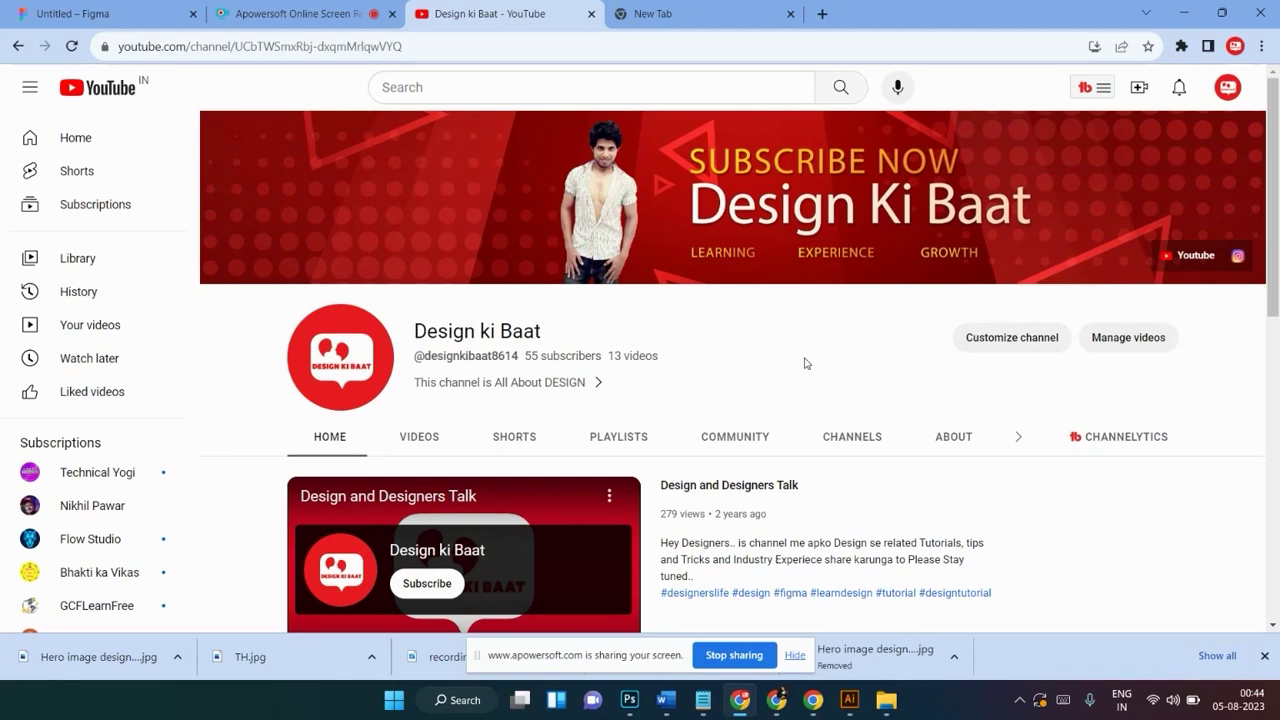
Browse the YouTube channel page, then switch to the untitled Figma design file
scroll(651, 249, "down", 3)
scroll(651, 249, "up", 3)
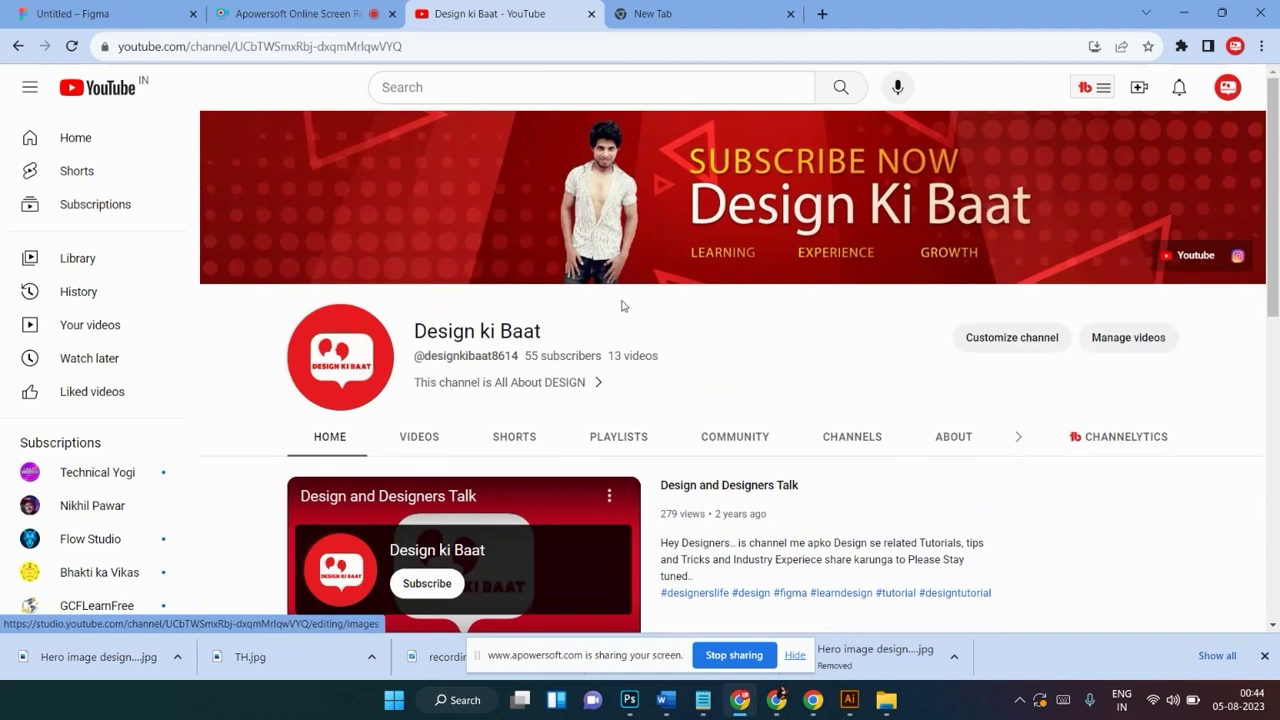
scroll(742, 345, "down", 2)
scroll(741, 344, "down", 2)
scroll(741, 344, "down", 2)
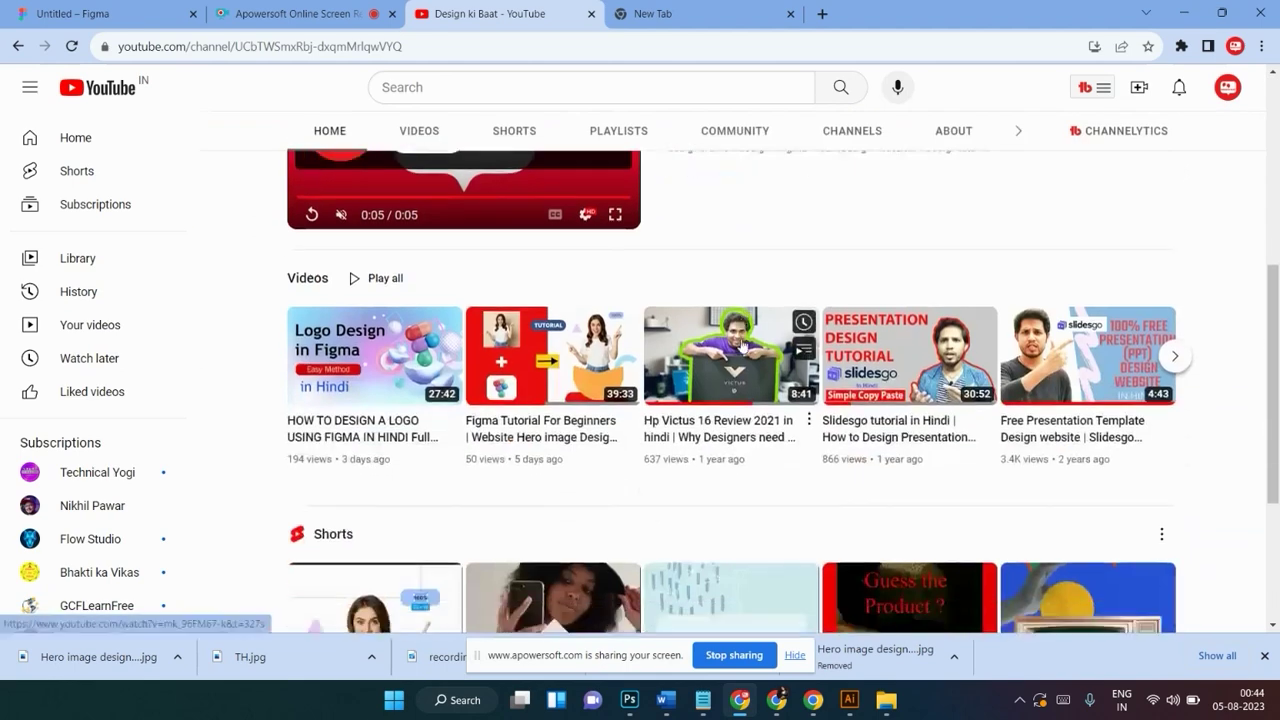
scroll(400, 247, "up", 2)
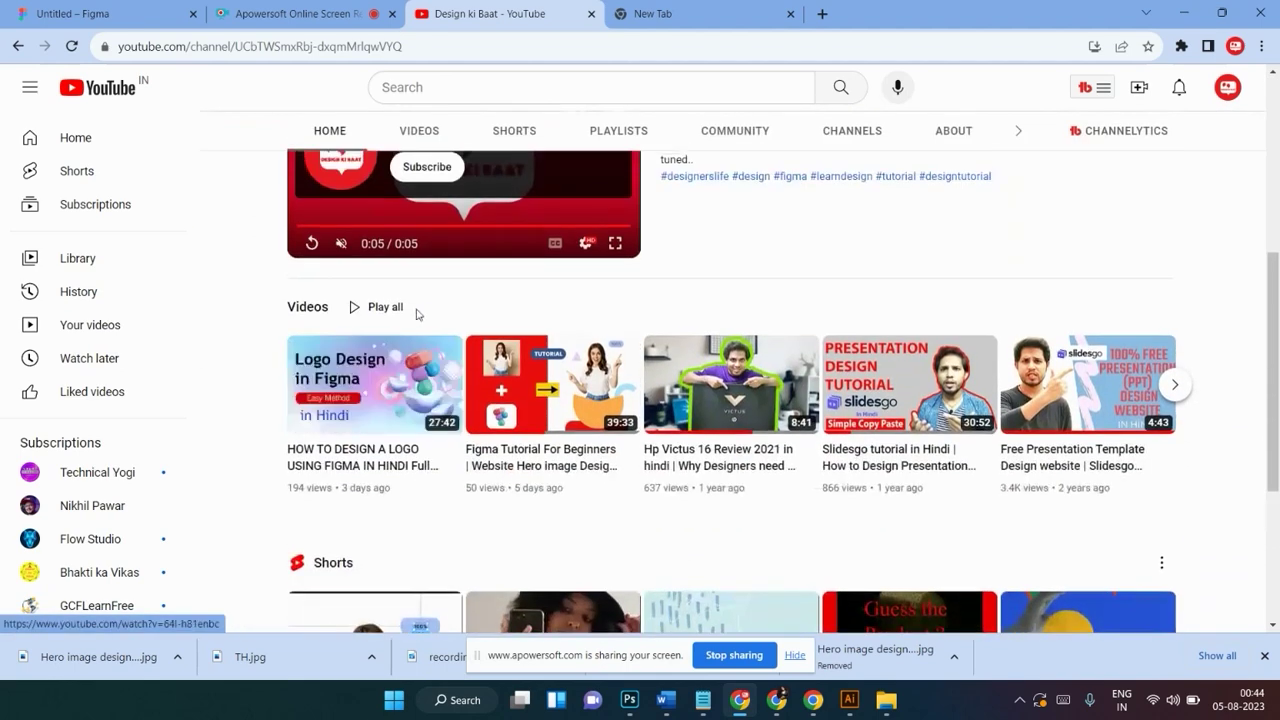
mouse_move(552, 384)
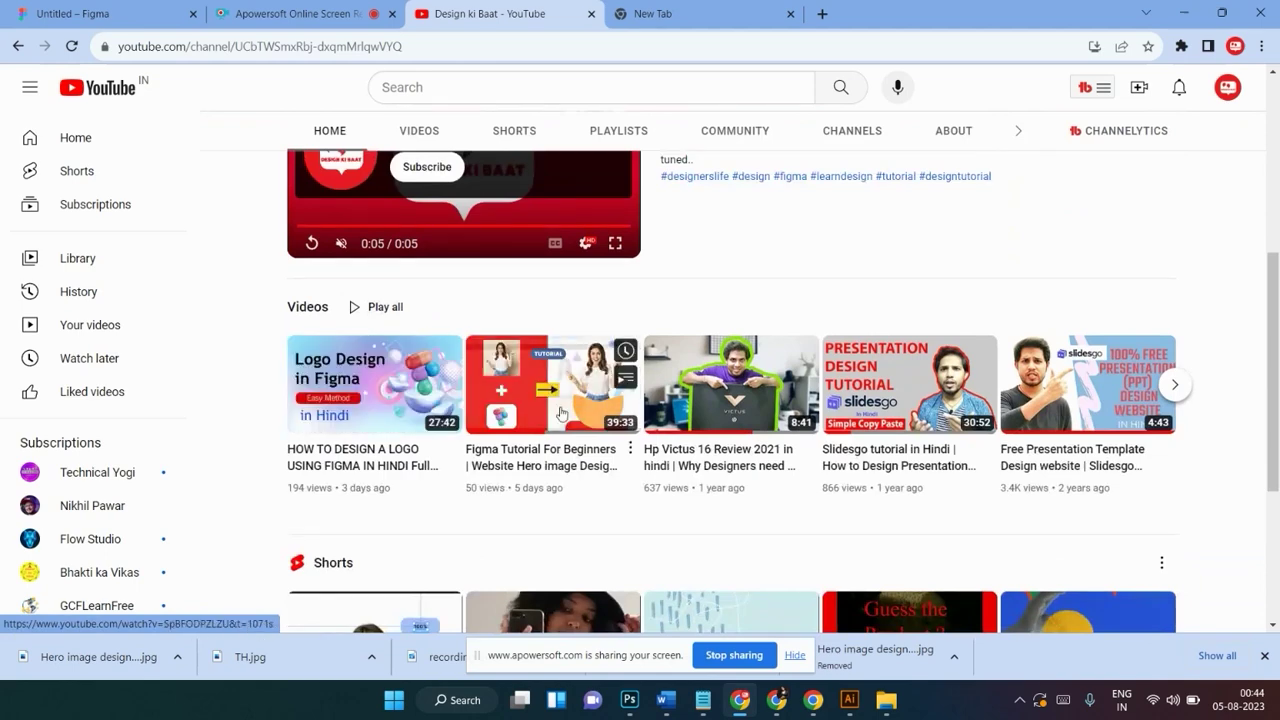
scroll(490, 395, "up", 3)
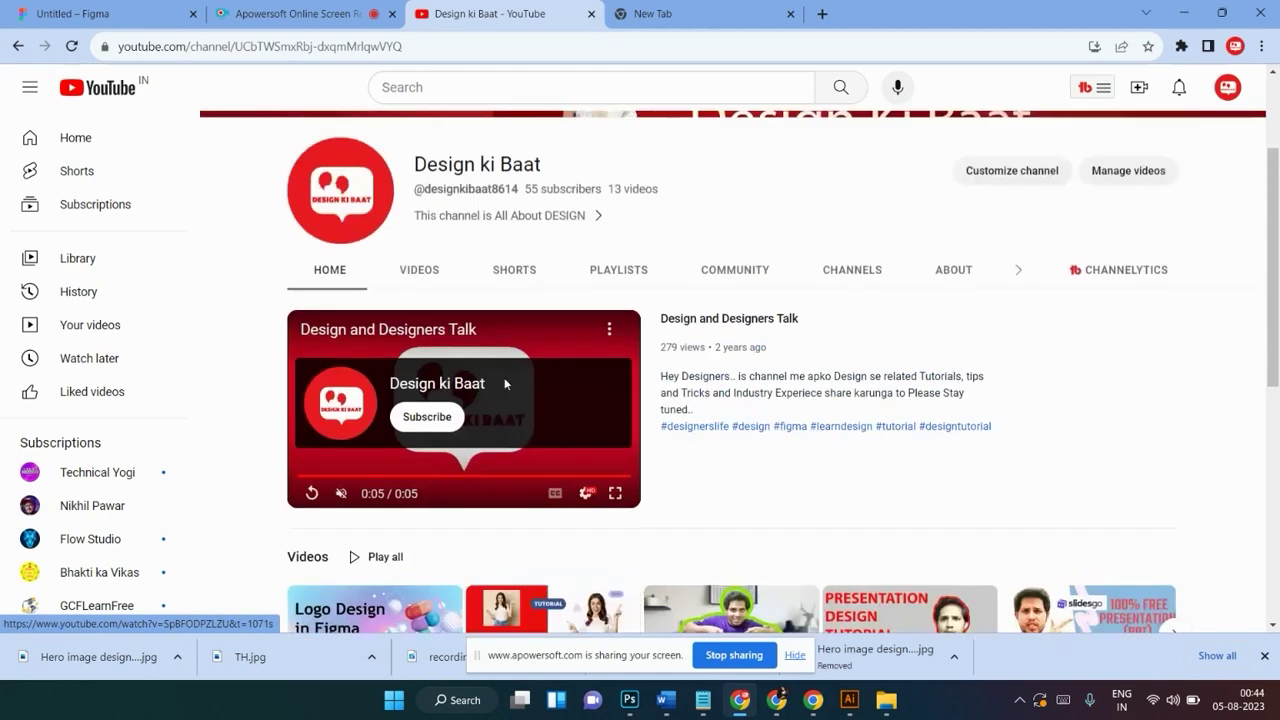
scroll(679, 297, "down", 1)
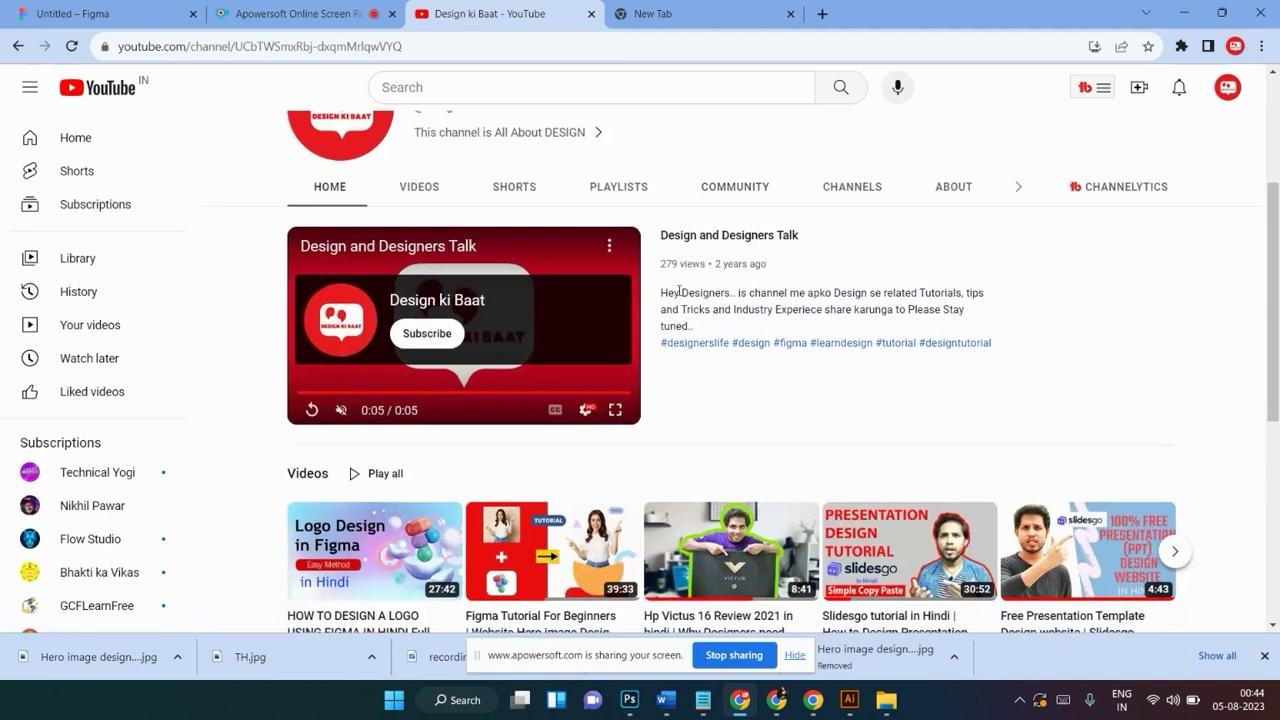
scroll(679, 292, "down", 2)
scroll(677, 289, "up", 4)
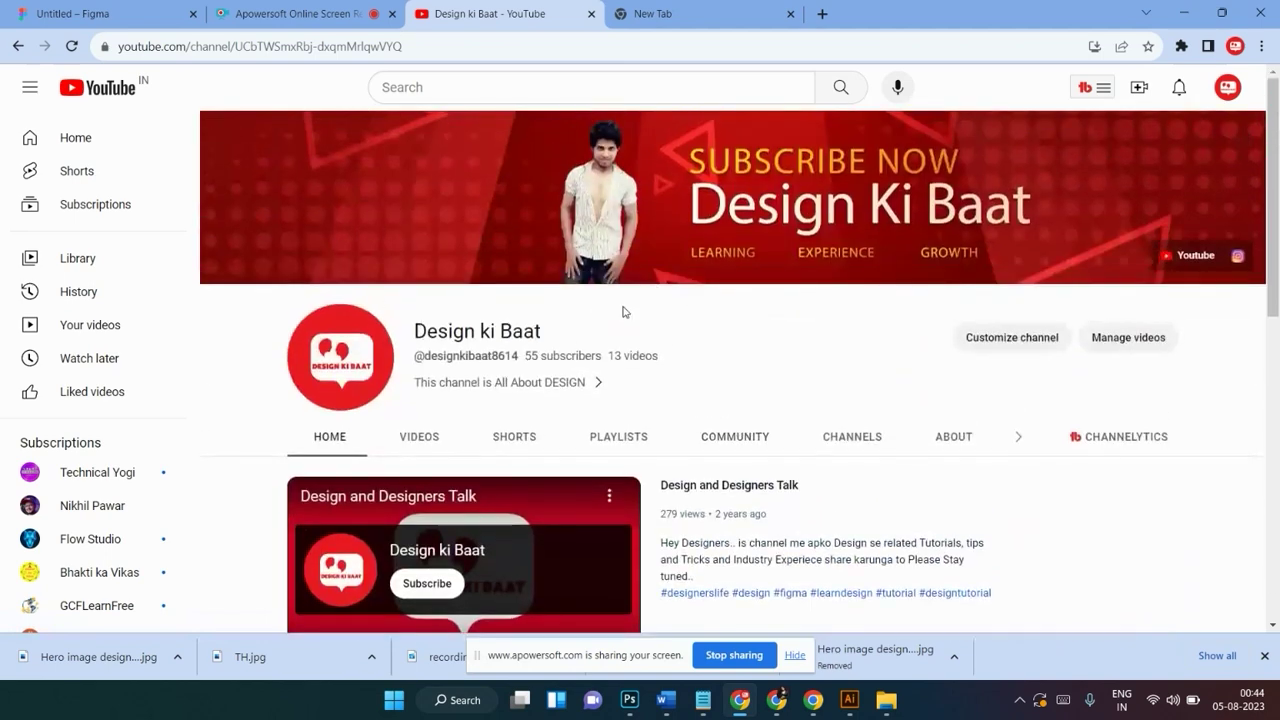
scroll(583, 258, "down", 2)
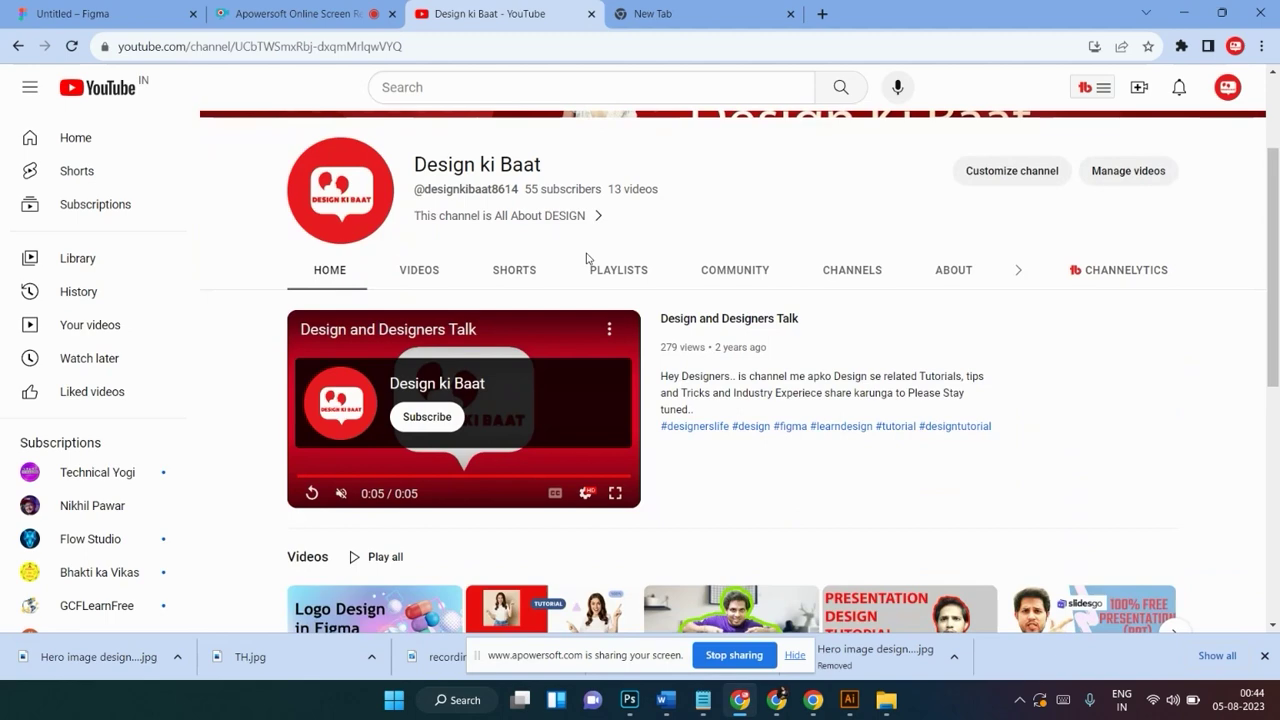
scroll(587, 258, "down", 1)
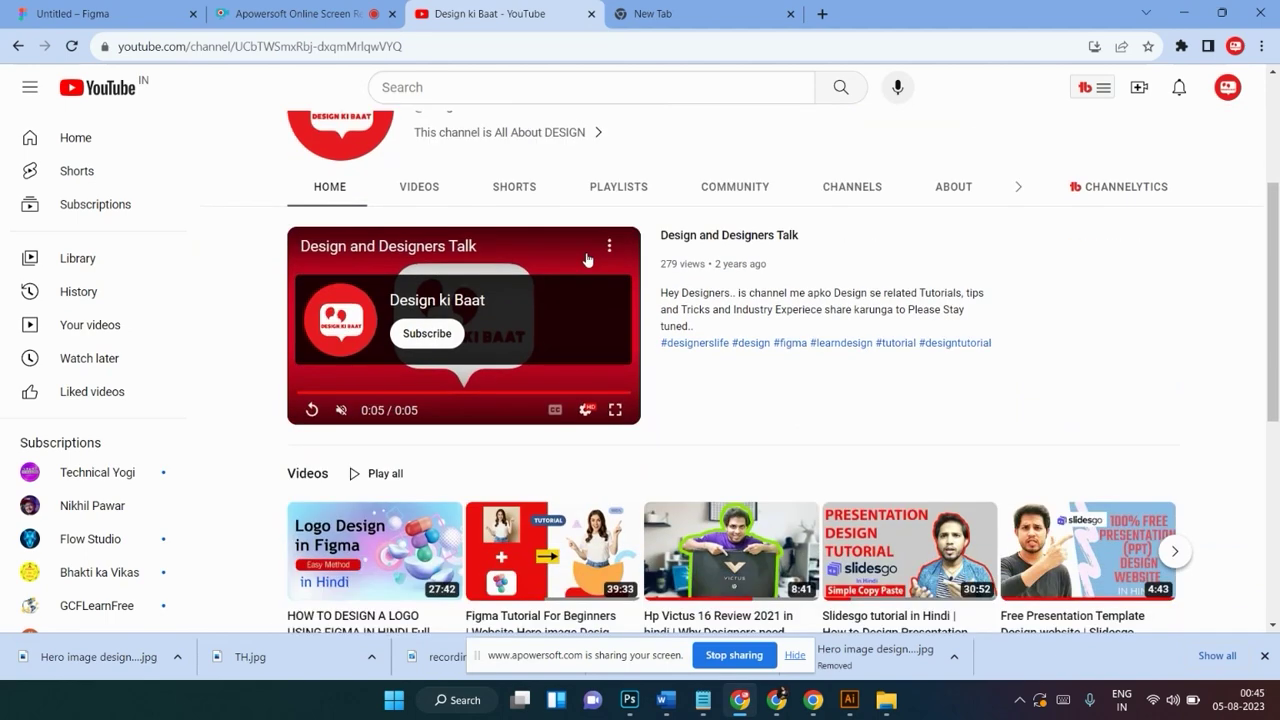
scroll(587, 258, "down", 2)
scroll(587, 258, "down", 3)
scroll(587, 258, "up", 5)
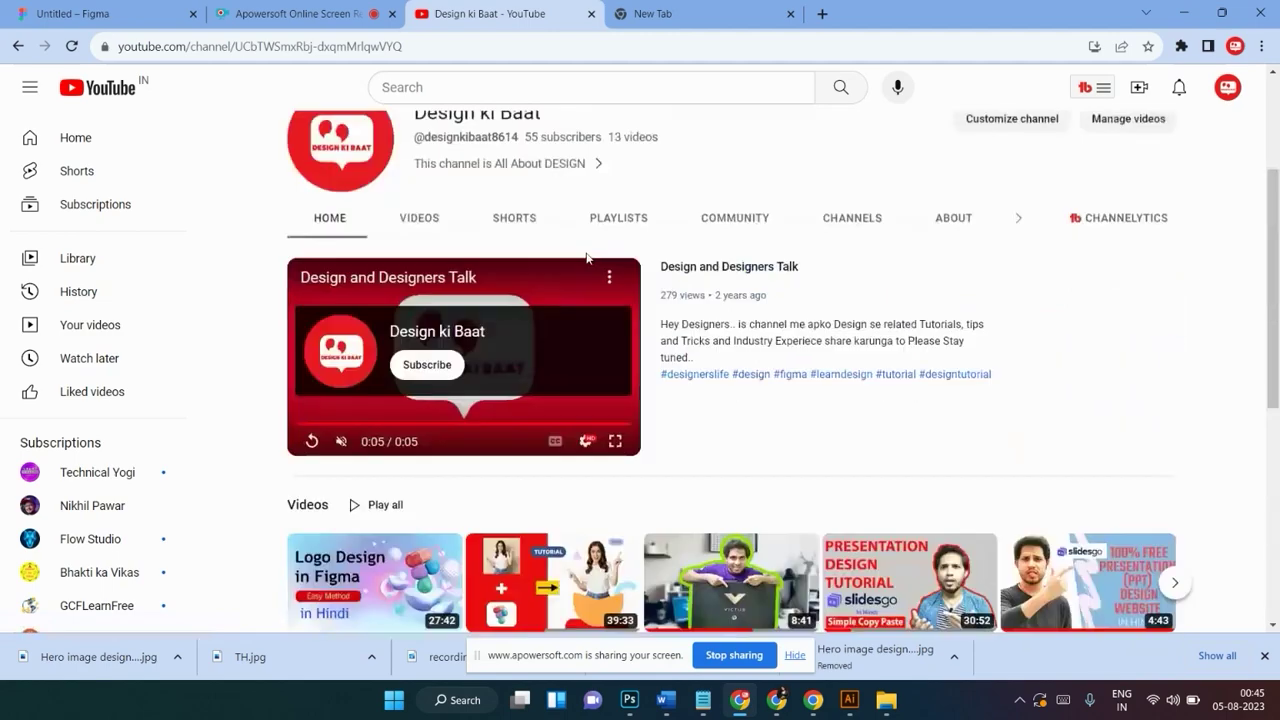
scroll(587, 258, "up", 2)
scroll(587, 258, "down", 4)
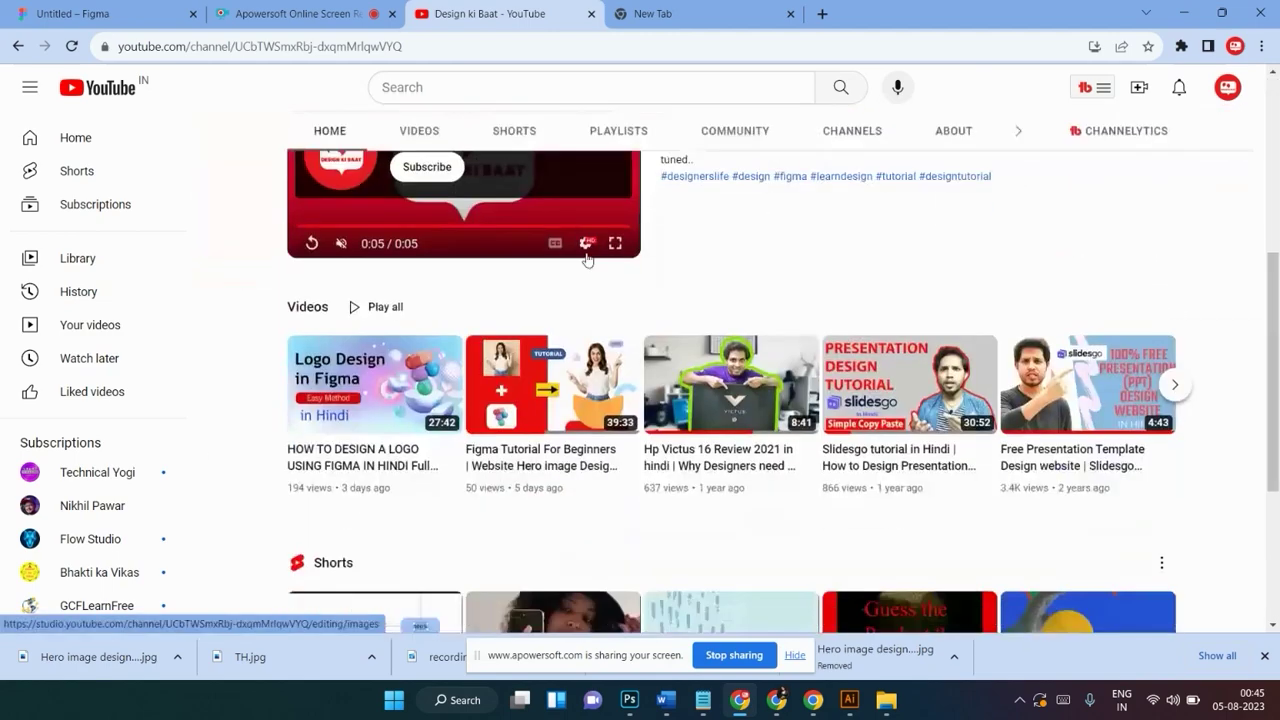
scroll(468, 334, "up", 4)
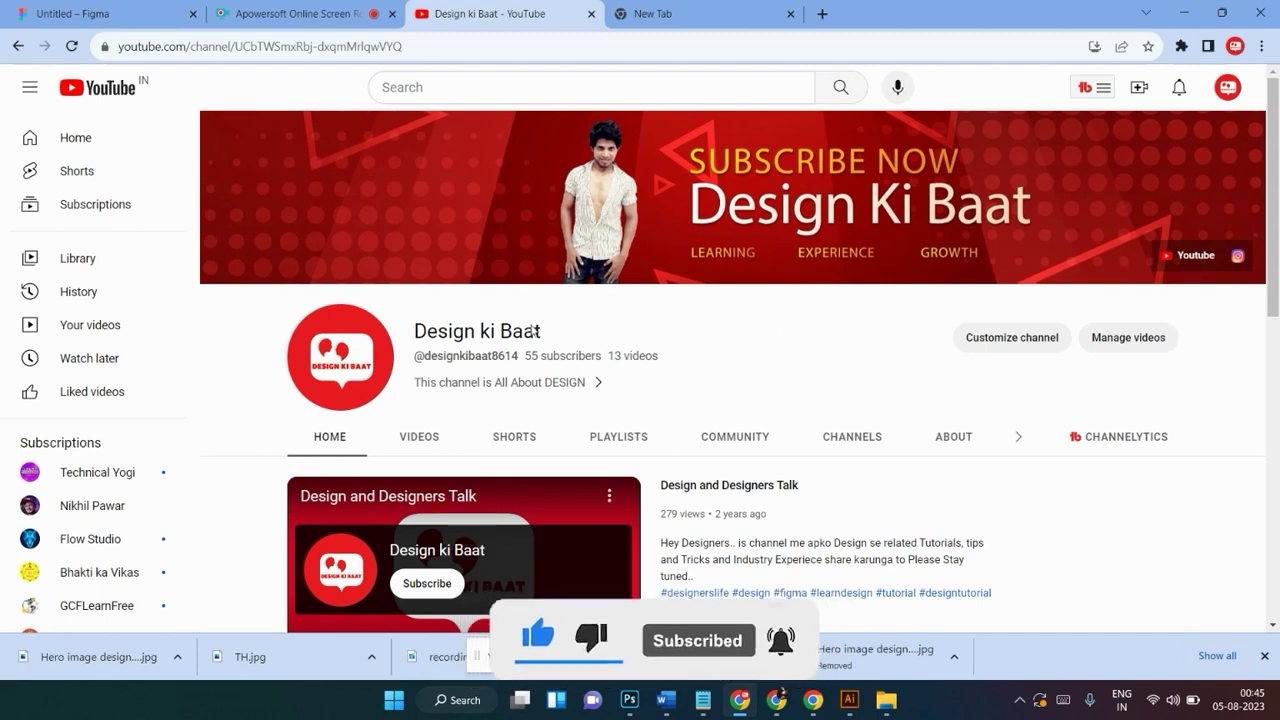
left_click(119, 8)
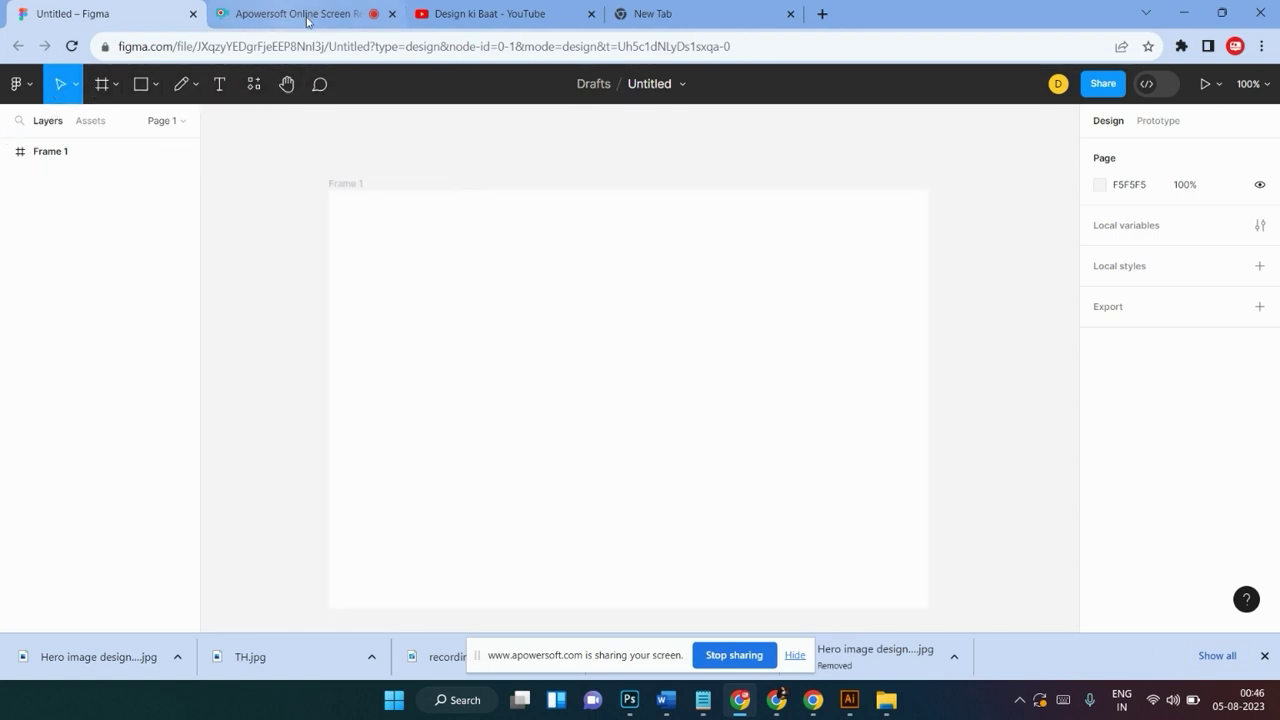
left_click(74, 86)
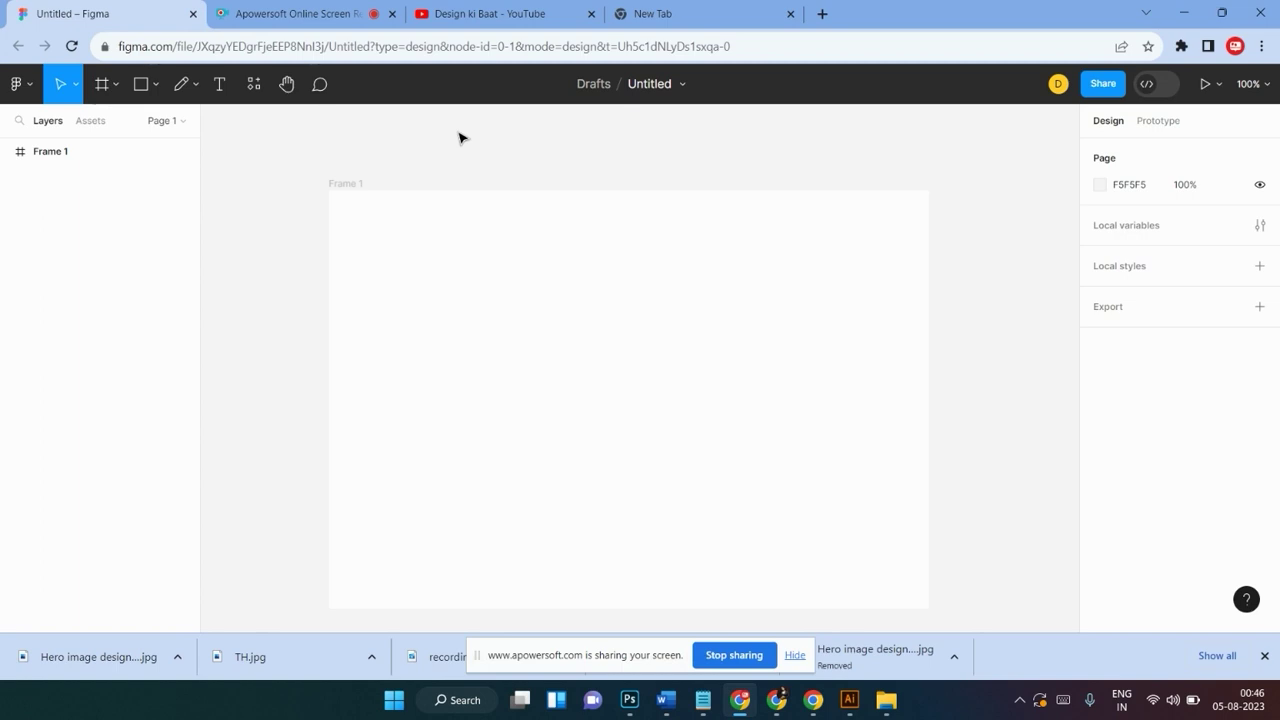
left_click(645, 88)
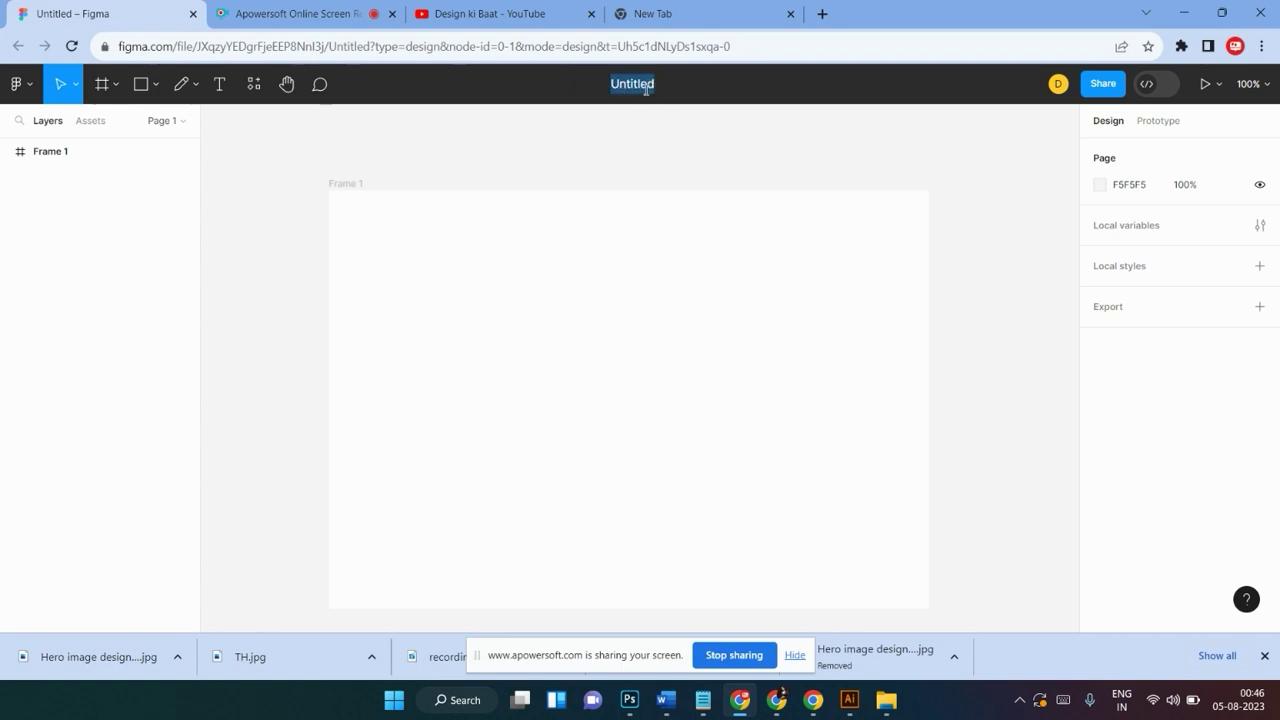
Name the Untitled draft file 'figma tools'
type("figma")
type(" tools")
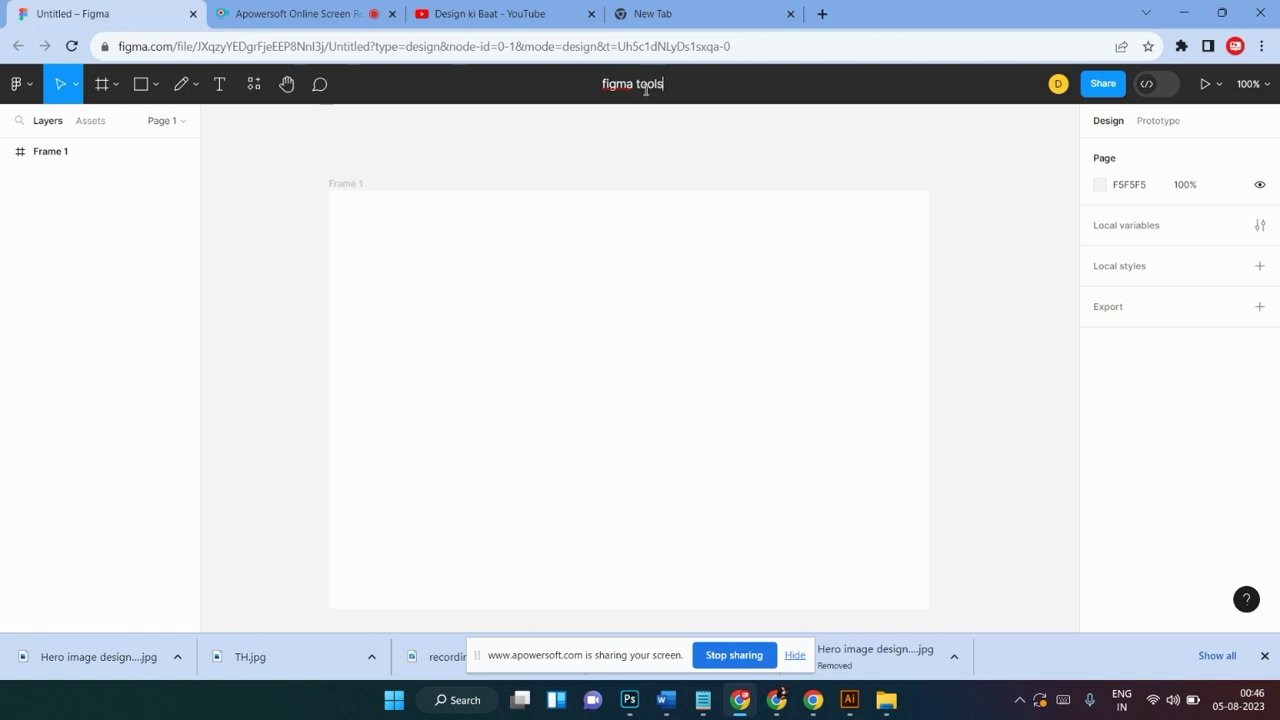
key("Return")
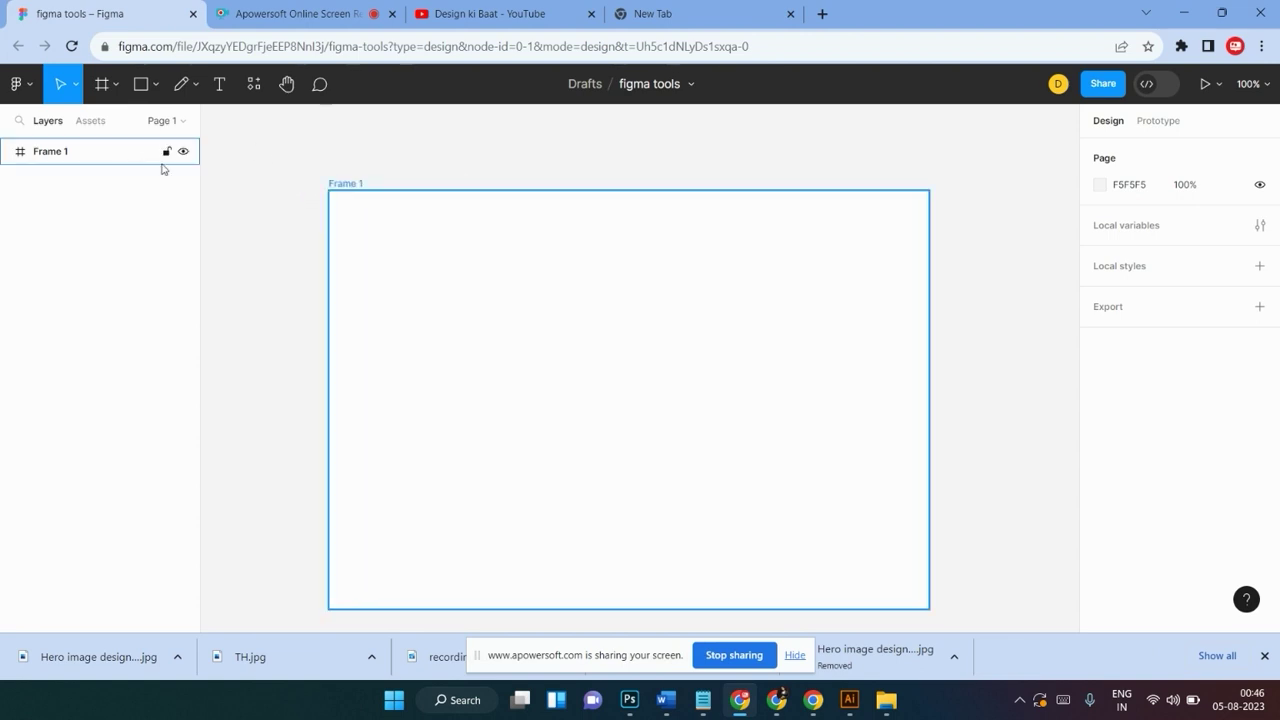
Rename the empty 720×502 Frame 1 on the canvas to 'figma tools'
double_click(337, 186)
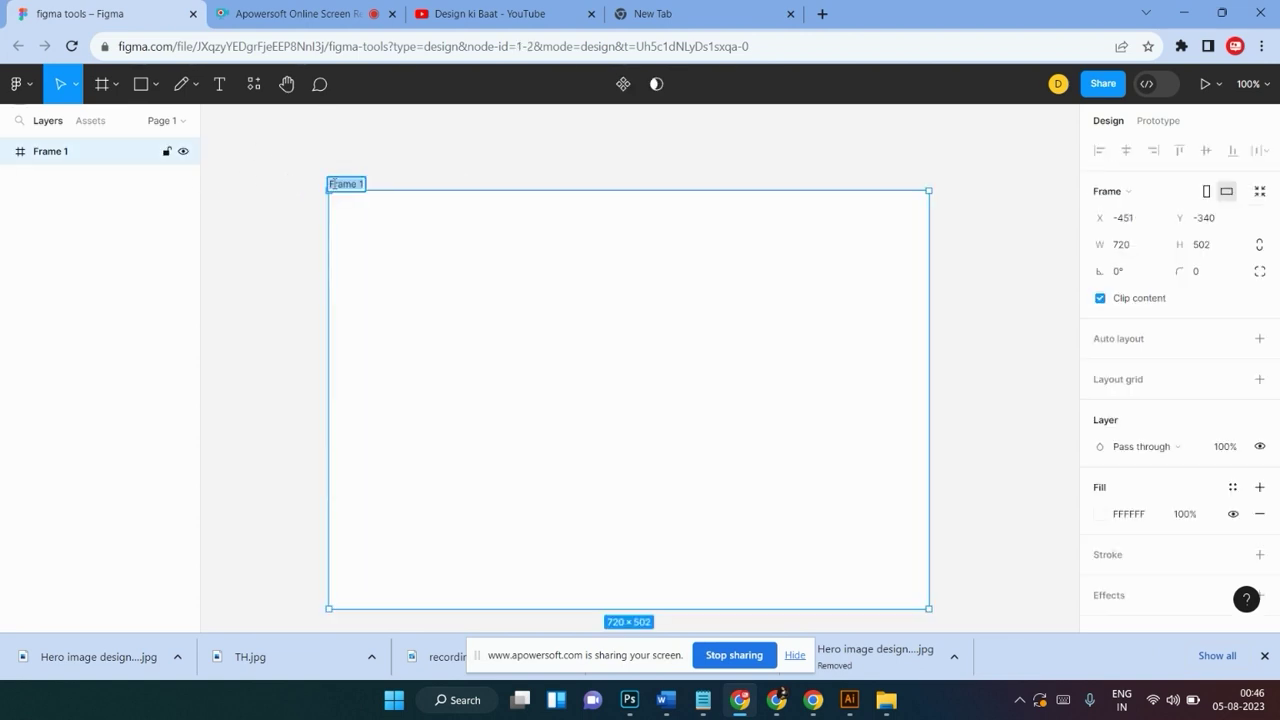
key("BackSpace")
type("H")
type("gma ")
type("too")
key("Return")
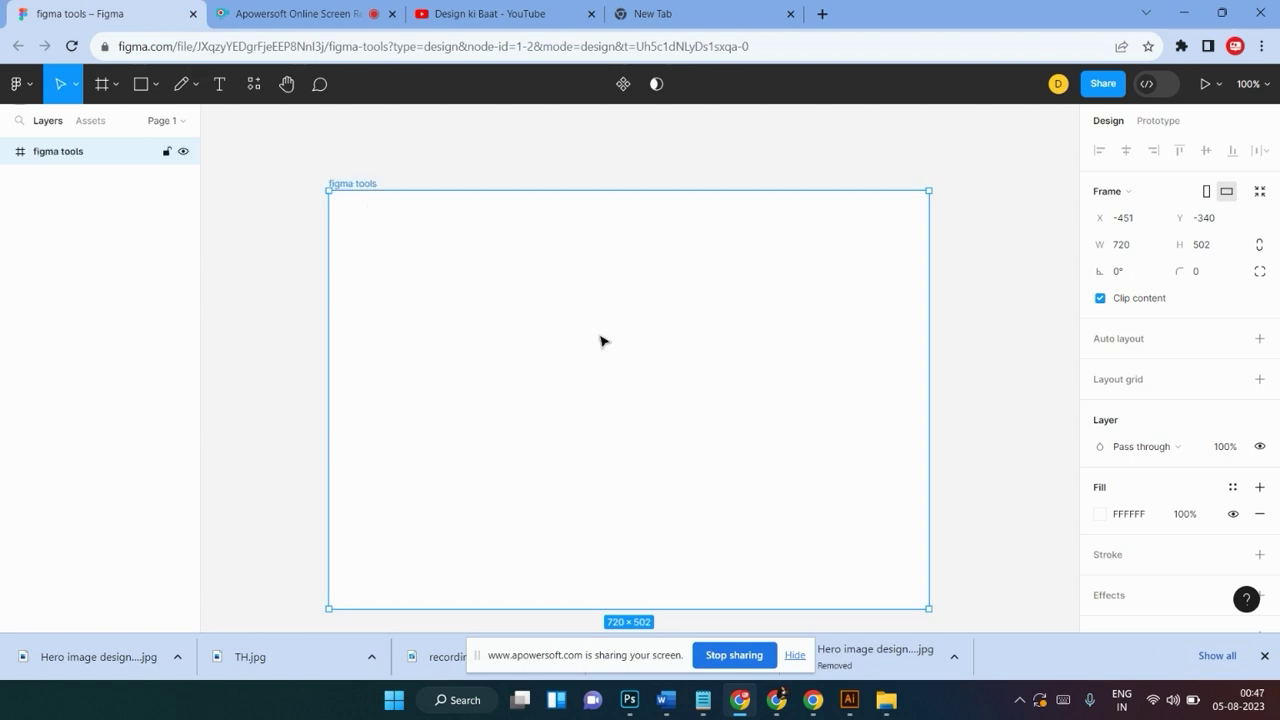
In Move mode, drag the figma tools frame from X -451 to X -427
scroll(732, 387, "down", 2)
scroll(732, 387, "up", 3)
scroll(732, 387, "down", 2)
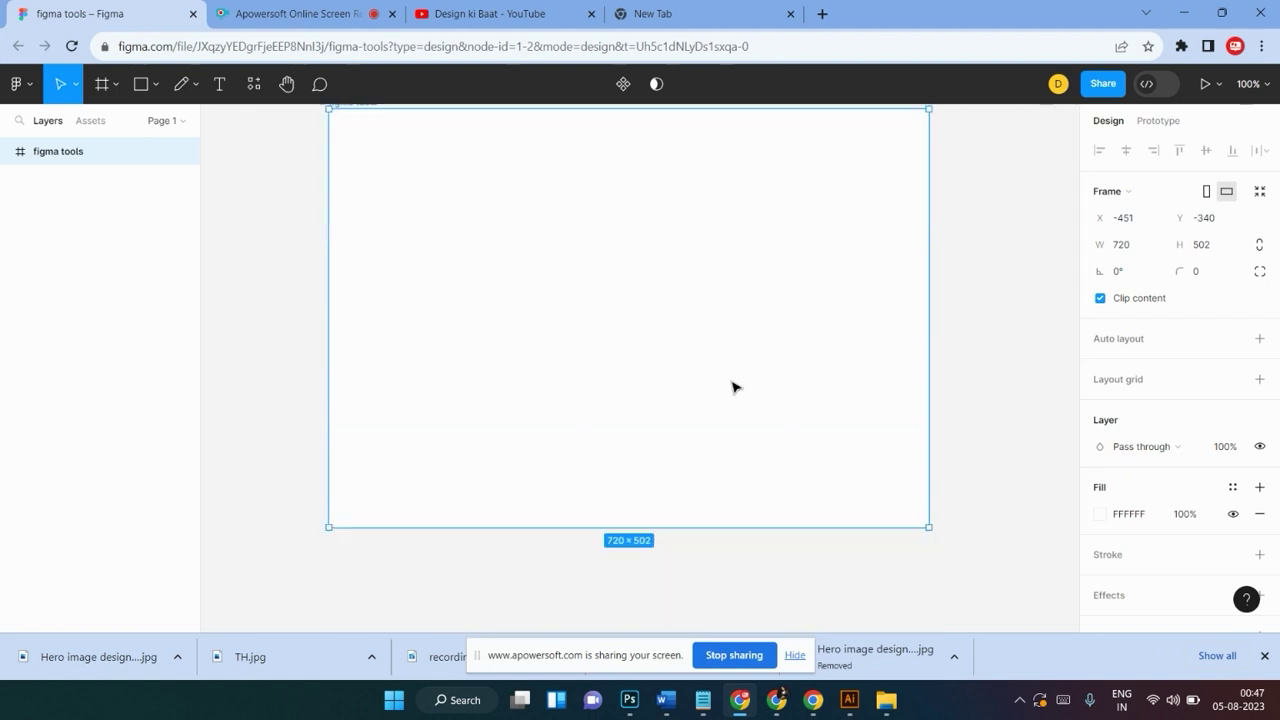
scroll(732, 387, "up", 2)
mouse_move(100, 151)
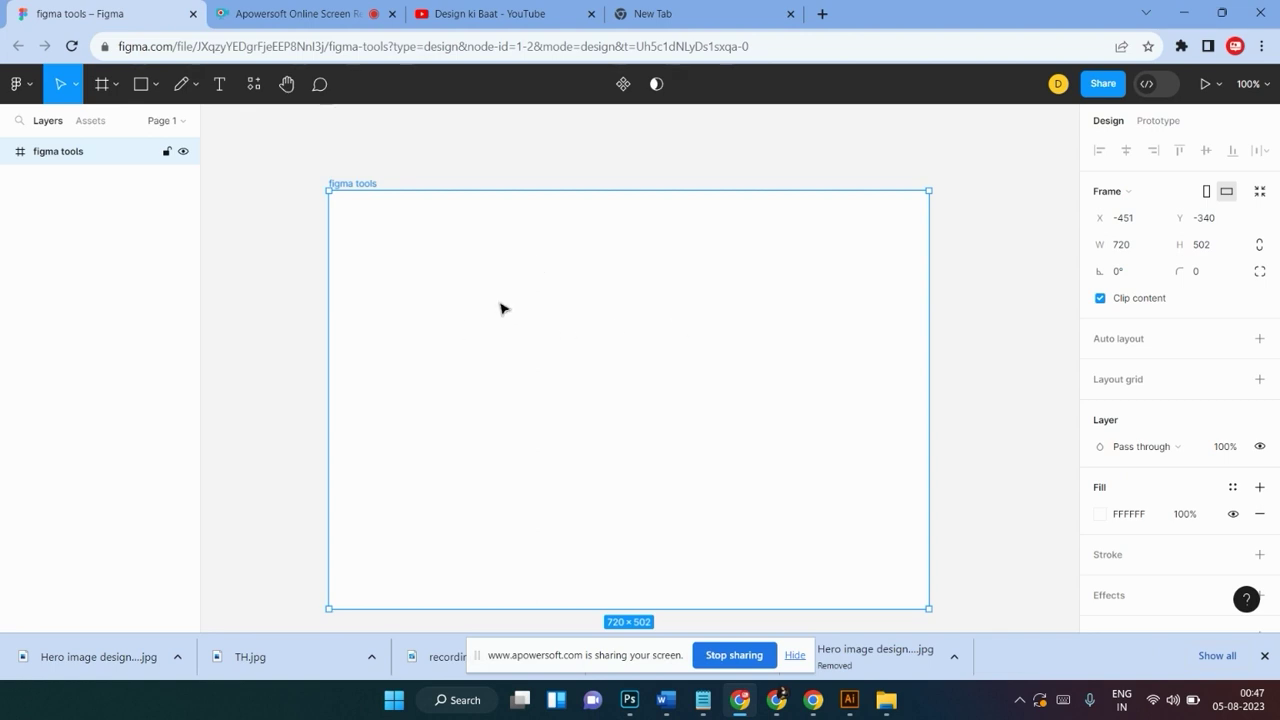
scroll(501, 307, "down", 1)
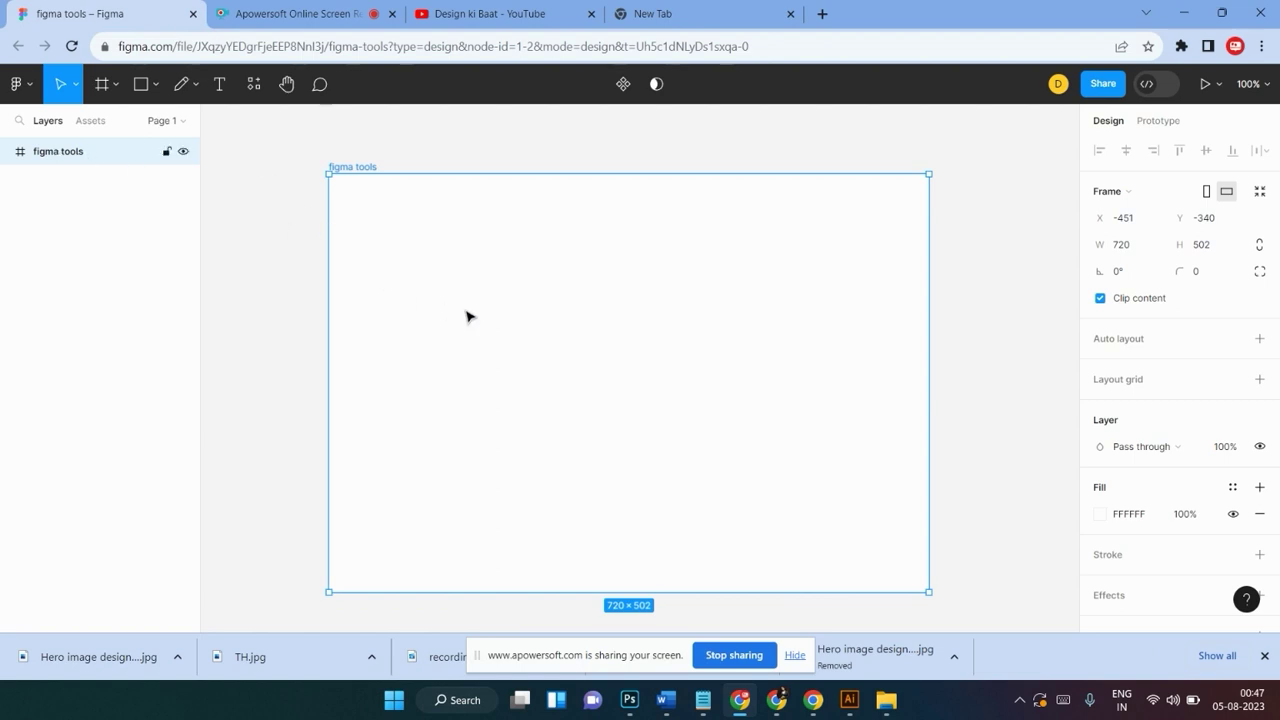
left_click(75, 88)
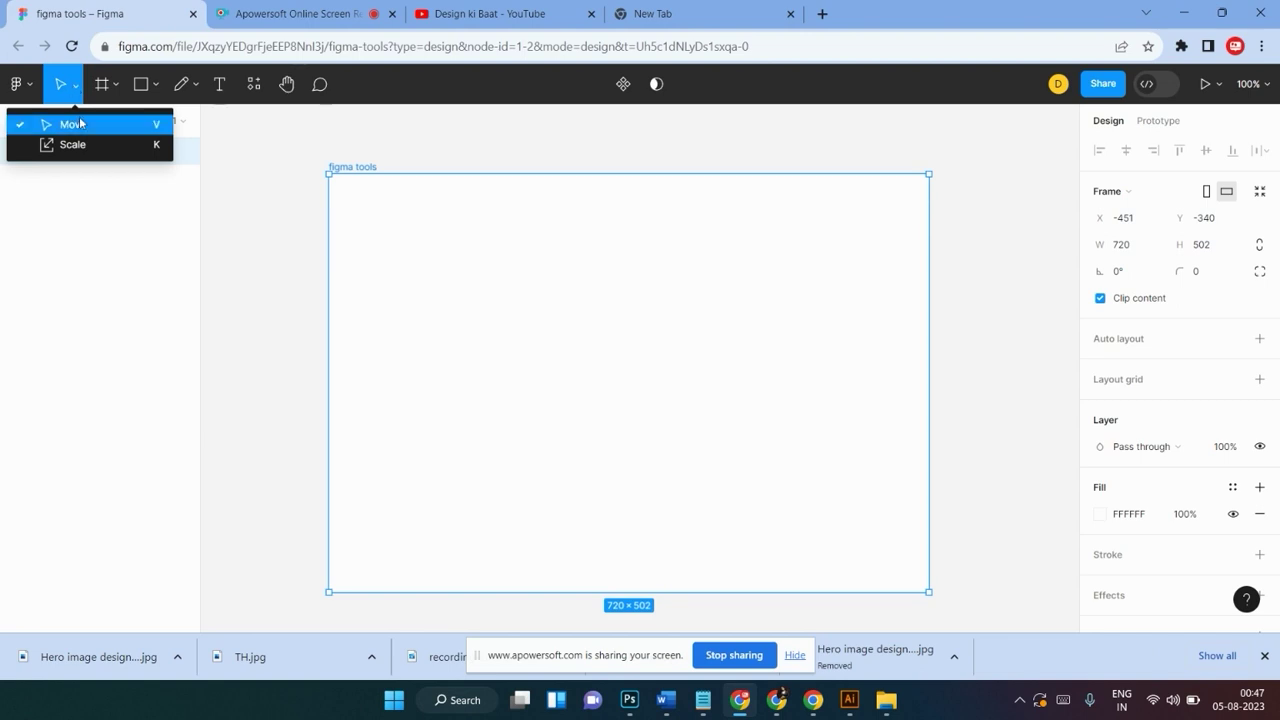
left_click(80, 123)
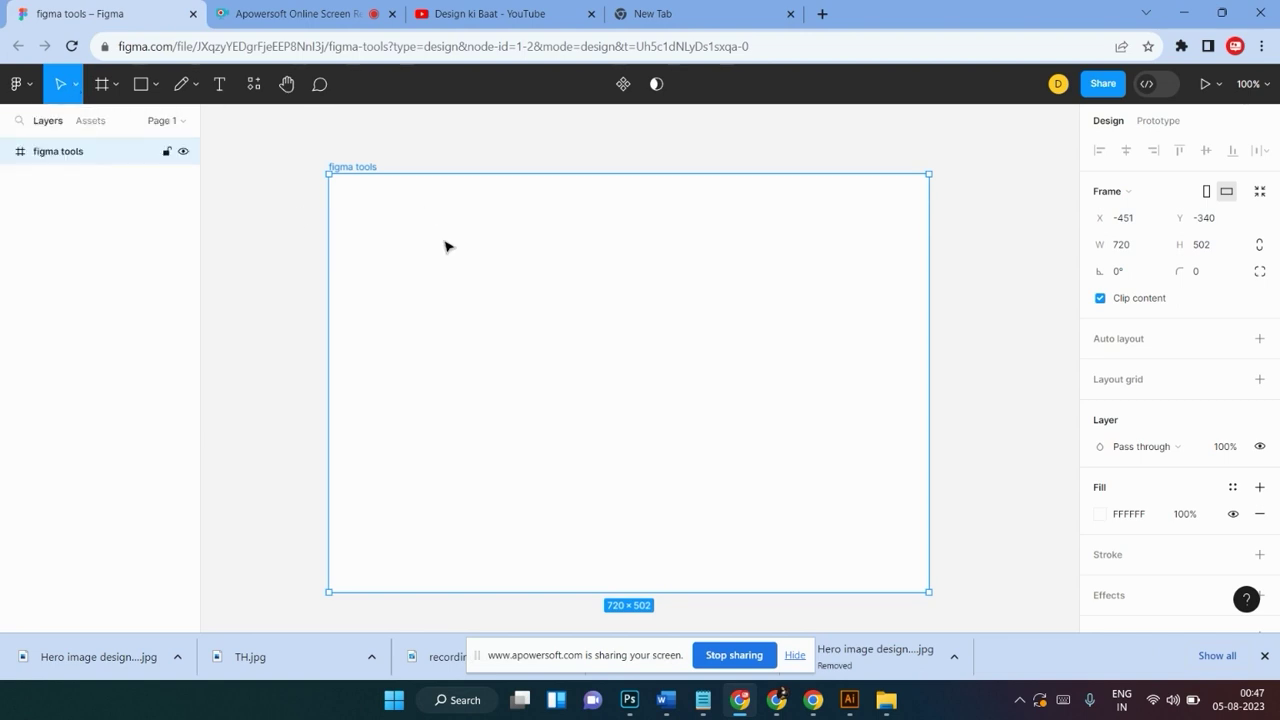
left_click_drag(443, 246, 505, 289)
left_click_drag(576, 321, 534, 277)
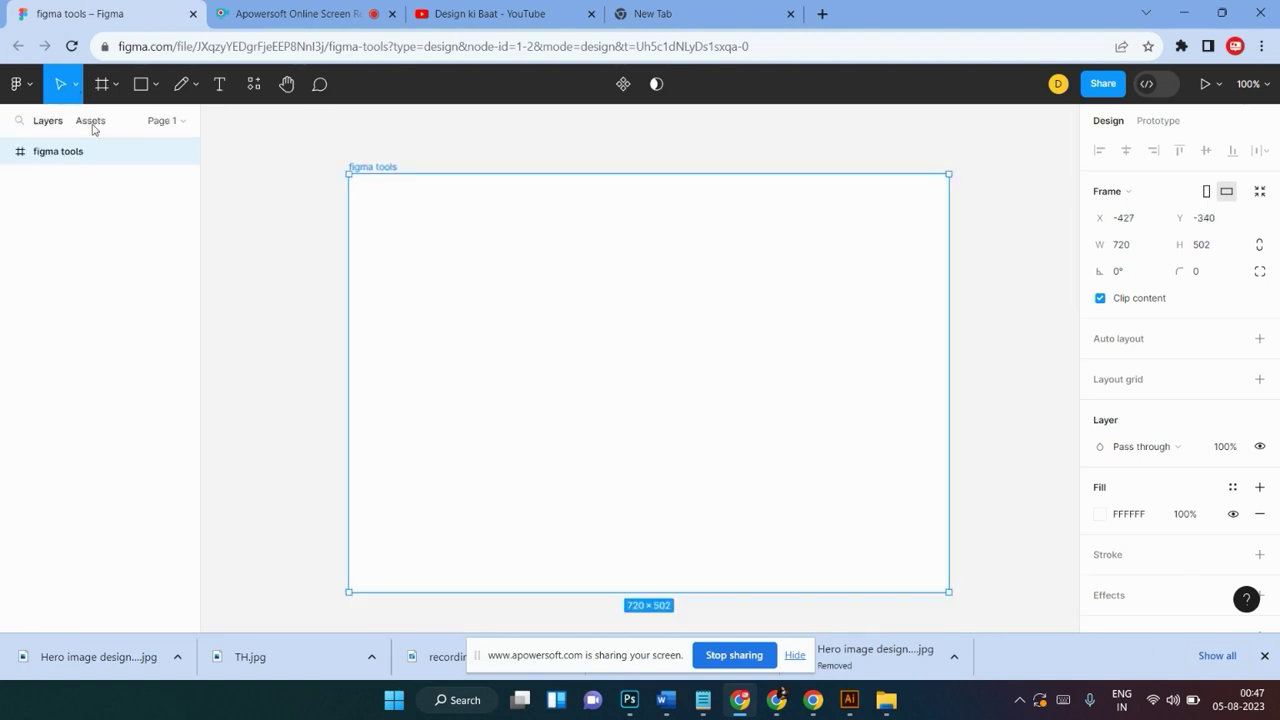
left_click(138, 88)
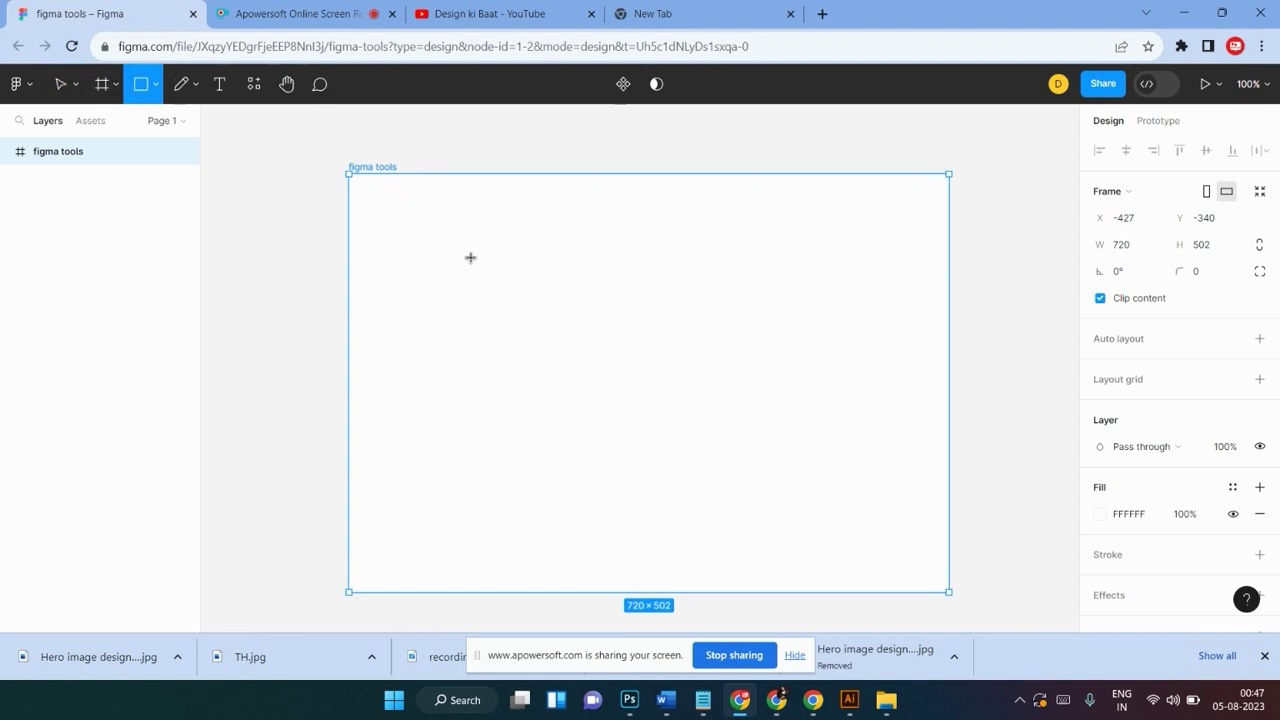
Draw a 138×98 grey rectangle inside the frame and place it at X 172, Y 143
left_click_drag(441, 237, 557, 319)
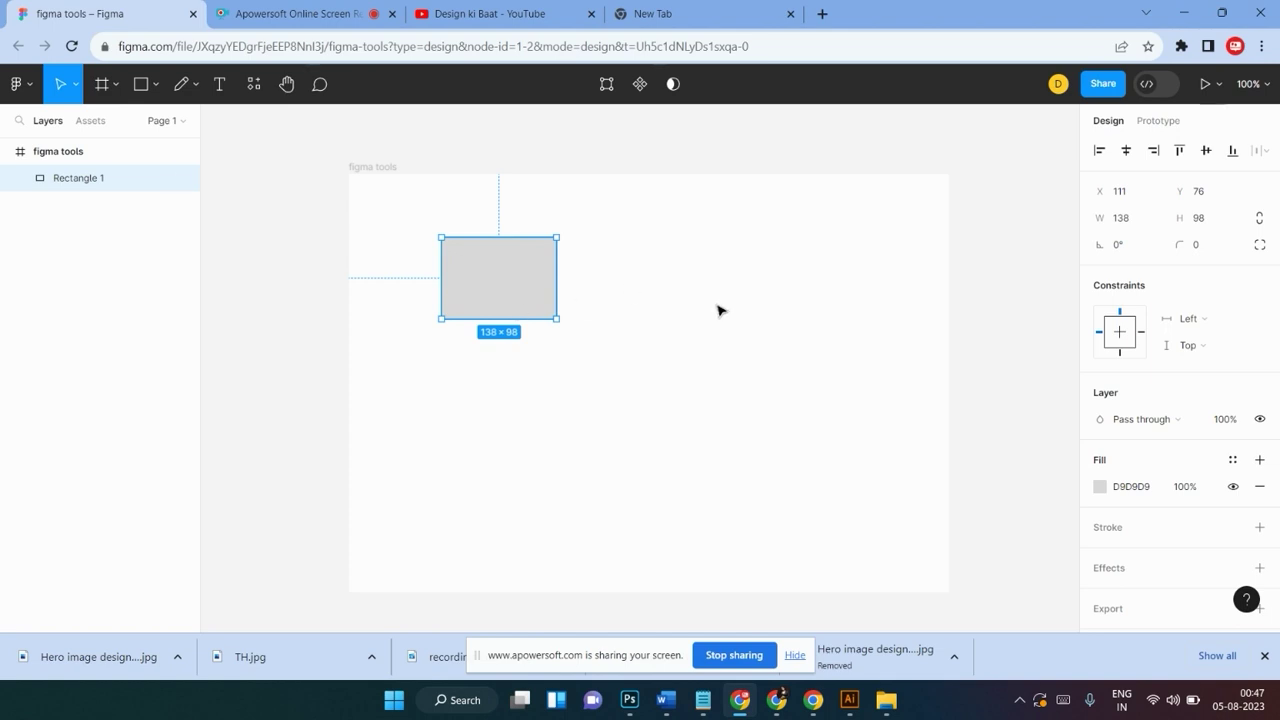
left_click_drag(505, 292, 538, 326)
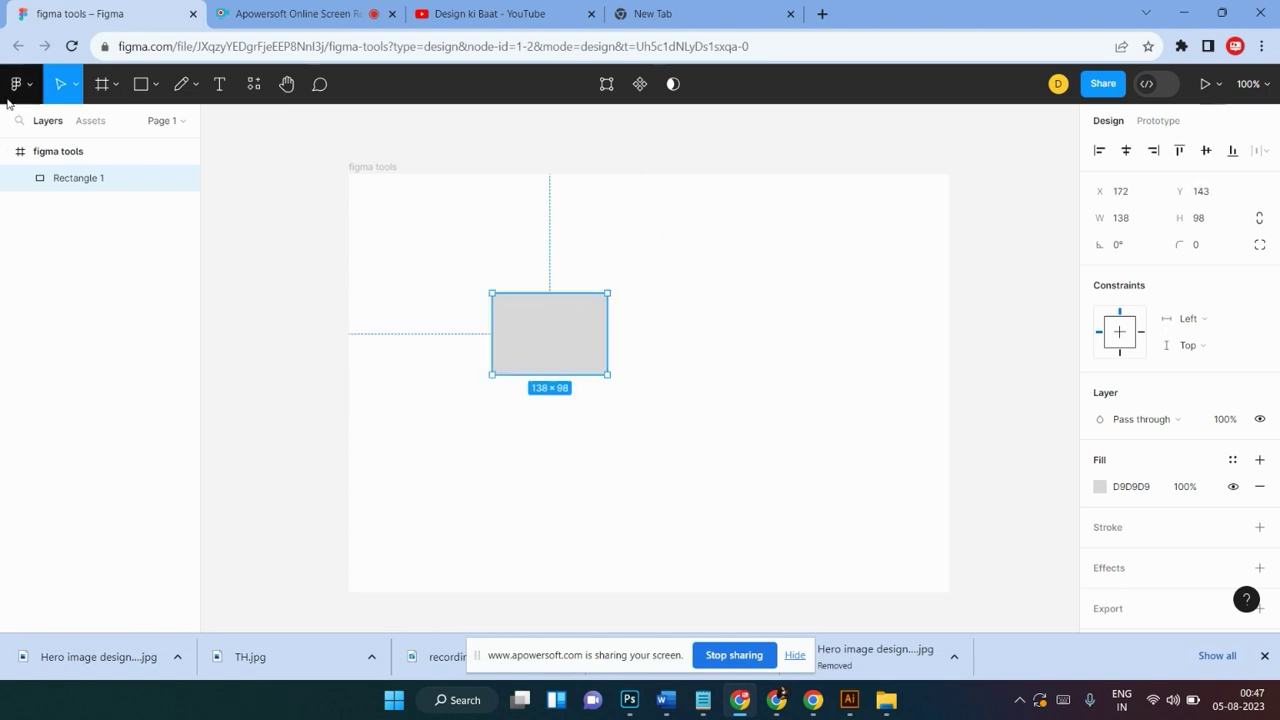
left_click(73, 88)
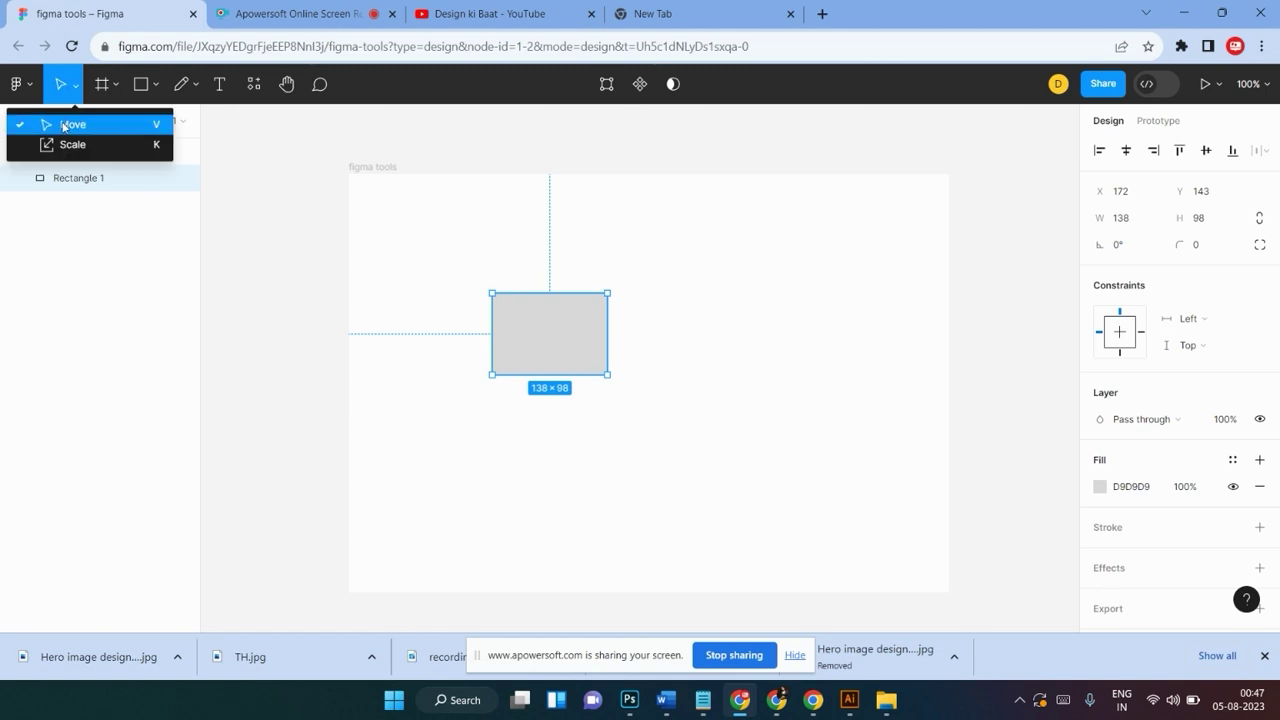
left_click(62, 125)
Choose the Pen tool from the Pen/Pencil dropdown
left_click(155, 85)
left_click(192, 84)
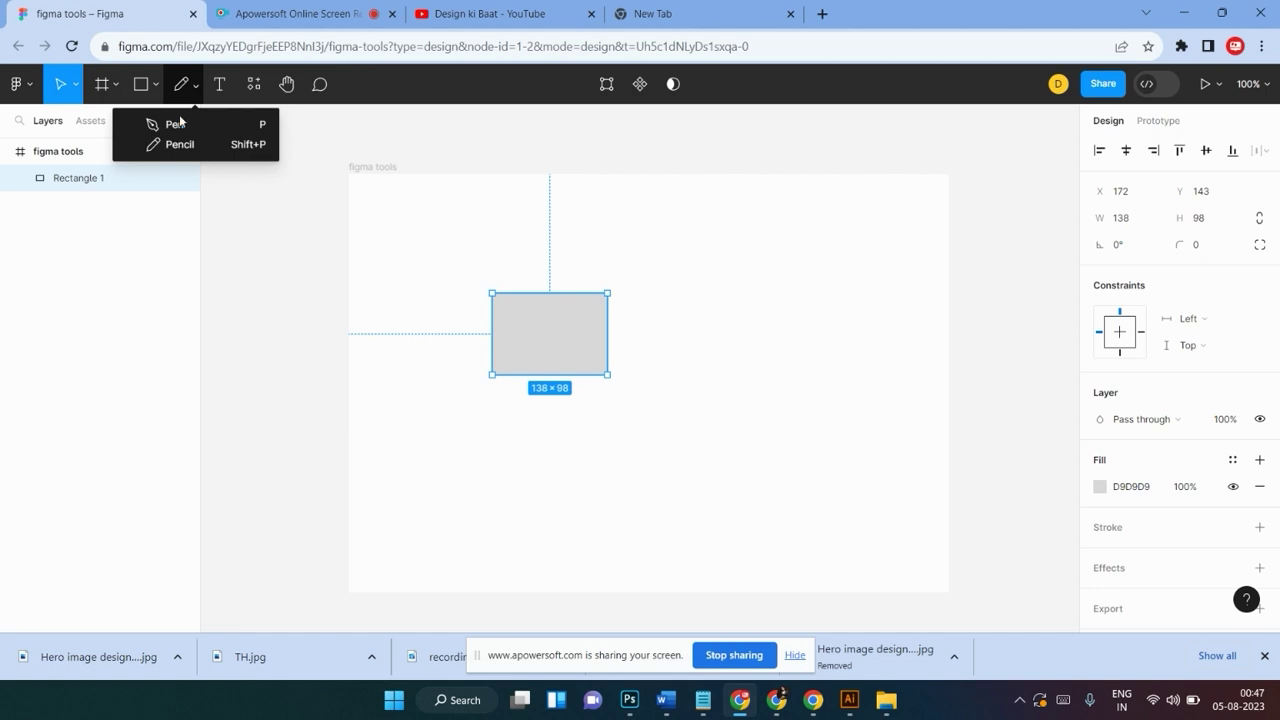
left_click(168, 124)
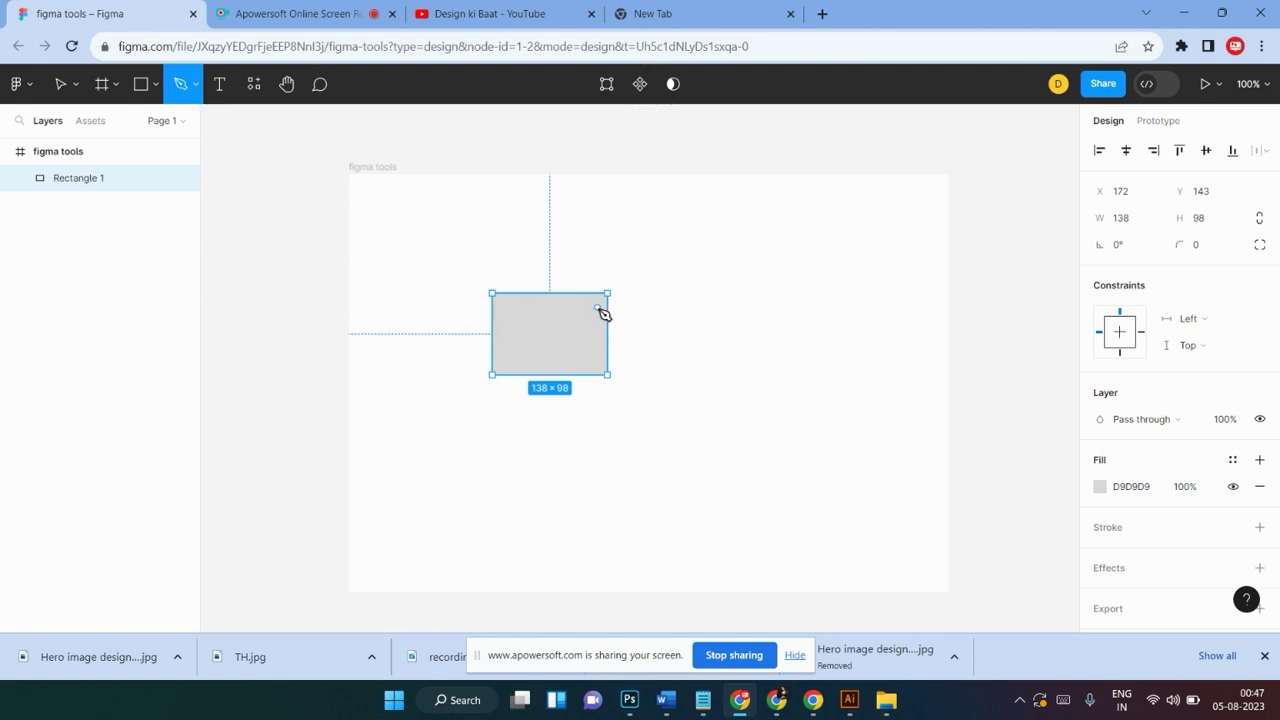
Discard the stray pen path and move Rectangle 1 right to X 254, Y 153
left_click_drag(553, 333, 585, 300)
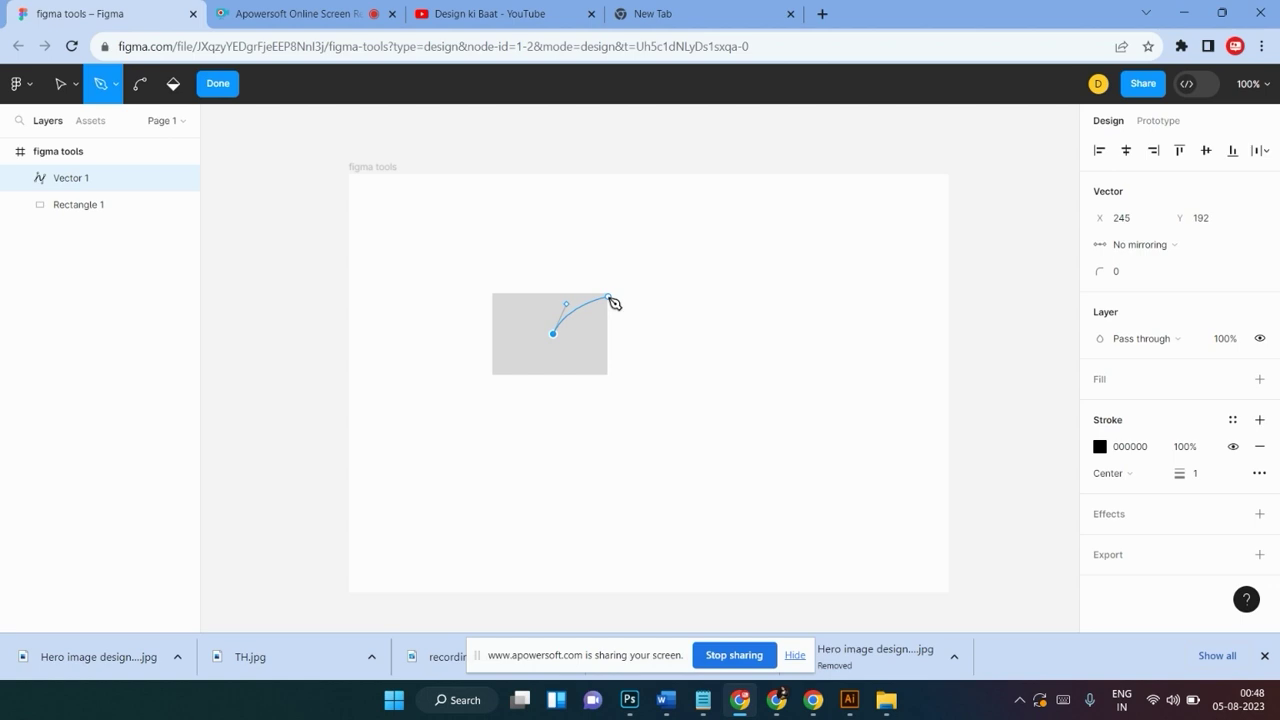
left_click(218, 83)
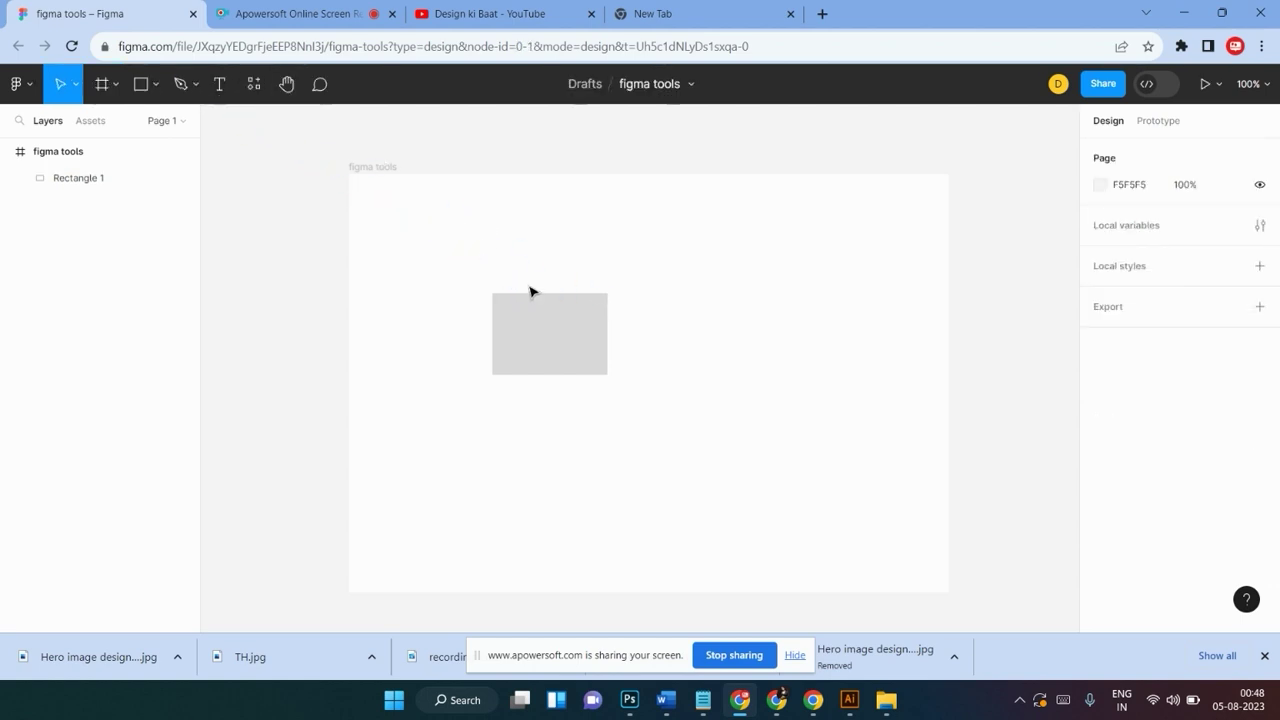
left_click_drag(540, 326, 560, 326)
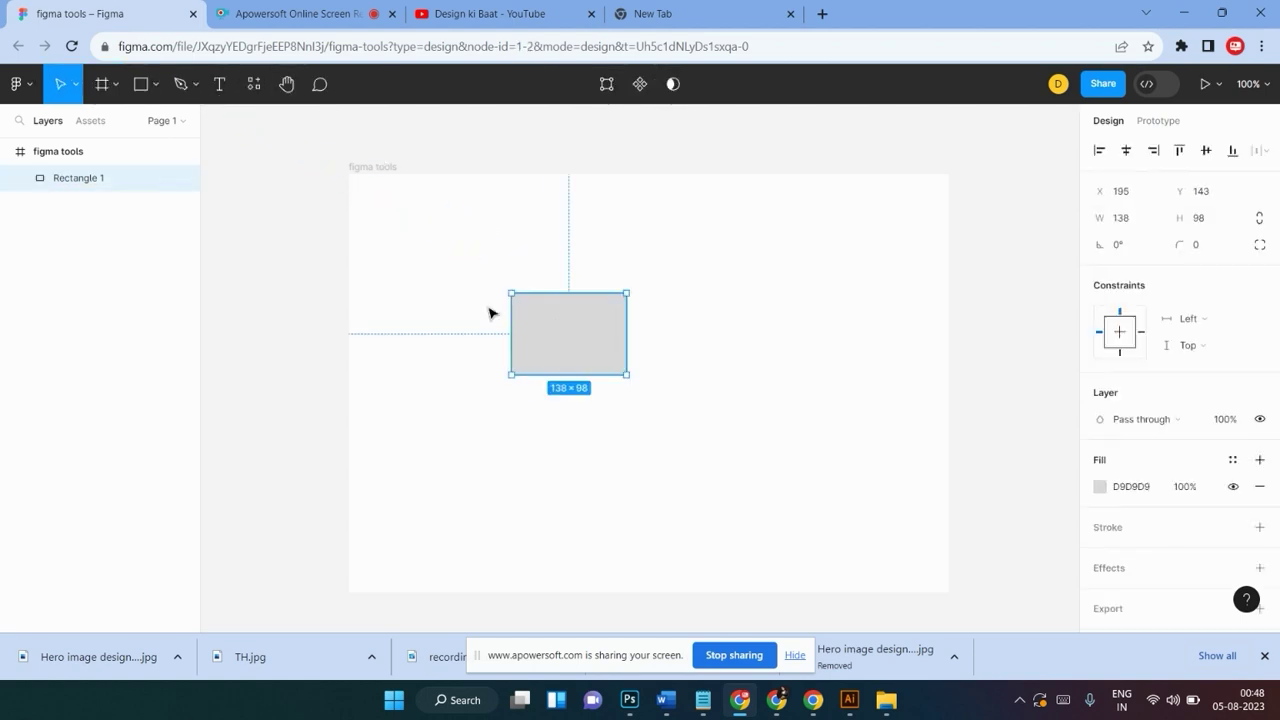
left_click(180, 83)
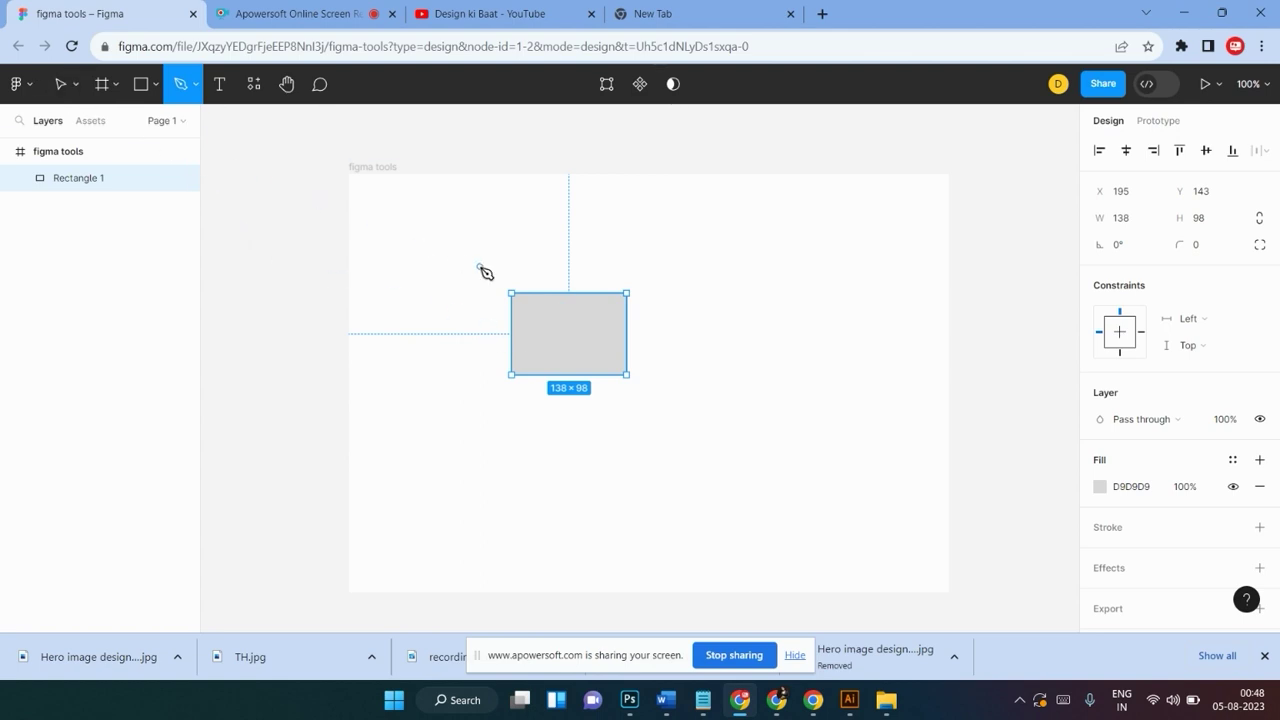
key("v")
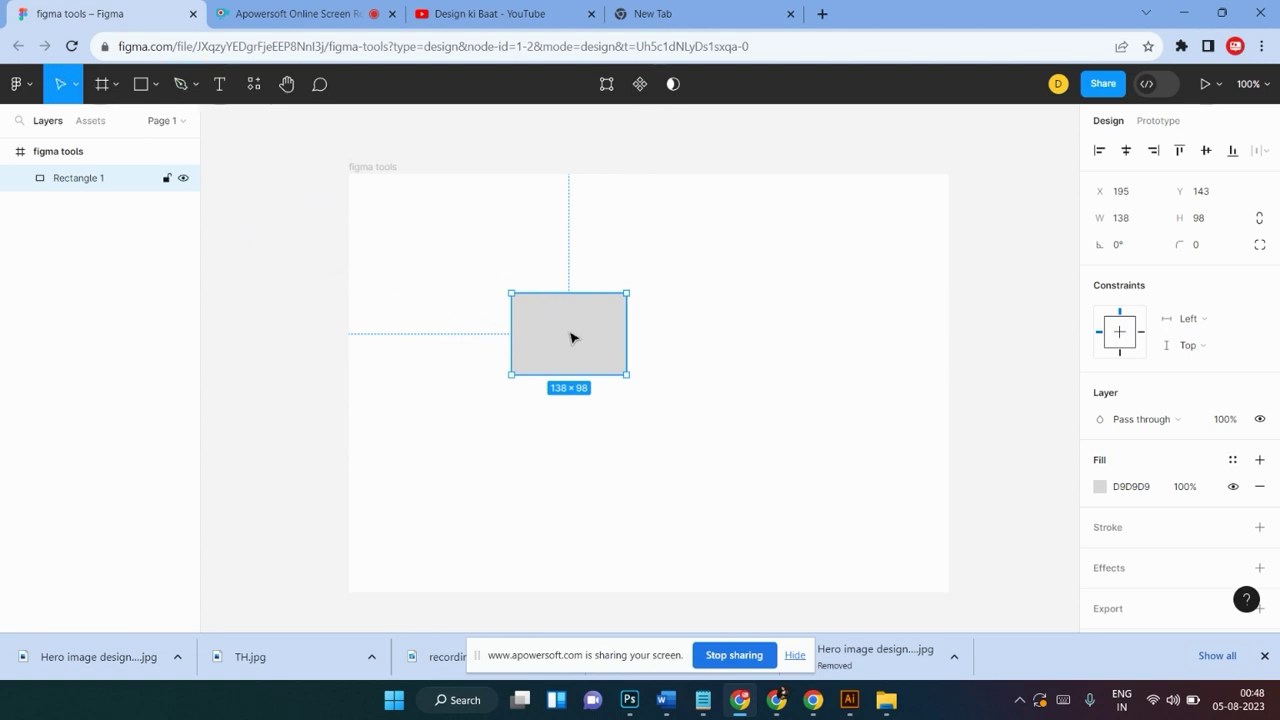
mouse_move(571, 345)
left_mouse_down()
mouse_move(763, 450)
mouse_move(620, 345)
left_mouse_up()
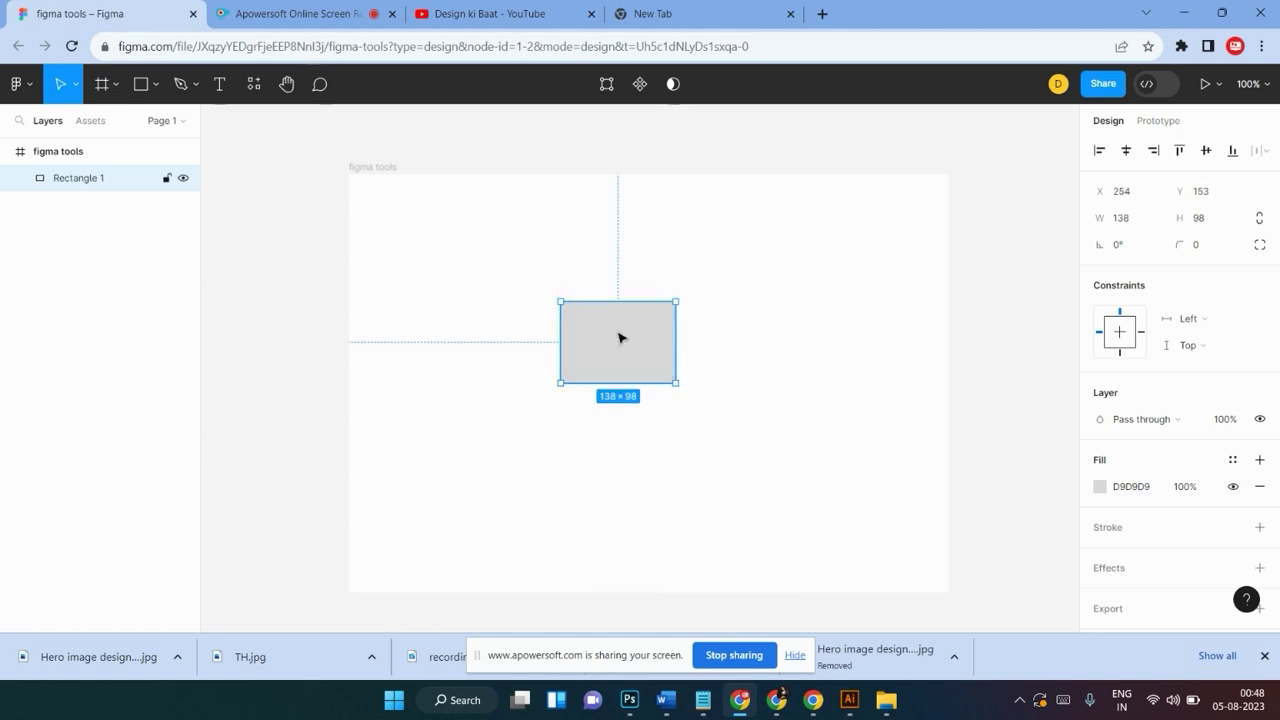
Move Rectangle 1 up and right and resize it to 183×106 at X 222, Y 158
left_click(180, 84)
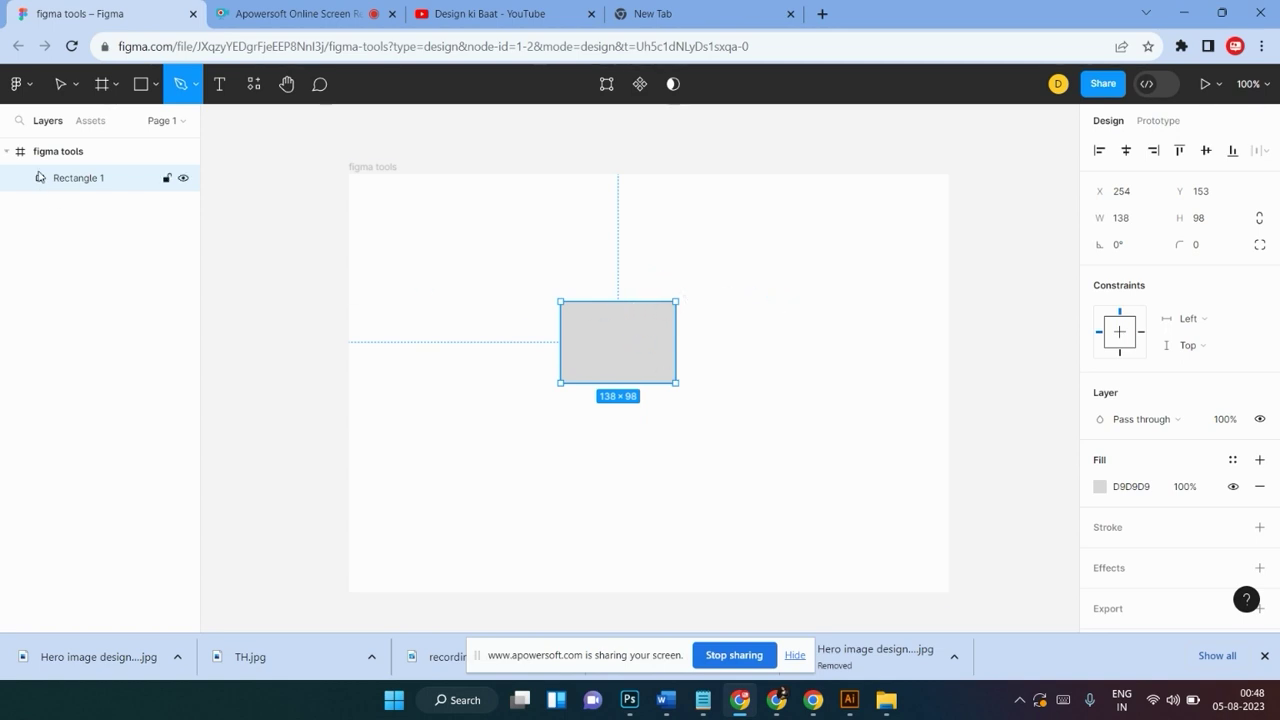
left_click(62, 88)
left_click(75, 88)
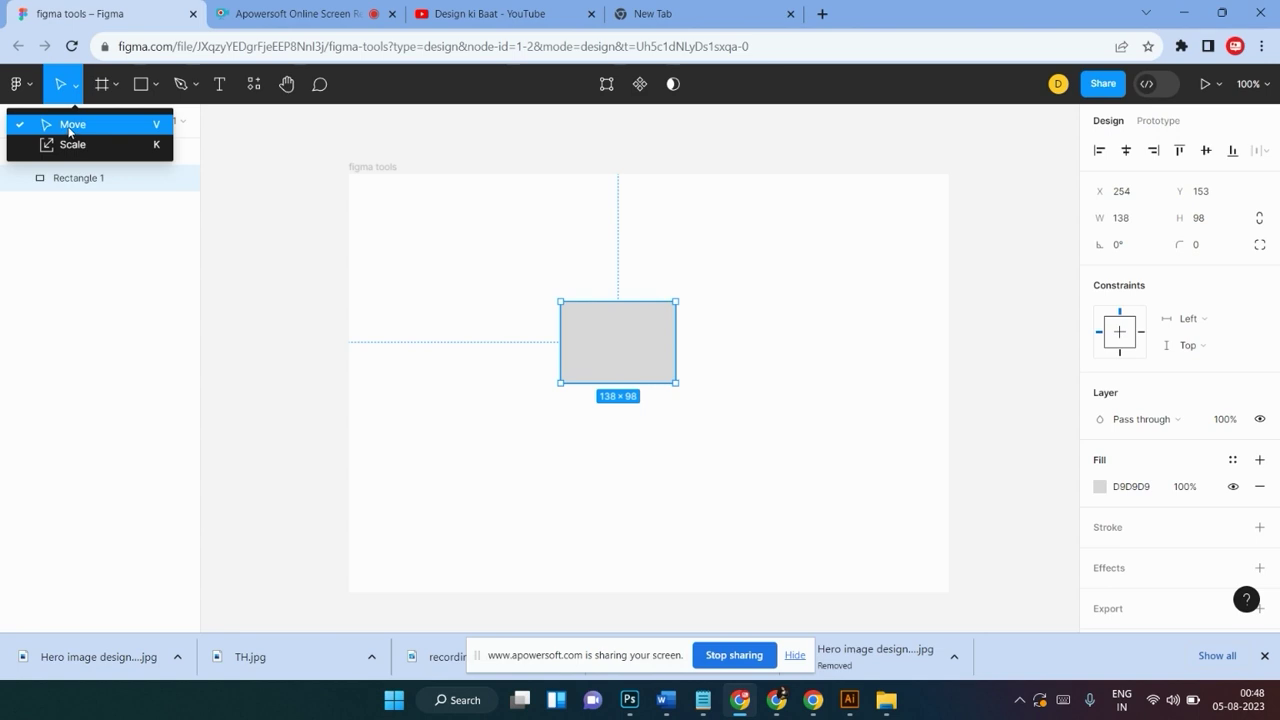
left_click(79, 129)
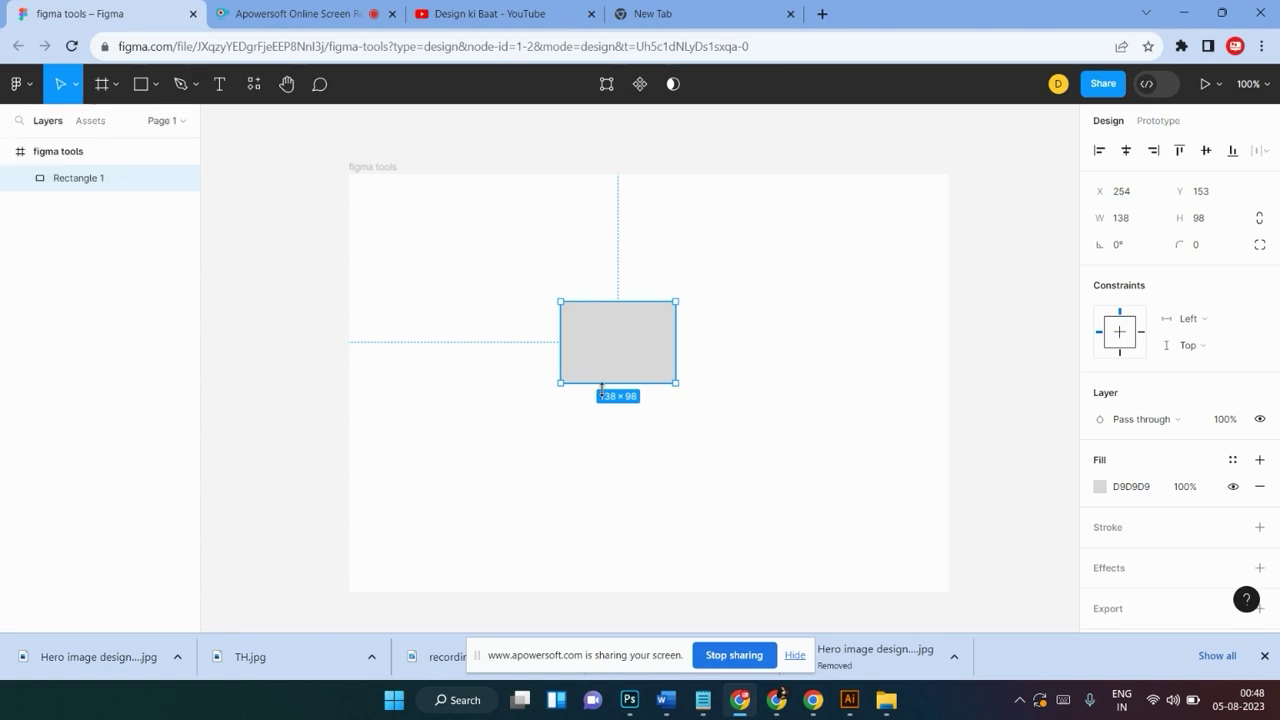
mouse_move(590, 360)
left_mouse_down()
mouse_move(407, 283)
mouse_move(636, 338)
mouse_move(714, 300)
mouse_move(701, 315)
left_mouse_up()
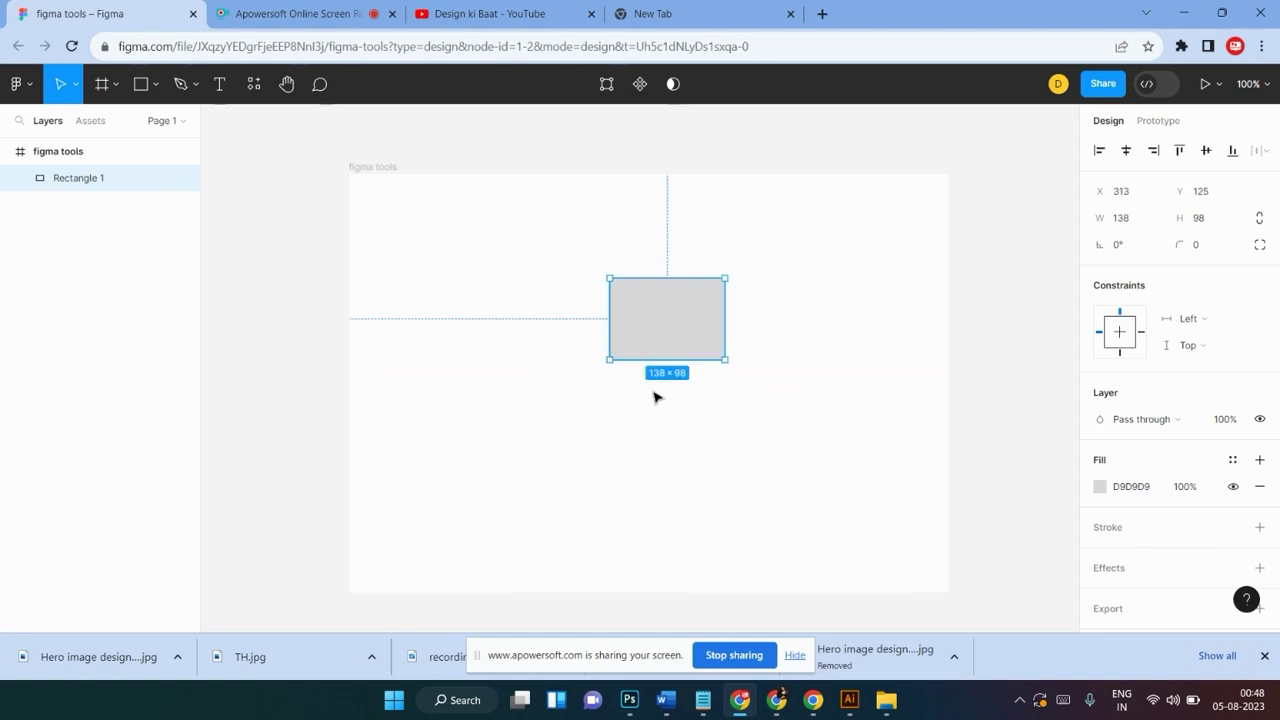
left_click(75, 88)
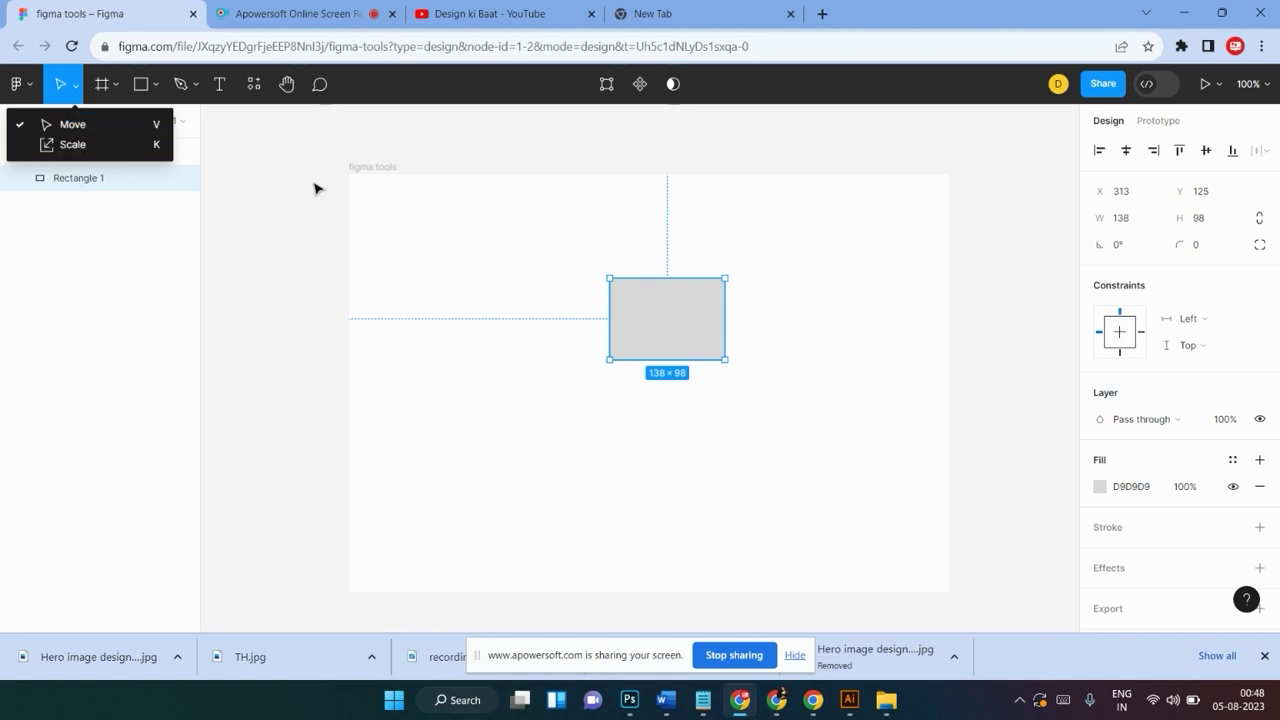
mouse_move(677, 280)
left_mouse_down()
mouse_move(617, 354)
mouse_move(660, 271)
mouse_move(606, 337)
mouse_move(740, 247)
mouse_move(466, 461)
mouse_move(743, 261)
left_mouse_up()
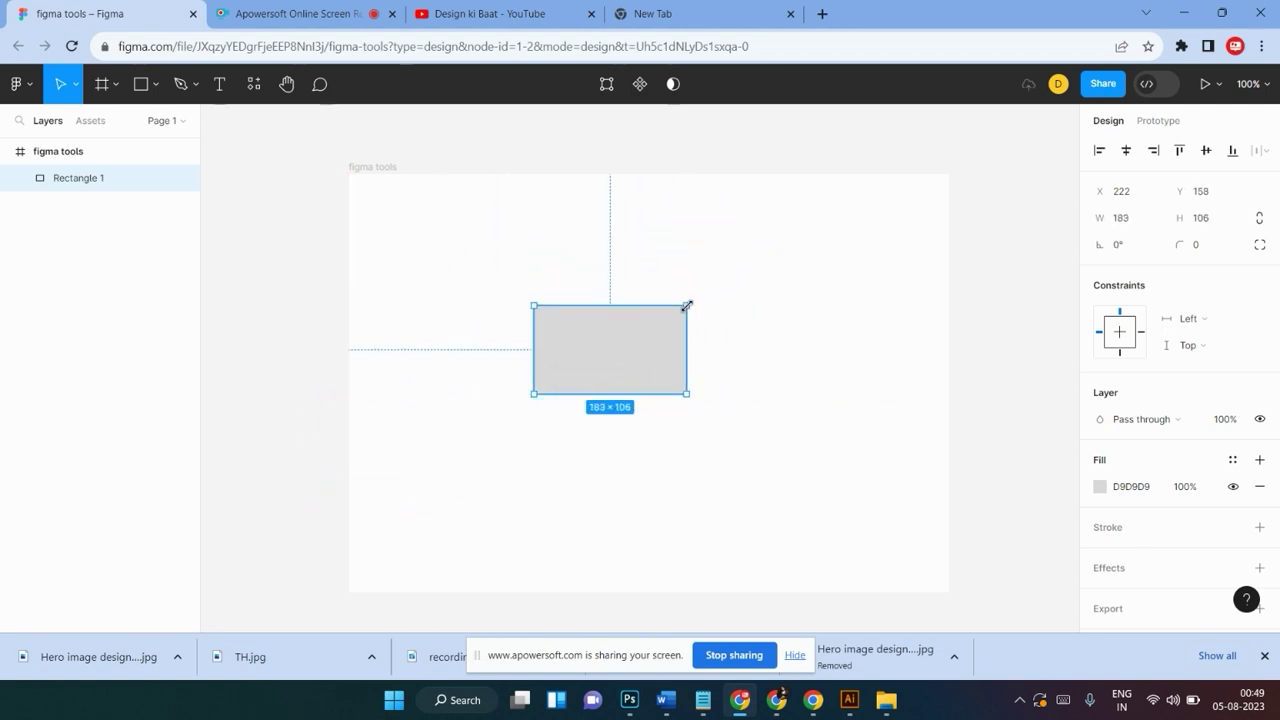
Resize Rectangle 1 to 153×100 and move it toward the left
mouse_move(743, 261)
left_mouse_down()
mouse_move(660, 302)
mouse_move(740, 300)
left_mouse_up()
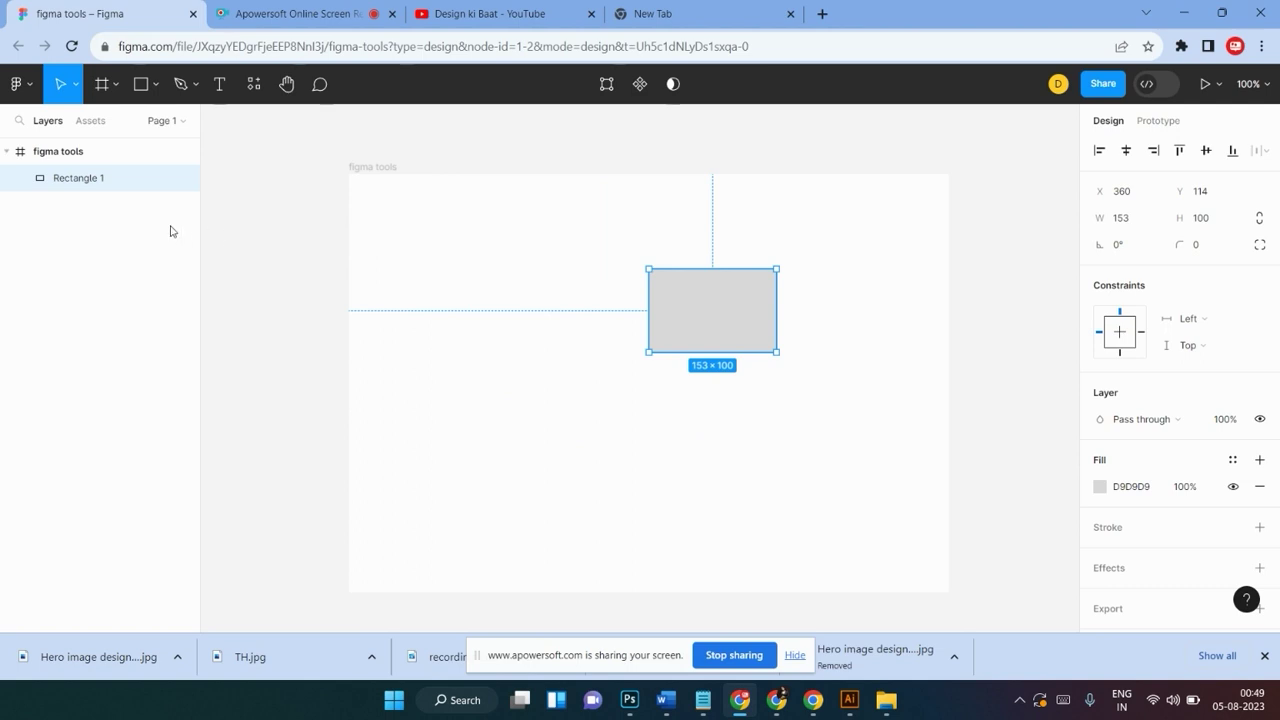
left_click(75, 84)
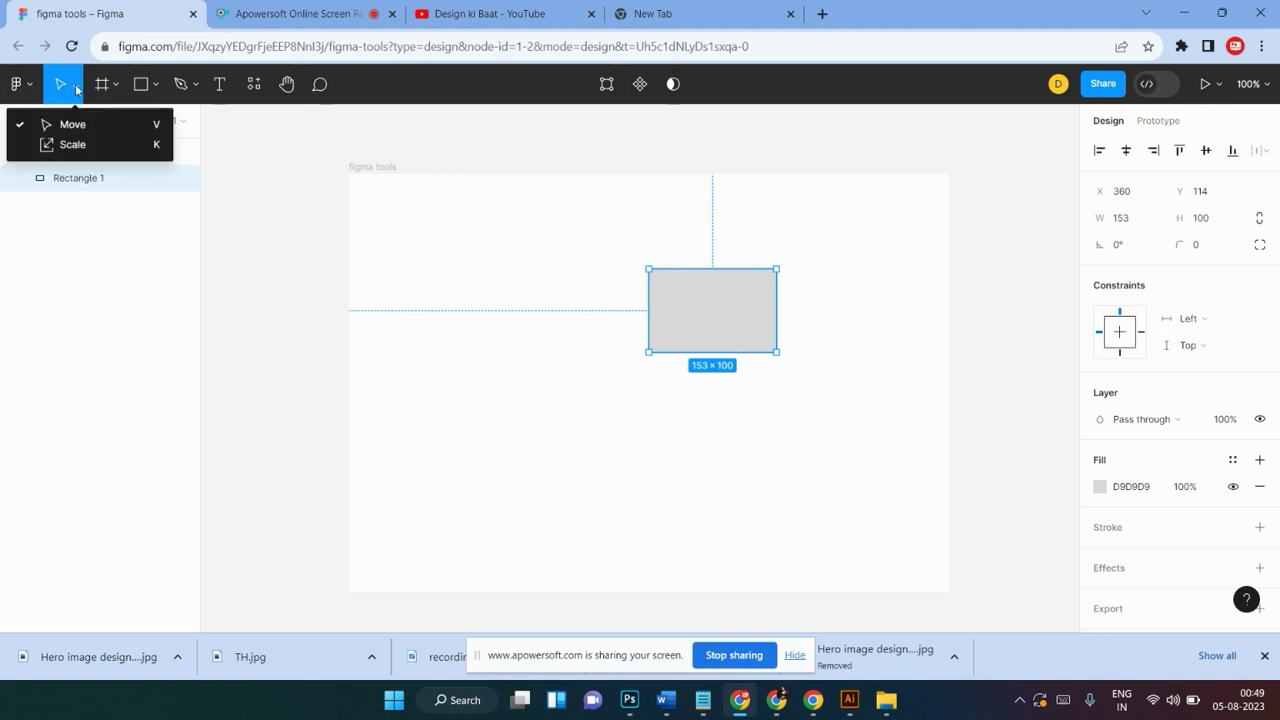
left_click(555, 272)
left_click(665, 315)
mouse_move(700, 334)
left_mouse_down()
mouse_move(585, 333)
mouse_move(650, 400)
mouse_move(748, 366)
left_mouse_up()
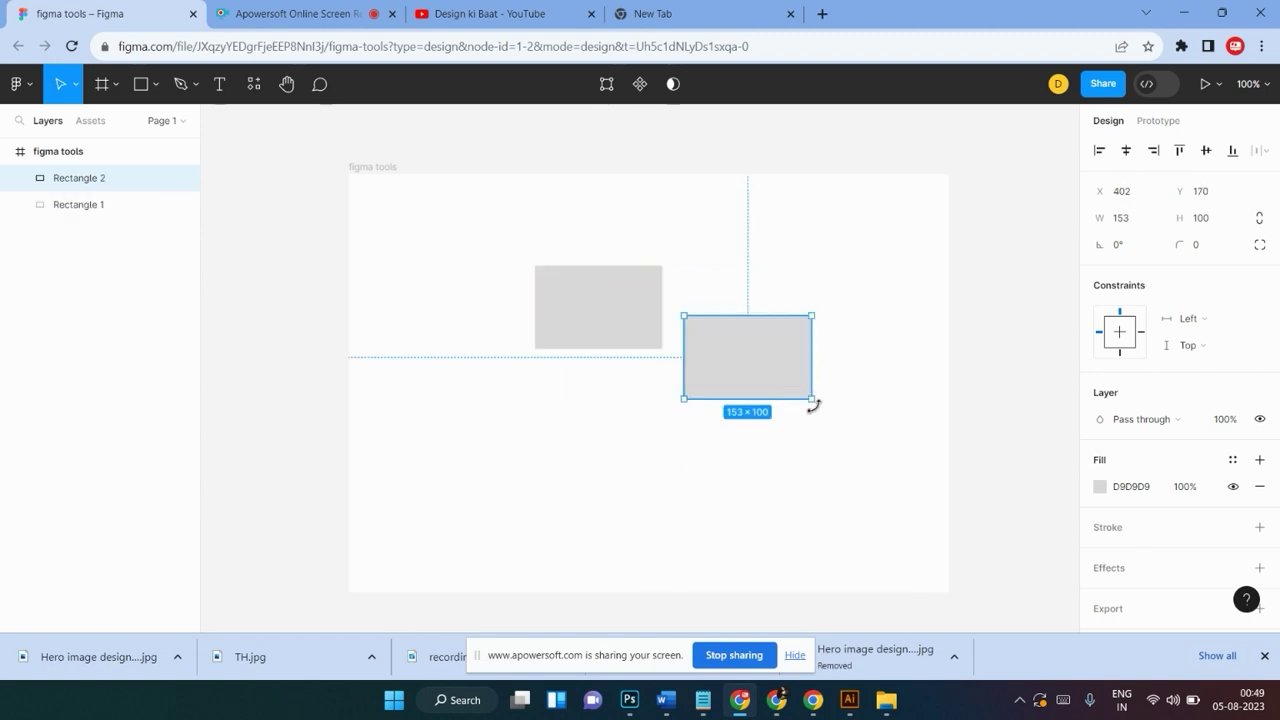
Shrink the duplicate Rectangle 2 to 58×40 at X 402, Y 170, then deselect
left_click_drag(810, 398, 732, 349)
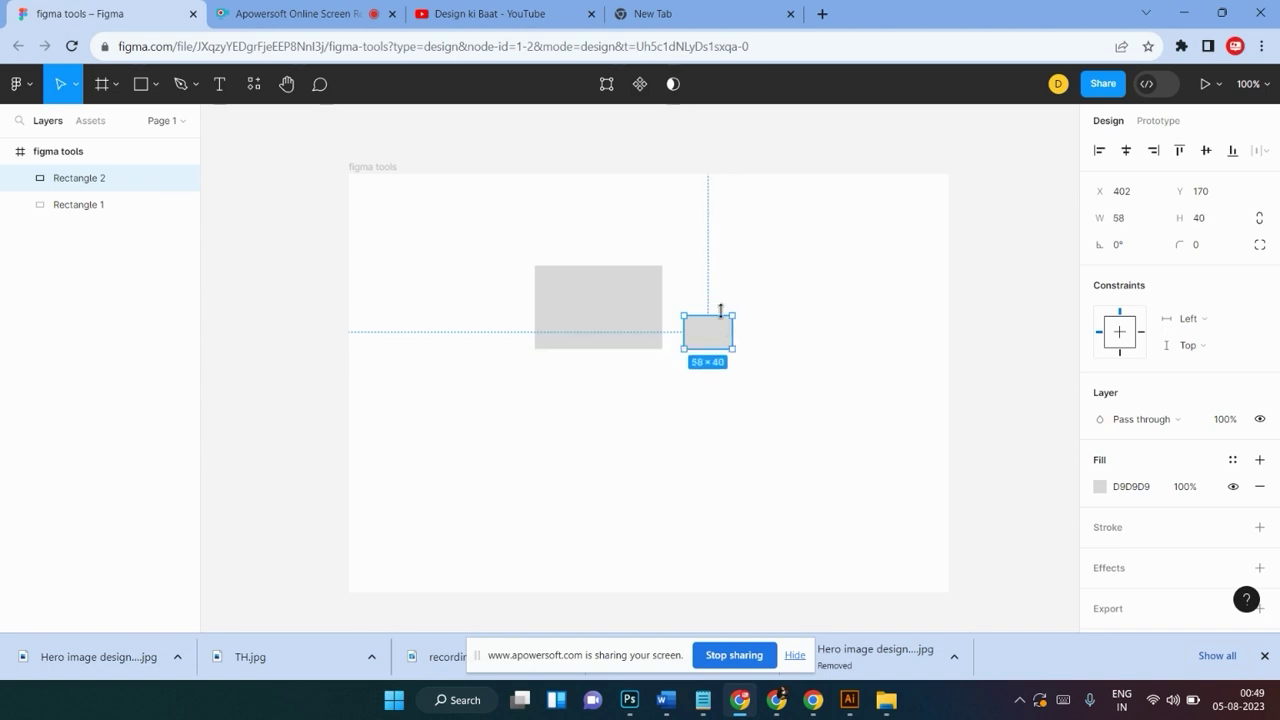
left_click(709, 274)
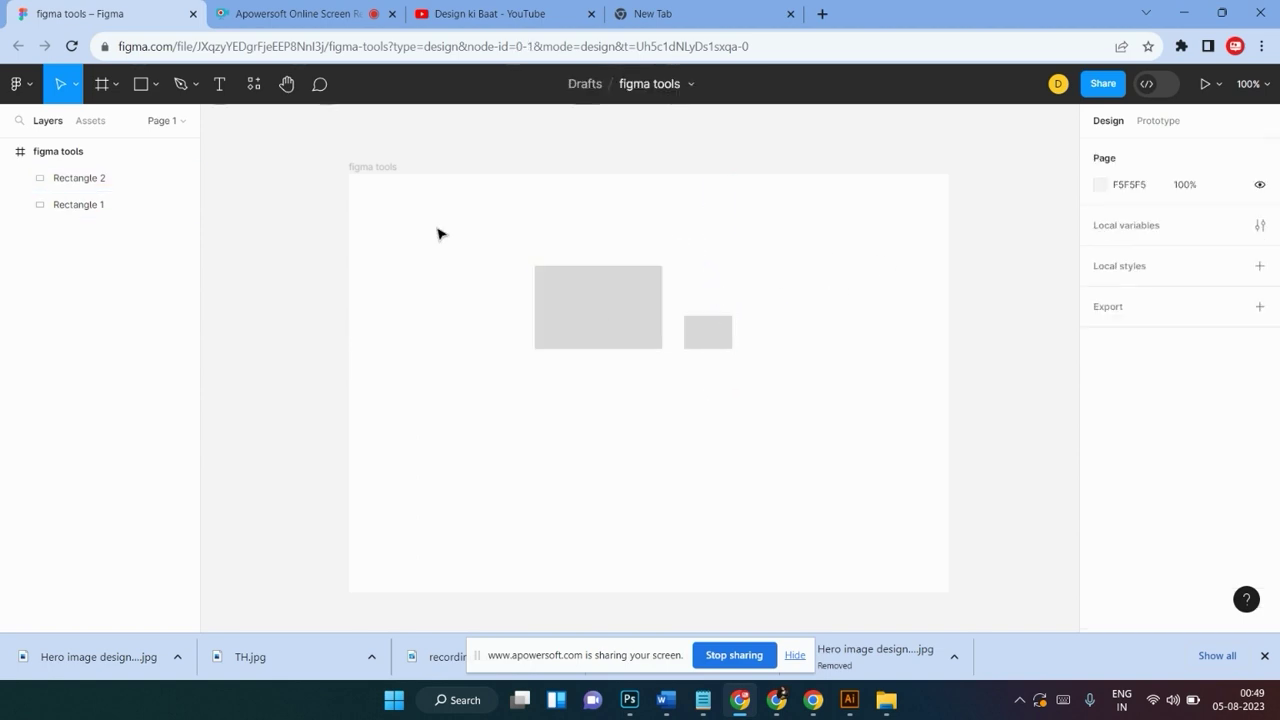
left_click(219, 84)
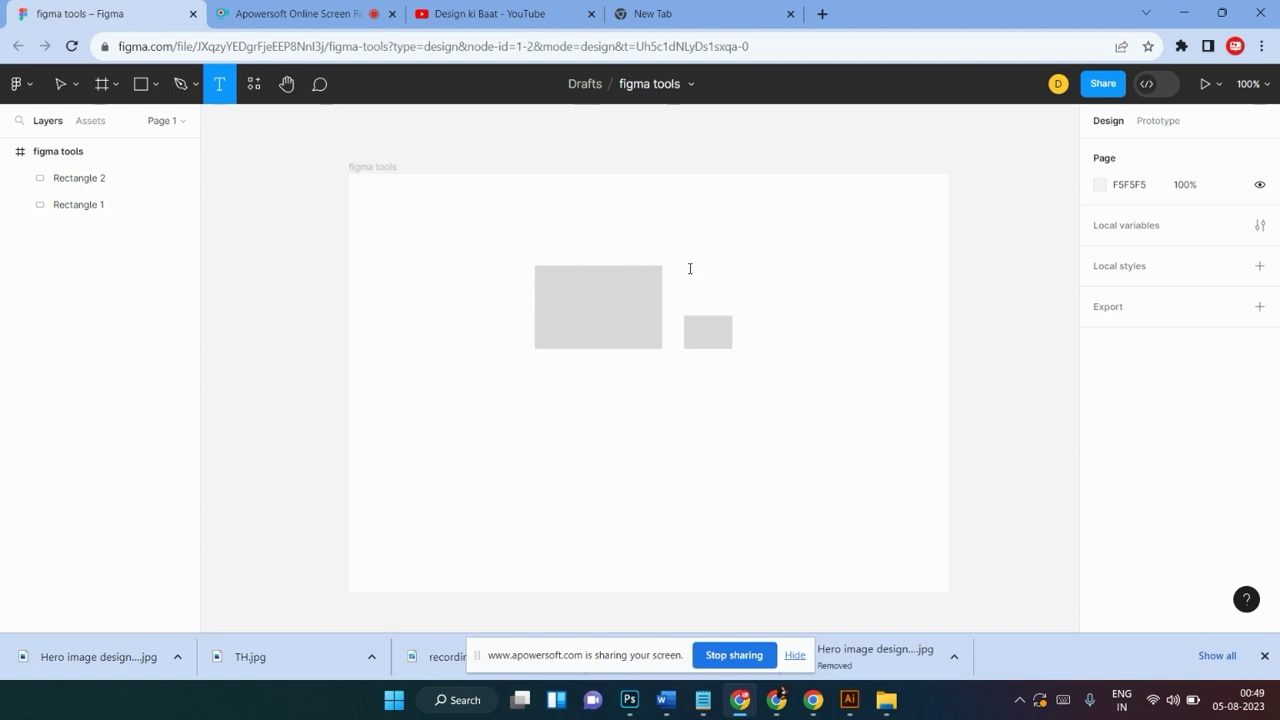
Add the text 'Design ki baat' to the right of the large rectangle
left_click(690, 268)
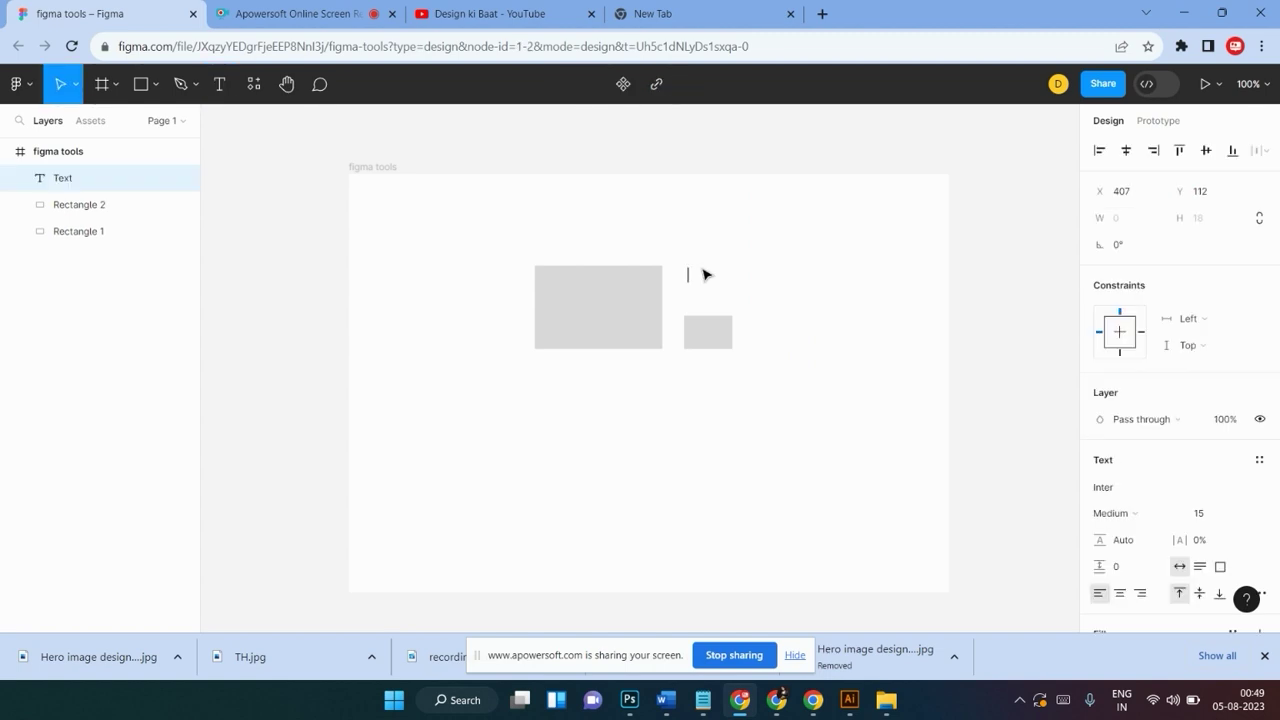
type("H")
type("dvlkd")
key("BackSpace")
key("BackSpace")
key("BackSpace")
key("BackSpace")
type("Design")
type(" ki baat")
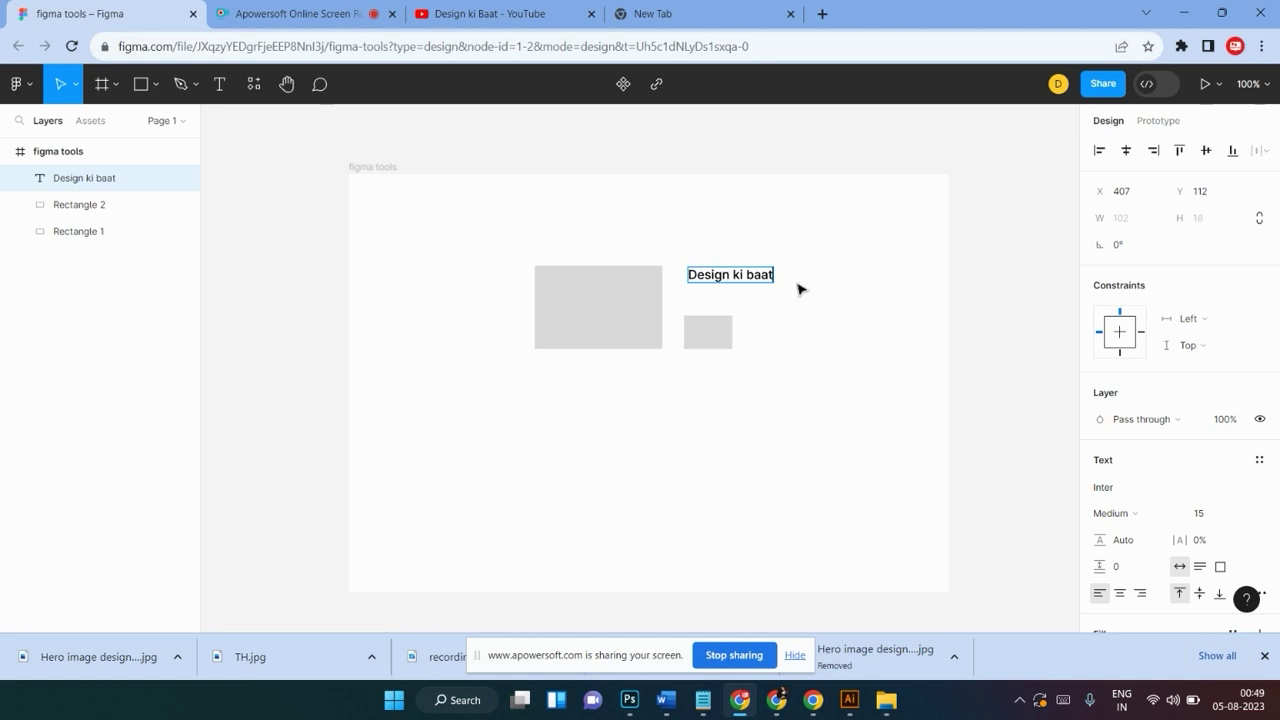
key("Escape")
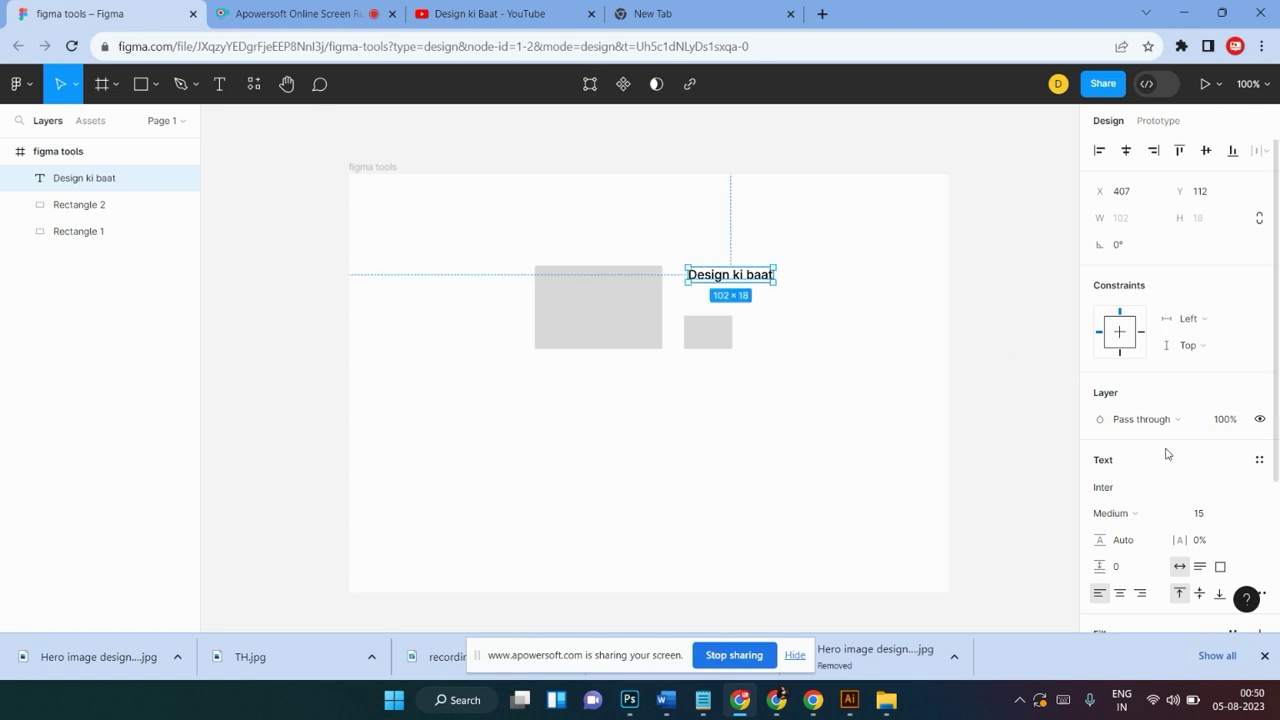
Set the heading to font size 20 and nudge it slightly up and left
left_click(1208, 520)
left_click(1243, 512)
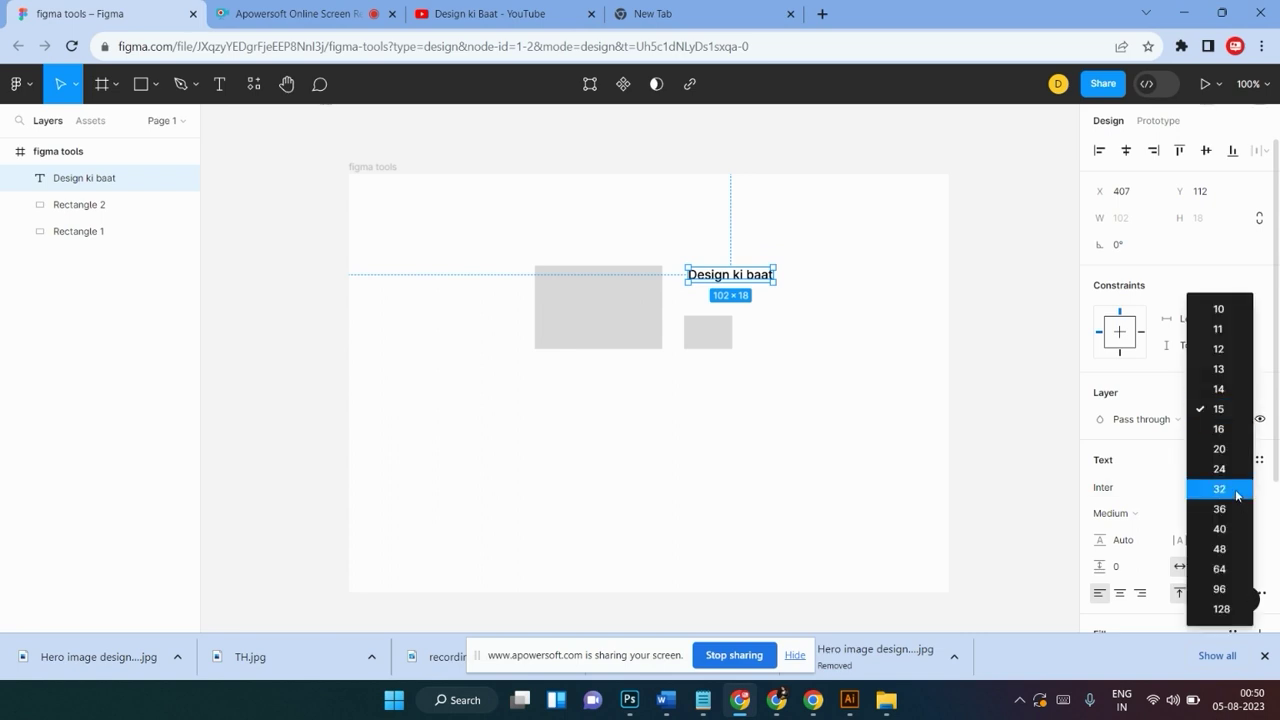
left_click(1230, 449)
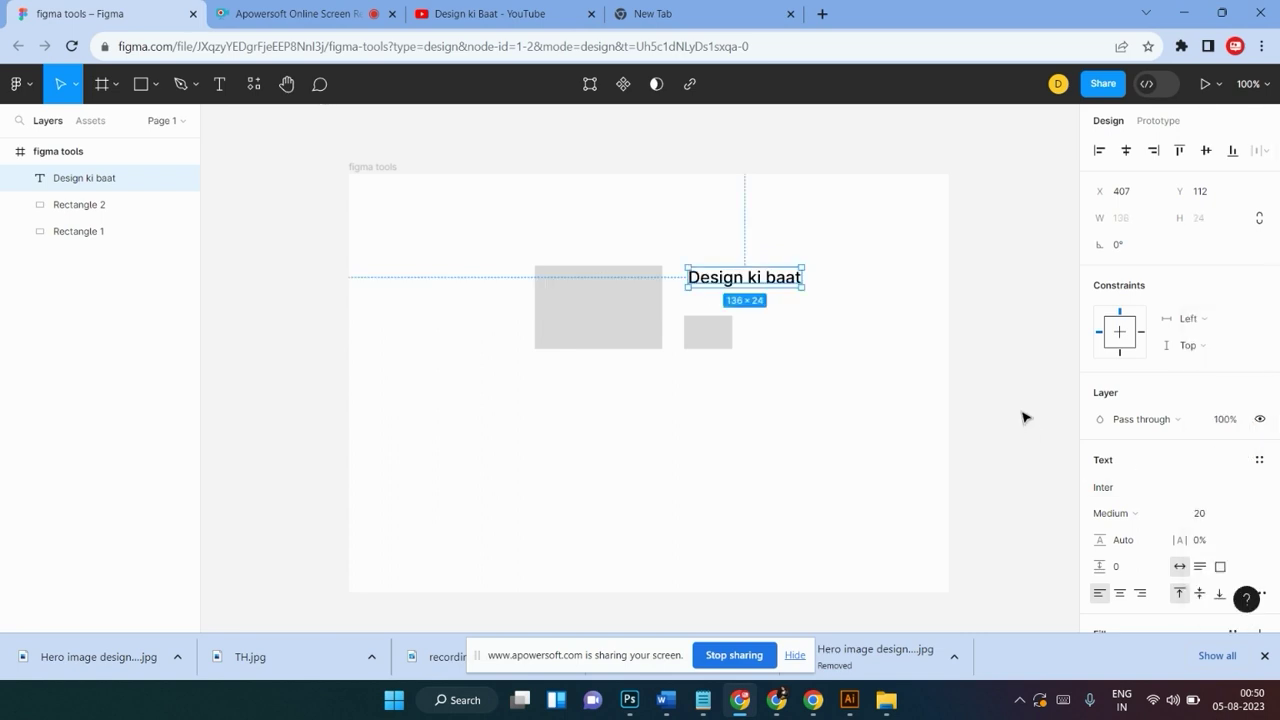
mouse_move(777, 290)
left_mouse_down()
mouse_move(762, 288)
mouse_move(766, 303)
left_mouse_up()
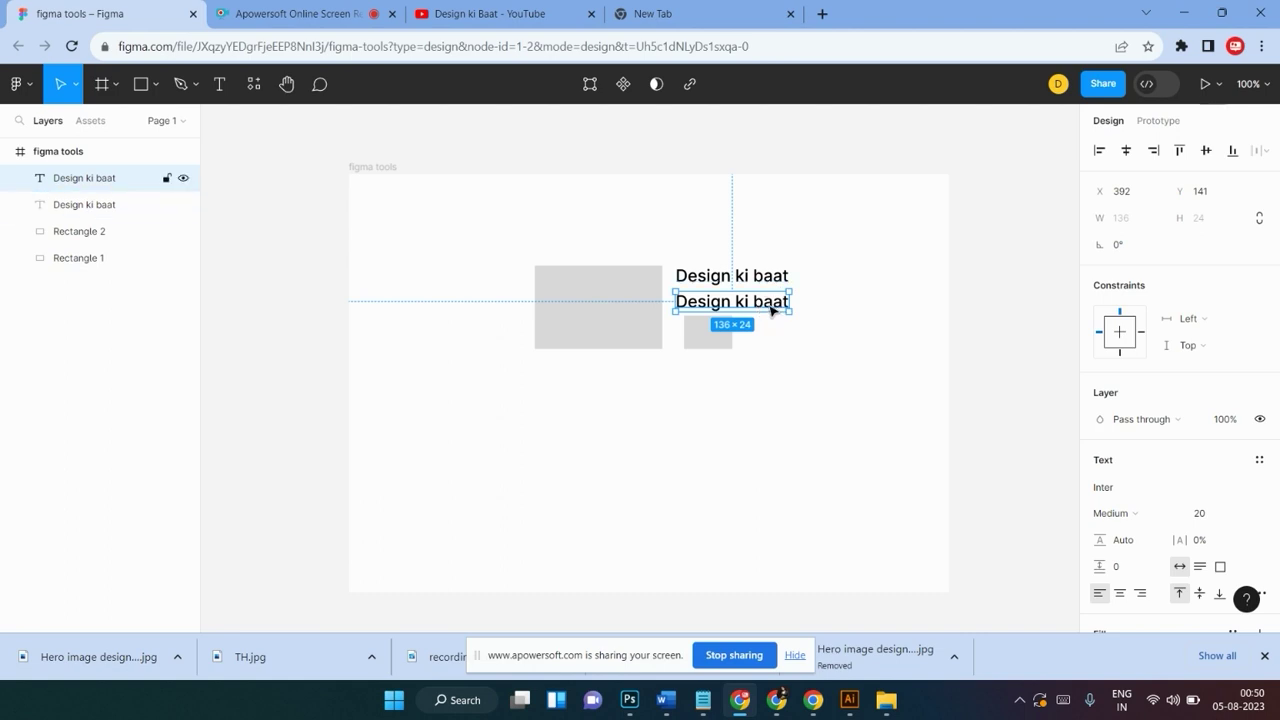
Delete the extra heading copy and duplicate the heading below it at X 392, Y 140
key("Delete")
left_click(767, 282)
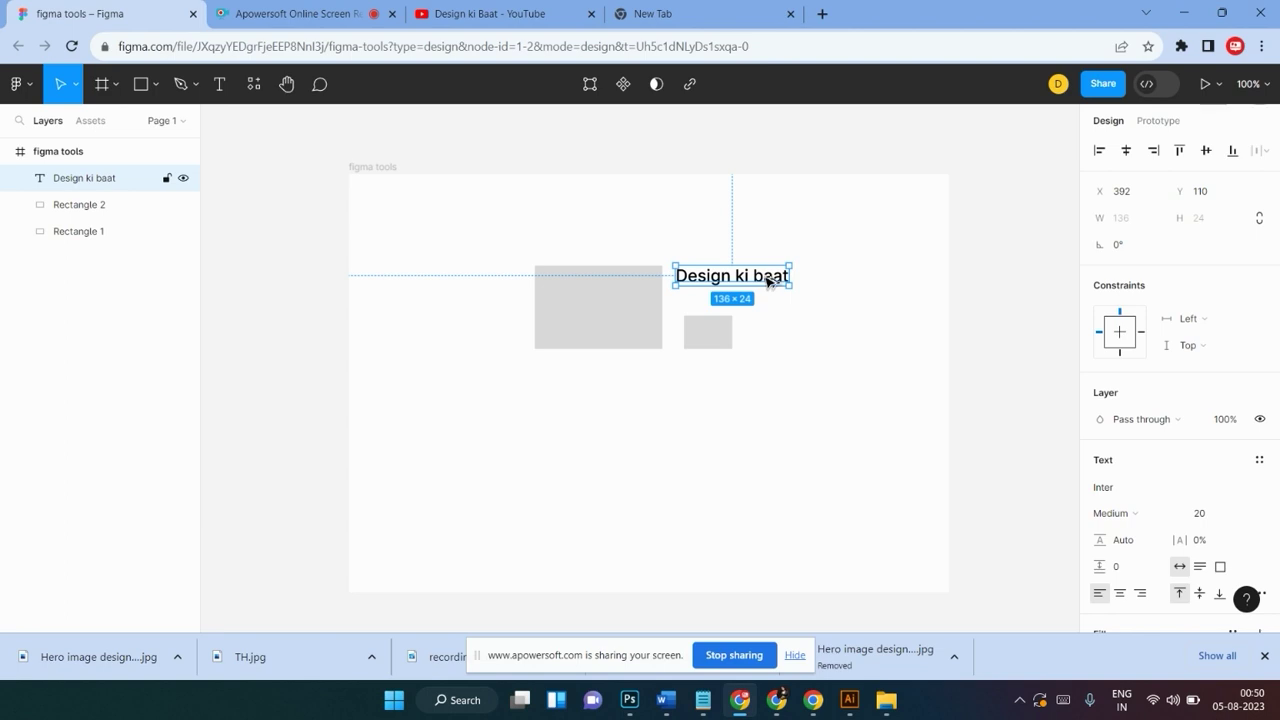
left_click_drag(769, 282, 771, 306)
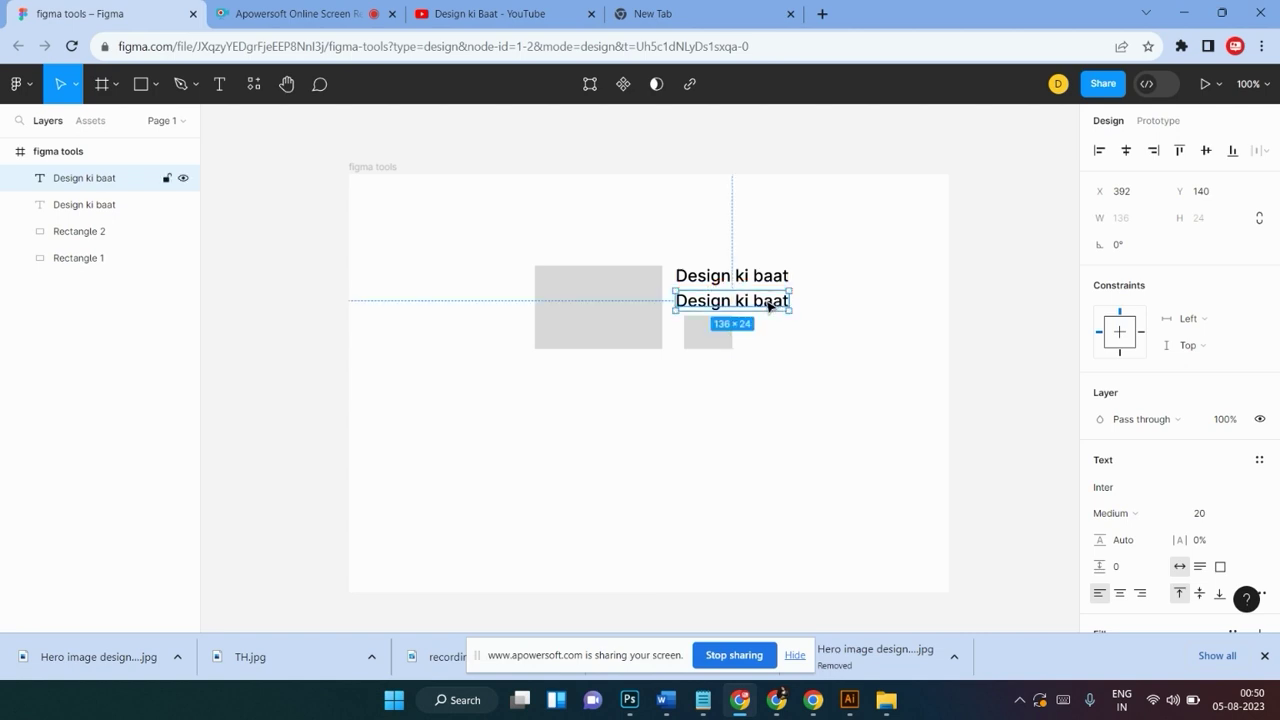
double_click(767, 302)
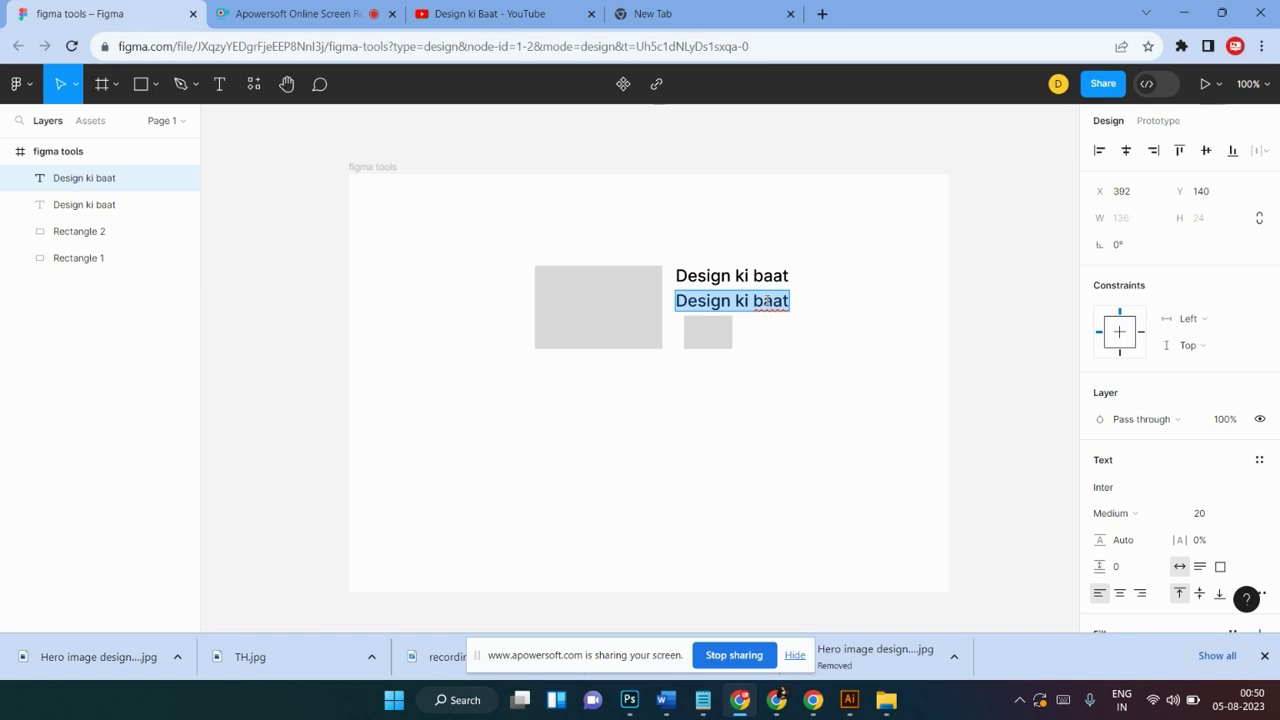
Change the copied label under 'Design ki baat' to 'youtube channel' at font size 12
type("youtubr")
key("BackSpace")
type("e channel")
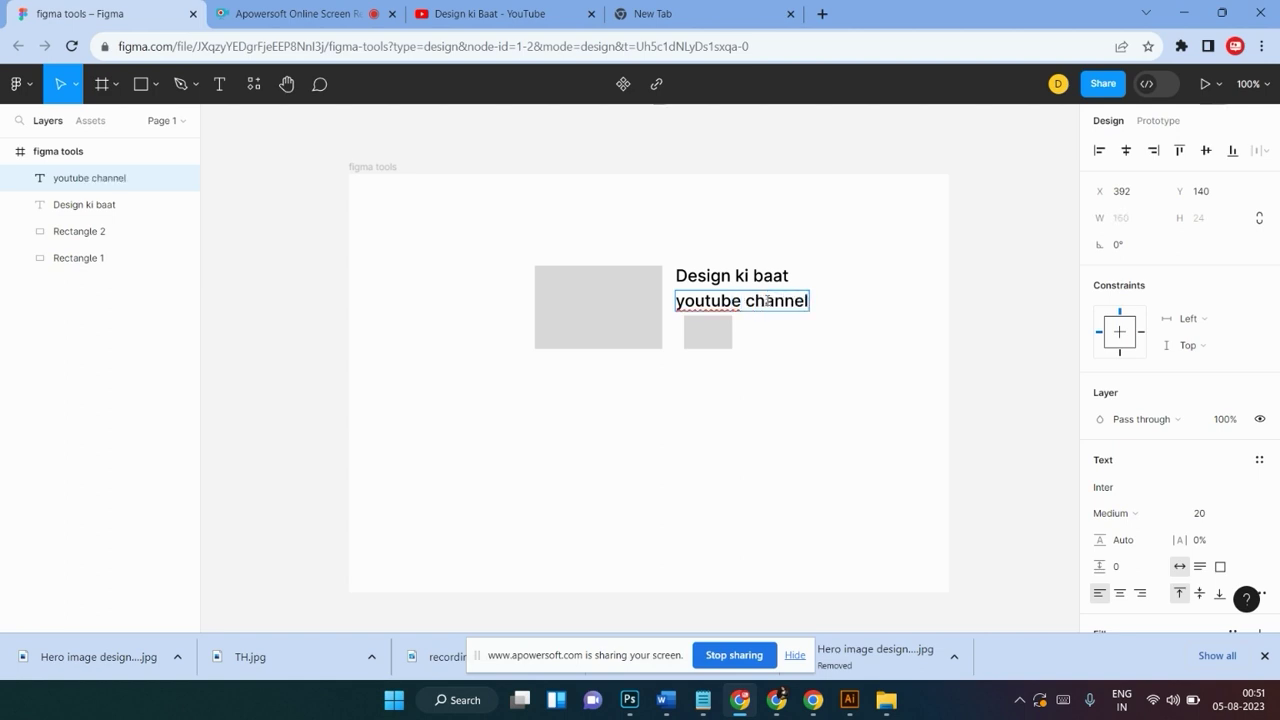
key("Escape")
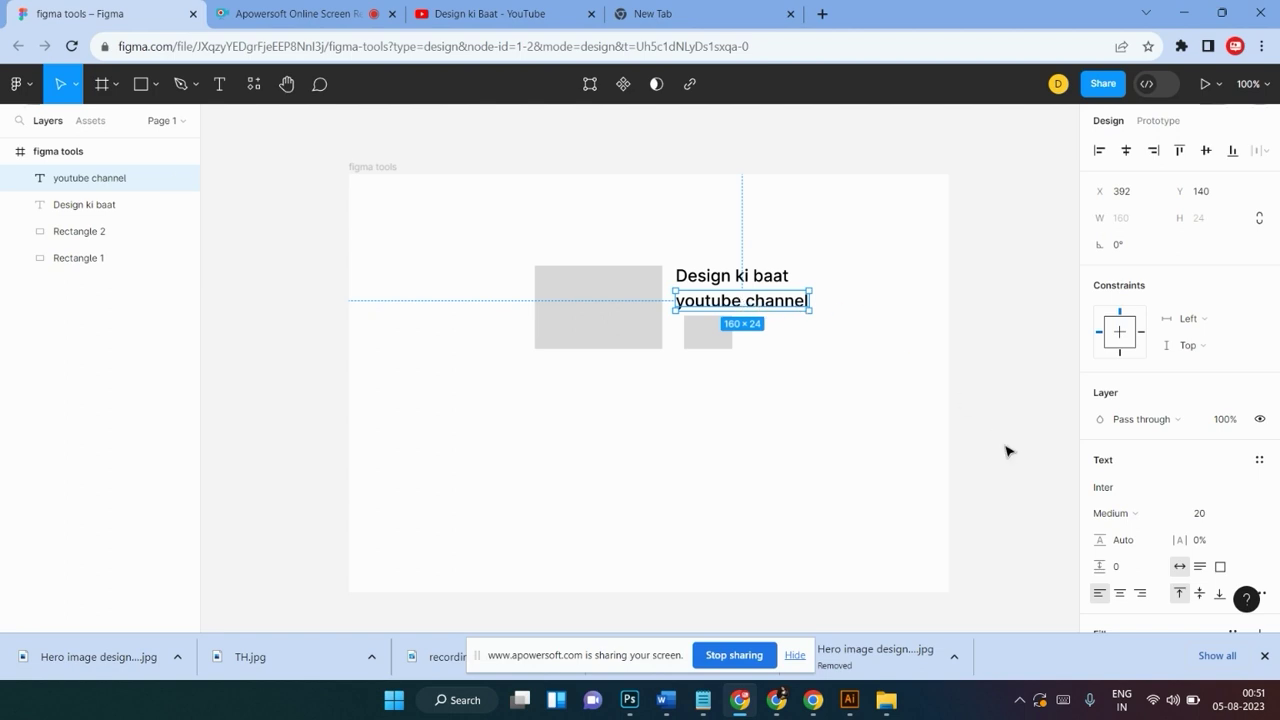
left_click(1249, 517)
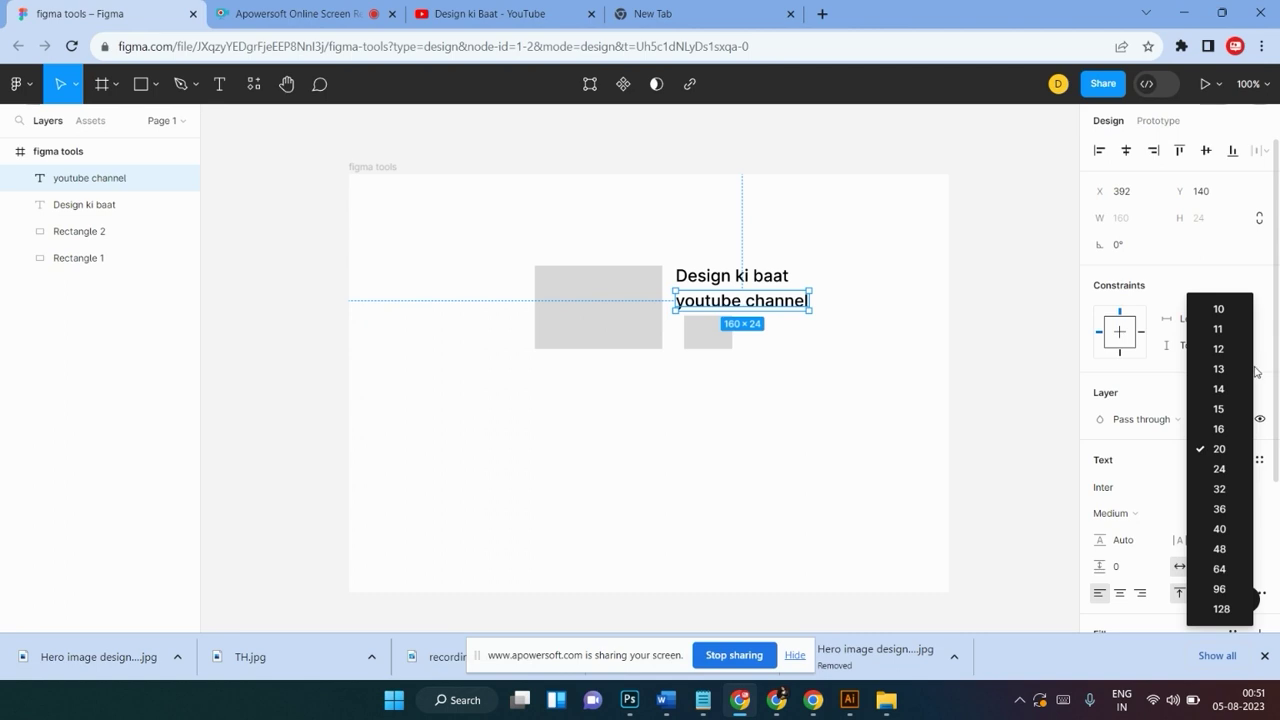
left_click(1218, 349)
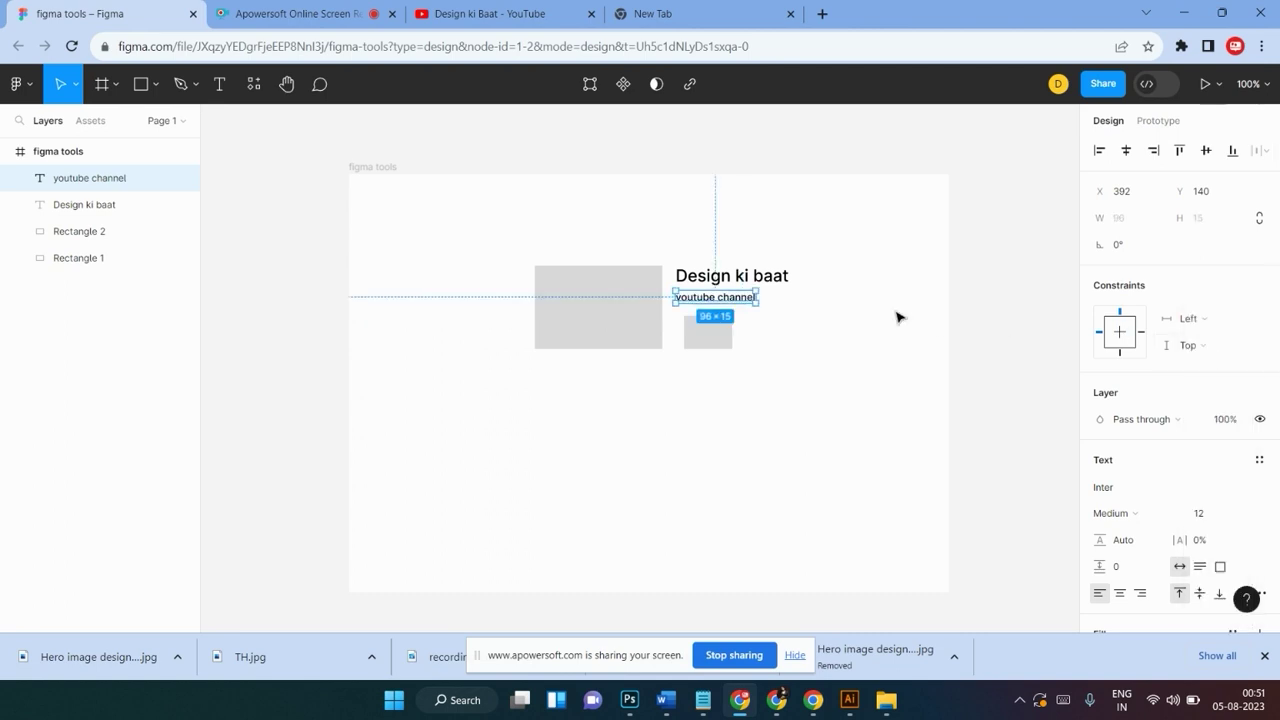
left_click(806, 380)
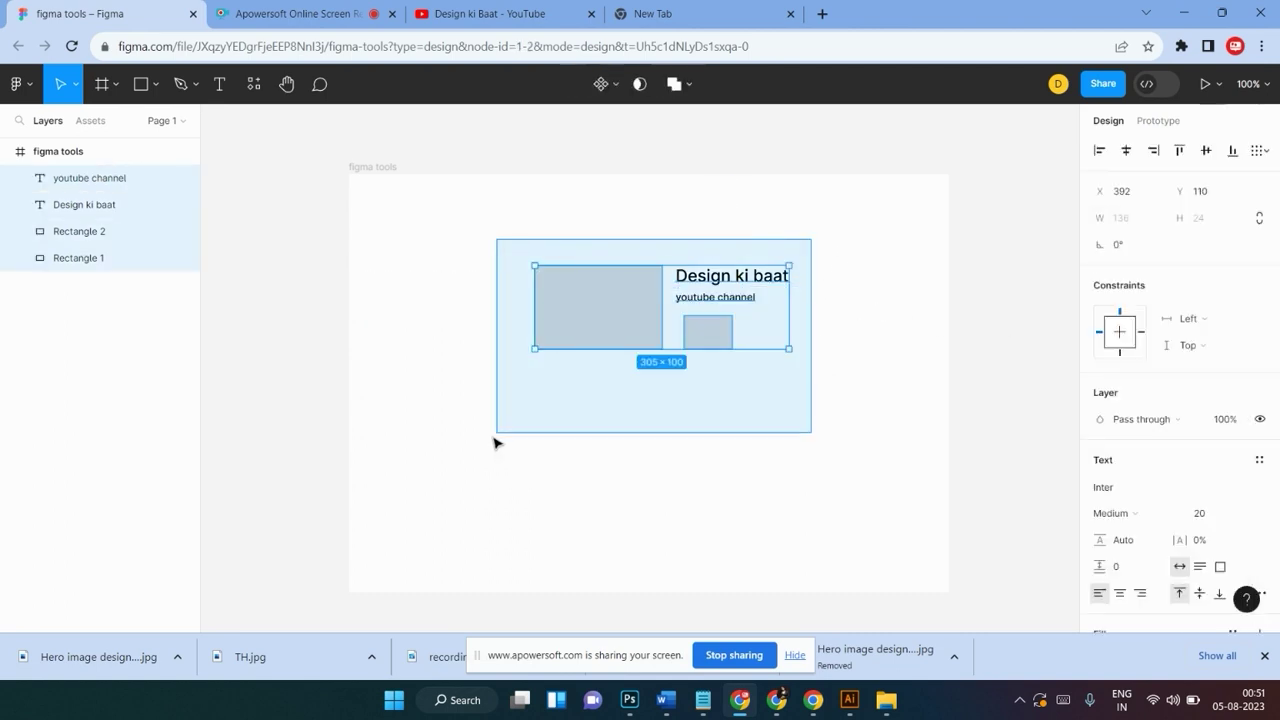
Select the two rectangles and two texts, move them around the frame and resize to 492×238
left_click_drag(825, 239, 500, 432)
left_click_drag(594, 334, 546, 395)
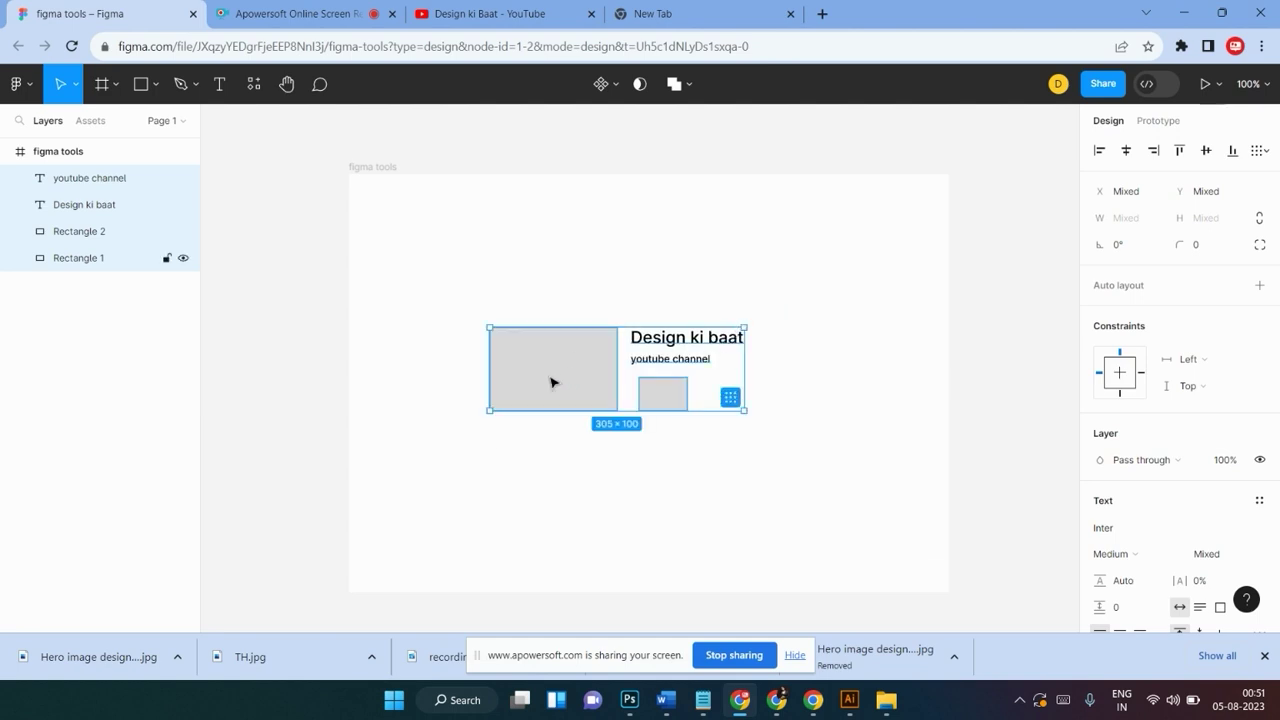
left_click_drag(571, 374, 457, 525)
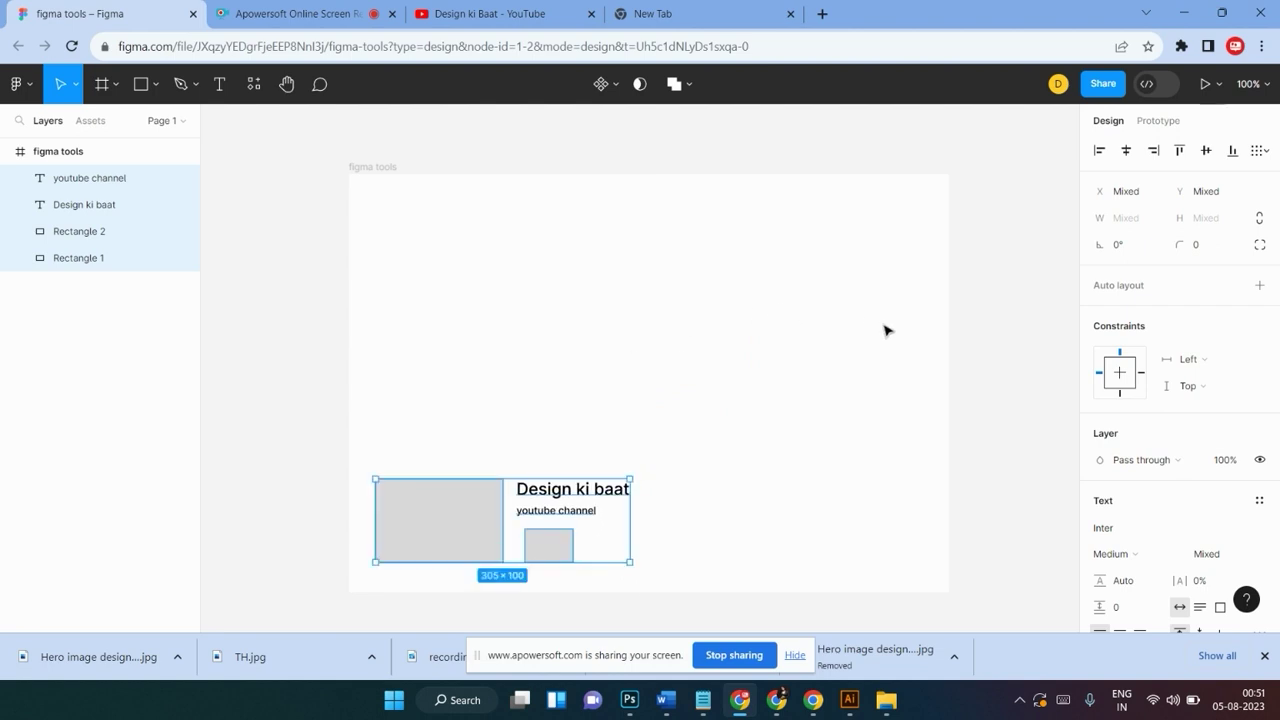
mouse_move(479, 512)
left_mouse_down()
mouse_move(622, 371)
mouse_move(627, 402)
left_mouse_up()
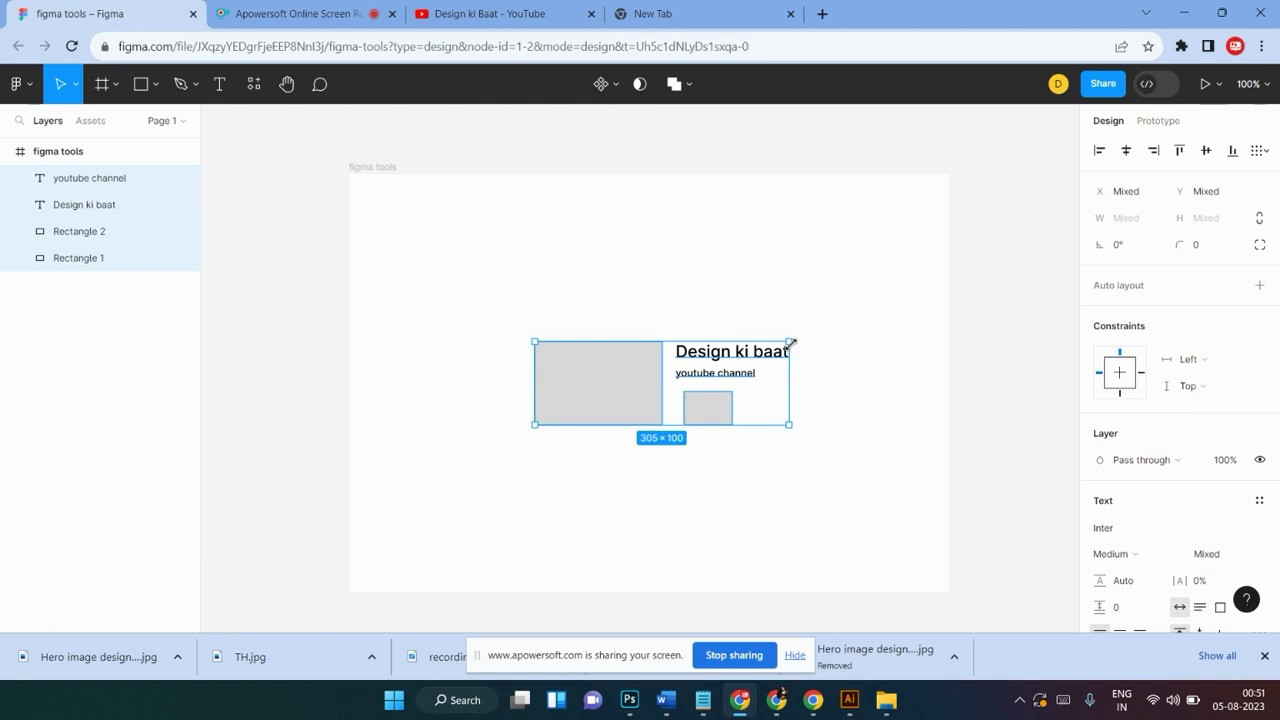
left_click_drag(790, 343, 788, 316)
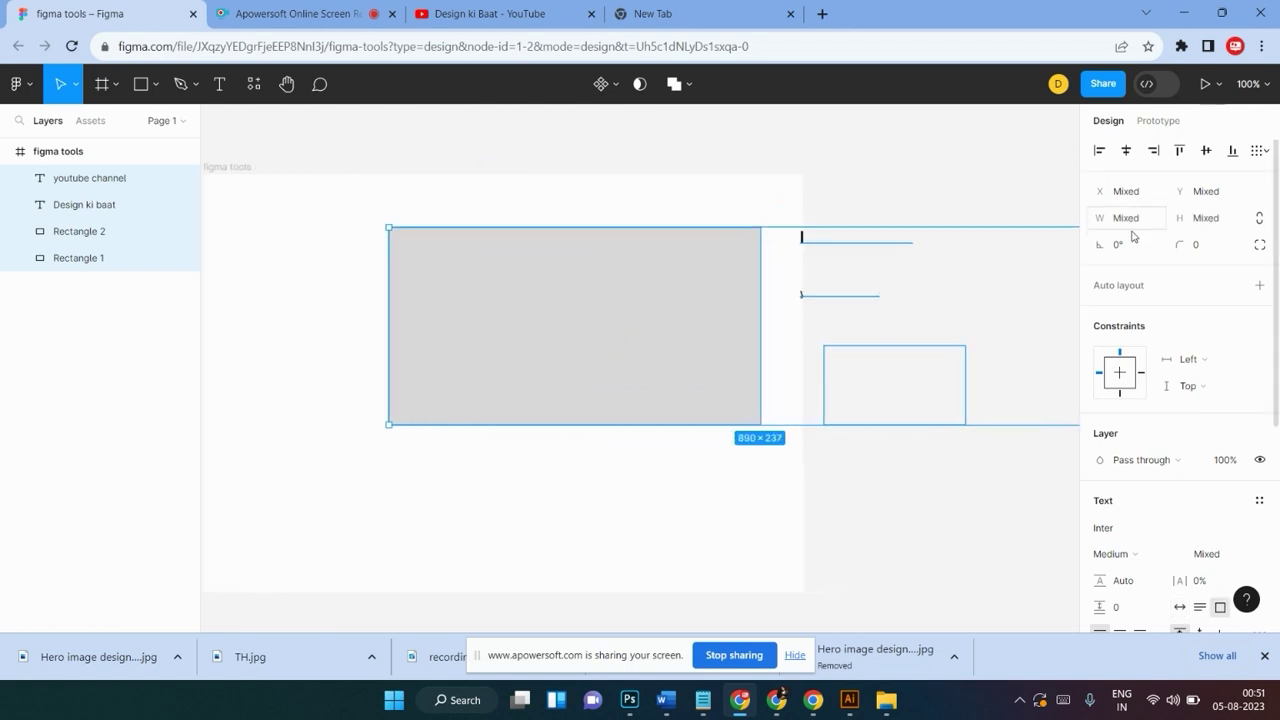
left_click_drag(788, 316, 687, 226)
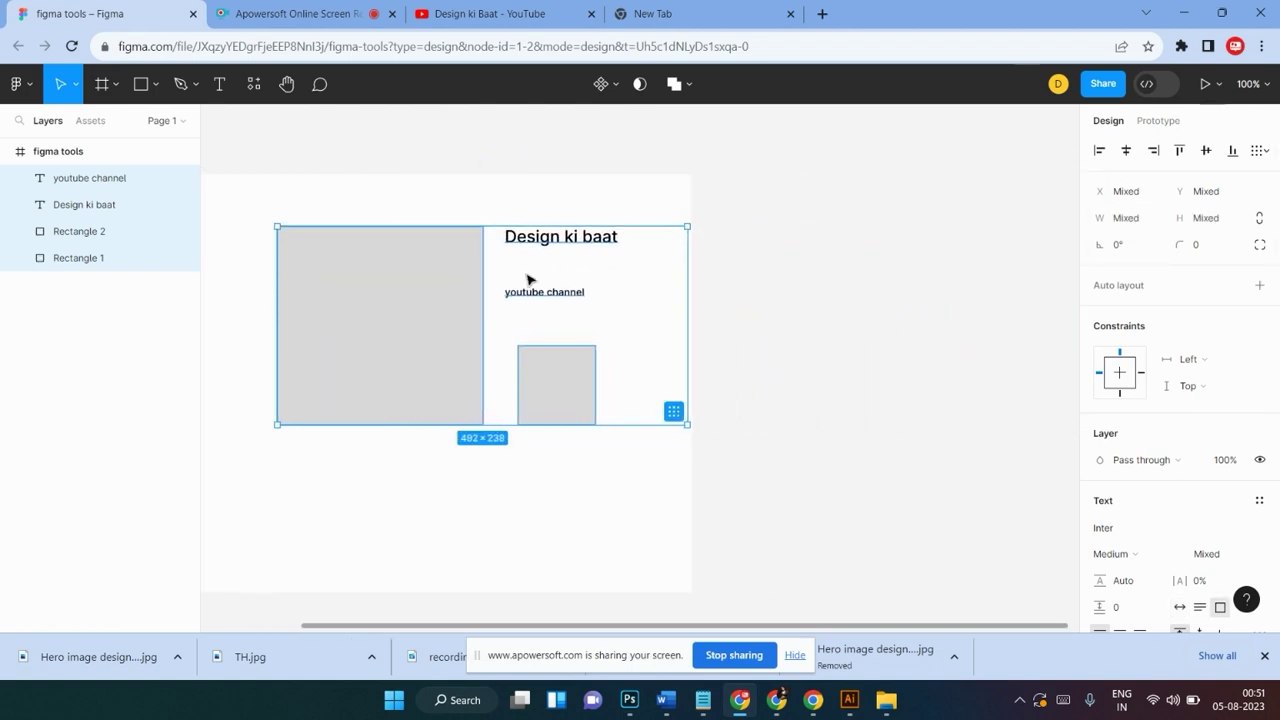
left_click_drag(429, 399, 386, 452)
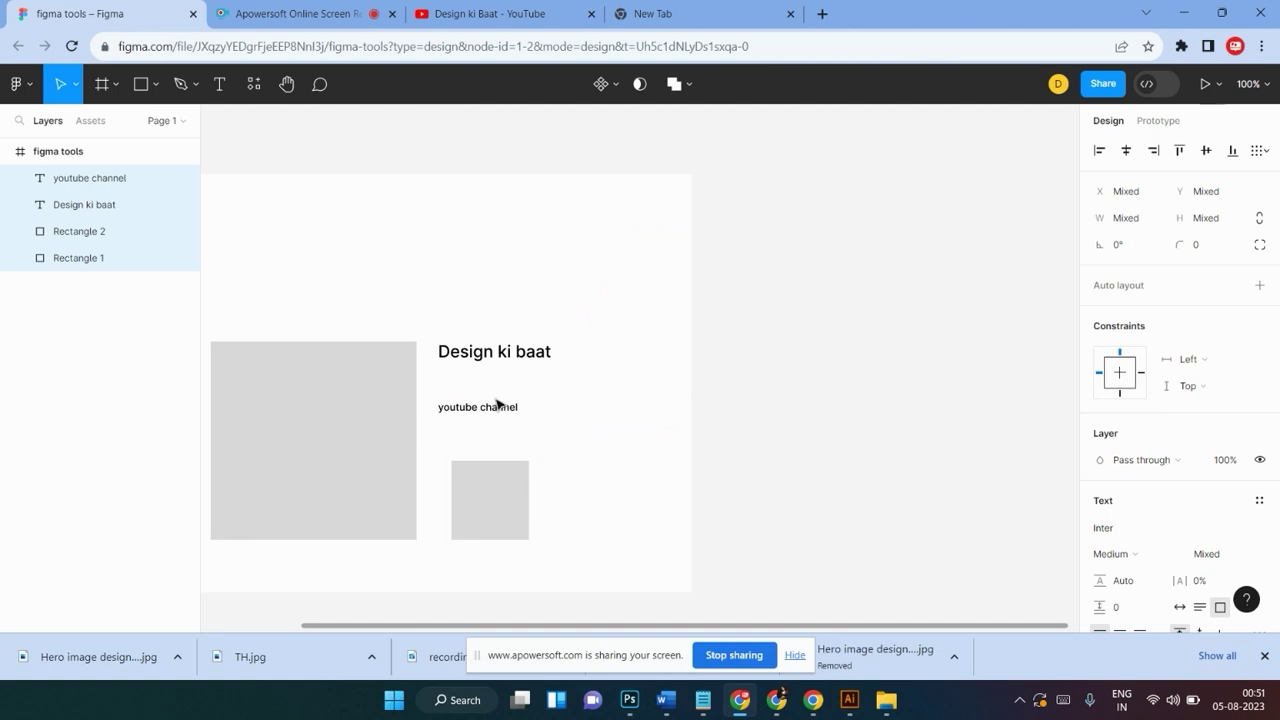
Undo the move and resize to restore the group to 305×100
scroll(646, 411, "left", 5)
scroll(765, 428, "left", 2)
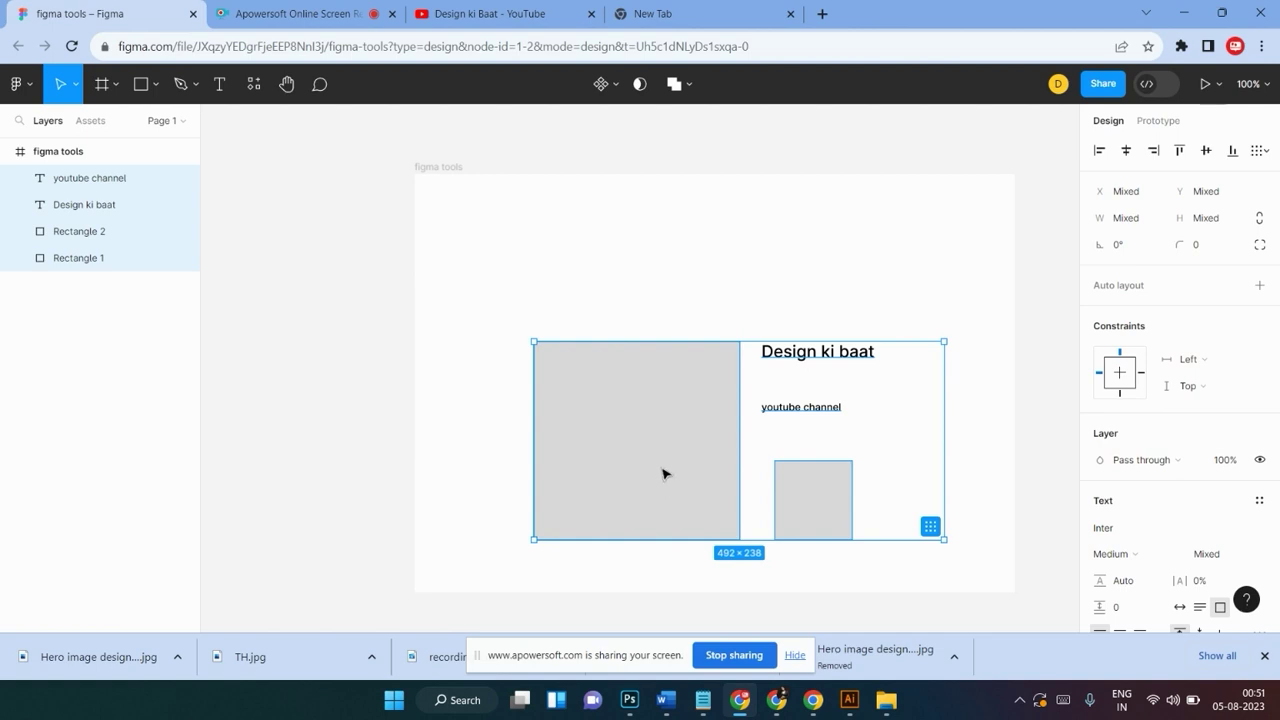
key("ctrl+z")
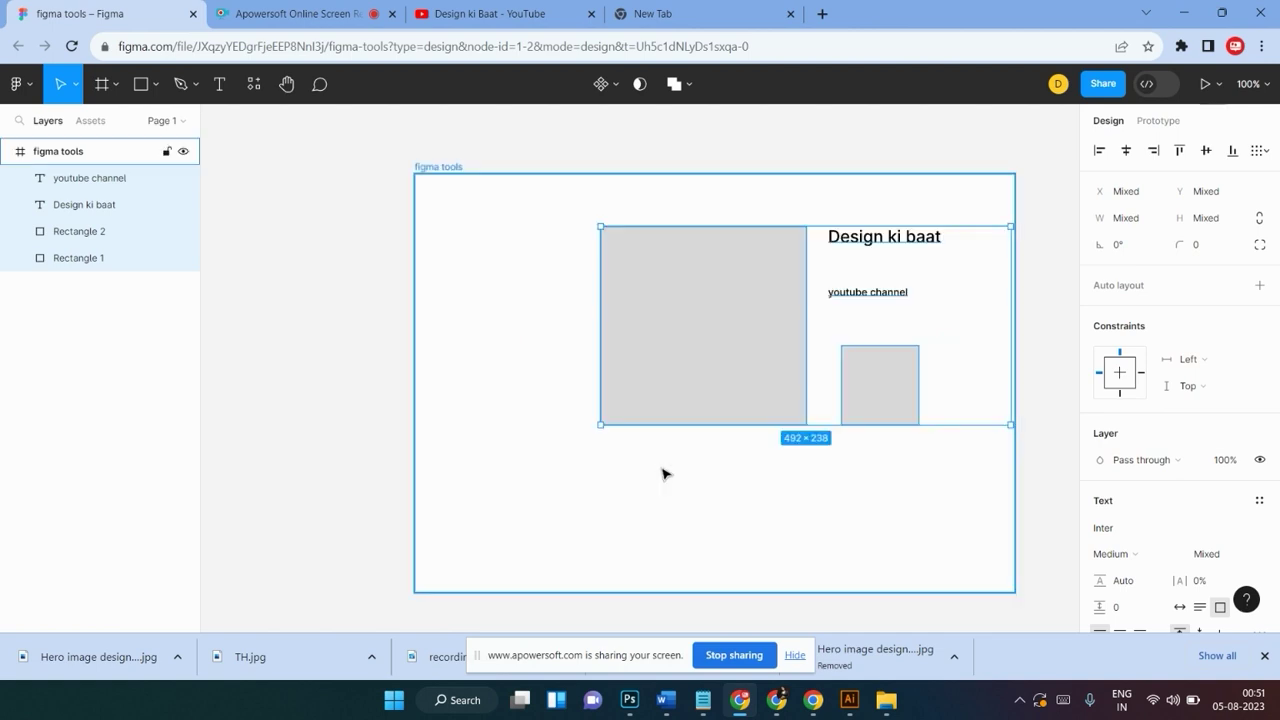
key("ctrl+z")
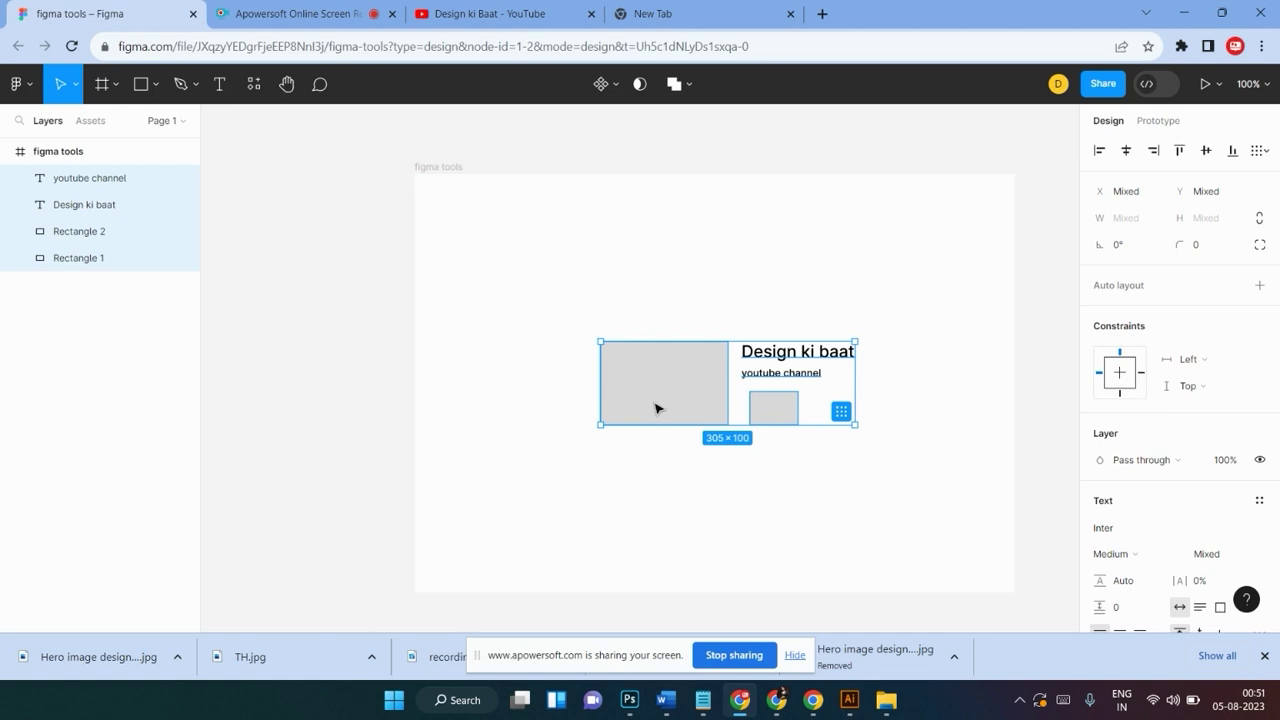
left_click(73, 93)
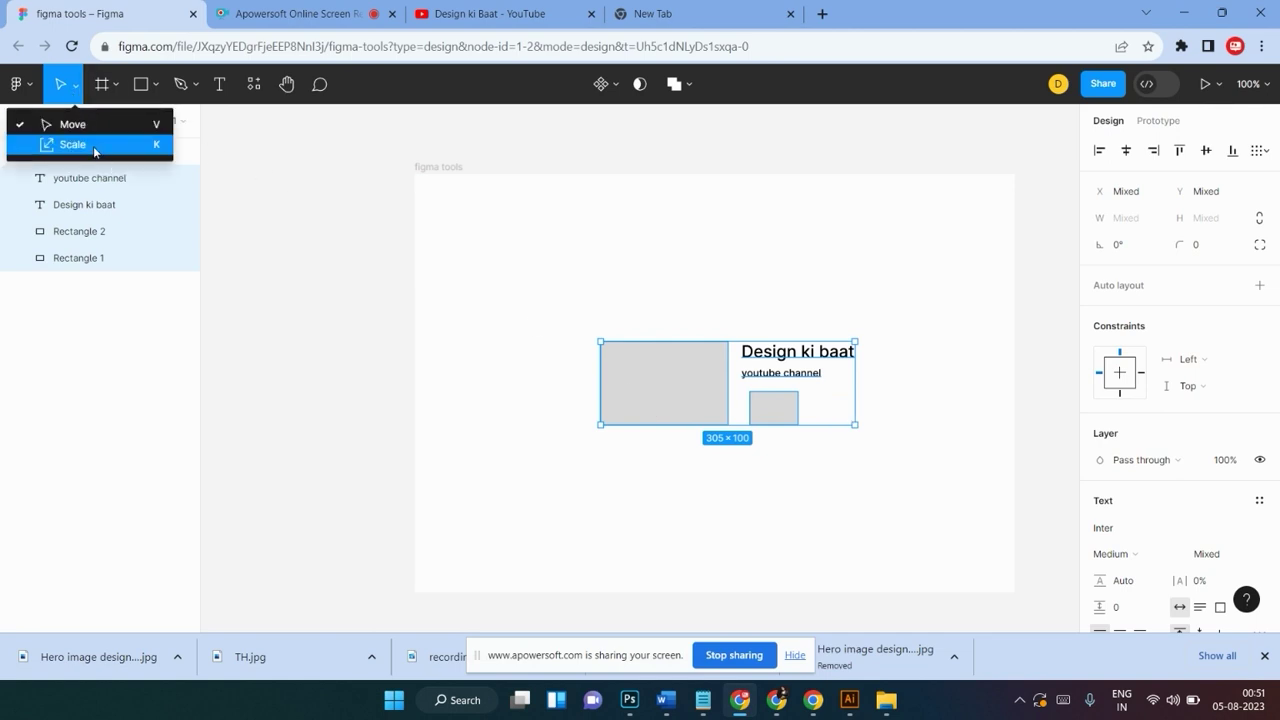
Scale the rectangles and text together with the Scale tool to 439×144, then reselect them
left_click(93, 146)
mouse_move(855, 335)
left_mouse_down()
mouse_move(634, 396)
mouse_move(860, 276)
left_mouse_up()
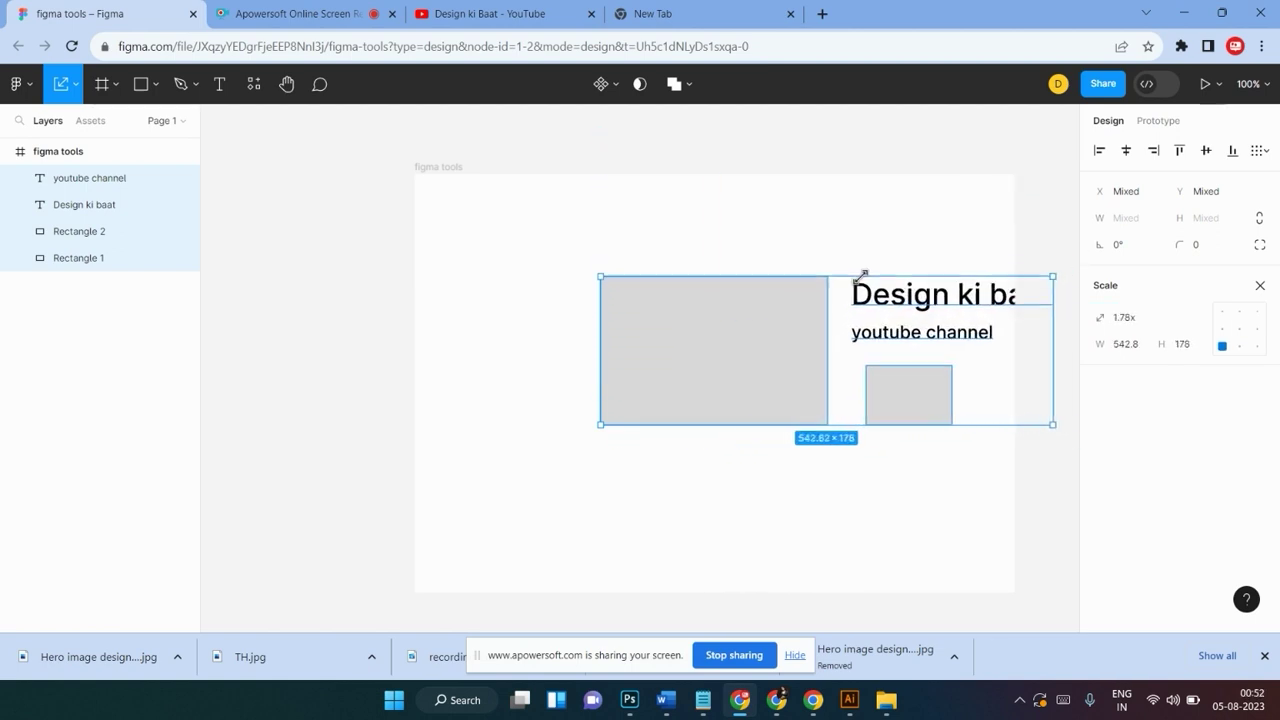
mouse_move(860, 276)
left_mouse_down()
mouse_move(884, 287)
mouse_move(757, 323)
left_mouse_up()
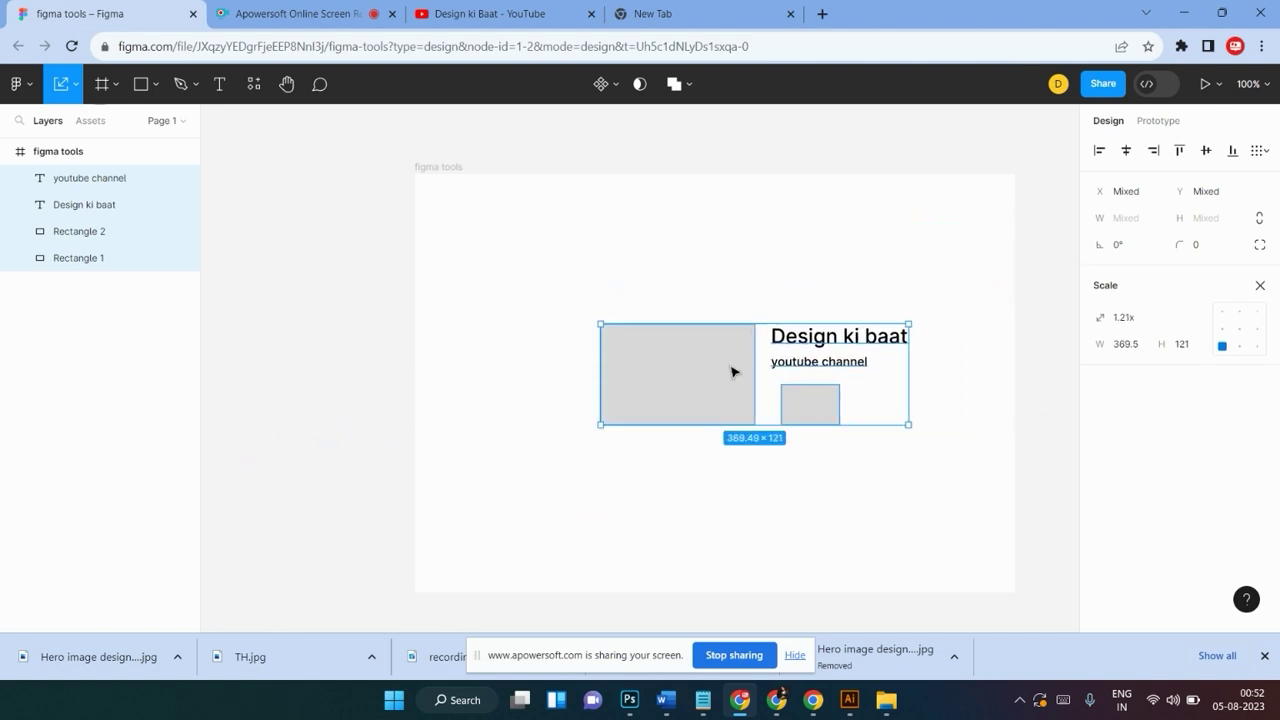
left_click_drag(739, 370, 625, 328)
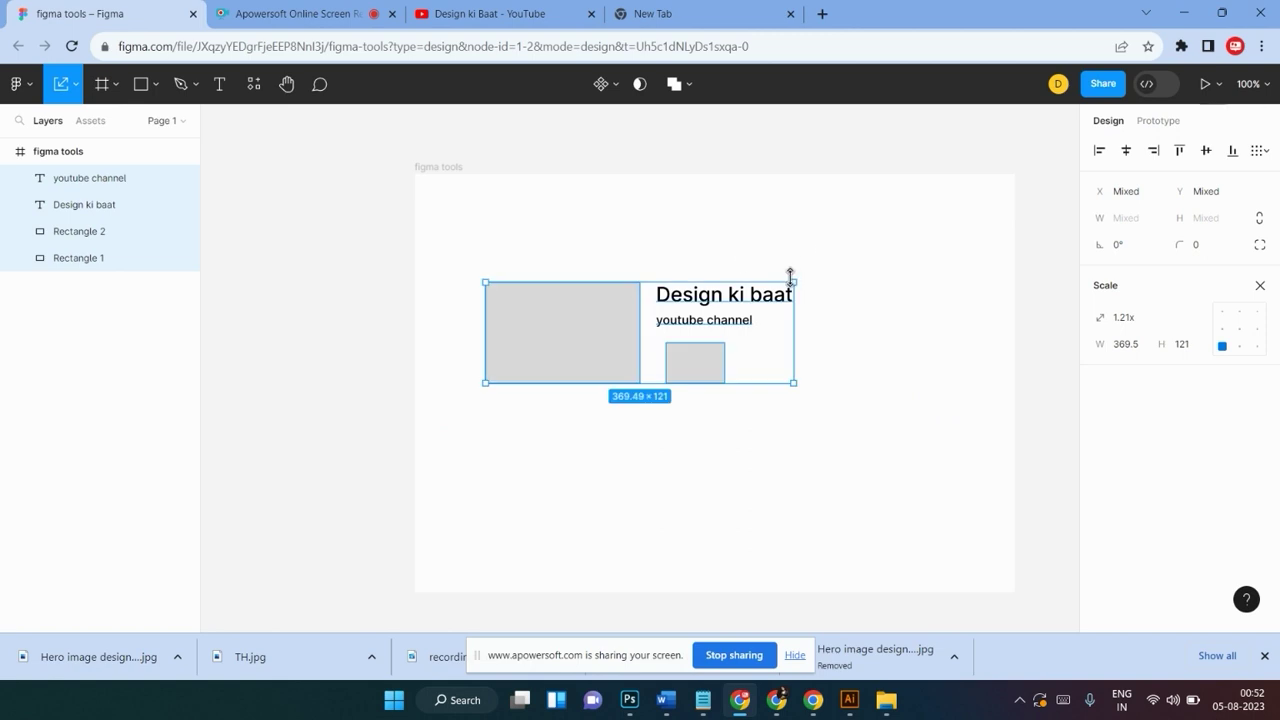
mouse_move(797, 276)
left_mouse_down()
mouse_move(841, 254)
mouse_move(805, 262)
left_mouse_up()
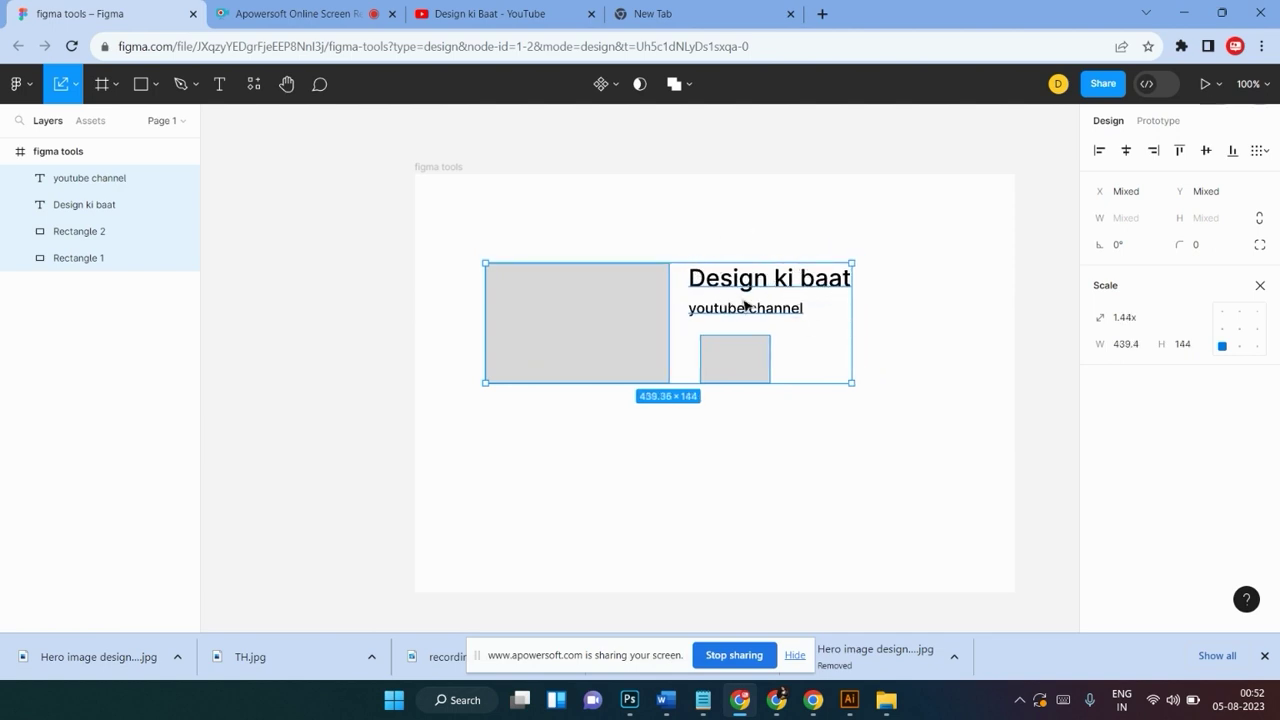
left_click(809, 234)
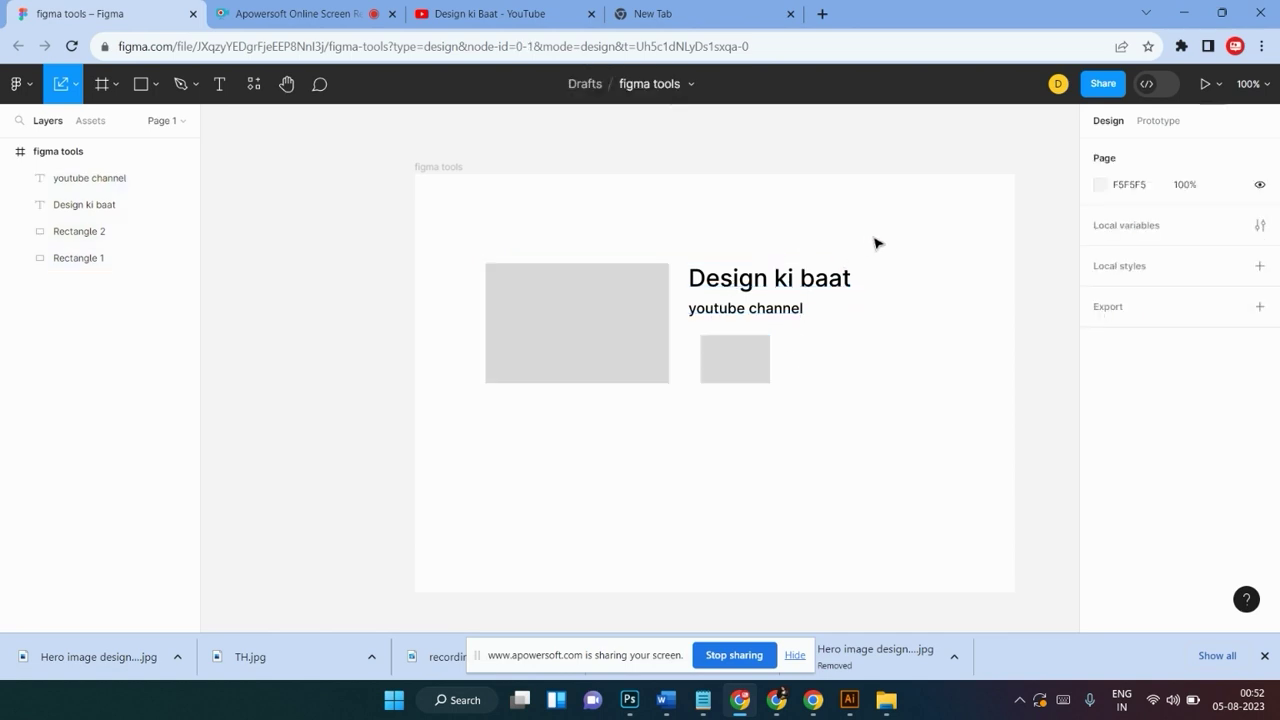
left_click_drag(874, 243, 644, 359)
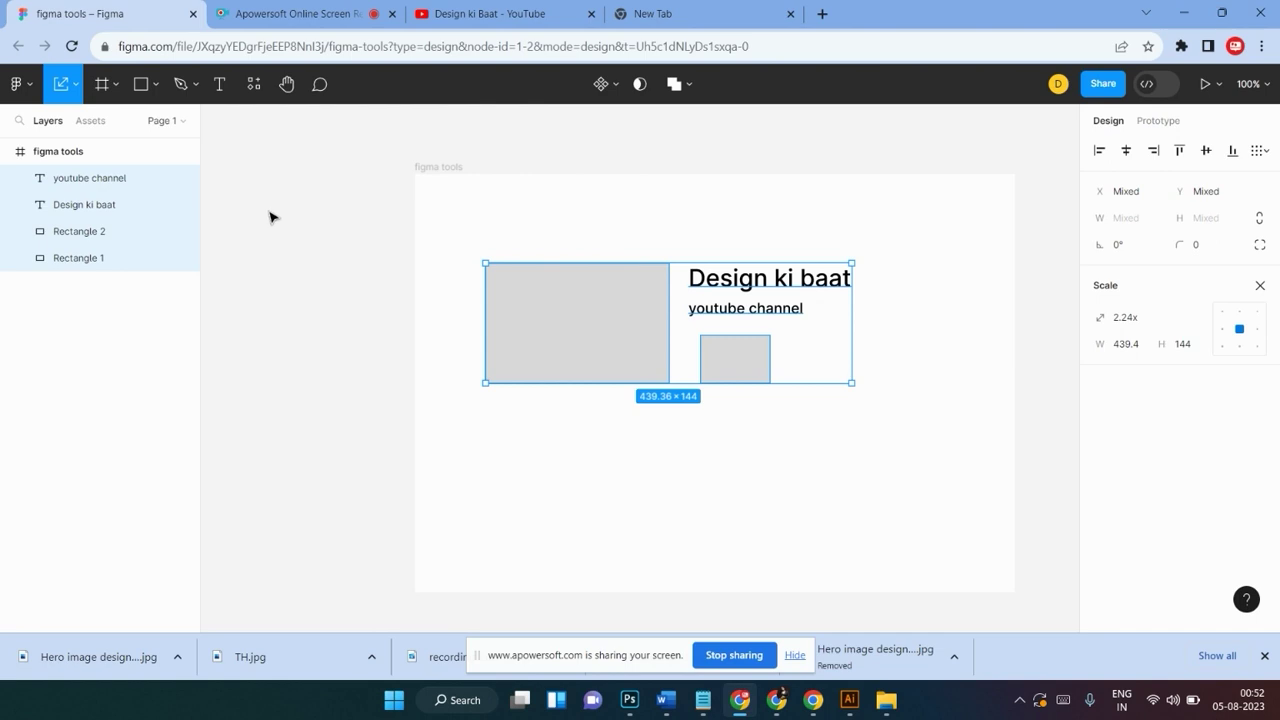
left_click(77, 88)
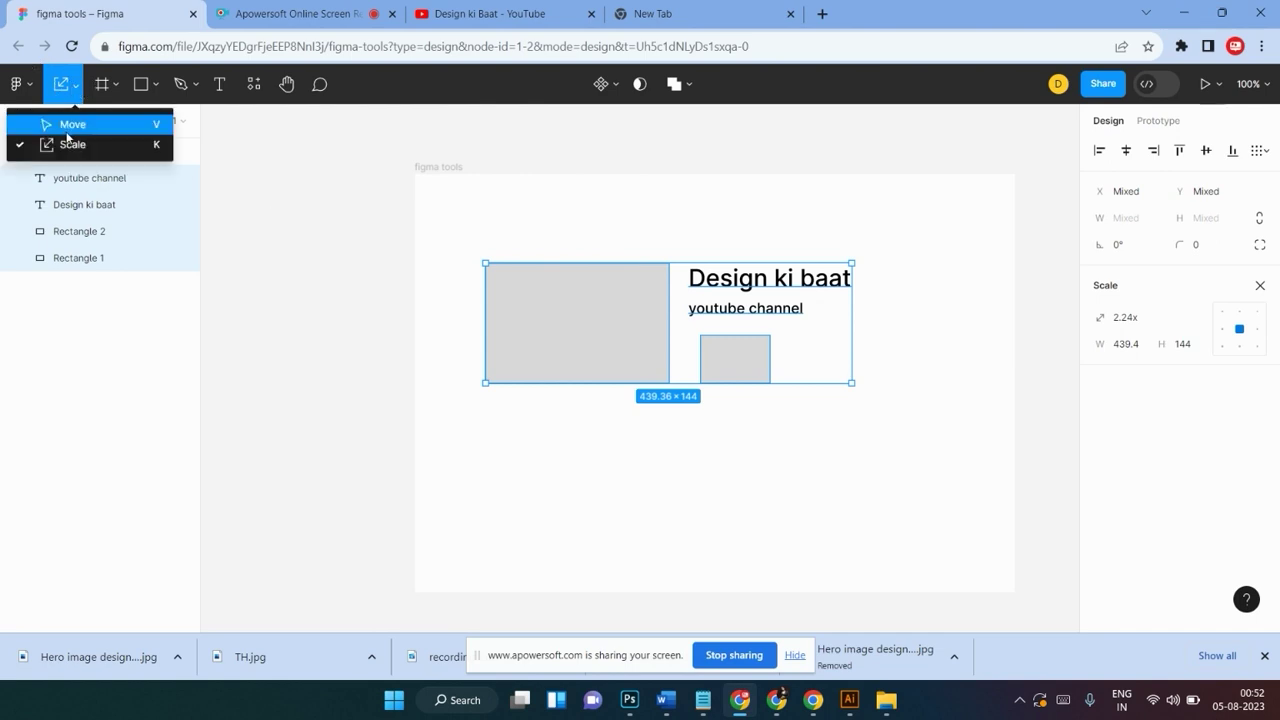
Try a non-proportional resize of the reselected group, then undo it to keep 439×144
left_click(60, 122)
left_click(895, 230)
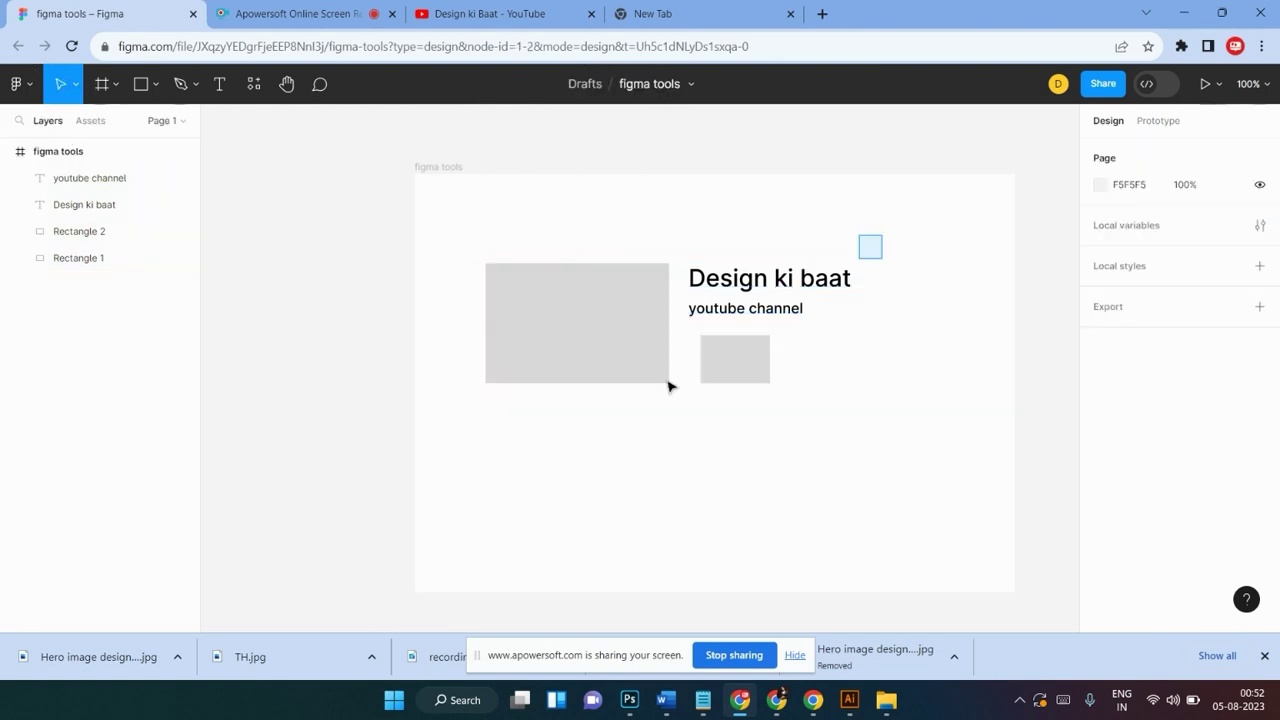
left_click_drag(883, 234, 509, 446)
mouse_move(851, 263)
left_mouse_down()
mouse_move(781, 322)
mouse_move(790, 245)
mouse_move(682, 332)
mouse_move(800, 251)
left_mouse_up()
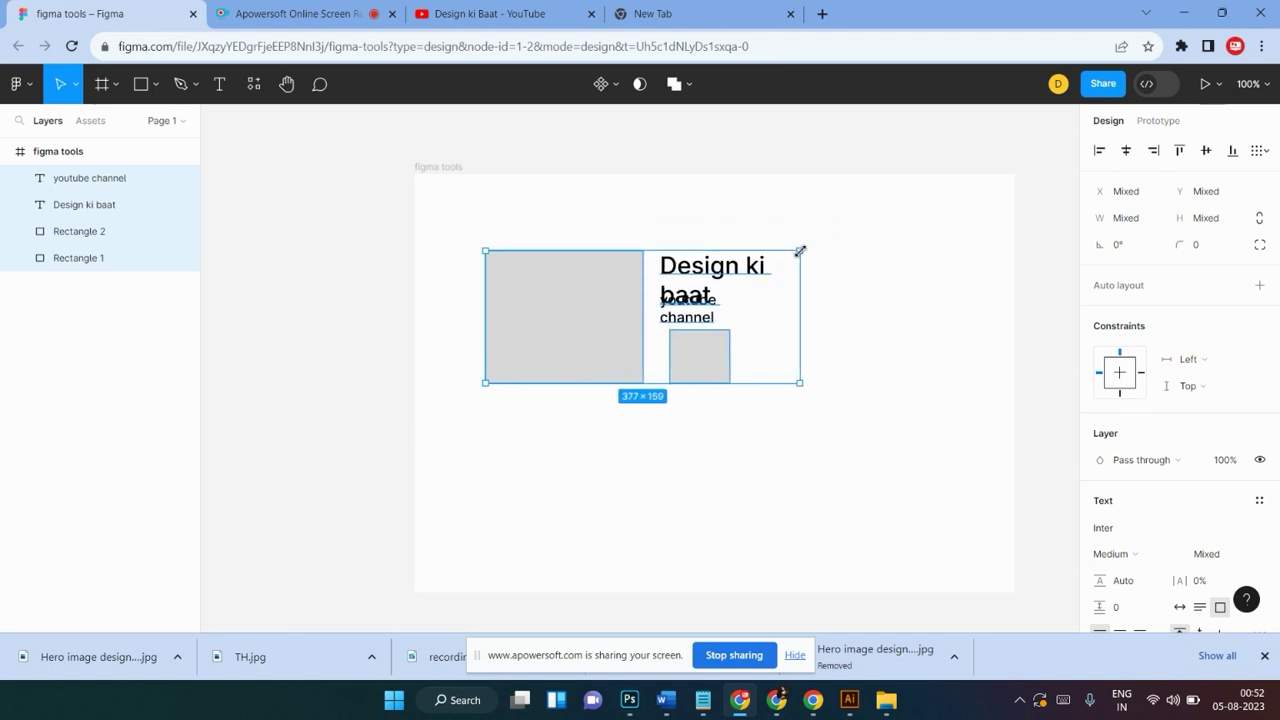
key("ctrl+z")
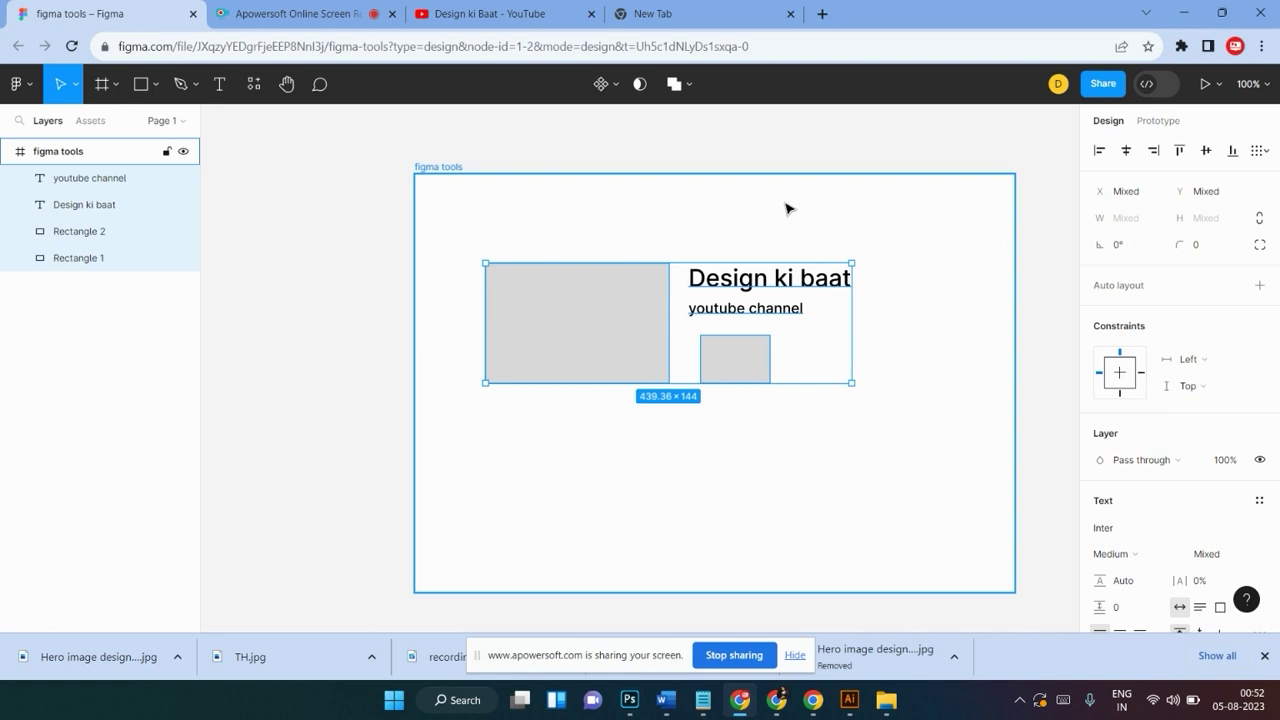
left_click(74, 85)
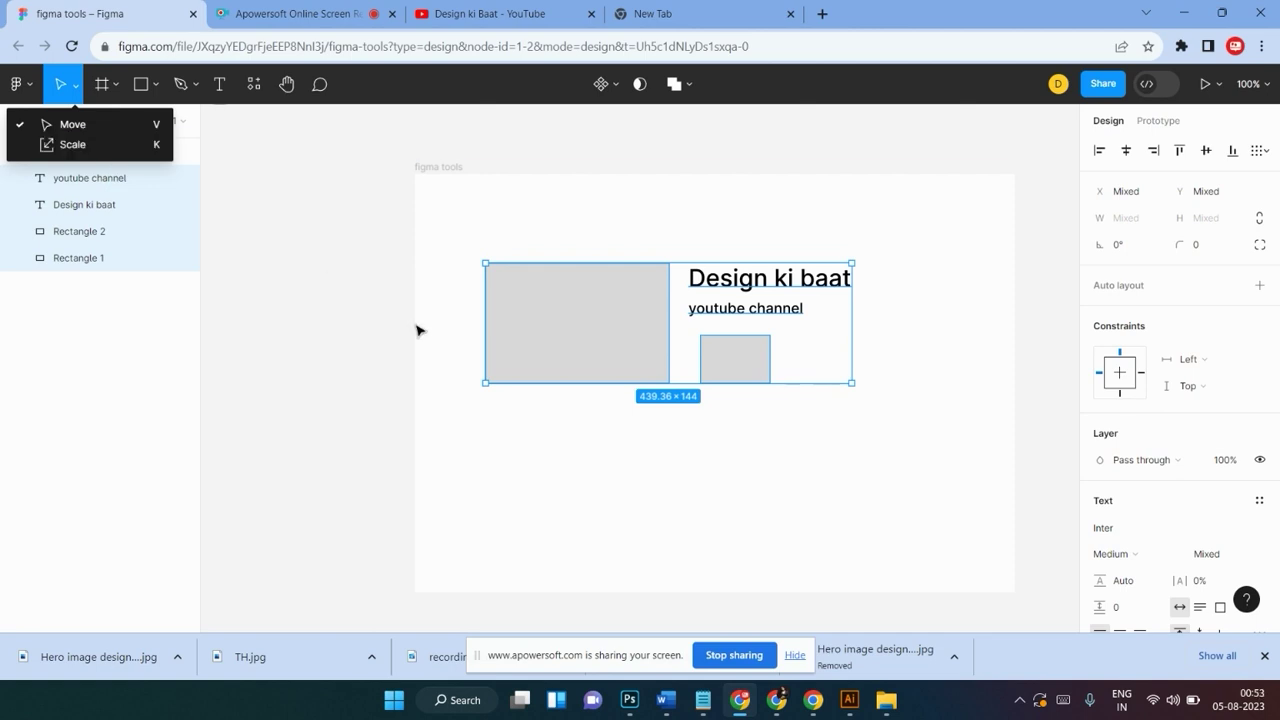
Reselect all four layers and scale them proportionally with K to about 561×184
left_click(855, 262)
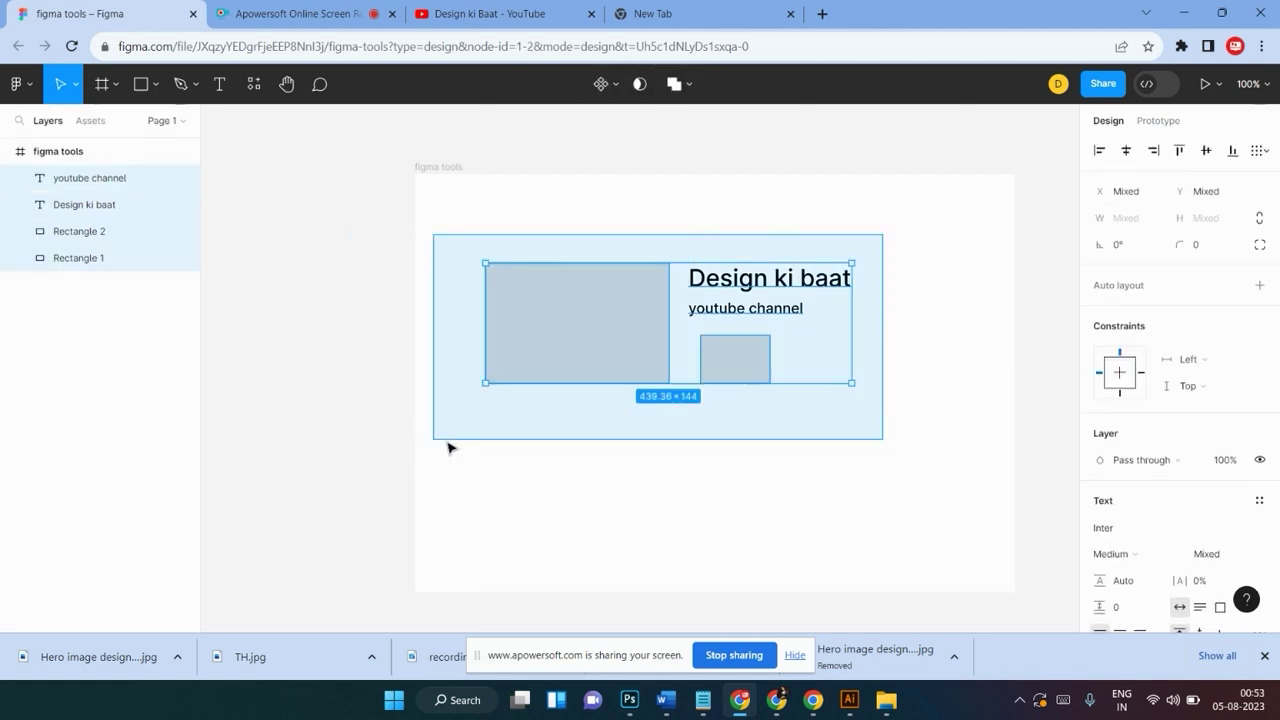
left_click_drag(355, 437, 437, 434)
key("k")
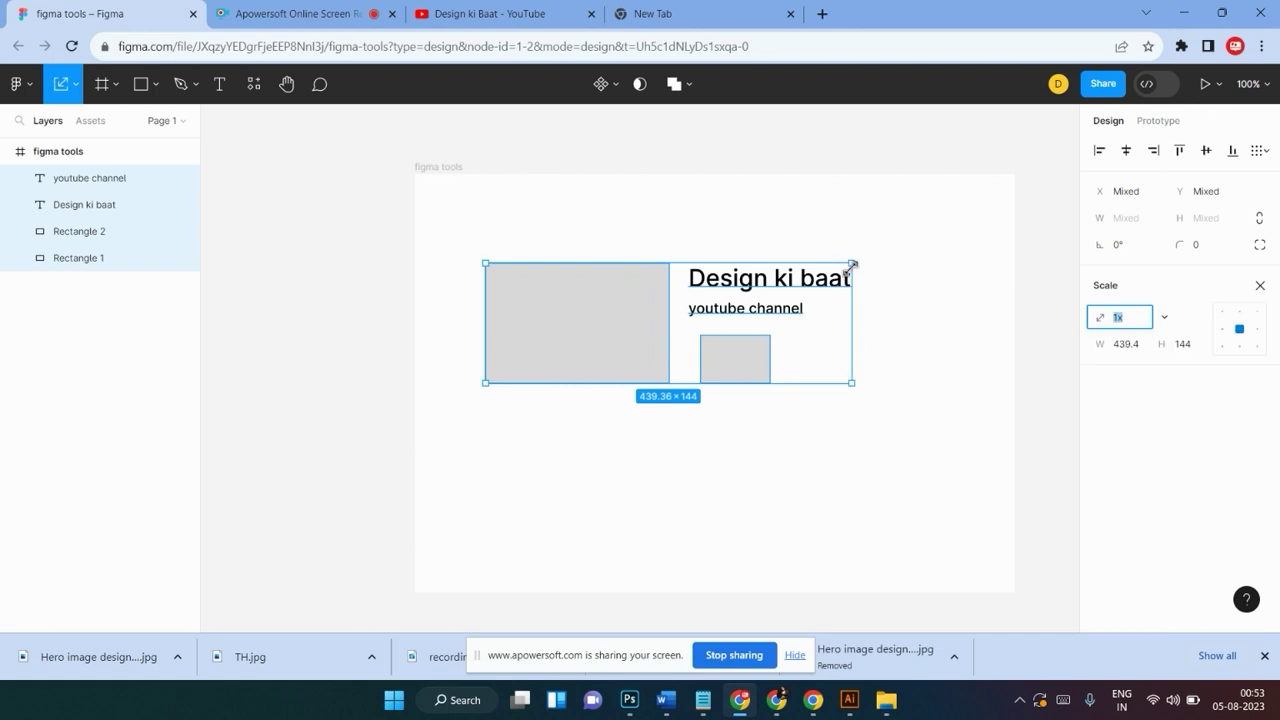
mouse_move(850, 264)
left_mouse_down()
mouse_move(771, 319)
mouse_move(597, 389)
mouse_move(591, 366)
mouse_move(571, 371)
mouse_move(931, 220)
mouse_move(739, 268)
mouse_move(943, 209)
mouse_move(863, 243)
mouse_move(886, 229)
left_mouse_up()
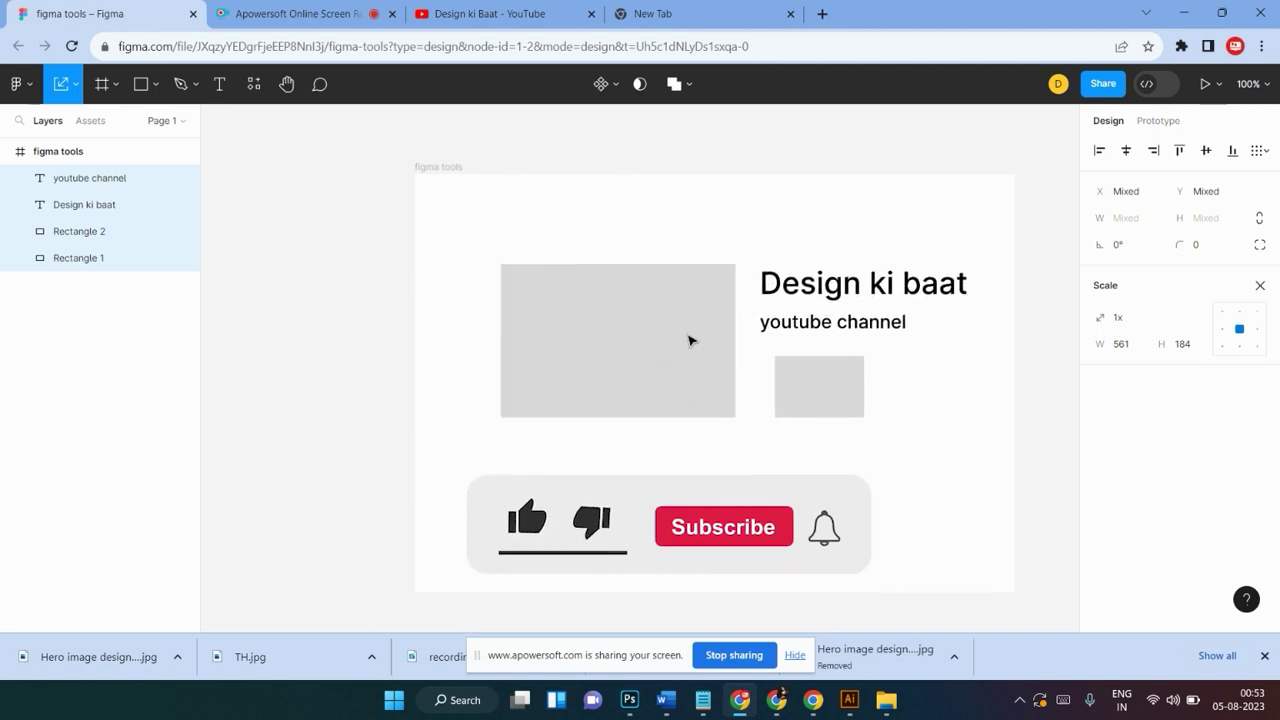
left_click(857, 249)
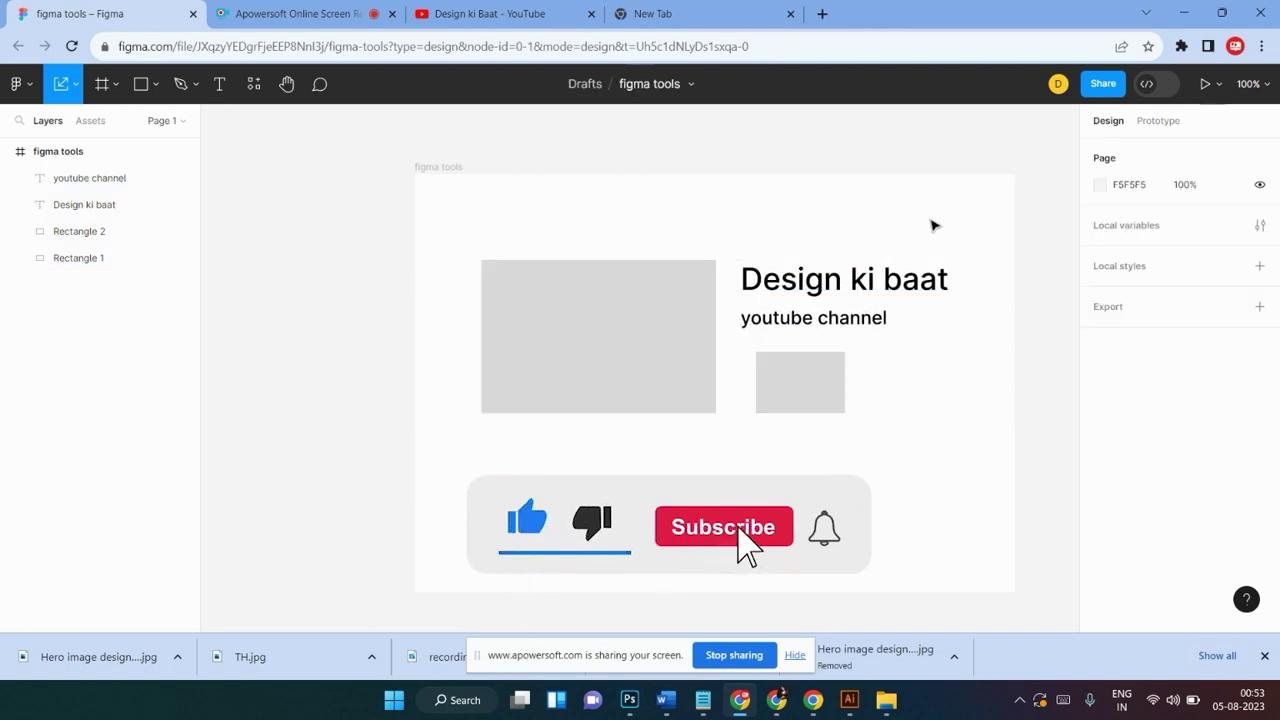
Drag the rectangles and text out of the figma tools frame, down and to the left
left_click_drag(931, 216, 716, 283)
left_click_drag(624, 313, 494, 437)
scroll(622, 351, "down", 2)
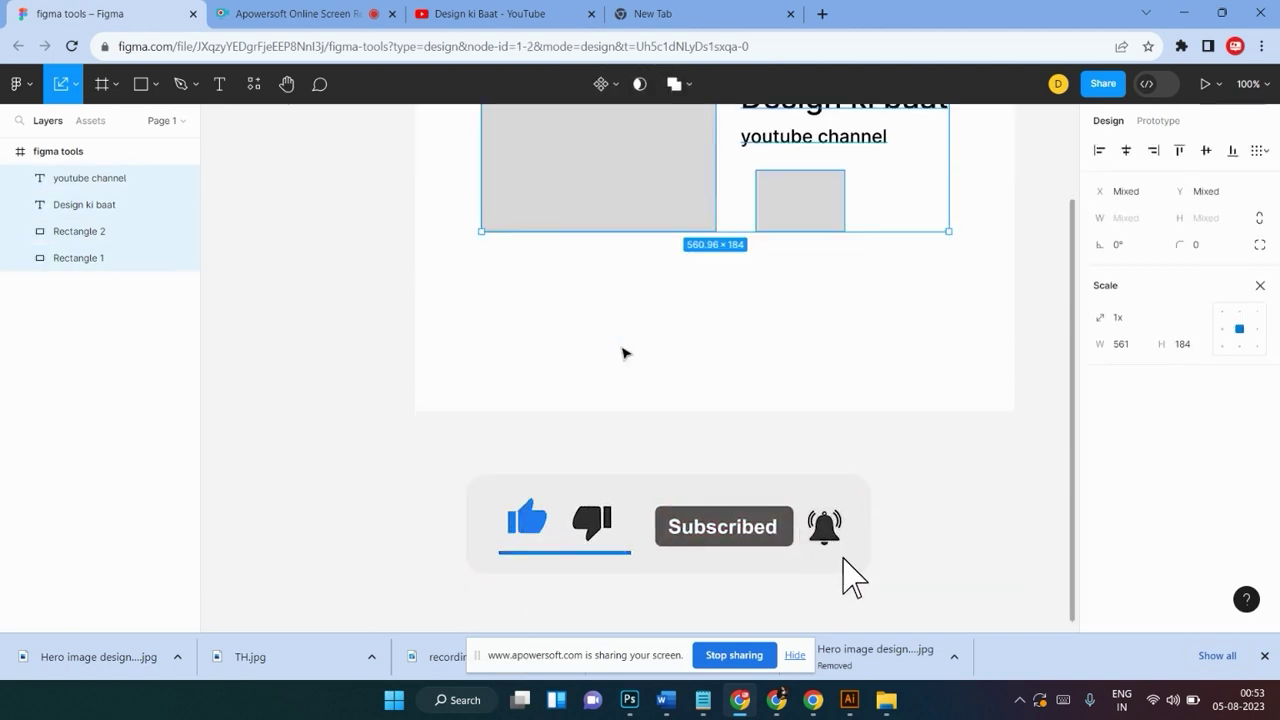
left_click_drag(581, 273, 423, 557)
scroll(440, 540, "down", 5)
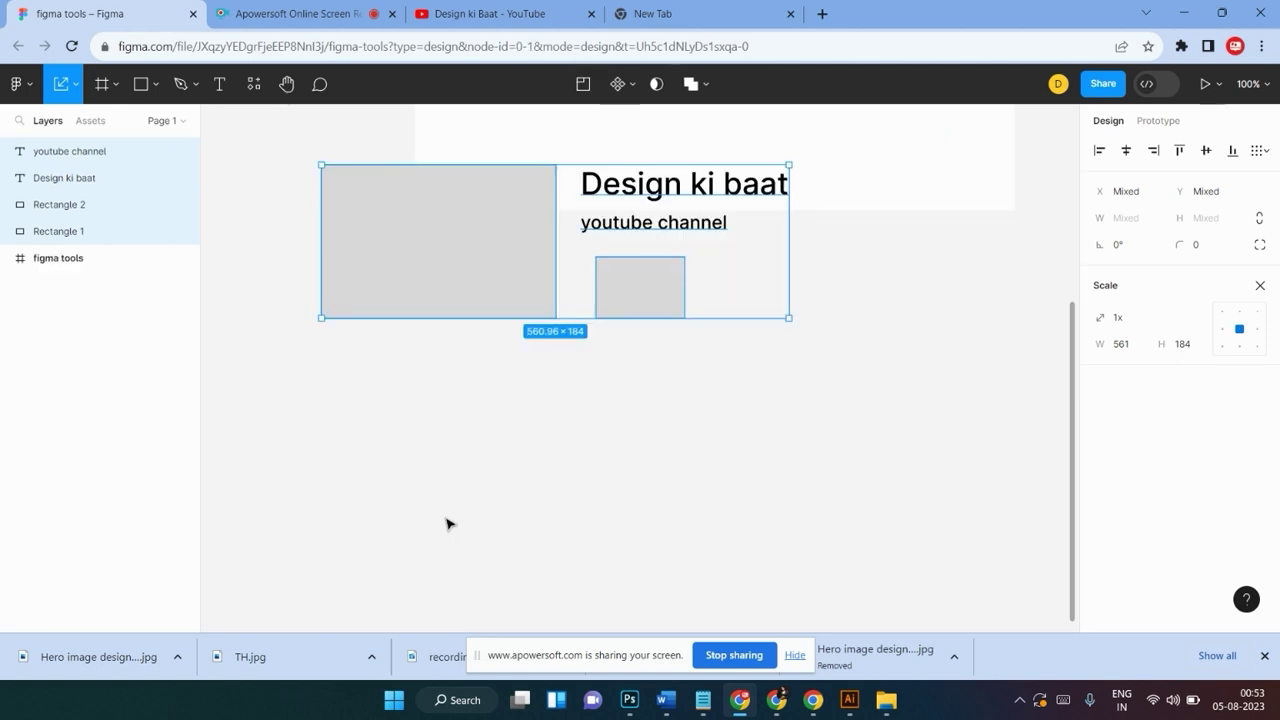
left_click_drag(457, 278, 423, 389)
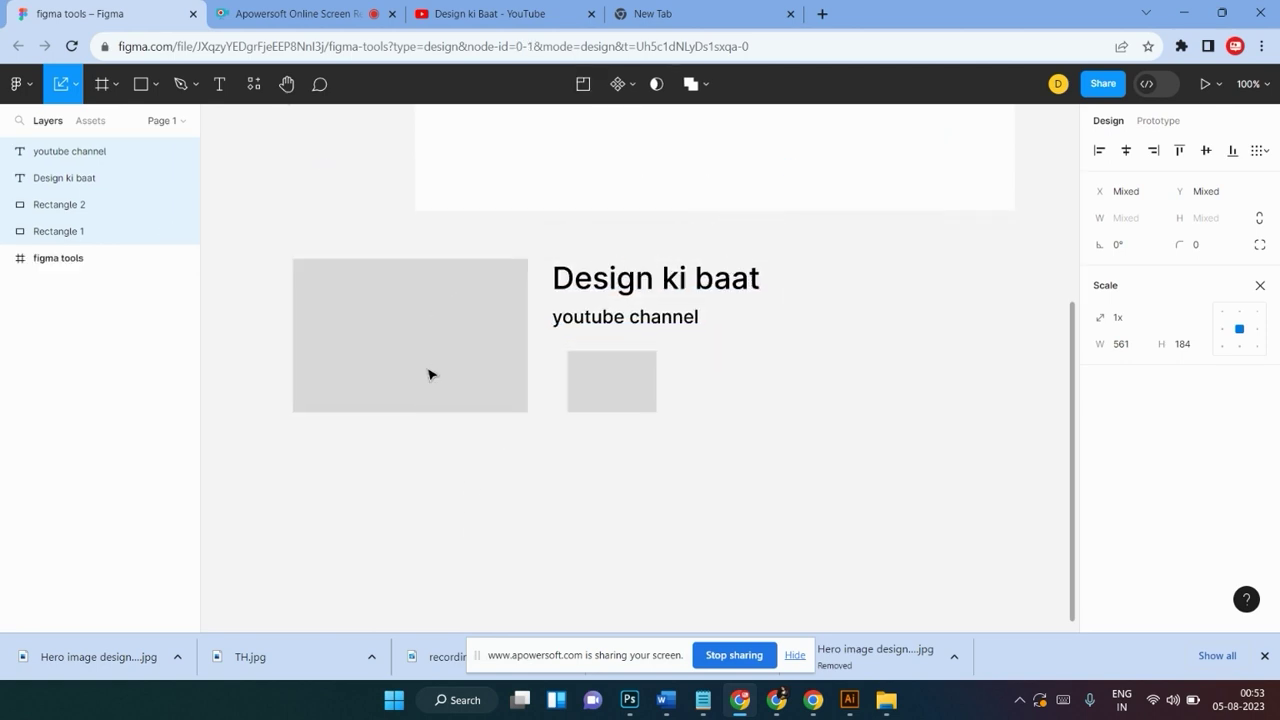
left_click(77, 92)
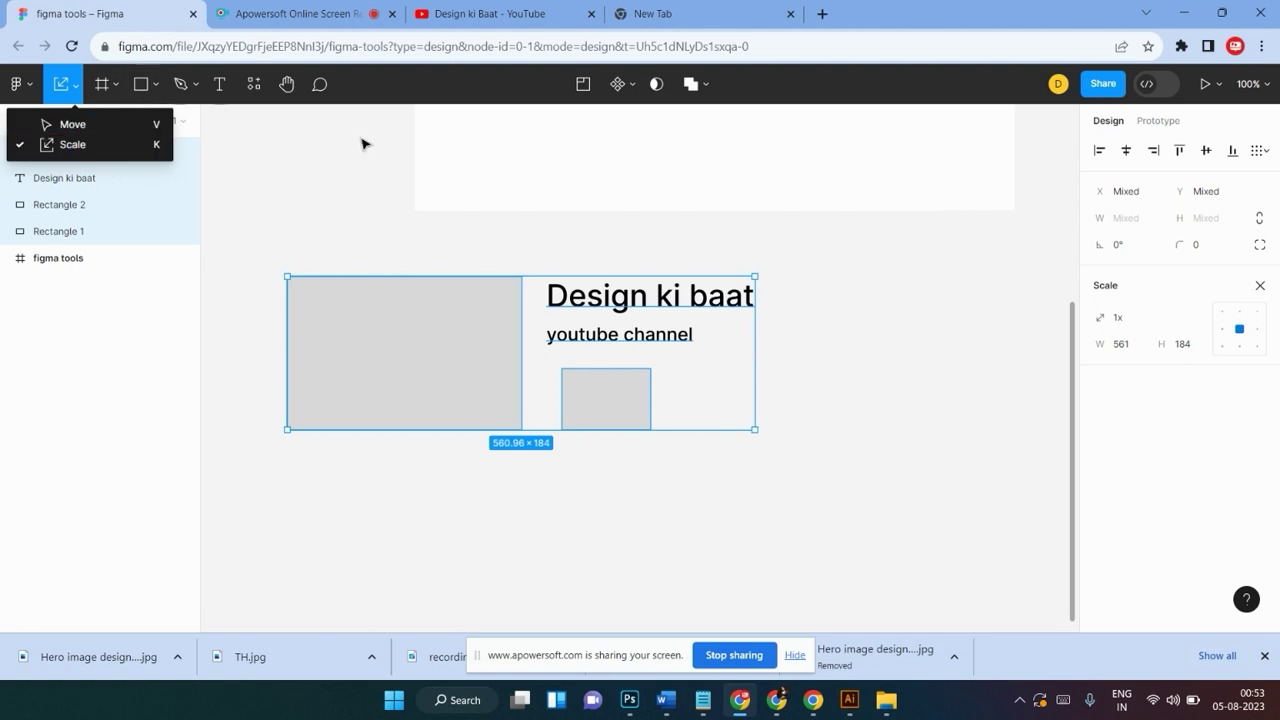
left_click(418, 177)
Move the layers back into the figma tools frame and select Rectangle 1 at X 46, Y 185
left_click(765, 385)
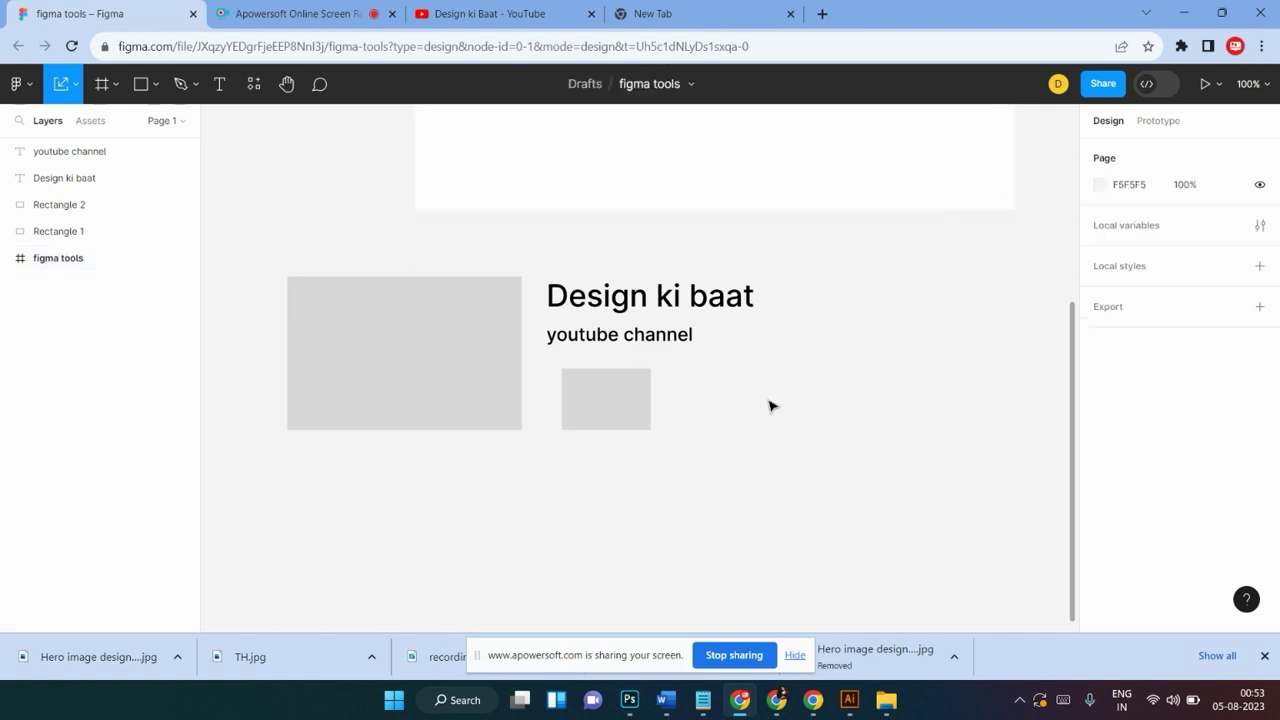
scroll(769, 406, "up", 3)
left_click_drag(794, 440, 268, 572)
scroll(268, 572, "down", 2)
scroll(280, 550, "up", 3)
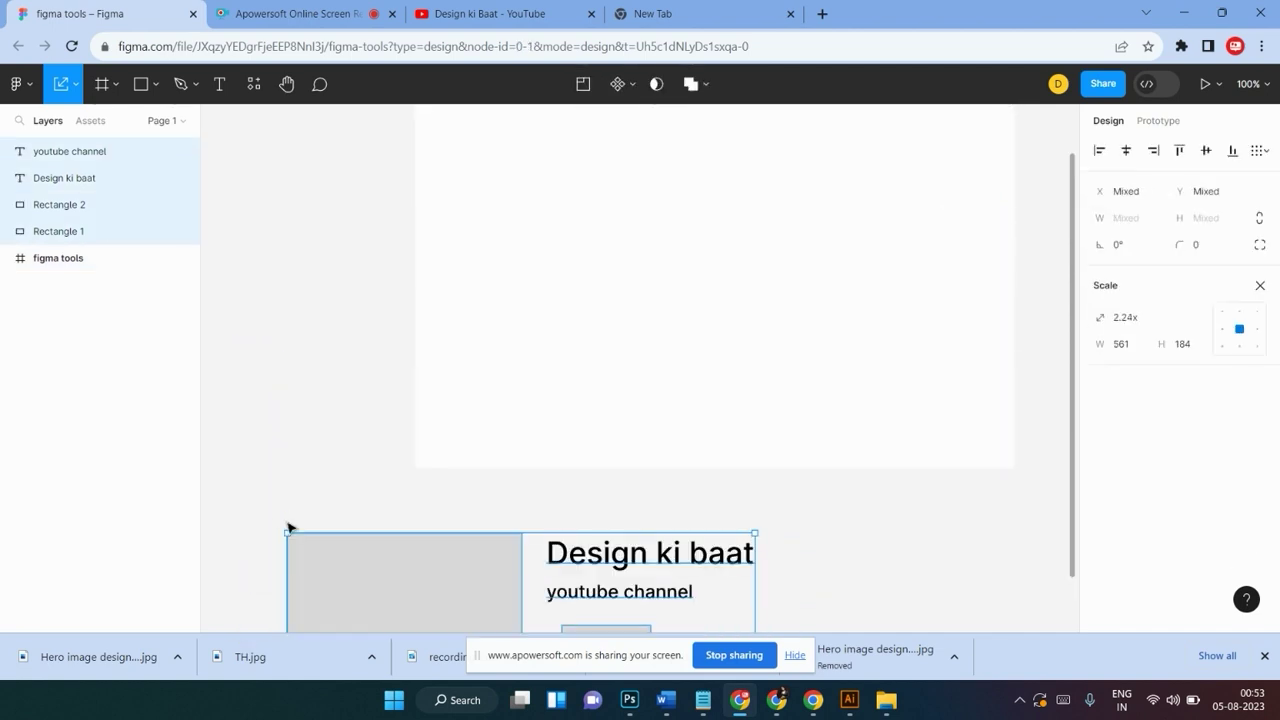
left_click_drag(376, 578, 543, 251)
left_click(323, 343)
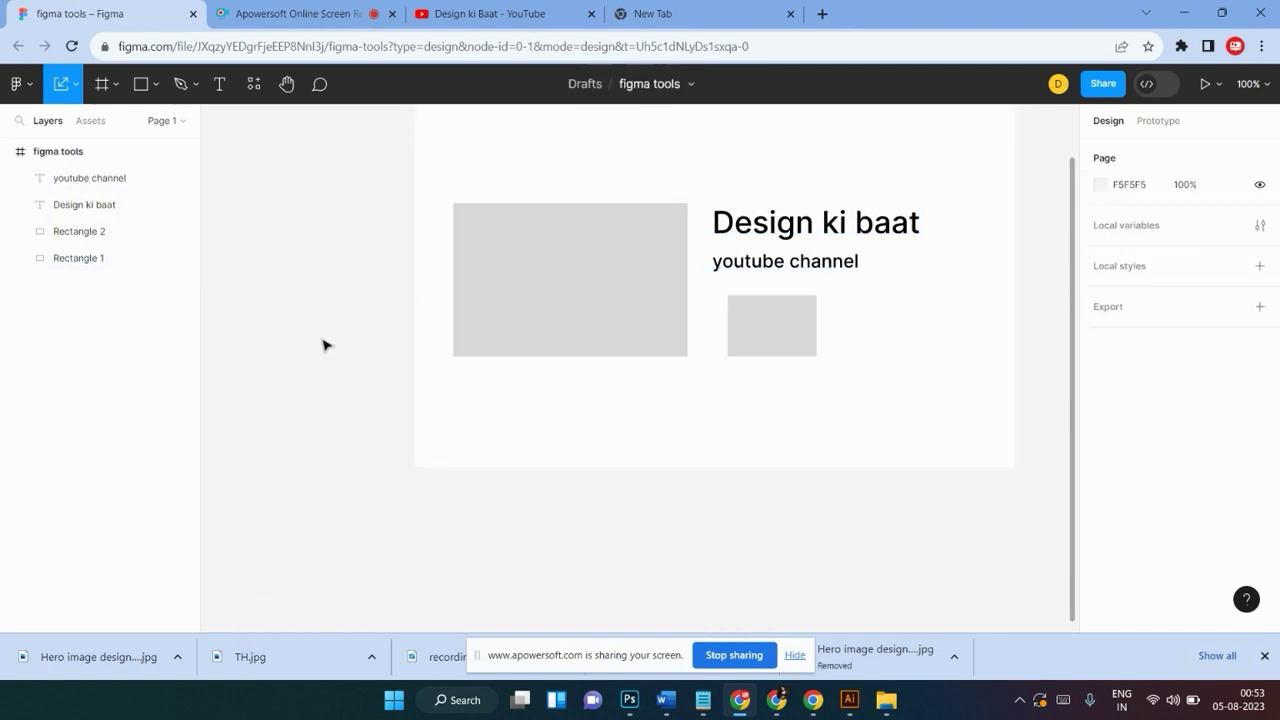
left_click(605, 322)
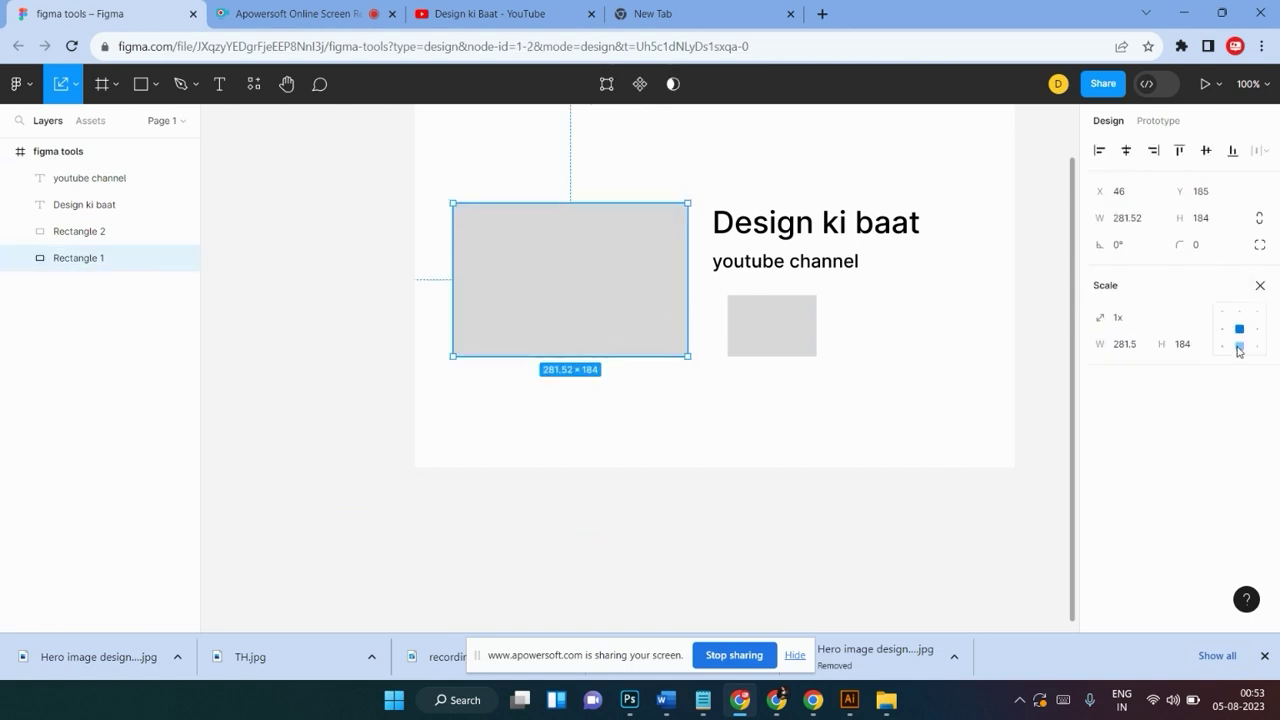
left_click(724, 468)
left_click(597, 294)
With the Move tool active, fill Rectangle 1 red (D40E0E)
left_click(75, 85)
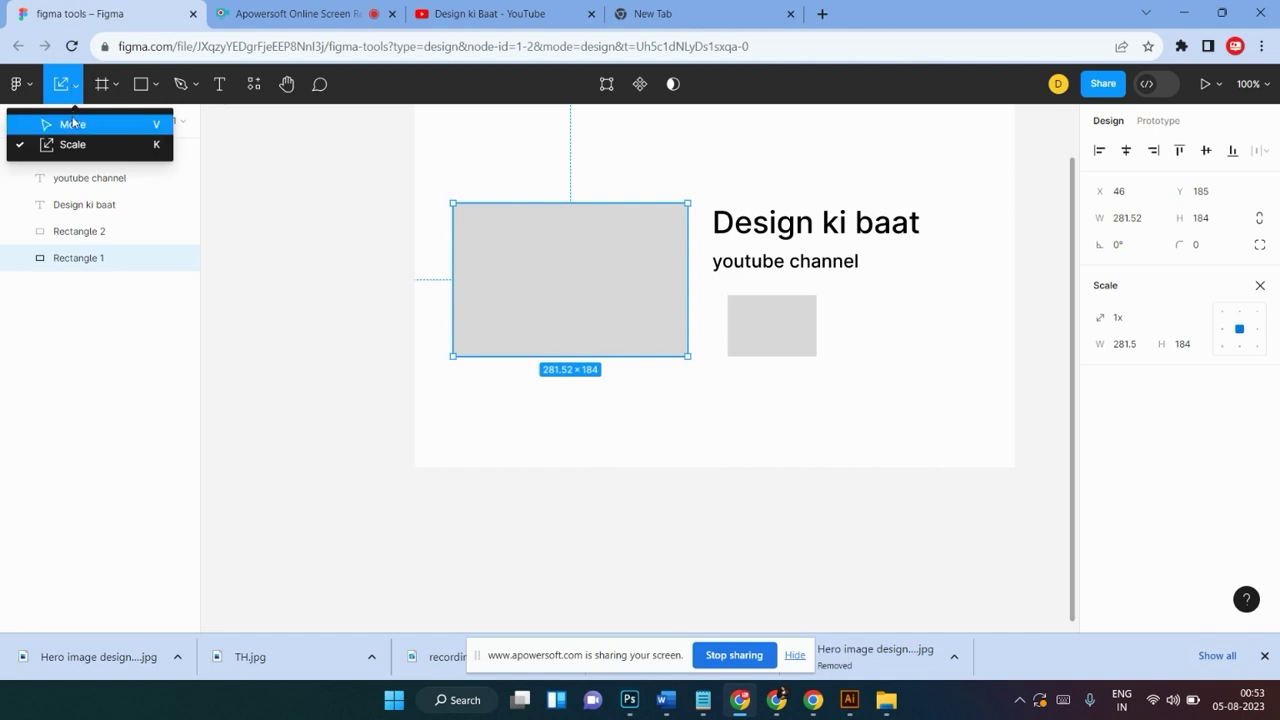
left_click(72, 123)
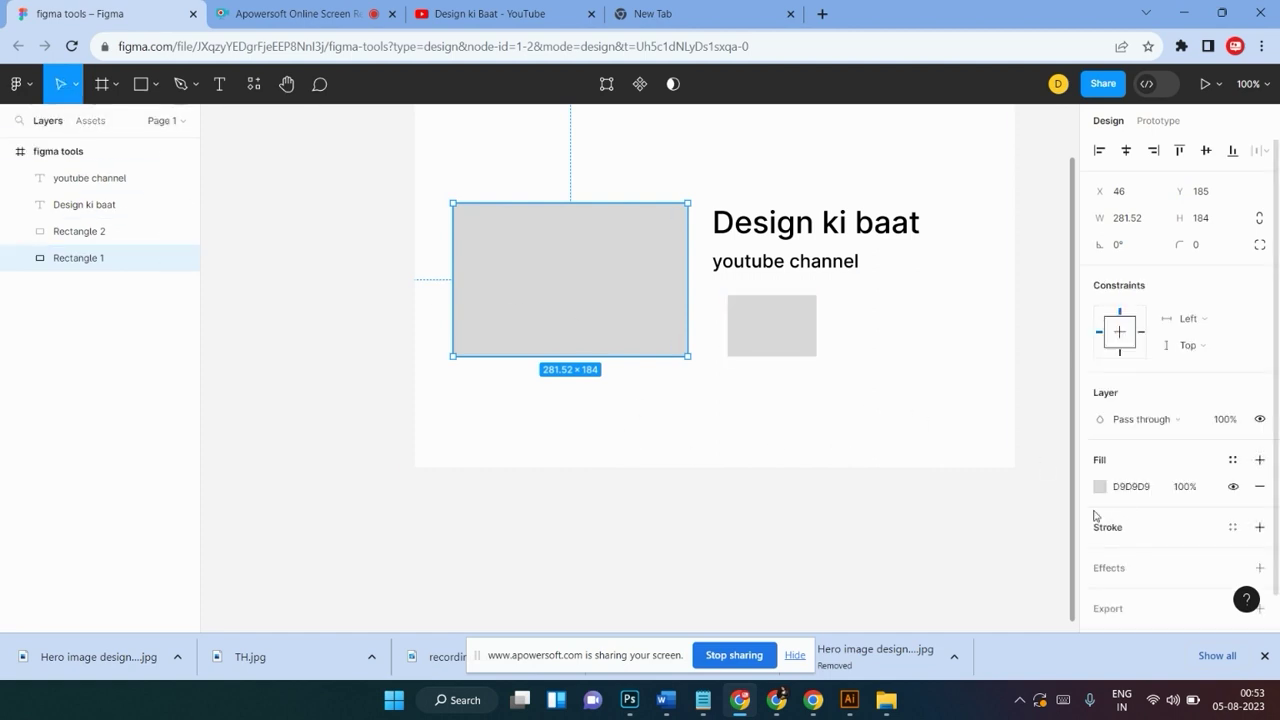
left_click(1099, 487)
left_click(1066, 243)
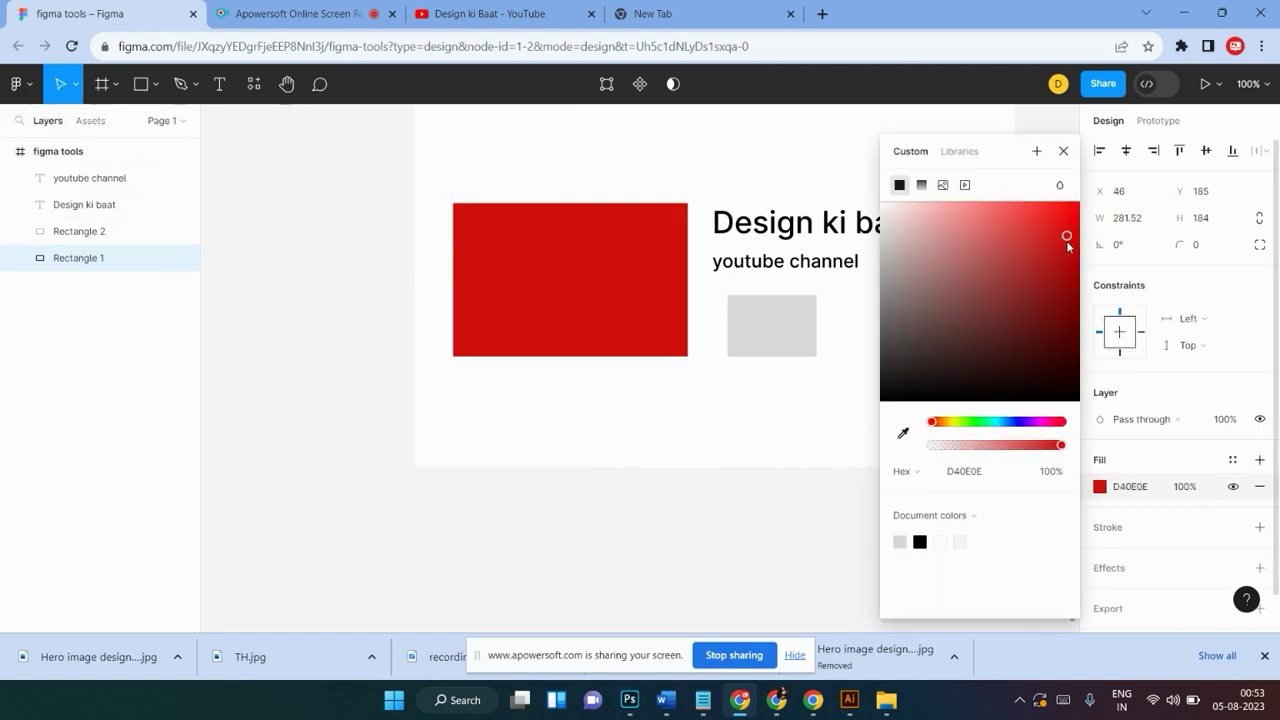
Fill the smaller Rectangle 2 orange (ECA316)
left_click(770, 340)
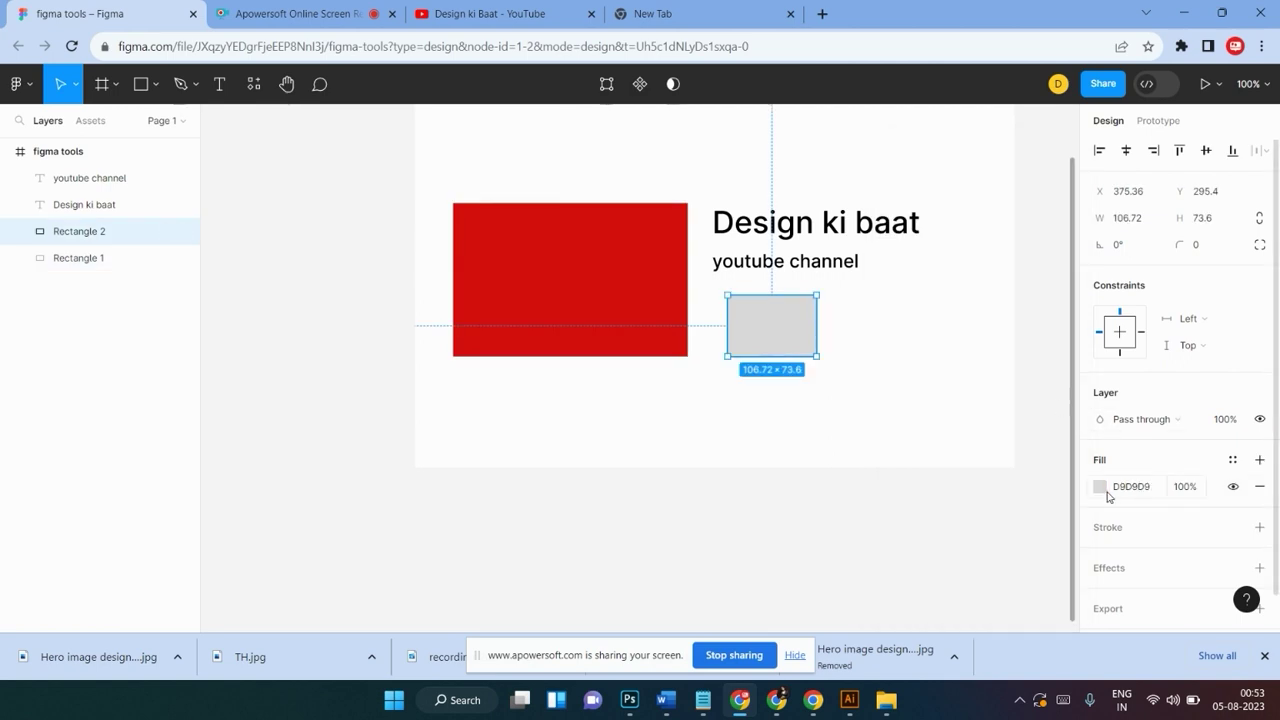
left_click(1101, 488)
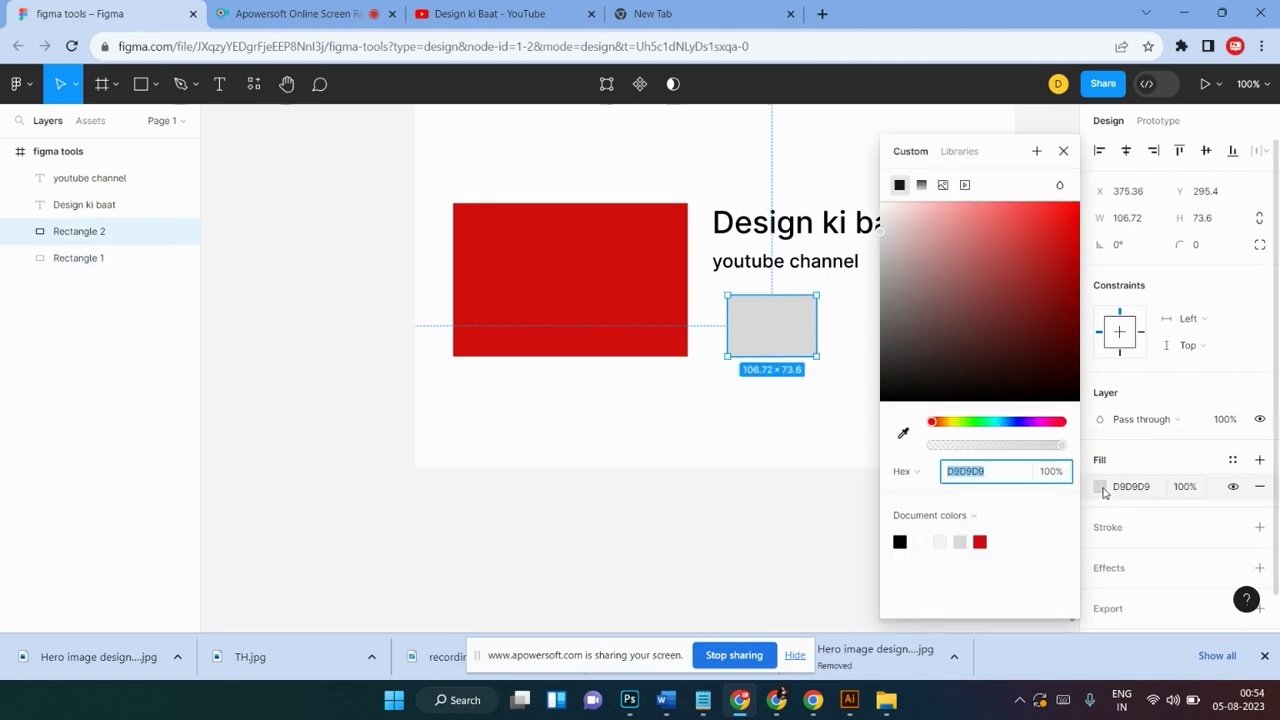
left_click(947, 422)
left_click(1056, 238)
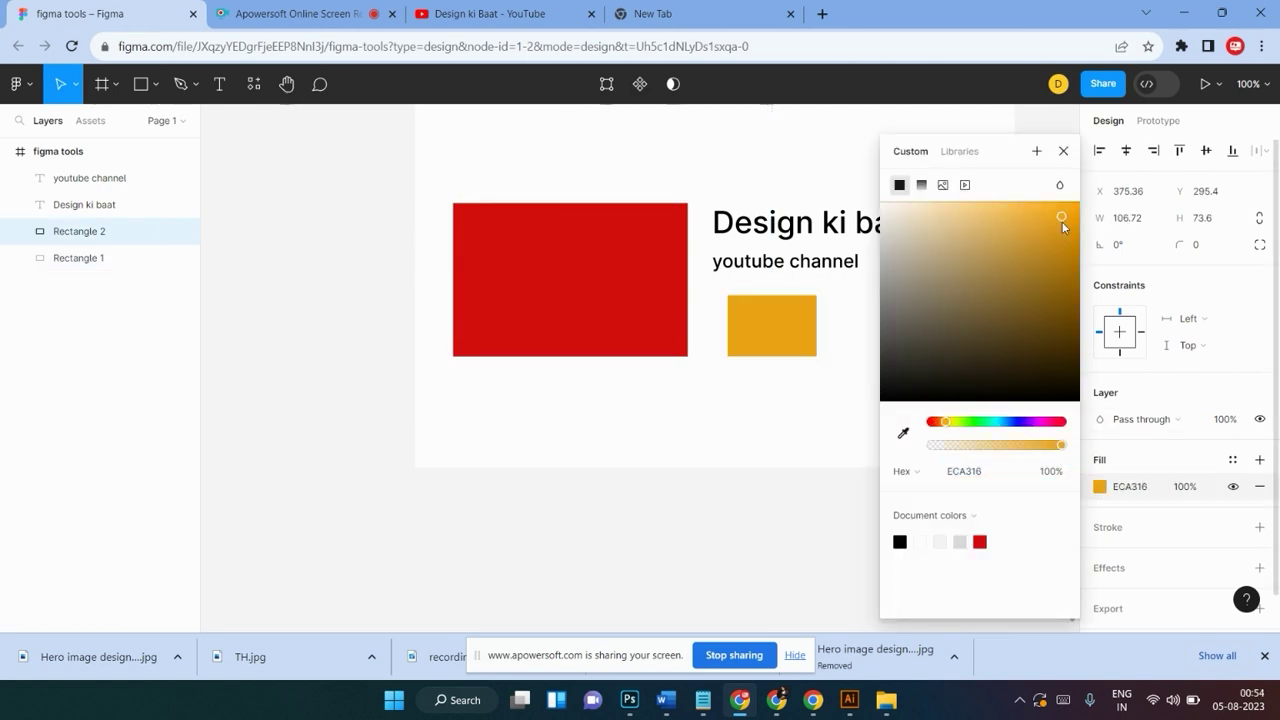
left_click(703, 431)
scroll(809, 443, "up", 3)
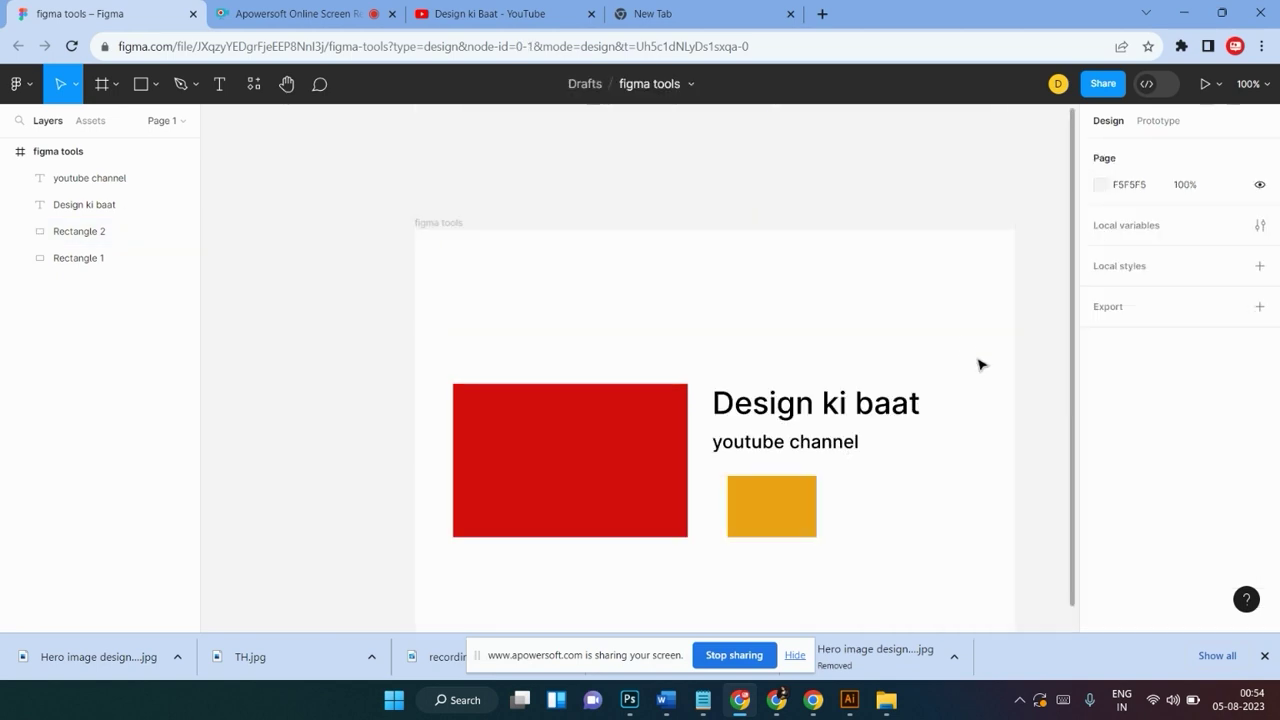
Select all four layers and scale them proportionally to about half size, 289.2×94.79
left_click_drag(945, 346, 466, 545)
scroll(475, 537, "down", 5)
scroll(520, 500, "up", 3)
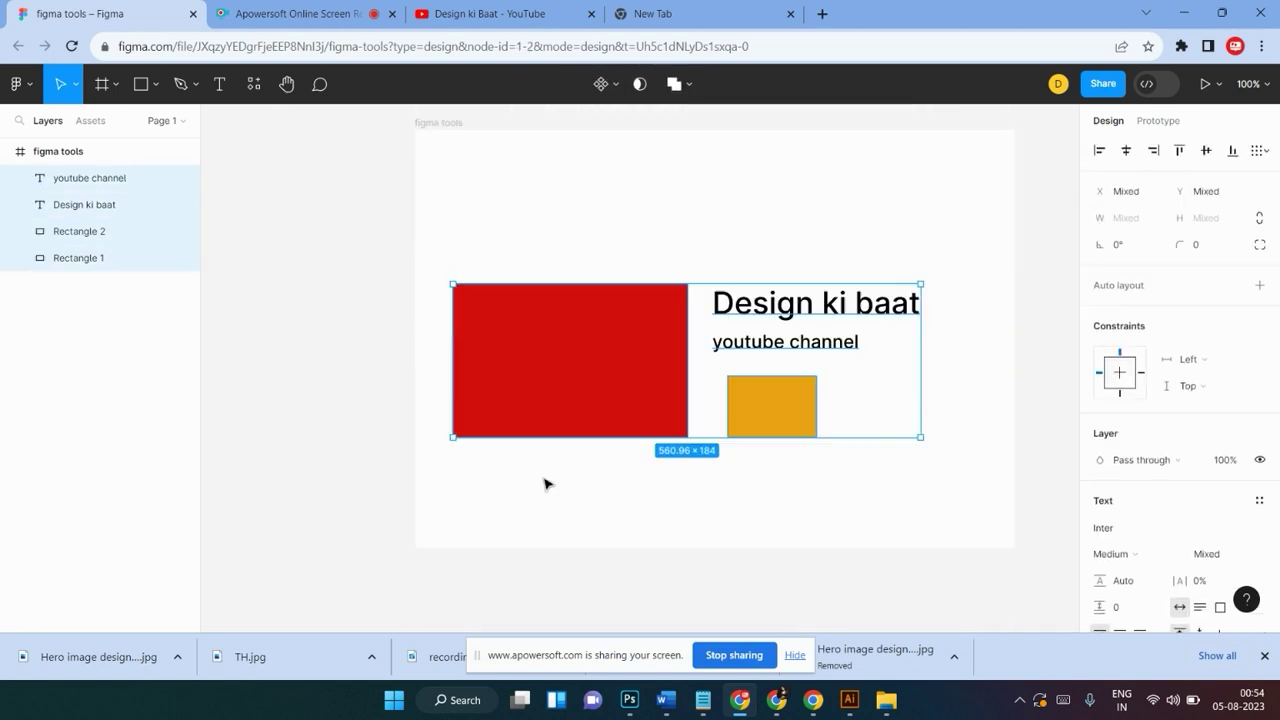
scroll(826, 434, "up", 3)
scroll(834, 438, "down", 3)
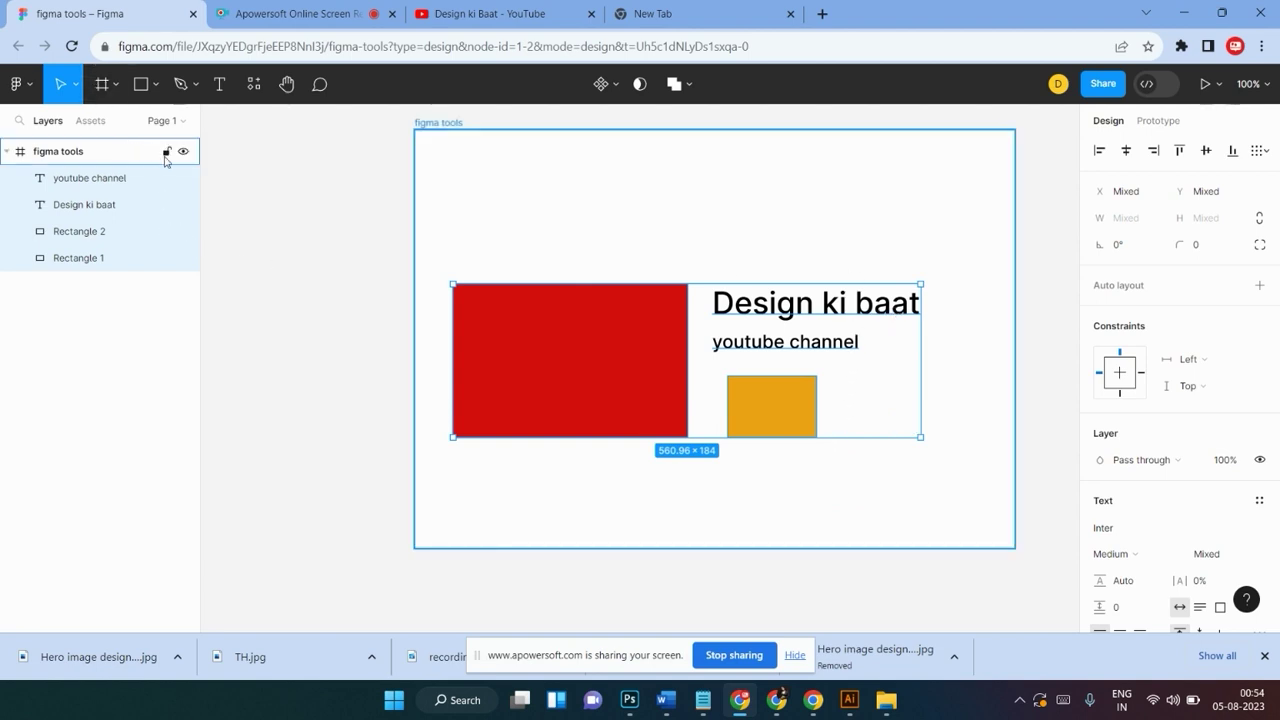
key("k")
left_click_drag(918, 283, 694, 358)
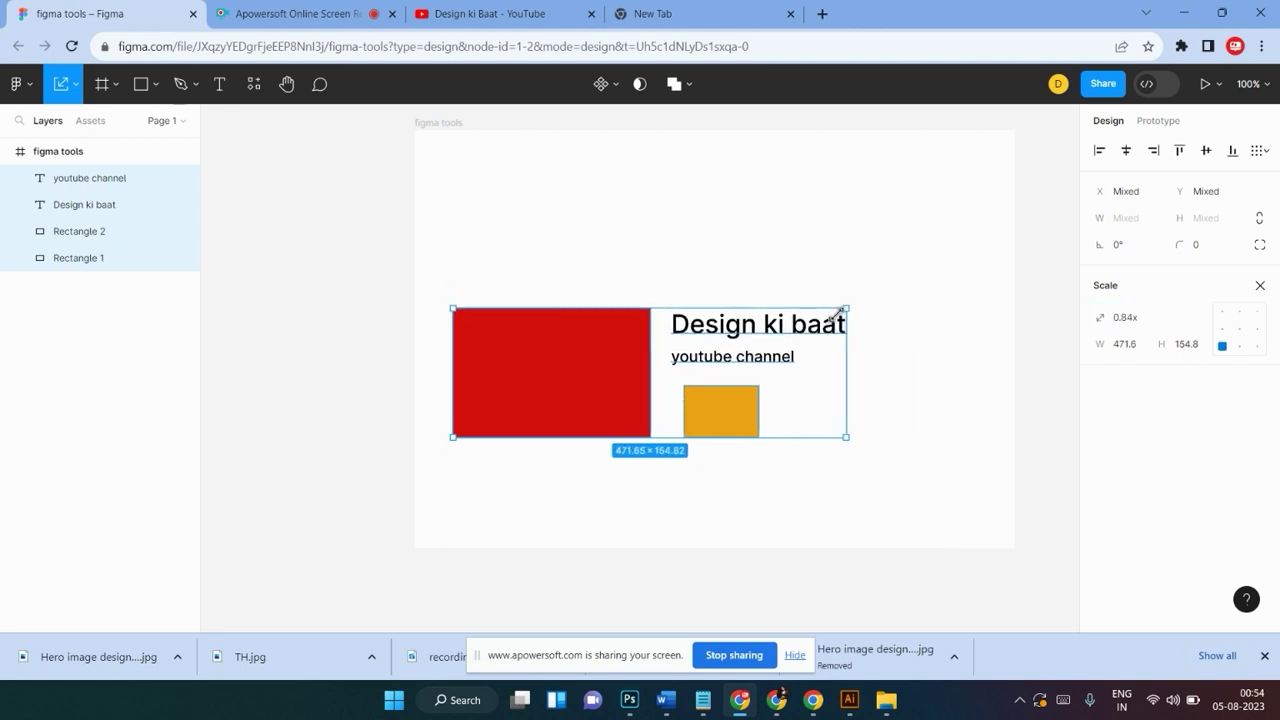
scroll(769, 455, "down", 3)
scroll(769, 455, "up", 2)
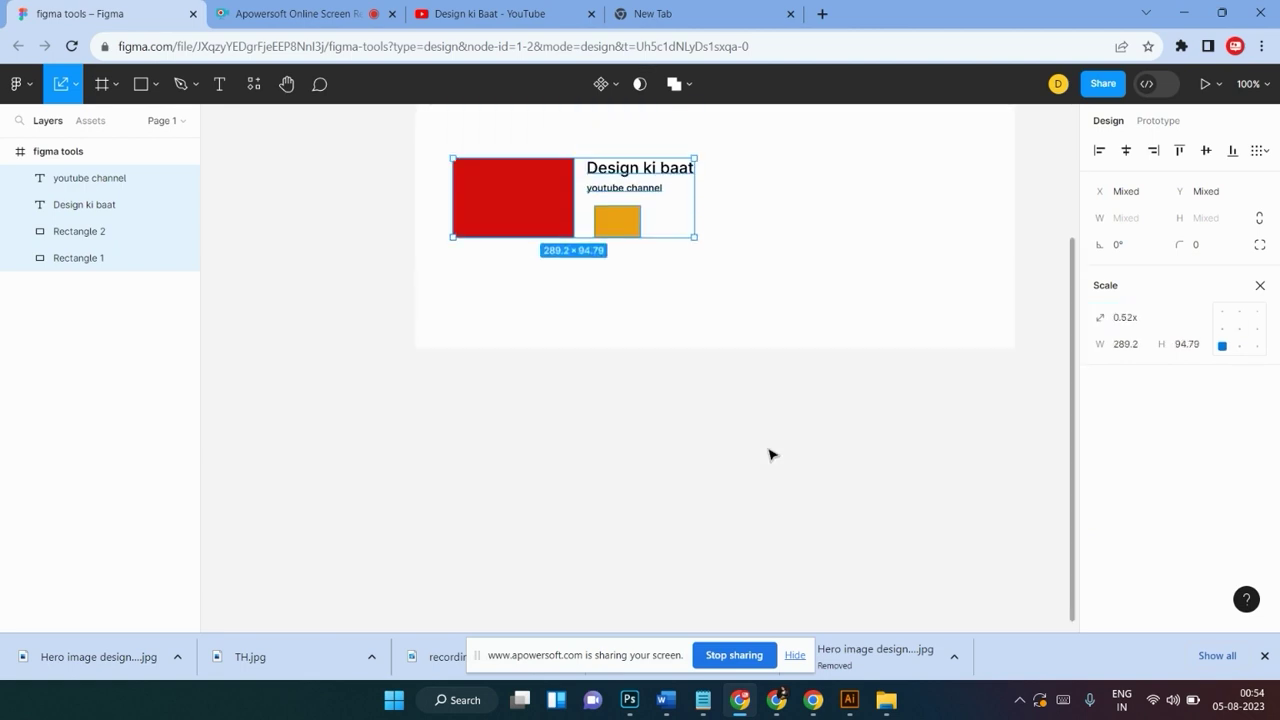
scroll(769, 455, "up", 4)
scroll(811, 349, "up", 2)
scroll(811, 349, "up", 1)
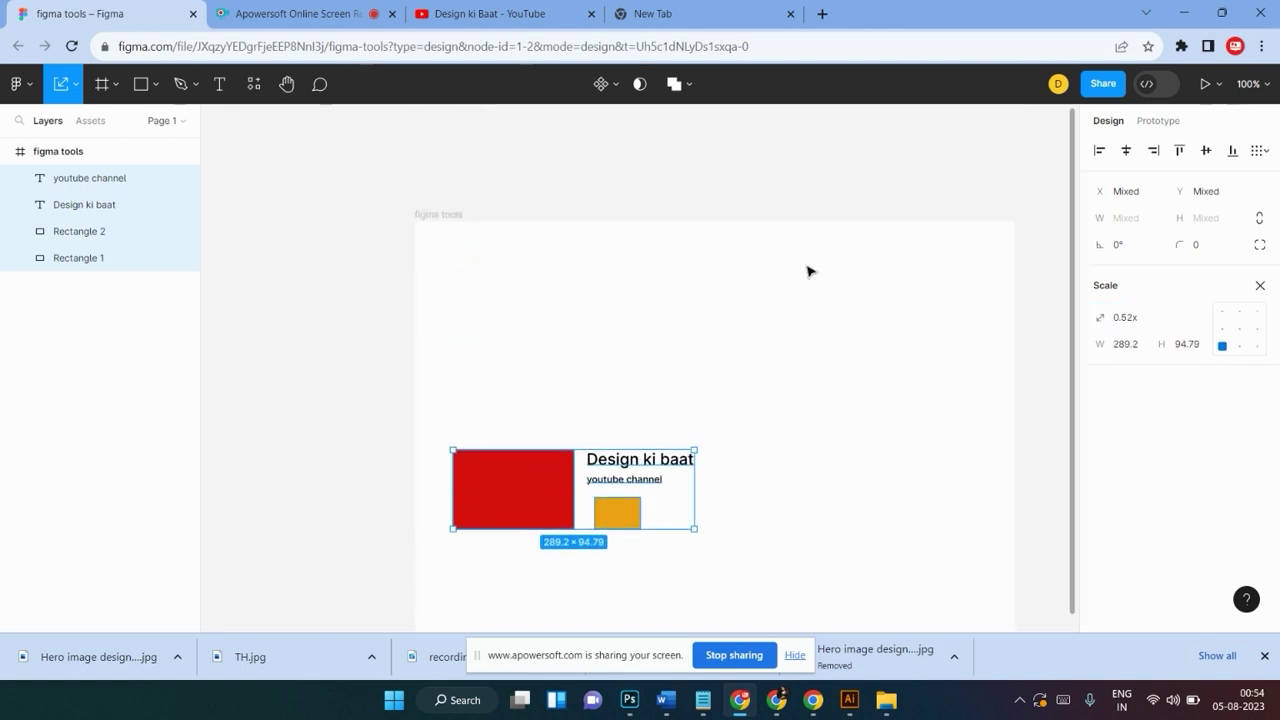
Reselect the scaled layers and reposition them so they sit outside the figma tools frame
left_click(654, 400)
mouse_move(709, 417)
left_mouse_down()
mouse_move(523, 568)
mouse_move(463, 550)
left_mouse_up()
scroll(611, 480, "down", 3)
left_click_drag(517, 229, 457, 477)
scroll(577, 497, "up", 5)
scroll(597, 497, "up", 5)
scroll(596, 497, "down", 2)
scroll(594, 497, "down", 2)
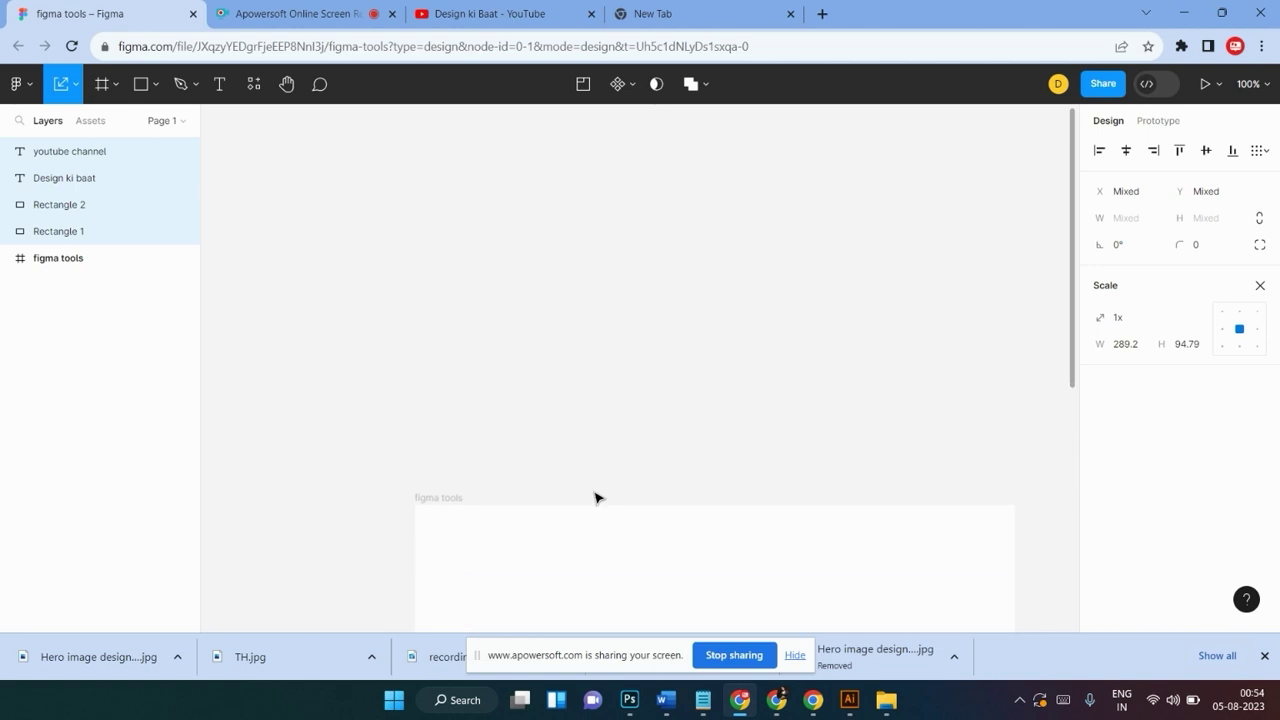
scroll(594, 497, "down", 4)
scroll(594, 497, "up", 2)
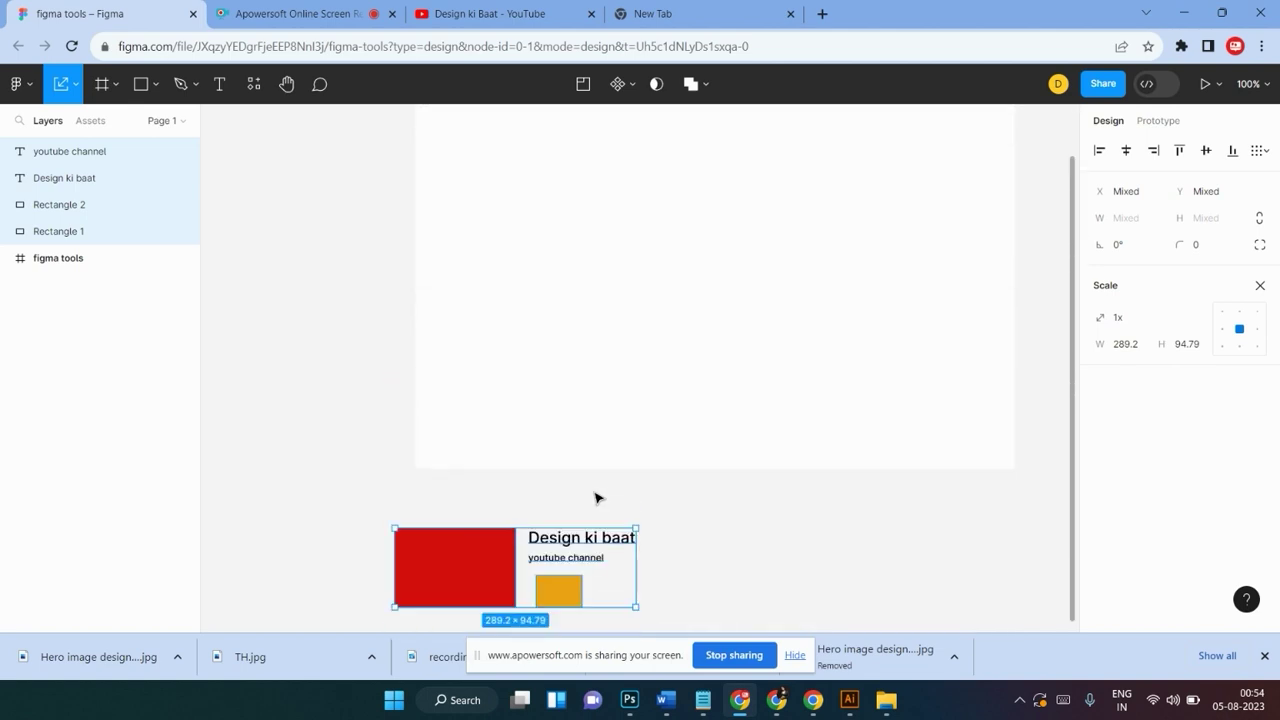
left_click(75, 86)
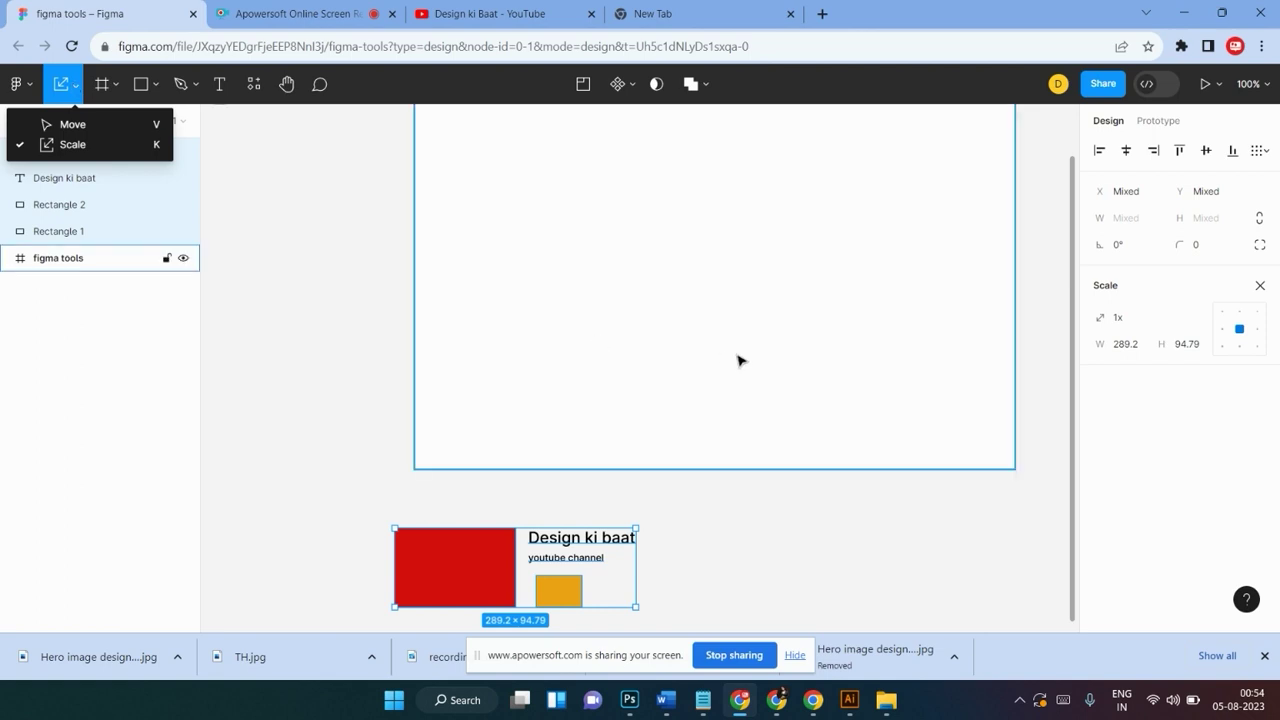
scroll(738, 360, "up", 3)
scroll(738, 360, "down", 1)
scroll(738, 360, "down", 1)
scroll(738, 360, "down", 1)
scroll(738, 360, "up", 3)
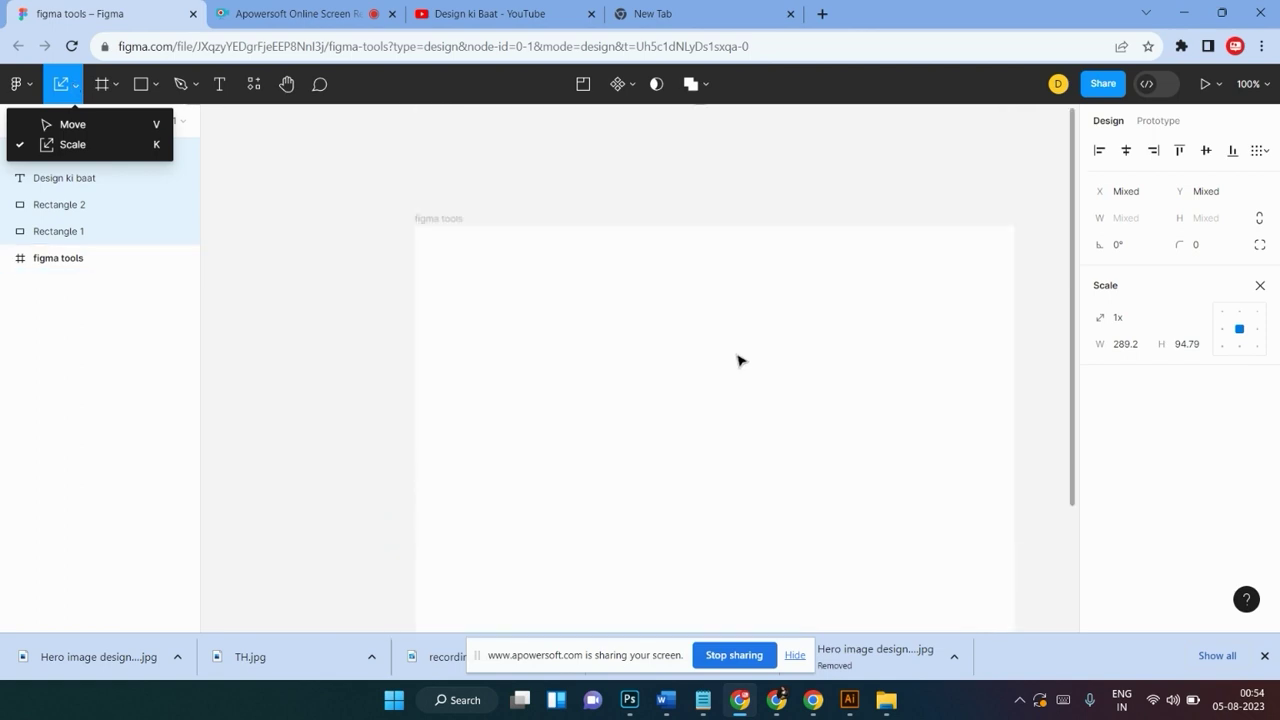
scroll(613, 339, "down", 1)
scroll(613, 339, "down", 1)
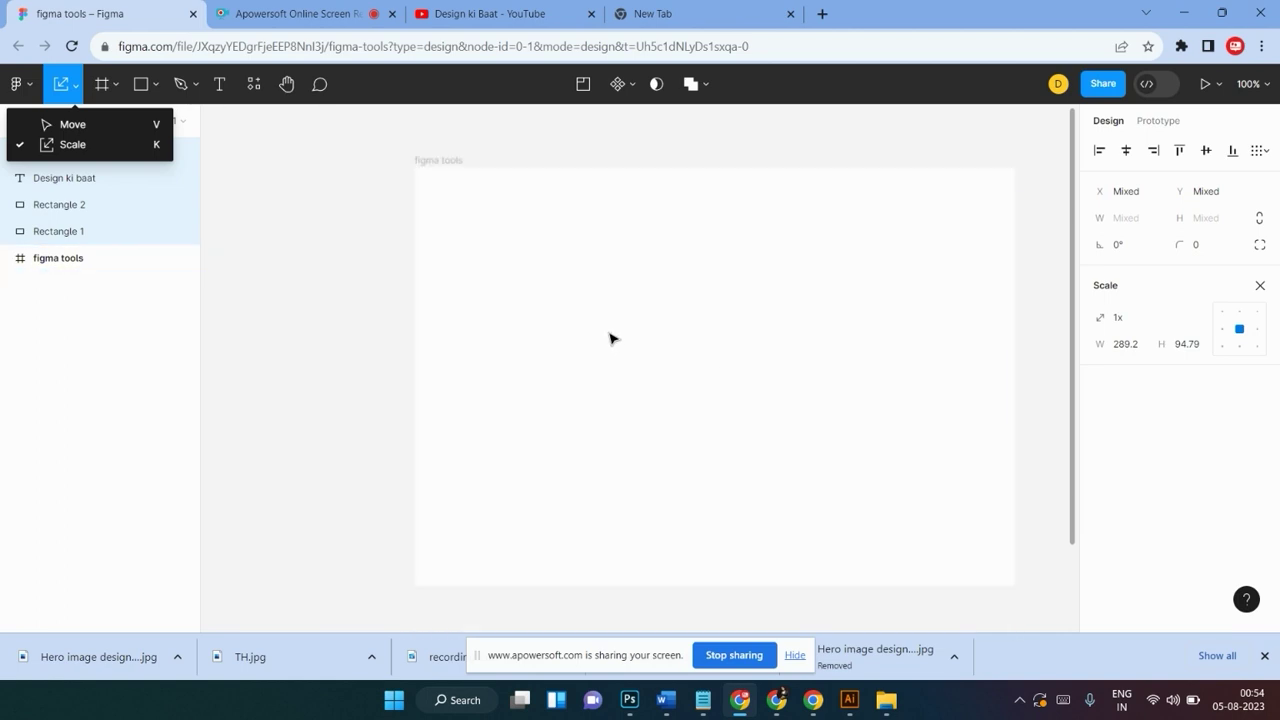
scroll(613, 338, "down", 3)
scroll(613, 339, "up", 1)
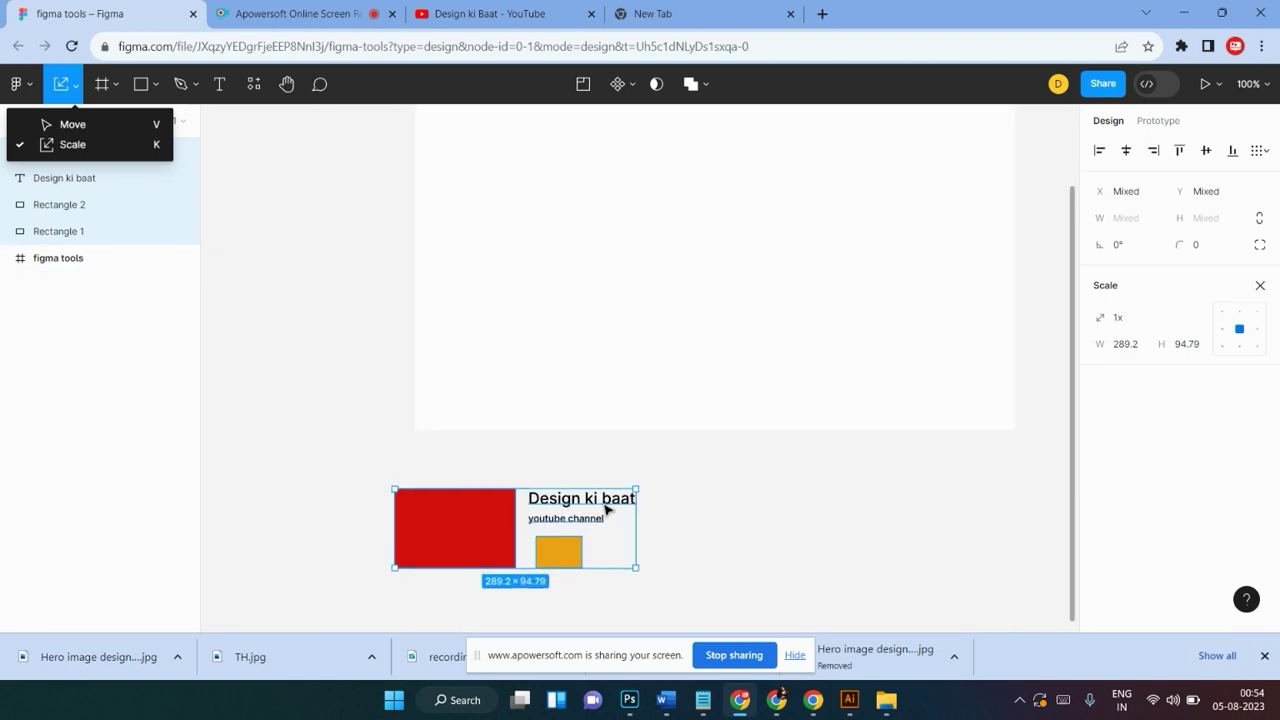
mouse_move(605, 510)
left_mouse_down()
mouse_move(730, 295)
mouse_move(540, 498)
left_mouse_up()
scroll(540, 540, "up", 5)
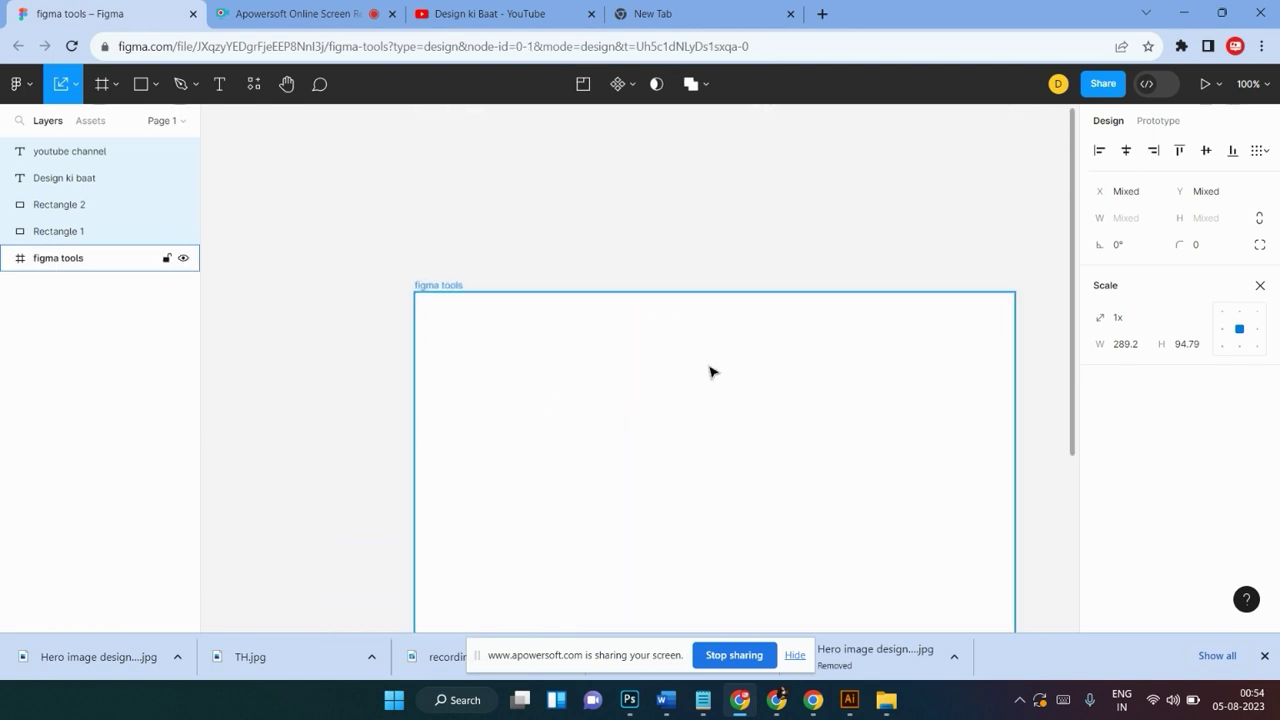
scroll(710, 370, "down", 2)
left_click(330, 232)
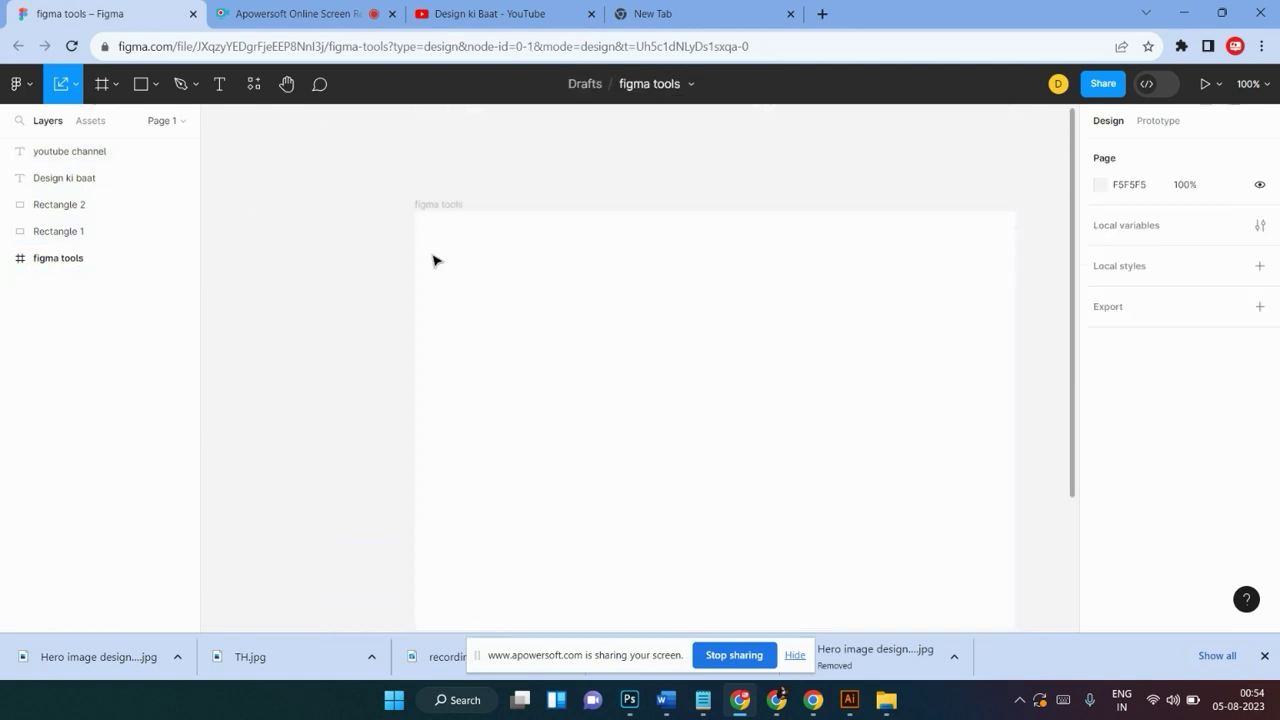
left_click(116, 88)
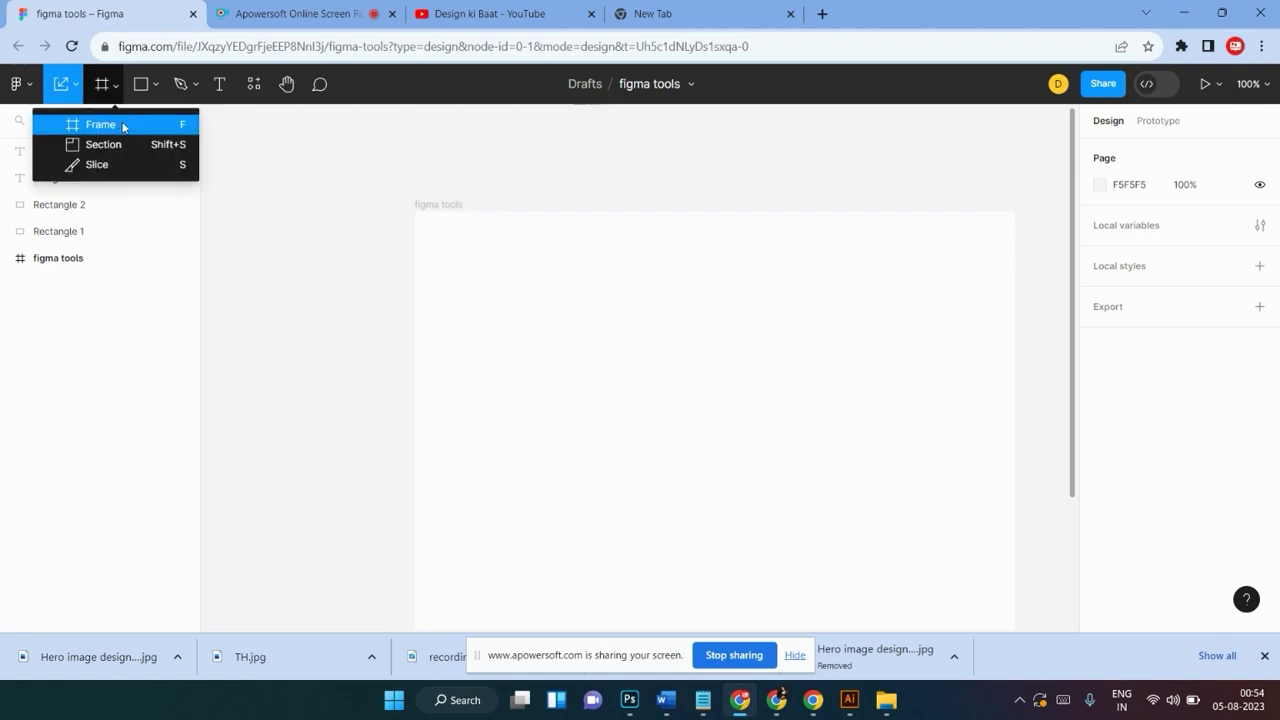
left_click(100, 124)
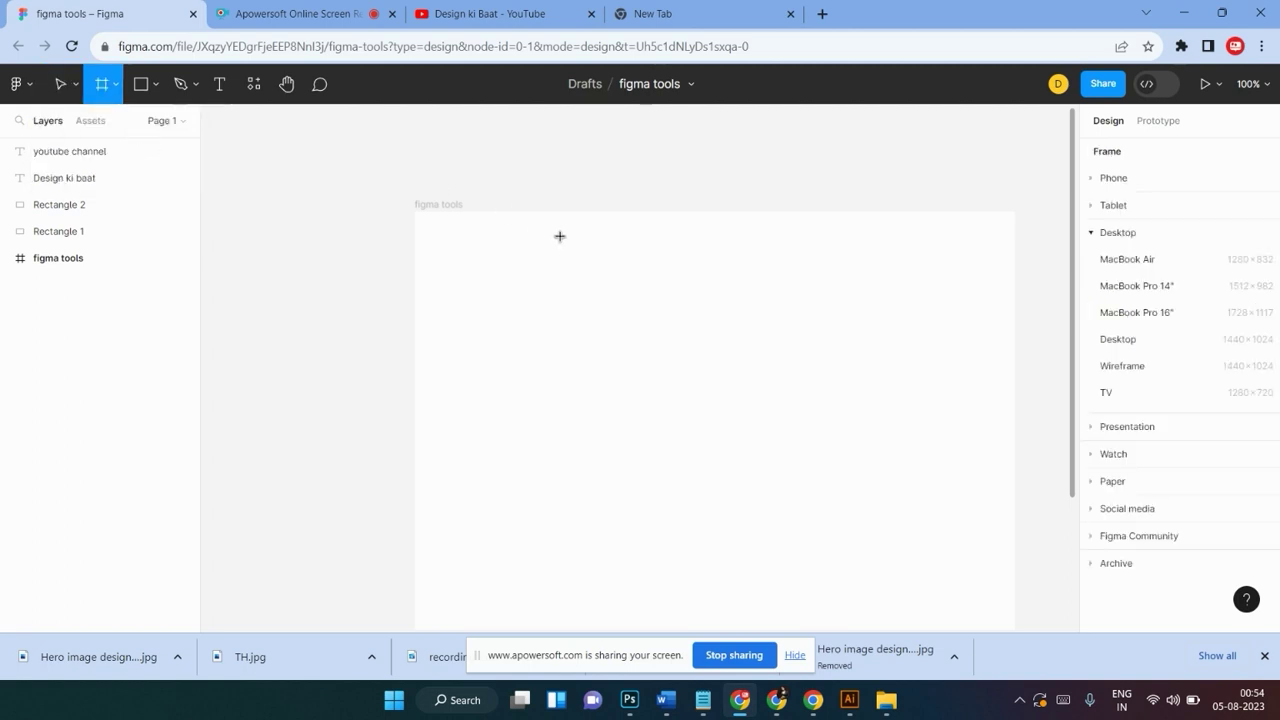
scroll(630, 254, "right", 10)
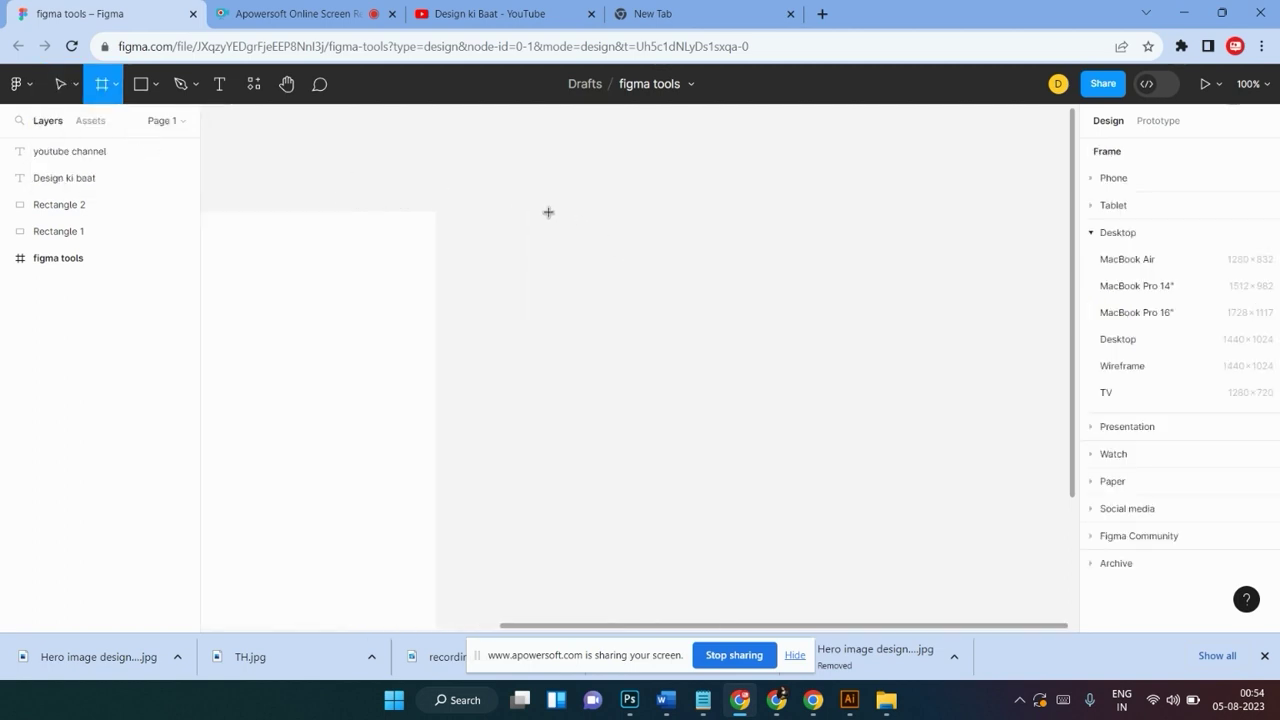
left_click_drag(567, 219, 772, 420)
mouse_move(670, 318)
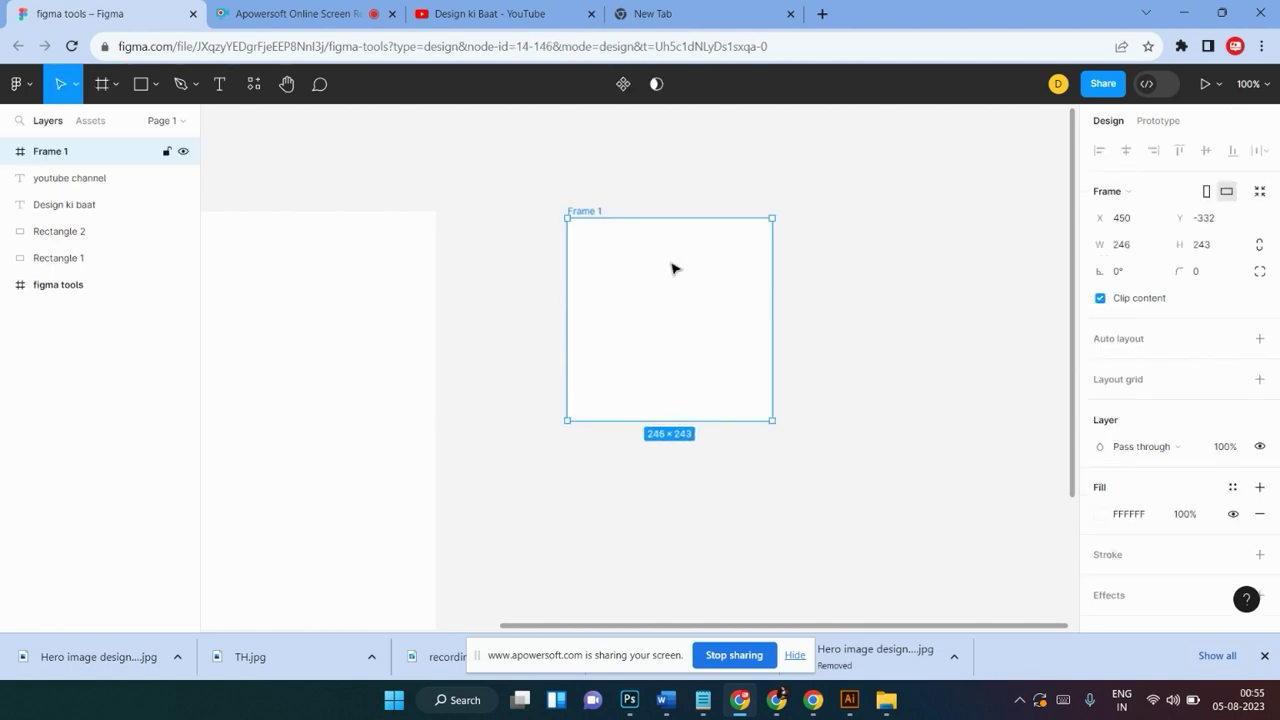
mouse_move(672, 268)
left_mouse_down()
mouse_move(783, 380)
mouse_move(614, 329)
mouse_move(680, 260)
mouse_move(702, 265)
left_mouse_up()
key("Delete")
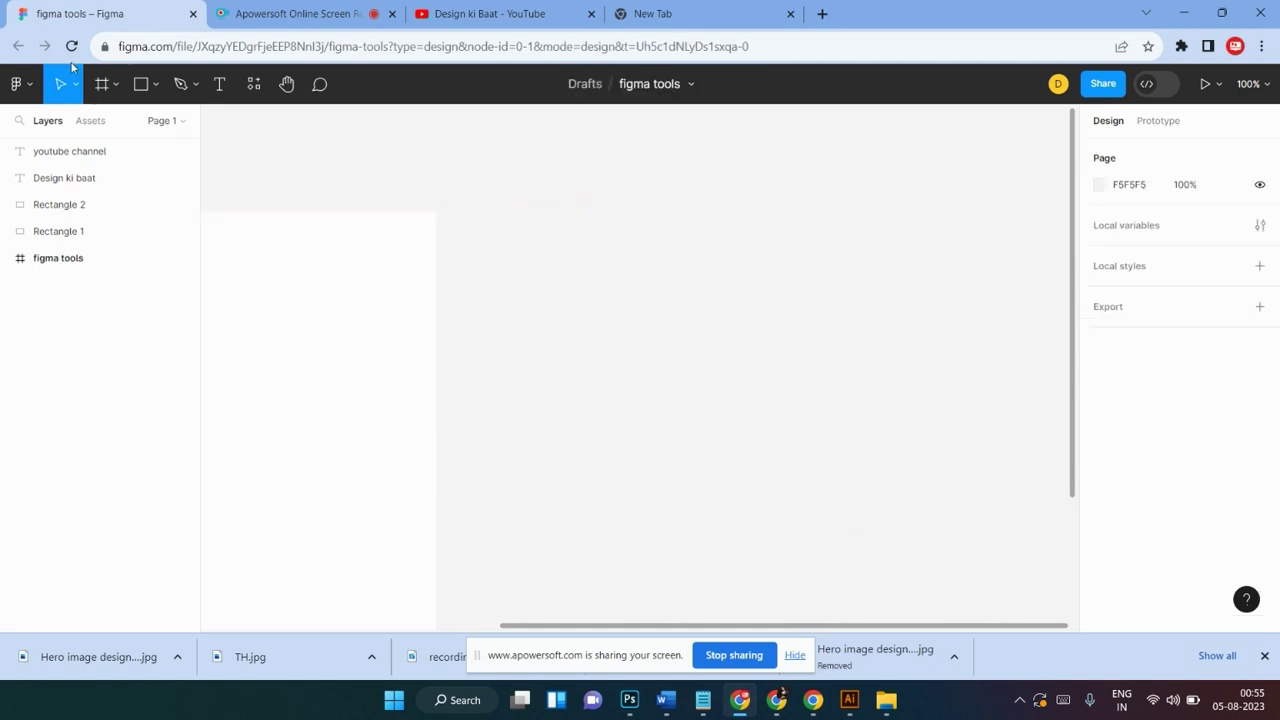
left_click(102, 84)
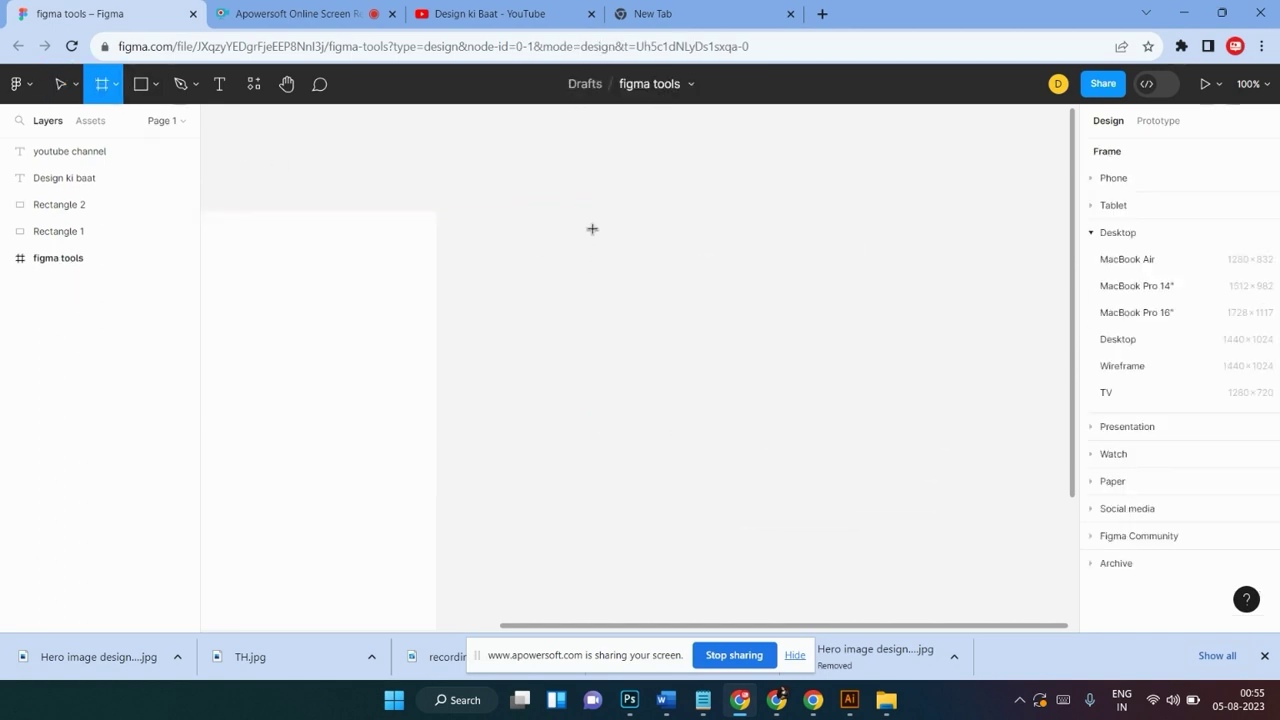
mouse_move(586, 211)
left_mouse_down()
mouse_move(802, 380)
mouse_move(857, 514)
mouse_move(894, 509)
mouse_move(875, 510)
left_mouse_up()
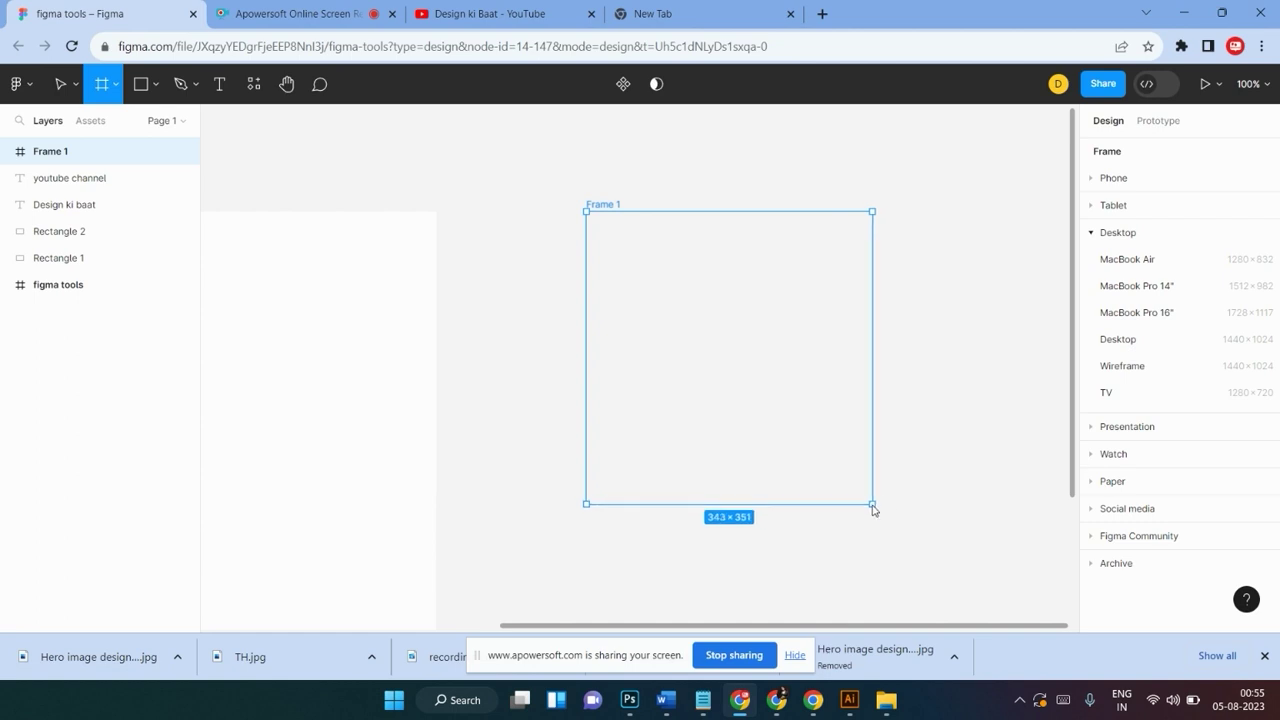
left_click_drag(874, 510, 860, 494)
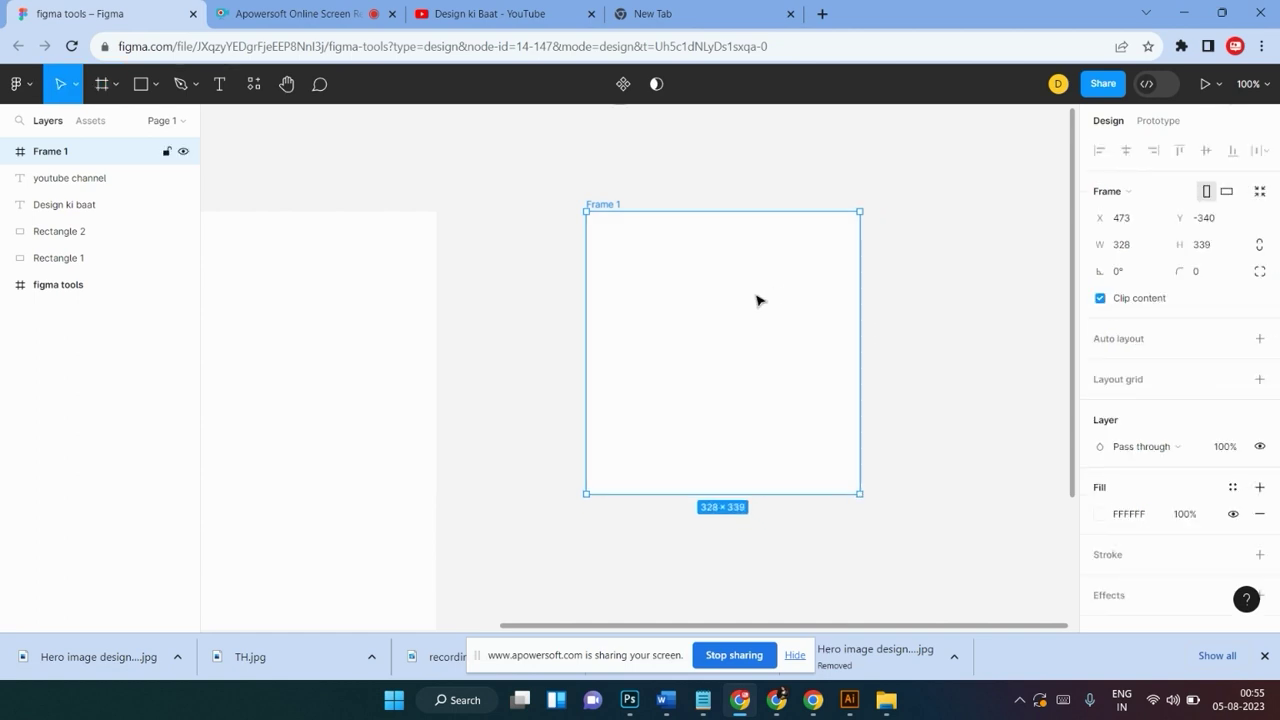
key("Delete")
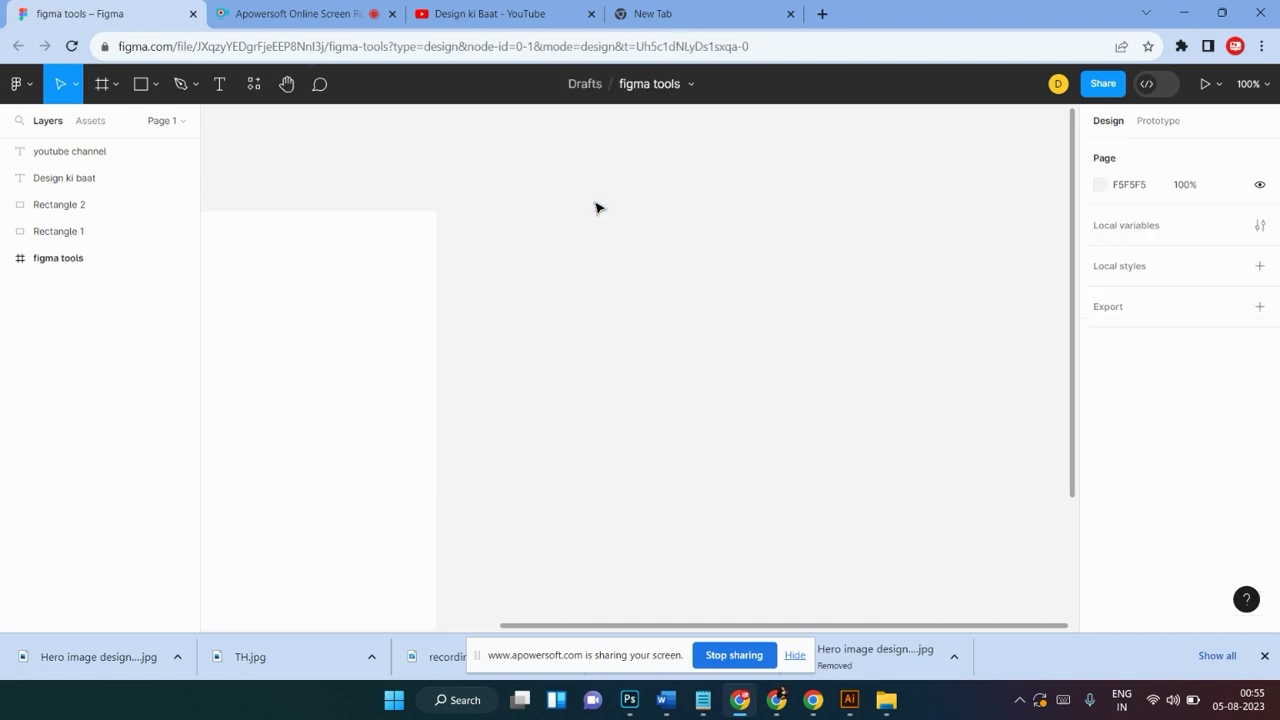
left_click(112, 89)
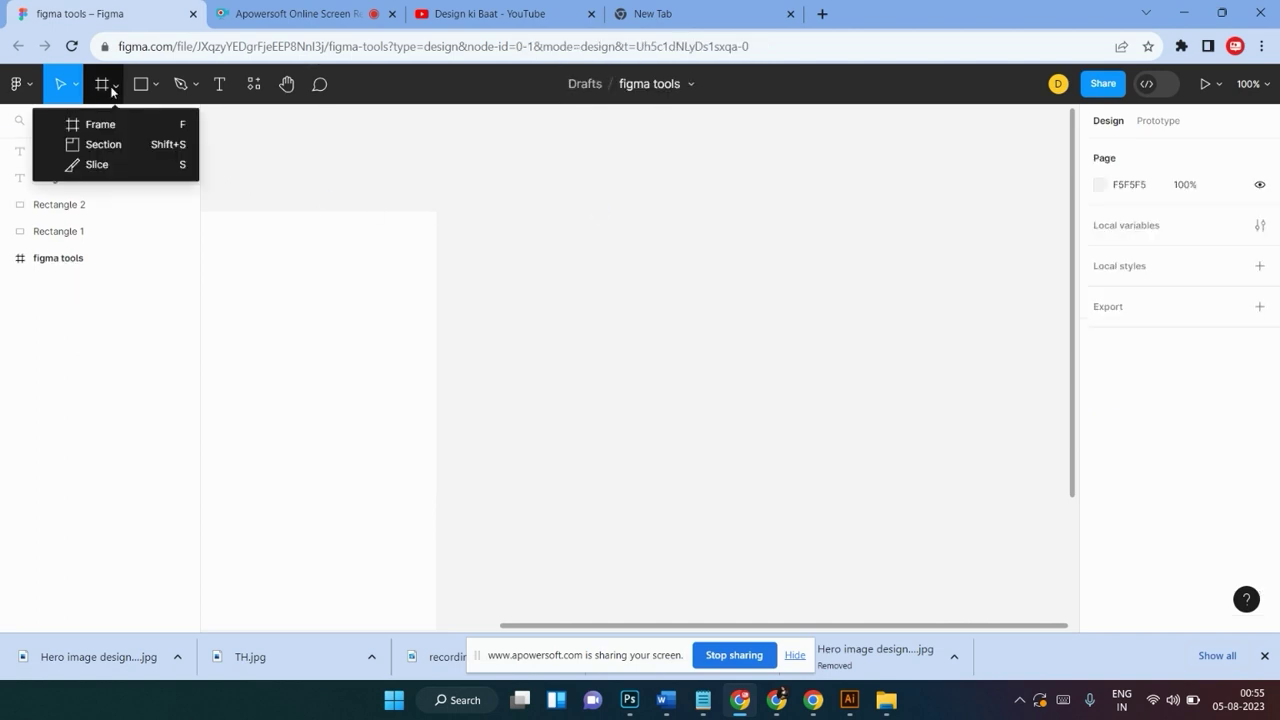
With the Frame tool, browse the Phone, Tablet, Desktop and Presentation presets, leaving Watch expanded
left_click(99, 125)
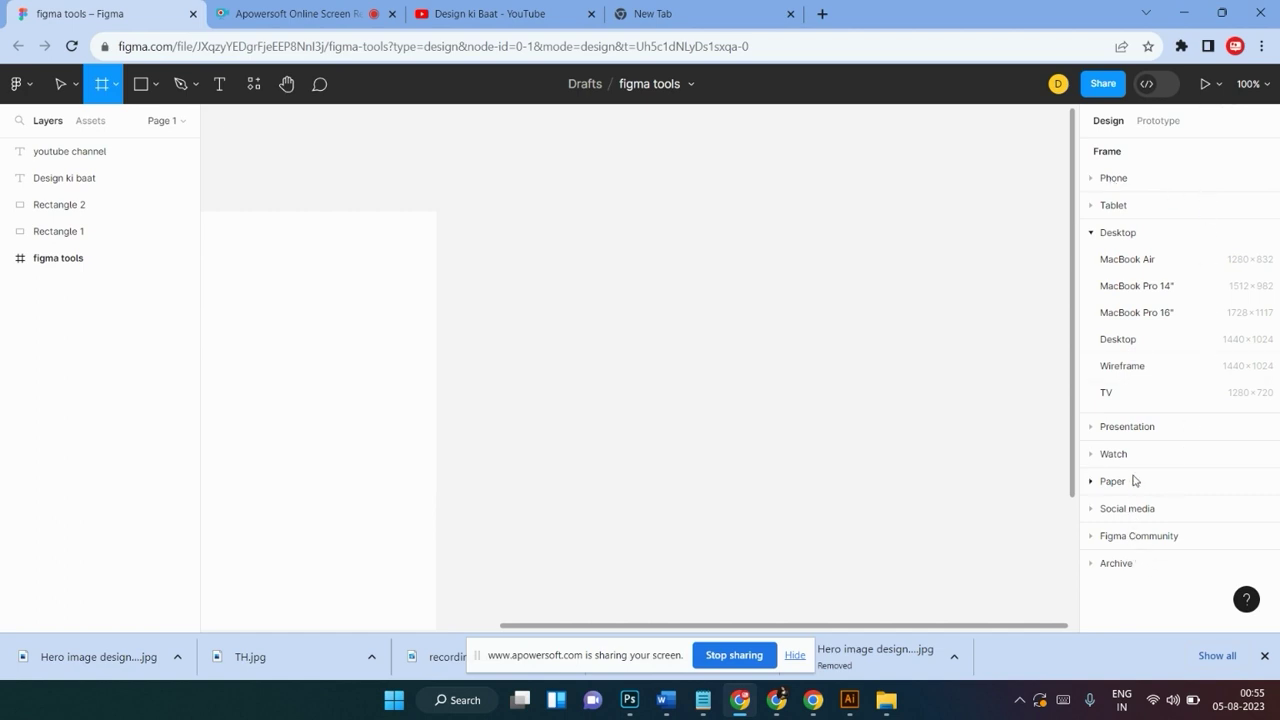
left_click(1094, 181)
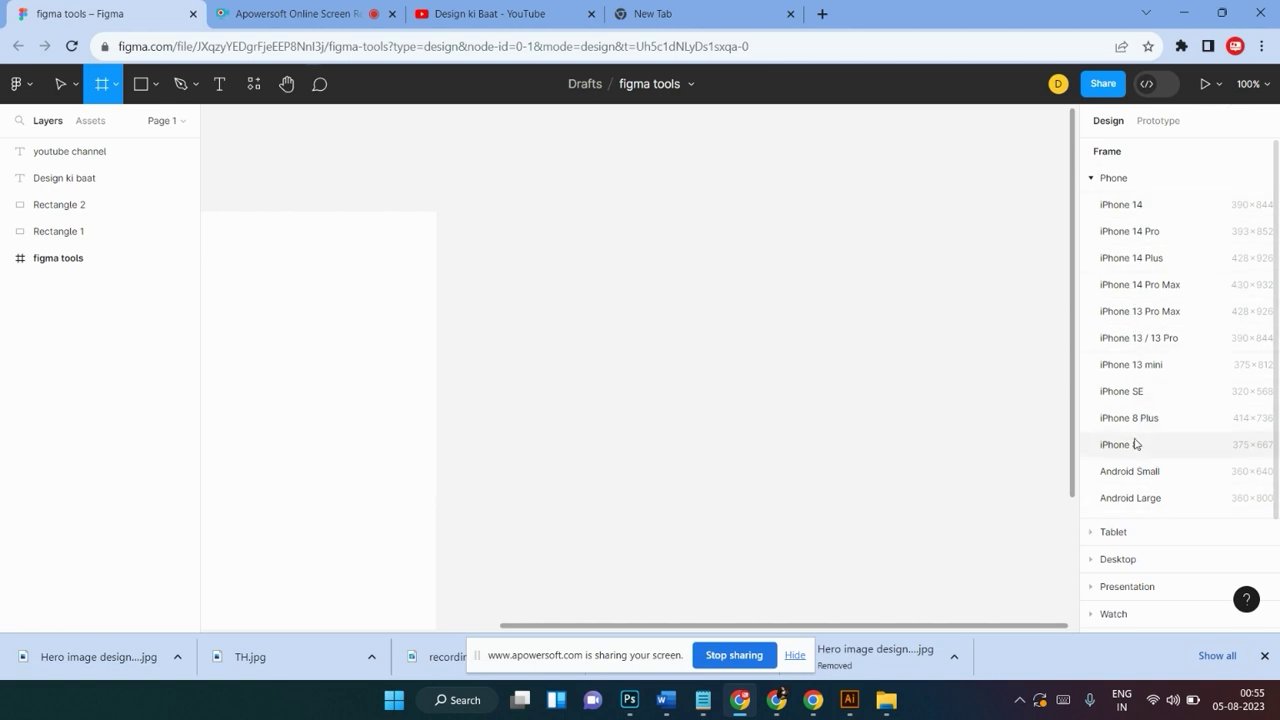
left_click(1090, 180)
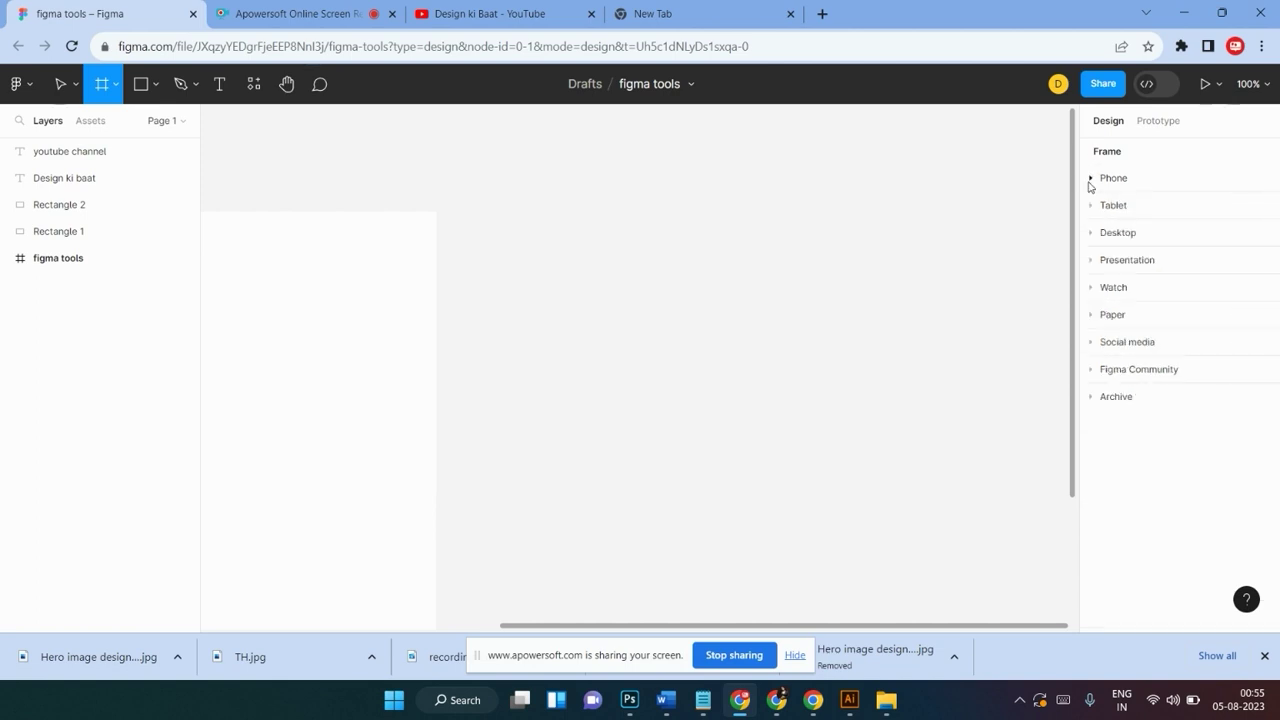
left_click(1097, 208)
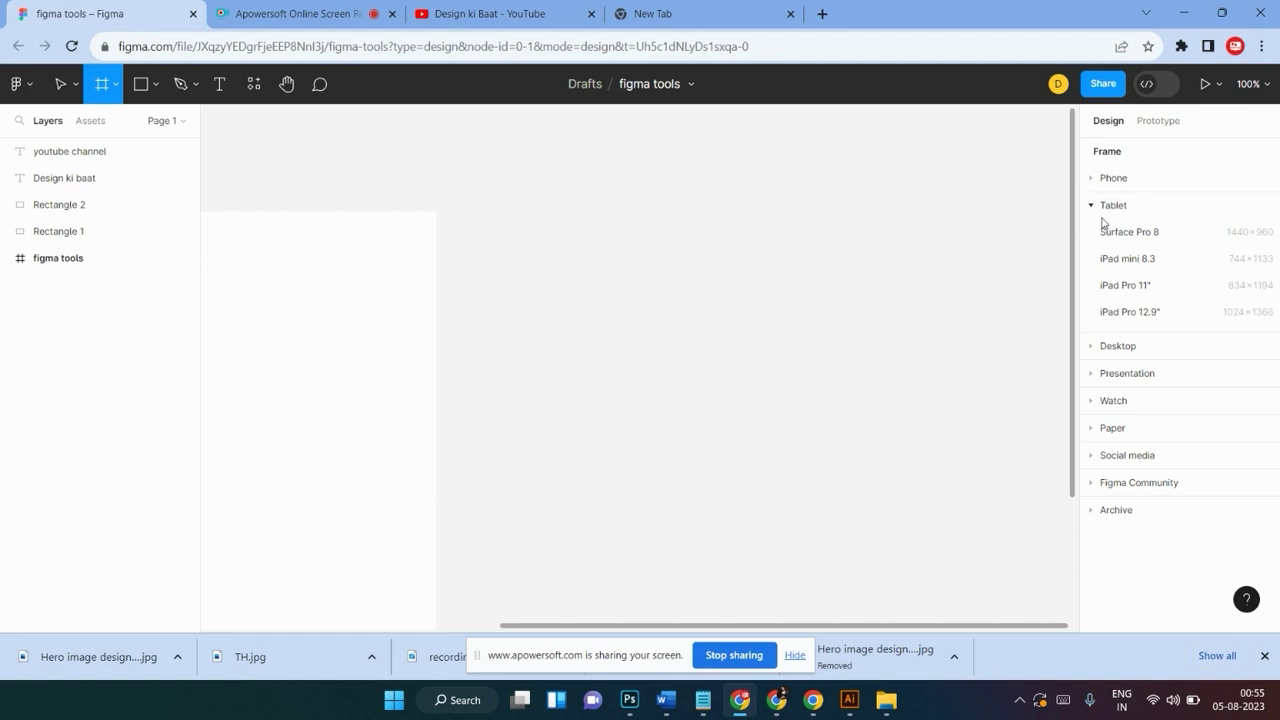
left_click(1097, 210)
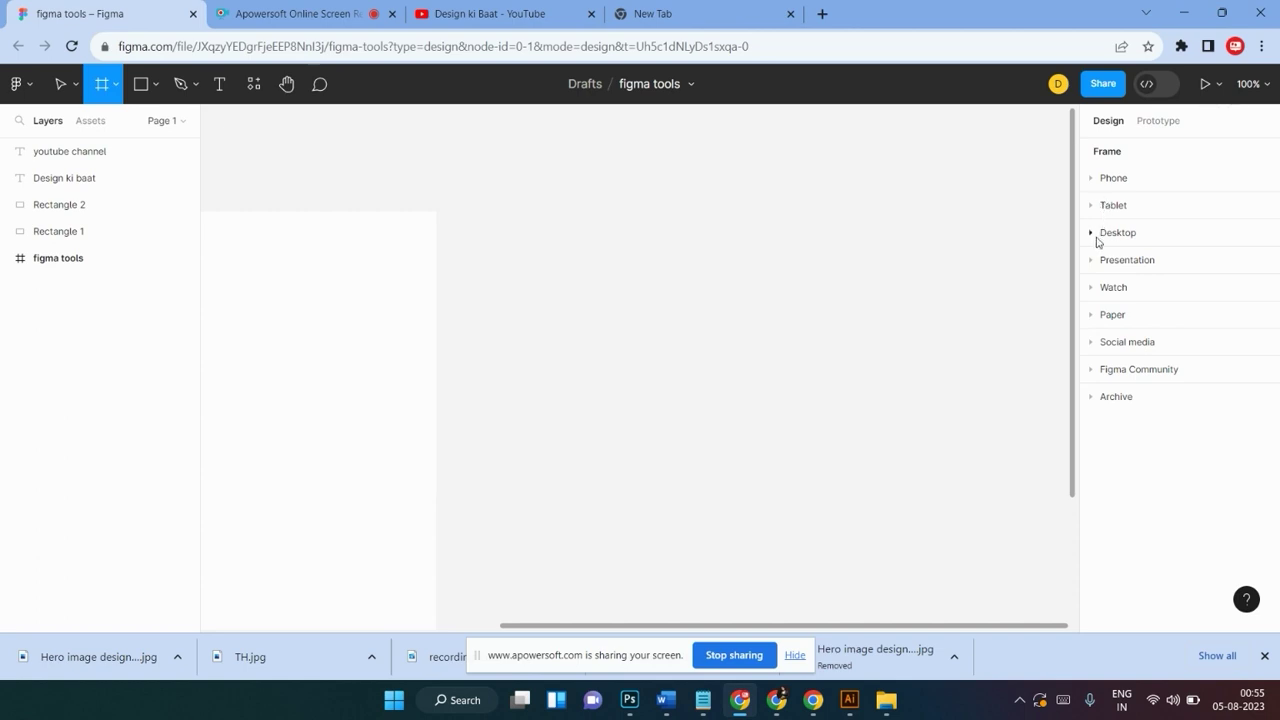
left_click(1091, 236)
left_click(1091, 236)
left_click(1091, 262)
left_click(1093, 289)
left_click(1095, 291)
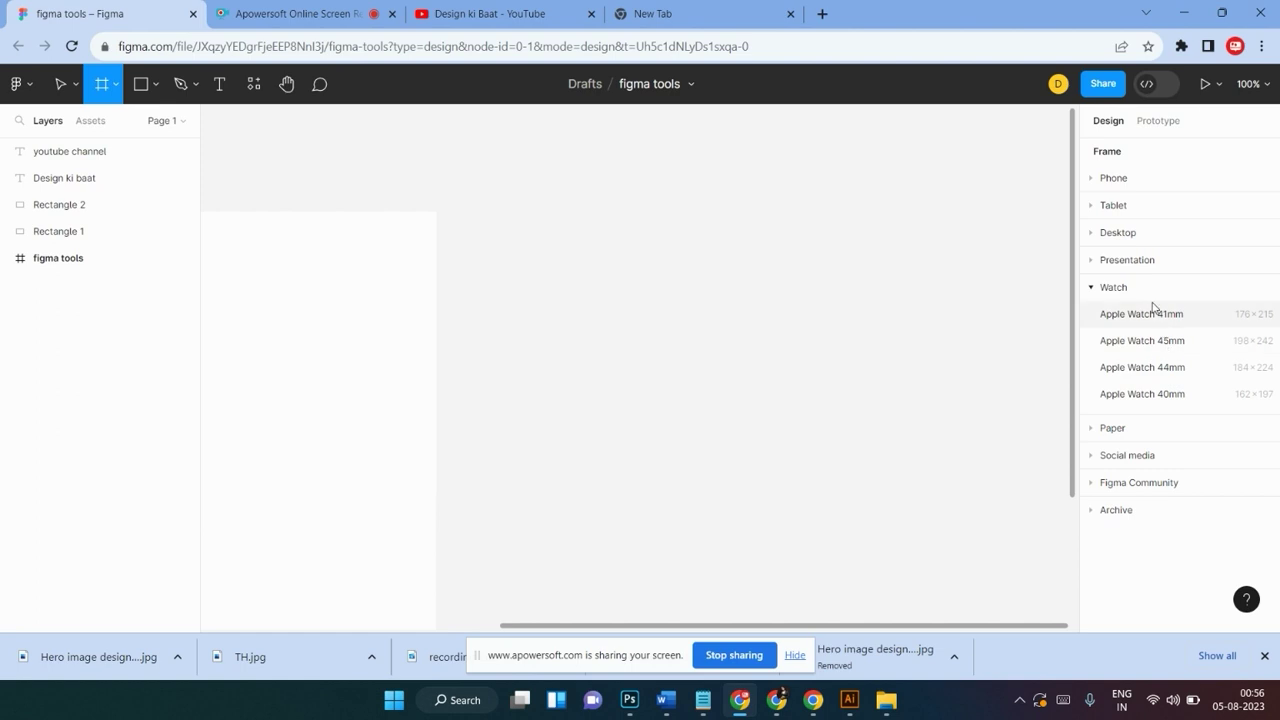
Browse the Watch, Paper and Social media frame presets, collapsing each afterwards
left_click(1095, 290)
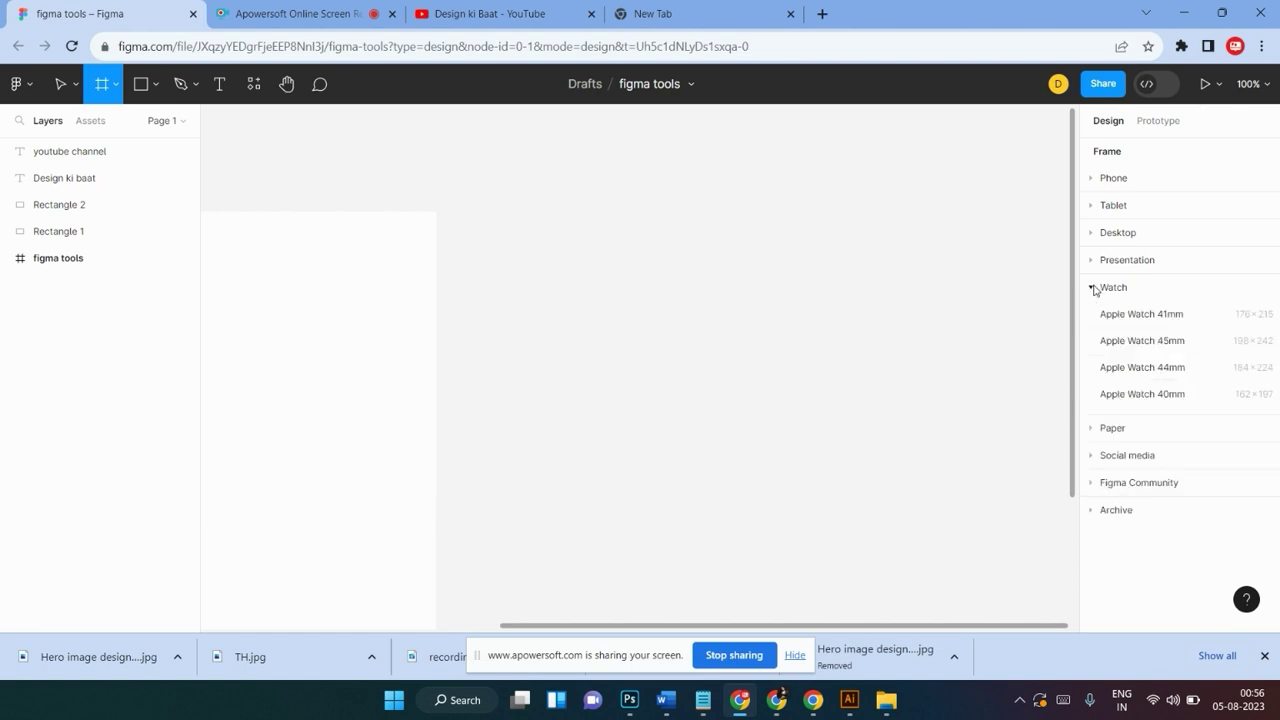
left_click(1095, 288)
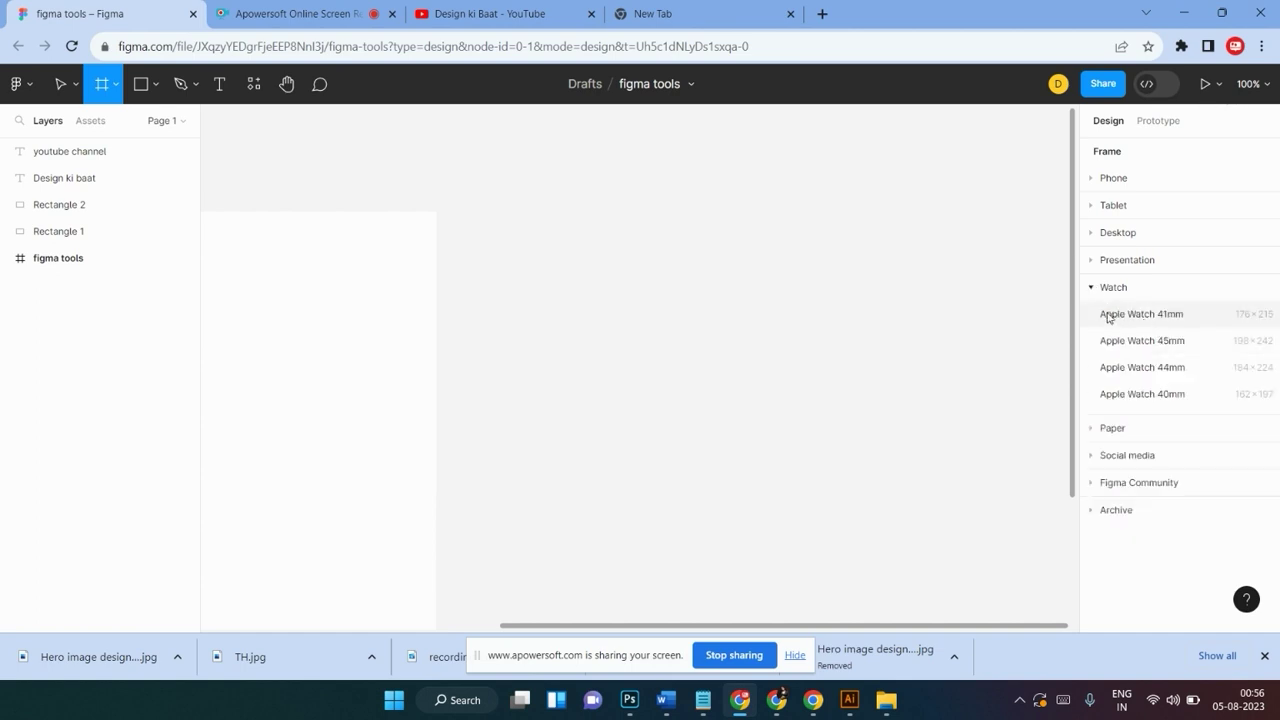
left_click(1094, 289)
left_click(1092, 322)
left_click(1092, 322)
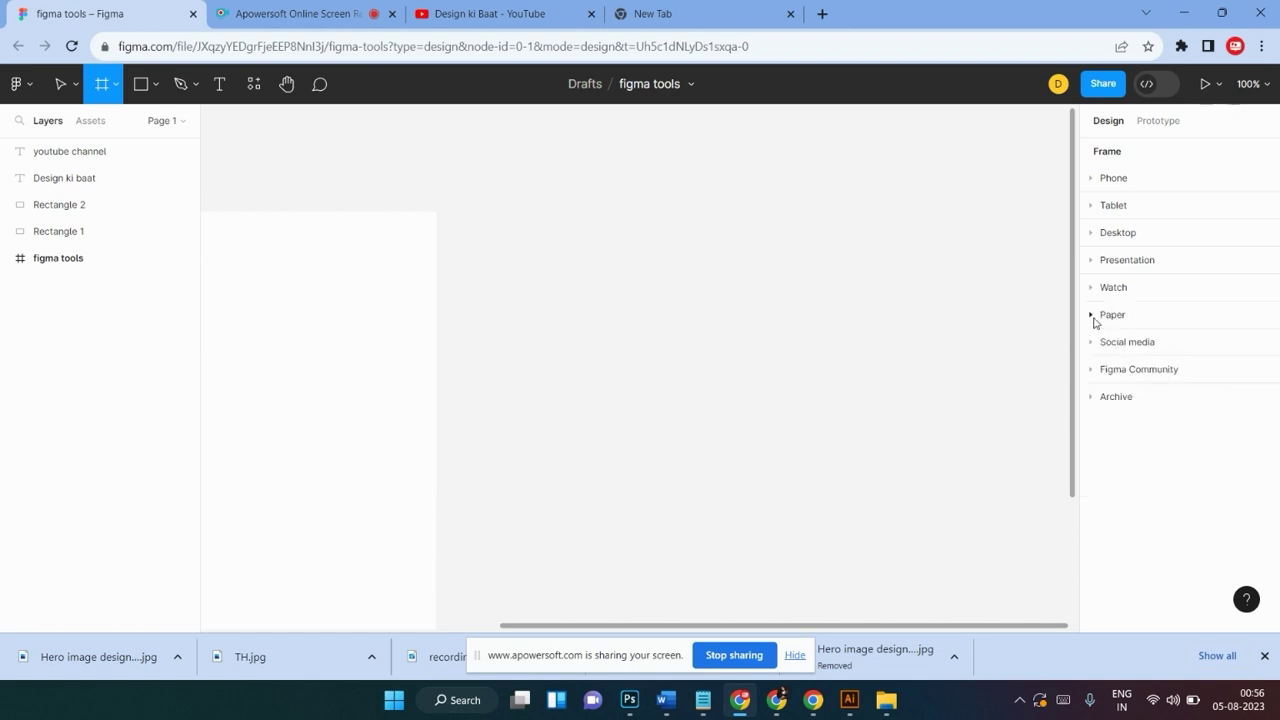
left_click(1090, 329)
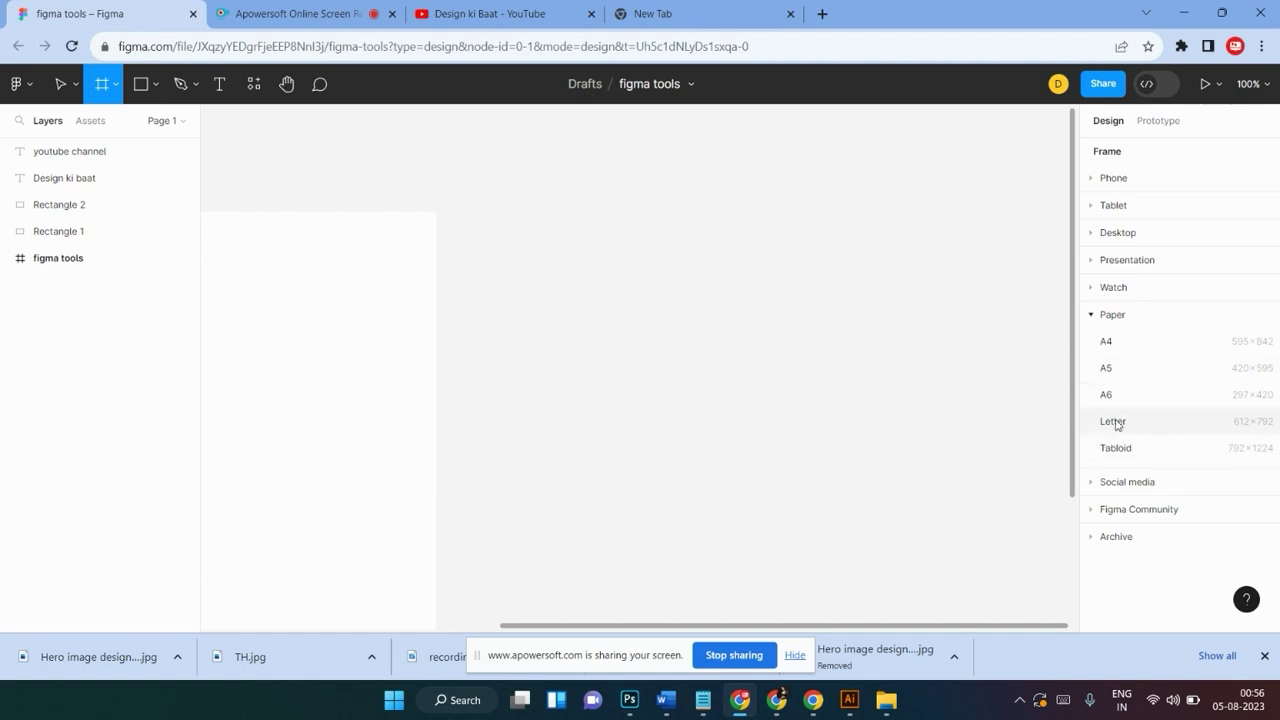
left_click(1097, 317)
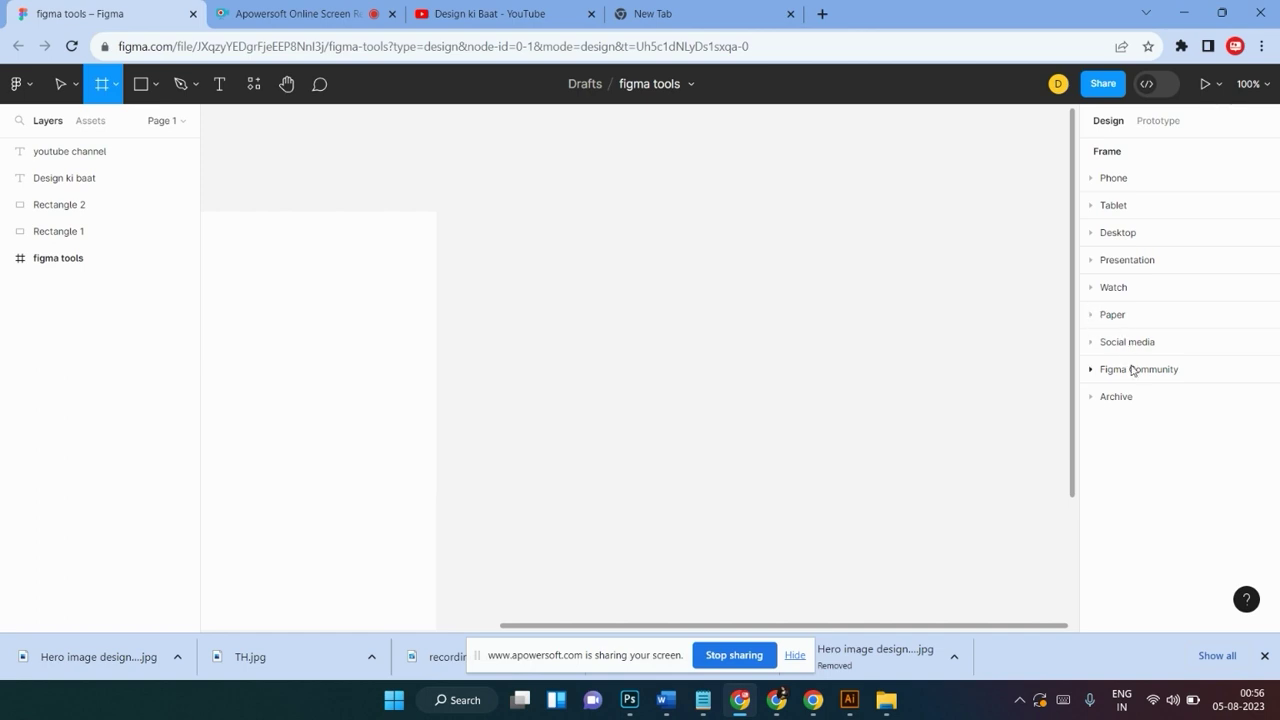
left_click(1091, 343)
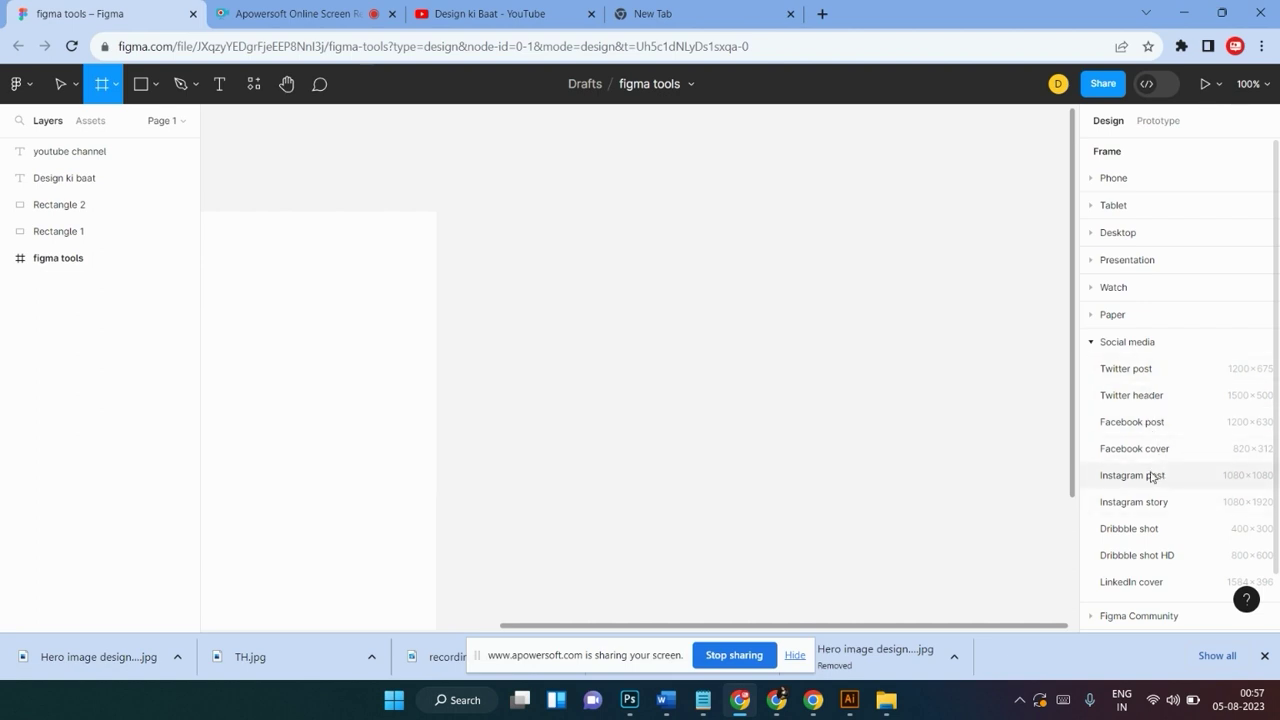
scroll(1150, 477, "down", 1)
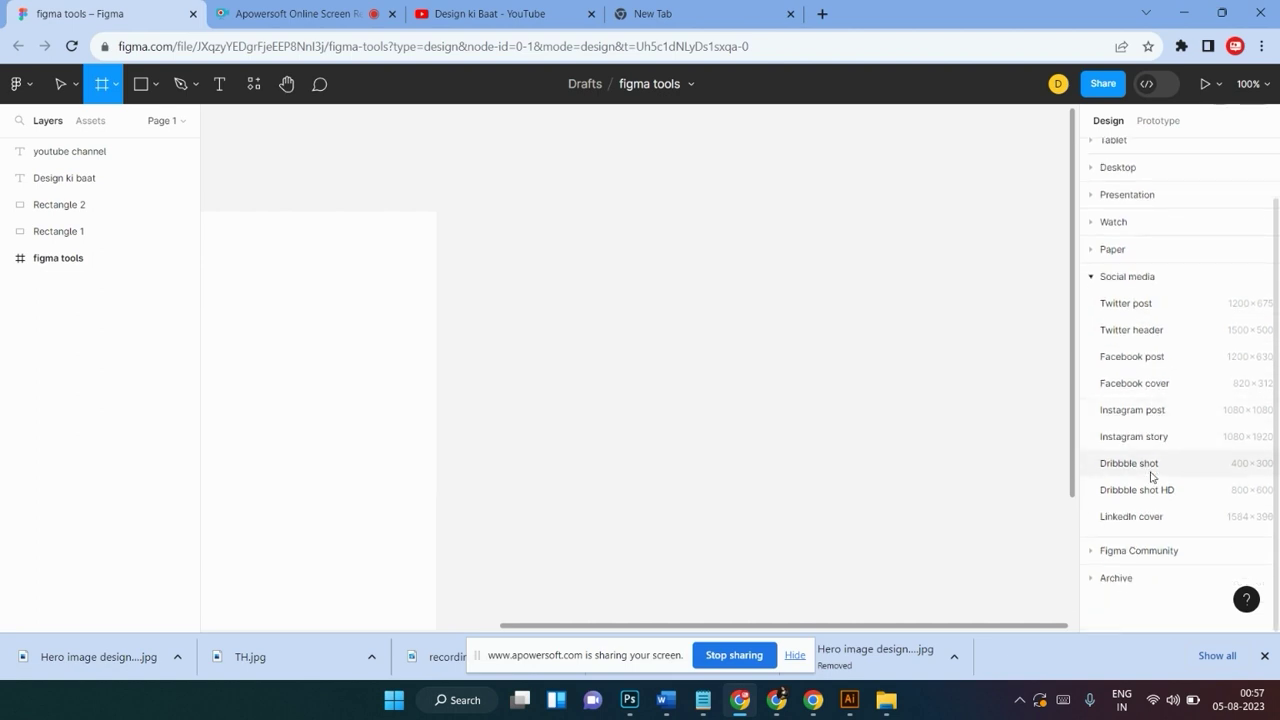
left_click(1092, 279)
scroll(1054, 340, "up", 3)
scroll(1171, 294, "up", 1)
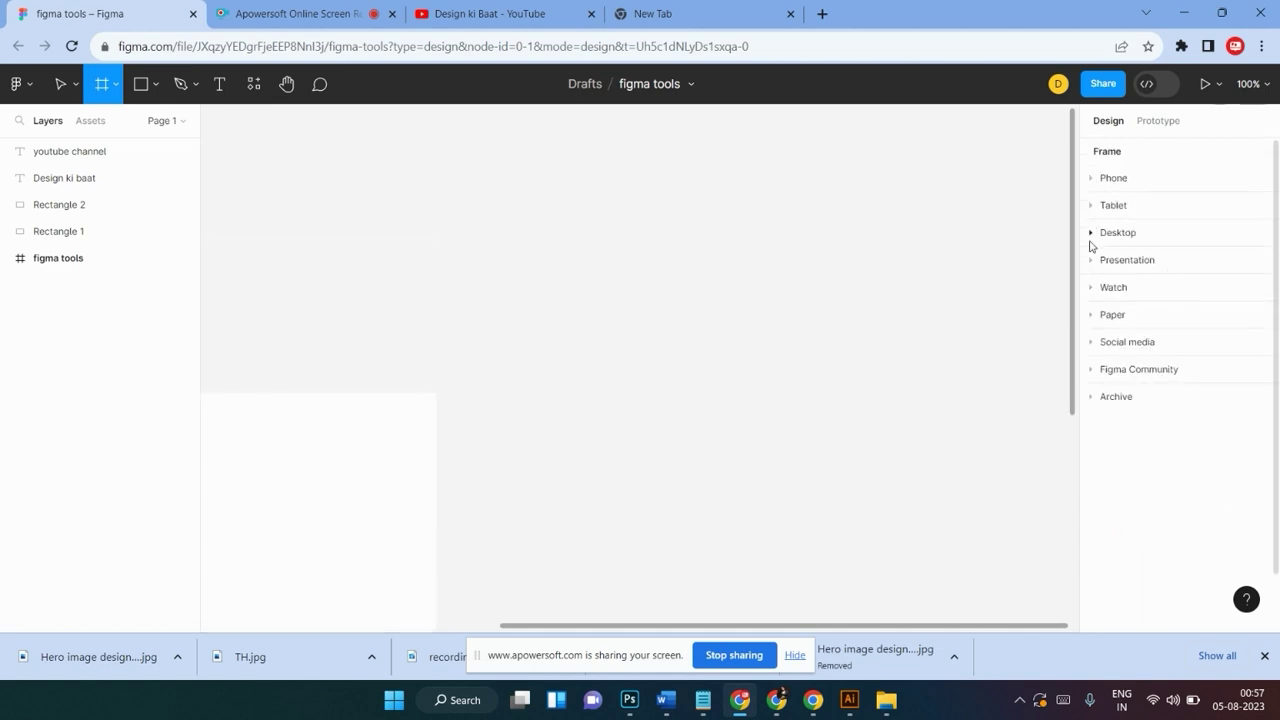
Create a 1200×630 Facebook post frame from the Social media presets
left_click(1091, 177)
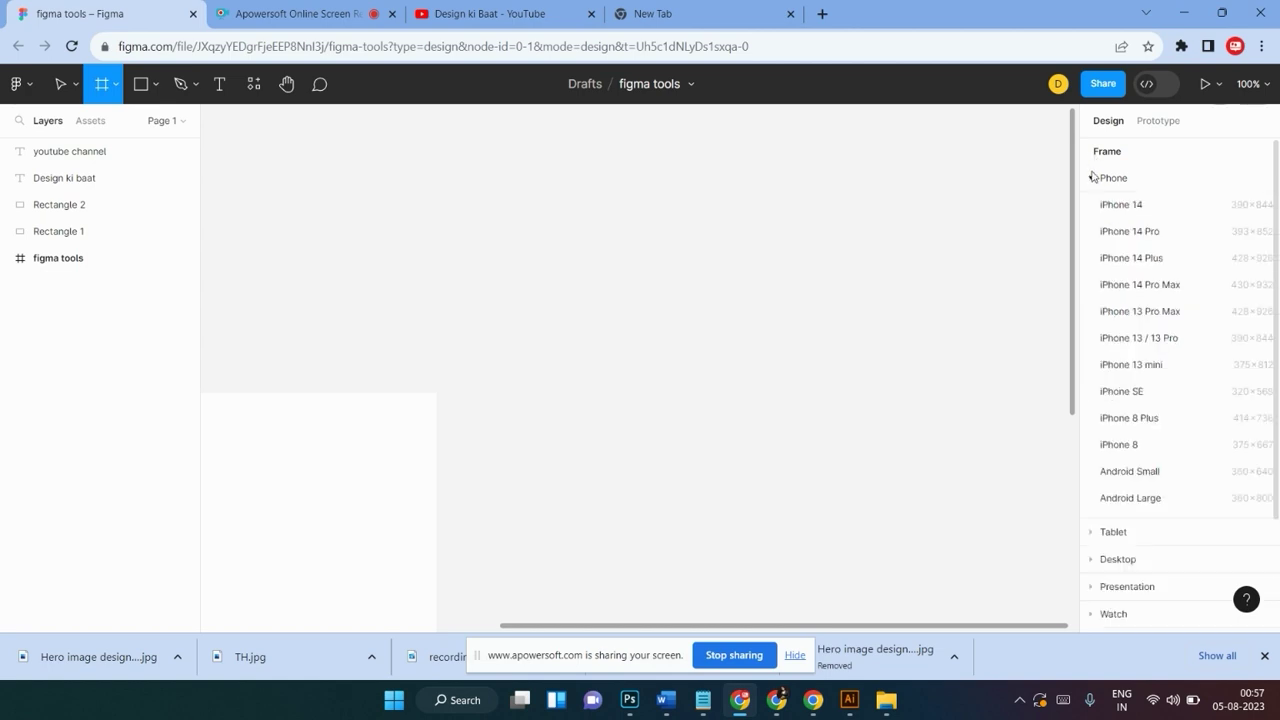
left_click(1092, 177)
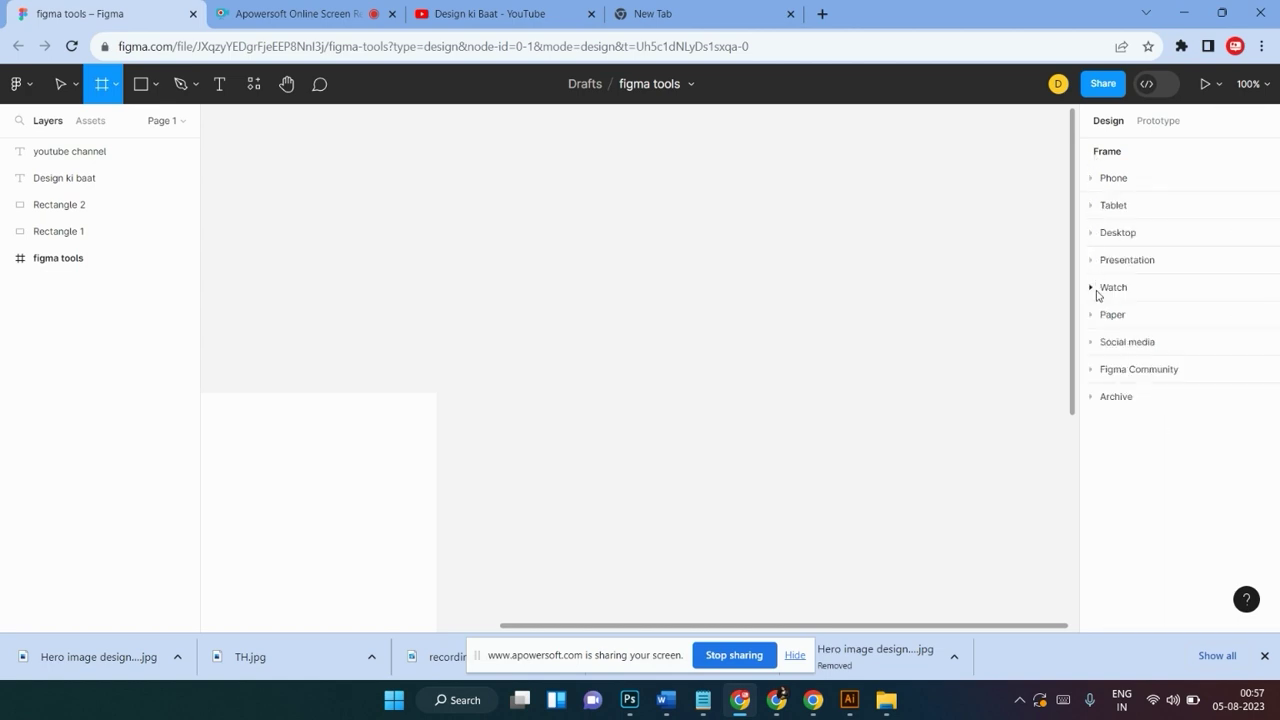
left_click(1092, 343)
scroll(1140, 368, "down", 1)
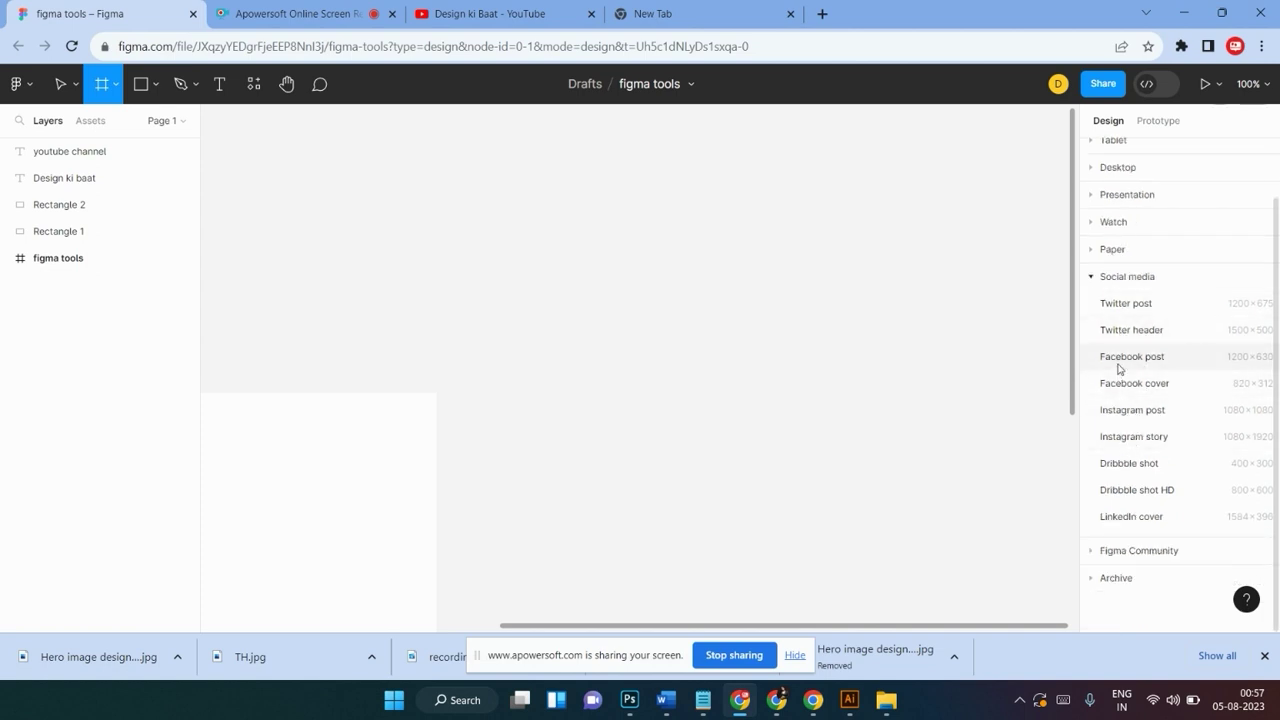
left_click(1120, 358)
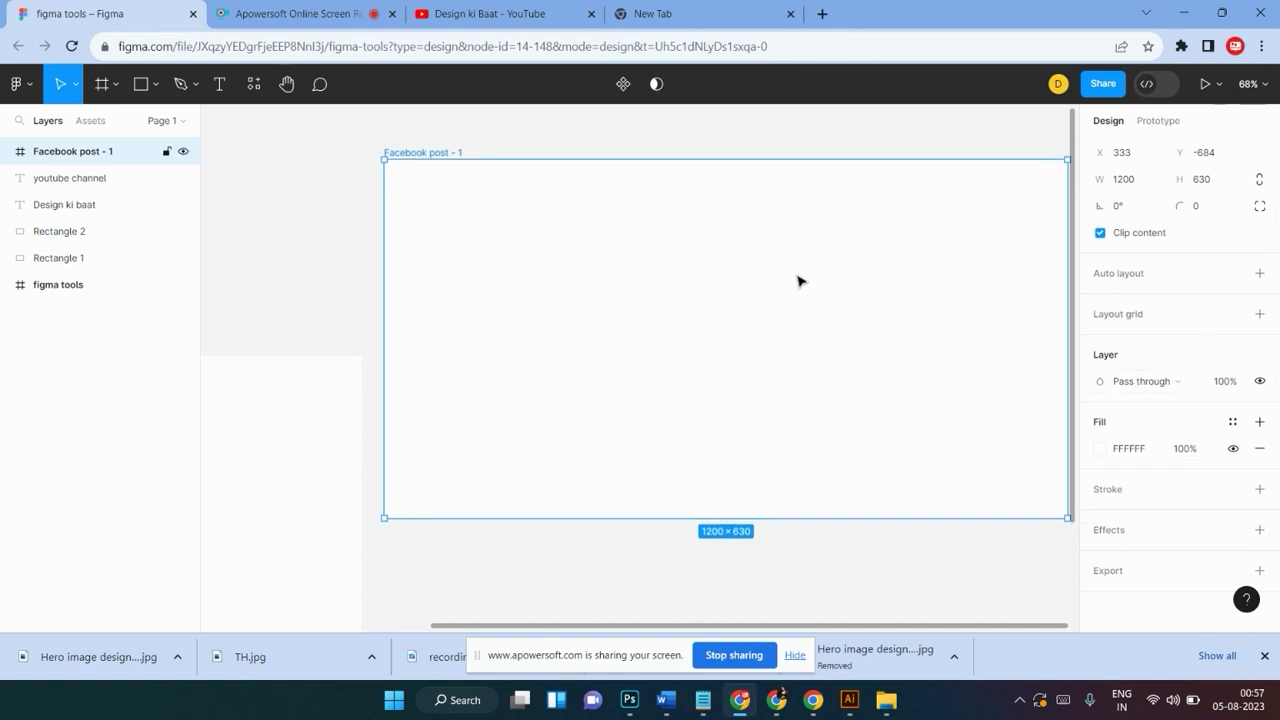
scroll(797, 278, "up", 1)
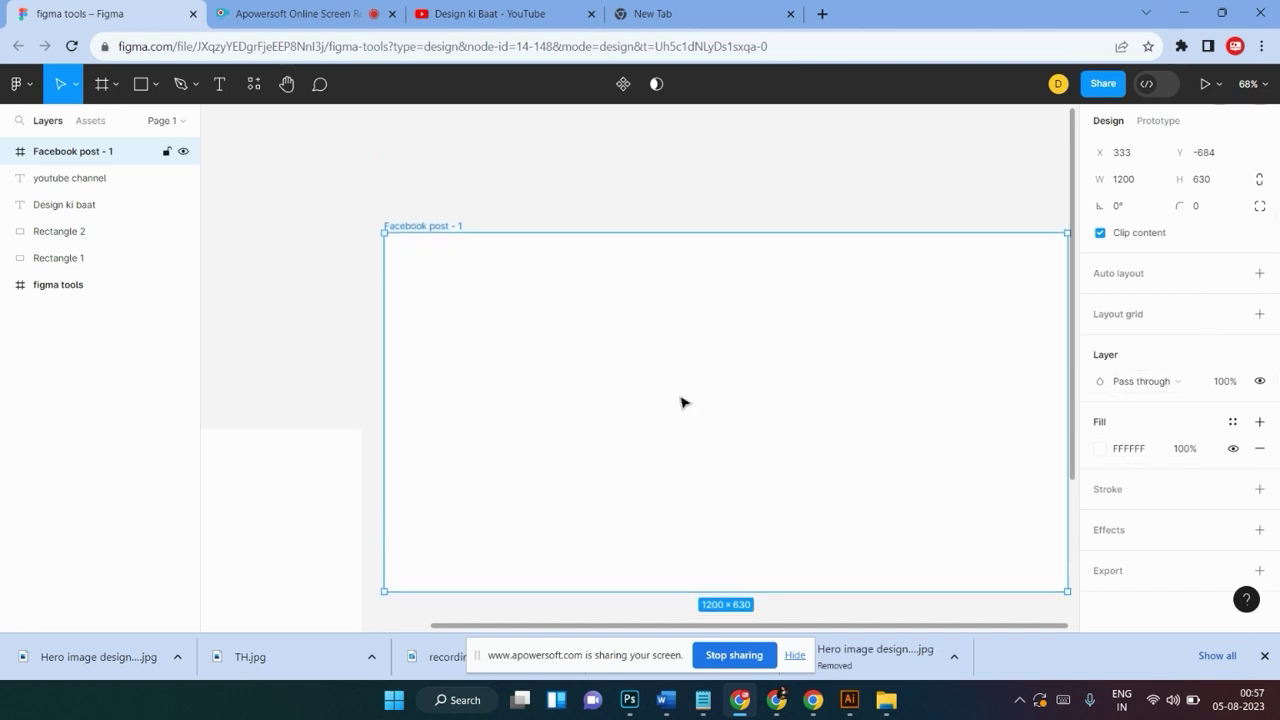
Move the Facebook post - 1 frame to X 440, Y -360
scroll(785, 490, "down", 1)
left_click_drag(737, 626, 789, 629)
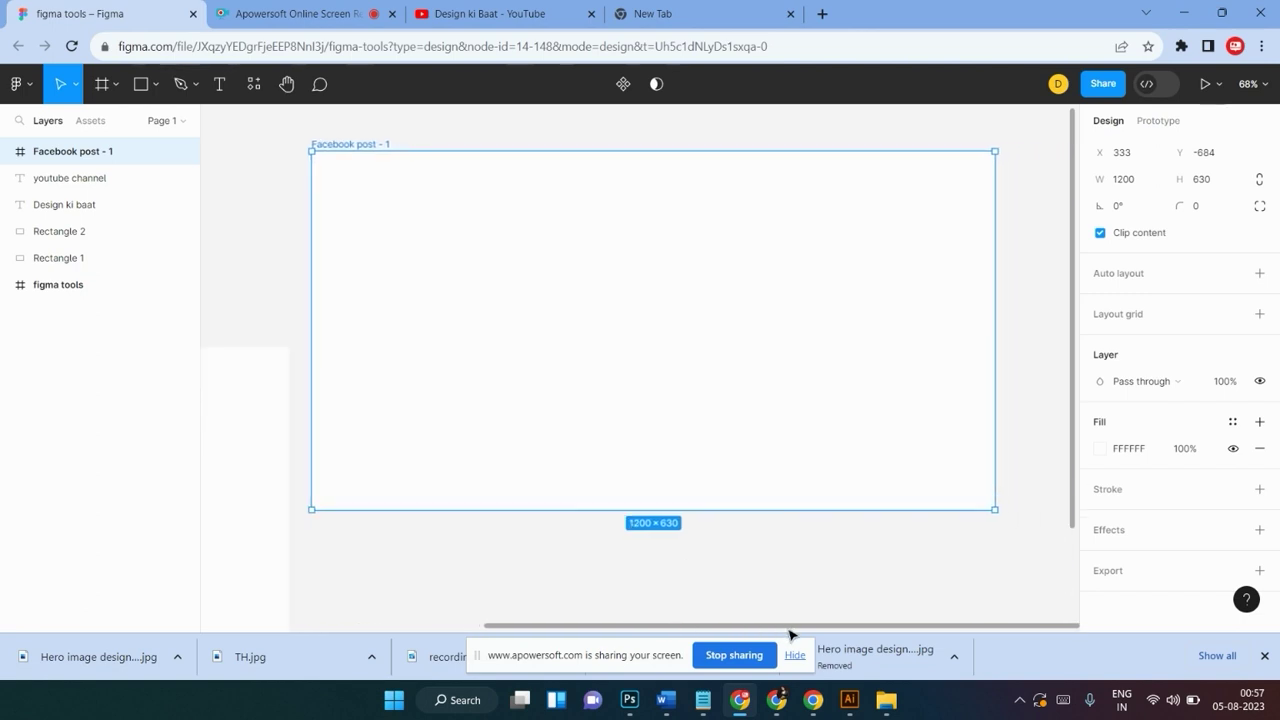
left_click_drag(440, 241, 486, 420)
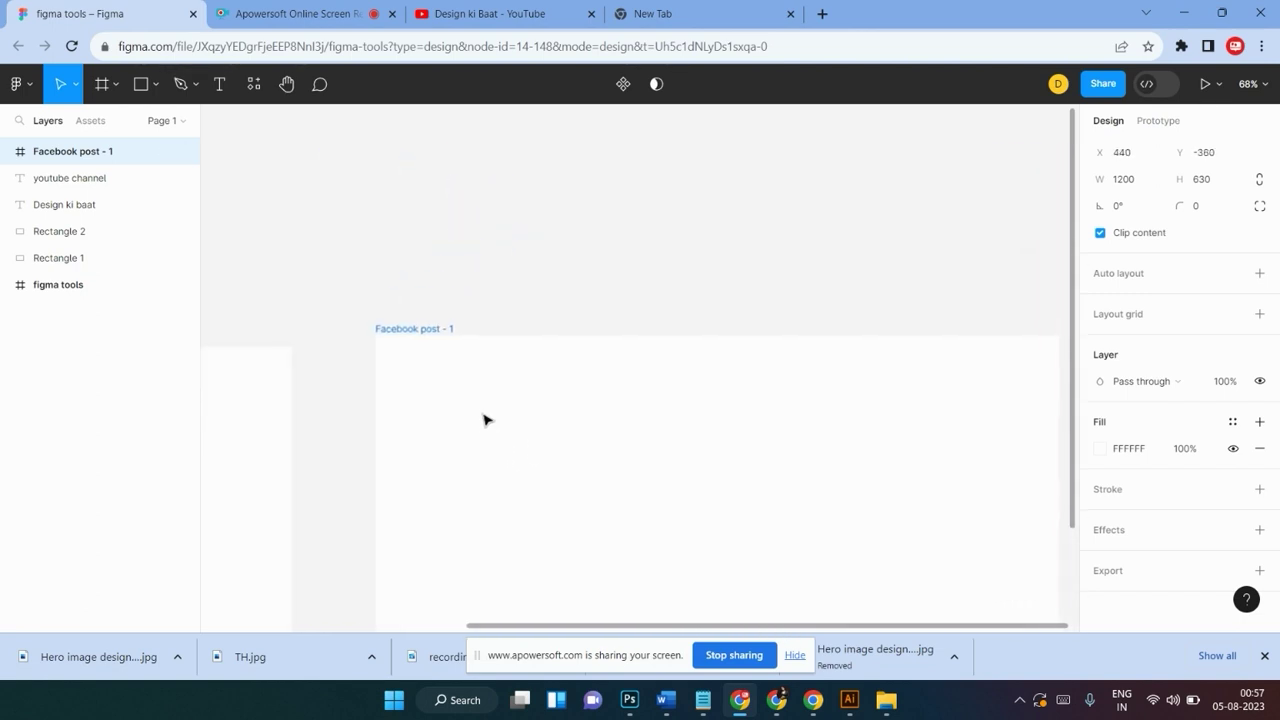
scroll(488, 395, "down", 2)
scroll(485, 391, "up", 1)
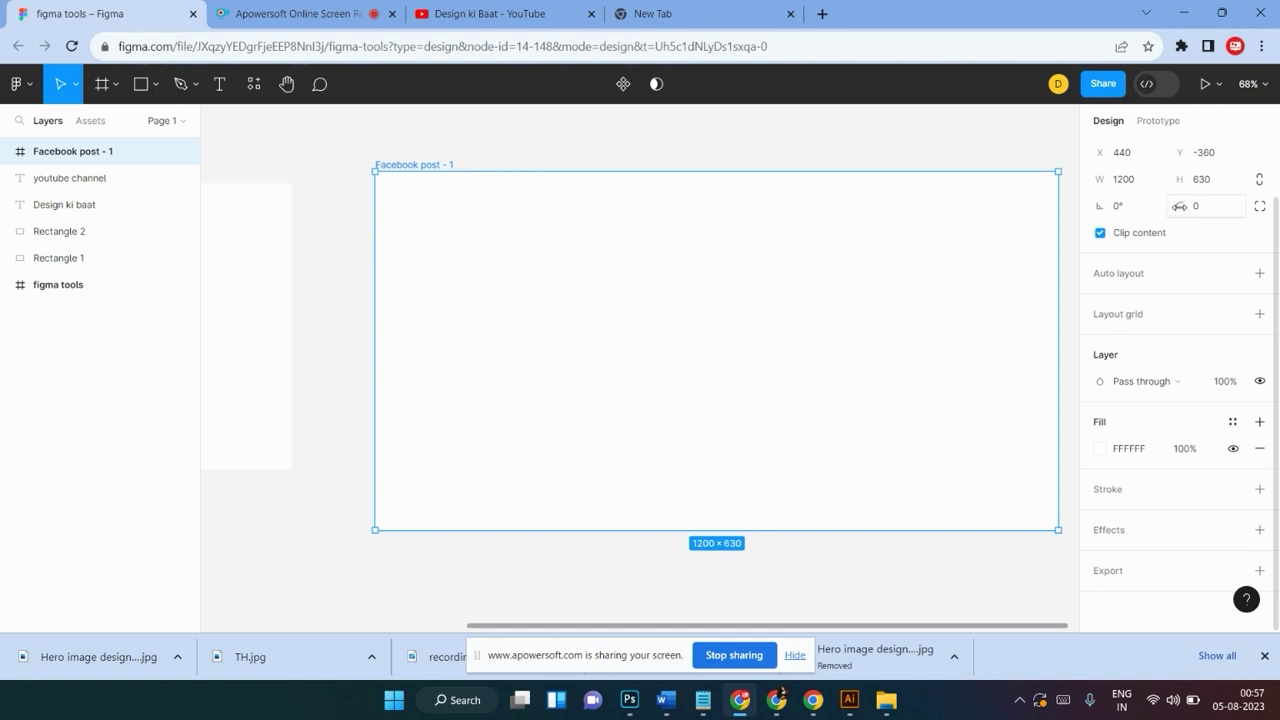
Try a rounded corner radius on the frame, then undo it to keep square corners
left_click_drag(1180, 205, 1188, 205)
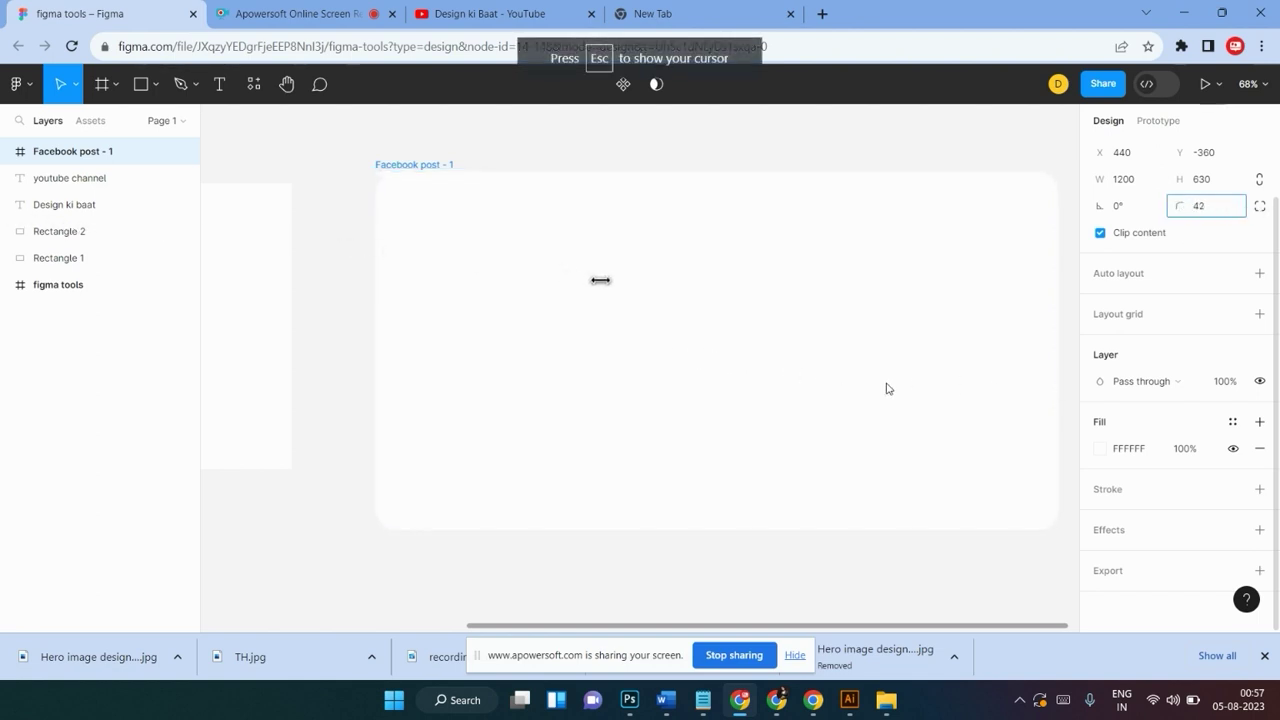
left_click_drag(789, 370, 498, 431)
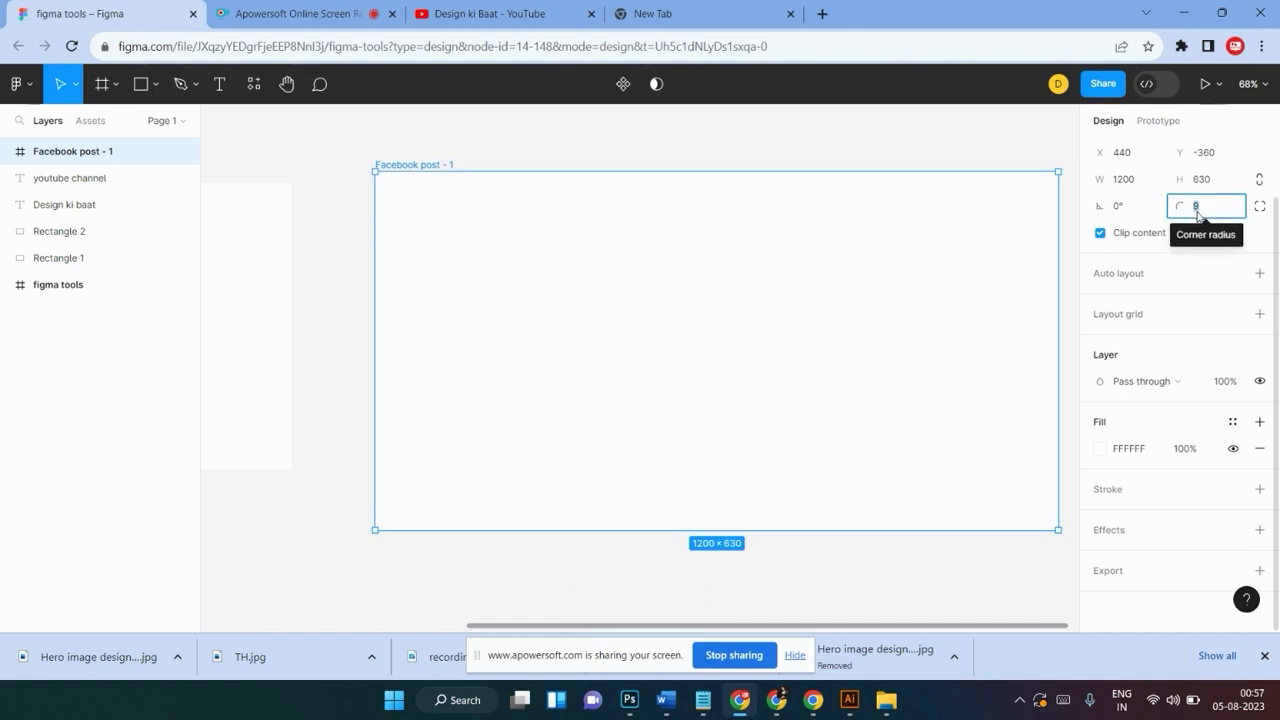
key("ctrl+z")
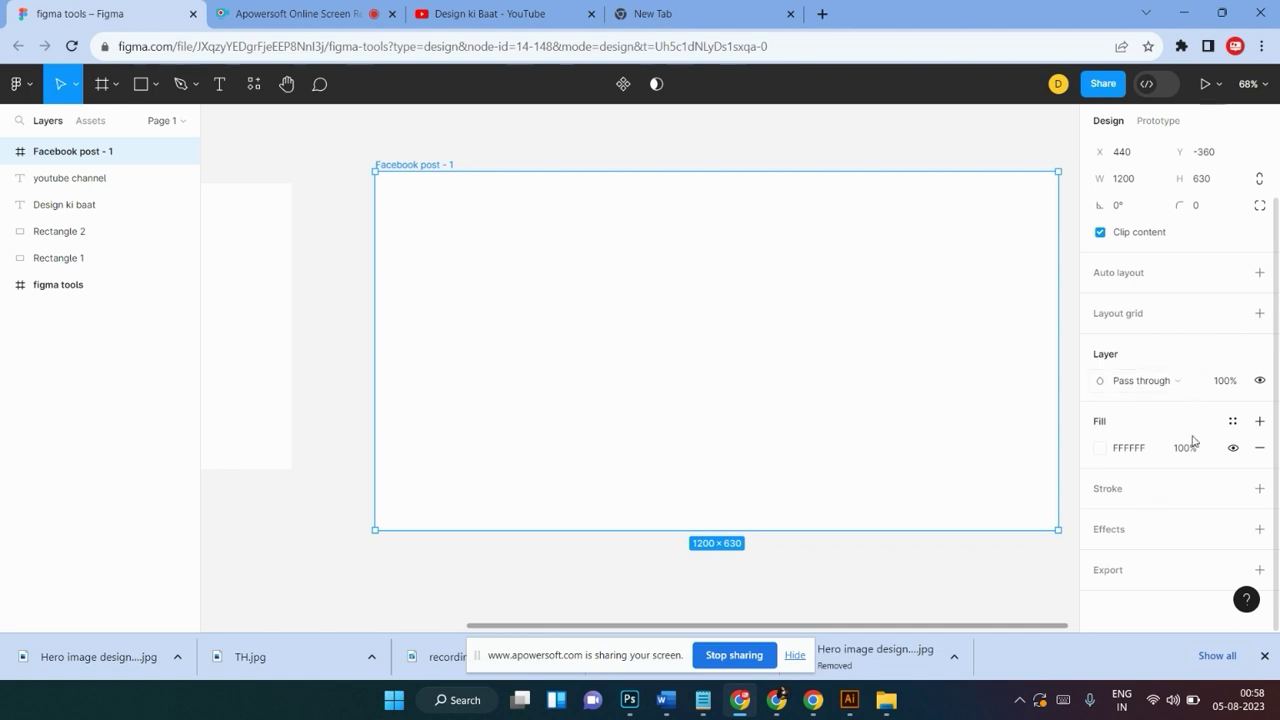
Try red, then purple 4E01F2 as the frame's fill, then remove the fill
left_click(1099, 448)
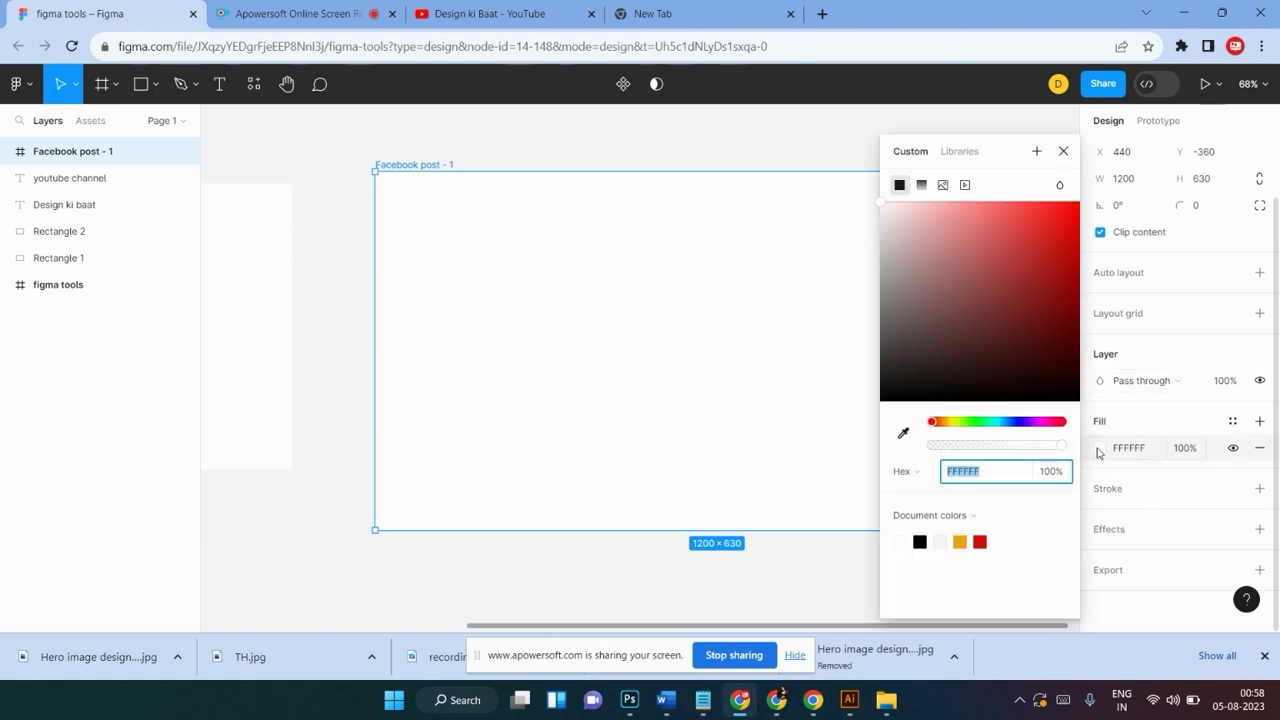
left_click(1020, 240)
mouse_move(1022, 248)
left_mouse_down()
mouse_move(1051, 209)
mouse_move(1079, 240)
left_mouse_up()
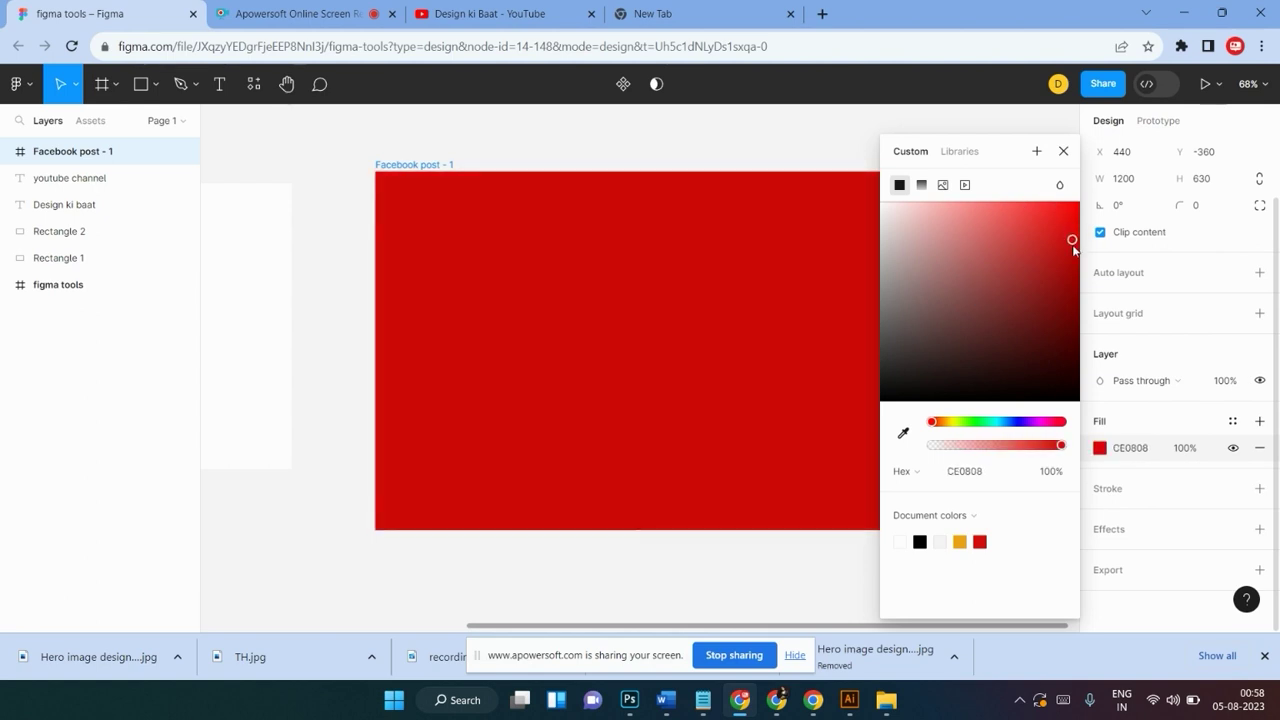
left_click_drag(1079, 240, 1079, 212)
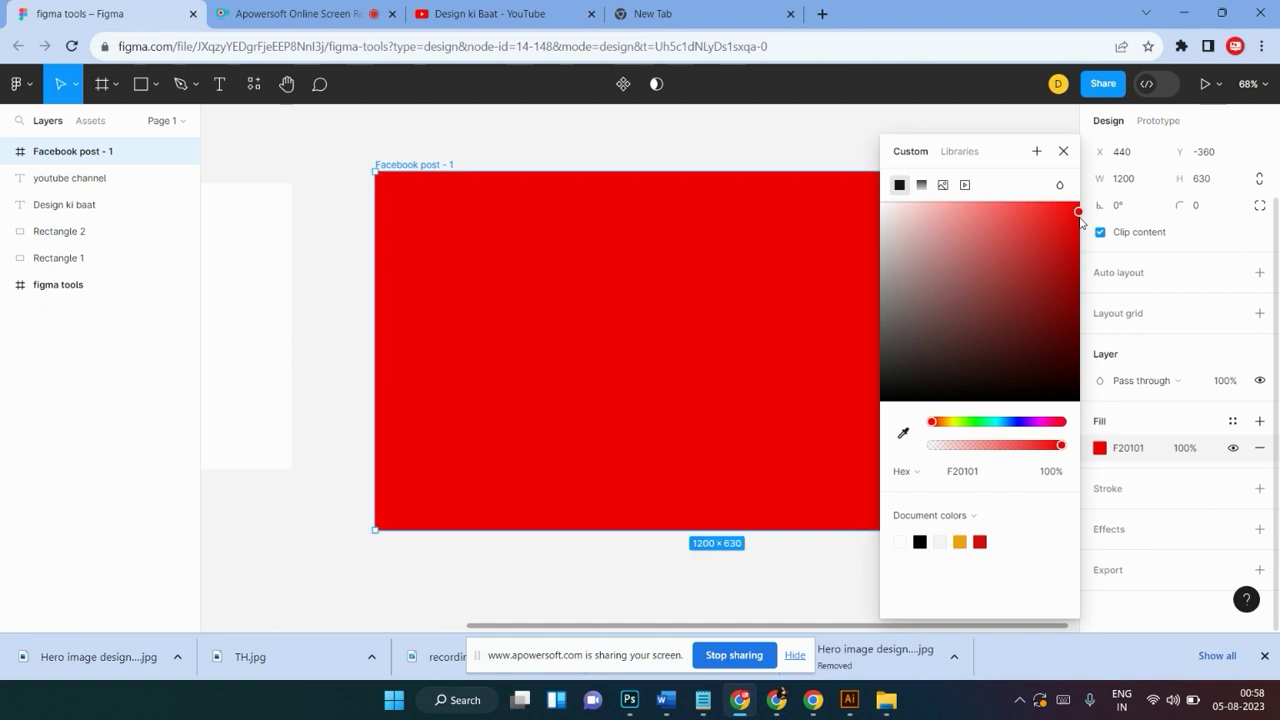
left_click(1026, 422)
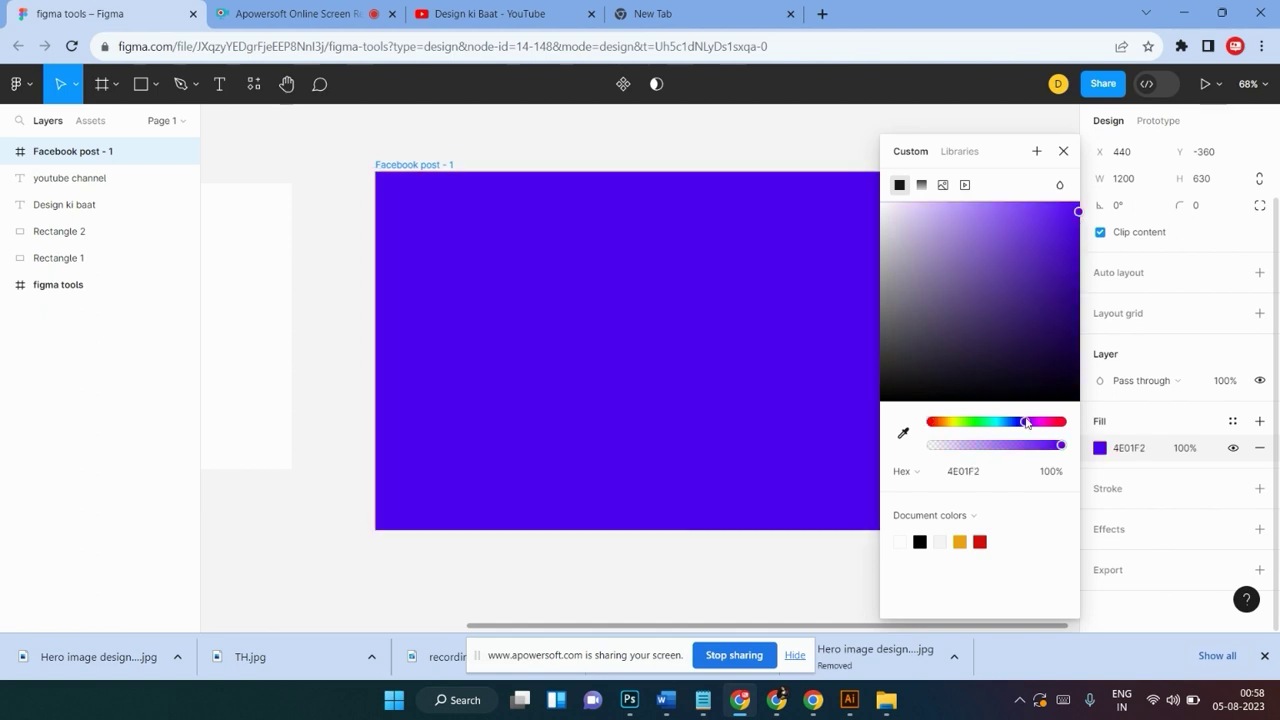
left_click(1064, 152)
scroll(585, 316, "up", 1)
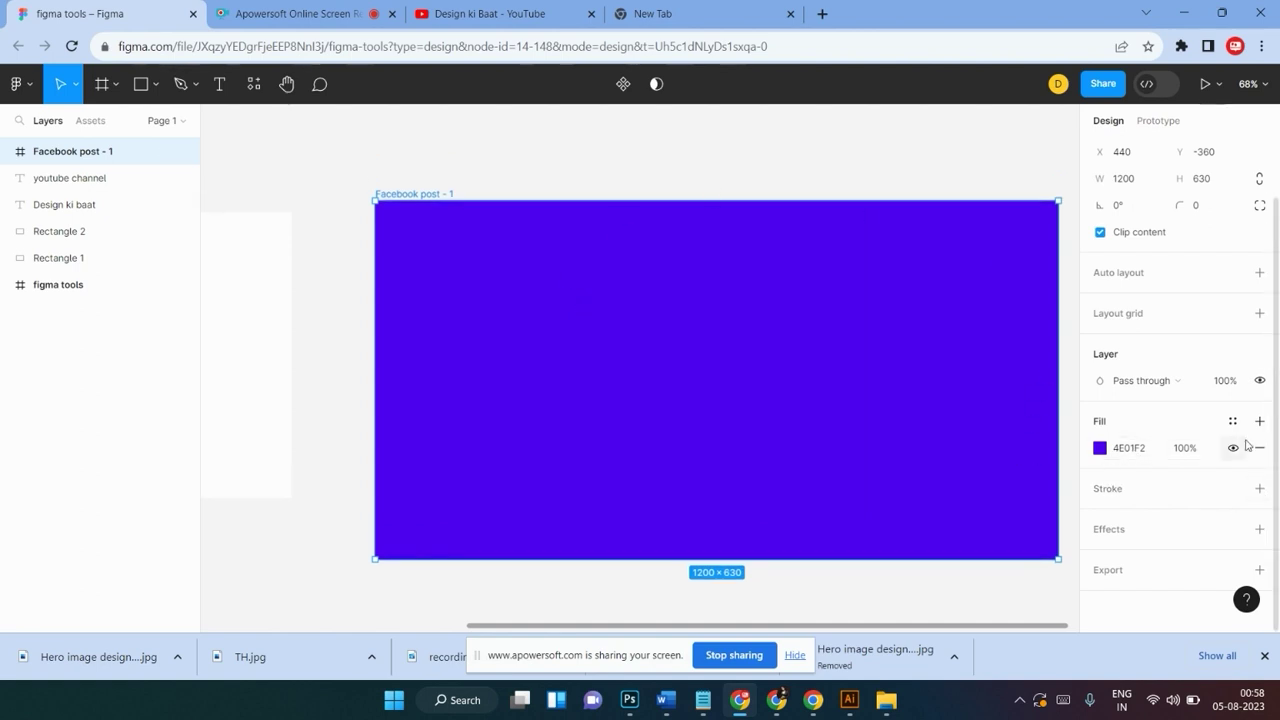
left_click(1259, 448)
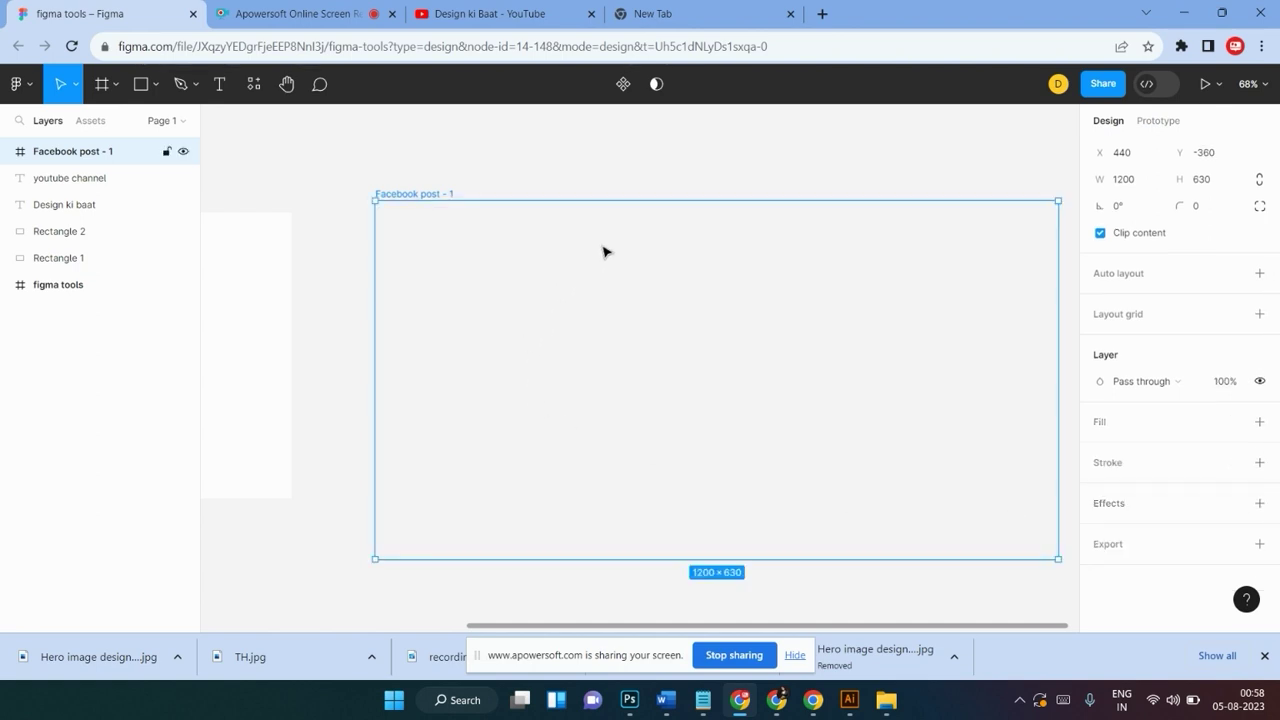
Give the frame a white FFFFFF fill and a thick black 000000 stroke
left_click(1099, 421)
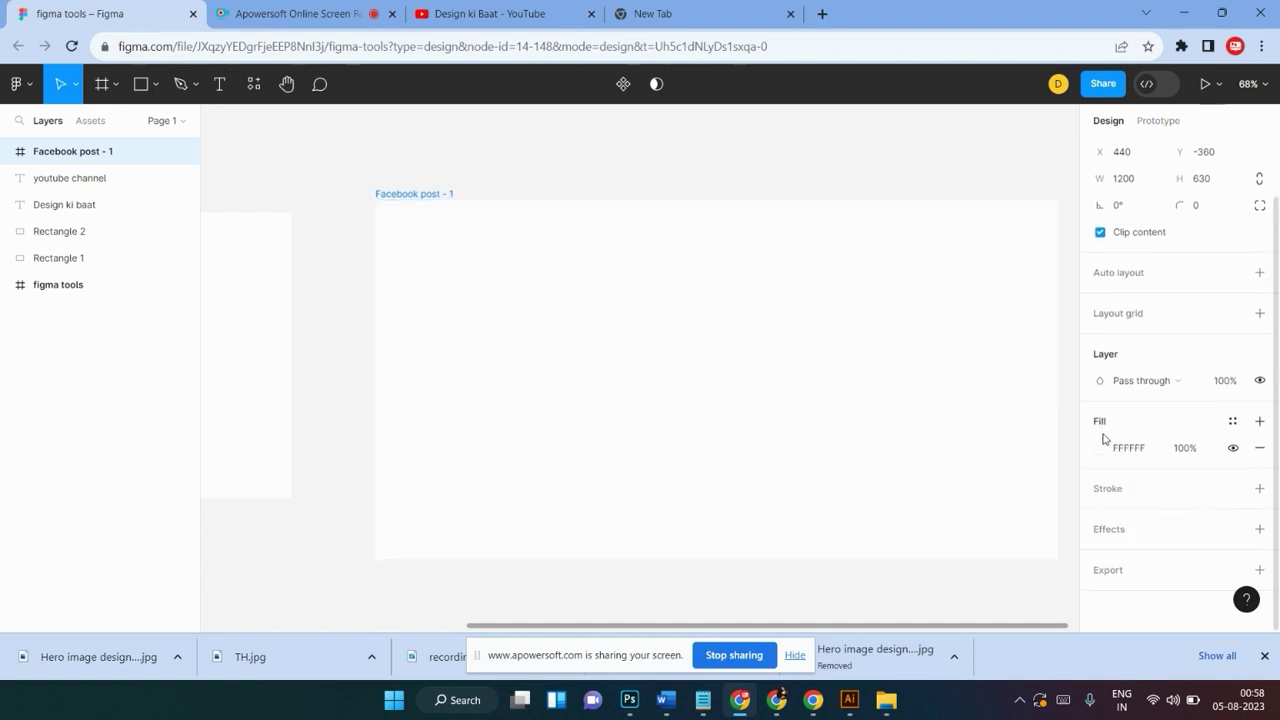
left_click(1259, 488)
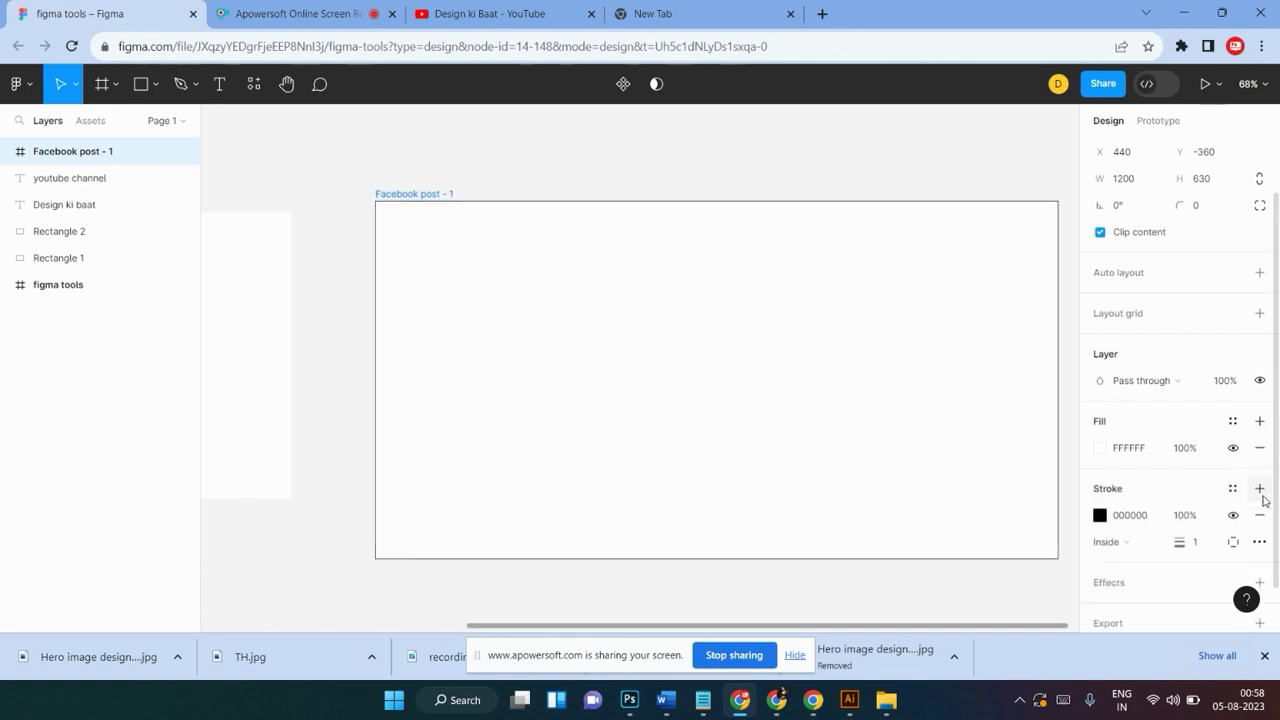
left_click(1197, 545)
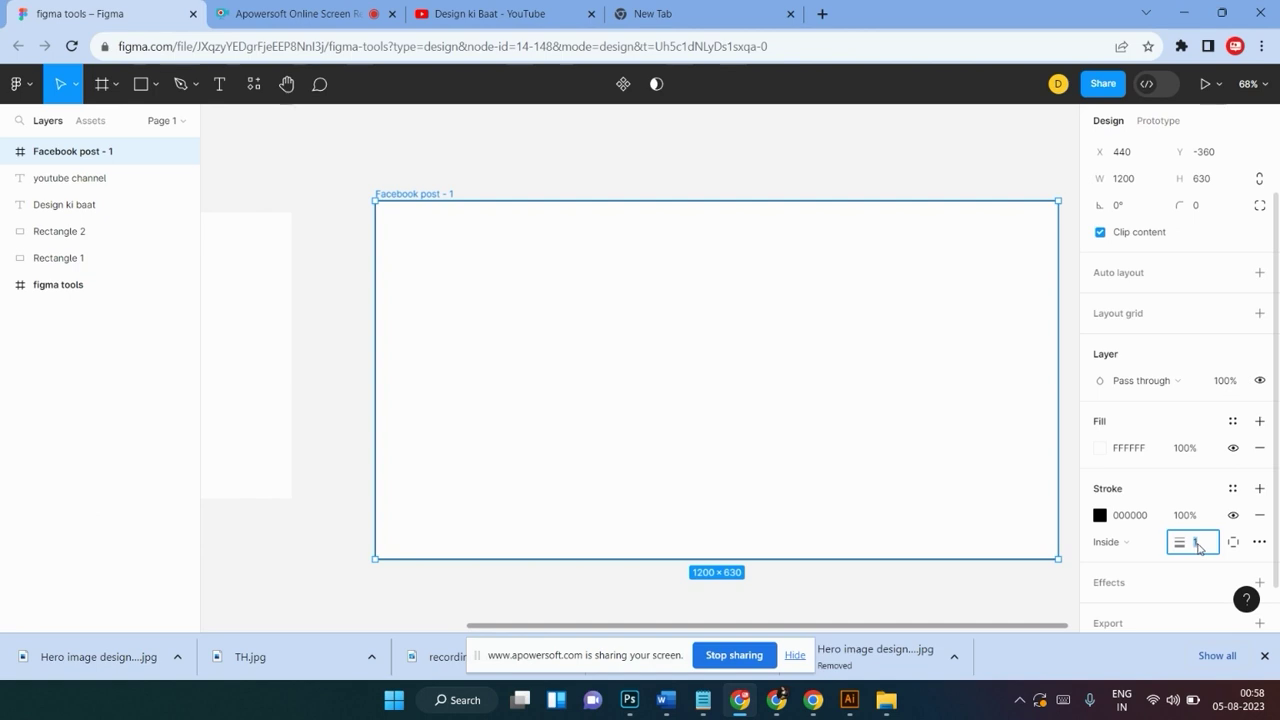
type("6")
key("Return")
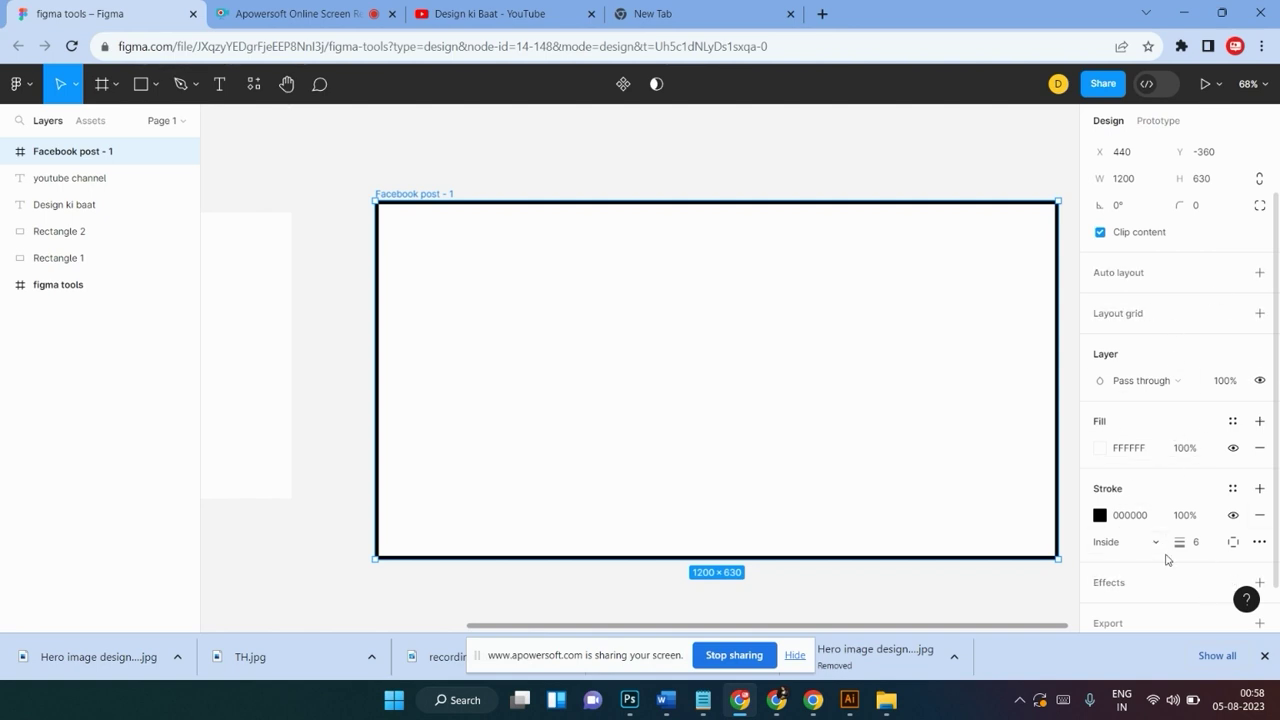
Reduce the frame's stroke weight from 6 to 1
scroll(1145, 275, "down", 1)
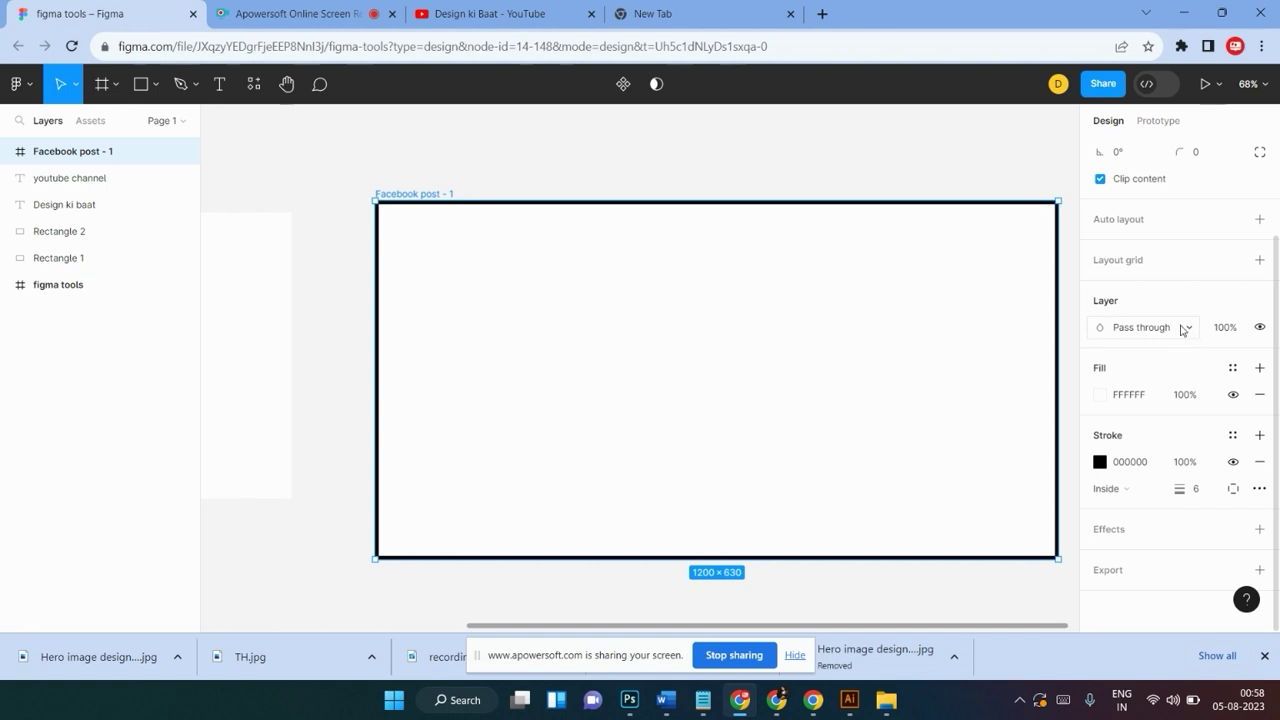
scroll(1175, 326, "up", 2)
scroll(1169, 324, "down", 2)
left_click(1197, 494)
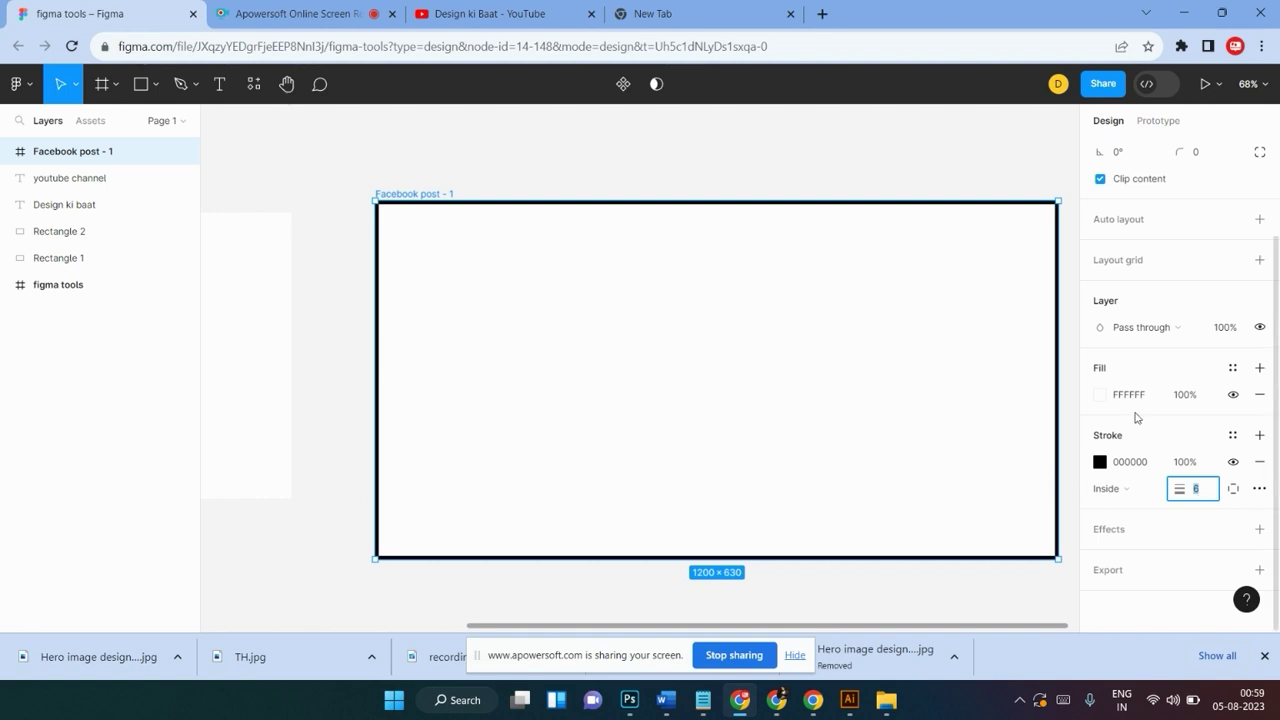
left_click(1199, 488)
type("1")
key("Return")
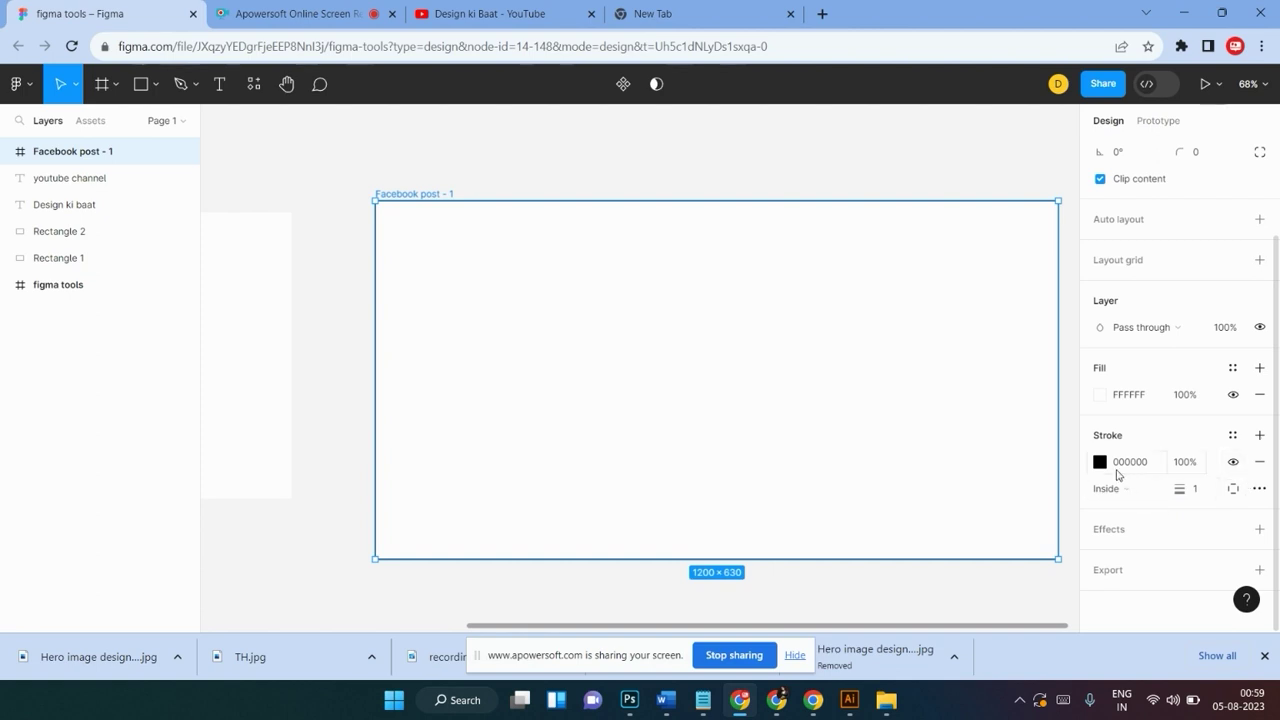
left_click(1100, 462)
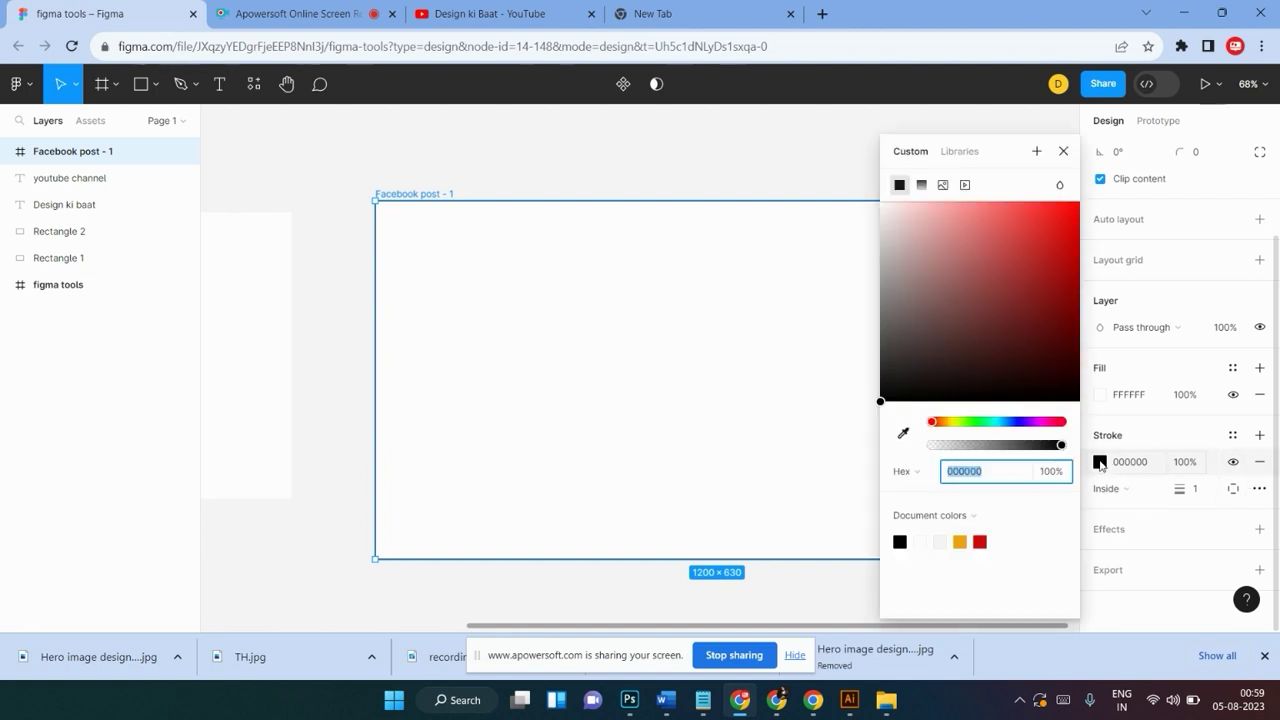
Make the frame's border red D01818 with a stroke weight of 9
left_click(1056, 238)
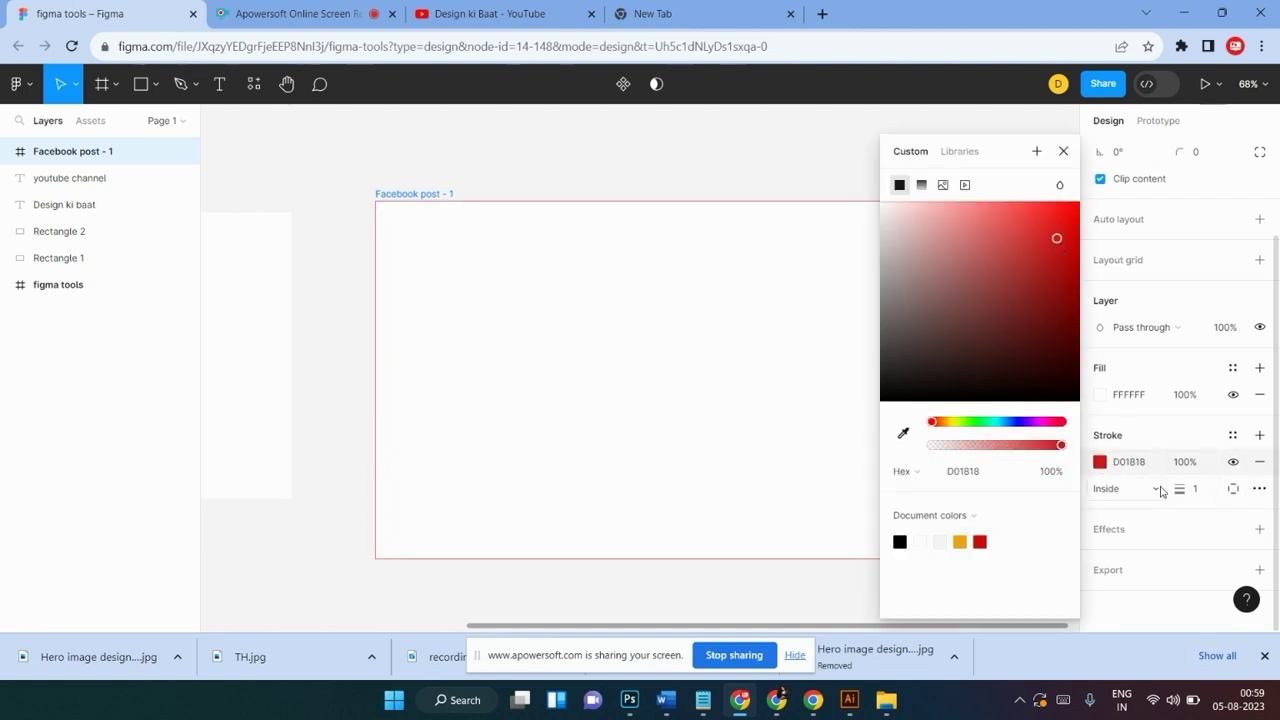
left_click(1196, 495)
type("9")
key("Return")
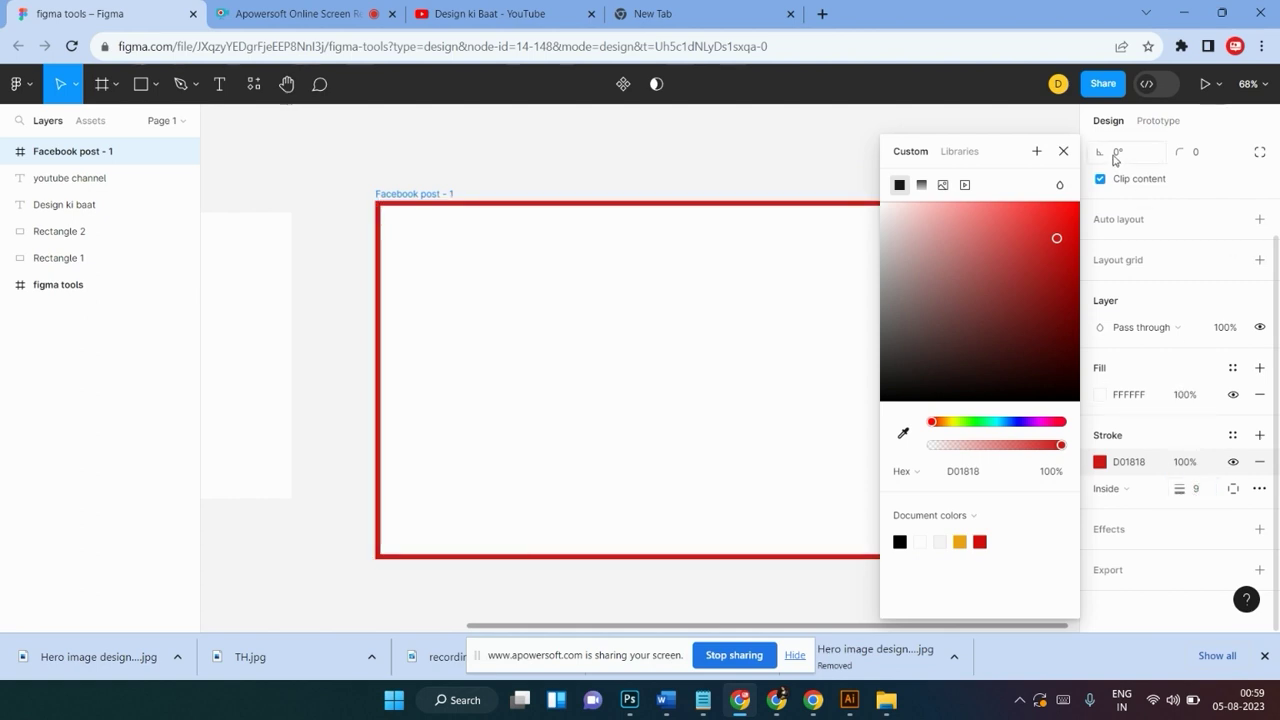
left_click(1064, 151)
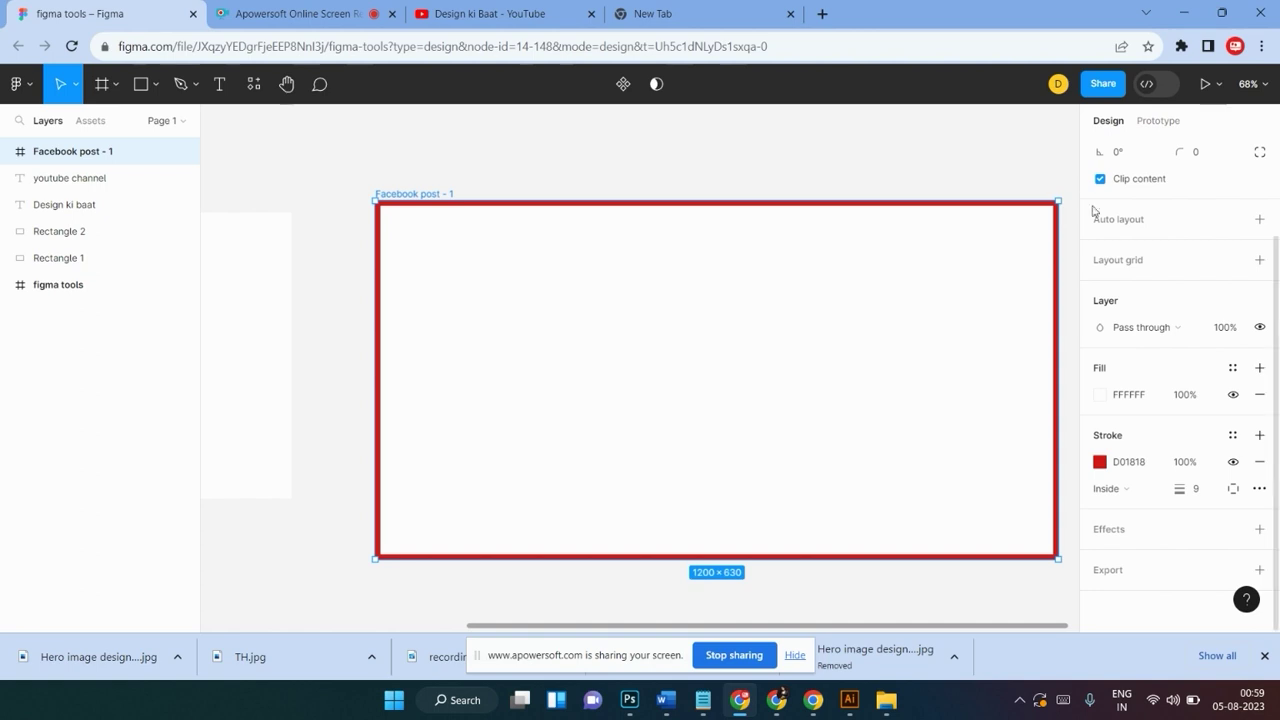
Try the Center and Outside stroke positions, settling on Center
left_click(1130, 495)
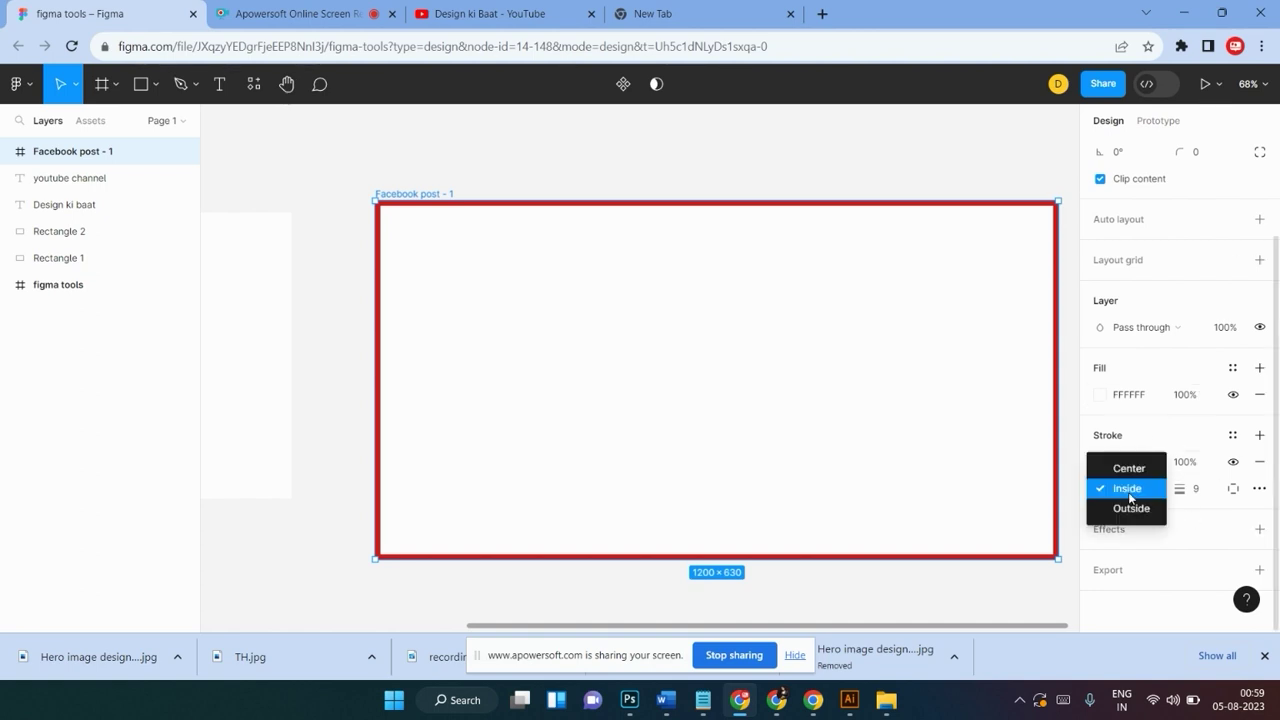
left_click(1129, 468)
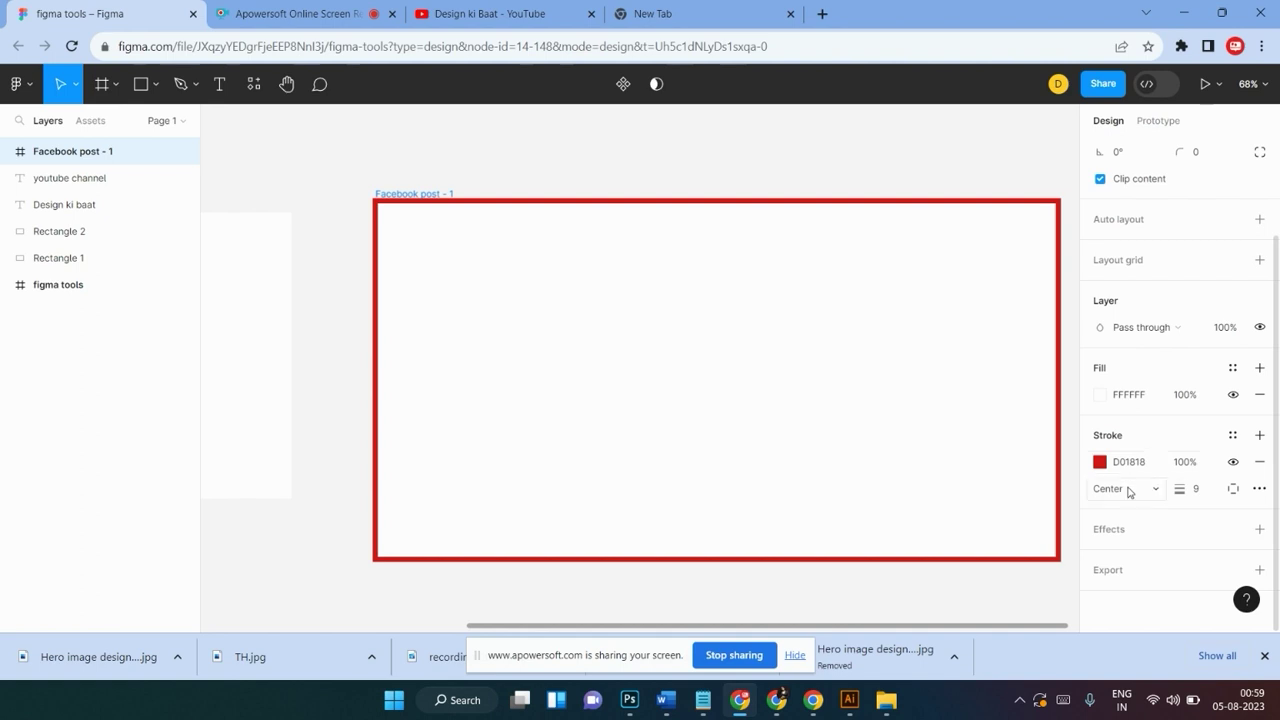
left_click(1129, 487)
left_click(1130, 529)
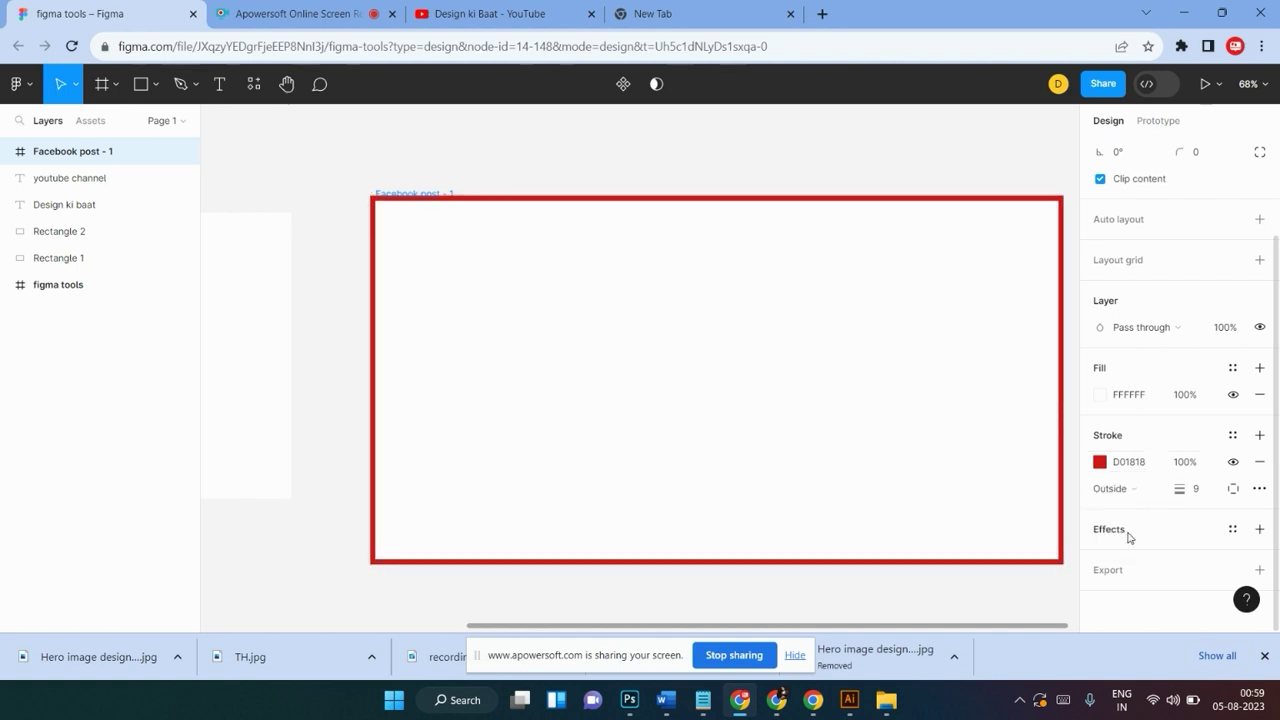
left_click(1130, 495)
left_click(1126, 452)
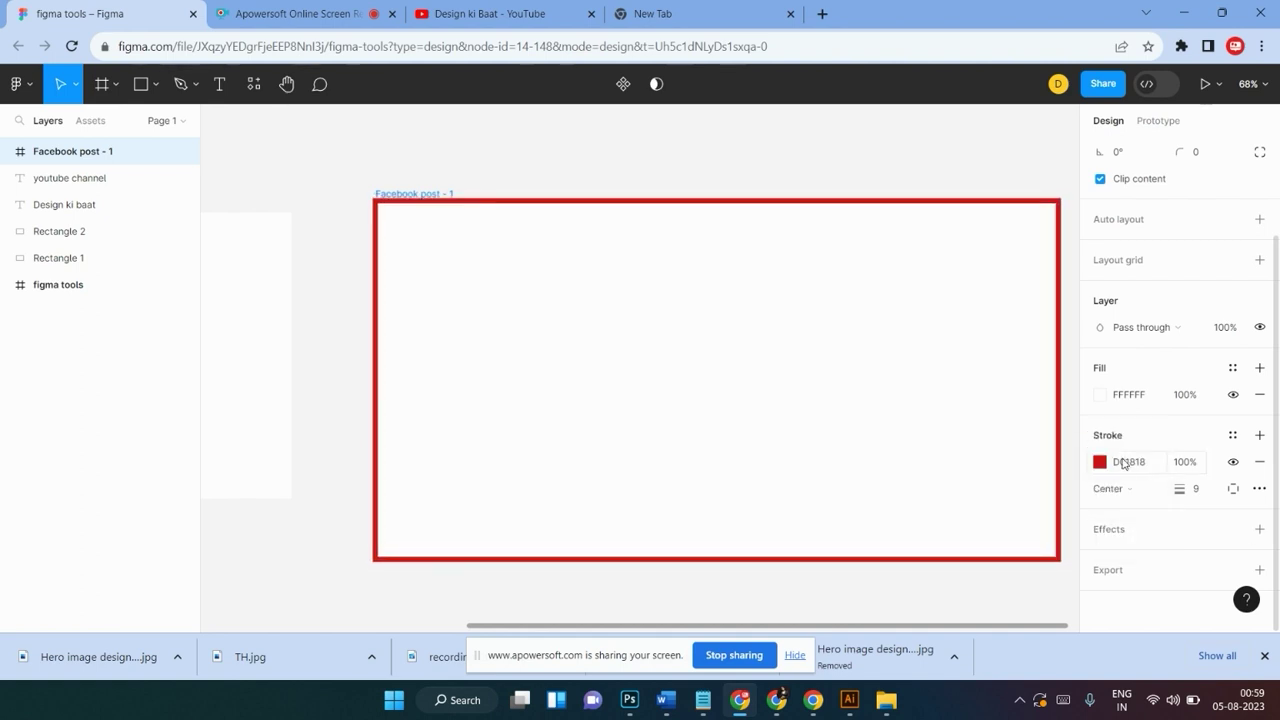
left_click(1125, 492)
left_click(1128, 492)
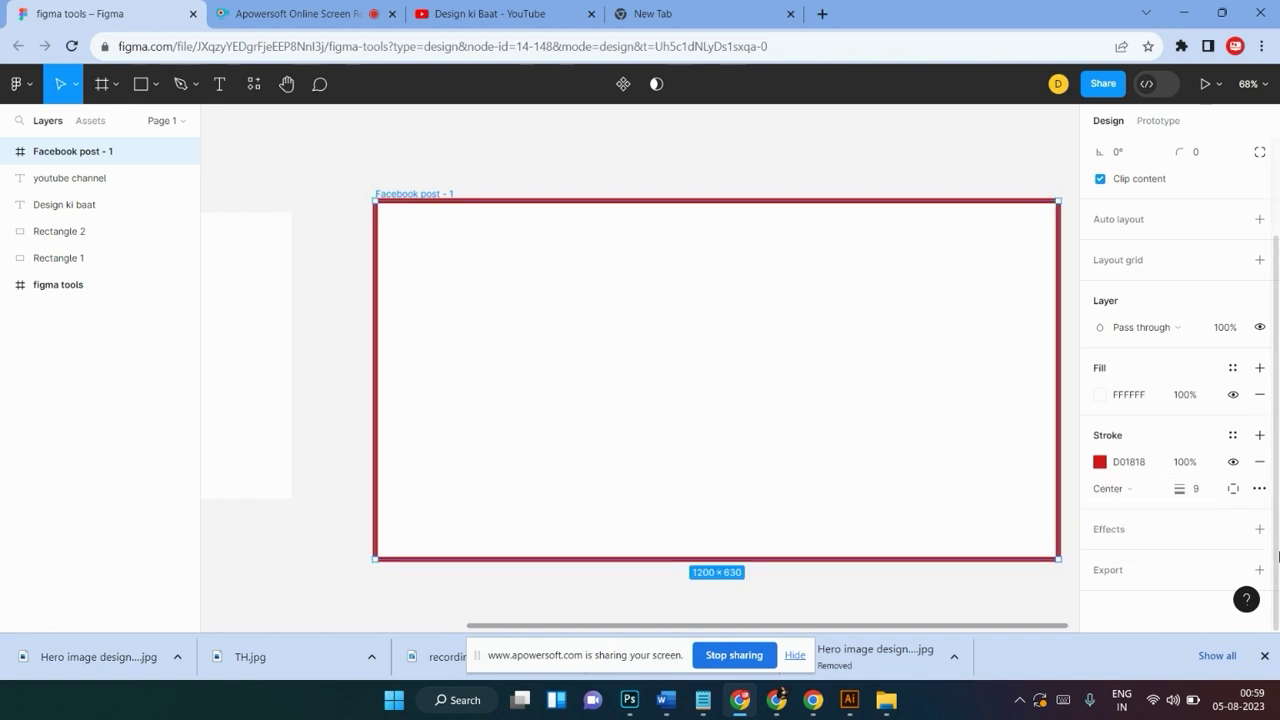
left_click(1260, 530)
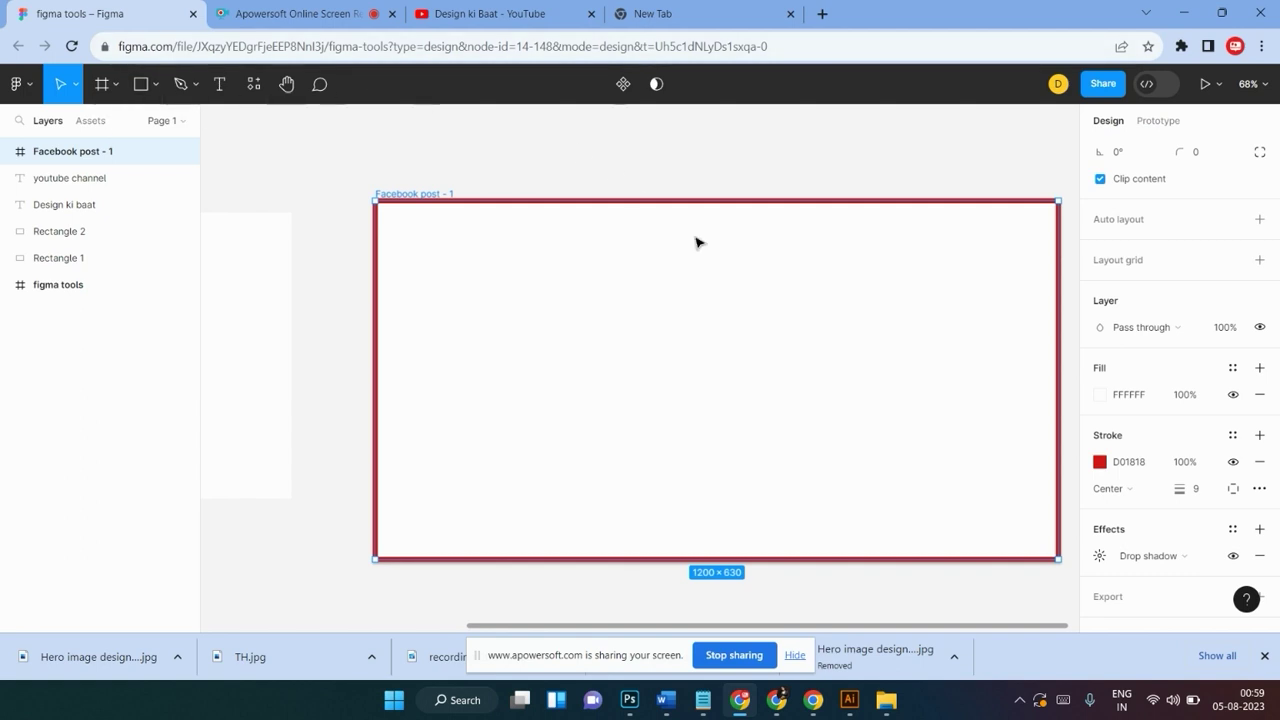
mouse_move(100, 151)
scroll(714, 272, "down", 1)
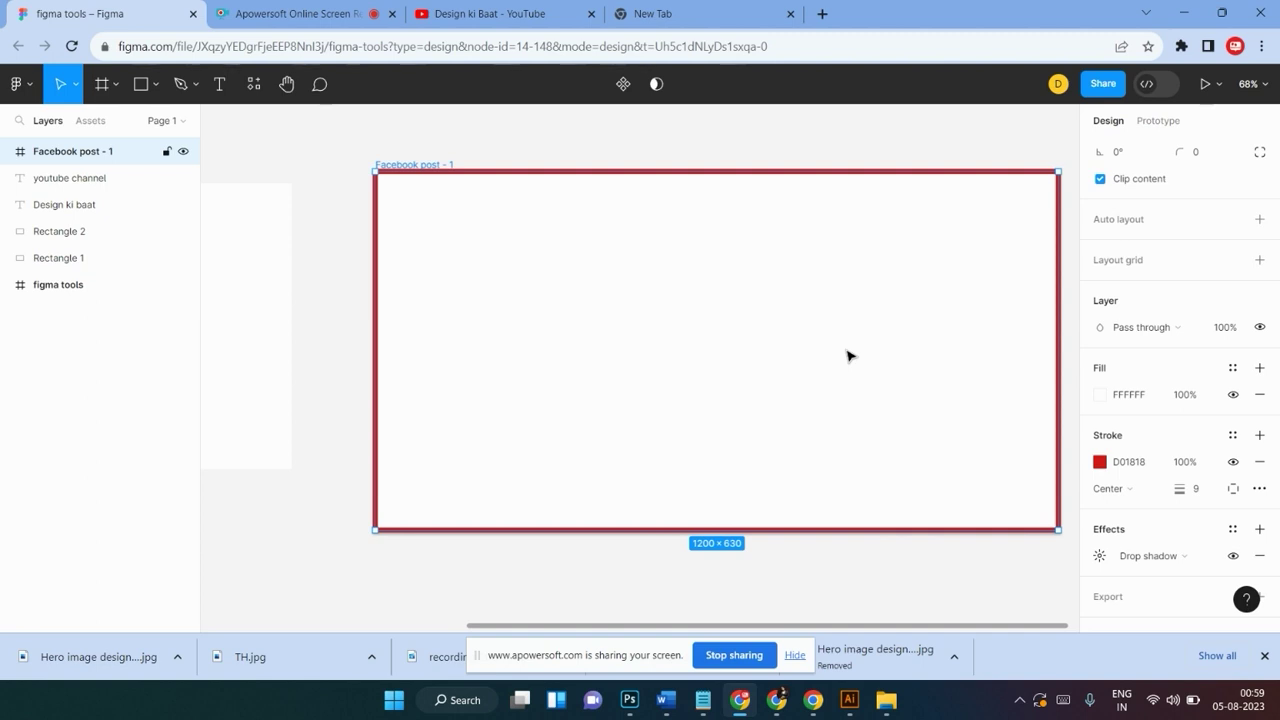
left_click(744, 159)
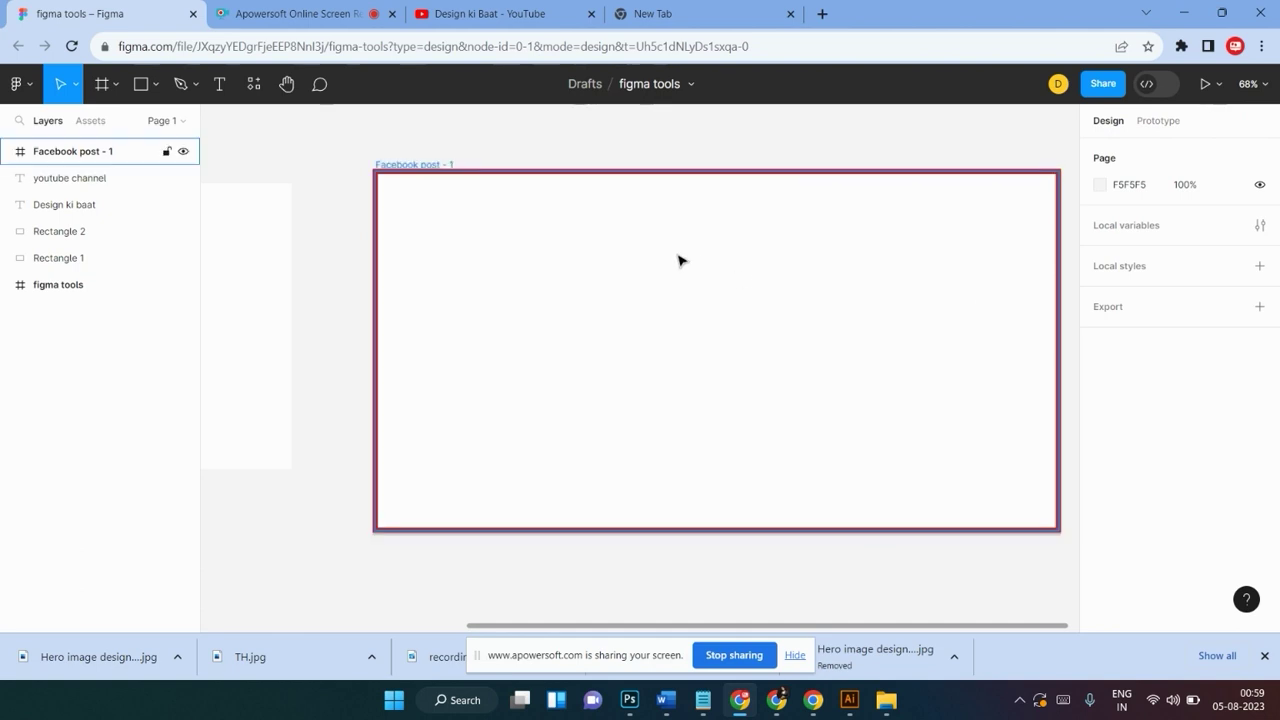
left_click(441, 167)
scroll(1212, 503, "down", 2)
scroll(1212, 503, "down", 1)
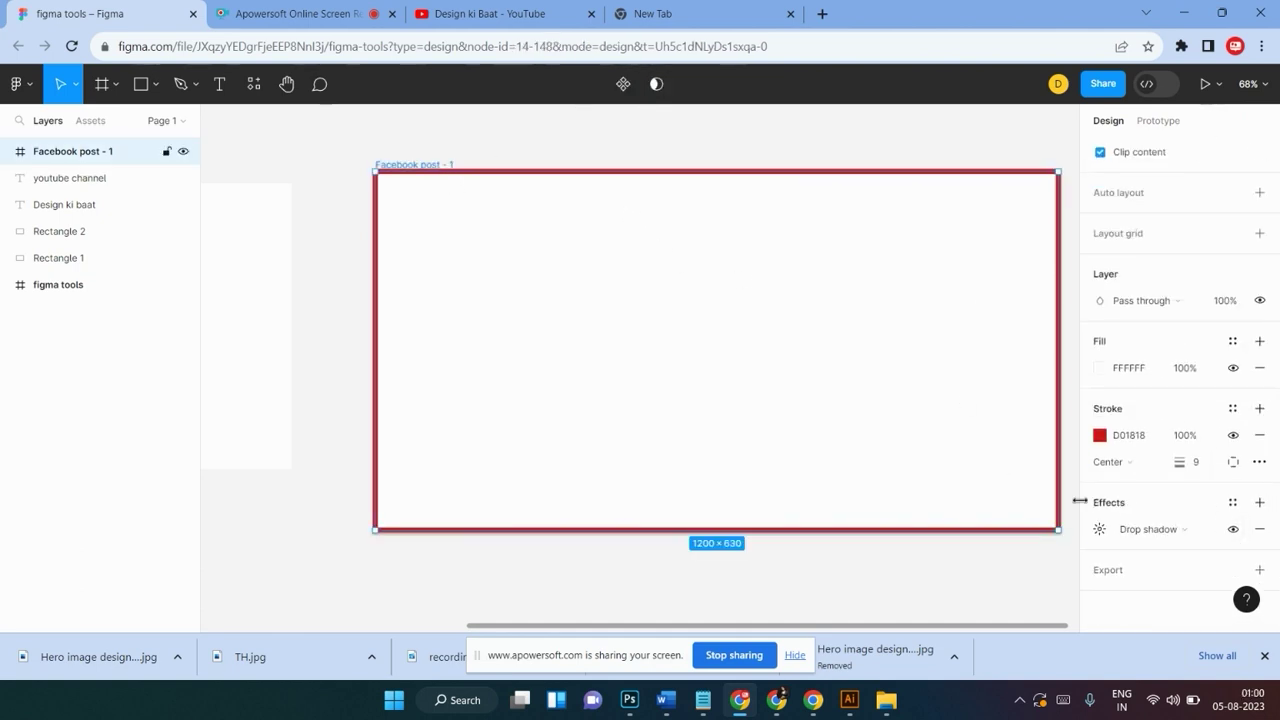
left_click(1259, 530)
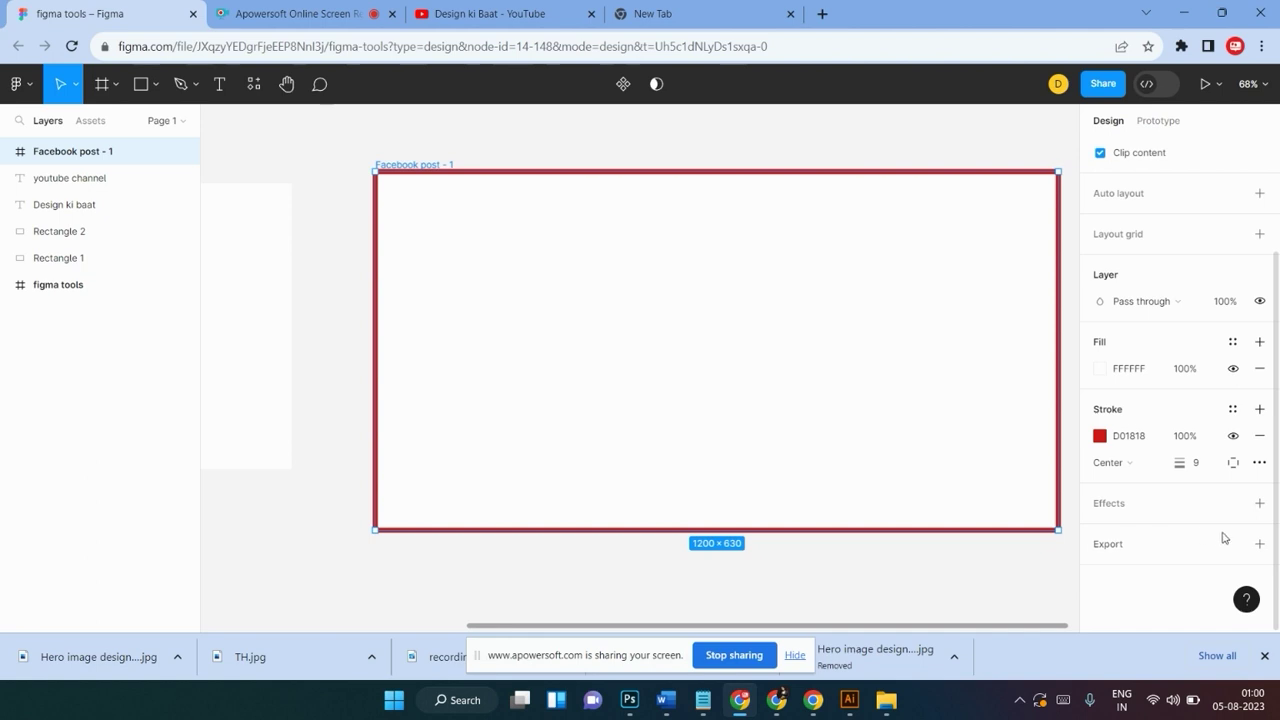
scroll(1122, 337, "up", 2)
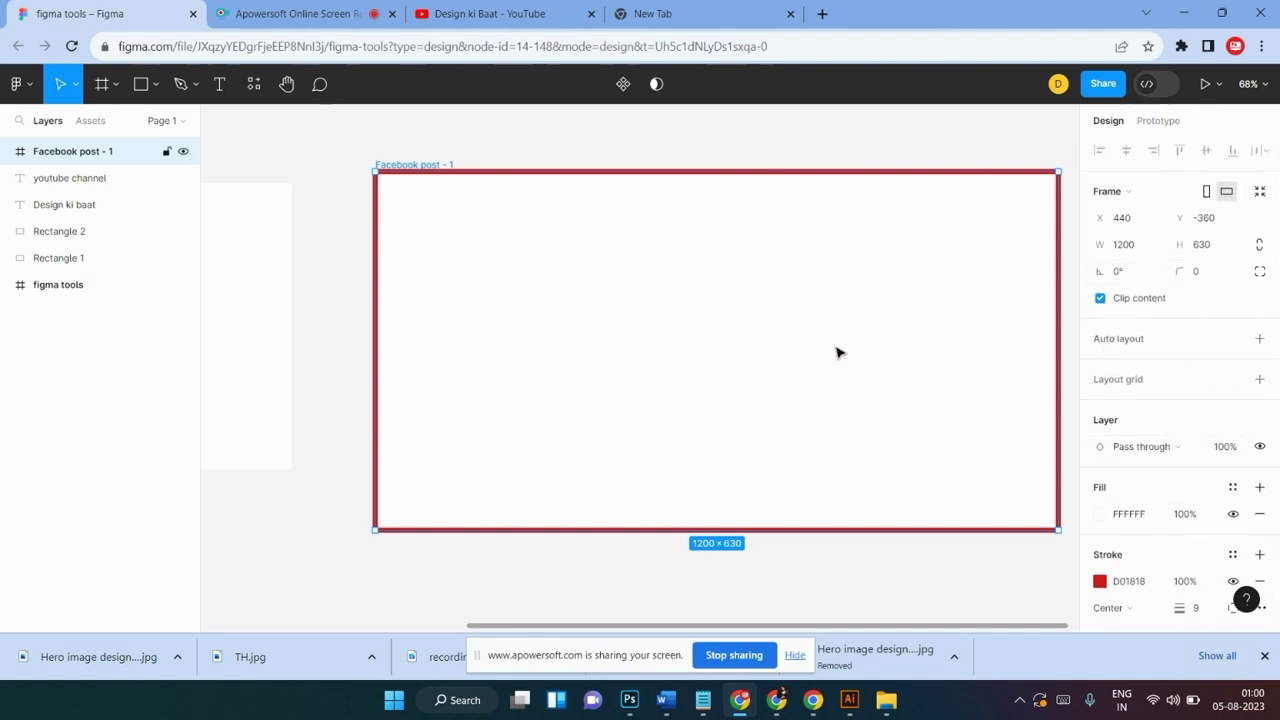
left_click(390, 158)
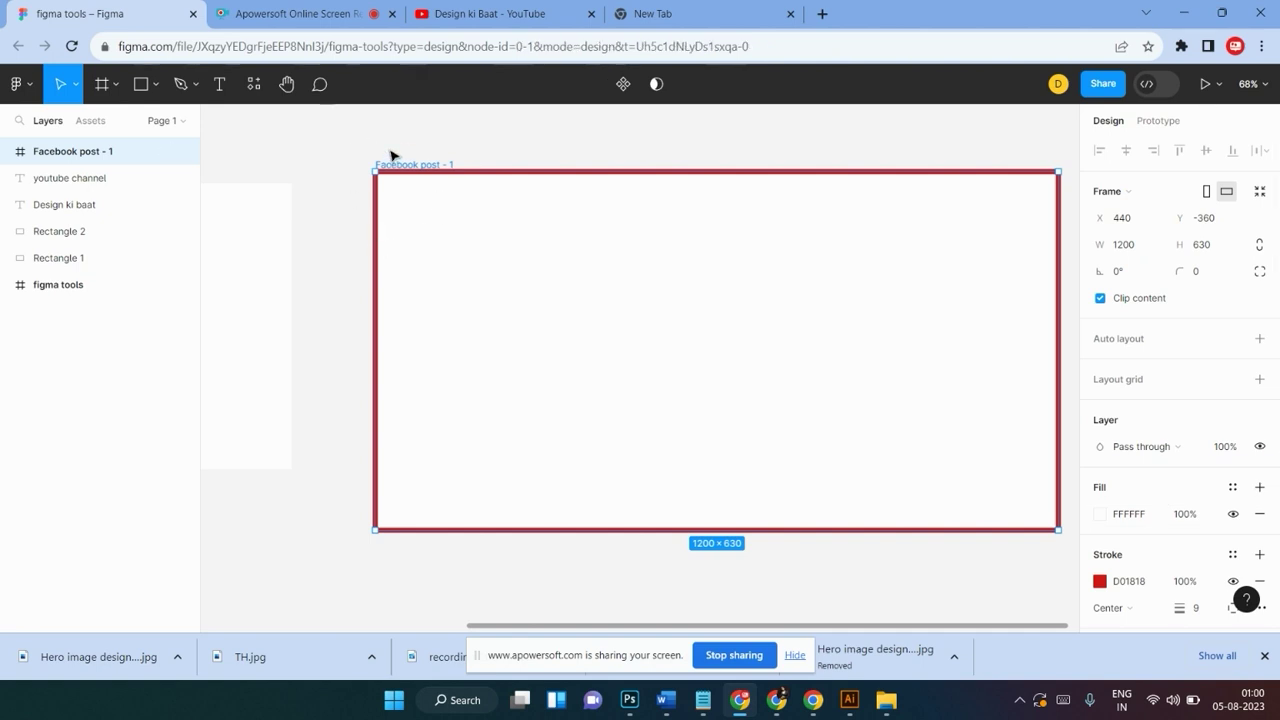
Switch from the Frame tool to Section and zoom out to show both frames
left_click(103, 85)
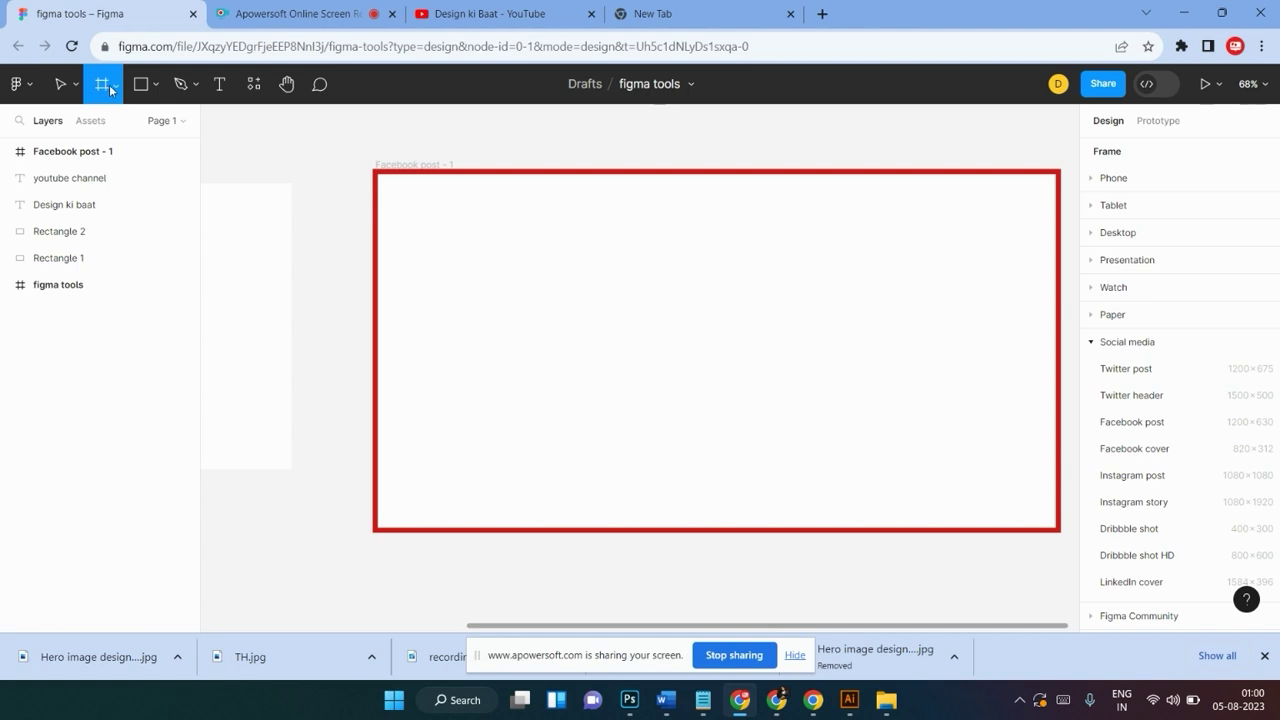
left_click(111, 88)
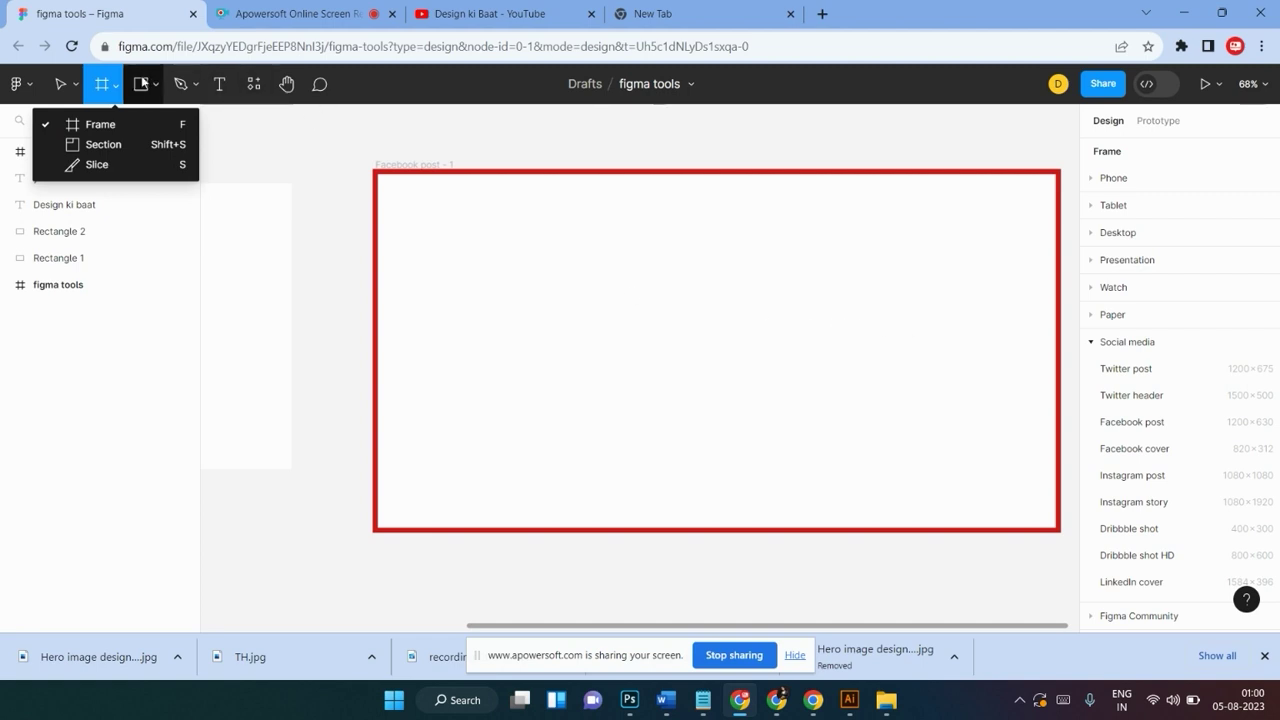
left_click(111, 92)
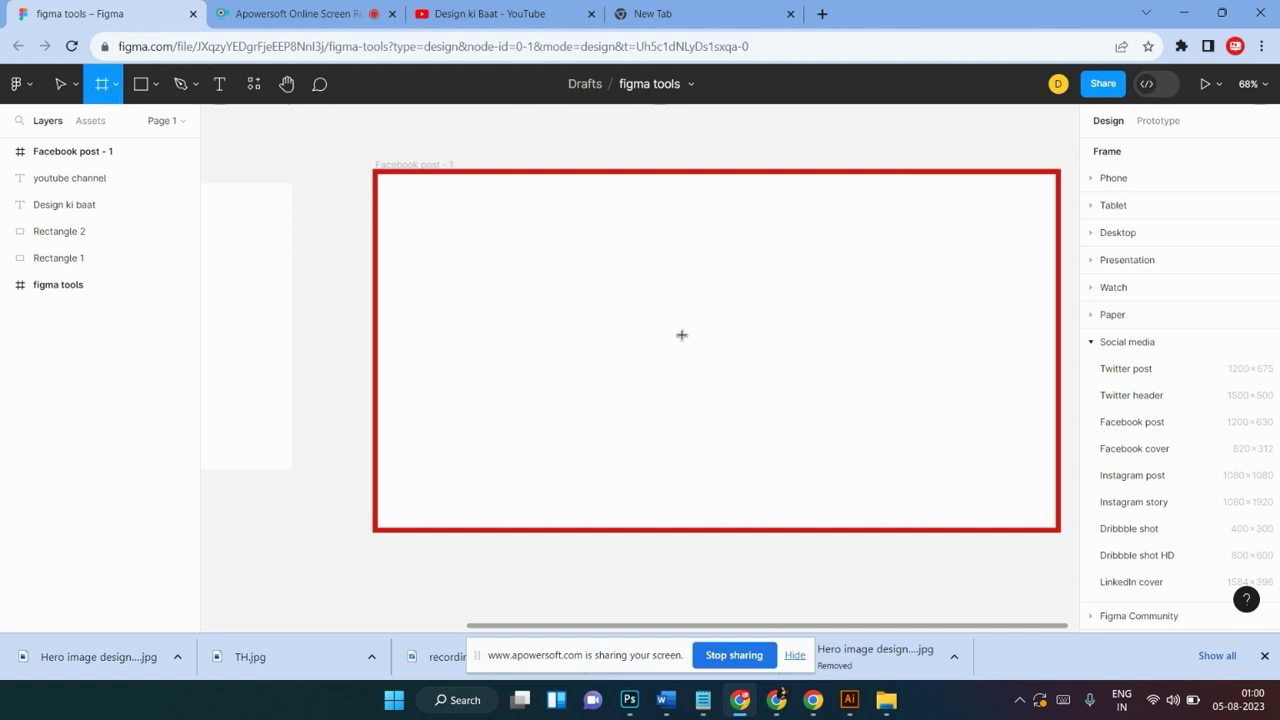
left_click(112, 90)
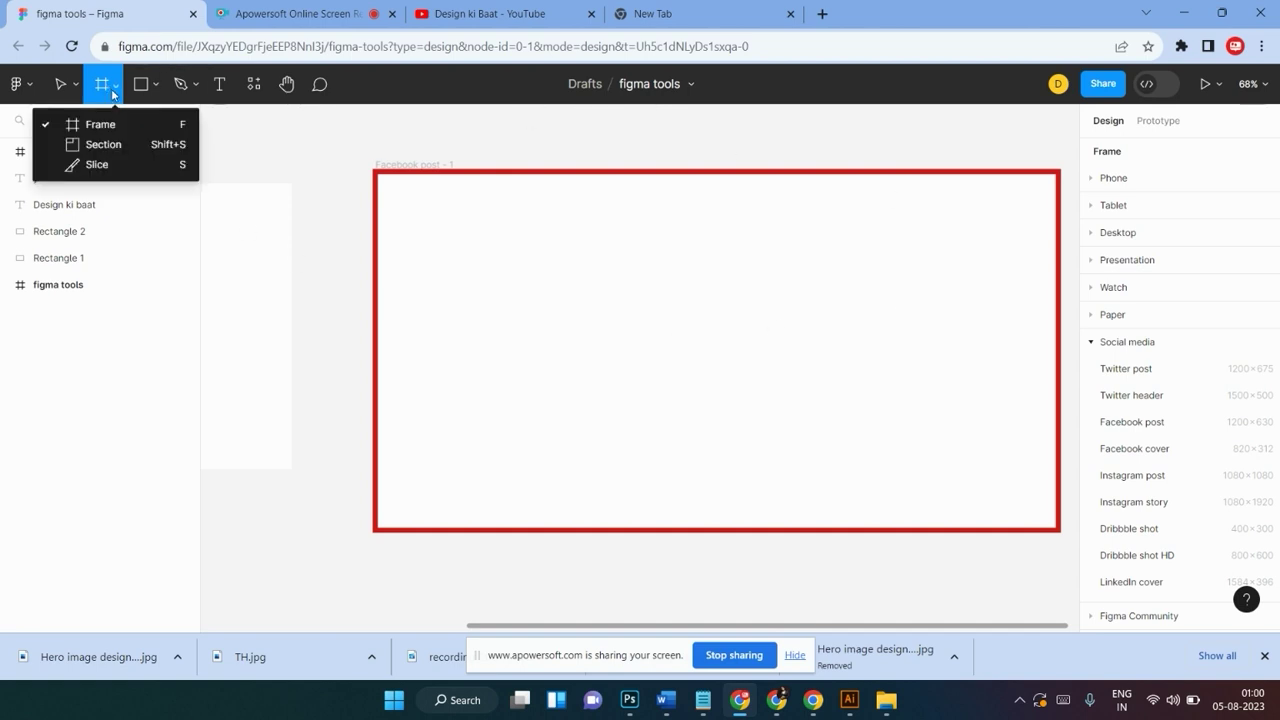
left_click(86, 147)
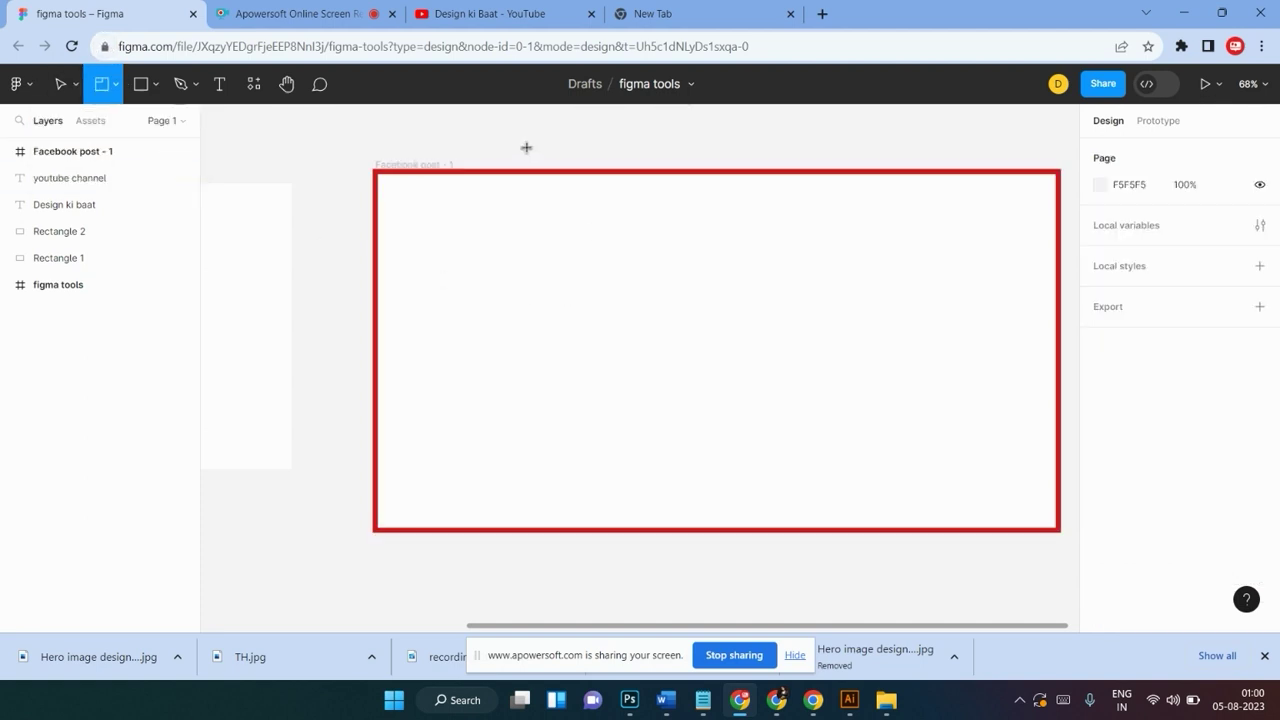
scroll(560, 180, "up", 2)
key("minus")
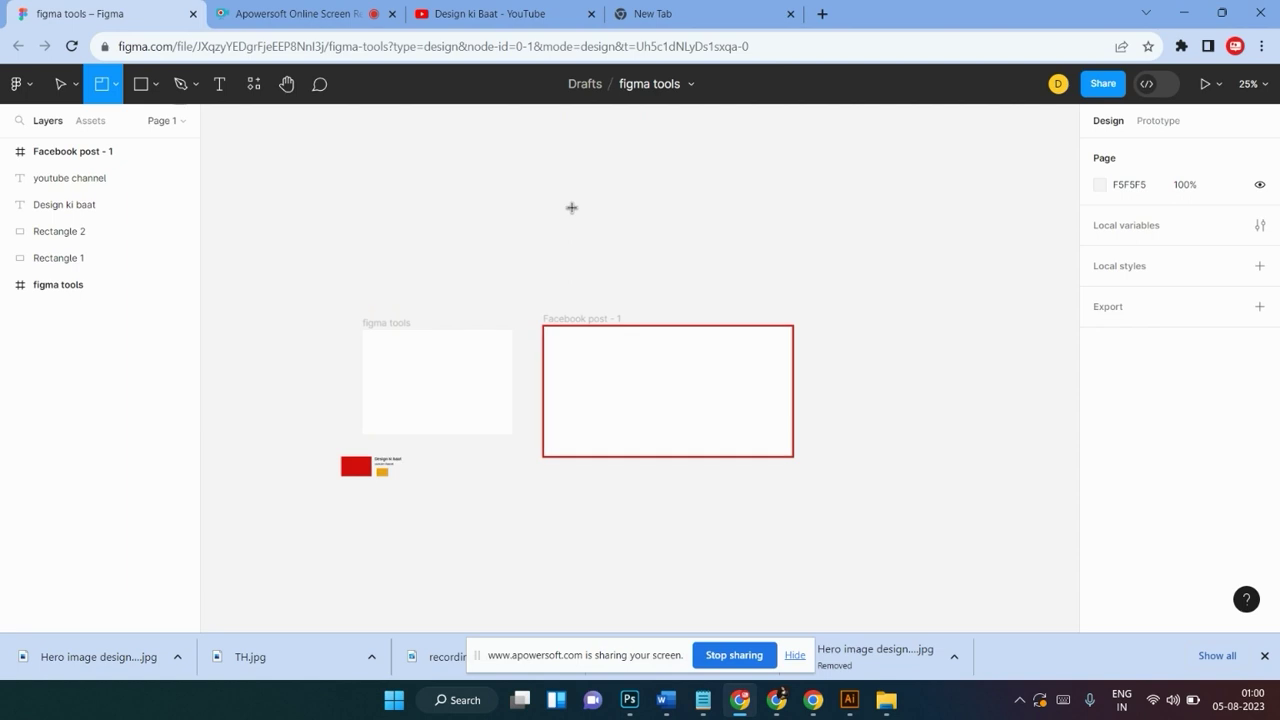
key("minus")
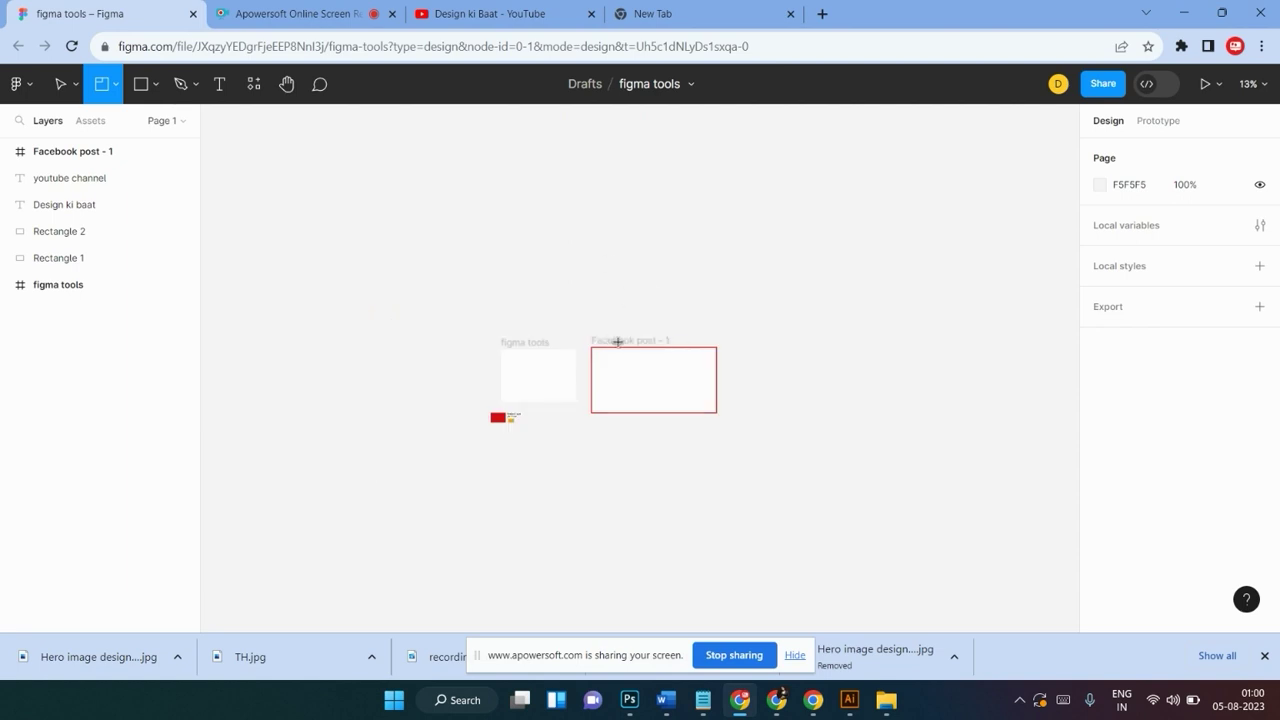
Draw Section 1 (1952×824) and line it up beside Facebook post - 1
mouse_move(598, 220)
left_mouse_down()
mouse_move(706, 303)
mouse_move(802, 306)
left_mouse_up()
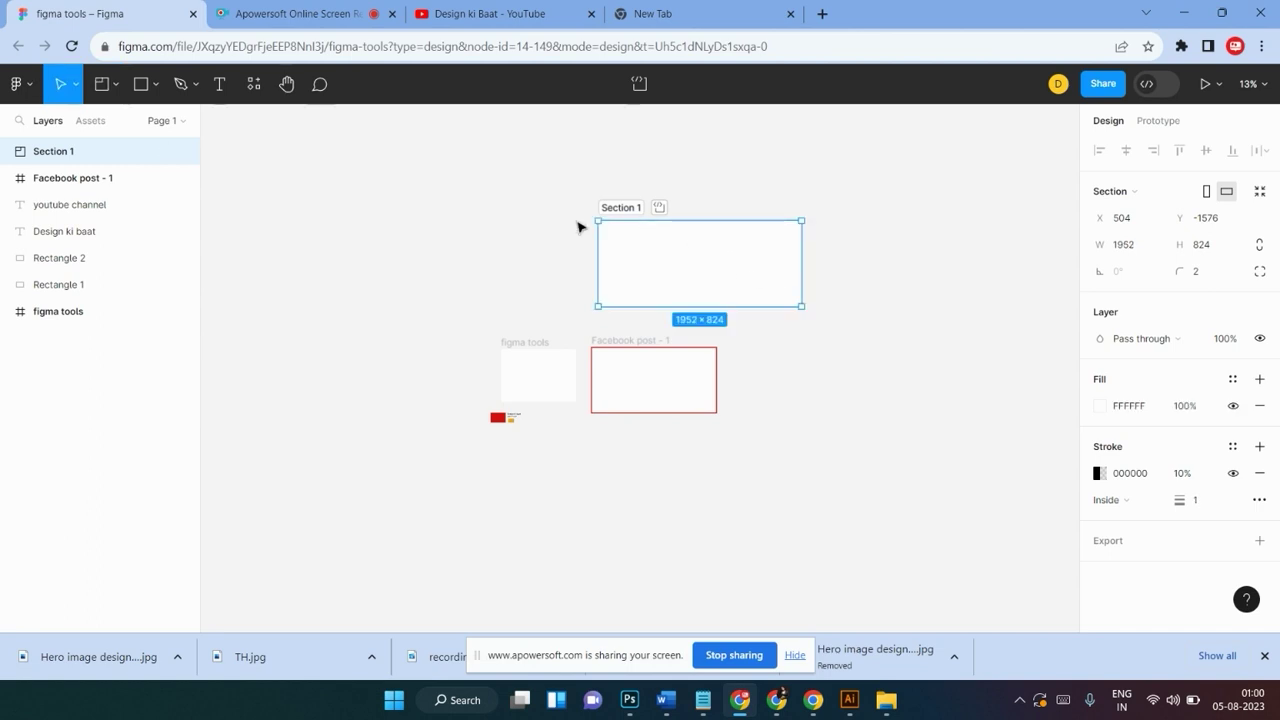
left_click_drag(686, 275, 683, 272)
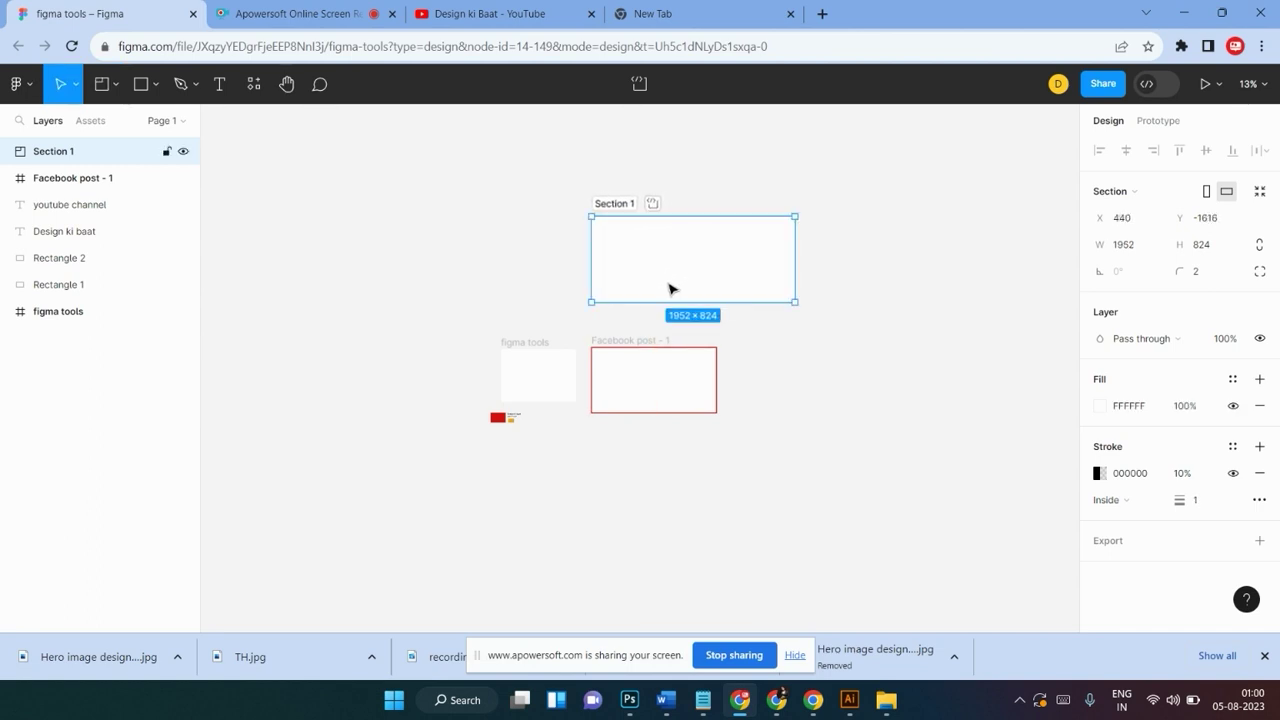
mouse_move(663, 280)
left_mouse_down()
mouse_move(826, 337)
mouse_move(846, 427)
mouse_move(810, 410)
left_mouse_up()
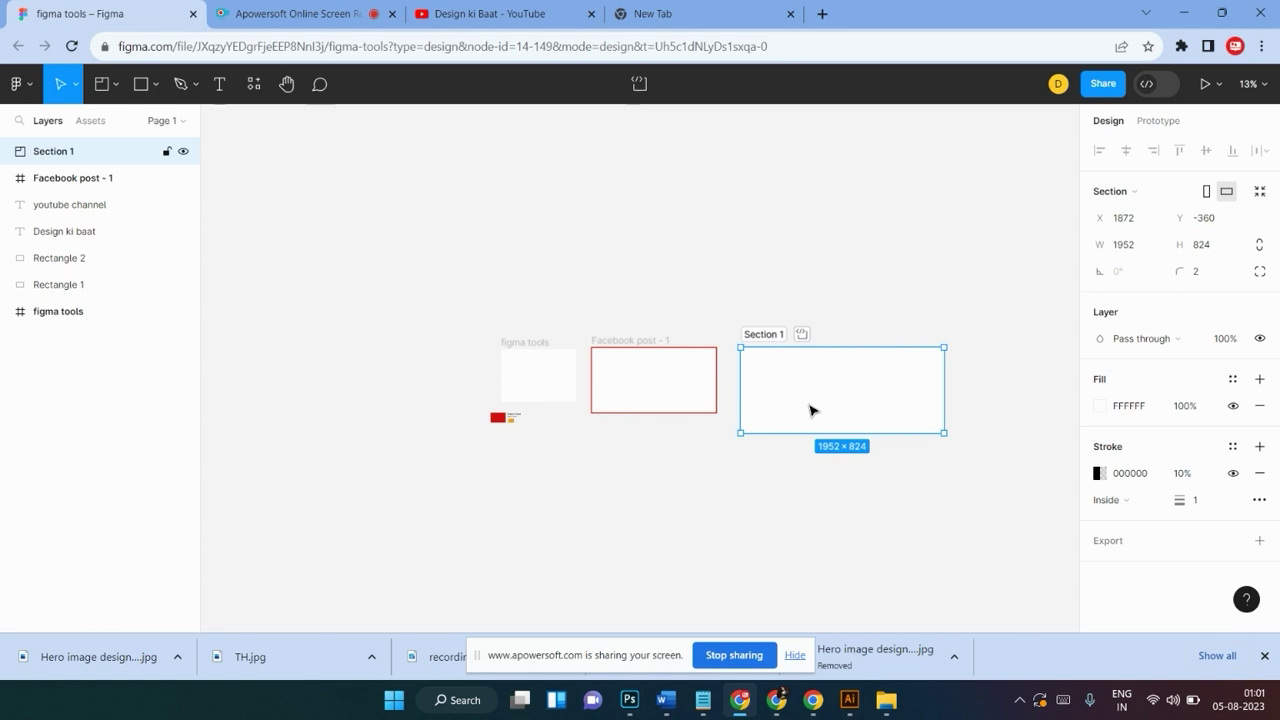
mouse_move(850, 387)
left_mouse_down()
mouse_move(831, 363)
mouse_move(886, 409)
mouse_move(849, 380)
mouse_move(846, 397)
left_mouse_up()
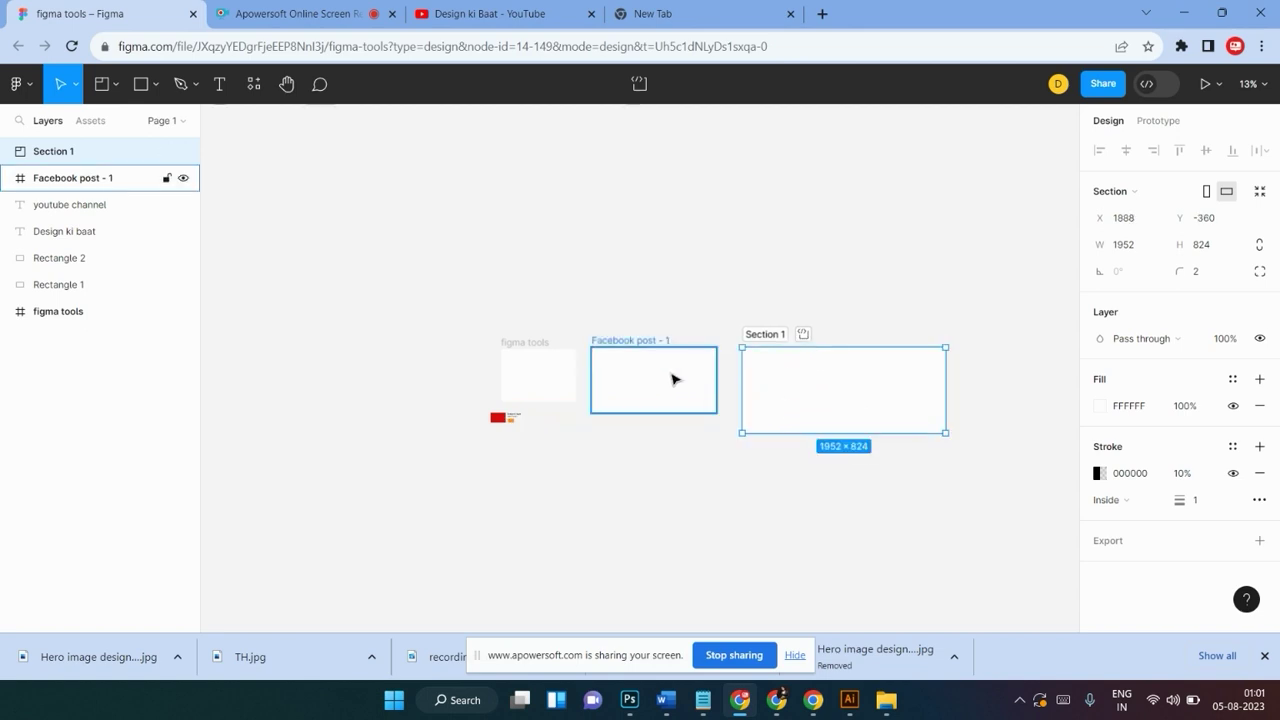
Select the small red logo text and rectangles, then zoom back in
left_click_drag(456, 406, 531, 449)
key("ctrl+plus")
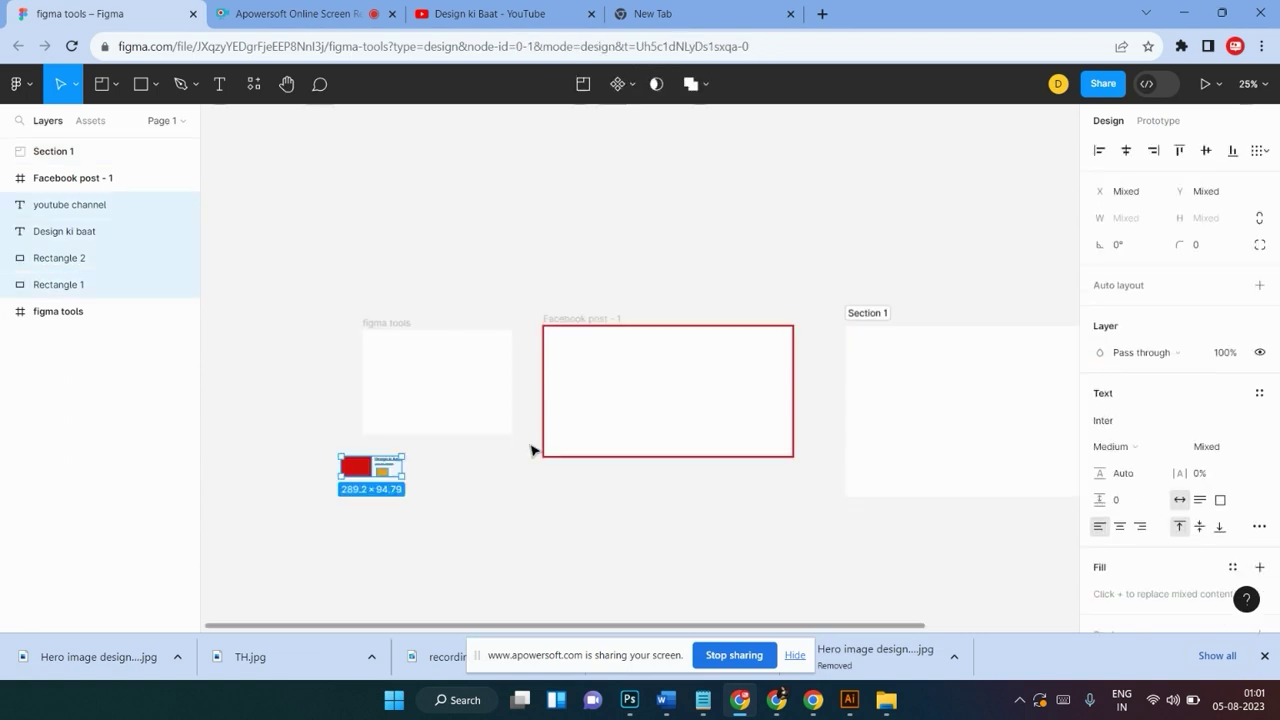
key("ctrl+plus")
scroll(531, 449, "left", 5)
scroll(531, 449, "down", 1)
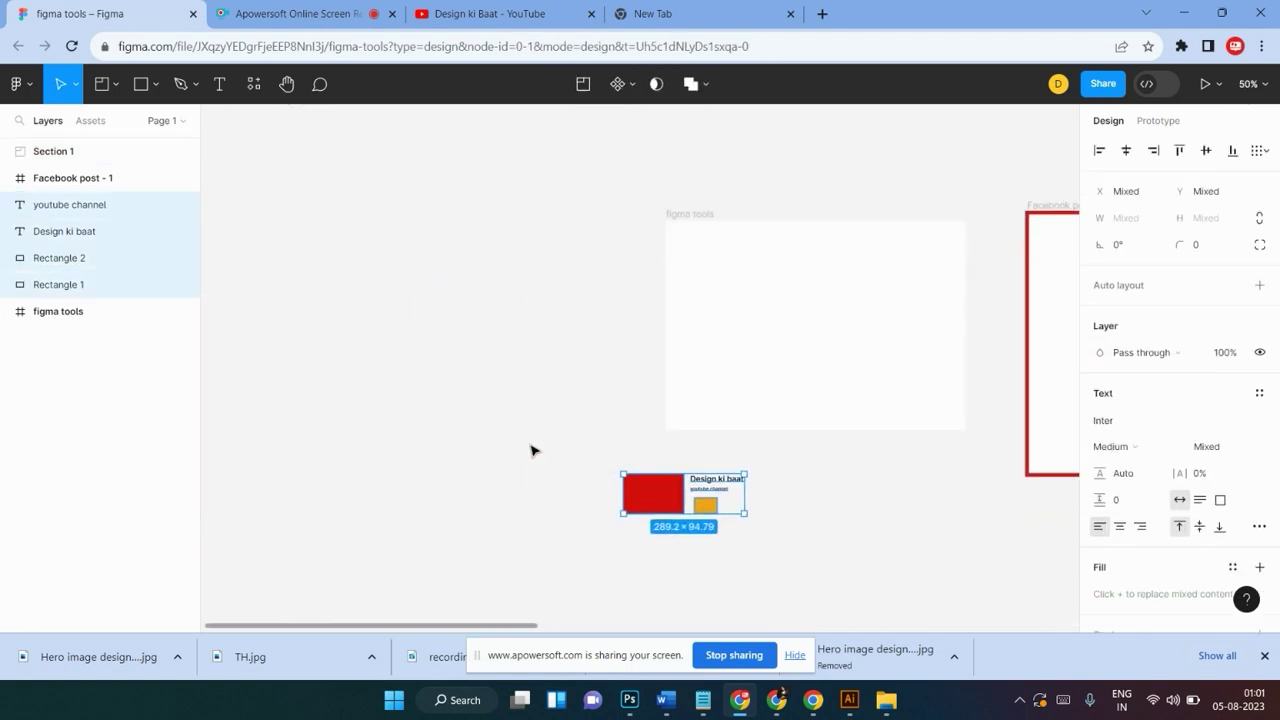
Move the red-and-yellow Design ki baat block group into Facebook post - 1
scroll(551, 457, "right", 2)
left_click_drag(414, 510, 900, 330)
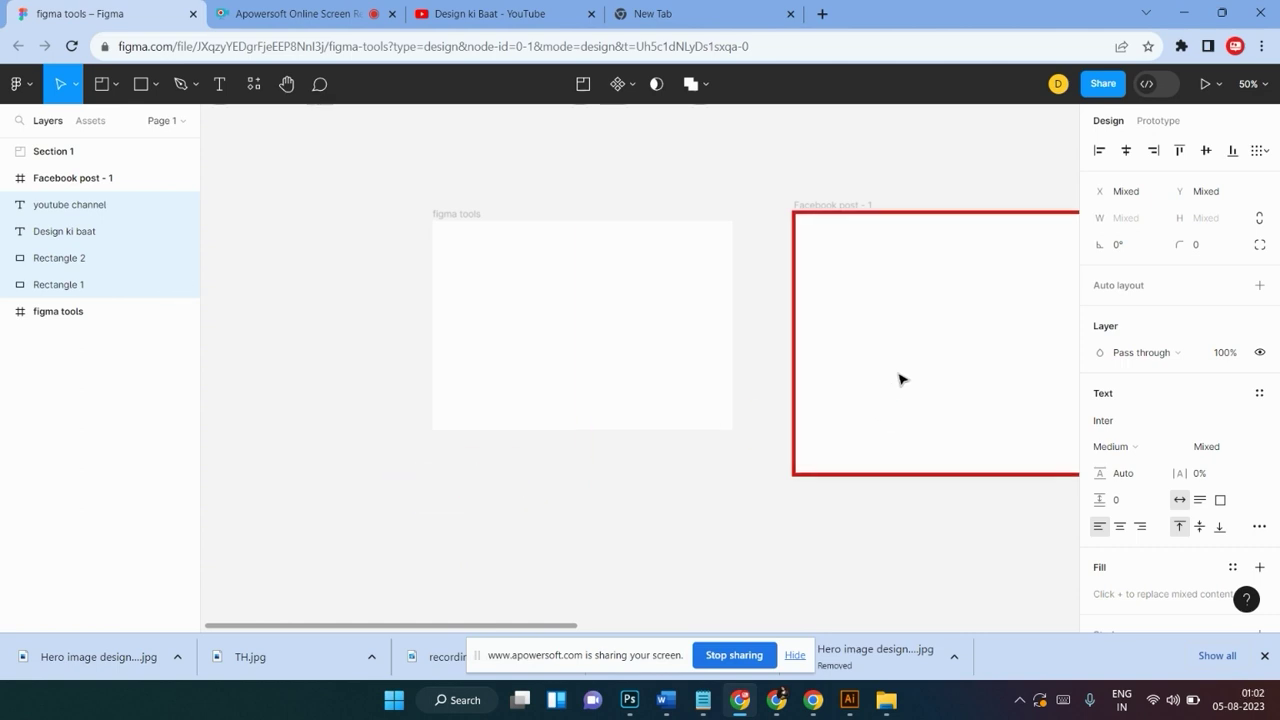
right_click(899, 330)
key("Escape")
Duplicate the block into a triangle of three copies and nudge the frame right
scroll(837, 420, "right", 5)
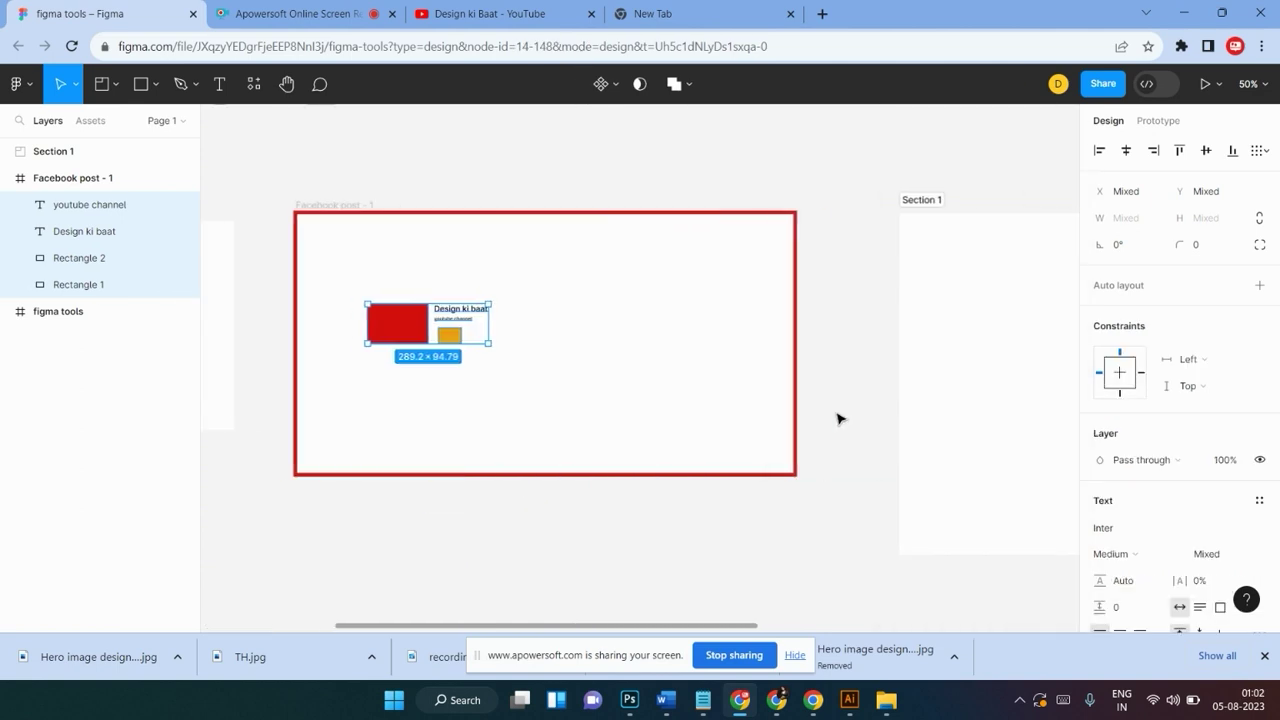
mouse_move(399, 332)
left_mouse_down()
mouse_move(559, 342)
mouse_move(482, 419)
left_mouse_up()
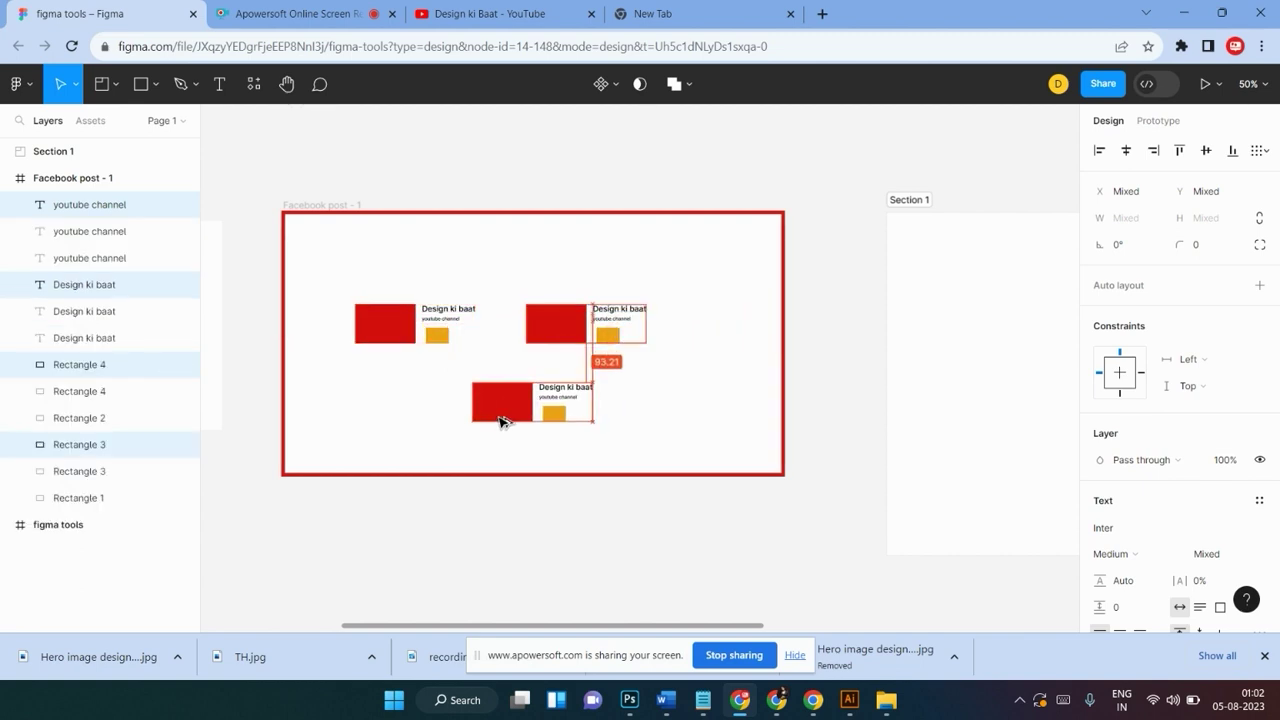
left_click_drag(337, 208, 379, 208)
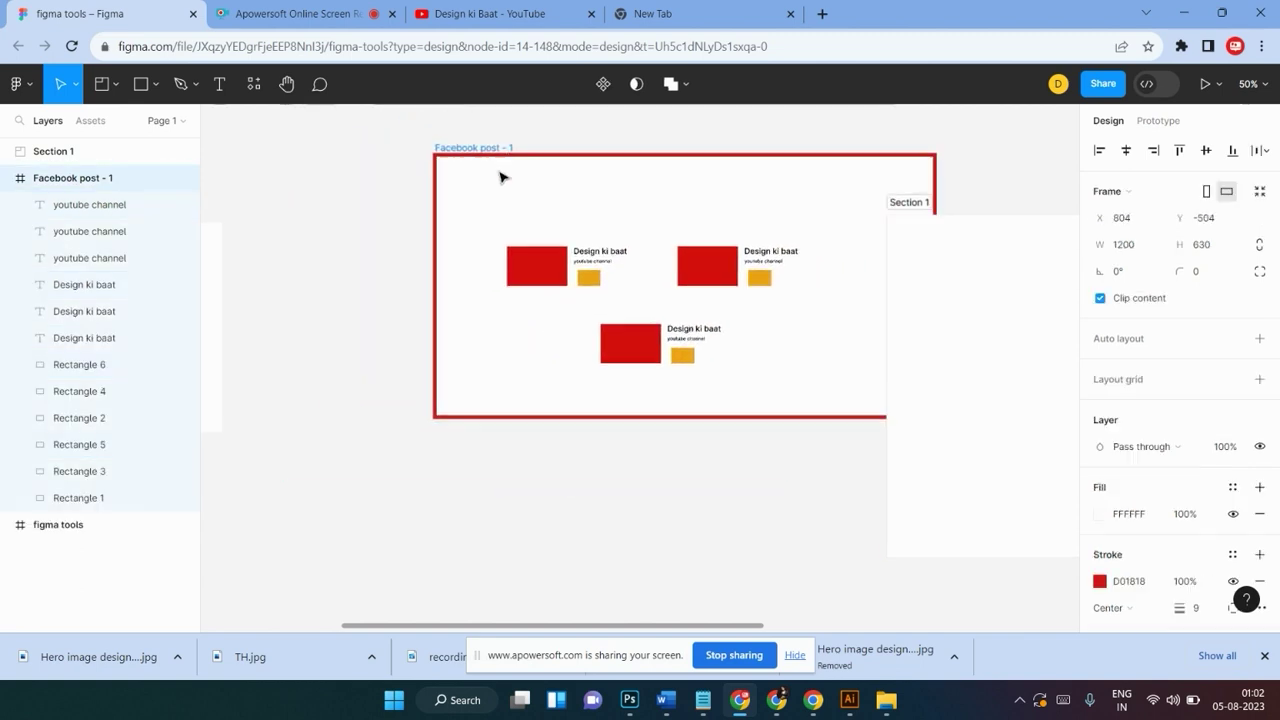
key("minus")
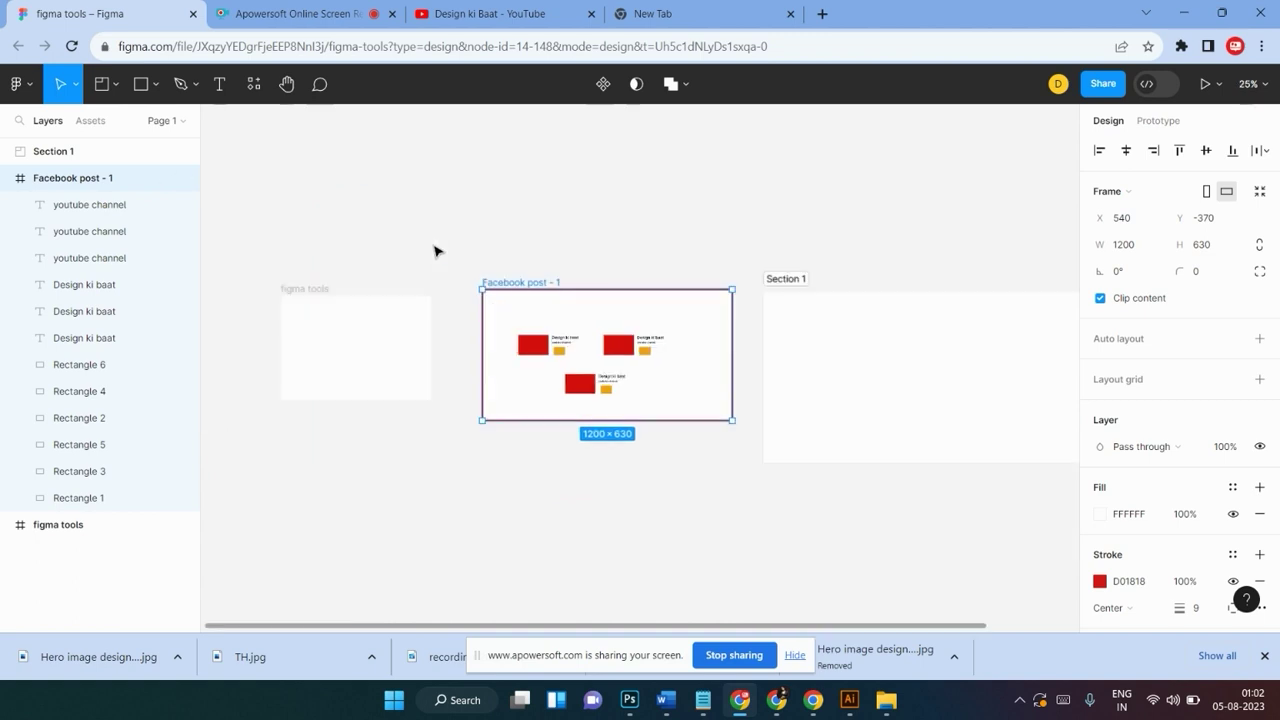
Duplicate the post frame into Facebook post - 2 and scale both to 1.33x
key("minus")
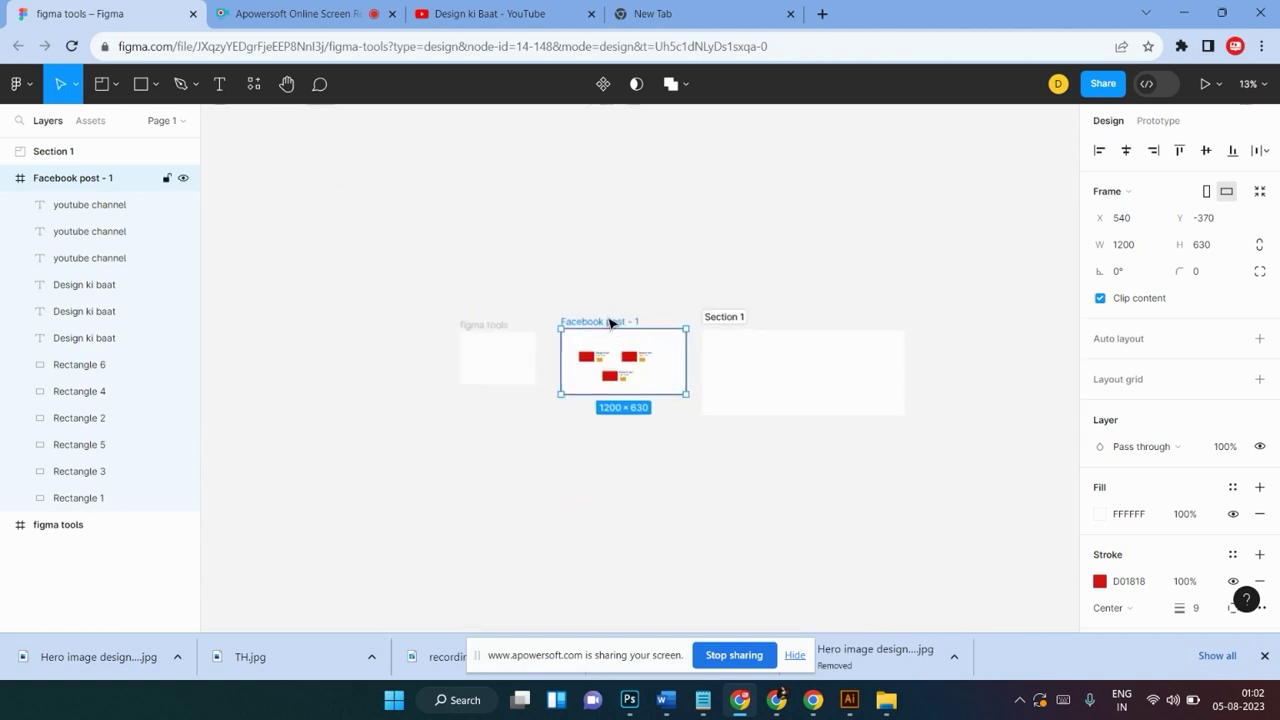
mouse_move(610, 322)
left_mouse_down()
mouse_move(484, 434)
mouse_move(637, 434)
left_mouse_up()
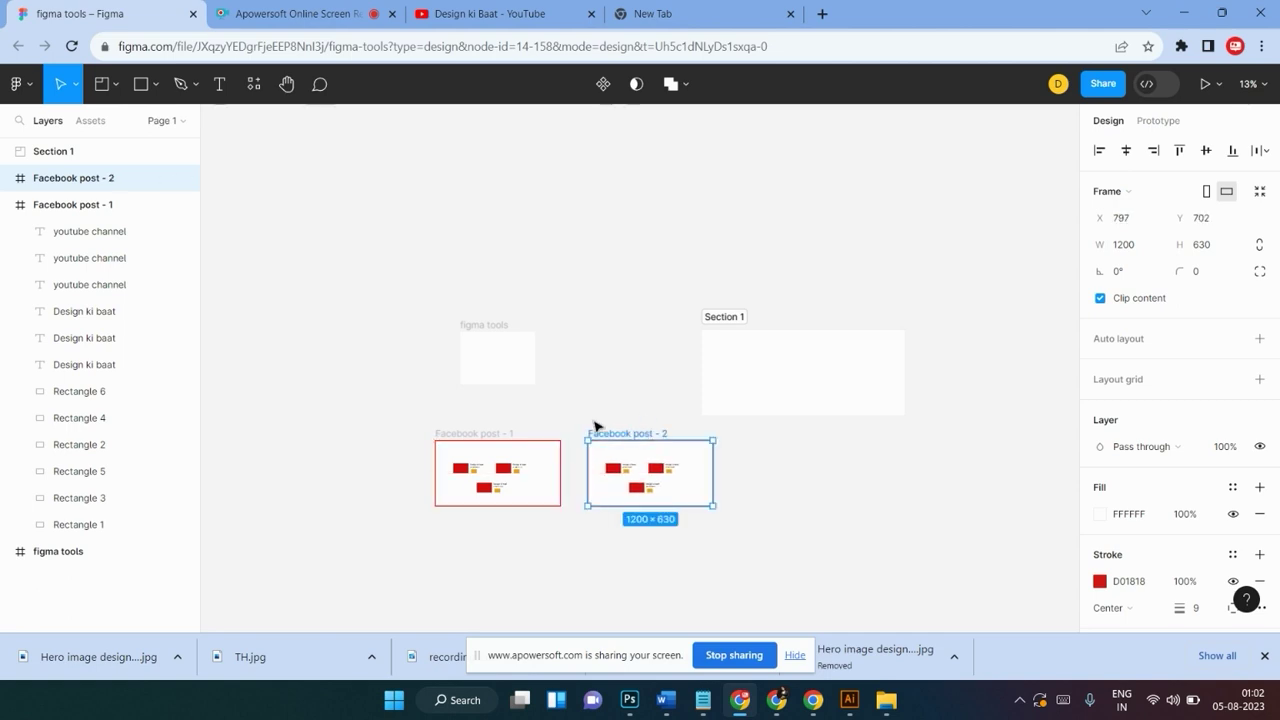
left_click_drag(421, 415, 698, 531)
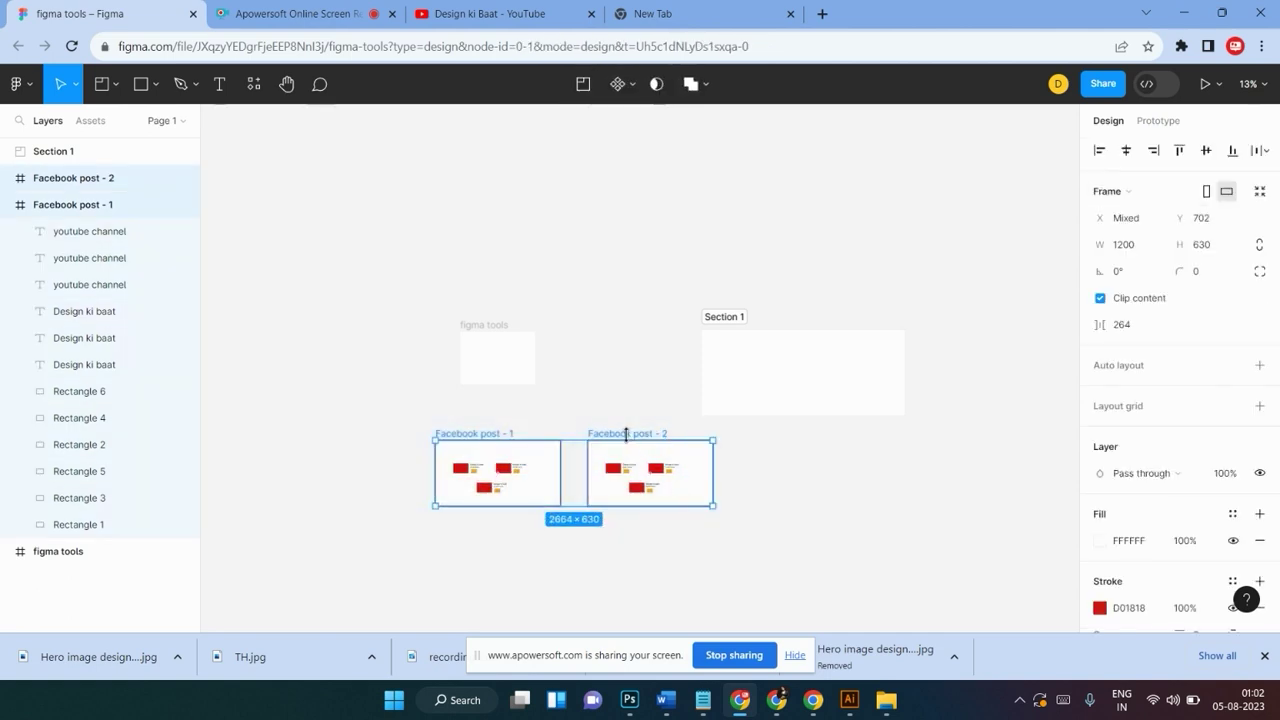
mouse_move(641, 437)
left_mouse_down()
mouse_move(630, 475)
mouse_move(663, 491)
mouse_move(563, 524)
mouse_move(960, 367)
mouse_move(688, 471)
left_mouse_up()
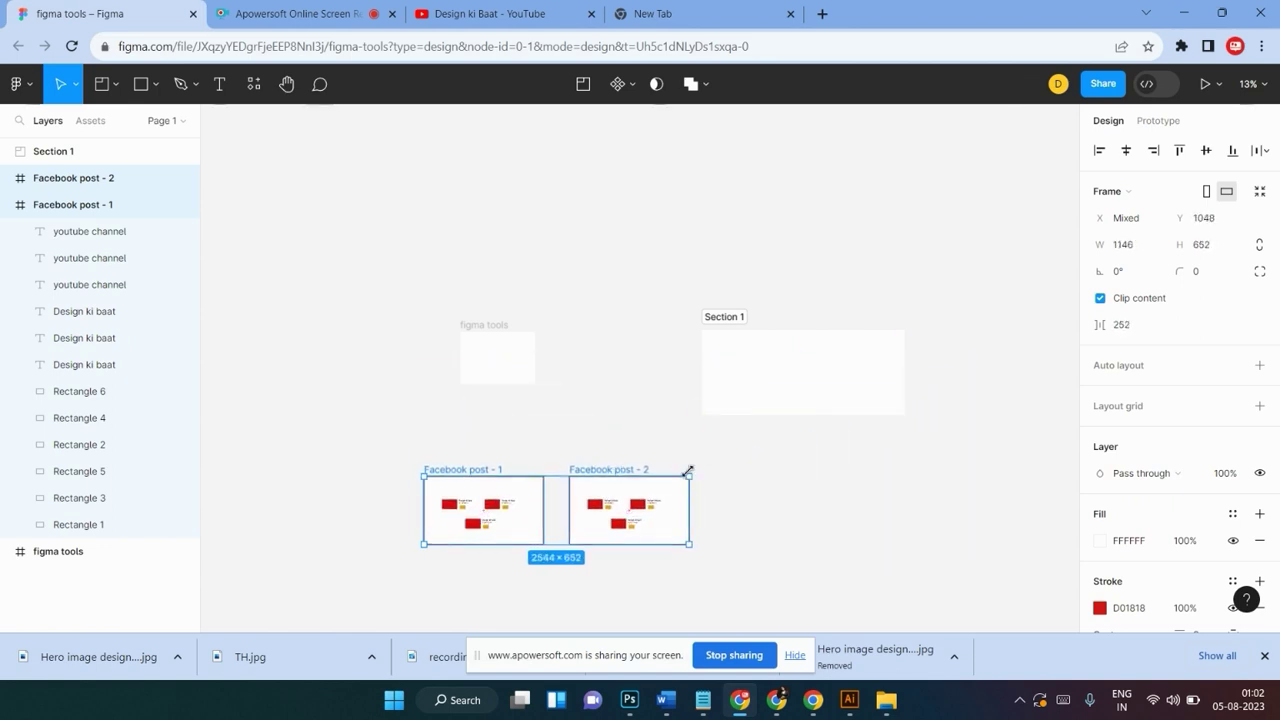
key("k")
mouse_move(697, 466)
left_mouse_down()
mouse_move(877, 357)
mouse_move(702, 473)
left_mouse_up()
mouse_move(557, 469)
left_mouse_down()
mouse_move(614, 446)
mouse_move(594, 454)
left_mouse_up()
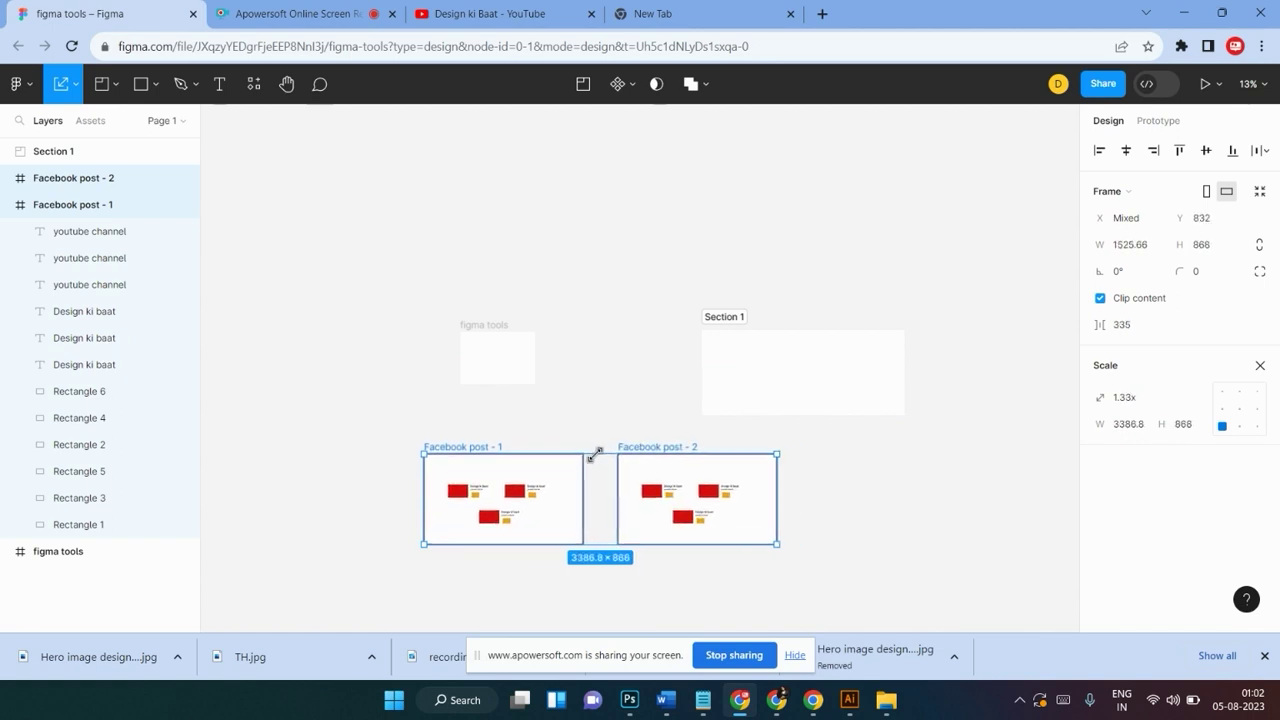
Duplicate both enlarged frames to the right as Facebook post - 3 and 4
scroll(672, 479, "right", 2)
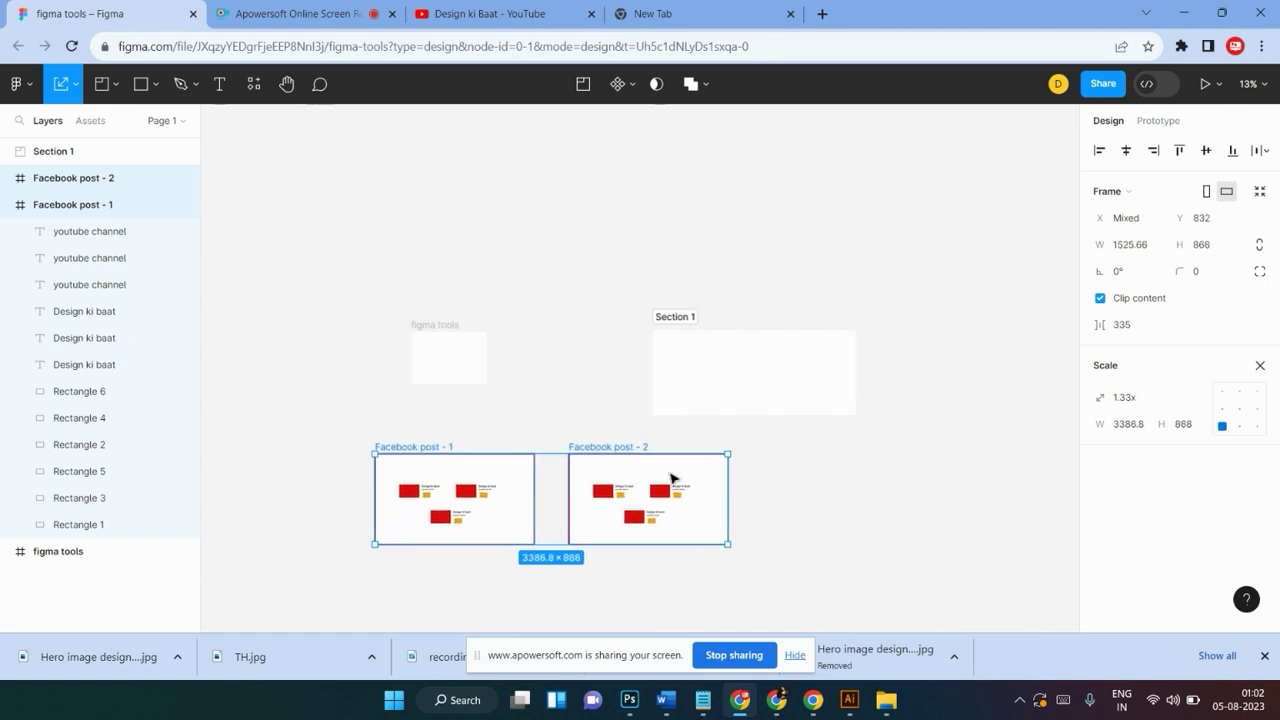
scroll(640, 490, "right", 3)
left_click_drag(585, 496, 958, 498)
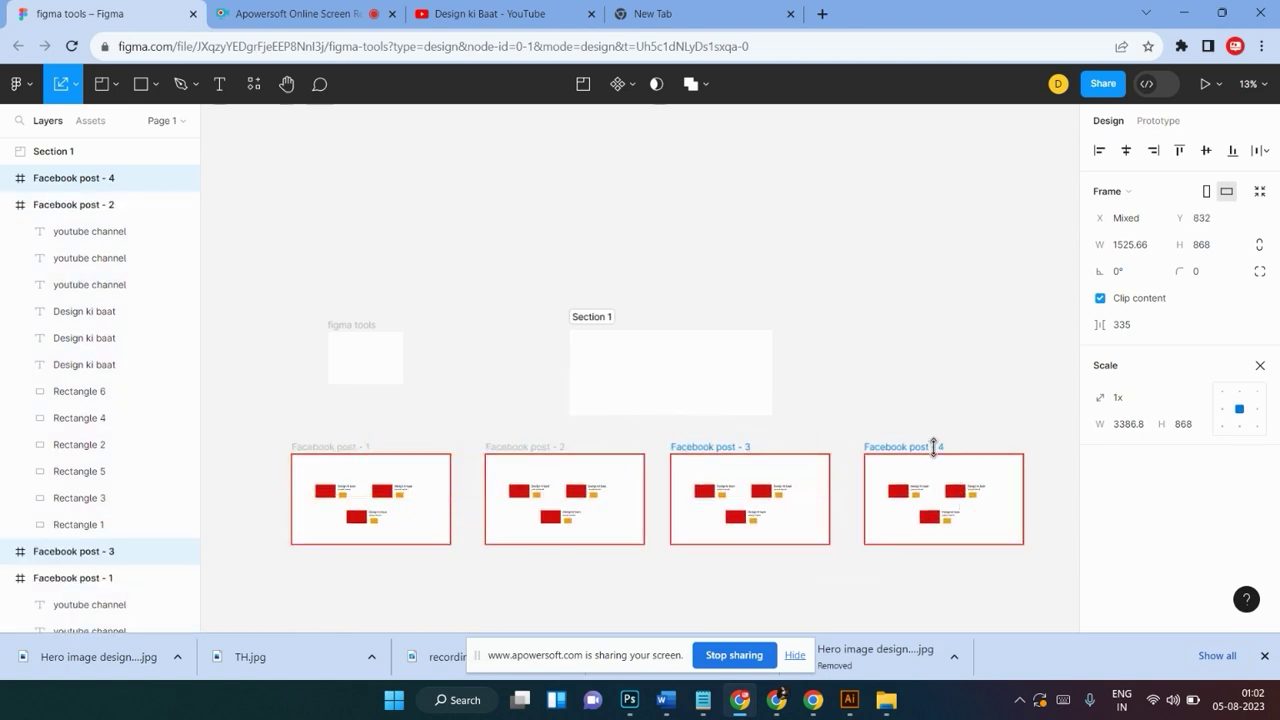
left_click(876, 389)
scroll(874, 382, "down", 2)
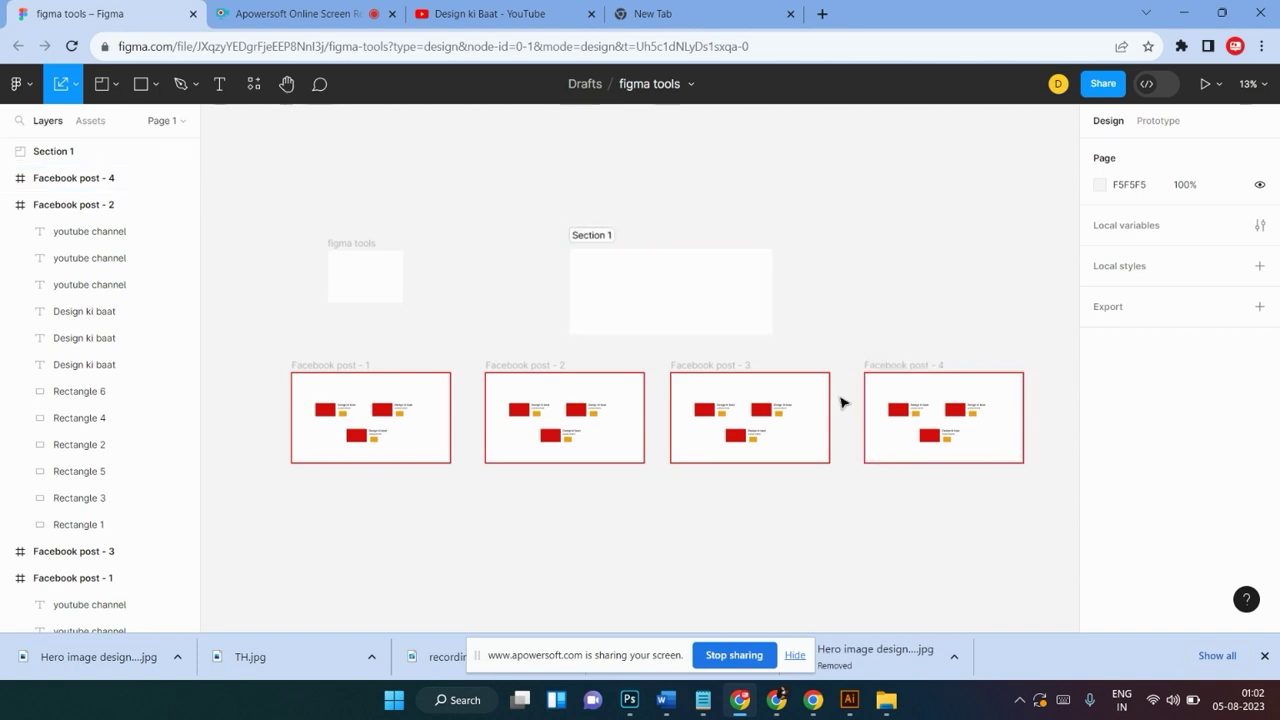
Delete all the logo blocks inside Facebook post - 4, leaving it empty
left_click_drag(870, 357, 1031, 500)
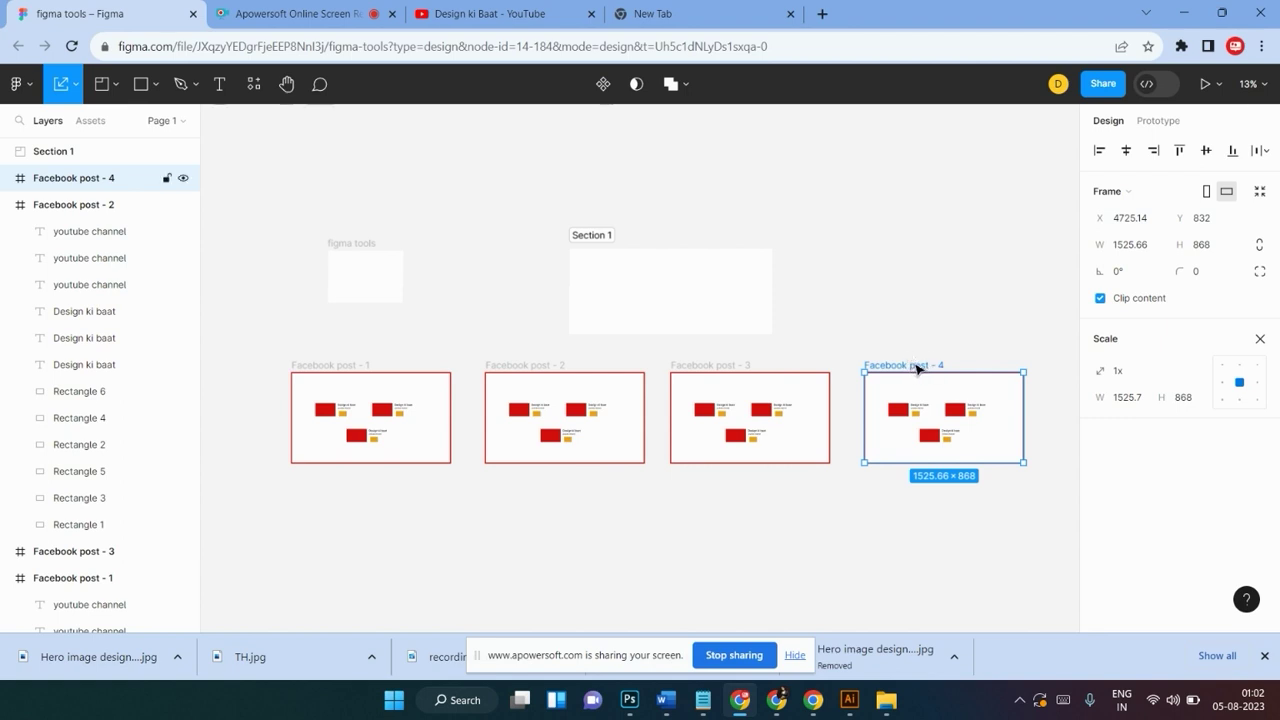
left_click_drag(916, 368, 634, 258)
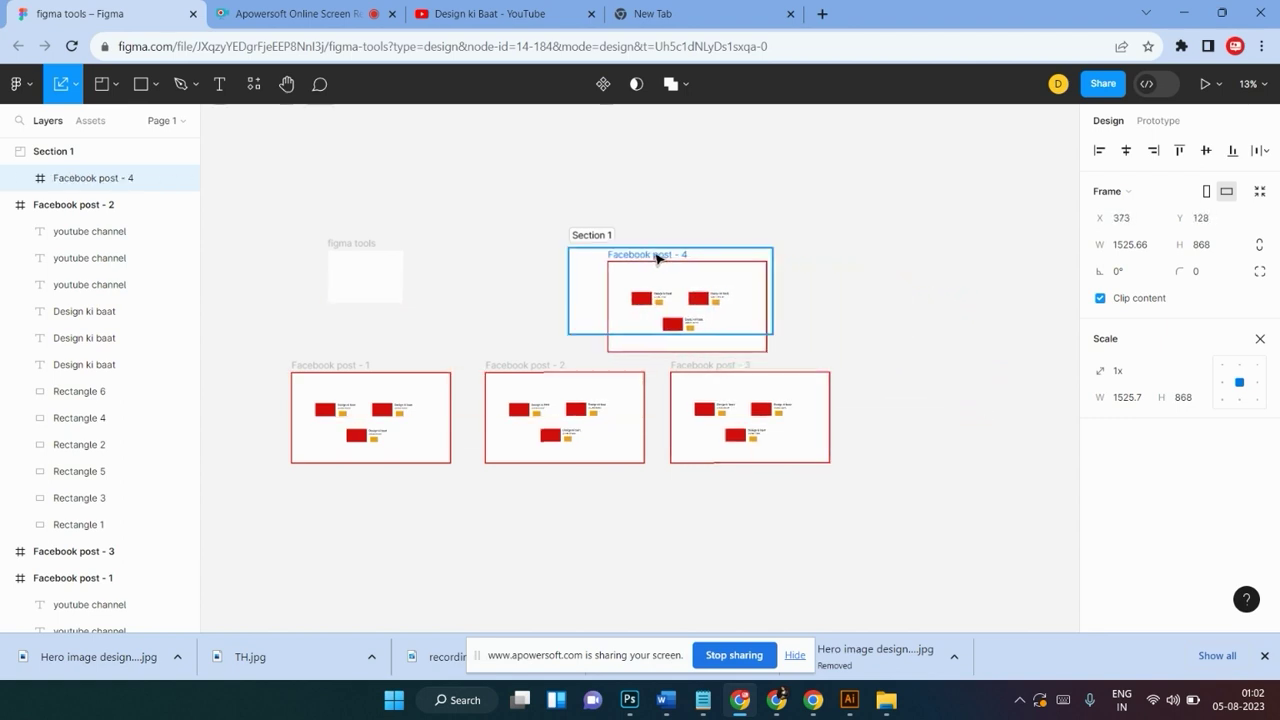
mouse_move(634, 258)
left_mouse_down()
mouse_move(813, 358)
mouse_move(785, 382)
mouse_move(943, 297)
left_mouse_up()
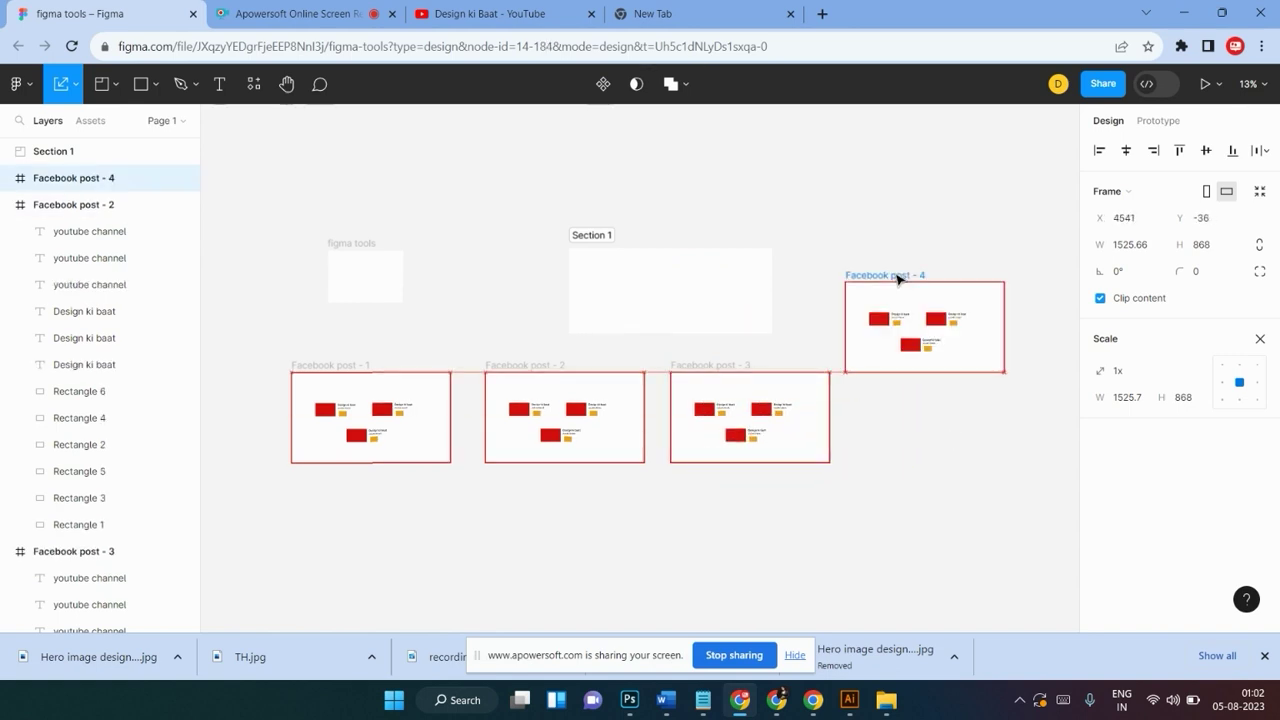
left_click(822, 366)
left_click_drag(910, 319, 1015, 378)
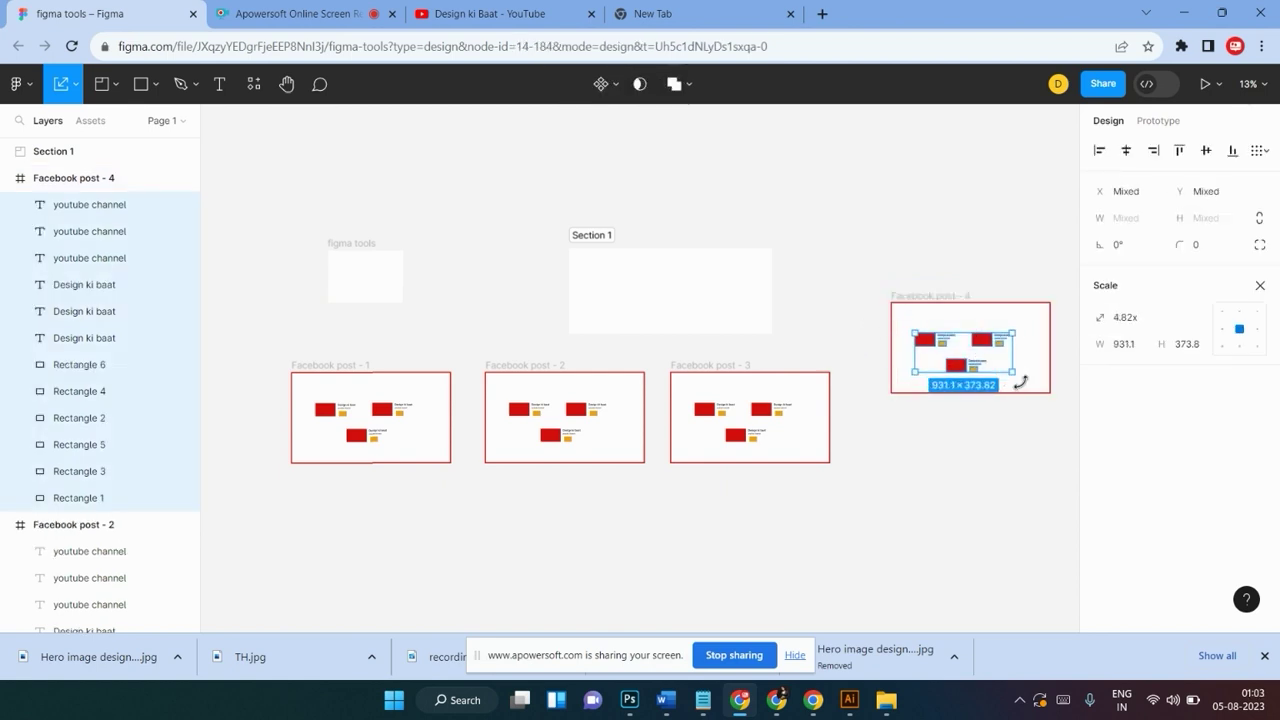
key("Delete")
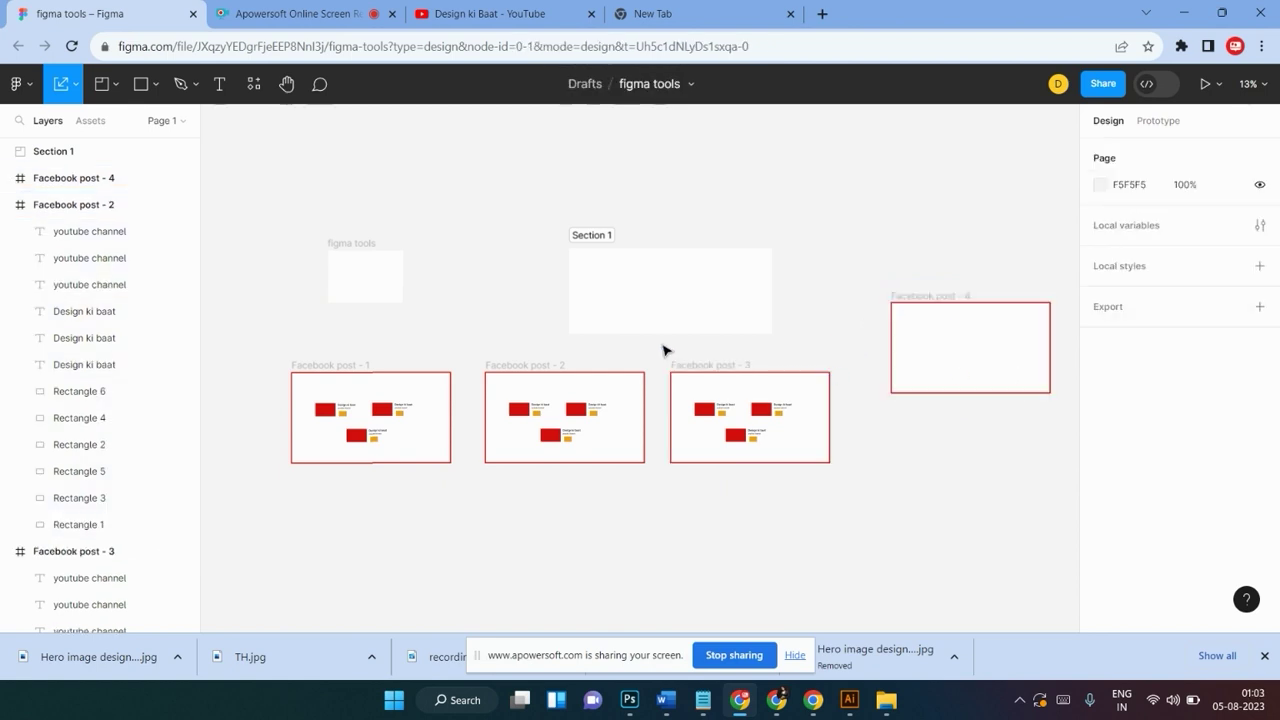
Move Facebook post - 3 below post 4 and shift post 4 up and left
left_click_drag(672, 366, 921, 319)
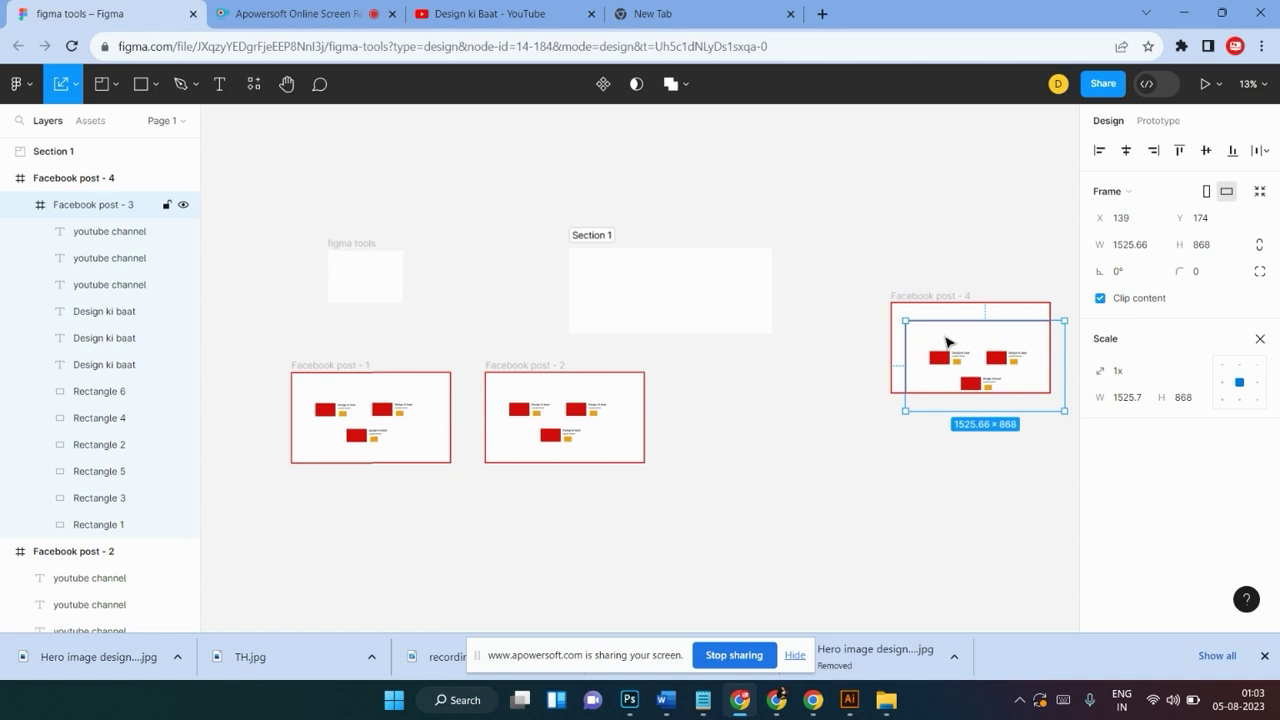
left_click_drag(947, 342, 950, 337)
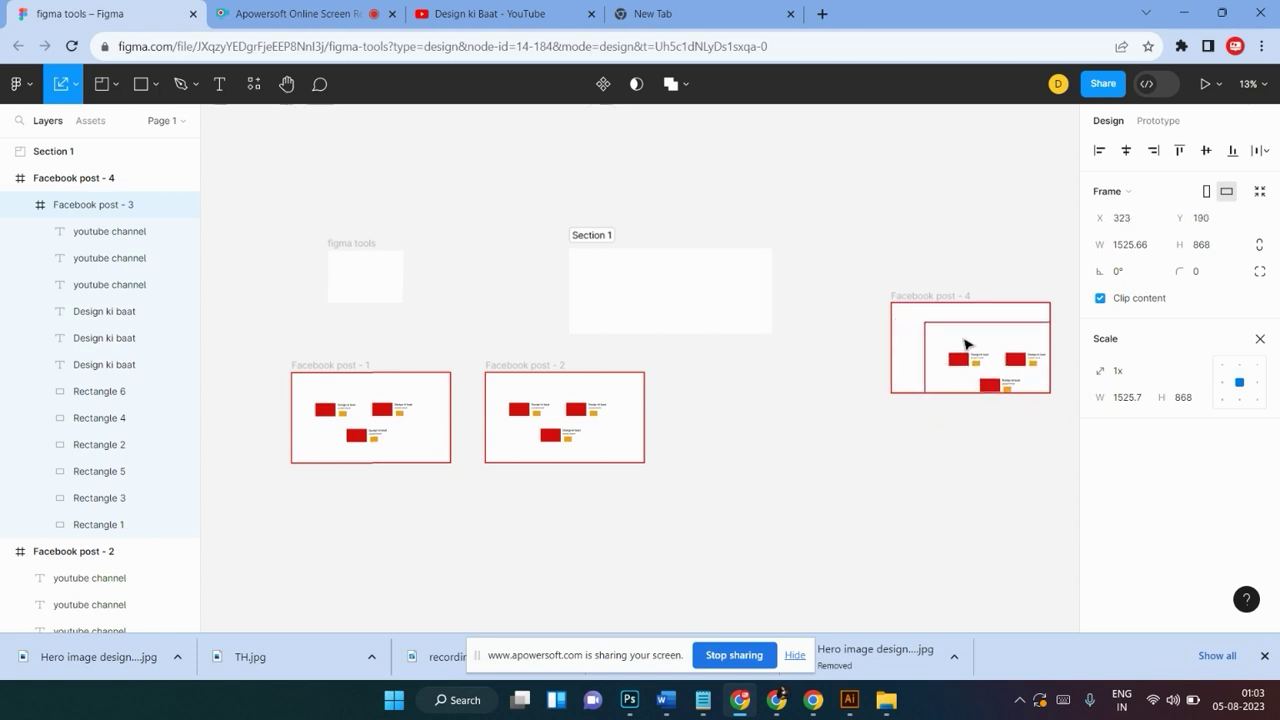
left_click_drag(950, 337, 810, 445)
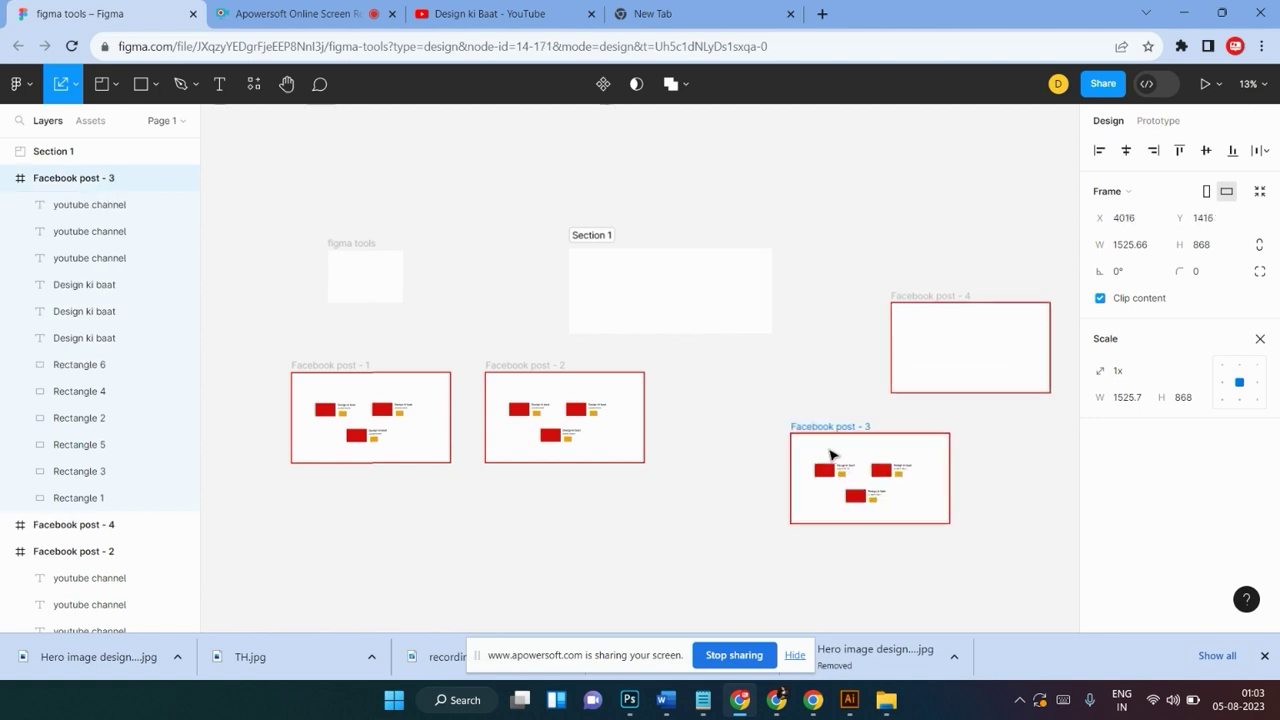
left_click(958, 297)
left_click_drag(950, 287, 914, 247)
Delete Facebook post - 1 and Facebook post - 2
left_click_drag(958, 404, 746, 532)
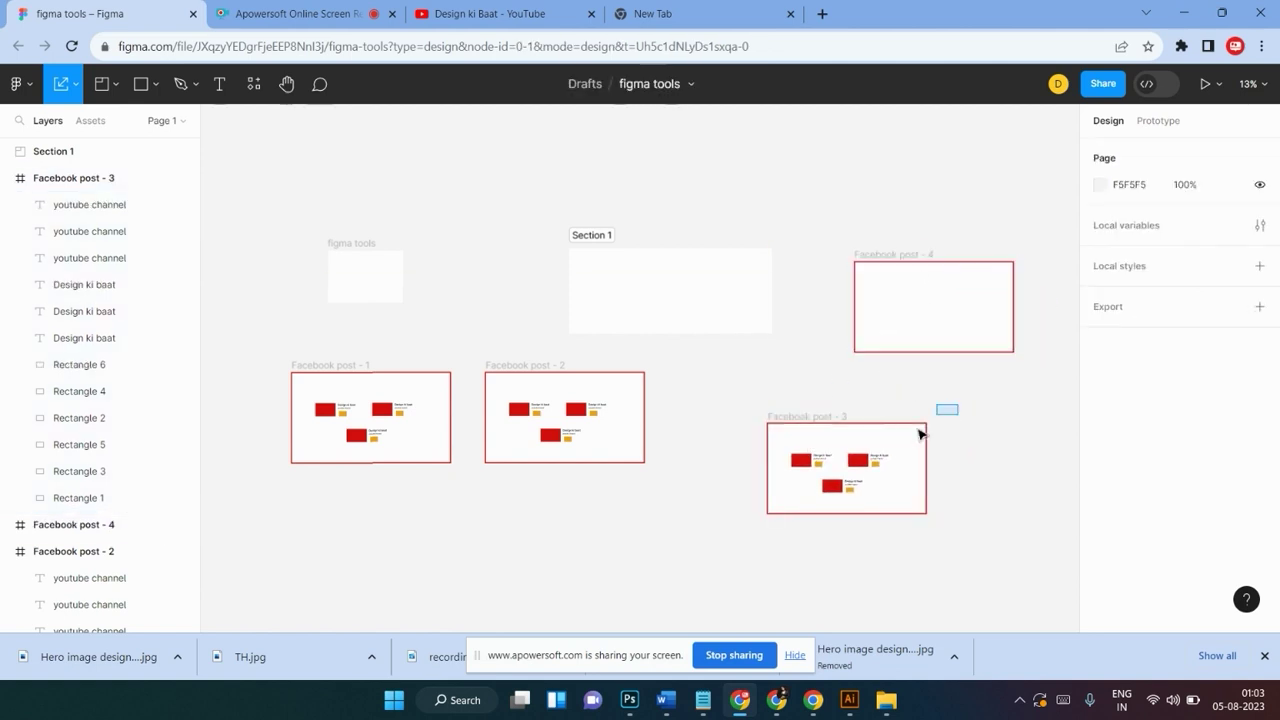
left_click_drag(686, 366, 311, 534)
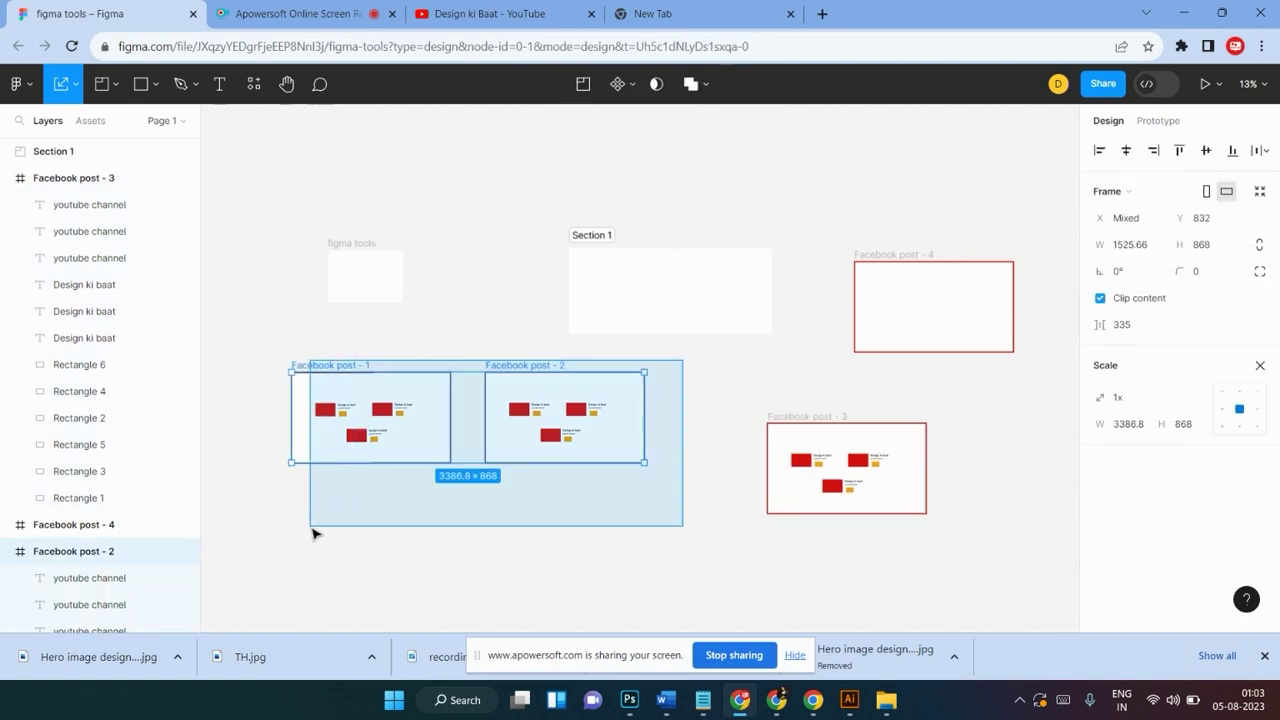
key("Delete")
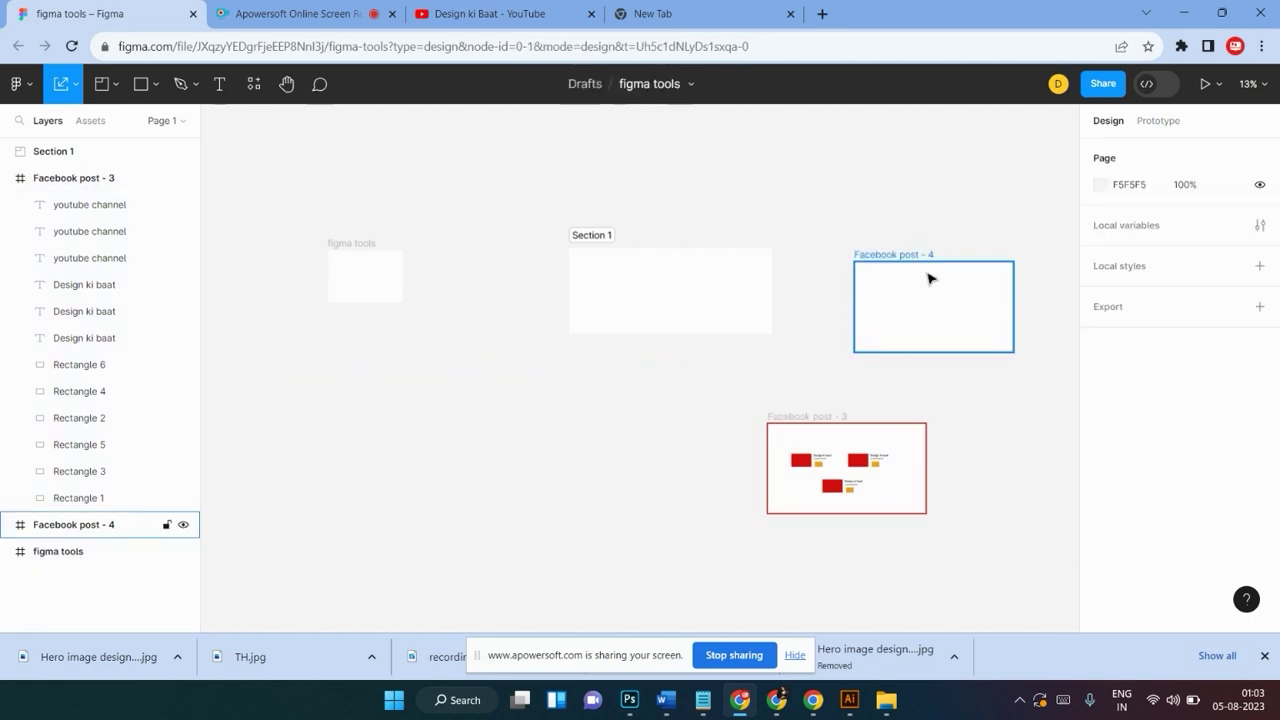
Reposition Facebook post - 3 so it sits below Facebook post - 4
left_click(910, 268)
left_click_drag(947, 396, 718, 540)
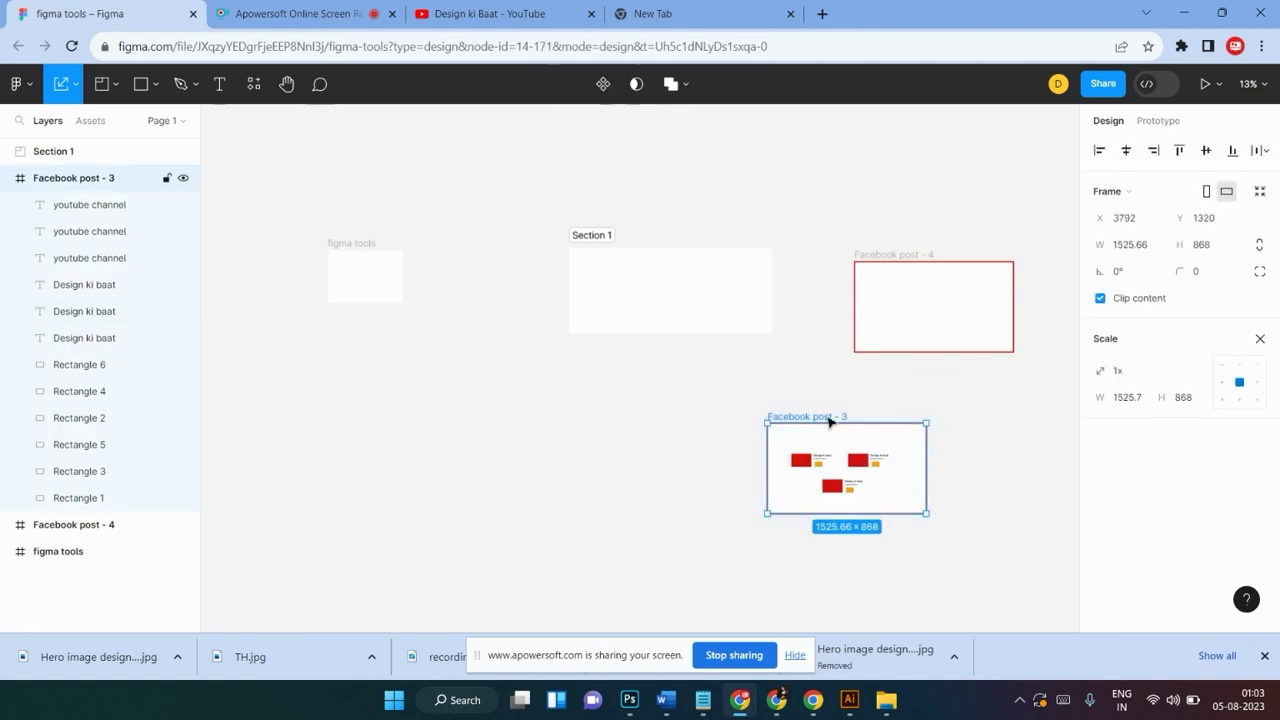
left_click_drag(834, 421, 930, 270)
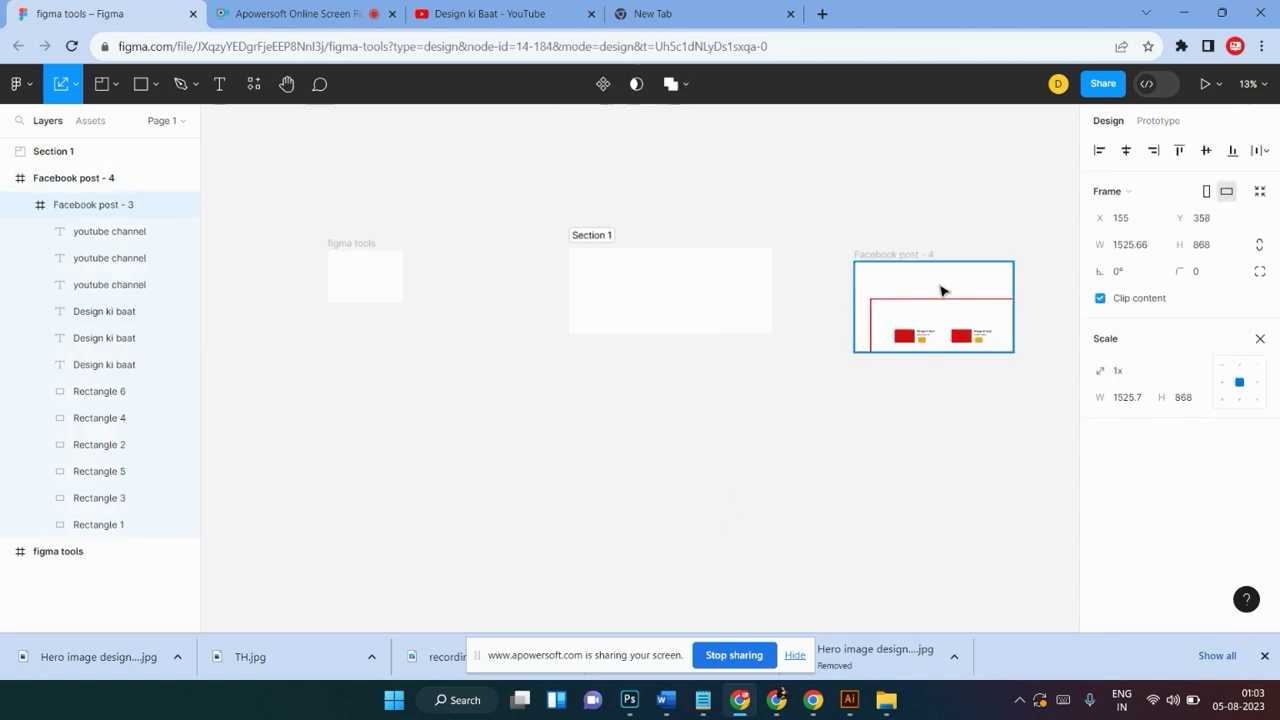
left_click_drag(930, 270, 938, 274)
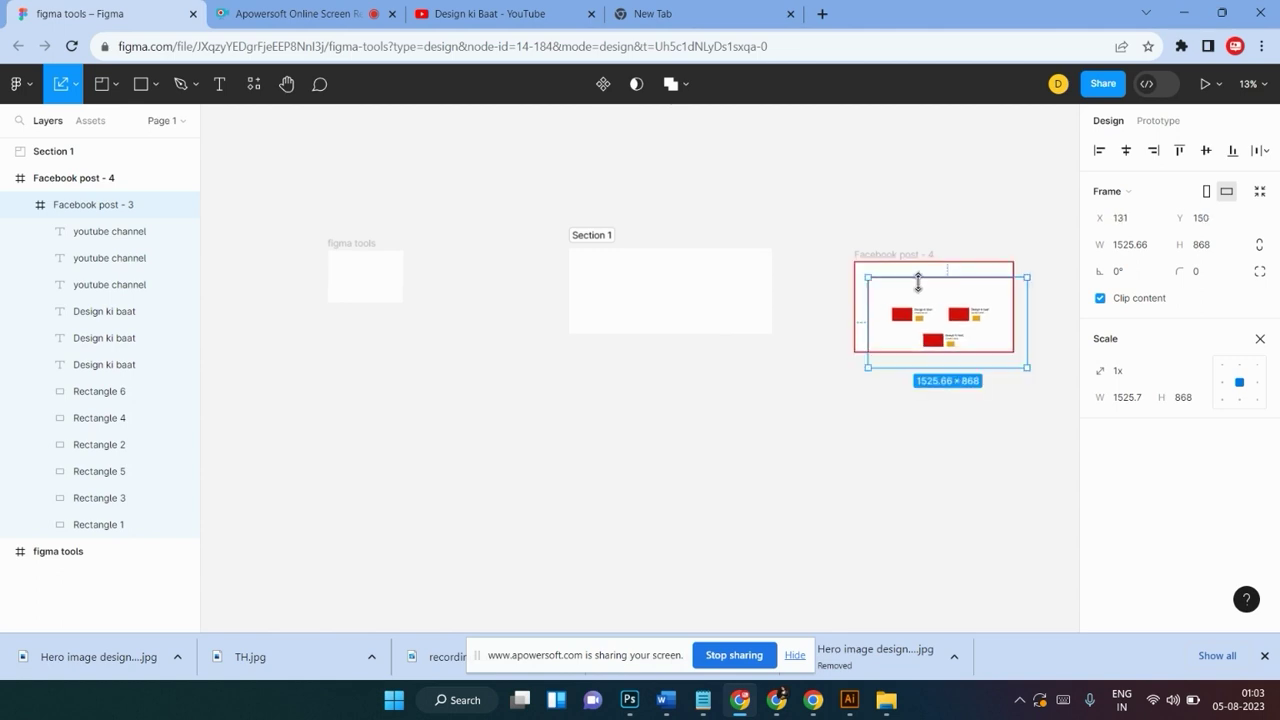
left_click_drag(907, 284, 846, 401)
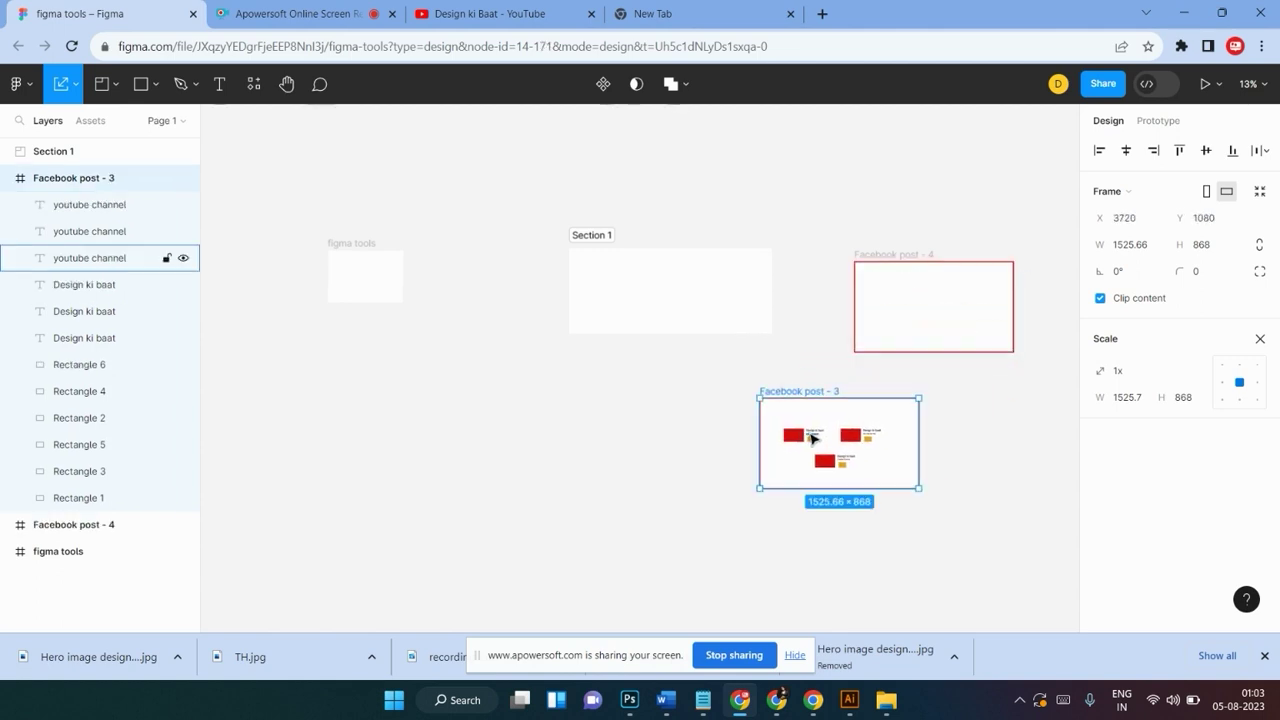
left_click(997, 233)
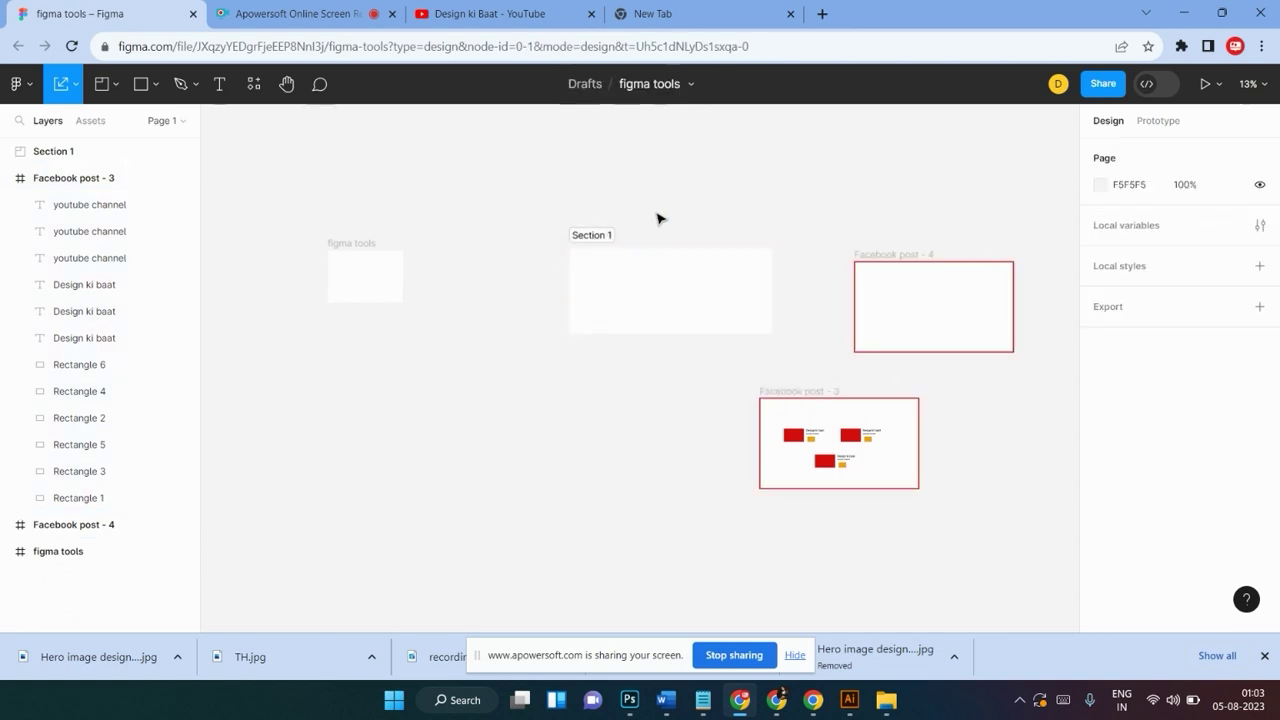
Shrink Facebook post - 3 to 977×556 and drop it into Section 1
left_click(117, 88)
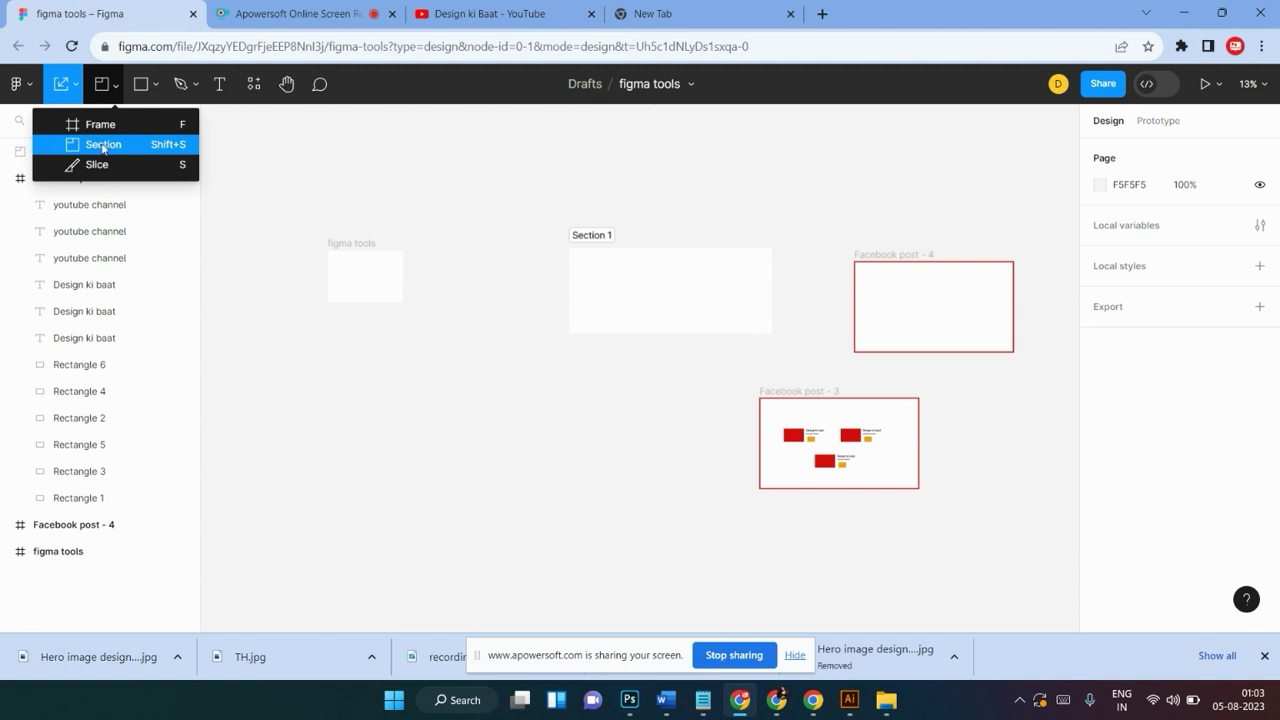
left_click(826, 197)
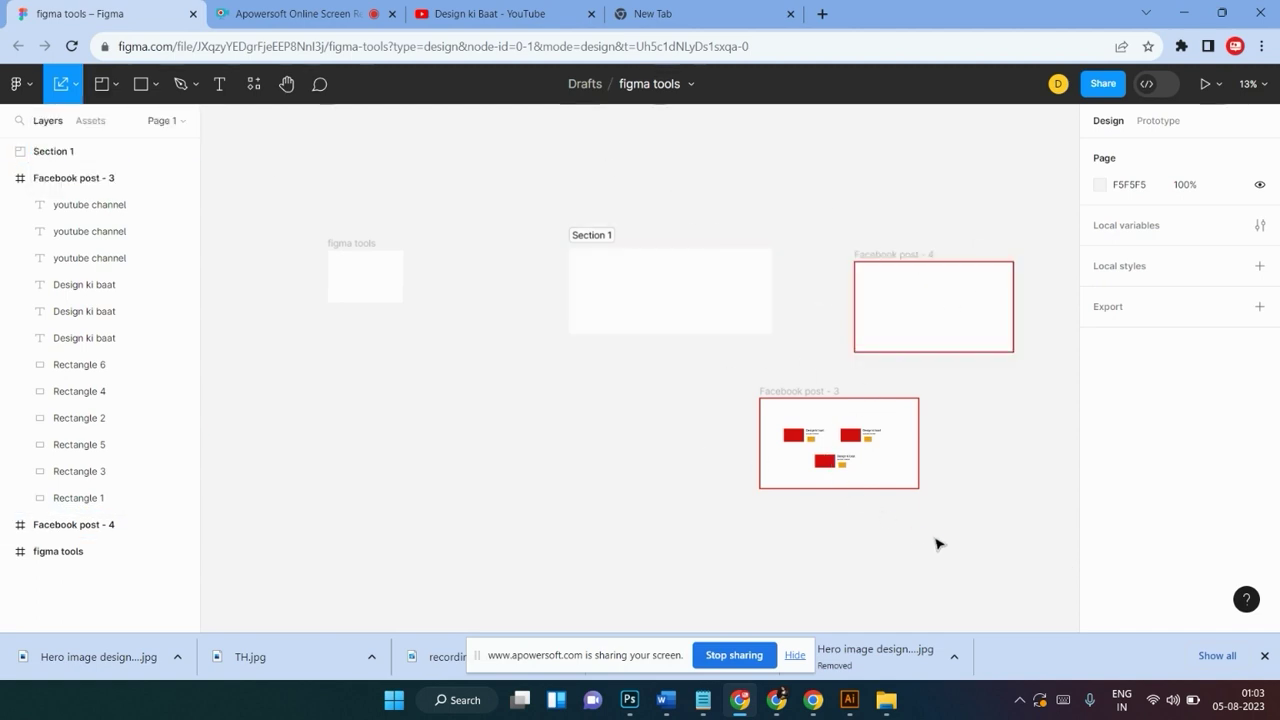
left_click_drag(742, 375, 922, 522)
left_click_drag(812, 392, 622, 377)
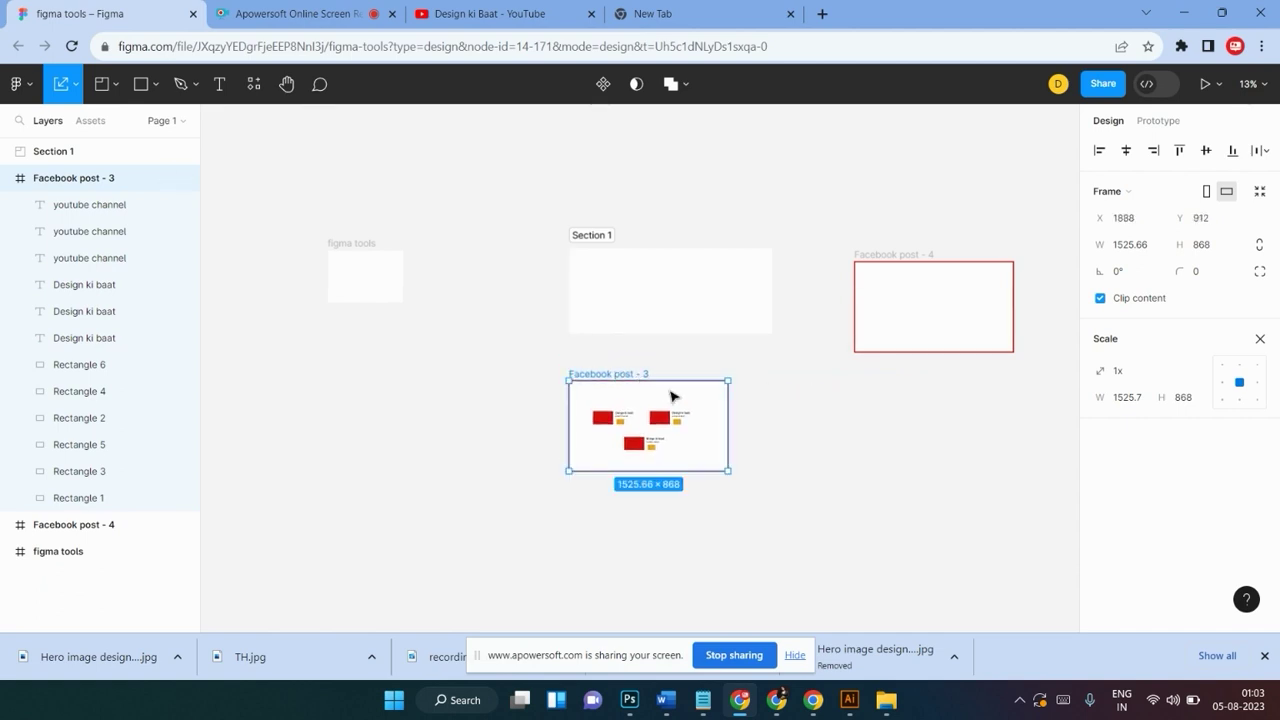
left_click_drag(730, 377, 670, 412)
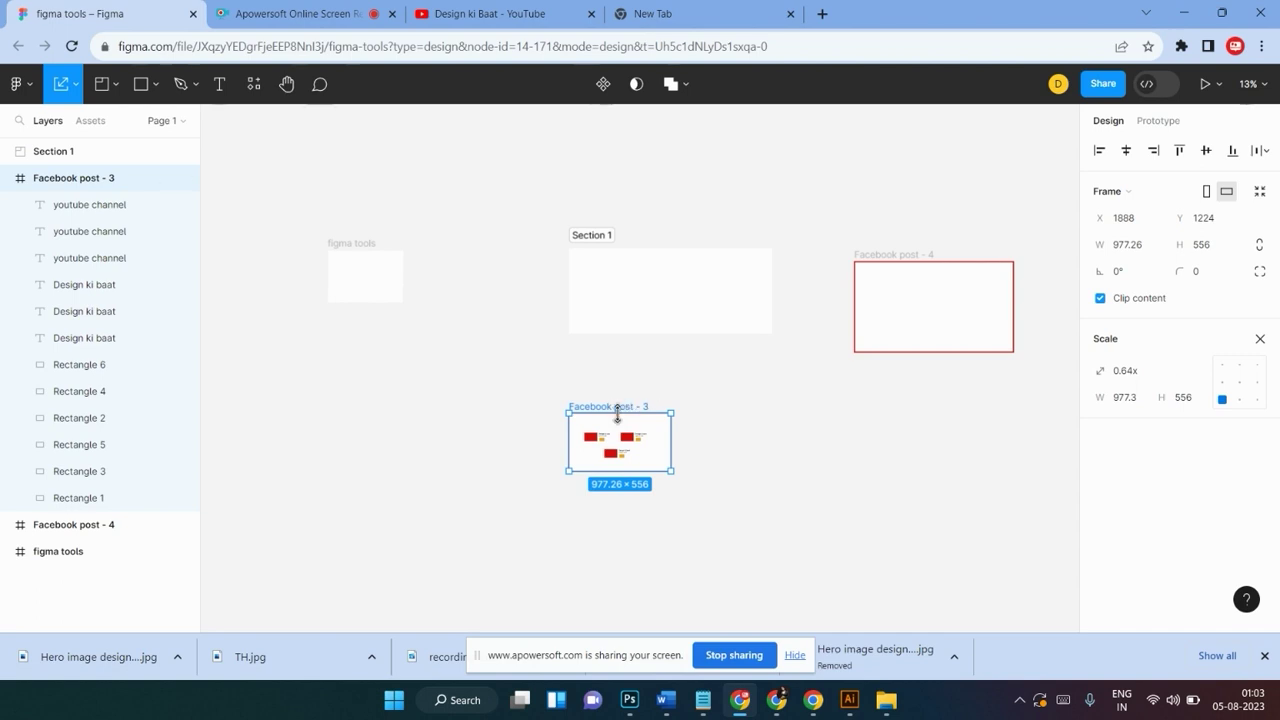
left_click_drag(617, 412, 633, 261)
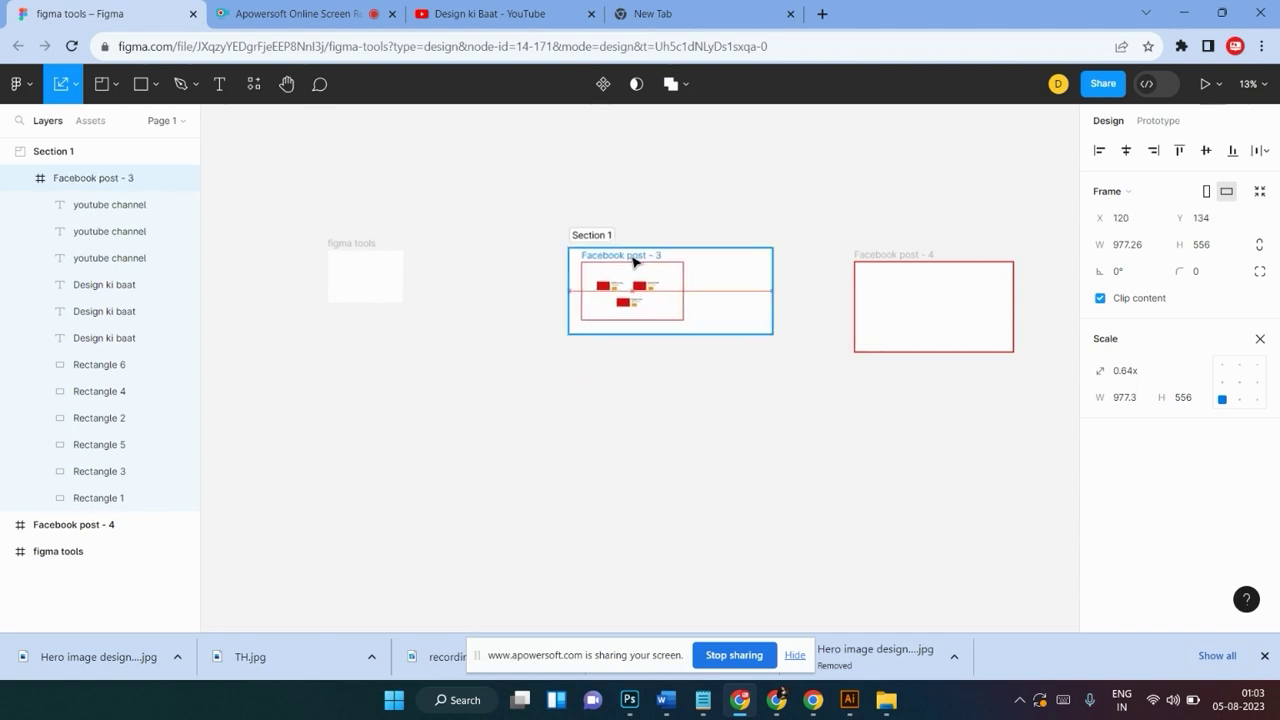
left_click_drag(633, 261, 629, 266)
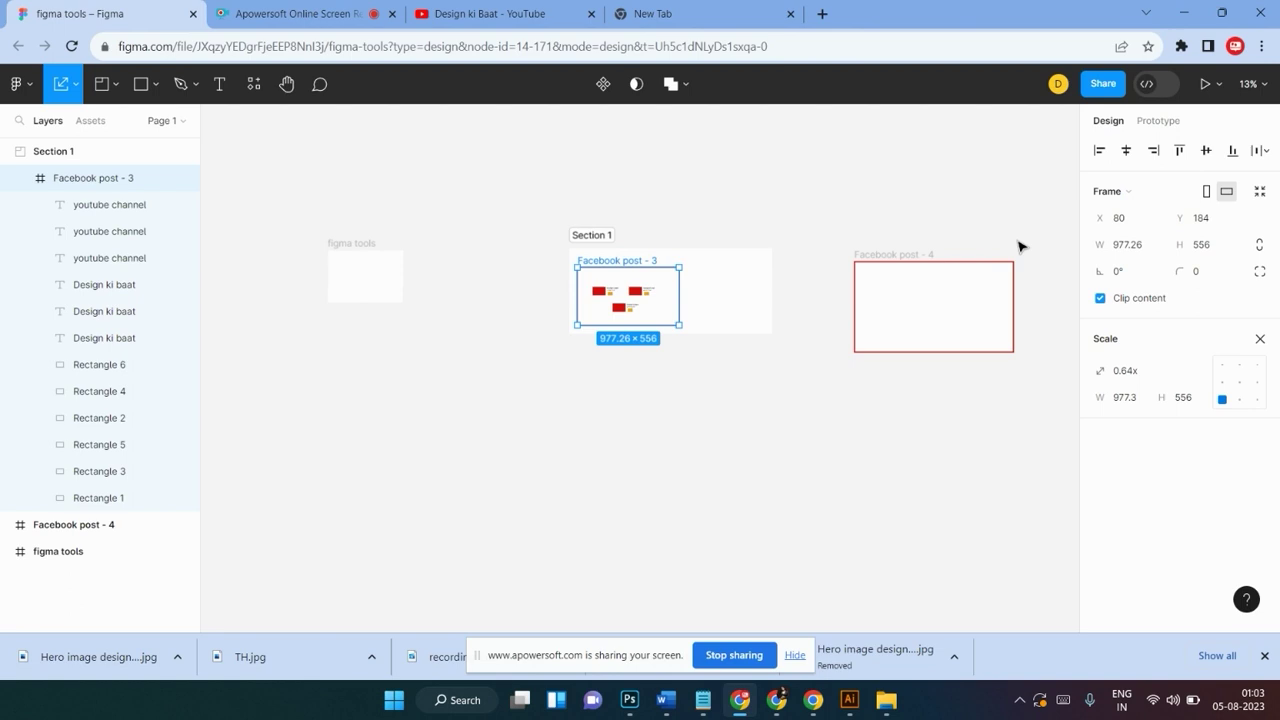
Scale Facebook post - 4 to 657×374 and place it in Section 1 beside post 3
left_click(1020, 236)
left_click(950, 320)
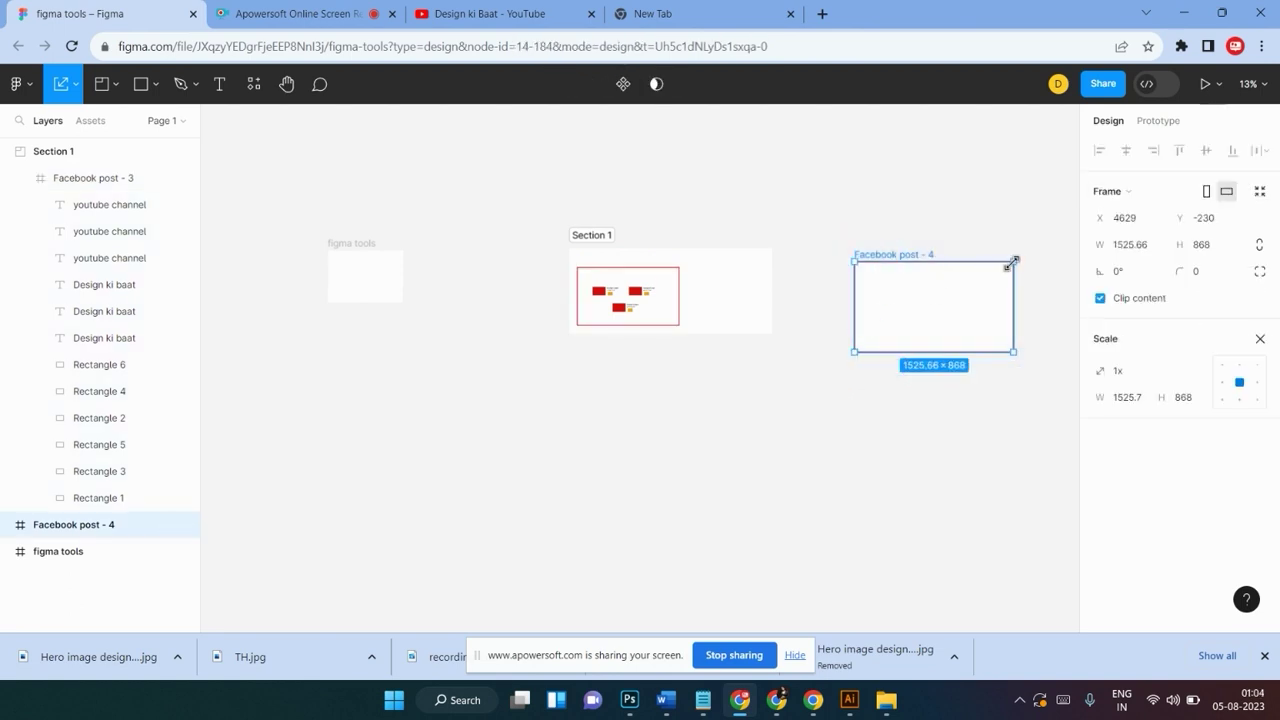
key("Tab")
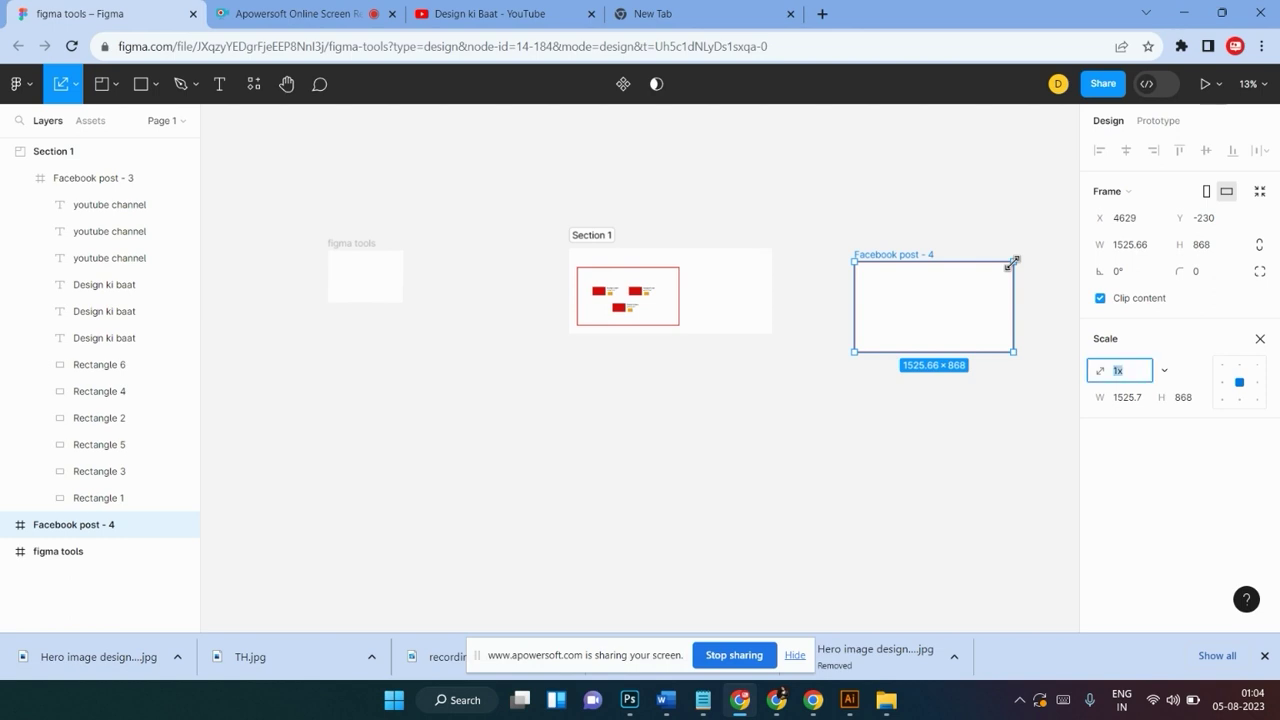
left_click_drag(1011, 263, 893, 316)
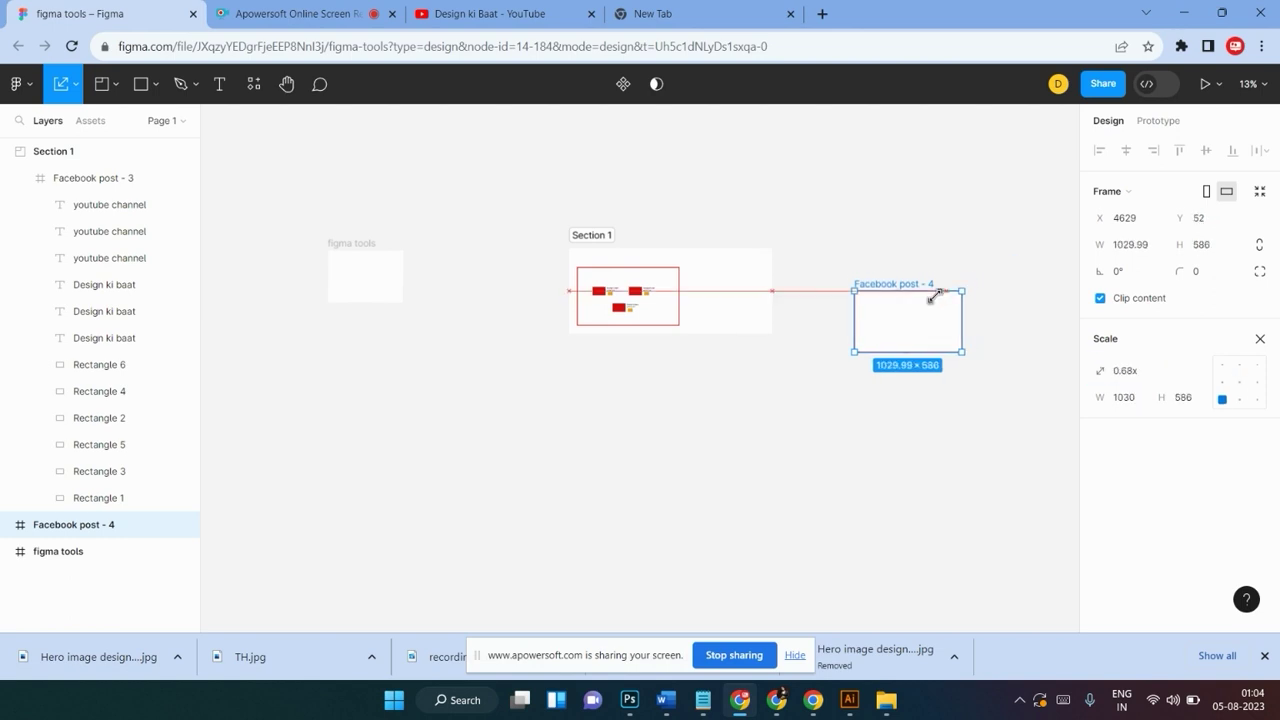
left_click_drag(900, 308, 734, 272)
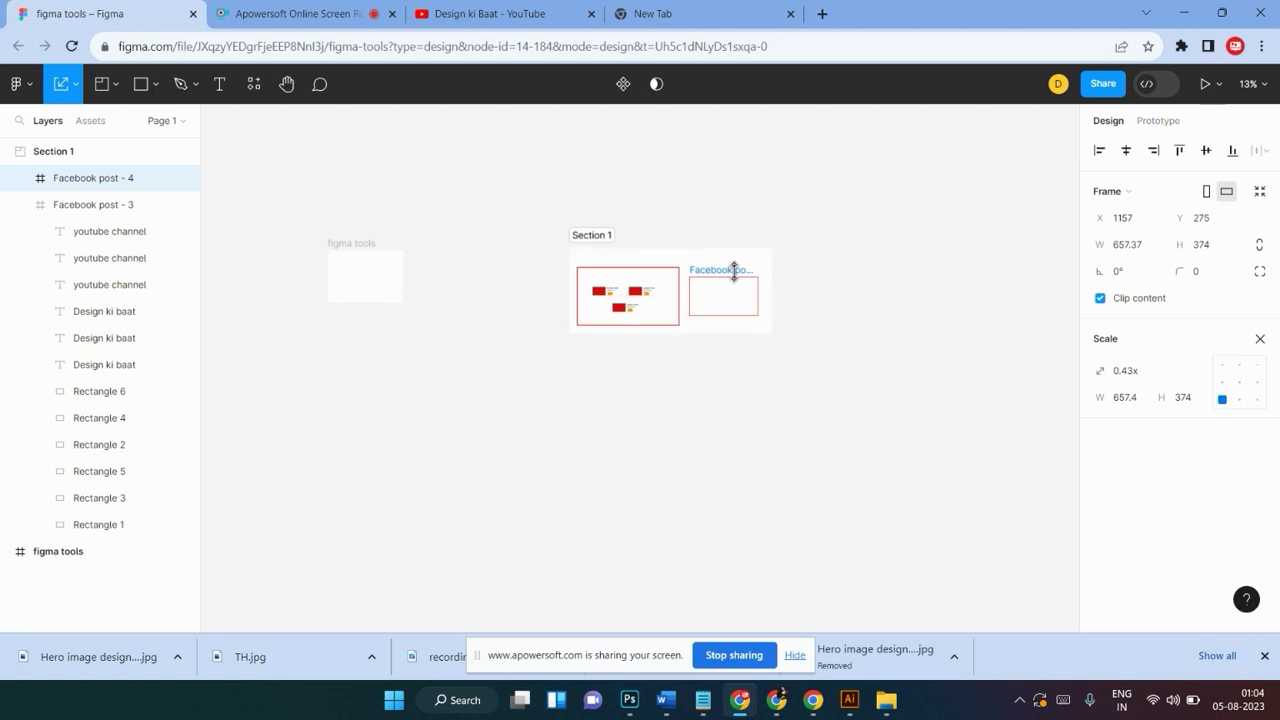
key("shift+0")
scroll(745, 305, "down", 2)
key("minus")
scroll(755, 335, "up", 3)
scroll(755, 335, "up", 3)
scroll(752, 335, "right", 1)
scroll(752, 335, "right", 2)
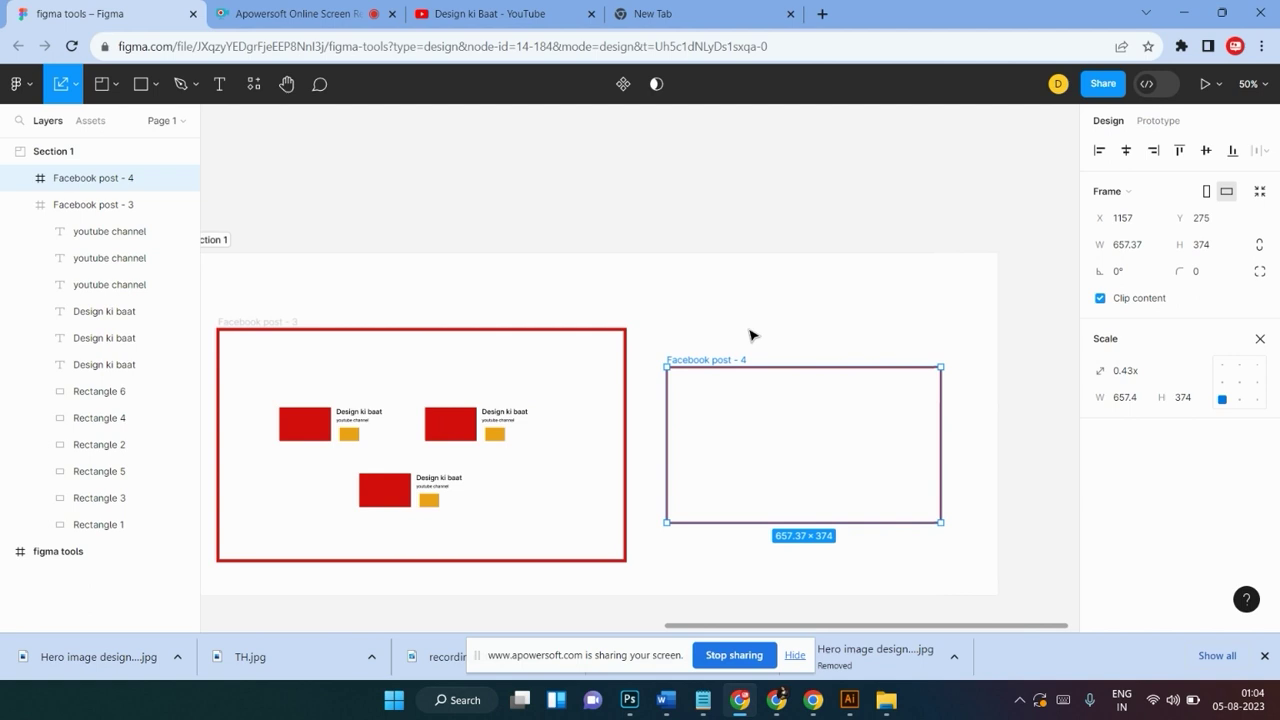
scroll(752, 335, "left", 1)
left_click(641, 243)
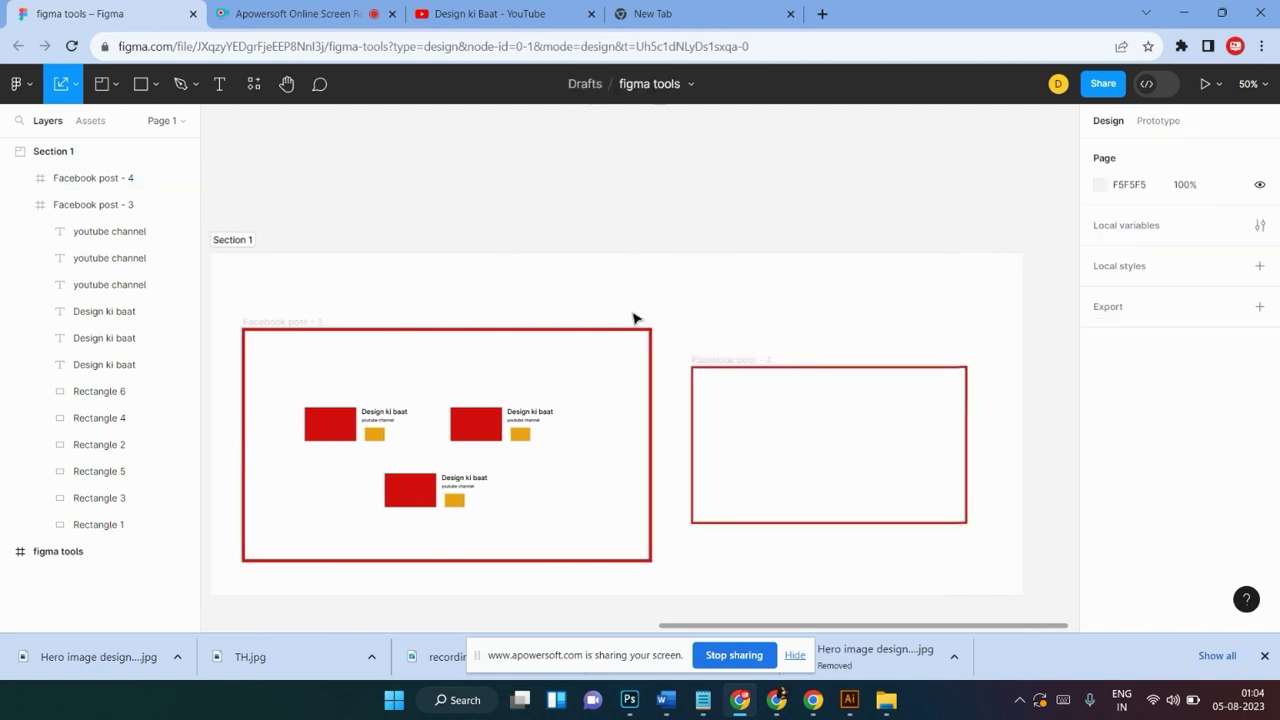
Reposition Section 1 up and to the left on the zoomed-out canvas
left_click_drag(260, 236, 360, 297)
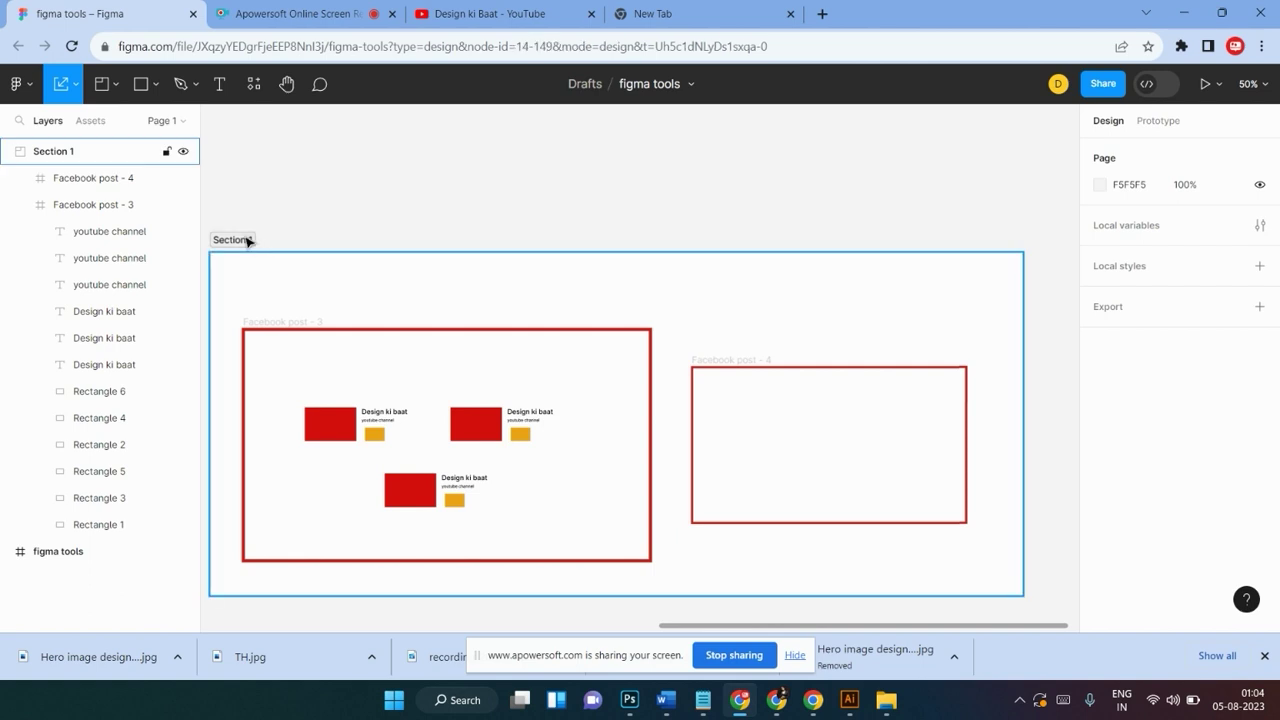
key("ctrl+minus")
key("ctrl+minus")
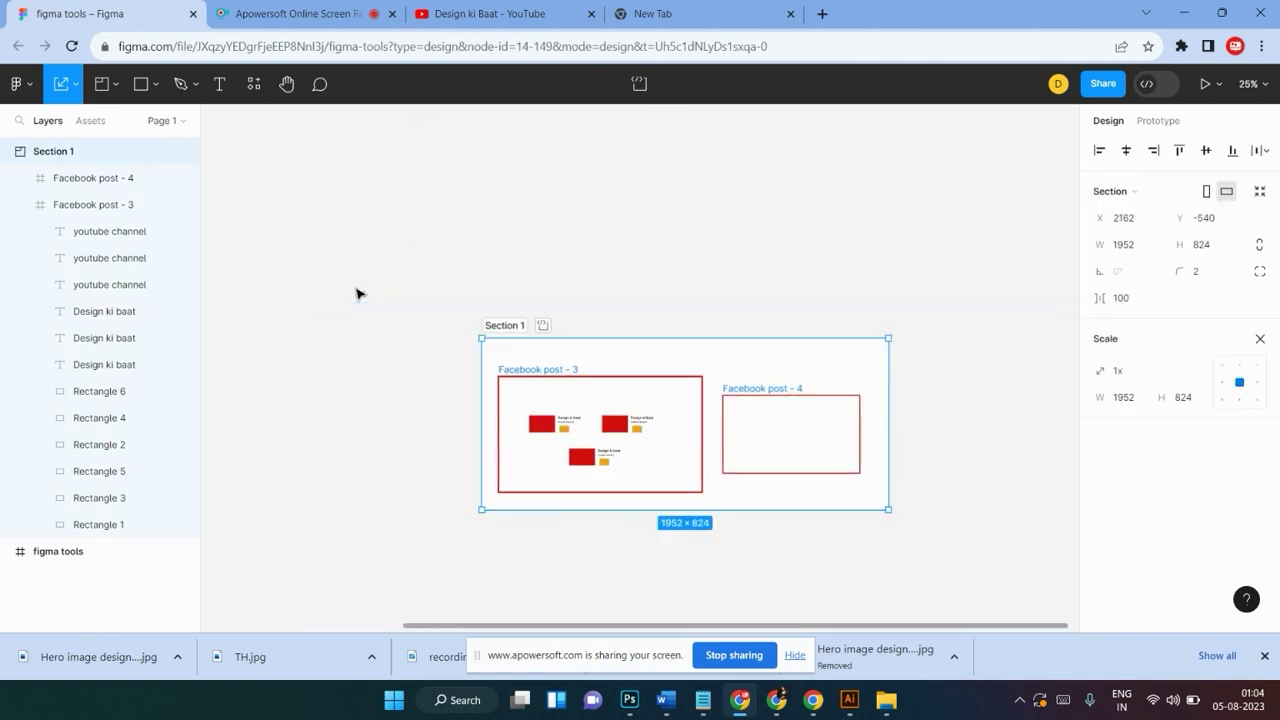
left_click_drag(588, 337, 527, 335)
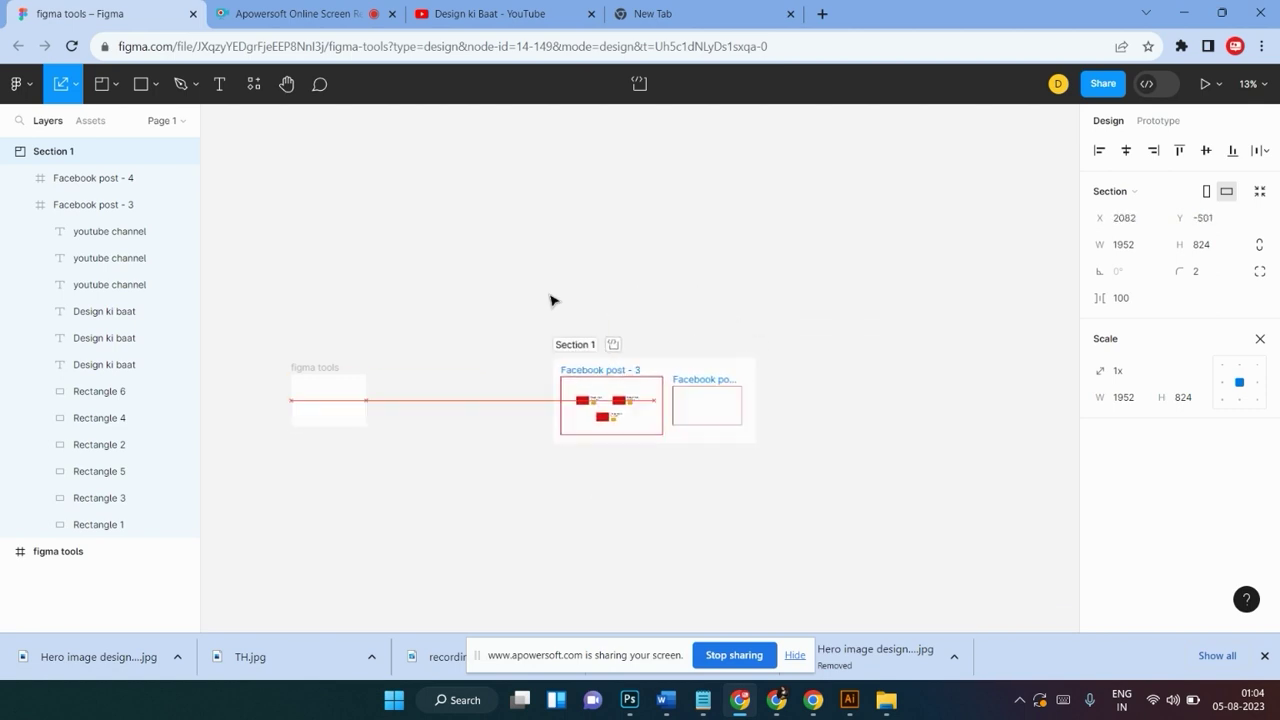
mouse_move(527, 335)
left_mouse_down()
mouse_move(492, 323)
mouse_move(504, 323)
left_mouse_up()
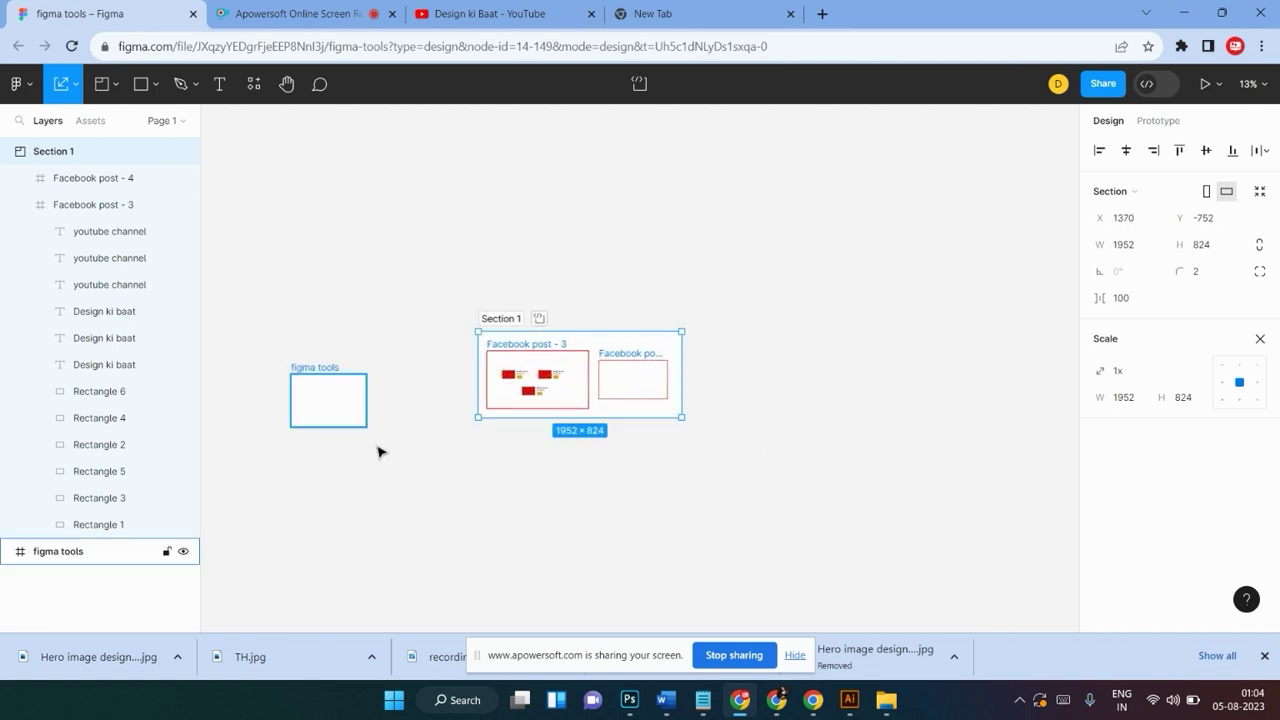
Pull Facebook post - 4 out of Section 1 to below it at X 1911, Y 539
left_click(754, 356)
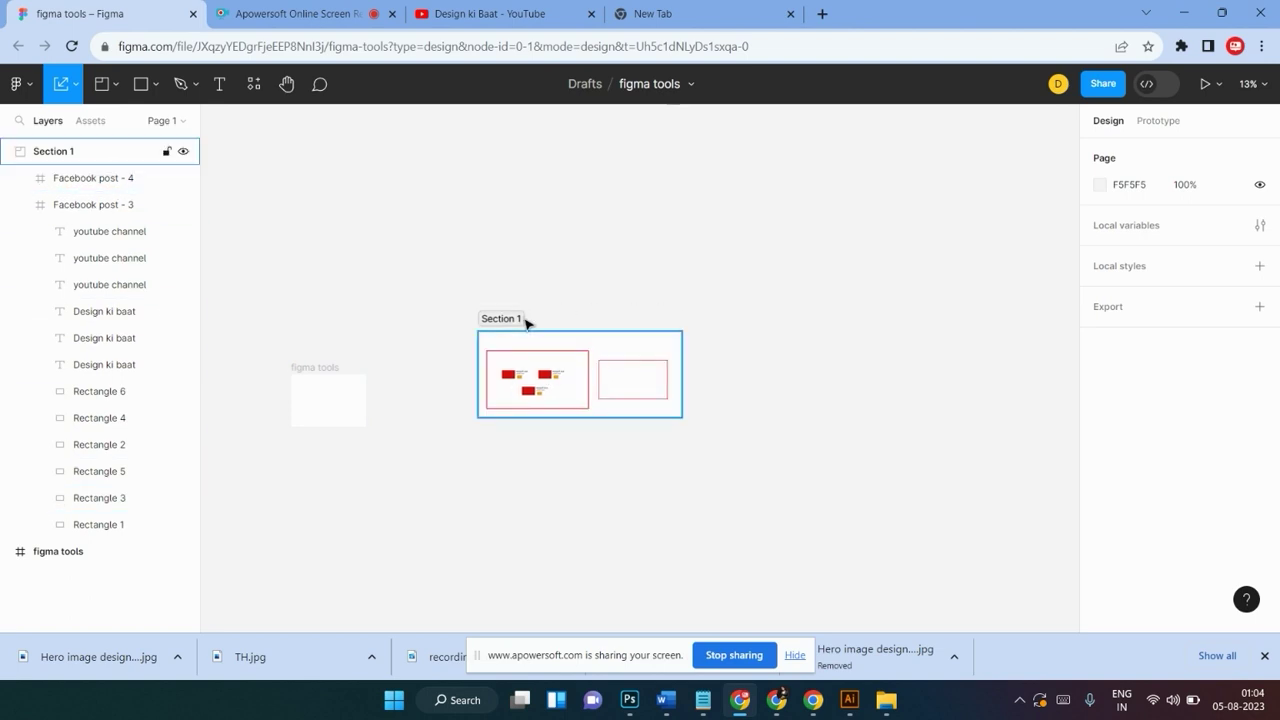
left_click_drag(528, 319, 686, 355)
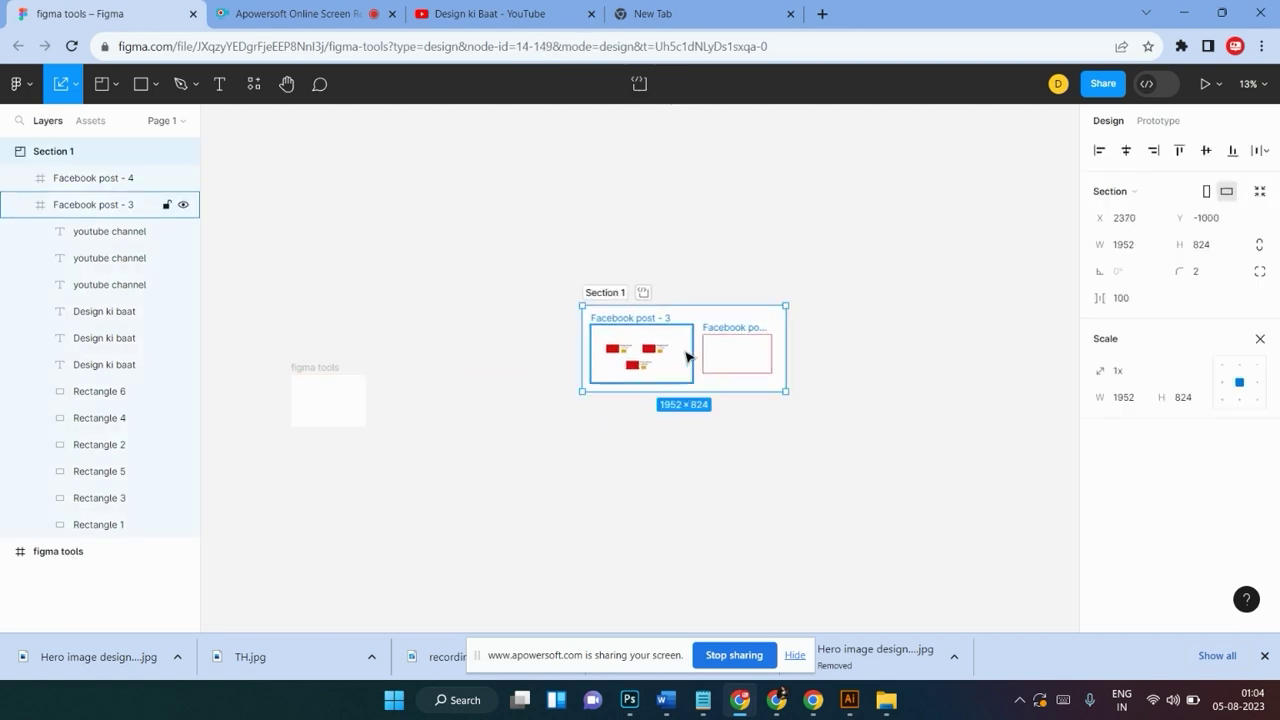
left_click_drag(736, 334, 568, 466)
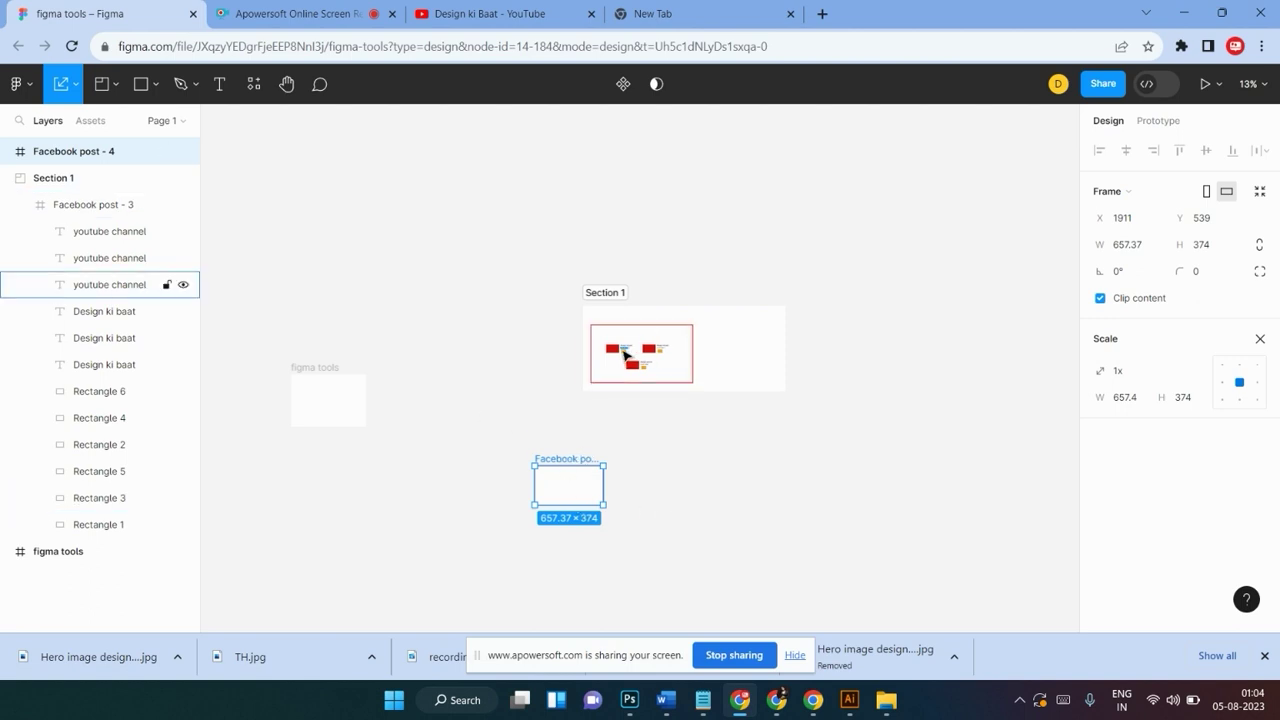
Move Facebook post - 3 out of Section 1 and pull one red block with its labels loose
left_click(621, 348, "ctrl")
left_click(614, 334)
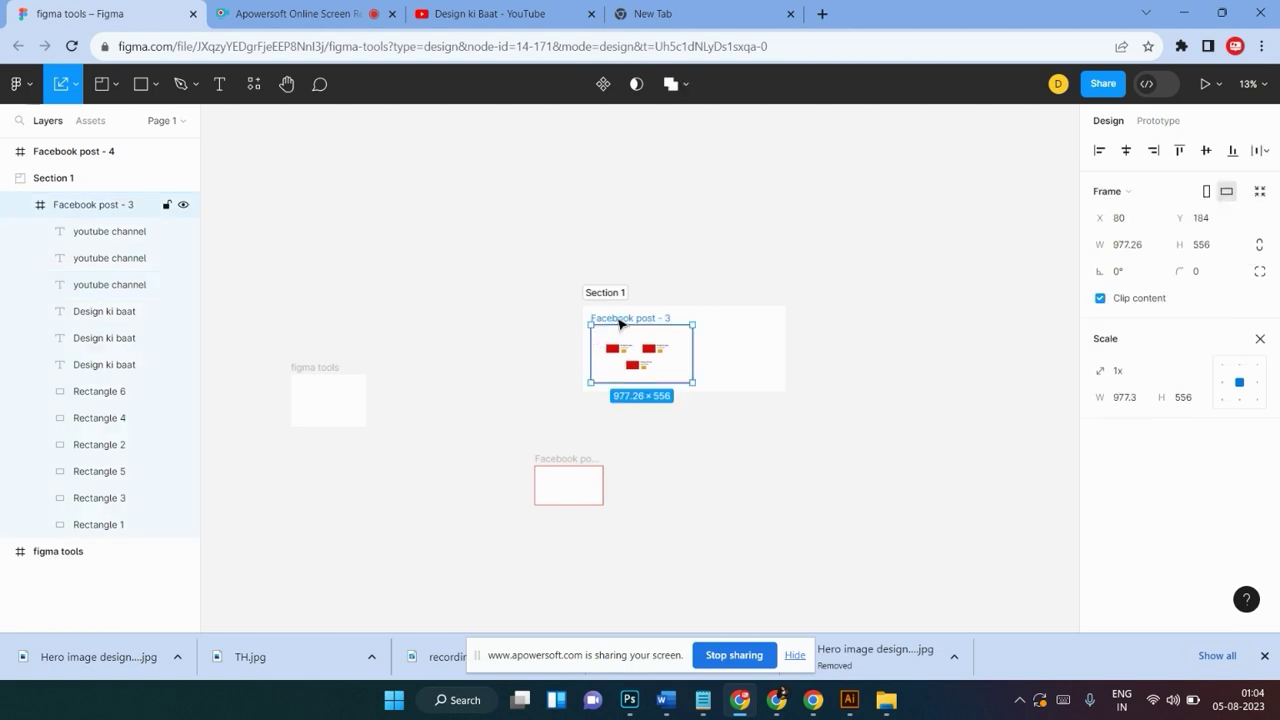
mouse_move(617, 324)
left_mouse_down()
mouse_move(421, 376)
mouse_move(450, 413)
left_mouse_up()
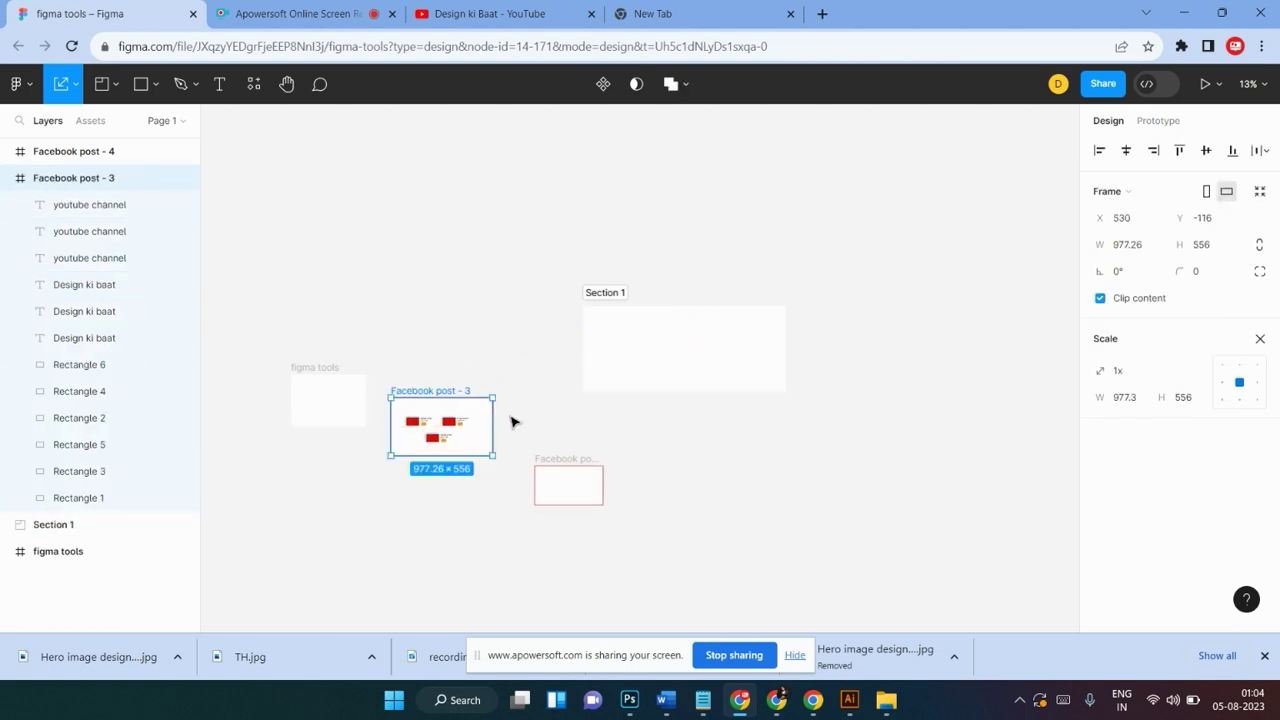
mouse_move(514, 420)
left_mouse_down()
mouse_move(450, 432)
mouse_move(548, 421)
left_mouse_up()
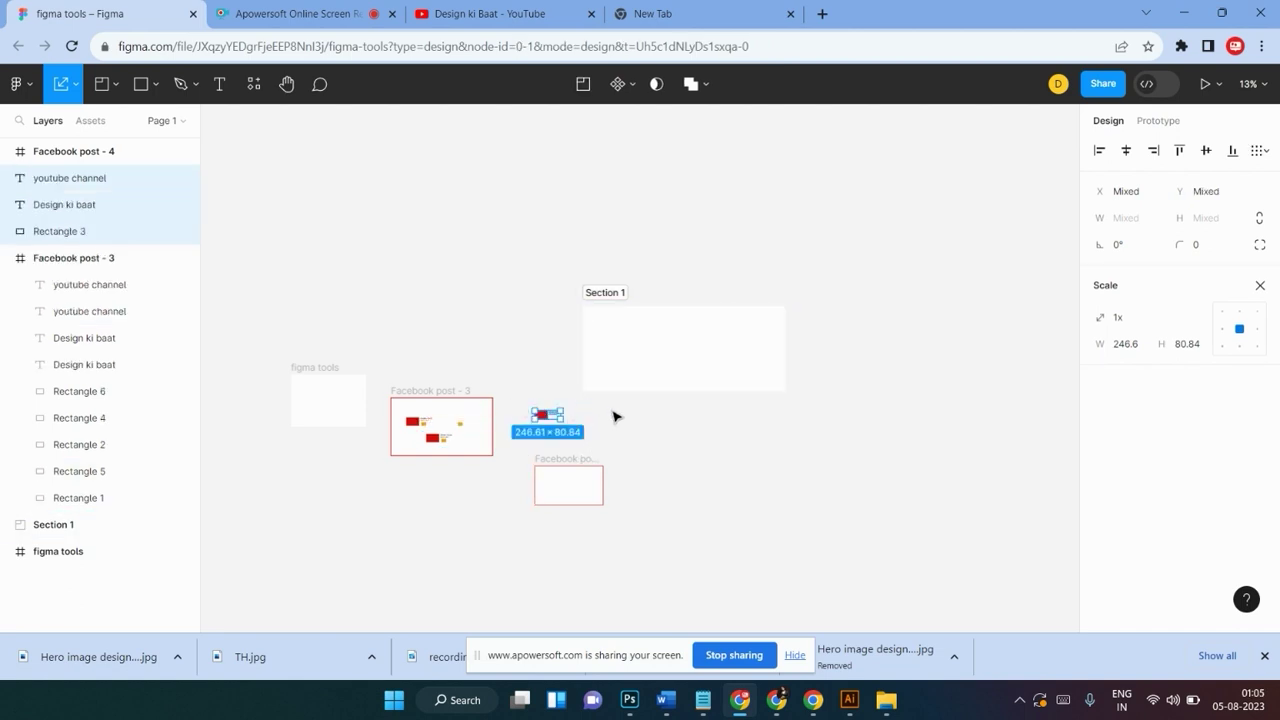
Move the empty Section 1 up and right and begin renaming it
left_click(495, 380)
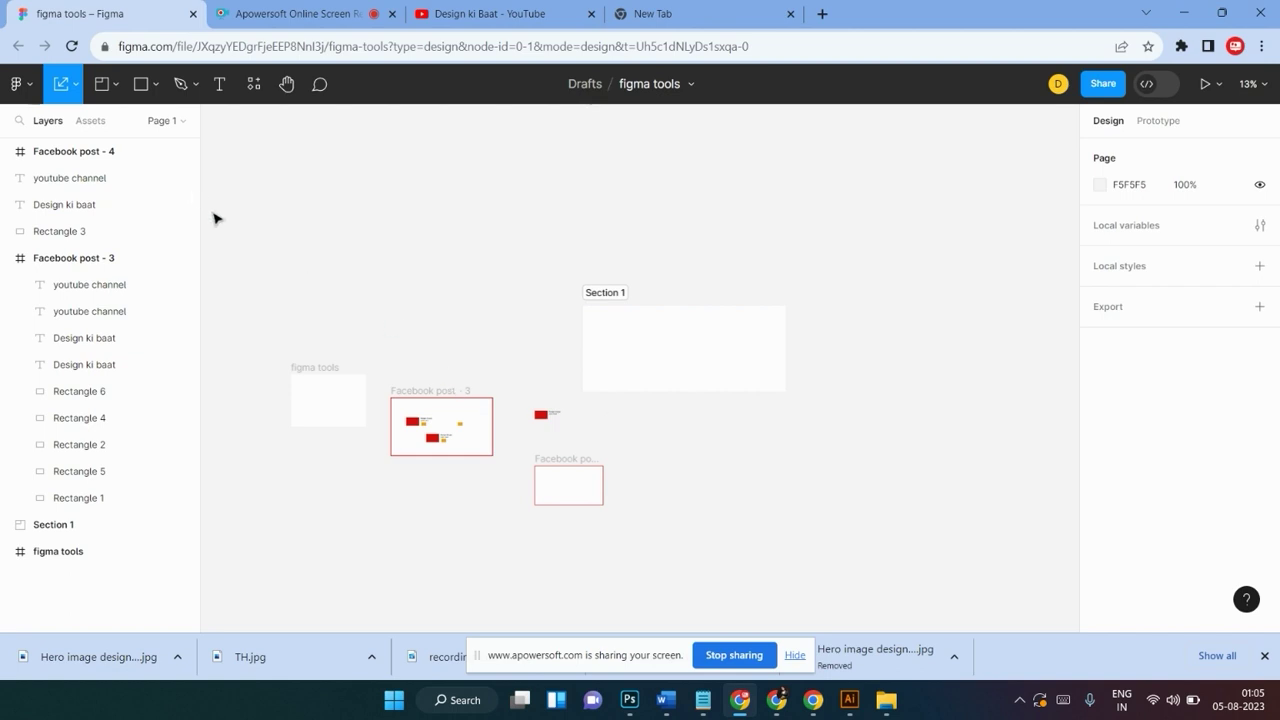
left_click_drag(615, 292, 770, 244)
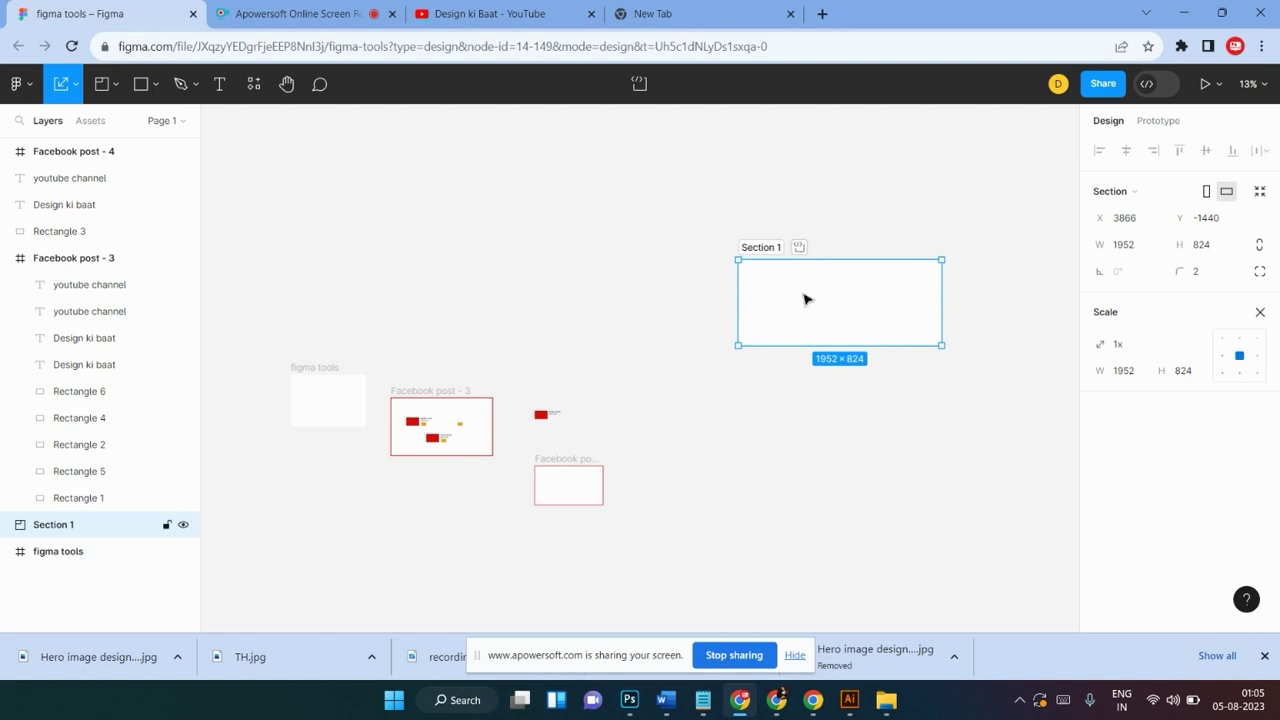
double_click(758, 250)
Rename the empty section to 'fdgfbf'
type("fdgfbf")
left_click(808, 243)
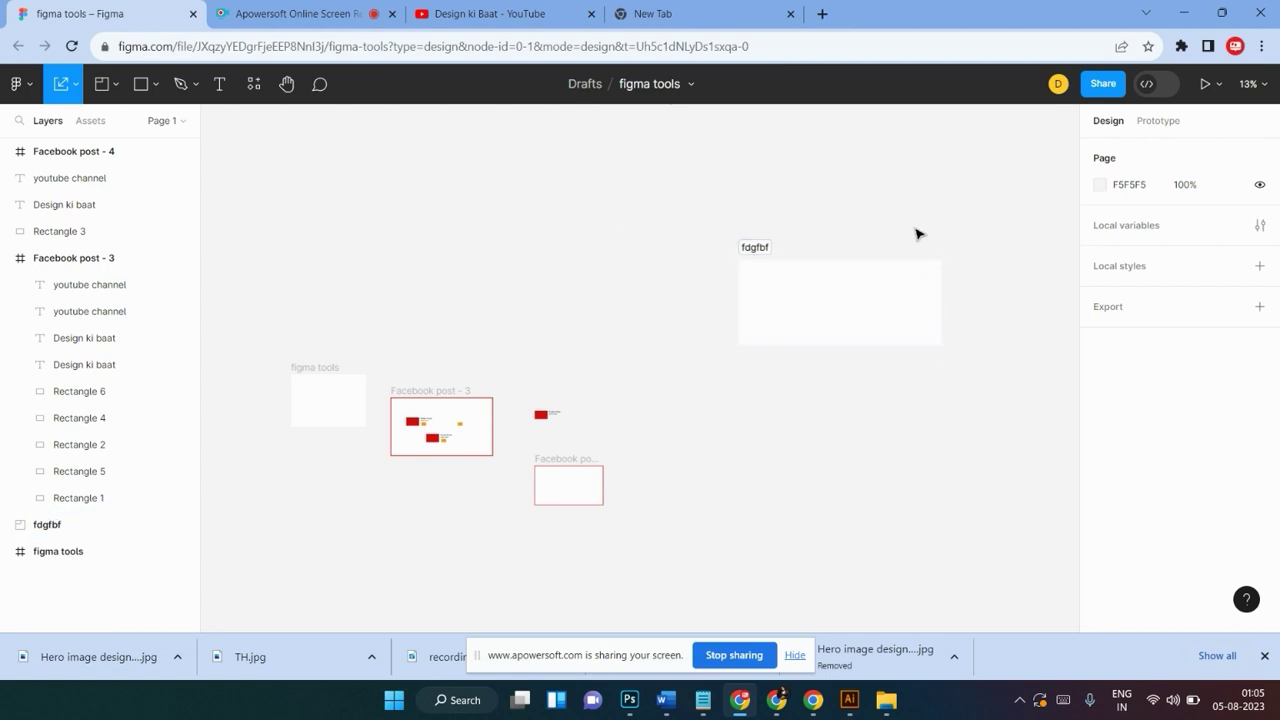
left_click_drag(914, 231, 673, 330)
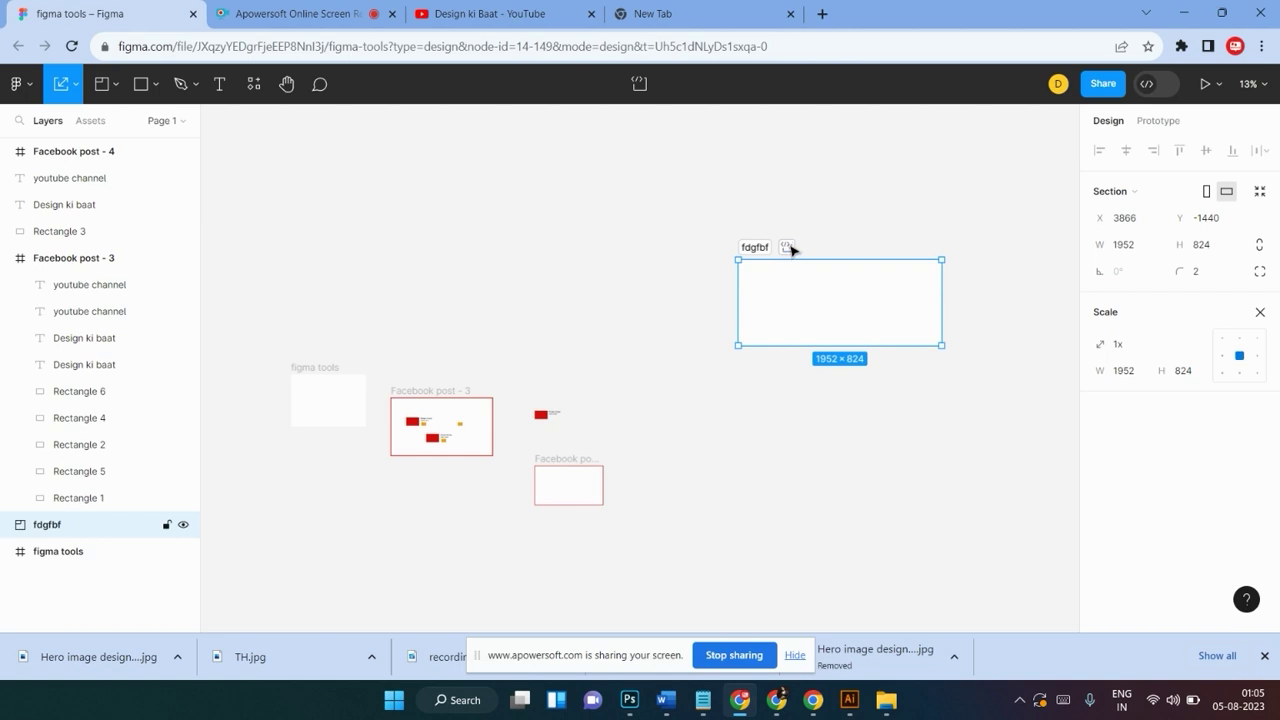
left_click(860, 244)
Delete the fdgfbf section and shift all remaining frames up-right together
left_click_drag(1004, 228, 650, 351)
key("Delete")
mouse_move(668, 334)
left_mouse_down()
mouse_move(406, 440)
mouse_move(274, 517)
left_mouse_up()
left_click_drag(412, 433, 489, 380)
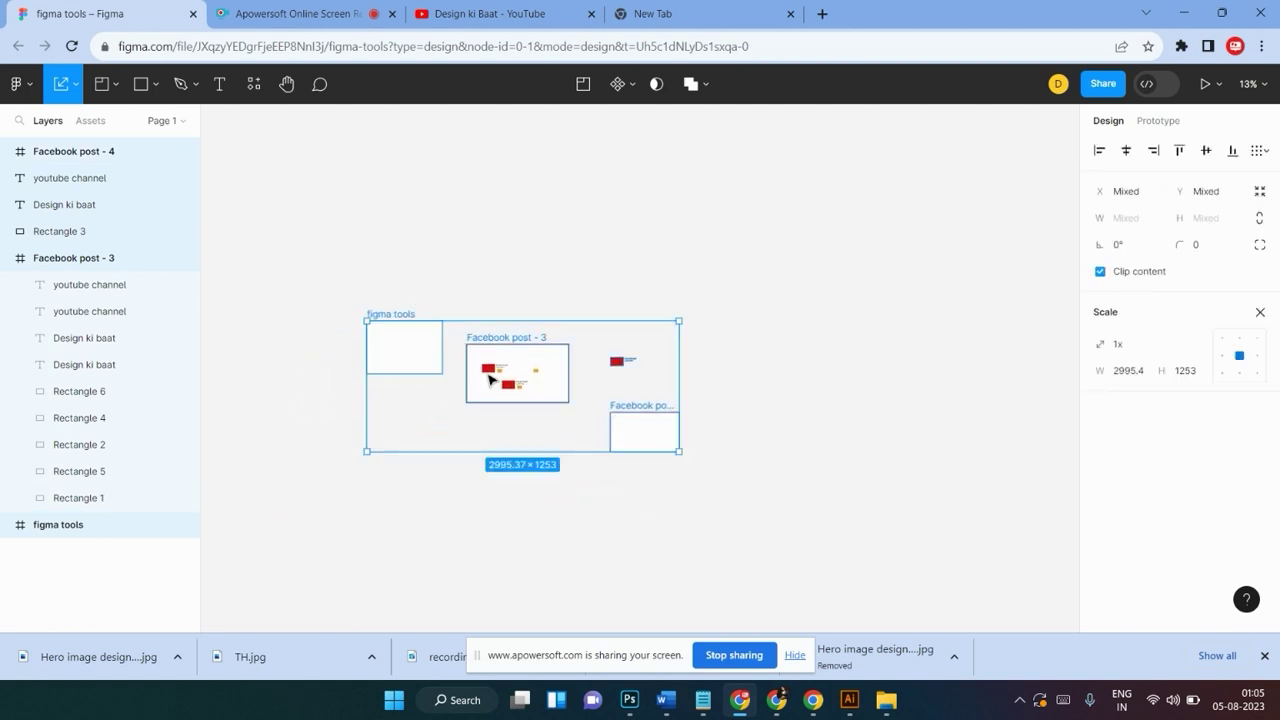
Move all the frames and the loose red block up and right together
left_click(742, 307)
mouse_move(760, 277)
left_mouse_down()
mouse_move(329, 466)
mouse_move(324, 480)
left_mouse_up()
left_click_drag(431, 372, 524, 318)
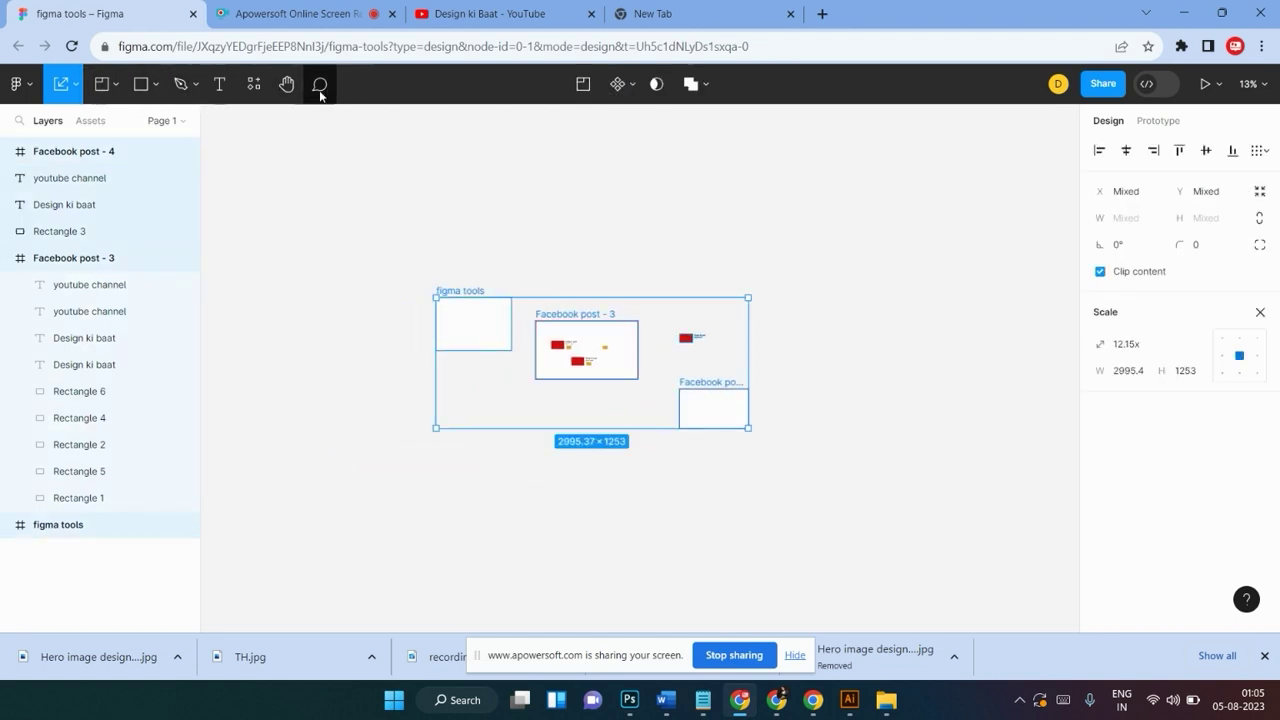
left_click(604, 242)
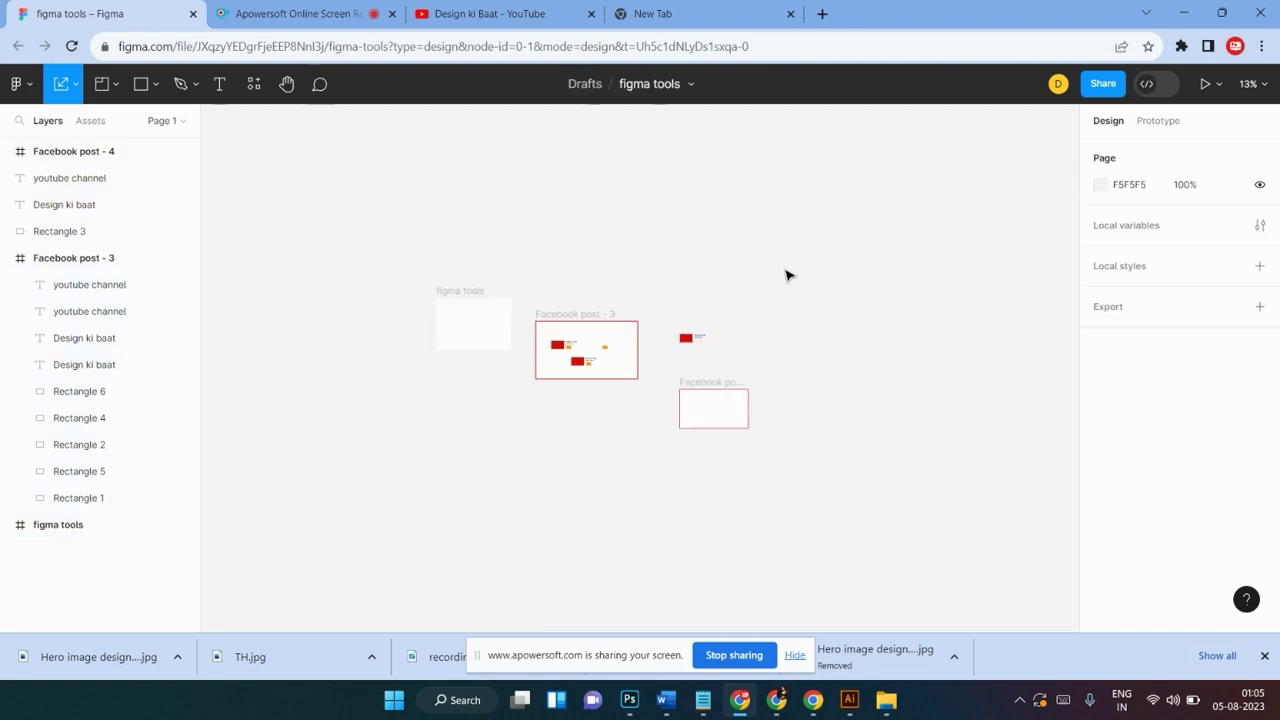
left_click_drag(828, 266, 354, 517)
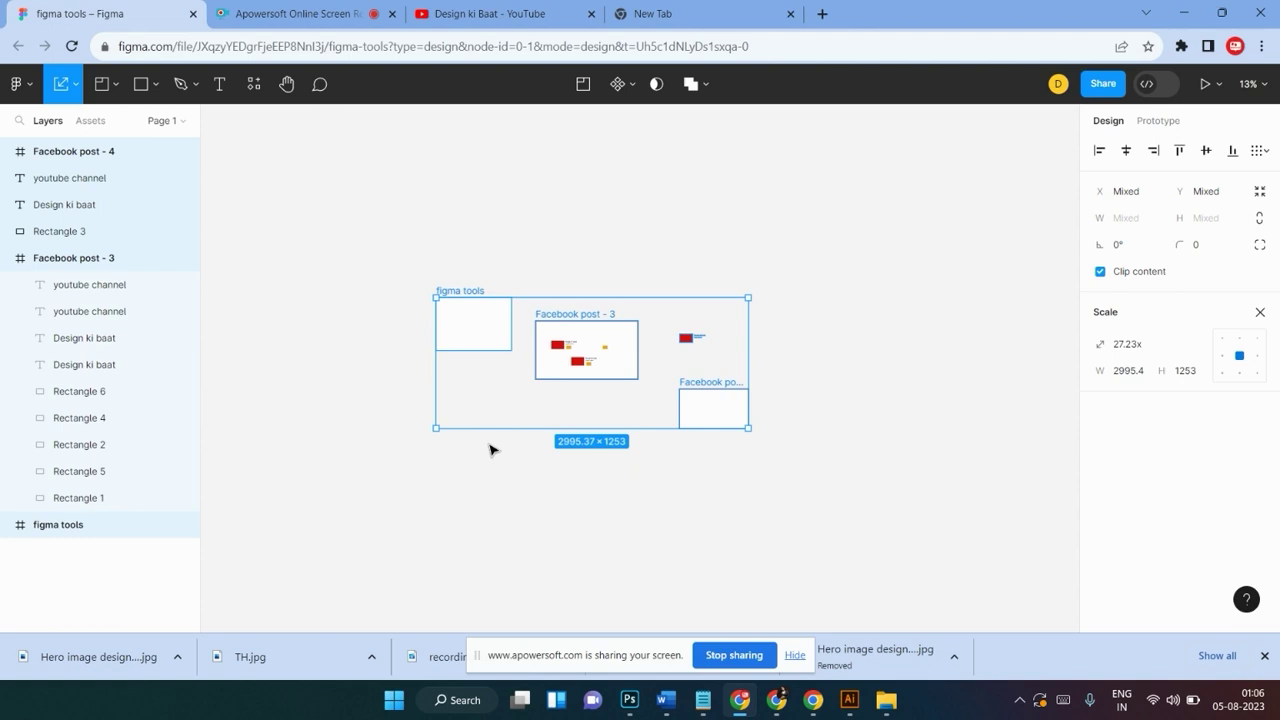
left_click(850, 297)
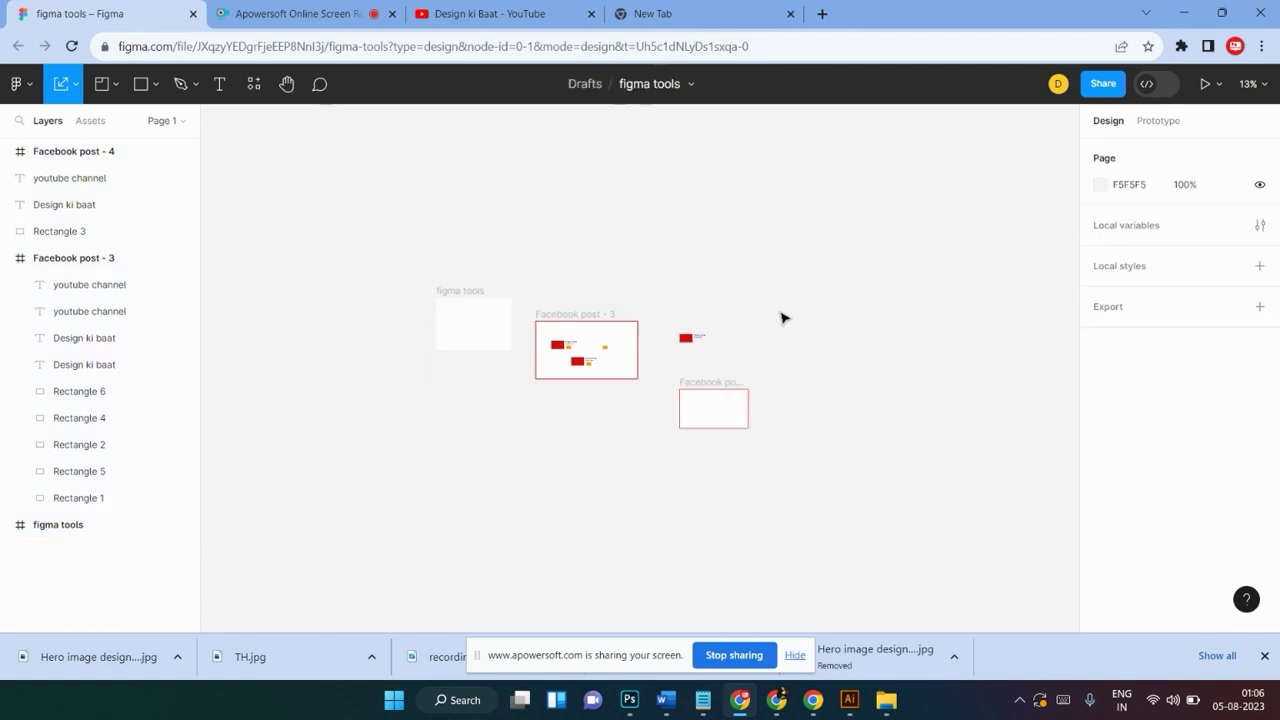
Delete Facebook post - 4 and the loose red block
key("ctrl+plus")
scroll(795, 318, "up", 2)
left_click_drag(880, 290, 686, 591)
key("Delete")
Place Facebook post - 3 beside the figma tools frame
mouse_move(458, 318)
left_mouse_down()
mouse_move(569, 282)
mouse_move(556, 272)
left_mouse_up()
left_click(270, 252)
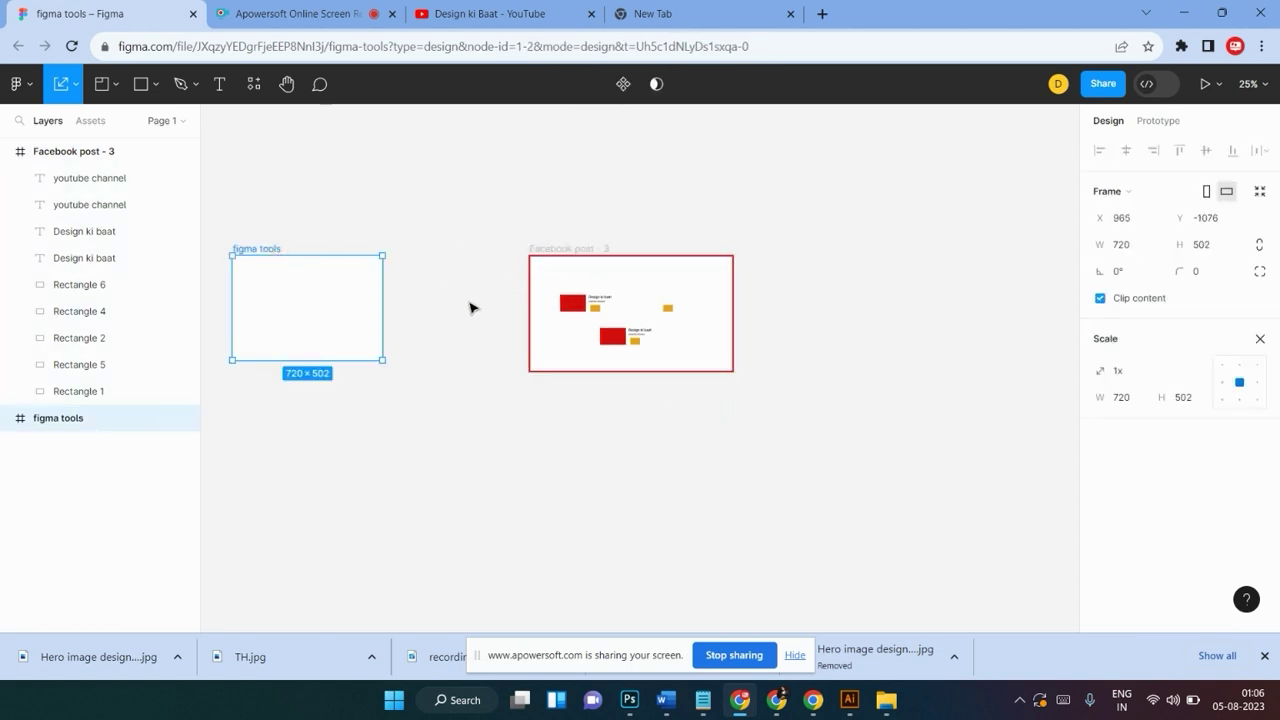
scroll(470, 305, "left", 3)
left_click_drag(729, 257, 609, 252)
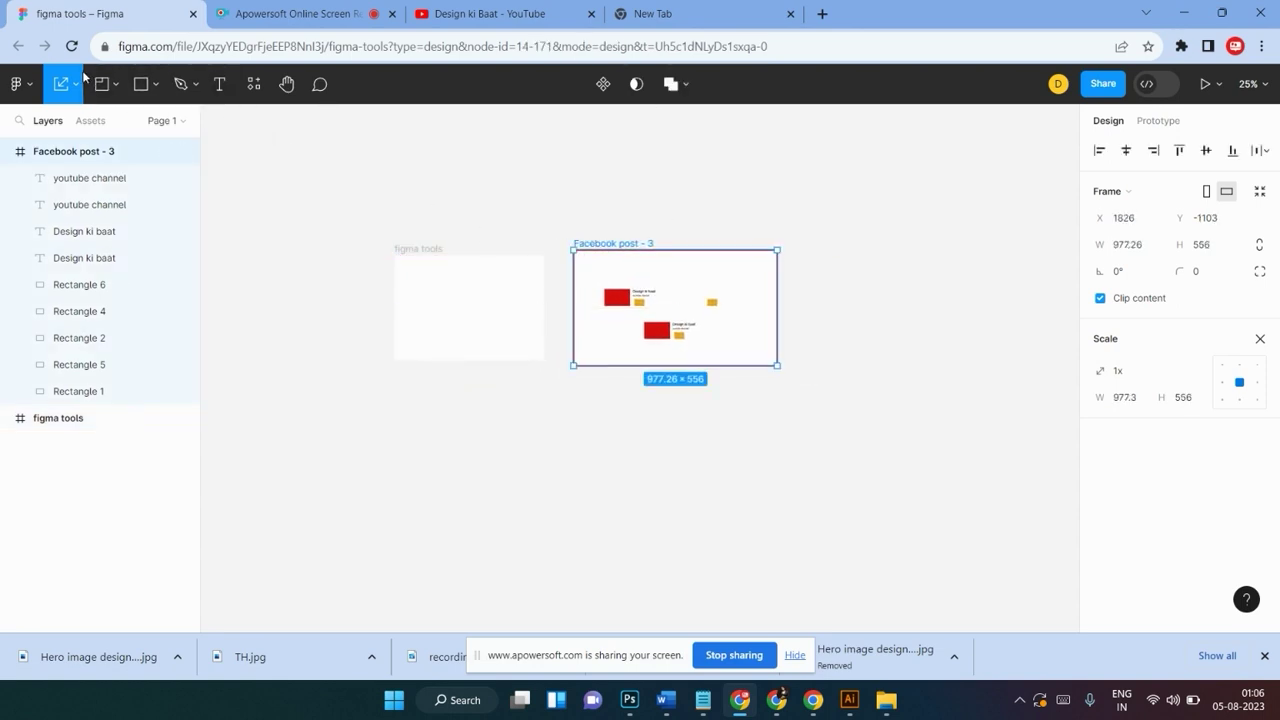
left_click(116, 86)
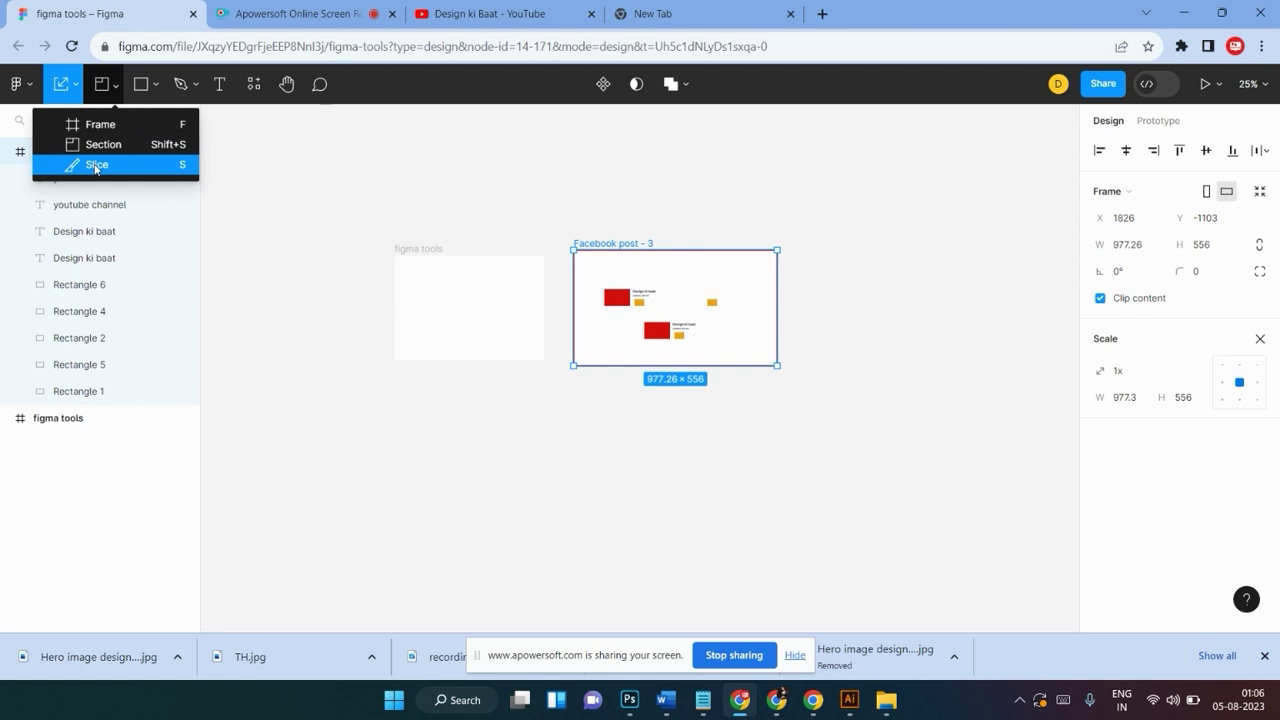
Create an empty 1879×792 Frame 1 below Facebook post - 3
scroll(734, 262, "down", 2)
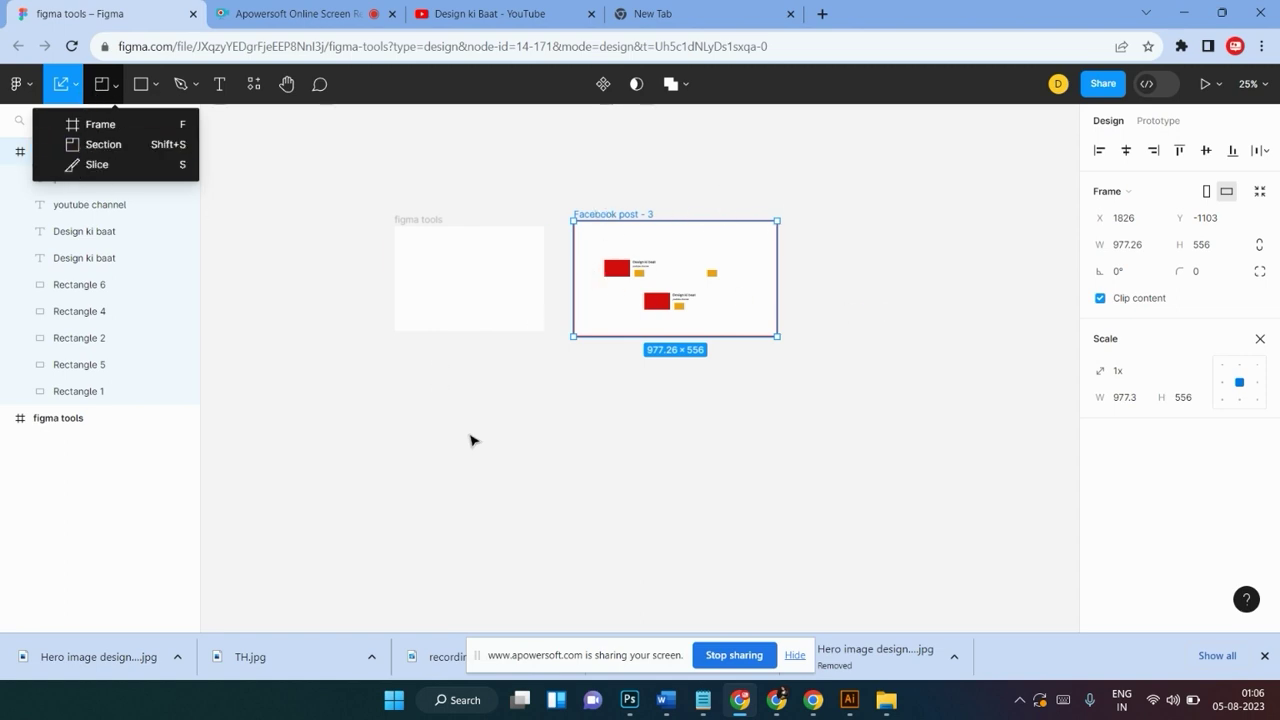
left_click(441, 418)
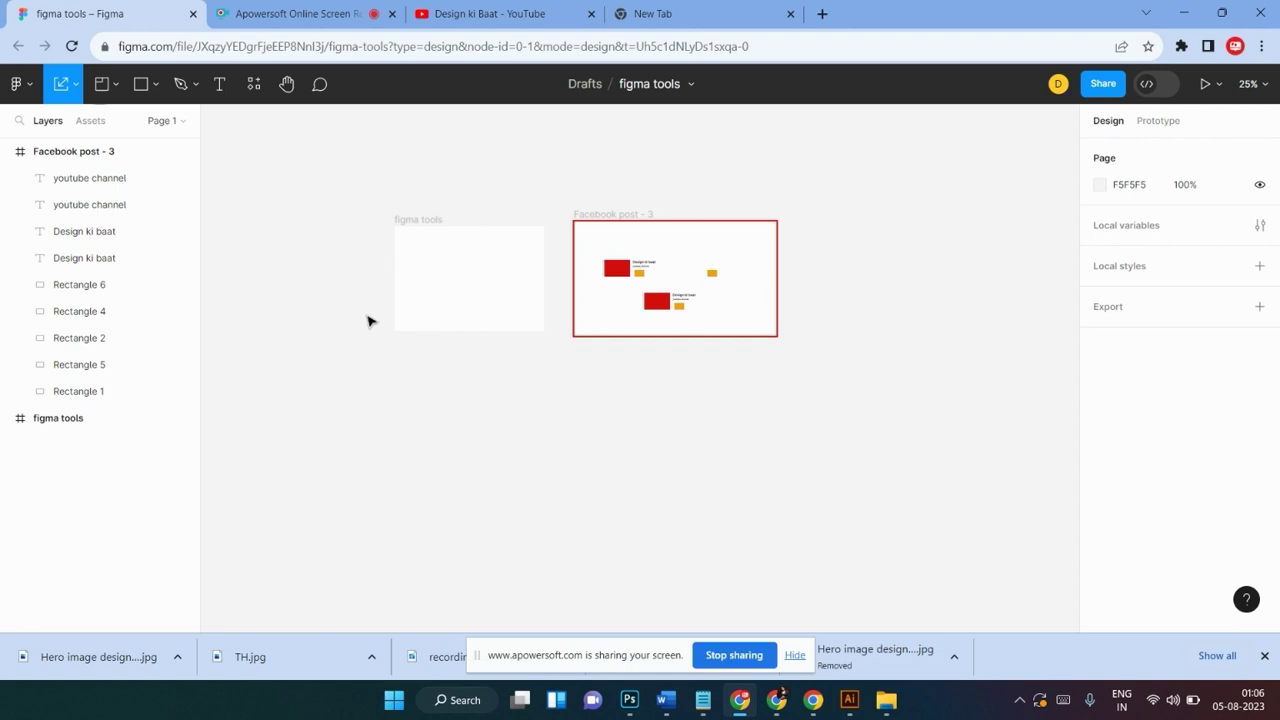
left_click(115, 86)
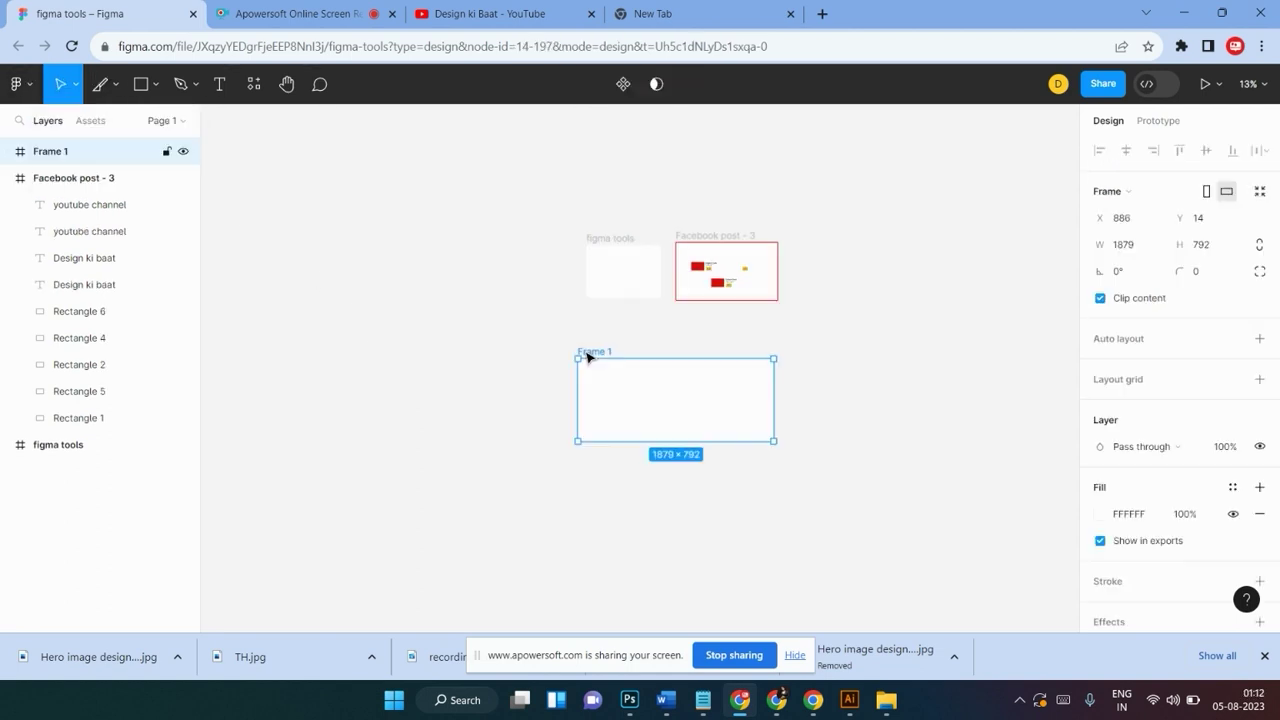
left_click(113, 90)
left_click(95, 163)
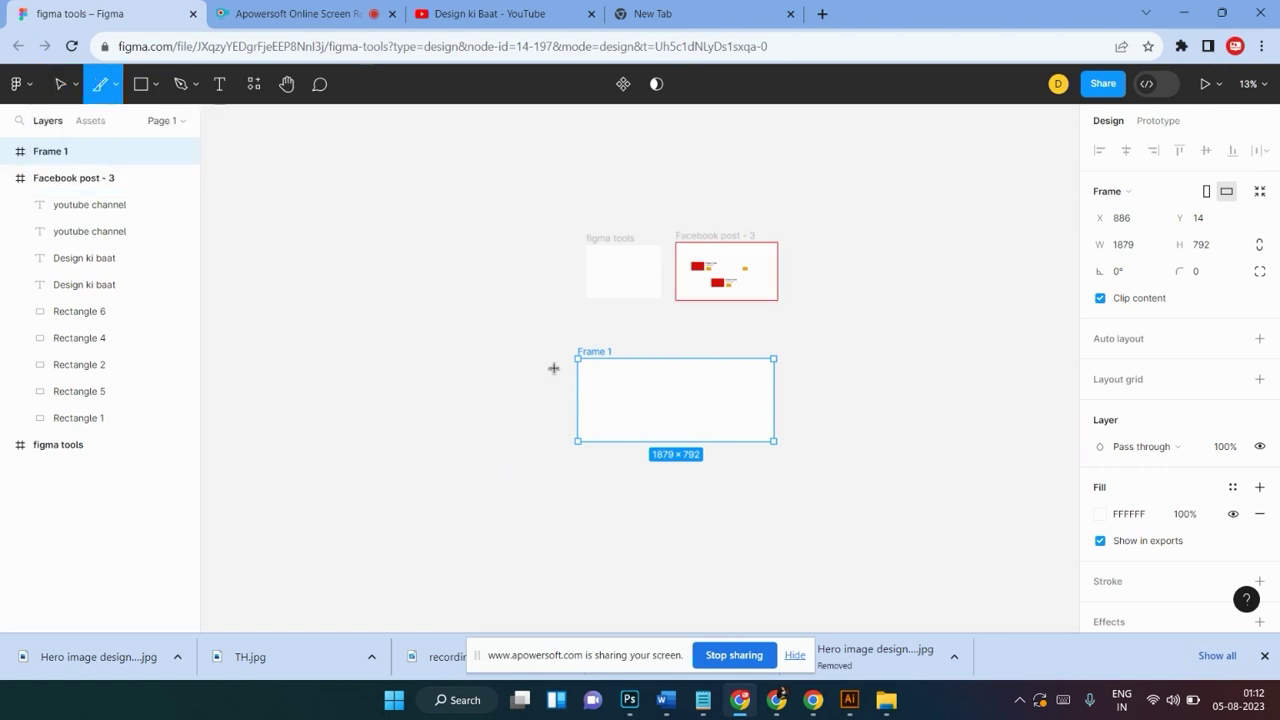
left_click(115, 86)
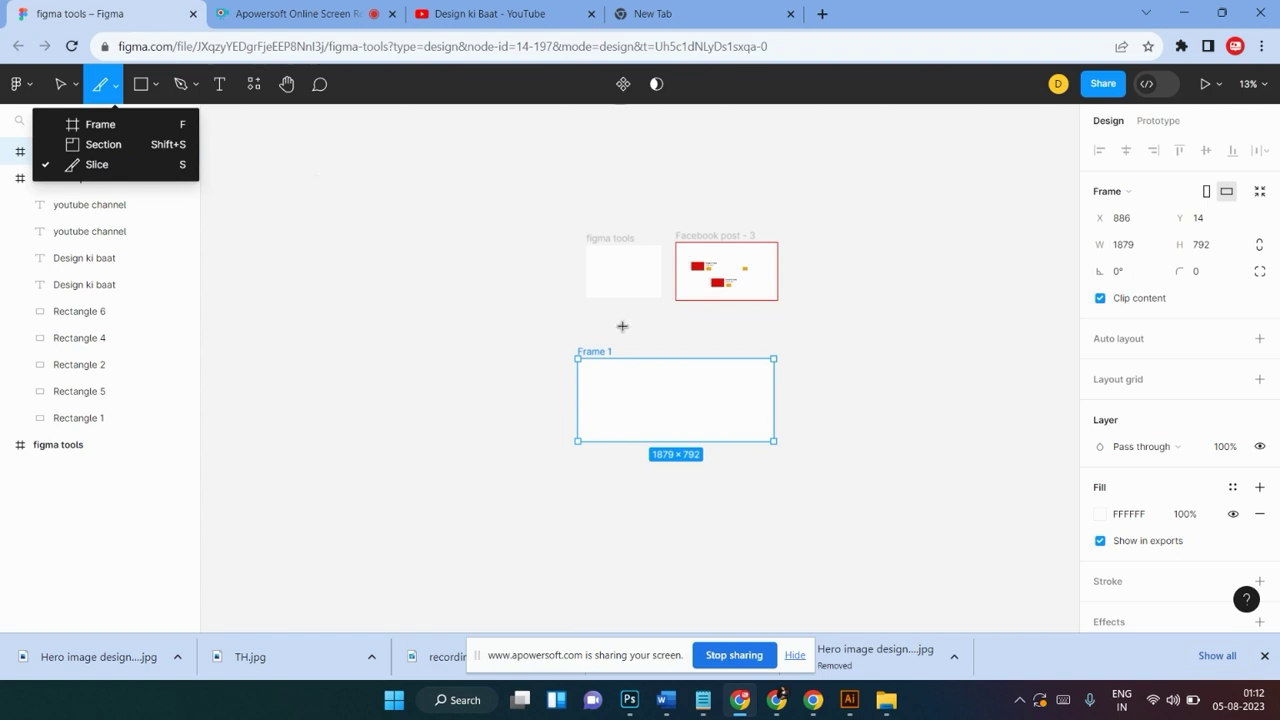
left_click(525, 90)
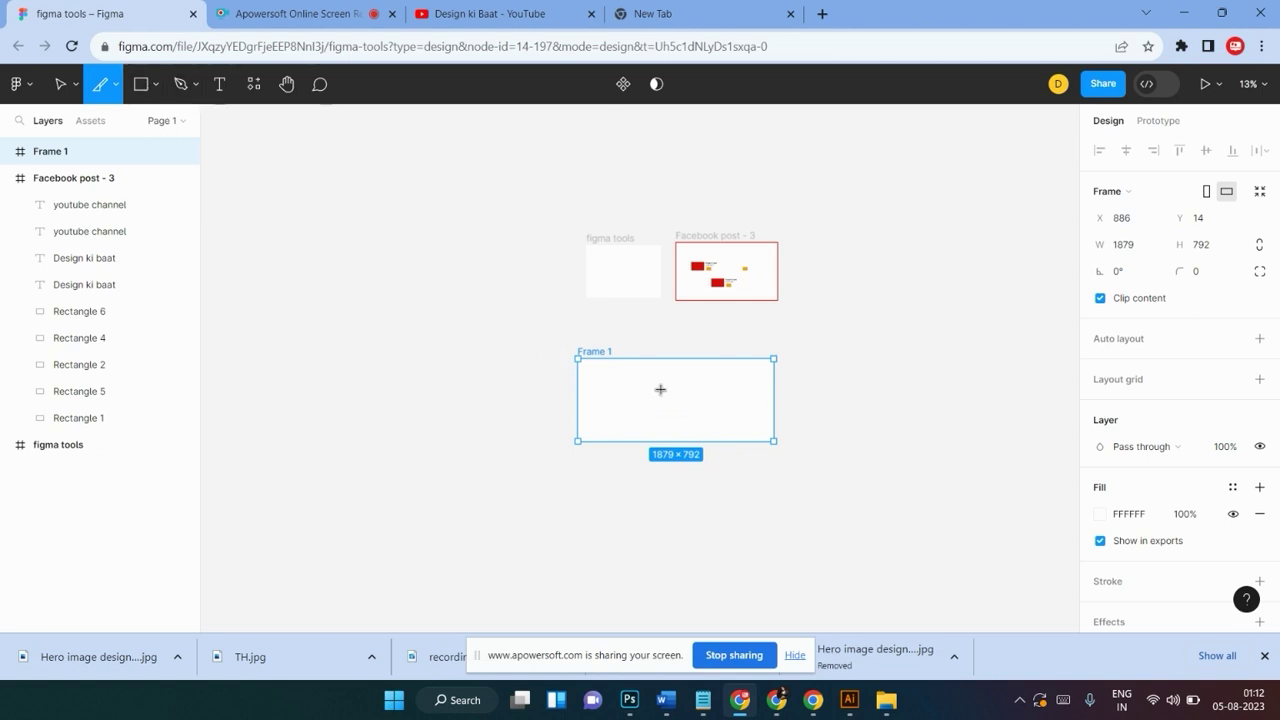
Bring up the image import file picker with Ctrl+Shift+K
scroll(660, 389, "down", 1)
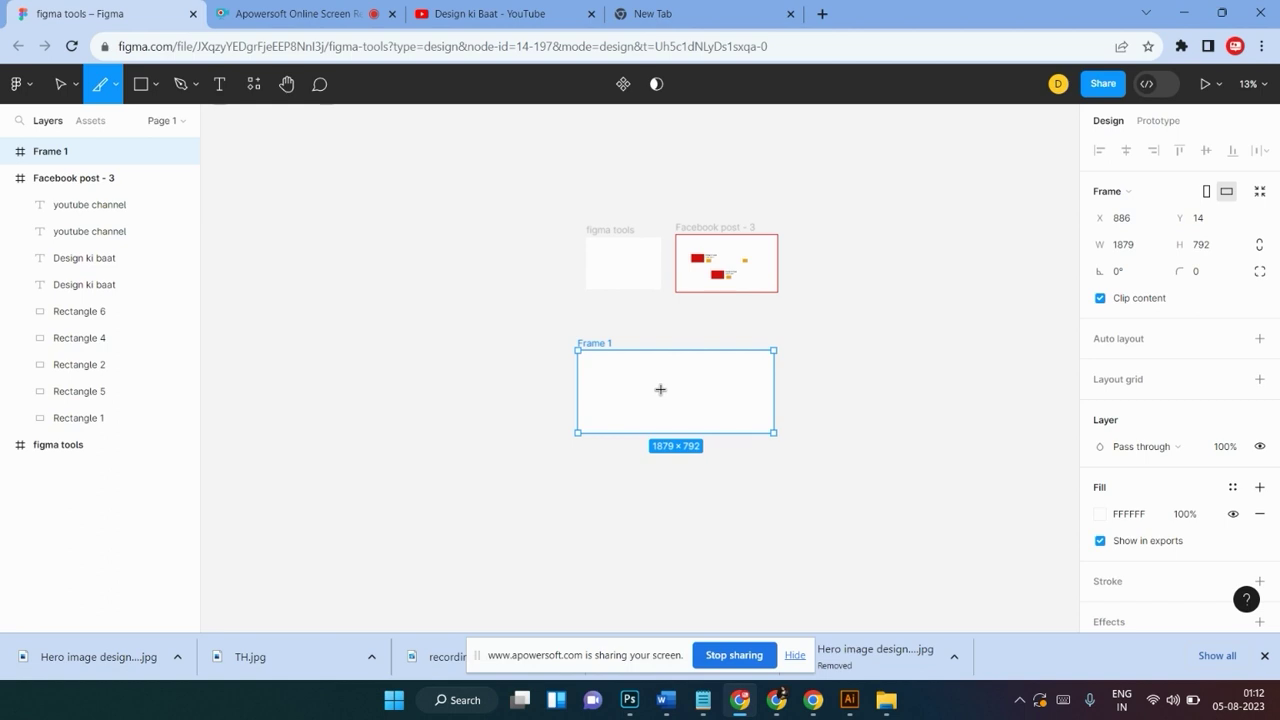
scroll(660, 389, "down", 1)
scroll(660, 389, "down", 1)
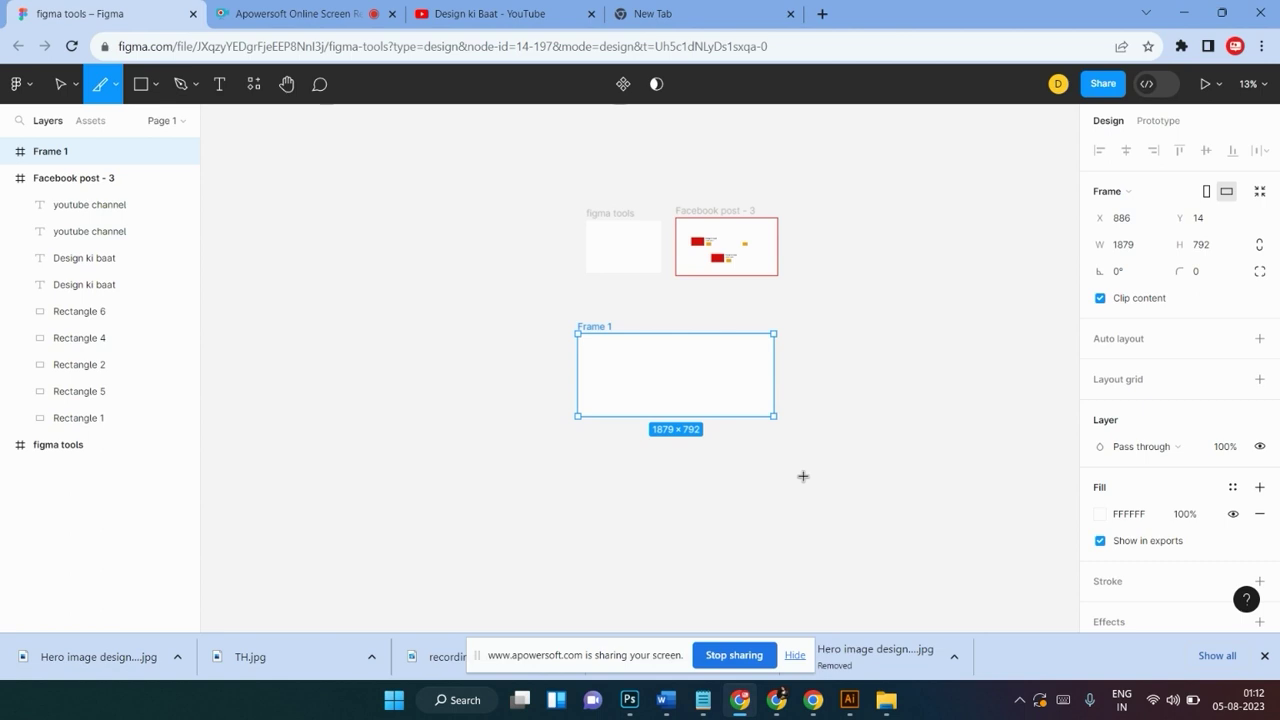
key("ctrl+shift+k")
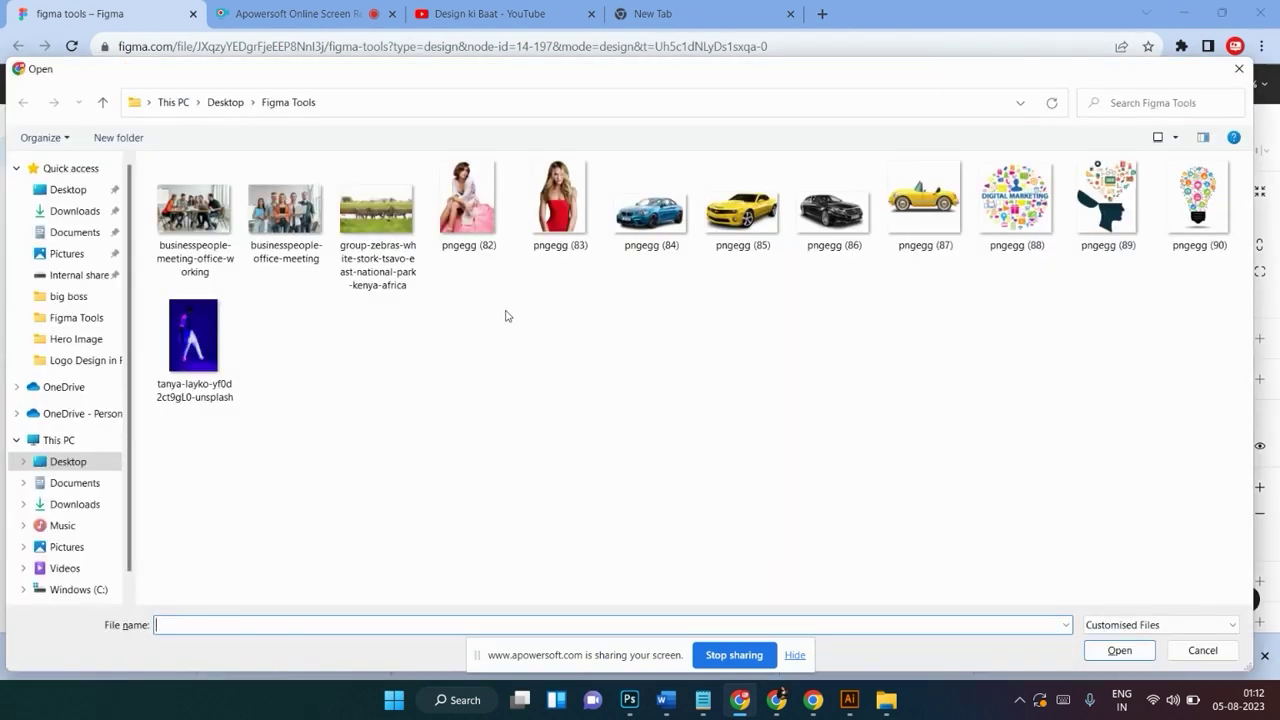
Import the zebras photo and place it into Frame 1
left_click(397, 235)
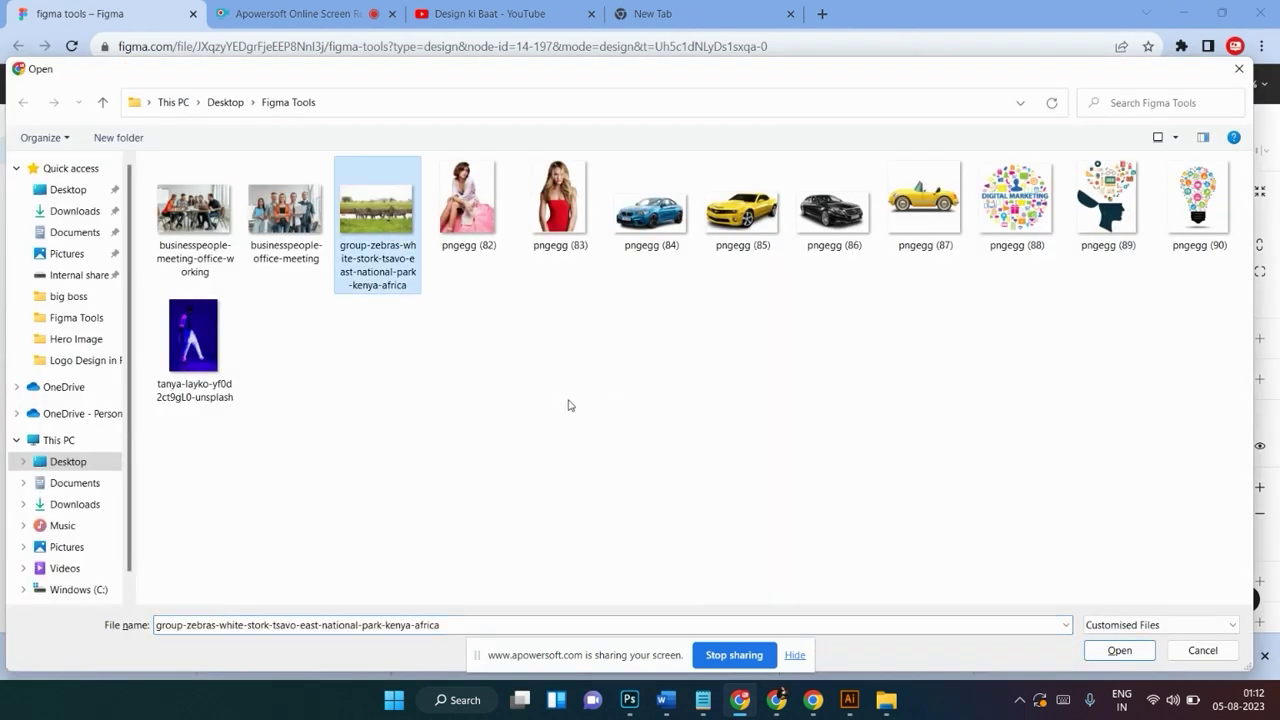
left_click(1121, 652)
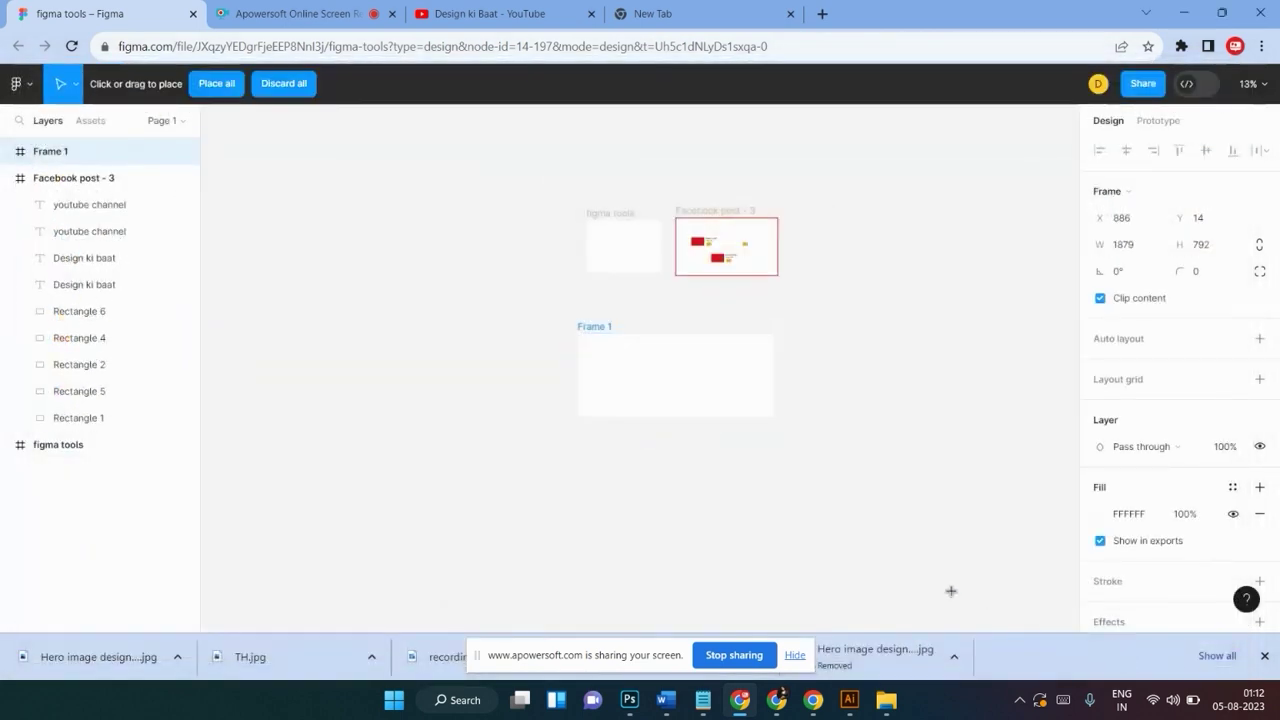
left_click(792, 458)
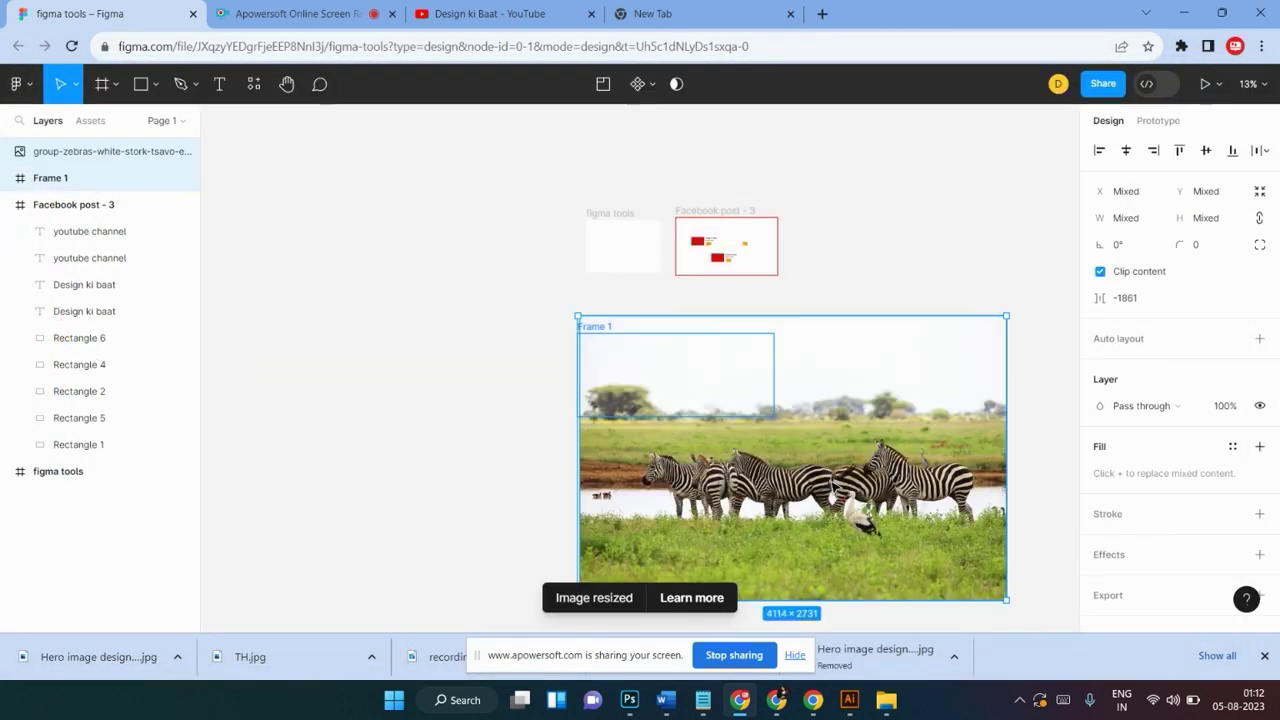
scroll(840, 500, "down", 3)
scroll(709, 434, "right", 1)
scroll(700, 475, "up", 1)
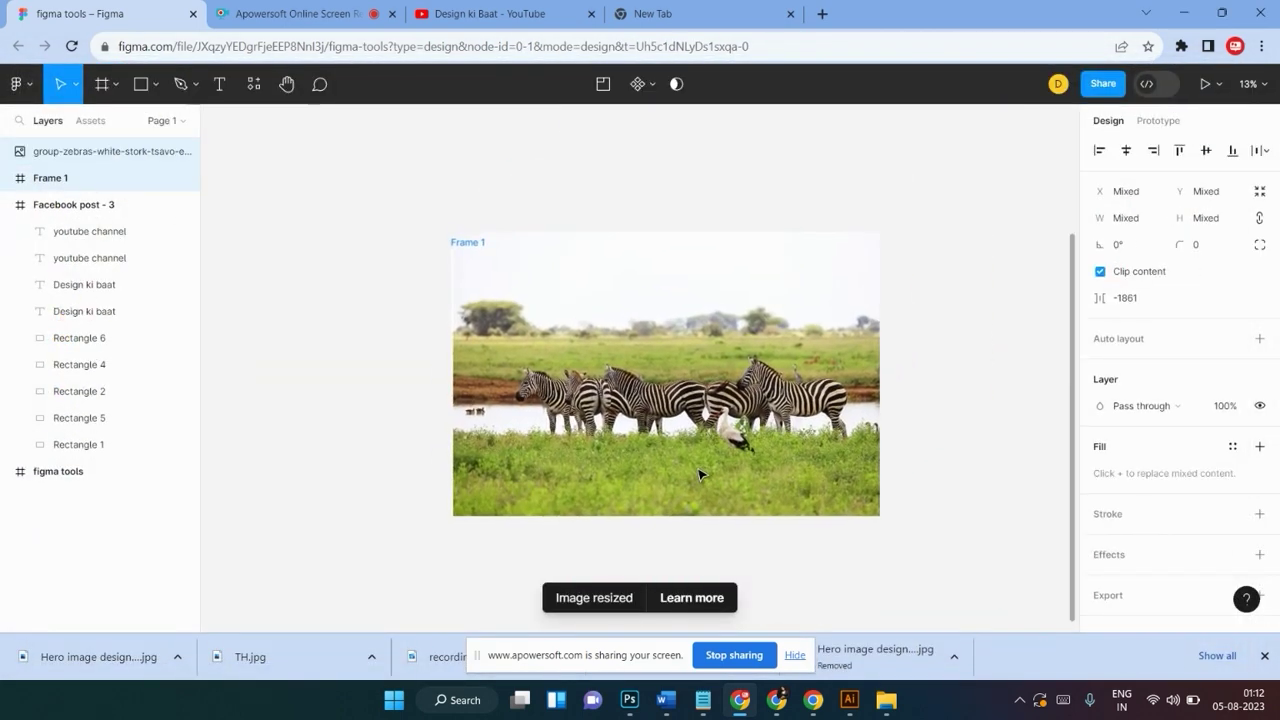
scroll(700, 475, "up", 3)
Move the zebras photo out of Frame 1 and delete Frame 1
left_click(557, 537)
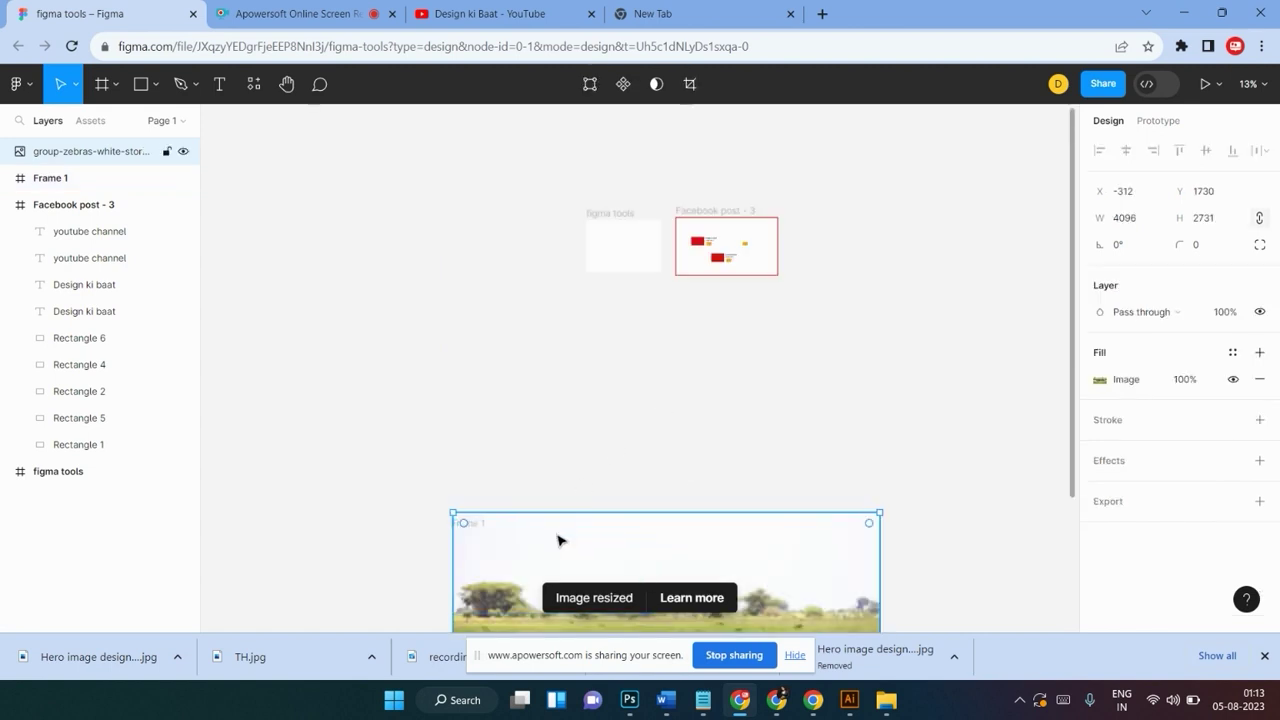
left_click_drag(726, 563, 828, 400)
left_click_drag(537, 566, 482, 400)
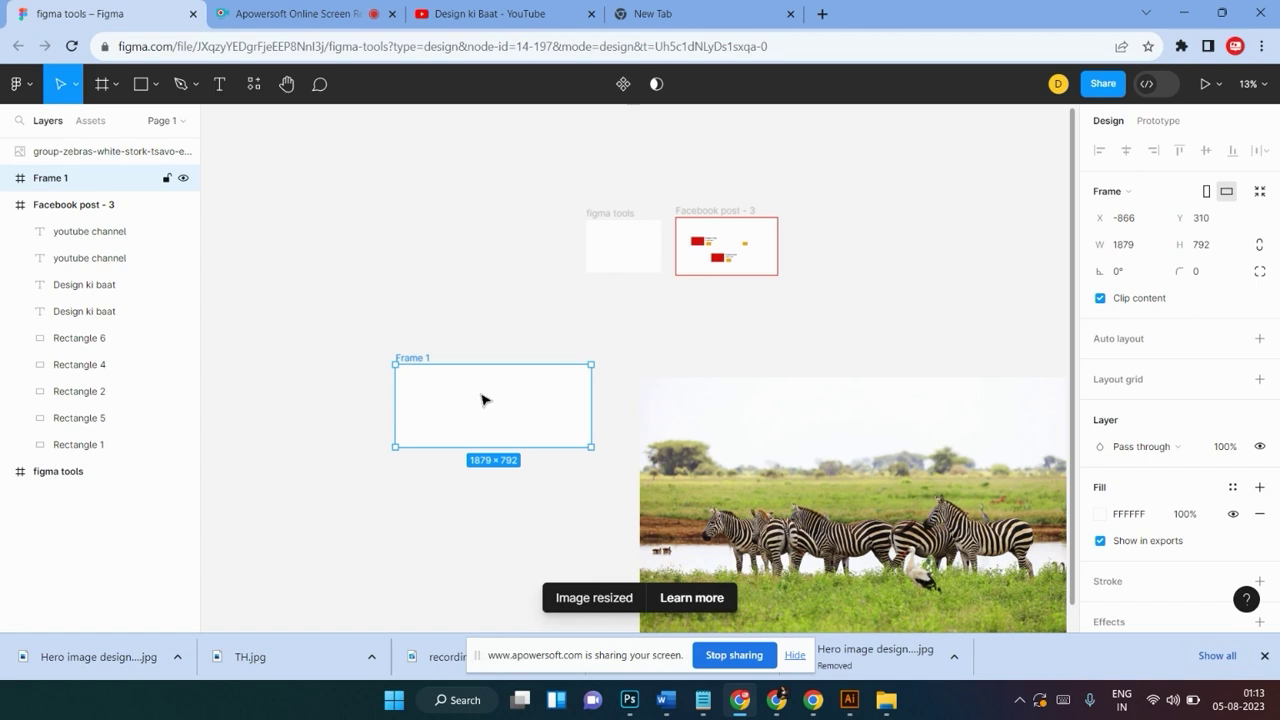
key("Delete")
Resize the zebra photo to 2512×1541 and reposition it beside the frames
mouse_move(657, 434)
left_mouse_down()
mouse_move(714, 417)
mouse_move(625, 407)
left_mouse_up()
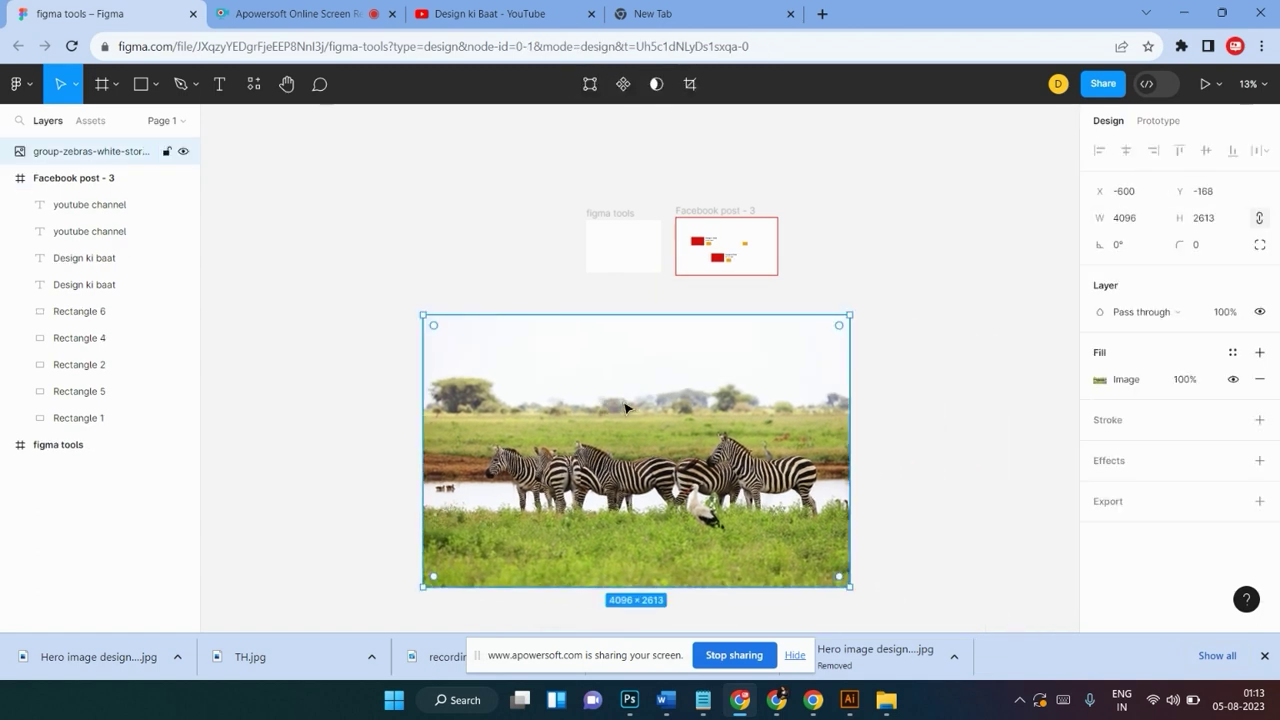
left_click_drag(850, 315, 685, 428)
left_click_drag(636, 482, 720, 433)
key("ctrl+plus")
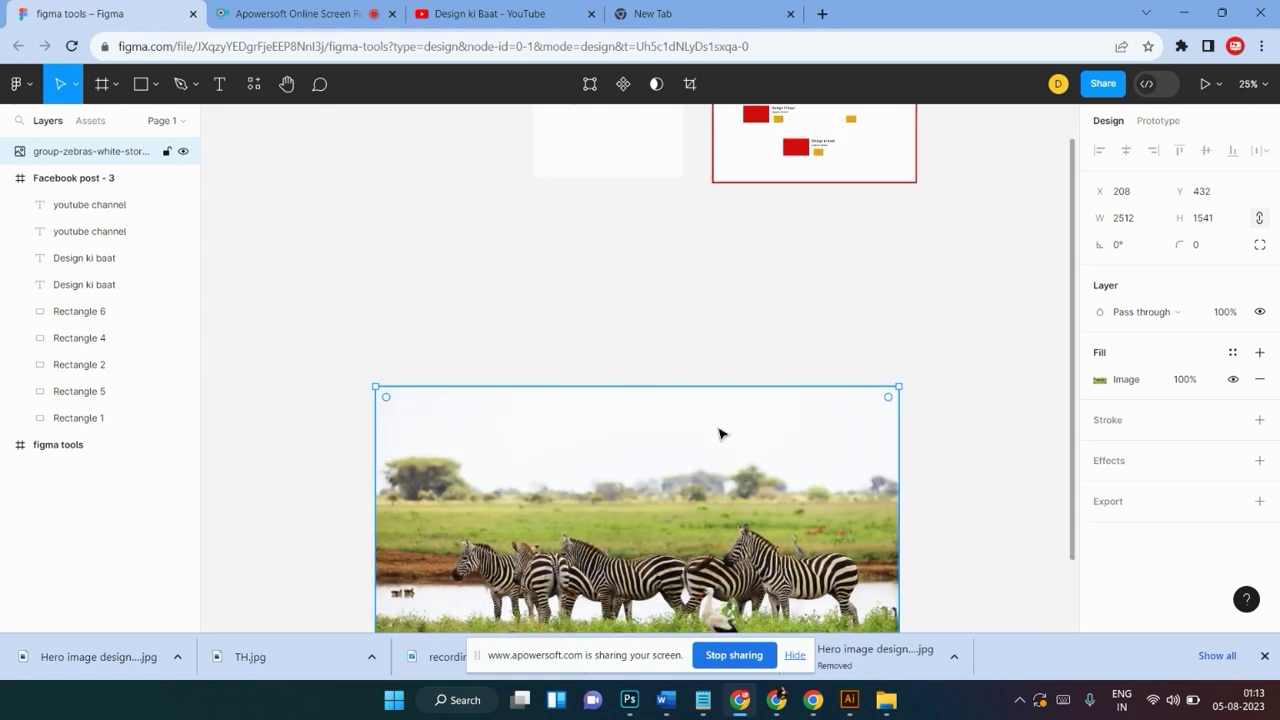
scroll(720, 431, "down", 3)
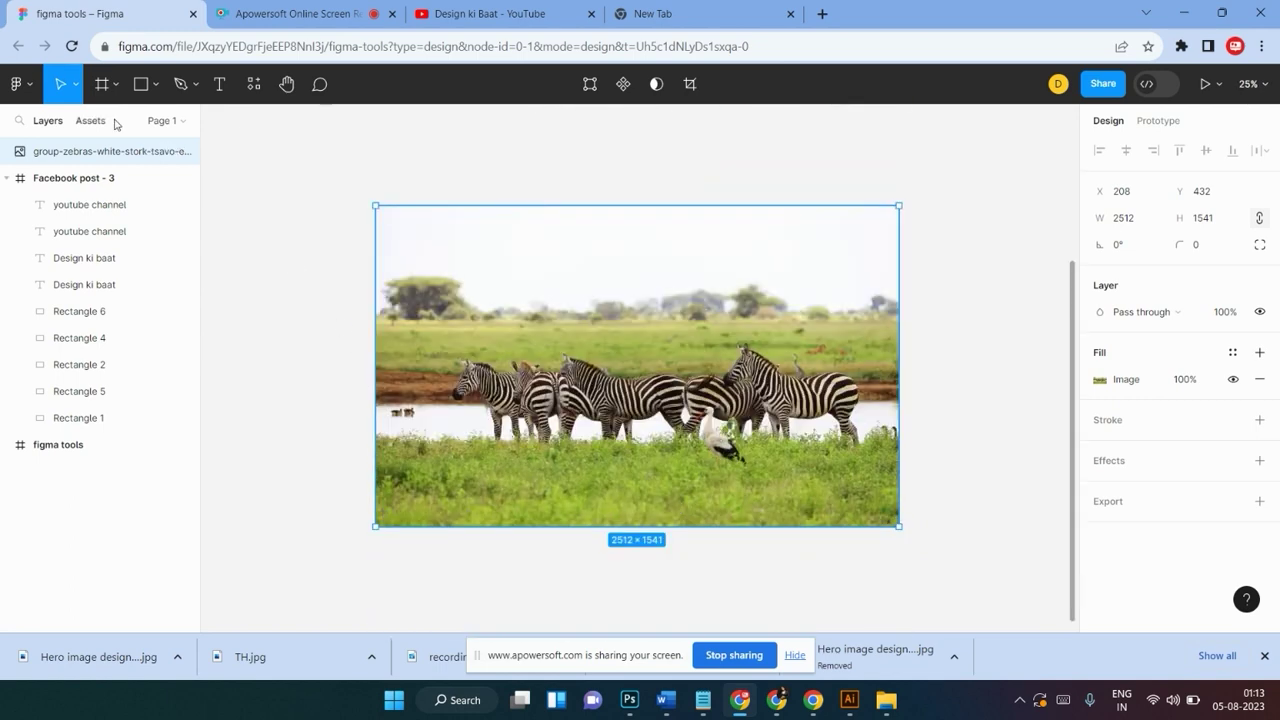
Draw a 2228×828 Slice 1 across the zebras in the photo
left_click(157, 86)
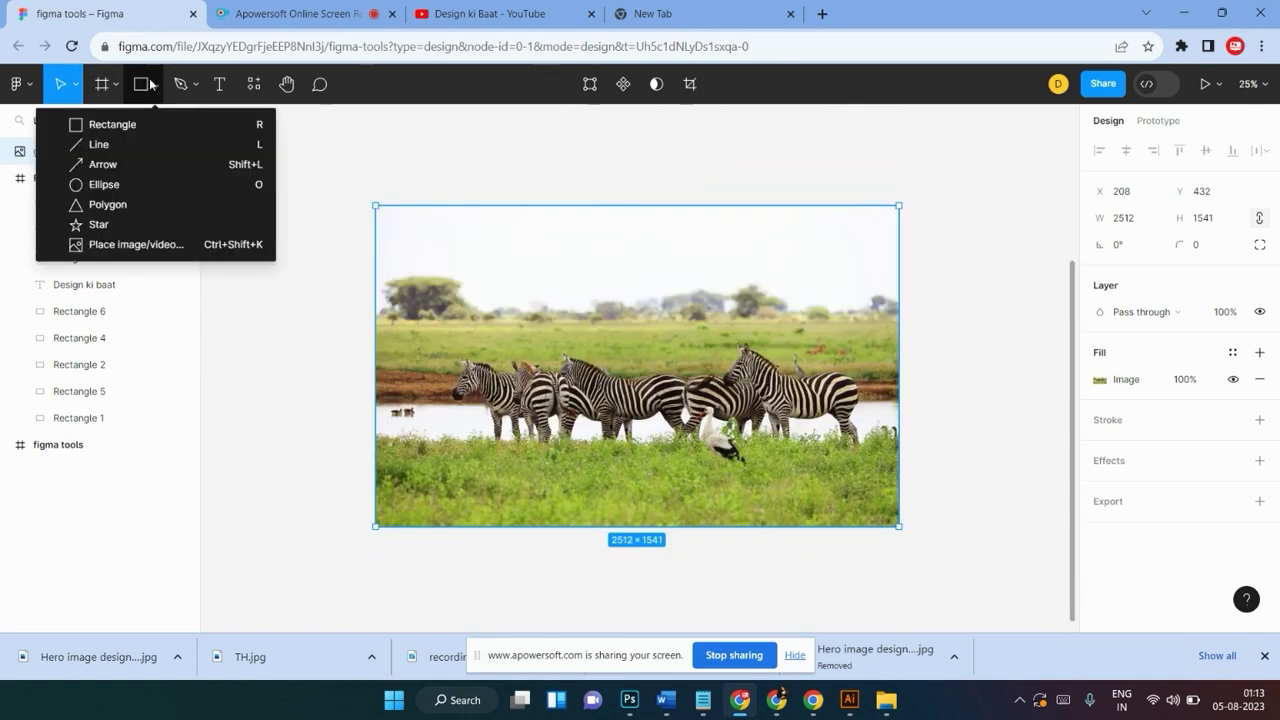
left_click(116, 85)
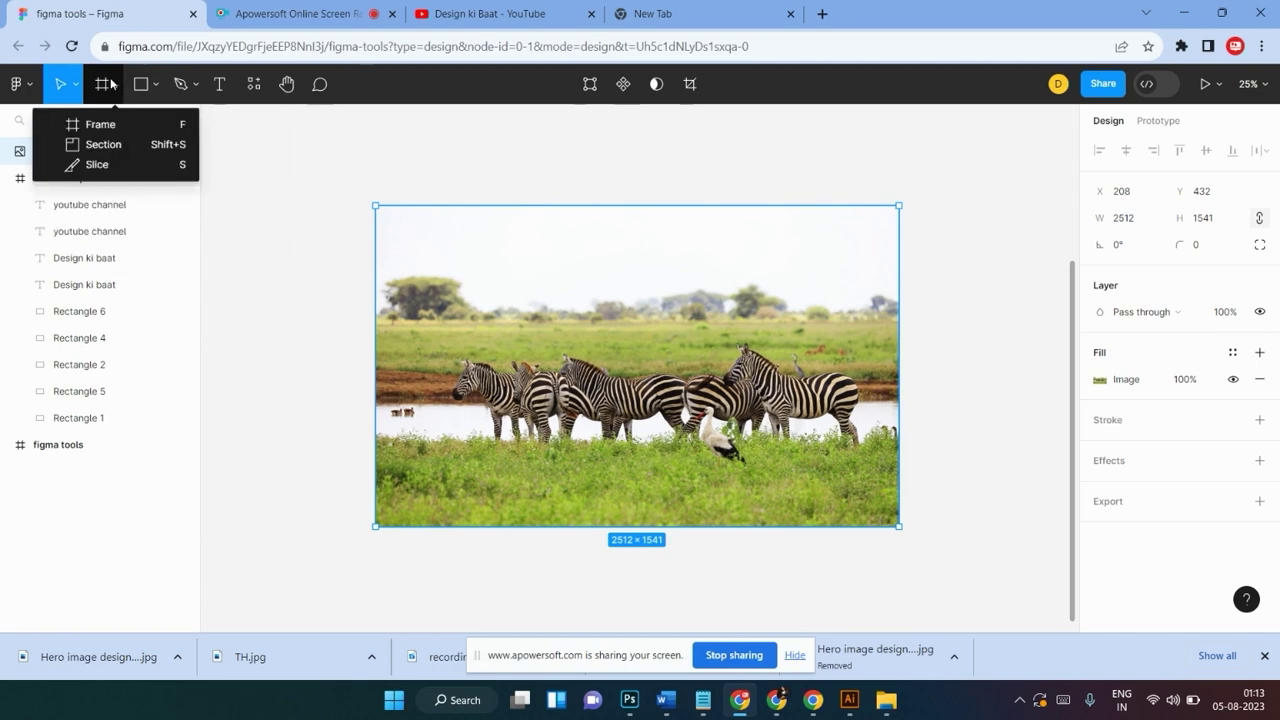
left_click(95, 166)
mouse_move(420, 304)
left_mouse_down()
mouse_move(885, 496)
mouse_move(885, 477)
left_mouse_up()
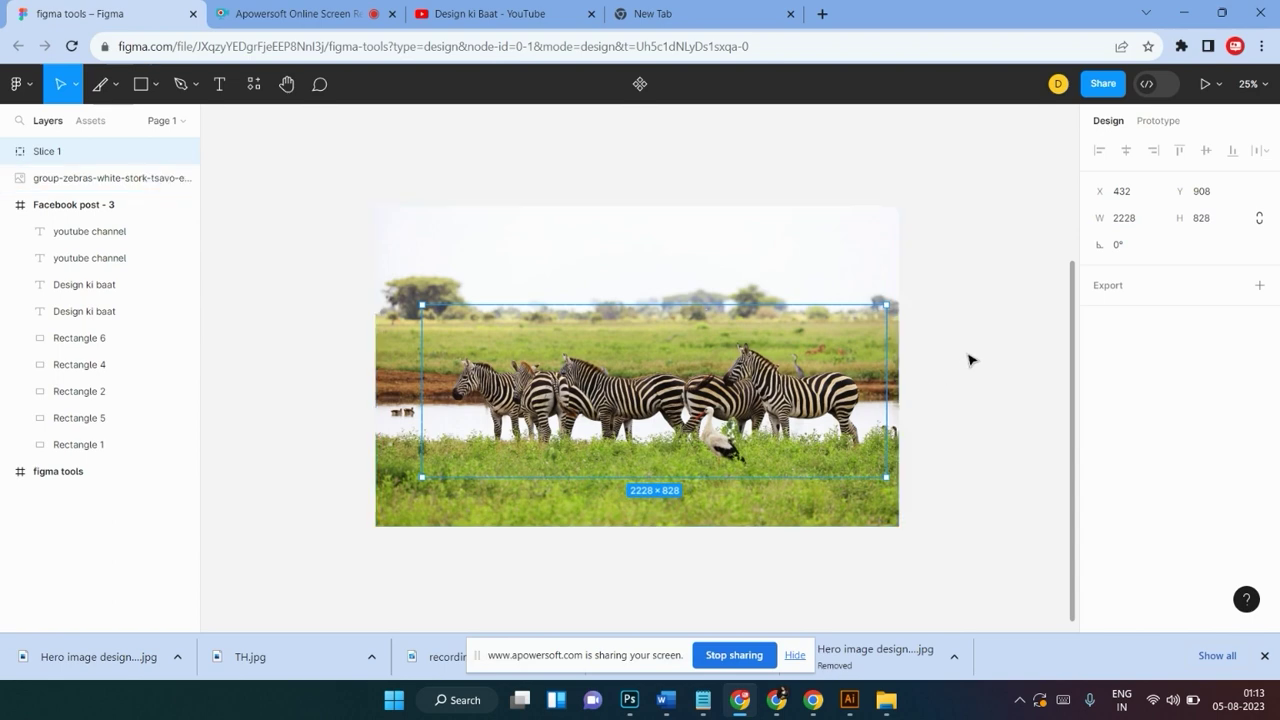
Add then remove an export setting on Slice 1, and delete the slice and photo
left_click(1257, 286)
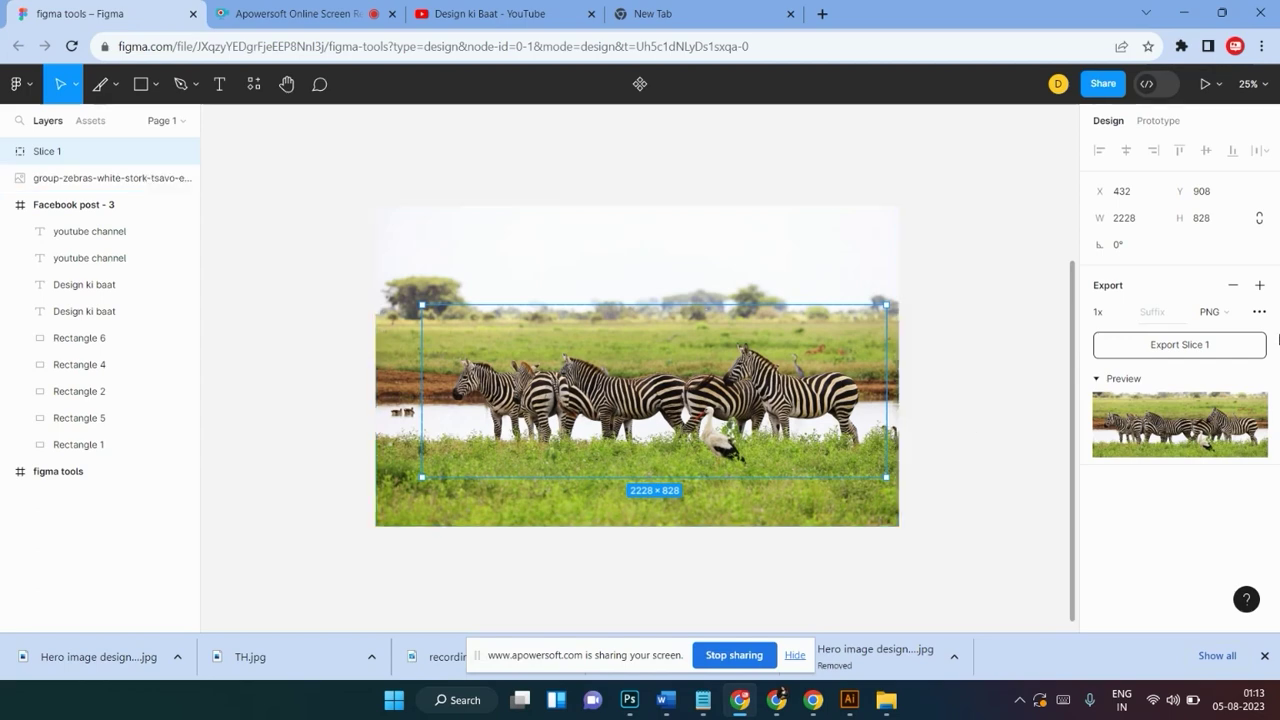
left_click(1233, 286)
scroll(523, 271, "up", 2)
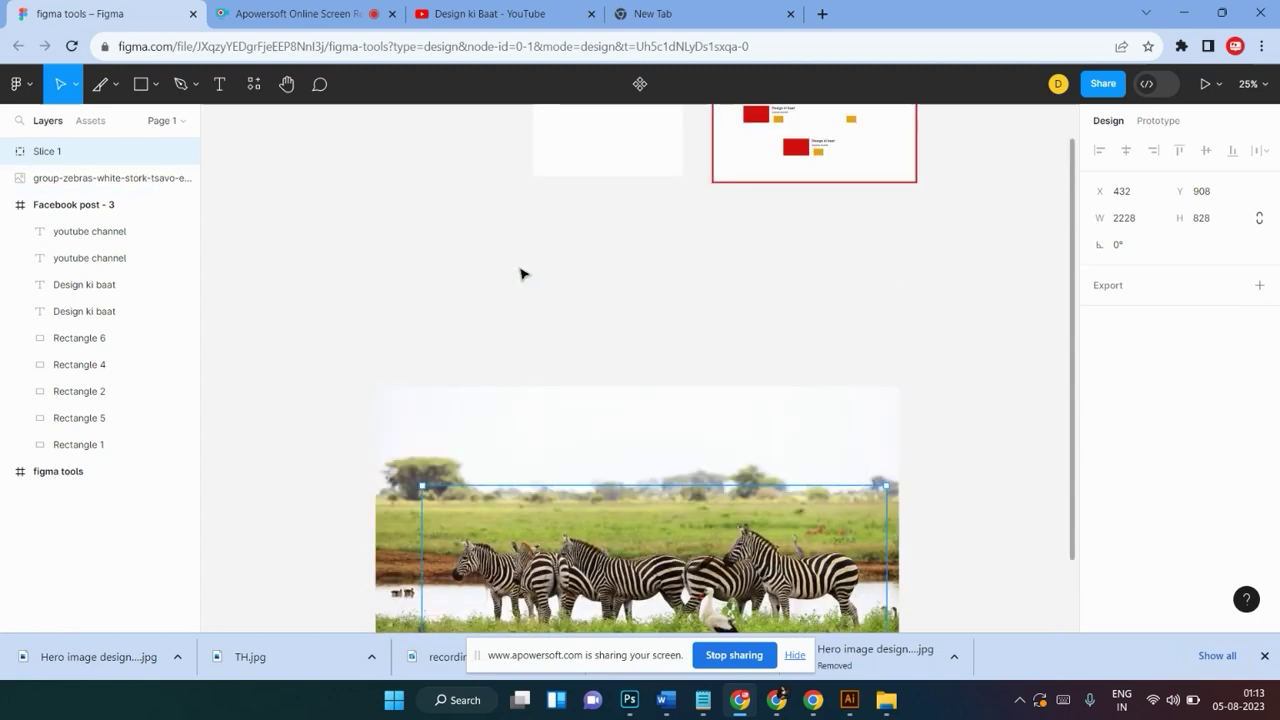
left_click_drag(310, 273, 940, 612)
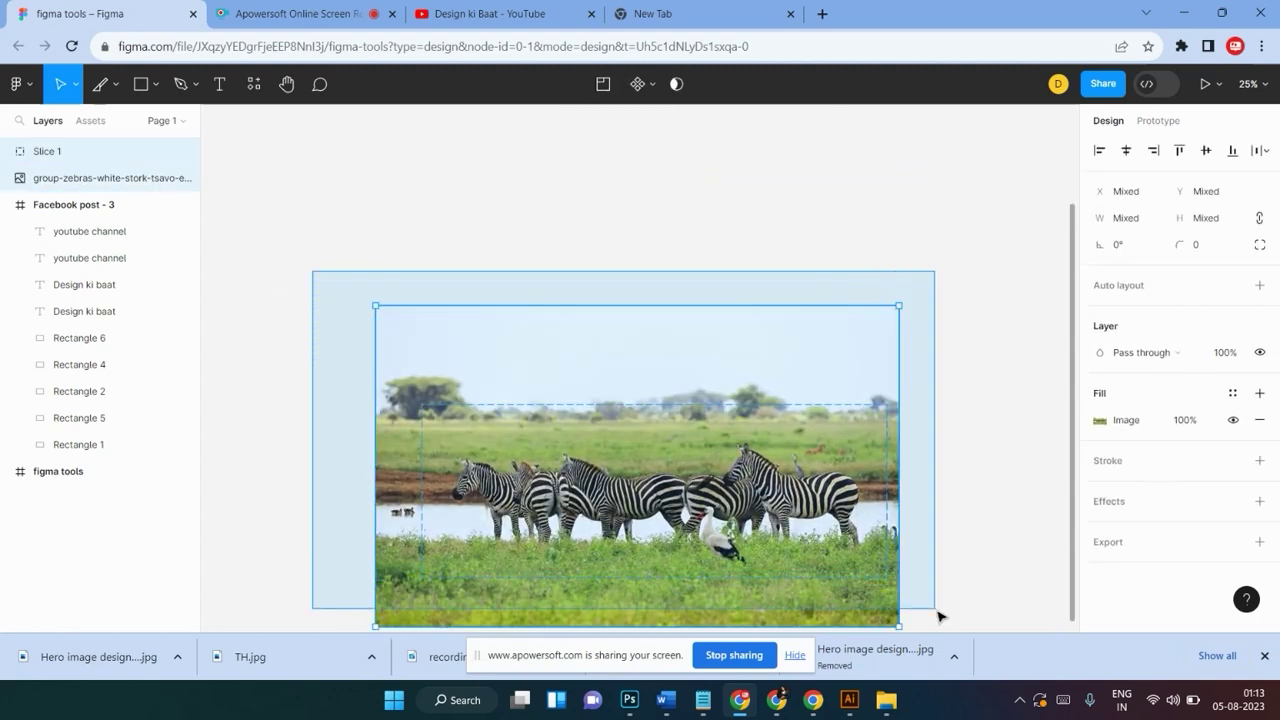
key("Delete")
Browse the frame, slice and shape tool options in the toolbar
scroll(924, 542, "up", 5)
scroll(780, 475, "up", 4)
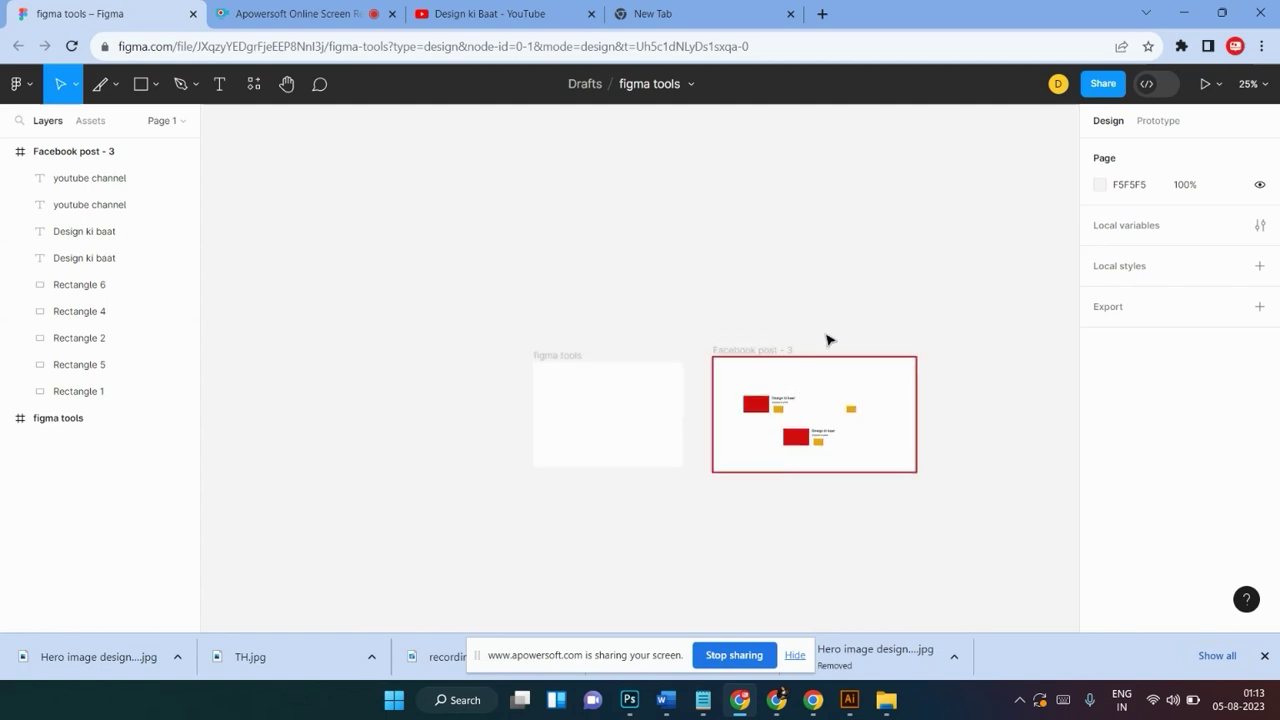
left_click(116, 85)
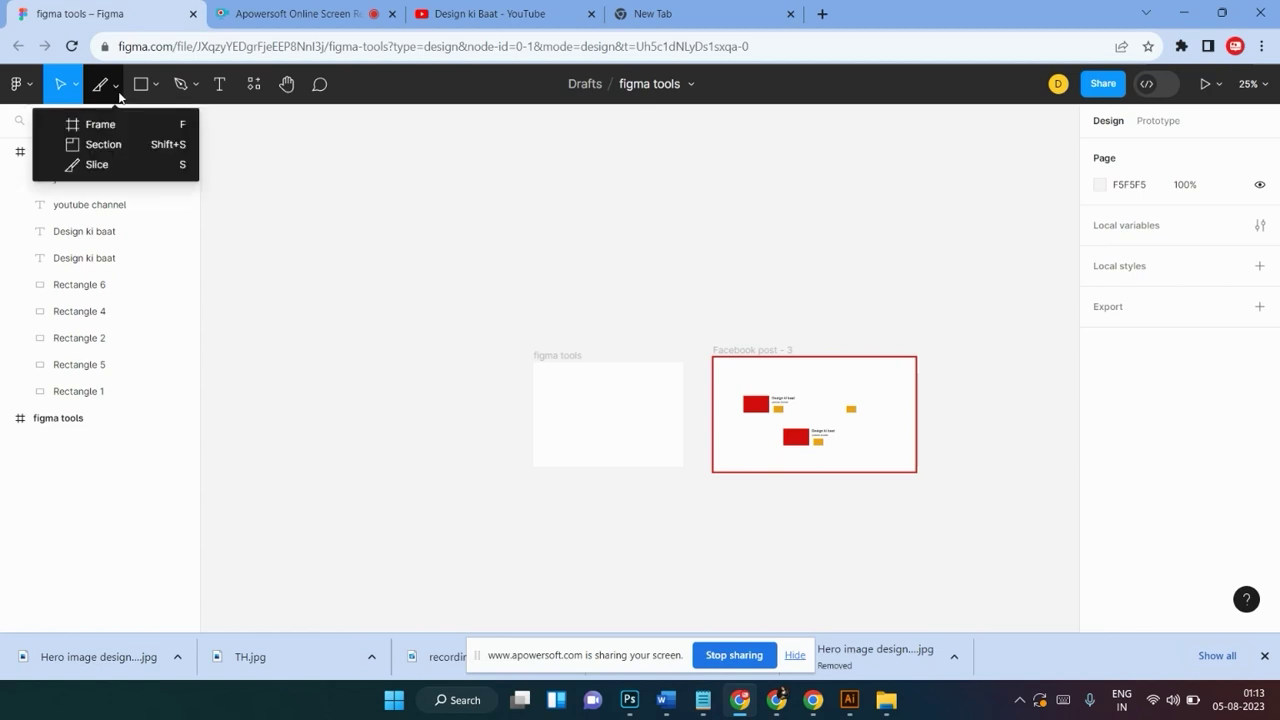
left_click(149, 88)
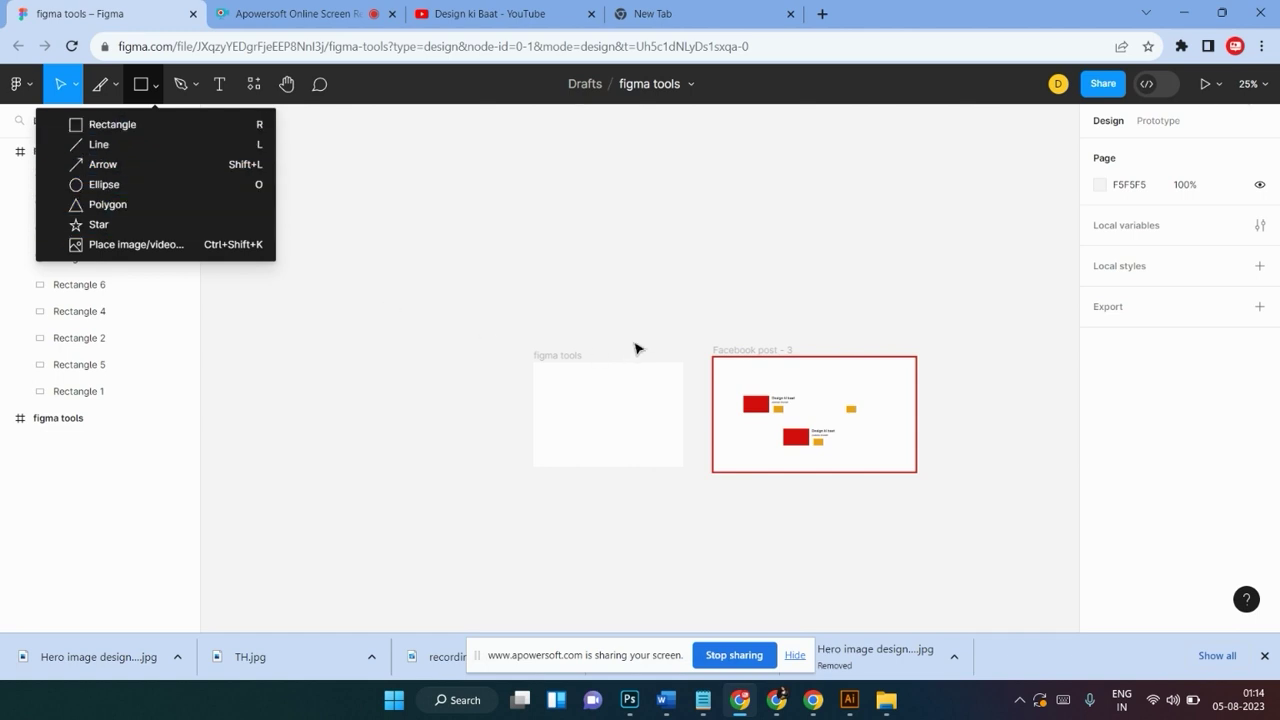
Try selecting the Facebook post - 3 frame and its contents on the canvas
scroll(636, 341, "up", 1)
scroll(690, 318, "down", 2)
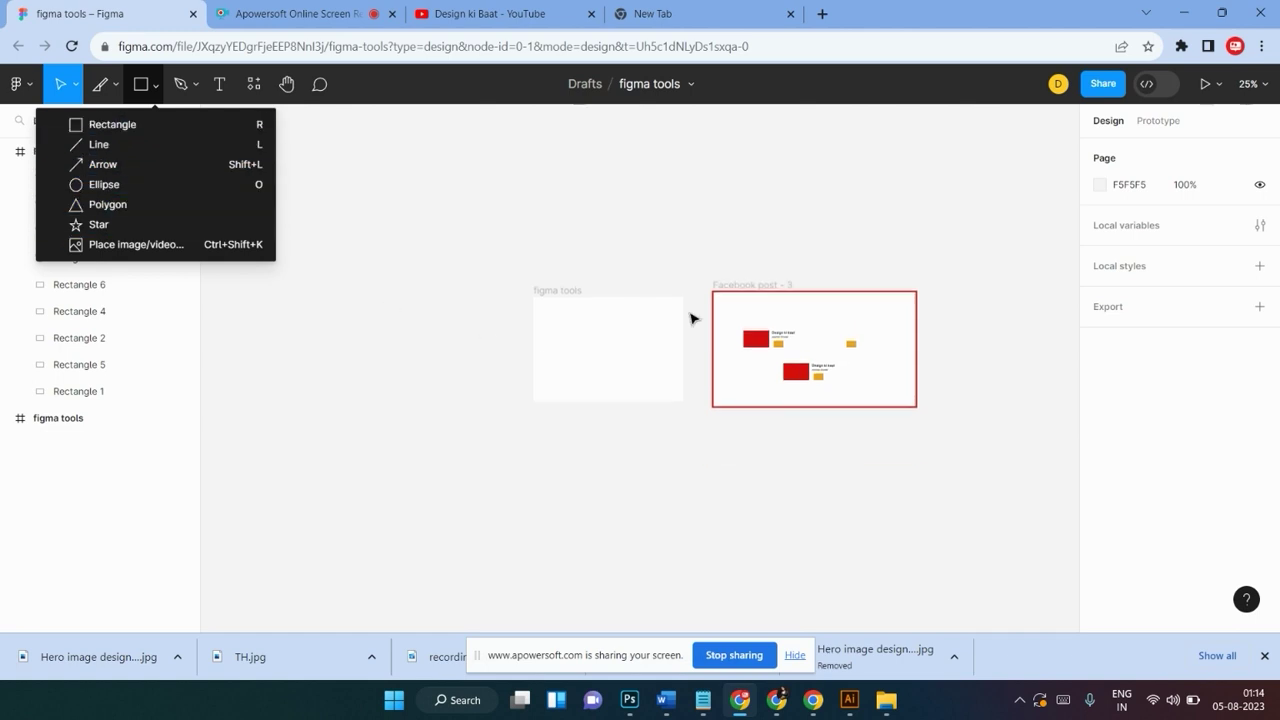
scroll(690, 318, "down", 1)
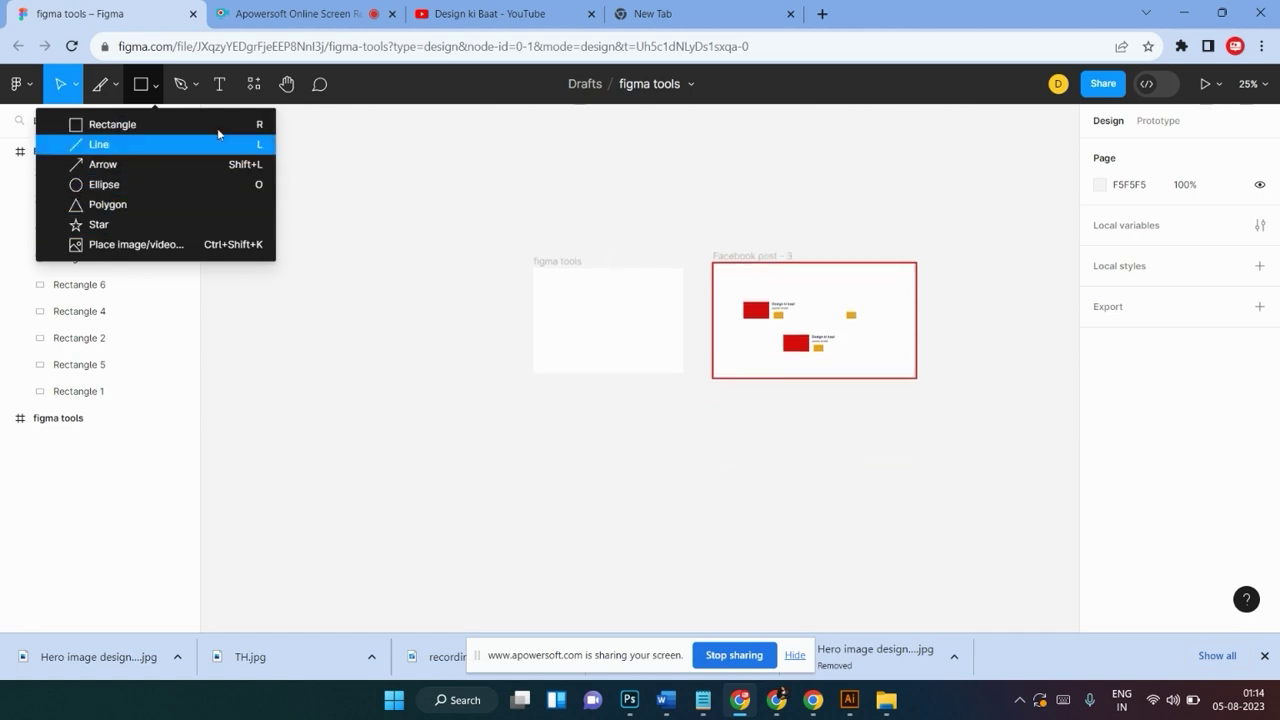
left_click(726, 236)
left_click_drag(706, 234, 1007, 419)
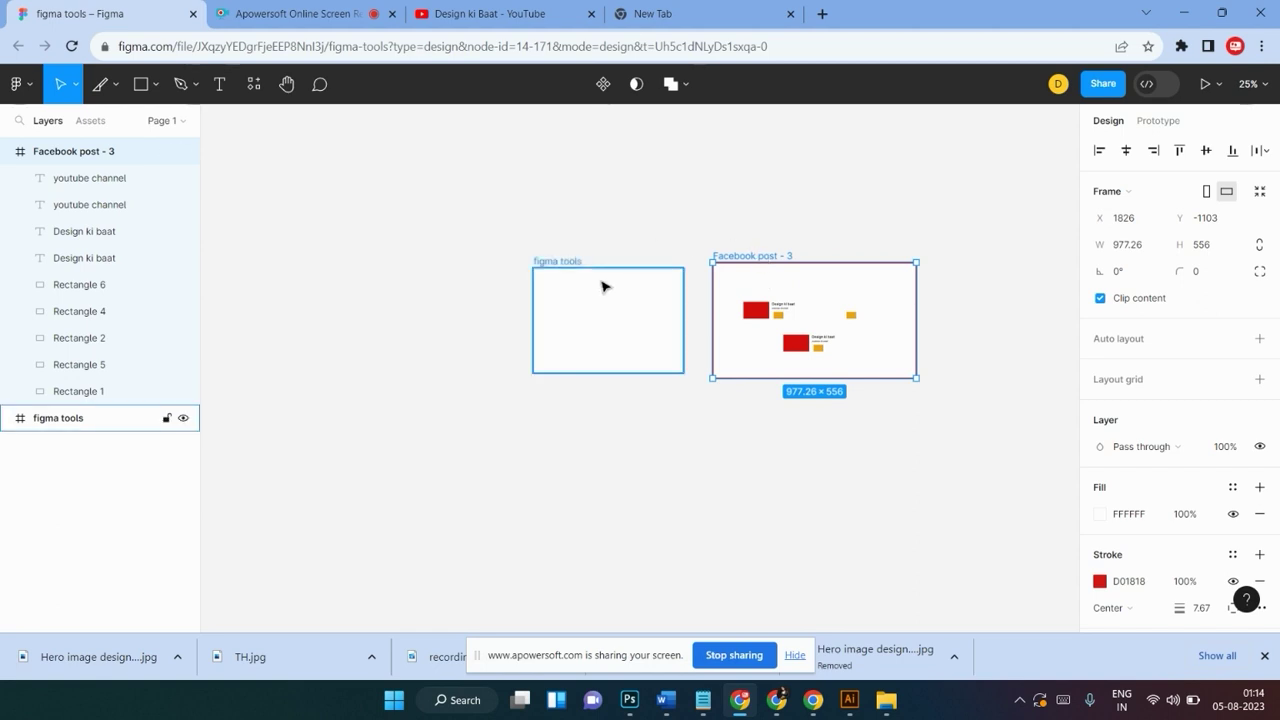
left_click(157, 85)
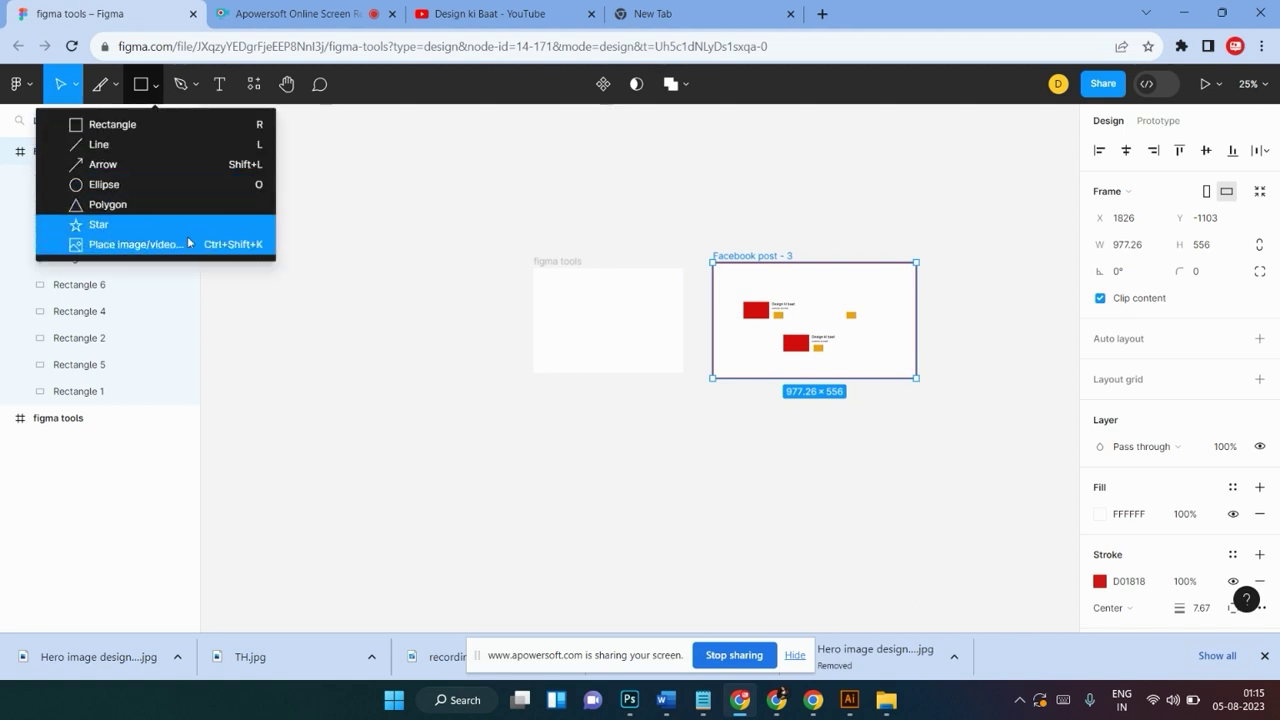
left_click(497, 197)
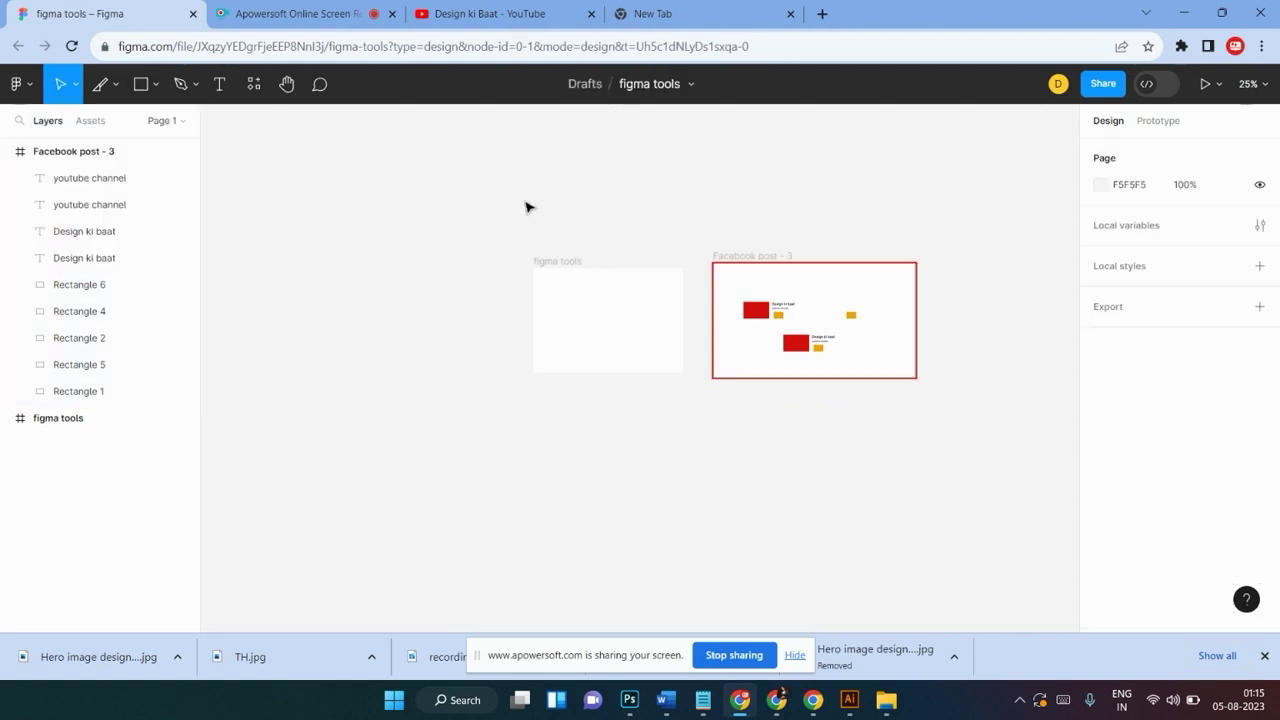
left_click_drag(680, 234, 1008, 473)
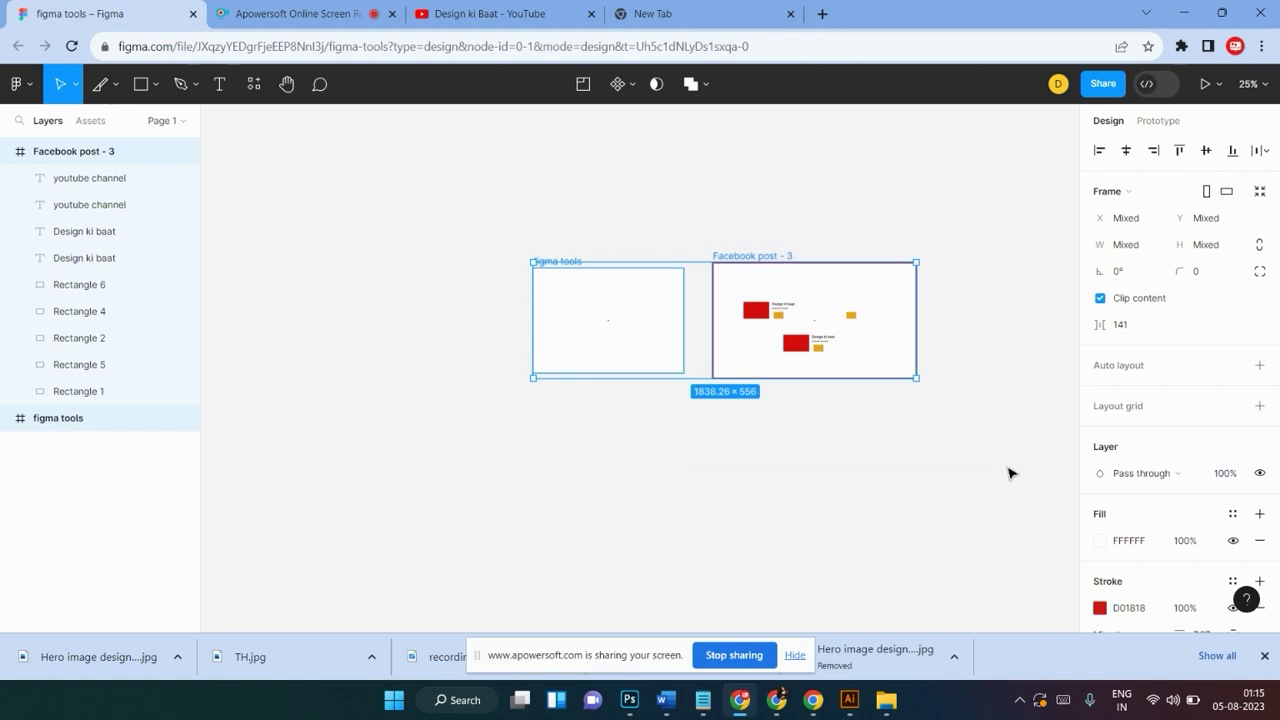
left_click(895, 470)
left_click_drag(948, 242, 715, 424)
left_click(717, 426)
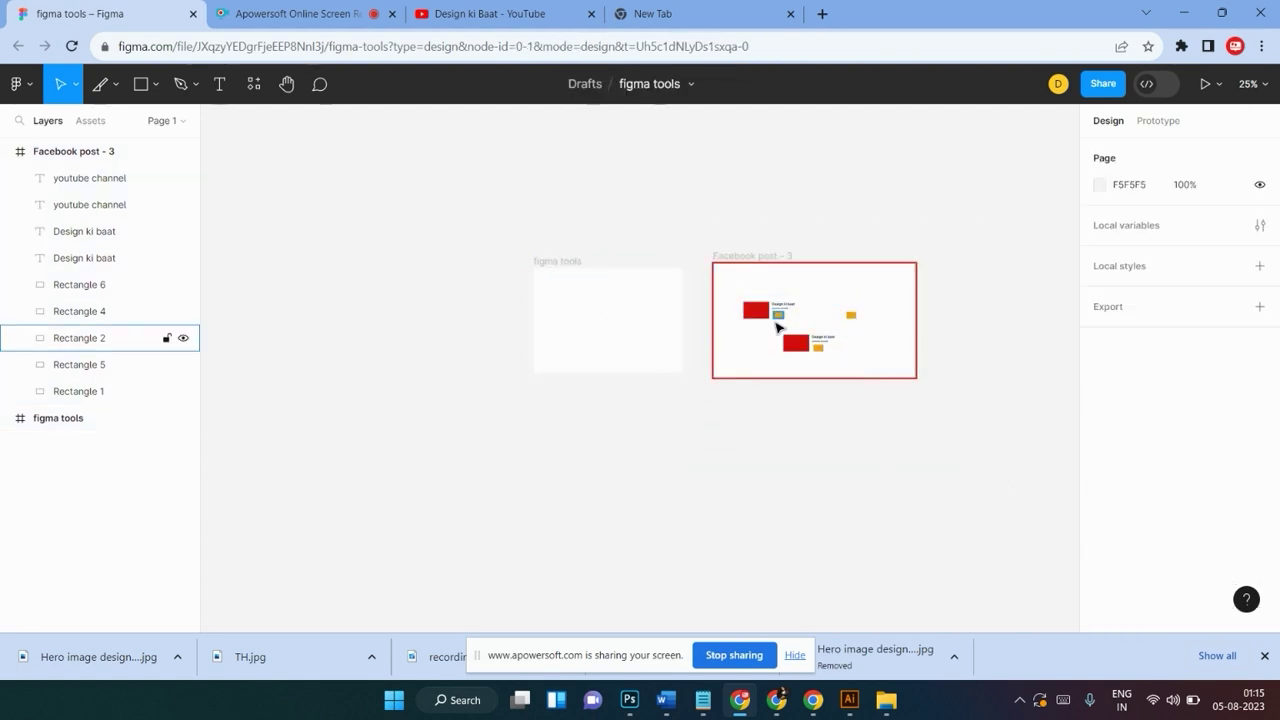
Drag one red block and its labels out of Facebook post - 3, then delete that frame
left_click_drag(803, 297, 544, 424)
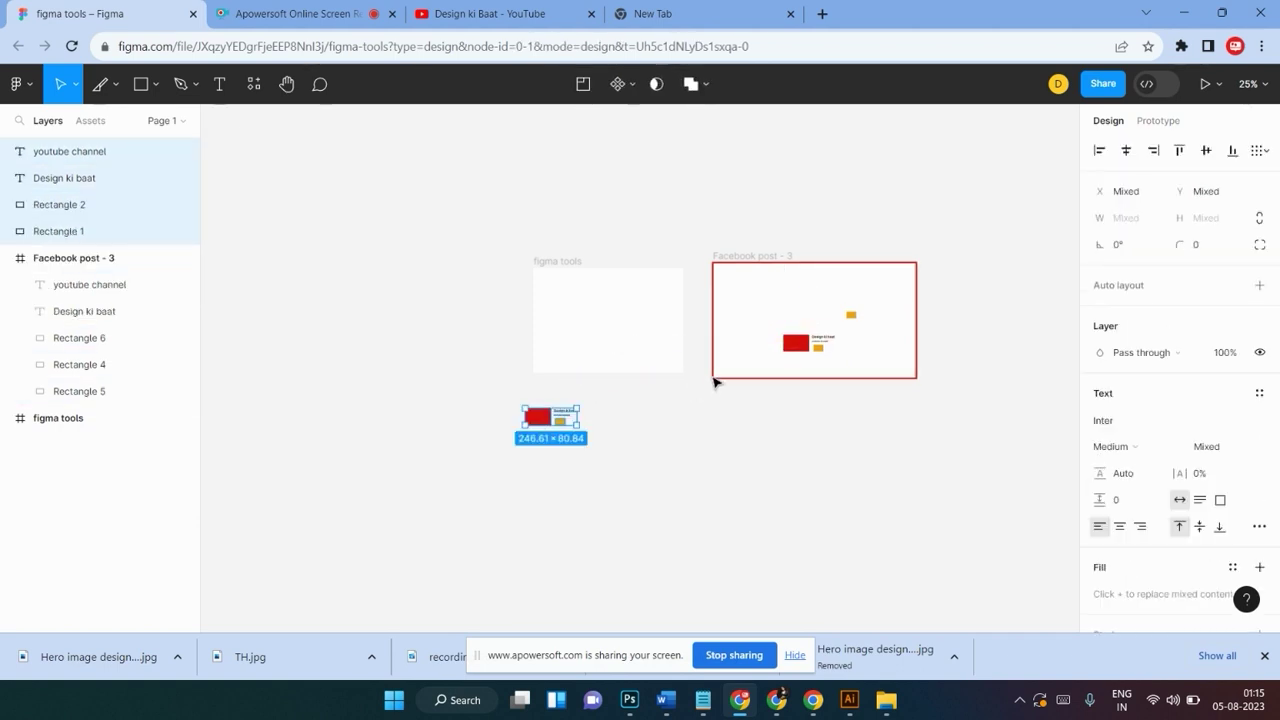
left_click(745, 220)
left_click_drag(696, 230, 993, 408)
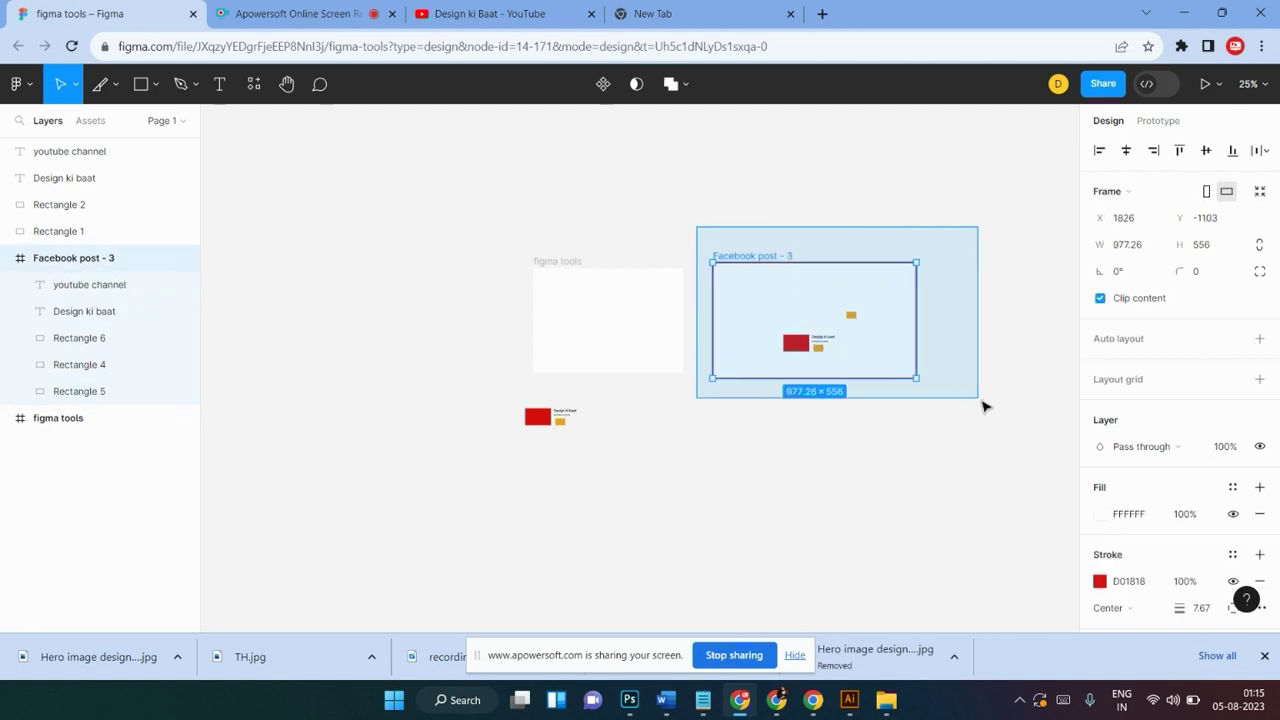
key("Delete")
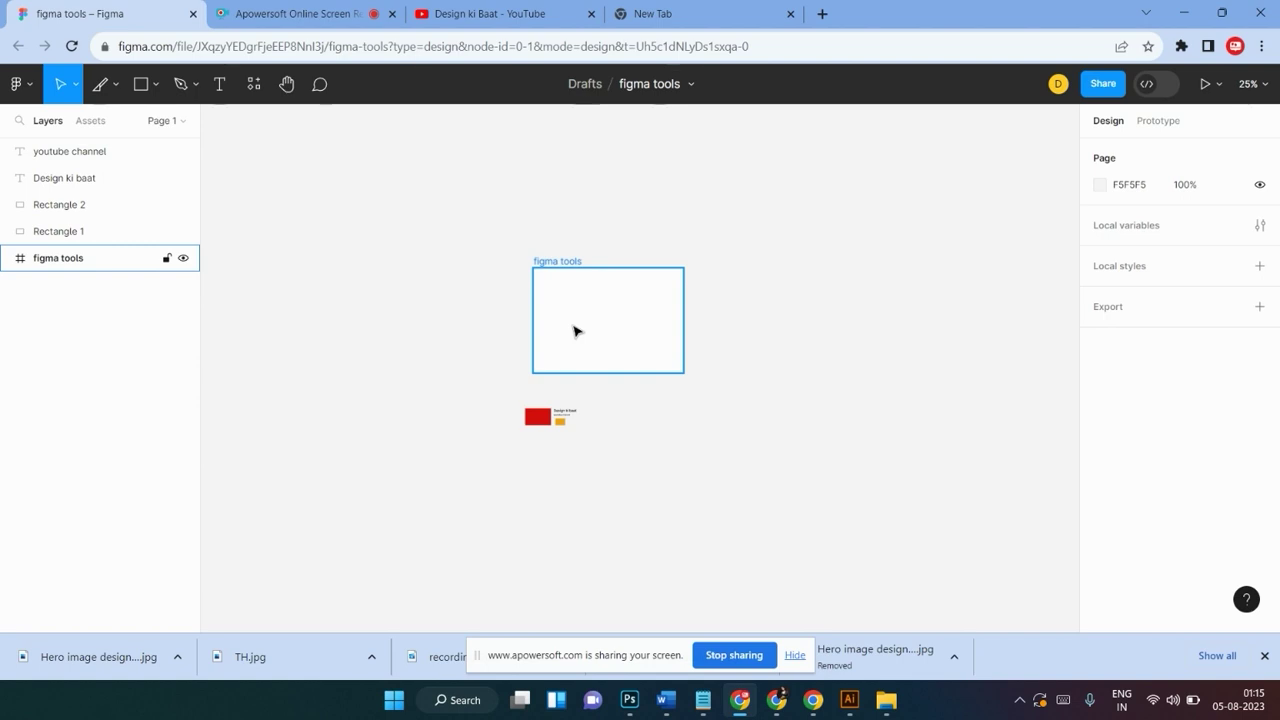
key("shift+0")
scroll(573, 331, "up", 2)
scroll(573, 331, "left", 1)
scroll(573, 331, "left", 4)
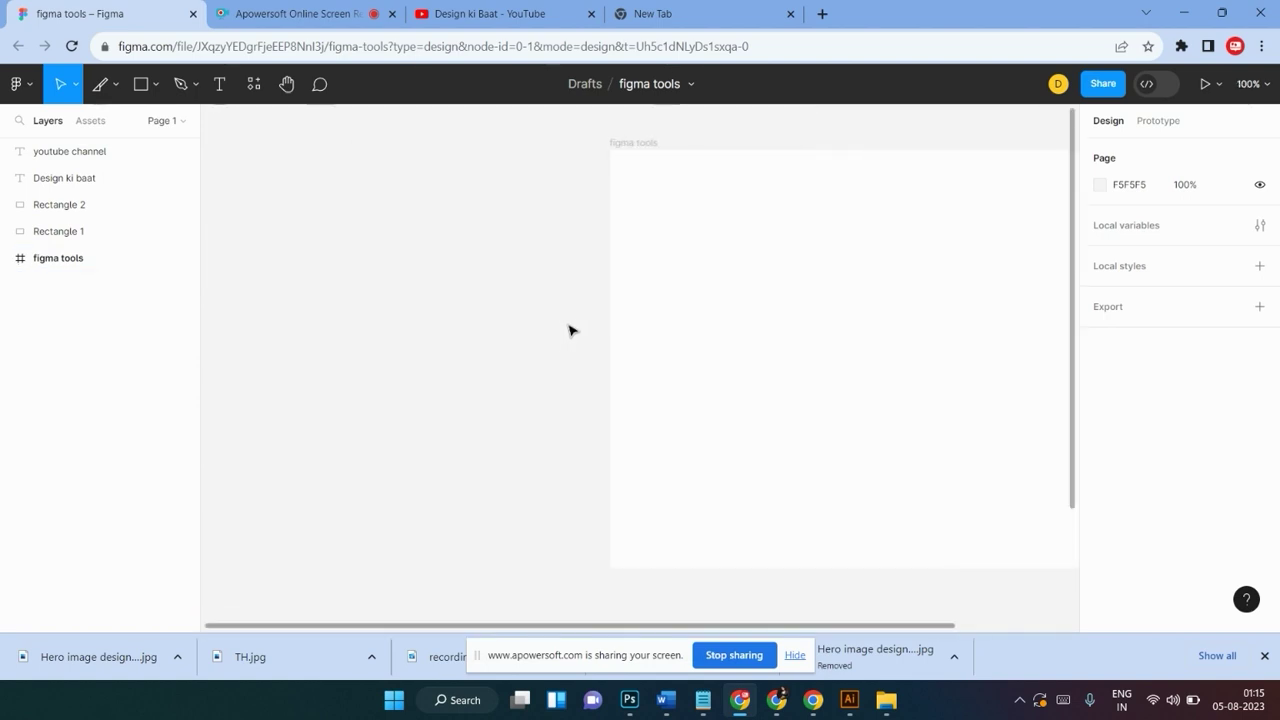
left_click(141, 84)
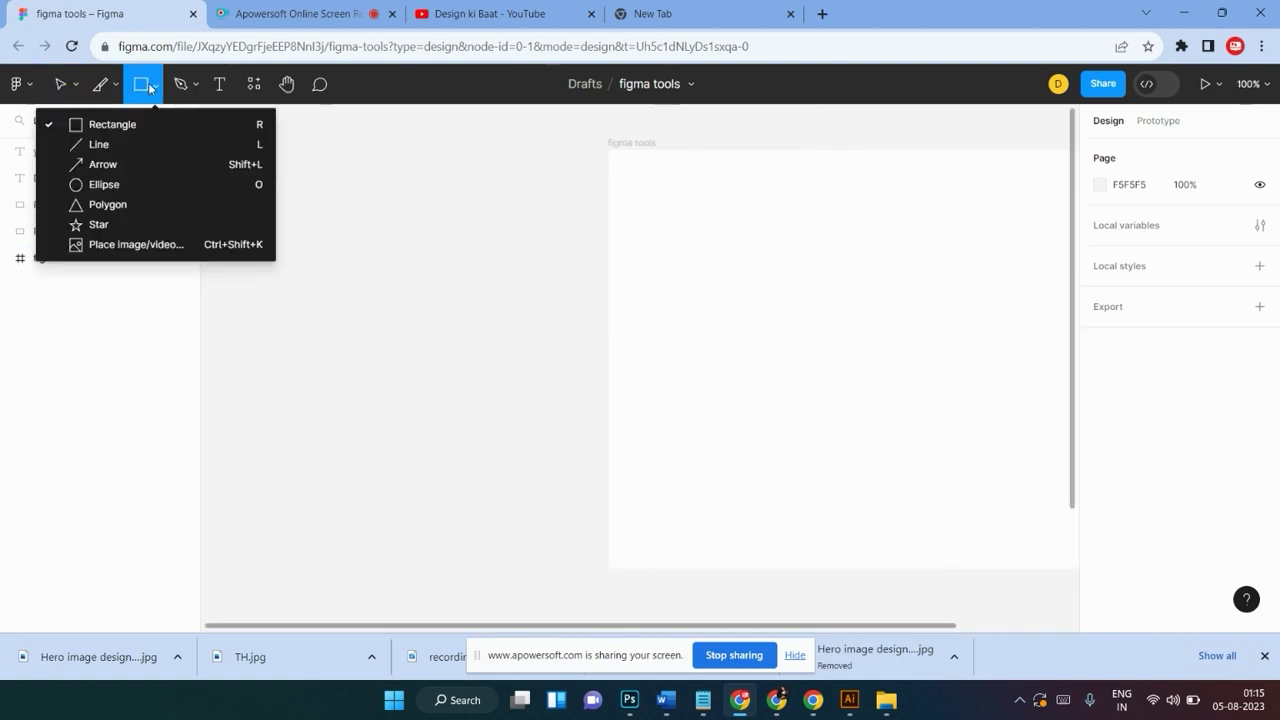
left_click(146, 122)
scroll(673, 243, "right", 6)
scroll(669, 240, "left", 3)
mouse_move(403, 196)
left_mouse_down()
mouse_move(685, 425)
mouse_move(418, 78)
left_mouse_up()
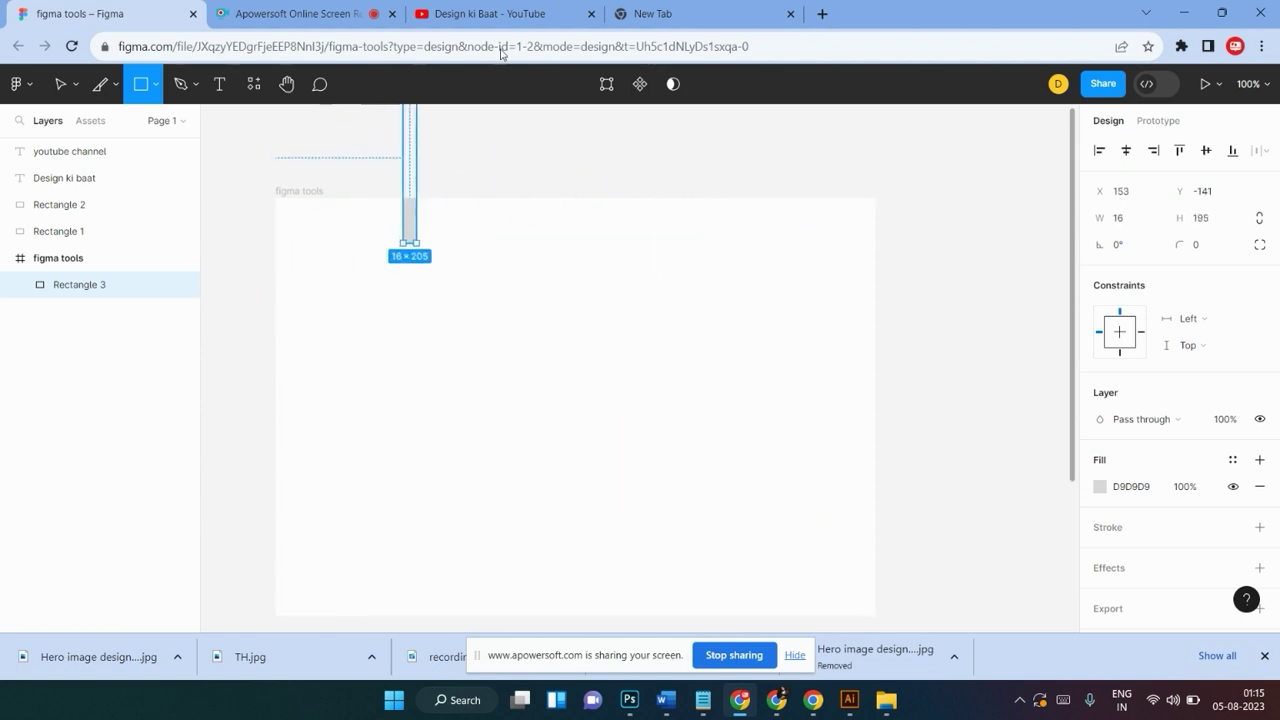
mouse_move(418, 78)
left_mouse_down()
mouse_move(866, 356)
mouse_move(523, 566)
mouse_move(523, 326)
mouse_move(777, 574)
mouse_move(672, 470)
mouse_move(791, 437)
mouse_move(457, 486)
mouse_move(591, 306)
mouse_move(664, 375)
mouse_move(471, 277)
mouse_move(442, 311)
mouse_move(634, 391)
mouse_move(743, 274)
mouse_move(480, 551)
mouse_move(794, 470)
mouse_move(432, 491)
mouse_move(699, 416)
mouse_move(480, 320)
mouse_move(586, 429)
mouse_move(297, 306)
mouse_move(575, 431)
mouse_move(606, 374)
mouse_move(666, 374)
mouse_move(446, 366)
mouse_move(489, 219)
mouse_move(626, 334)
mouse_move(503, 371)
mouse_move(534, 380)
mouse_move(563, 423)
mouse_move(489, 326)
mouse_move(430, 300)
mouse_move(525, 372)
mouse_move(283, 189)
mouse_move(443, 374)
mouse_move(489, 342)
mouse_move(506, 260)
mouse_move(543, 229)
mouse_move(200, 280)
mouse_move(465, 494)
mouse_move(649, 514)
mouse_move(917, 274)
mouse_move(609, 503)
mouse_move(521, 463)
mouse_move(586, 412)
mouse_move(874, 447)
mouse_move(809, 456)
left_mouse_up()
key("Delete")
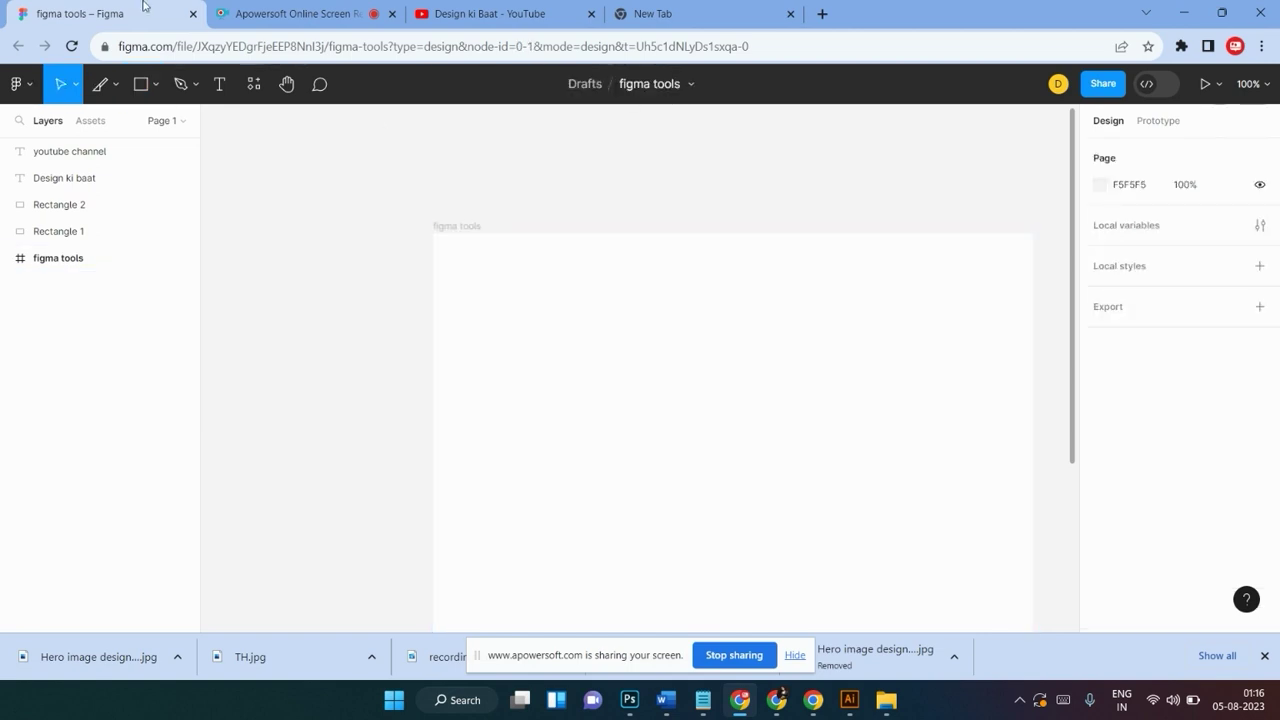
Draw a 178×178 grey square inside the figma tools frame
left_click(155, 85)
left_click(133, 126)
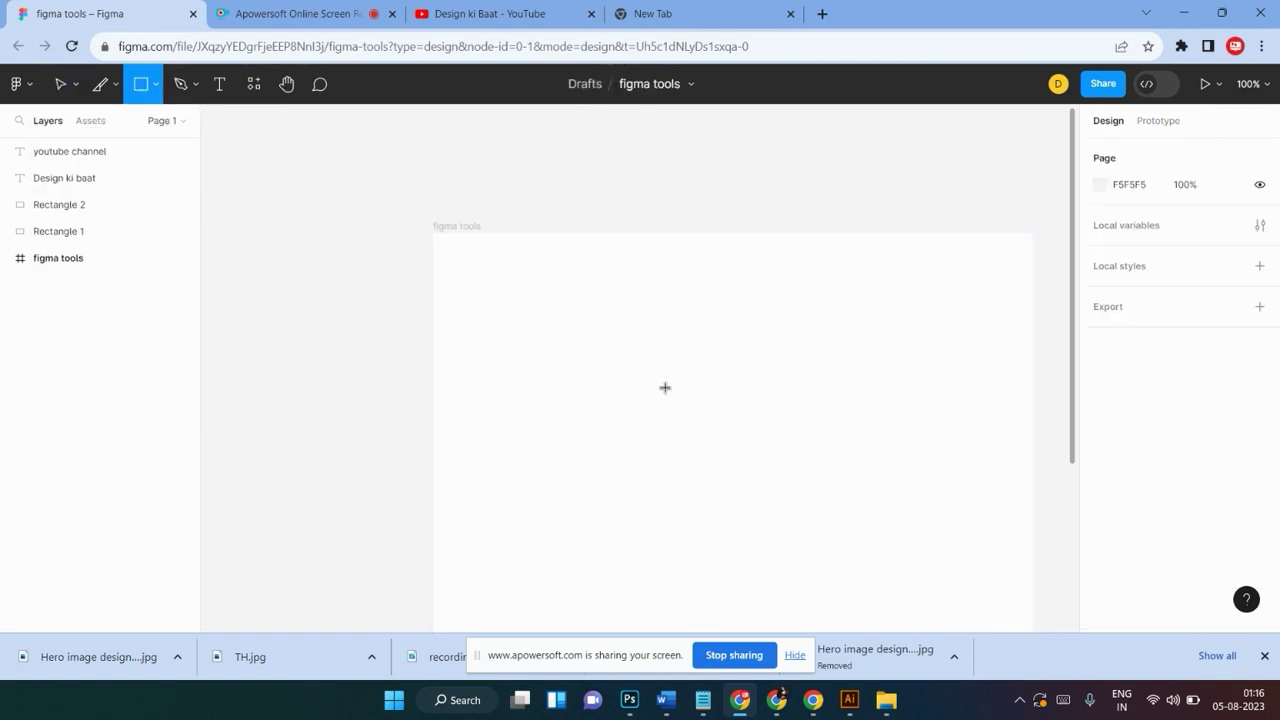
left_click_drag(585, 338, 781, 507)
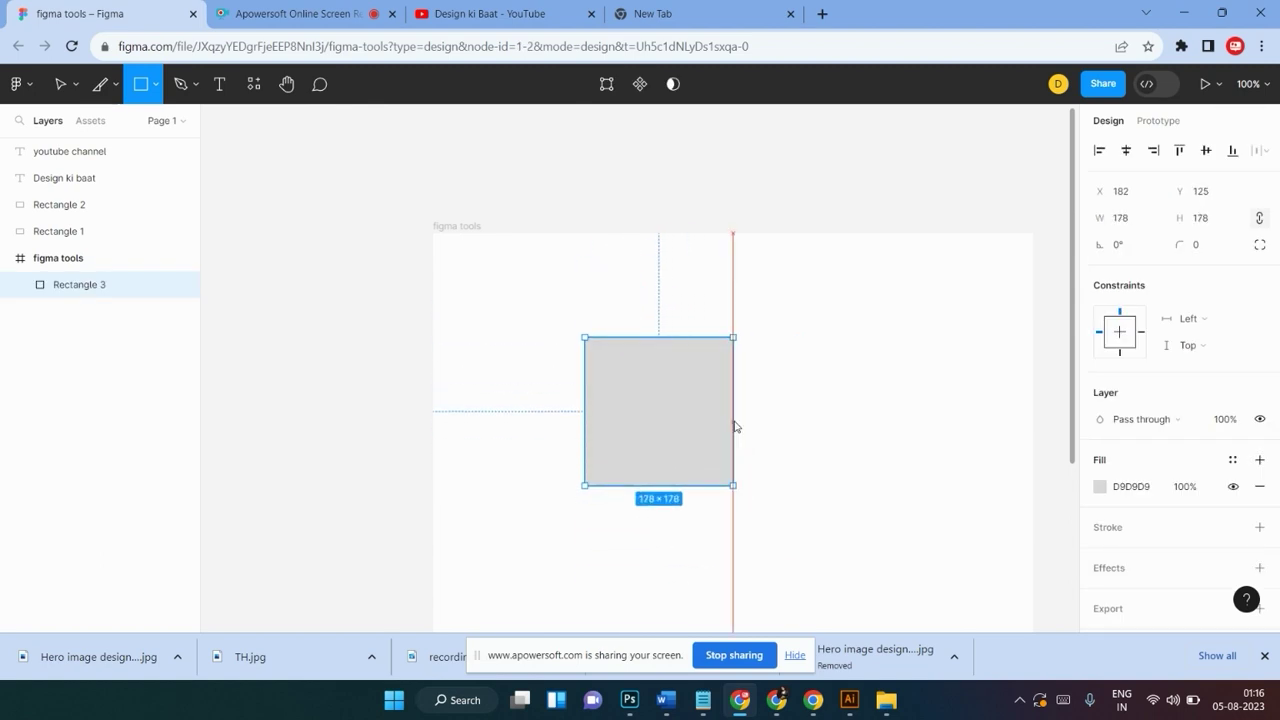
left_click_drag(781, 507, 734, 424)
scroll(736, 428, "down", 3)
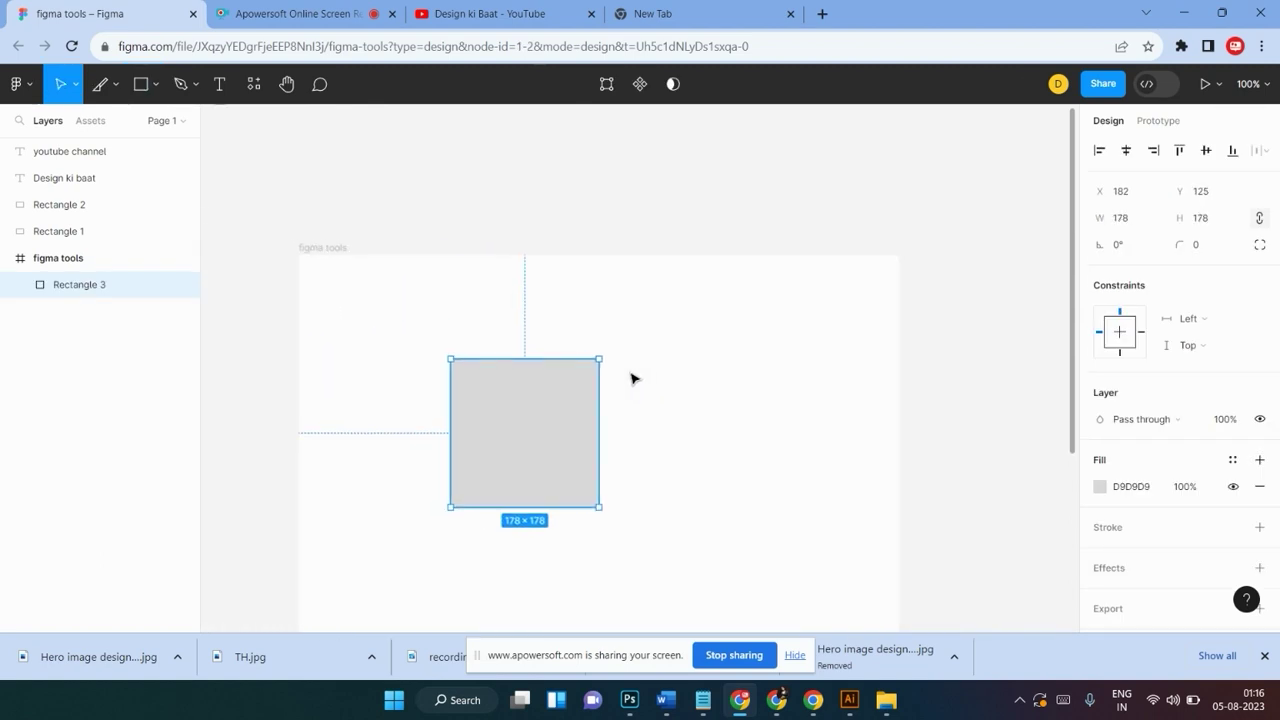
Move the grey square into the upper part of the frame at X 215, Y 91
mouse_move(573, 323)
left_mouse_down()
mouse_move(691, 314)
mouse_move(629, 311)
left_mouse_up()
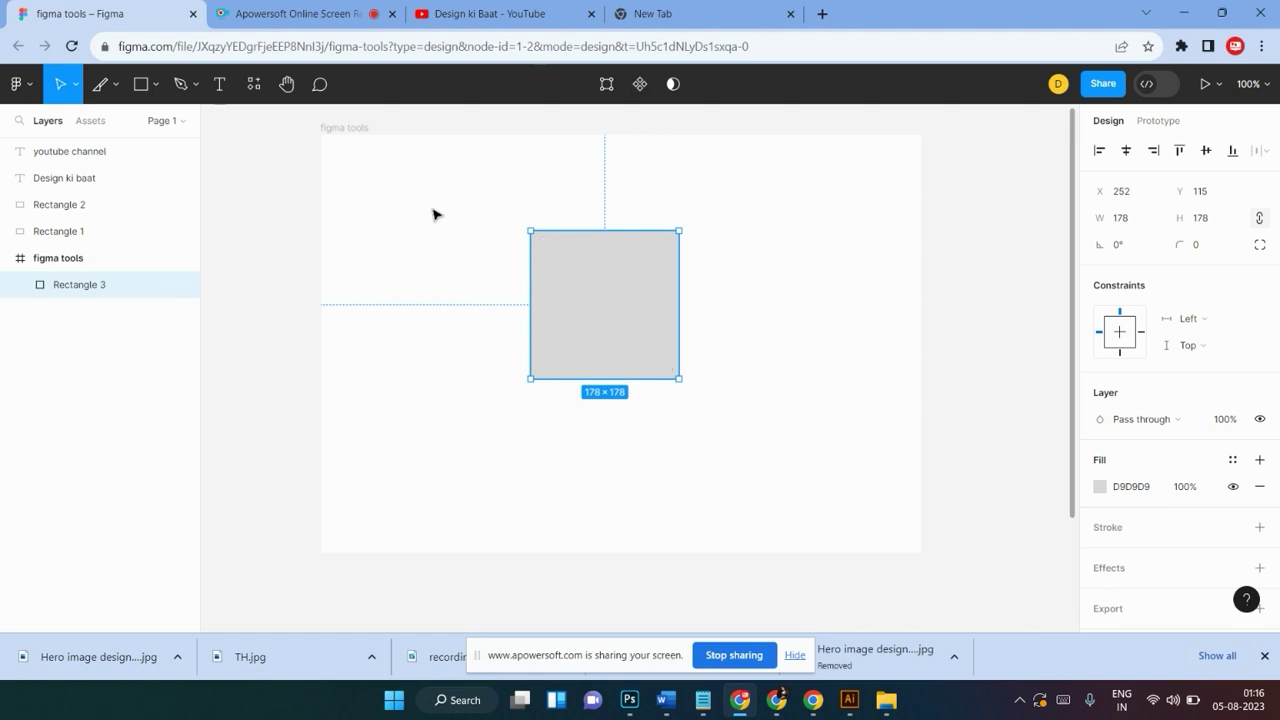
left_click_drag(432, 211, 785, 440)
left_click_drag(646, 304, 636, 291)
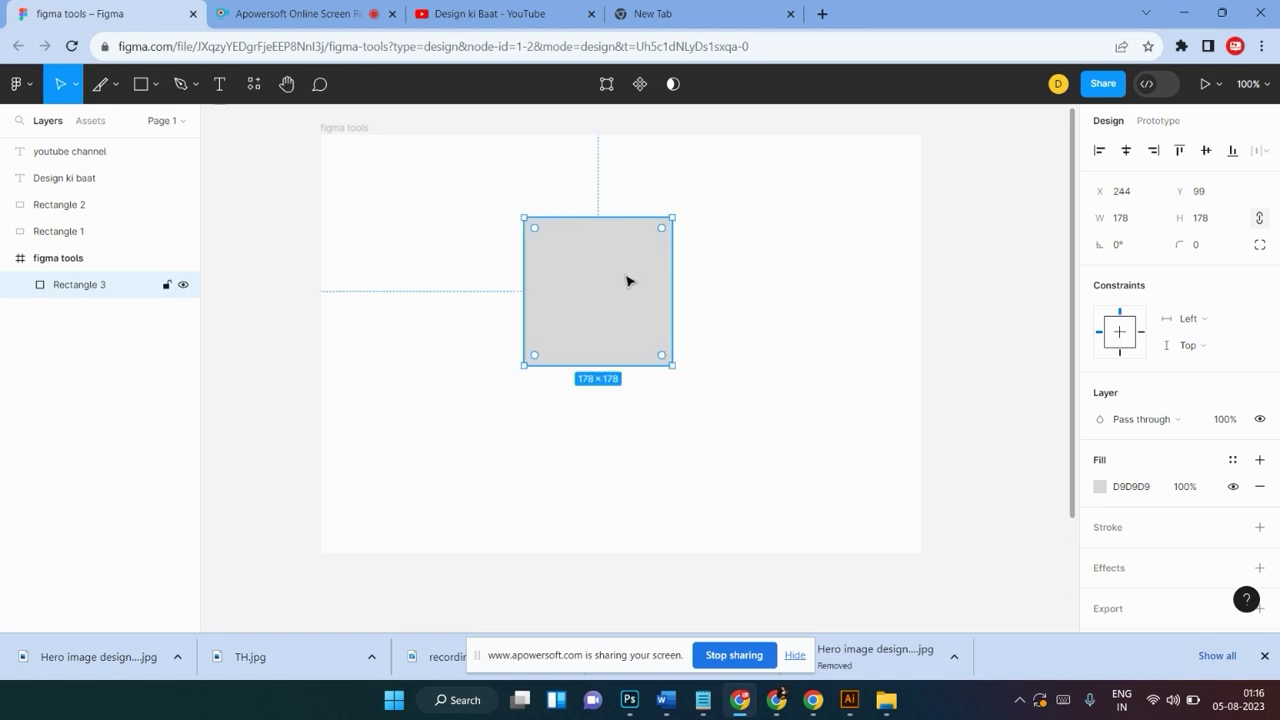
left_click(743, 297)
mouse_move(600, 269)
left_mouse_down()
mouse_move(545, 284)
mouse_move(629, 266)
left_mouse_up()
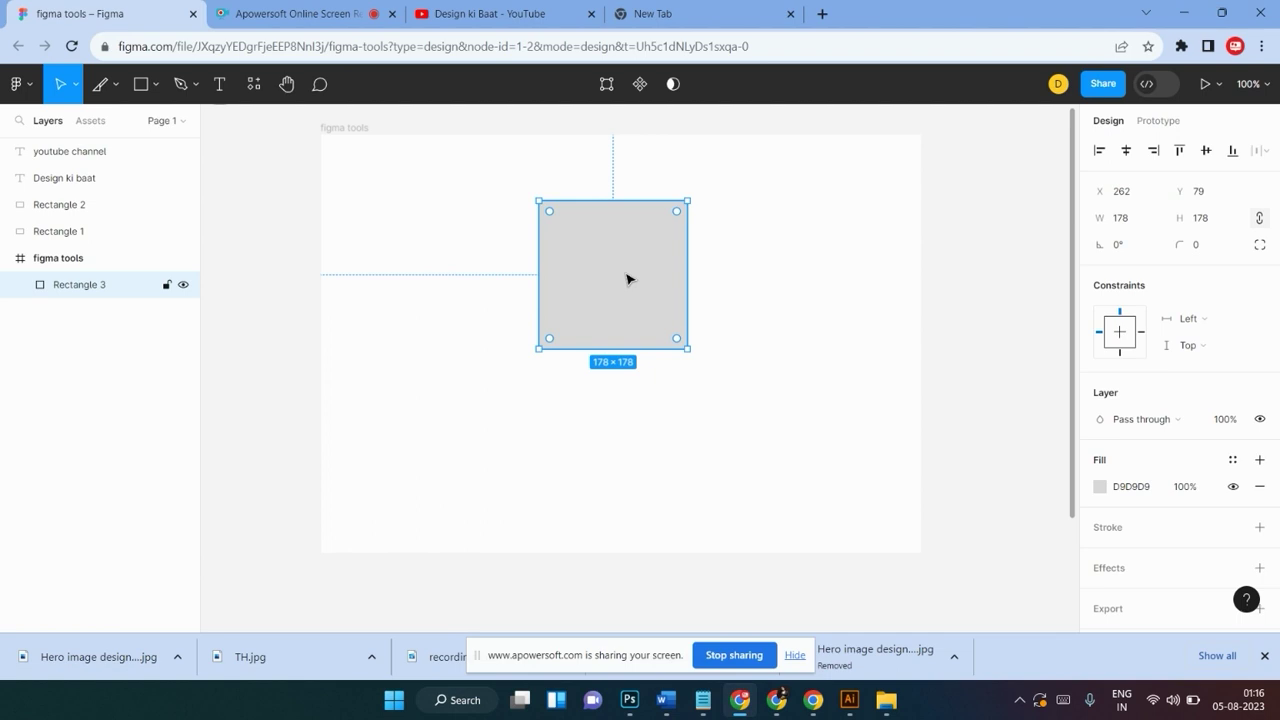
left_click_drag(629, 280, 591, 289)
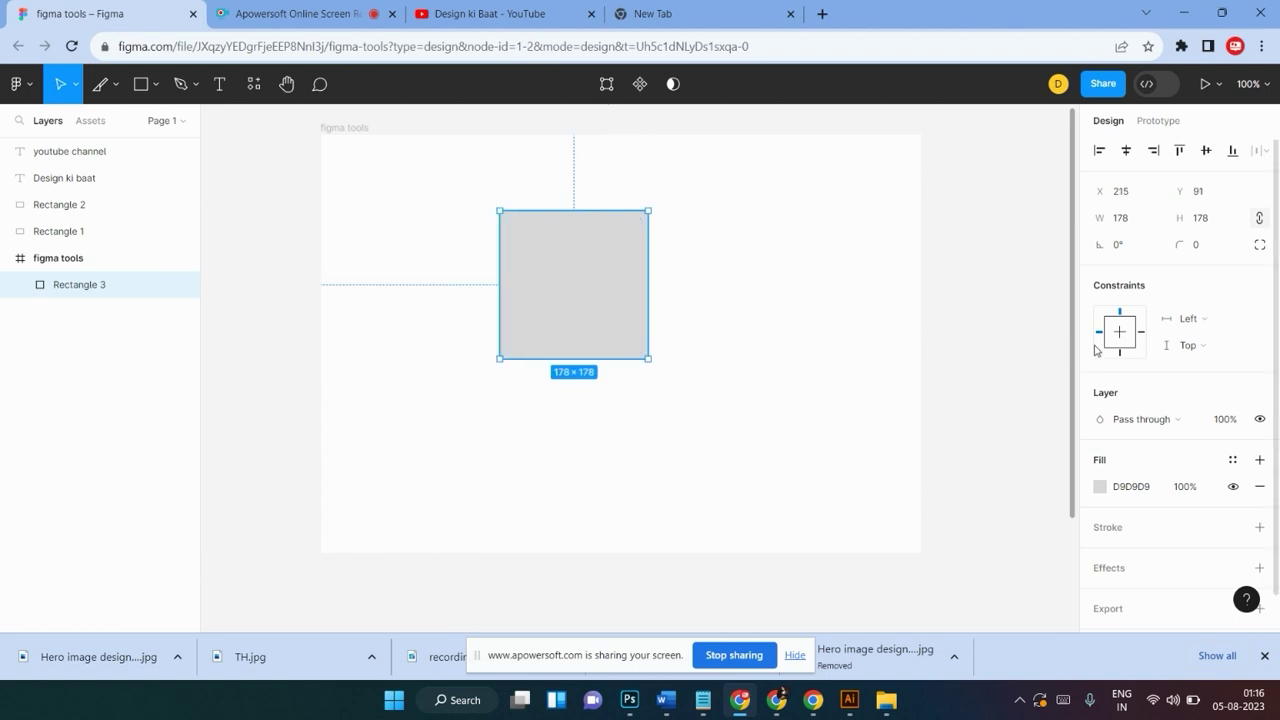
scroll(1222, 335, "down", 2)
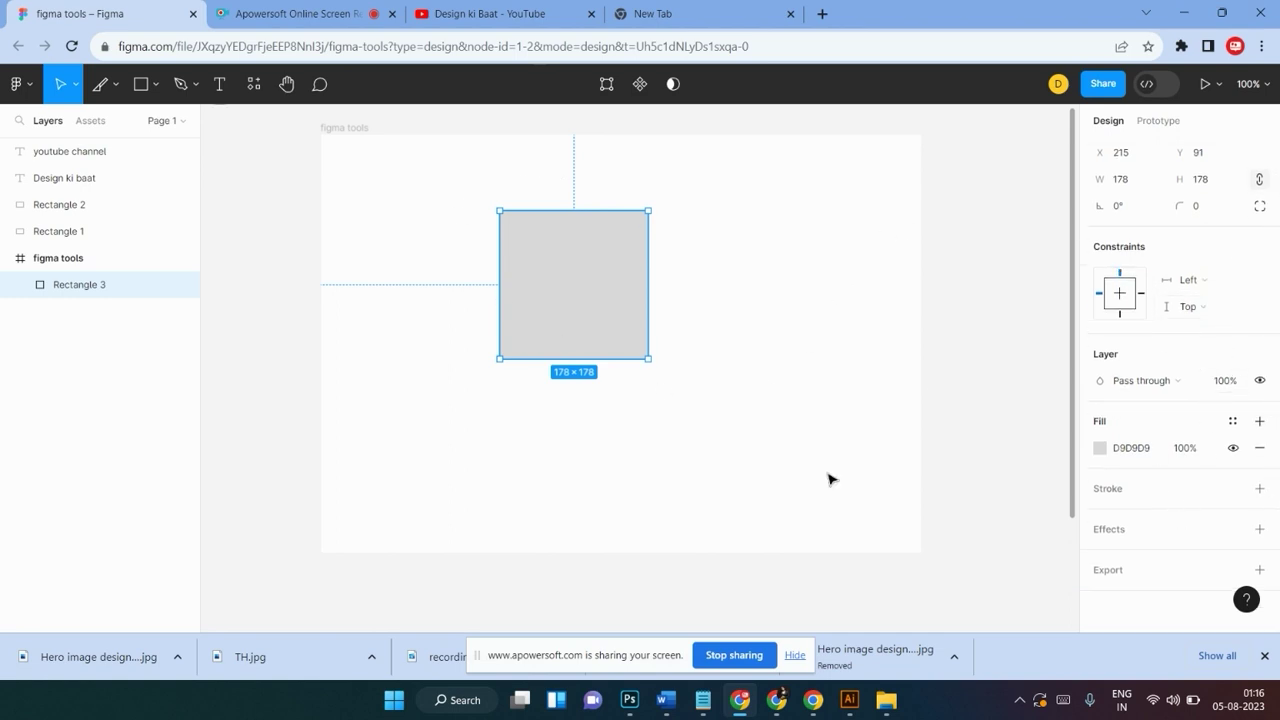
left_click(383, 258)
left_click(589, 307)
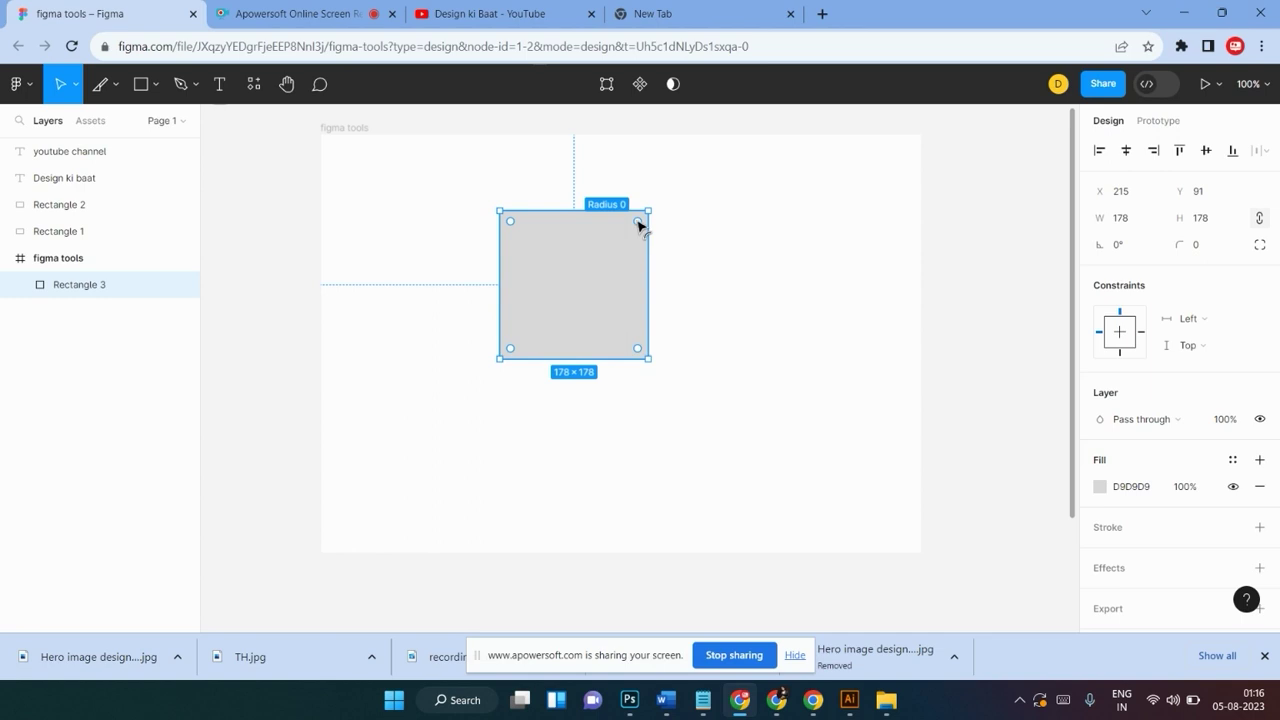
Experiment with the grey square's corner radius, reset it to zero, and shift the square right and down
mouse_move(638, 224)
left_mouse_down()
mouse_move(652, 316)
mouse_move(713, 143)
left_mouse_up()
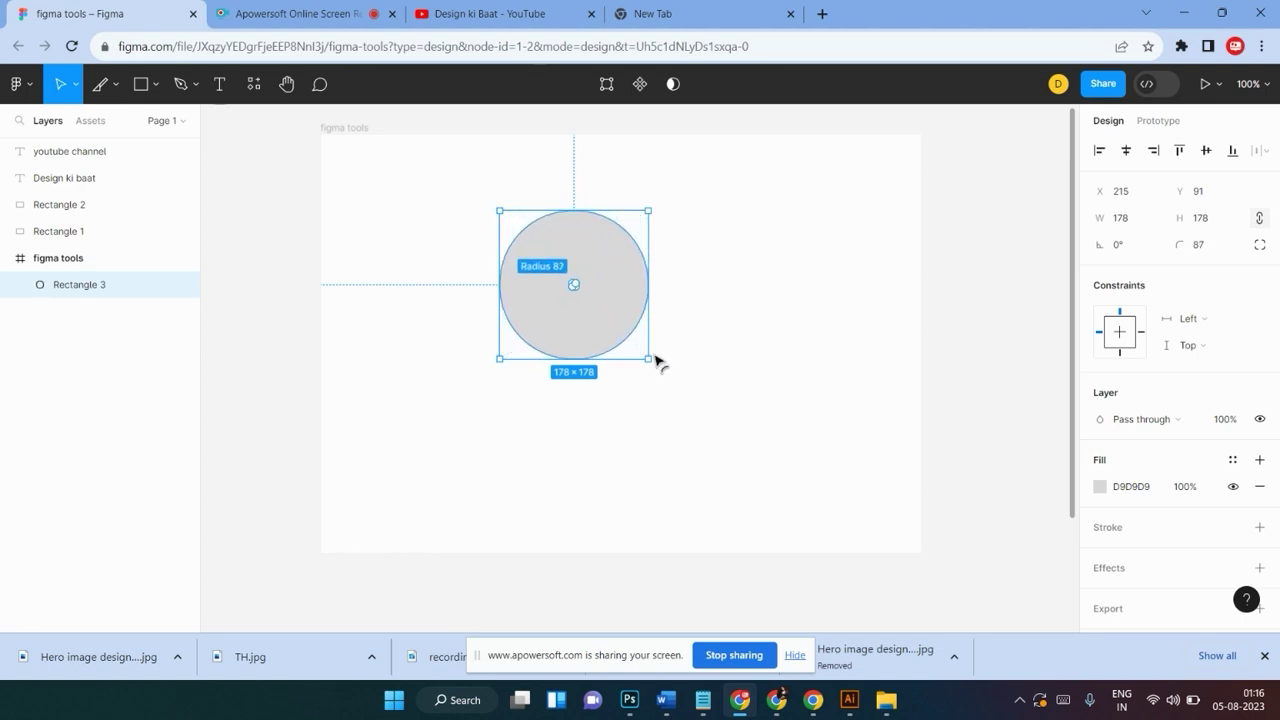
mouse_move(713, 143)
left_mouse_down()
mouse_move(652, 292)
mouse_move(652, 261)
left_mouse_up()
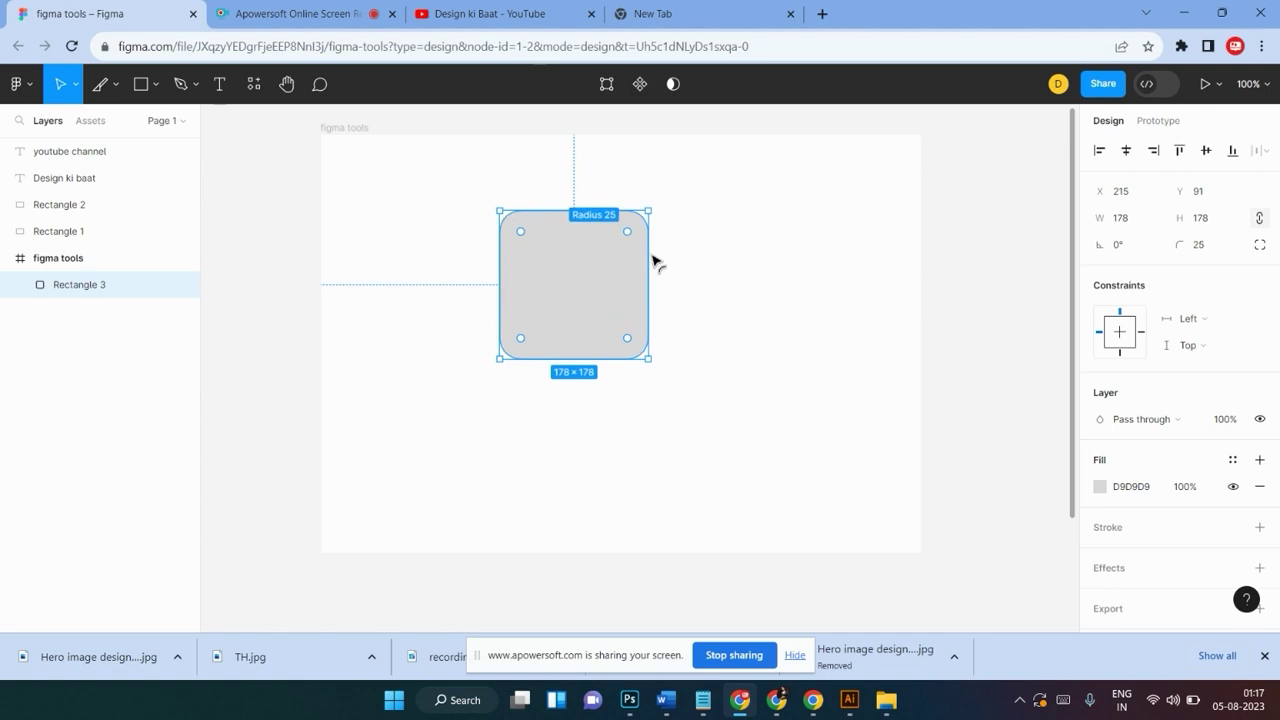
mouse_move(652, 261)
left_mouse_down()
mouse_move(640, 260)
mouse_move(683, 246)
mouse_move(586, 271)
mouse_move(580, 352)
mouse_move(703, 266)
mouse_move(574, 283)
mouse_move(651, 300)
mouse_move(663, 255)
mouse_move(575, 285)
mouse_move(714, 249)
left_mouse_up()
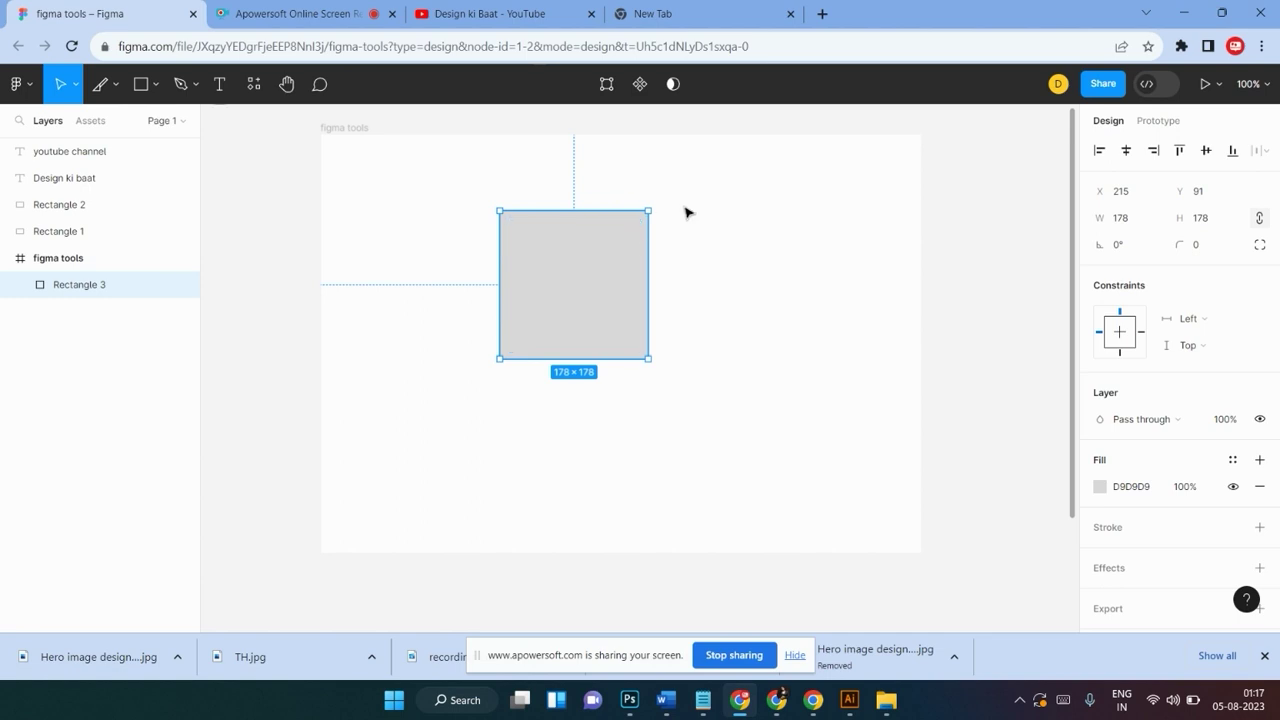
left_click_drag(594, 283, 655, 296)
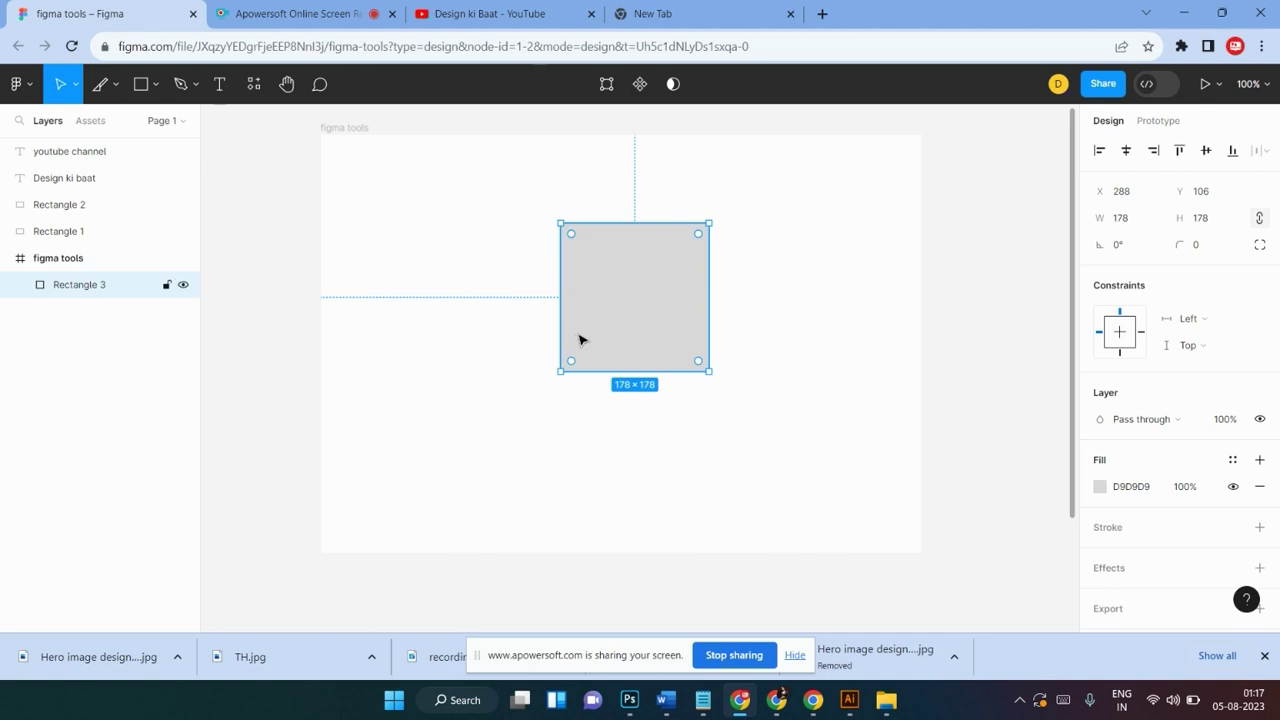
Remove a stray 100×100 rectangle and give the grey square a corner radius of 18
left_click(143, 85)
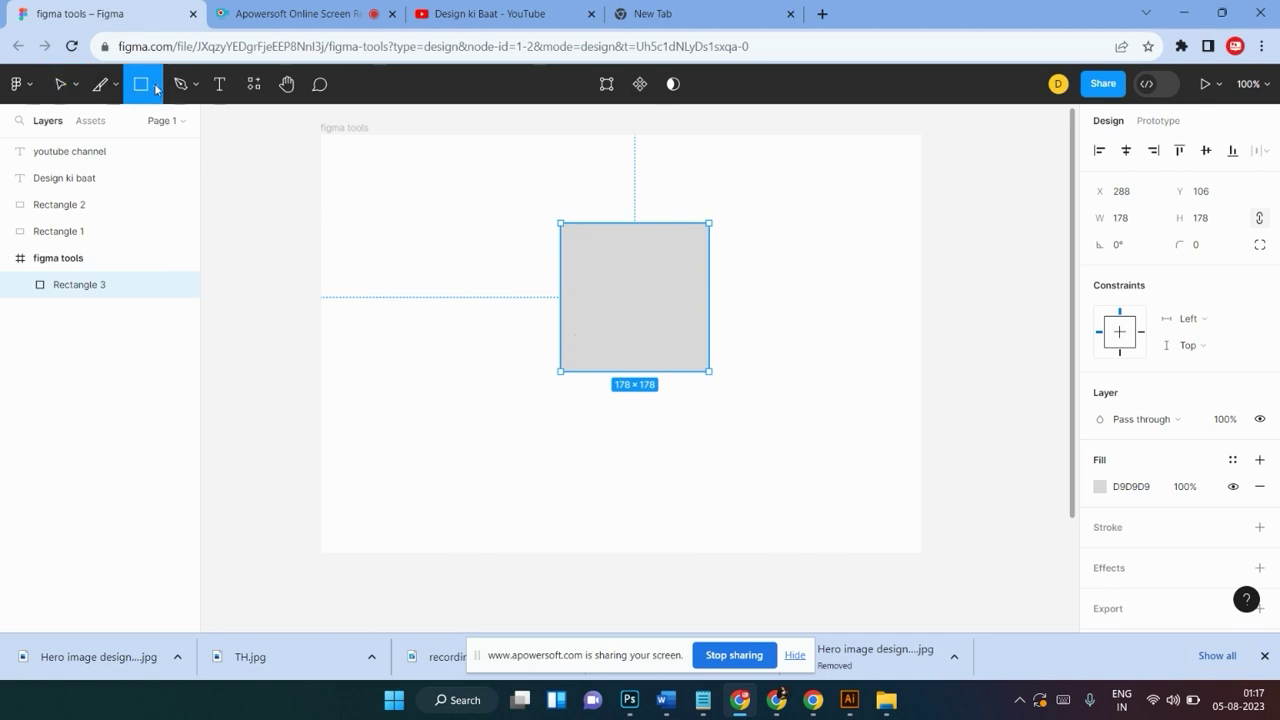
left_click(156, 88)
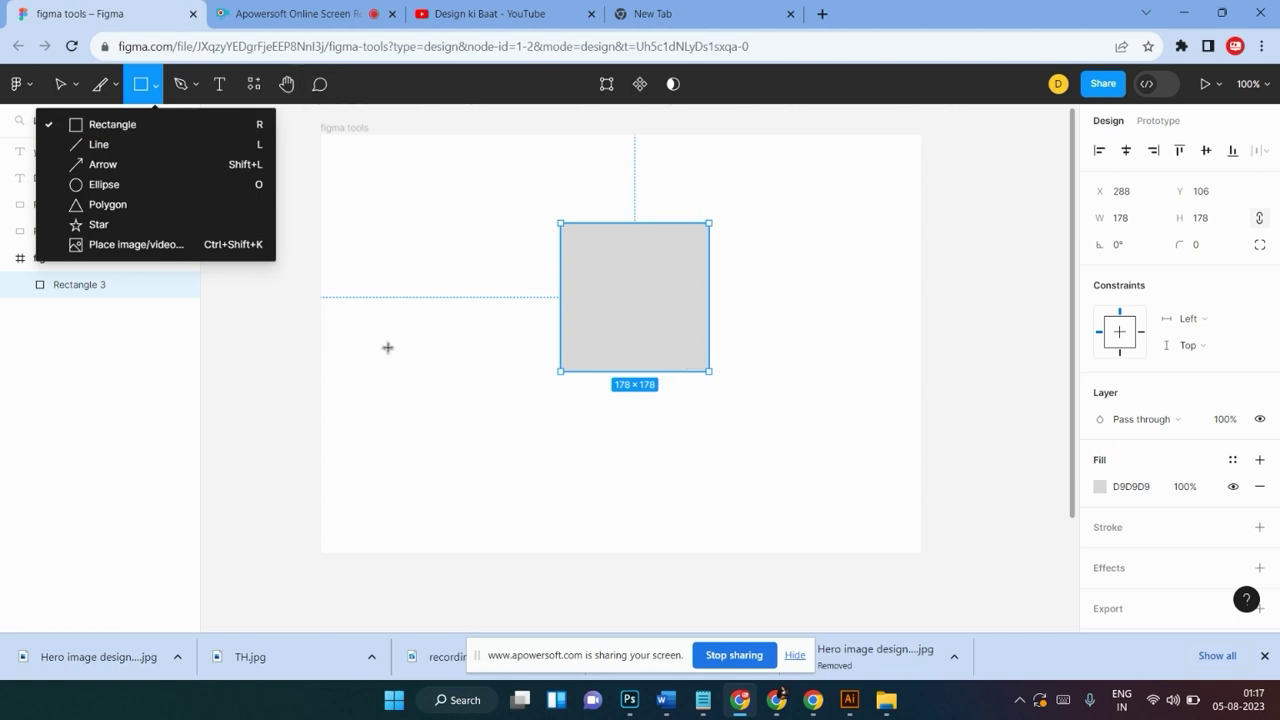
left_click(157, 86)
left_click(663, 306)
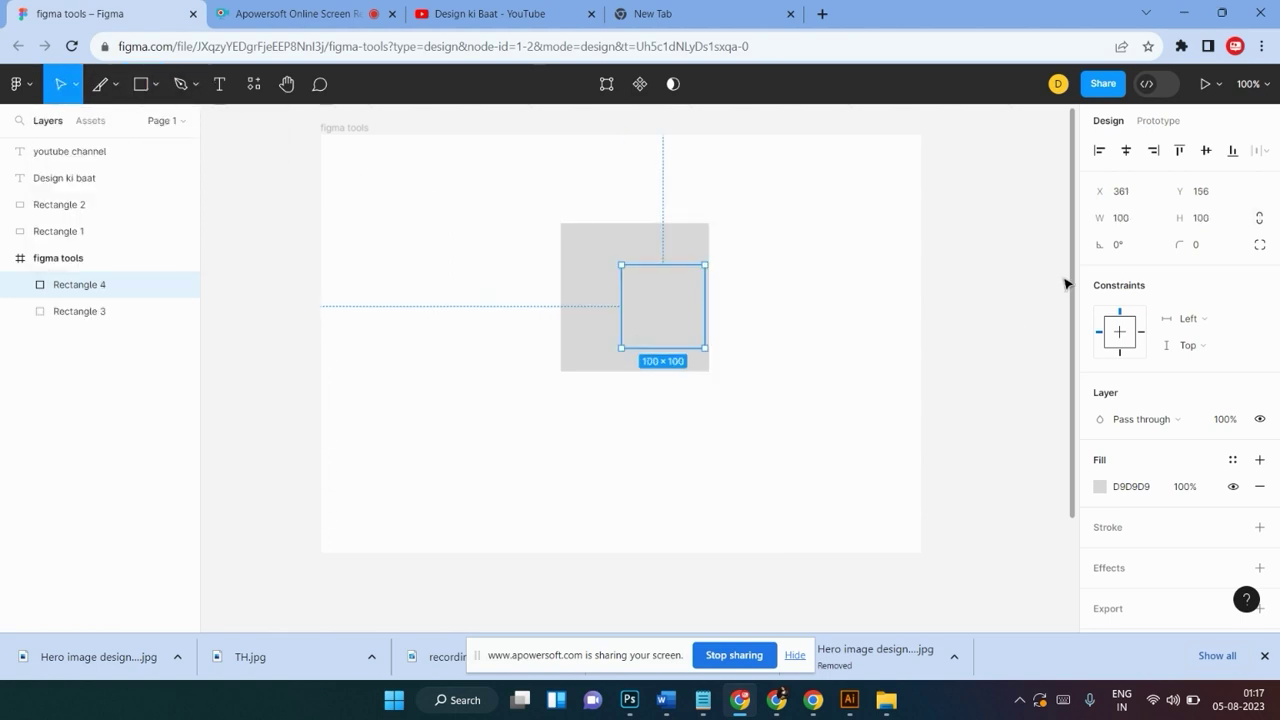
key("Delete")
left_click(608, 283)
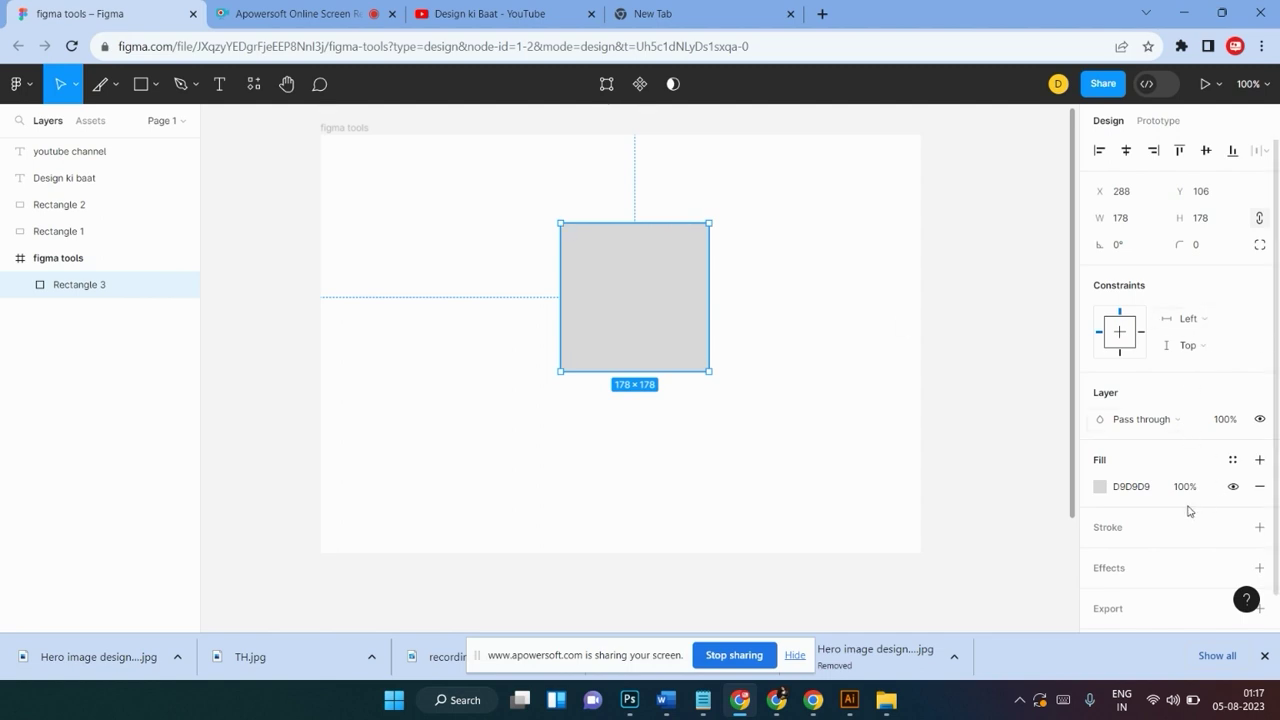
mouse_move(1180, 244)
left_mouse_down()
mouse_move(1205, 247)
mouse_move(210, 261)
left_mouse_up()
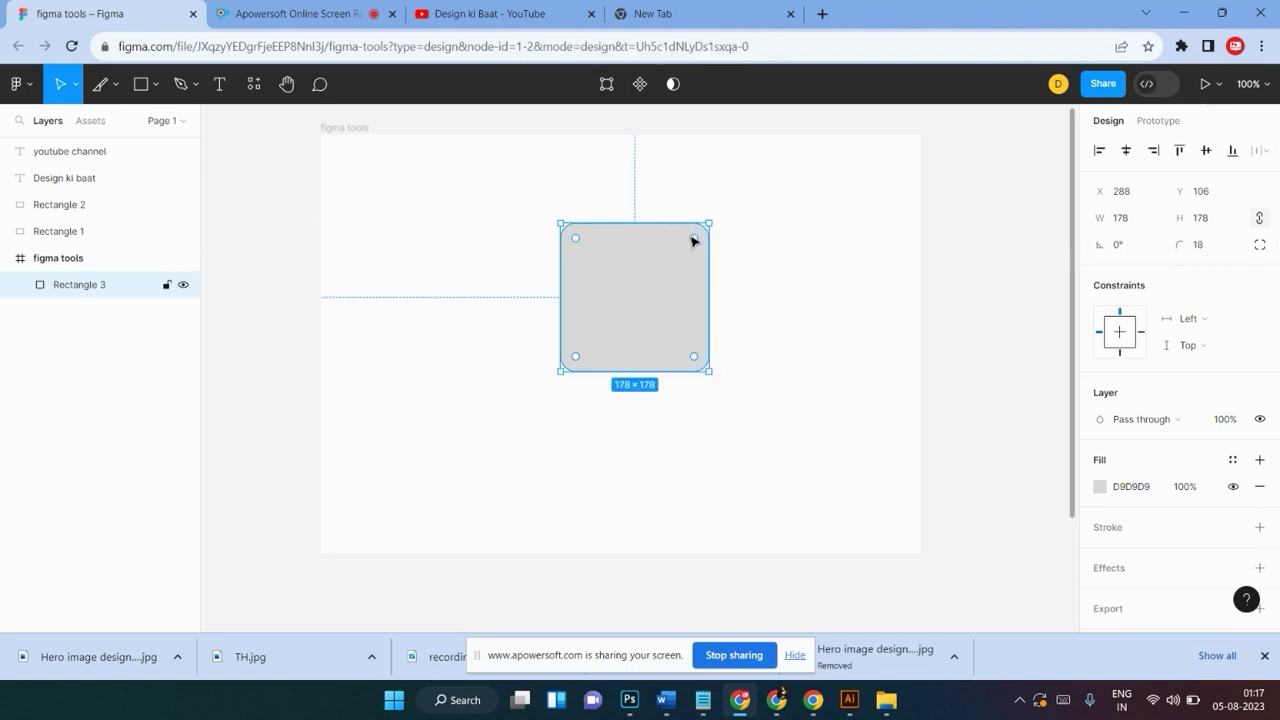
Tilt the rounded square, then set its rotation to 10°
mouse_move(1110, 246)
left_mouse_down()
mouse_move(1207, 276)
mouse_move(1182, 269)
mouse_move(958, 372)
mouse_move(1108, 328)
left_mouse_up()
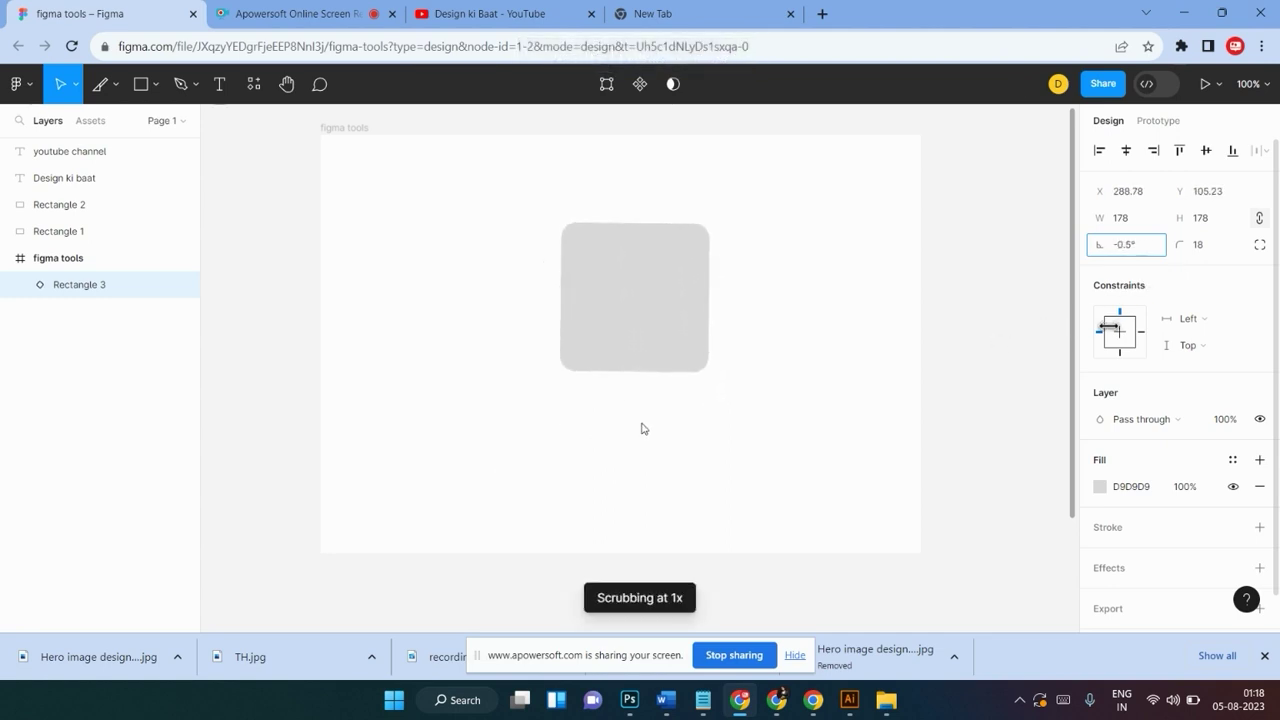
left_click_drag(642, 428, 1104, 248)
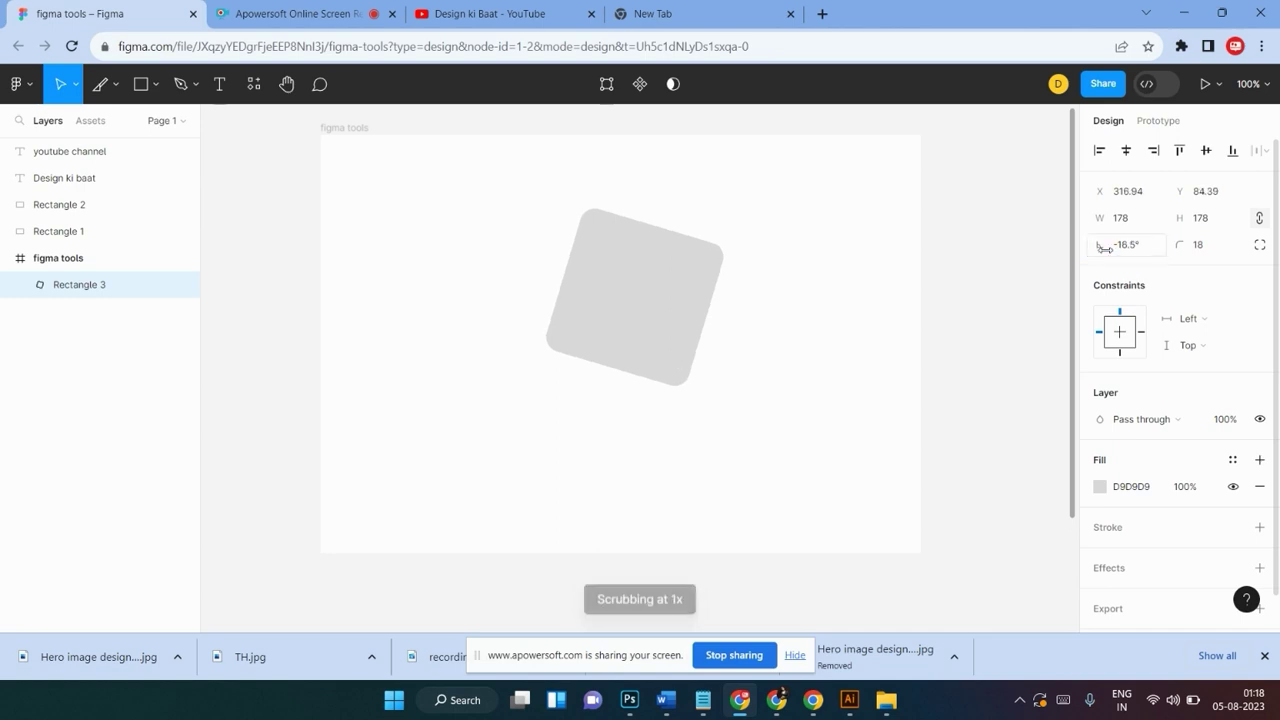
left_click(1116, 248)
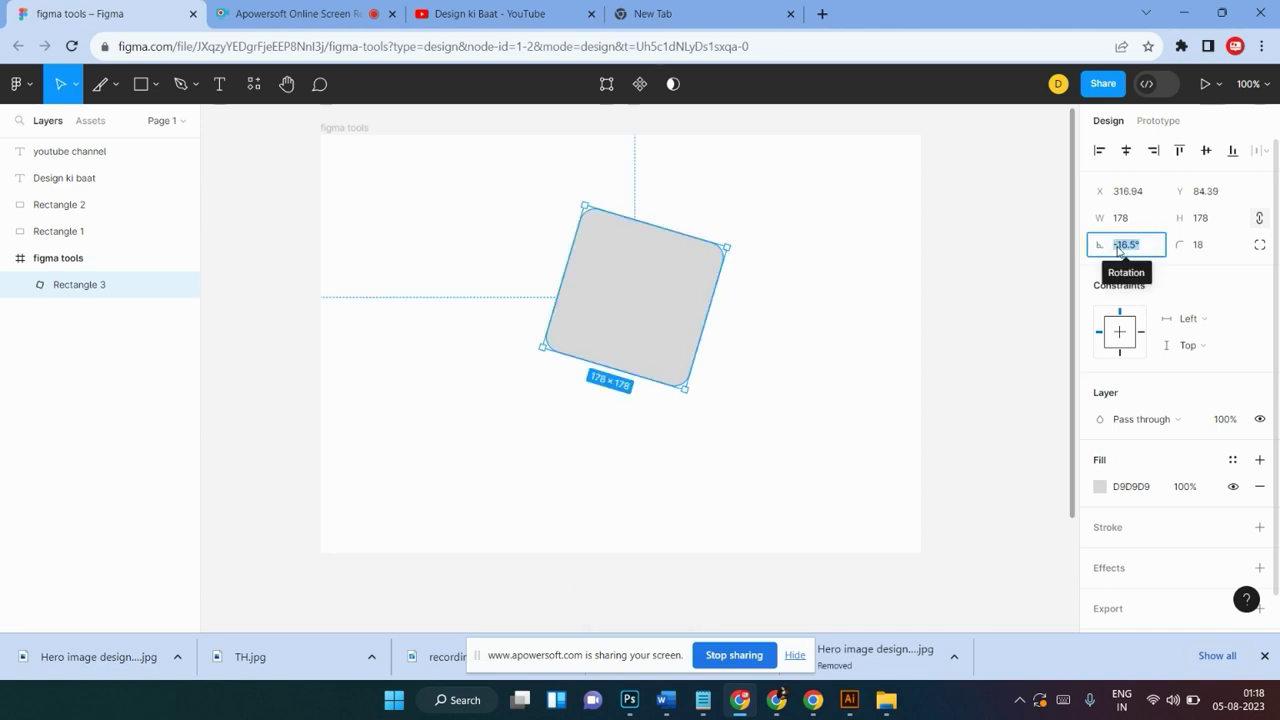
type("1")
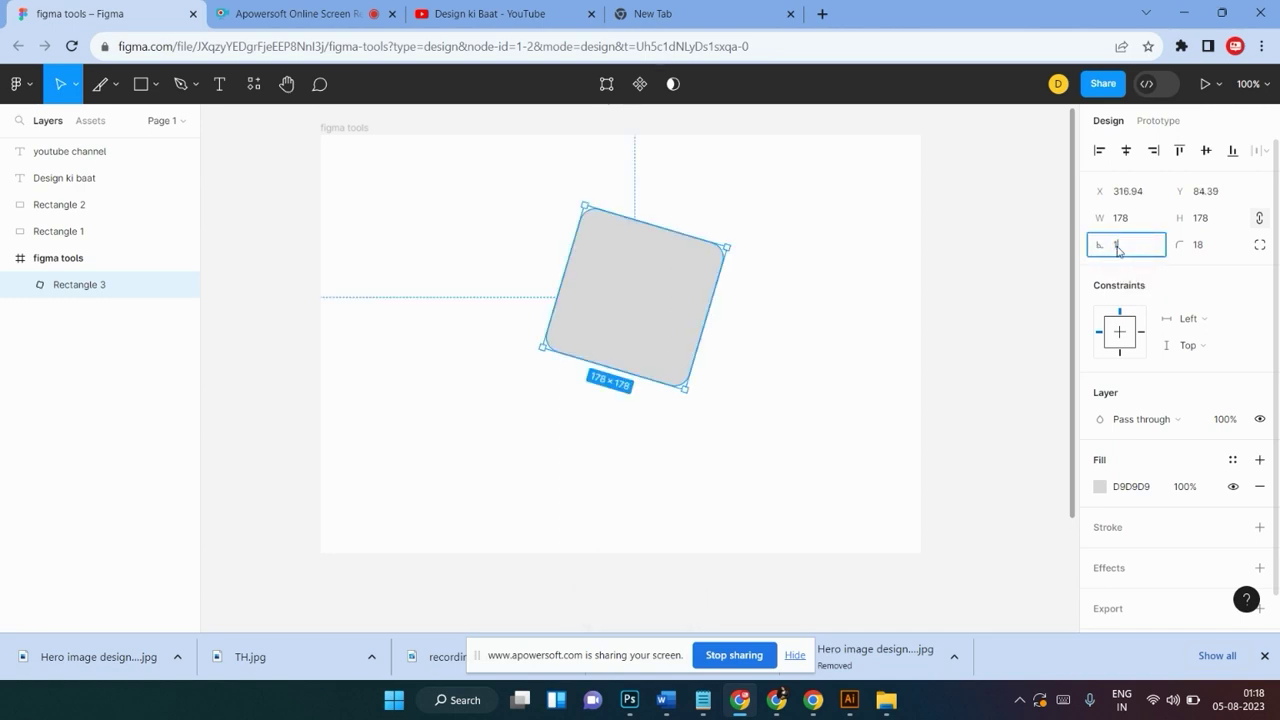
type("0")
key("Return")
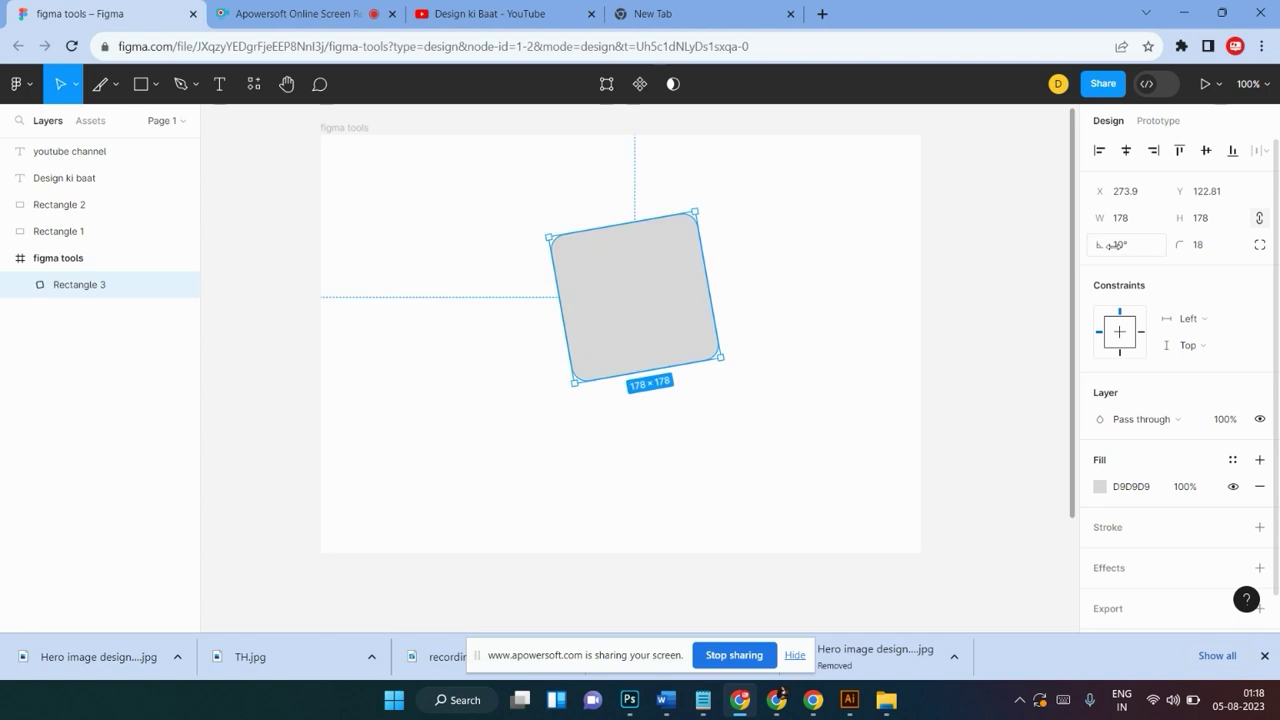
Reset the square's rotation to 0° and move it to X 251, Y 117
left_click(1127, 247)
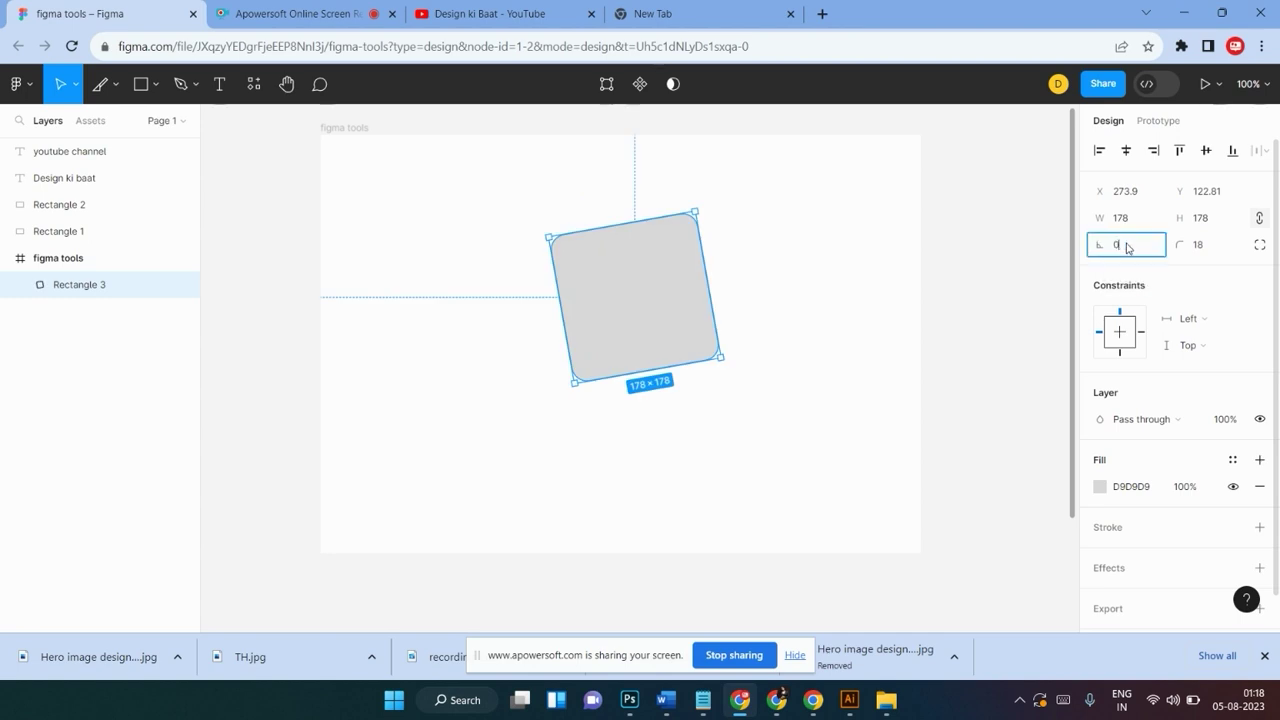
key("Return")
left_click(714, 286)
mouse_move(634, 349)
left_mouse_down()
mouse_move(571, 386)
mouse_move(603, 358)
left_mouse_up()
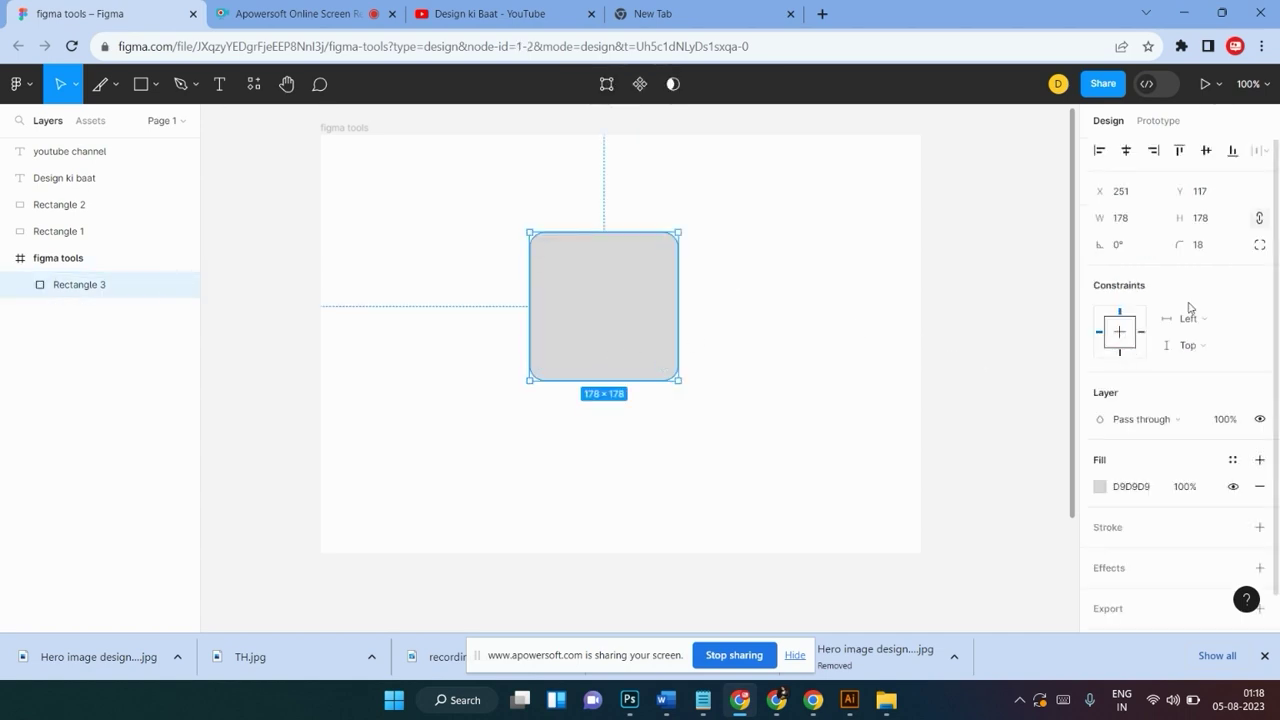
scroll(1198, 297, "down", 1)
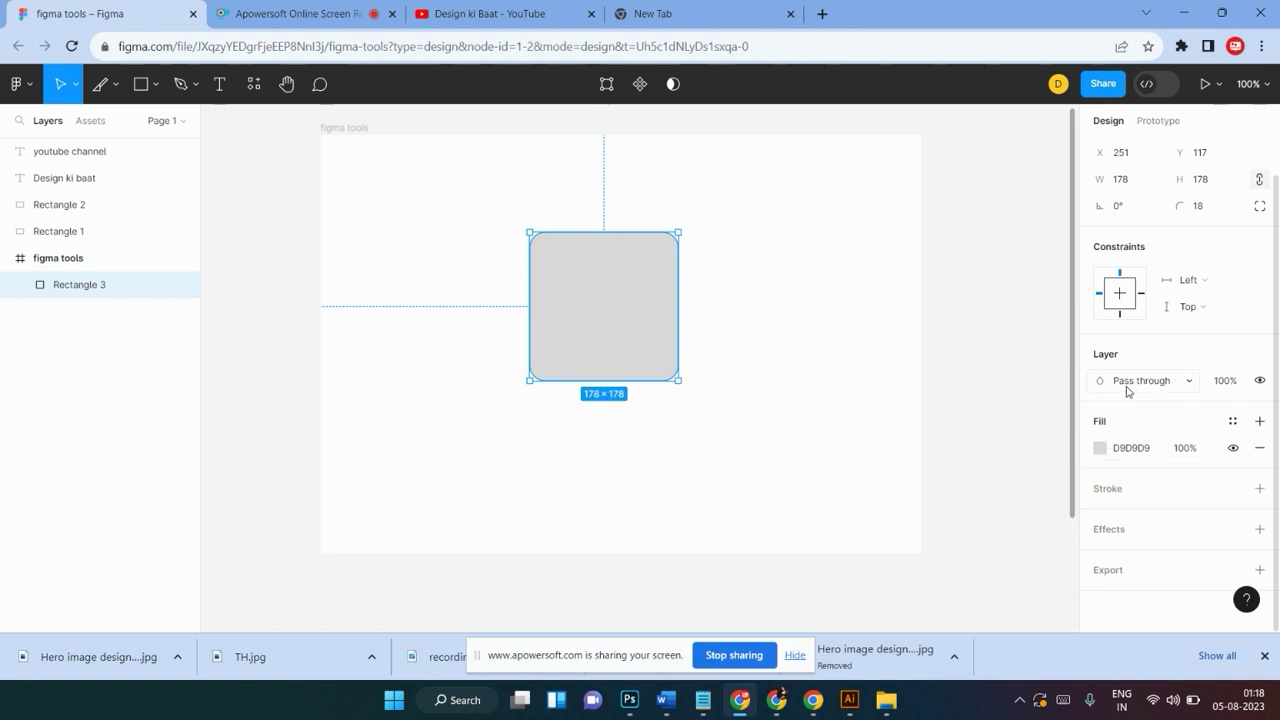
Set Rectangle 3's layer opacity to 50%
left_click(1229, 380)
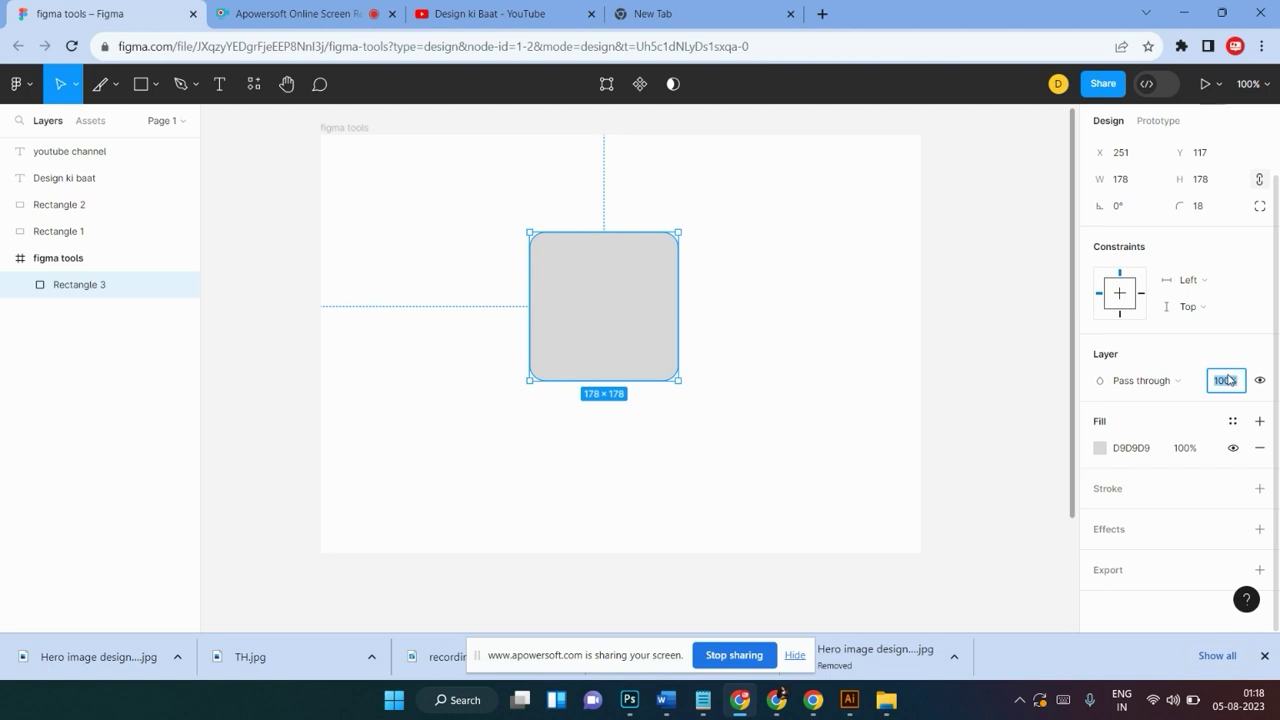
type("50")
key("Return")
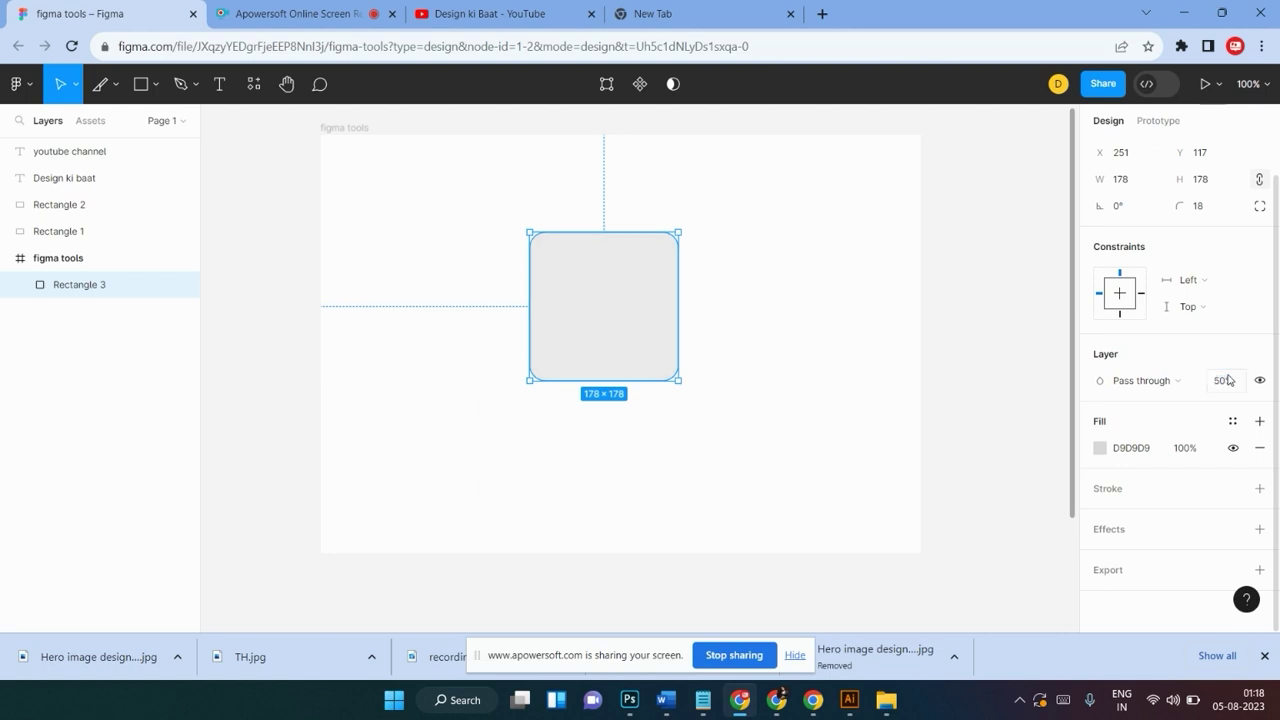
Shift the rounded square and draw a large 393×313 rectangle in the frame
mouse_move(589, 339)
left_mouse_down()
mouse_move(531, 369)
mouse_move(599, 323)
left_mouse_up()
left_click(794, 280)
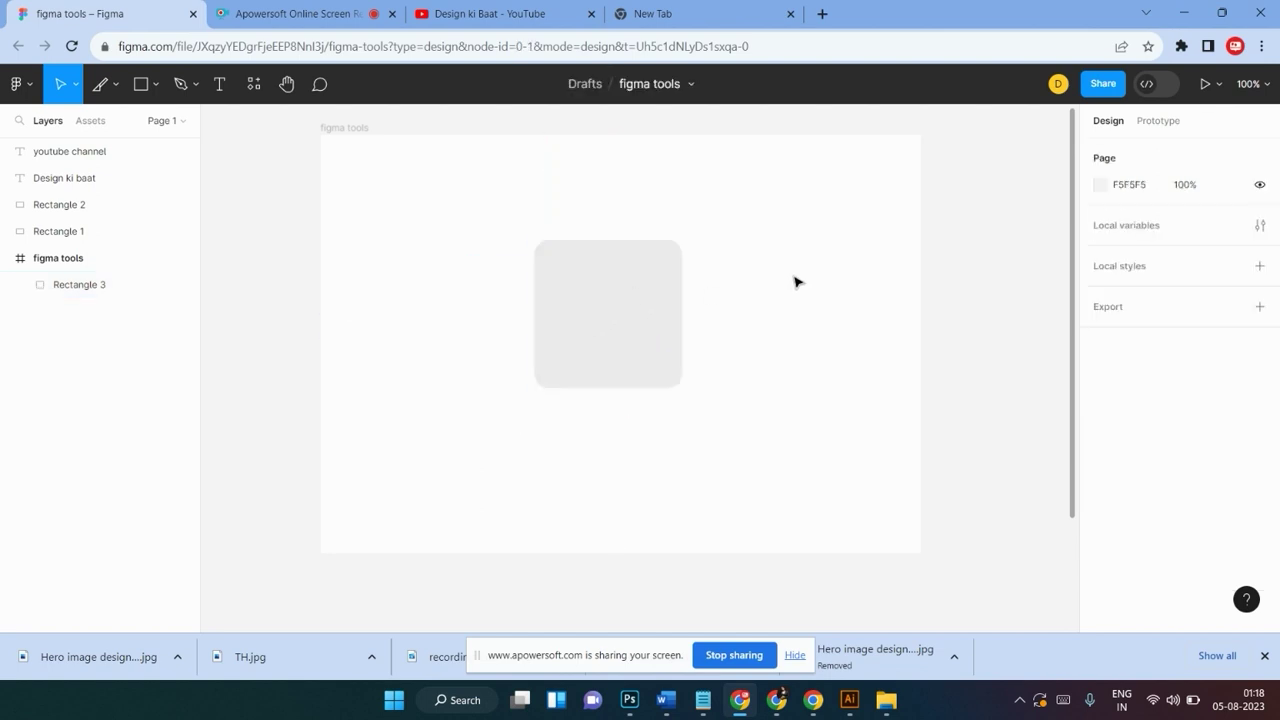
left_click(141, 86)
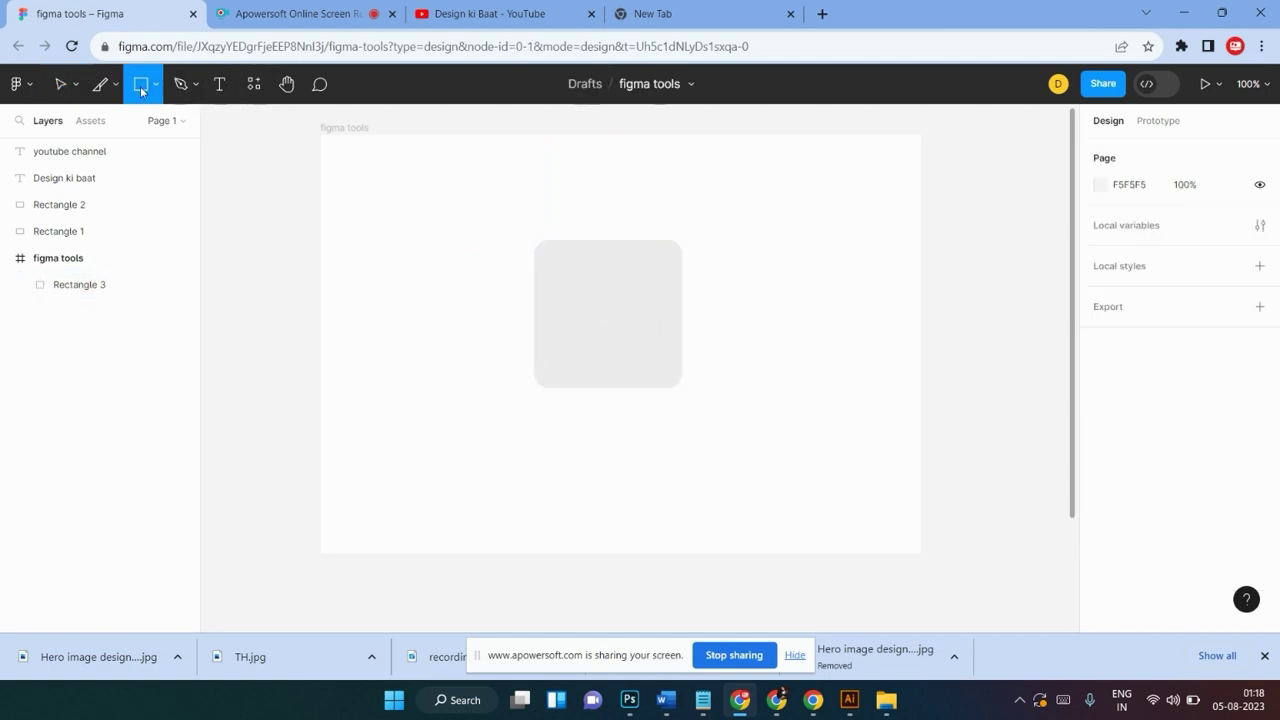
left_click(156, 88)
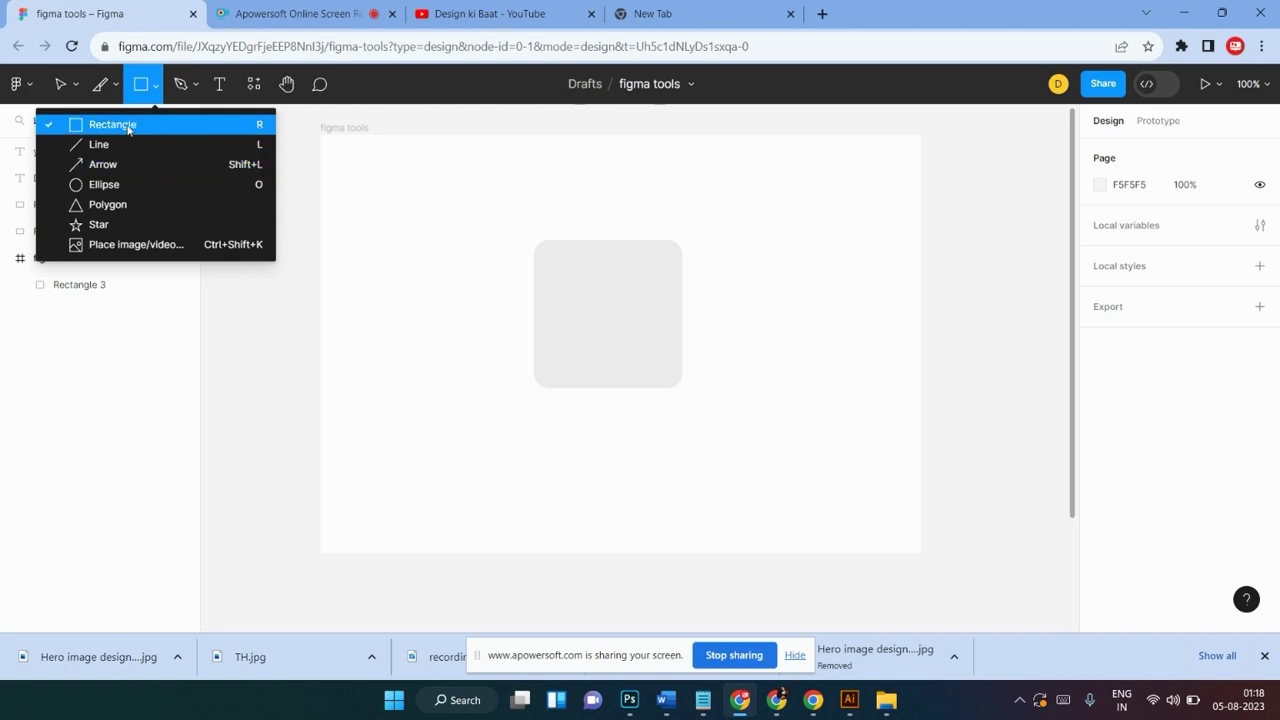
left_click(122, 124)
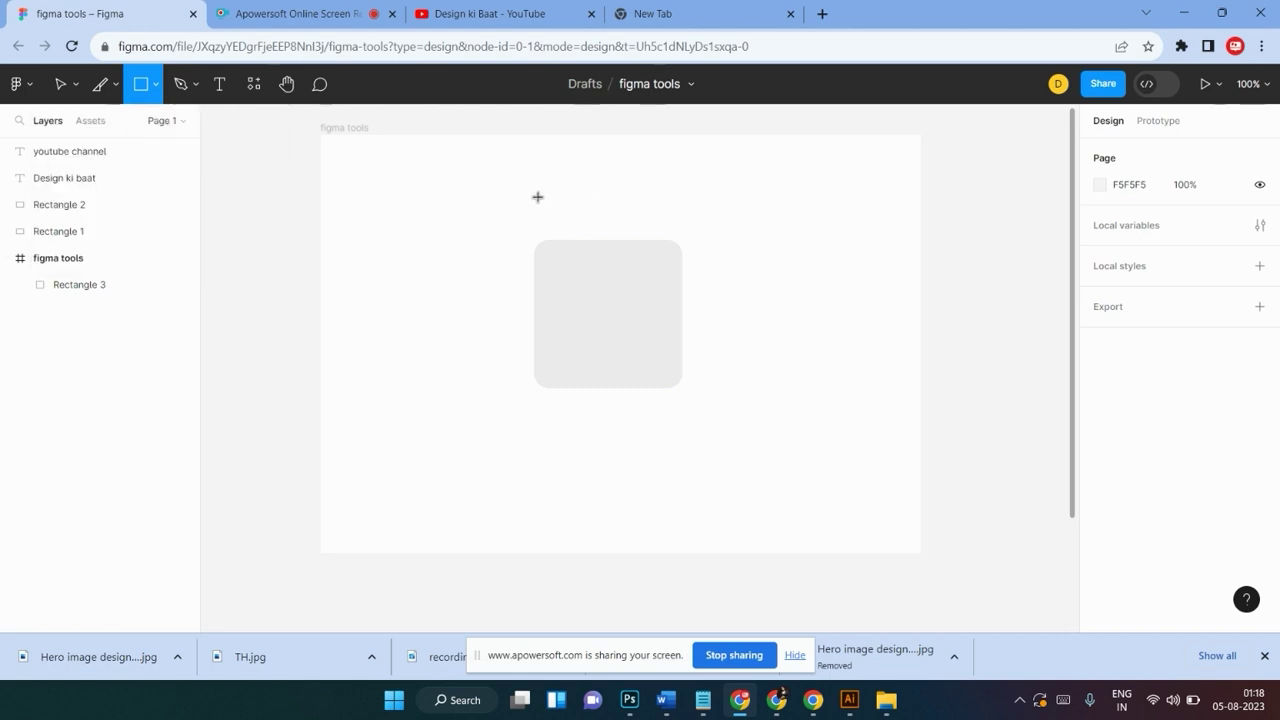
left_click_drag(513, 186, 840, 449)
mouse_move(722, 365)
left_mouse_down()
mouse_move(770, 351)
mouse_move(717, 338)
left_mouse_up()
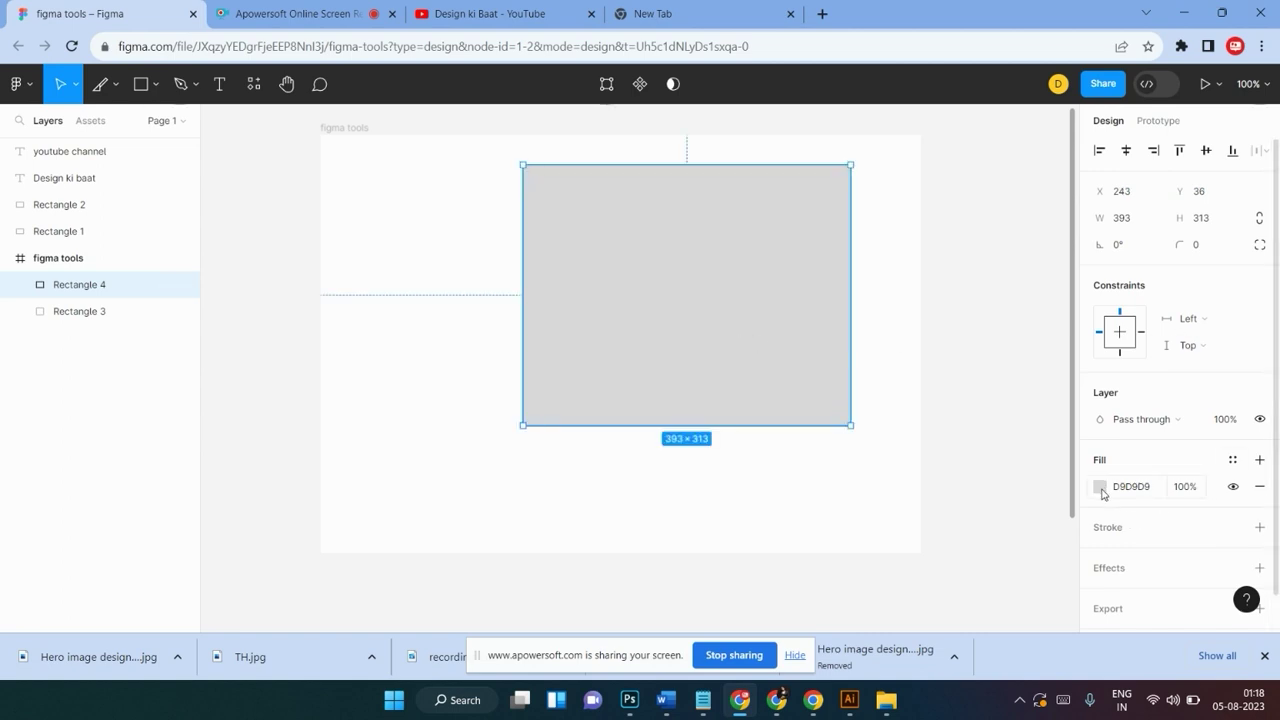
Fill the new rectangle red BB1010 and send it behind the grey square
left_click(1100, 486)
left_click(1063, 259)
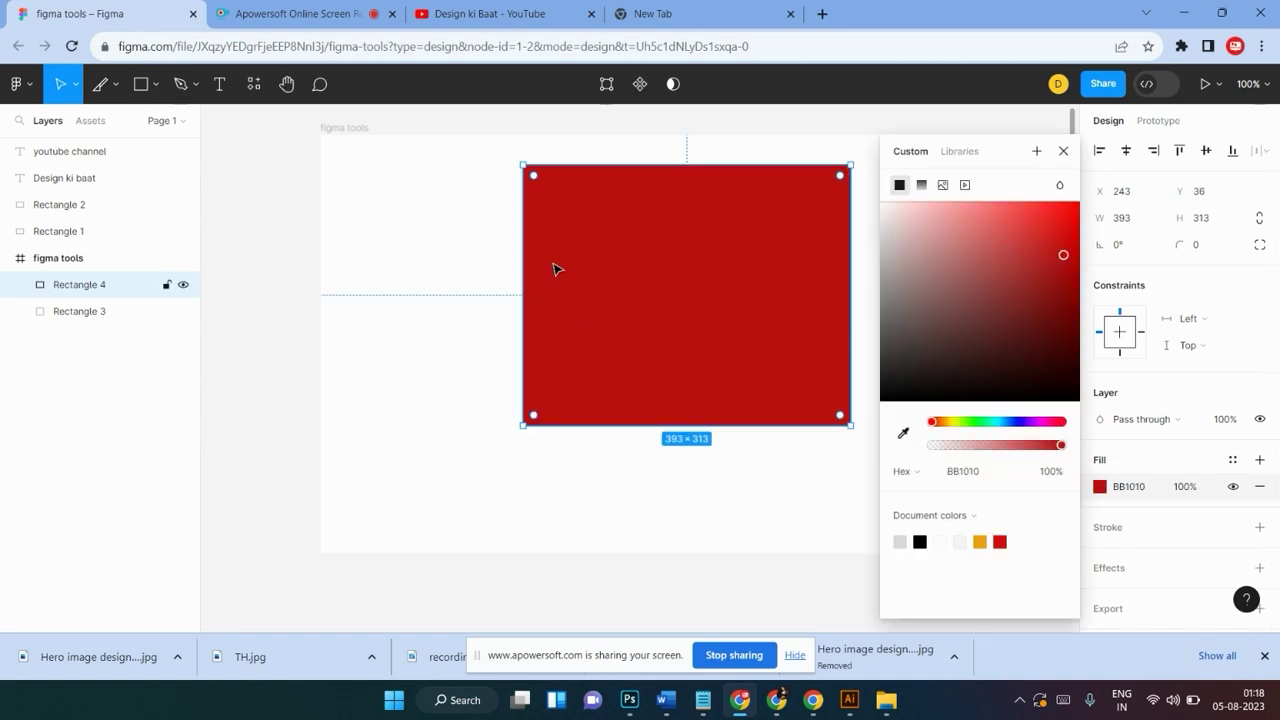
left_click(417, 194)
left_click_drag(593, 260, 623, 269)
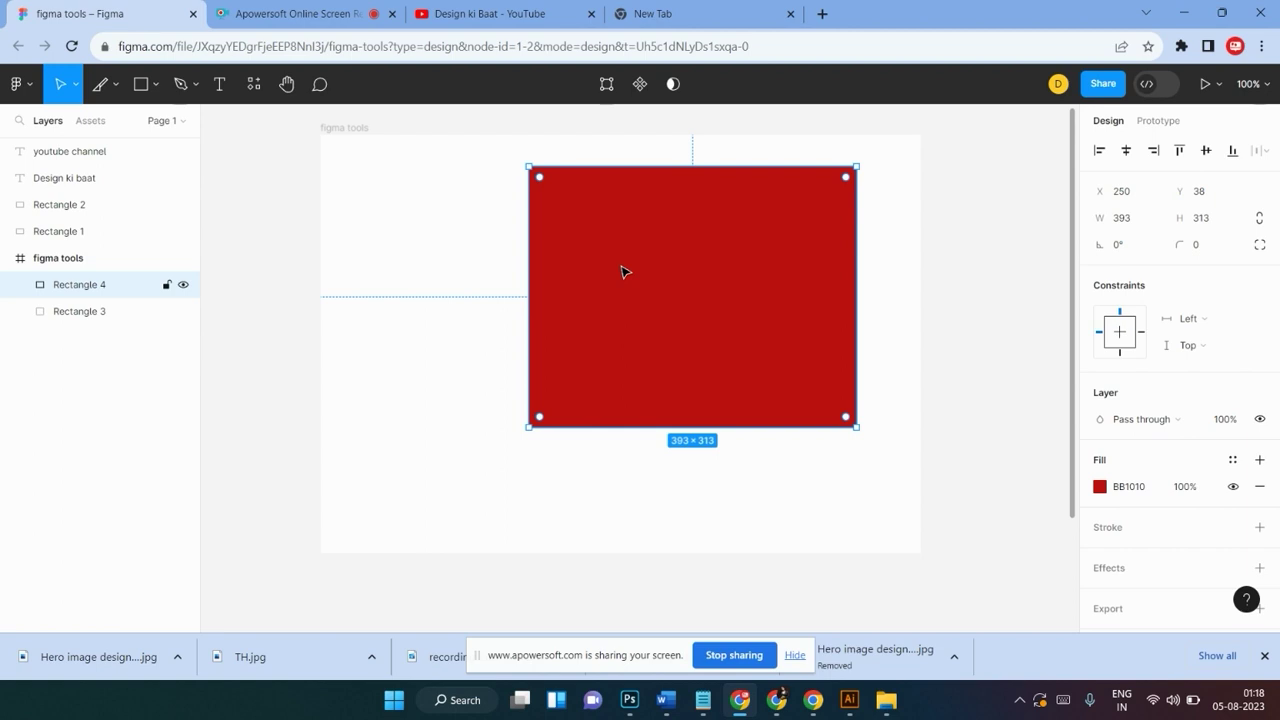
right_click(615, 269)
left_click(655, 292)
left_click(466, 351)
Centre the grey square on the red rectangle and try 80%, then 30% layer opacity
mouse_move(603, 297)
left_mouse_down()
mouse_move(717, 337)
mouse_move(698, 285)
left_mouse_up()
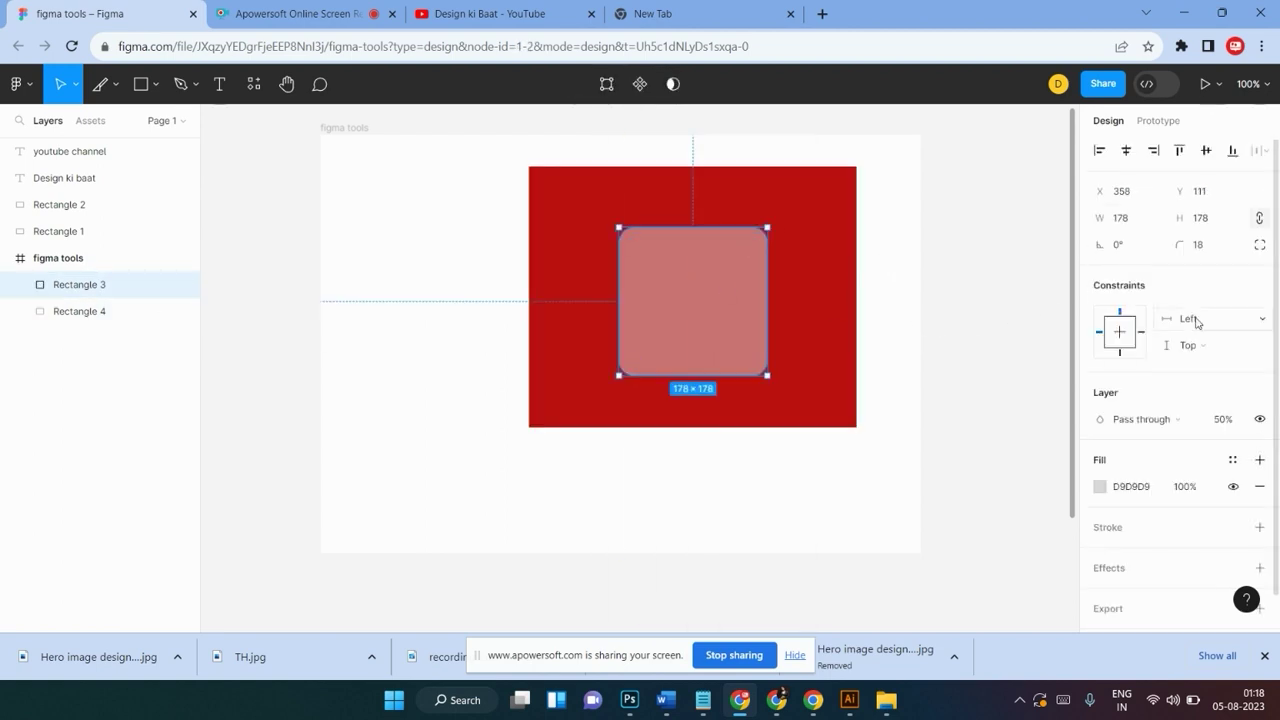
left_click(1221, 421)
type("80")
key("Return")
left_click(460, 323)
left_click_drag(719, 297, 711, 297)
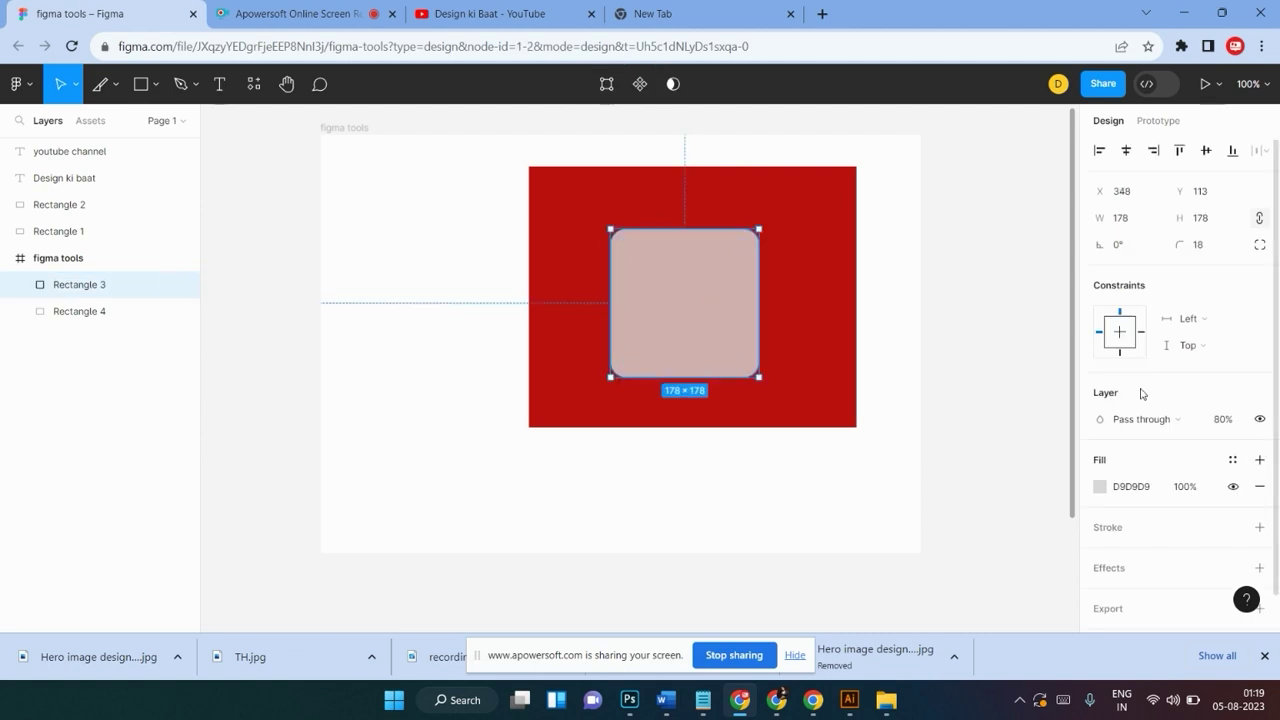
left_click(1226, 419)
type("30")
key("Return")
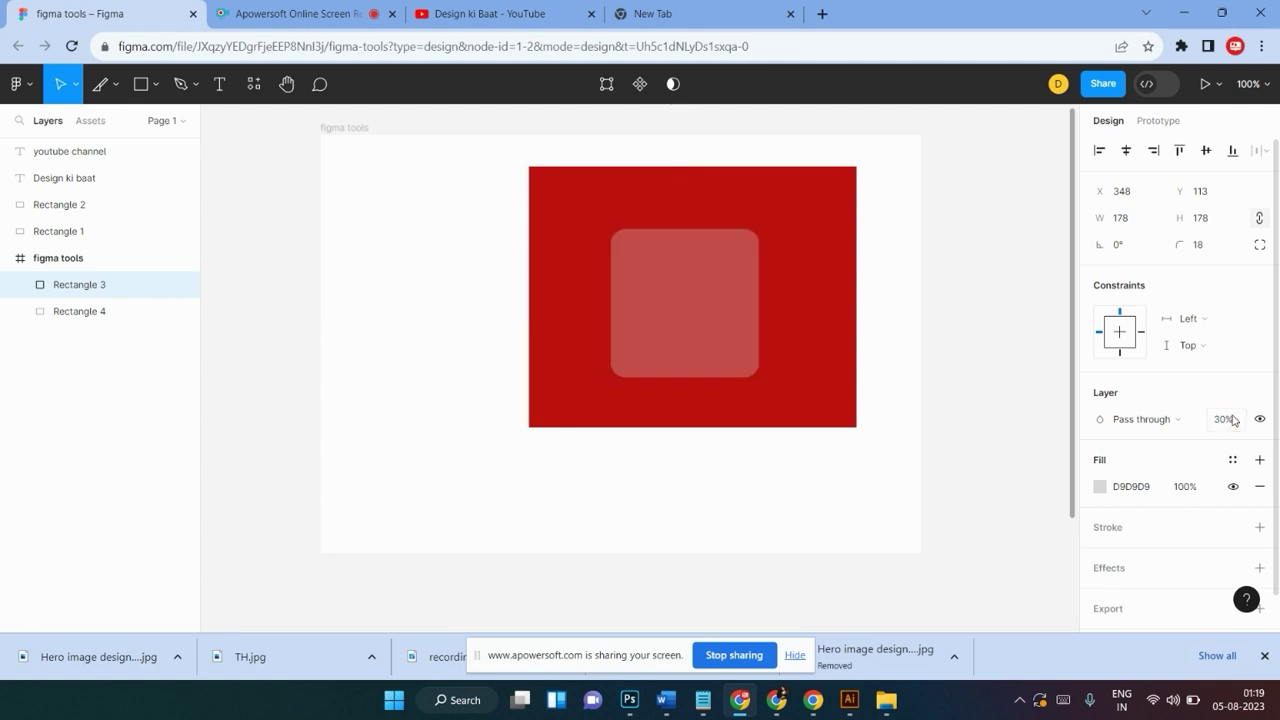
left_click(397, 298)
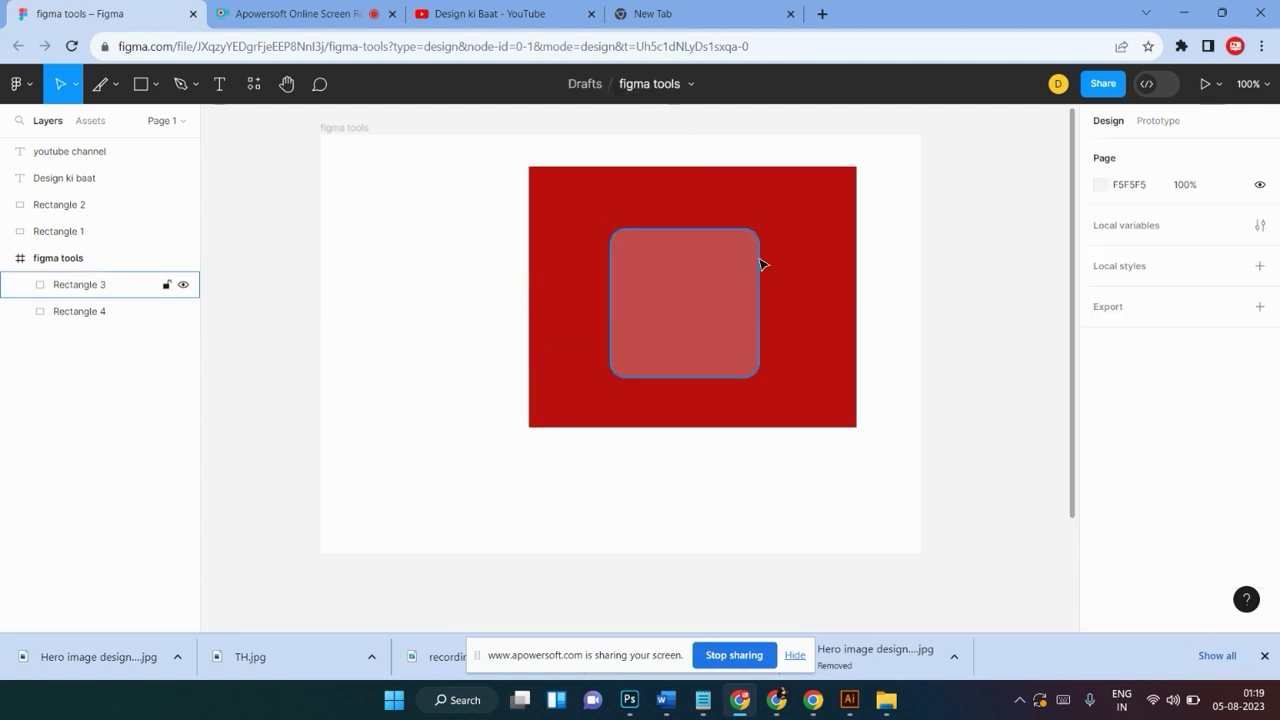
left_click(665, 360)
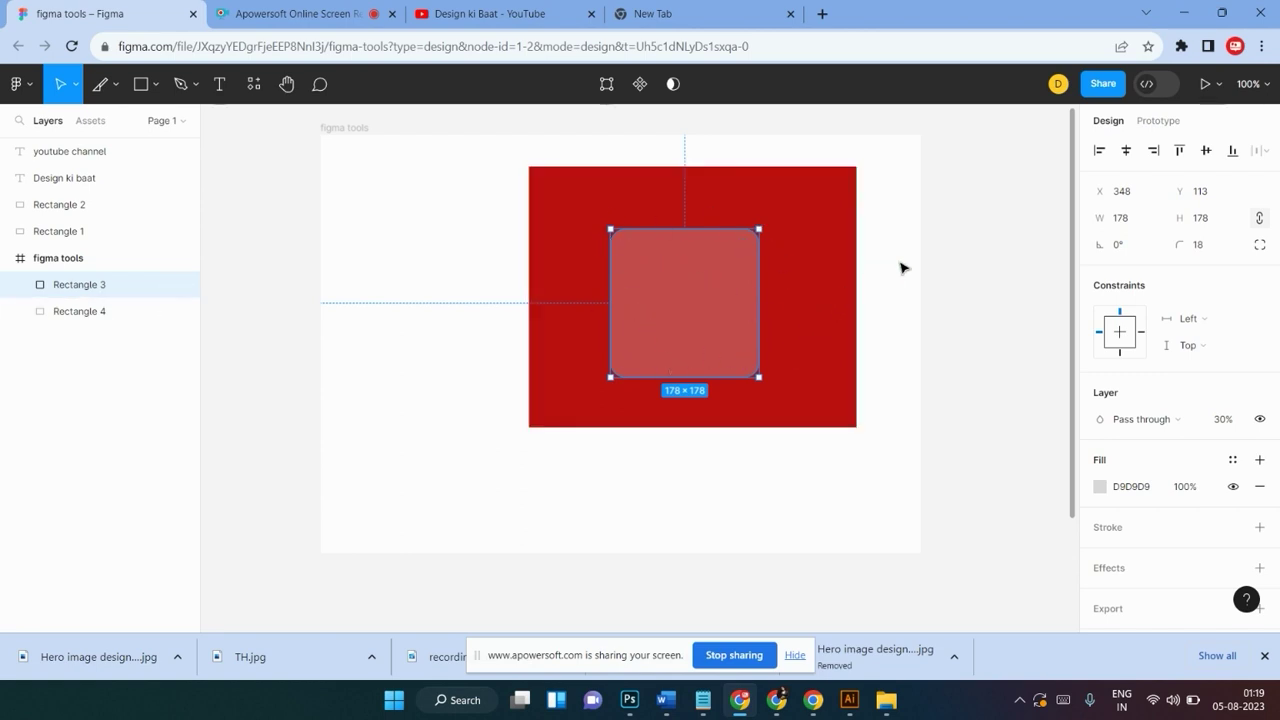
Browse the blend modes without changing them, then restore the square's opacity to 100%
left_click(1184, 419)
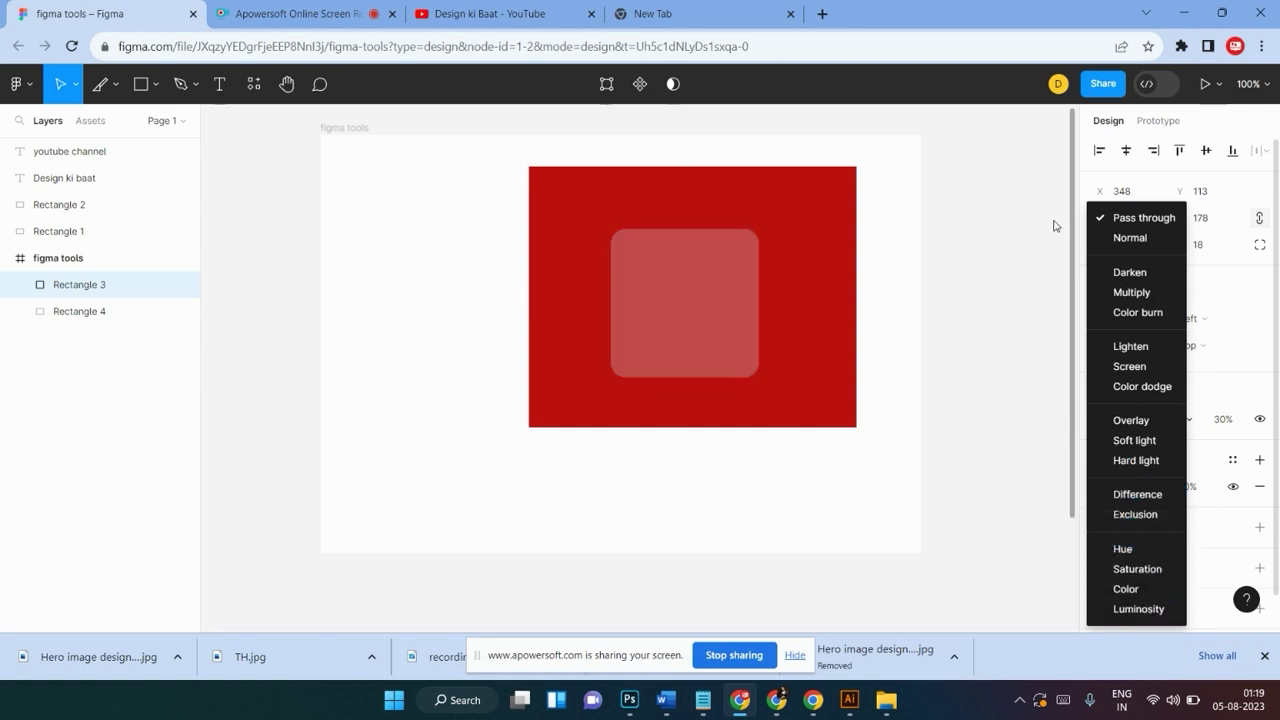
left_click(1010, 219)
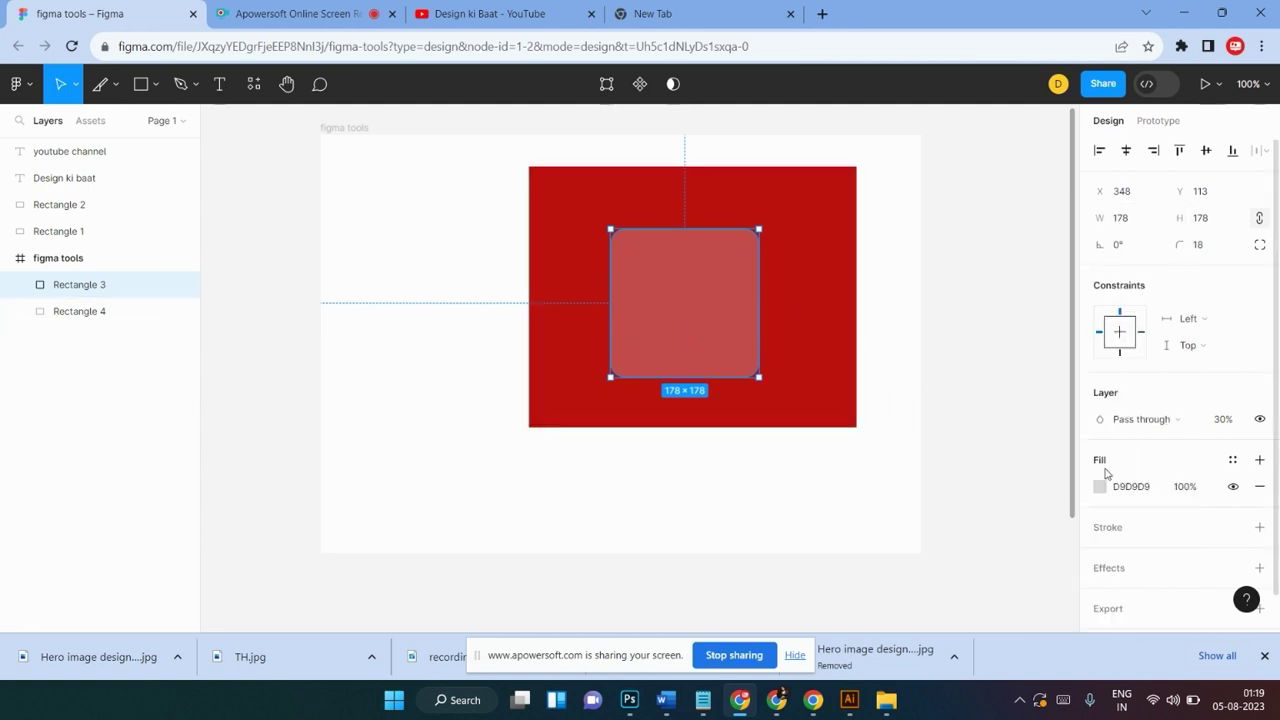
left_click(1224, 420)
type("10")
key("Return")
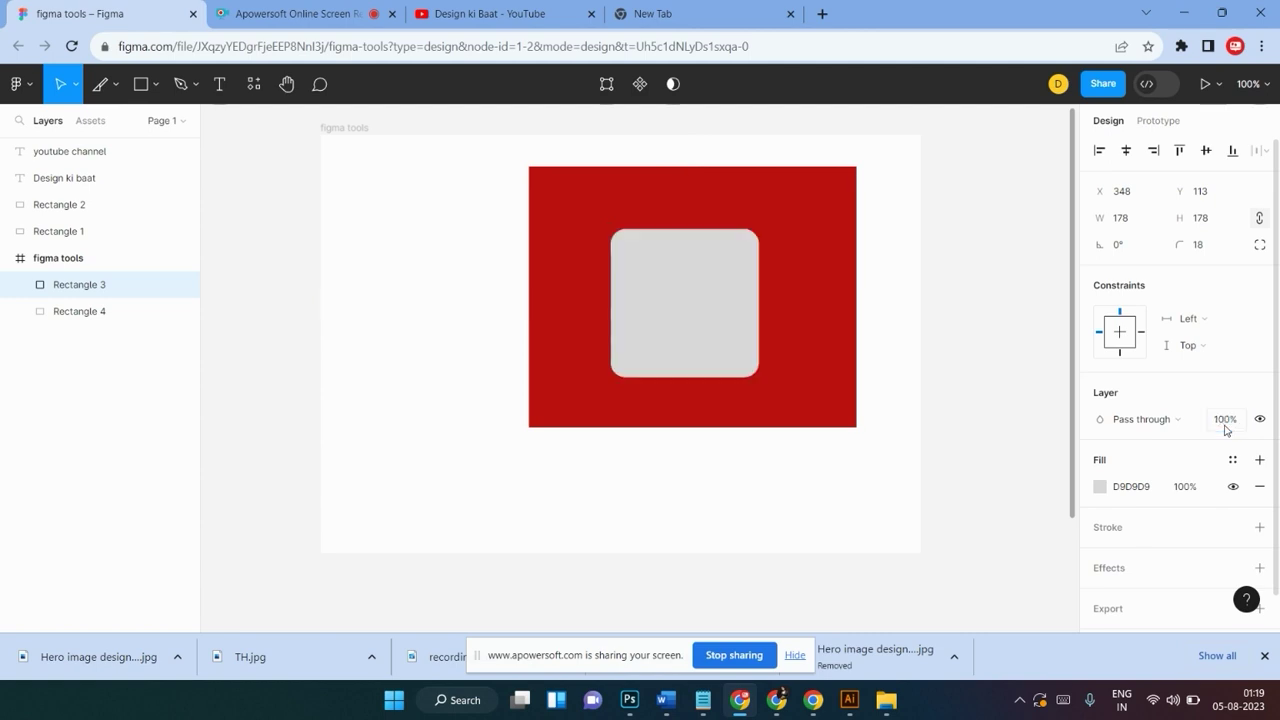
left_click(947, 321)
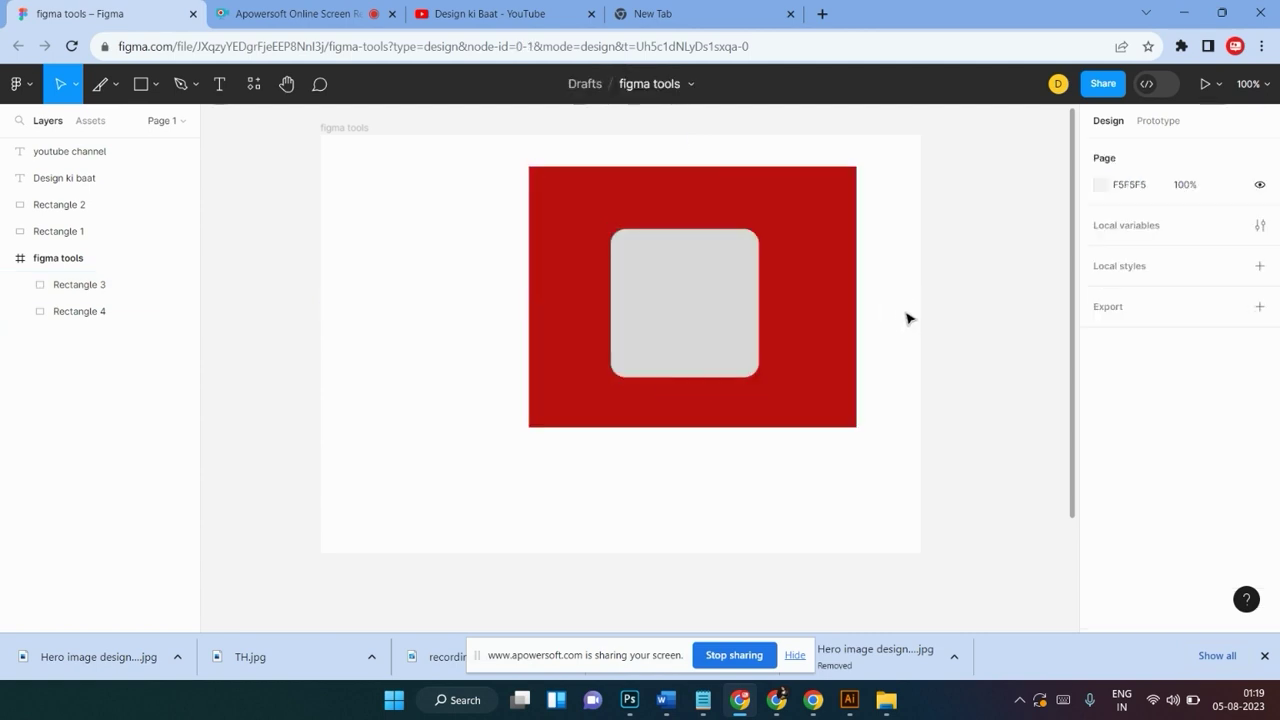
left_click(741, 320)
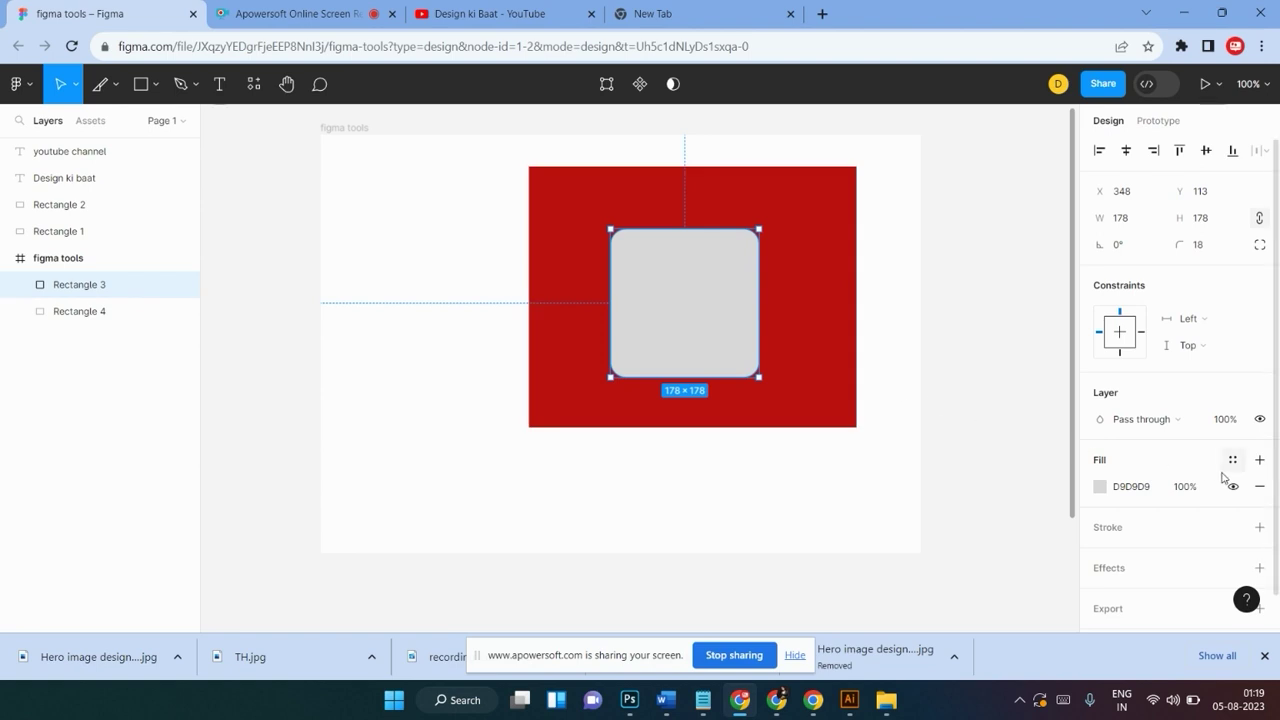
Change the square's fill to bright green 16CF28 and inspect its hex code
scroll(1140, 449, "down", 1)
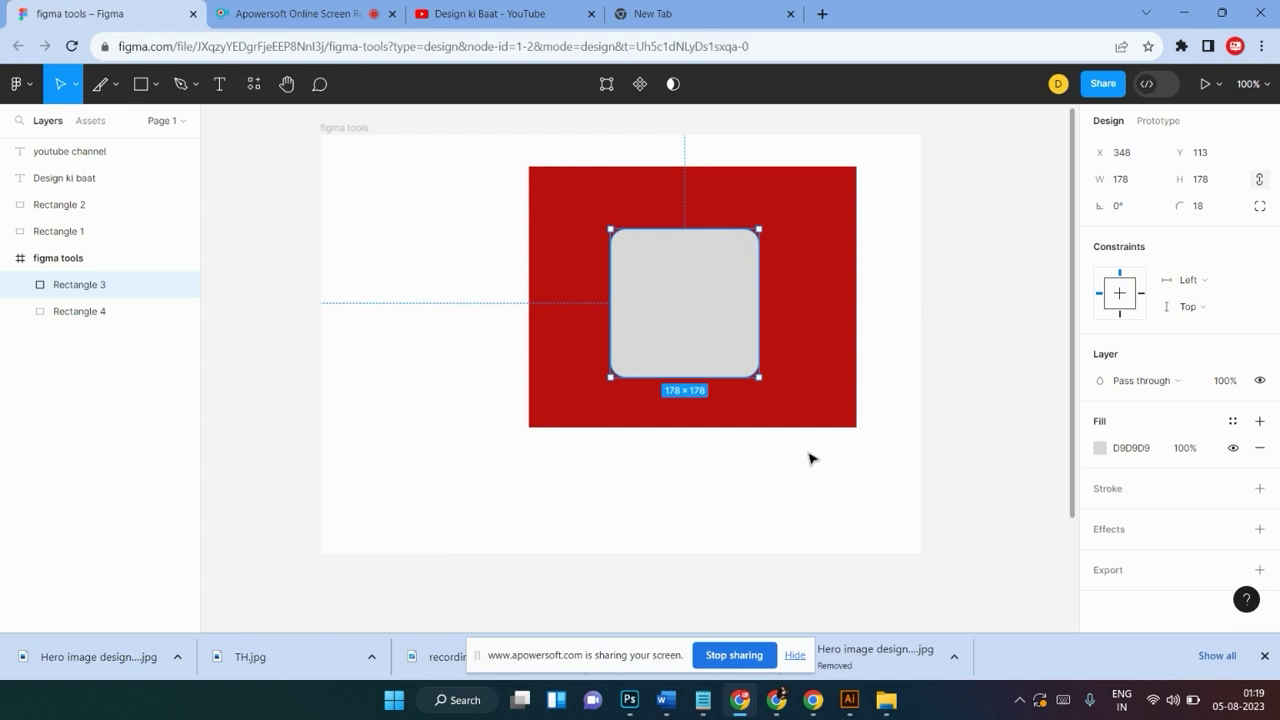
left_click(1102, 451)
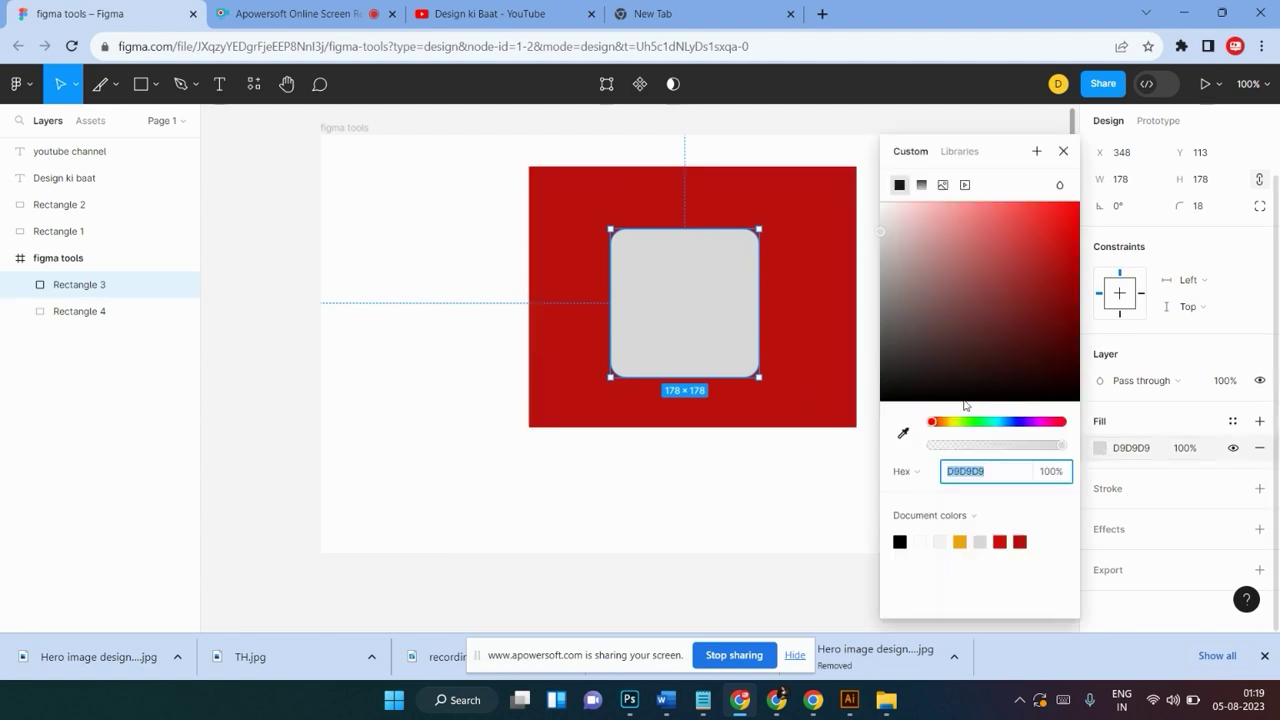
left_click_drag(964, 428, 976, 421)
left_click(1059, 240)
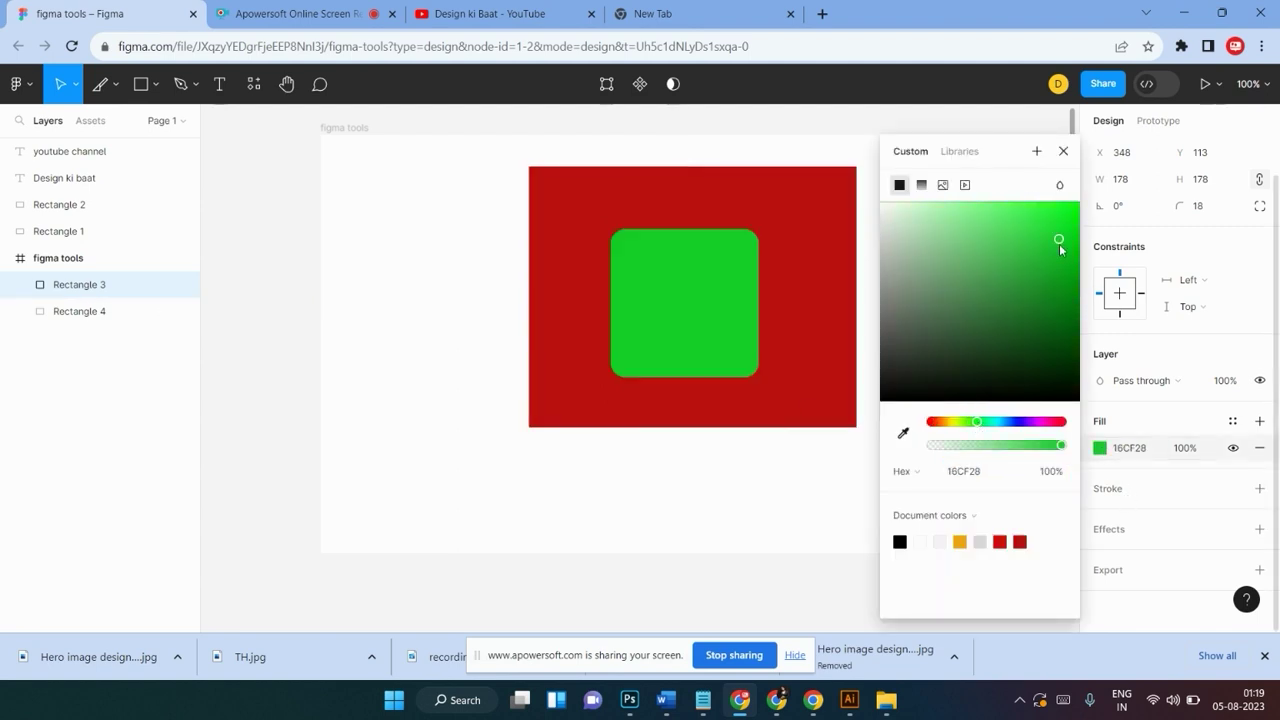
left_click(440, 366)
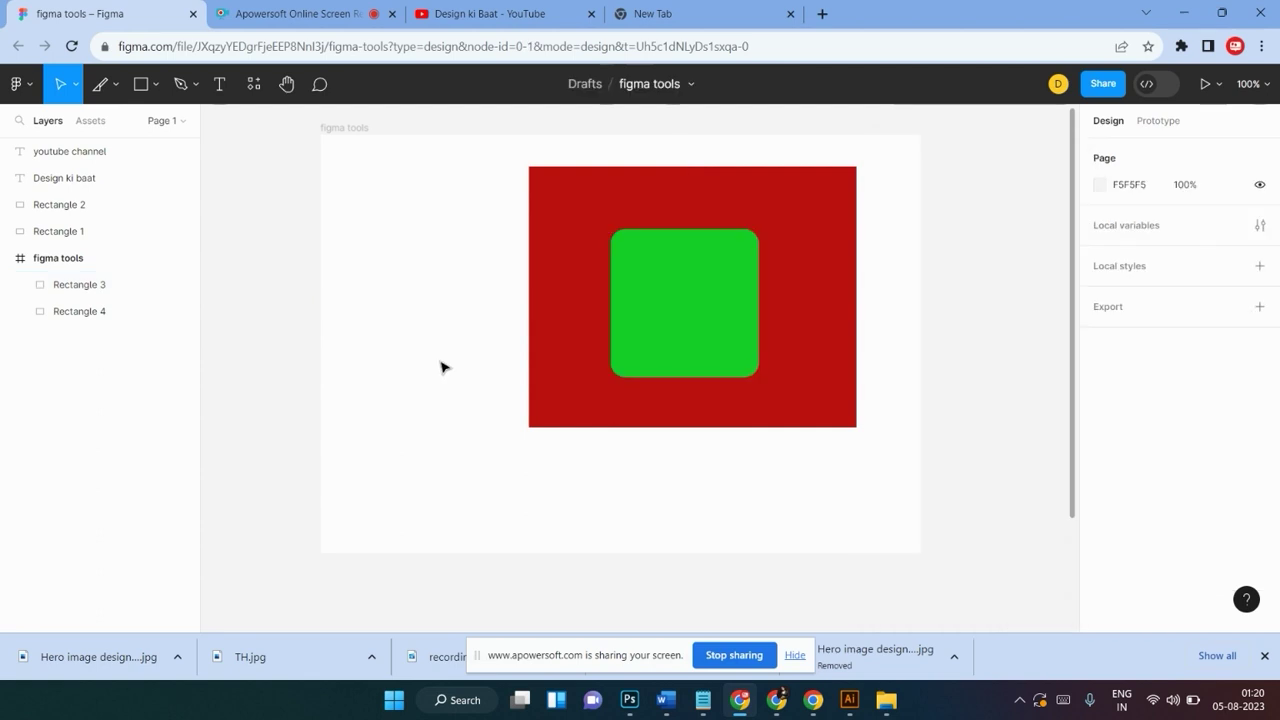
left_click(679, 316)
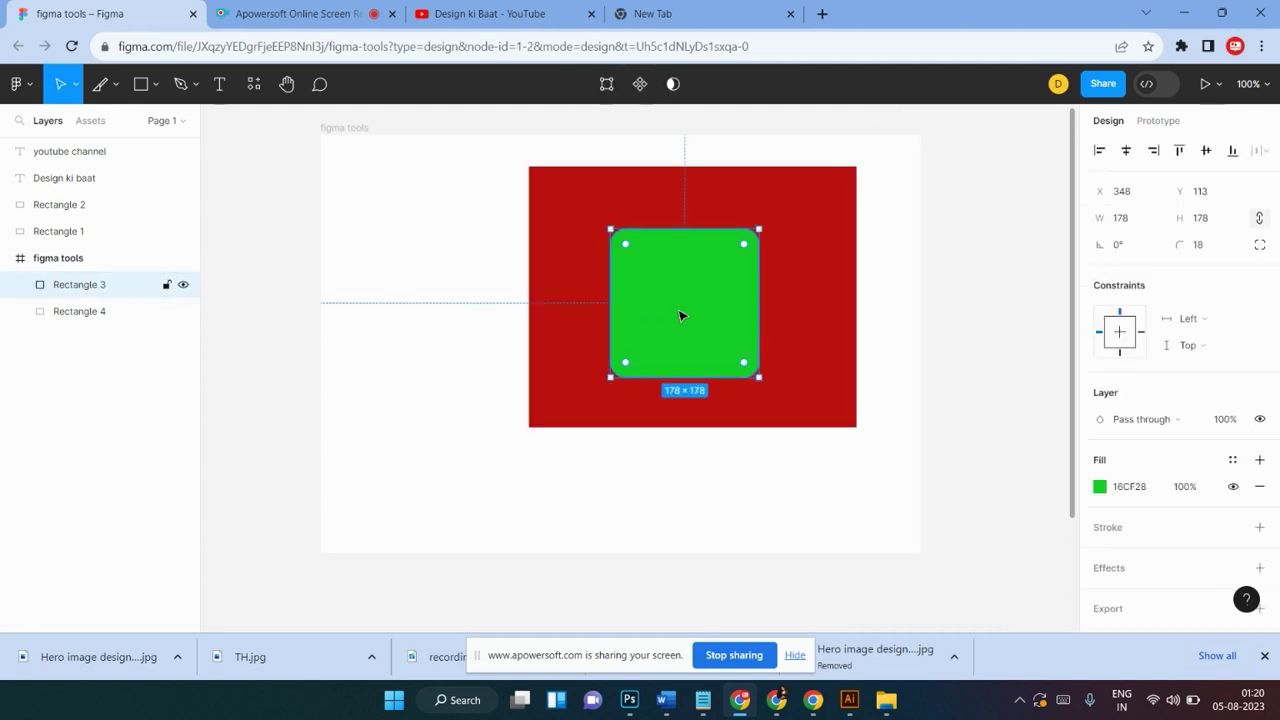
left_click(1130, 488)
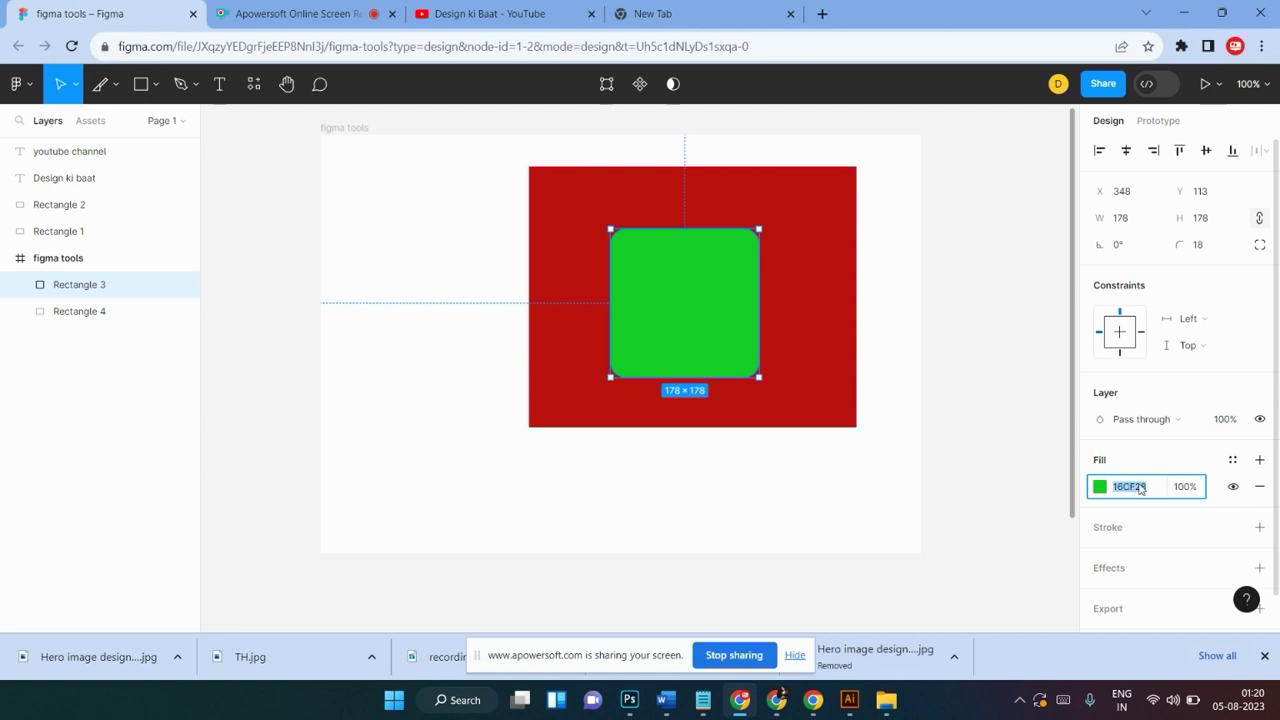
left_click(1120, 488)
left_click_drag(1147, 490, 1114, 488)
left_click(1100, 487)
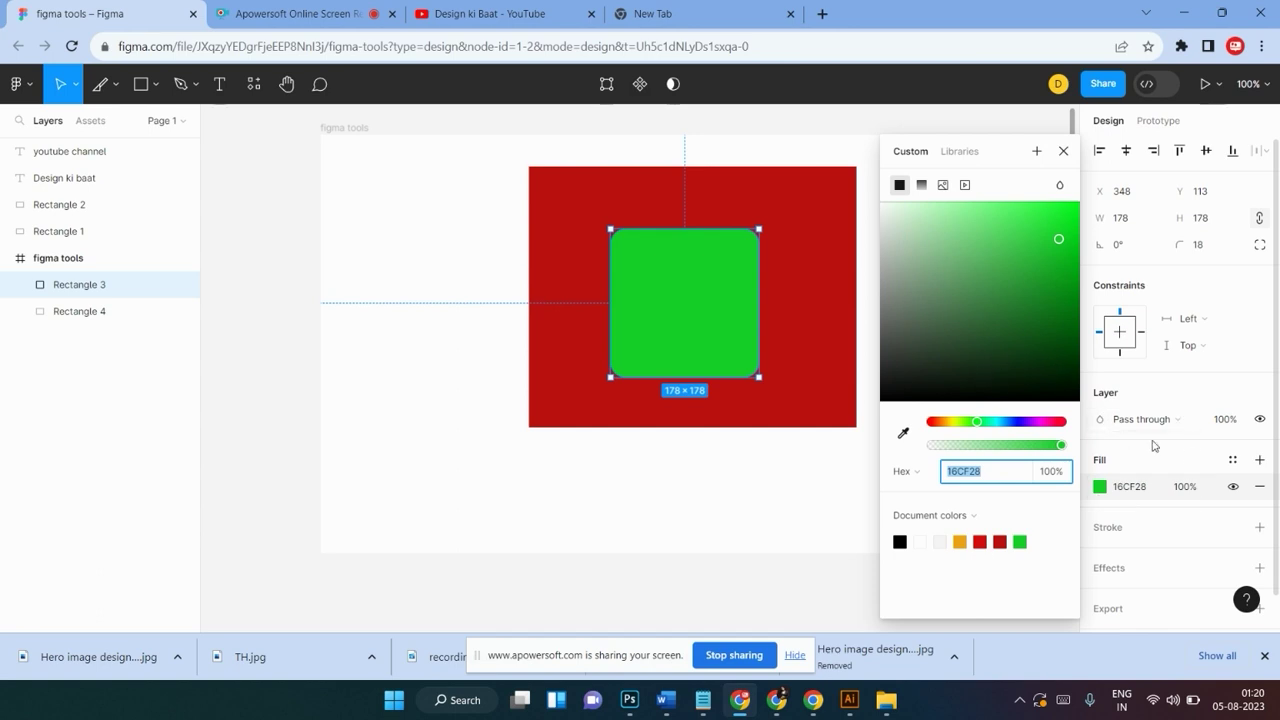
key("Escape")
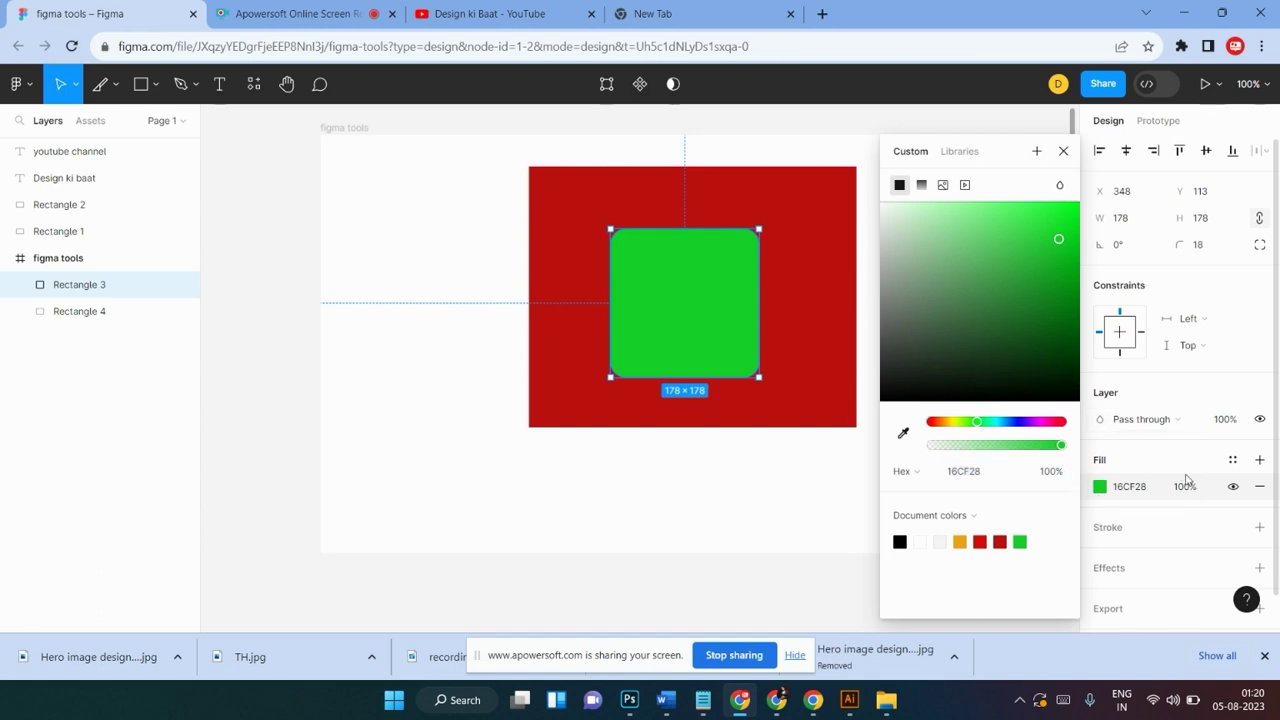
Try a 60% fill opacity, then return the fill to 100%
left_click(1186, 486)
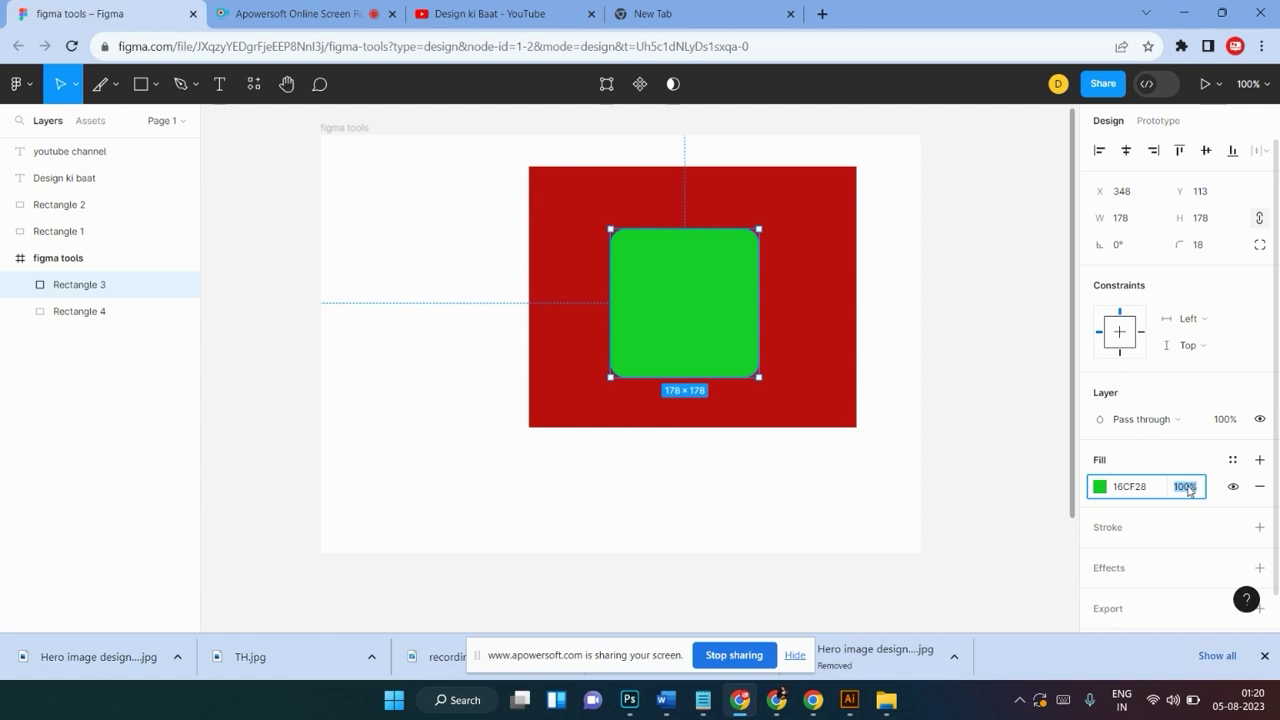
type("60")
key("Return")
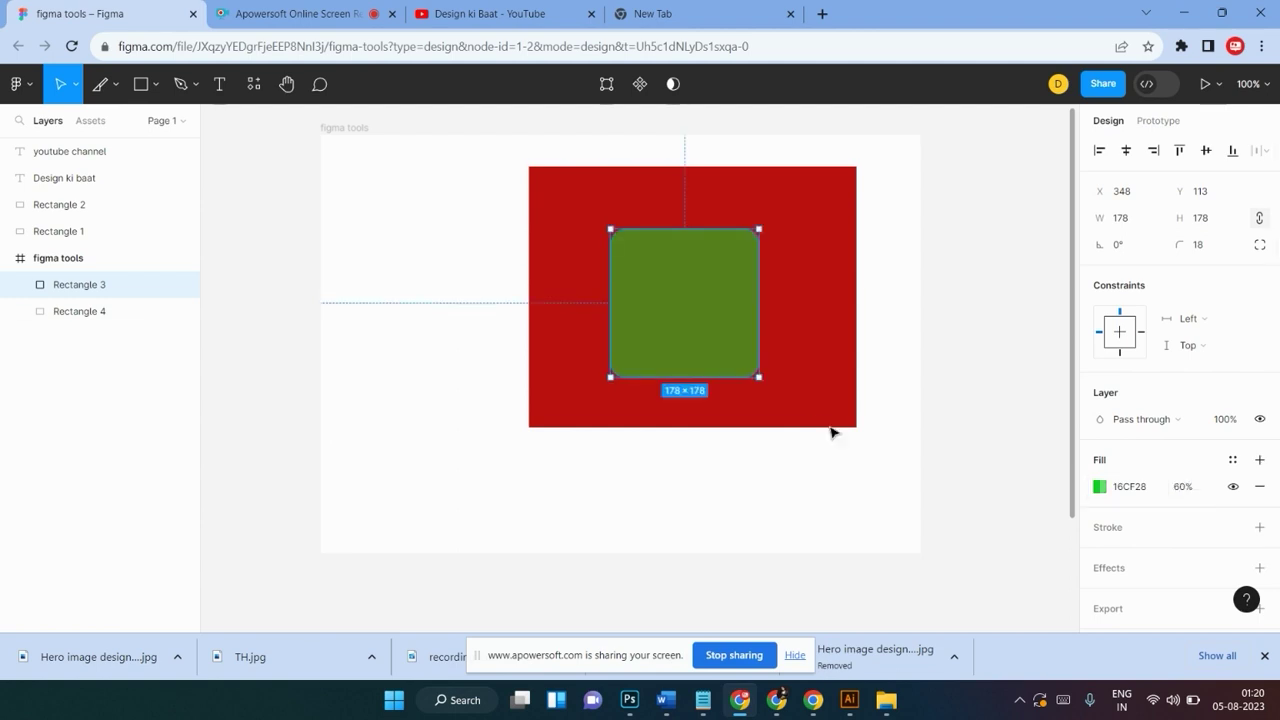
left_click(1196, 489)
type("100")
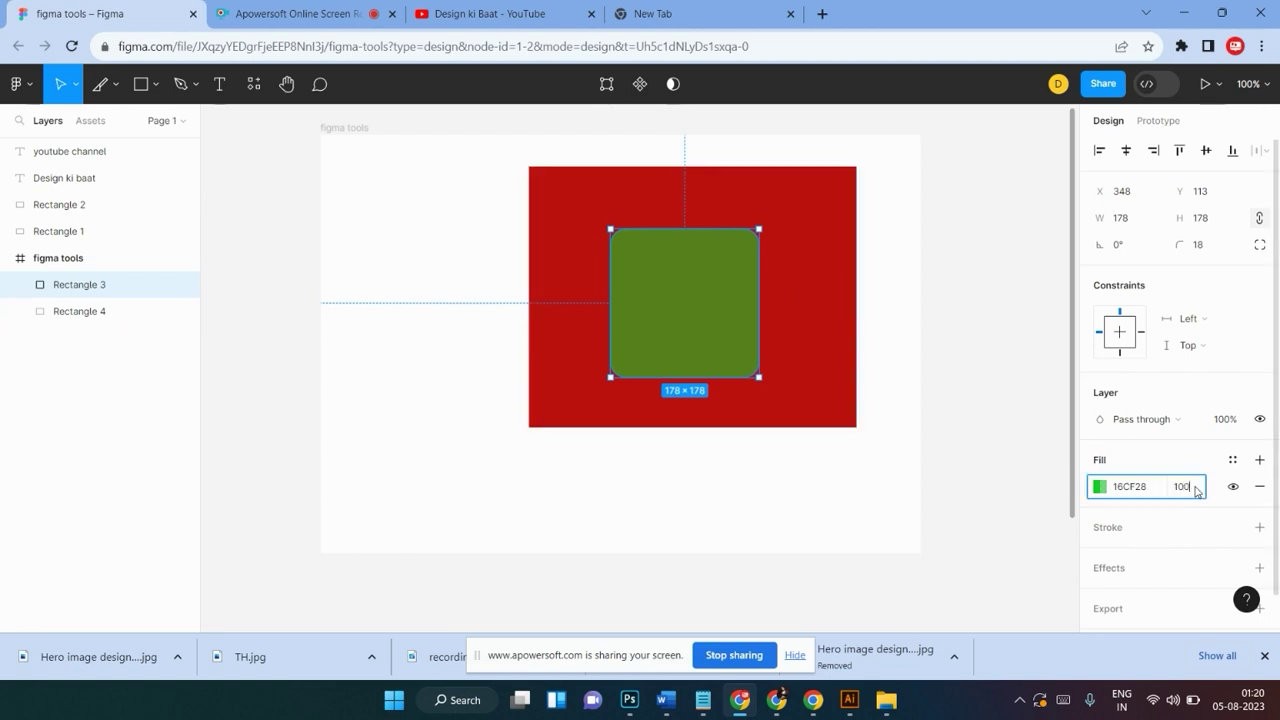
key("Return")
left_click(990, 400)
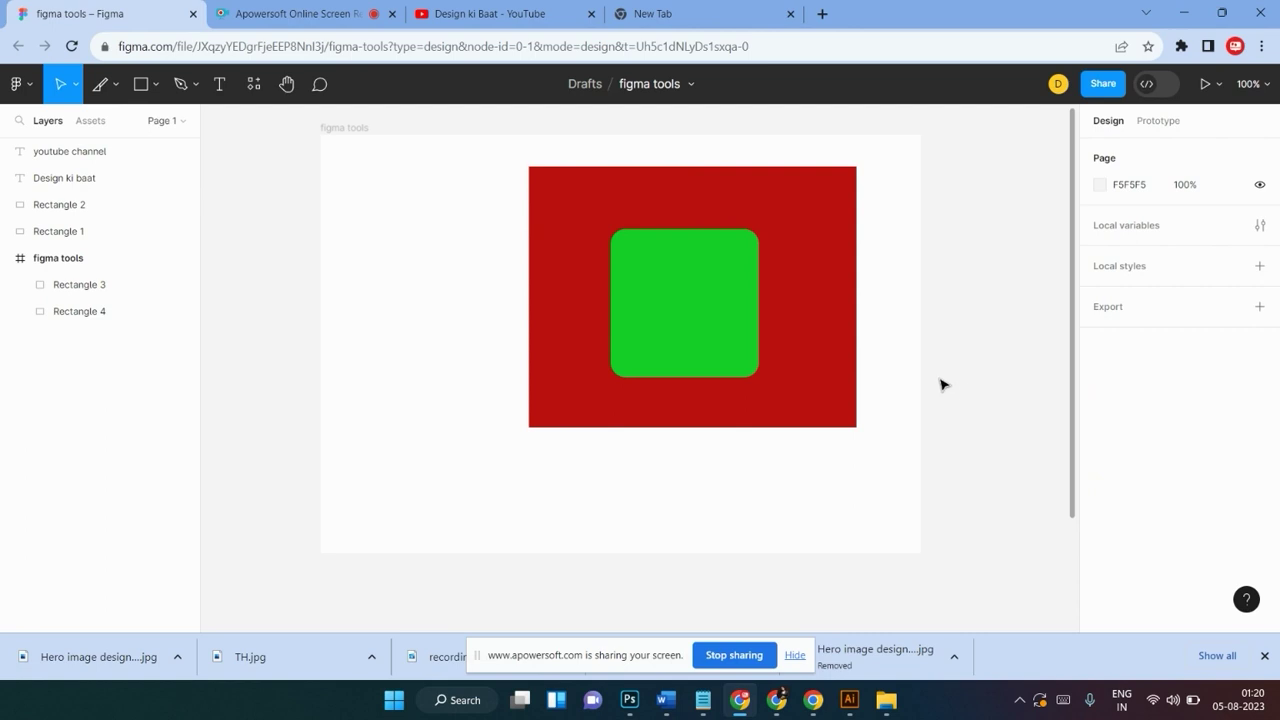
left_click(705, 305)
Add a 6-px stroke positioned inside the green square's edge
scroll(1154, 543, "down", 2)
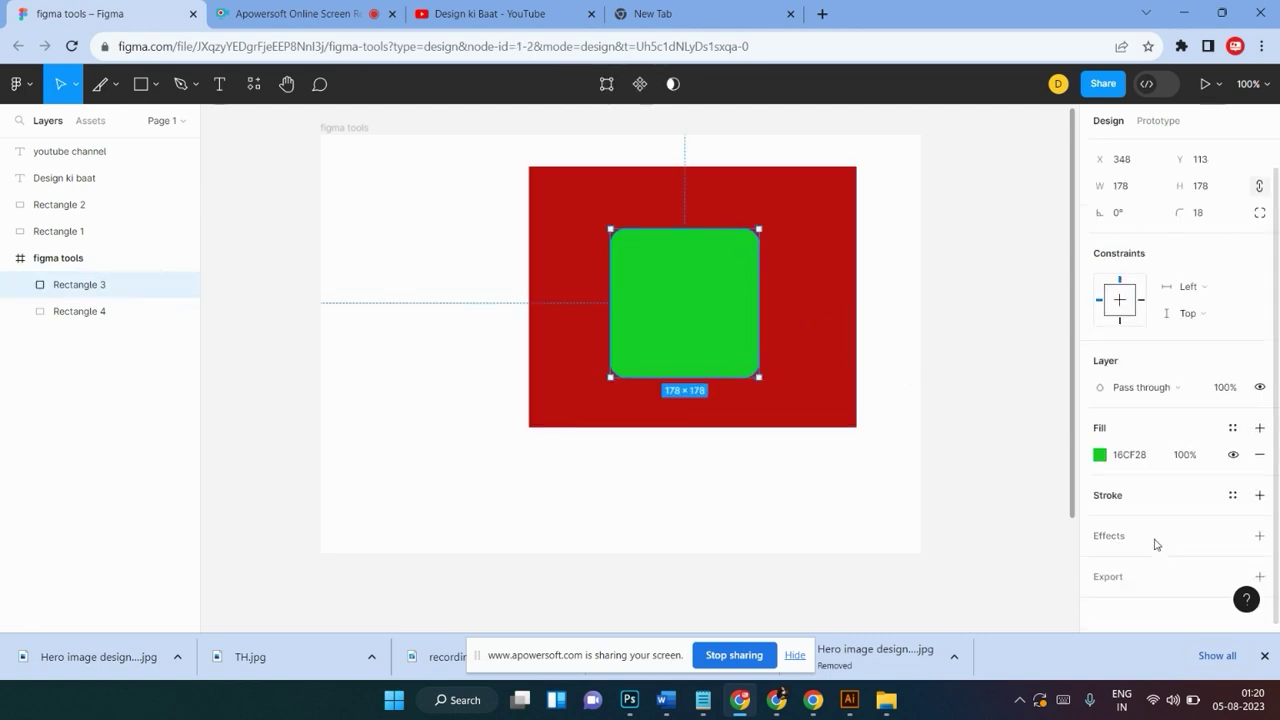
left_click(1260, 489)
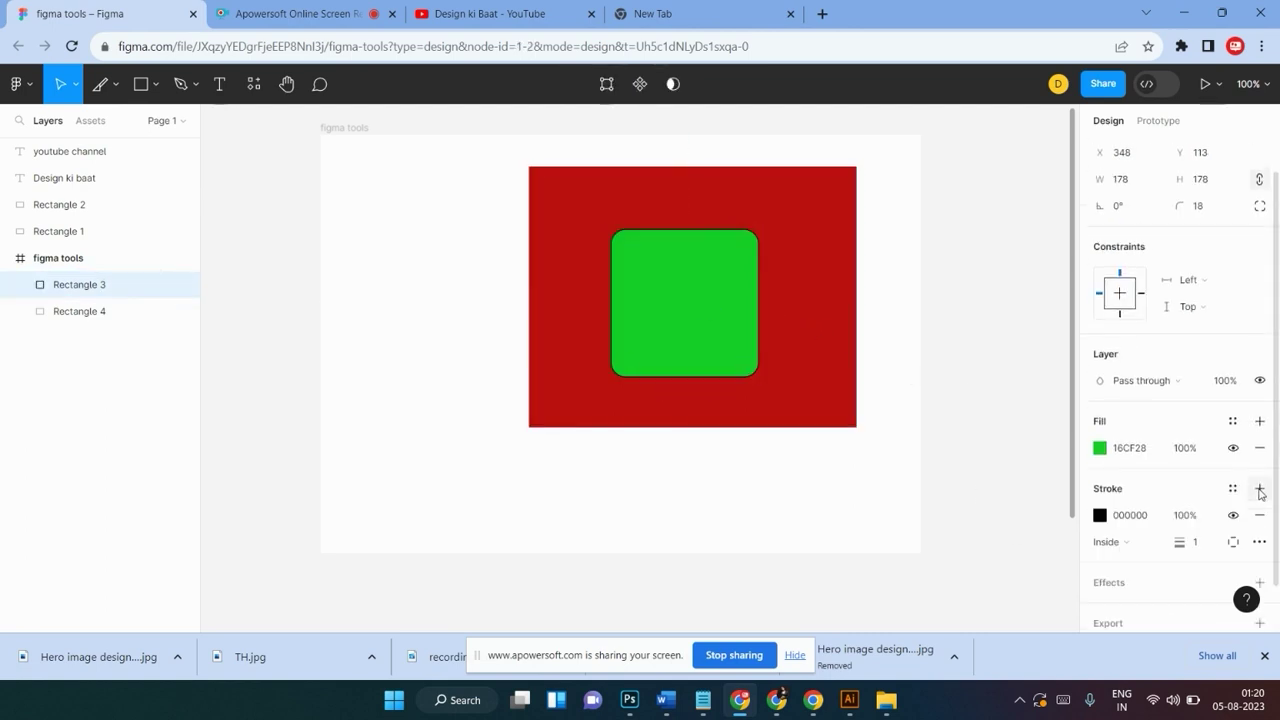
left_click(1204, 549)
type("6")
key("Return")
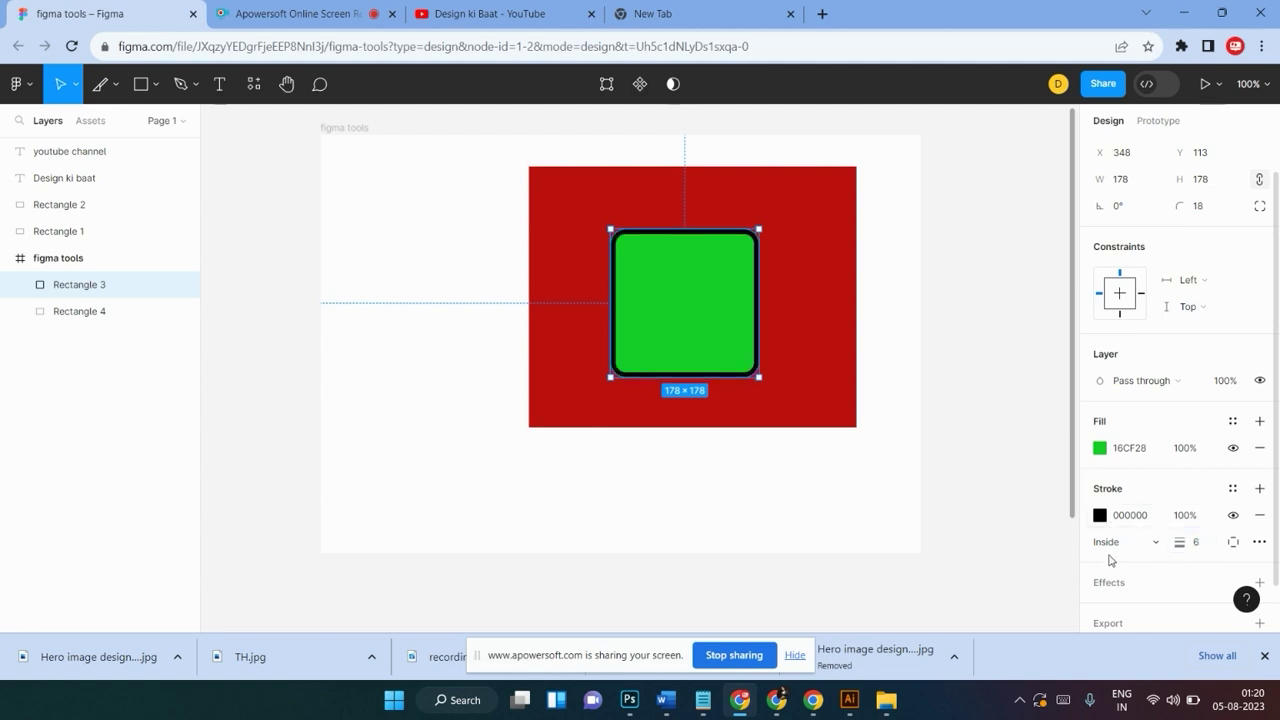
left_click(1108, 545)
left_click(1115, 524)
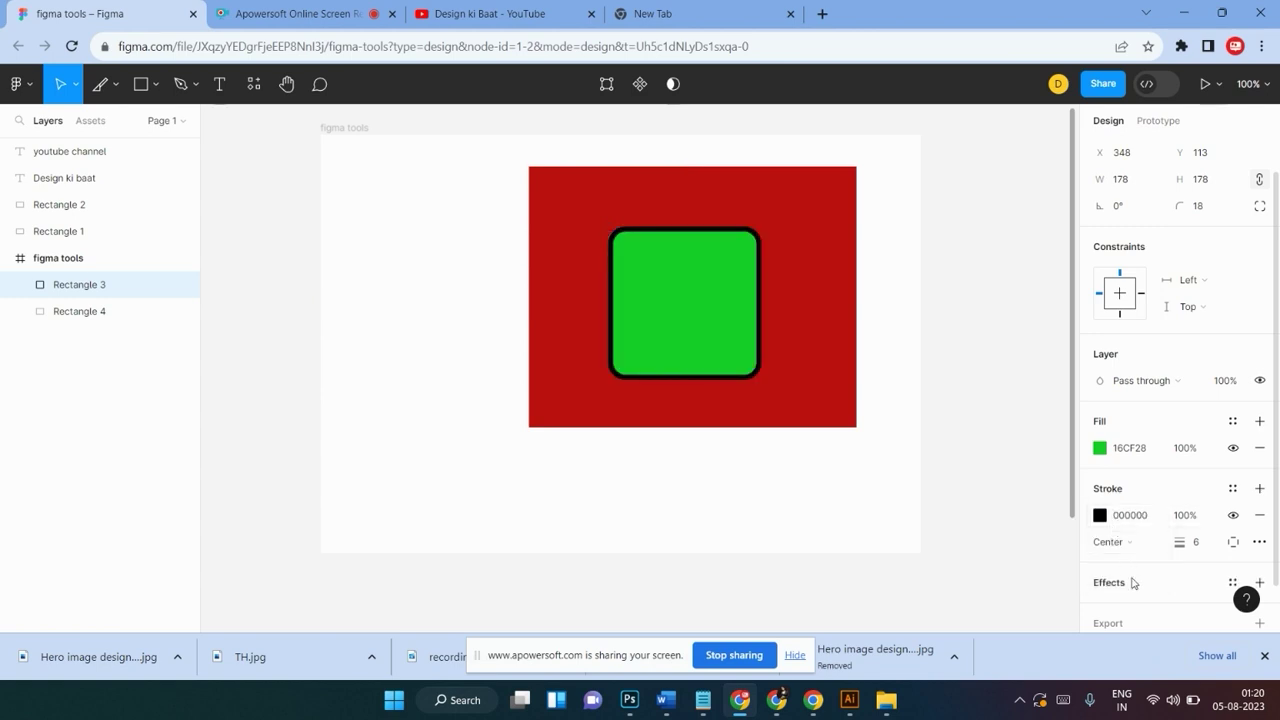
left_click(1108, 541)
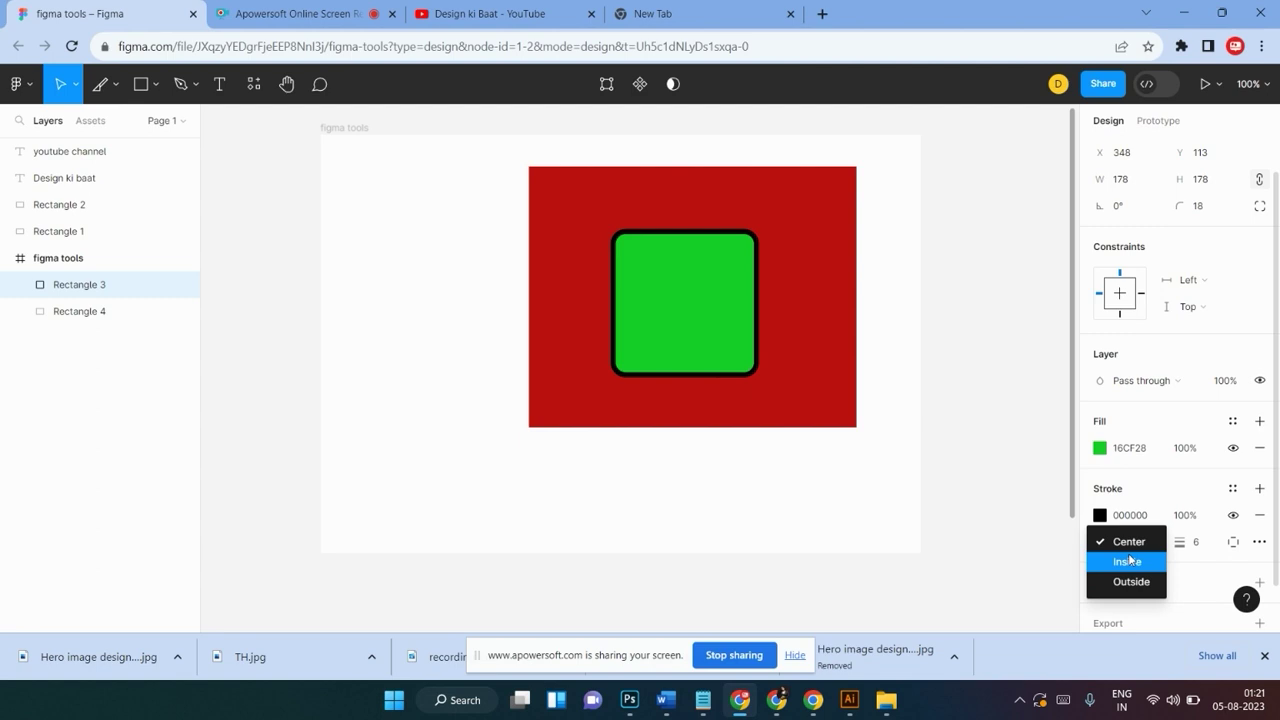
left_click(1129, 561)
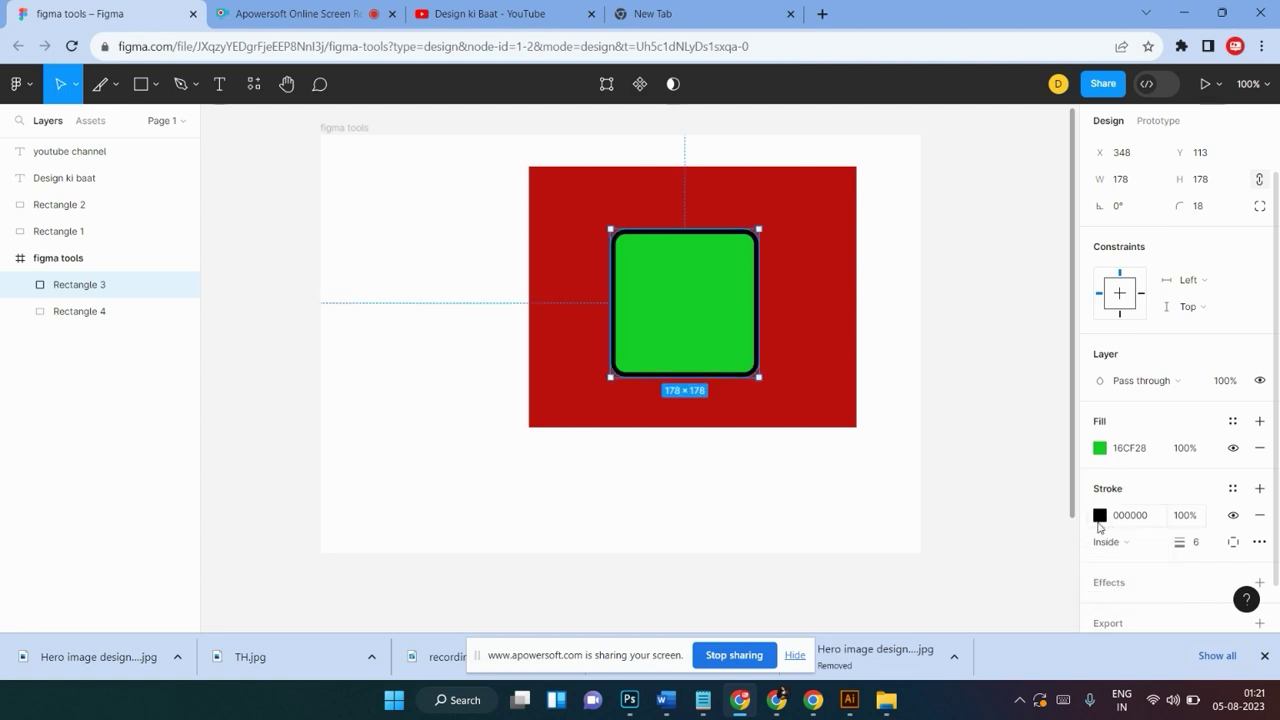
Colour the stroke dark brownish red 471515
left_click(1099, 517)
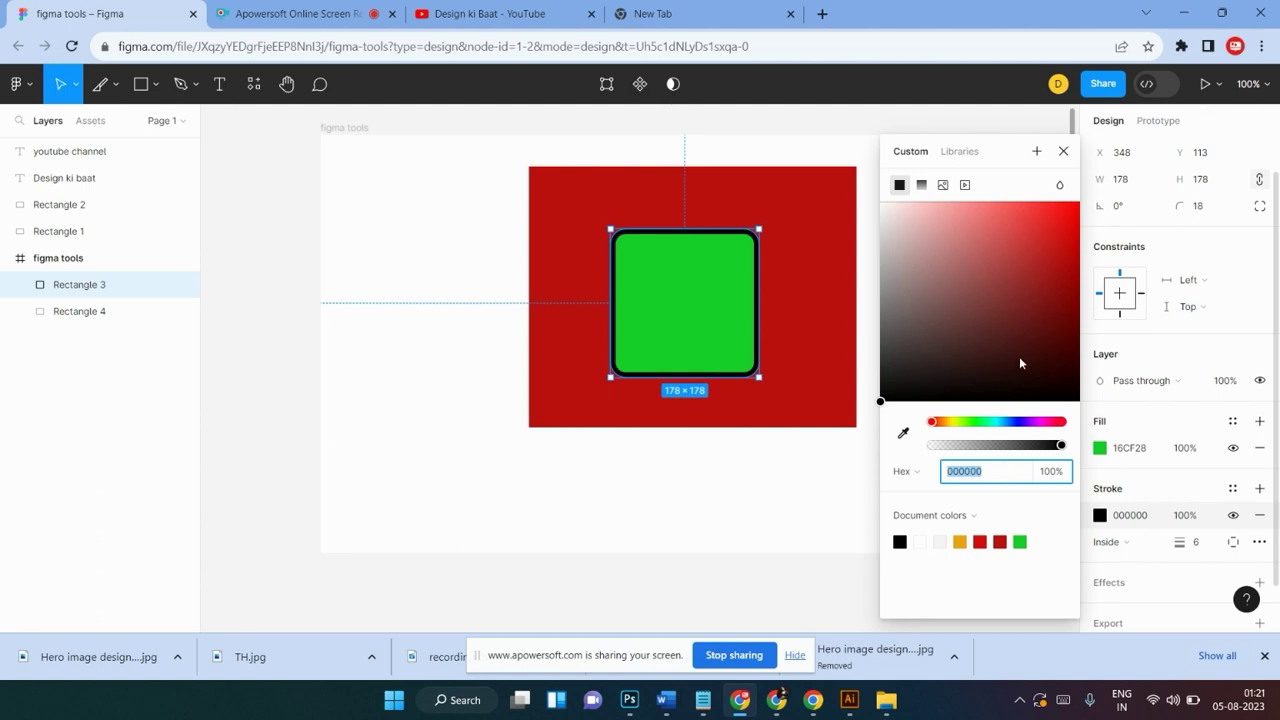
left_click(982, 541)
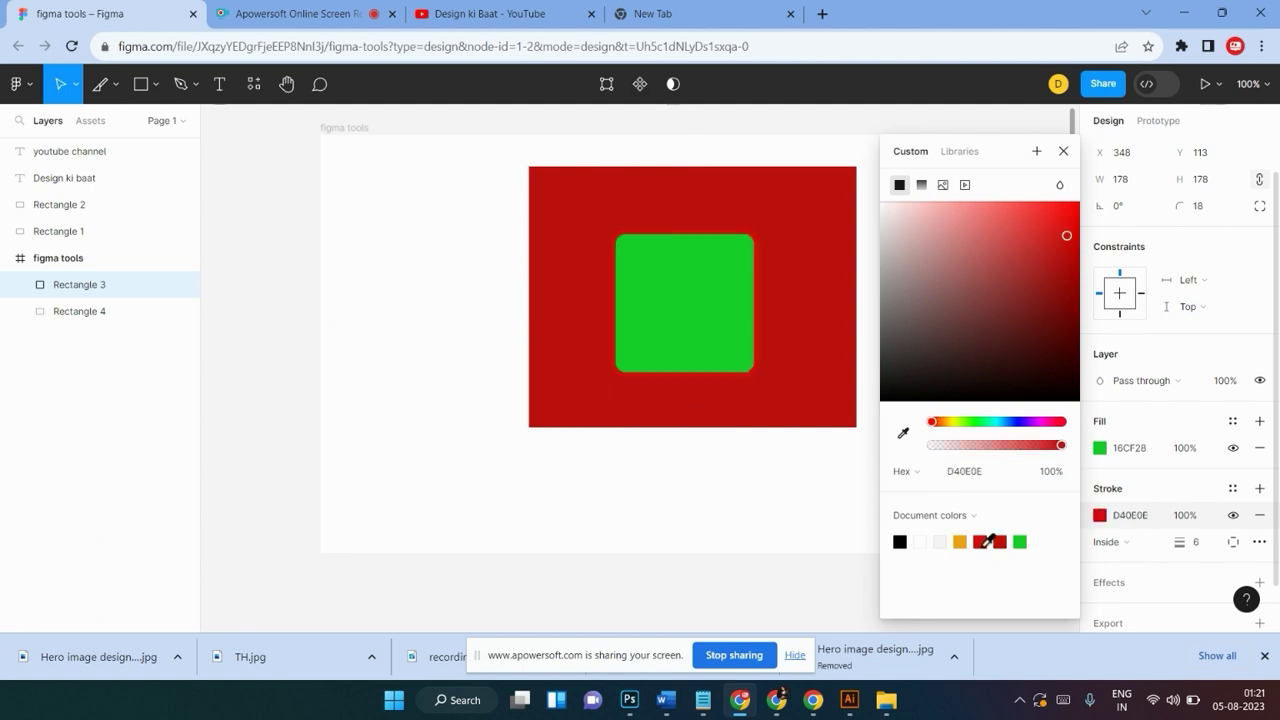
left_click(1037, 278)
mouse_move(1038, 282)
left_mouse_down()
mouse_move(1020, 372)
mouse_move(1058, 364)
mouse_move(1055, 378)
mouse_move(1021, 346)
left_mouse_up()
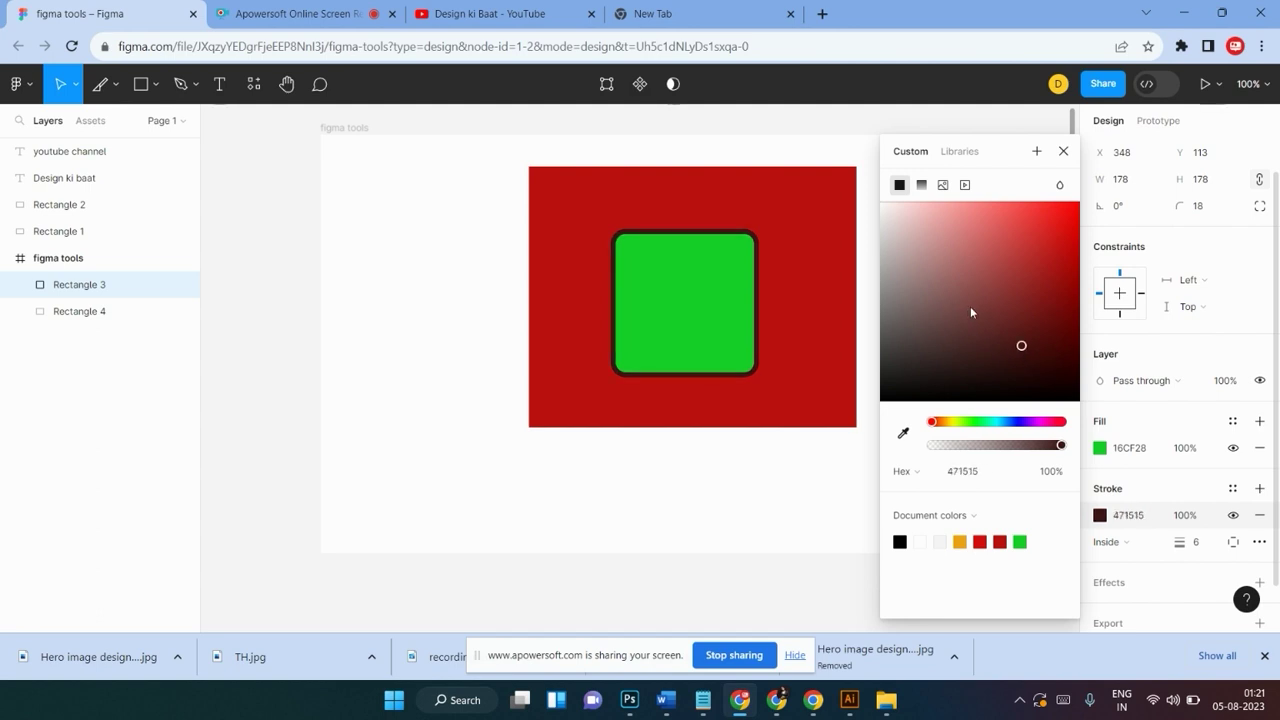
left_click(1064, 150)
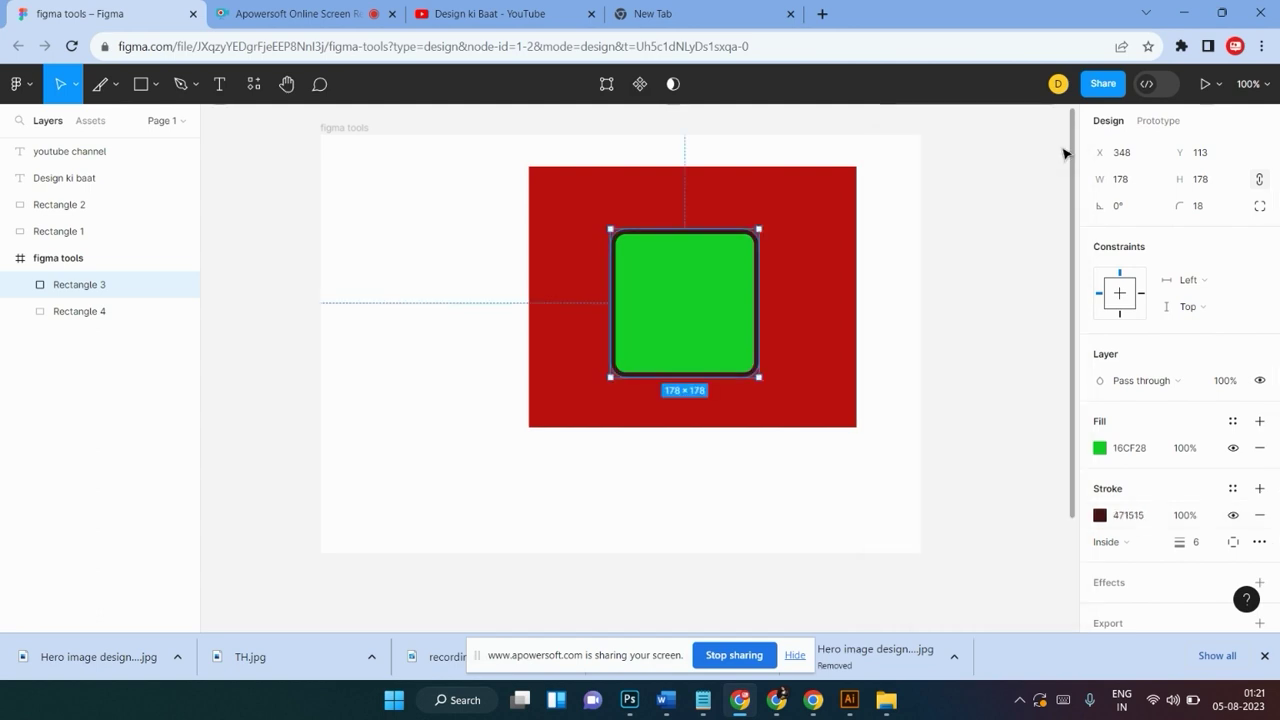
left_click(928, 286)
left_click(731, 295)
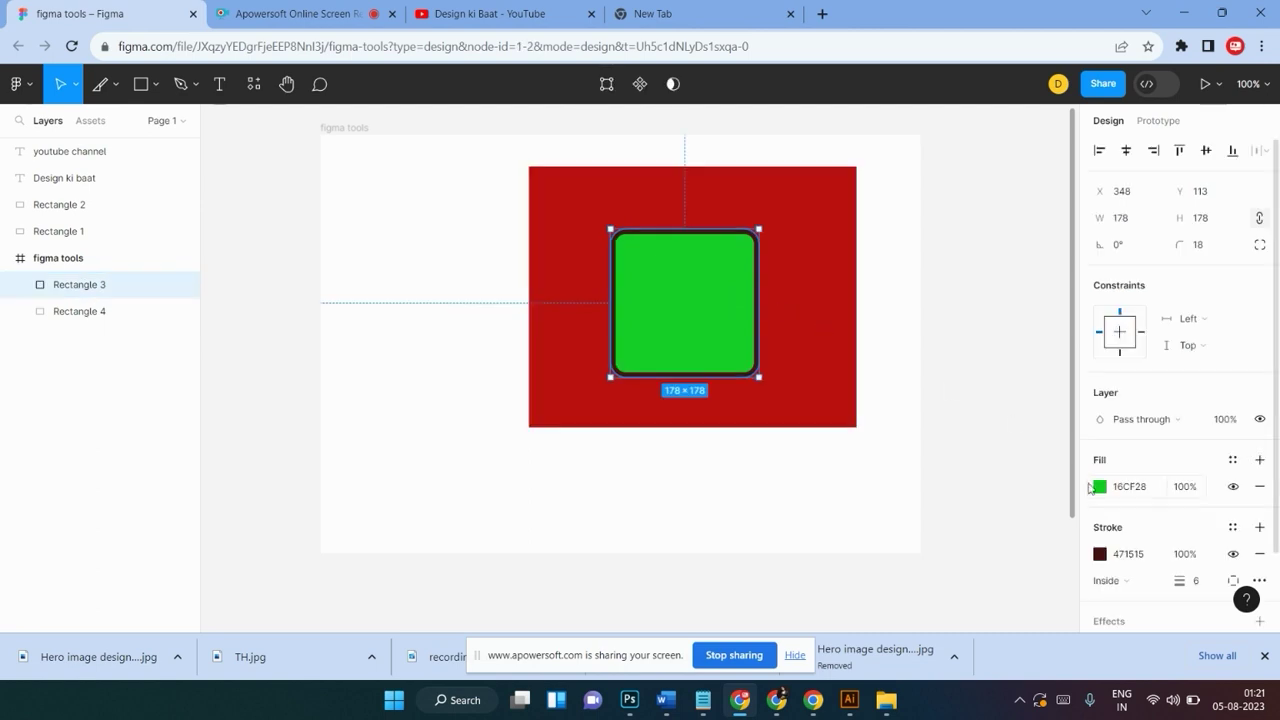
Add a drop shadow to the green square and delete the red background rectangle
scroll(1124, 536, "down", 2)
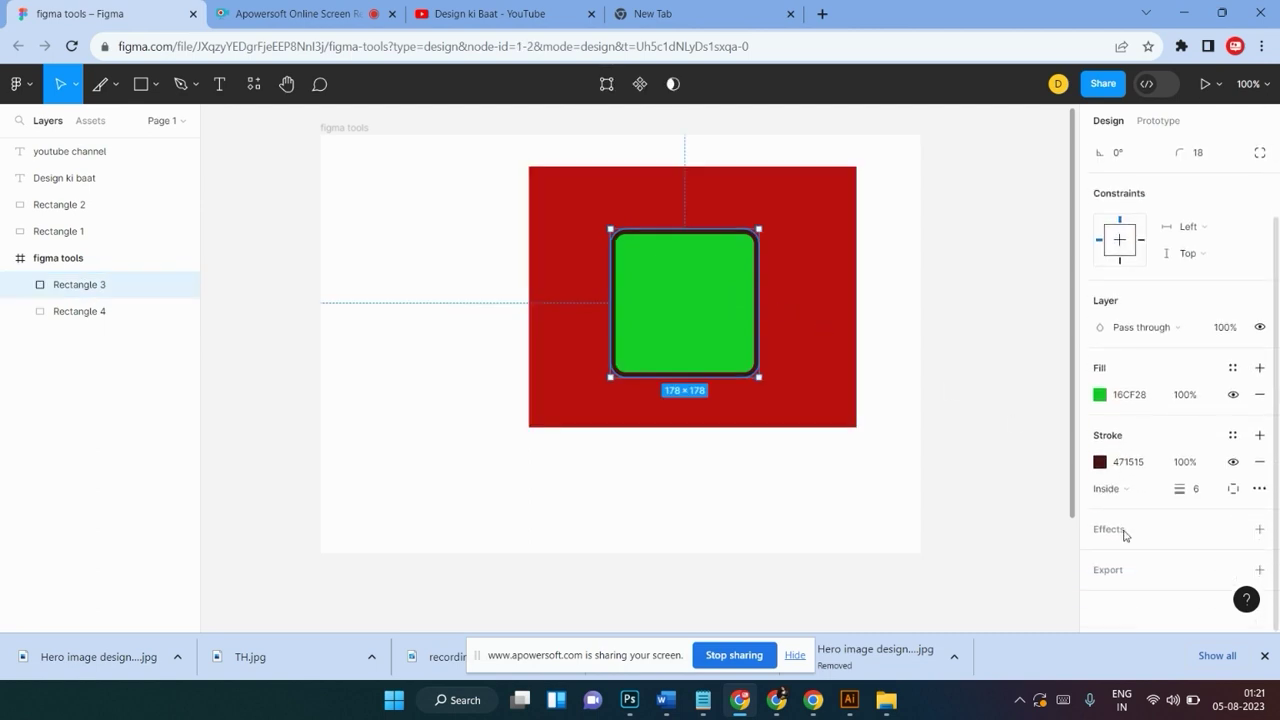
left_click(1260, 529)
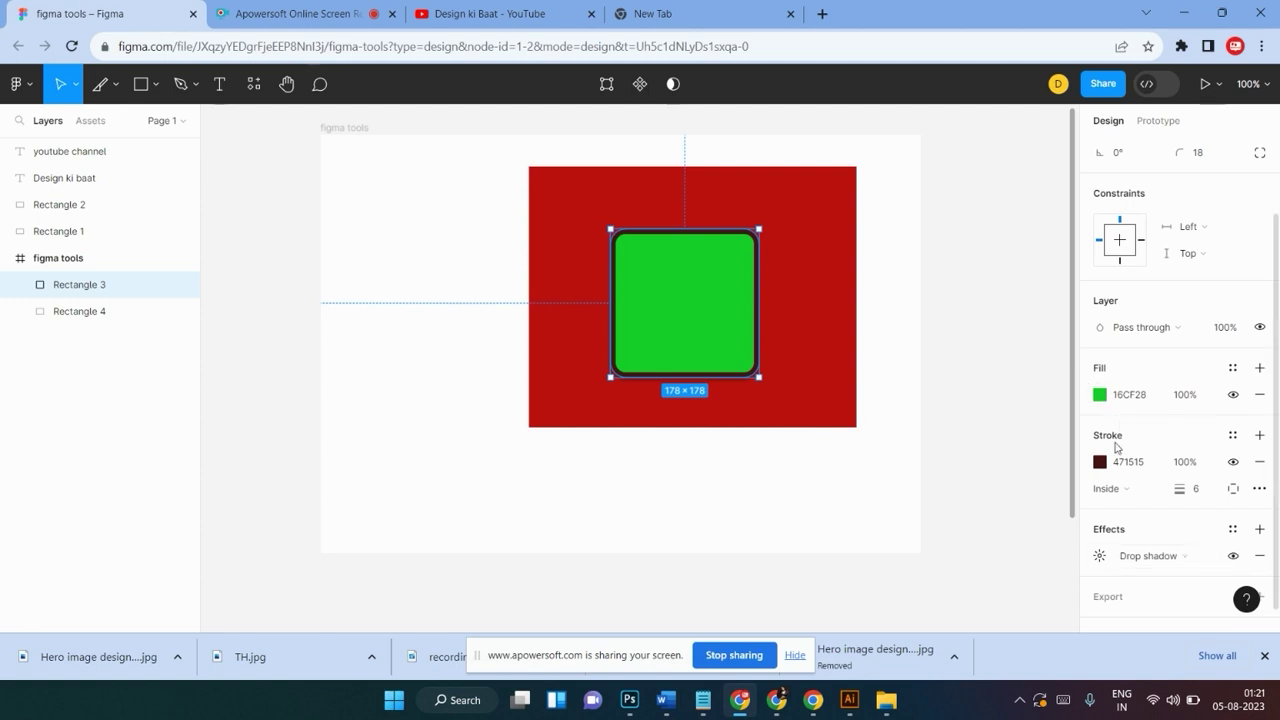
left_click(785, 318)
left_click_drag(676, 341, 651, 385)
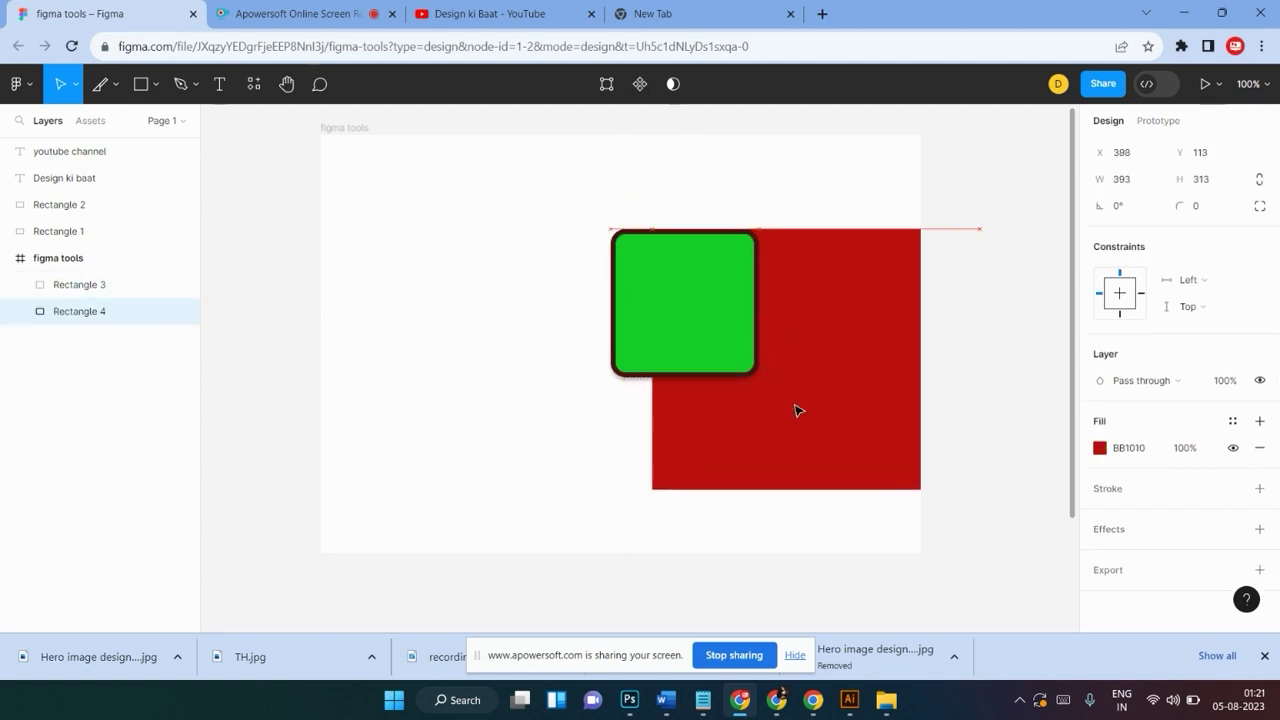
key("Delete")
Stretch the green square into a 440×178 bar at X 41, Y 38
left_click_drag(667, 305, 535, 305)
left_click_drag(622, 313, 846, 313)
mouse_move(671, 290)
left_mouse_down()
mouse_move(575, 303)
mouse_move(548, 228)
left_mouse_up()
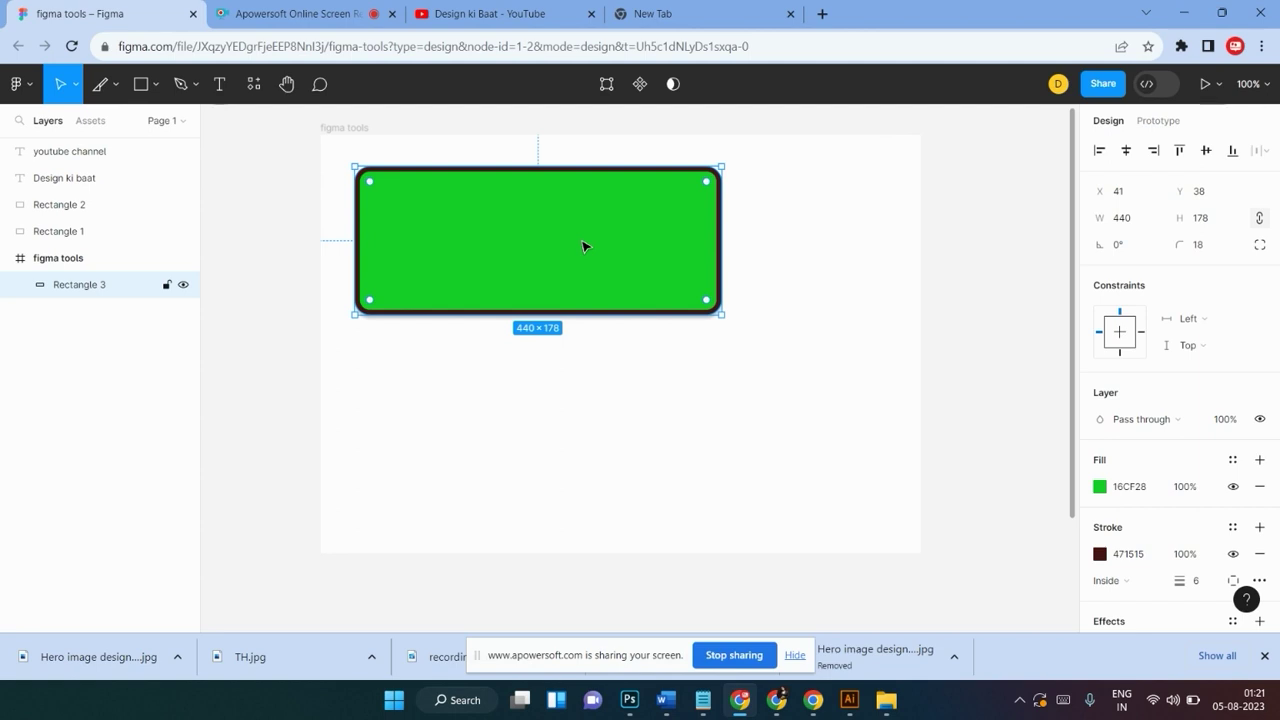
Duplicate the green bar, then make the top bar 91 high with pill-rounded corners
left_click_drag(586, 247, 588, 411)
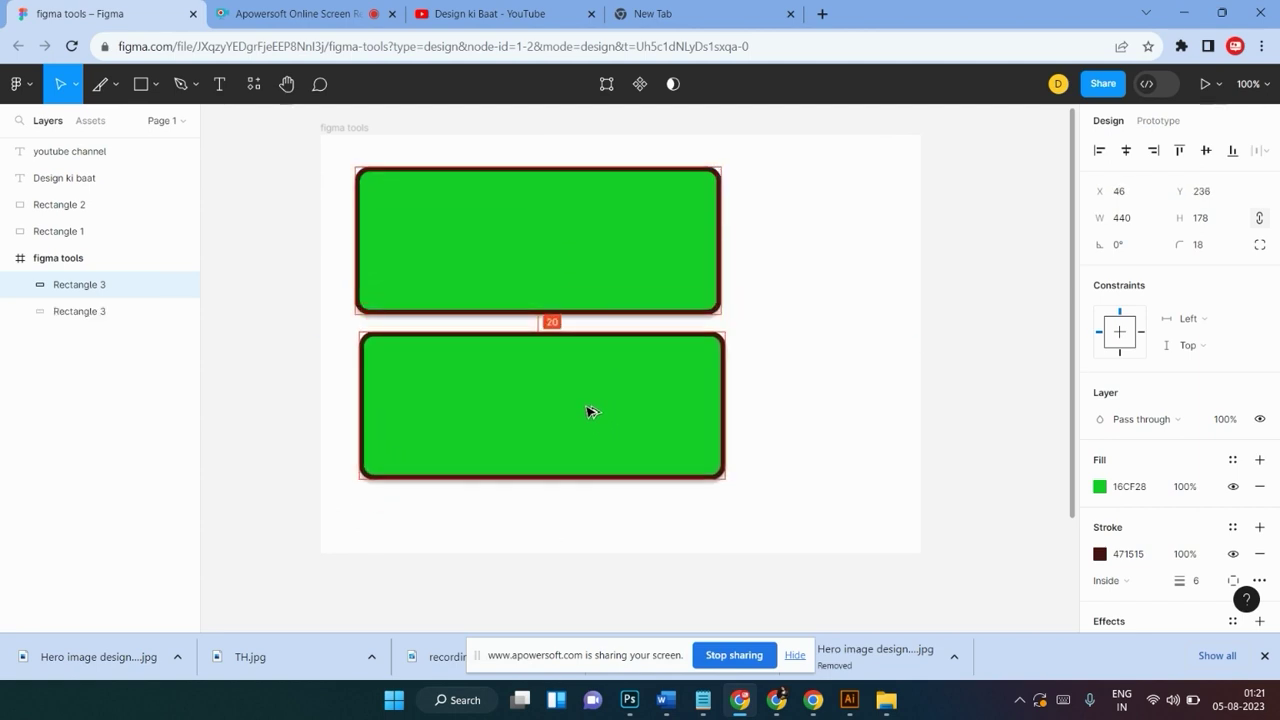
left_click(767, 265)
left_click(620, 268)
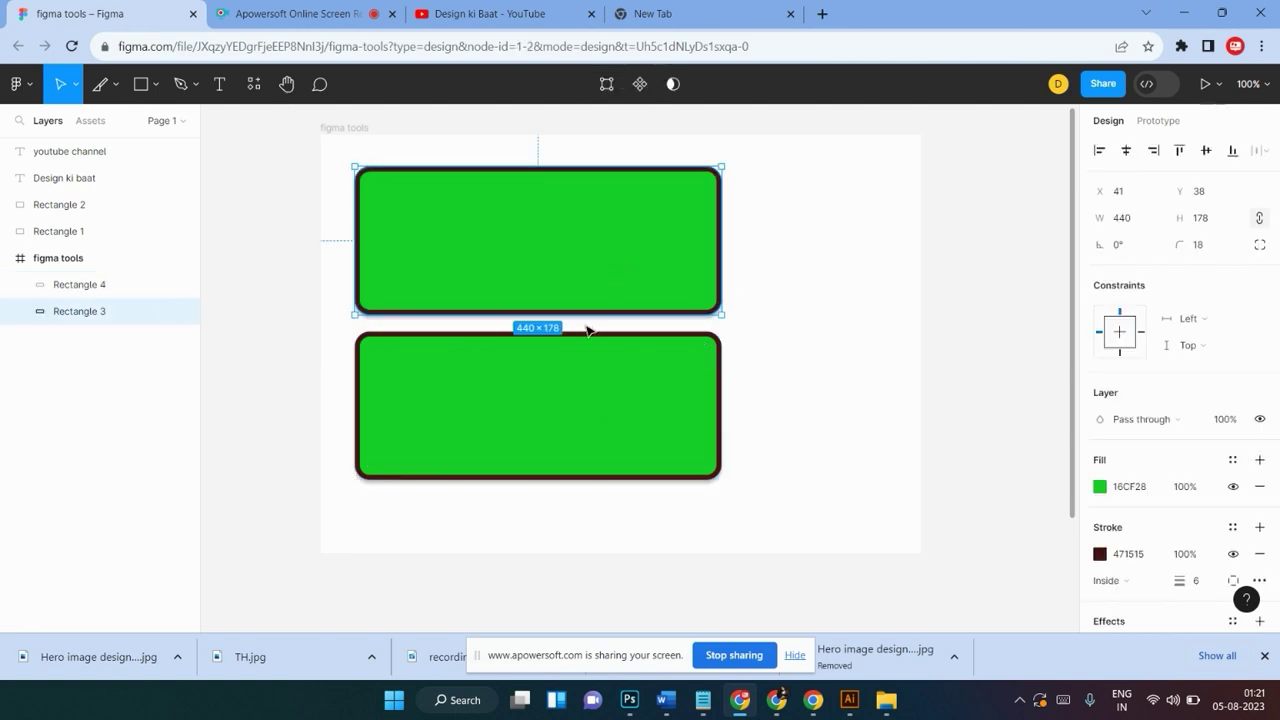
left_click_drag(584, 316, 620, 241)
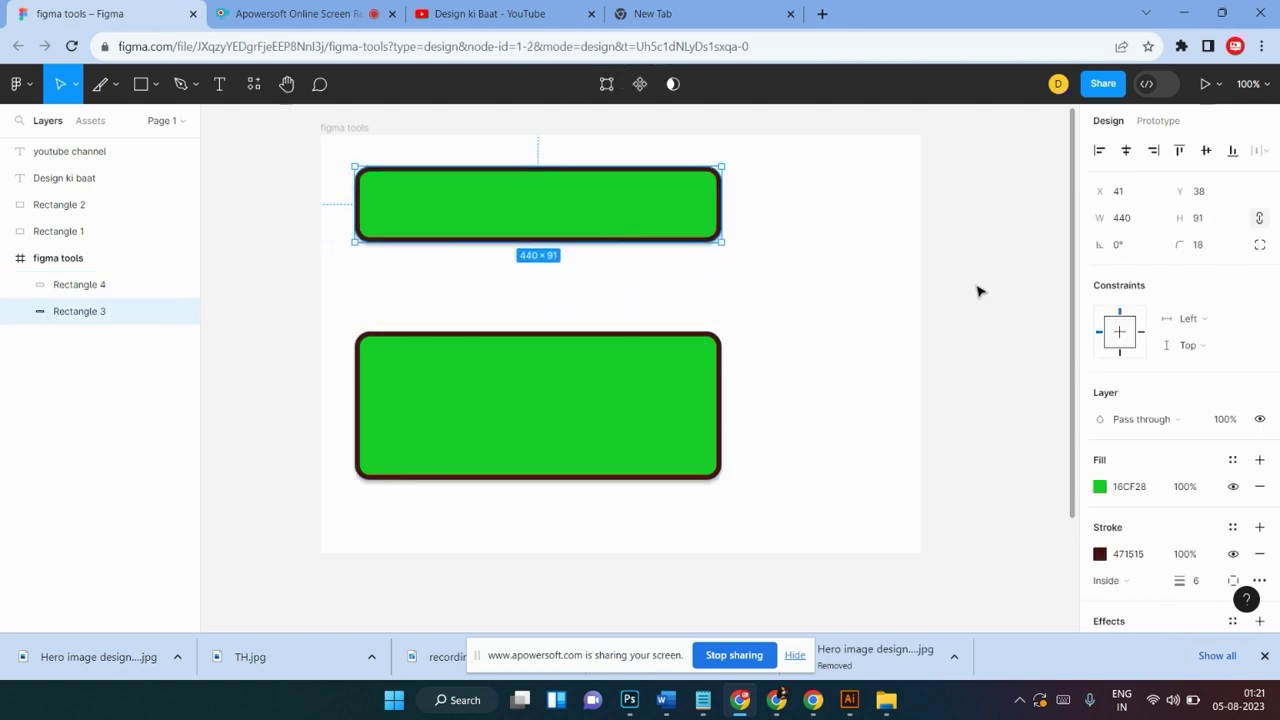
left_click_drag(1168, 251, 854, 340)
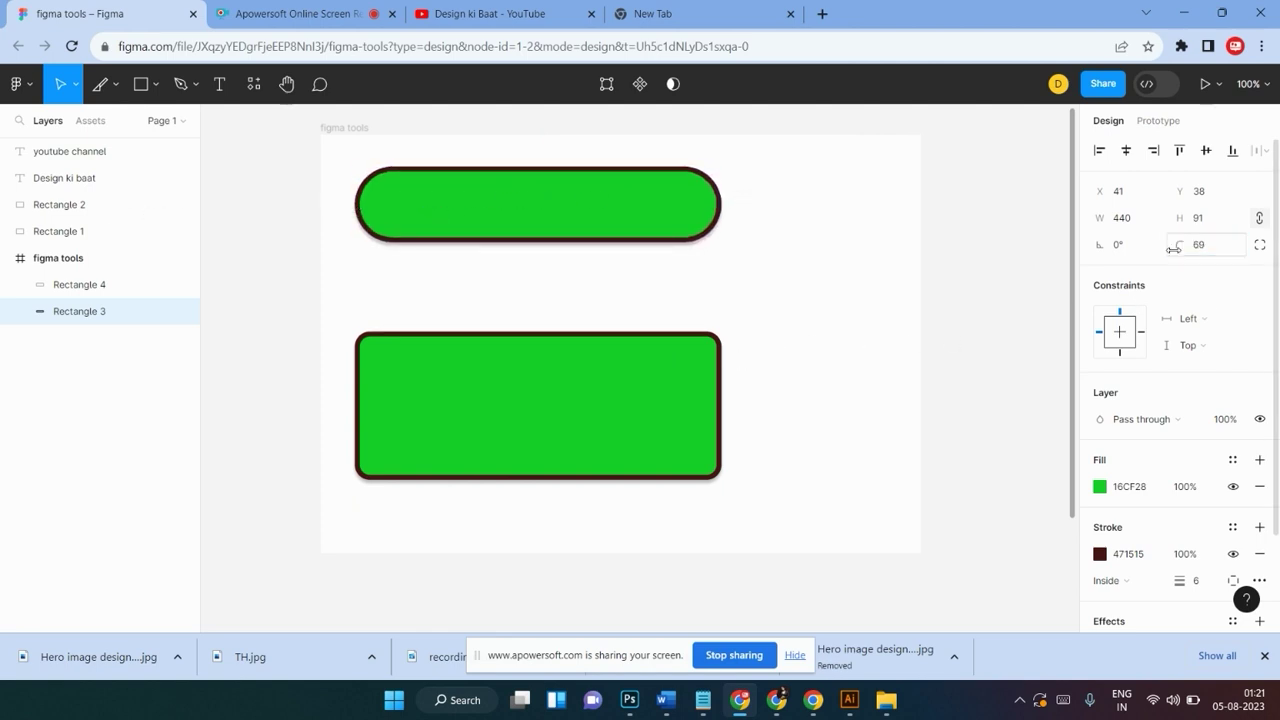
Delete the duplicate bar, centre the pill in the frame, and place a text box below it
left_click(560, 431)
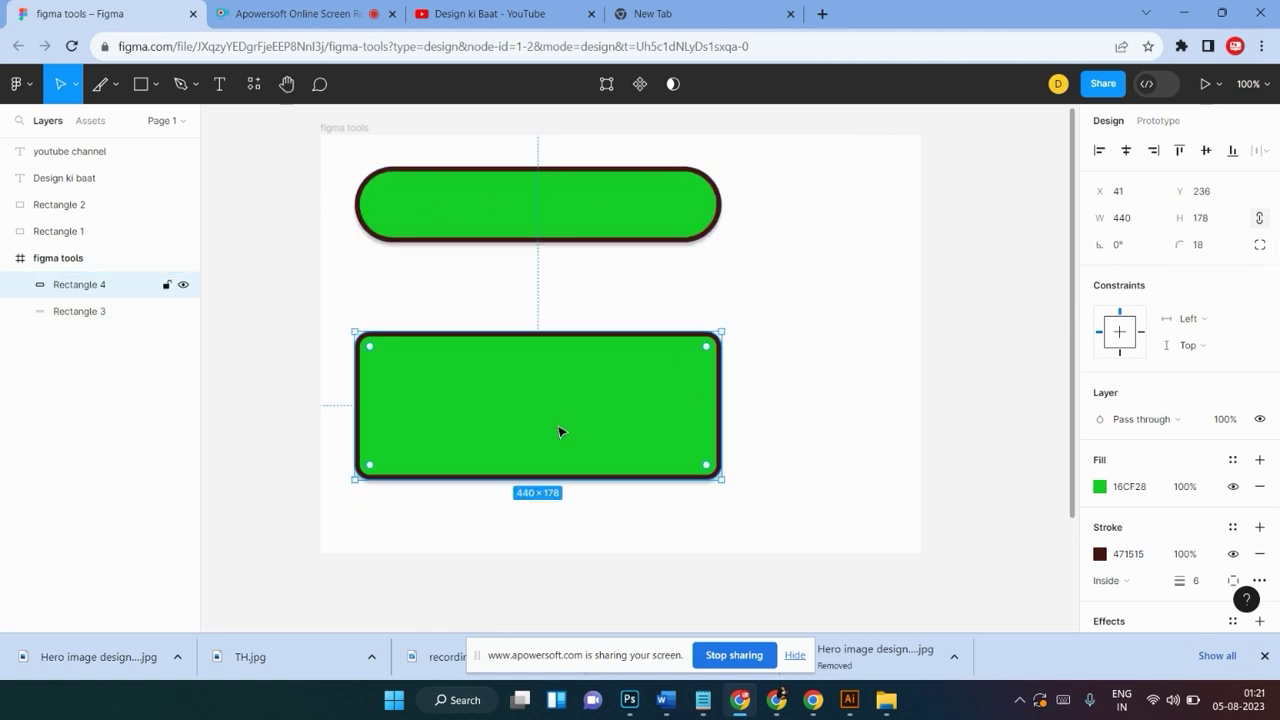
key("Delete")
left_click_drag(577, 239, 659, 354)
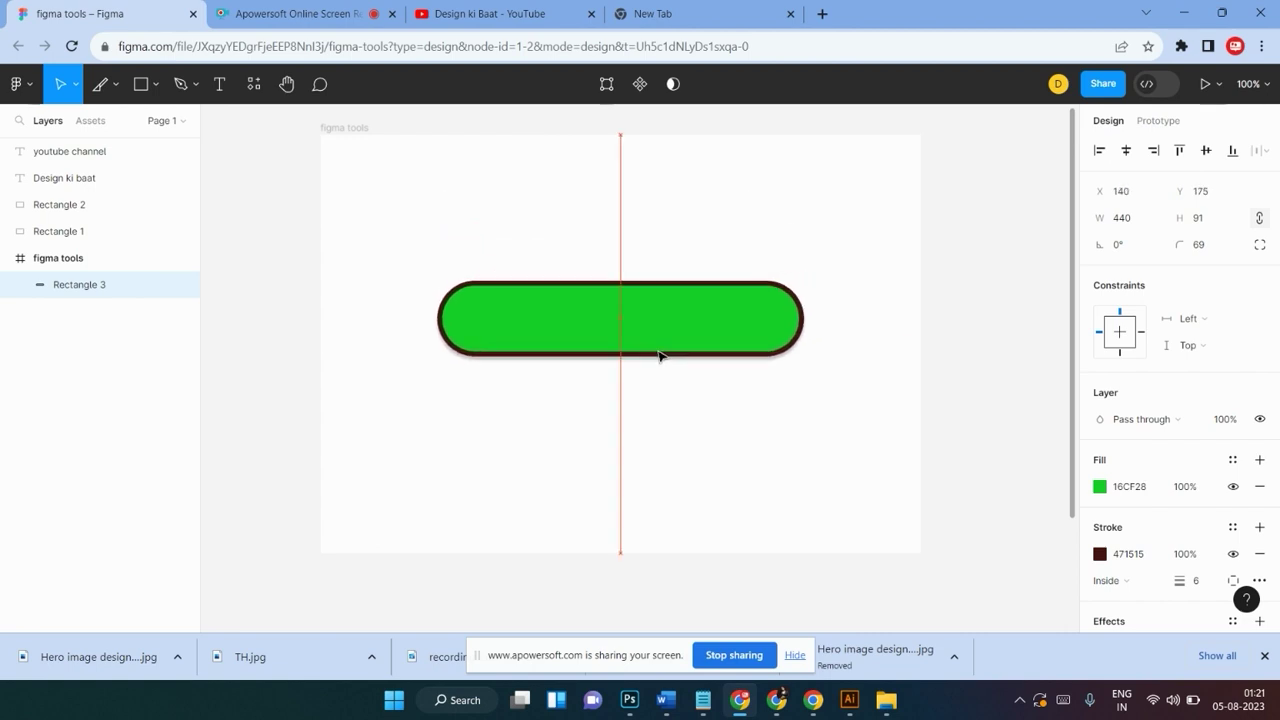
left_click(611, 370)
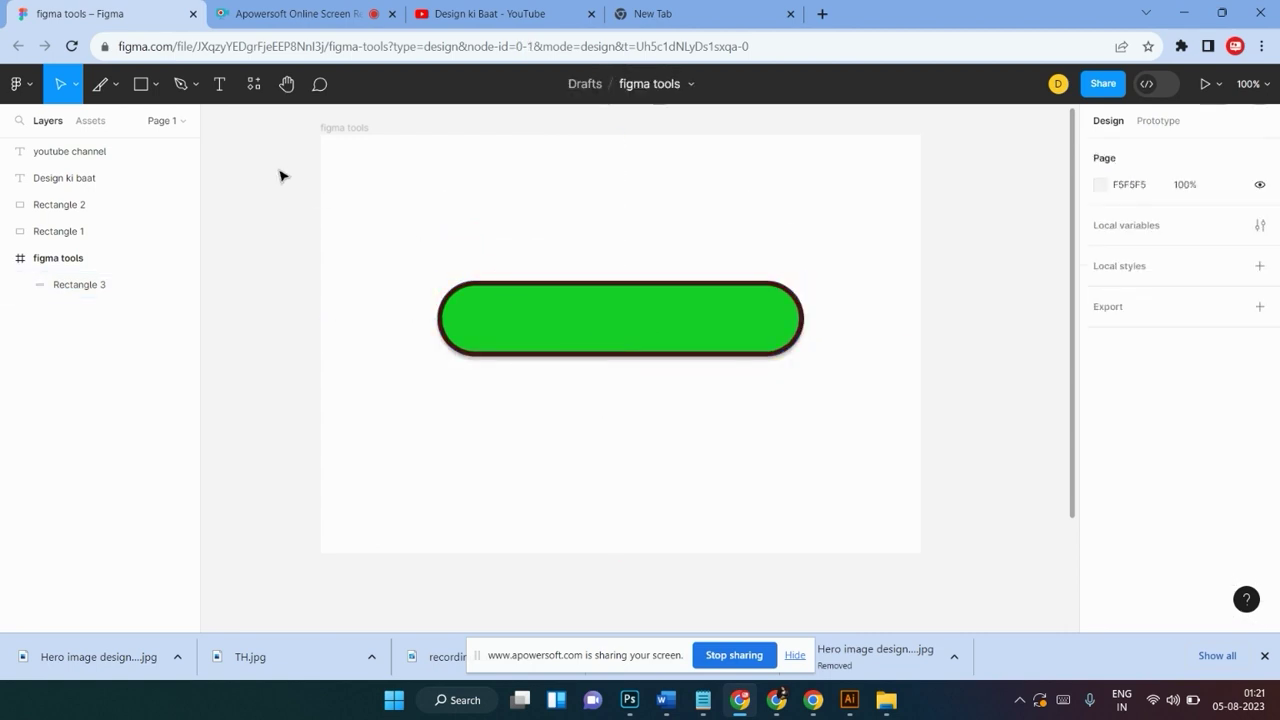
left_click(220, 83)
left_click(555, 427)
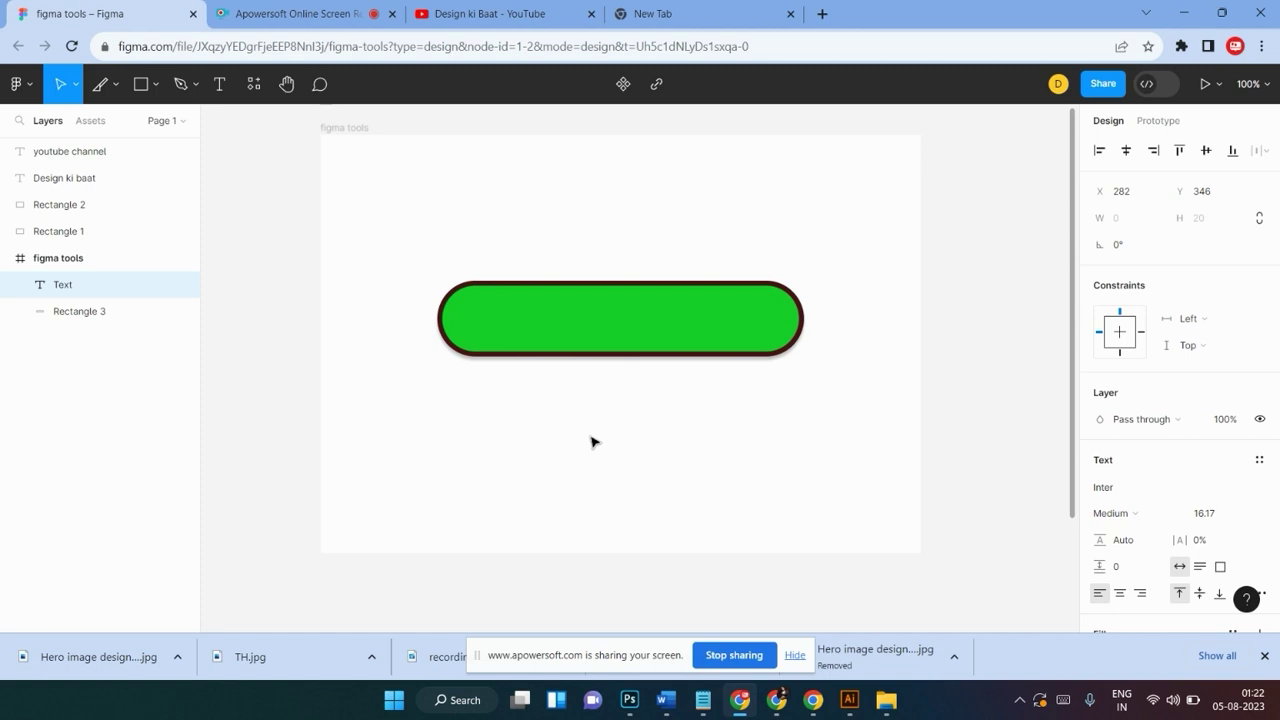
Type the label 'Subscribe Now' and move it onto the green pill button
type("Su")
type("bscri")
type("be")
type(" Now")
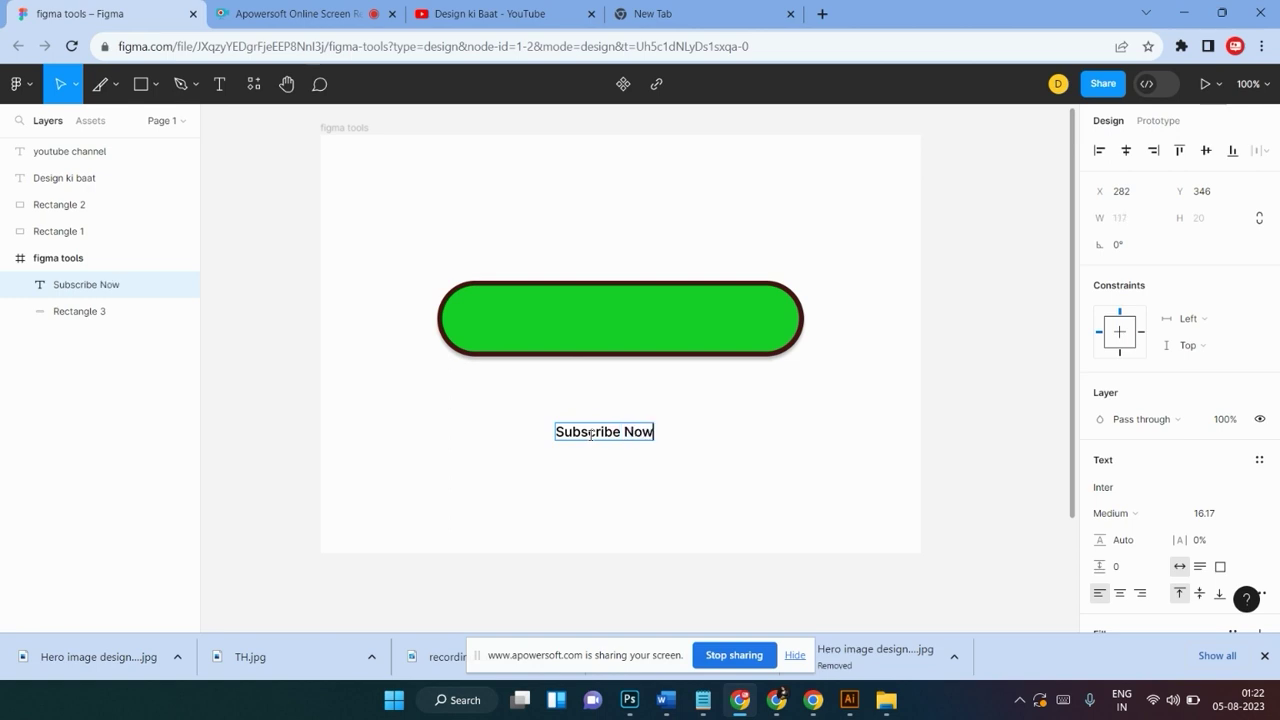
key("Escape")
left_click_drag(643, 431, 660, 316)
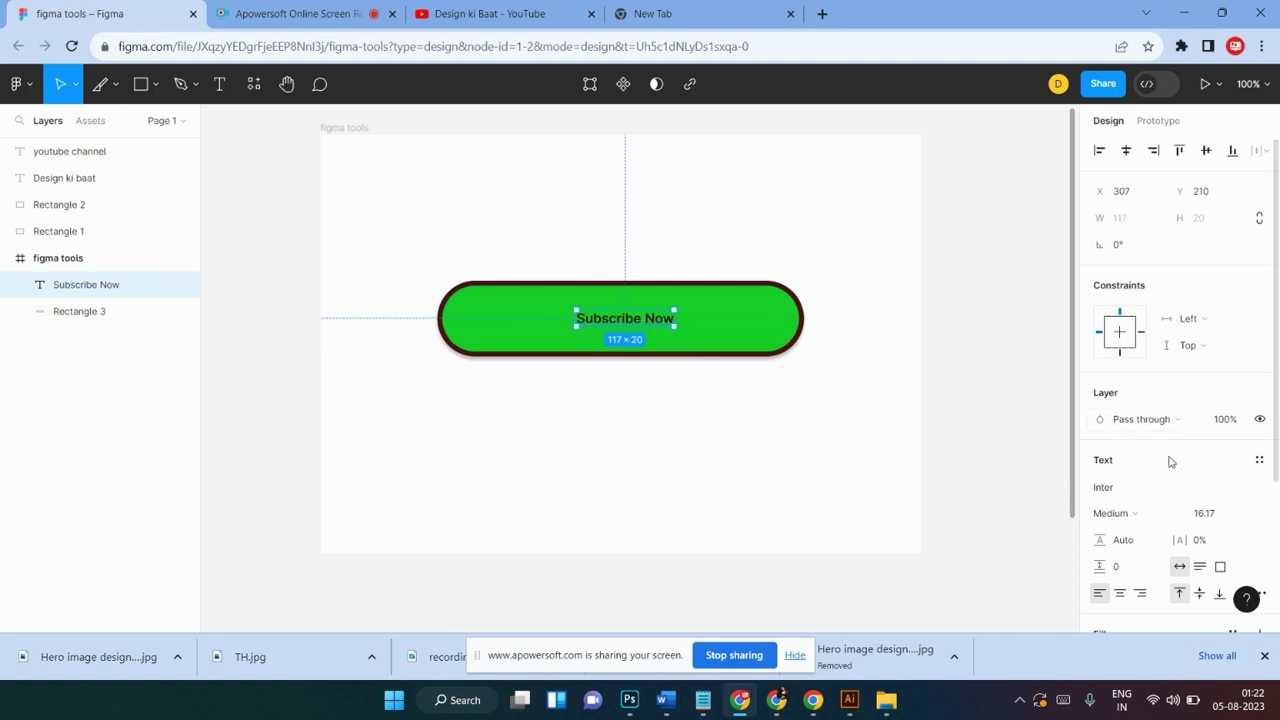
mouse_move(1215, 513)
left_click(1244, 514)
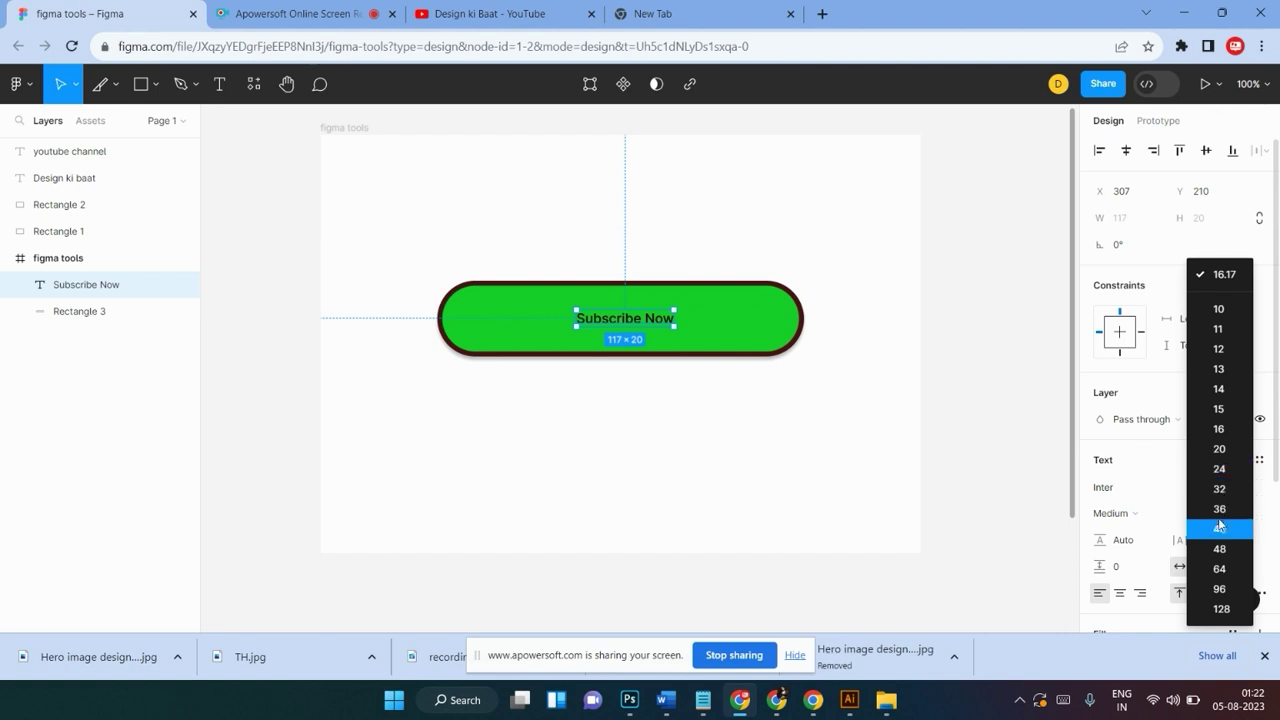
Resize the Subscribe Now text, trying 96 then 36, and centre it on the button
left_click(1220, 589)
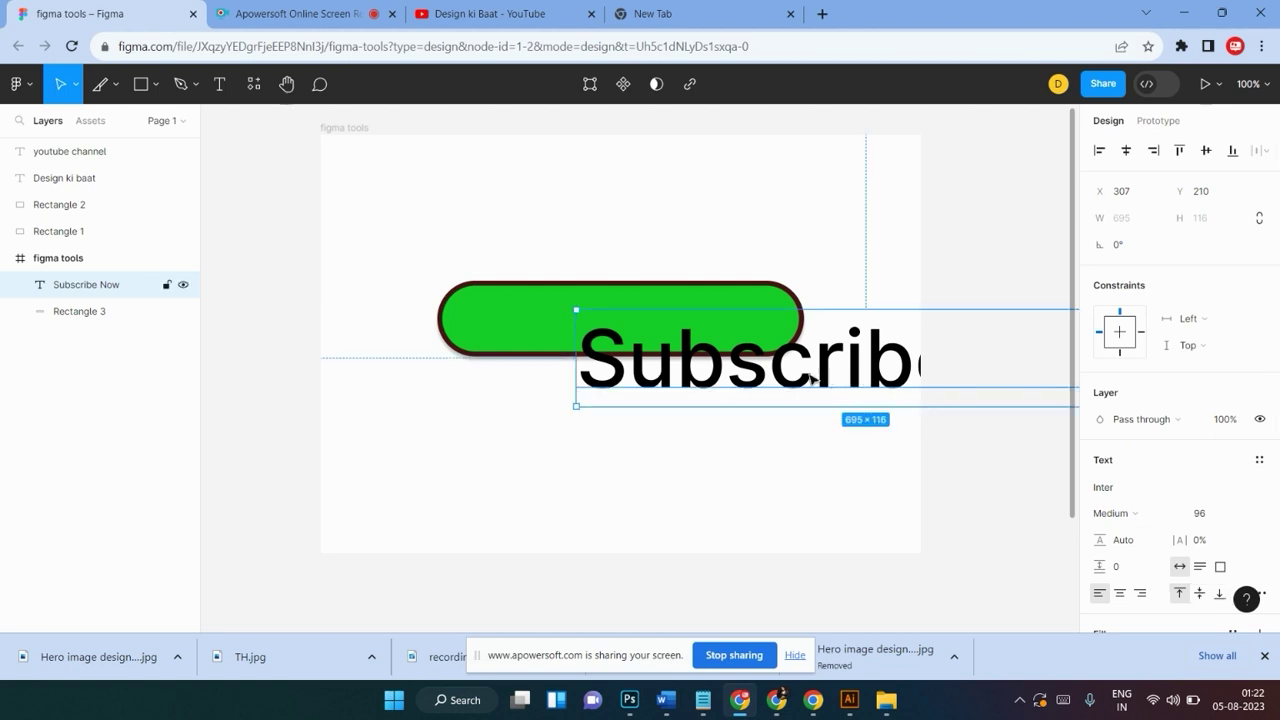
left_click_drag(830, 378, 592, 418)
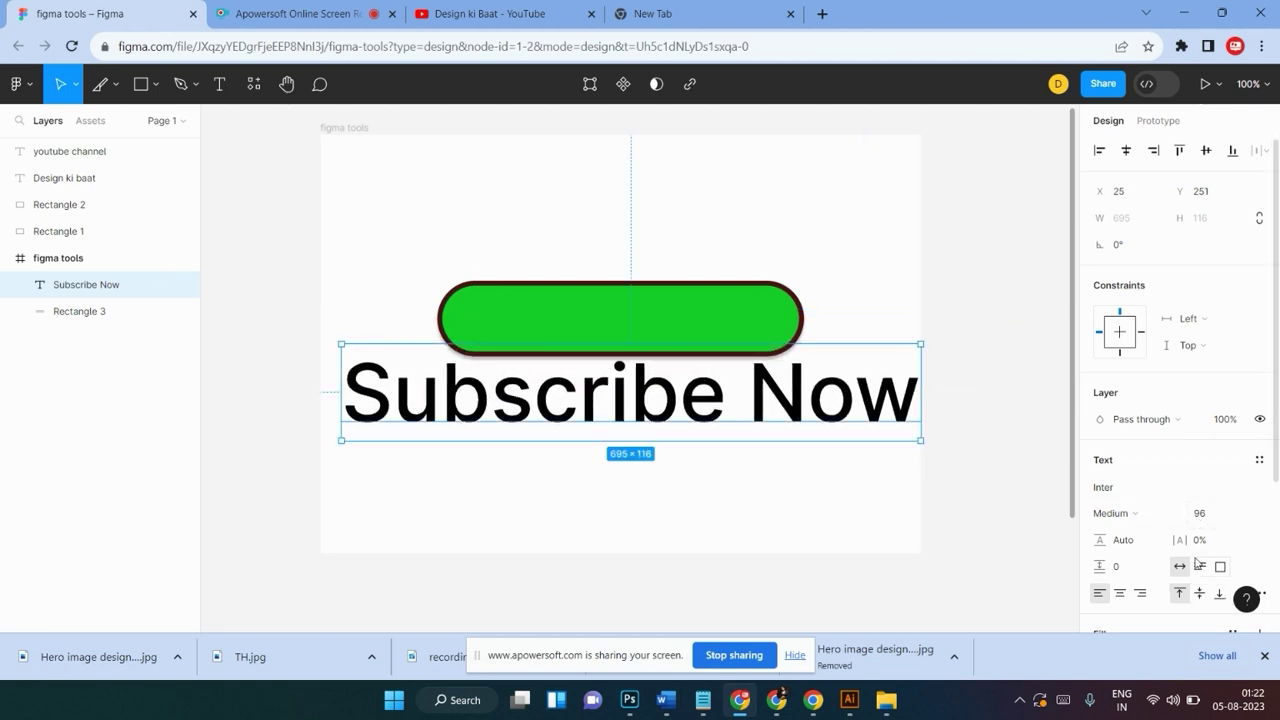
left_click(1200, 514)
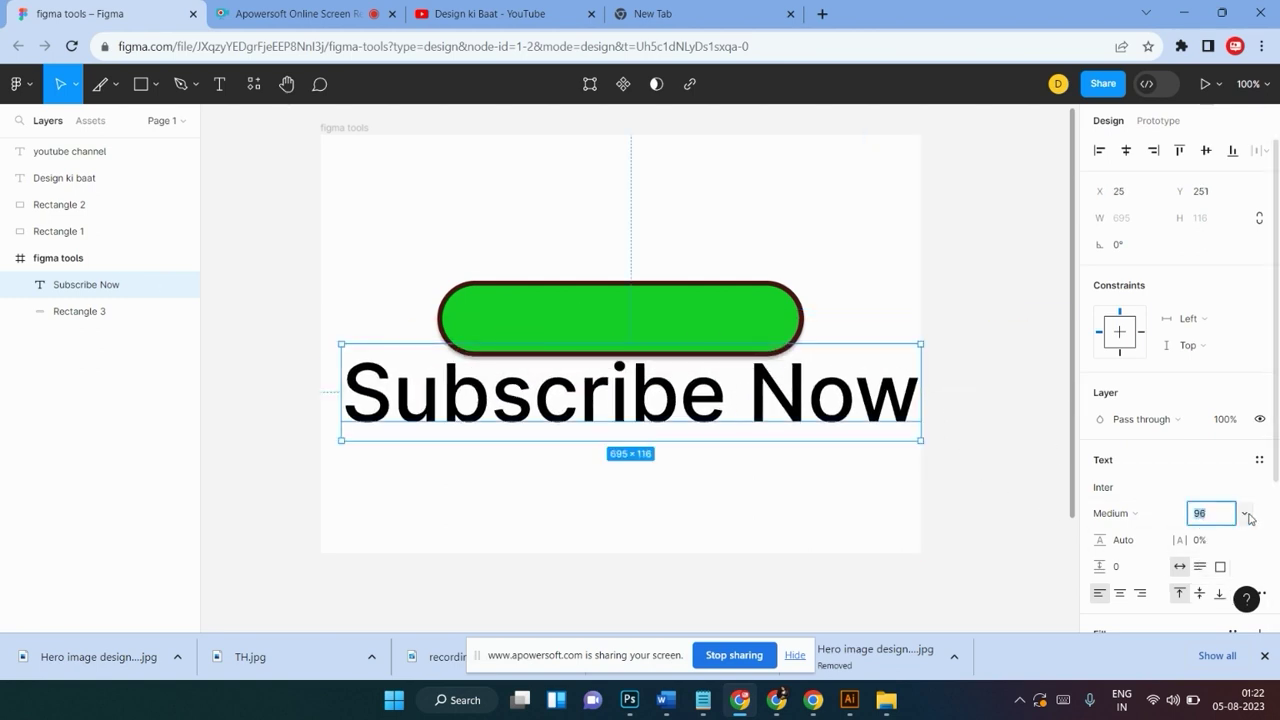
left_click(1245, 513)
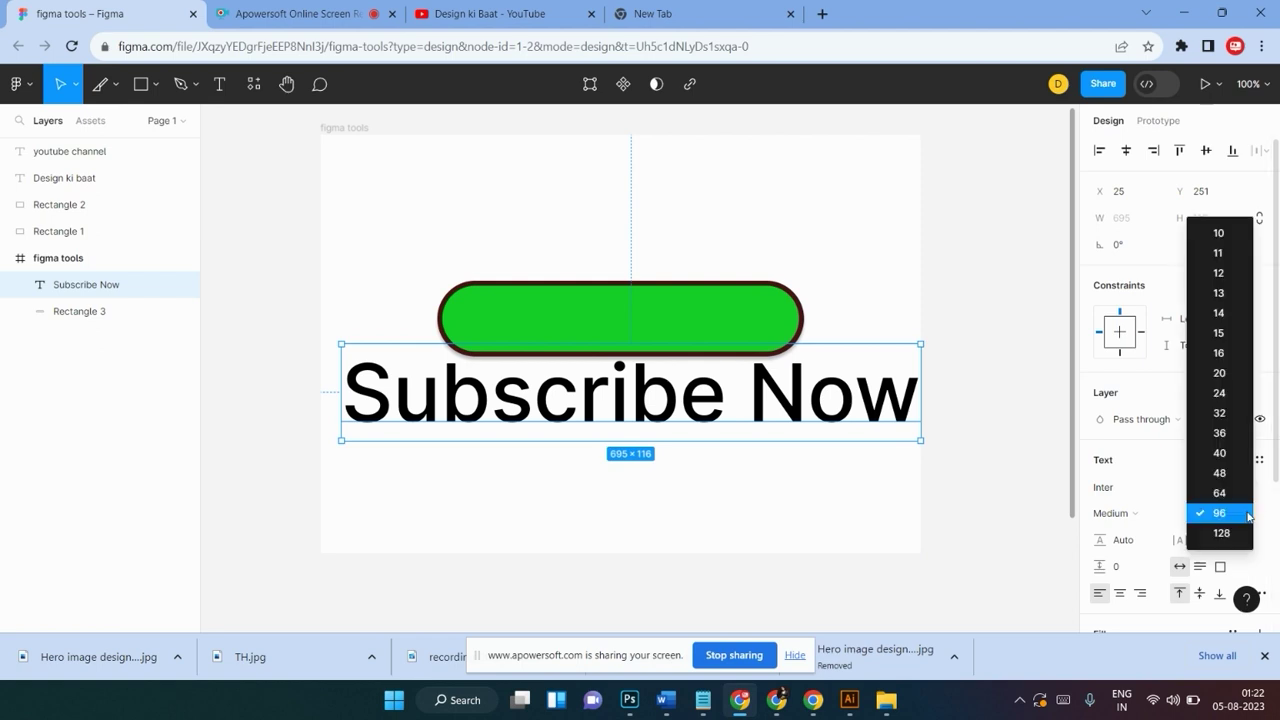
left_click(1226, 441)
left_click_drag(452, 366, 612, 320)
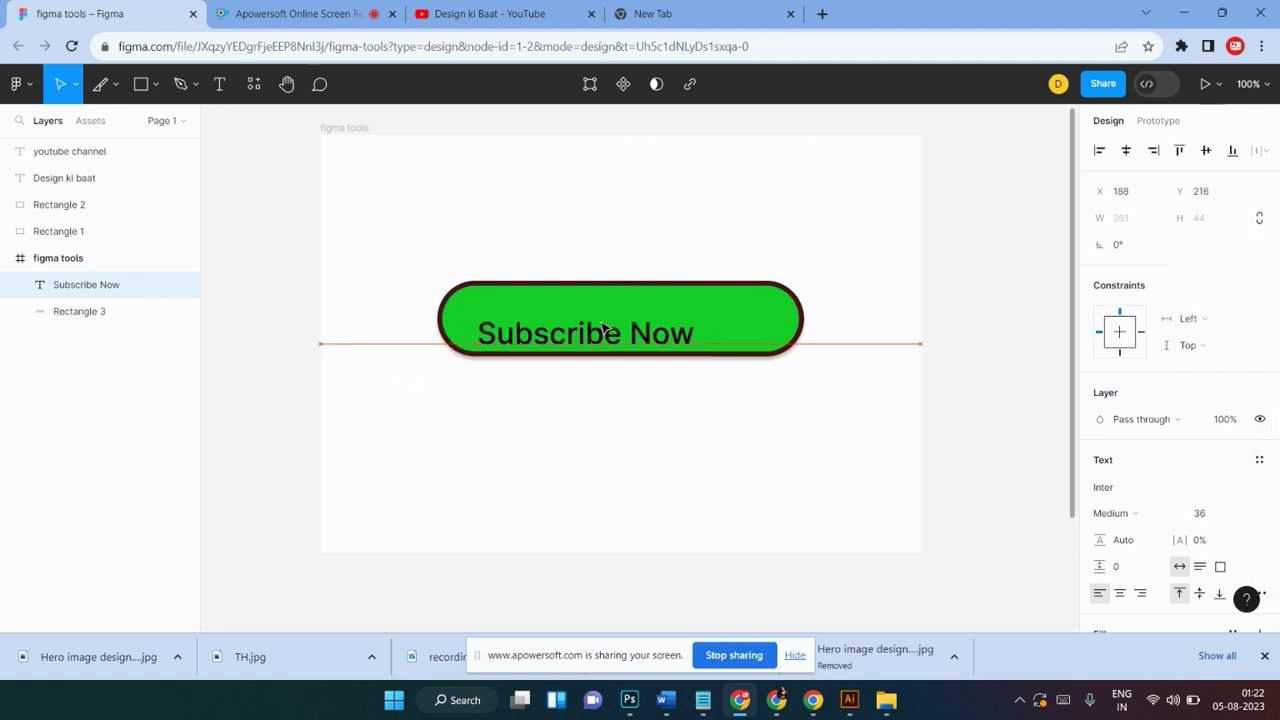
Make the label Black weight at size 40 and re-centre it on the button
left_click(1115, 513)
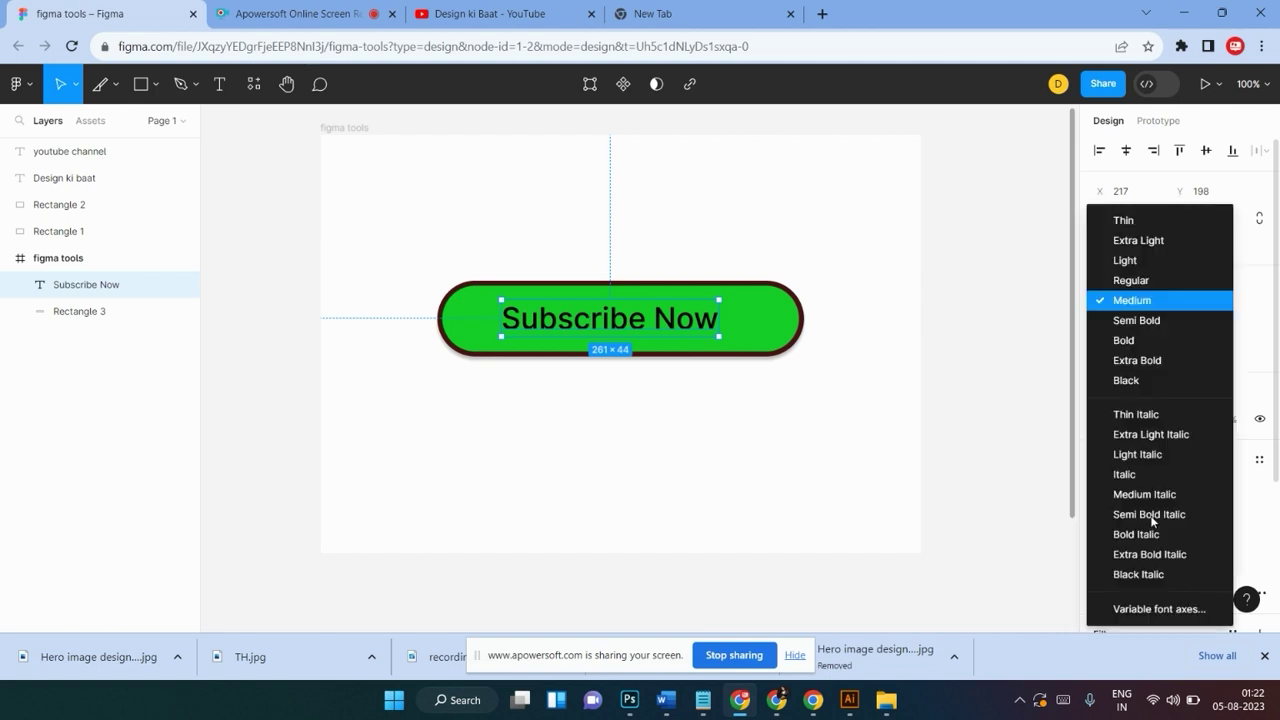
left_click(1162, 382)
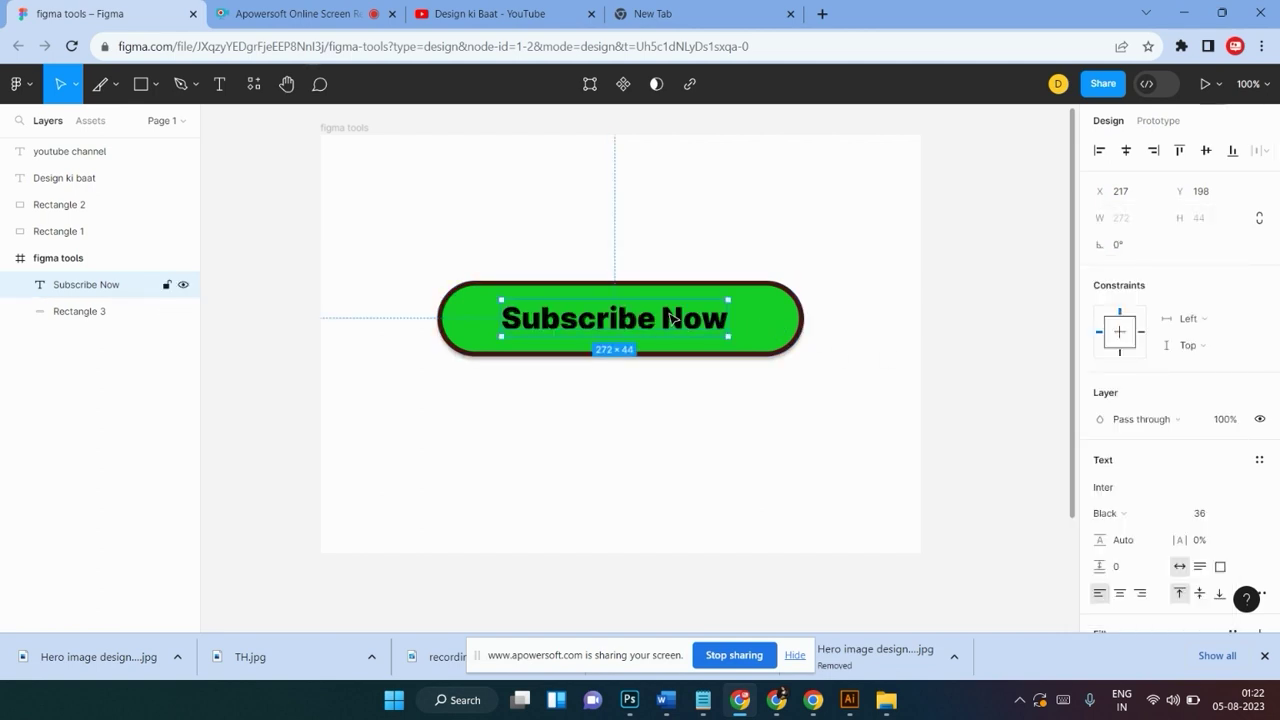
left_click(1247, 514)
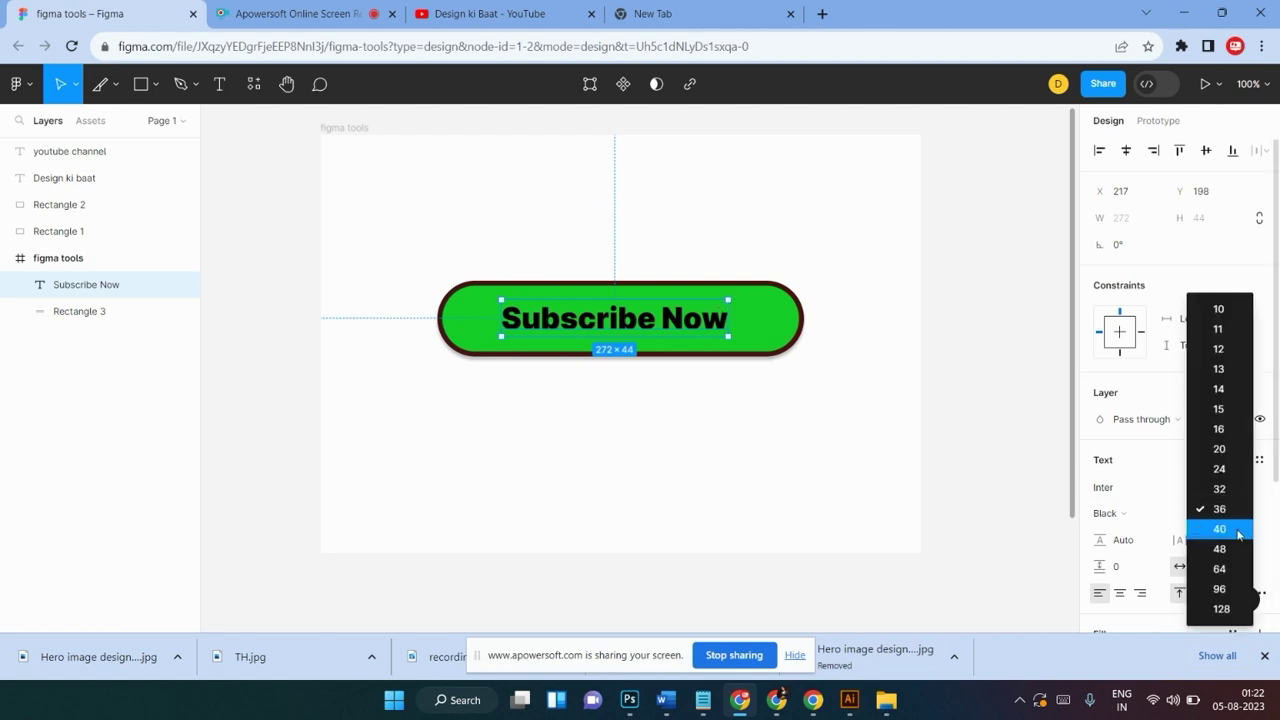
left_click(1240, 530)
left_click_drag(651, 322, 662, 328)
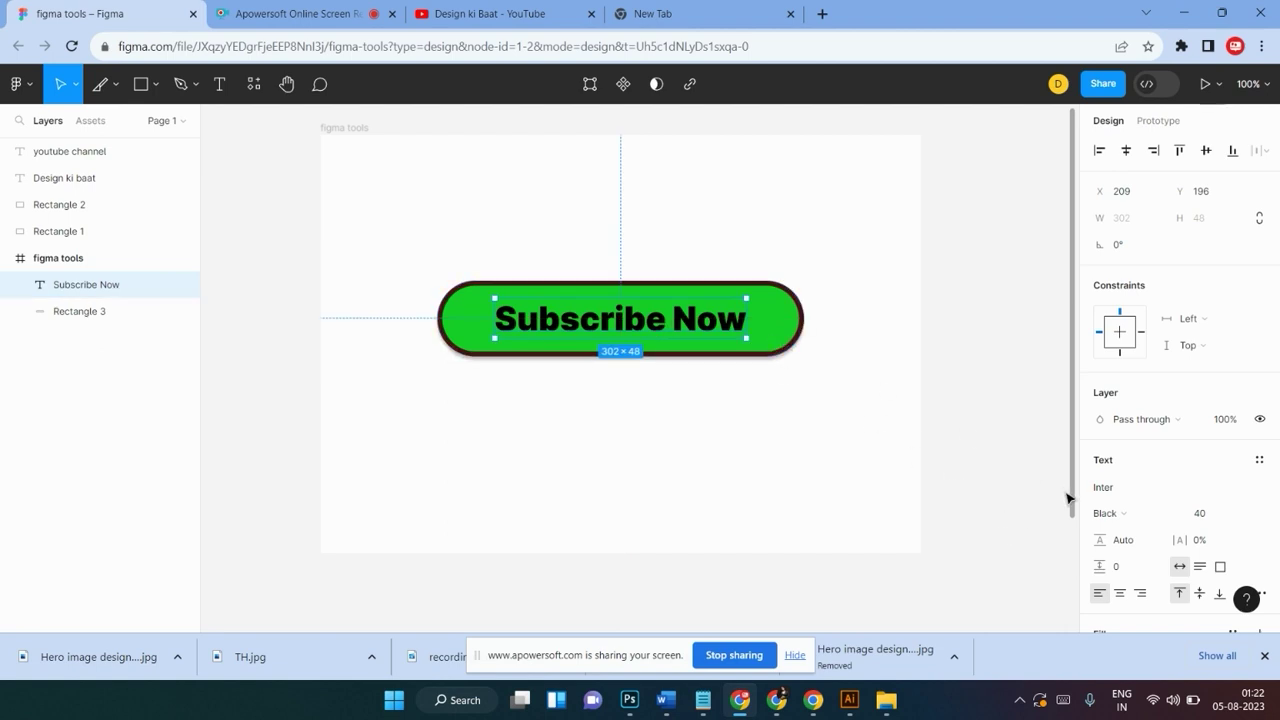
Change the label's fill colour to a light white-grey (D5D1D1)
scroll(1148, 503, "down", 1)
scroll(1148, 503, "down", 1)
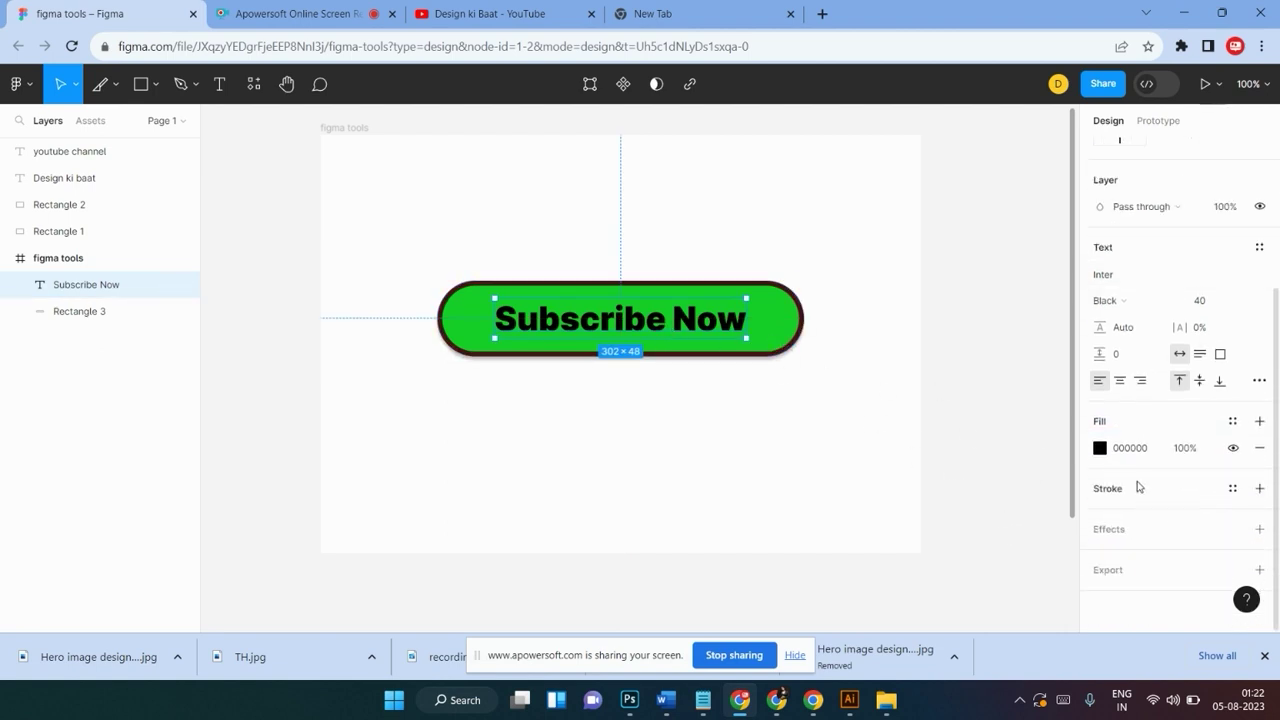
left_click(1100, 448)
mouse_move(963, 340)
left_mouse_down()
mouse_move(883, 251)
mouse_move(876, 196)
left_mouse_up()
left_click(647, 470)
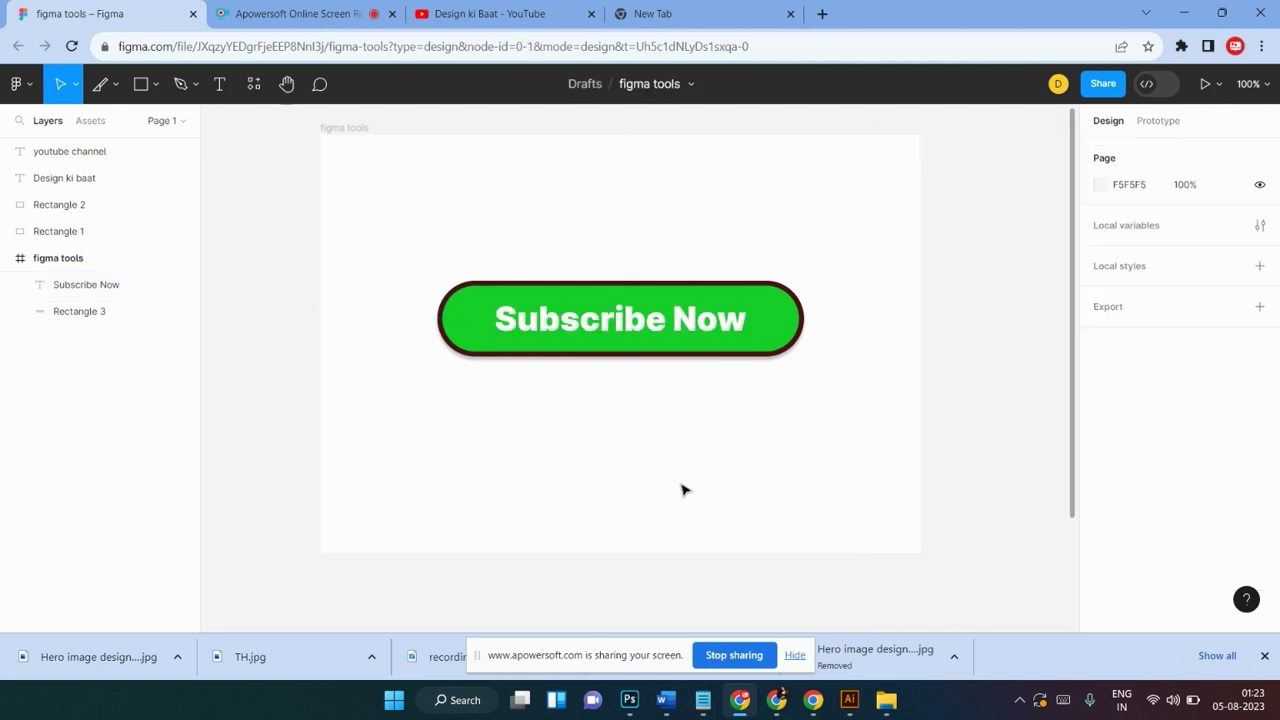
Move the button and its label slightly higher in the frame
left_click_drag(861, 238, 366, 440)
mouse_move(599, 332)
left_mouse_down()
mouse_move(590, 312)
mouse_move(604, 284)
left_mouse_up()
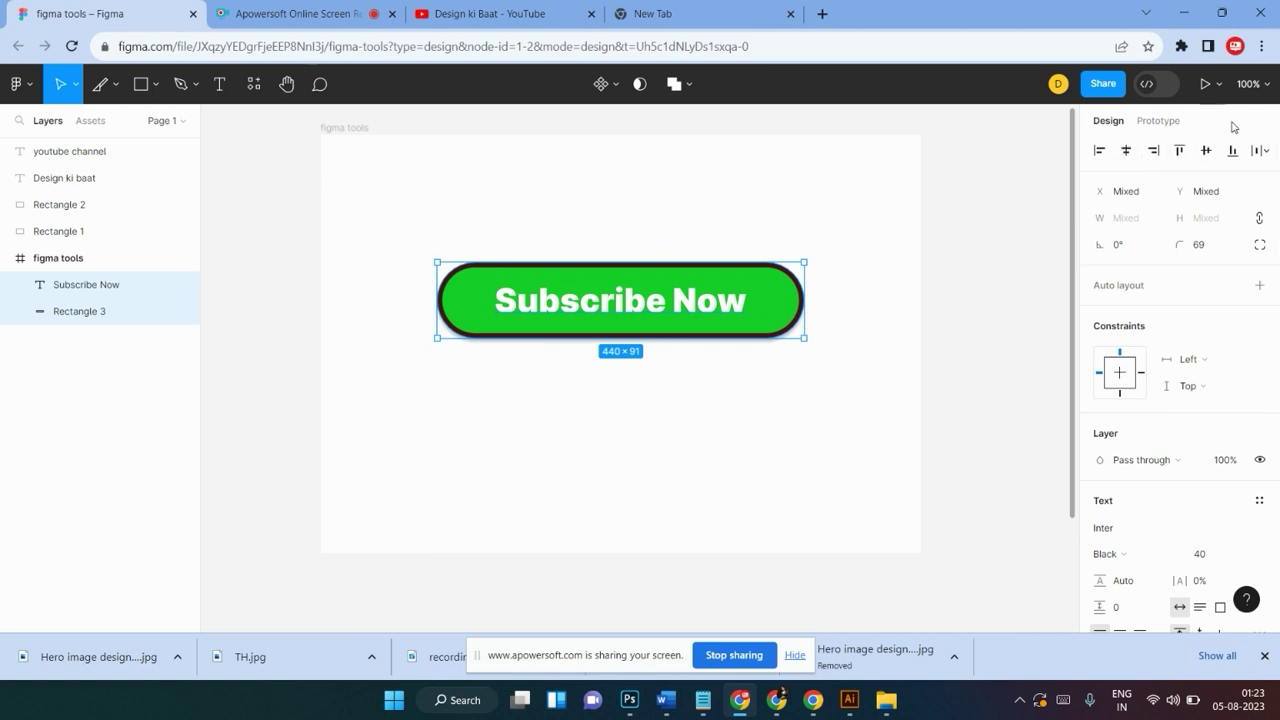
left_click(778, 386)
left_click(796, 316)
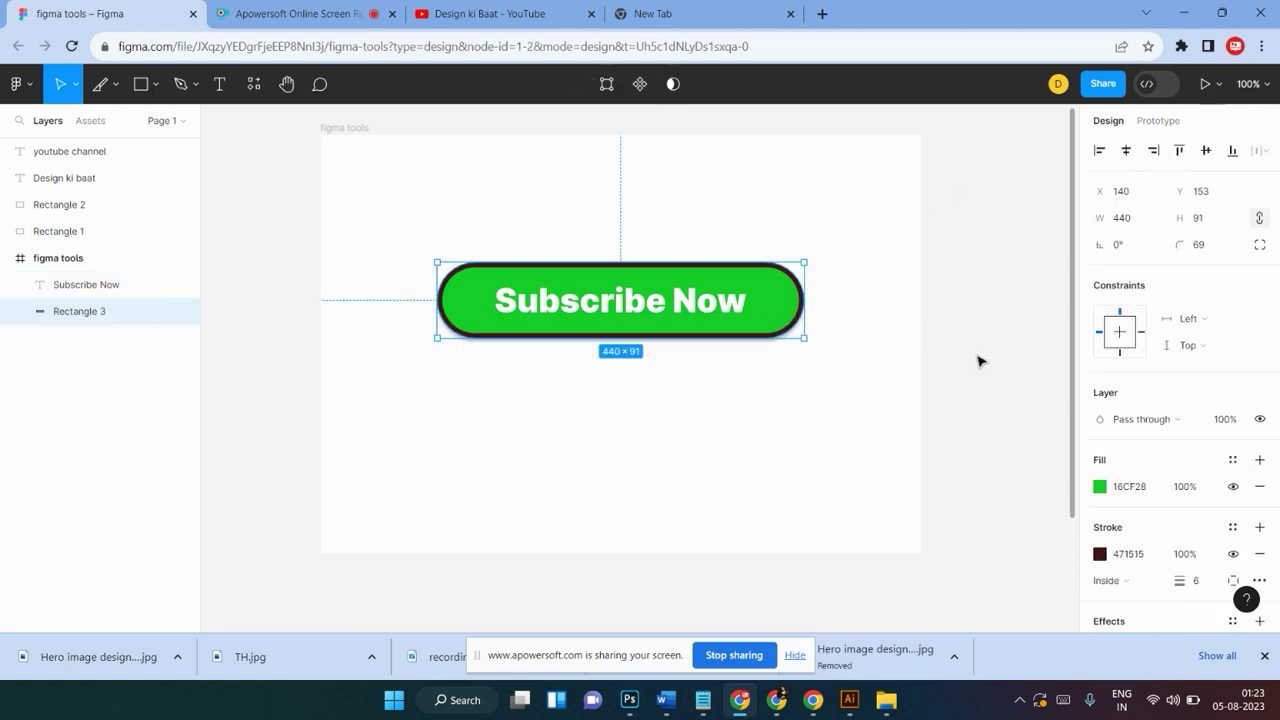
Change the button's fill from green to red CF1616 and remove its dark outline
left_click(1100, 487)
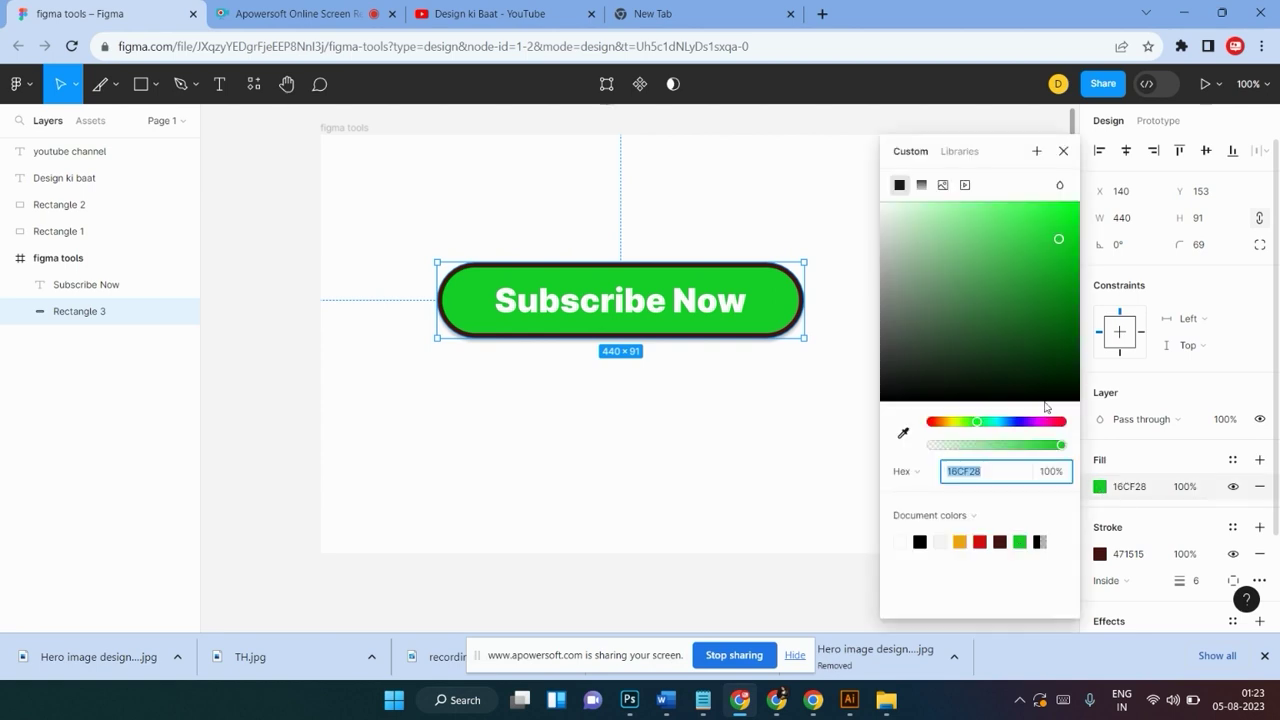
left_click(930, 423)
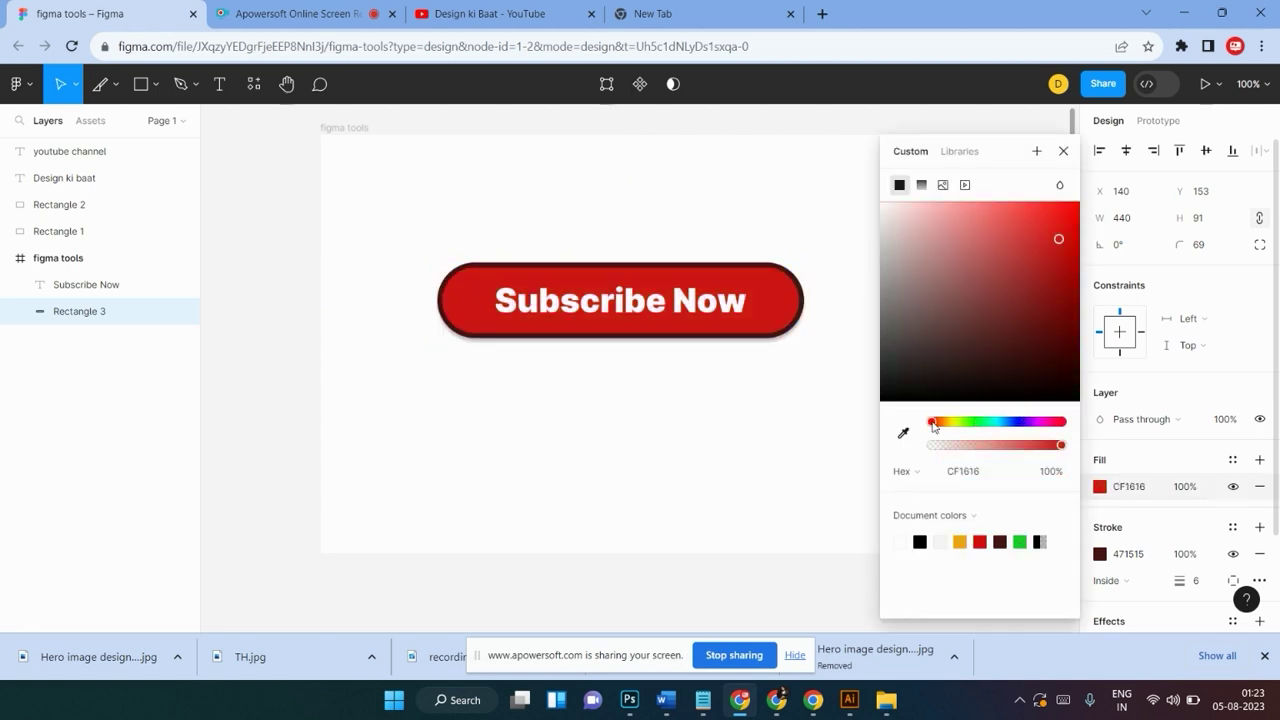
left_click(720, 407)
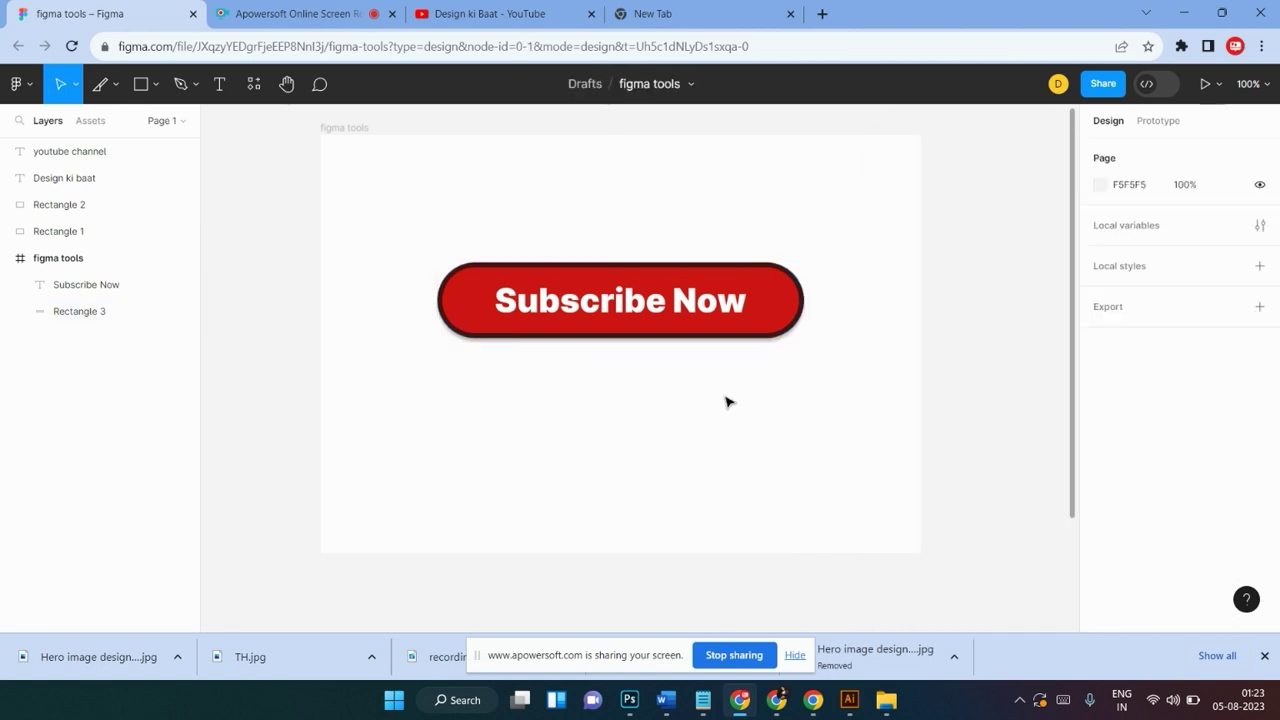
left_click(795, 308)
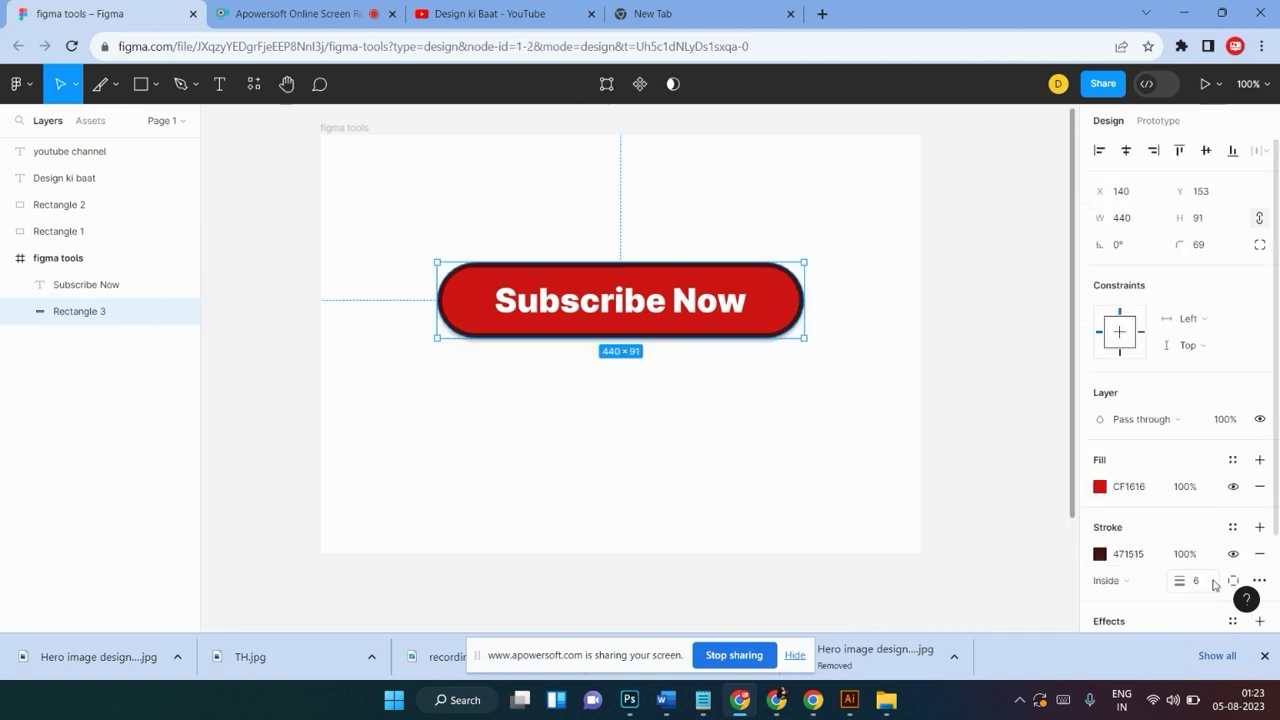
left_click(1261, 555)
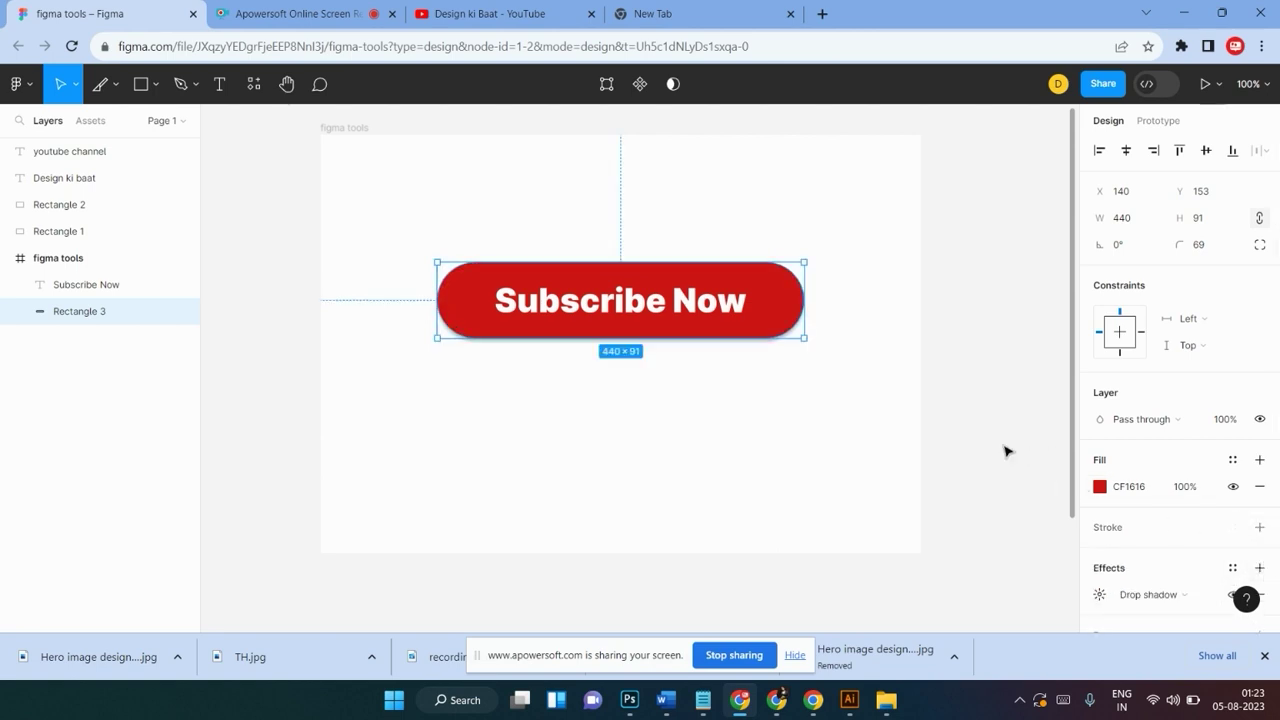
left_click(896, 452)
Toggle the button's drop shadow off and back on, keeping it
left_click(790, 322)
scroll(1068, 505, "down", 1)
scroll(1140, 535, "down", 1)
scroll(1140, 535, "down", 1)
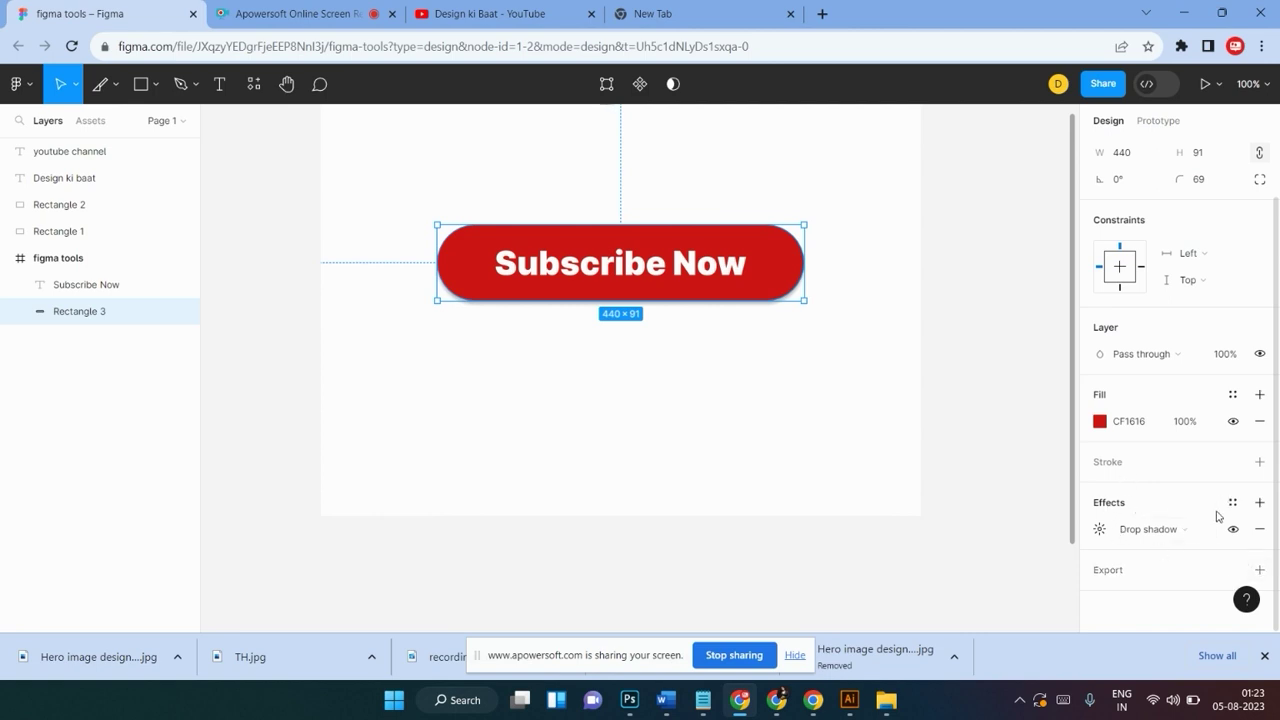
left_click(1260, 530)
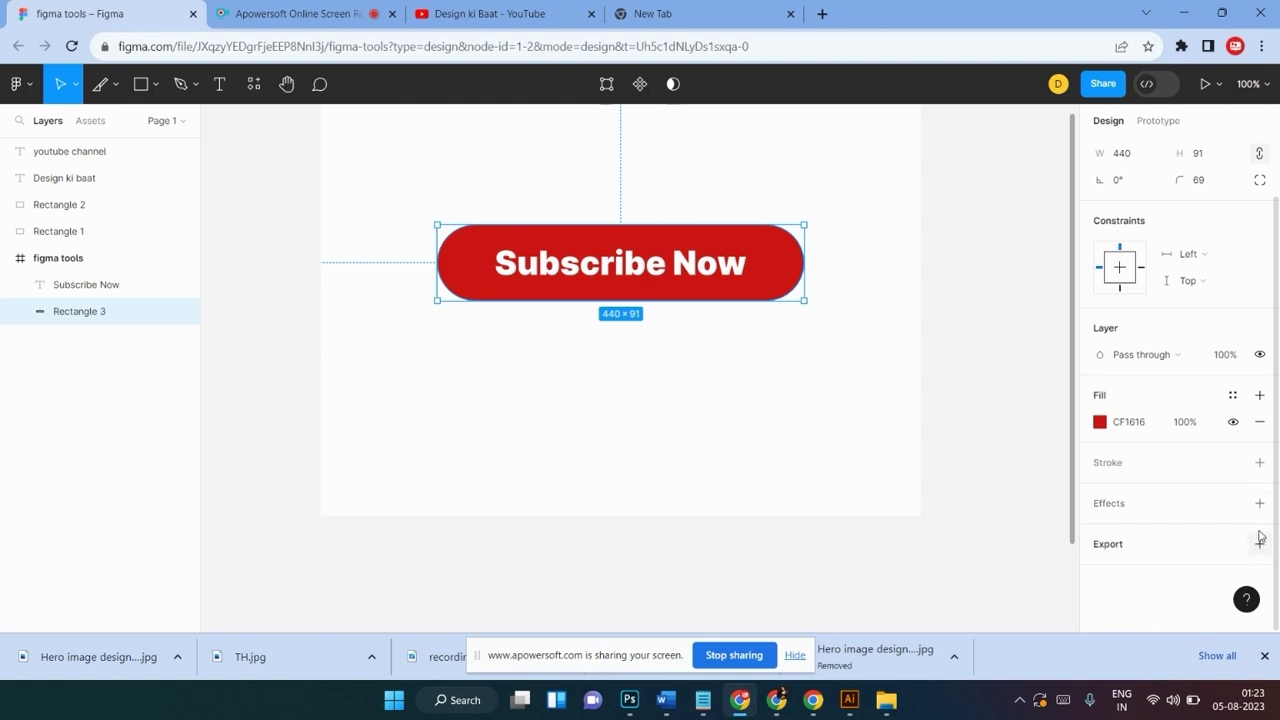
left_click(1260, 504)
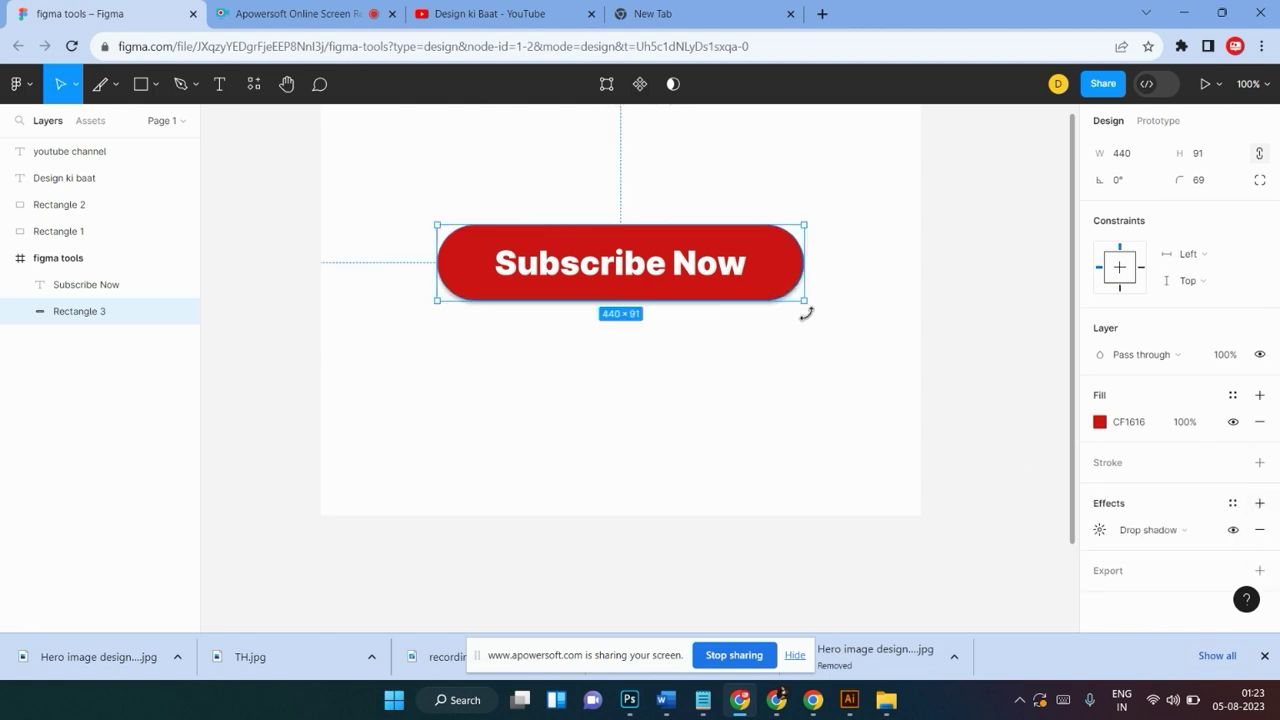
left_click(680, 430)
Move the button and label up and to the left in the frame
scroll(688, 428, "up", 1)
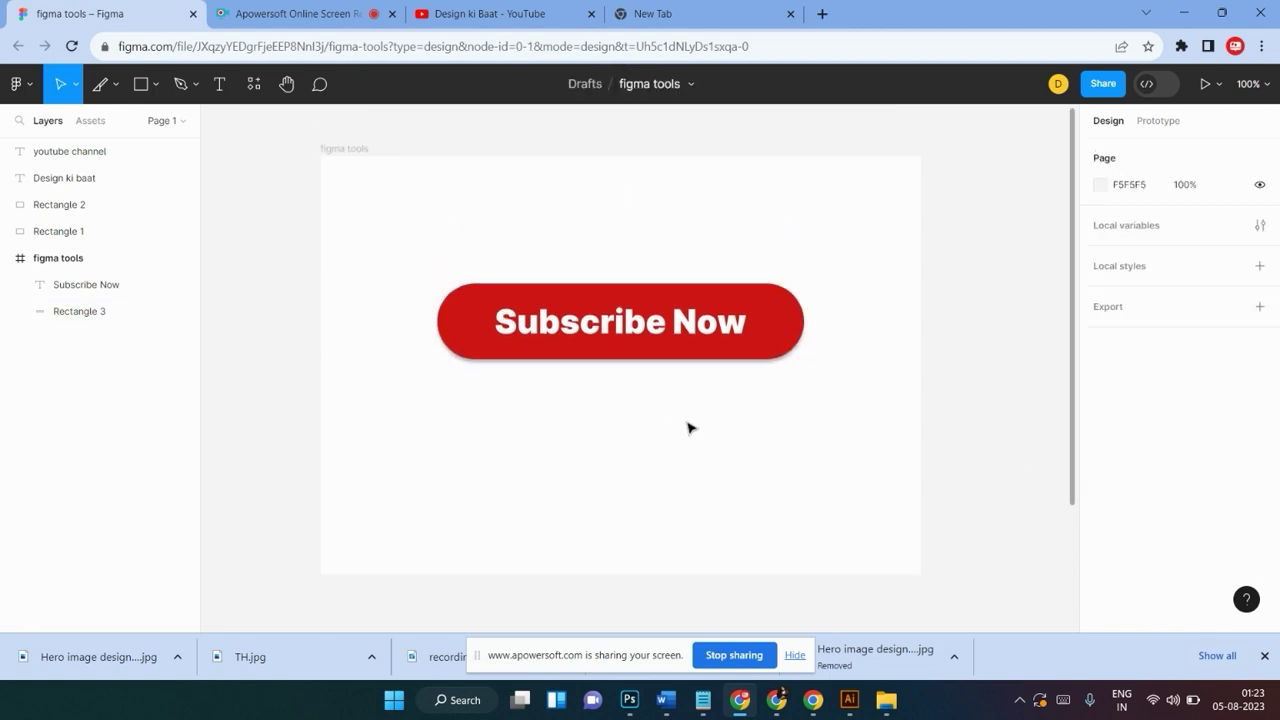
scroll(690, 424, "up", 2)
left_click_drag(843, 320, 323, 520)
left_click_drag(582, 424, 560, 380)
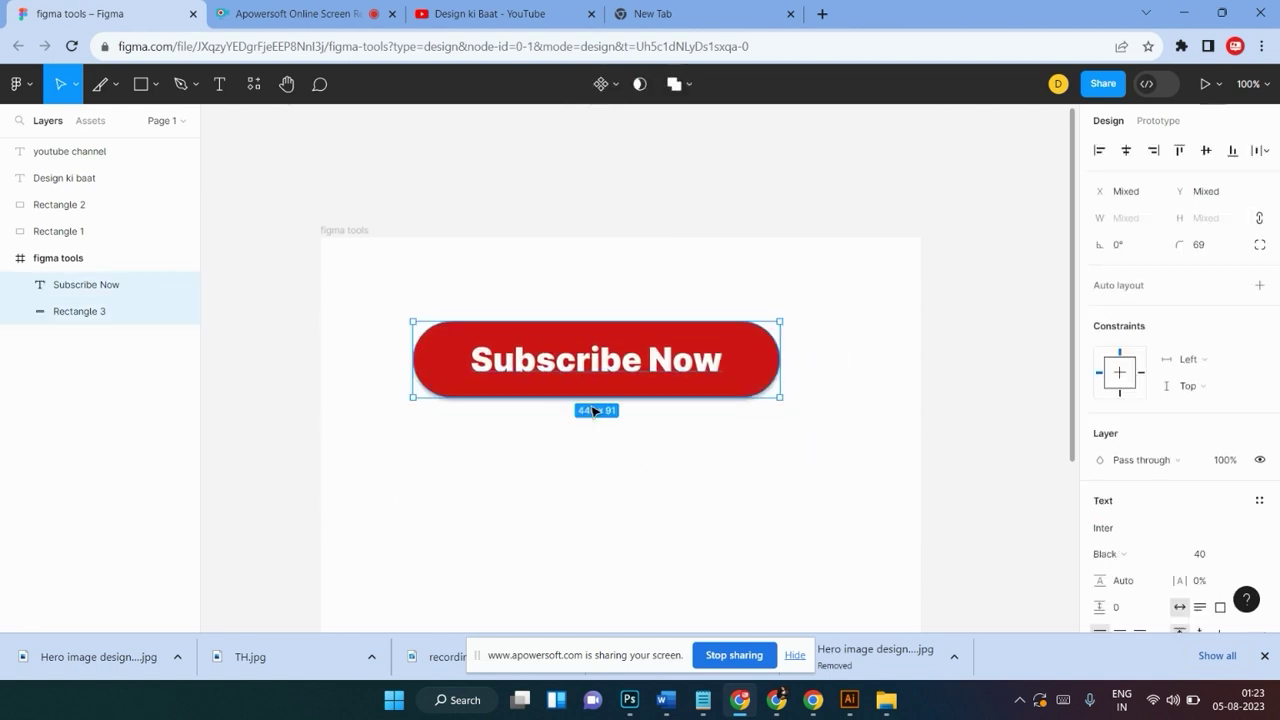
left_click(591, 411)
Duplicate the Subscribe Now text below the button and darken its fill to 222222
left_click(634, 366)
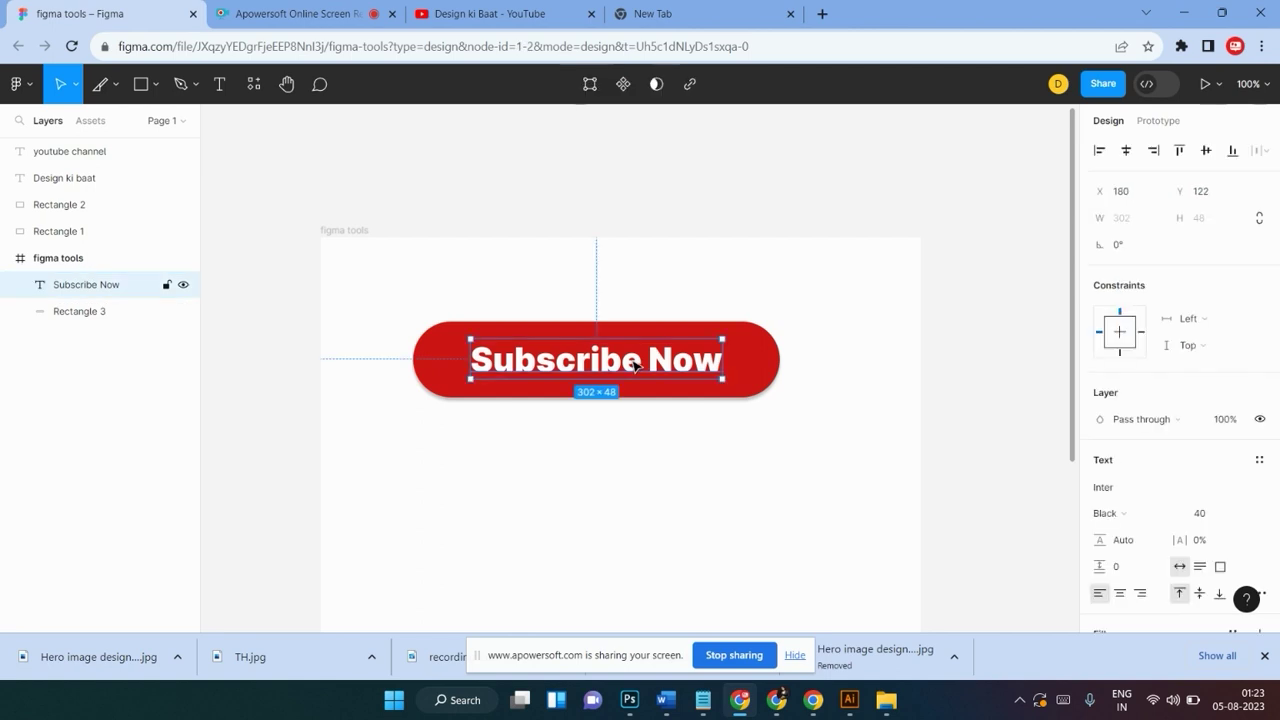
left_click_drag(634, 366, 629, 456)
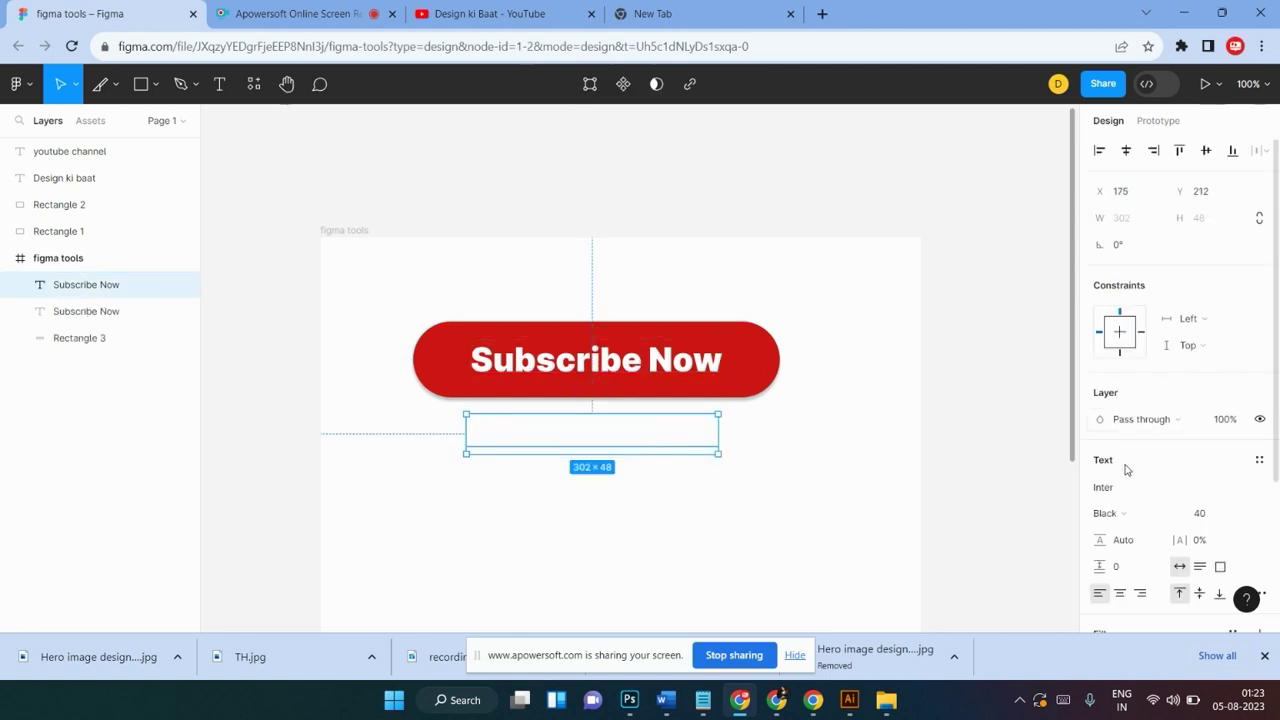
scroll(1150, 480, "down", 3)
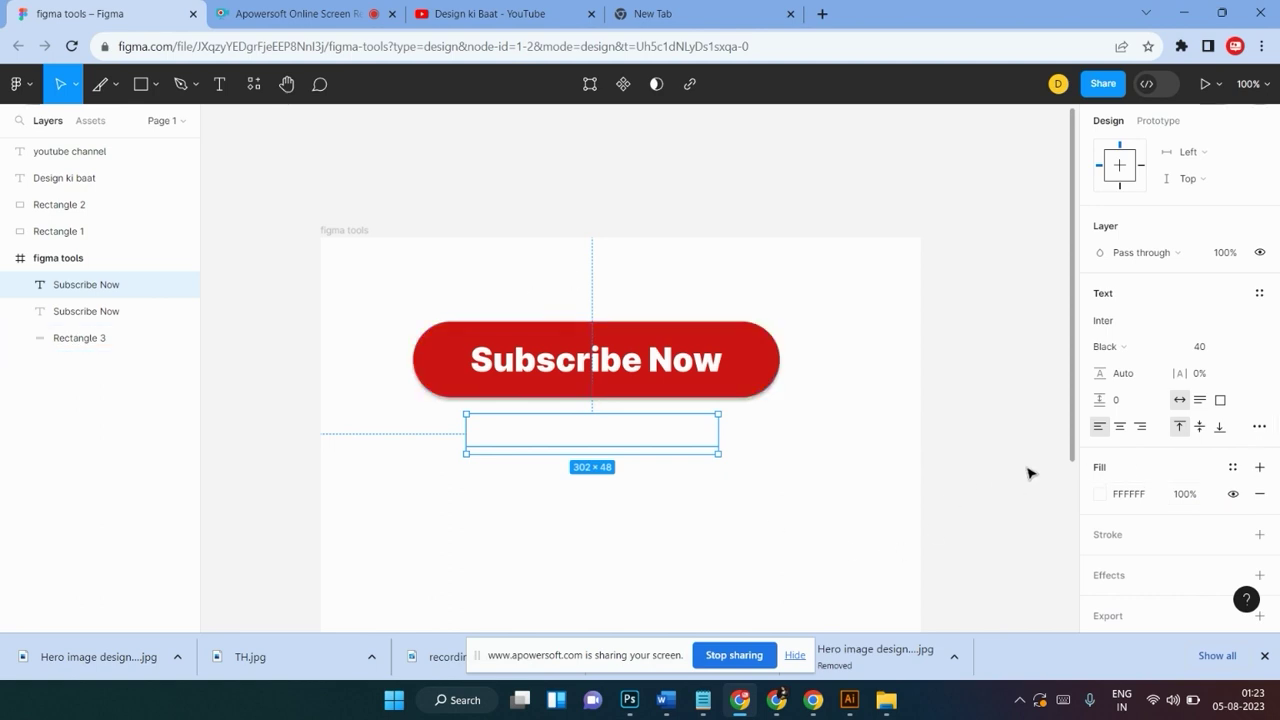
scroll(1160, 490, "up", 3)
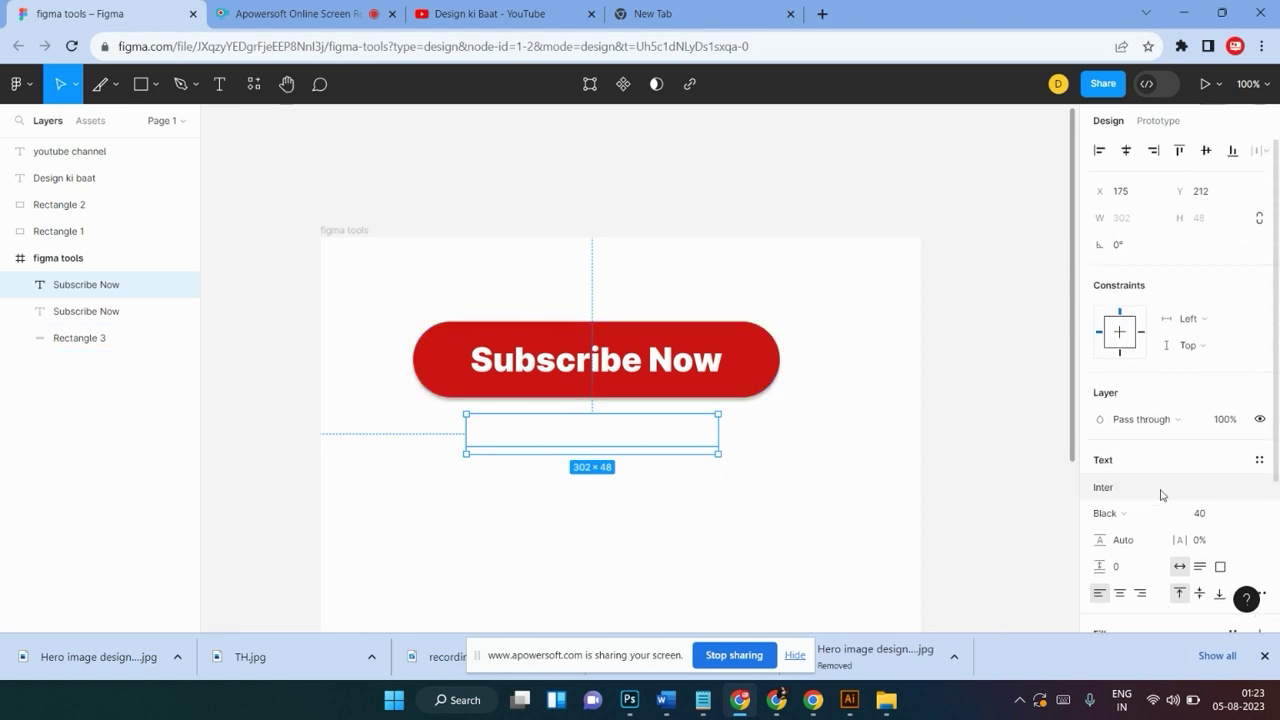
scroll(1160, 494, "down", 3)
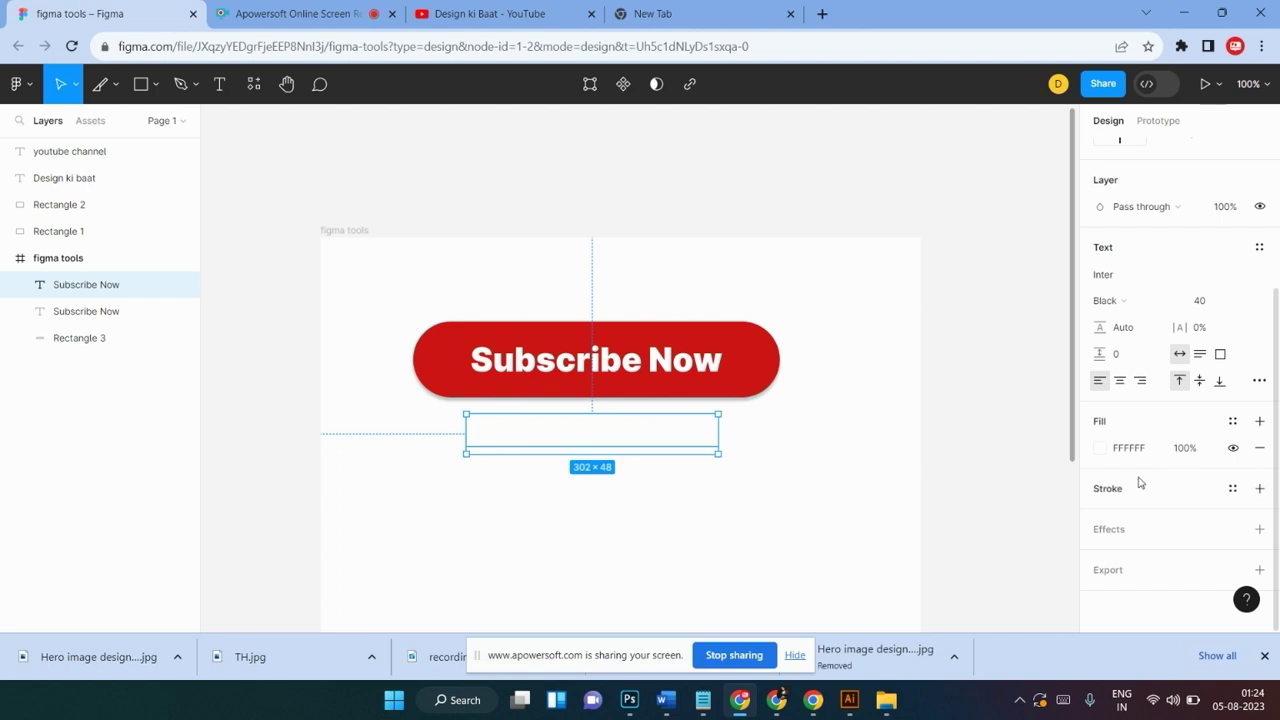
left_click(1100, 447)
left_click_drag(962, 268, 880, 375)
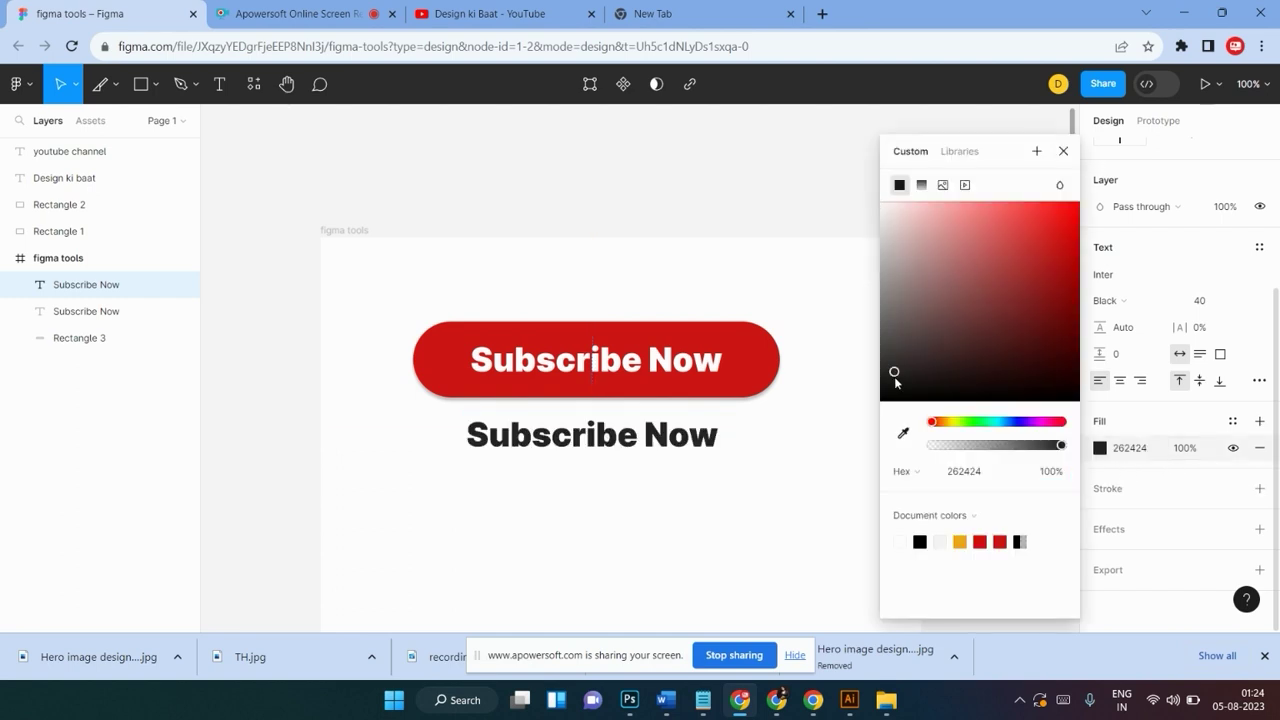
Change the copied caption's text to 'Design ki Baat'
double_click(641, 435)
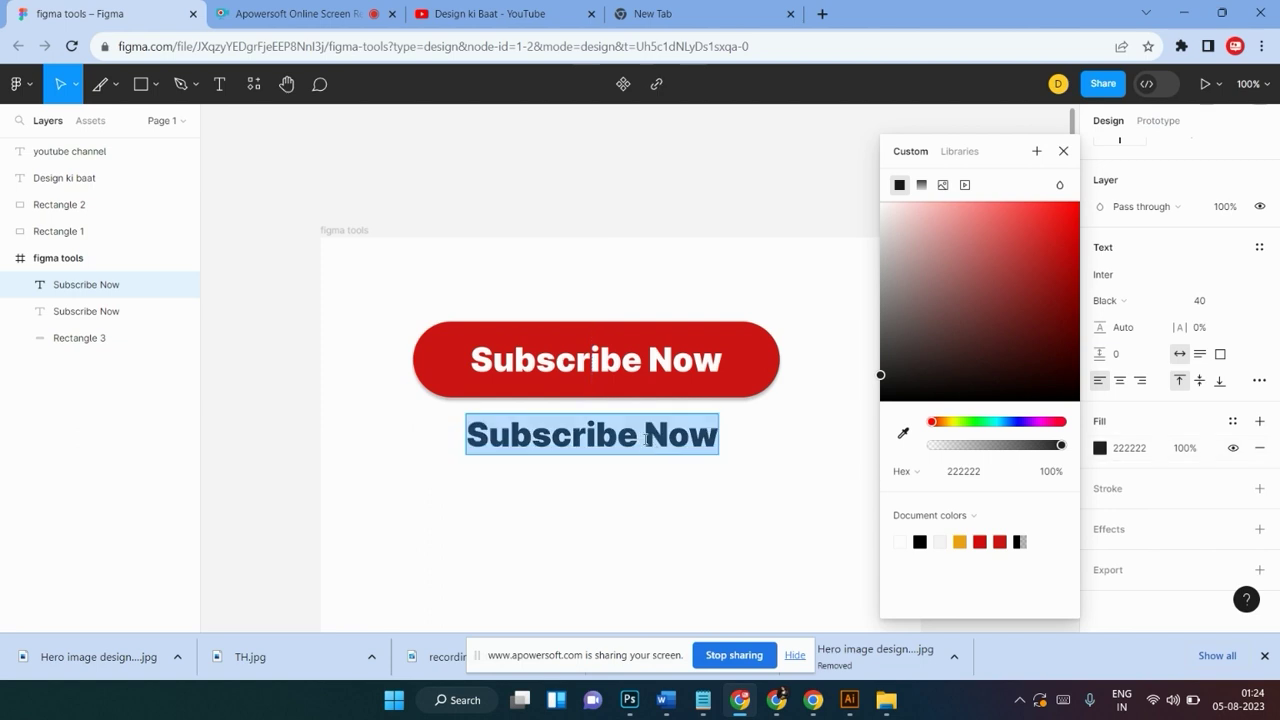
type("Design")
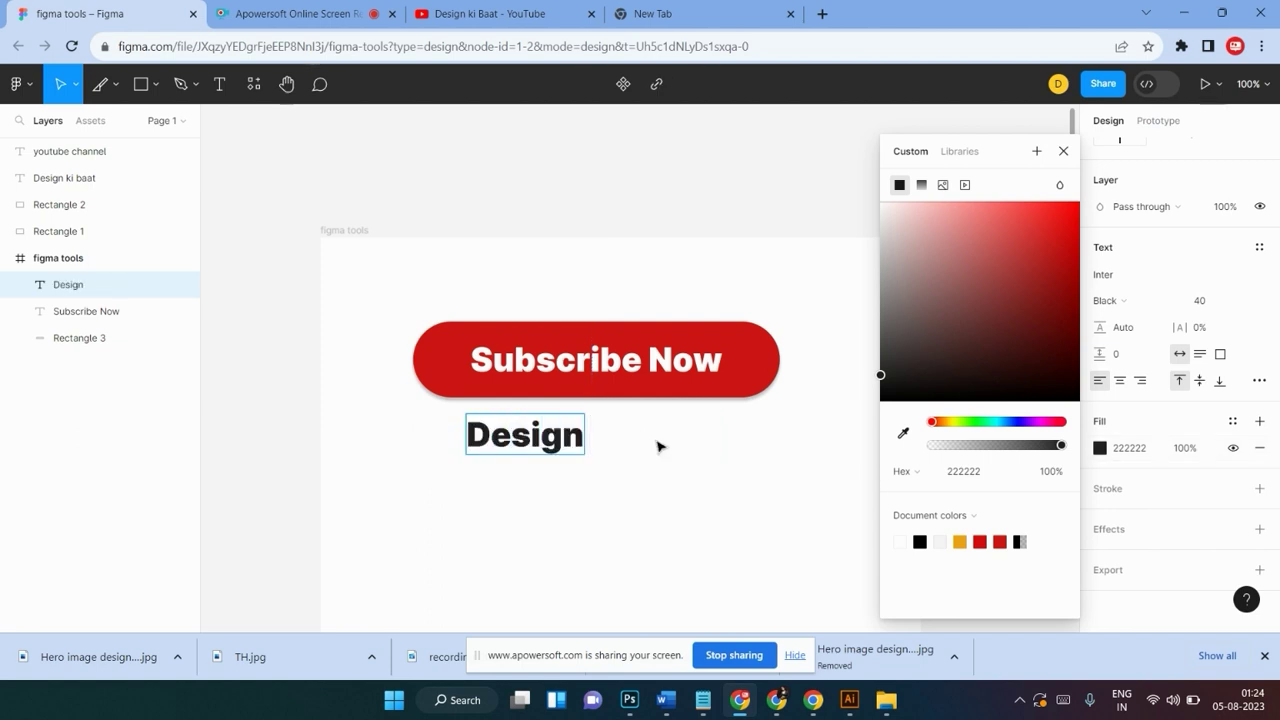
type(" ki Baat")
key("Escape")
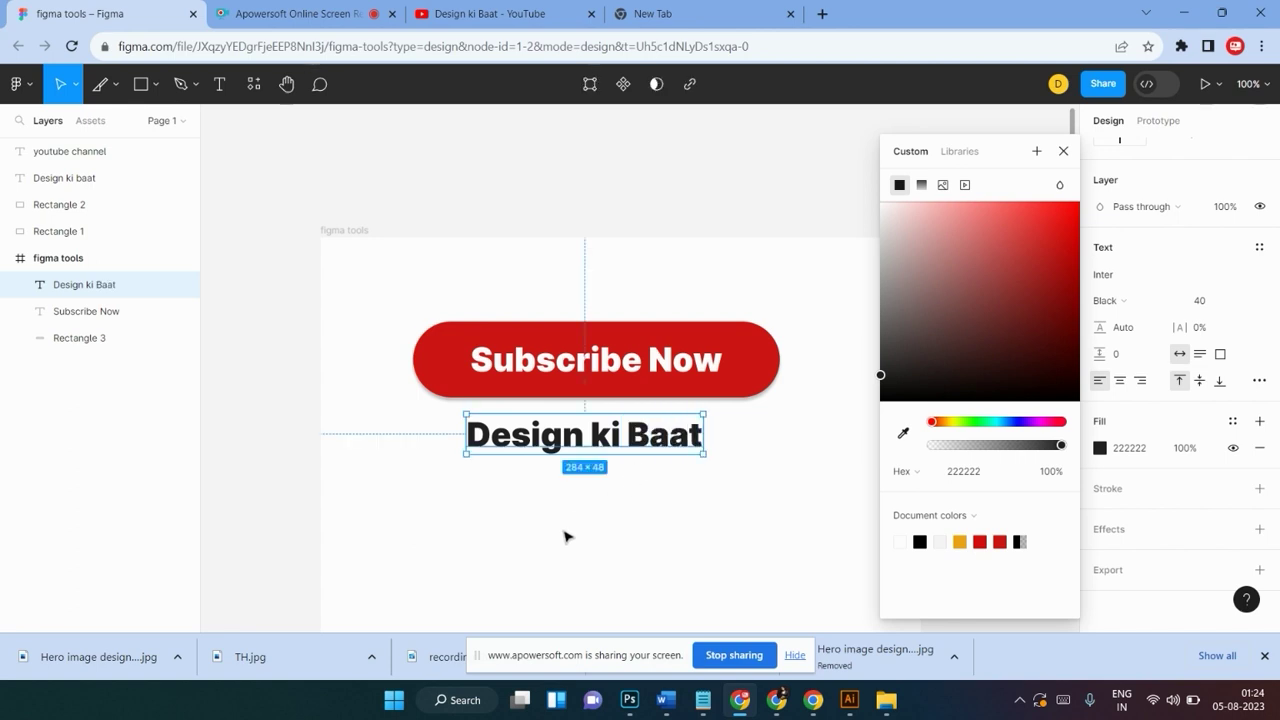
left_click(1068, 151)
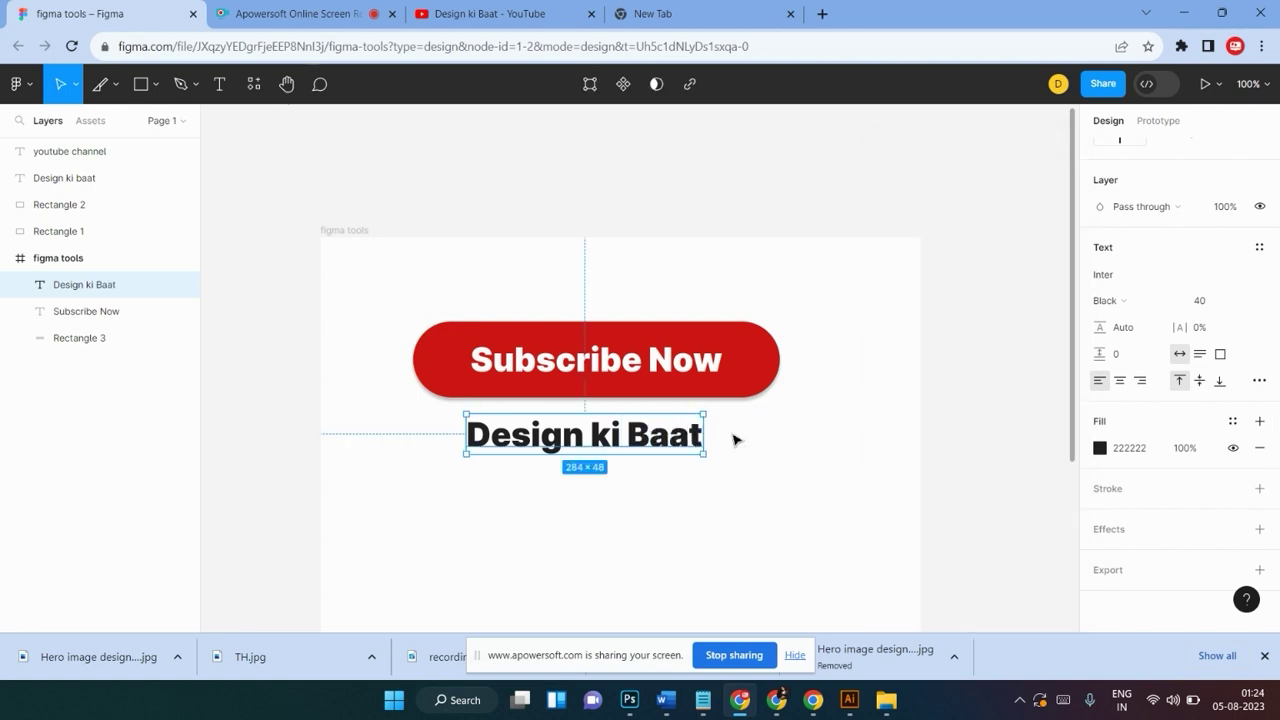
left_click(785, 460)
Move the button and caption together down and to the right
left_click_drag(817, 318, 414, 480)
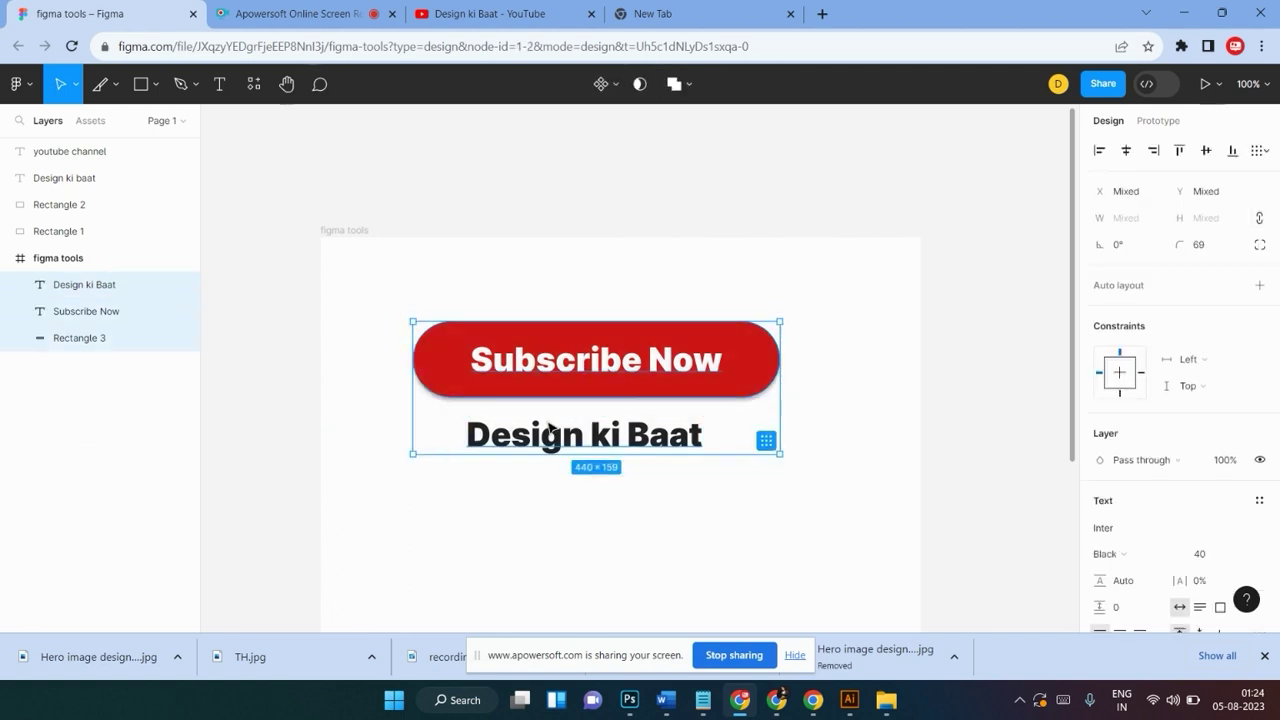
left_click_drag(589, 395, 609, 437)
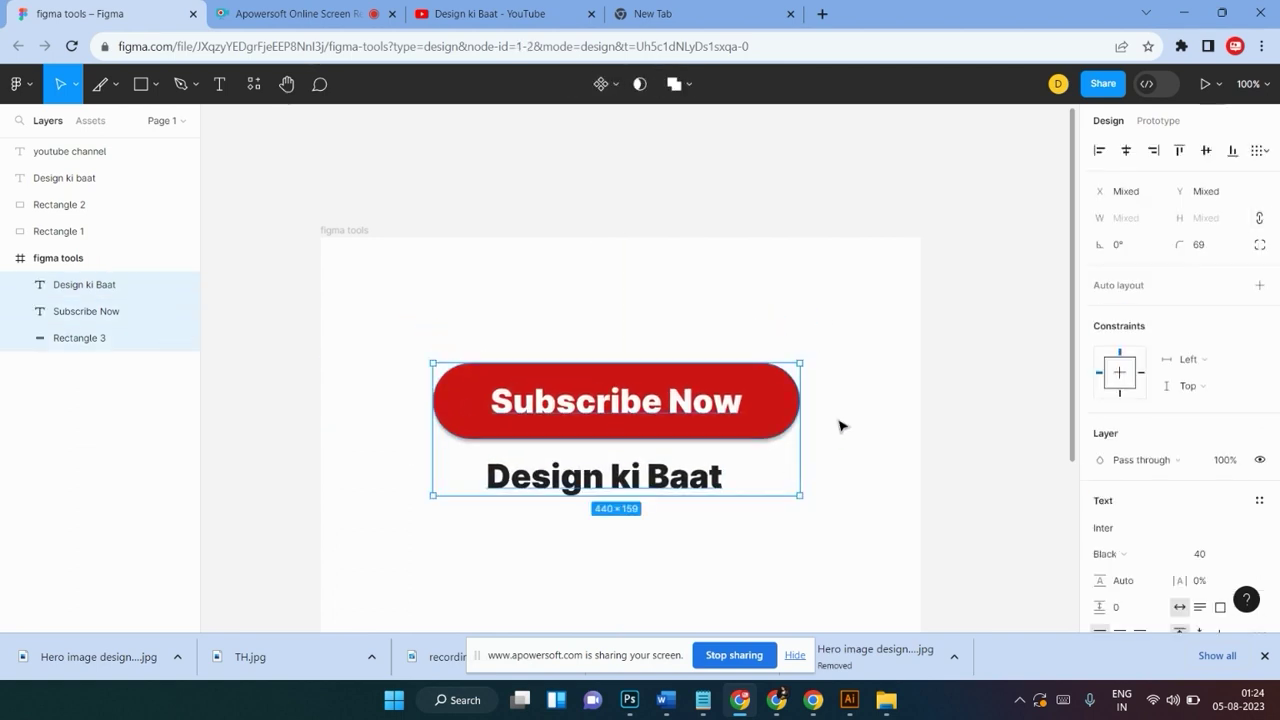
left_click(848, 372)
key("minus")
key("minus")
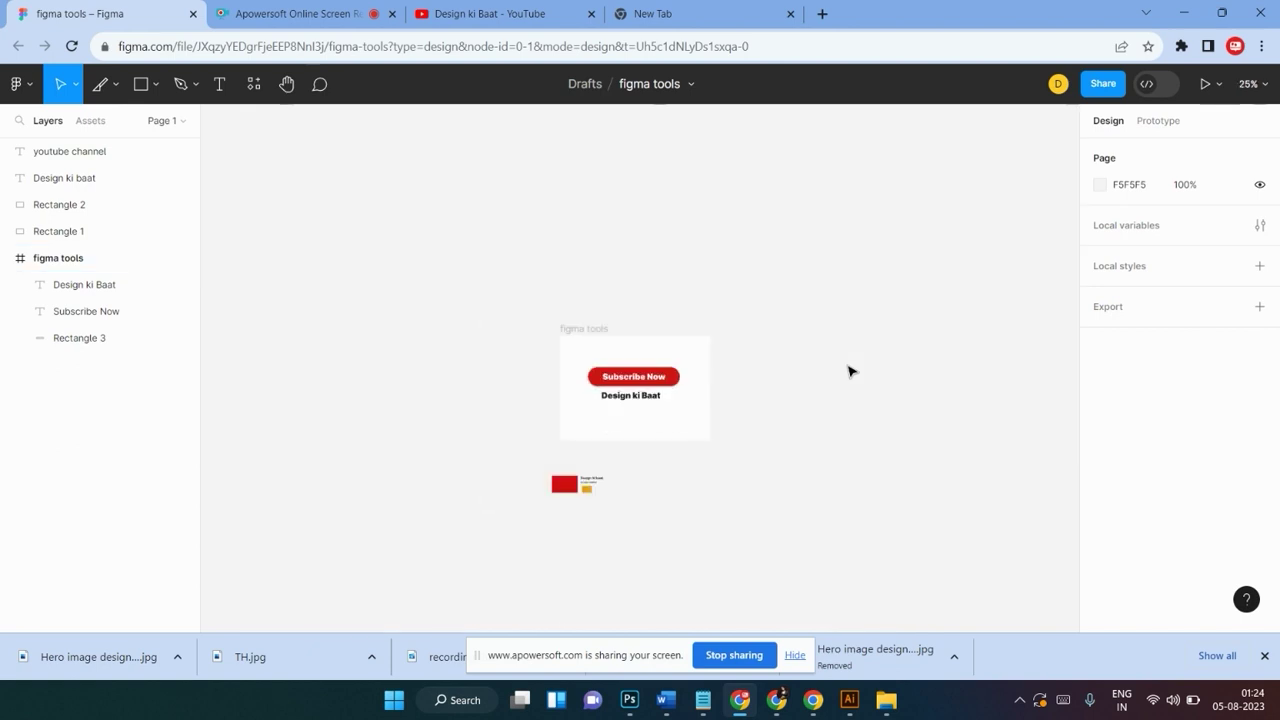
key("plus")
key("plus")
scroll(648, 407, "down", 5)
scroll(648, 407, "up", 2)
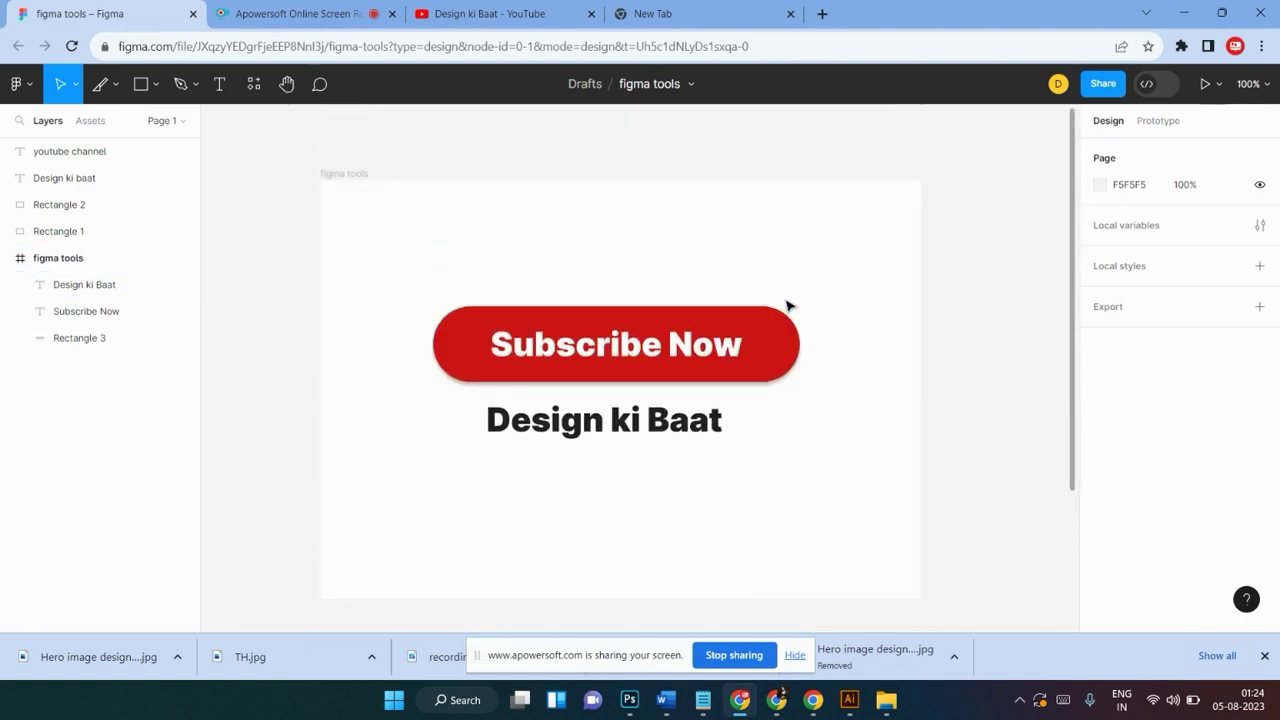
Delete the button, caption and background rectangle, leaving the frame empty
left_click_drag(819, 270, 467, 460)
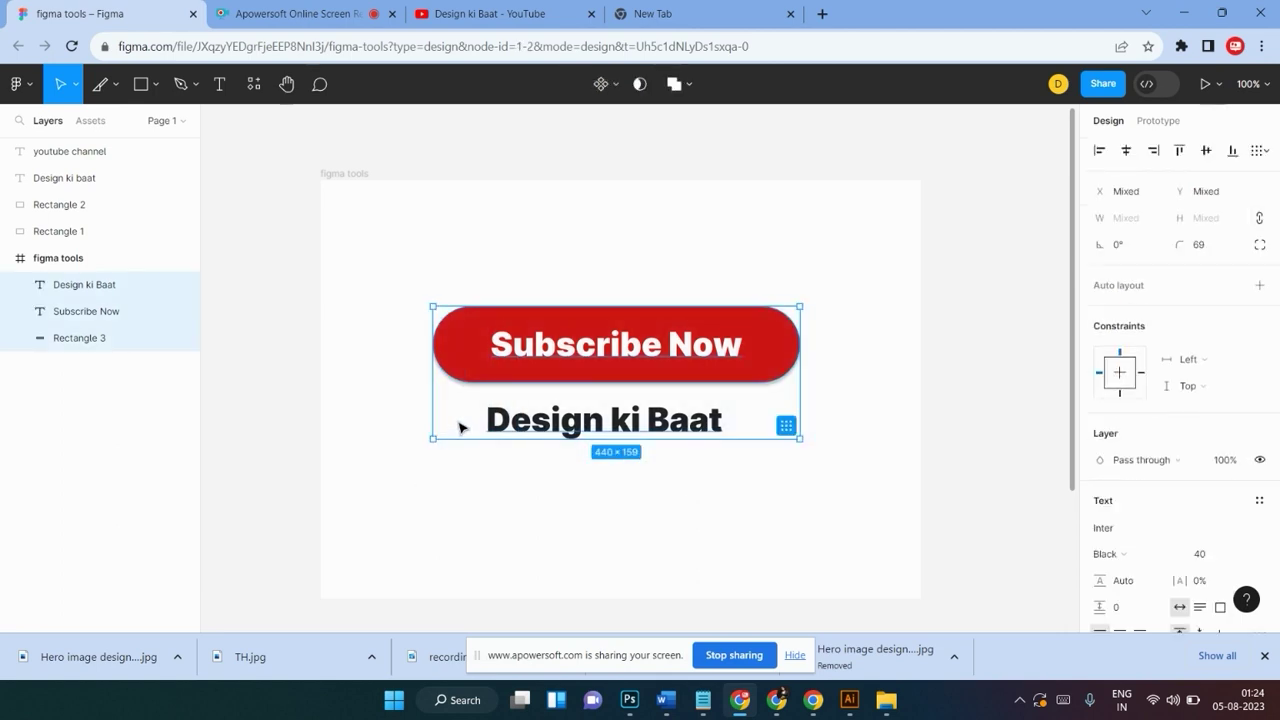
key("Delete")
key("Escape")
scroll(462, 427, "up", 2)
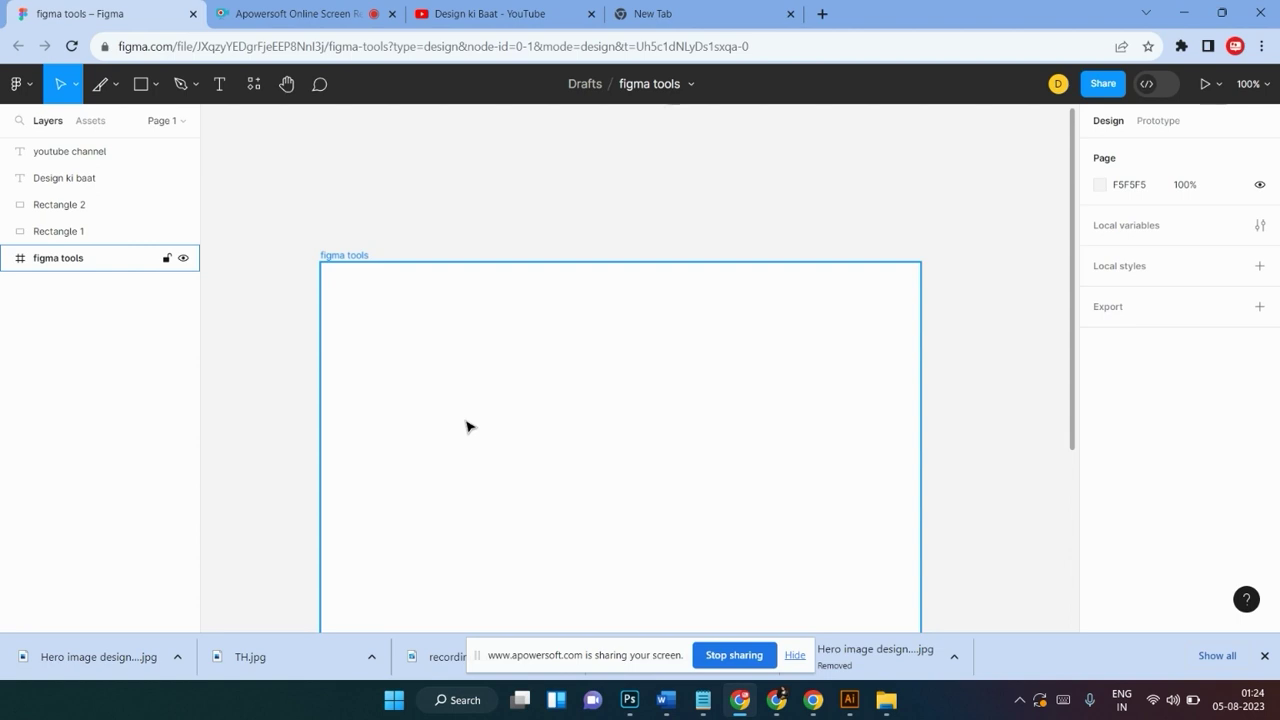
left_click(155, 84)
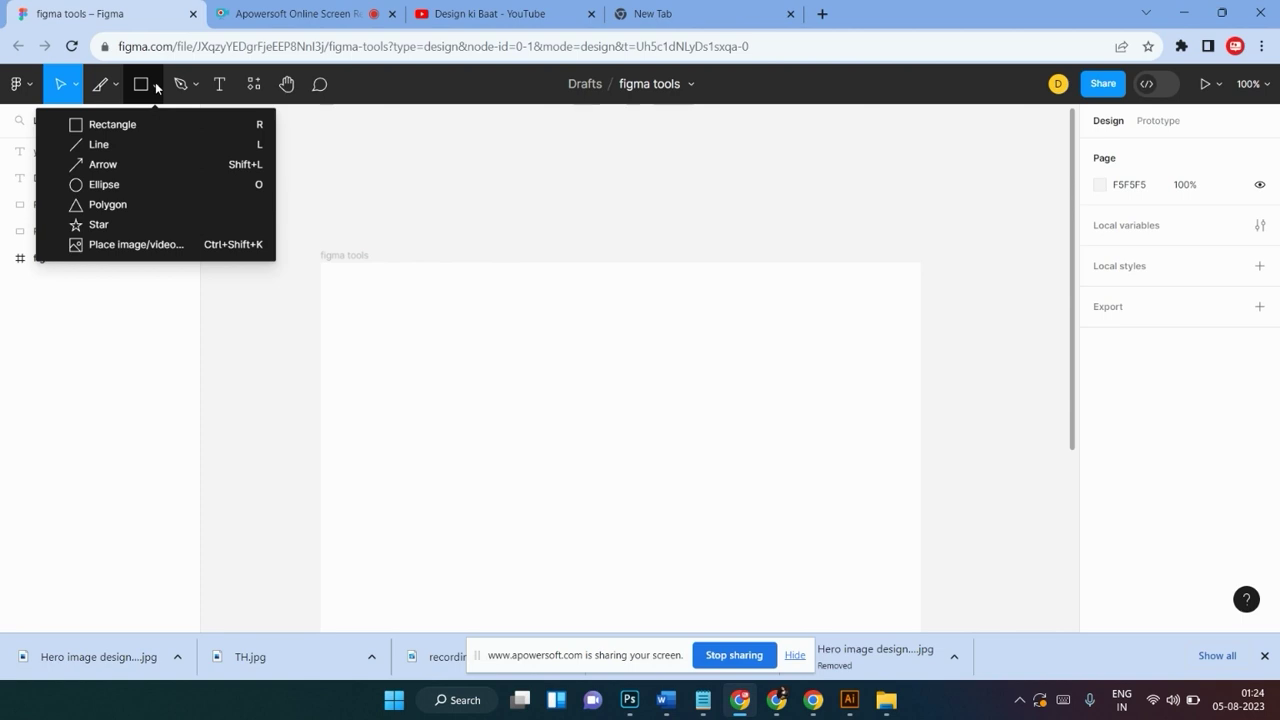
Draw a straight horizontal line 477 px wide across the frame
left_click(131, 148)
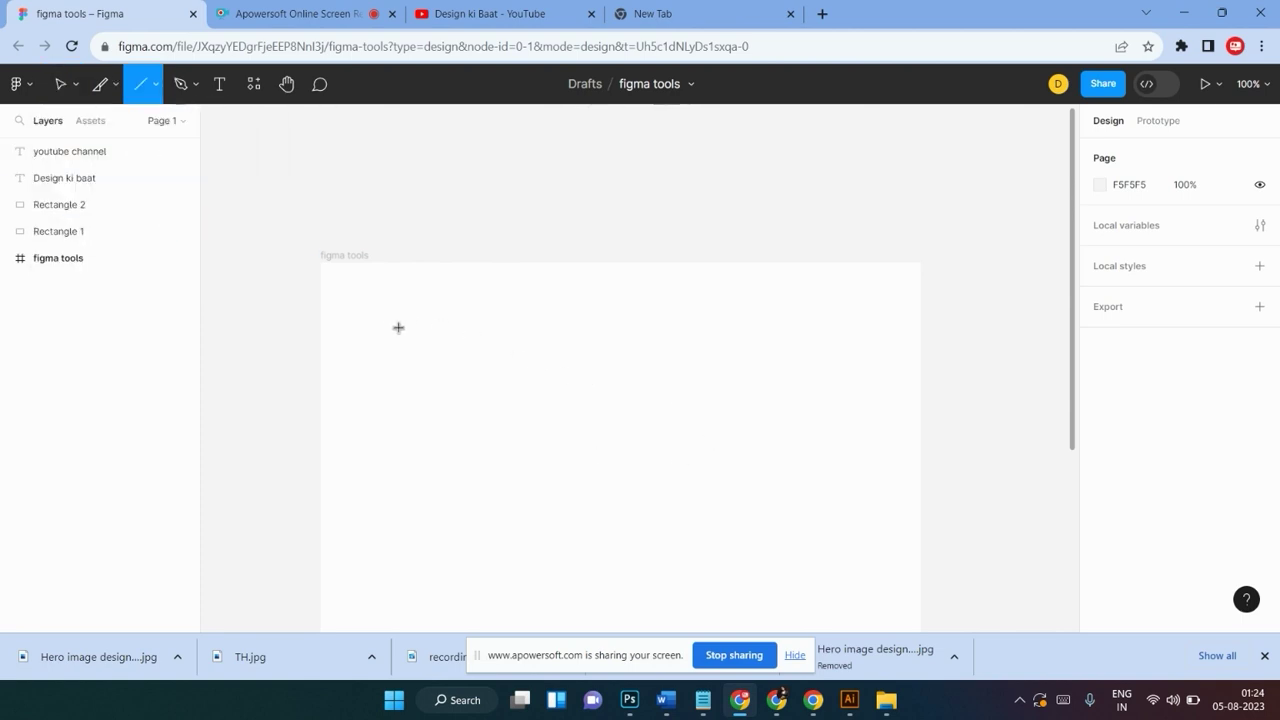
left_click(157, 86)
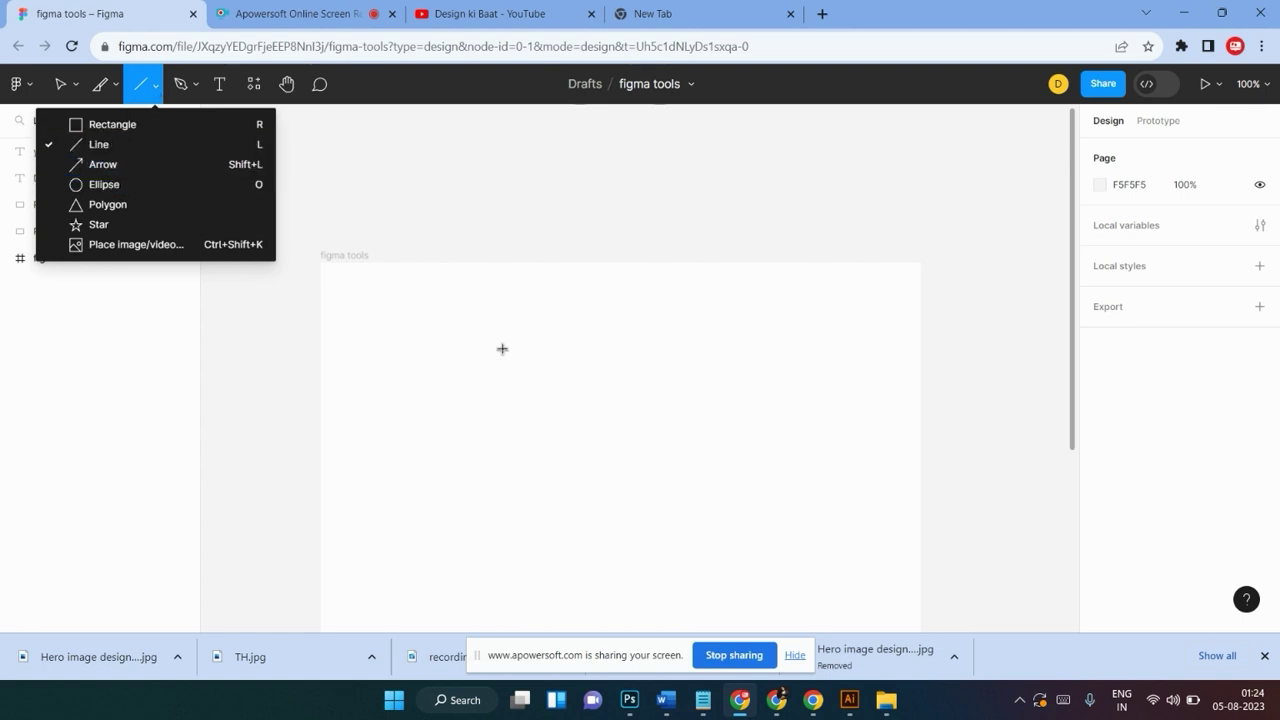
left_click(424, 354)
mouse_move(424, 354)
left_mouse_down()
mouse_move(735, 352)
mouse_move(732, 362)
left_mouse_up()
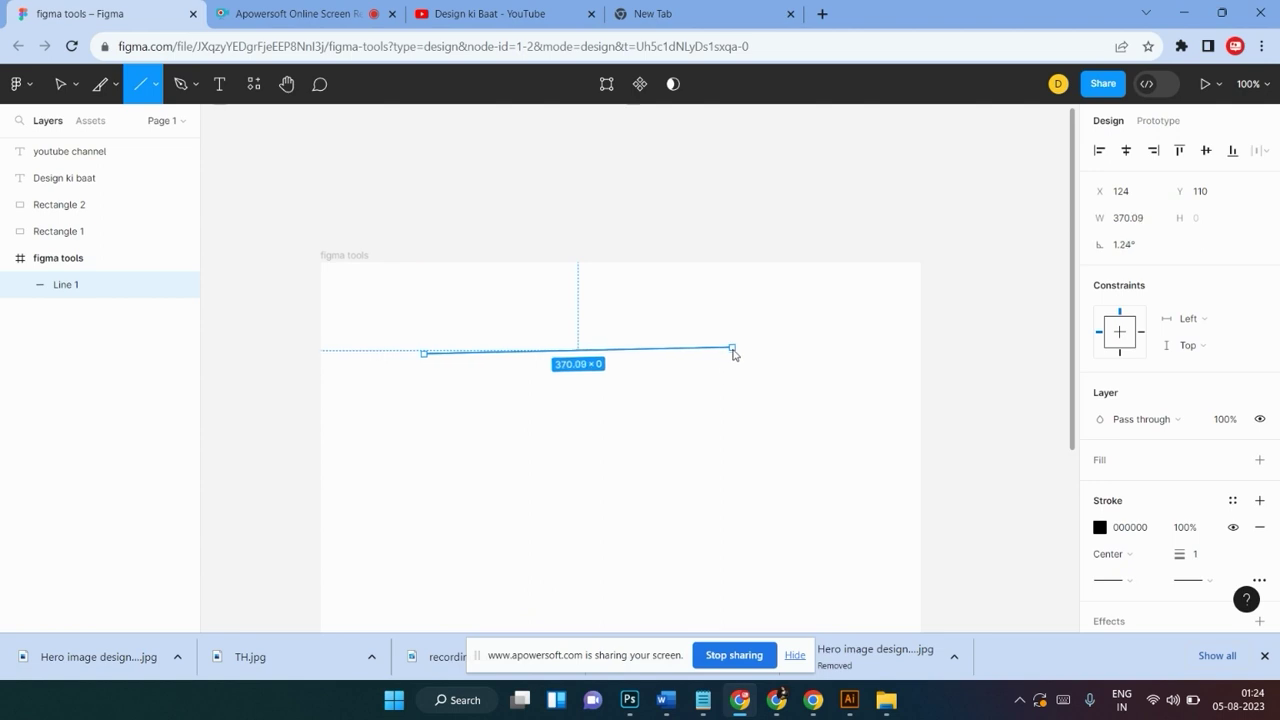
left_click_drag(732, 362, 804, 353)
left_click_drag(842, 393, 824, 389)
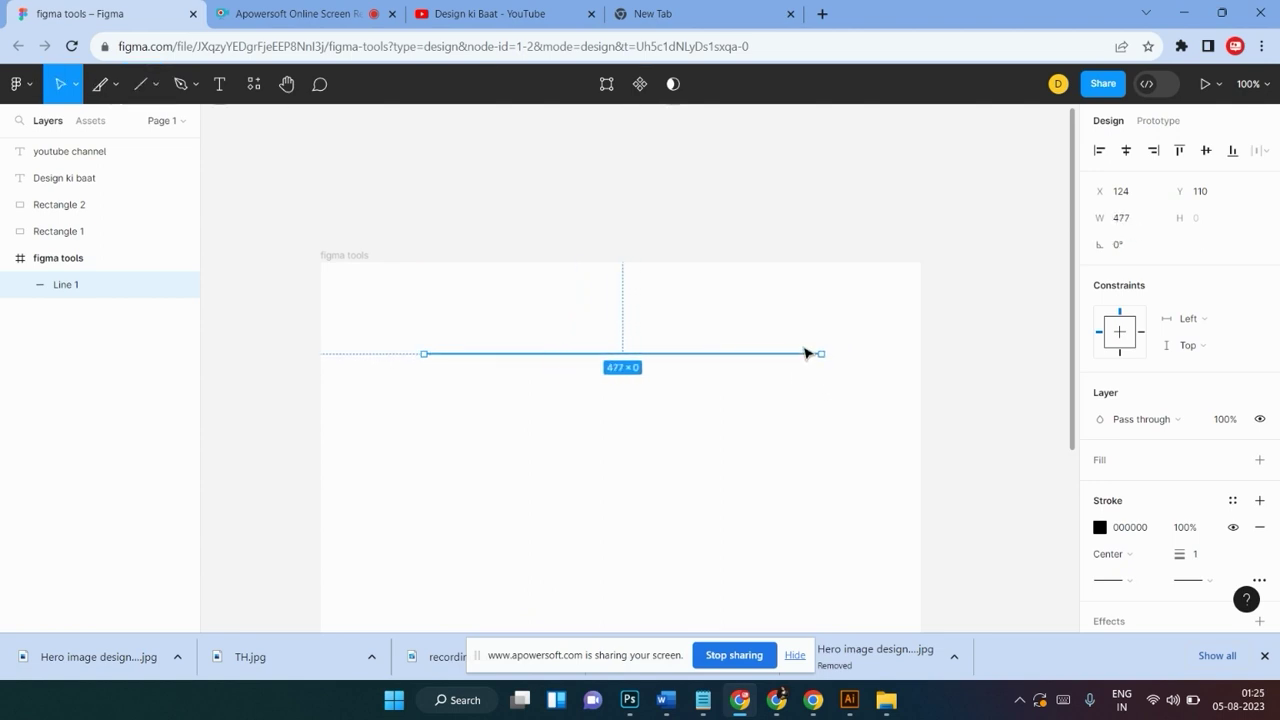
left_click(776, 326)
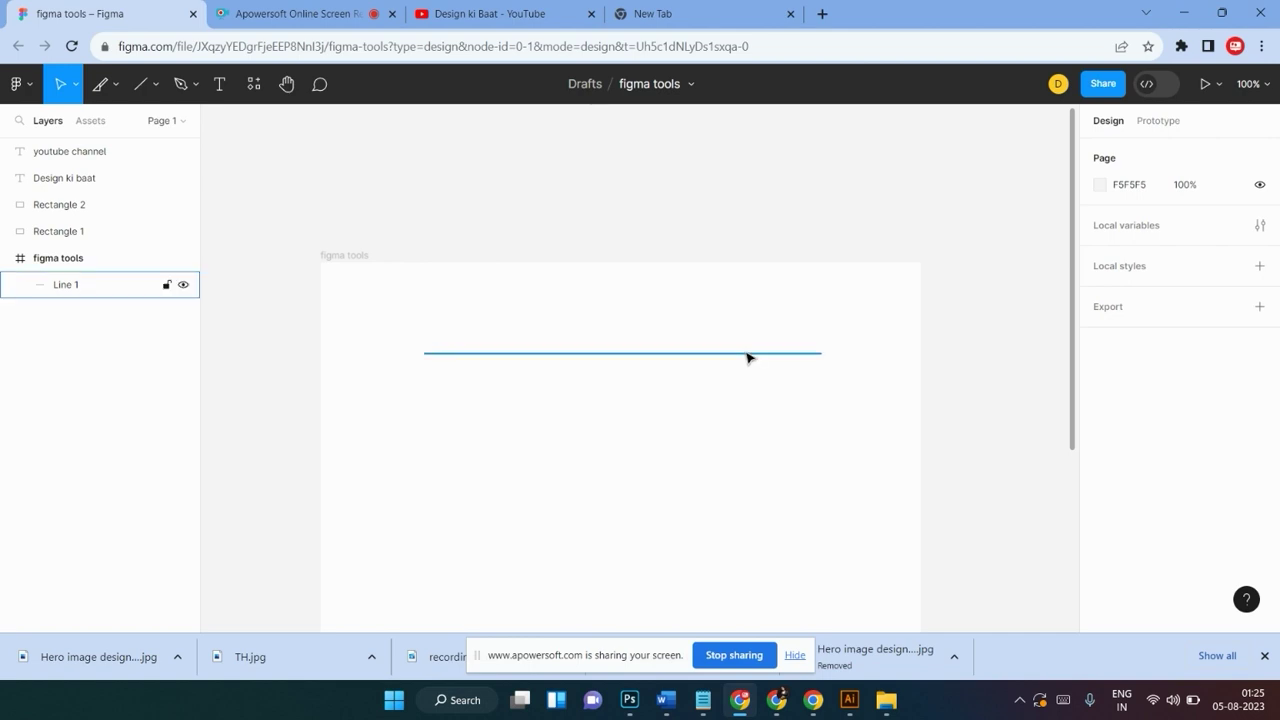
Inspect the line's end-cap options, leaving them unchanged
left_click(746, 358)
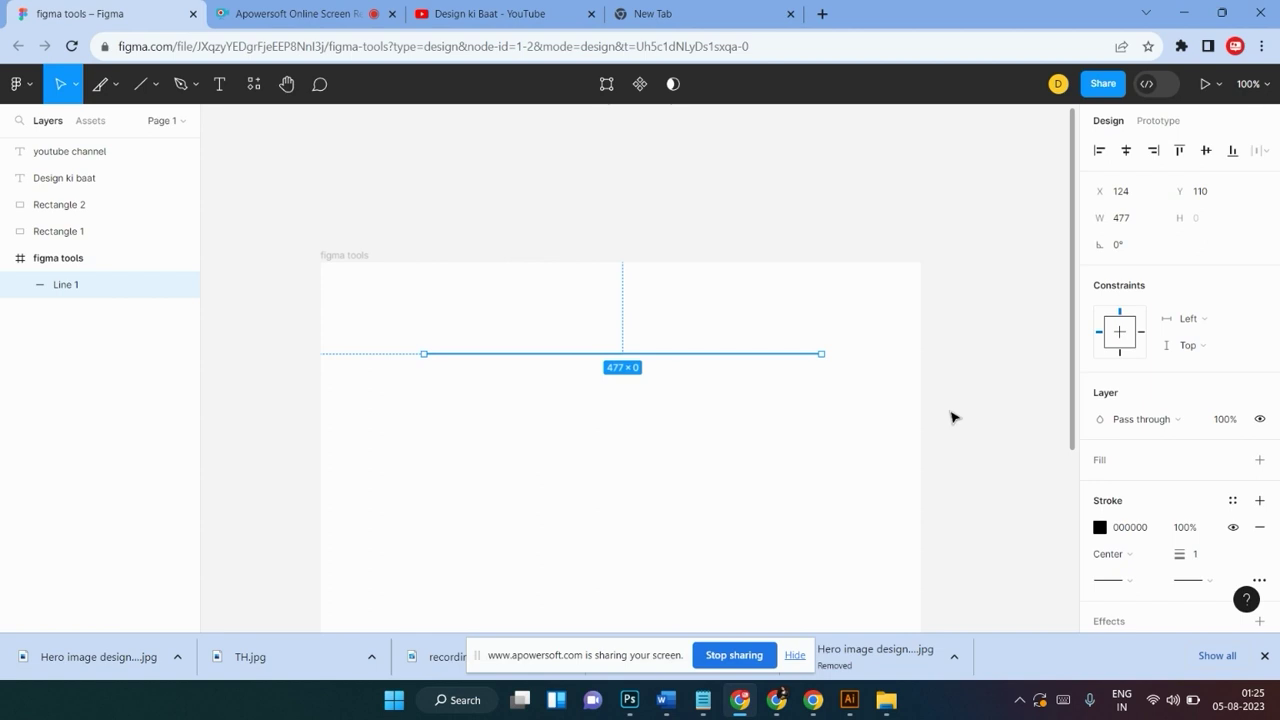
scroll(1190, 500, "down", 2)
left_click(1204, 497)
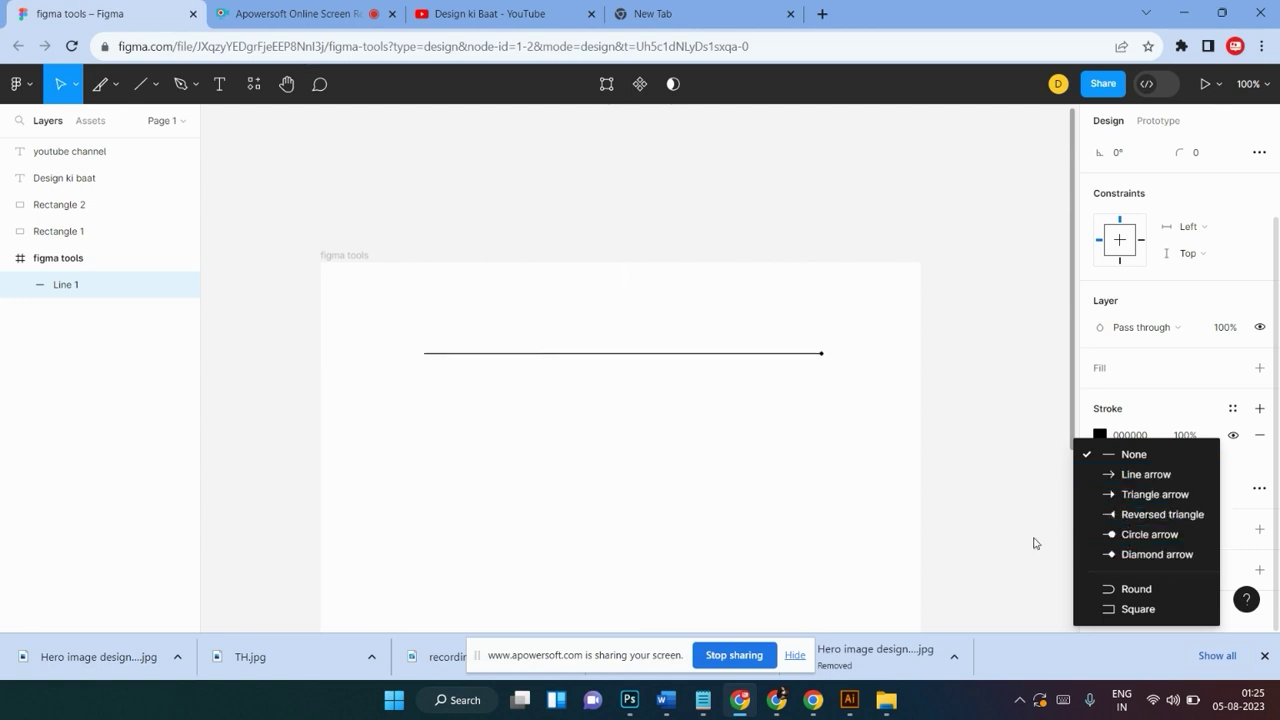
left_click(675, 368)
left_click(795, 335)
Reselect the line and move it up and slightly left
mouse_move(848, 320)
left_mouse_down()
mouse_move(569, 413)
mouse_move(397, 409)
left_mouse_up()
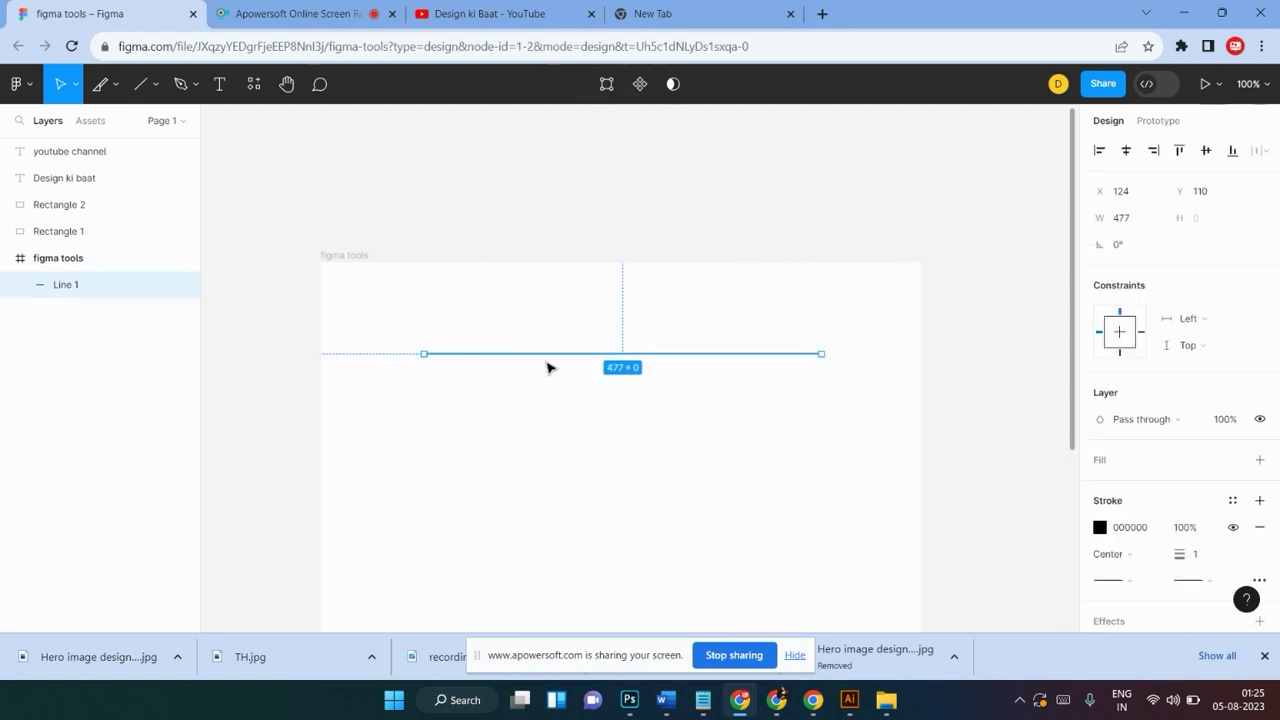
left_click(840, 359)
left_click_drag(837, 335, 403, 417)
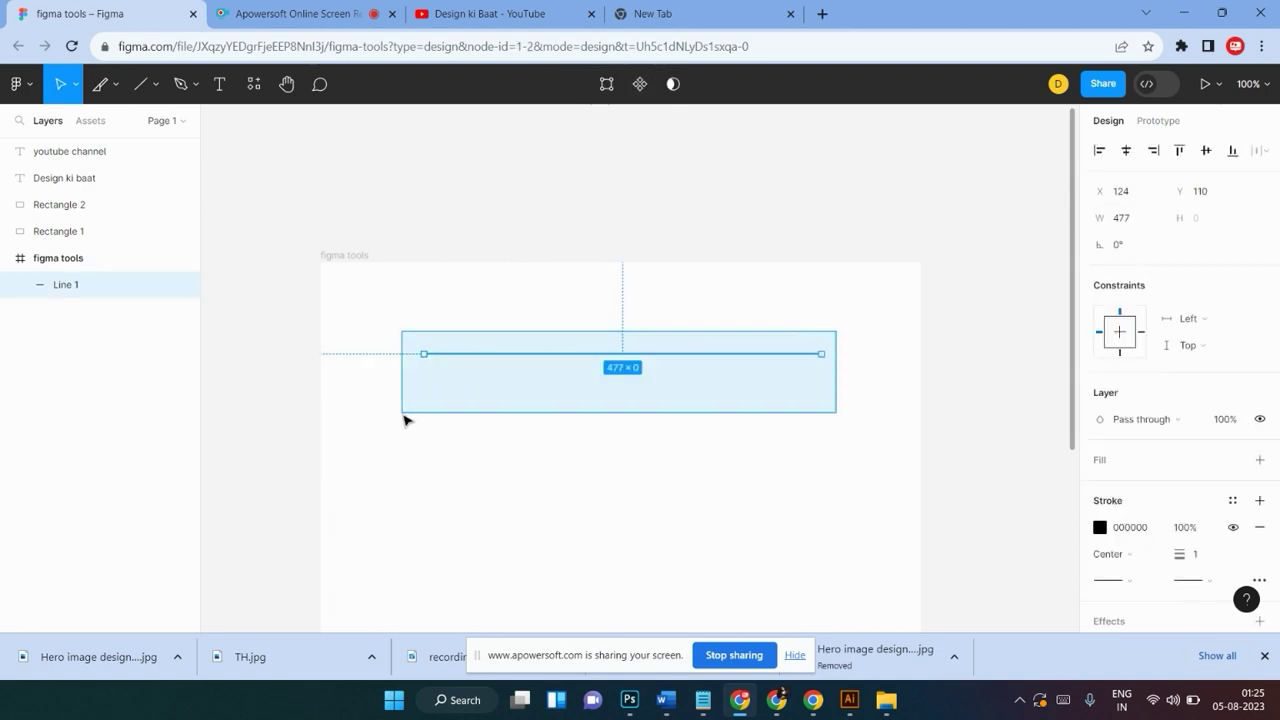
left_click(789, 329)
mouse_move(815, 337)
left_mouse_down()
mouse_move(487, 406)
mouse_move(537, 369)
left_mouse_up()
left_click(748, 323)
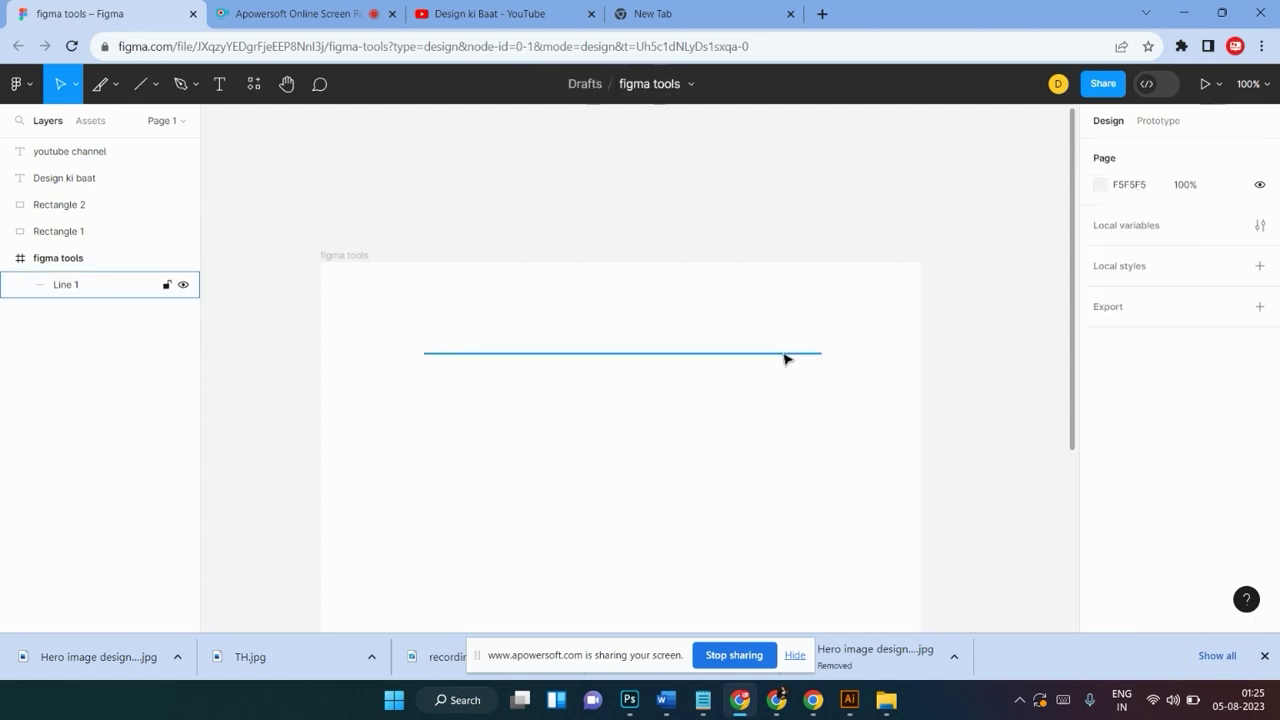
left_click_drag(785, 358, 768, 324)
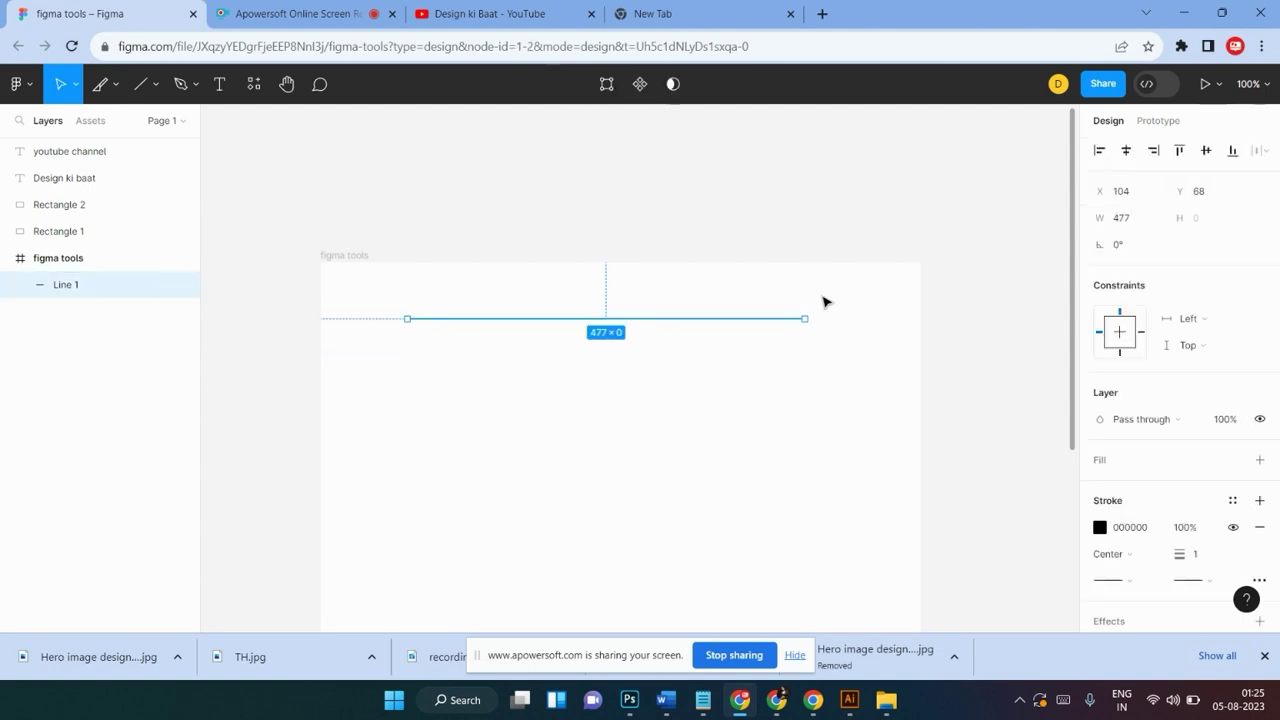
Move the line lower into the middle of the frame
left_click(685, 356)
left_click(688, 318)
left_click(823, 362)
mouse_move(733, 318)
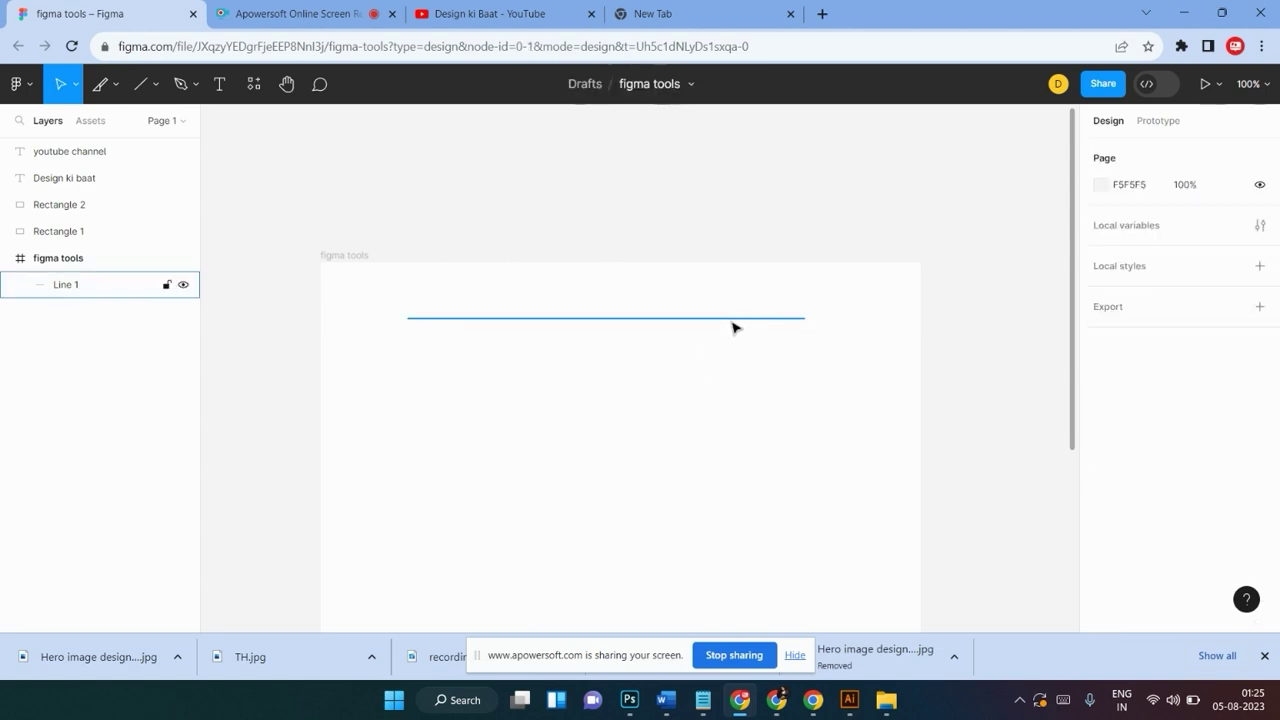
left_click_drag(733, 320, 747, 391)
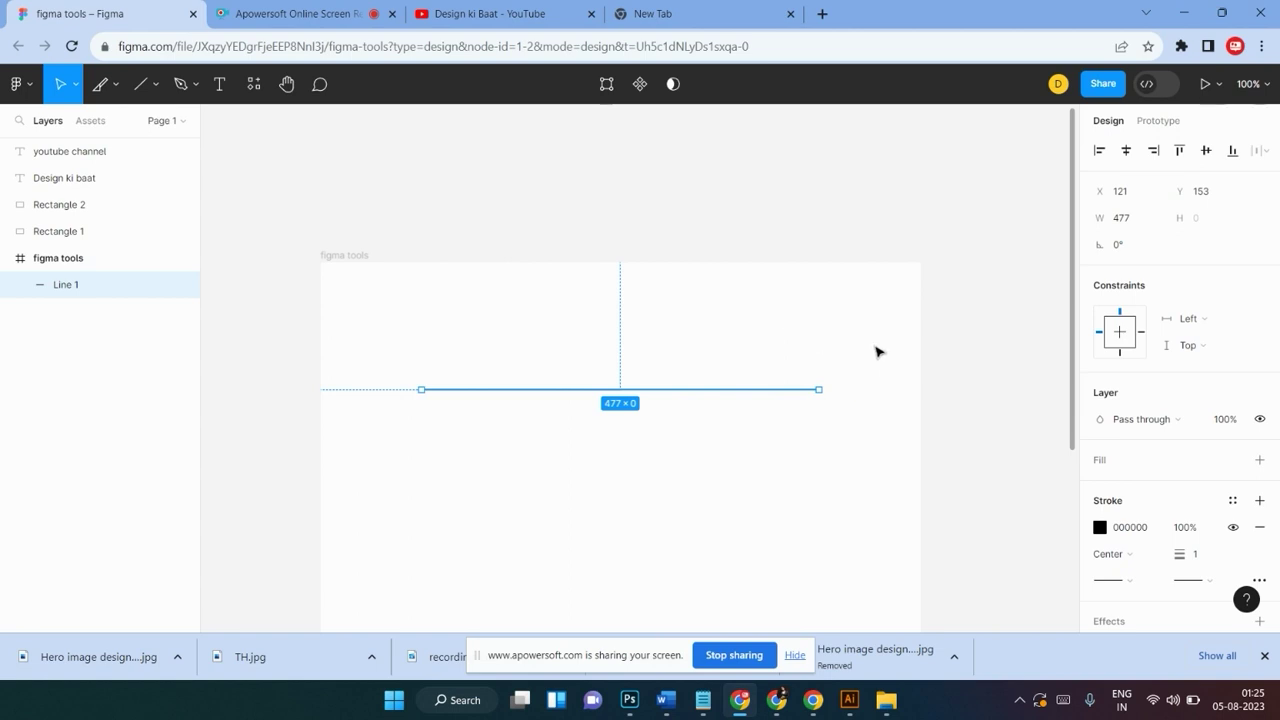
left_click(813, 357)
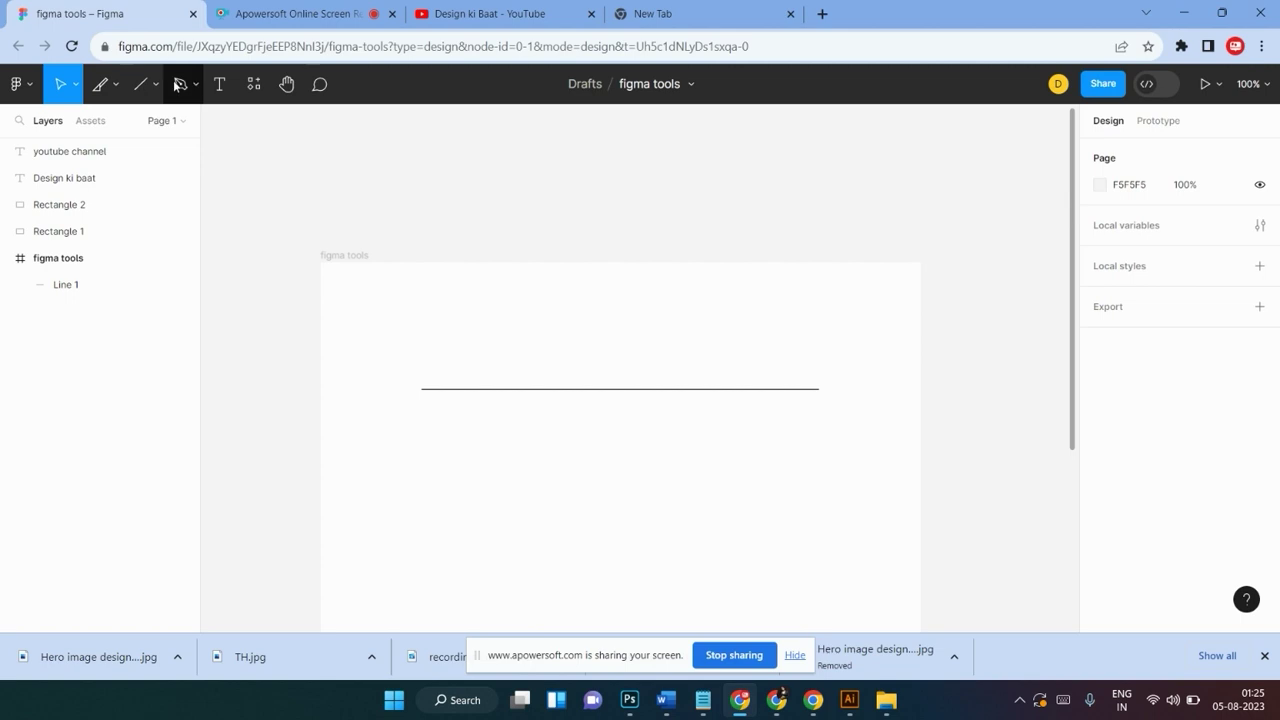
left_click(145, 86)
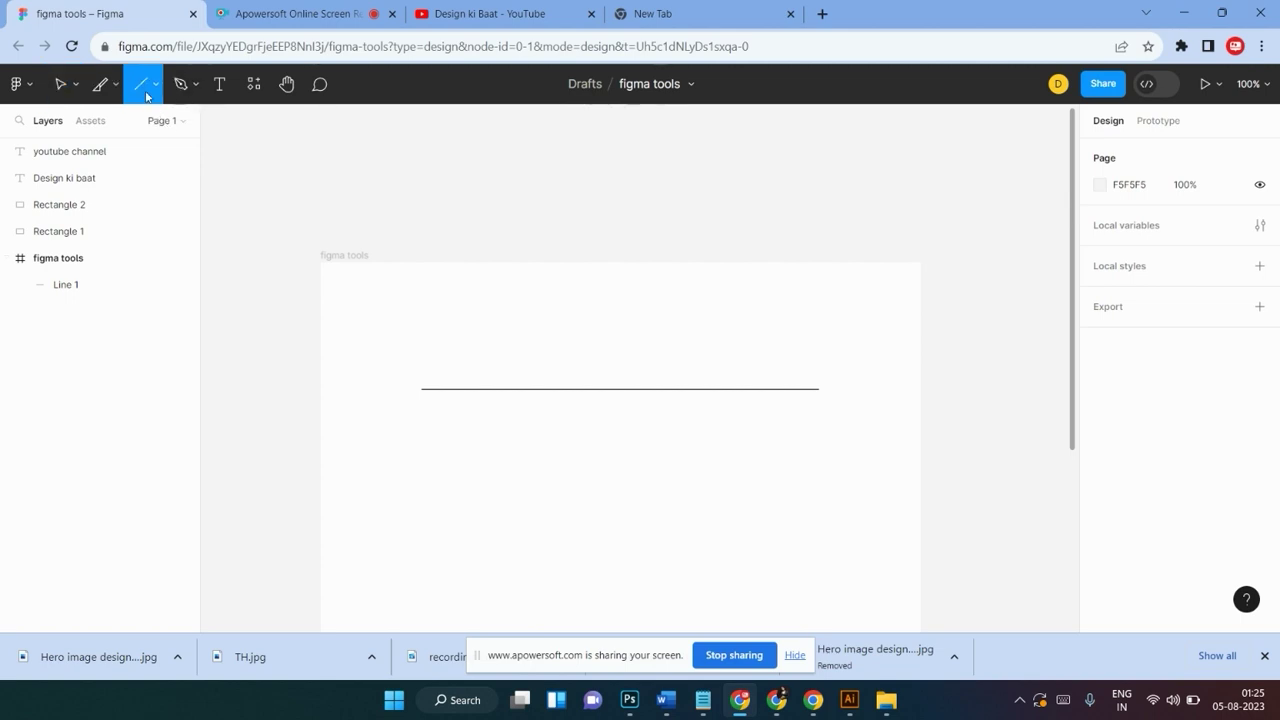
left_click(156, 86)
Draw a 583×81 rectangle over the line and send it behind the line
left_click(149, 120)
left_click_drag(378, 355, 864, 423)
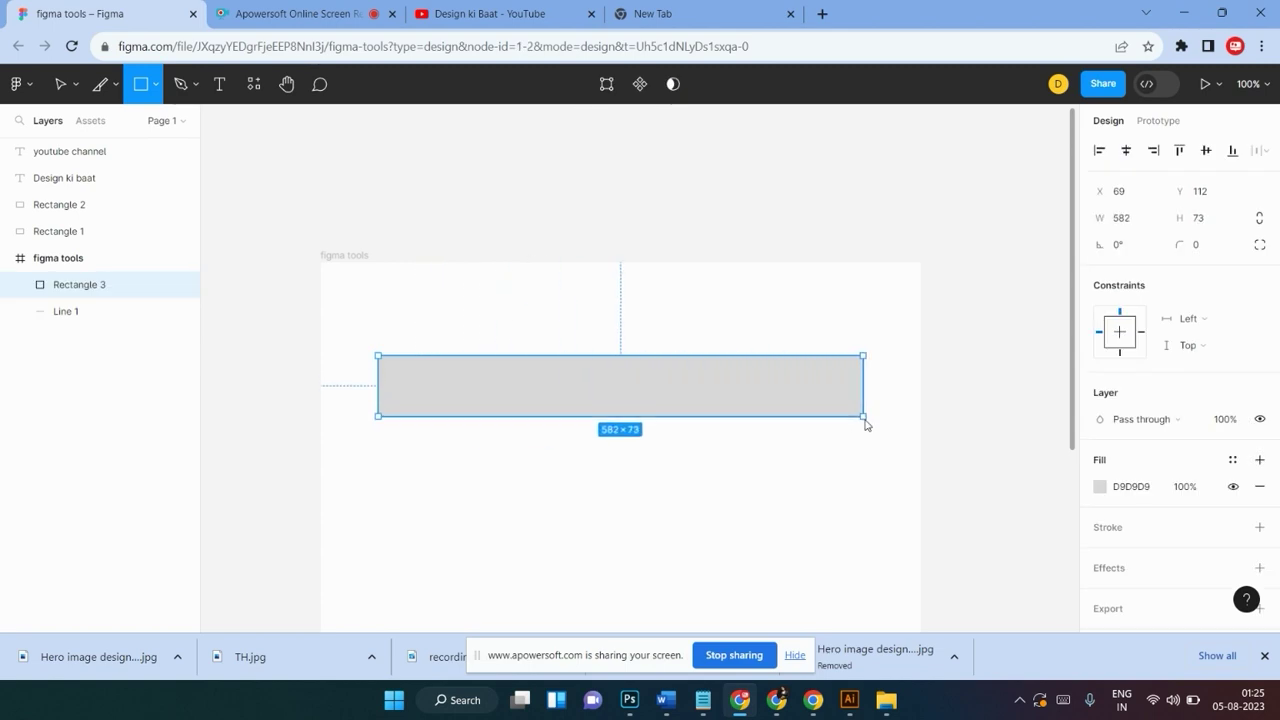
right_click(814, 403)
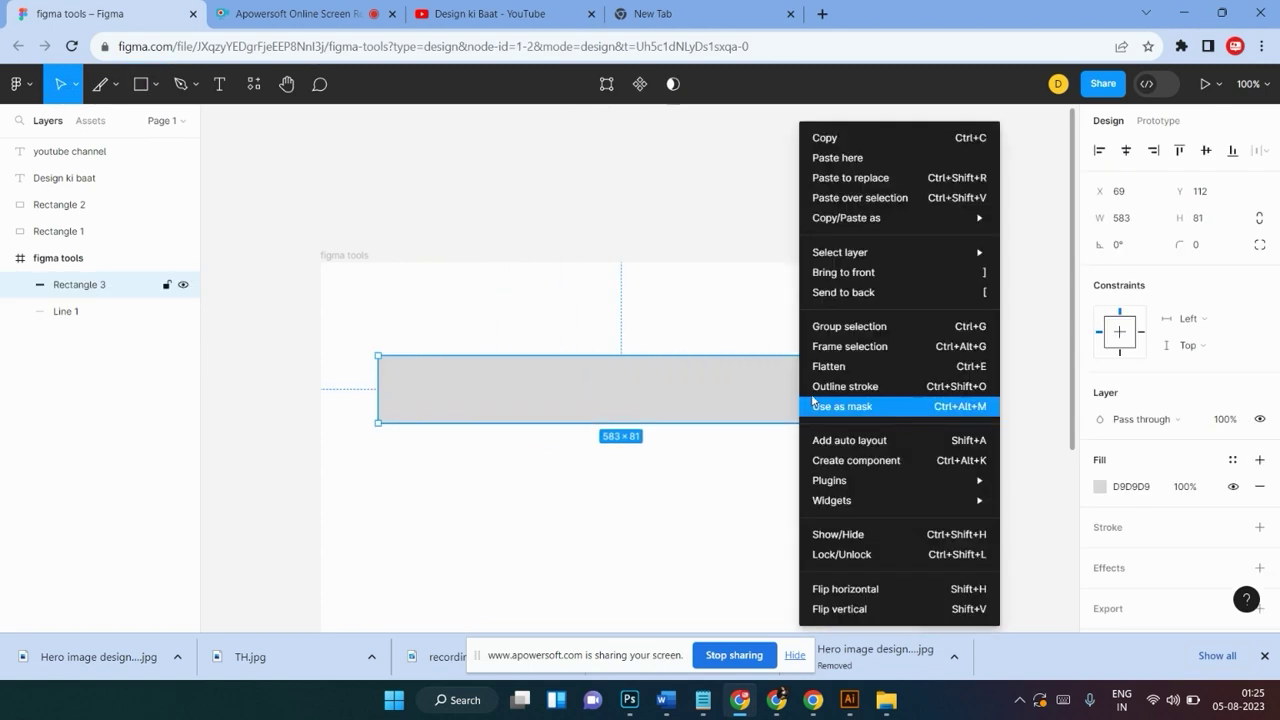
left_click(820, 293)
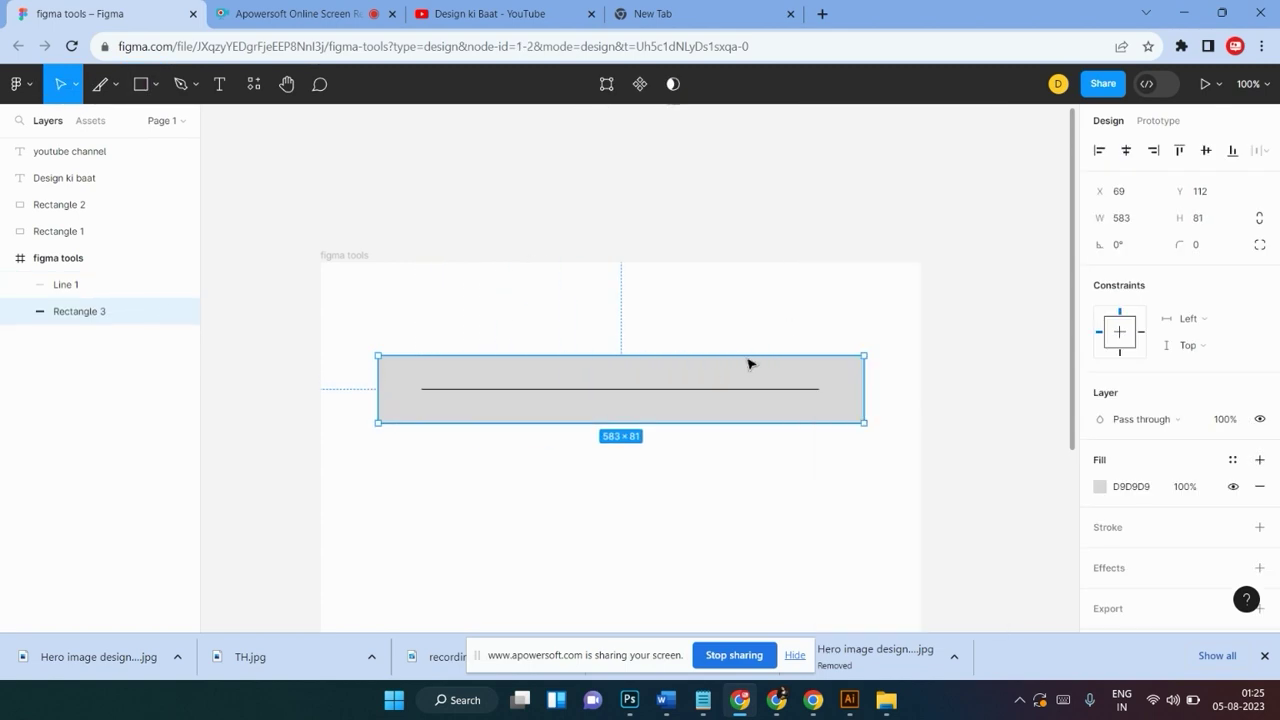
left_click(664, 327)
Fill the rectangle green (62A70B)
left_click(661, 365)
left_click(1100, 487)
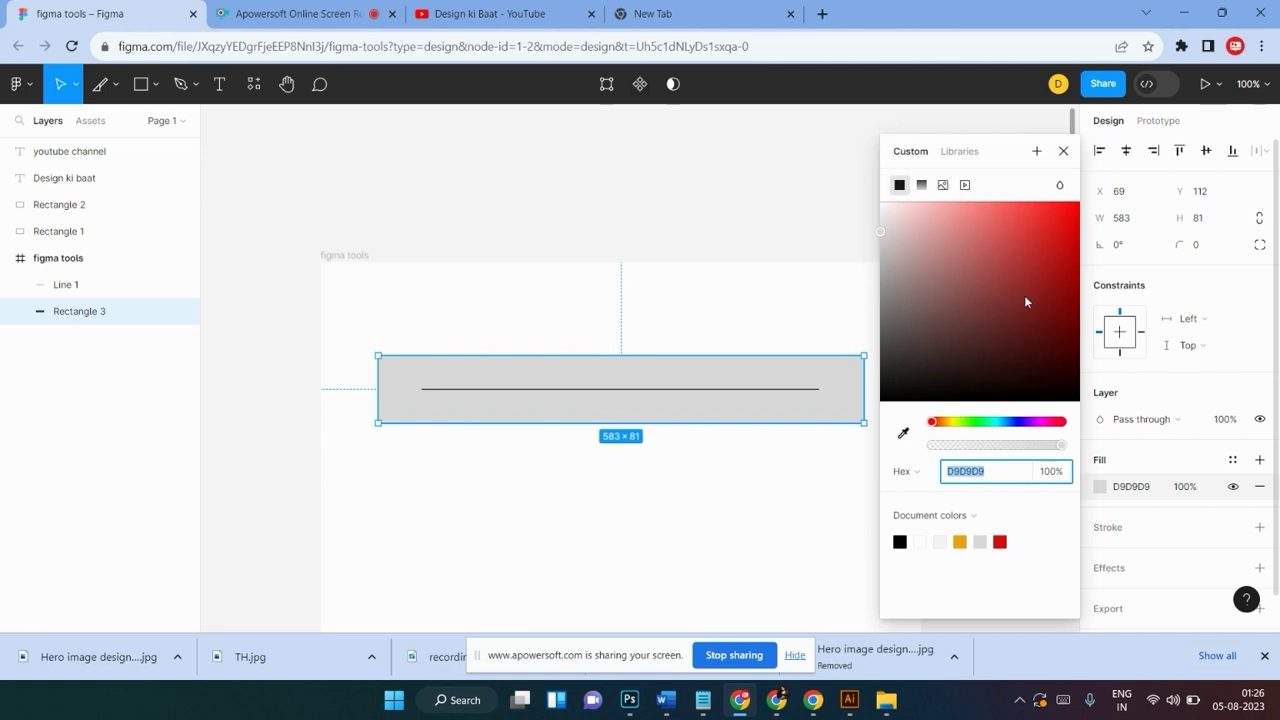
left_click(1066, 271)
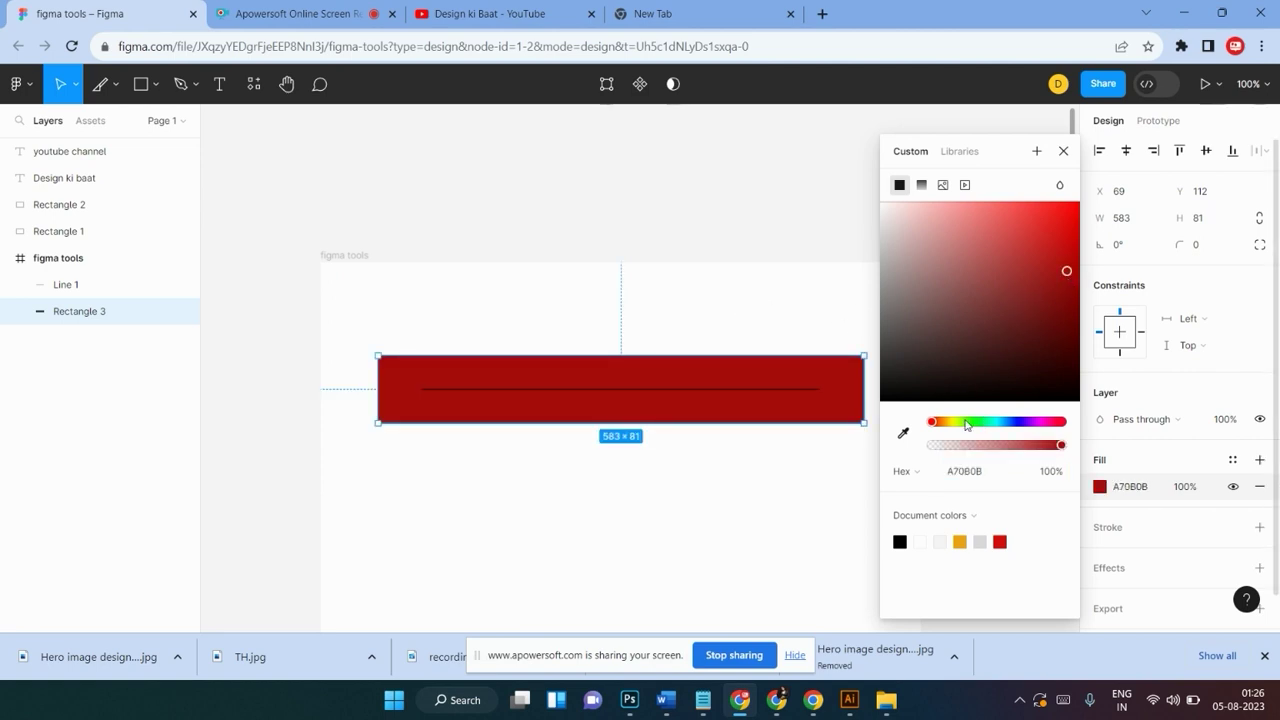
left_click_drag(967, 422, 964, 422)
left_click(709, 331)
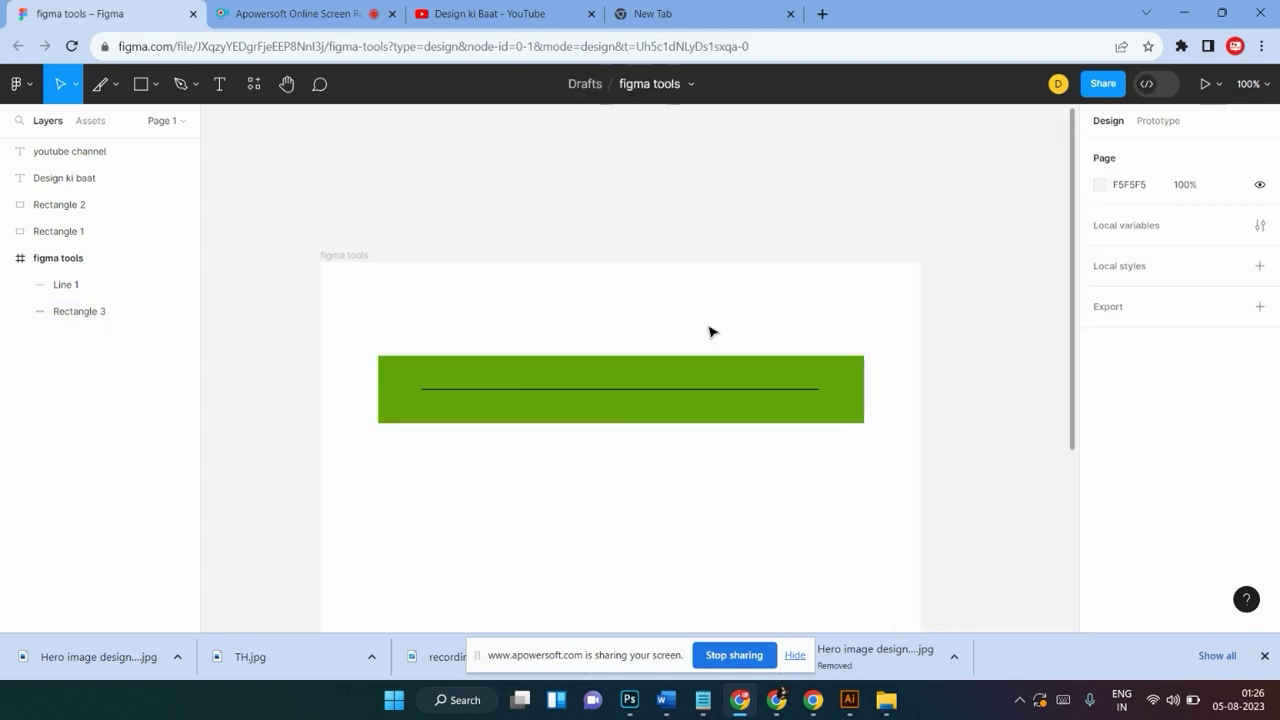
Make the line's stroke colour white
left_click(740, 392)
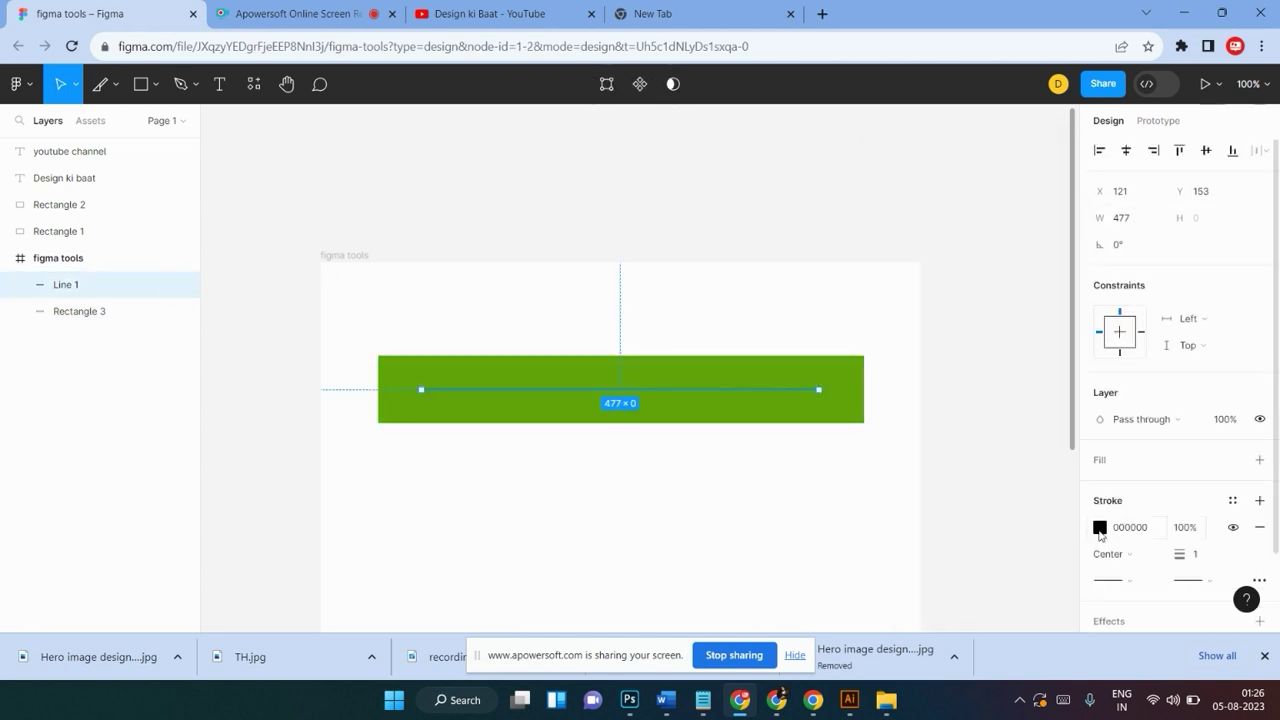
left_click(1100, 528)
left_click_drag(933, 307, 880, 201)
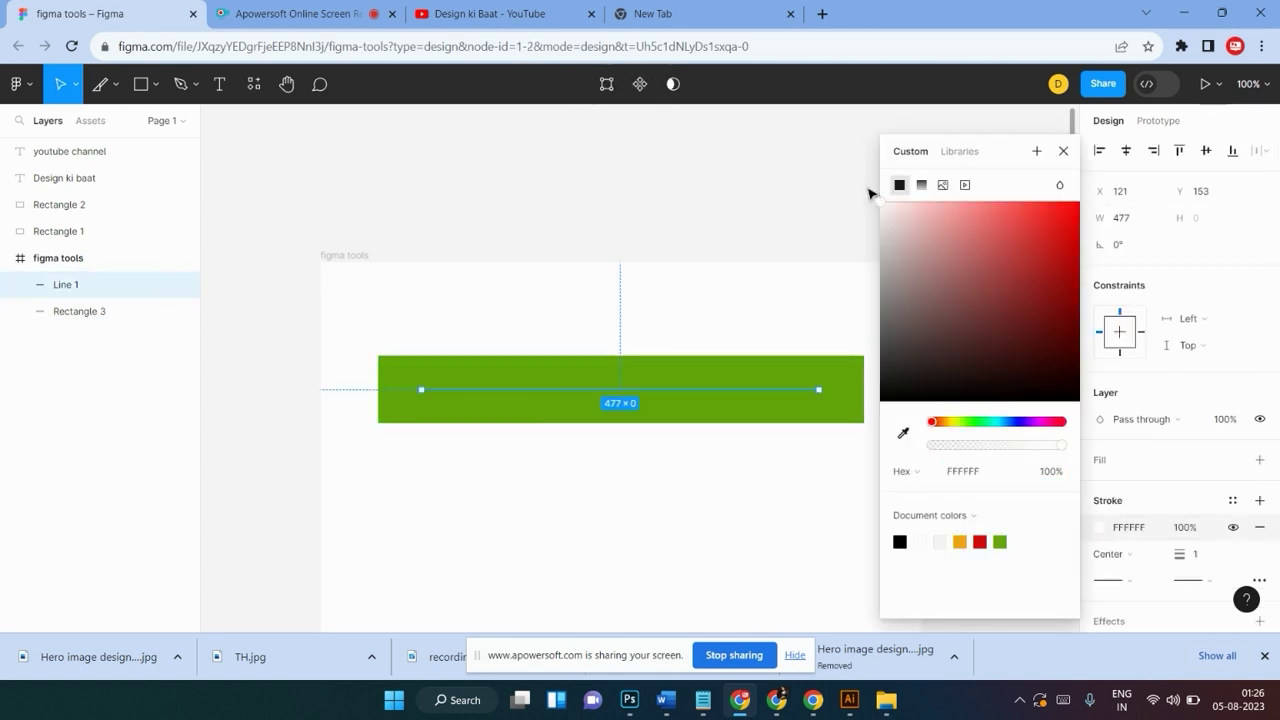
left_click(775, 261)
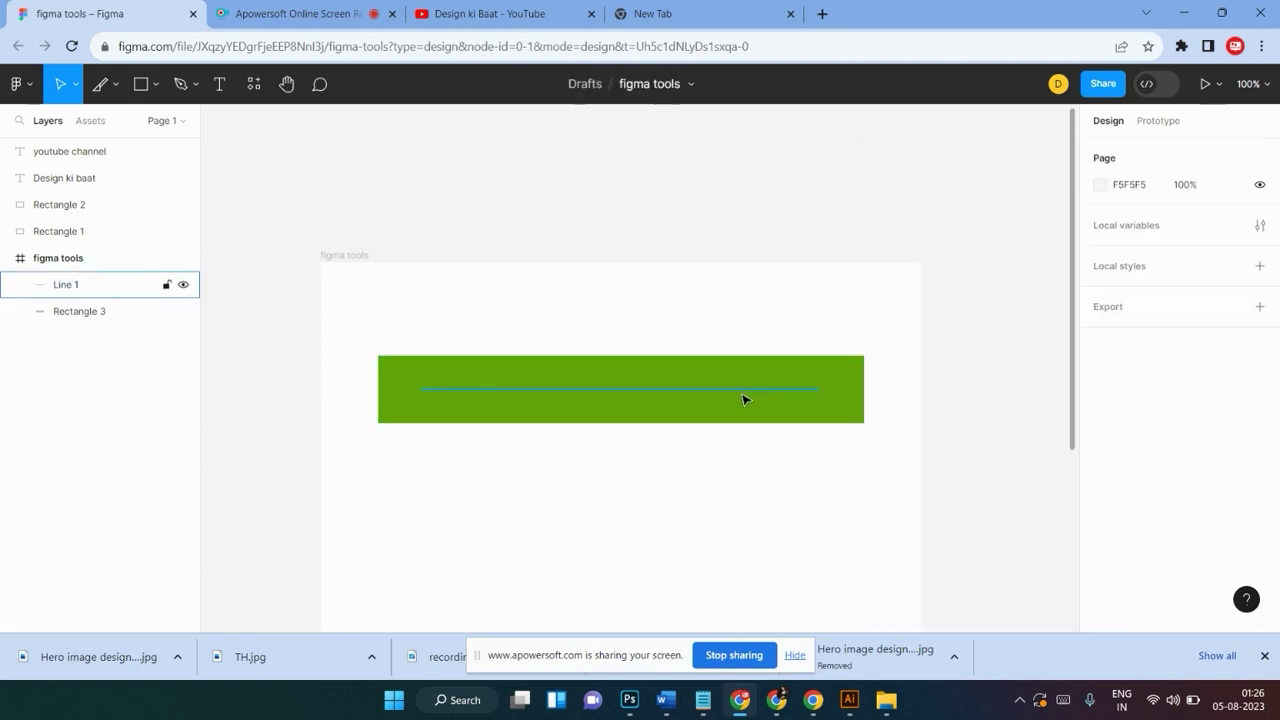
Set stroke weight 8, nudge the line down, and make the stroke a linear gradient
left_click(746, 391)
left_click(1209, 557)
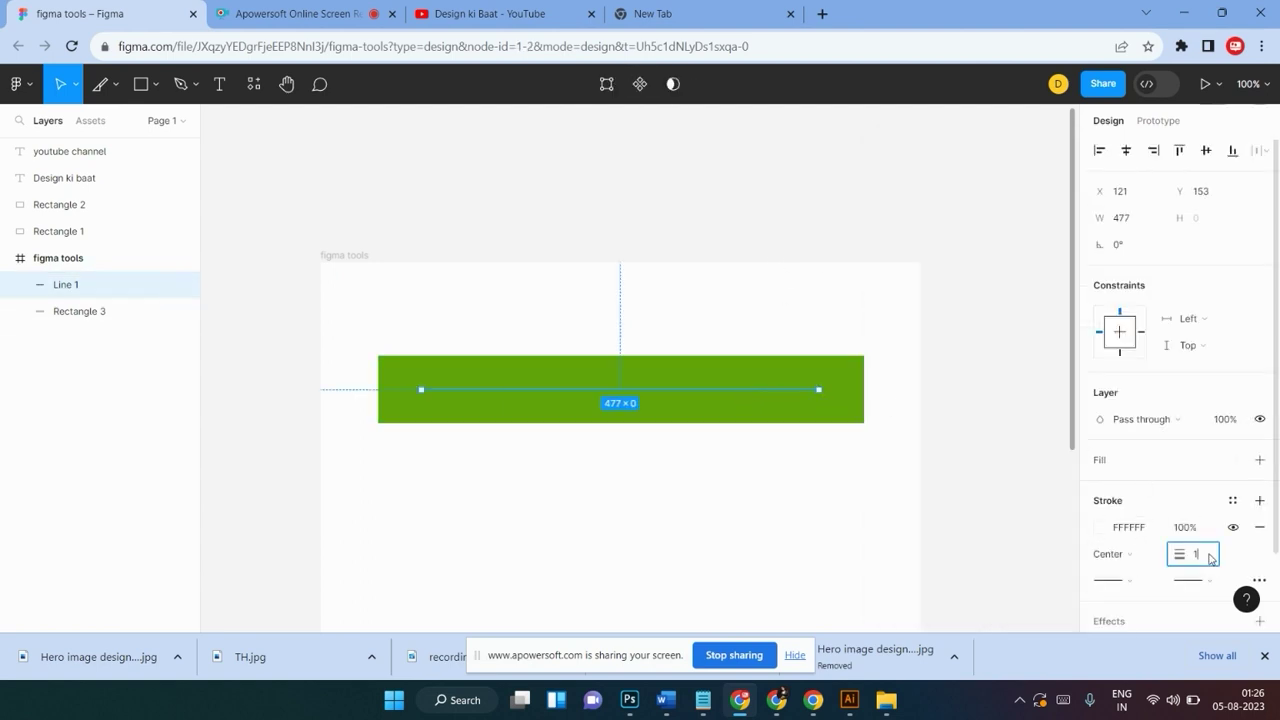
type("5")
key("Return")
left_click(1211, 559)
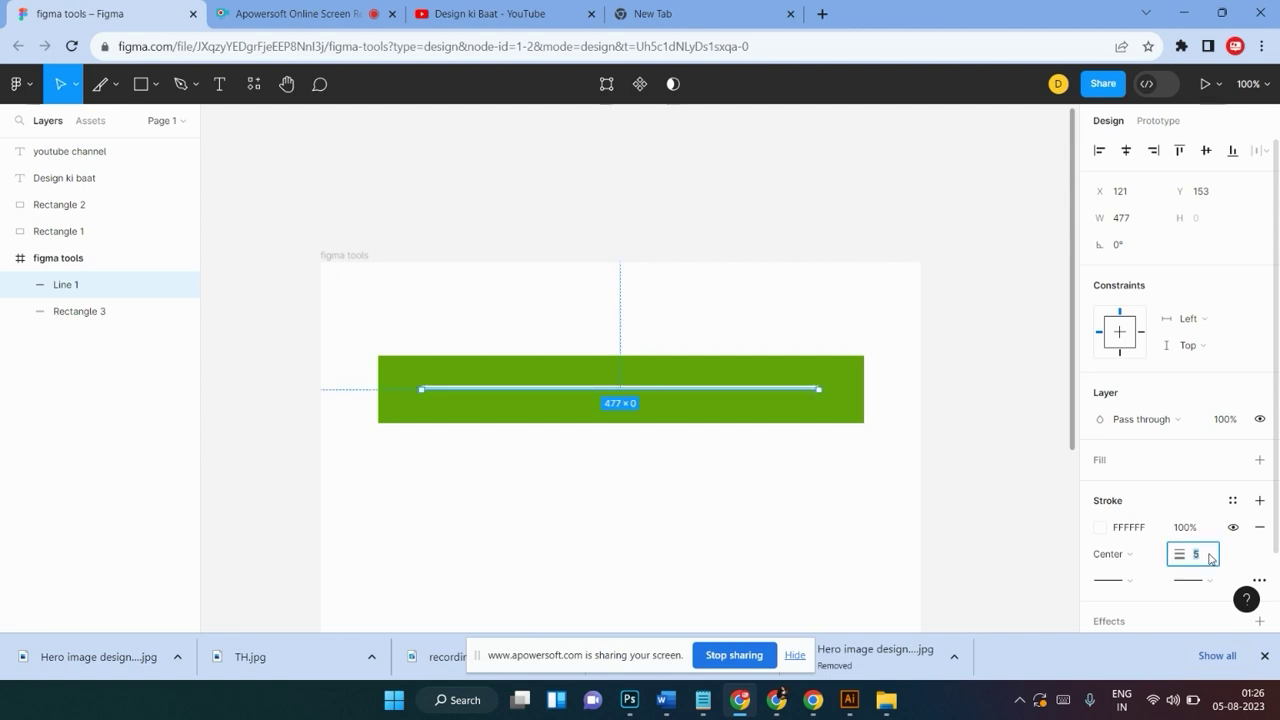
type("8")
key("Return")
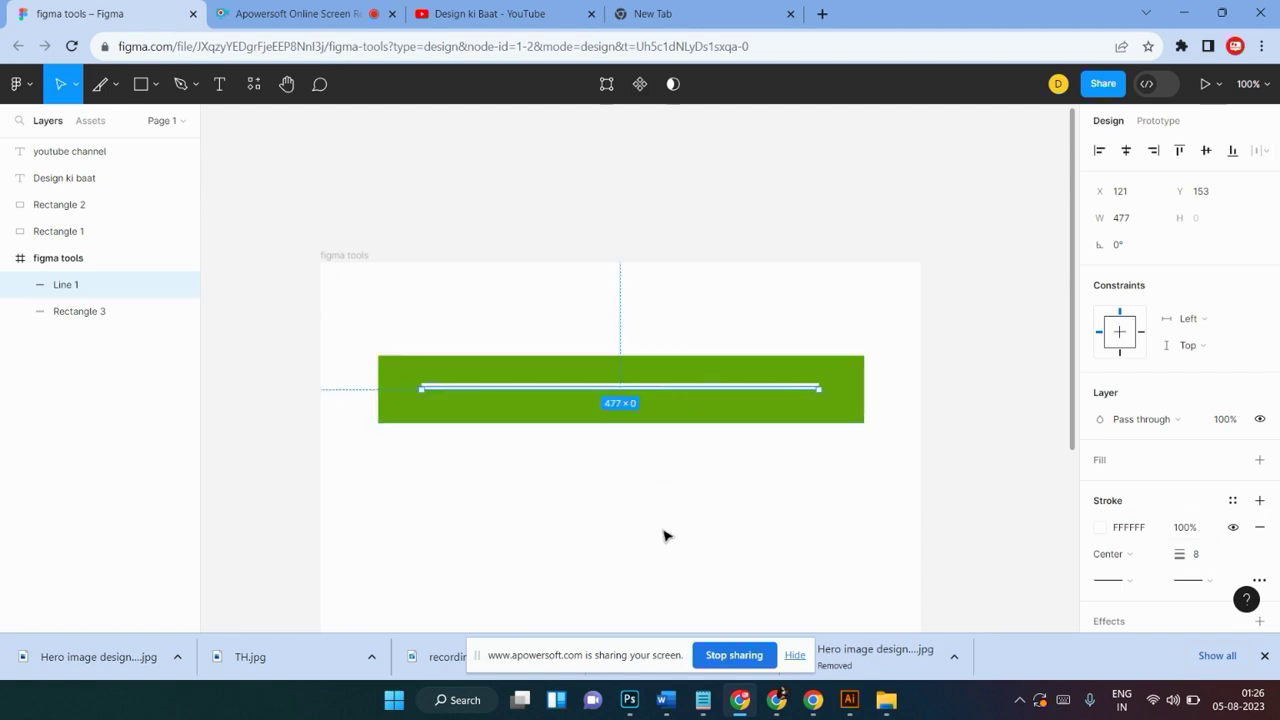
left_click(668, 536)
left_click_drag(603, 393, 606, 400)
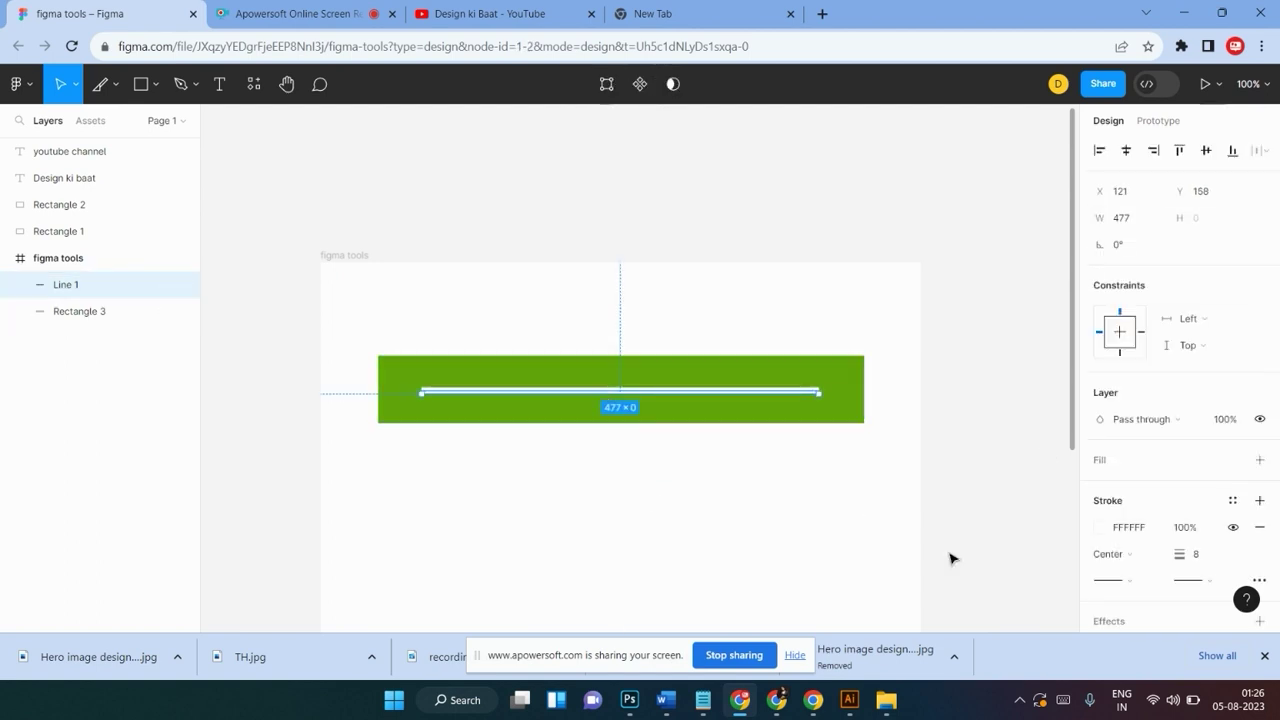
left_click(1100, 528)
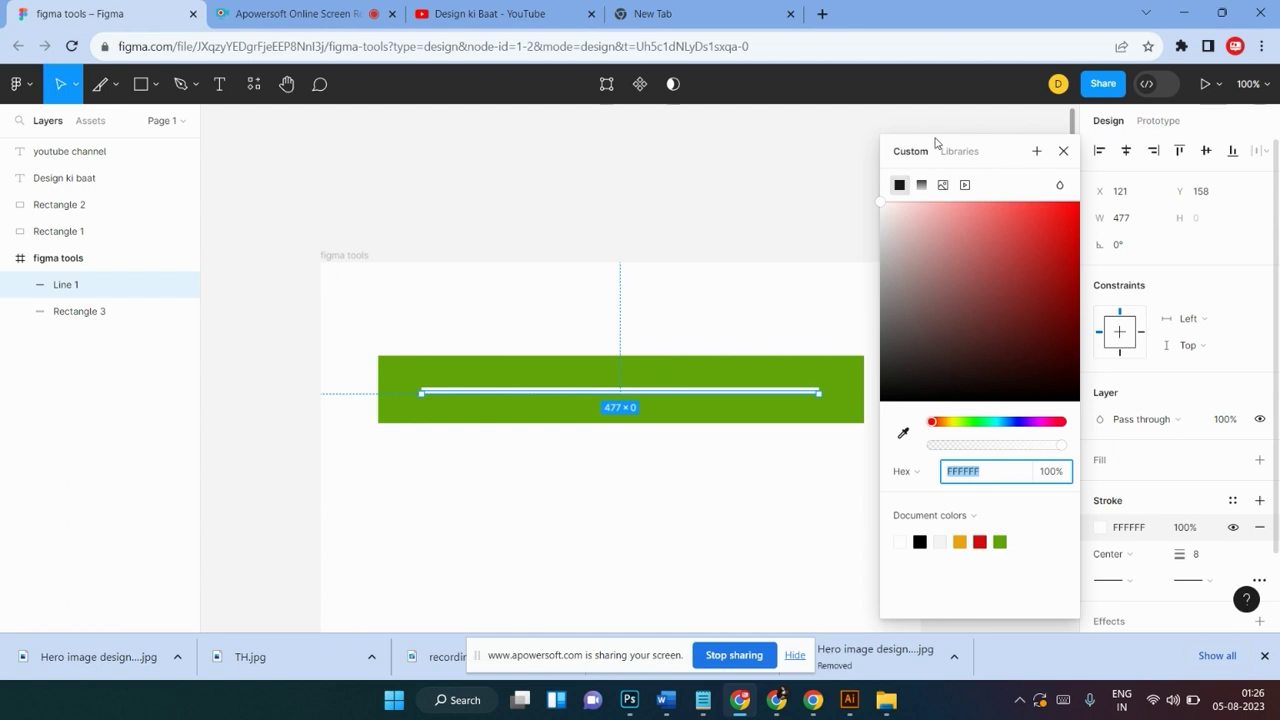
left_click(928, 188)
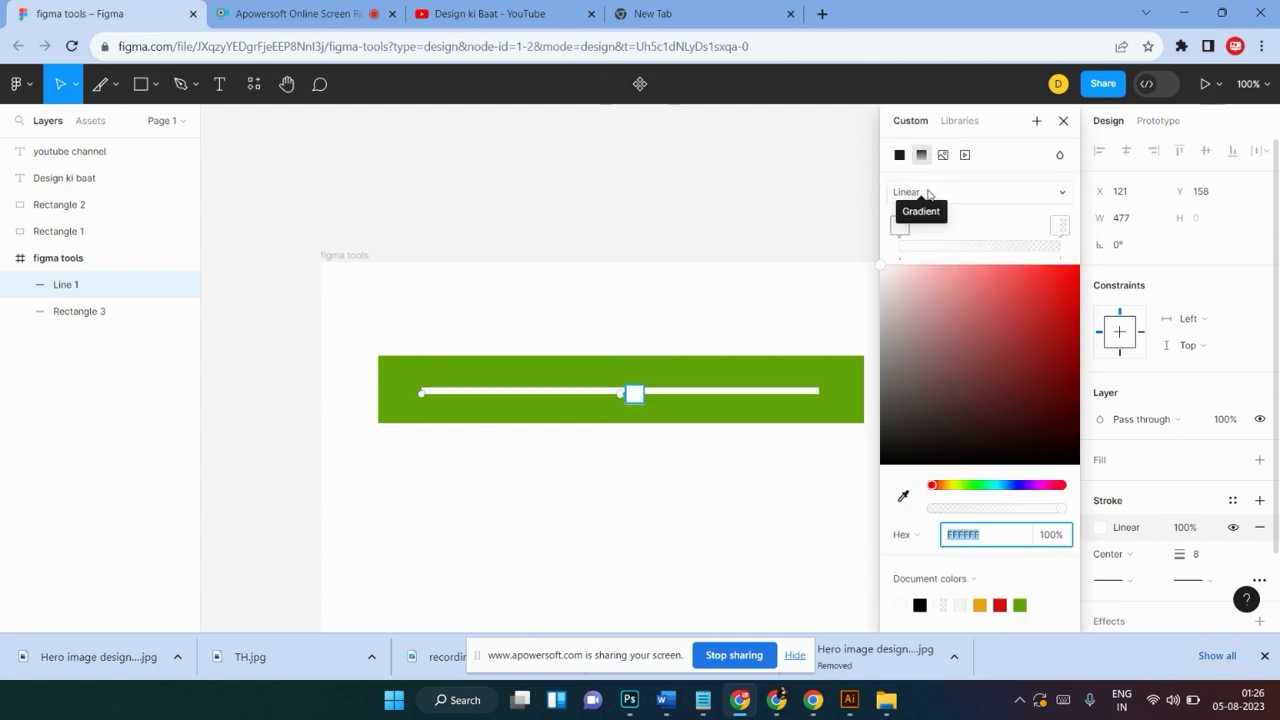
Place the transparent gradient stop past the bar's left edge and the opaque stop at the right end
left_click(632, 394)
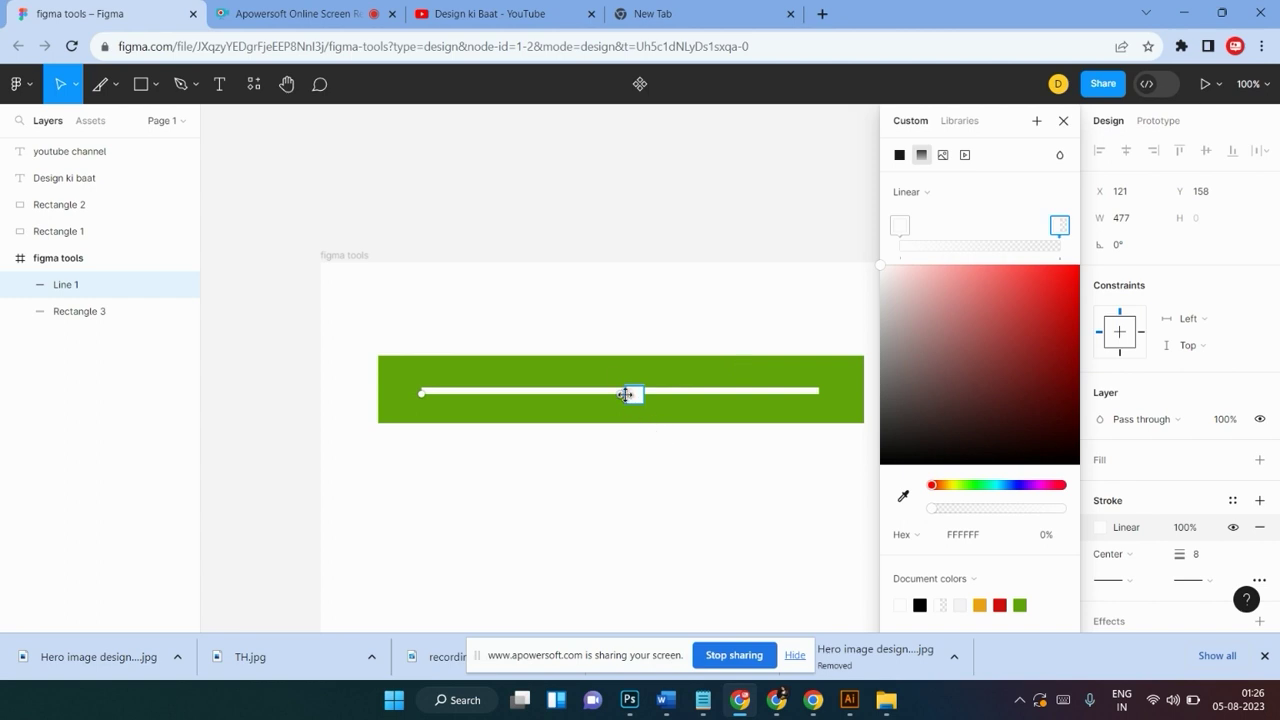
left_click_drag(622, 394, 344, 395)
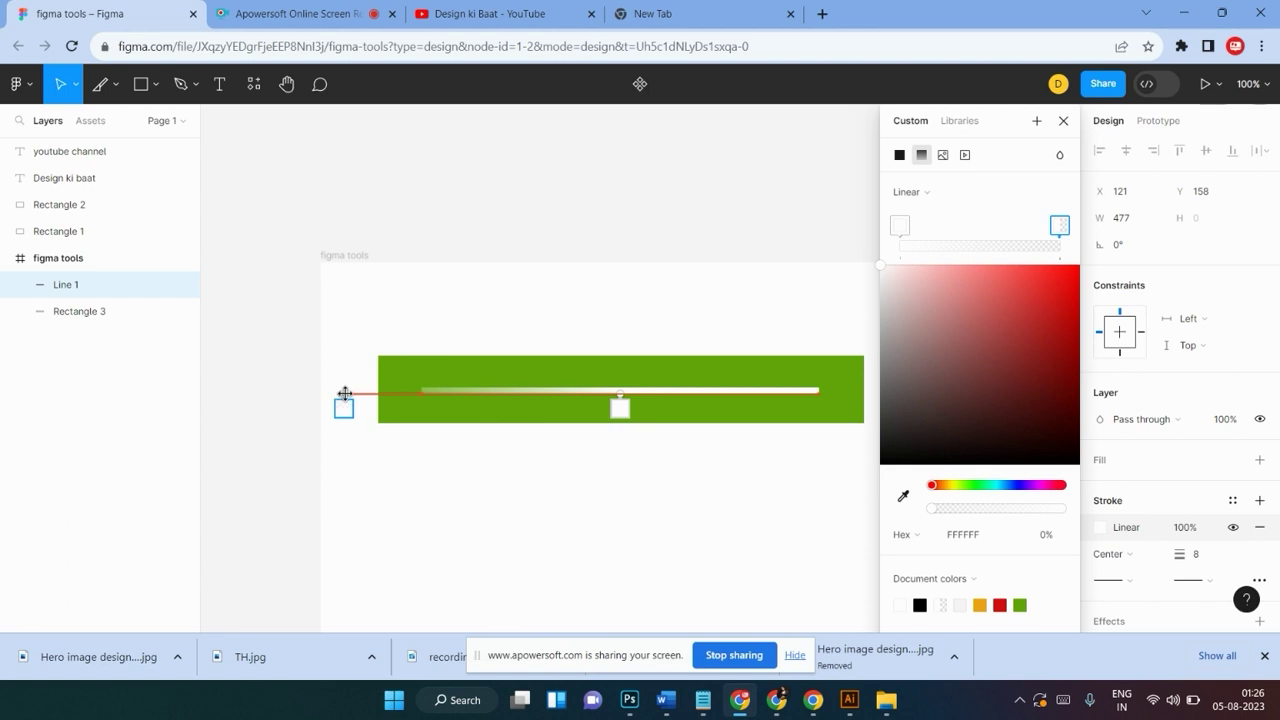
left_click(621, 410)
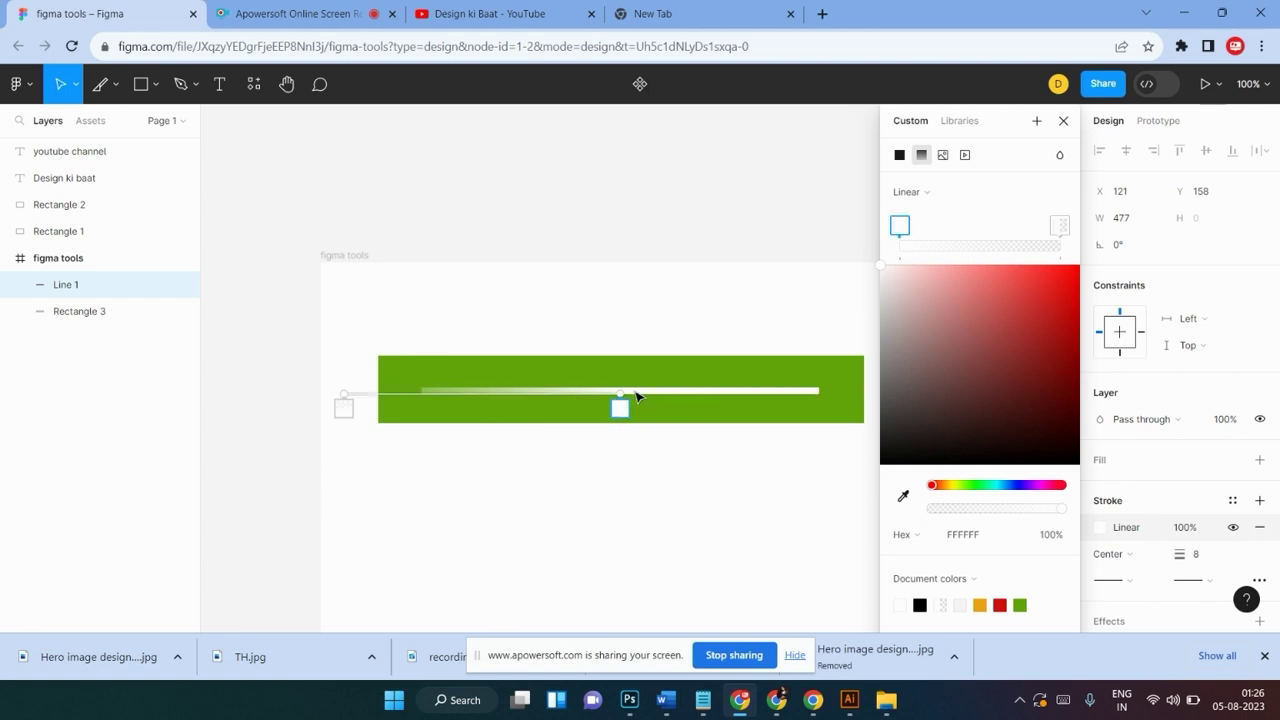
mouse_move(622, 394)
left_mouse_down()
mouse_move(878, 389)
mouse_move(789, 392)
mouse_move(864, 390)
mouse_move(840, 387)
left_mouse_up()
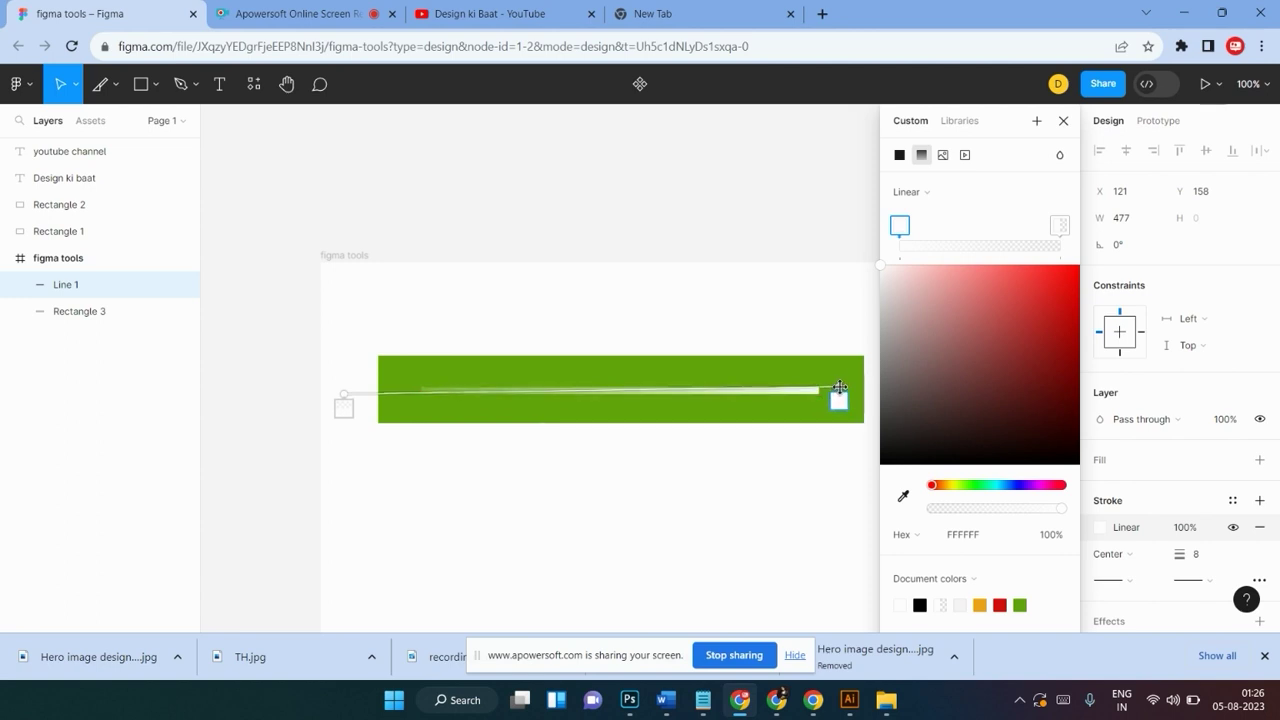
left_click(343, 404)
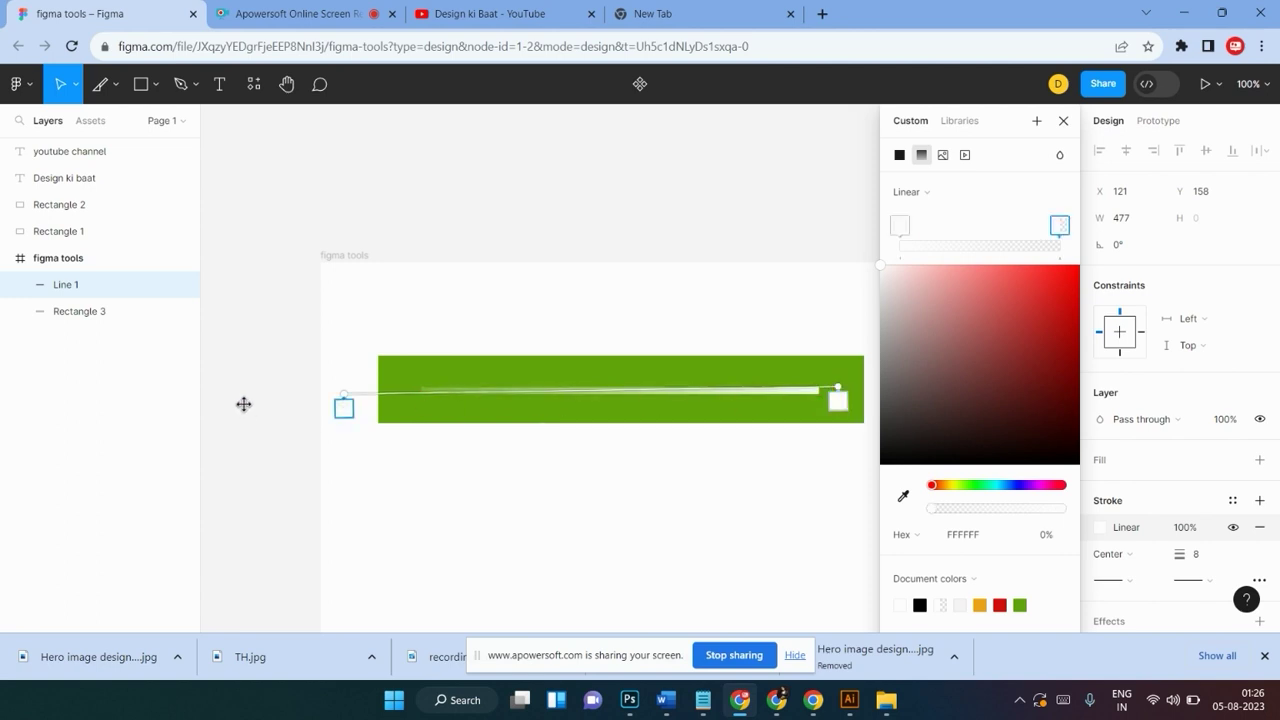
mouse_move(335, 400)
left_mouse_down()
mouse_move(234, 391)
mouse_move(245, 391)
left_mouse_up()
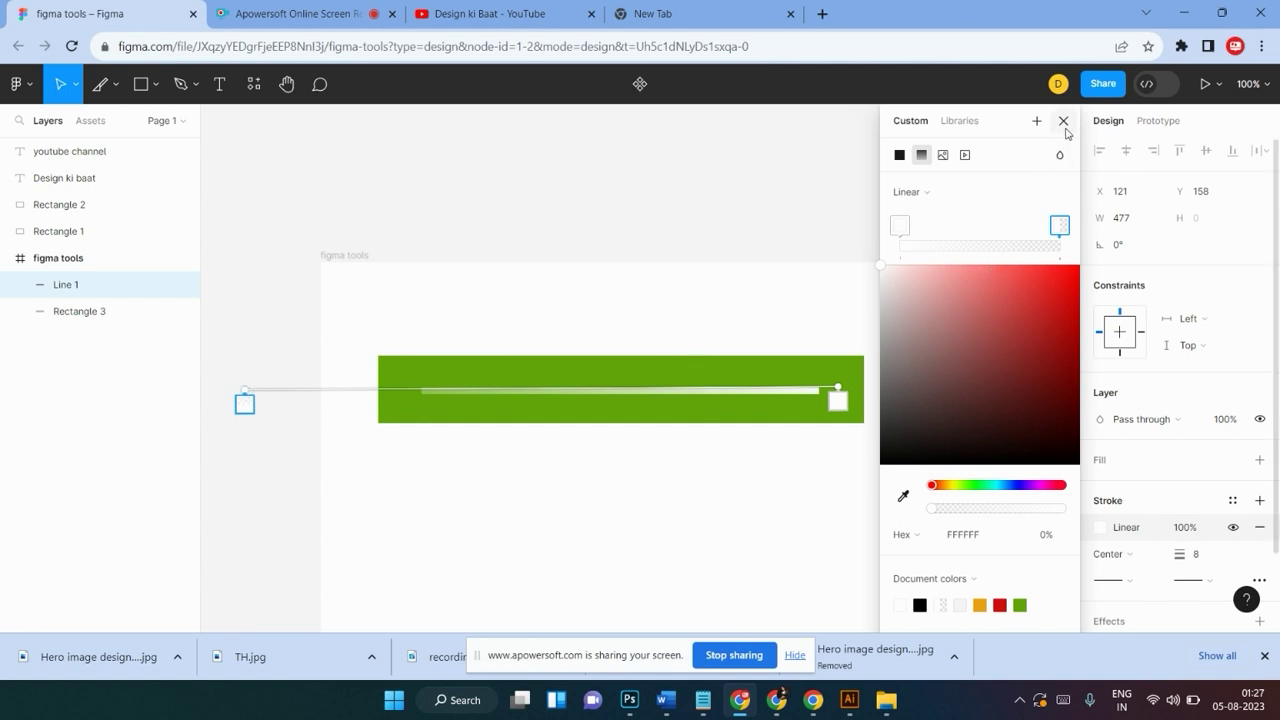
Check the colour source and blend mode options, keeping Normal, then close the picker
left_click(958, 589)
left_click(958, 580)
left_click(1060, 157)
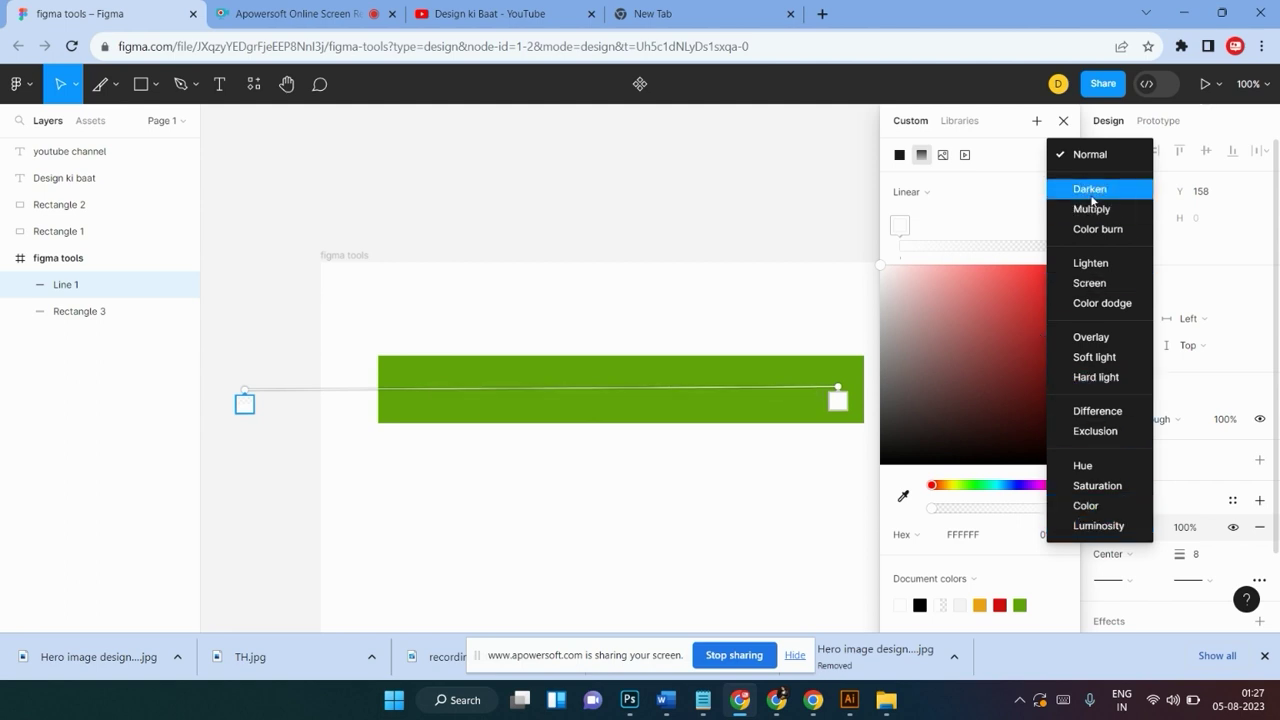
left_click(561, 225)
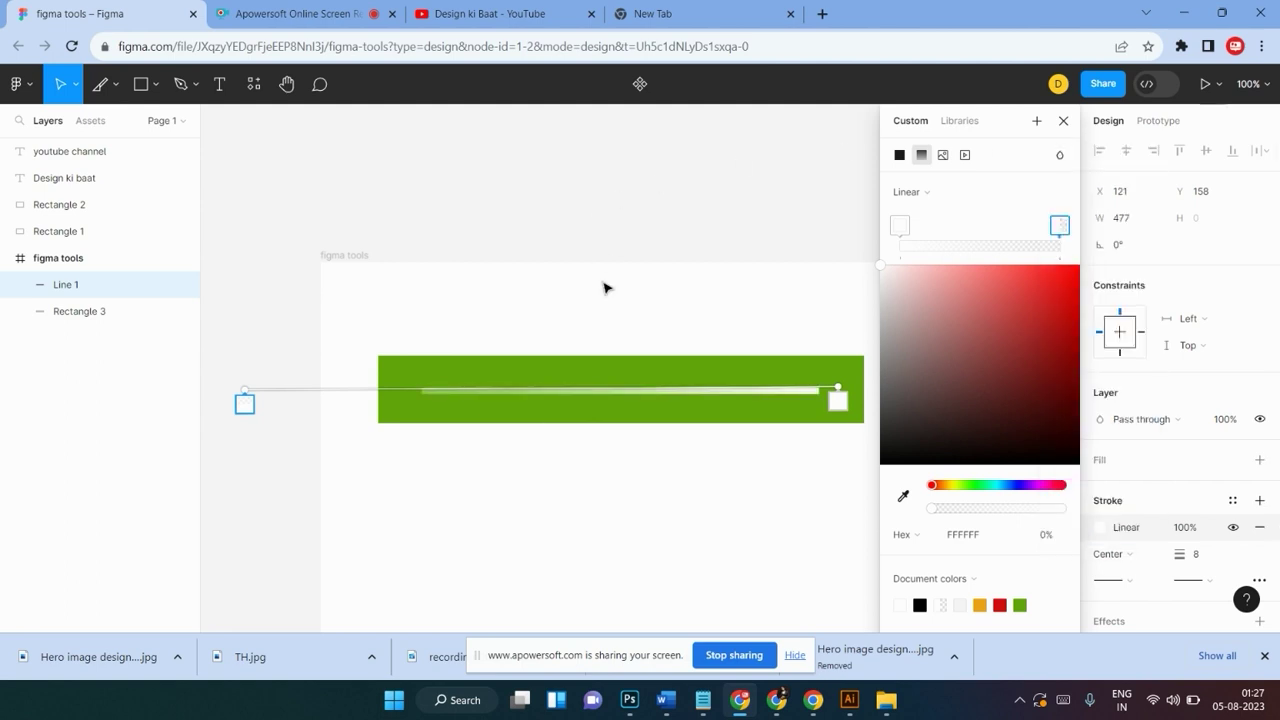
left_click(1063, 121)
left_click(810, 280)
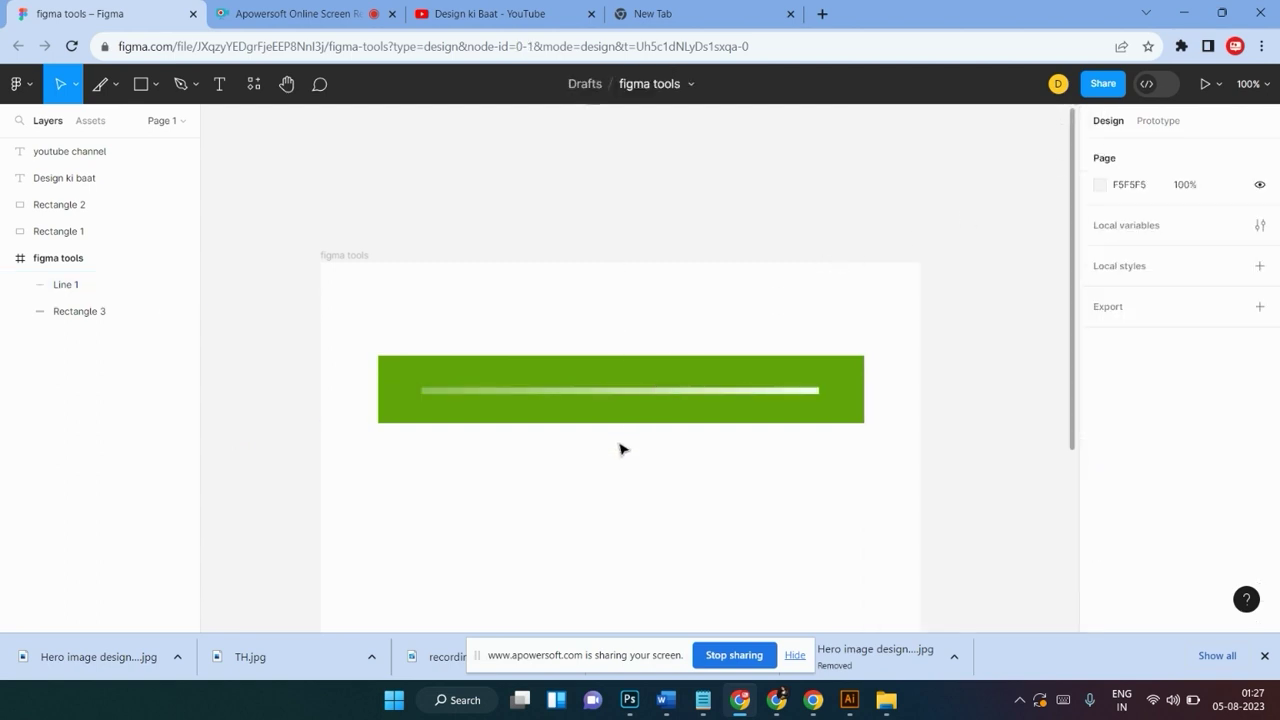
left_click(642, 396)
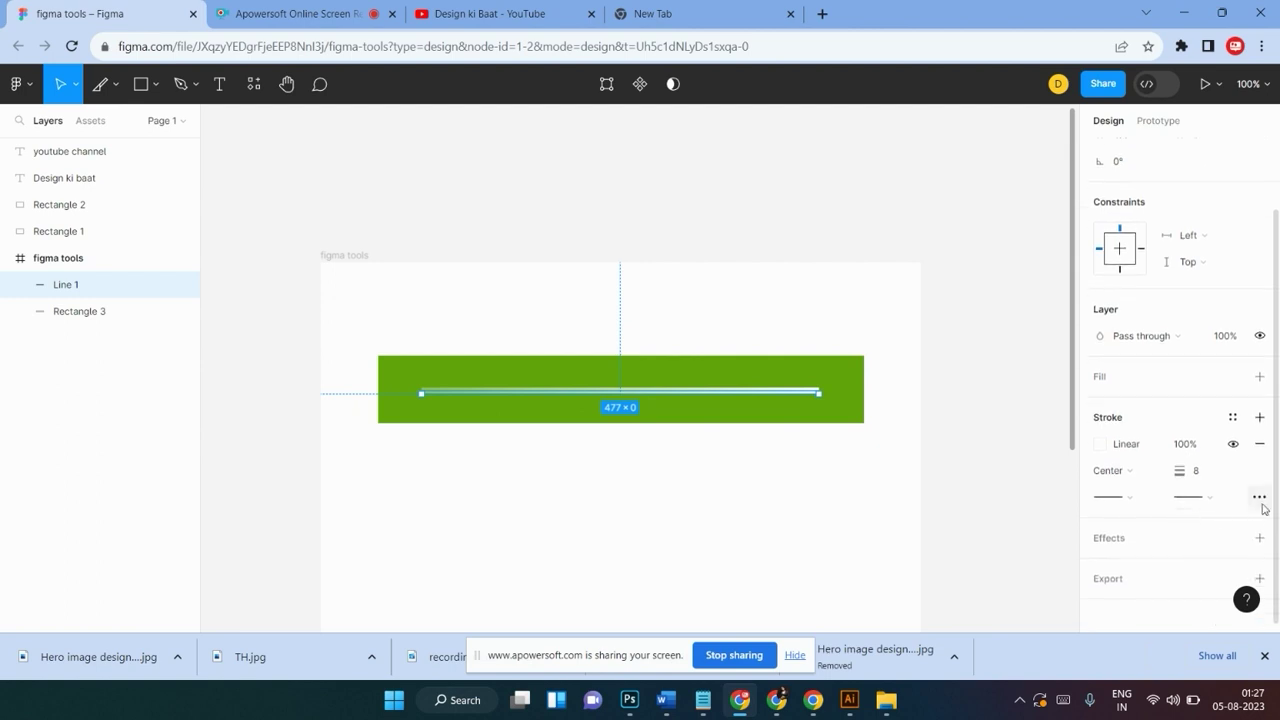
left_click(1259, 497)
left_click(1055, 539)
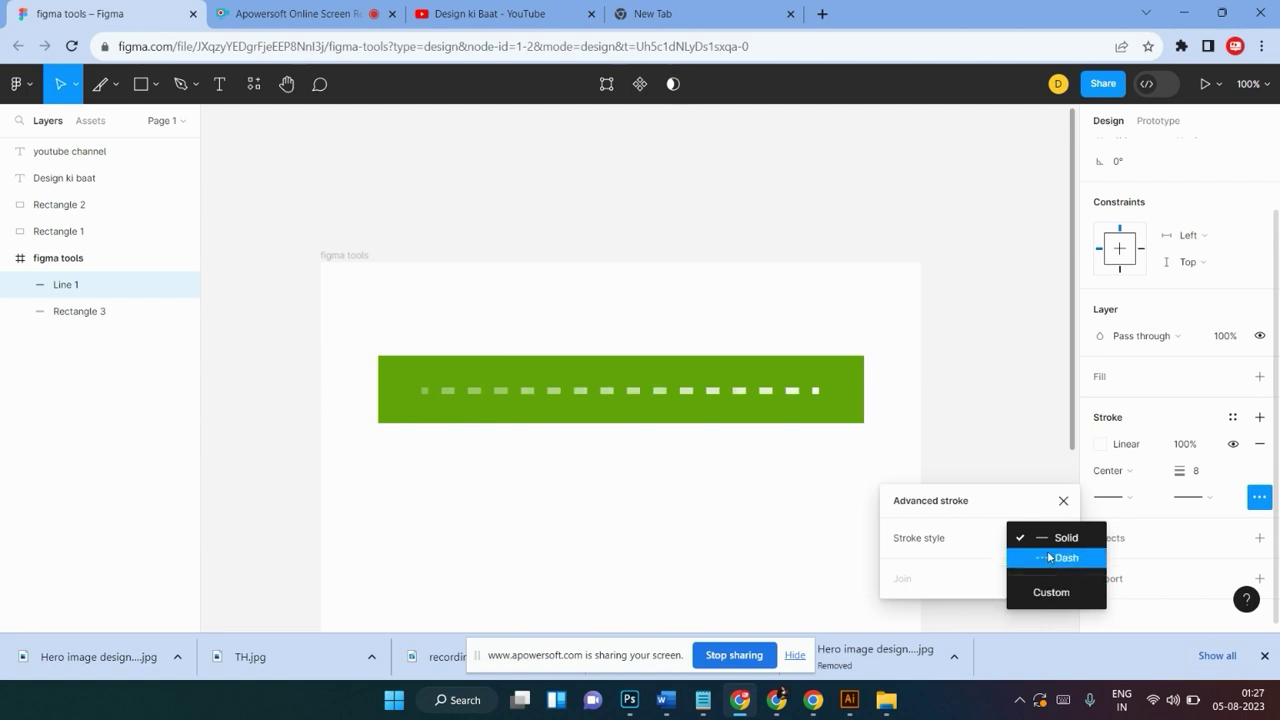
left_click(911, 548)
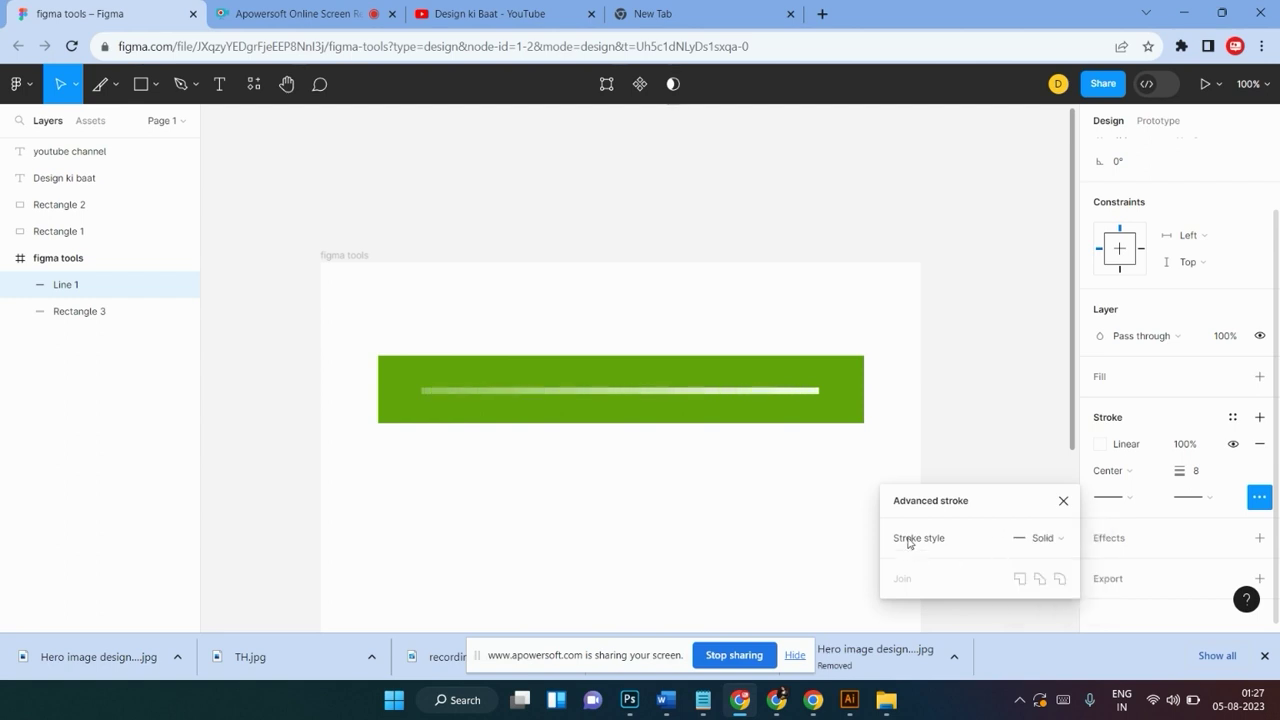
left_click(1063, 501)
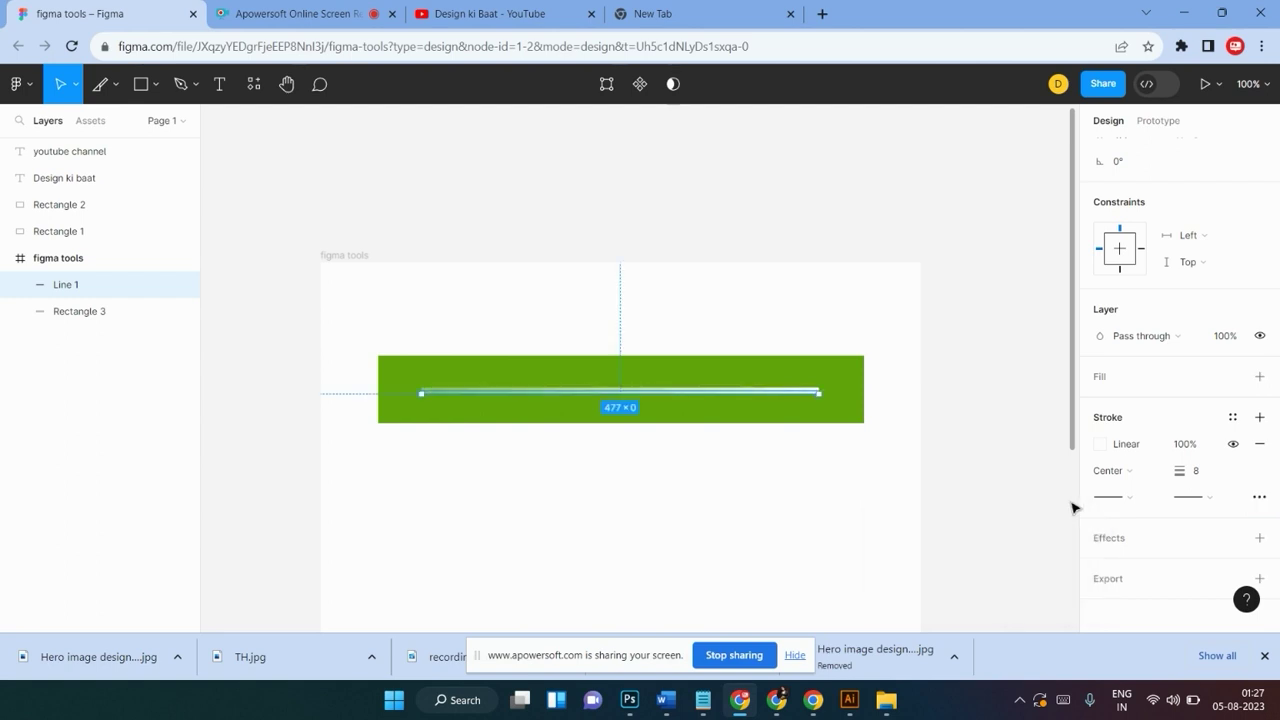
left_click(1205, 496)
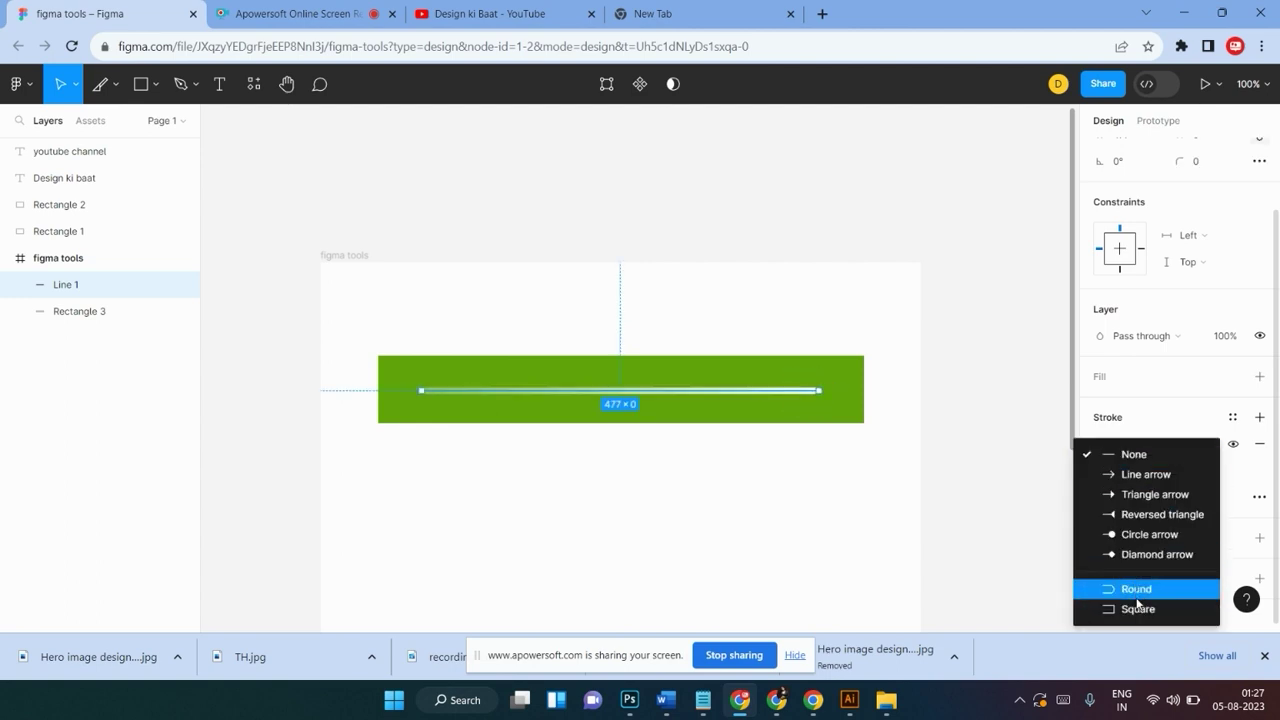
left_click(928, 560)
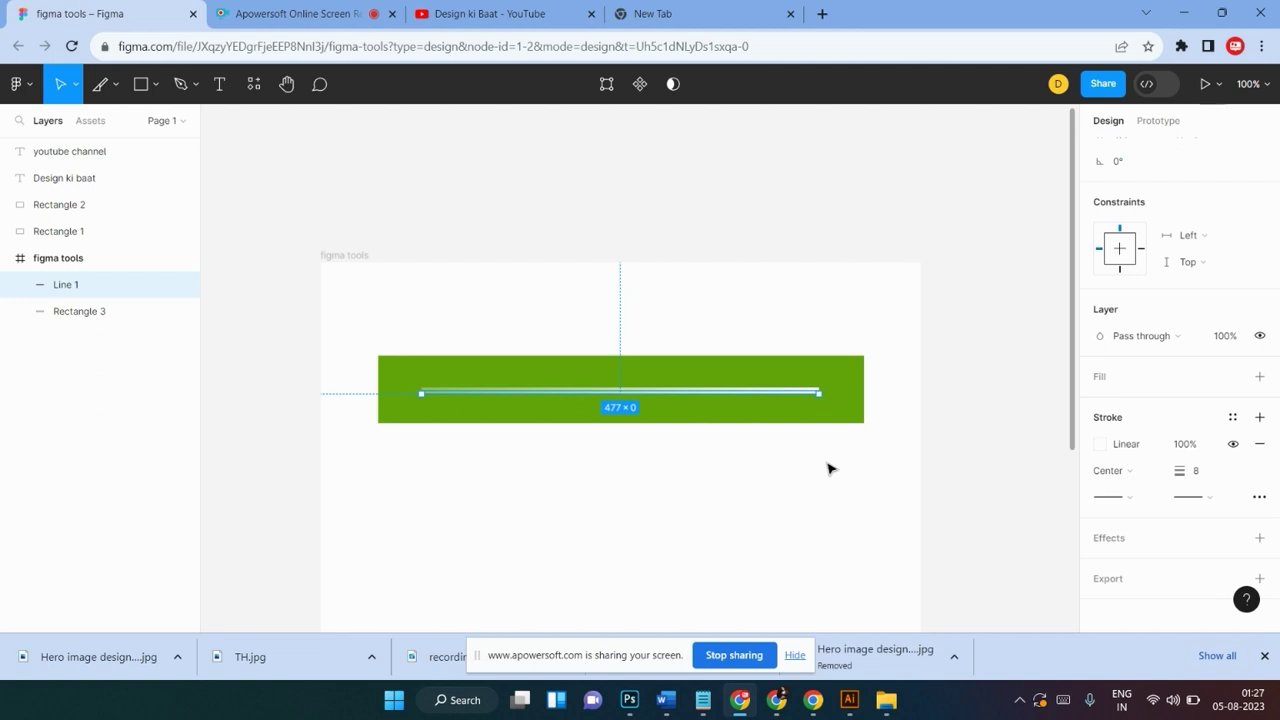
scroll(828, 468, "up", 5)
scroll(830, 469, "right", 5)
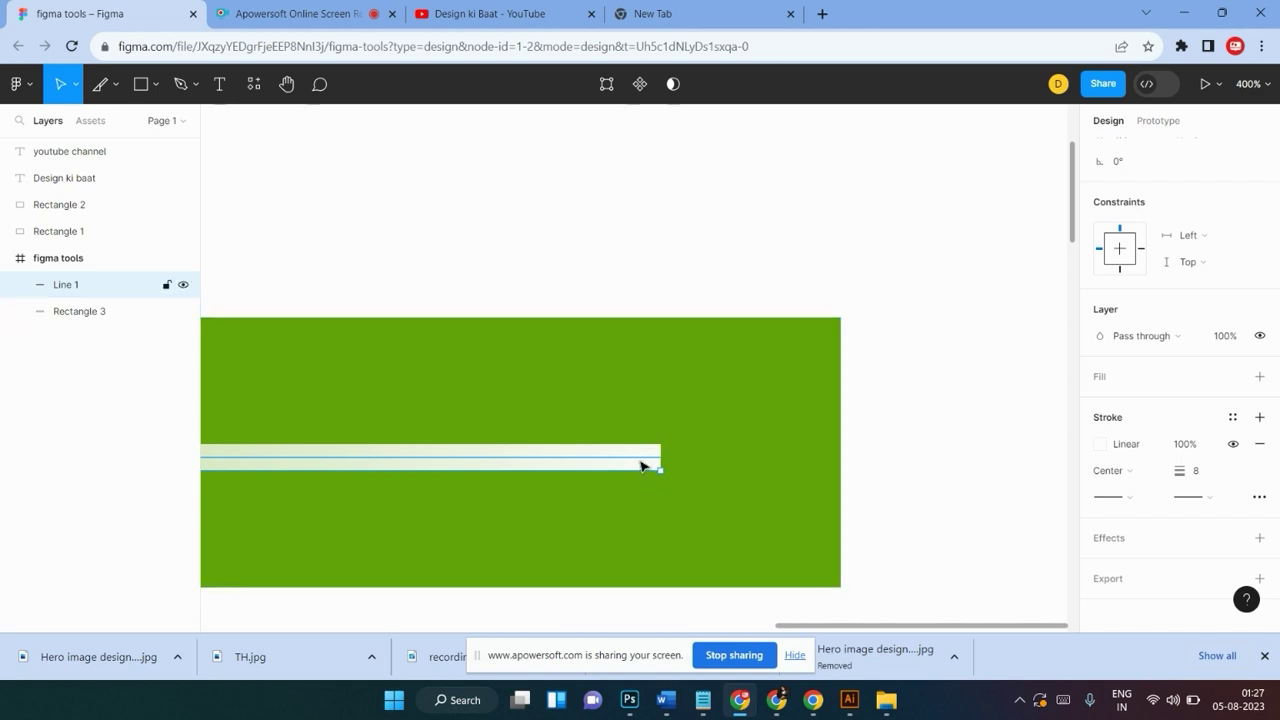
Keep Line 1's stroke centred on the line and focus its stroke weight
left_click(1155, 475)
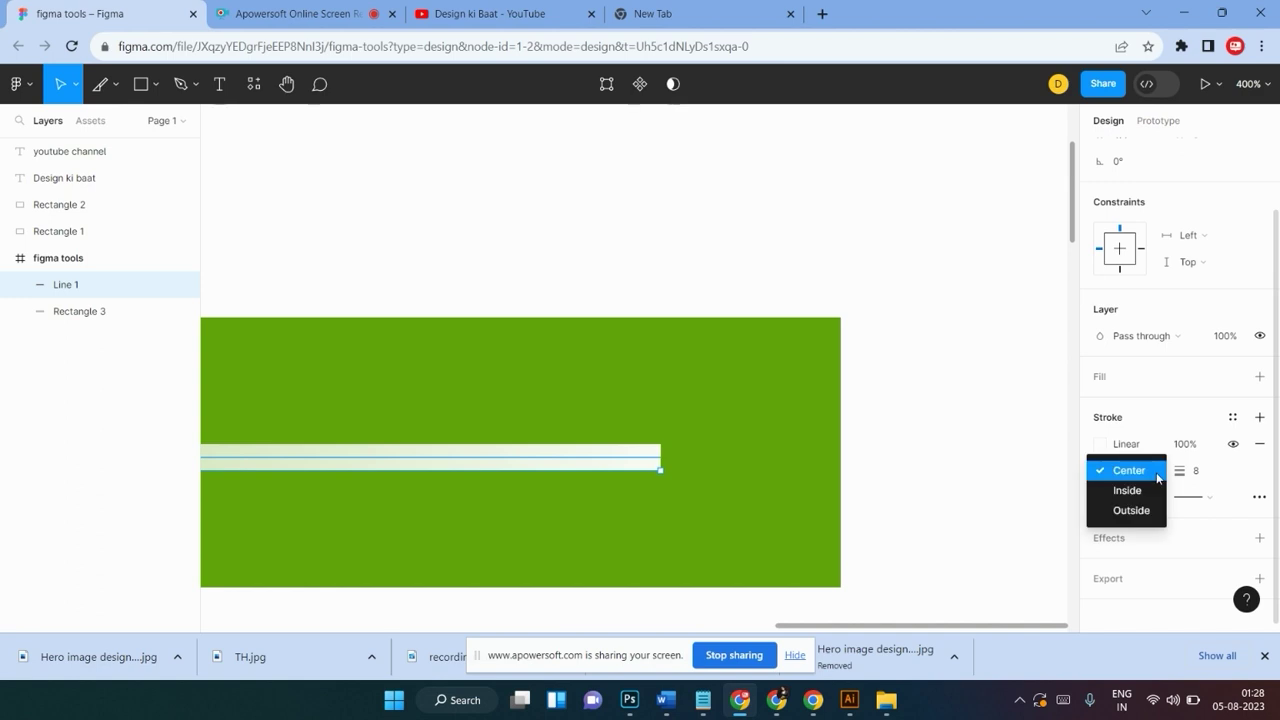
left_click(1147, 472)
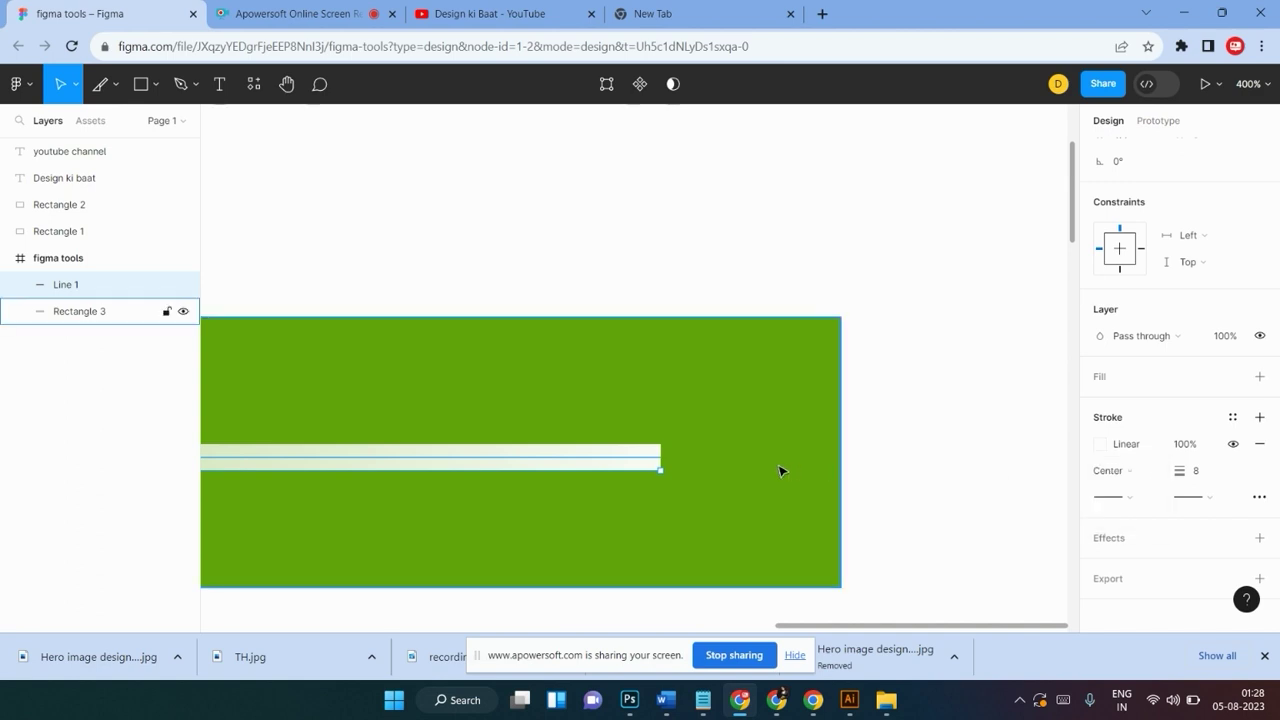
left_click(1205, 478)
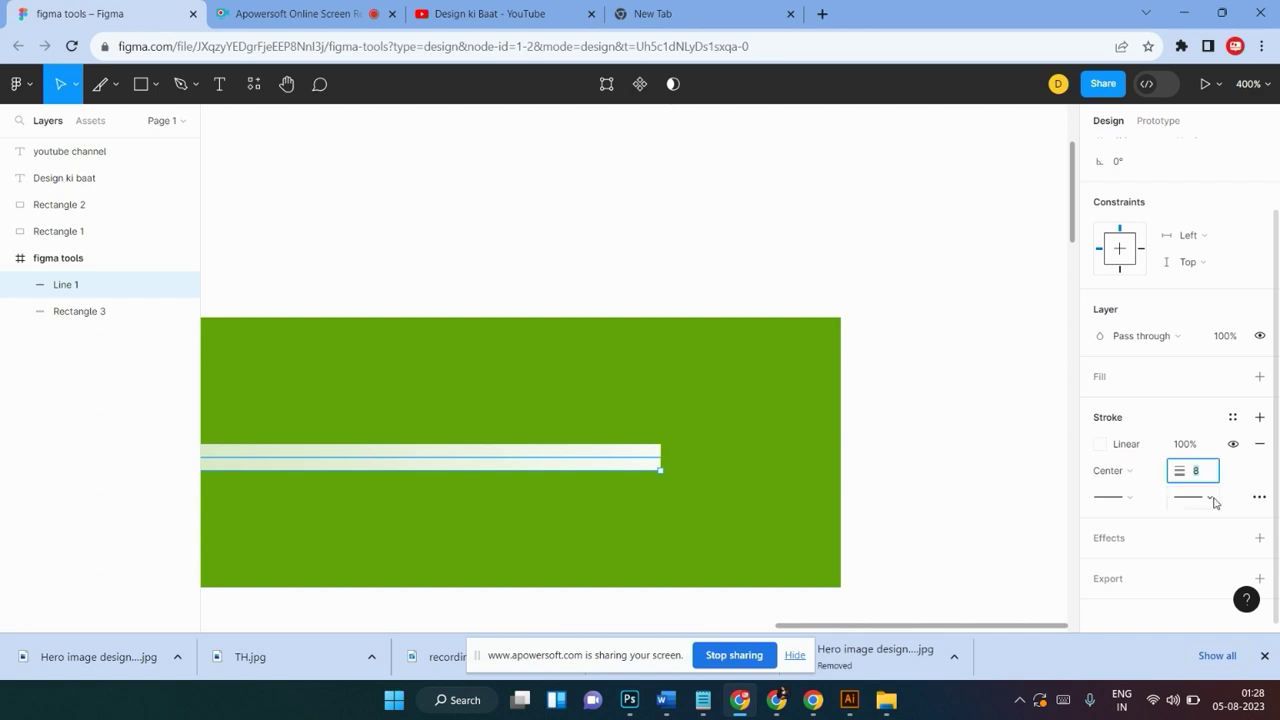
Give the white line rounded end caps after briefly trying Square
left_click(1259, 496)
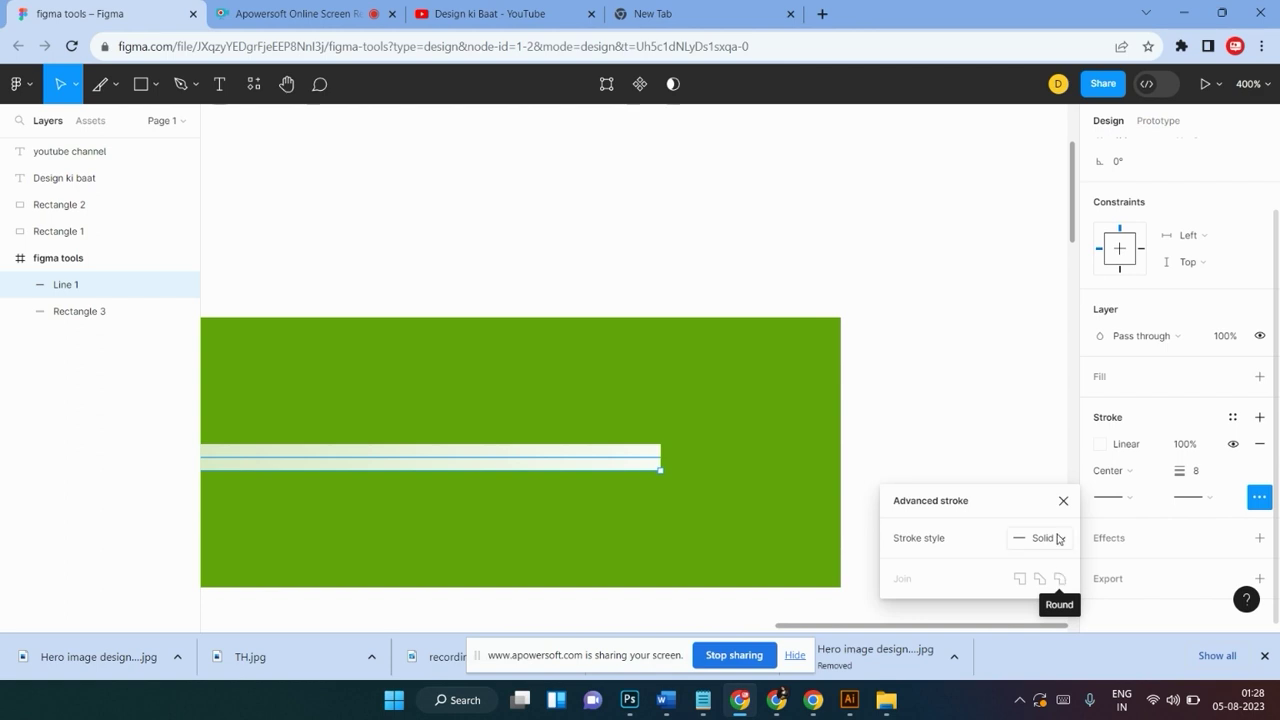
left_click(1198, 503)
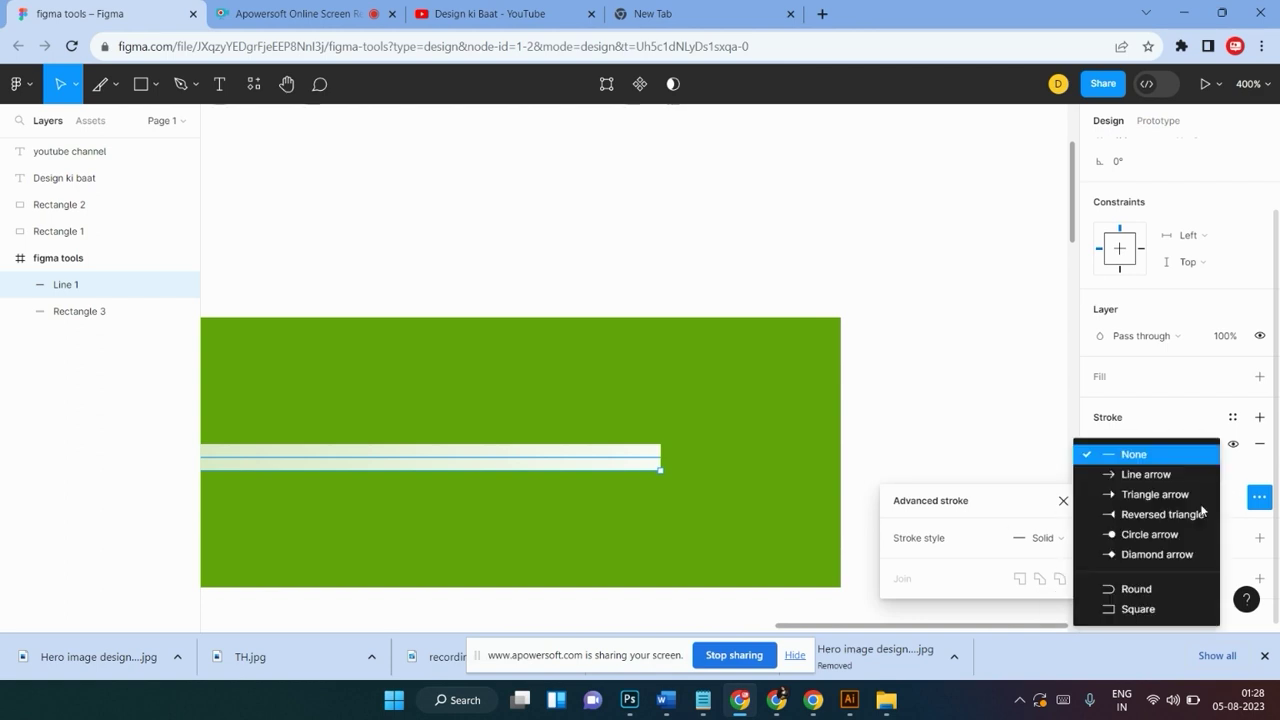
left_click(1150, 590)
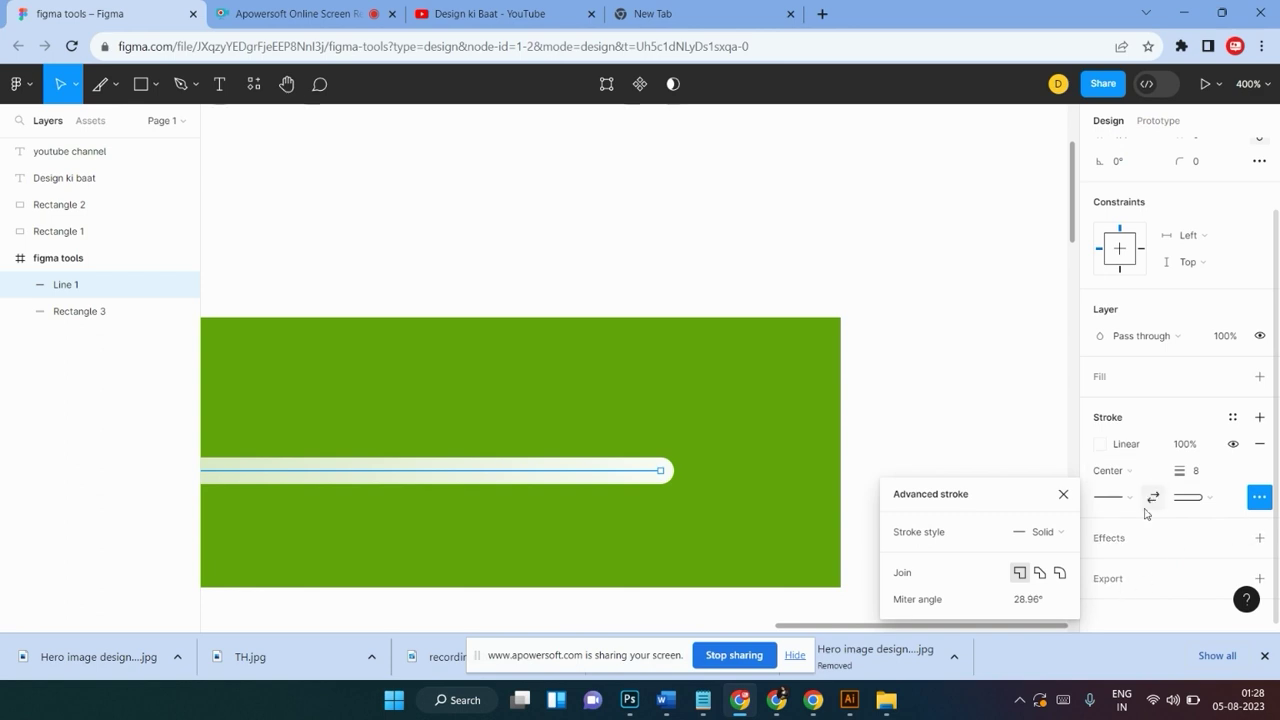
left_click(1190, 502)
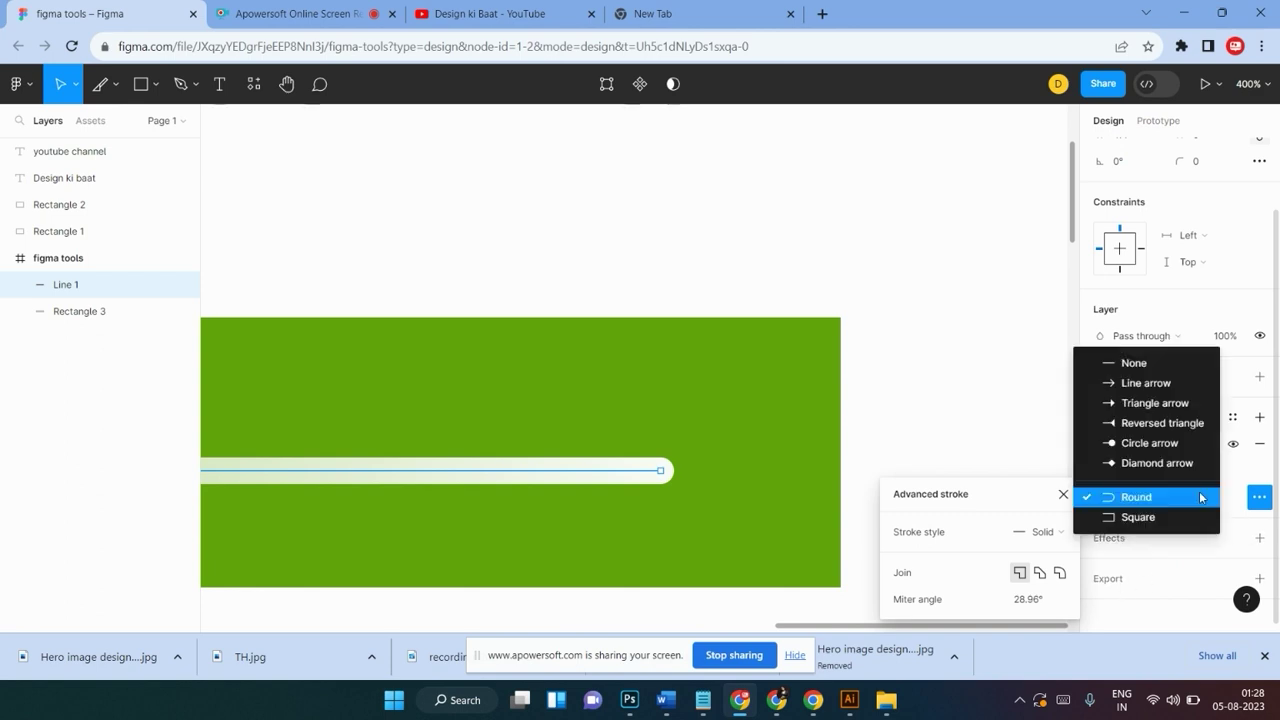
left_click(1192, 516)
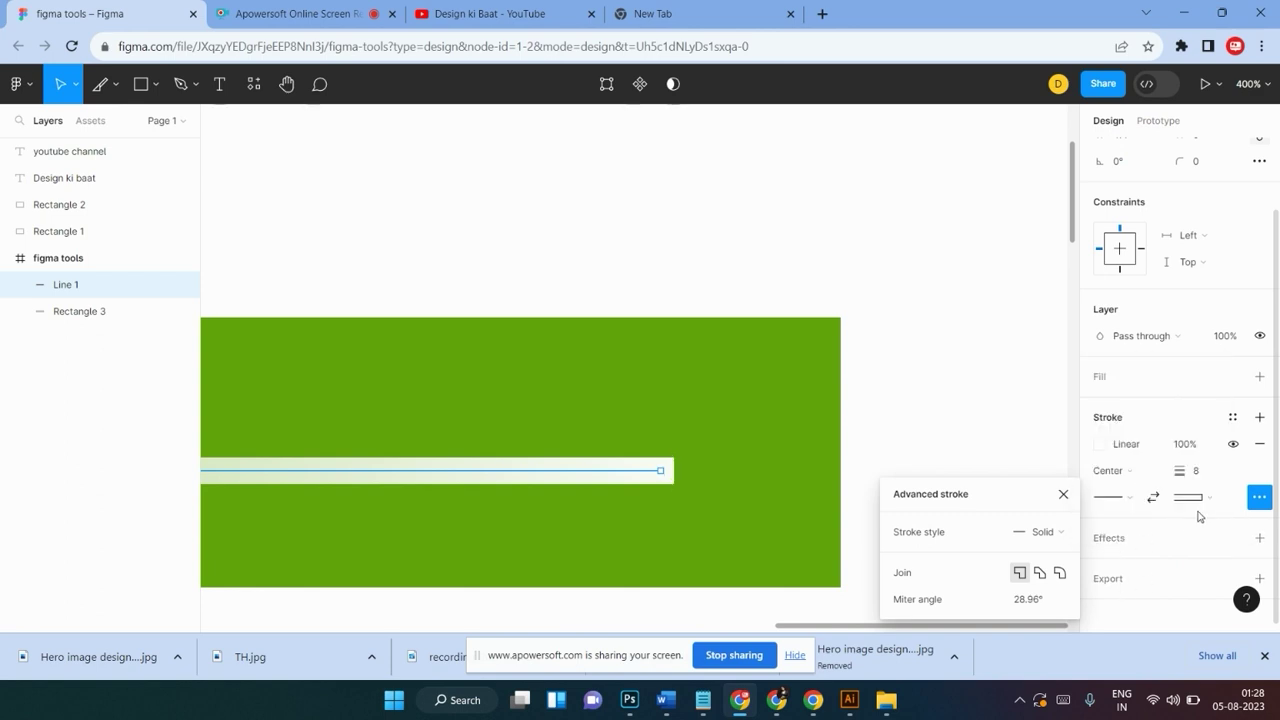
left_click(1203, 503)
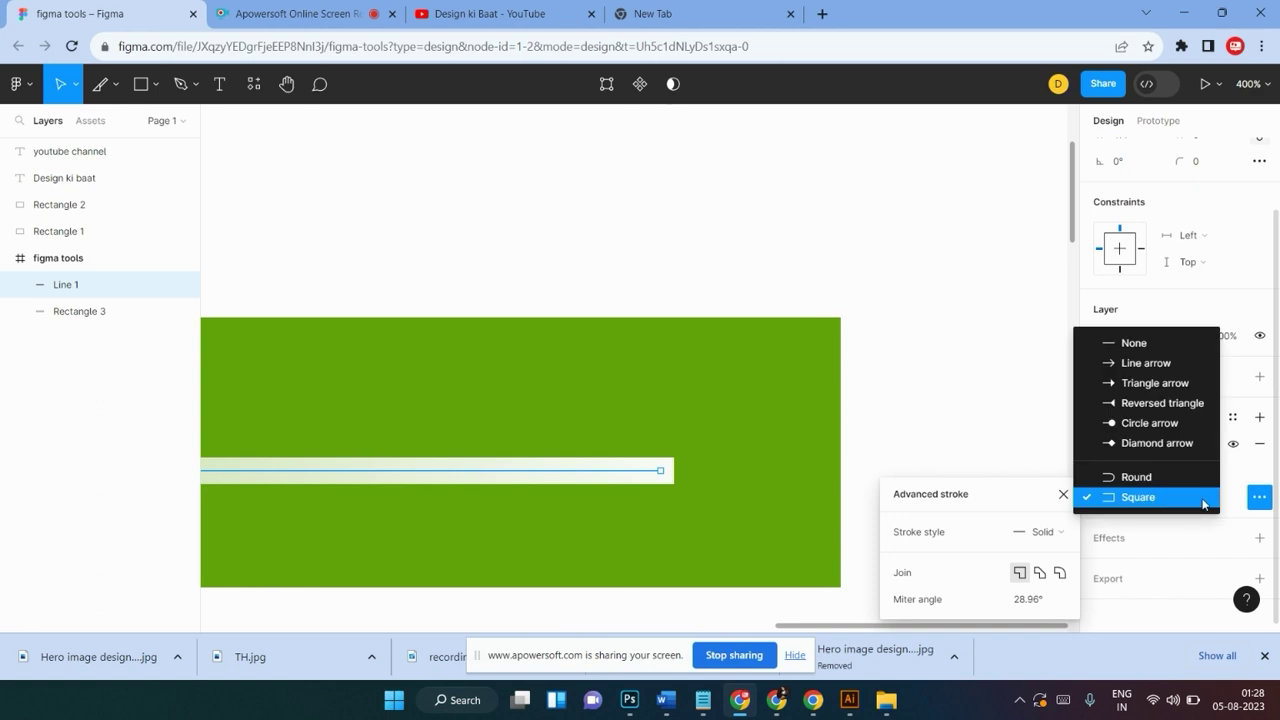
left_click(1150, 478)
scroll(571, 474, "left", 5)
scroll(571, 474, "right", 5)
scroll(571, 474, "left", 5)
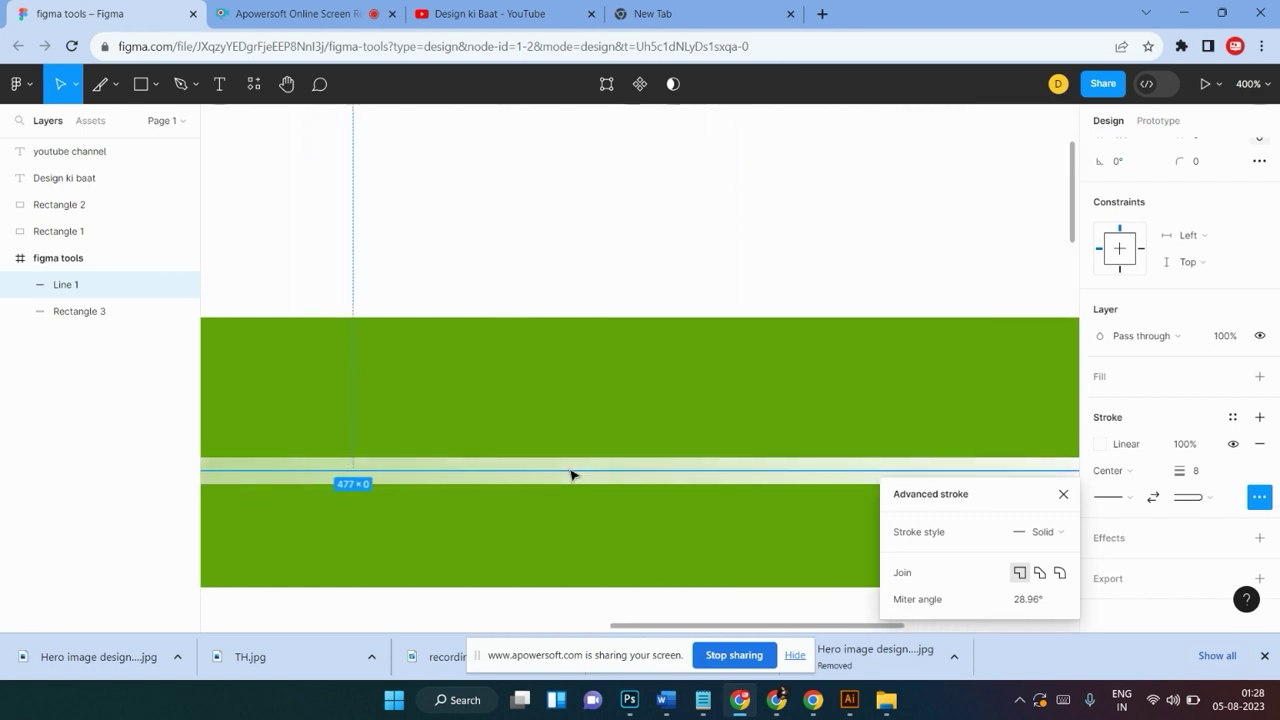
scroll(571, 474, "left", 10)
scroll(571, 474, "right", 5)
scroll(571, 474, "right", 3)
scroll(571, 474, "right", 2)
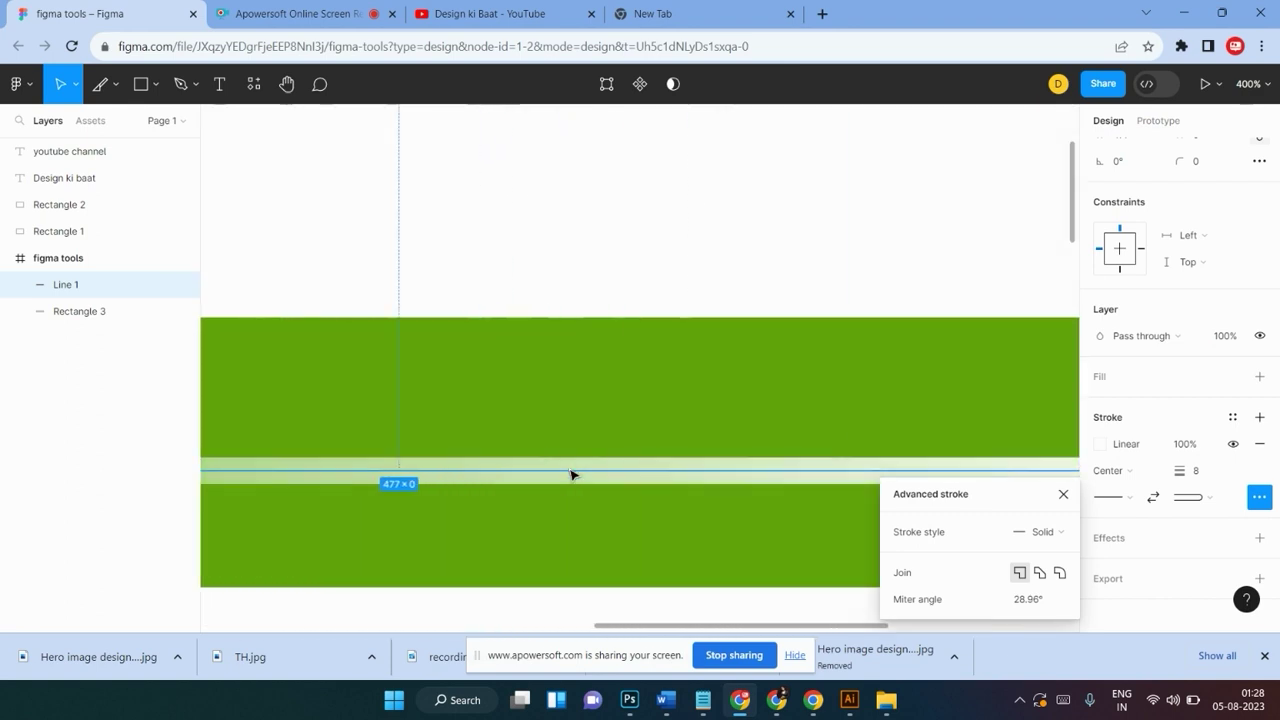
scroll(571, 474, "right", 3)
left_click(1039, 573)
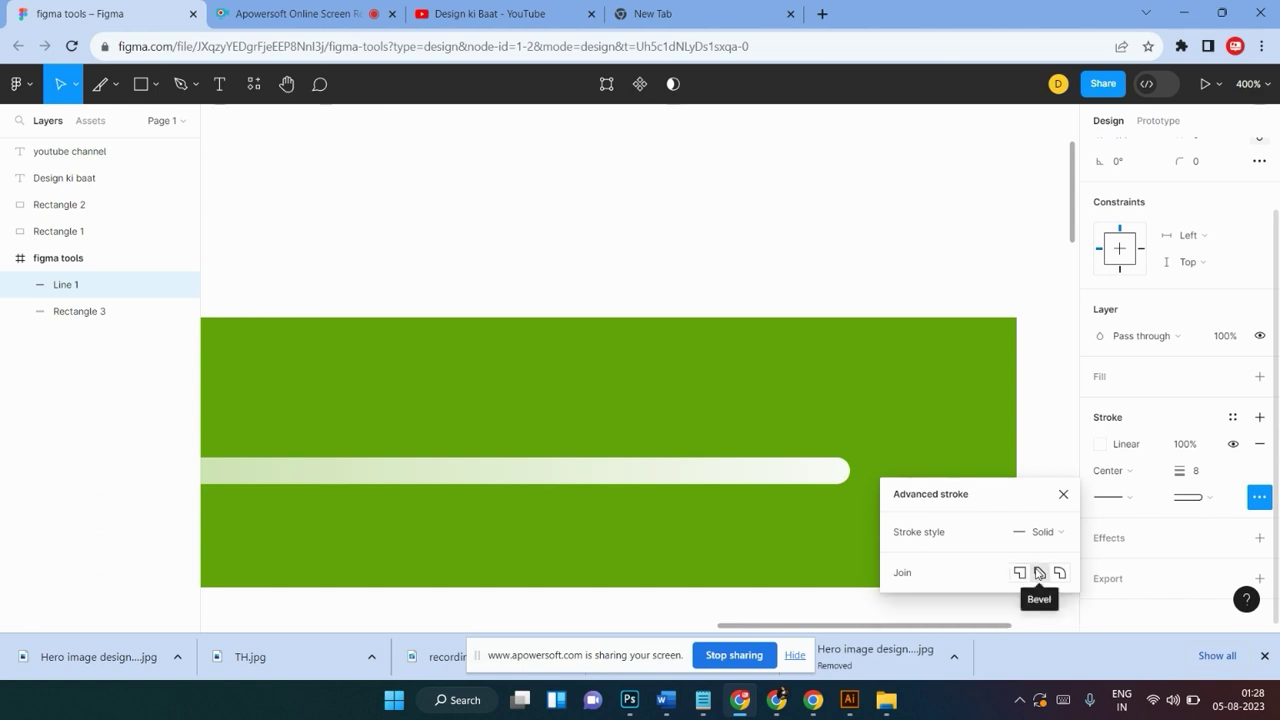
scroll(1044, 575, "left", 2)
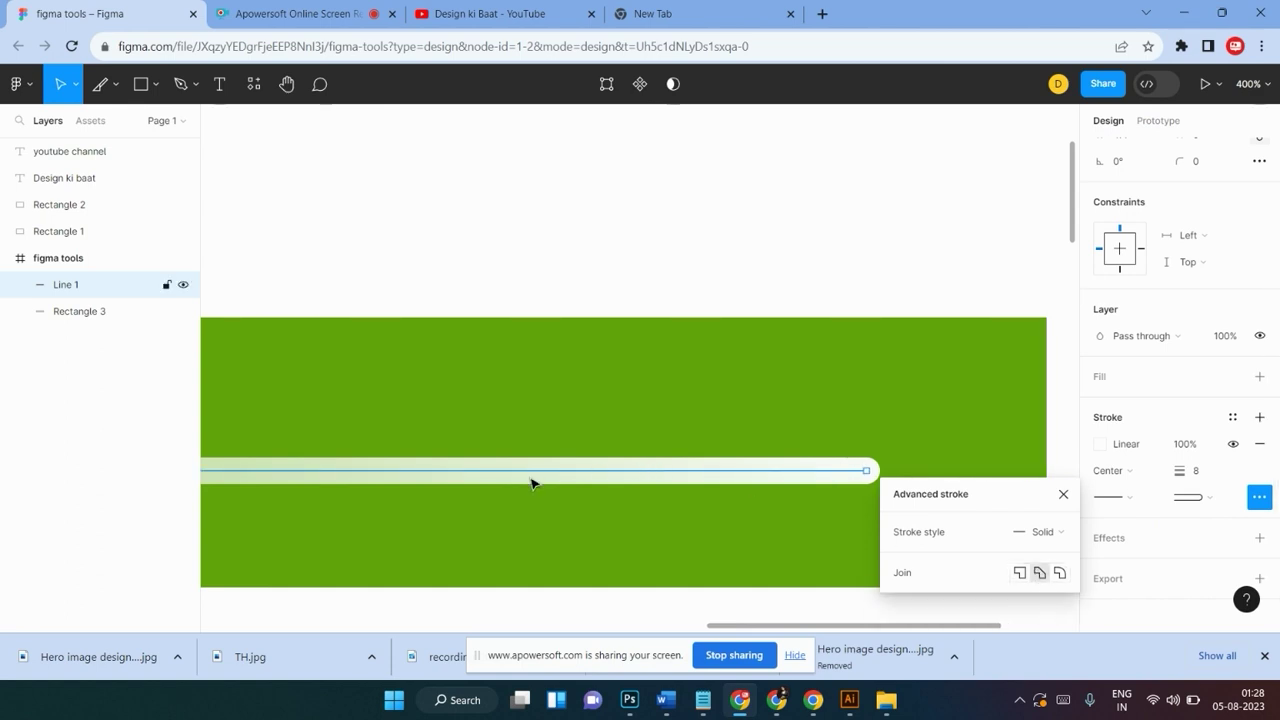
scroll(531, 483, "left", 10)
scroll(531, 483, "left", 3)
scroll(531, 483, "right", 2)
left_click(1059, 573)
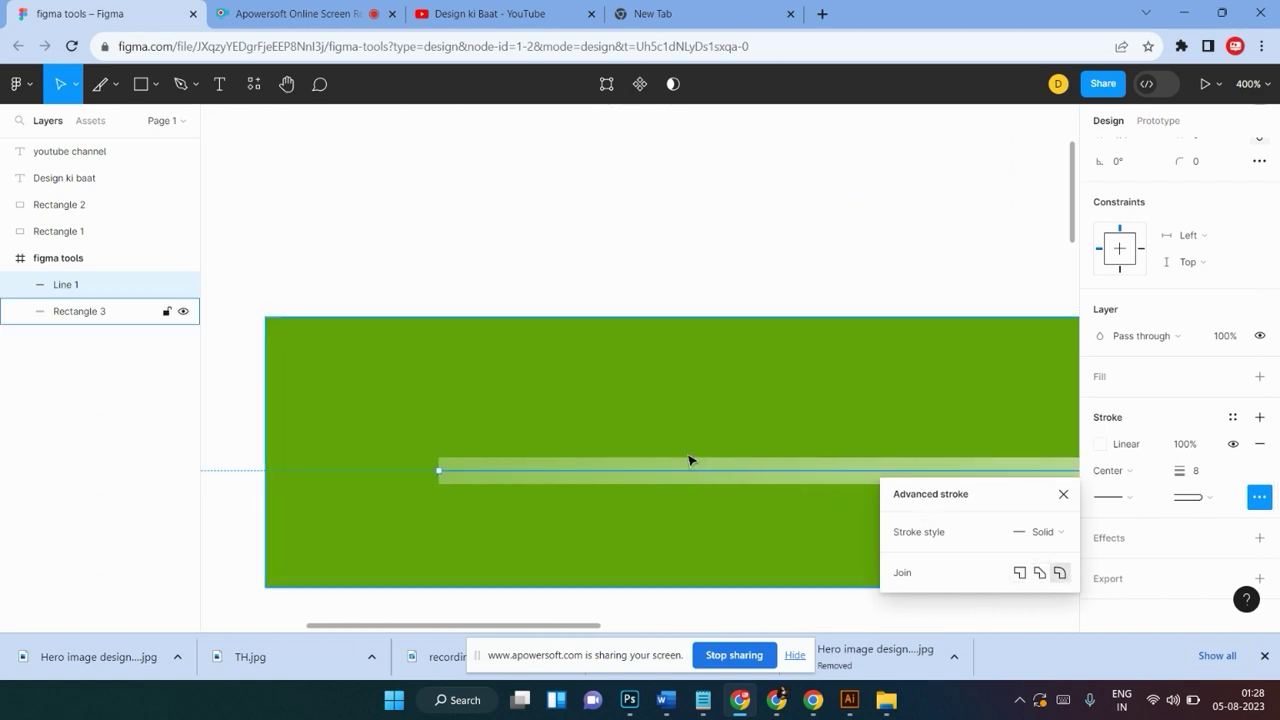
scroll(688, 457, "right", 15)
scroll(686, 460, "left", 2)
scroll(688, 457, "left", 15)
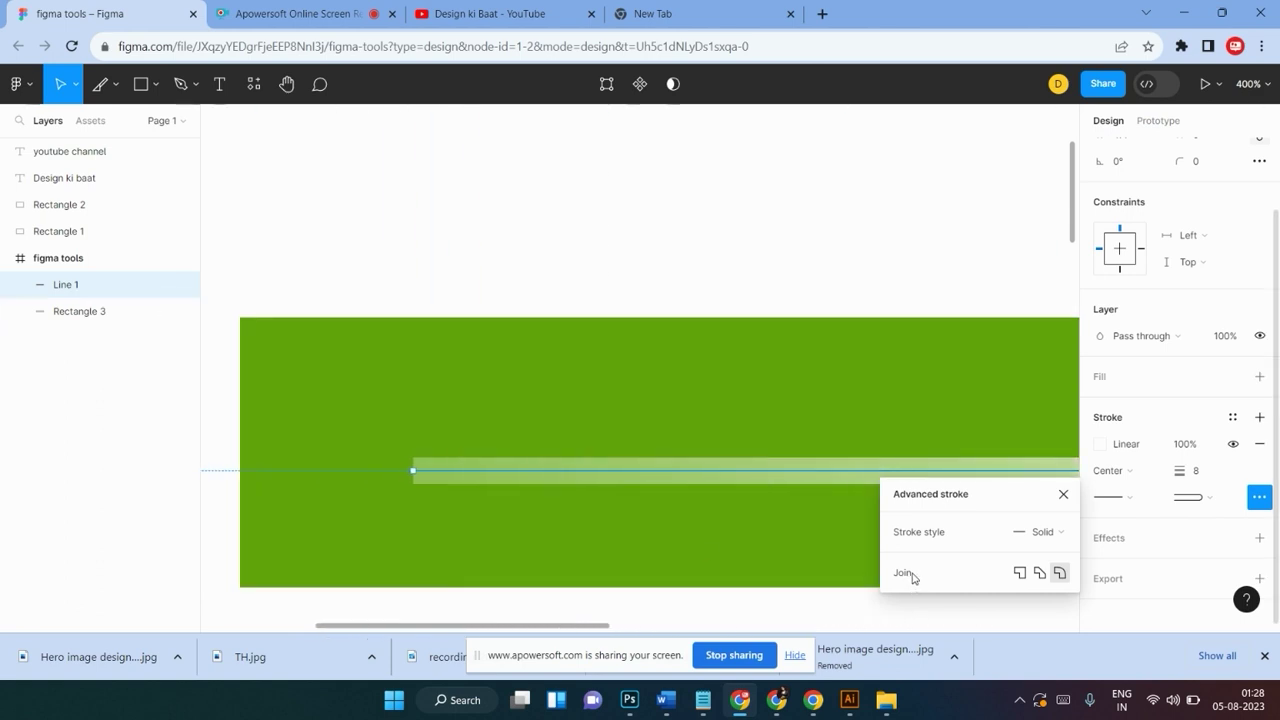
left_click(1019, 574)
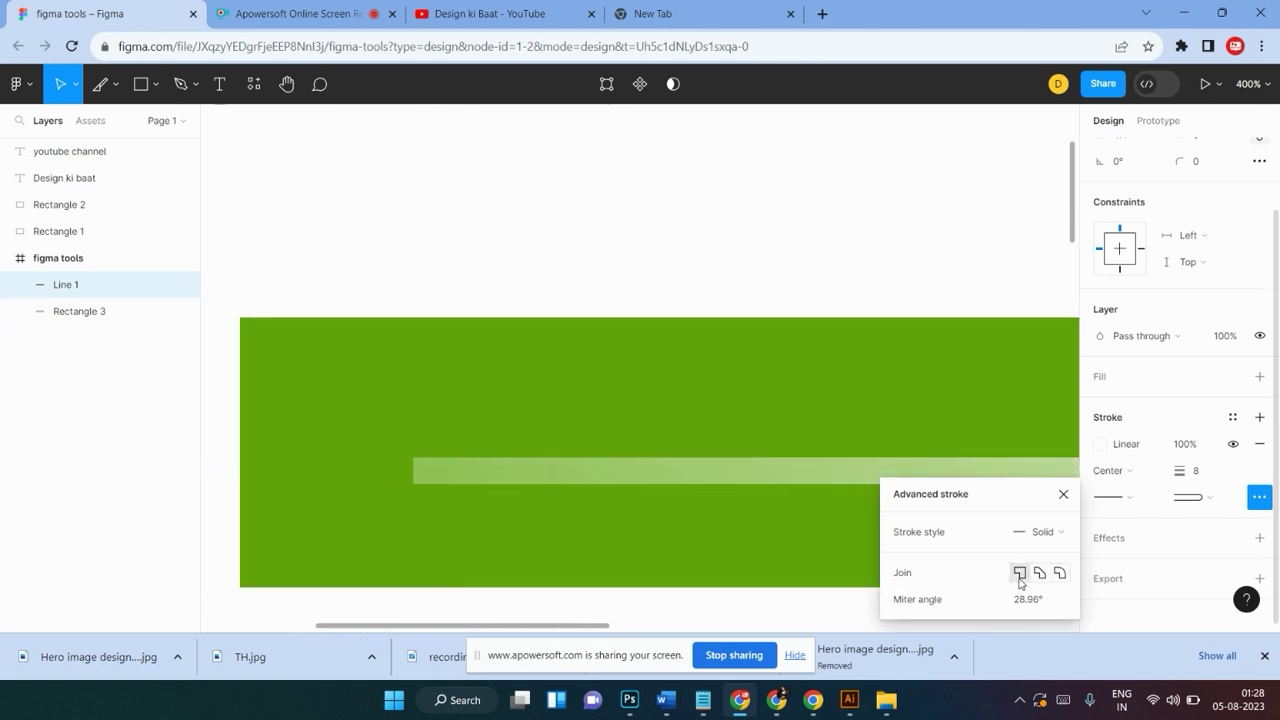
scroll(738, 435, "right", 5)
scroll(735, 433, "right", 10)
scroll(735, 433, "right", 3)
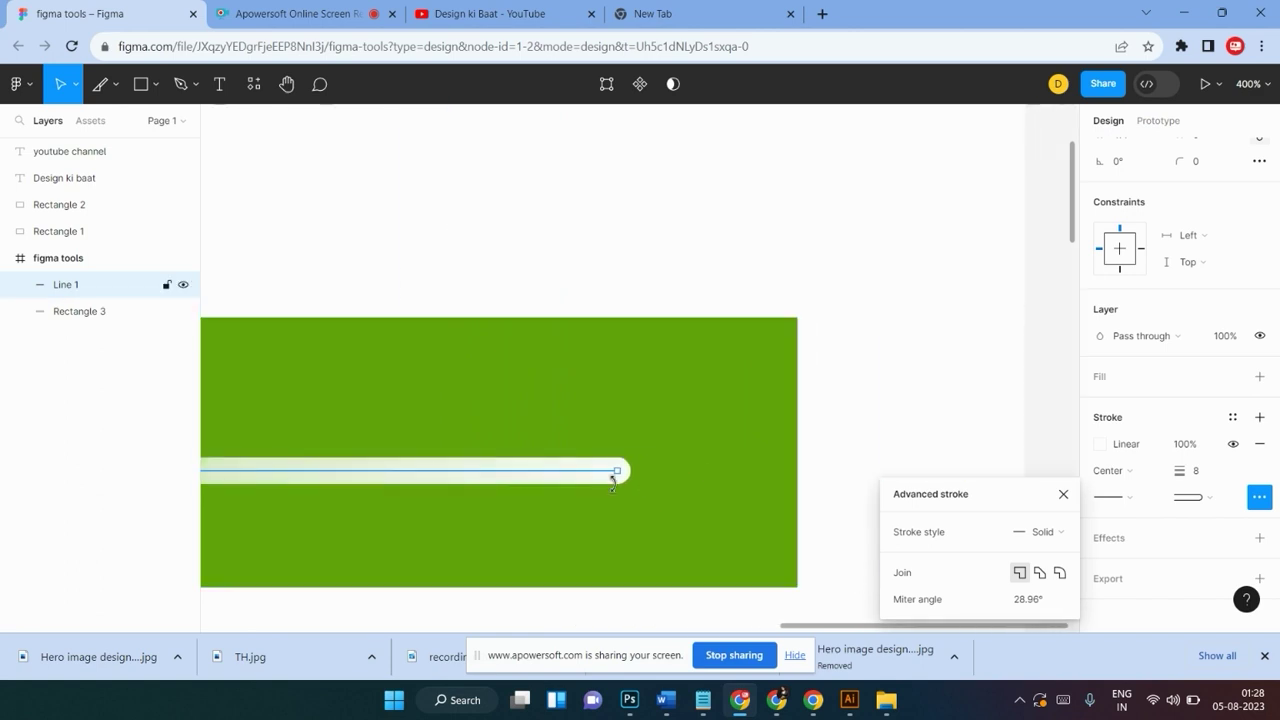
left_click(1206, 498)
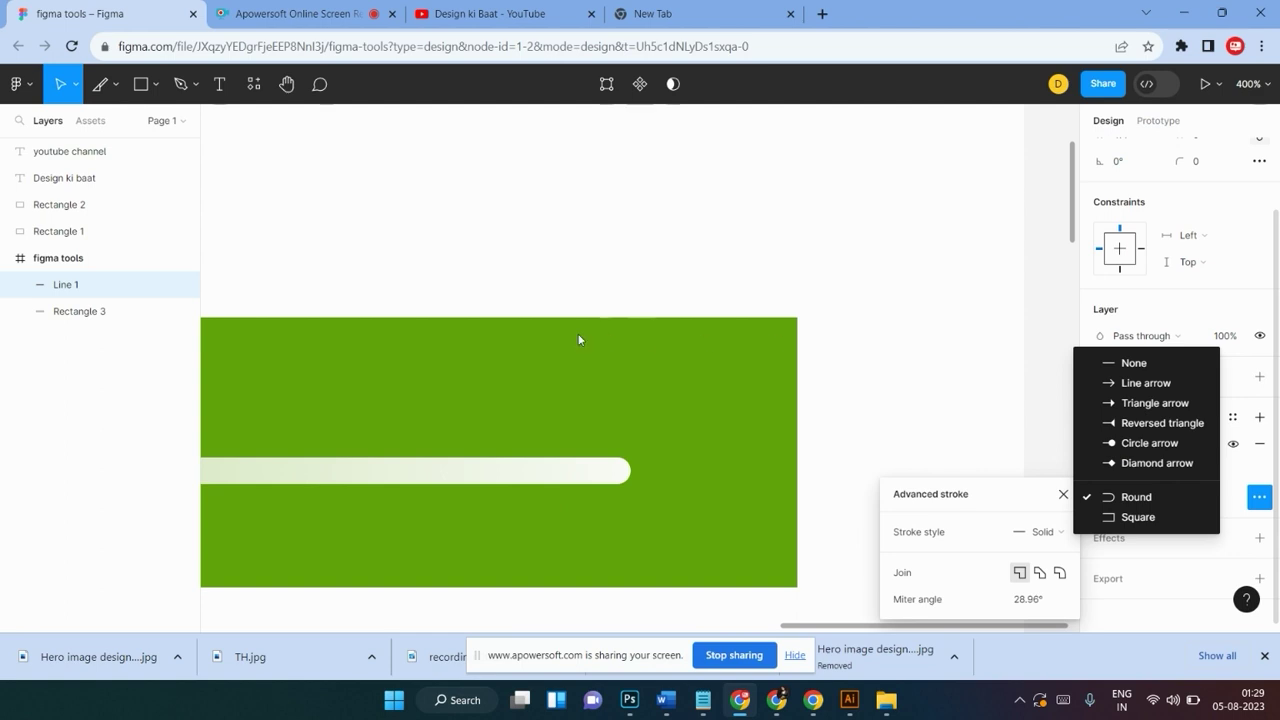
left_click(569, 389)
scroll(866, 417, "left", 5)
scroll(870, 417, "left", 2)
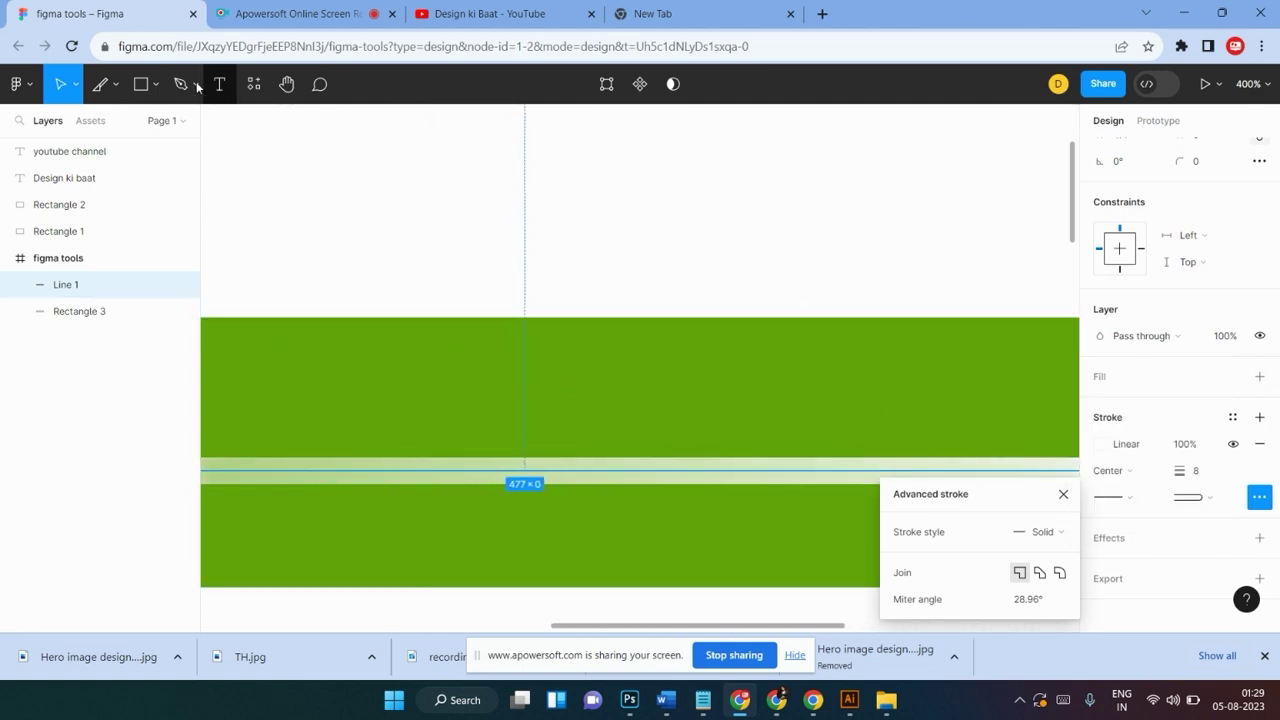
left_click(157, 85)
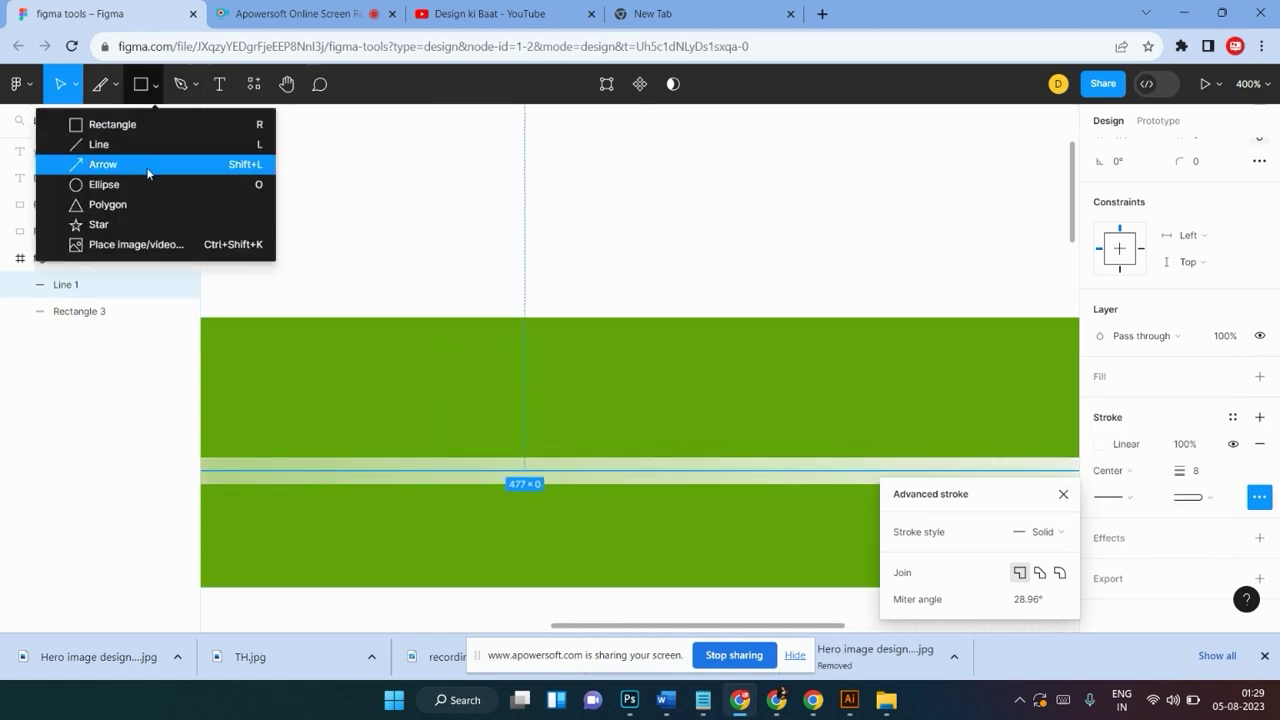
left_click(897, 240)
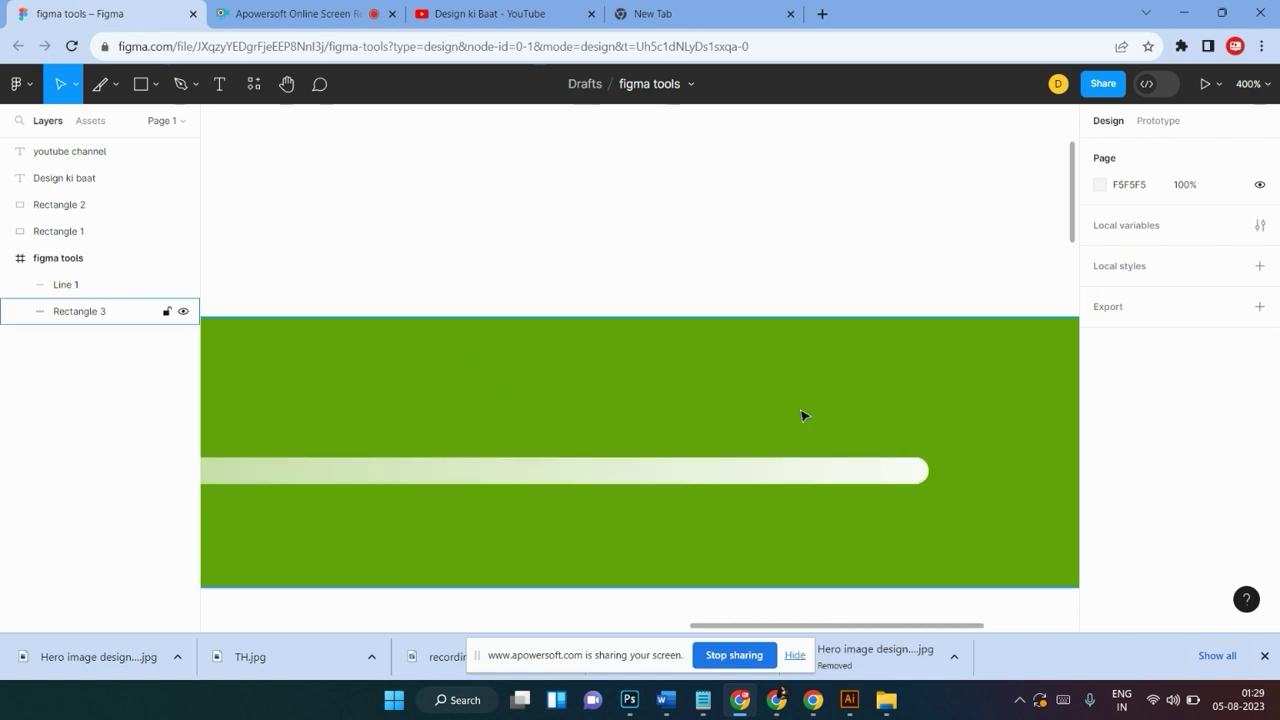
scroll(802, 415, "left", 3)
scroll(900, 390, "left", 2)
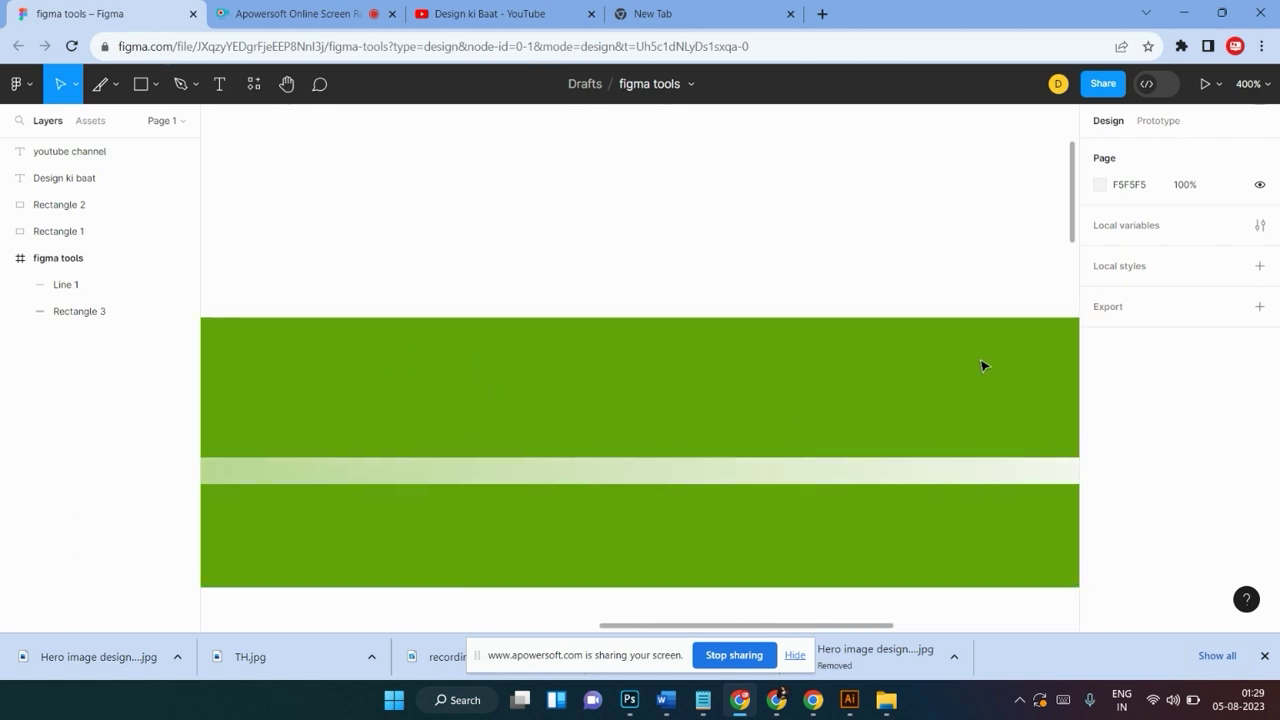
left_click(903, 482)
Zoom to 100% to see the whole frame and reselect Line 1 on the green bar
key("shift+0")
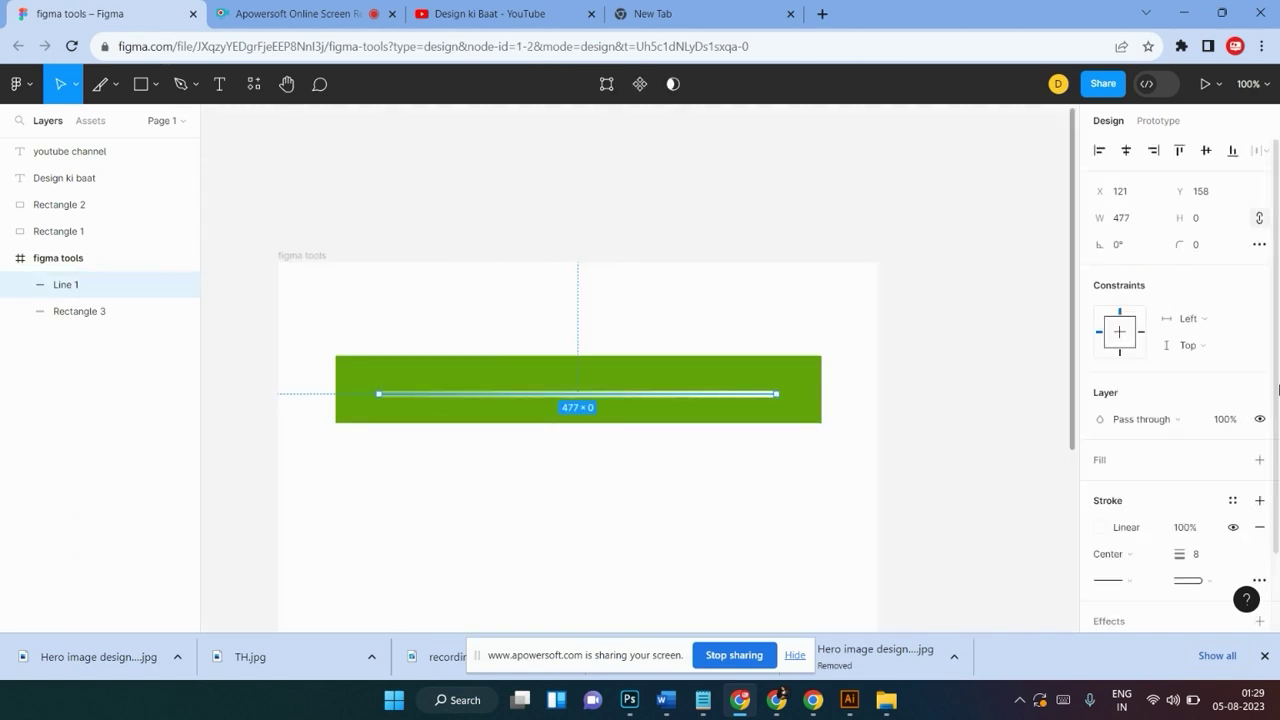
left_click(640, 308)
left_click(660, 398)
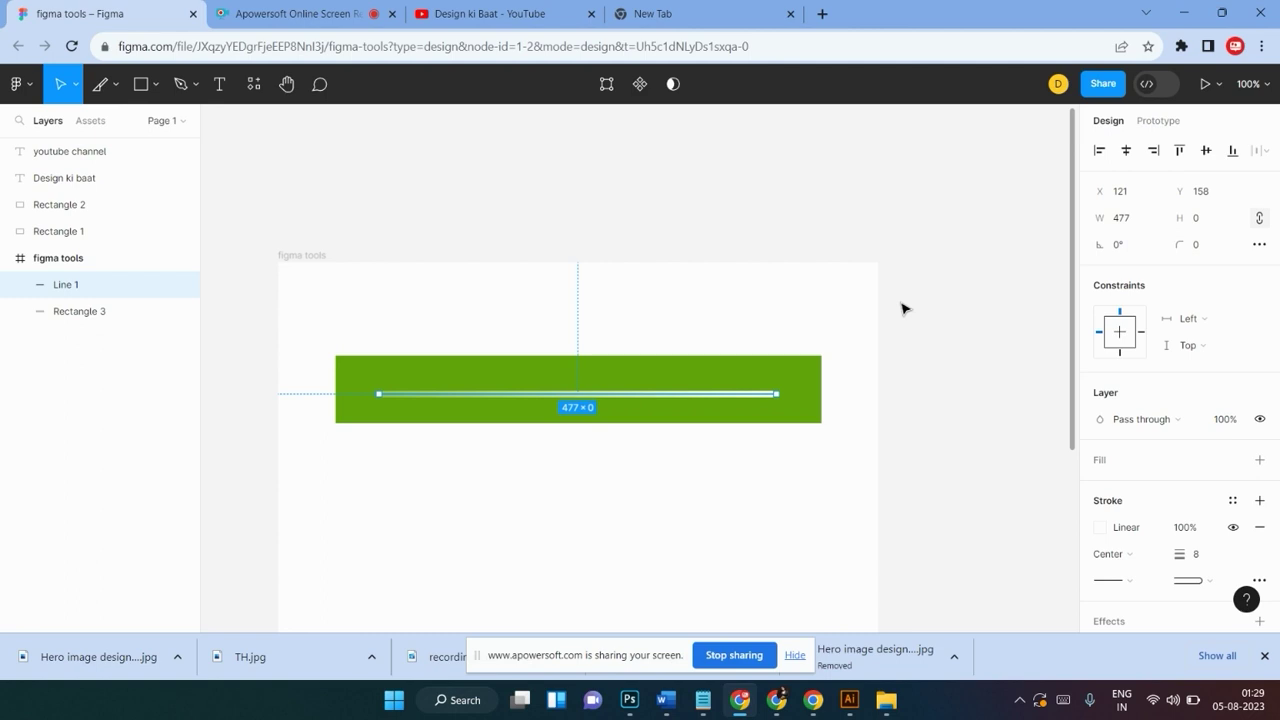
mouse_move(1232, 500)
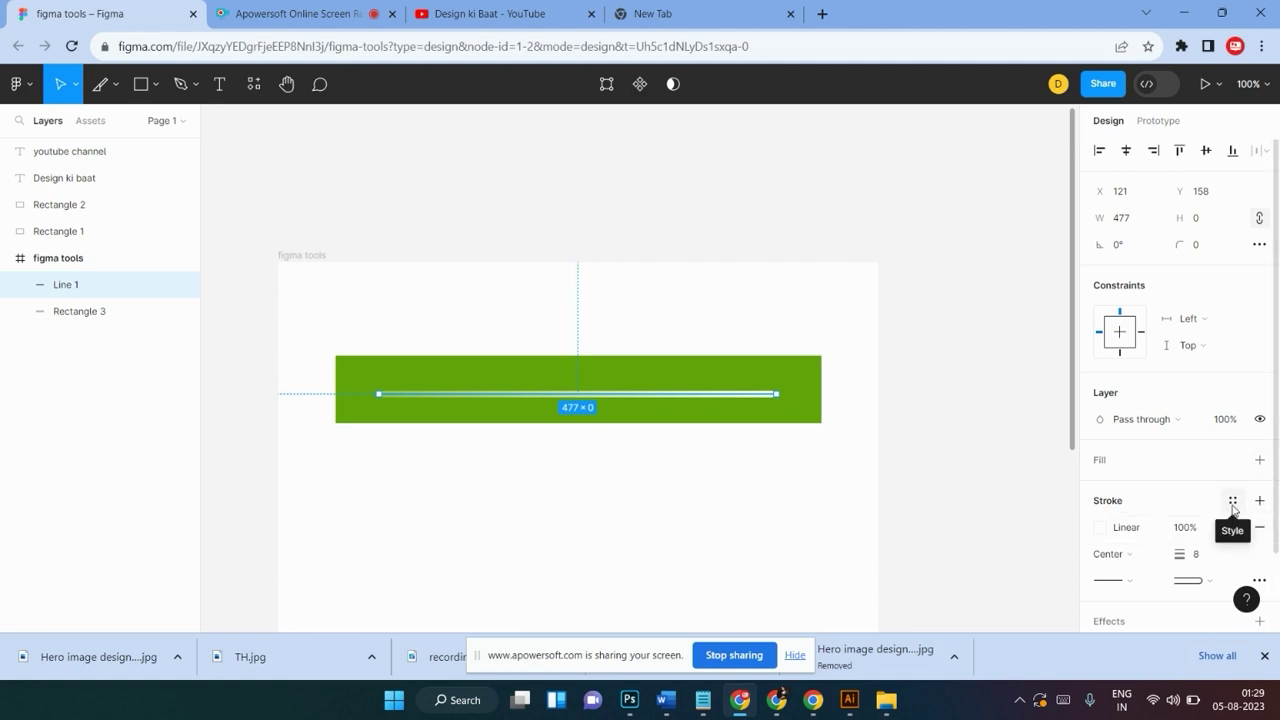
left_click(710, 455)
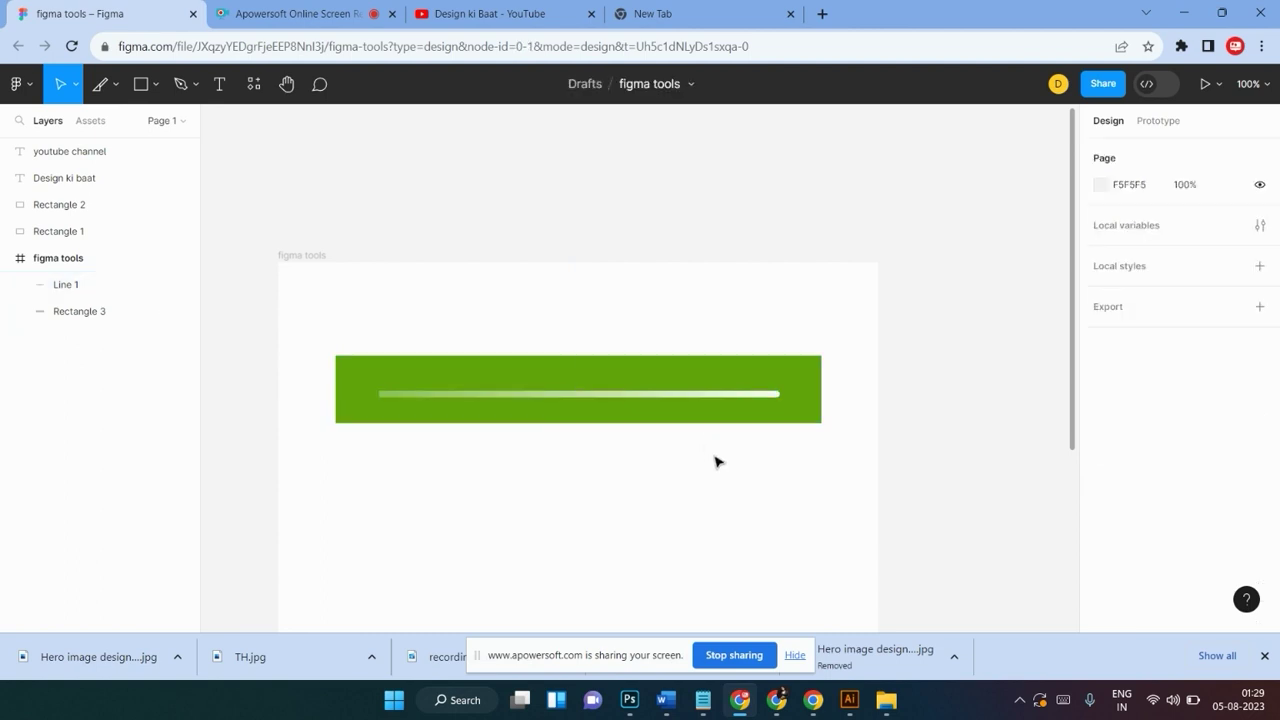
left_click(725, 395)
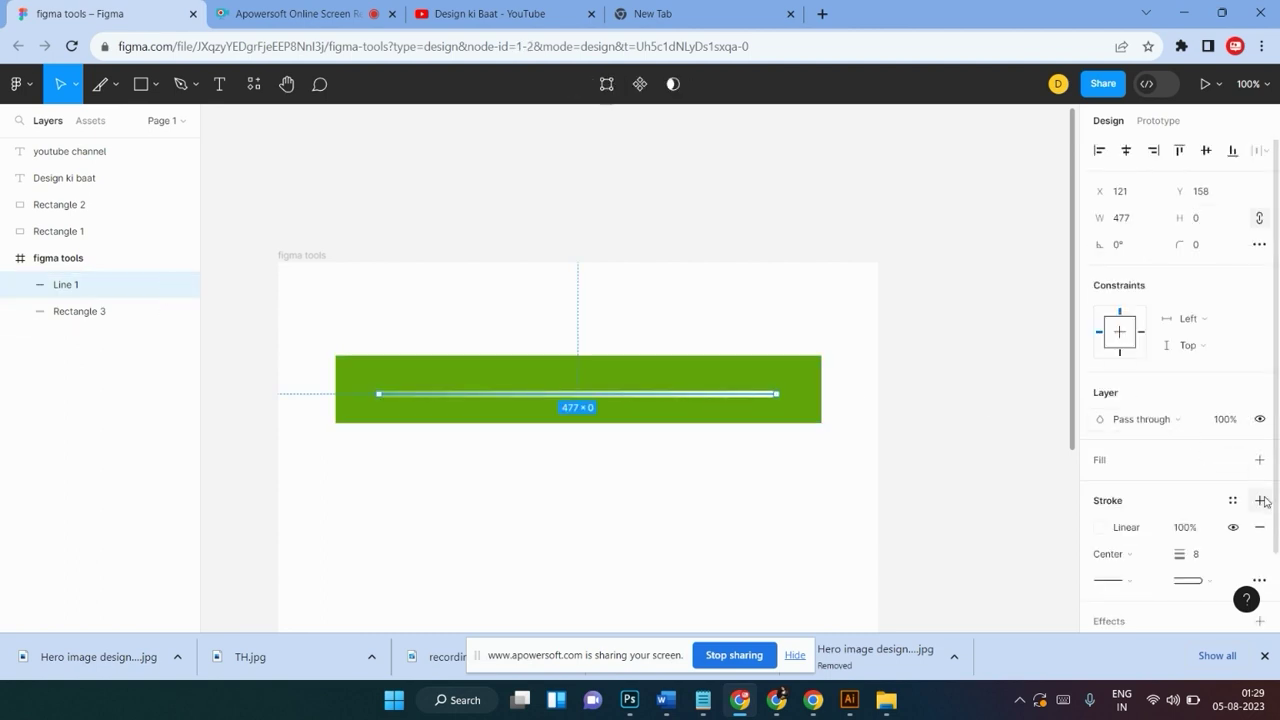
scroll(1278, 594, "down", 2)
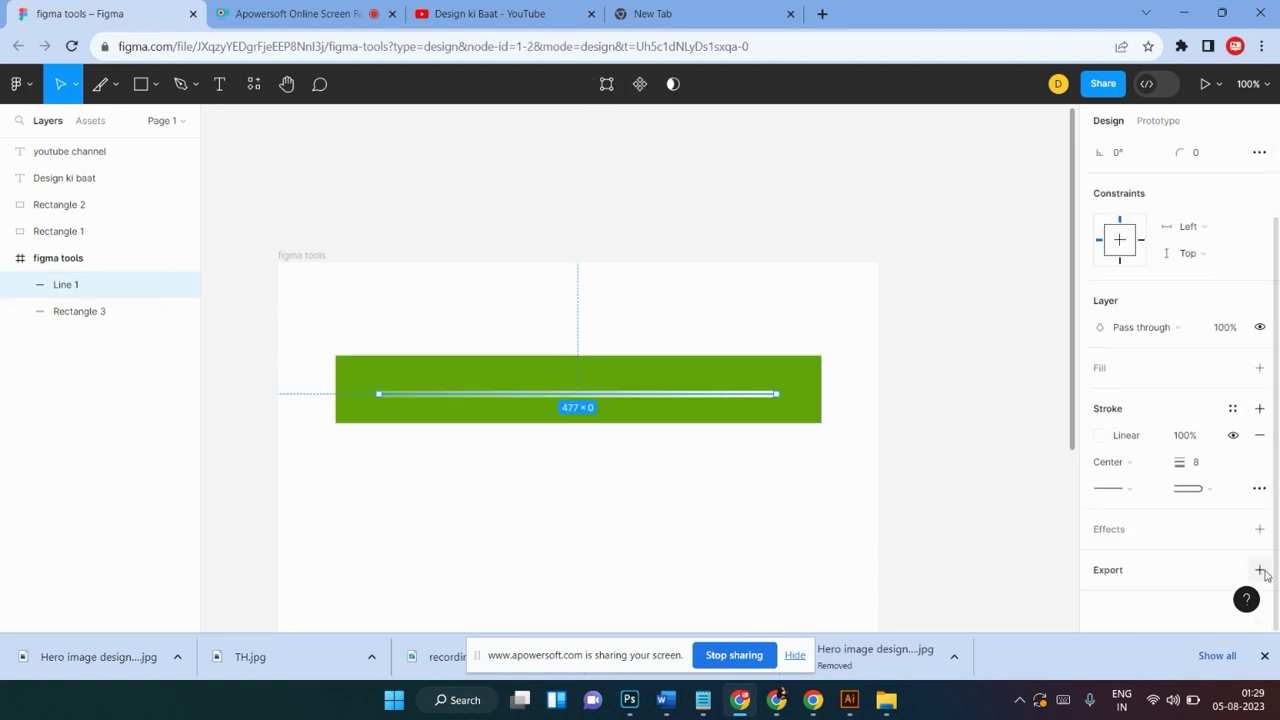
Add a Layer blur effect with blur amount 8 to Line 1
left_click(1260, 529)
left_click(1195, 556)
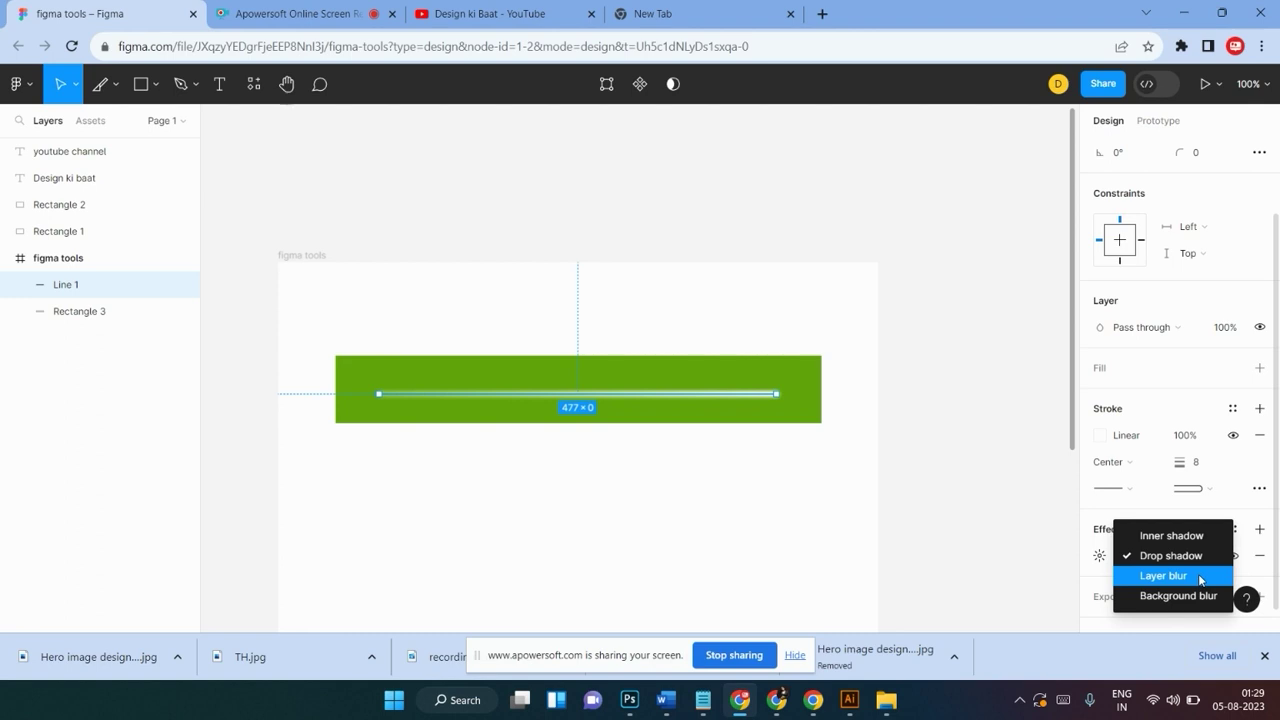
left_click(1200, 580)
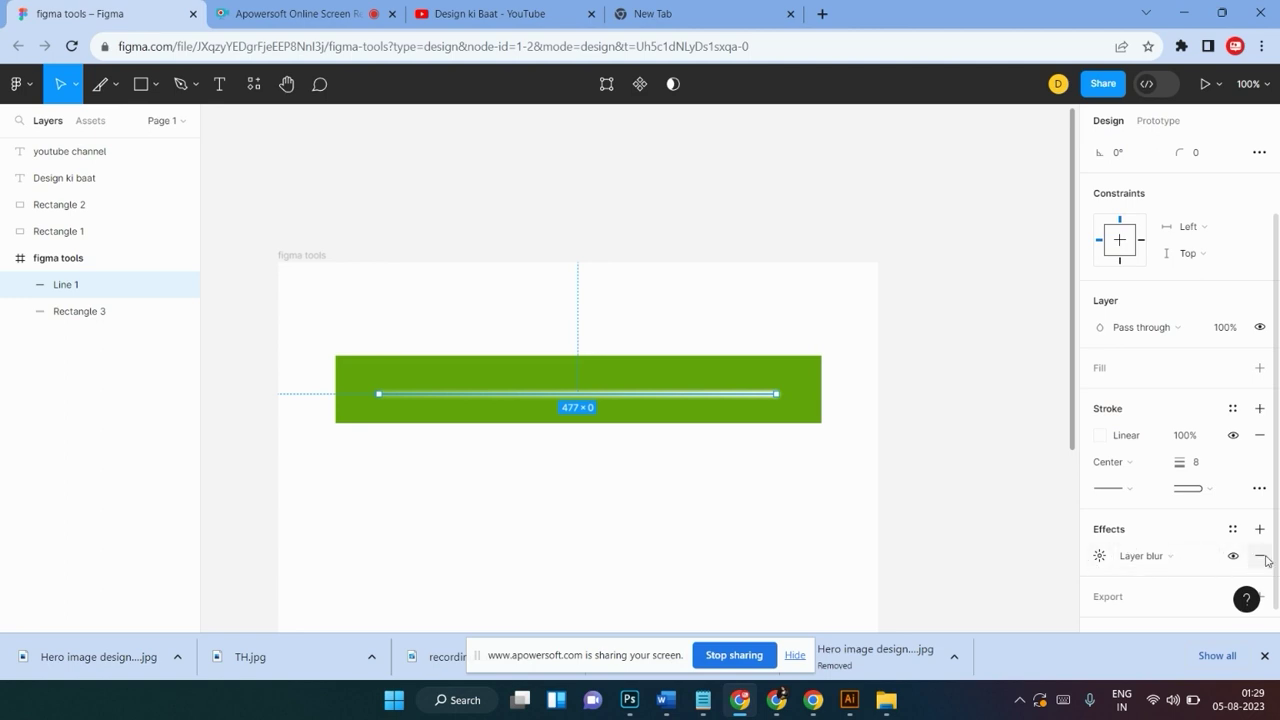
left_click(1100, 564)
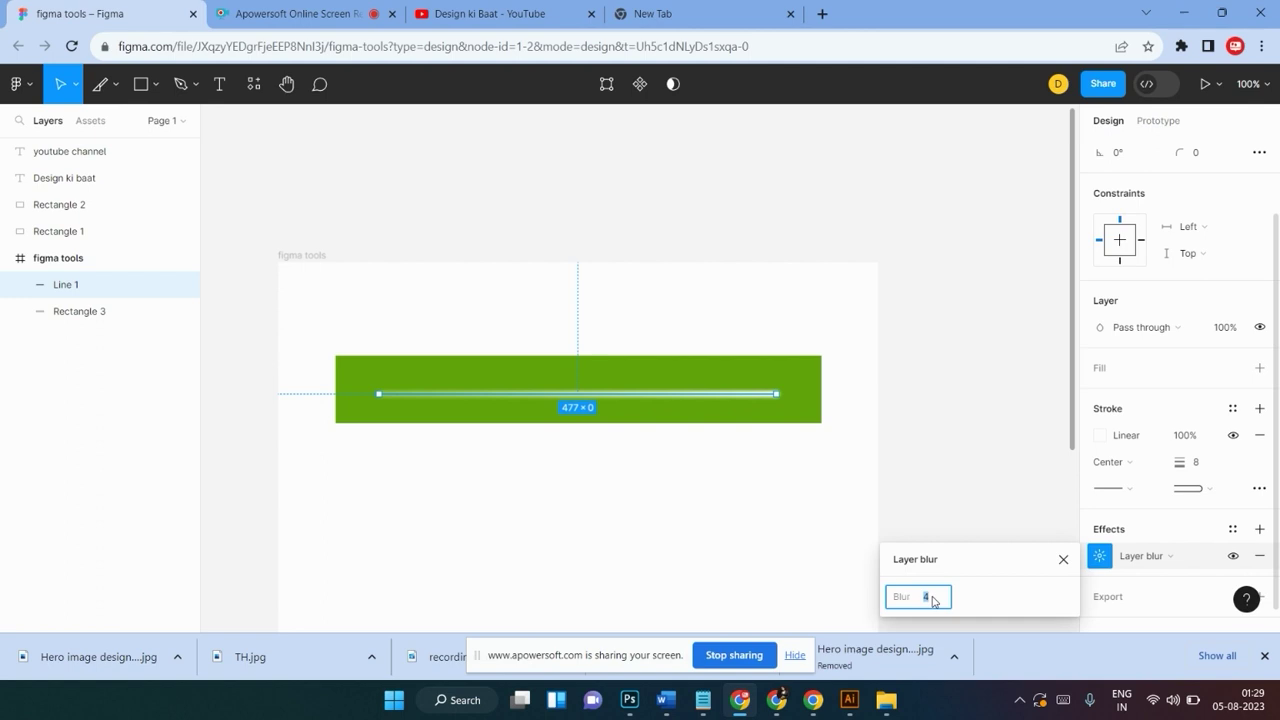
key("Return")
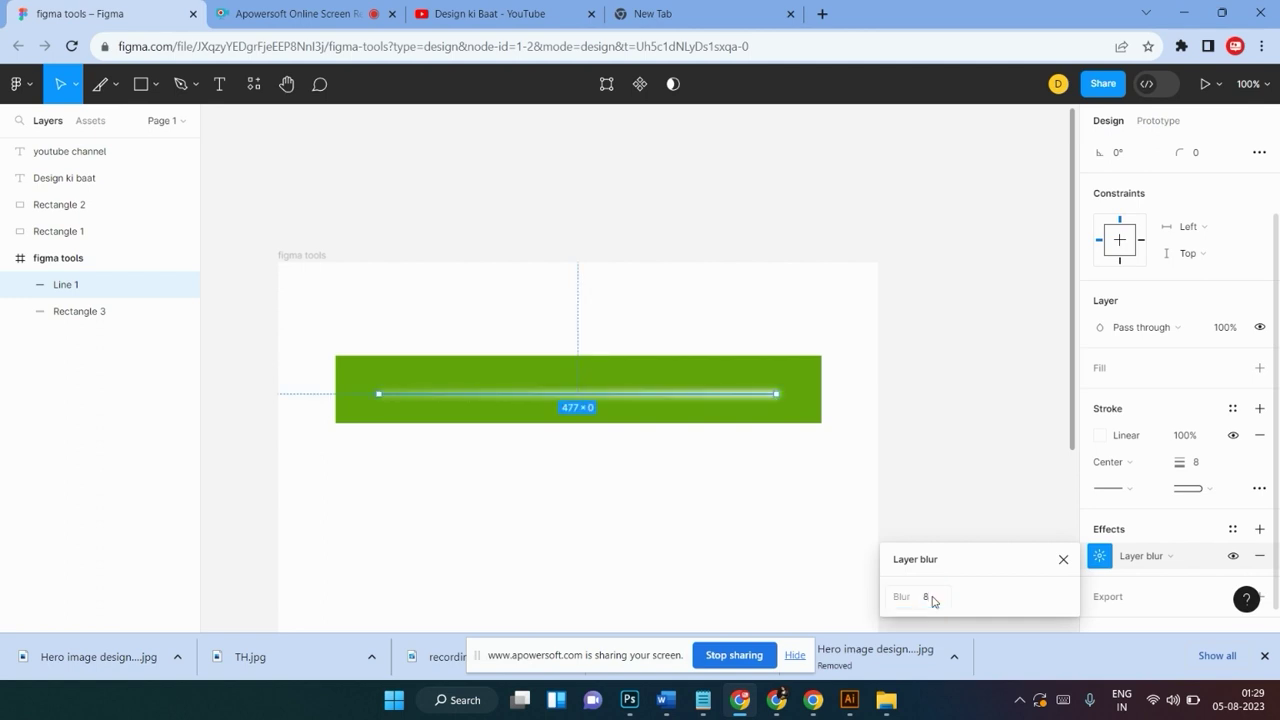
left_click(930, 598)
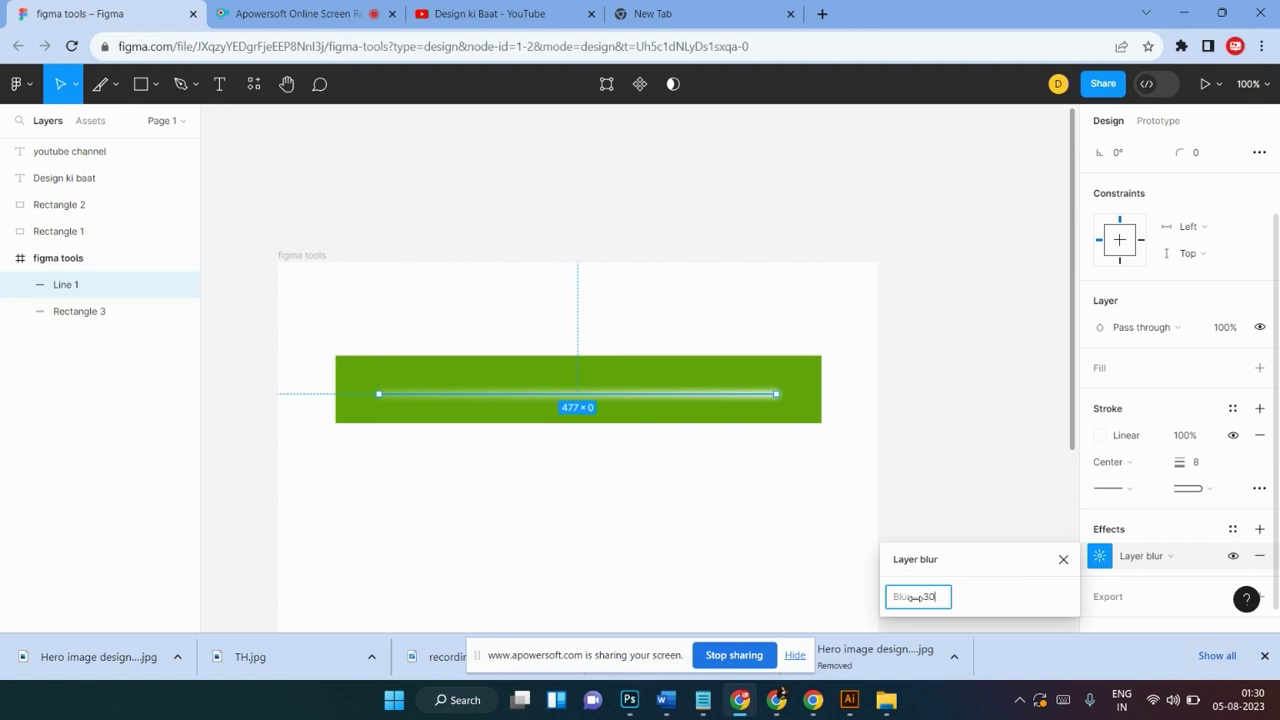
Set Line 1's layer blur to 30, then soften it to 20
key("Return")
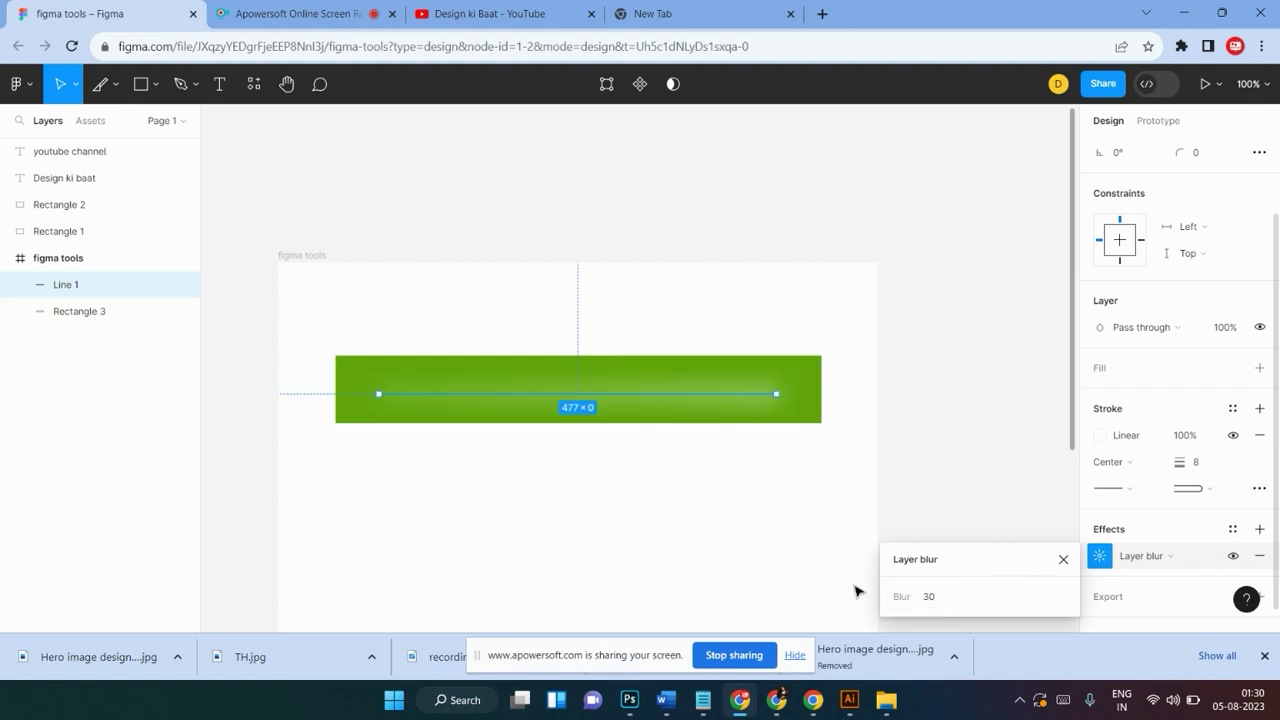
left_click(936, 608)
key("Return")
left_click(676, 353)
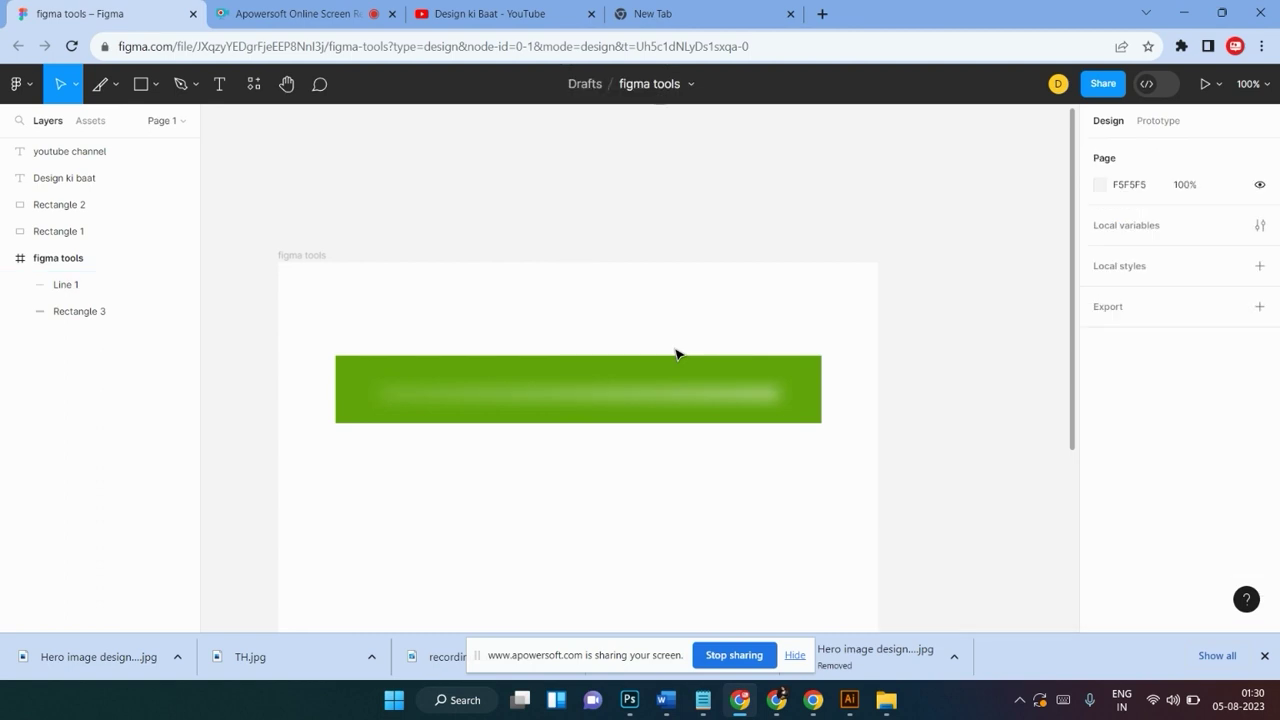
Nudge the green rectangle and Line 1 slightly into place on the bar
mouse_move(864, 310)
left_mouse_down()
mouse_move(373, 472)
mouse_move(506, 458)
left_mouse_up()
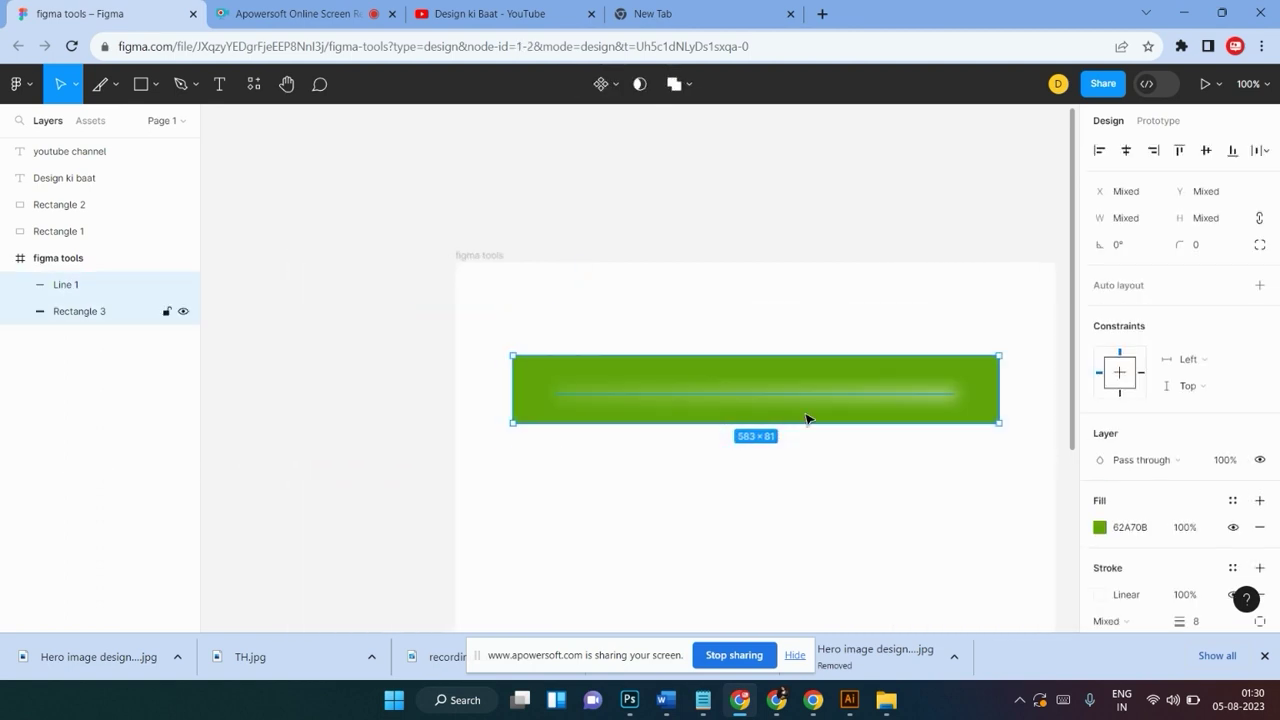
left_click_drag(754, 413, 762, 419)
left_click(808, 310)
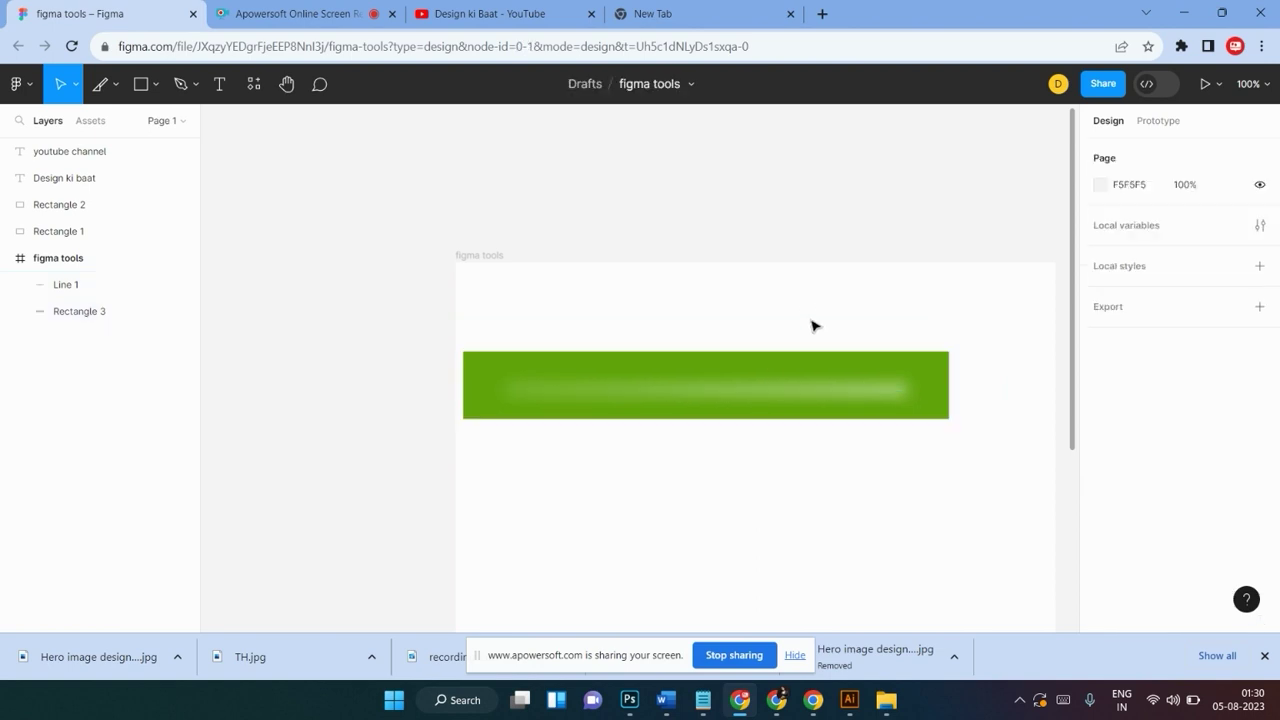
left_click(811, 396)
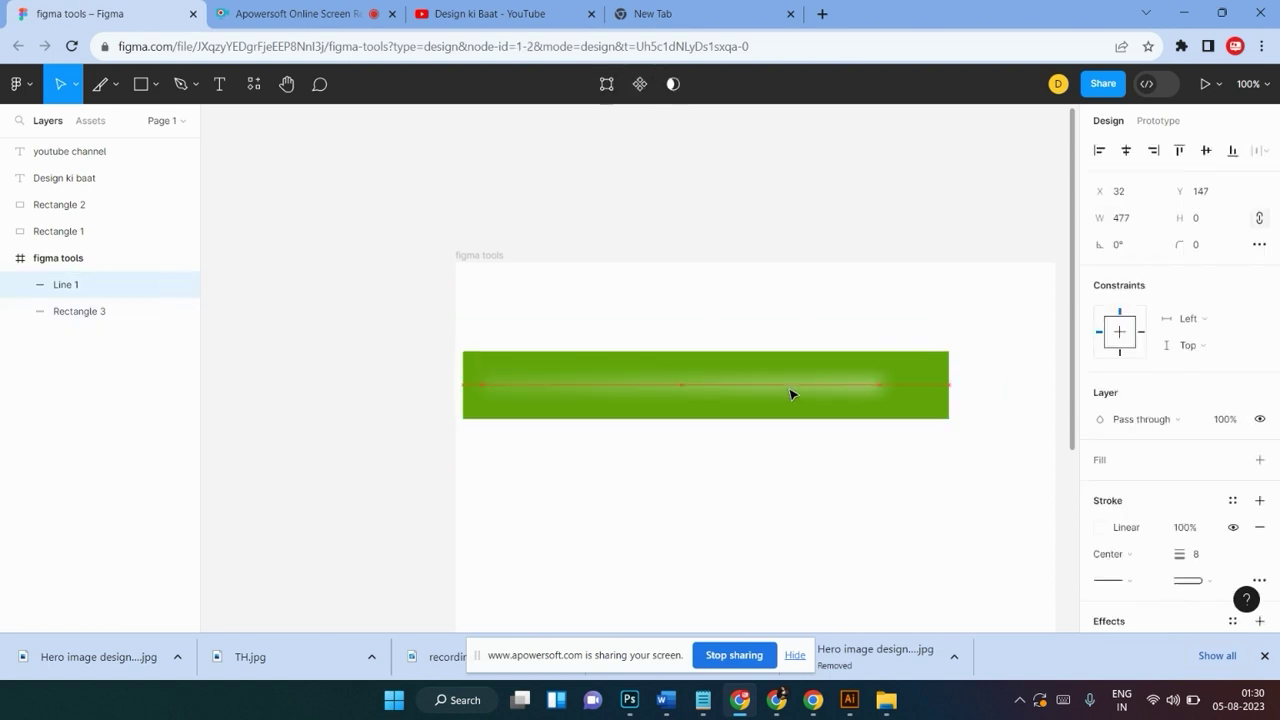
left_click_drag(819, 398, 815, 397)
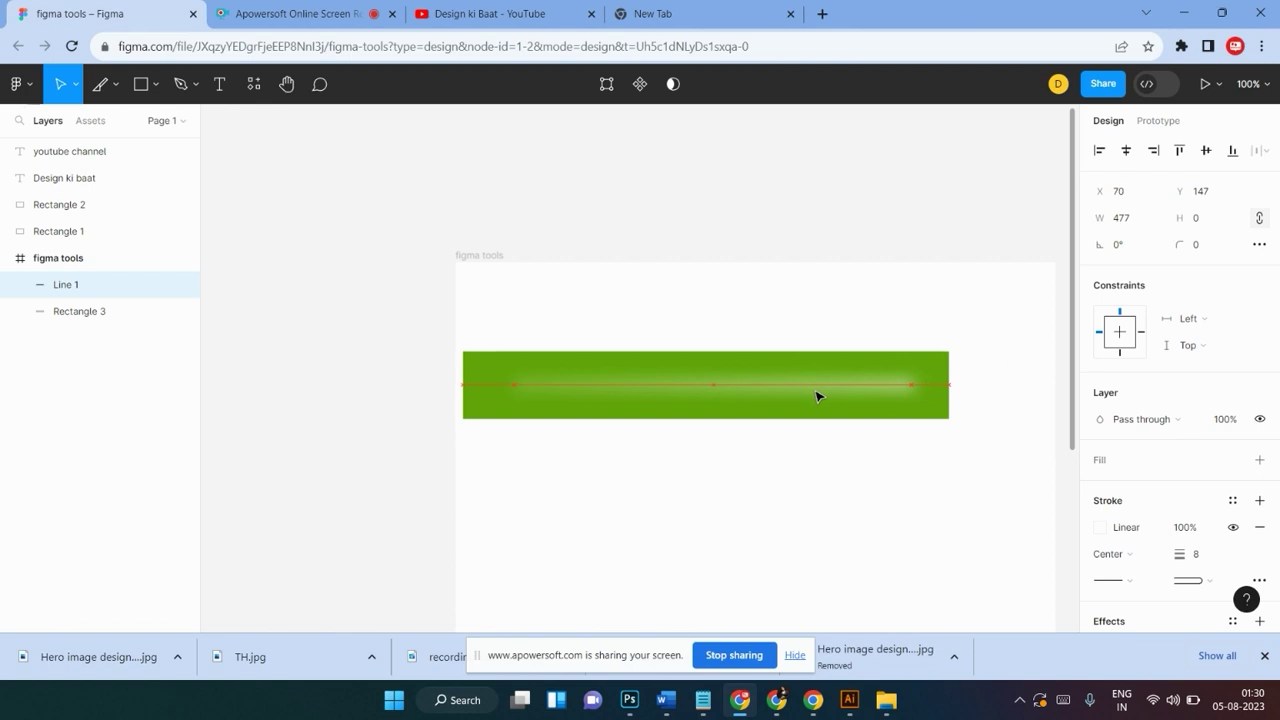
left_click(900, 330)
Move the rectangle and line together up-left, then stretch the rectangle much taller
mouse_move(992, 336)
left_mouse_down()
mouse_move(530, 500)
mouse_move(469, 443)
left_mouse_up()
left_click_drag(646, 374, 730, 358)
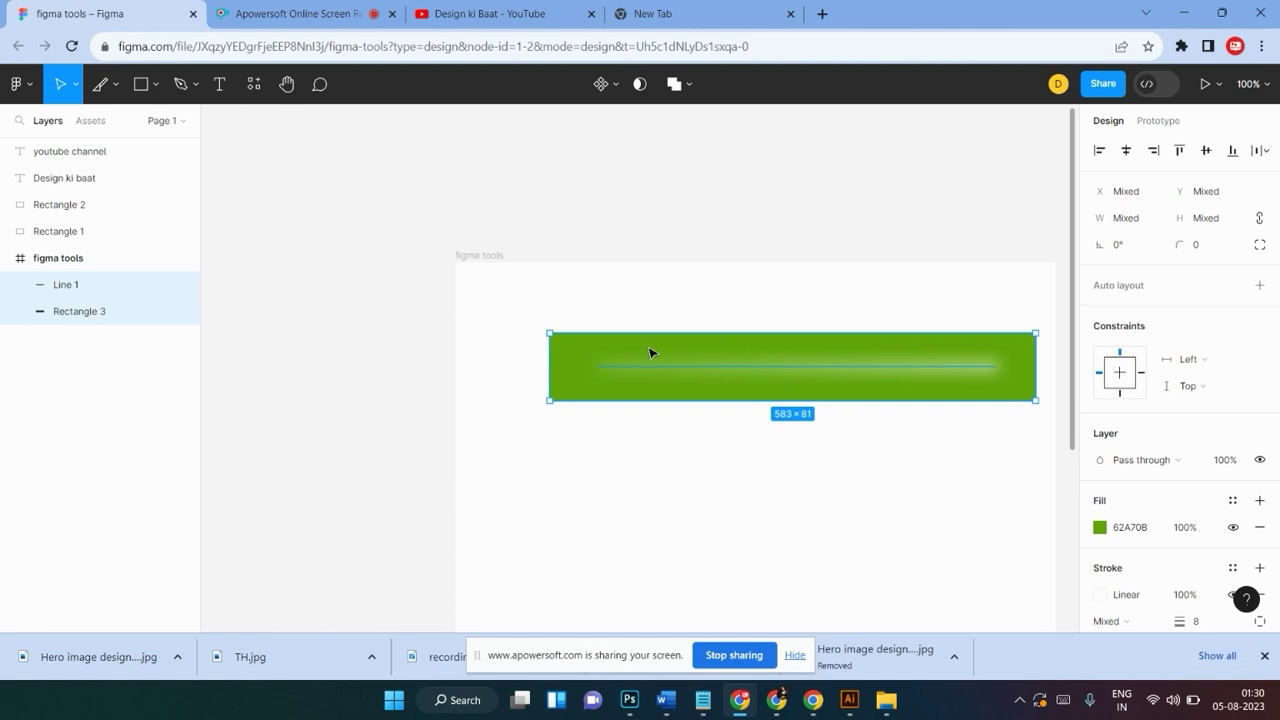
scroll(651, 350, "right", 3)
left_click(637, 316)
scroll(700, 300, "left", 1)
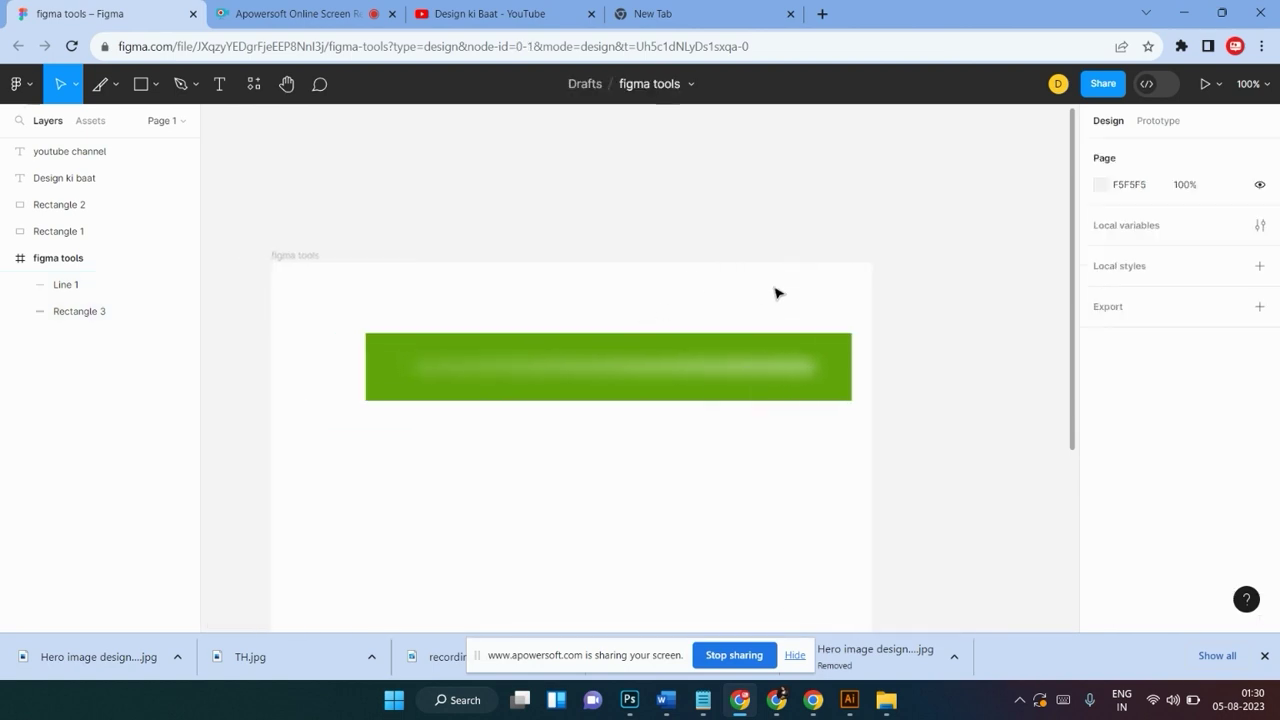
mouse_move(872, 298)
left_mouse_down()
mouse_move(476, 437)
mouse_move(334, 449)
left_mouse_up()
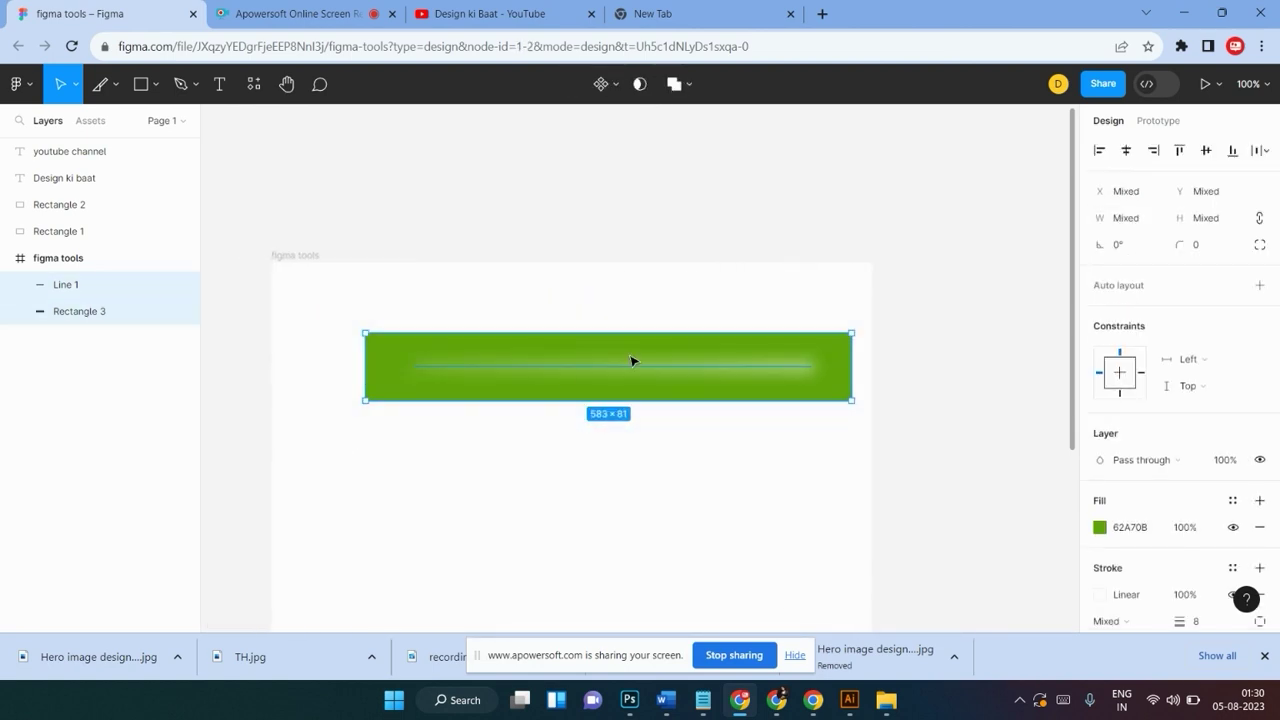
left_click_drag(627, 360, 597, 335)
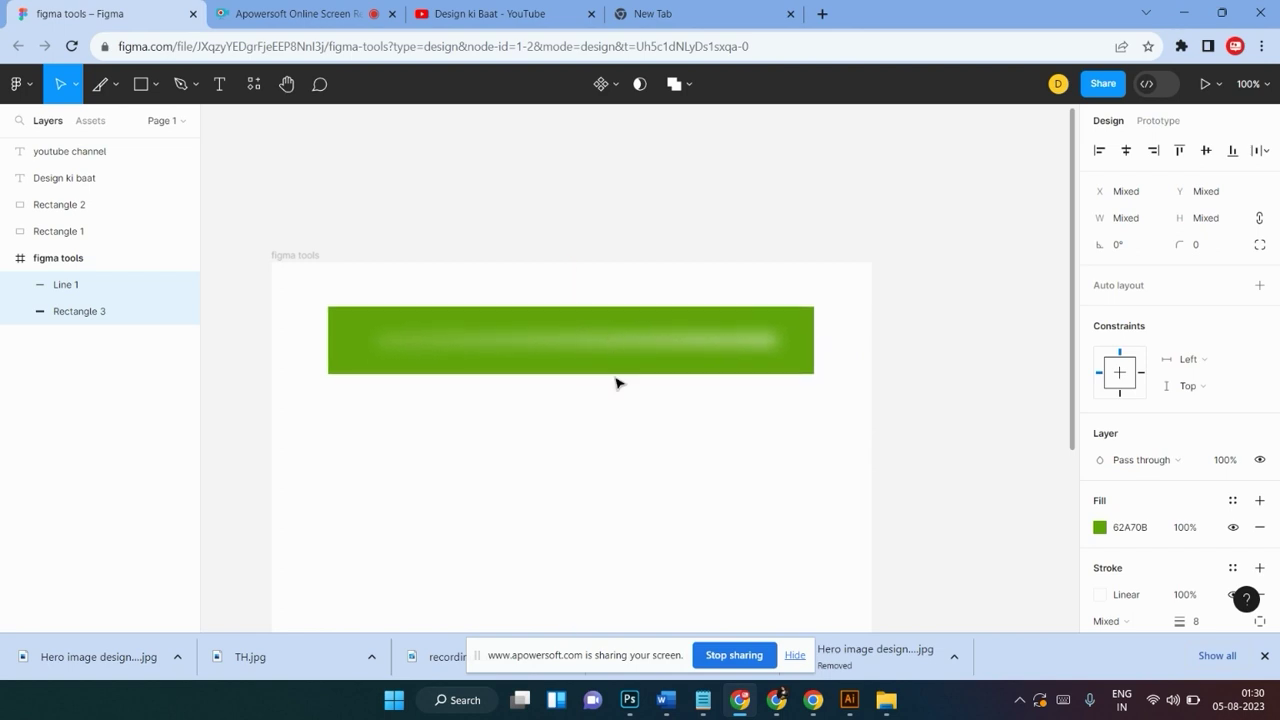
left_click(615, 432)
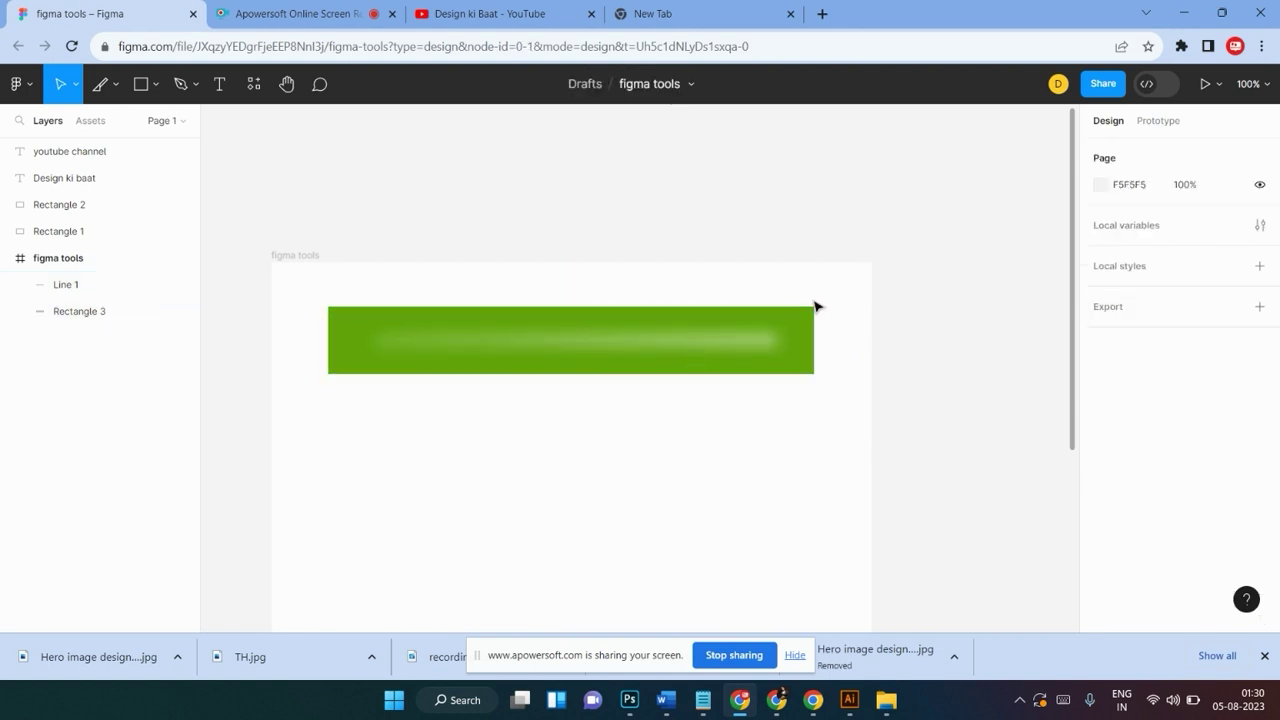
left_click(692, 376)
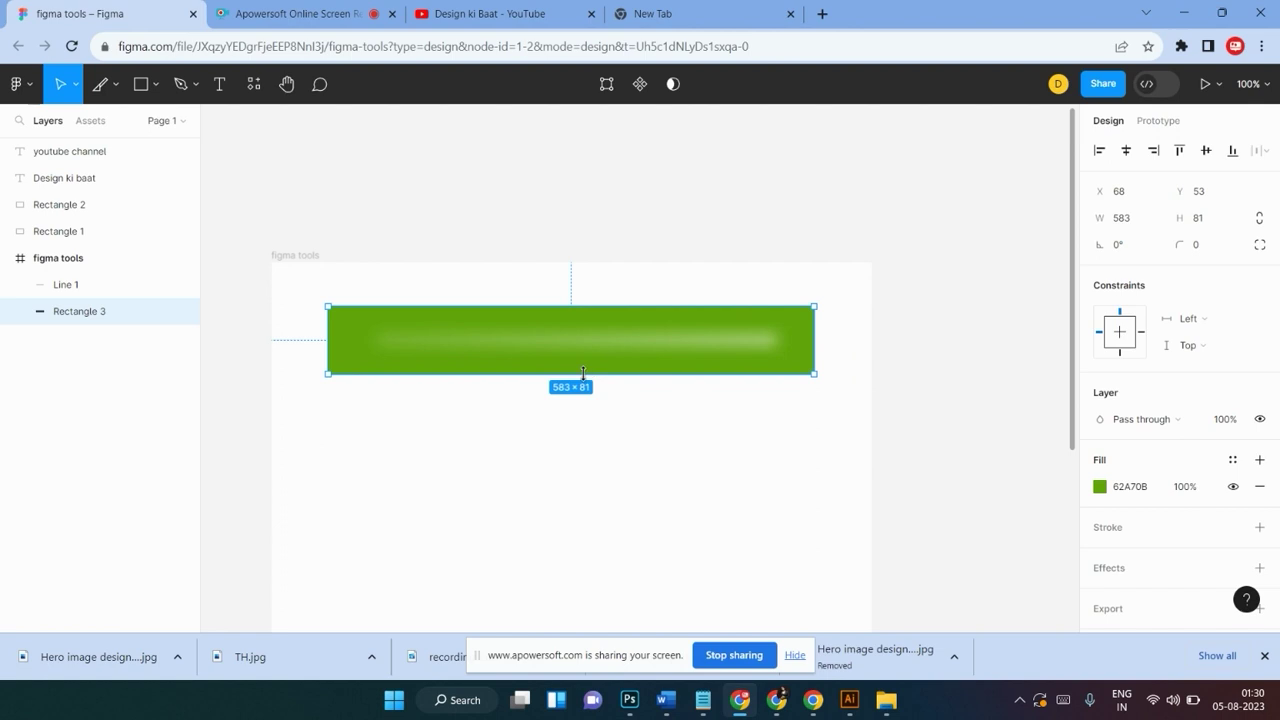
left_click_drag(586, 373, 586, 552)
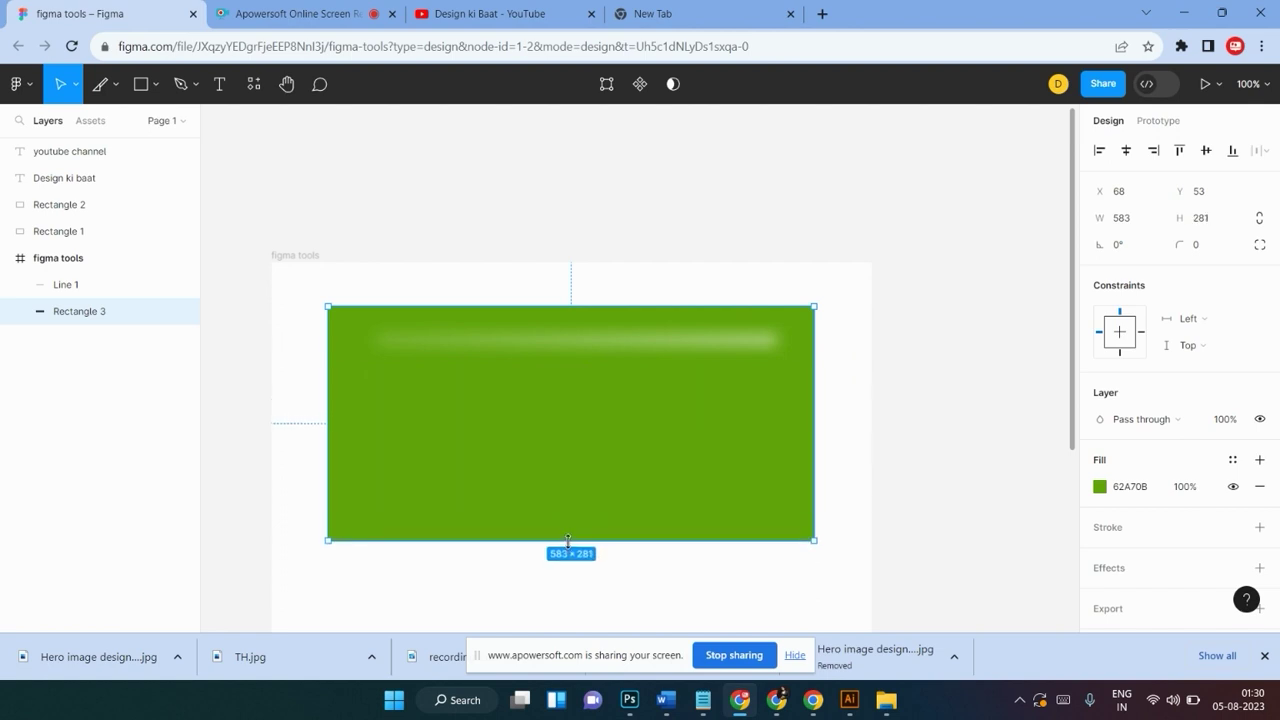
Duplicate Line 1 lower on the rectangle and rotate the copy vertical (-90°)
left_click(617, 341)
left_click_drag(617, 345, 610, 456)
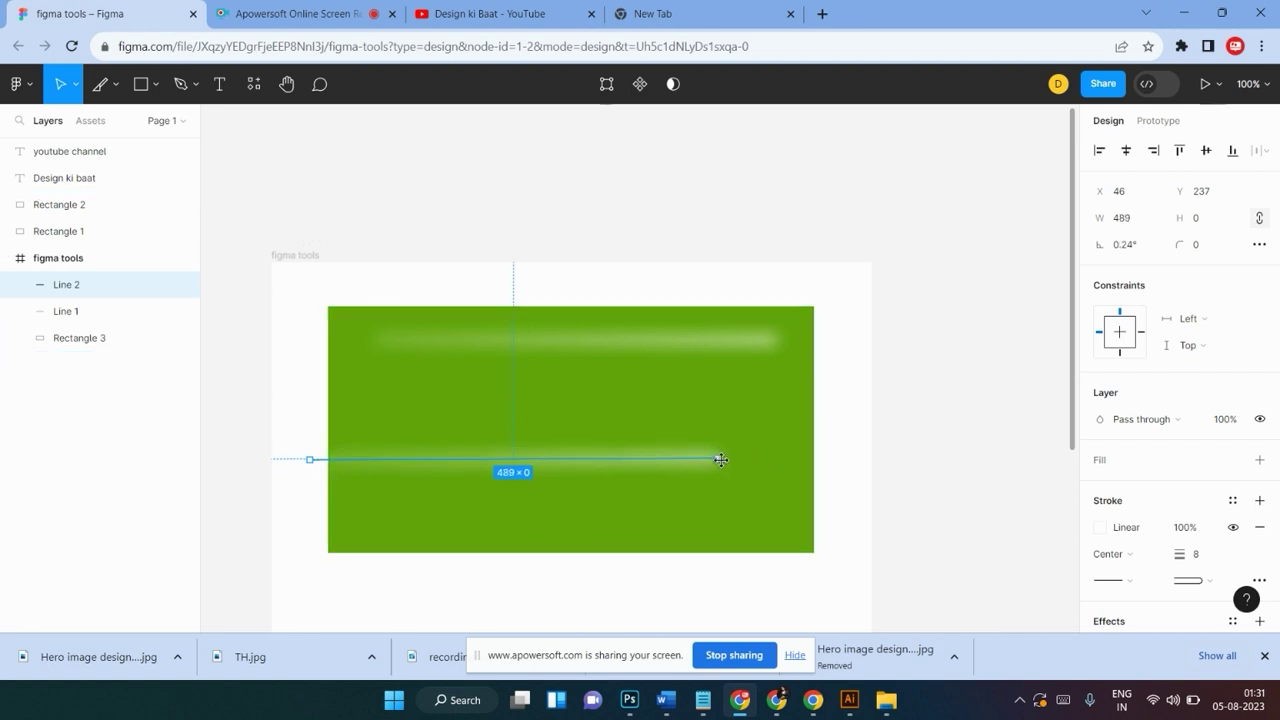
left_click_drag(718, 459, 752, 464)
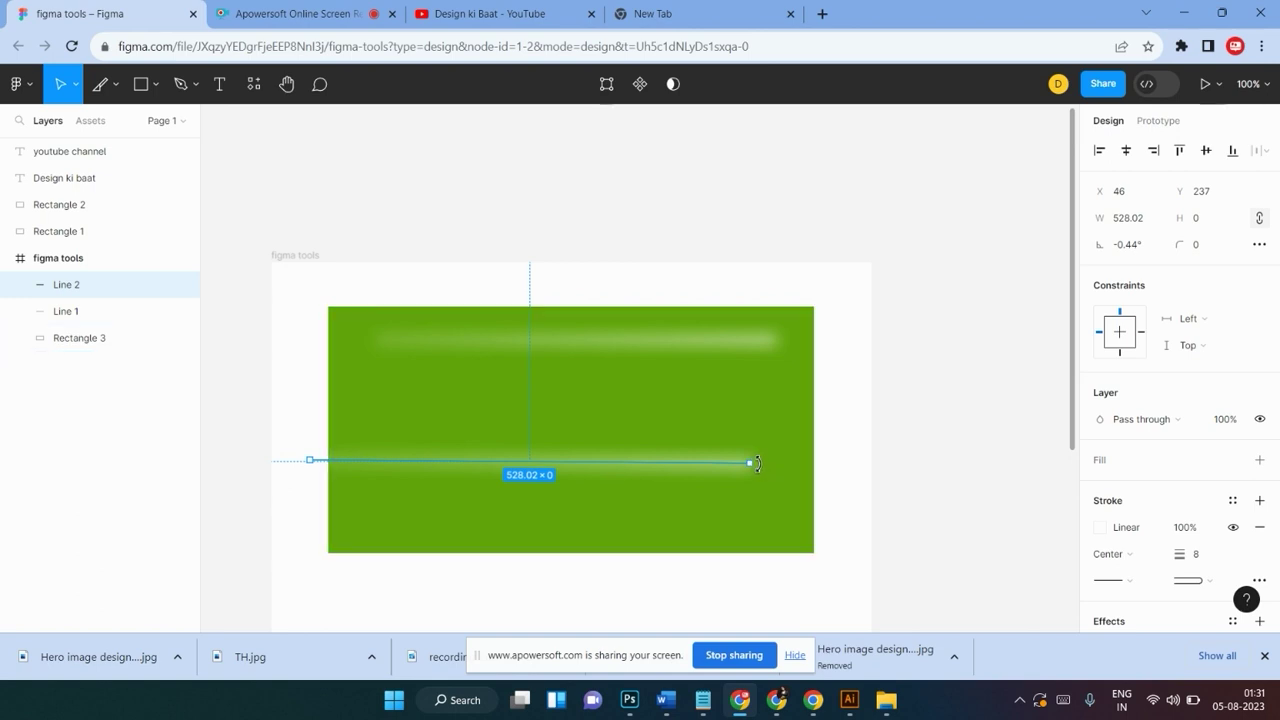
left_click_drag(757, 463, 521, 626)
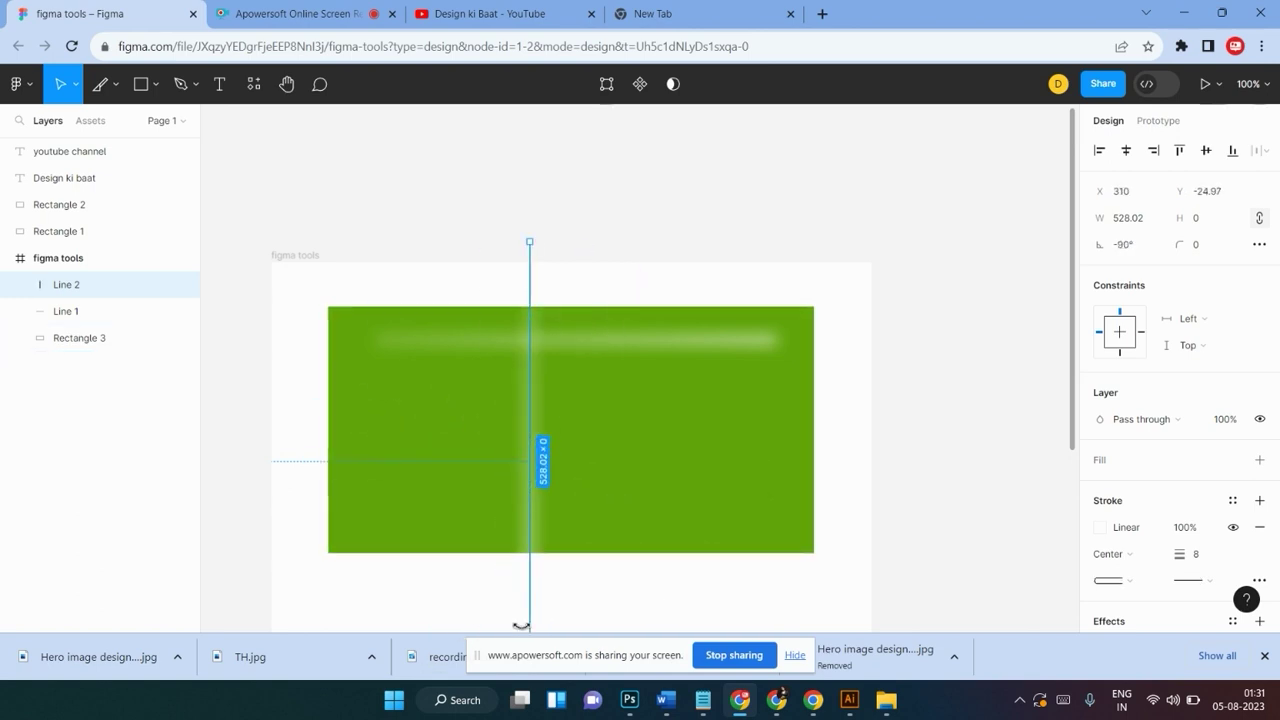
Move vertical Line 2 to the rectangle's left side and shorten it to 256
mouse_move(540, 460)
left_mouse_down()
mouse_move(369, 523)
mouse_move(371, 551)
left_mouse_up()
scroll(437, 454, "down", 2)
scroll(437, 456, "down", 3)
scroll(437, 456, "up", 2)
scroll(426, 457, "down", 3)
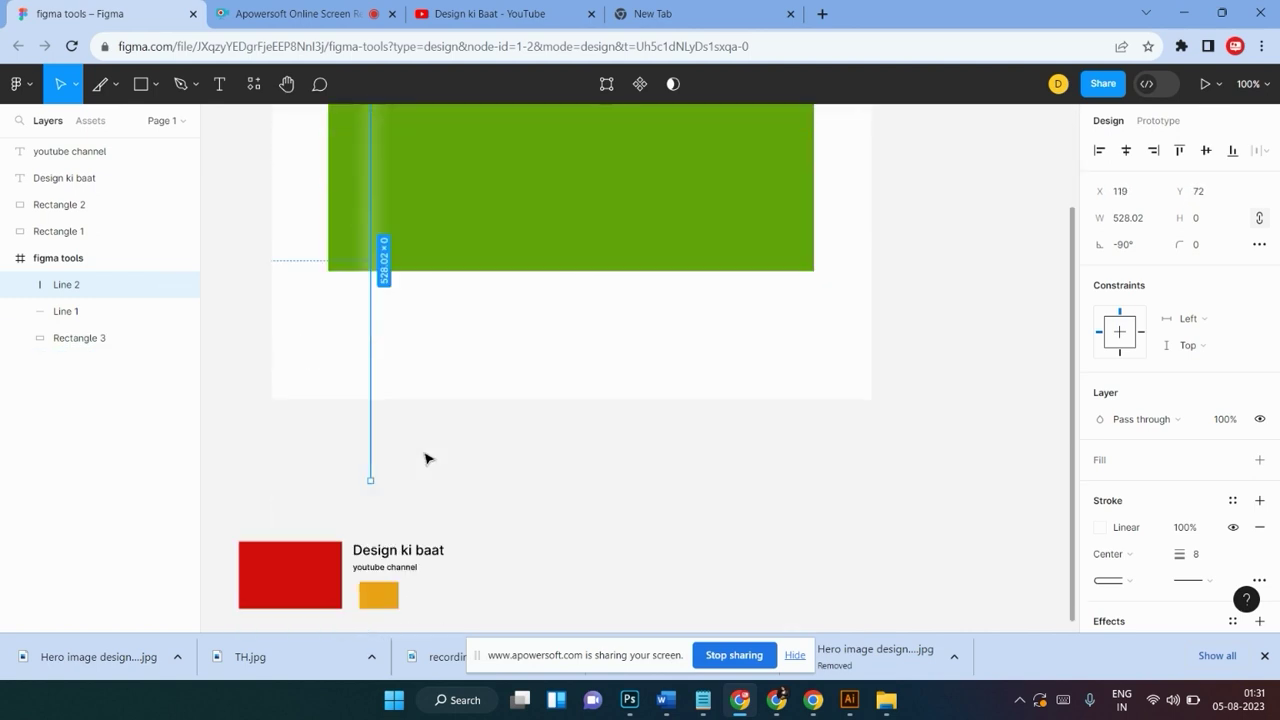
left_click_drag(371, 488, 370, 261)
scroll(406, 337, "up", 3)
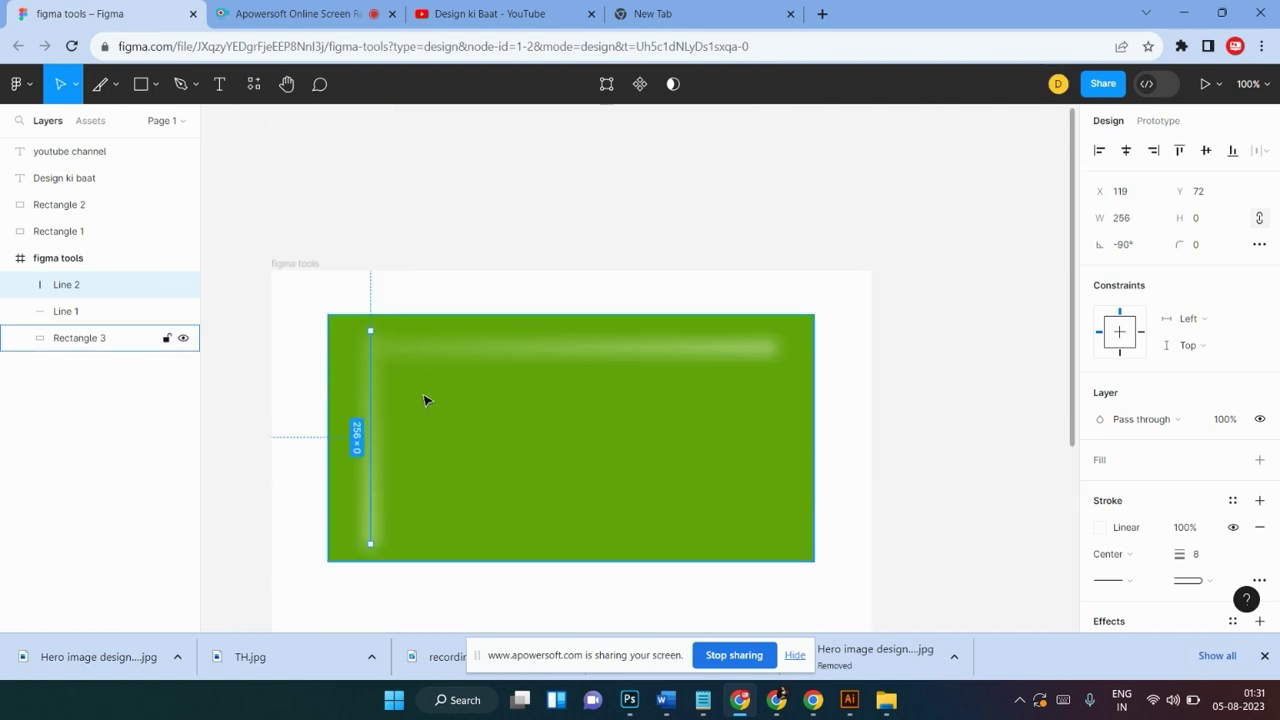
left_click(536, 224)
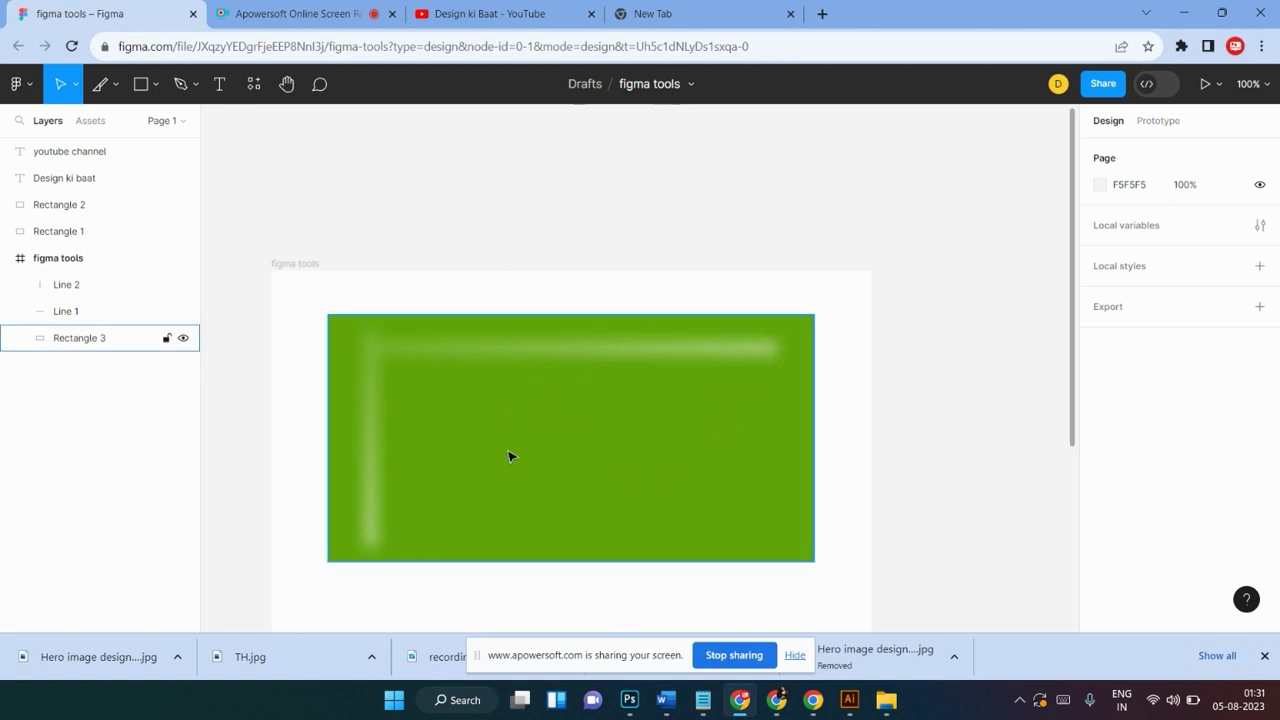
Select Rectangle 3, Line 1 and Line 2 together and delete them
scroll(610, 450, "down", 1)
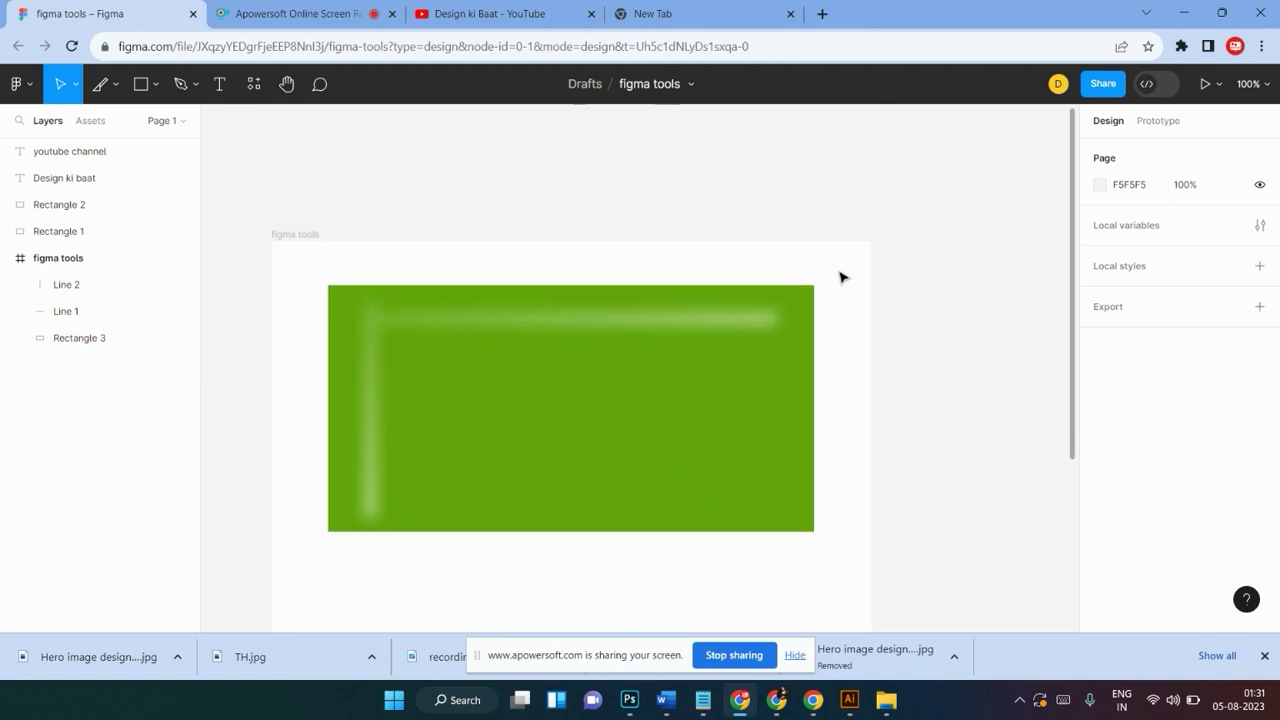
left_click_drag(823, 279, 306, 563)
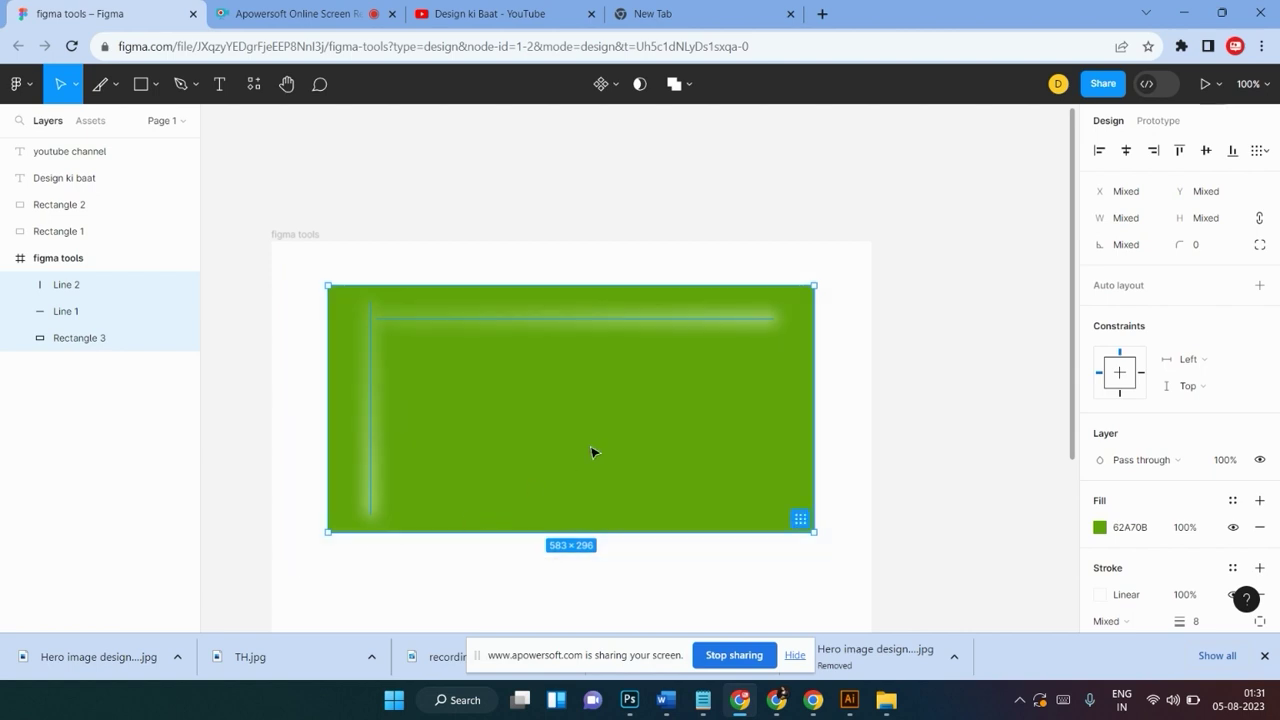
scroll(845, 356, "down", 2)
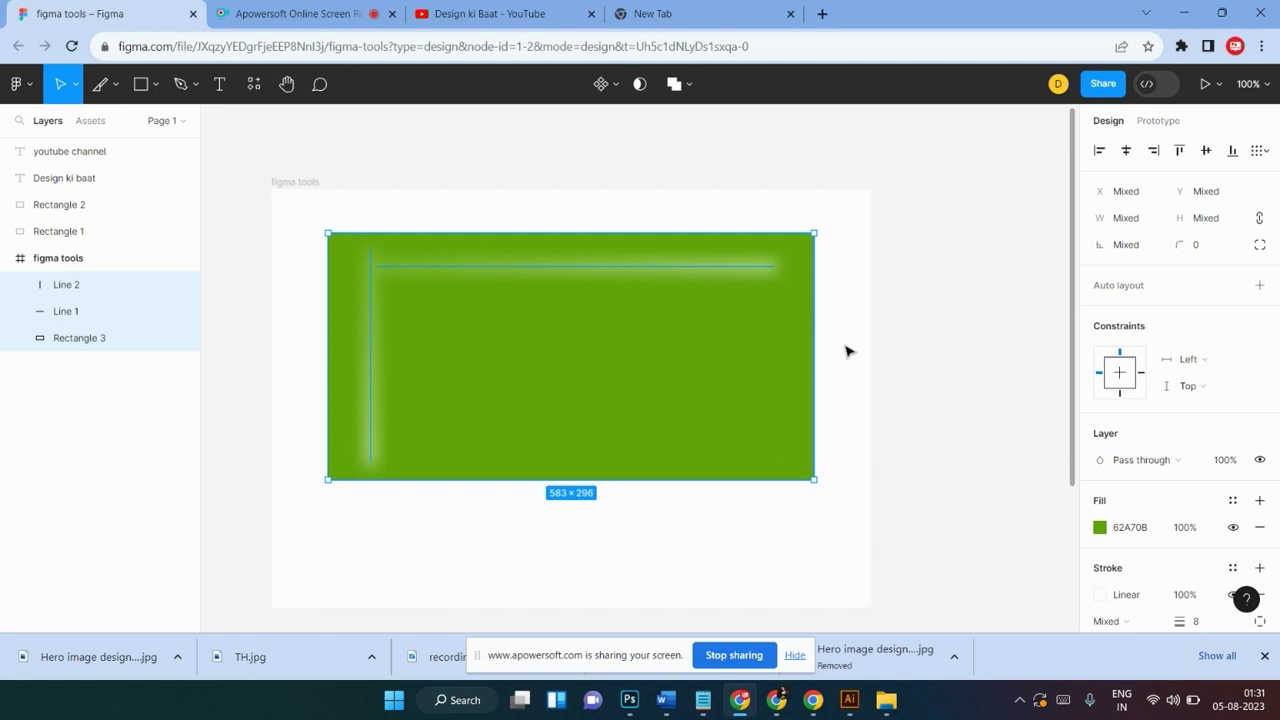
left_click(846, 298)
mouse_move(845, 235)
left_mouse_down()
mouse_move(649, 374)
mouse_move(403, 486)
mouse_move(290, 520)
left_mouse_up()
key("Delete")
Switch the shape tool to Arrow from the shape list
key("p")
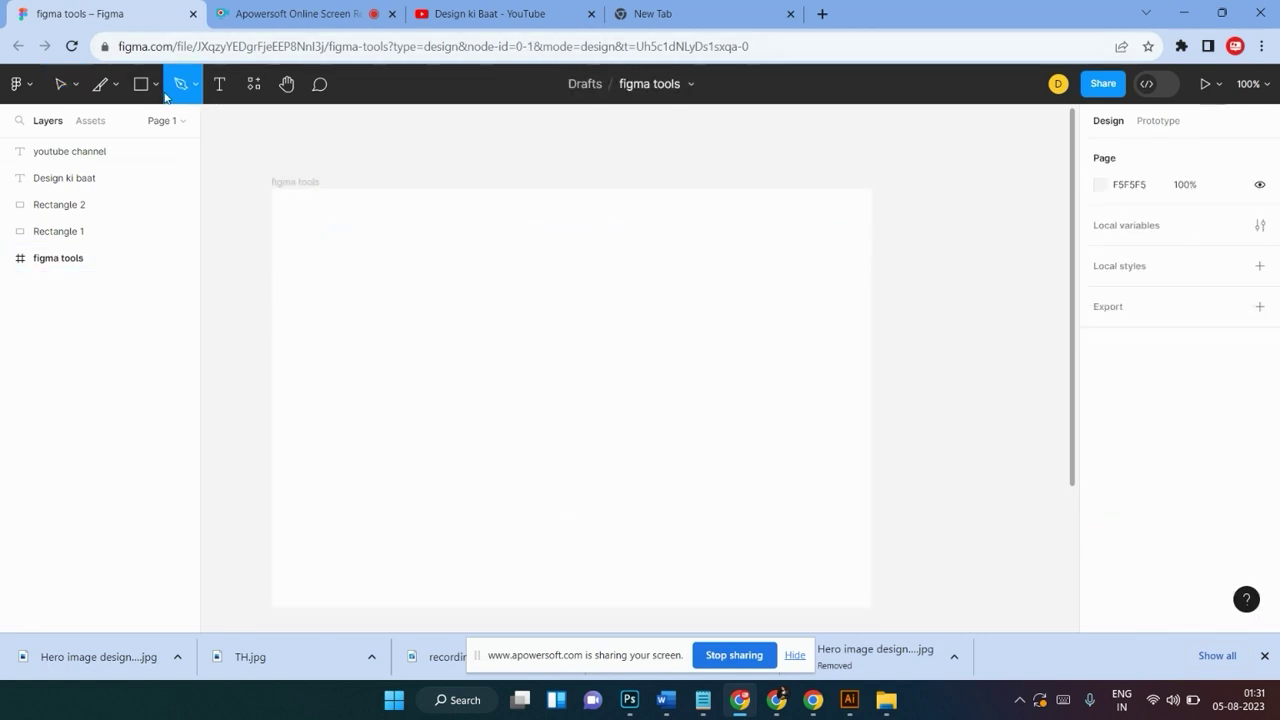
left_click(141, 84)
left_click(150, 86)
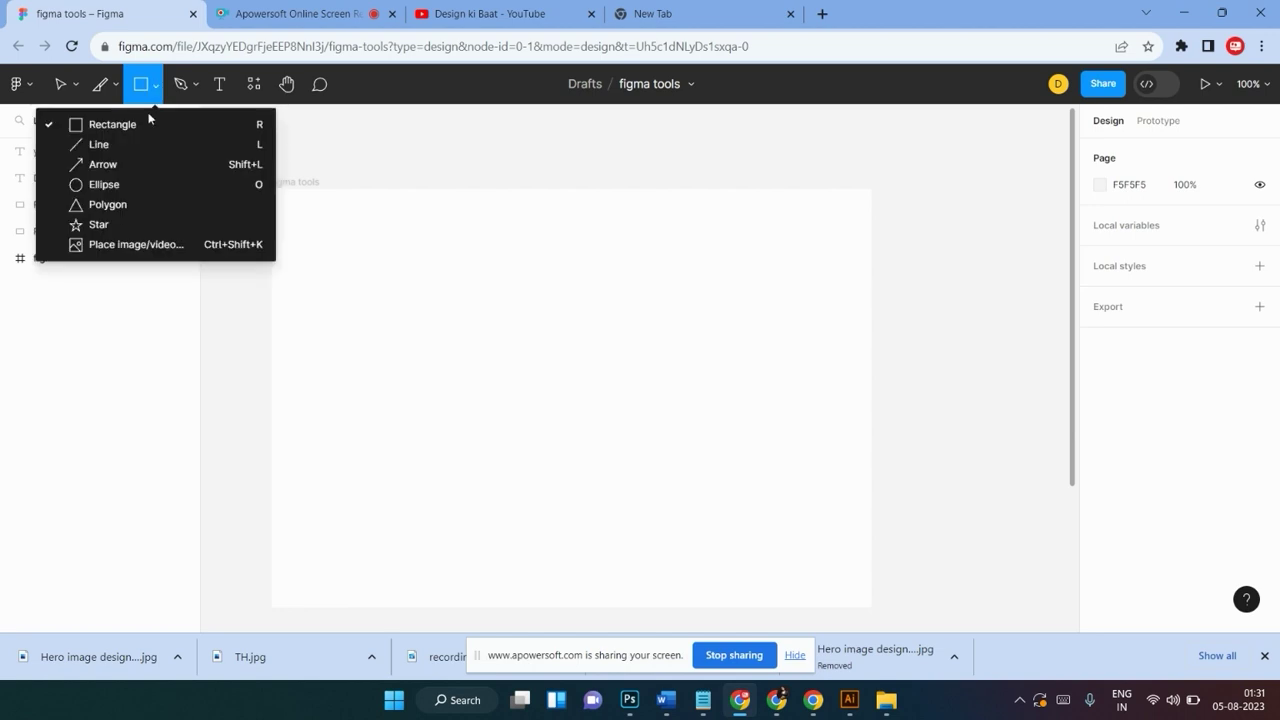
left_click(153, 168)
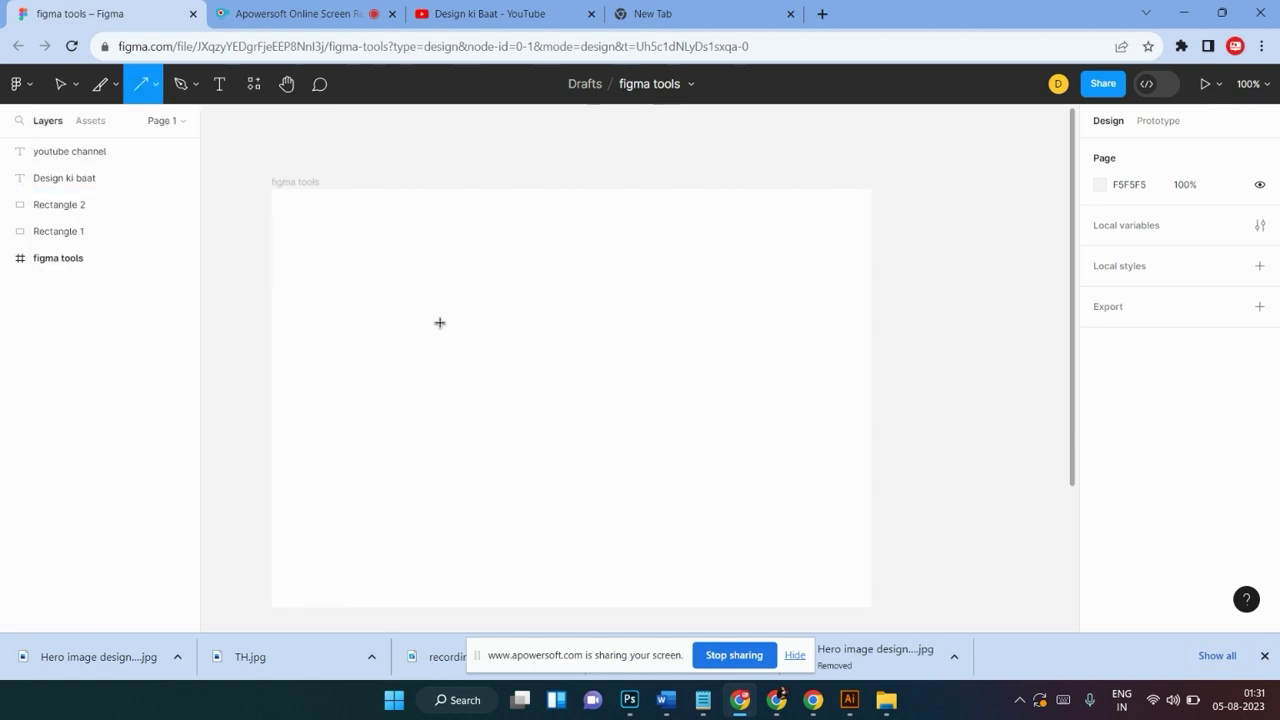
Draw a horizontal trial arrow across the frame, delete it, and pick the Ellipse tool
left_click_drag(441, 327, 768, 327)
mouse_move(1180, 527)
scroll(1215, 530, "down", 1)
scroll(1200, 549, "down", 2)
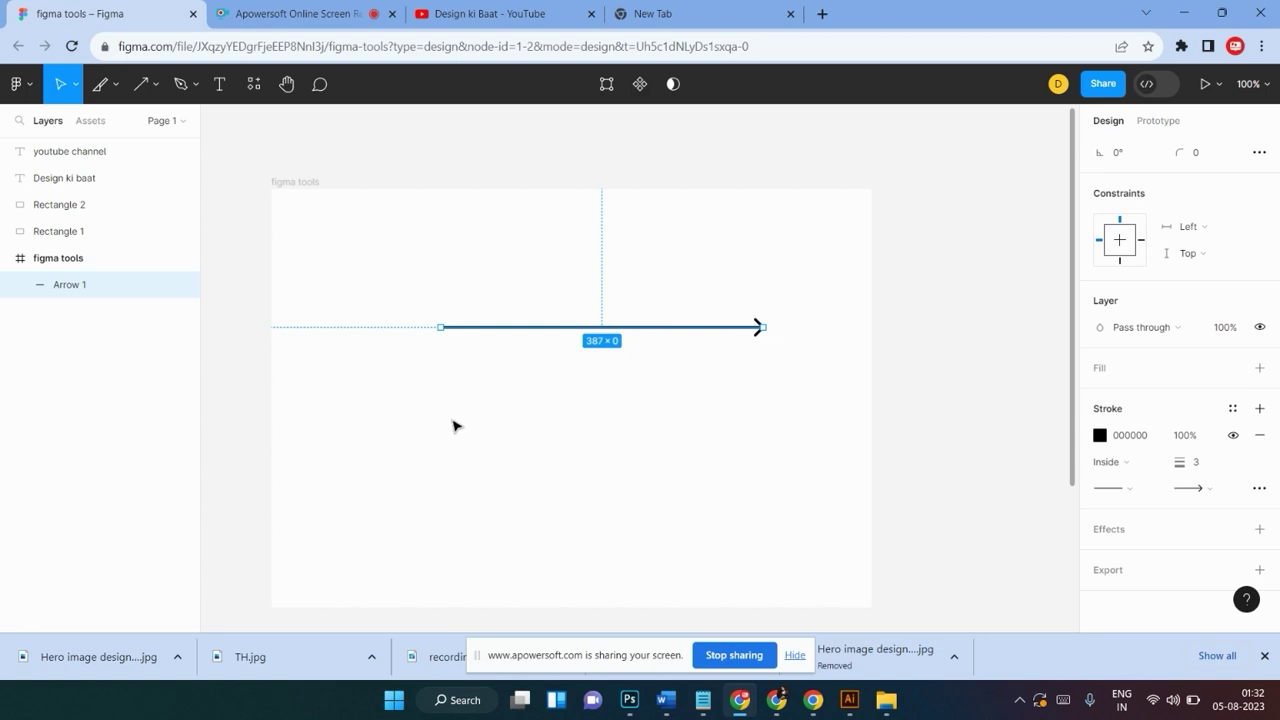
left_click(575, 296)
left_click_drag(785, 296, 487, 423)
key("Delete")
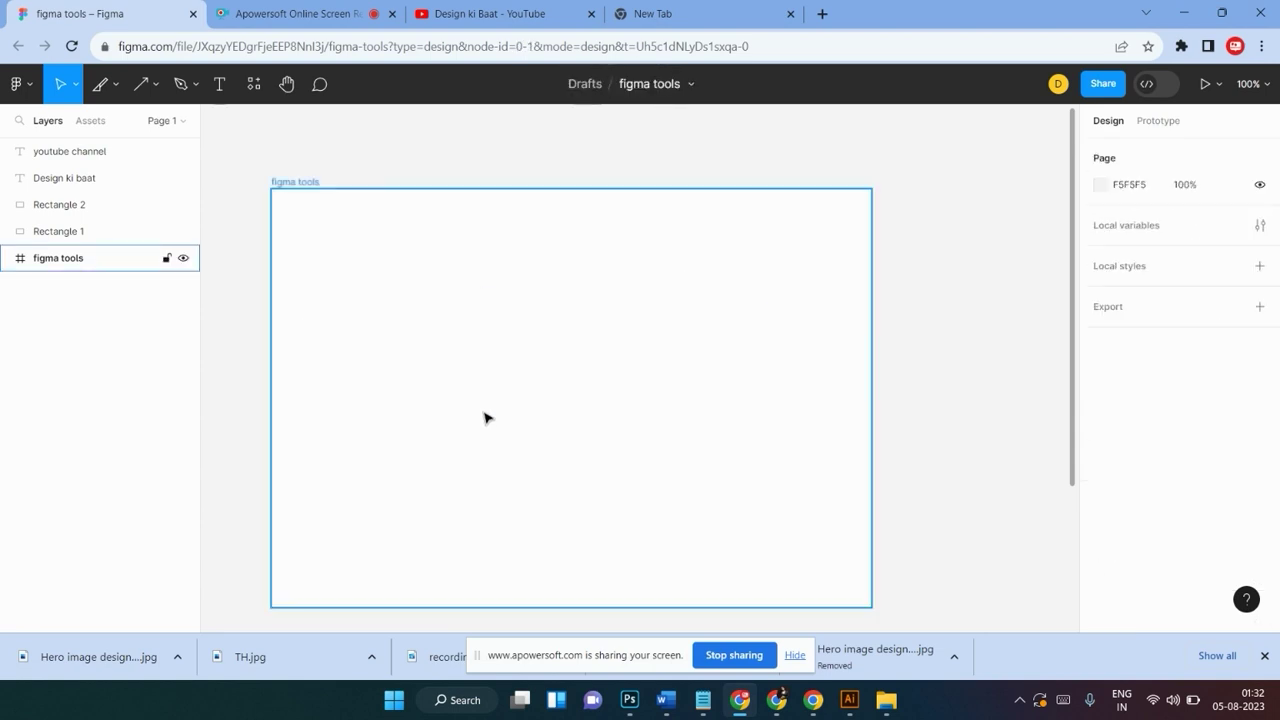
left_click(156, 86)
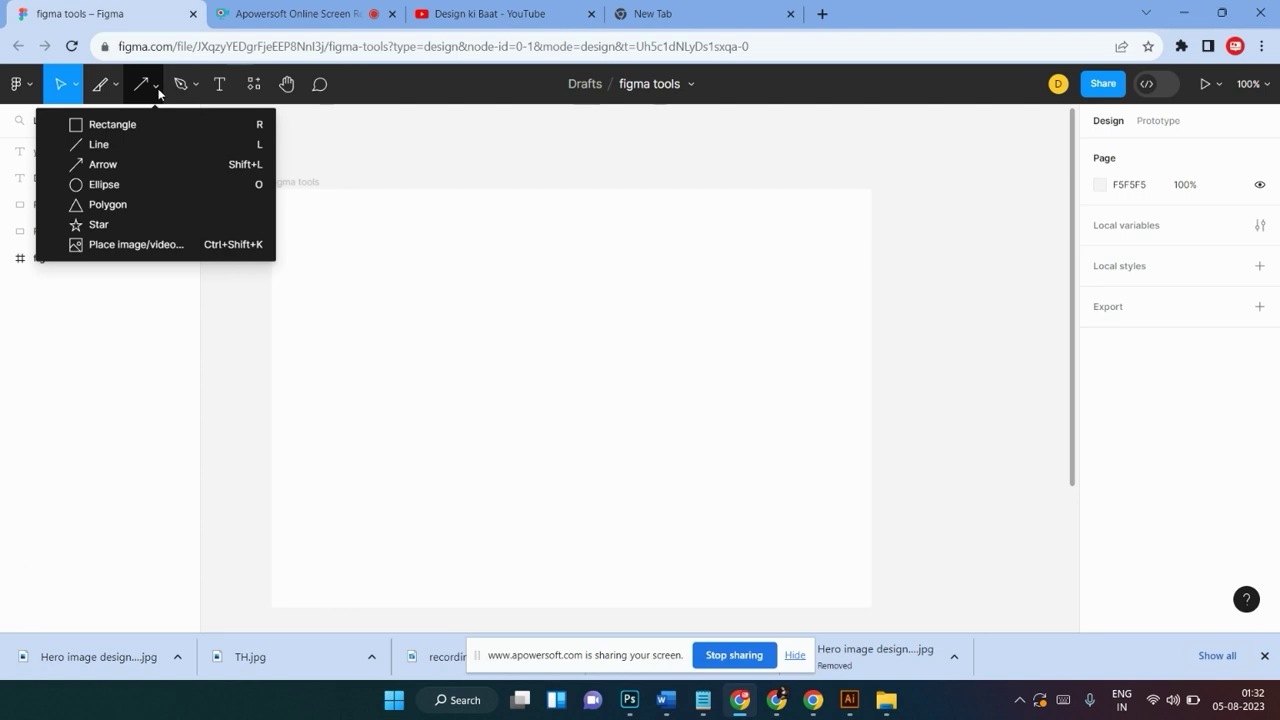
left_click(123, 184)
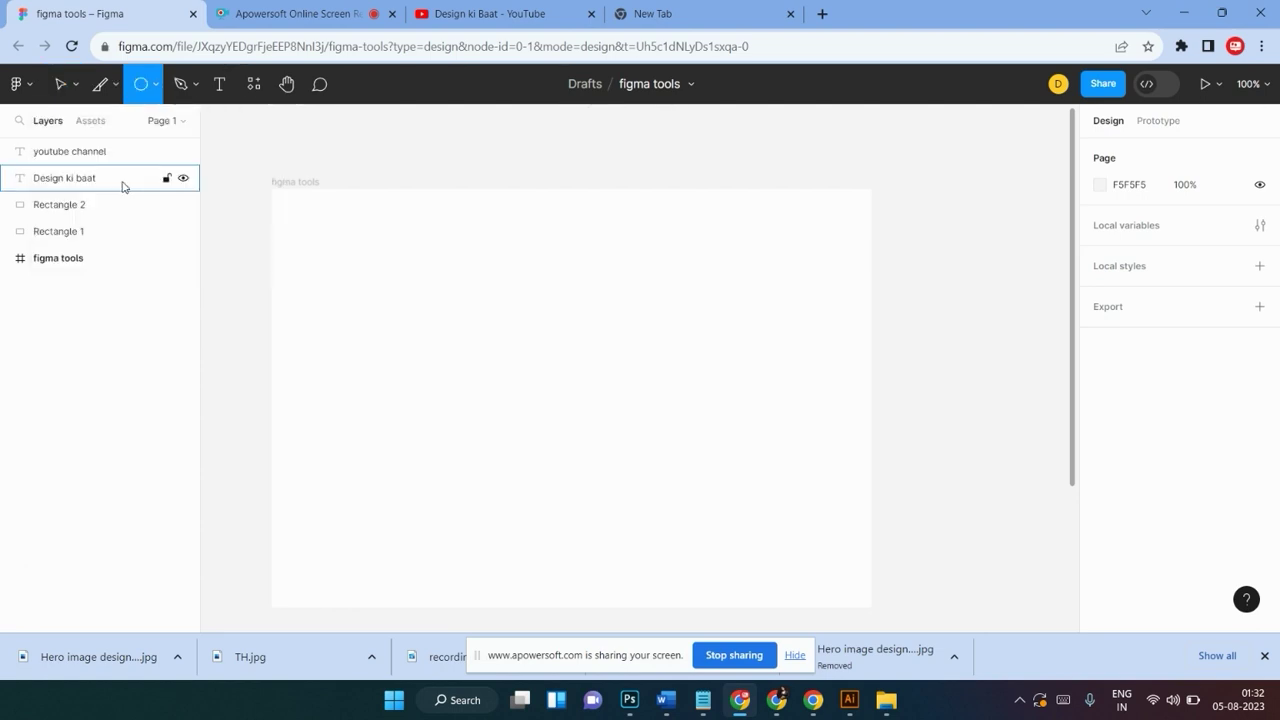
Draw a 240×240 circle, centre it near X 245, Y 89, and sweep it to an 87.5% pie
left_click_drag(468, 301, 668, 457)
mouse_move(545, 379)
left_mouse_down()
mouse_move(600, 408)
mouse_move(611, 346)
mouse_move(537, 374)
mouse_move(586, 373)
left_mouse_up()
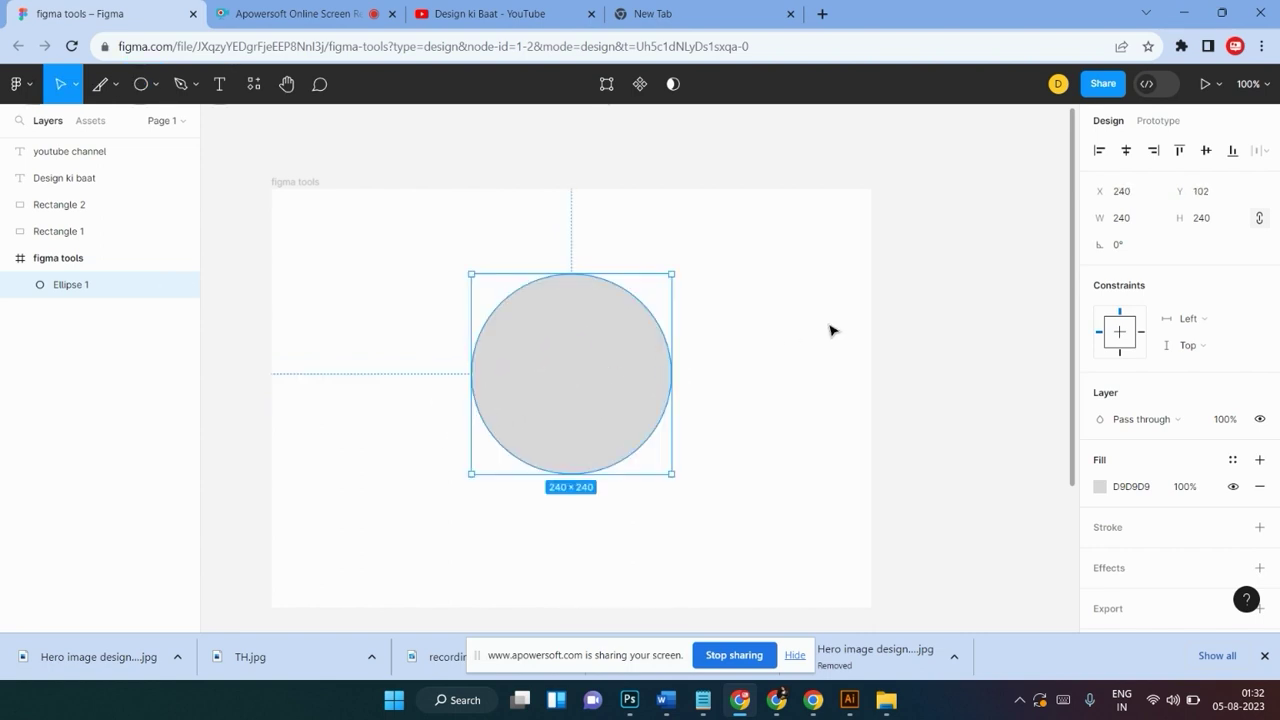
left_click(729, 309)
mouse_move(531, 383)
left_mouse_down()
mouse_move(574, 400)
mouse_move(551, 406)
left_mouse_up()
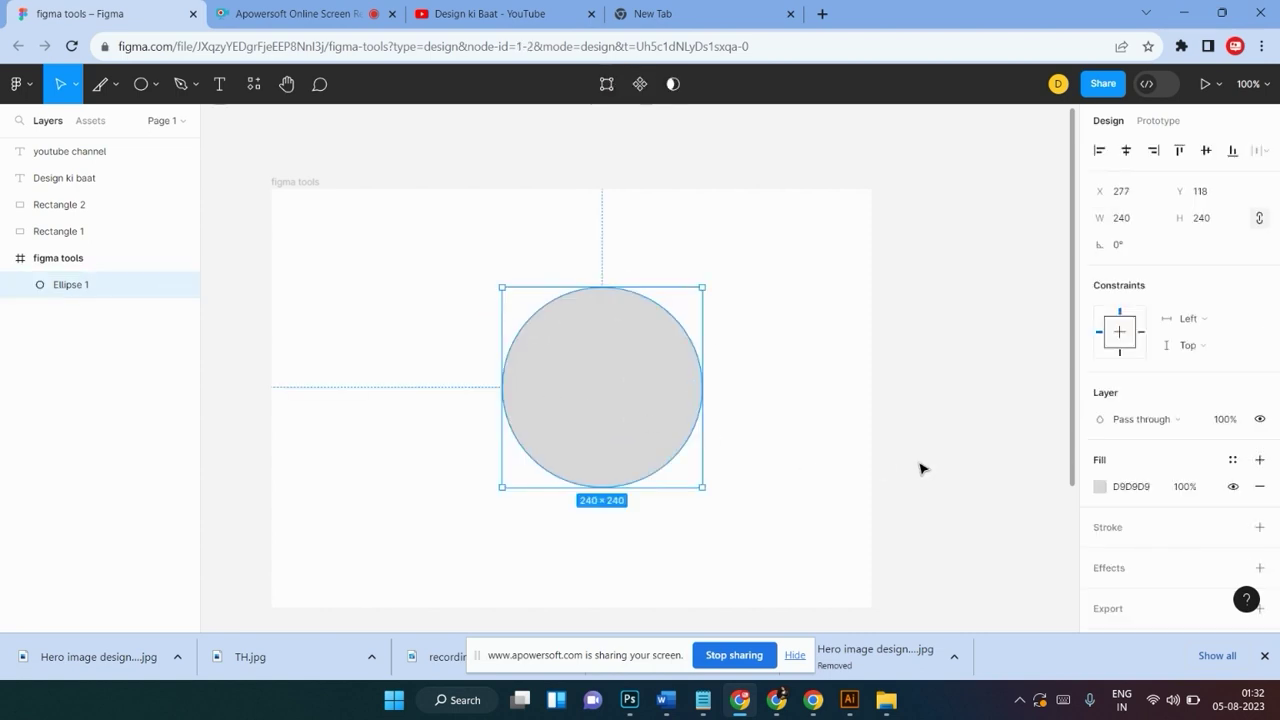
left_click_drag(583, 417, 555, 396)
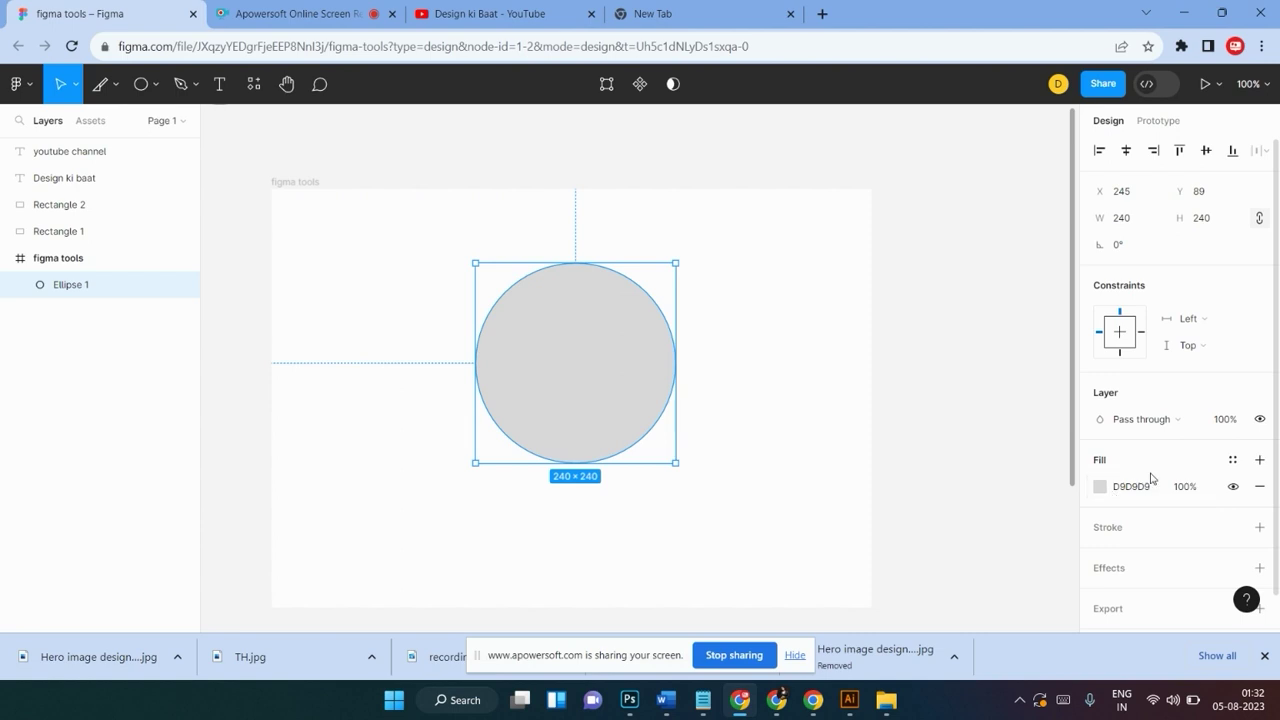
scroll(1151, 480, "down", 1)
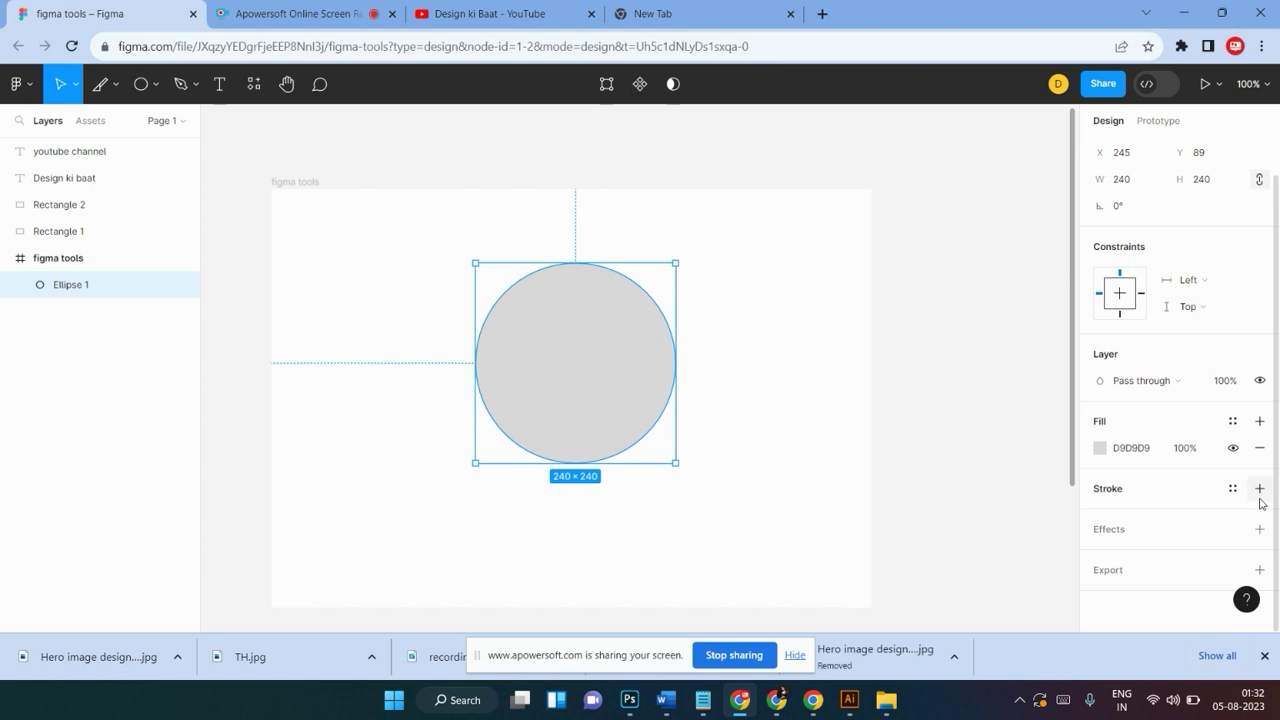
mouse_move(668, 364)
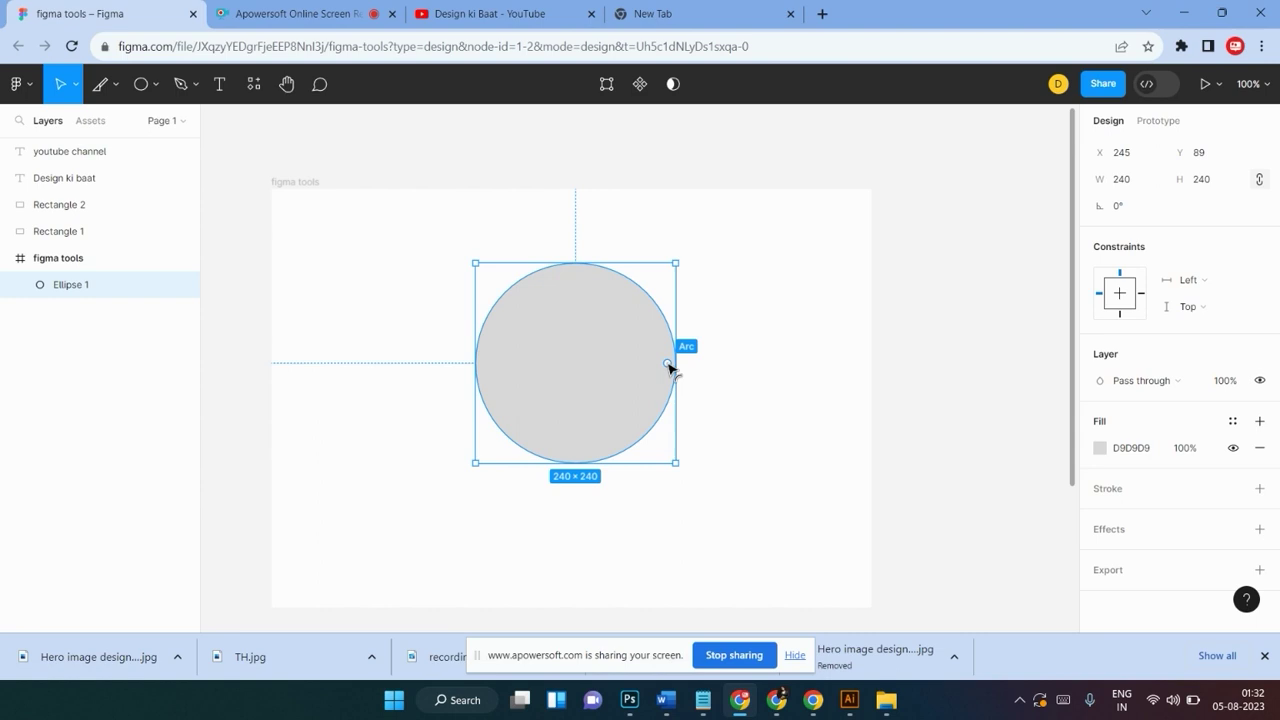
mouse_move(668, 364)
left_mouse_down()
mouse_move(549, 314)
mouse_move(559, 418)
mouse_move(541, 372)
mouse_move(502, 352)
mouse_move(574, 331)
mouse_move(546, 334)
mouse_move(541, 368)
mouse_move(651, 394)
mouse_move(500, 322)
mouse_move(665, 345)
mouse_move(539, 318)
mouse_move(571, 400)
mouse_move(531, 400)
mouse_move(586, 306)
mouse_move(628, 322)
left_mouse_up()
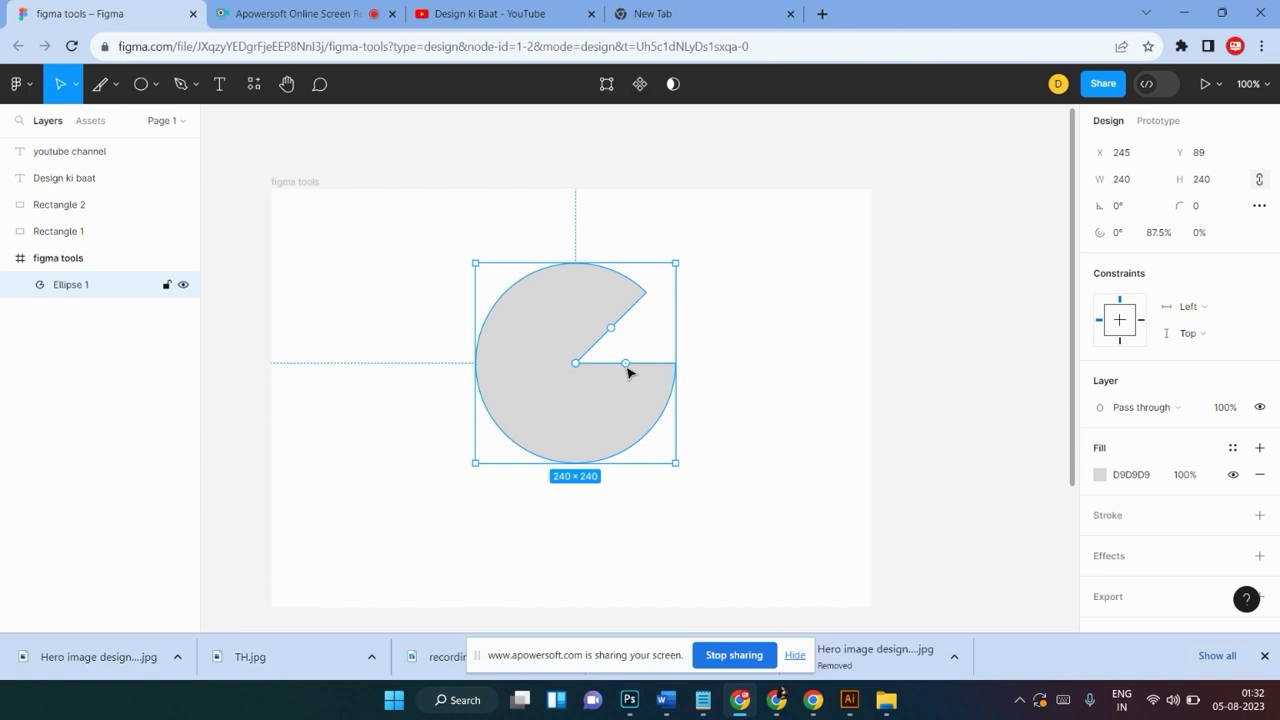
Shape the circle into a ring arc (start 97.36°, sweep 63.98%, ratio 73.11%) and move it left
left_click_drag(628, 372, 619, 400)
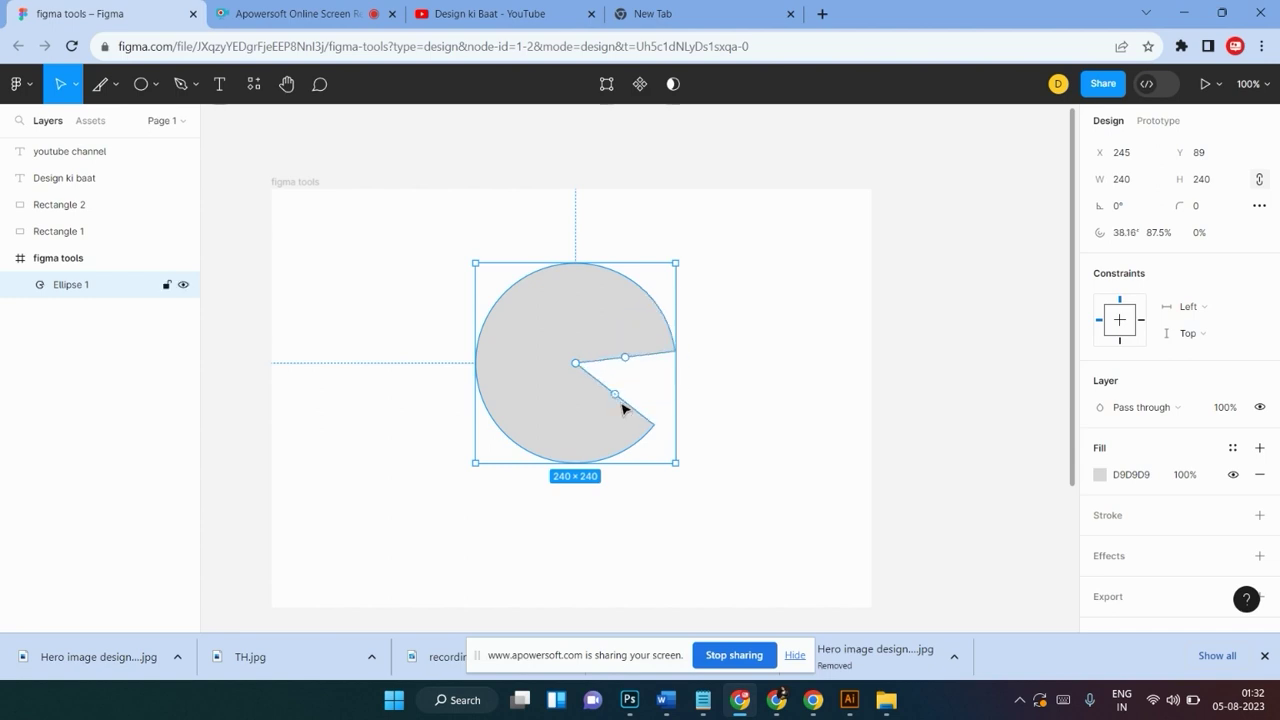
left_click_drag(617, 400, 569, 412)
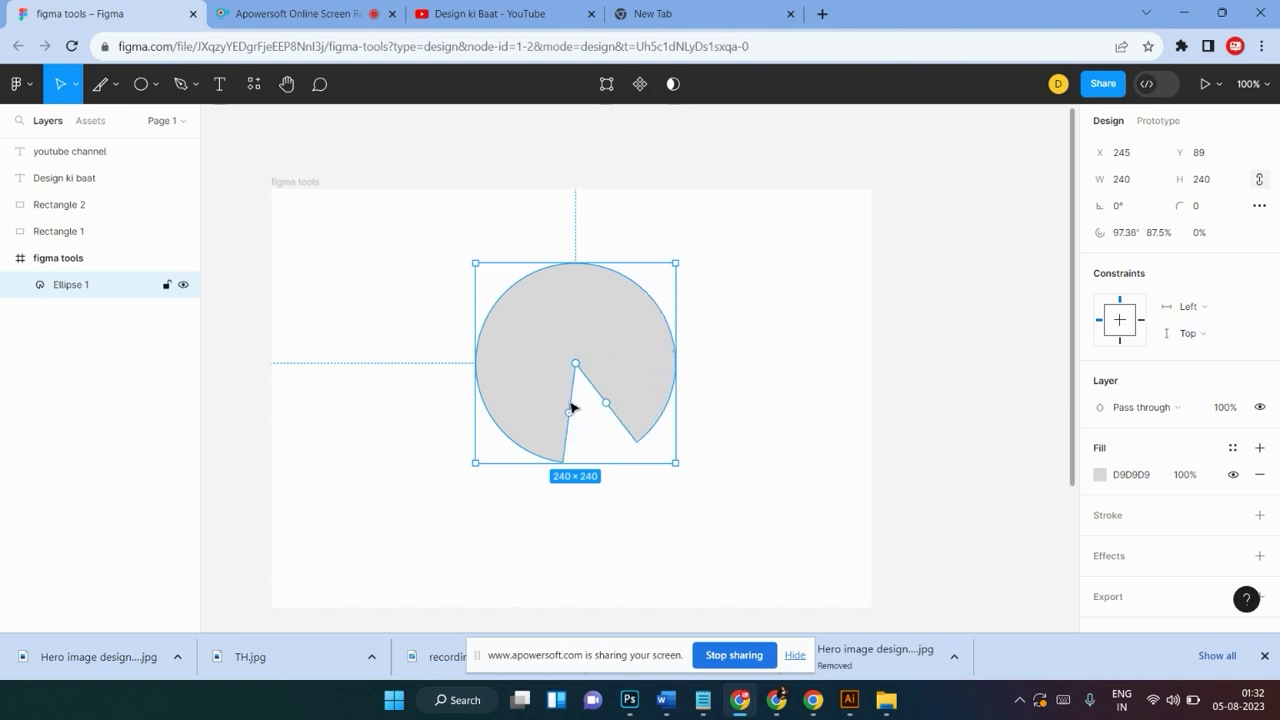
mouse_move(614, 394)
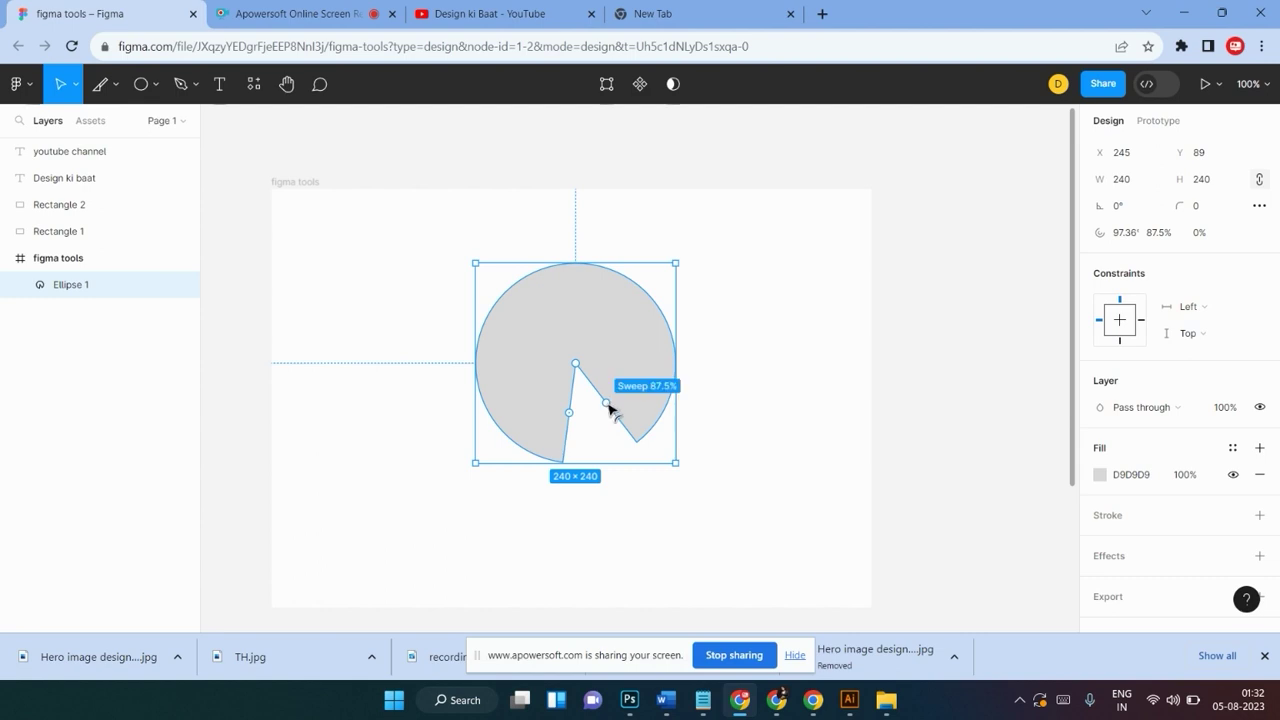
left_click_drag(606, 404, 618, 337)
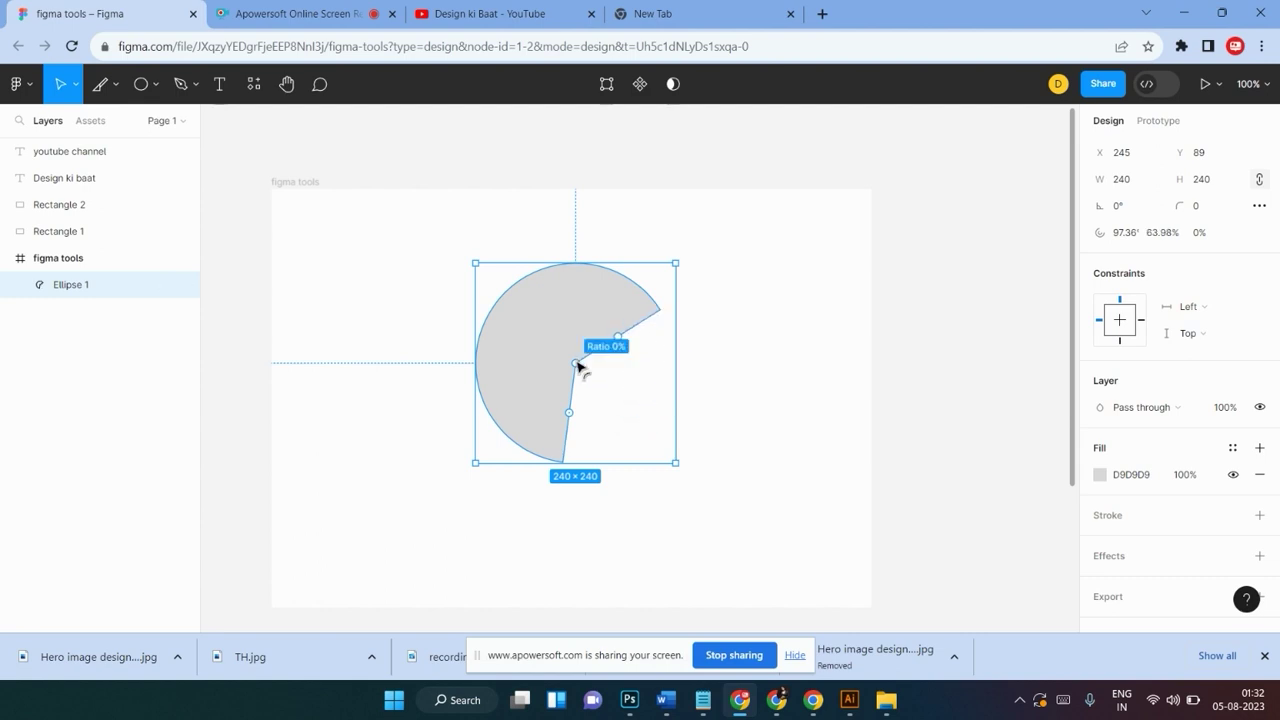
left_click_drag(574, 364, 528, 311)
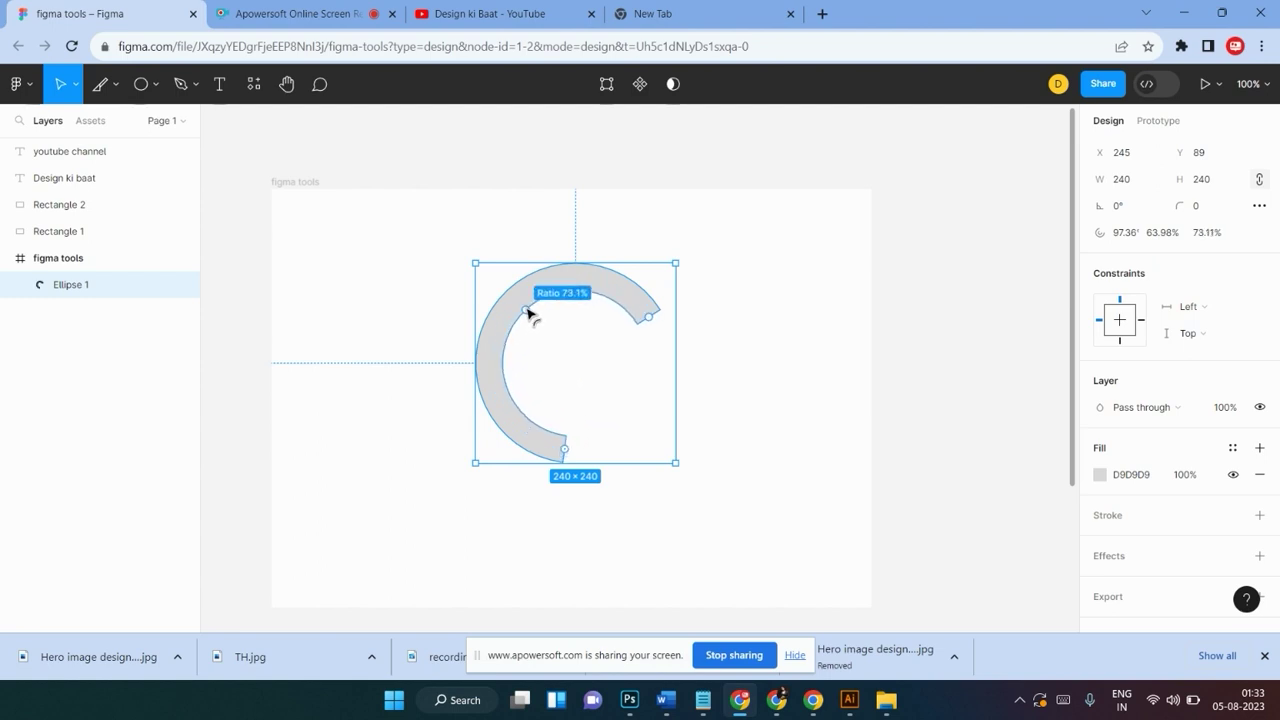
left_click(726, 250)
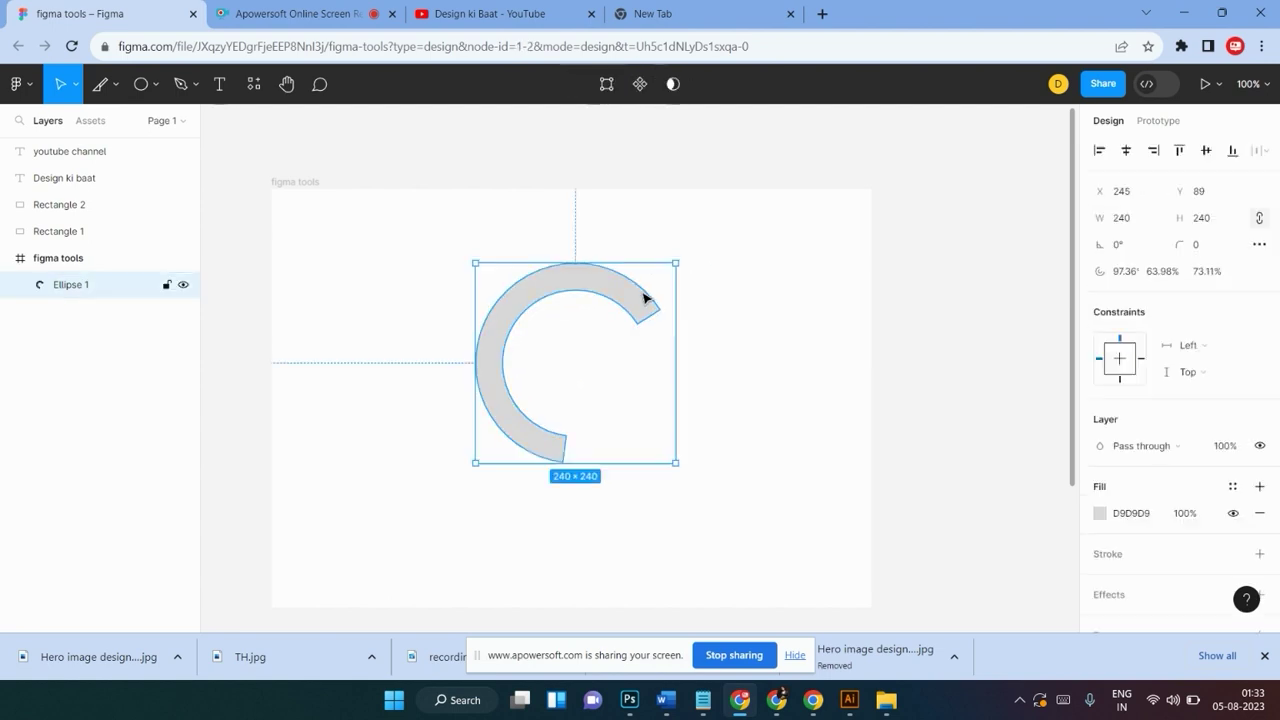
left_click_drag(651, 297, 578, 318)
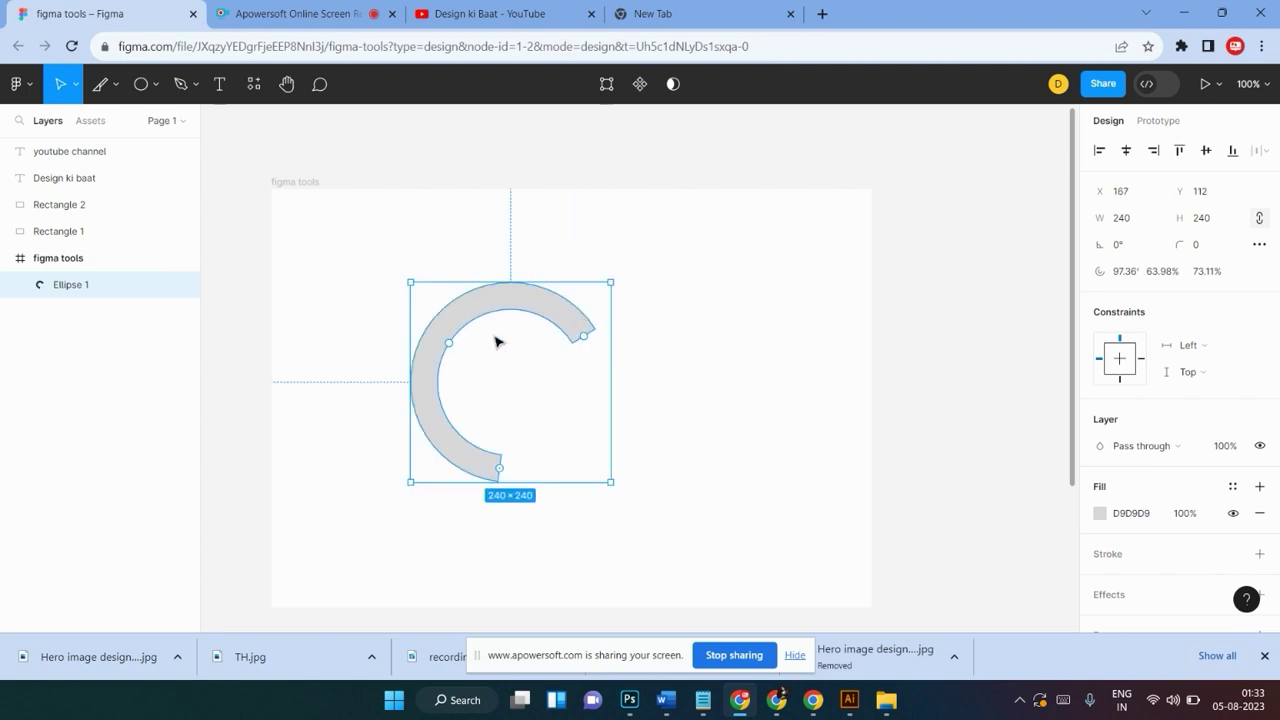
Make ring variations: shrink one copy's hole into a wedge and turn a -135° copy into a thin arc
mouse_move(447, 345)
left_mouse_down()
mouse_move(347, 309)
mouse_move(617, 335)
left_mouse_up()
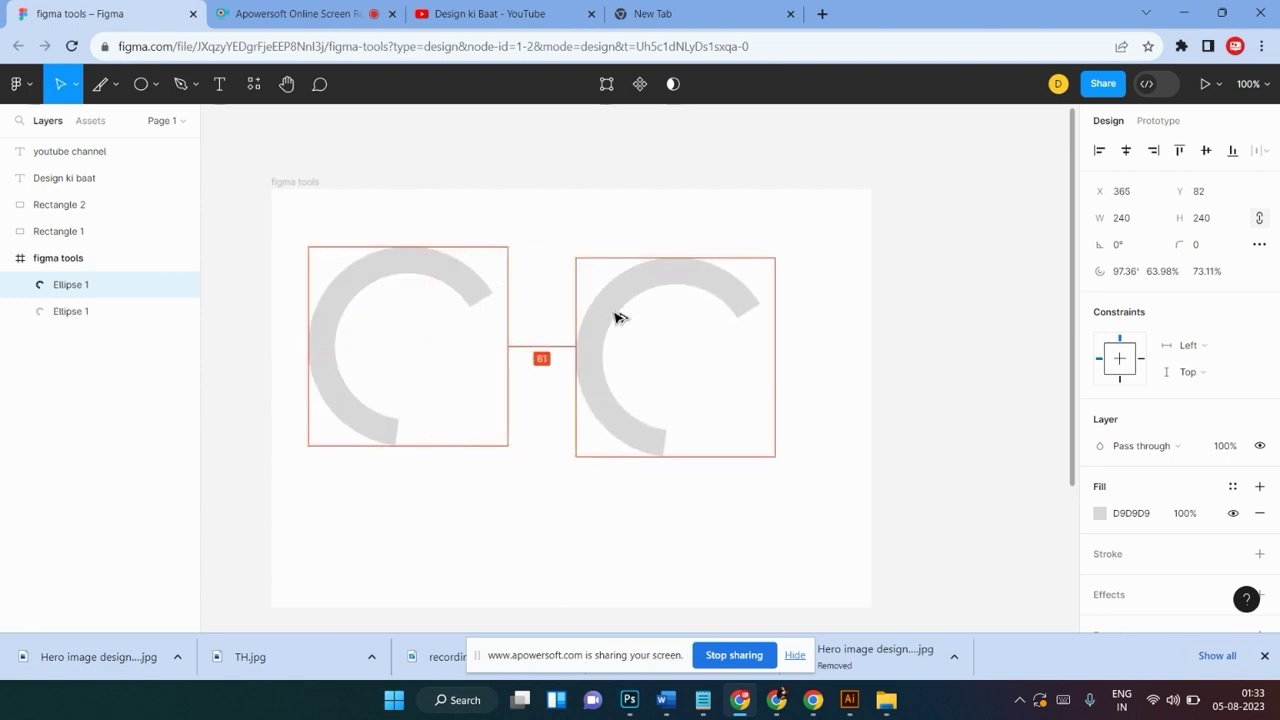
mouse_move(617, 333)
left_mouse_down()
mouse_move(589, 329)
mouse_move(683, 370)
mouse_move(640, 352)
left_mouse_up()
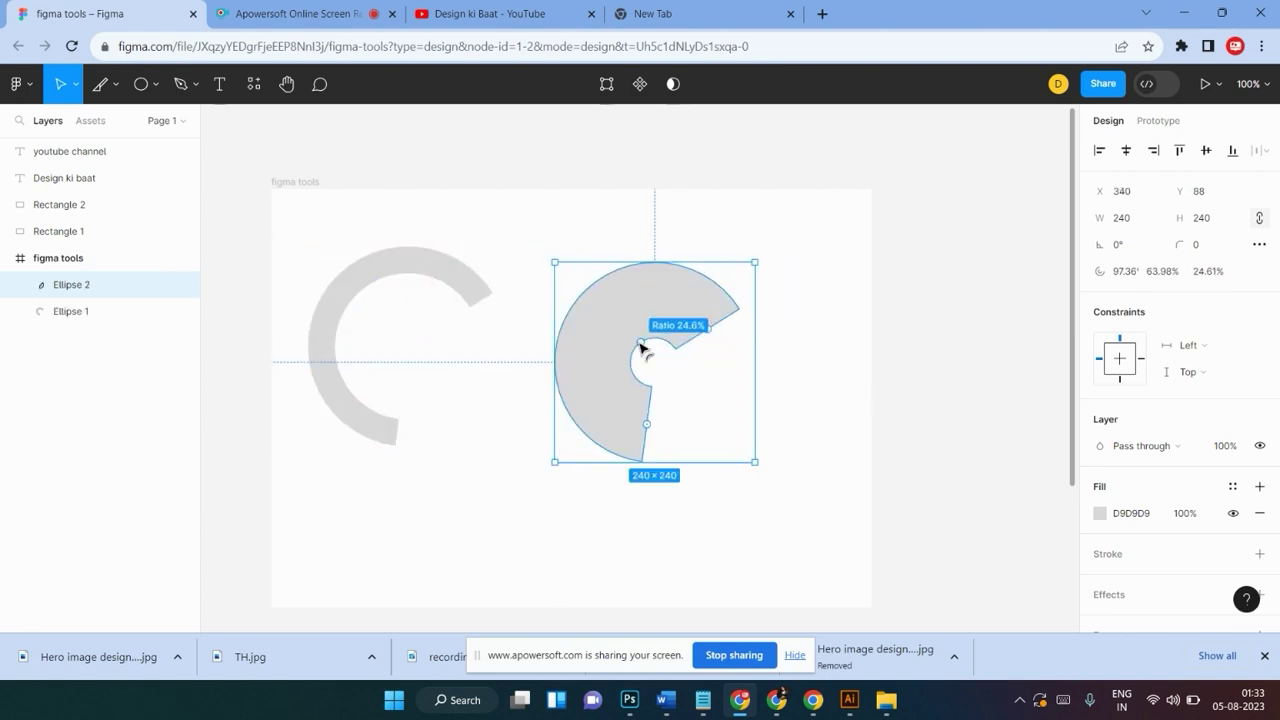
scroll(646, 331, "down", 2)
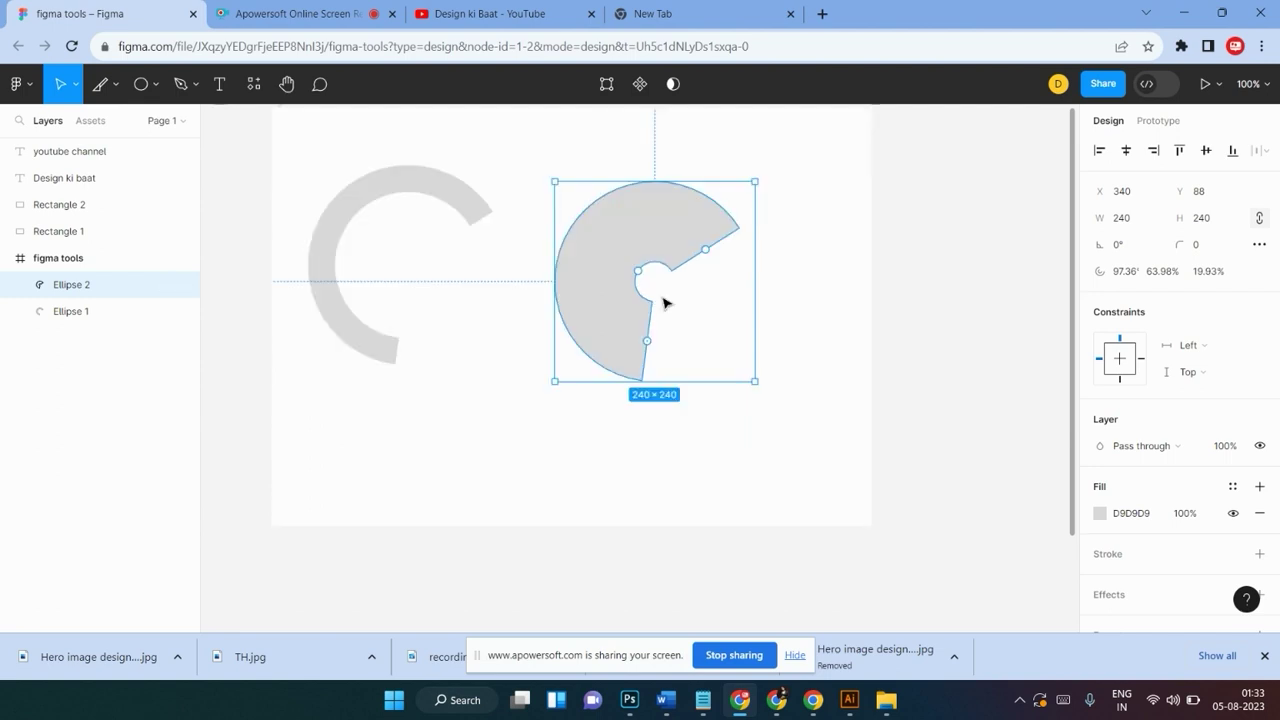
mouse_move(640, 286)
left_mouse_down()
mouse_move(565, 240)
mouse_move(677, 283)
mouse_move(717, 340)
left_mouse_up()
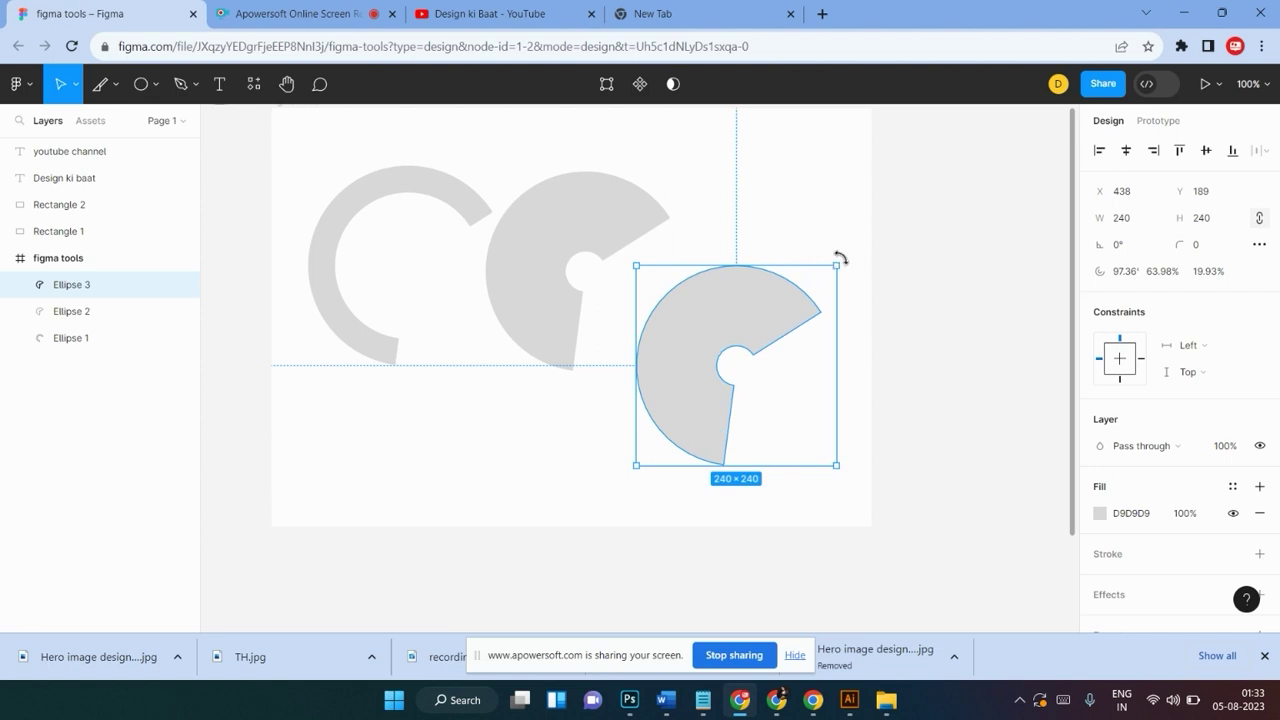
left_click_drag(840, 258, 723, 406)
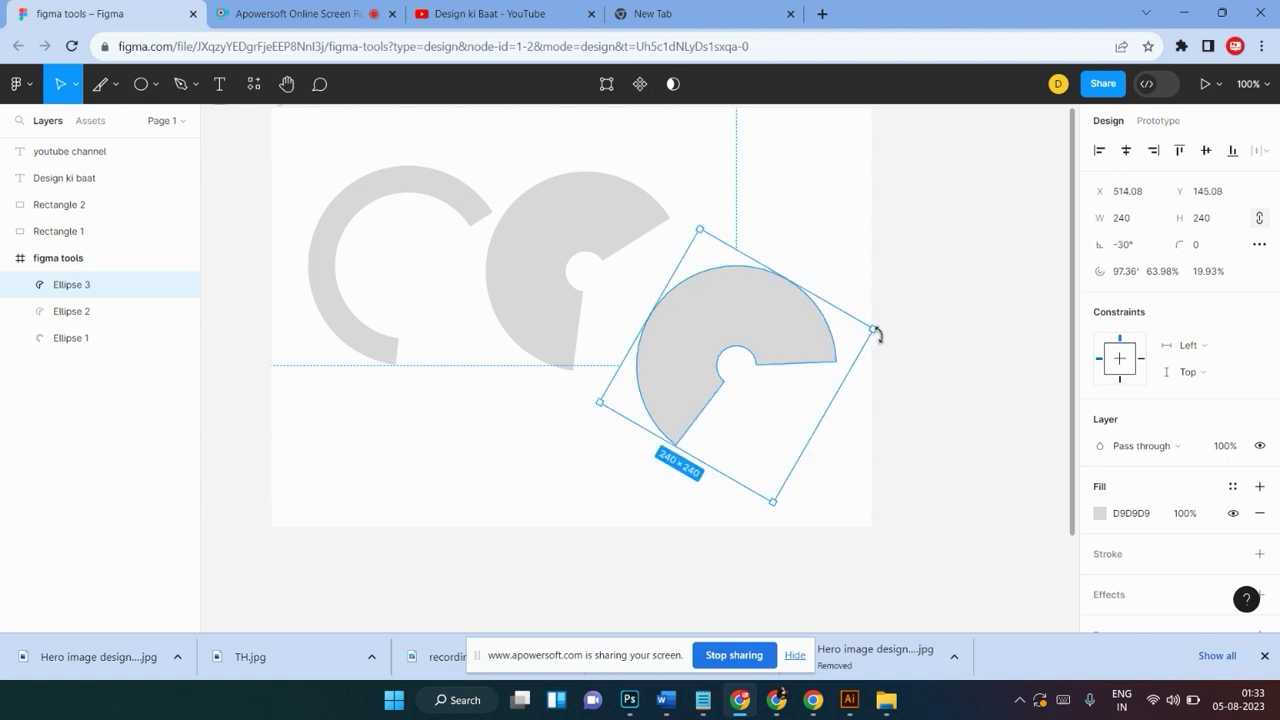
mouse_move(755, 366)
left_mouse_down()
mouse_move(654, 400)
mouse_move(671, 397)
left_mouse_up()
left_click(723, 357)
left_click(660, 345)
Duplicate the thin arc into filled wedges and arrange them around the frame
left_click_drag(660, 345, 778, 225)
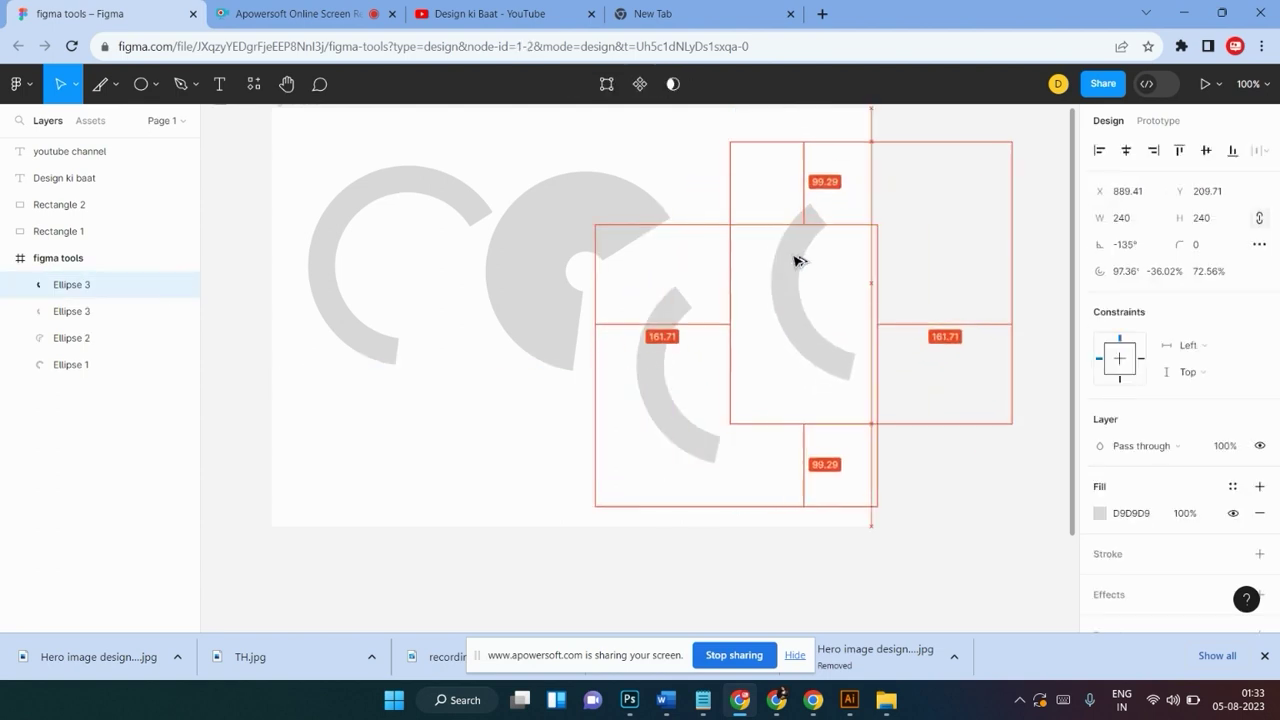
left_click_drag(763, 283, 823, 264)
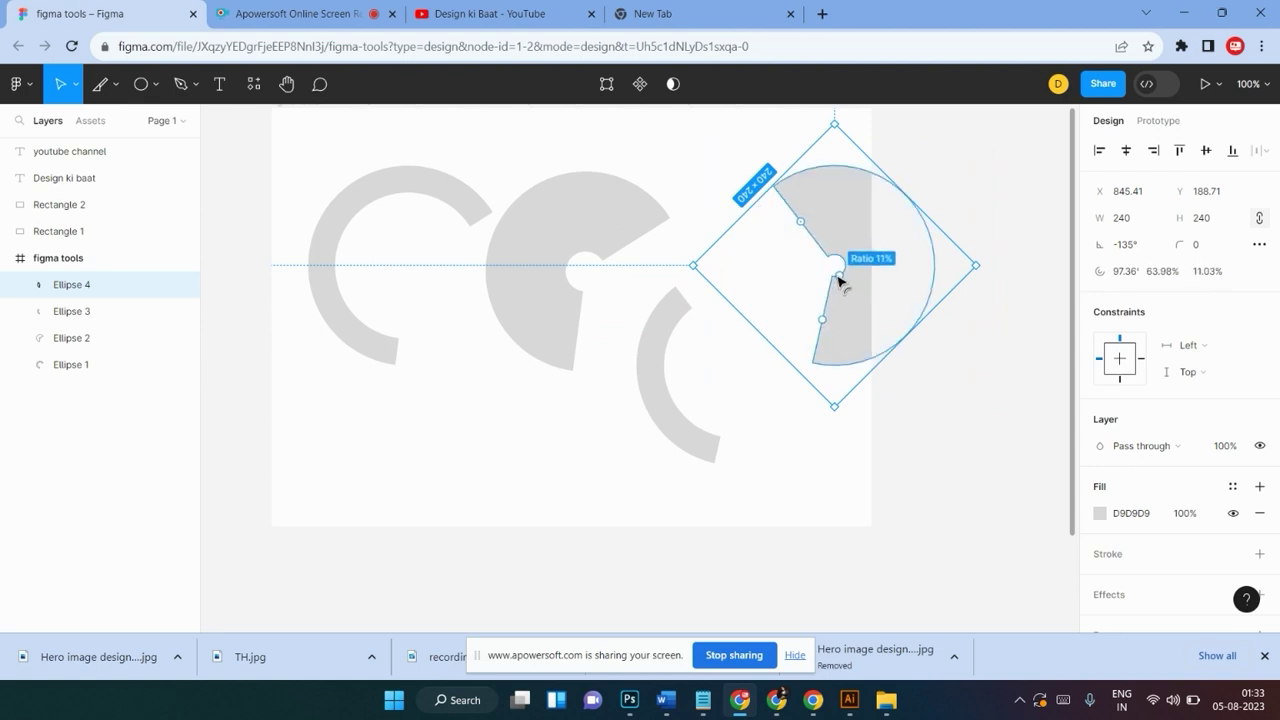
mouse_move(848, 310)
left_mouse_down()
mouse_move(765, 358)
mouse_move(741, 354)
left_mouse_up()
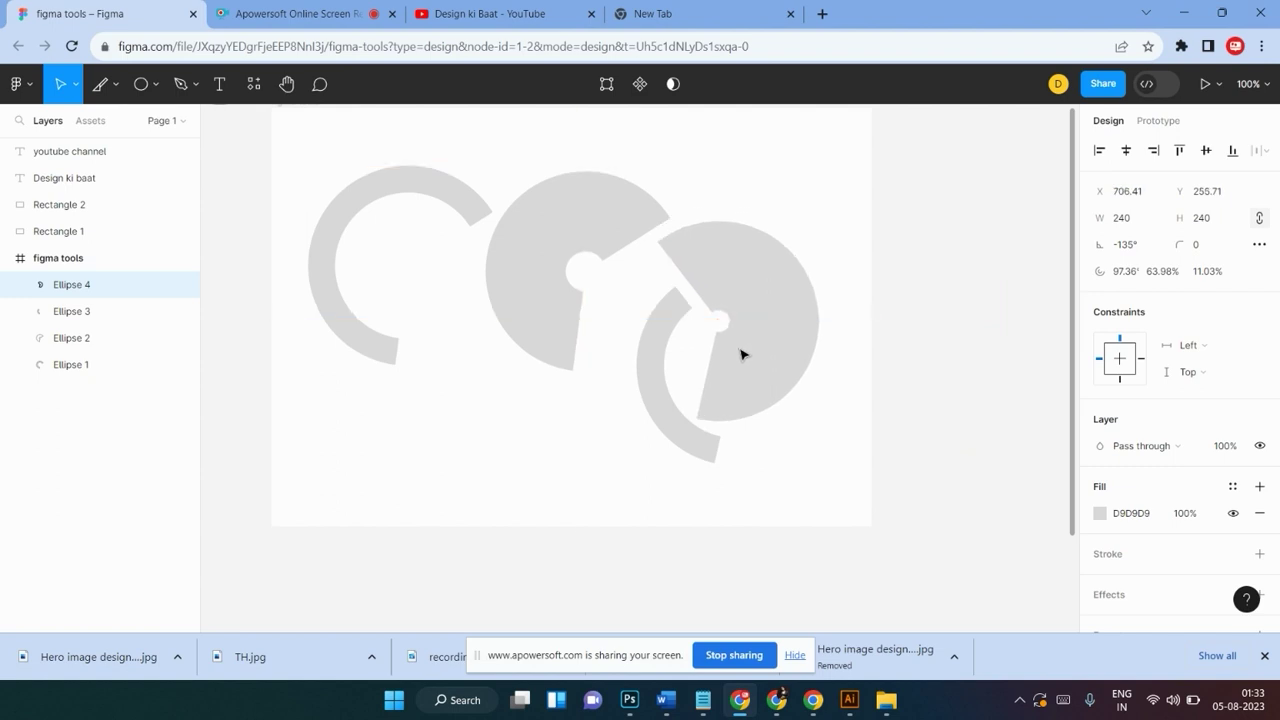
scroll(741, 354, "down", 1)
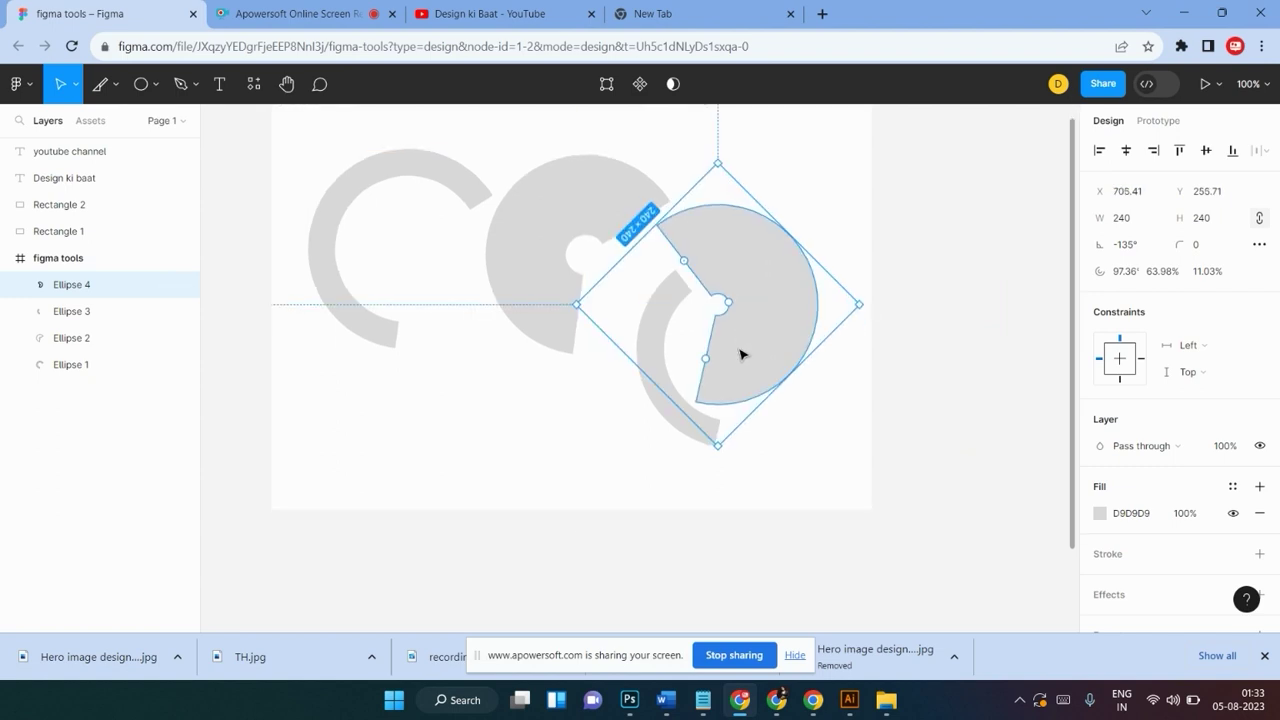
mouse_move(718, 354)
left_mouse_down("alt")
mouse_move(467, 486)
mouse_move(467, 392)
mouse_move(447, 418)
left_mouse_up("alt")
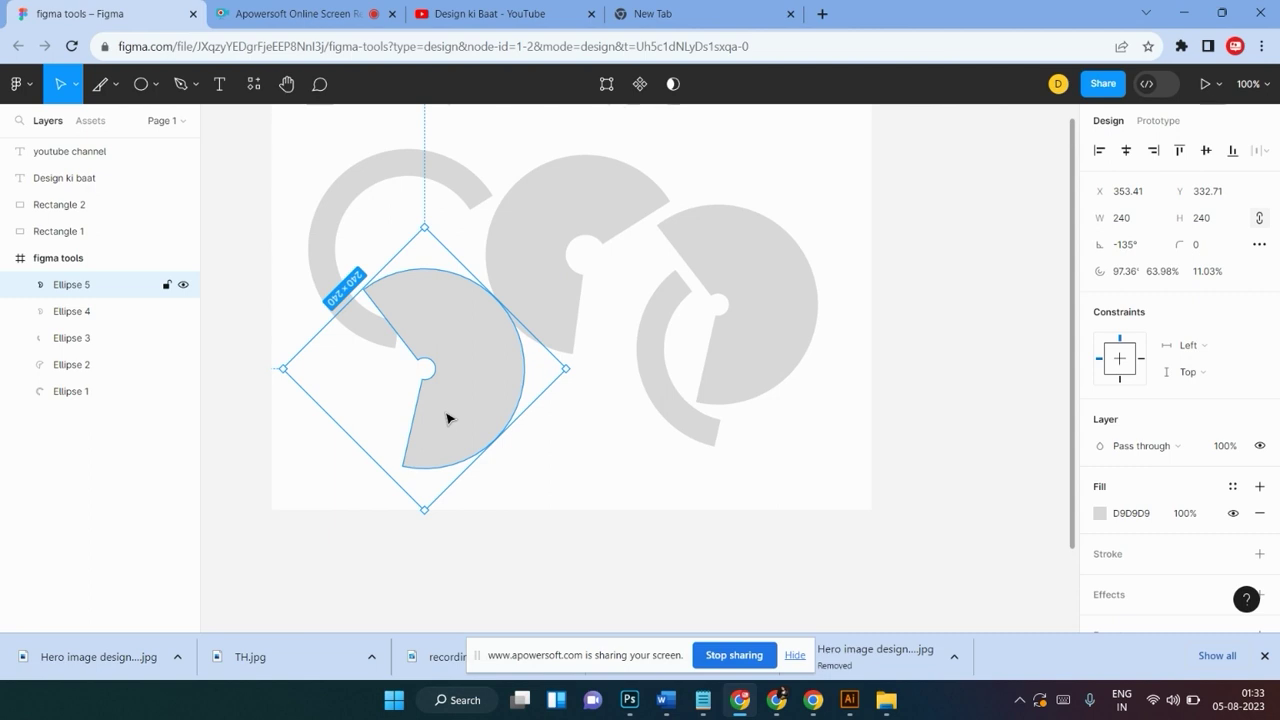
left_click_drag(447, 418, 535, 420)
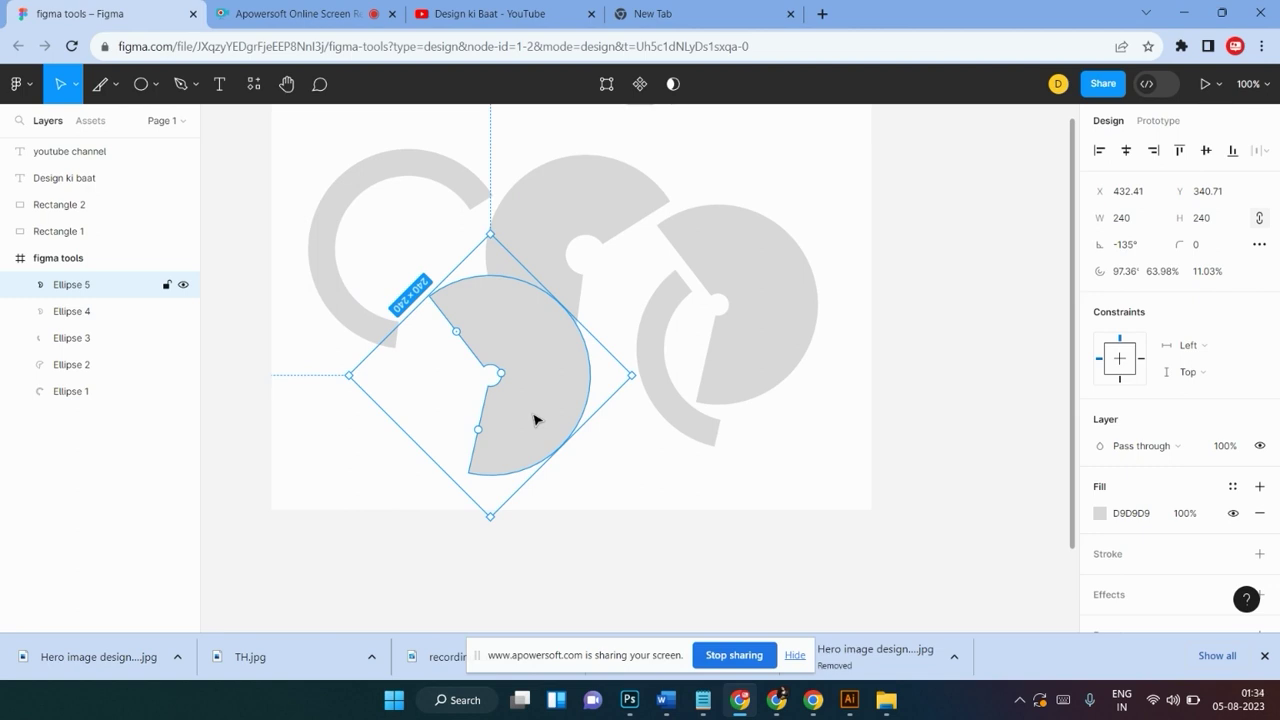
left_click_drag(535, 420, 603, 376)
left_click_drag(561, 335, 564, 338)
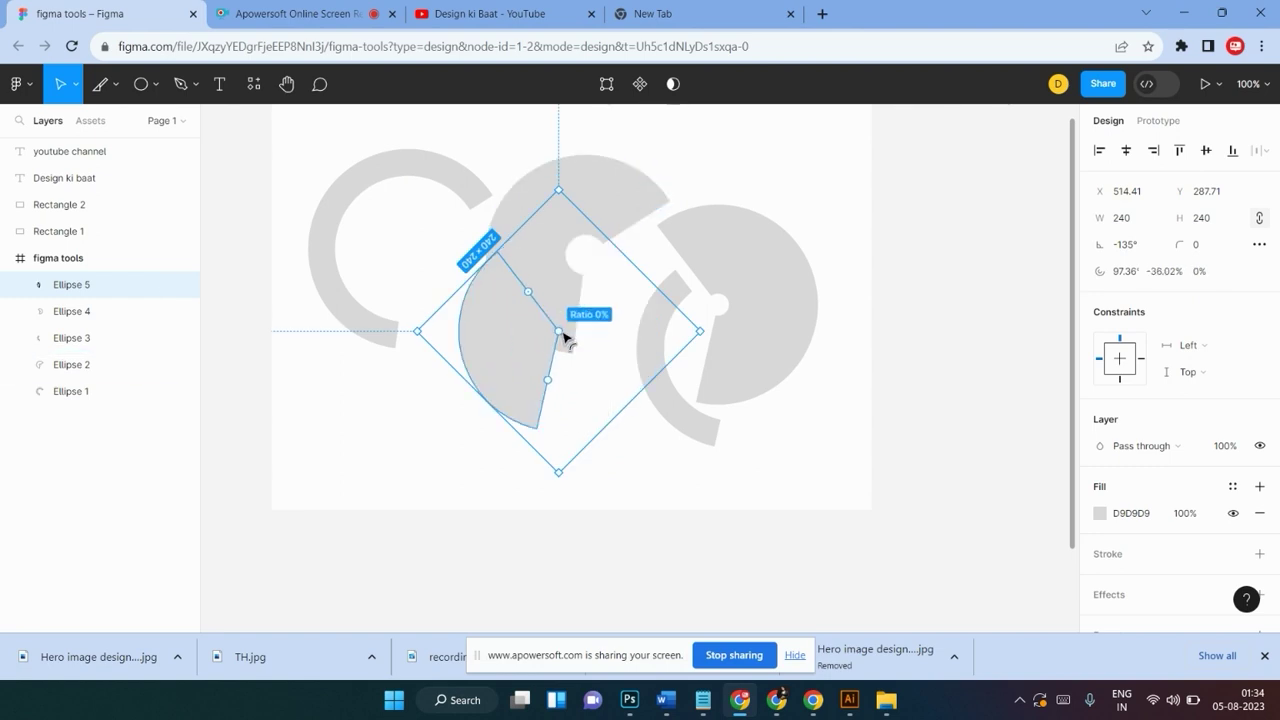
left_click_drag(514, 334, 451, 412)
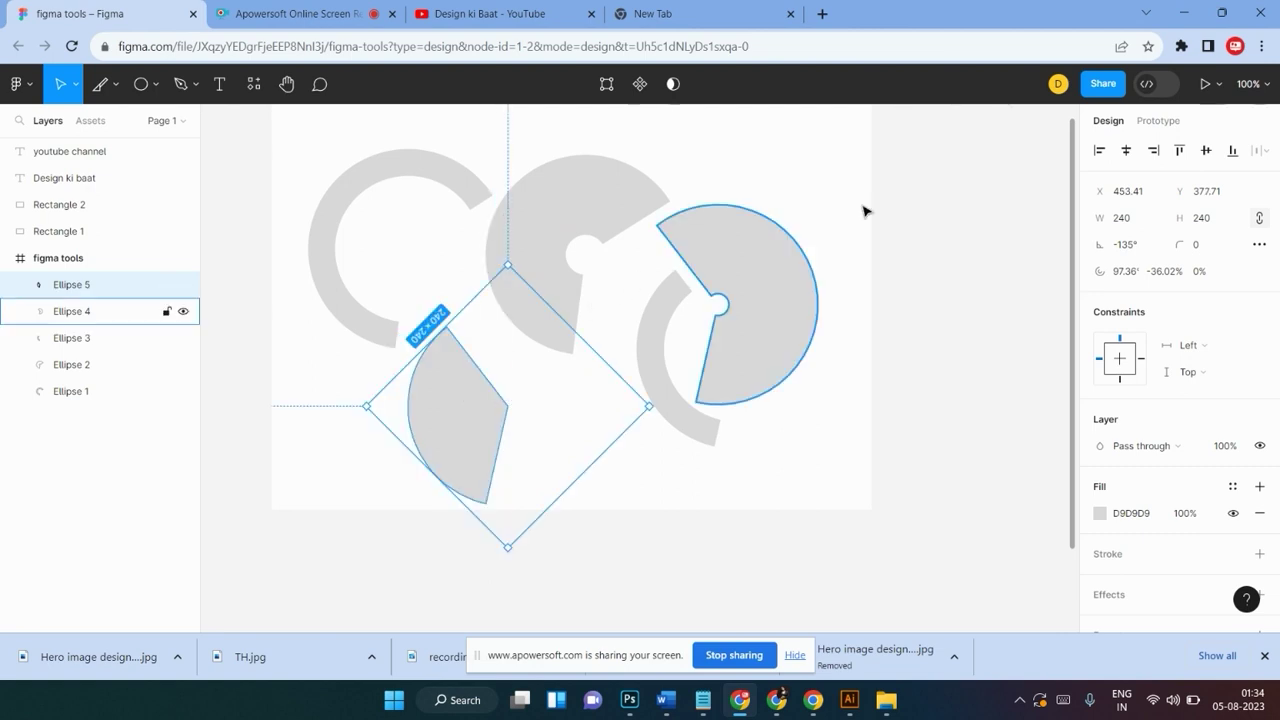
Select all five ellipse variants and delete them
left_click(836, 174)
scroll(834, 300, "up", 4)
scroll(837, 290, "down", 2)
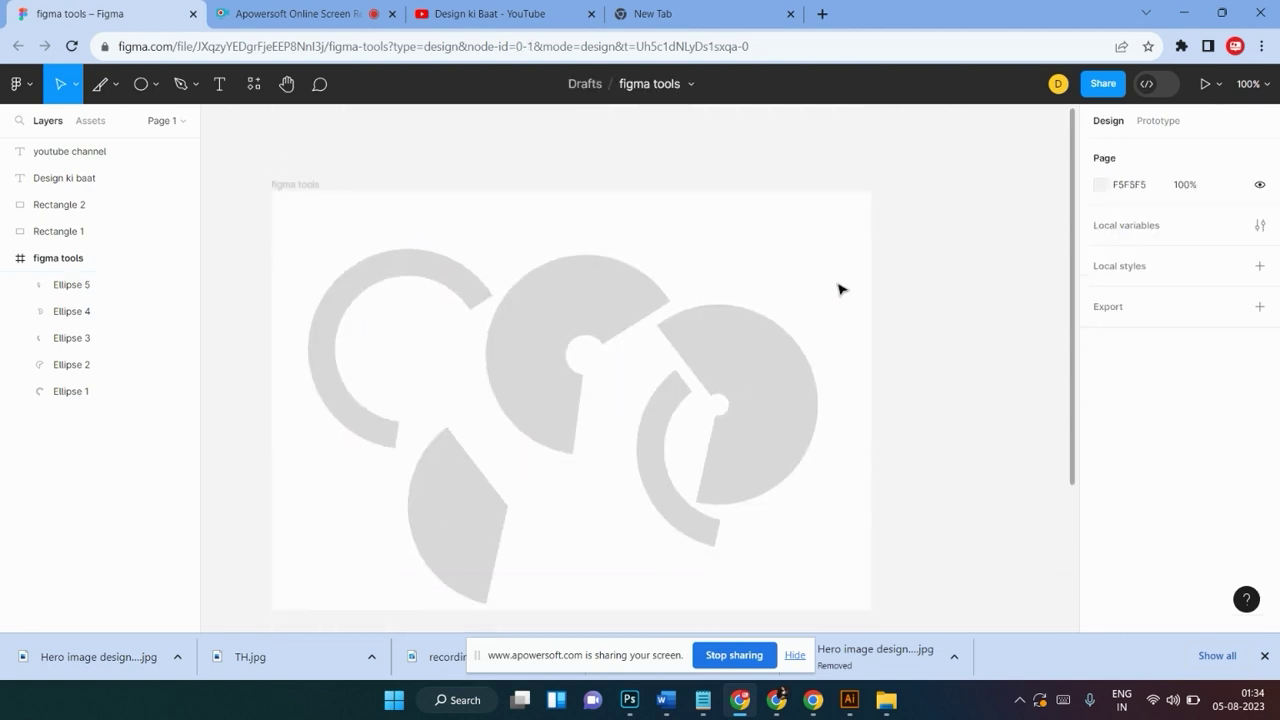
left_click_drag(842, 237, 289, 566)
scroll(486, 457, "down", 2)
key("Delete")
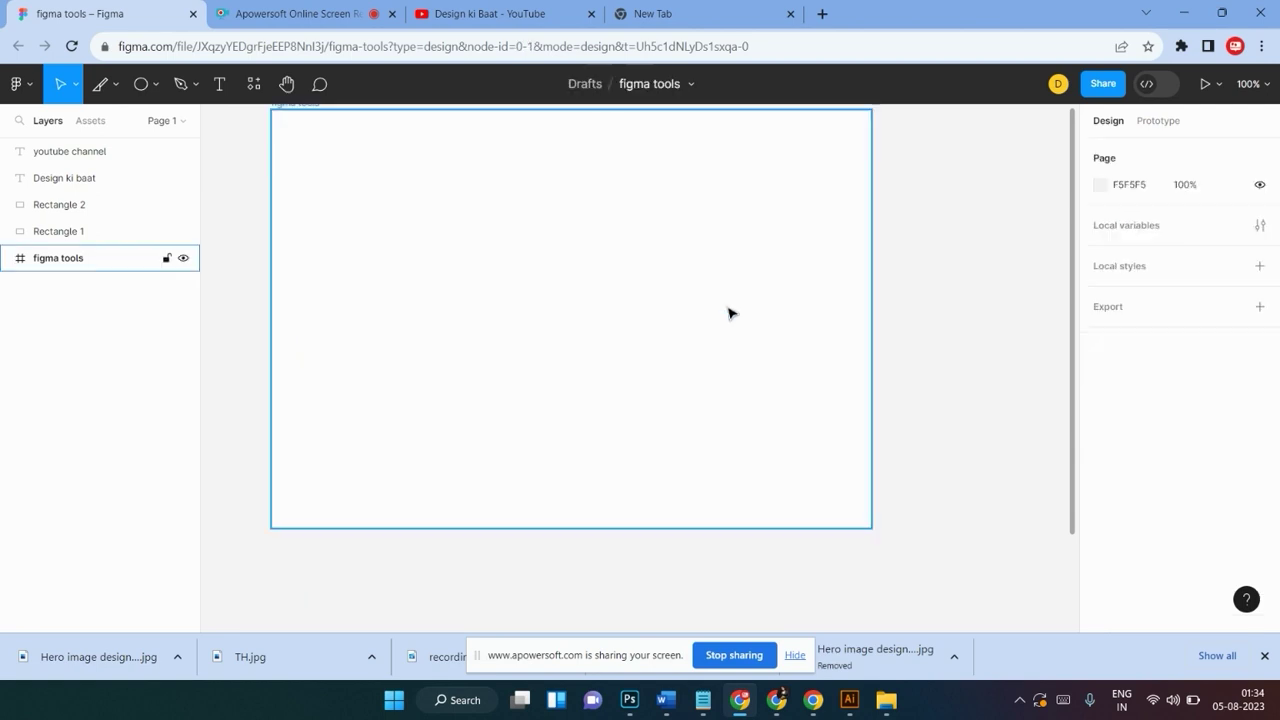
Draw a new 246×246 circle near the top of the frame
key("Escape")
scroll(260, 205, "up", 2)
left_click(141, 86)
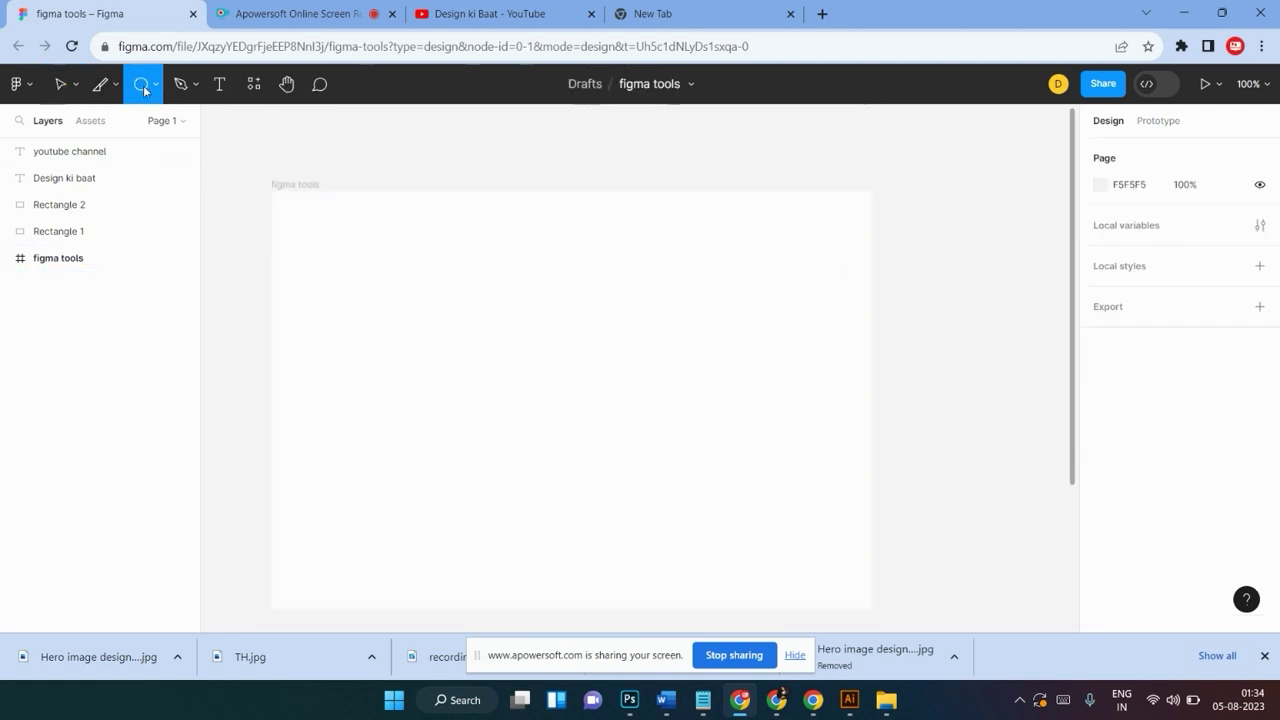
left_click_drag(450, 324, 637, 491)
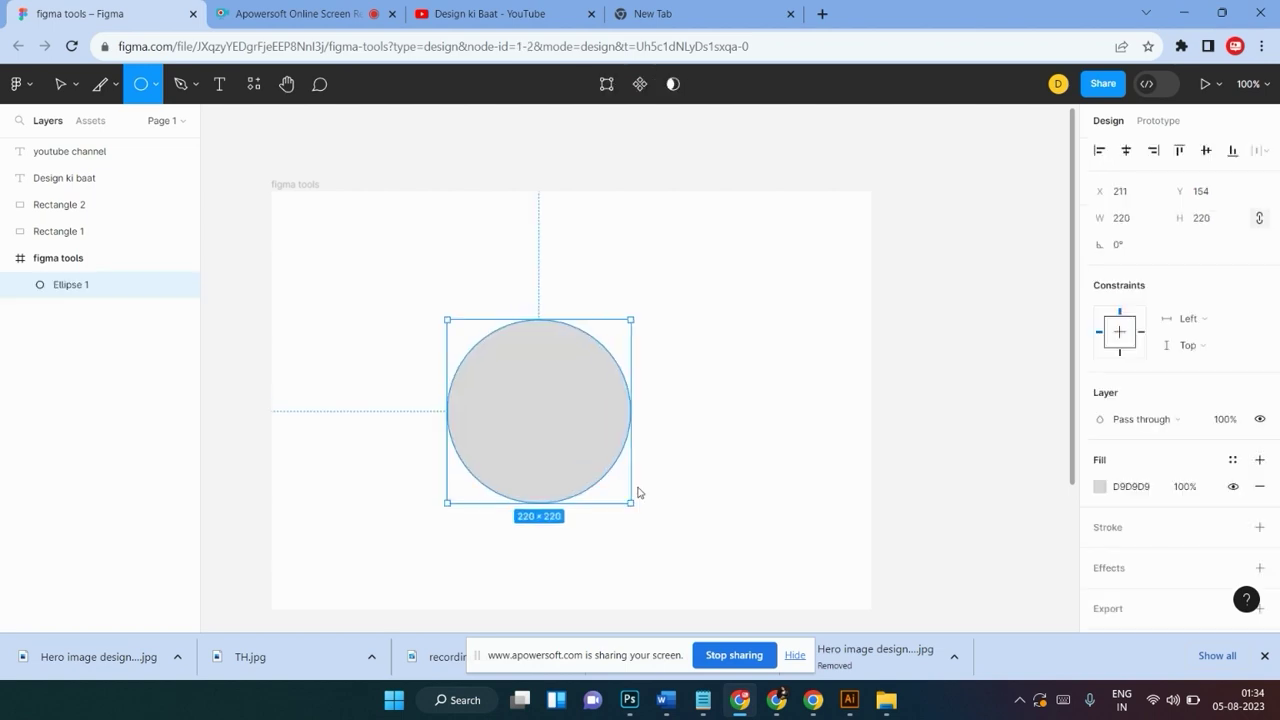
scroll(686, 460, "down", 2)
left_click_drag(546, 309, 580, 259)
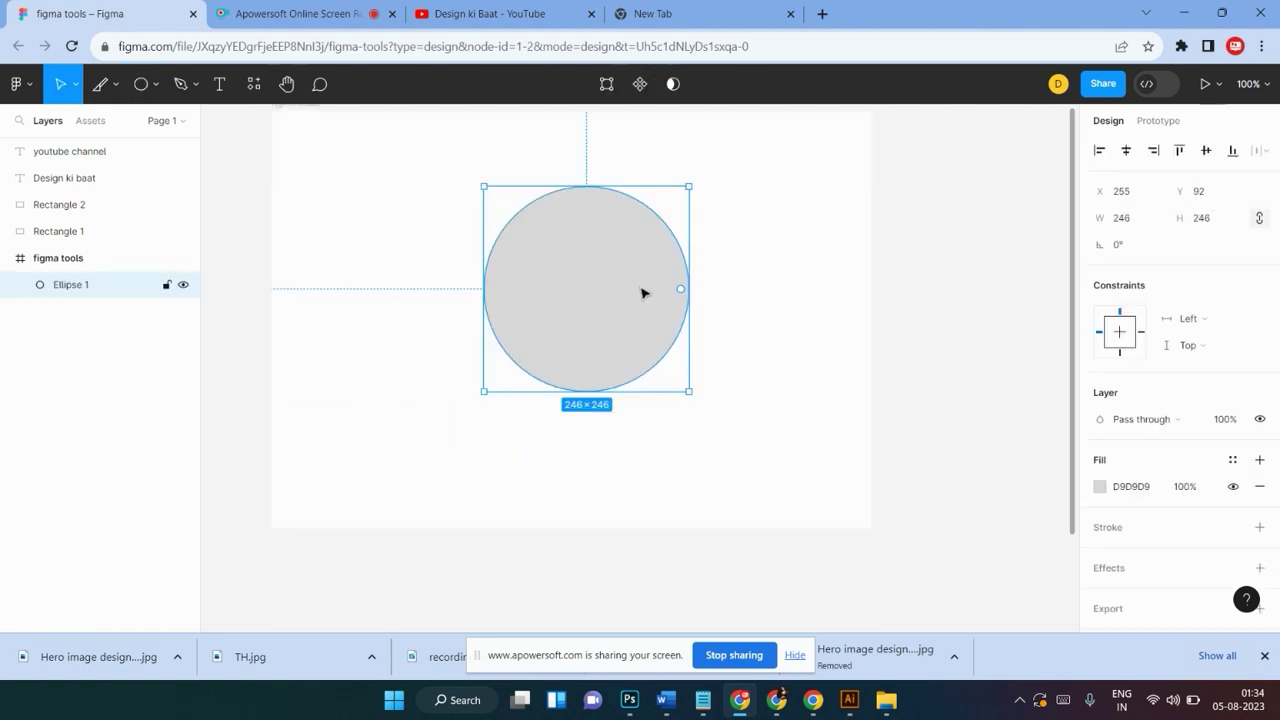
Reshape the circle into a thick open ring arc with inner ratio 35.99%
mouse_move(680, 292)
left_mouse_down()
mouse_move(619, 265)
mouse_move(605, 357)
mouse_move(498, 330)
left_mouse_up()
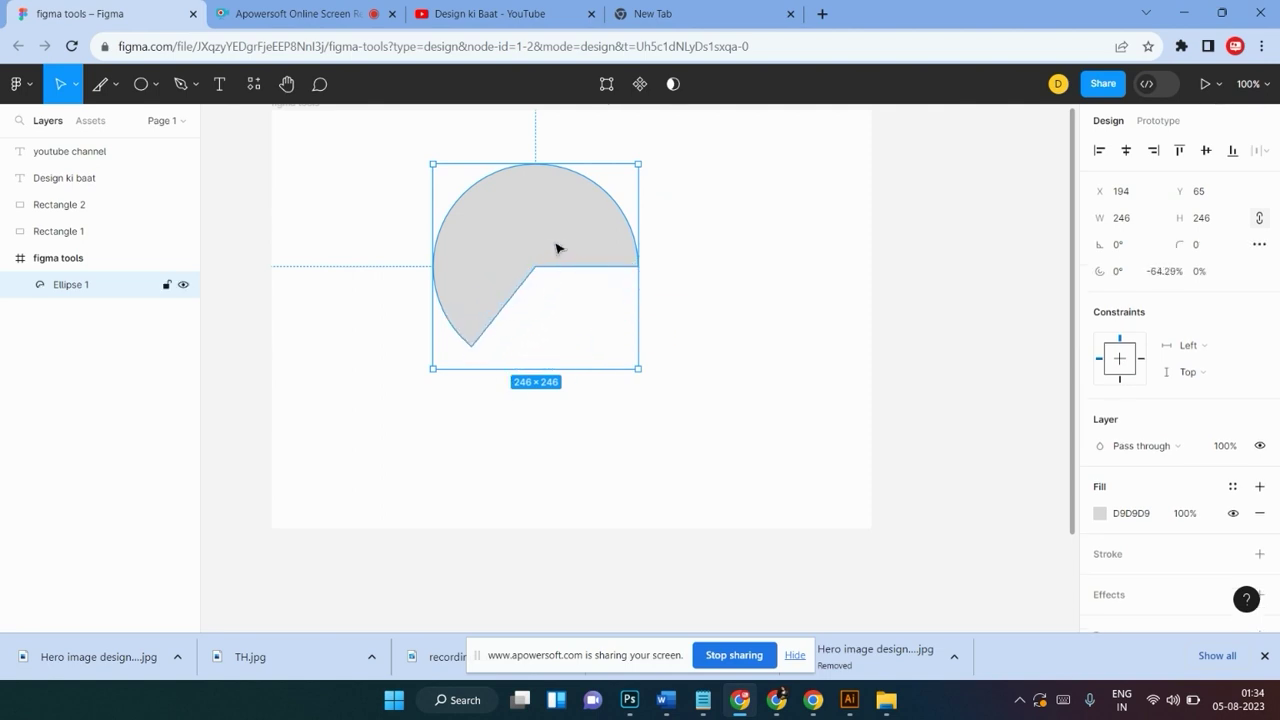
left_click_drag(557, 247, 632, 263)
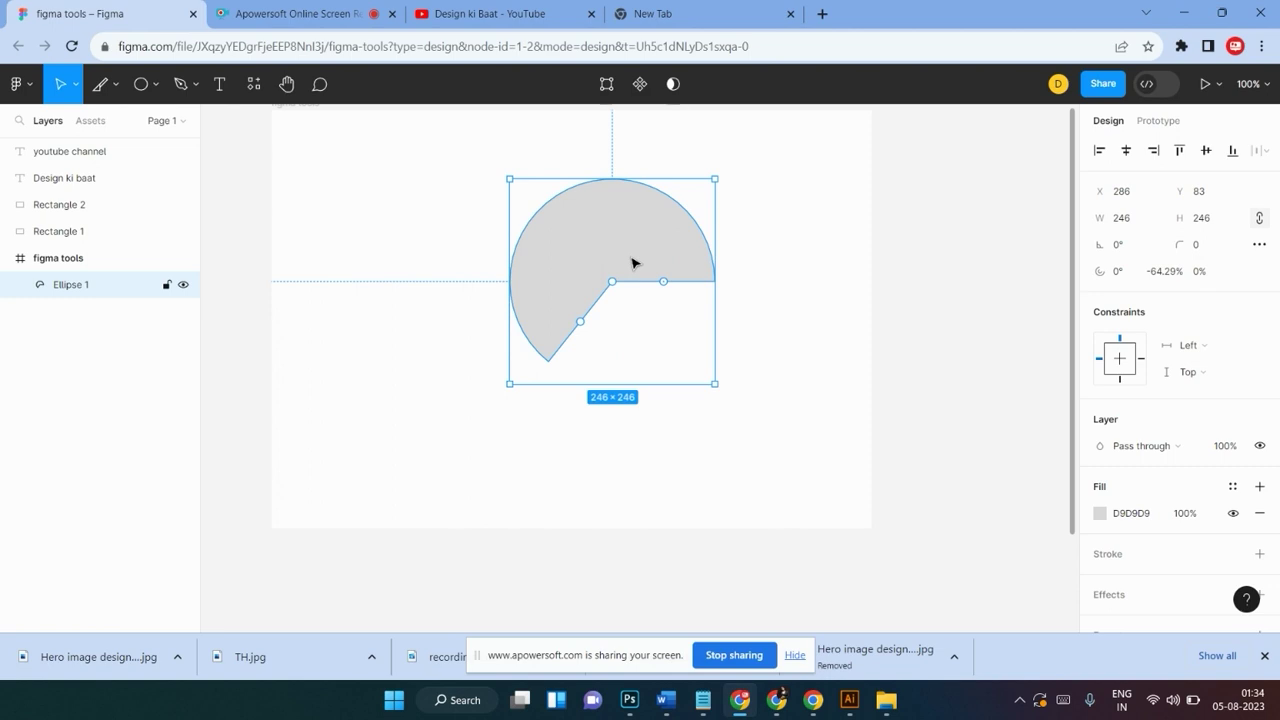
mouse_move(612, 281)
left_mouse_down()
mouse_move(607, 222)
mouse_move(638, 282)
left_mouse_up()
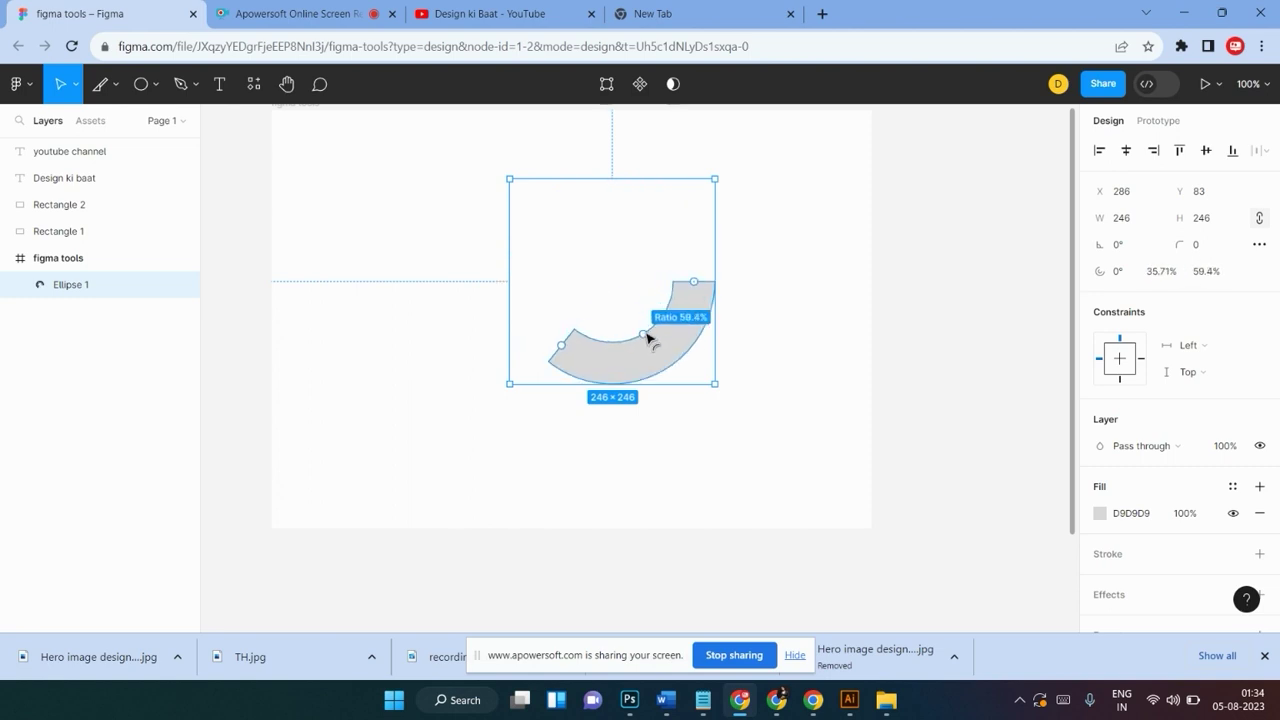
left_click_drag(638, 282, 640, 230)
left_click(745, 268)
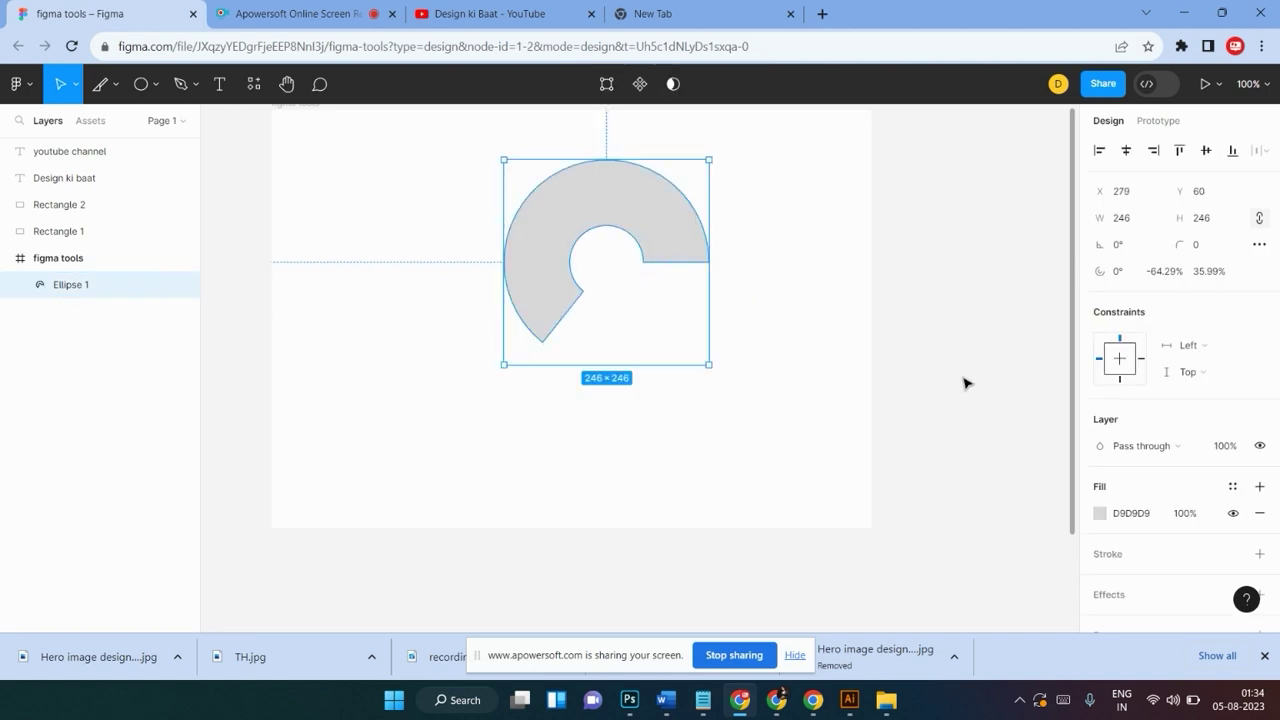
Fill the ring arc purple (971CD0) and move it left and down to X 163, Y 115
left_click(1100, 514)
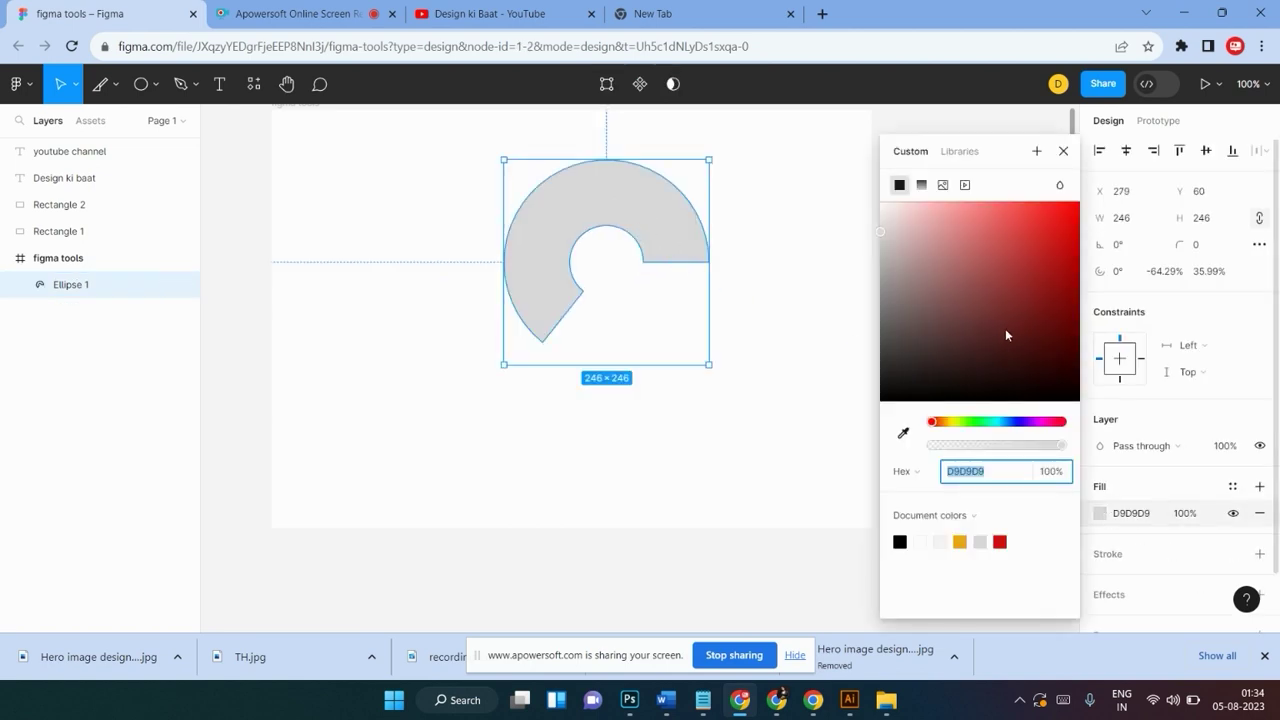
left_click(1025, 298)
left_click(1047, 351)
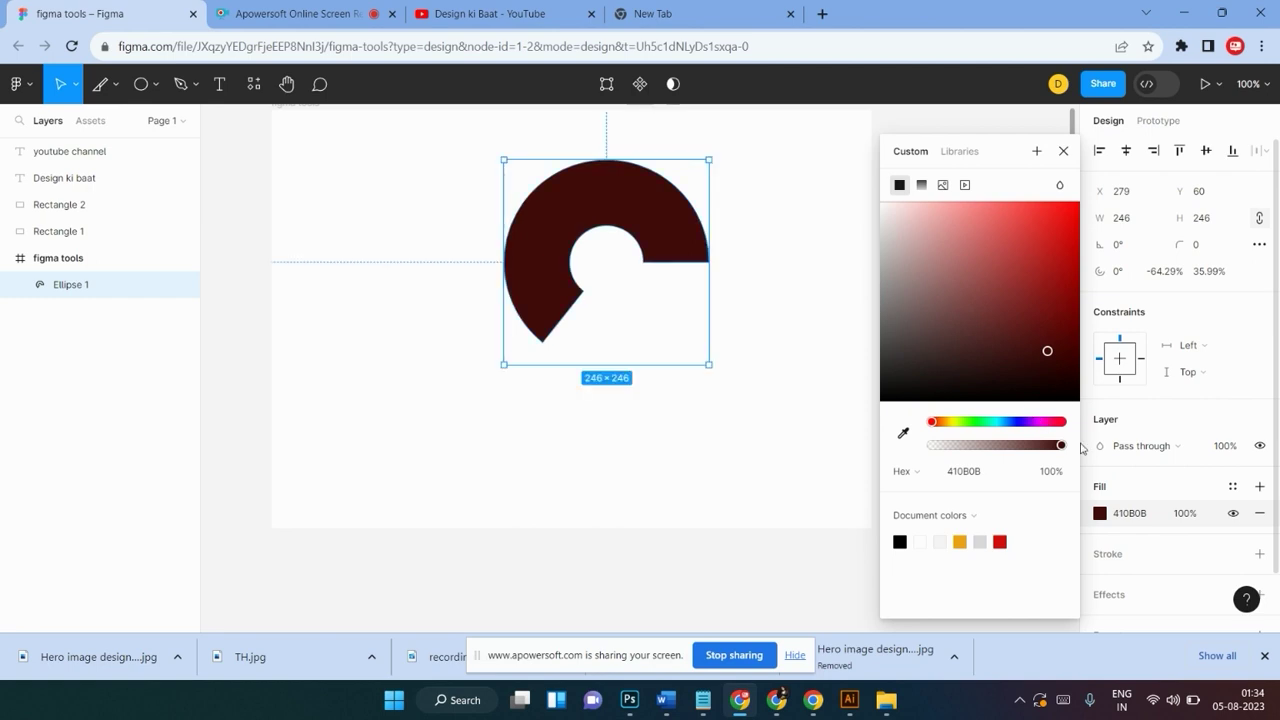
mouse_move(1057, 424)
left_mouse_down()
mouse_move(1036, 424)
mouse_move(1054, 240)
left_mouse_up()
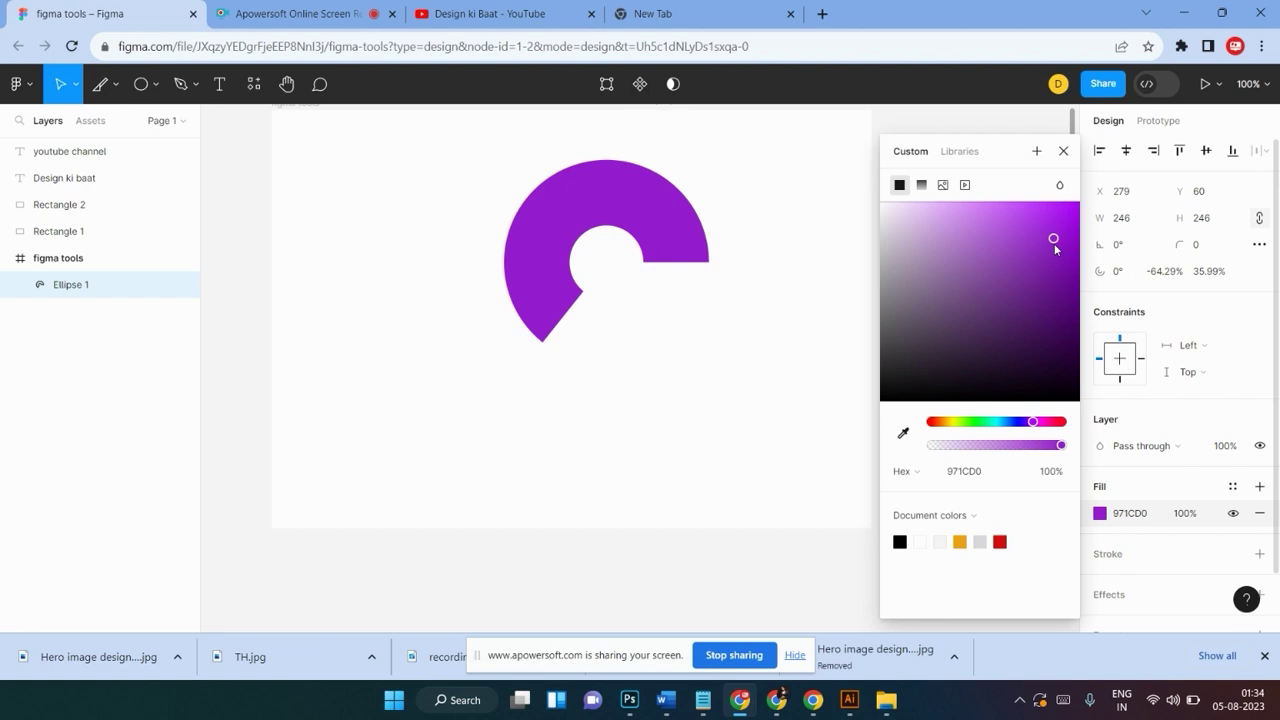
left_click(723, 251)
left_click_drag(551, 220, 435, 275)
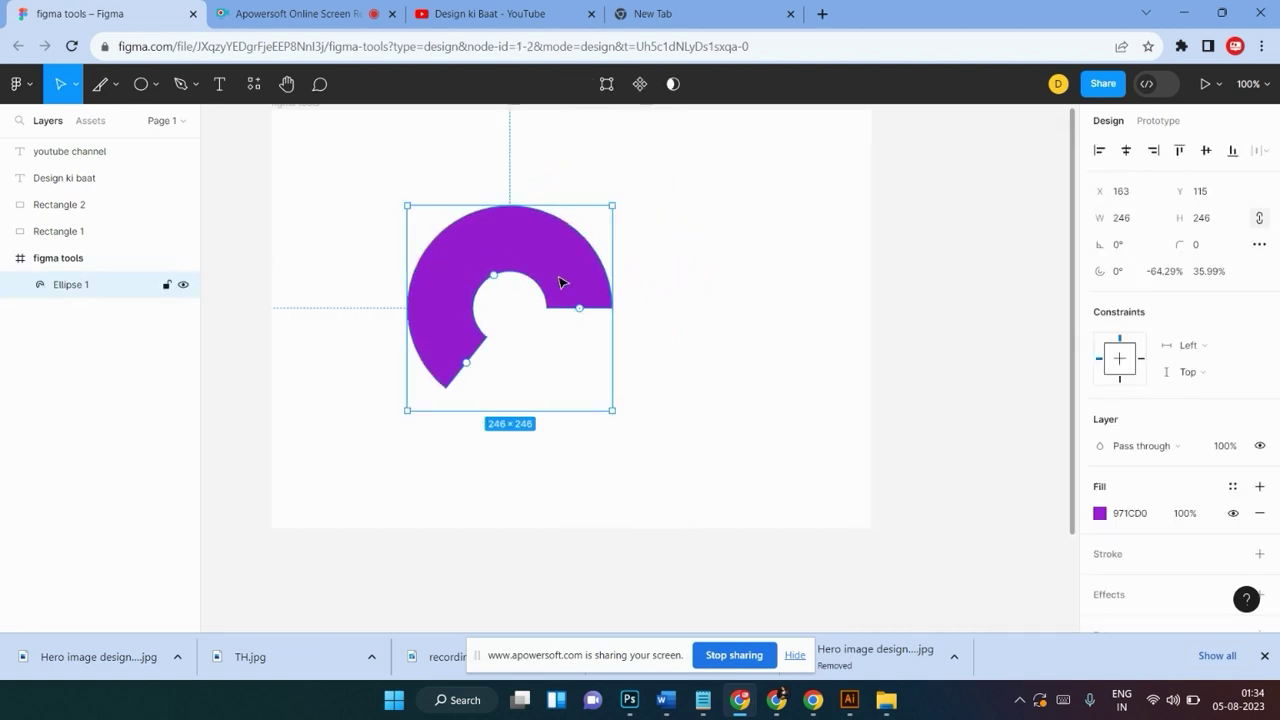
Duplicate the purple arc, rotate the copy to -165°, and fill it green 2DA90D
mouse_move(557, 252)
left_mouse_down()
mouse_move(553, 224)
mouse_move(614, 341)
left_mouse_up()
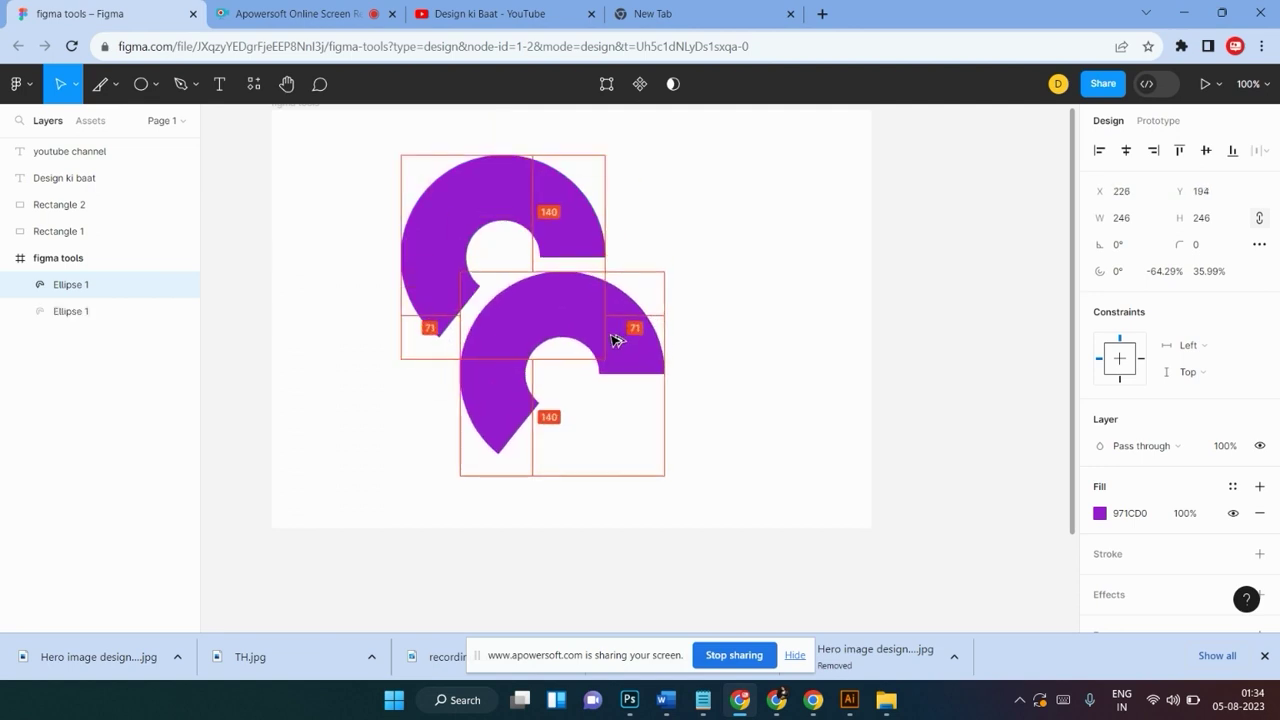
mouse_move(671, 267)
left_mouse_down()
mouse_move(488, 421)
mouse_move(522, 436)
left_mouse_up()
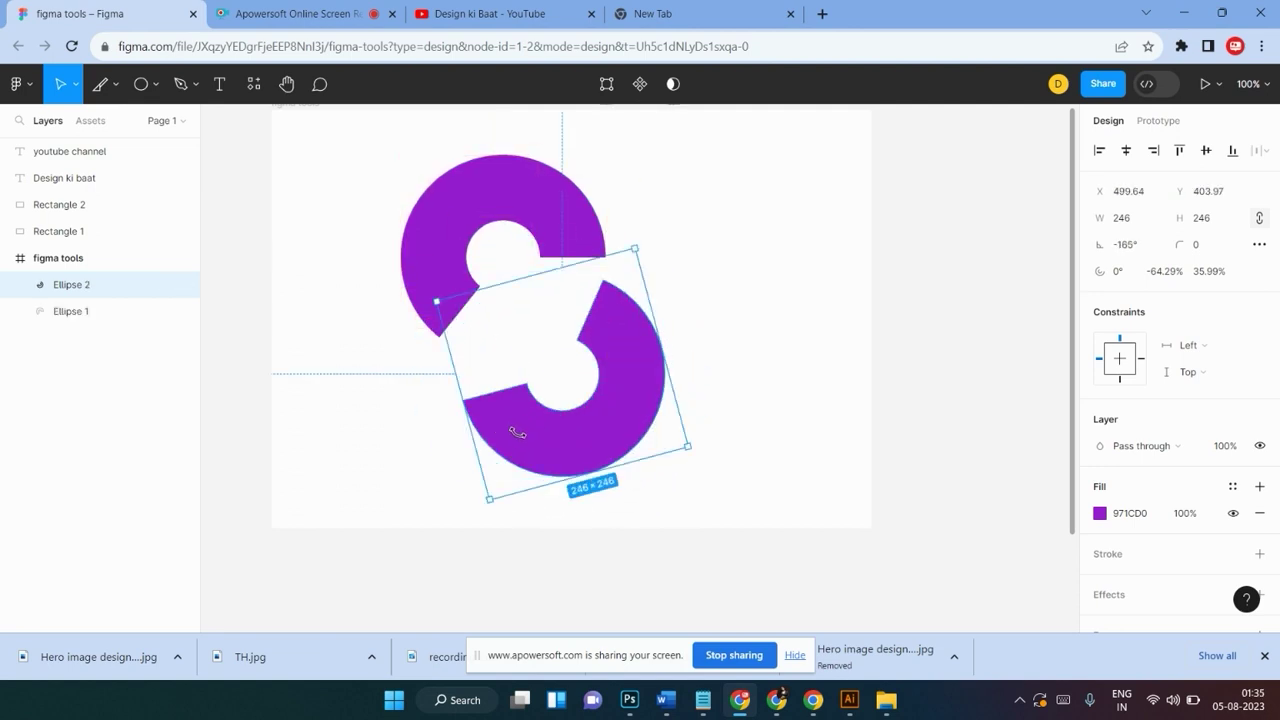
left_click(1099, 515)
left_click(972, 424)
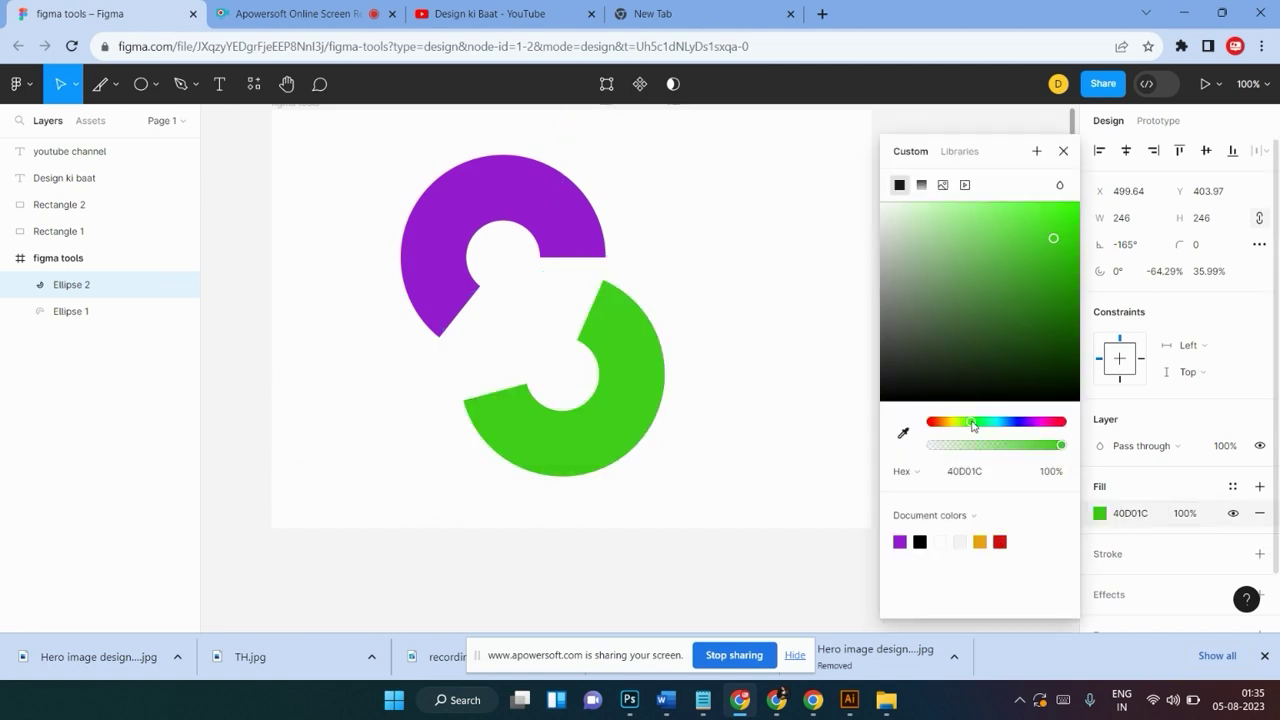
left_click(1064, 270)
left_click(832, 413)
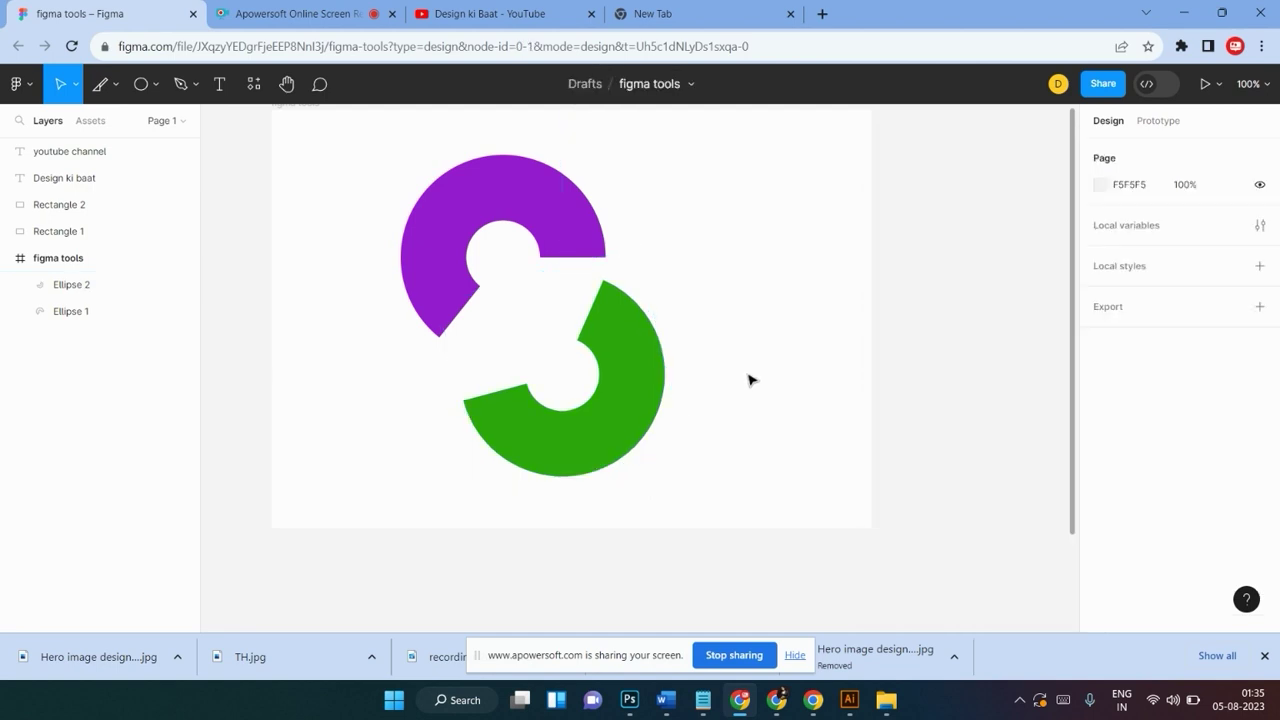
Position the green arc against the purple one so they interlock in an S-shape
mouse_move(603, 380)
left_mouse_down()
mouse_move(683, 320)
mouse_move(683, 298)
left_mouse_up()
left_click_drag(549, 206, 554, 200)
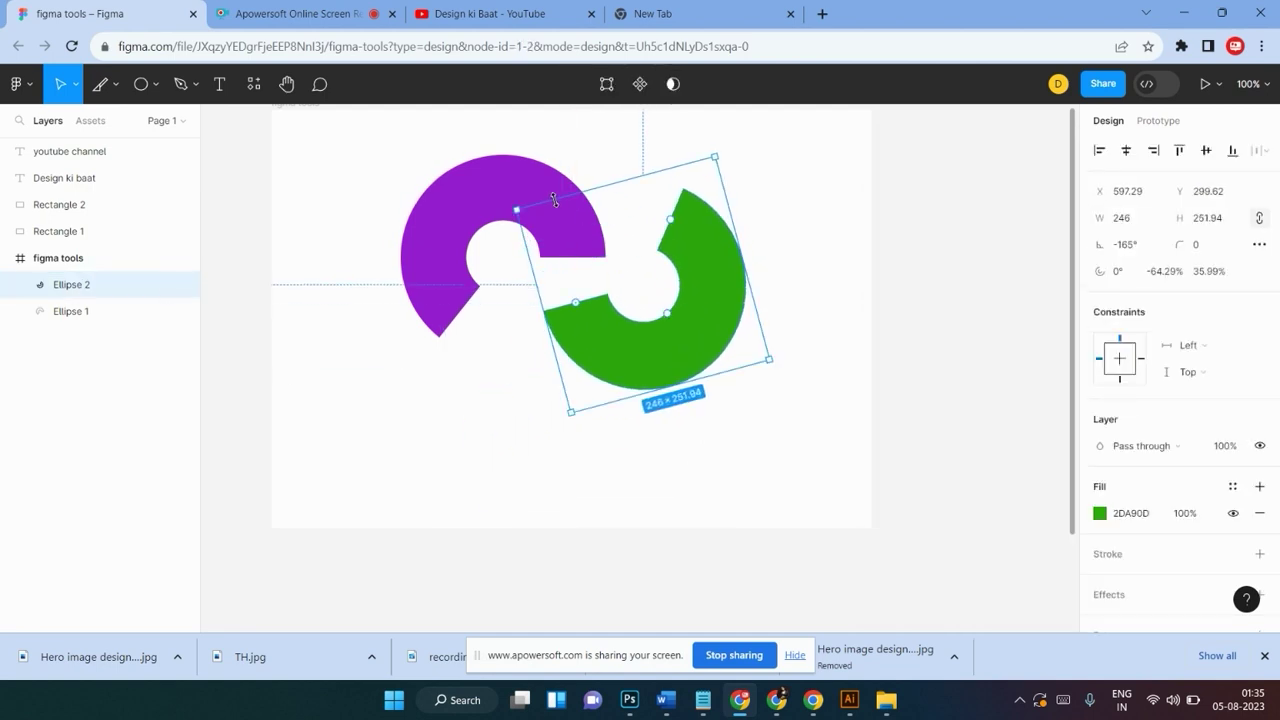
key("ctrl+z")
left_click(823, 271)
left_click_drag(703, 303, 697, 247)
left_click(763, 392)
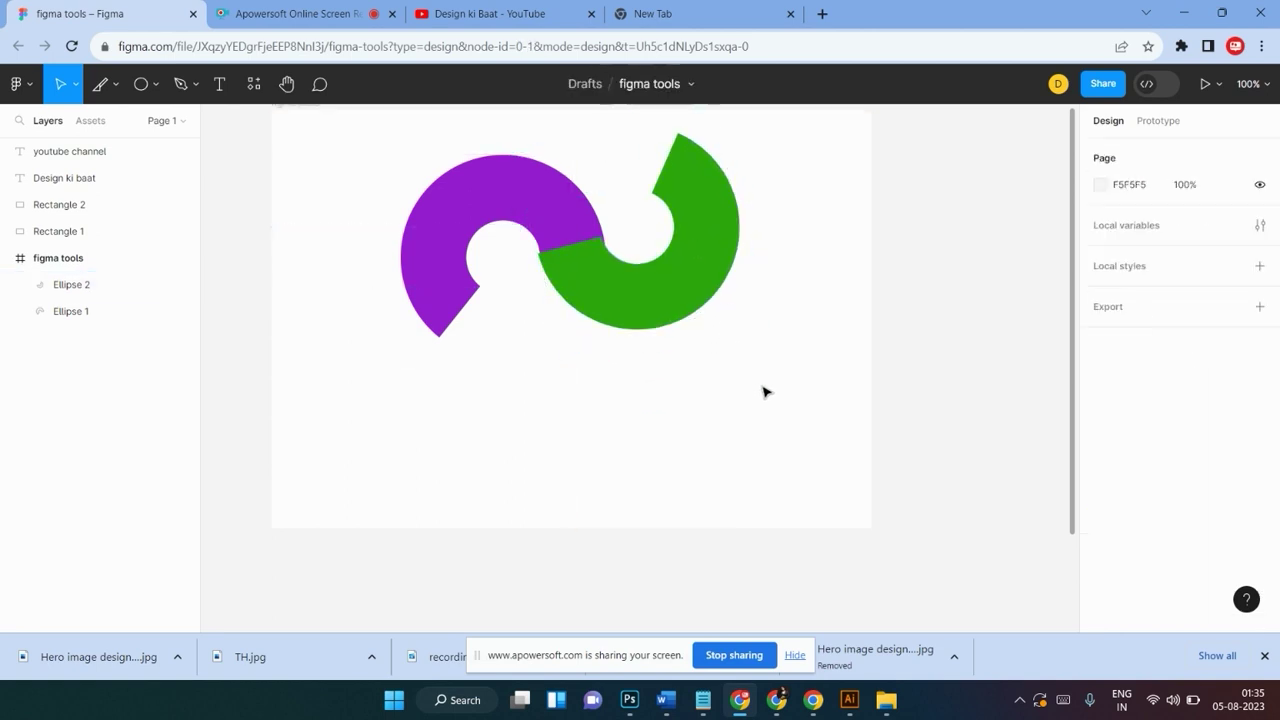
scroll(763, 392, "up", 3)
Select both arcs together and move them up and to the right
left_click_drag(780, 330, 363, 551)
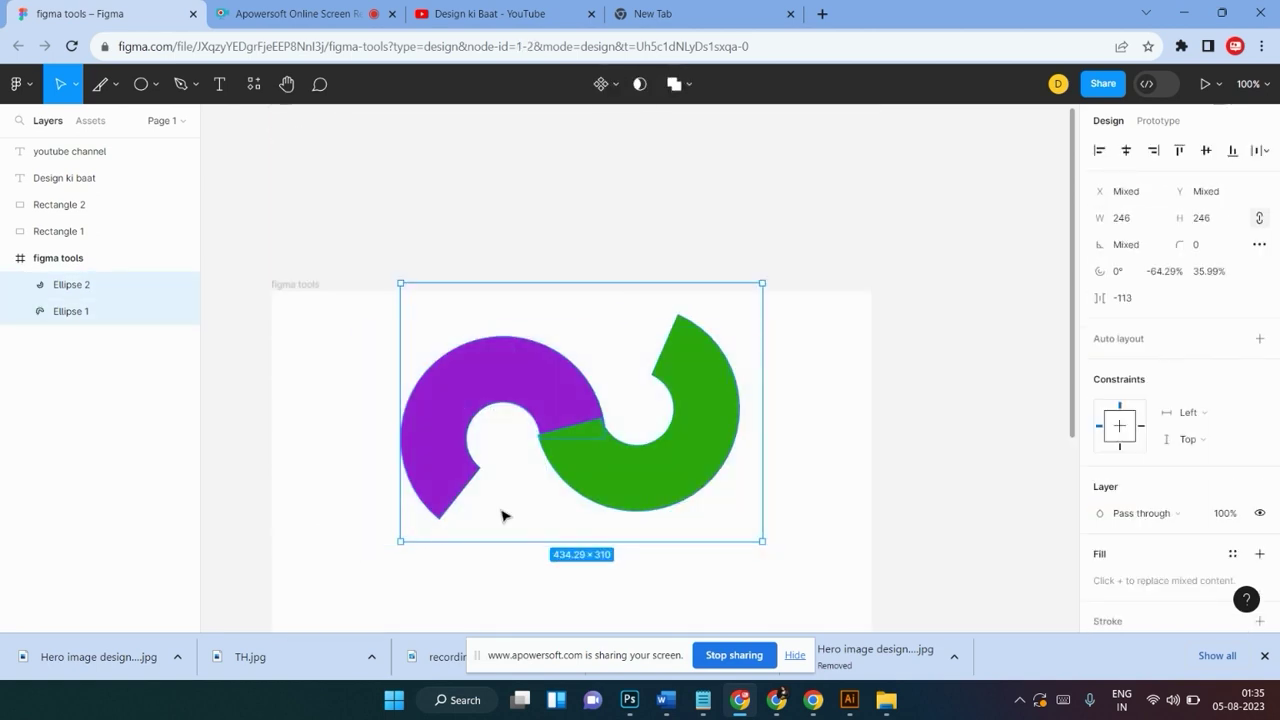
scroll(502, 515, "down", 3)
left_click_drag(607, 295, 580, 406)
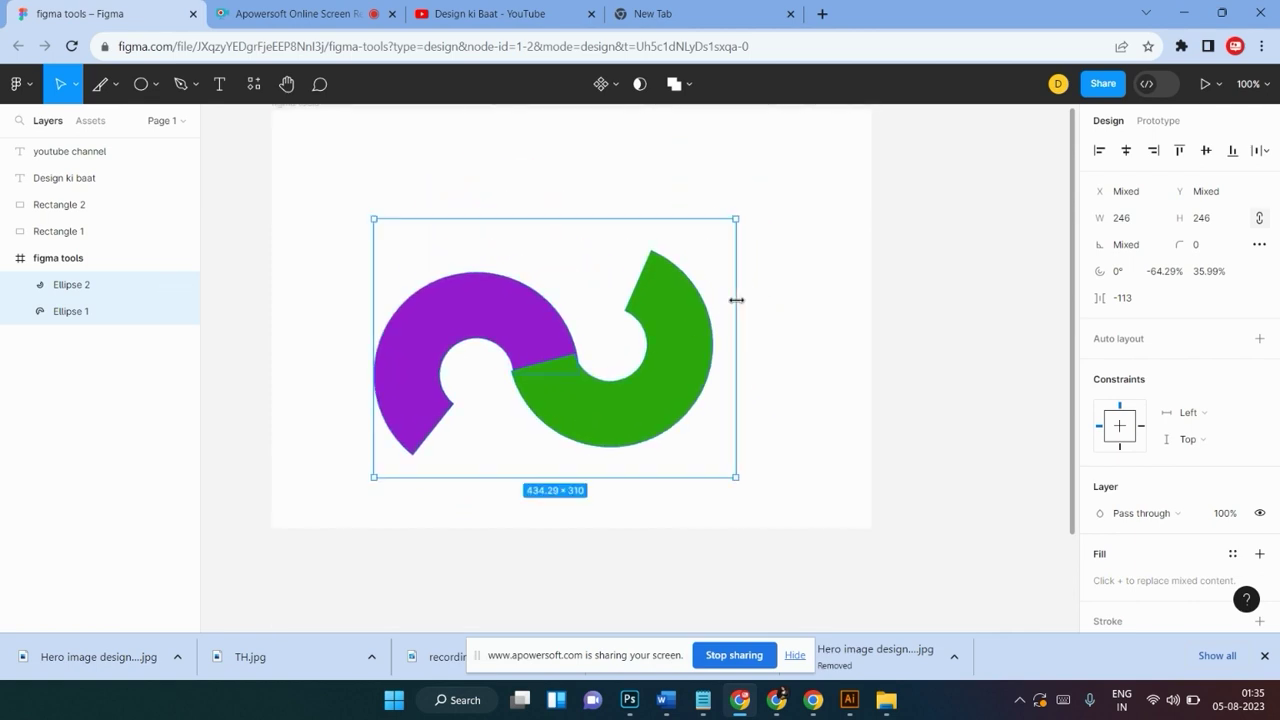
scroll(775, 267, "up", 1)
left_click(777, 269)
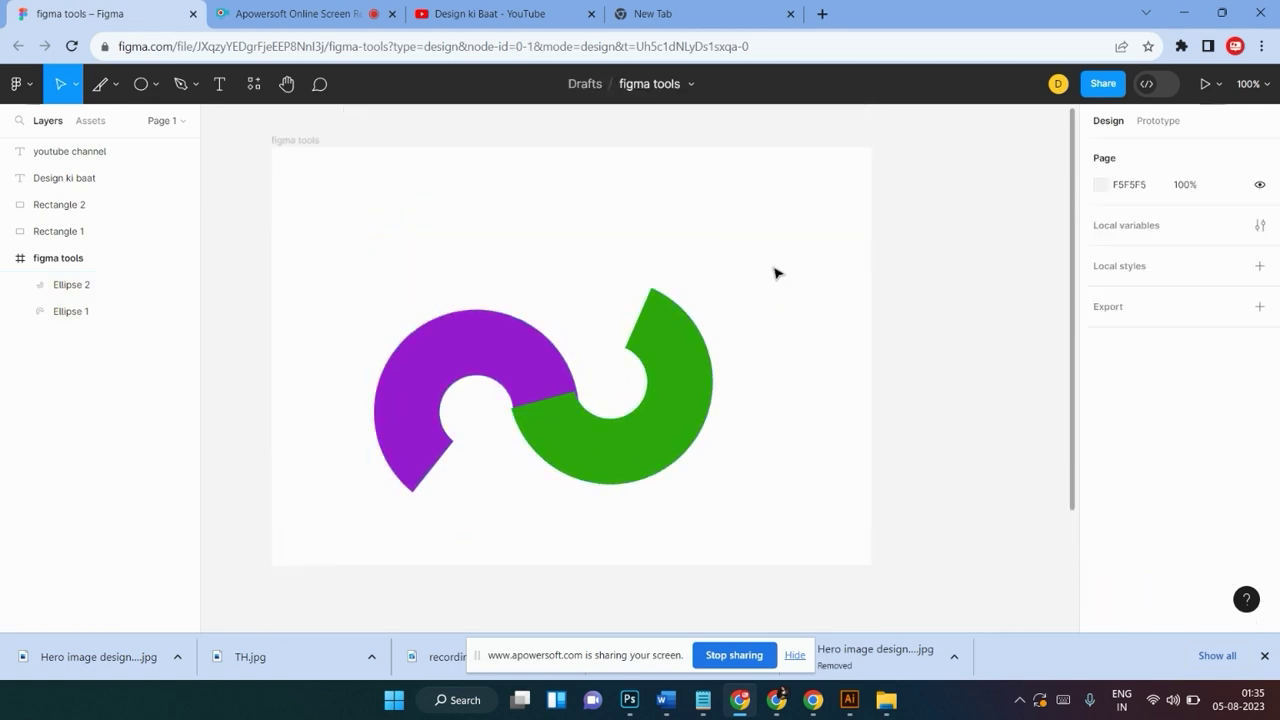
left_click_drag(777, 273, 357, 486)
mouse_move(500, 391)
left_mouse_down()
mouse_move(549, 319)
mouse_move(520, 314)
left_mouse_up()
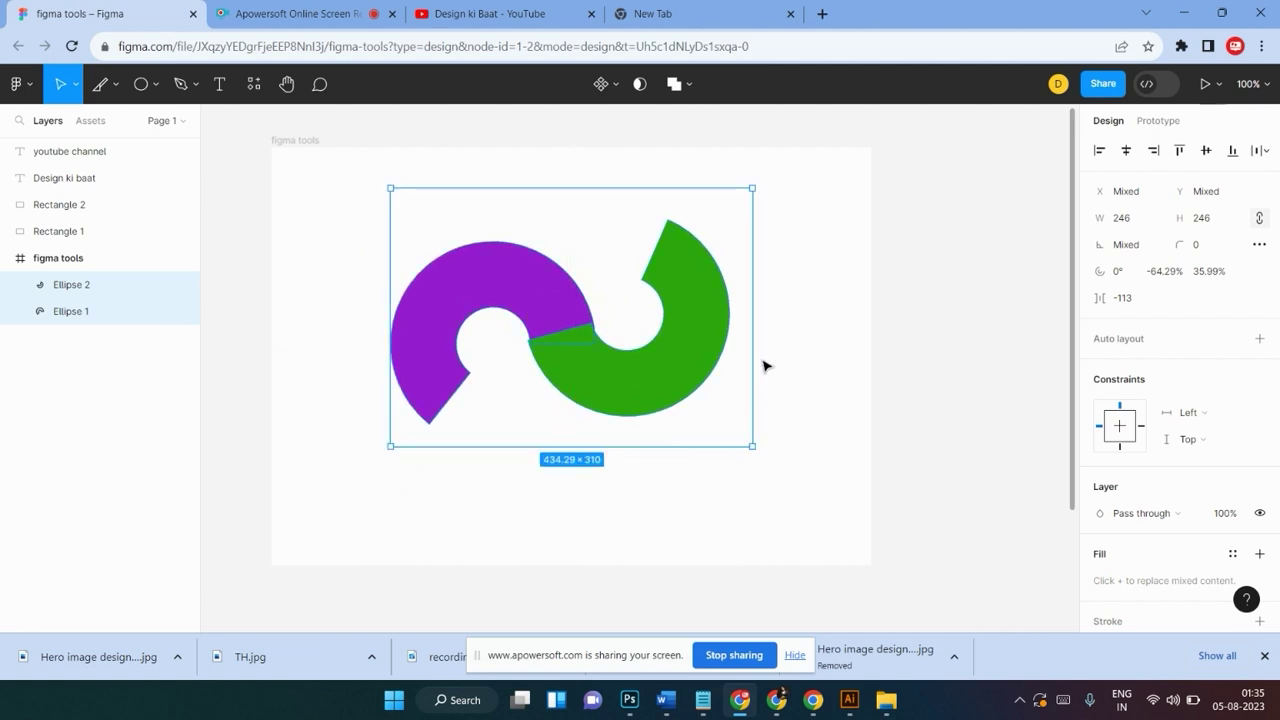
left_click(810, 364)
Rotate both arcs into a vertical S, then try a duplicate and undo it
scroll(777, 258, "up", 1)
scroll(777, 257, "up", 1)
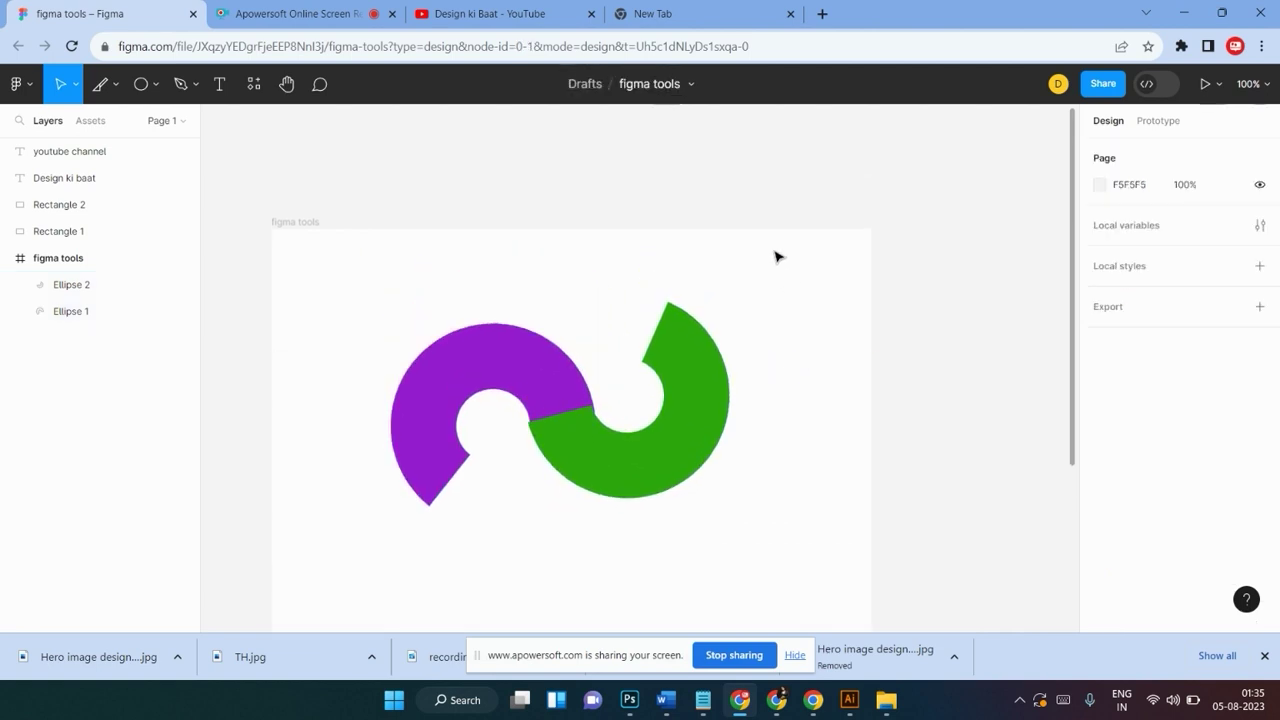
left_click_drag(788, 271, 383, 518)
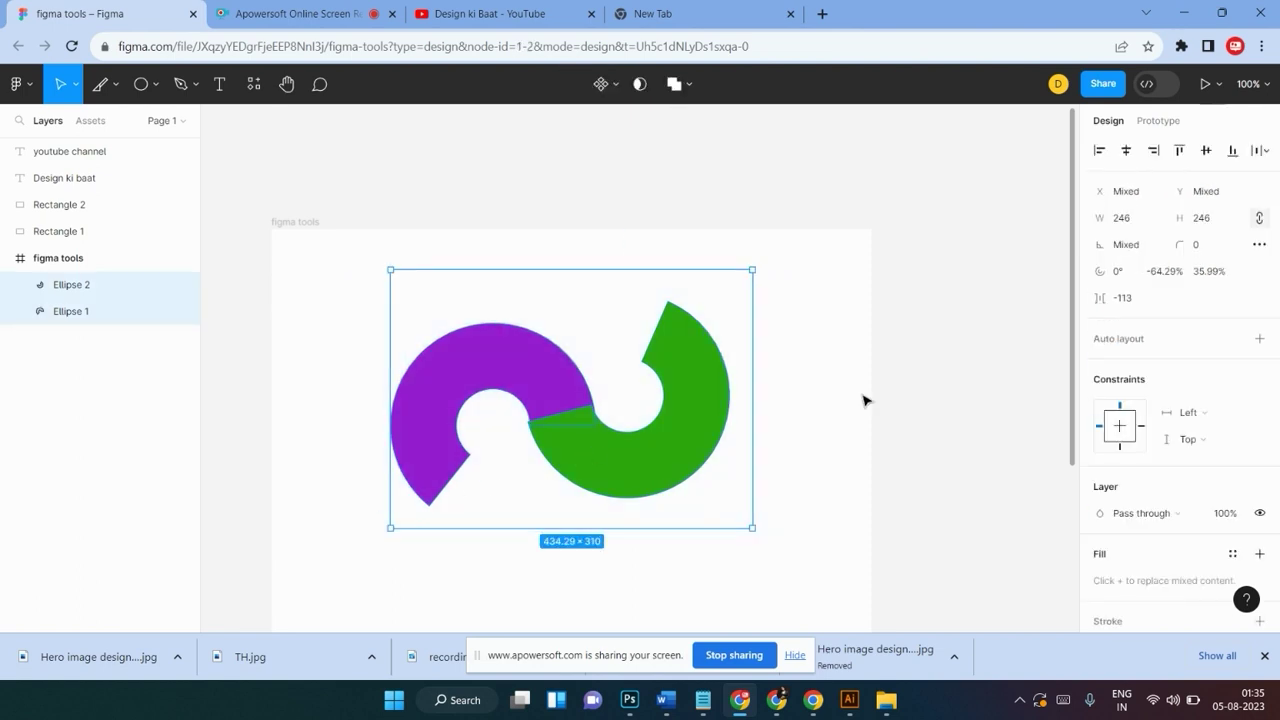
scroll(866, 400, "down", 1)
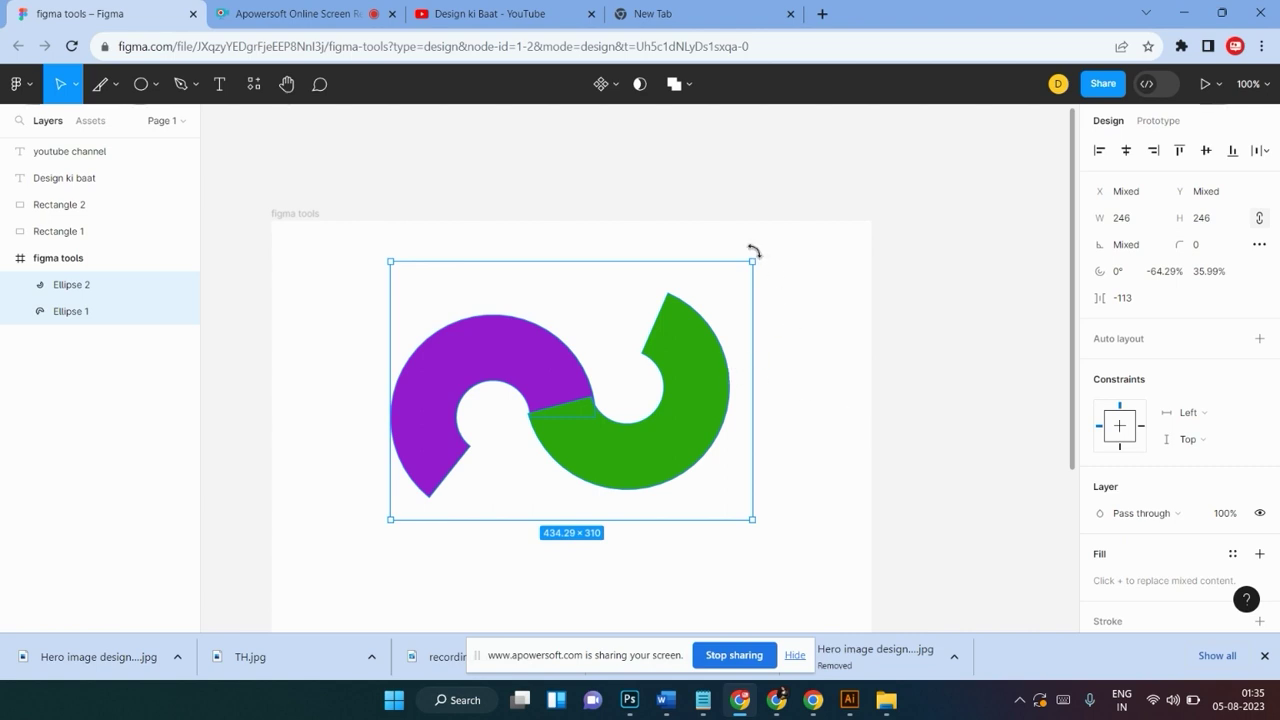
left_click_drag(762, 255, 766, 400)
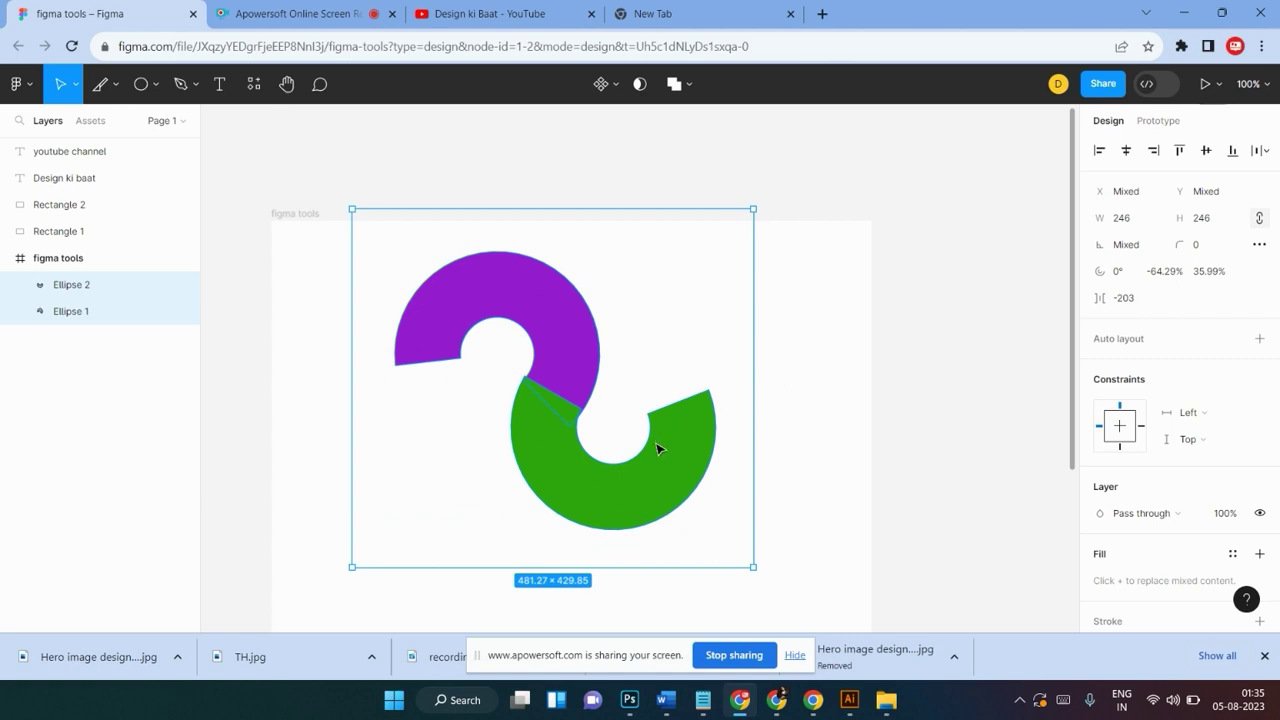
left_click_drag(657, 449, 865, 487)
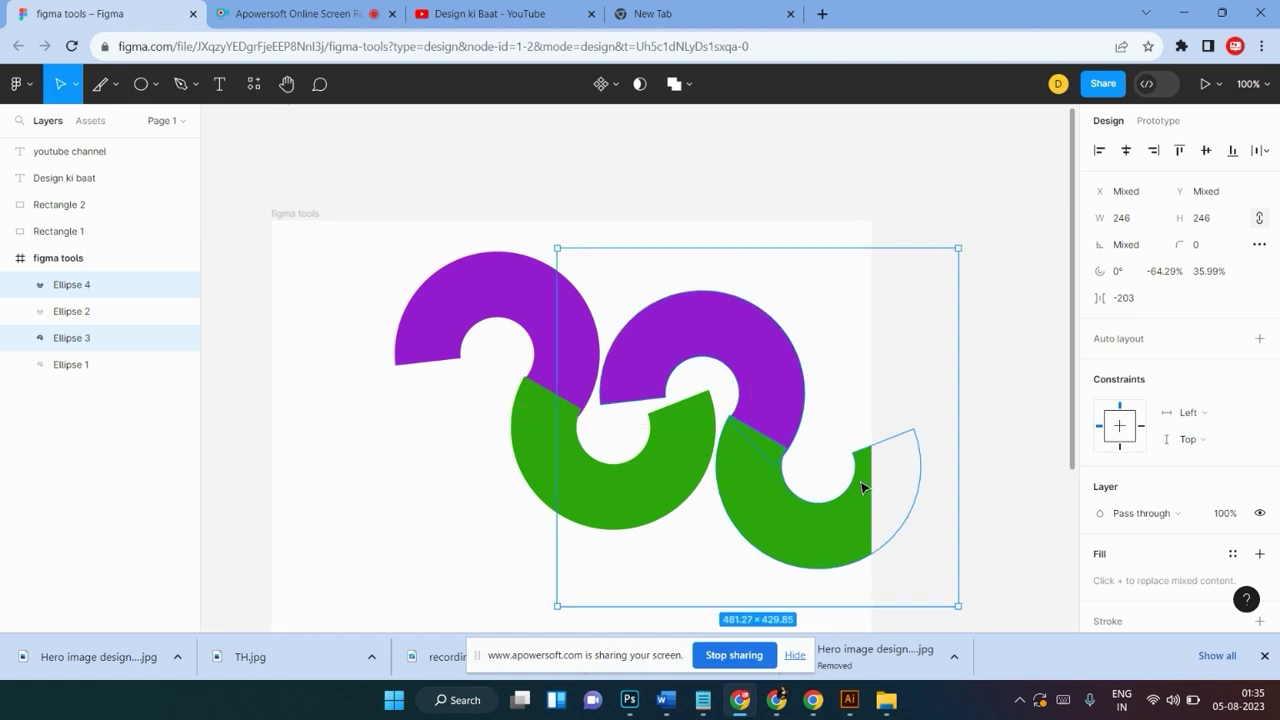
key("ctrl+z")
left_click(783, 406)
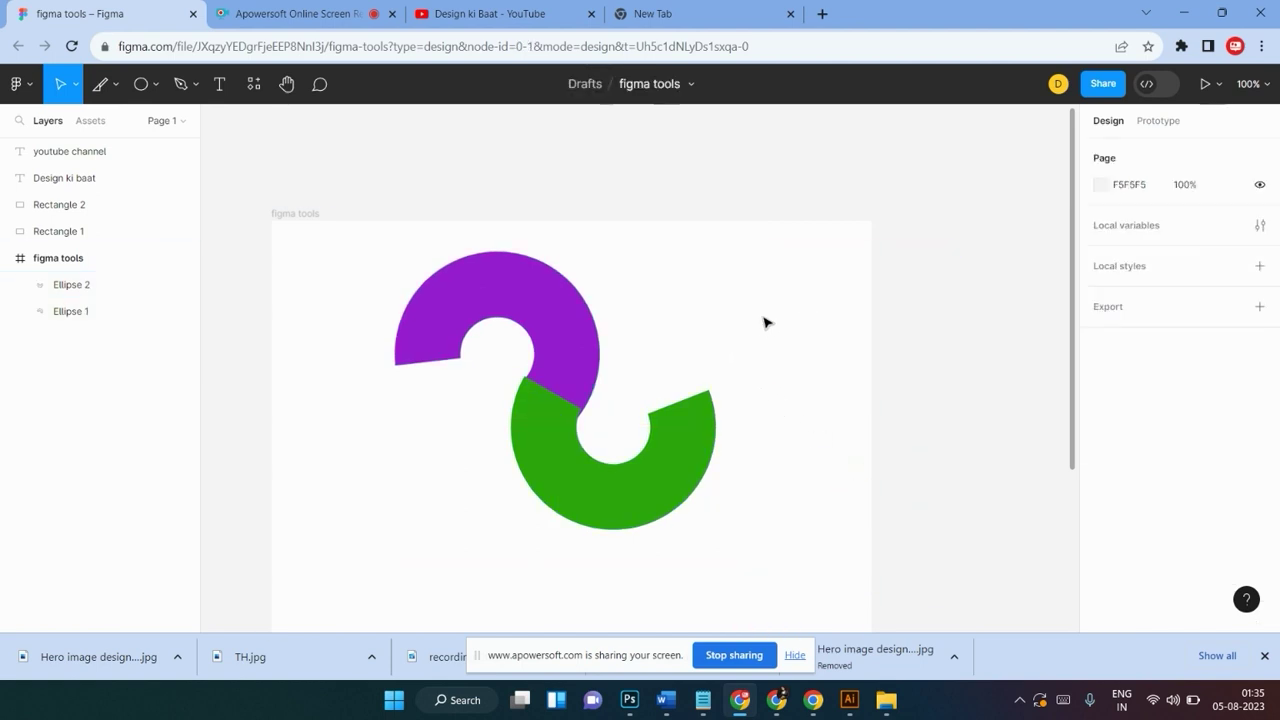
Reselect Ellipse 1 and Ellipse 2 and delete them from the frame
left_click_drag(763, 316, 424, 540)
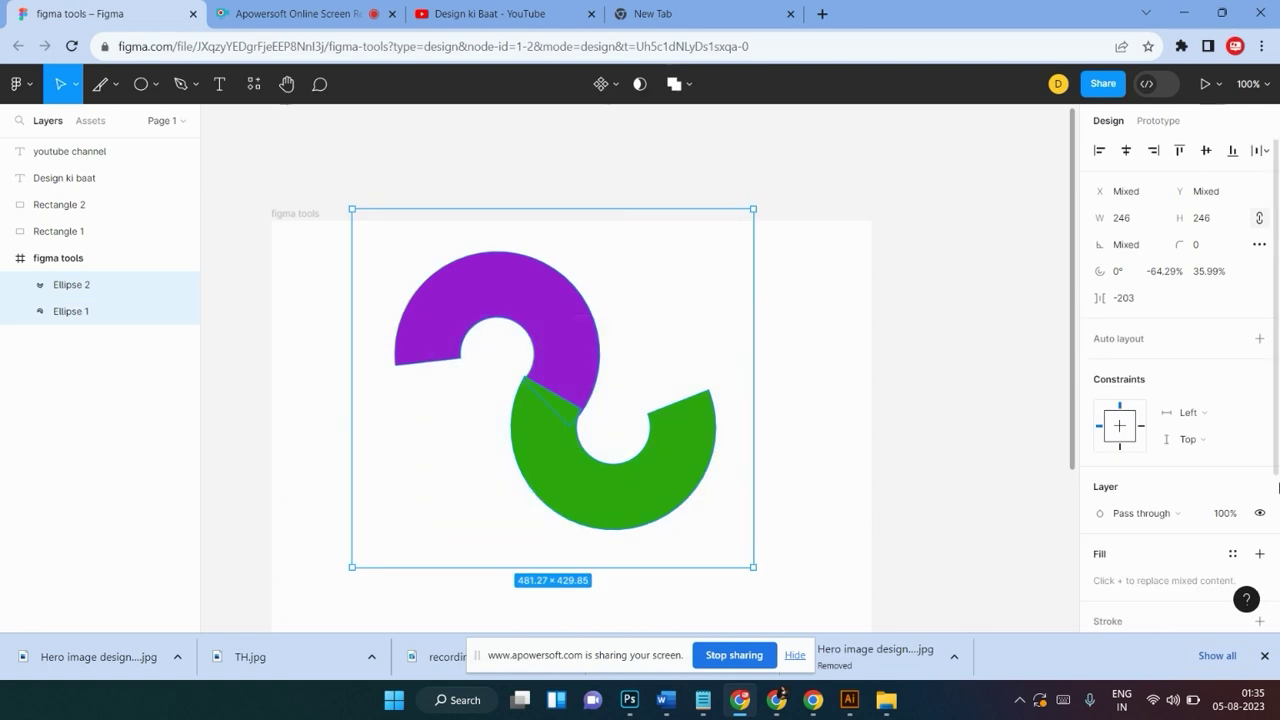
scroll(1243, 485, "down", 3)
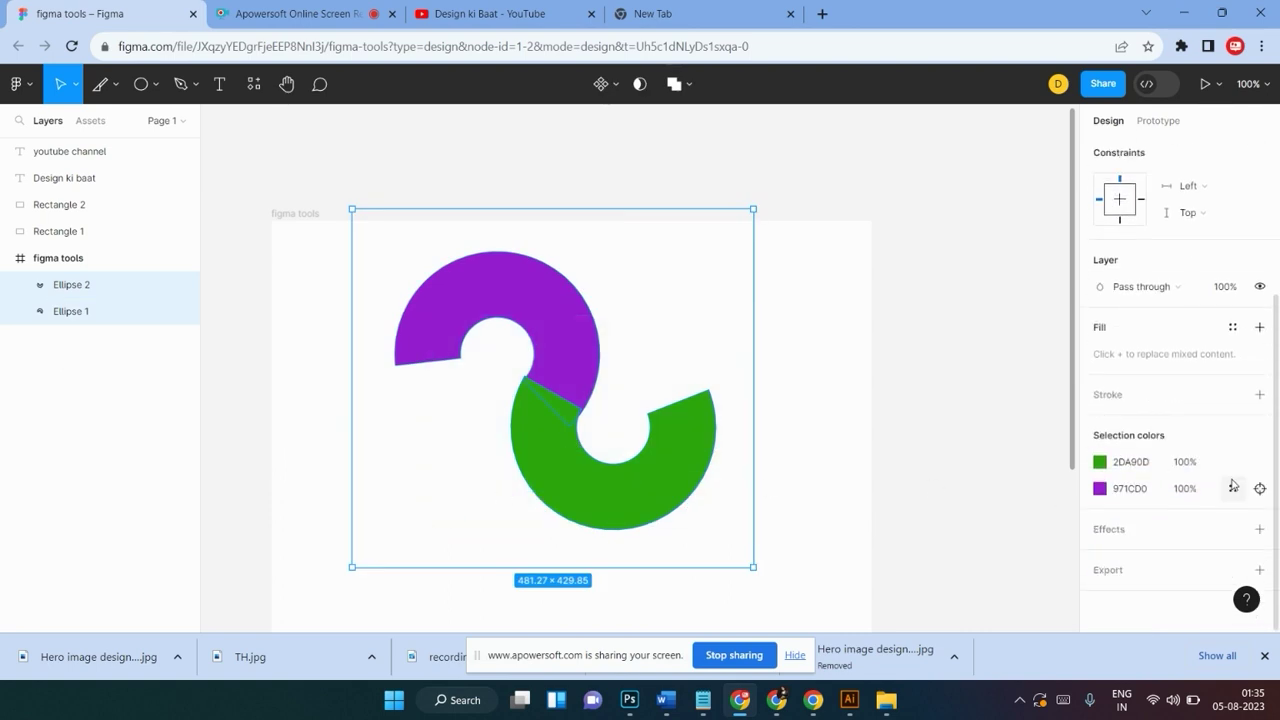
scroll(1238, 486, "up", 3)
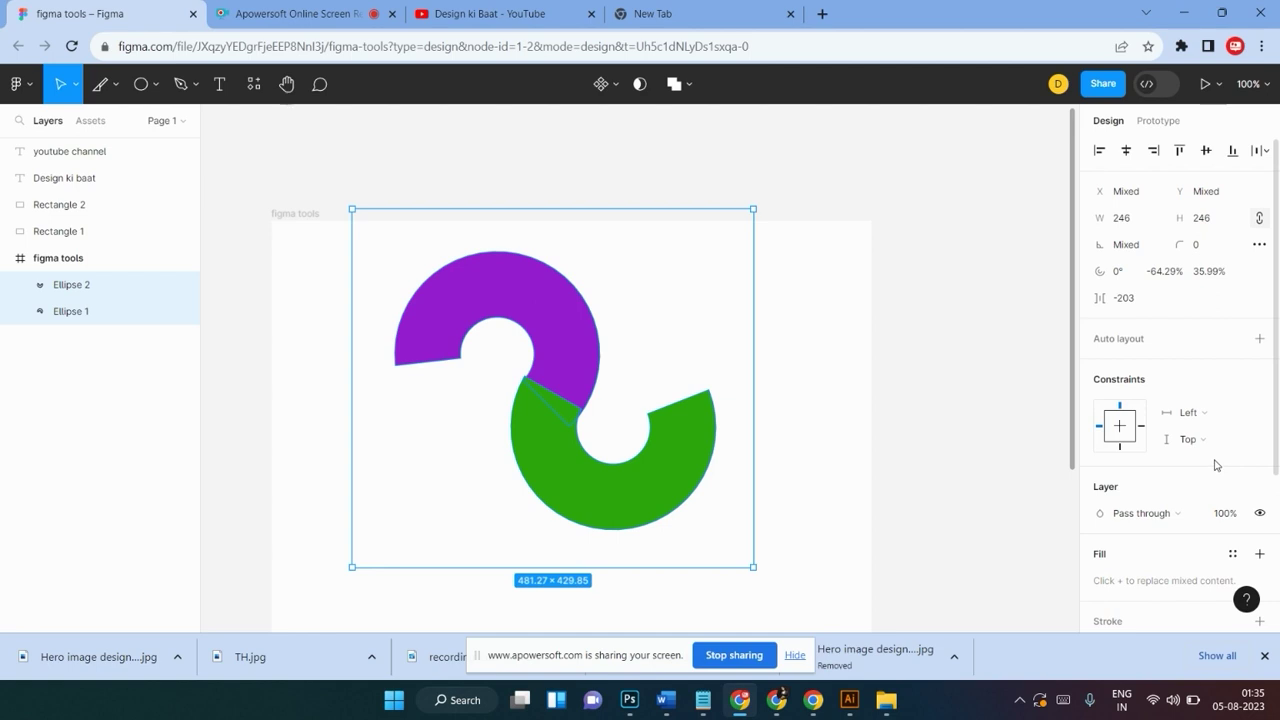
scroll(1262, 450, "down", 3)
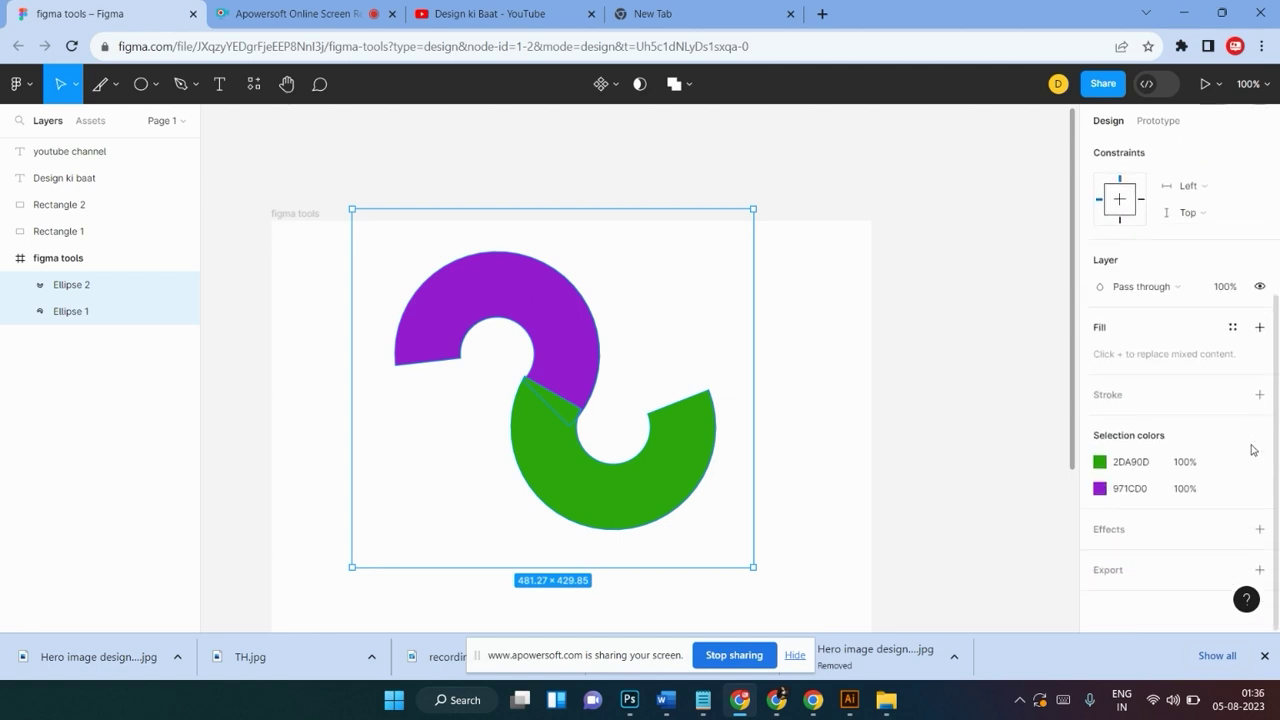
scroll(1161, 470, "up", 3)
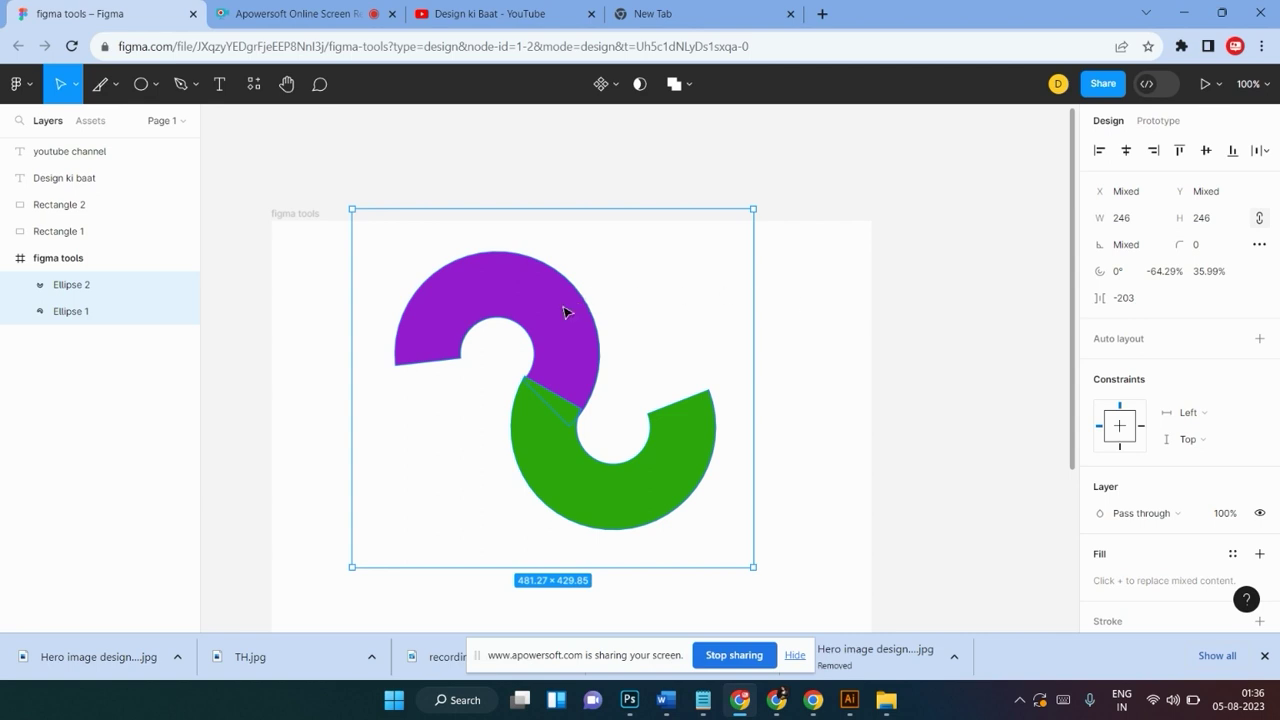
left_click_drag(563, 318, 572, 319)
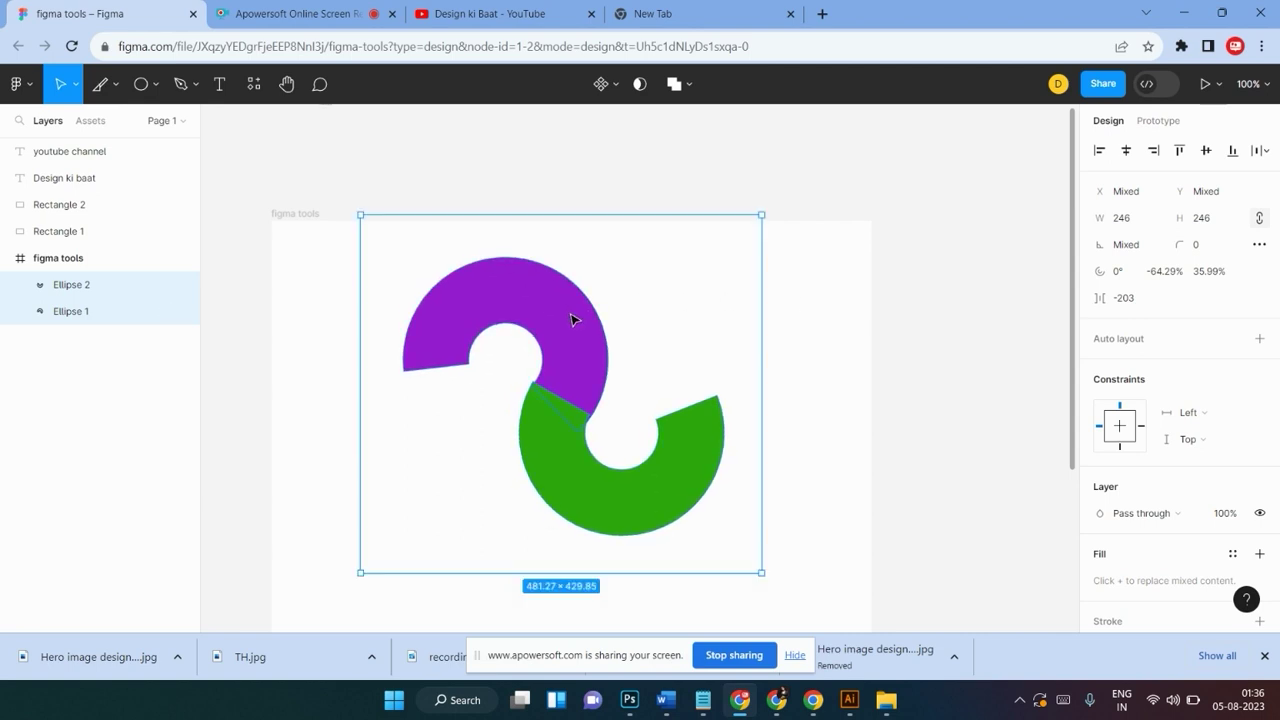
left_click(855, 288)
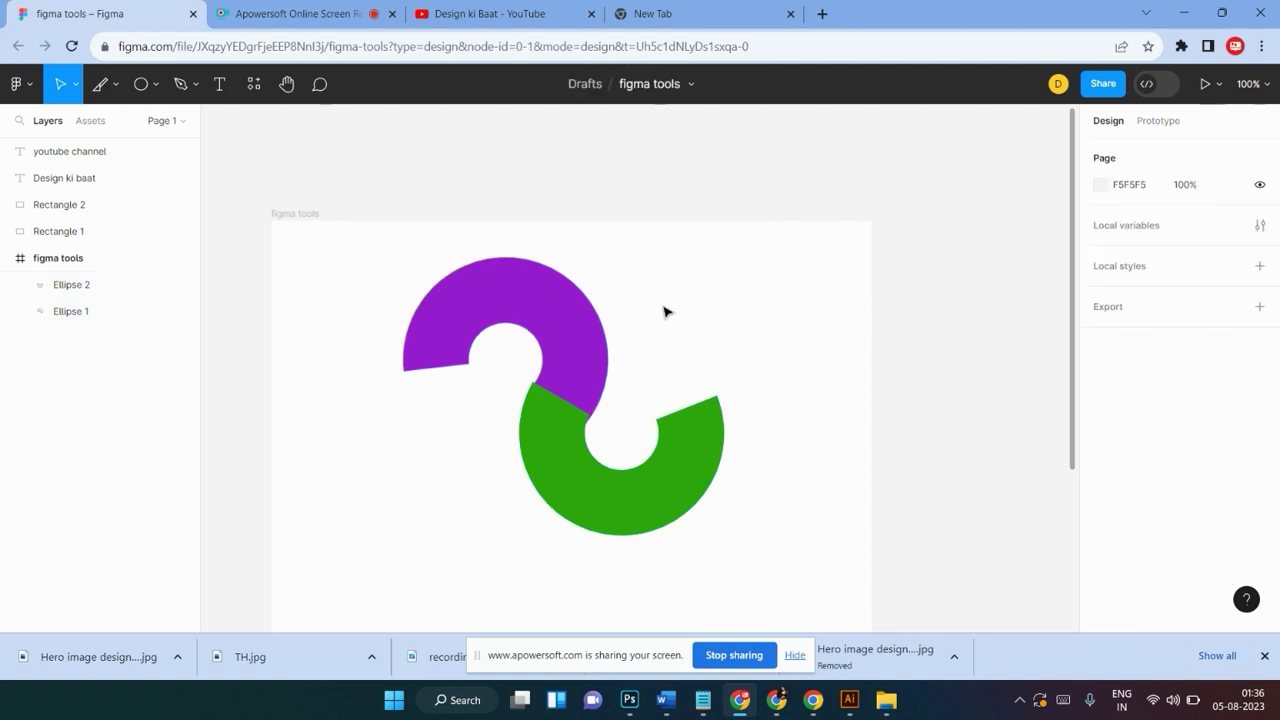
left_click_drag(697, 300, 397, 525)
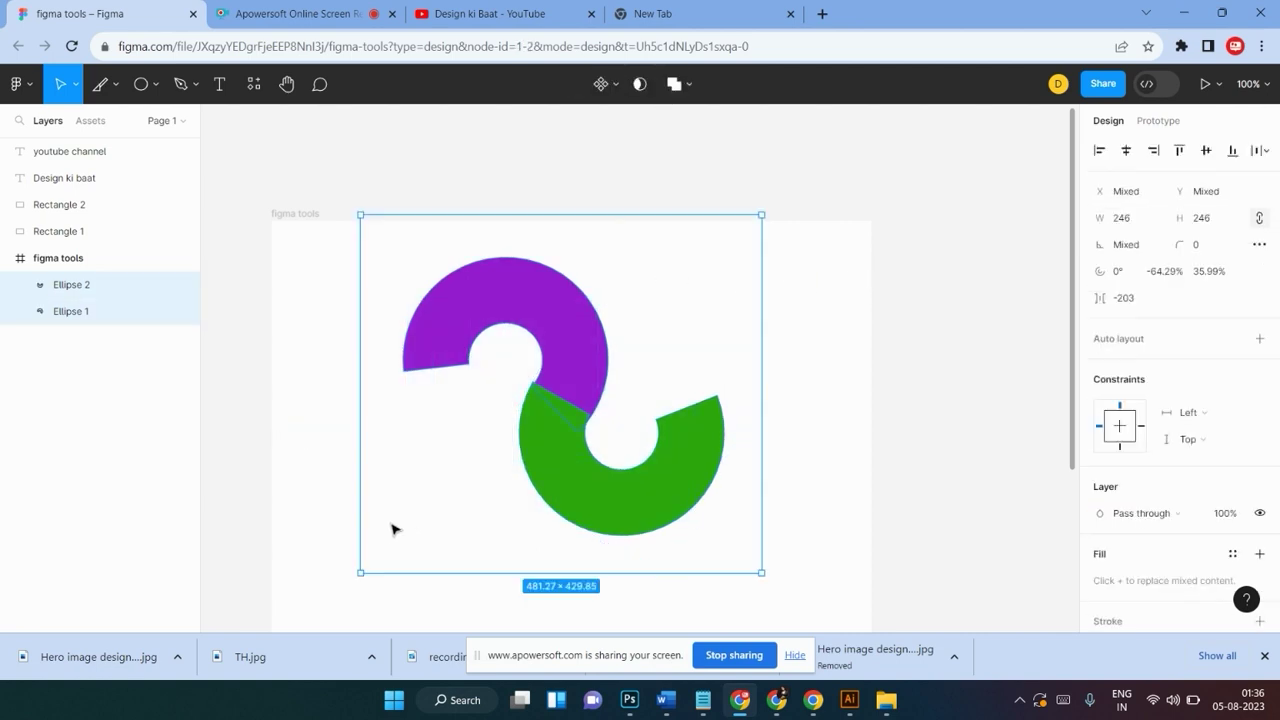
key("Delete")
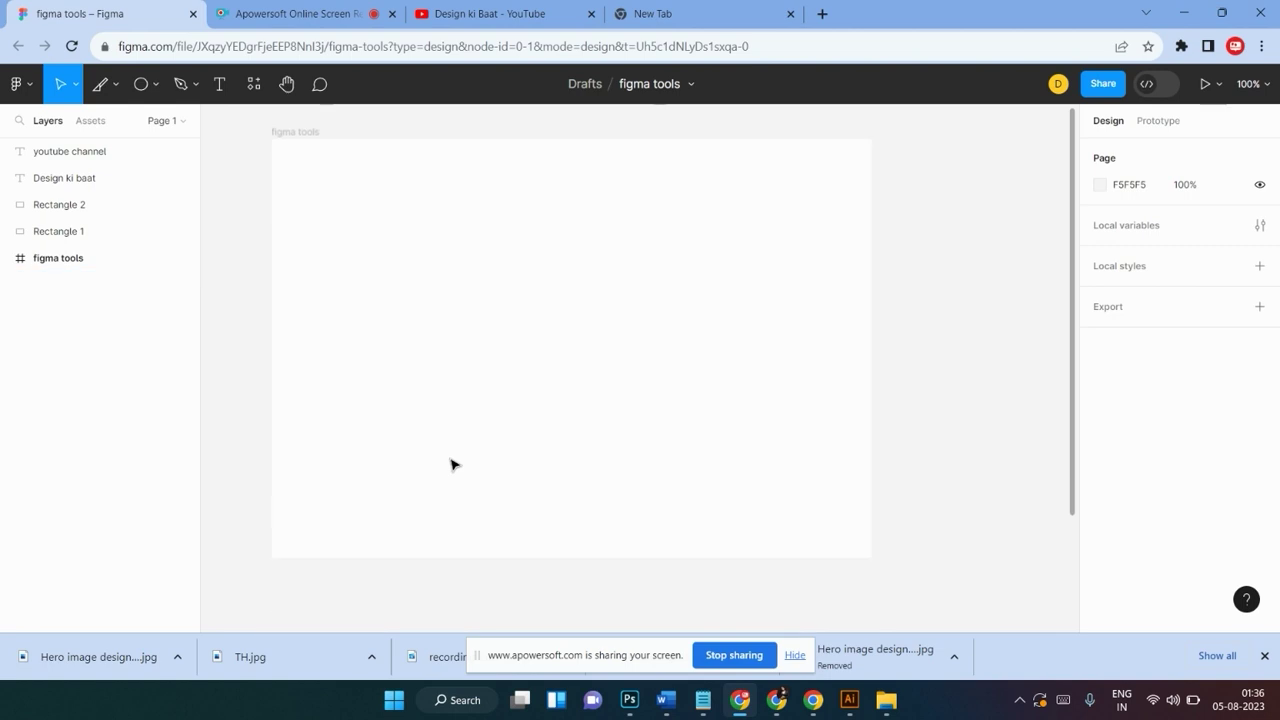
Draw a triangle polygon inside the figma tools frame with the Polygon tool
left_click(155, 86)
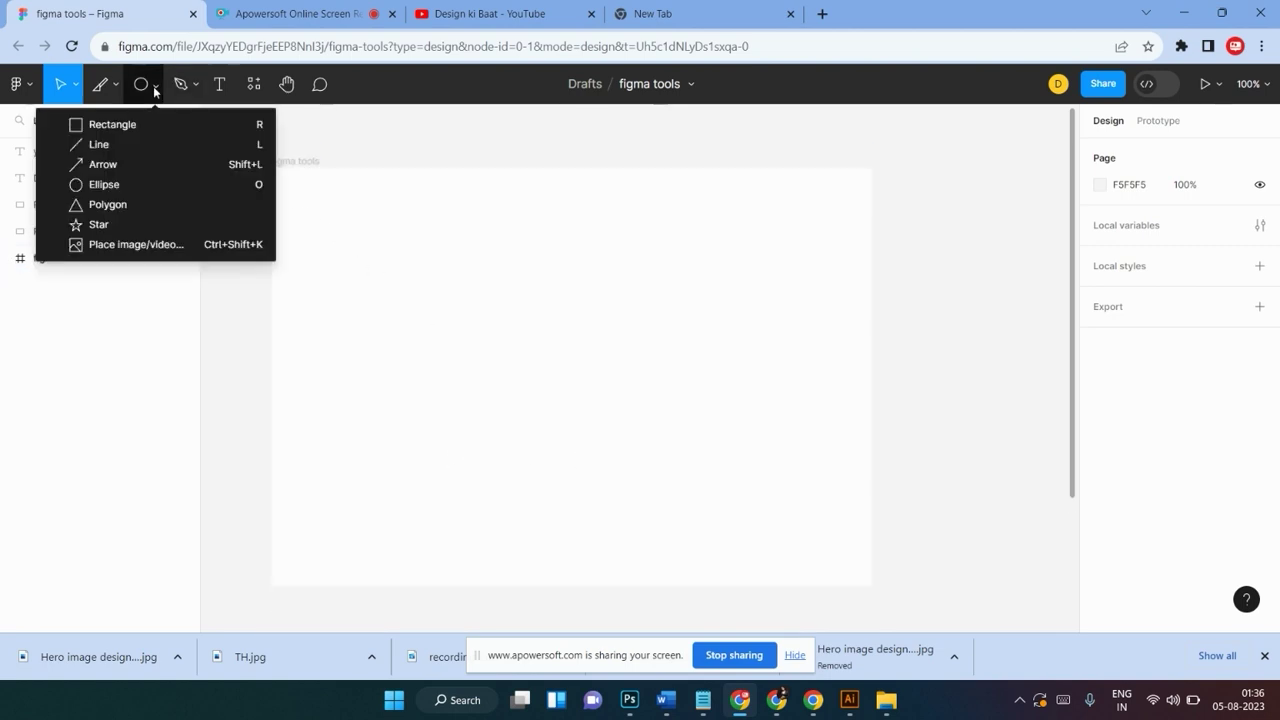
left_click(105, 205)
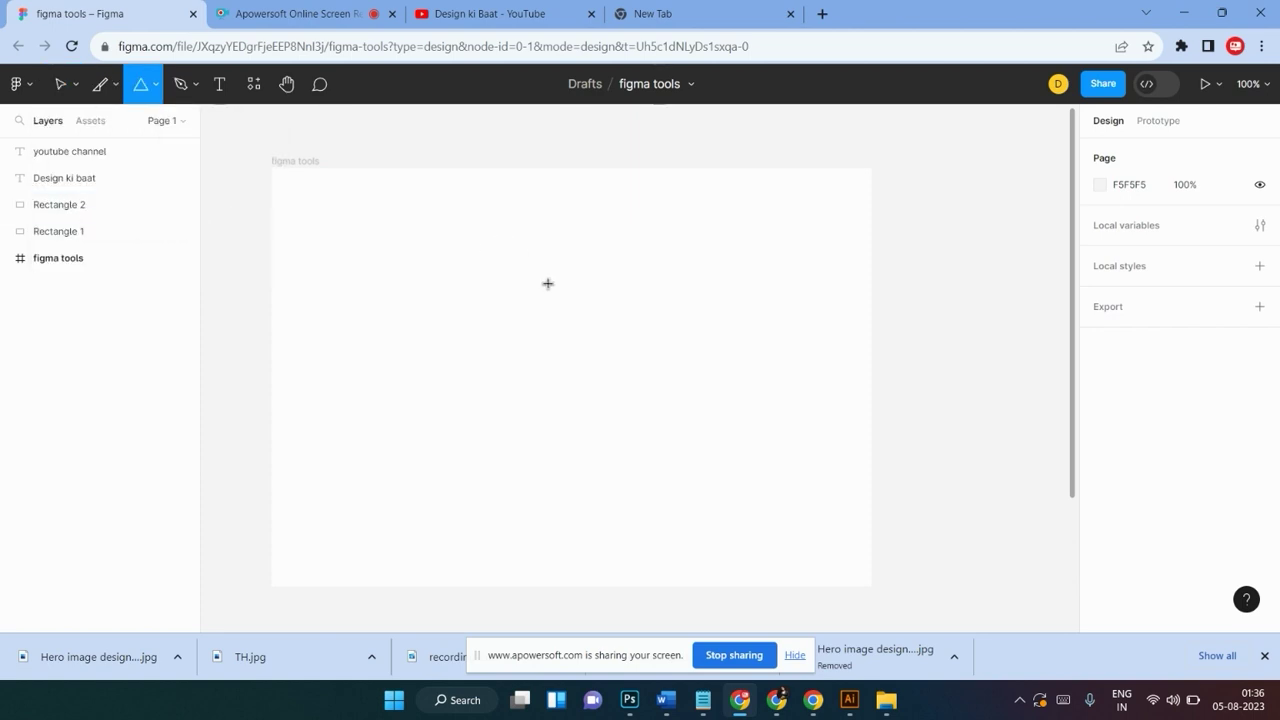
left_click_drag(510, 261, 706, 468)
left_click_drag(620, 398, 586, 405)
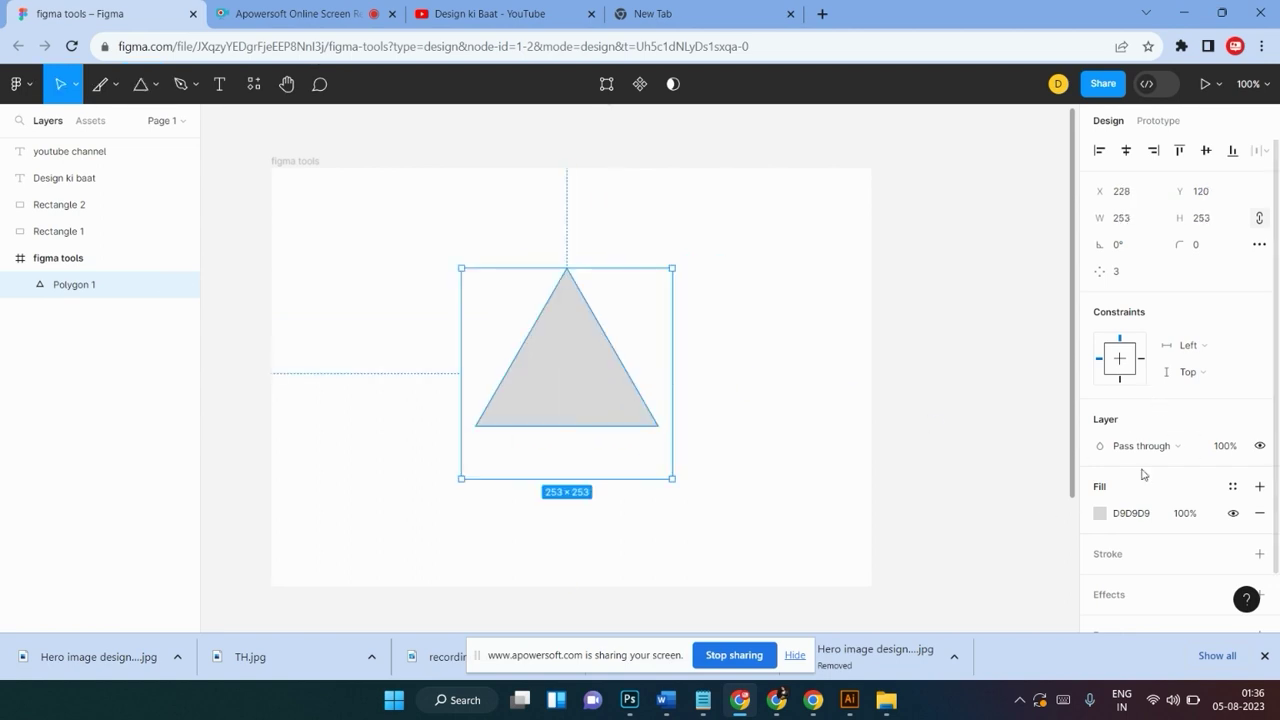
Fill the triangle green 1D9B2A and move it up and left
left_click(1099, 514)
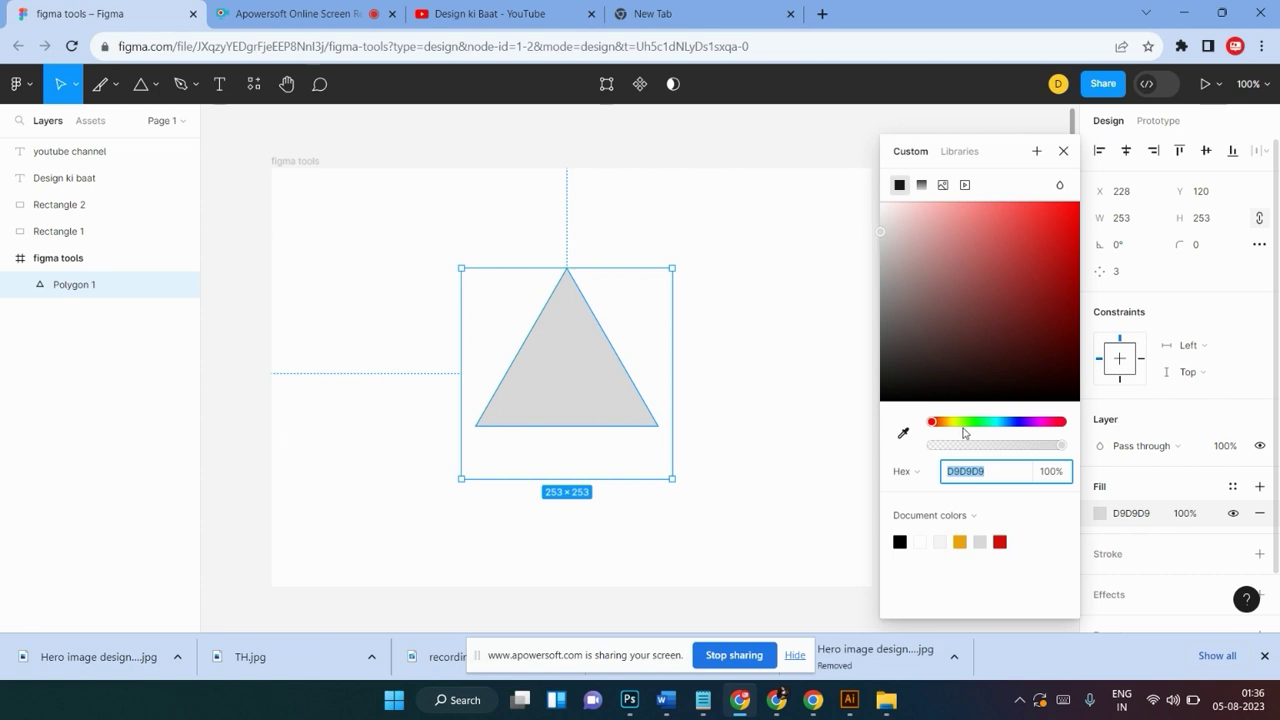
left_click_drag(964, 423, 978, 424)
left_click(1042, 281)
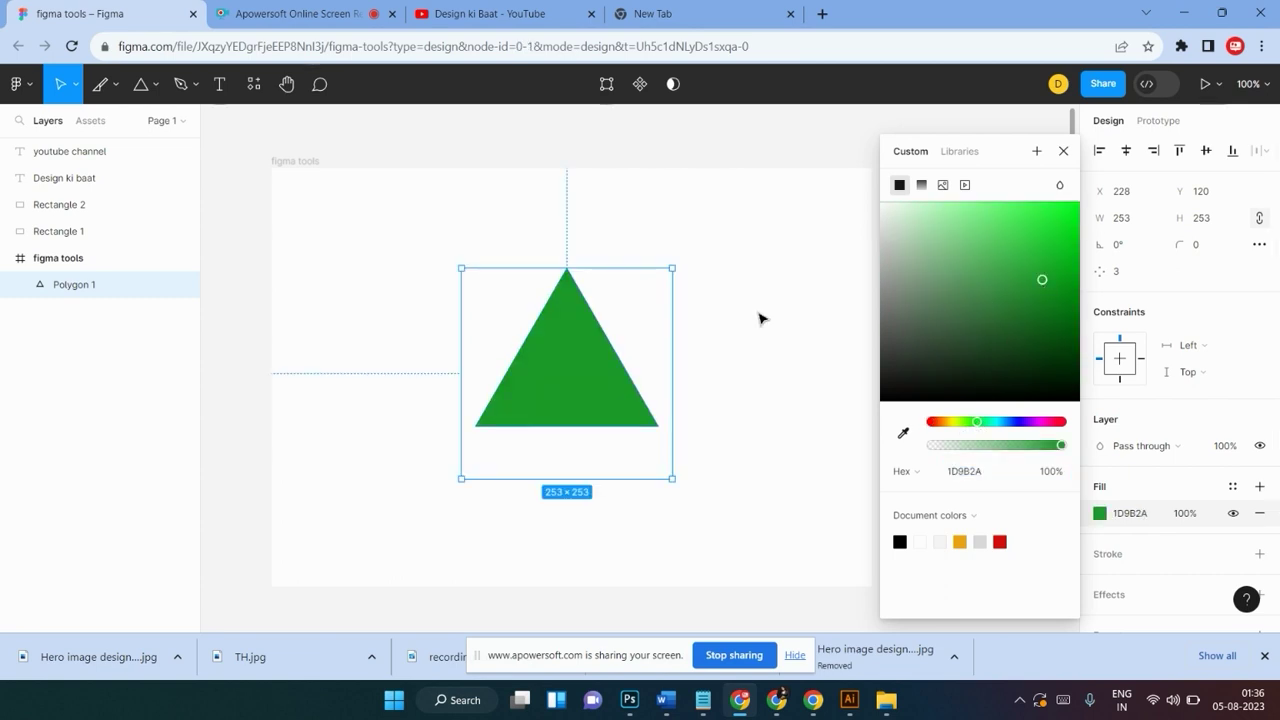
left_click(760, 317)
mouse_move(576, 399)
left_mouse_down()
mouse_move(558, 347)
mouse_move(573, 392)
mouse_move(561, 371)
left_mouse_up()
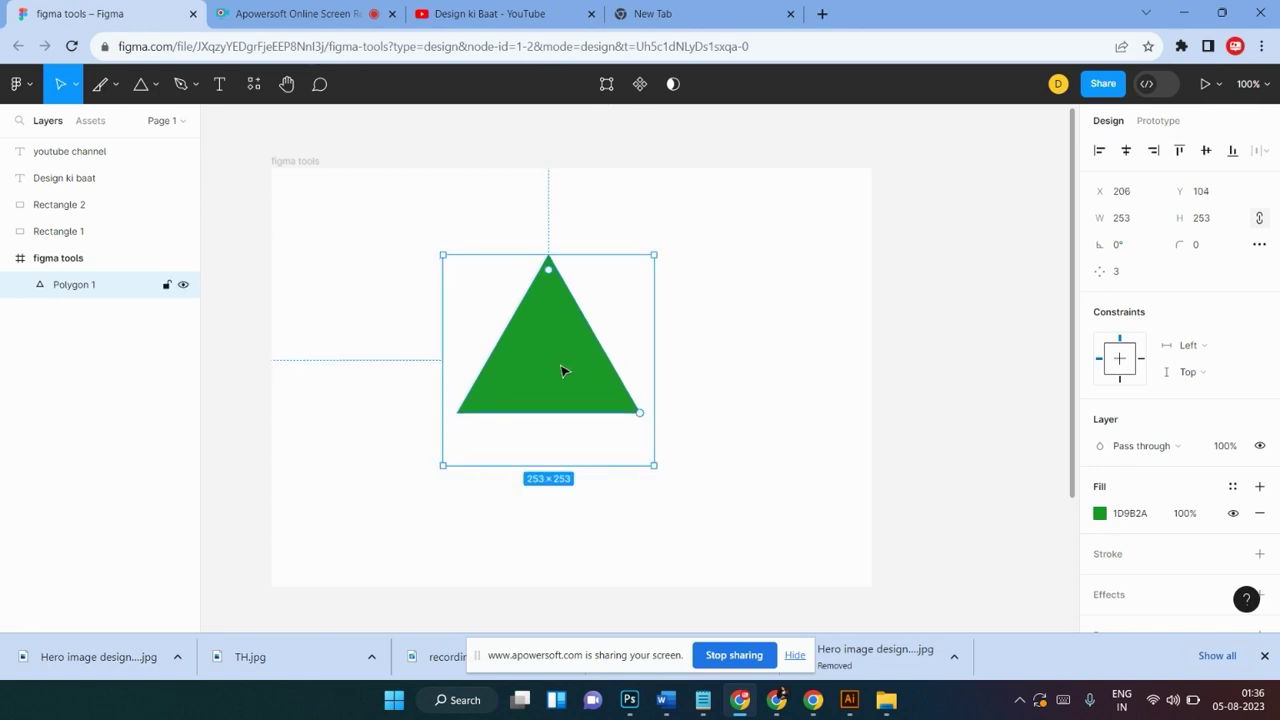
Cycle Polygon 1's point count through 4, 5 and 6, return it to 3, and nudge it right
left_click(1122, 281)
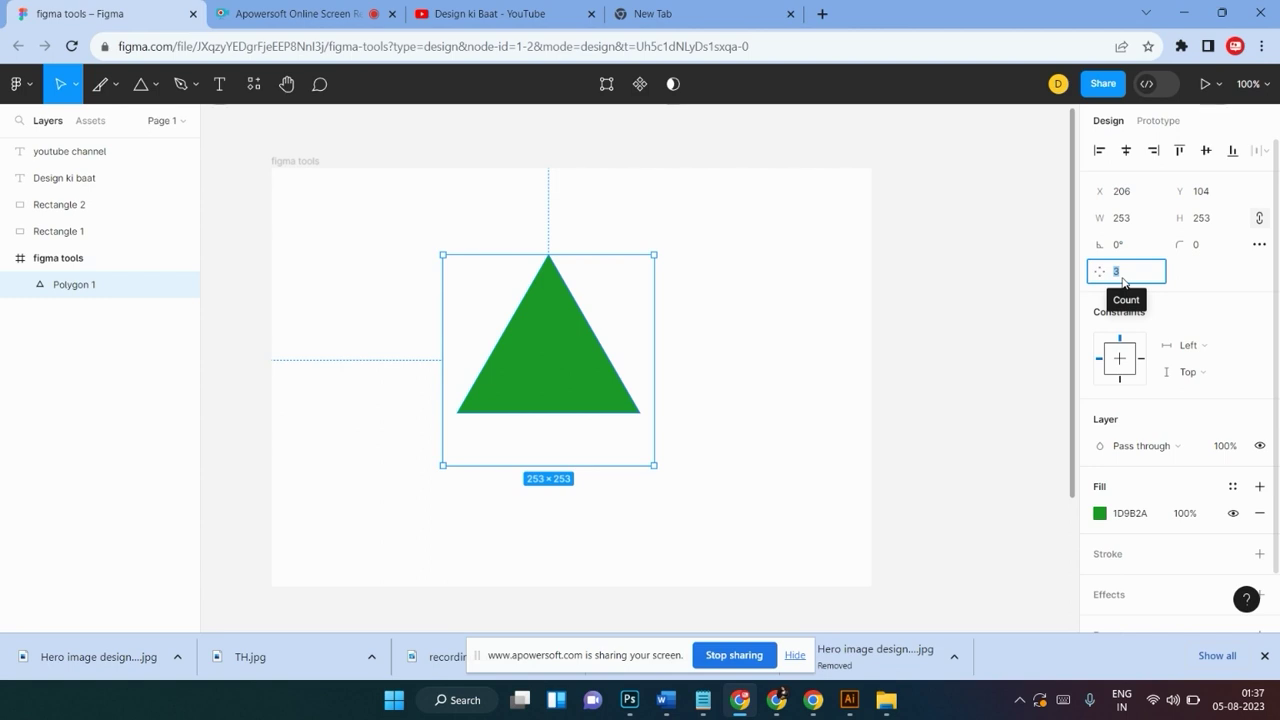
type("4")
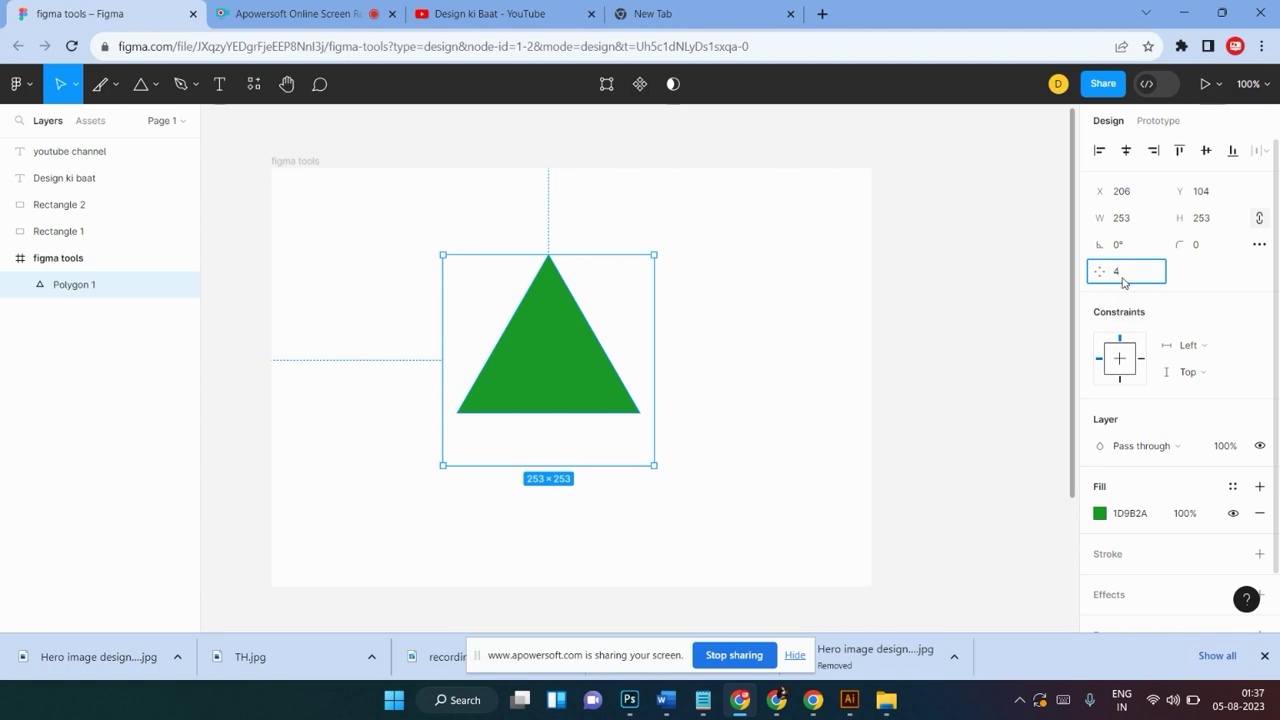
key("Return")
left_click(1123, 283)
type("5")
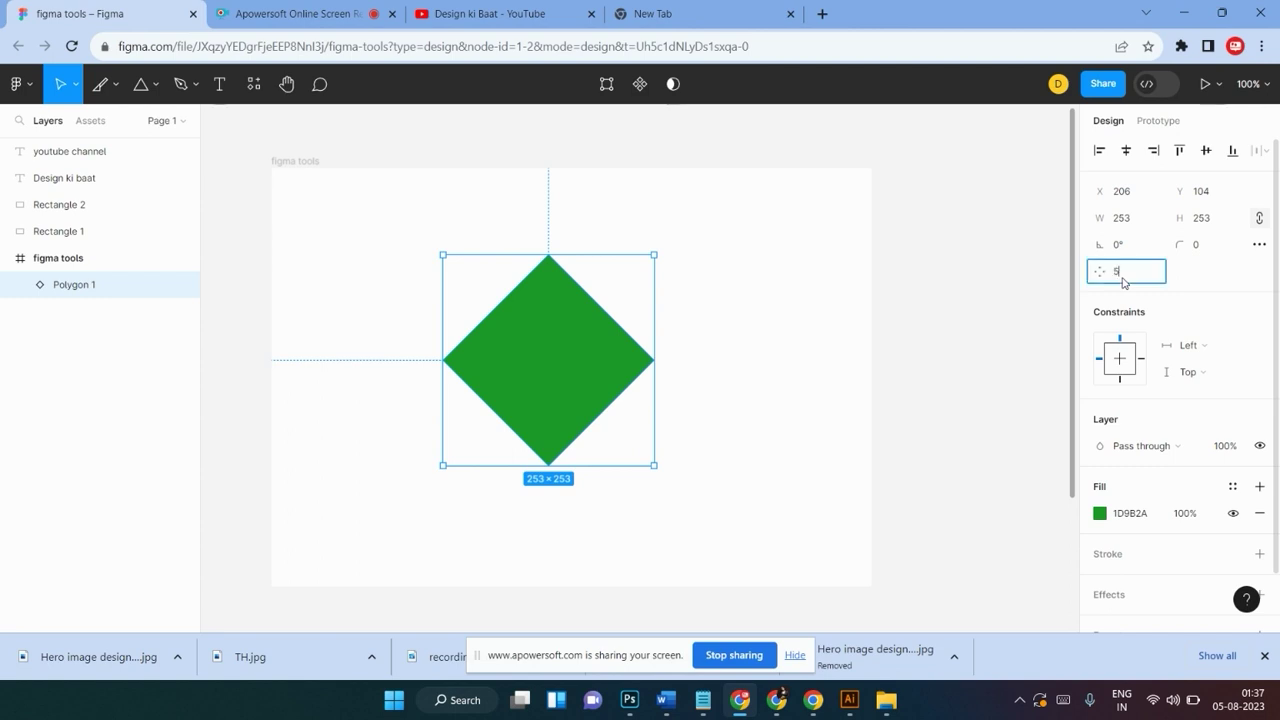
key("Return")
left_click(1128, 278)
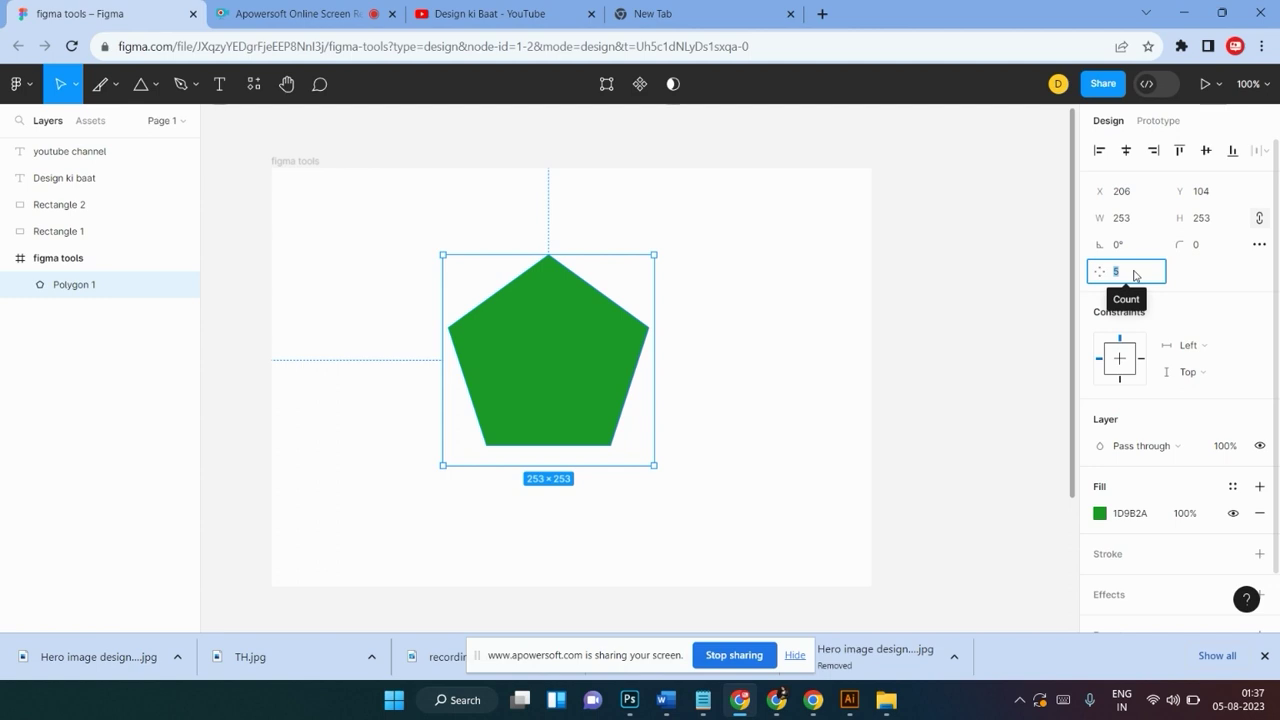
type("6")
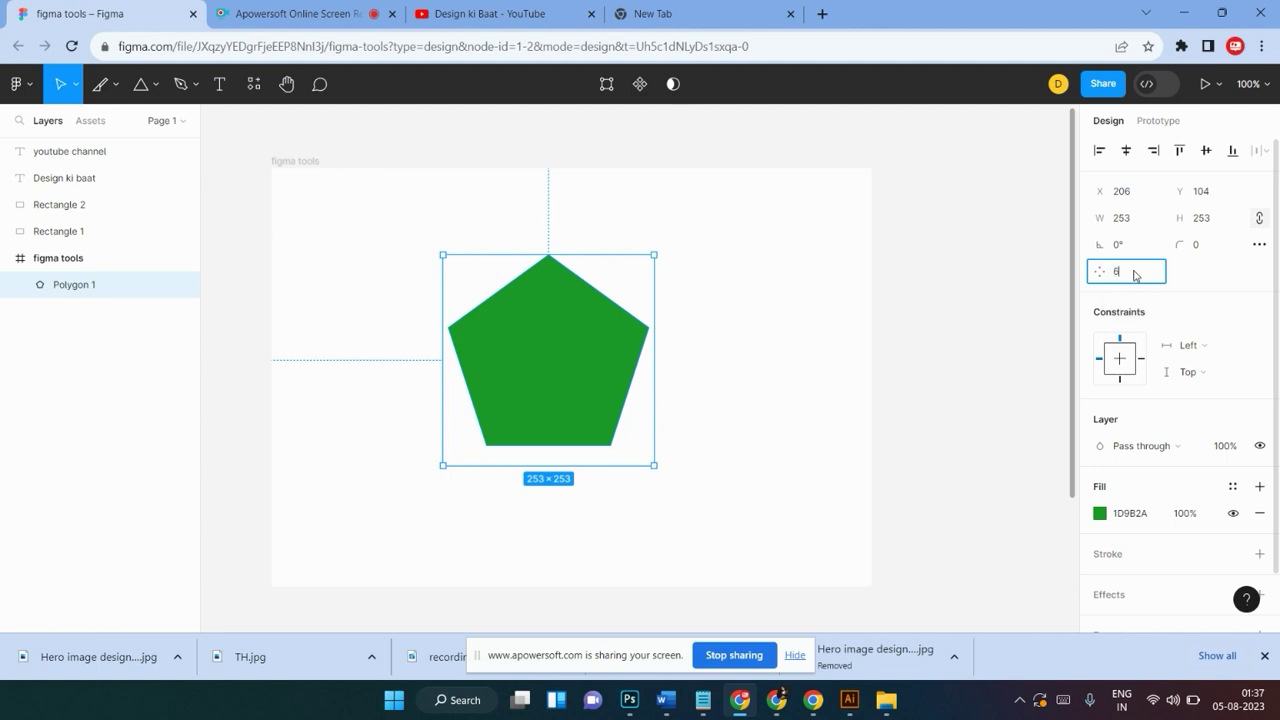
key("Return")
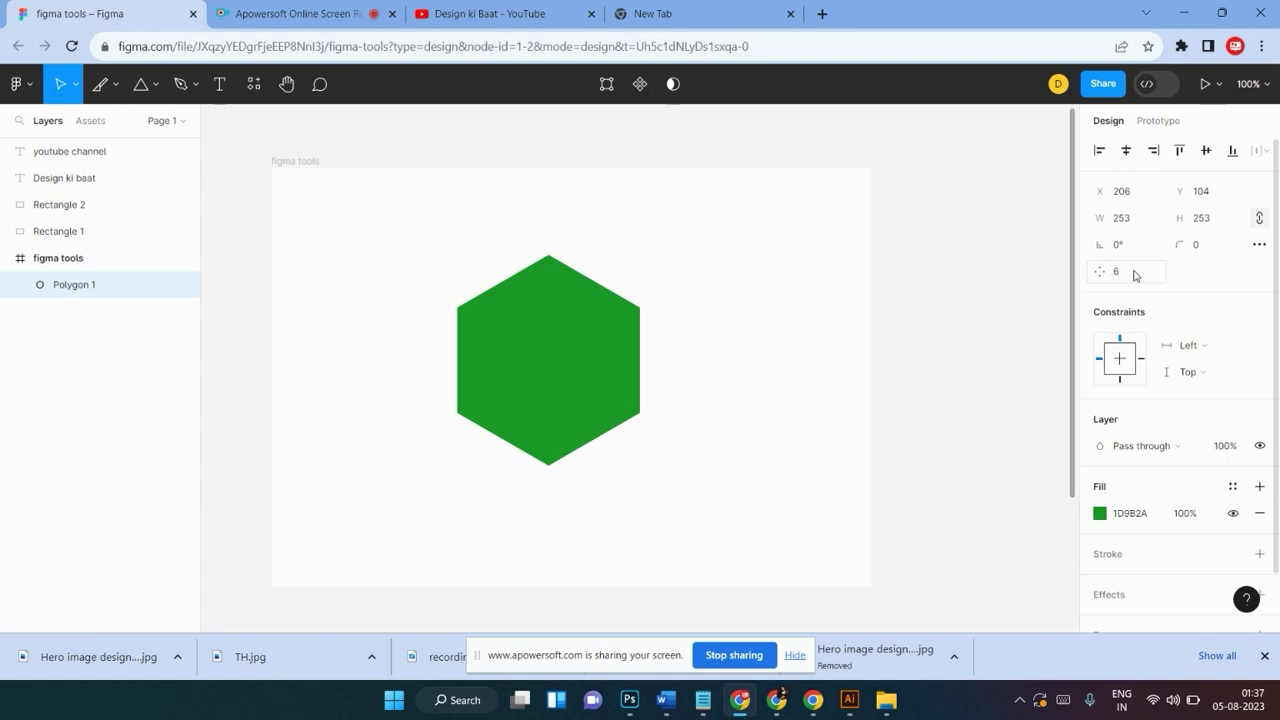
left_click(1134, 275)
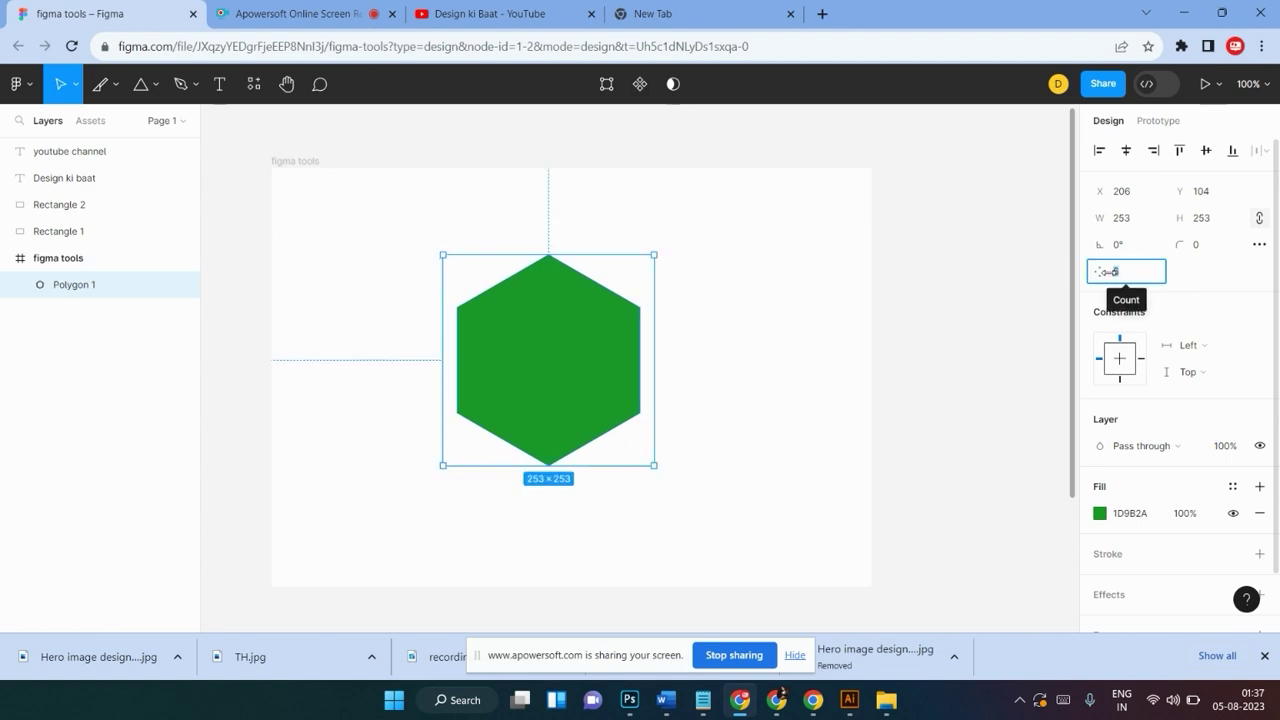
type("3")
key("Return")
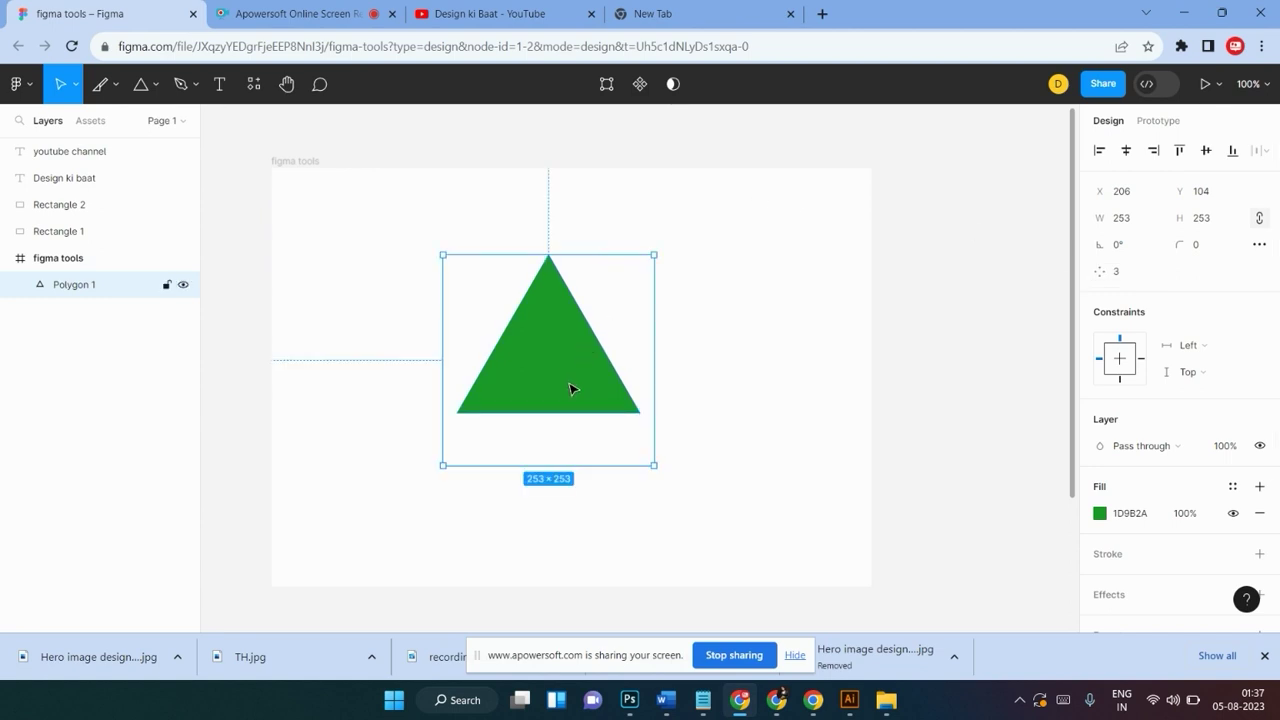
left_click_drag(569, 386, 589, 399)
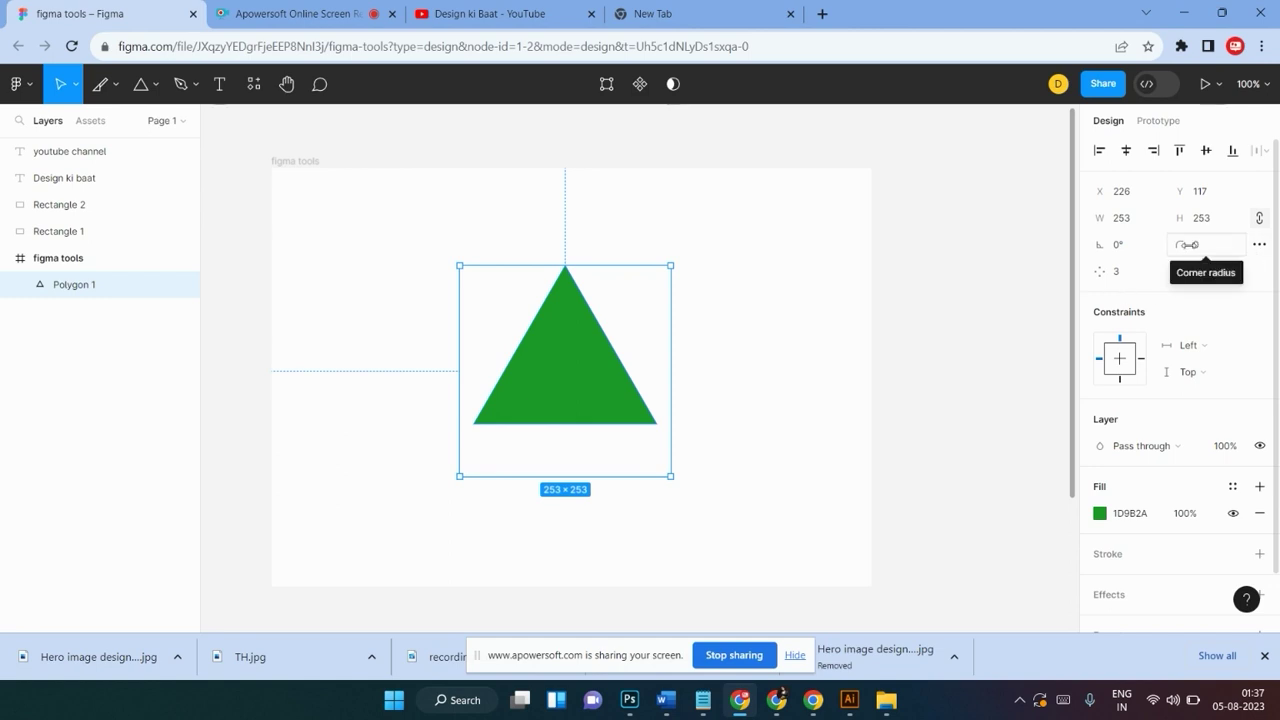
Give the green triangle a corner radius of 9 and move it up-left
mouse_move(1188, 245)
left_mouse_down()
mouse_move(196, 245)
mouse_move(1279, 265)
left_mouse_up()
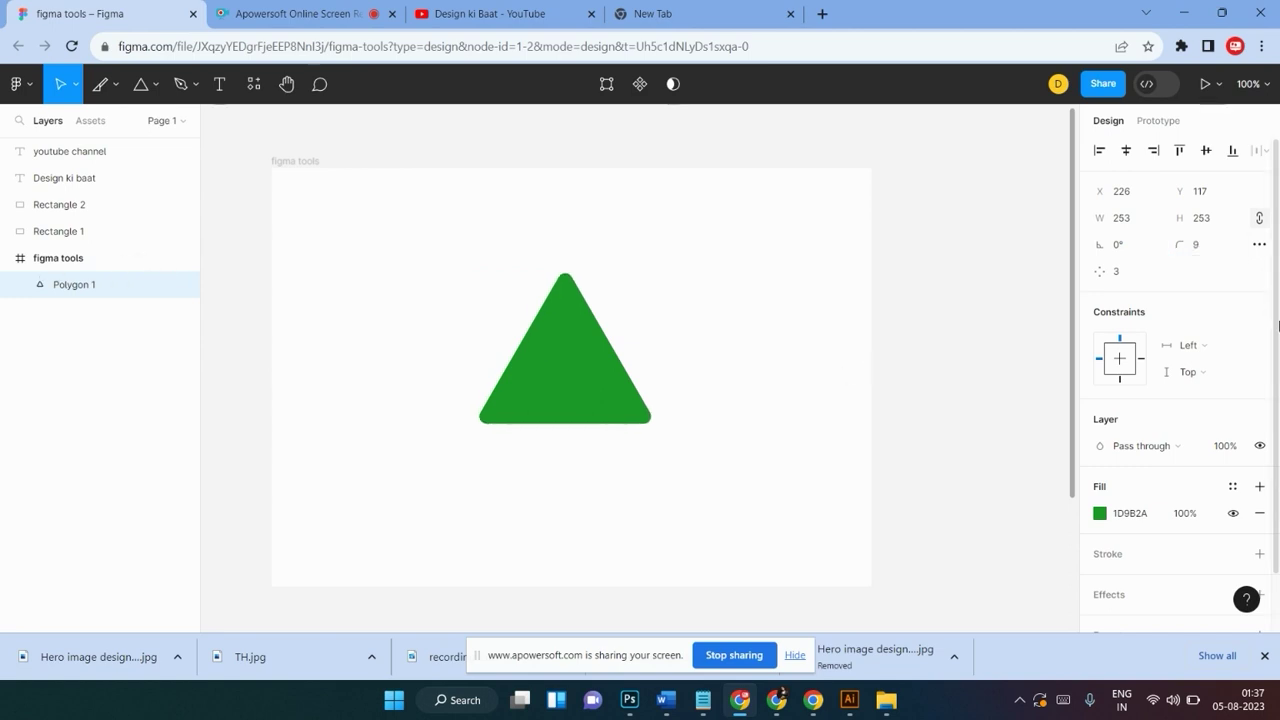
left_click(698, 386)
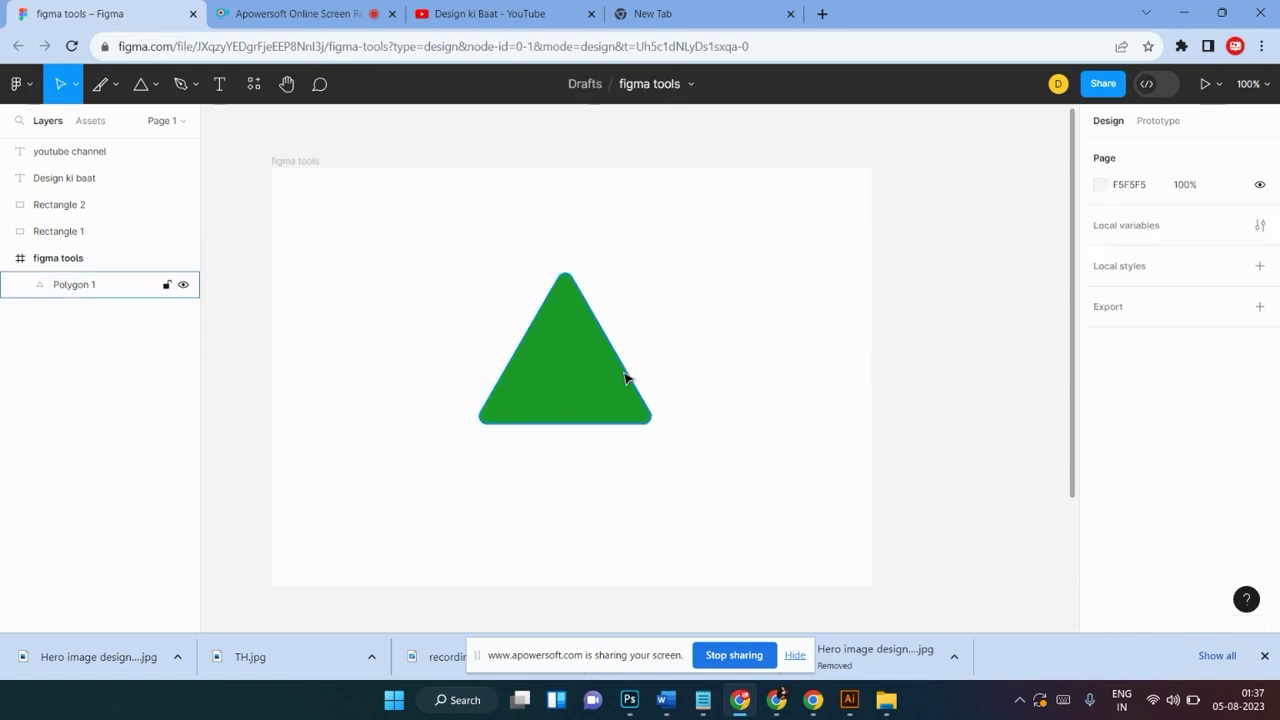
left_click_drag(625, 377, 571, 366)
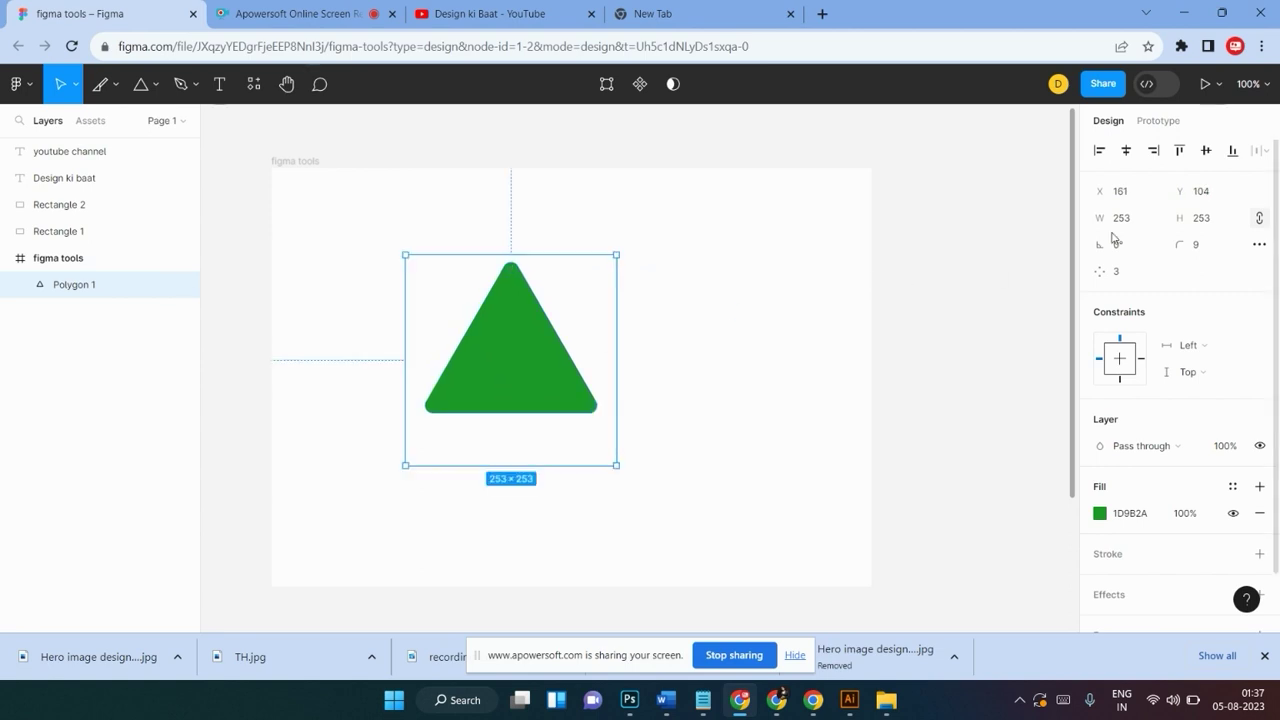
Rotate the triangle to -58° so it points downward and position it in the frame
left_click_drag(1098, 244, 1180, 236)
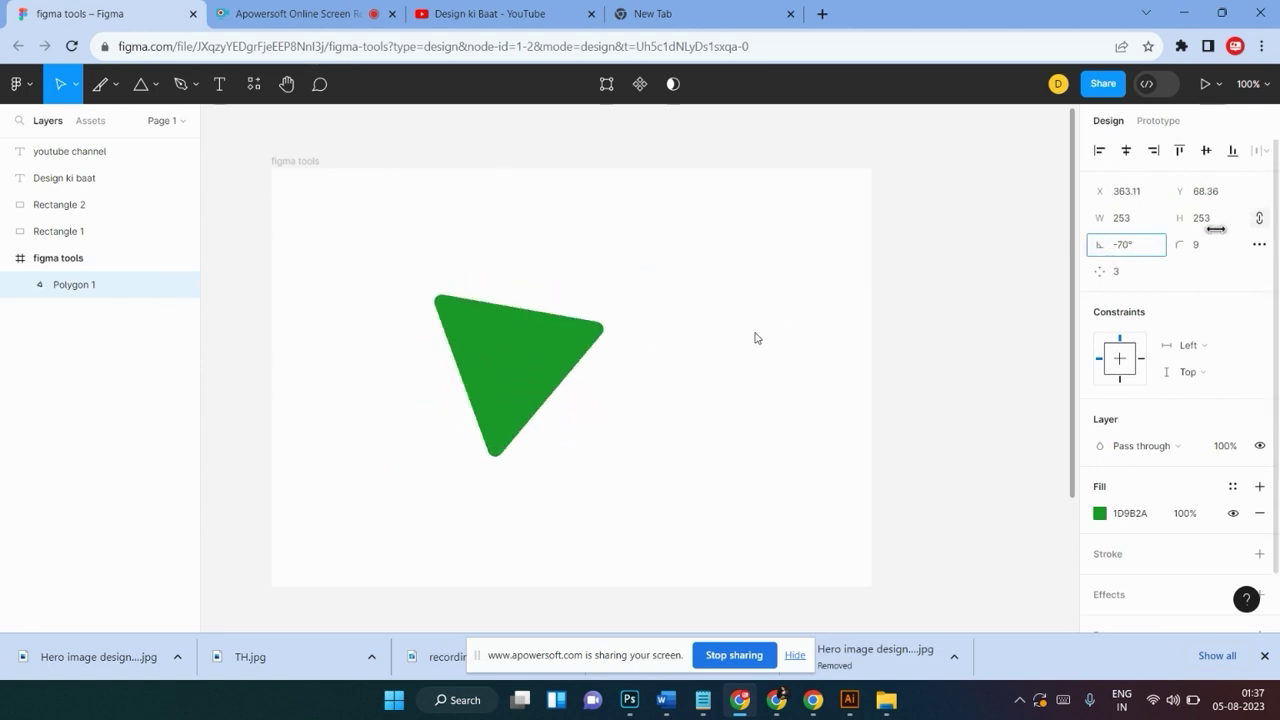
left_click_drag(1180, 236, 1192, 236)
left_click_drag(565, 355, 586, 323)
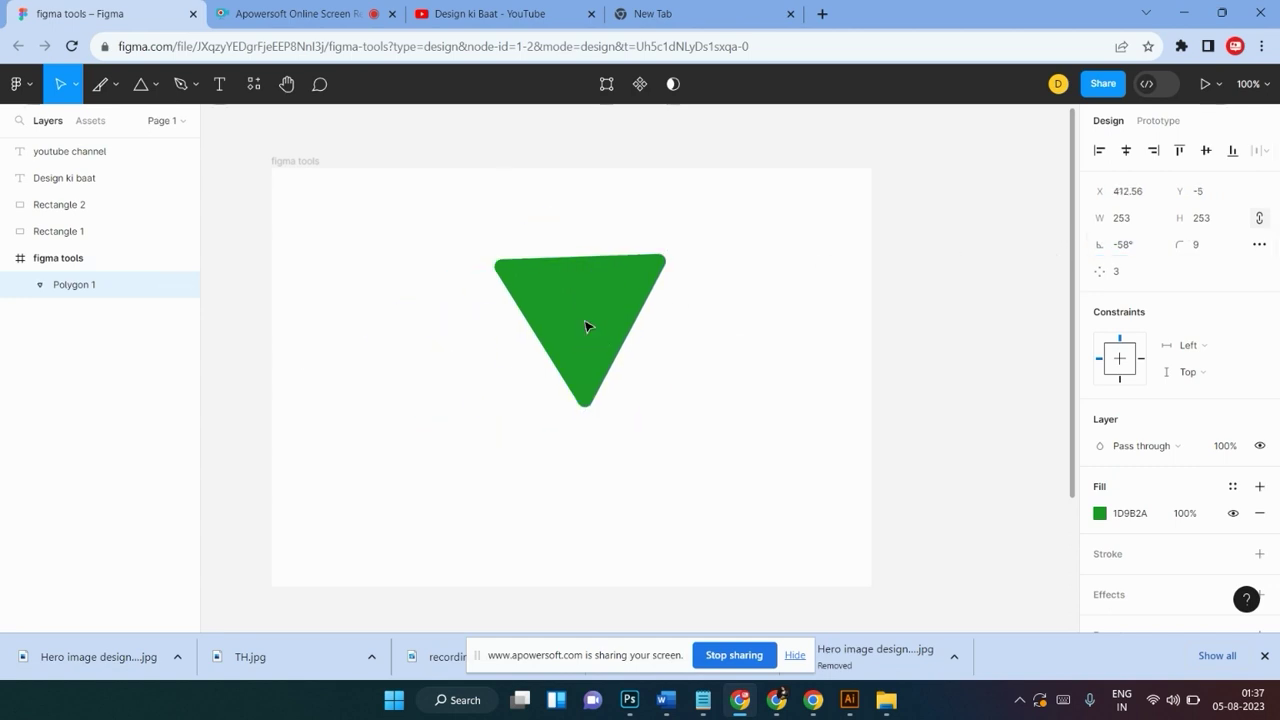
scroll(1215, 360, "down", 2)
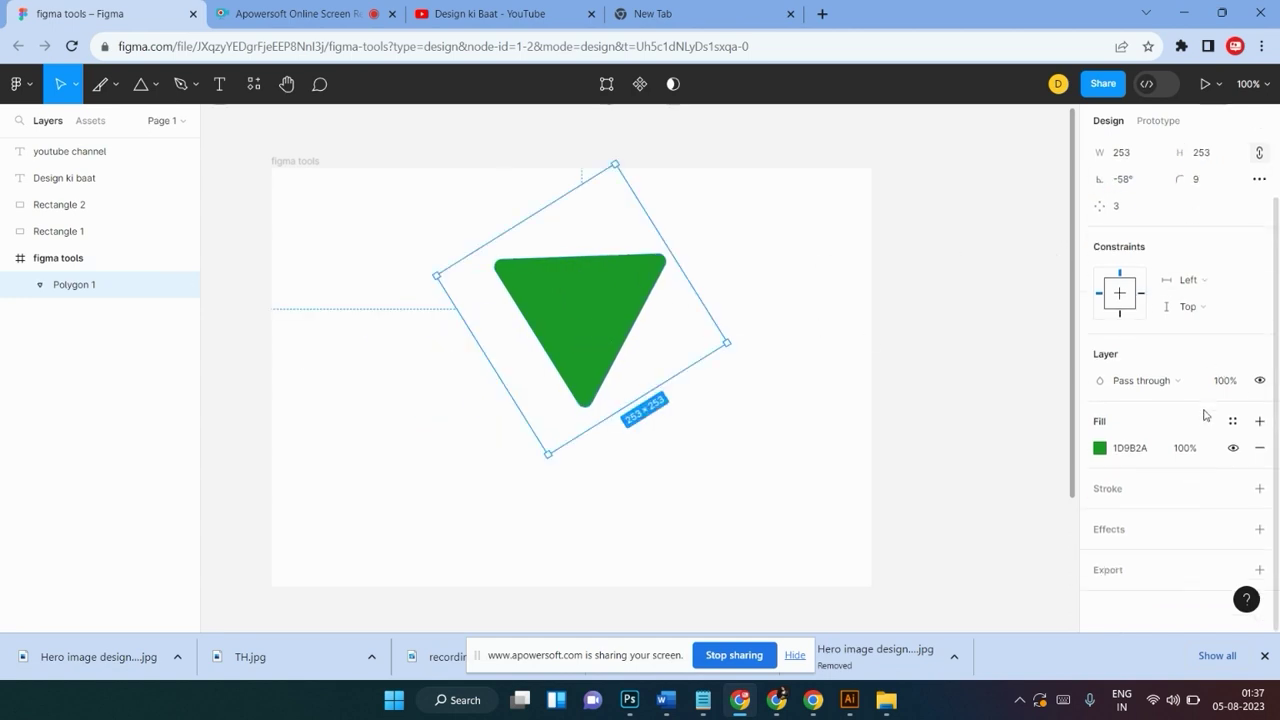
left_click(717, 300)
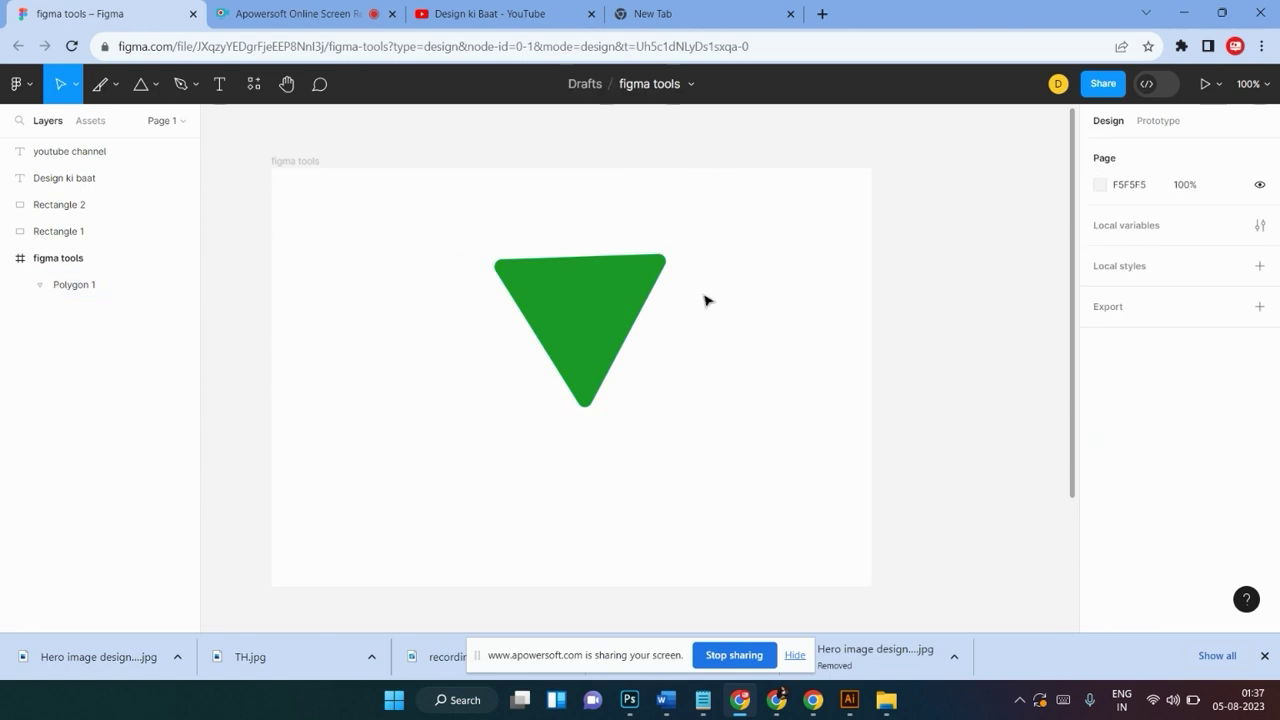
left_click_drag(594, 296, 572, 346)
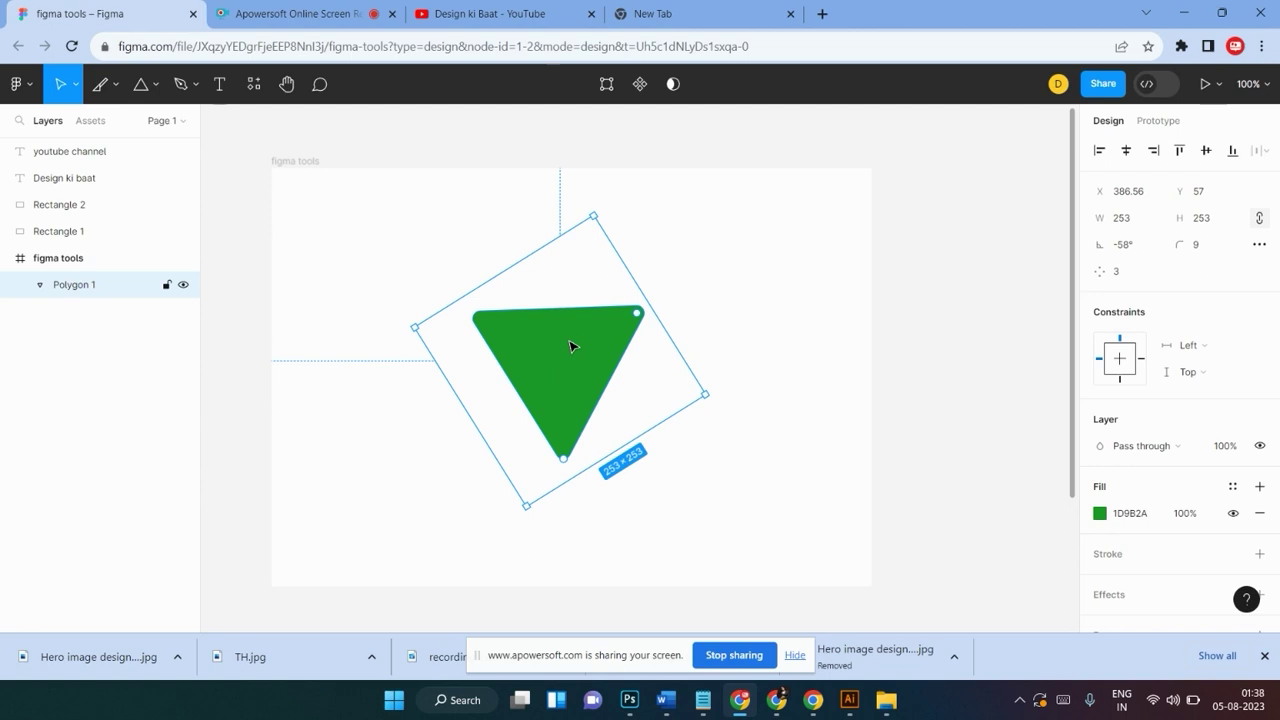
Duplicate the triangle as Polygon 2, rotate it about -9°, and arrange both side by side
left_click(1116, 273)
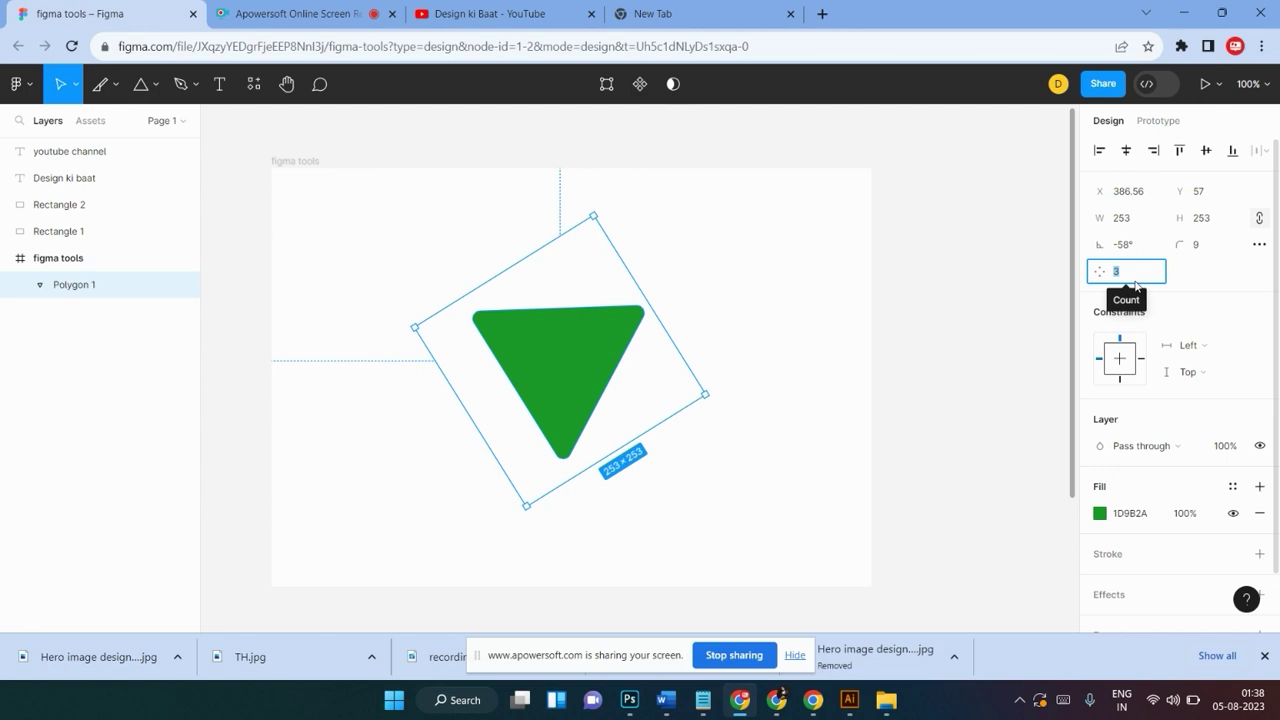
mouse_move(594, 360)
left_mouse_down()
mouse_move(478, 312)
mouse_move(386, 320)
mouse_move(491, 414)
mouse_move(548, 398)
left_mouse_up()
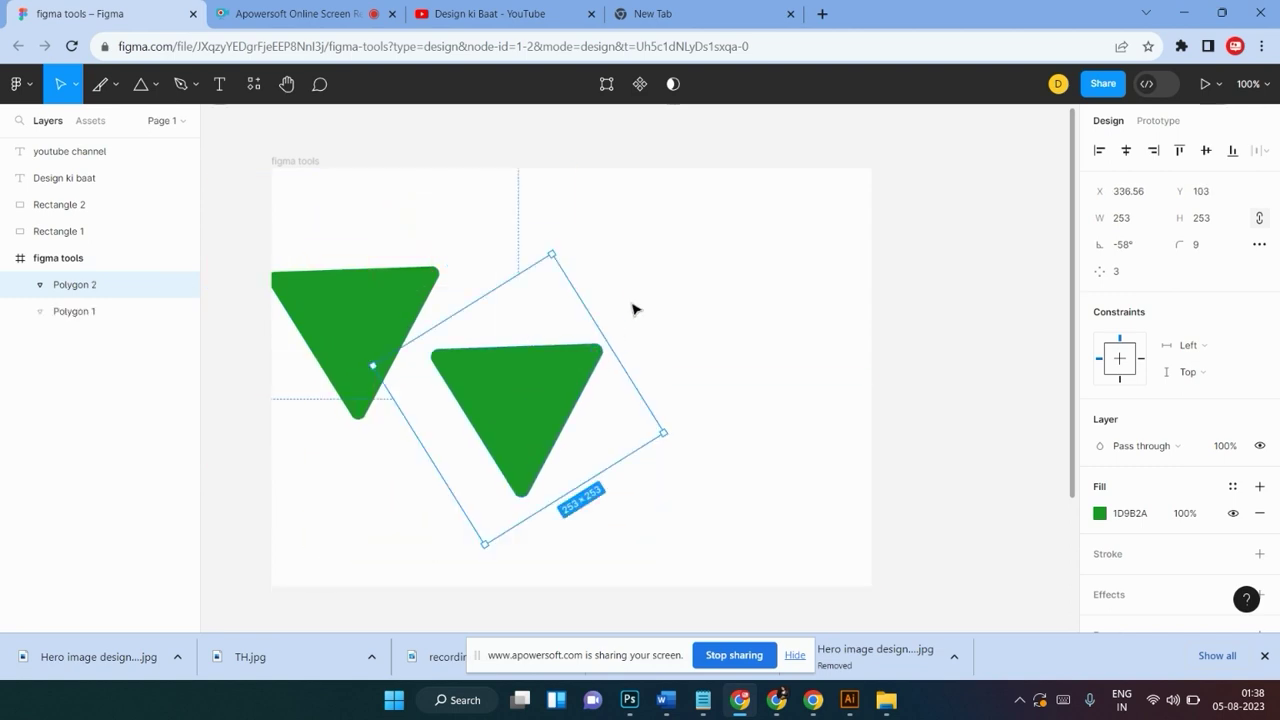
left_click_drag(565, 228, 463, 294)
left_click(575, 375)
left_click_drag(553, 248, 437, 289)
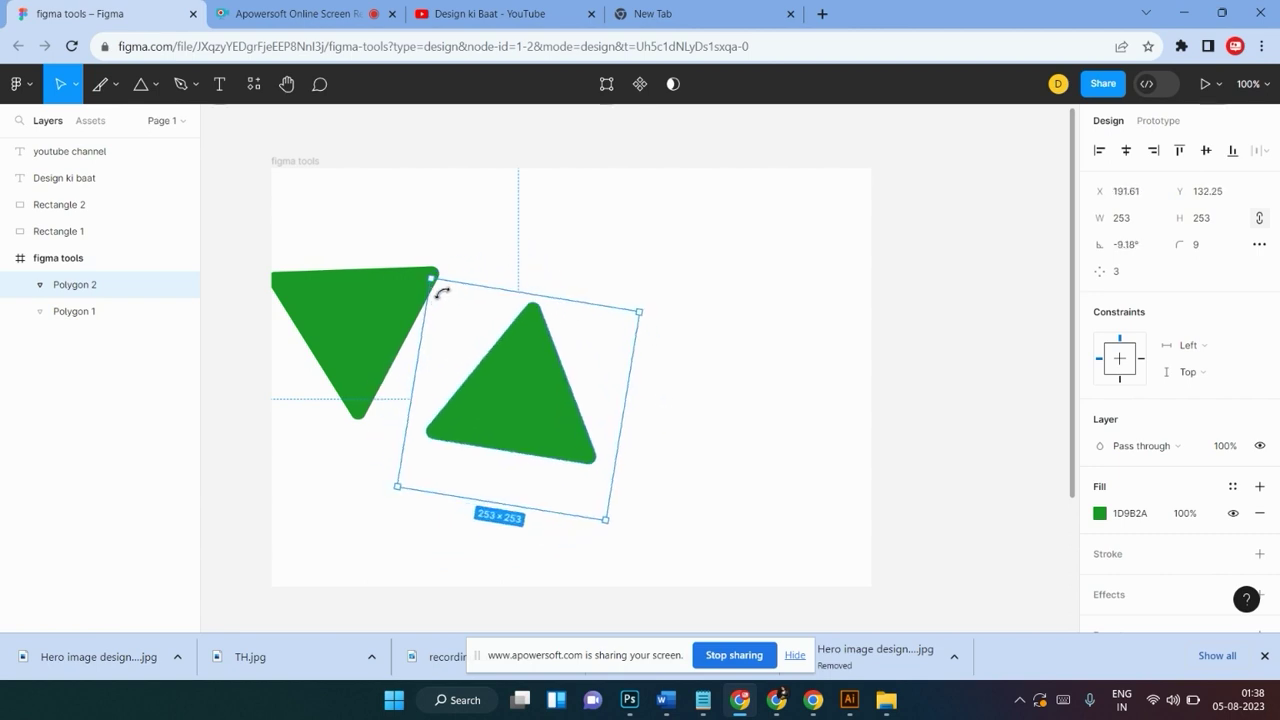
left_click_drag(526, 363, 554, 263)
mouse_move(357, 291)
left_mouse_down()
mouse_move(372, 400)
mouse_move(391, 400)
left_mouse_up()
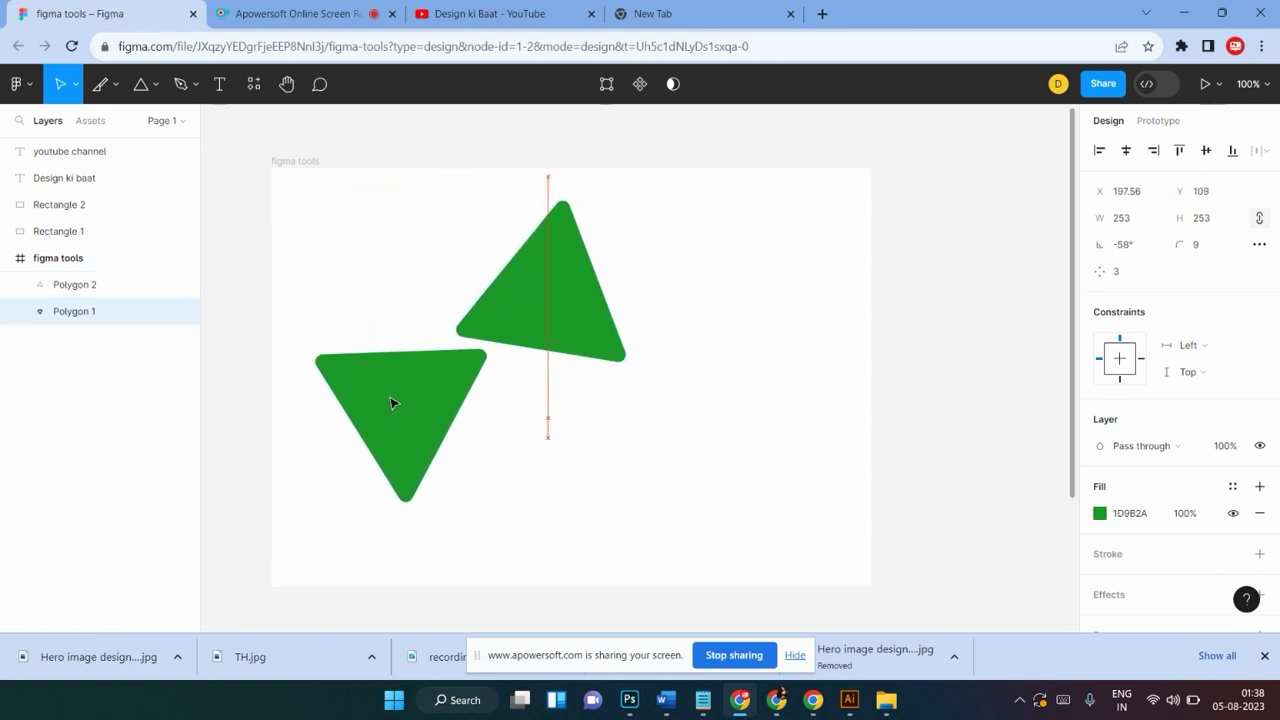
left_click_drag(543, 277, 573, 343)
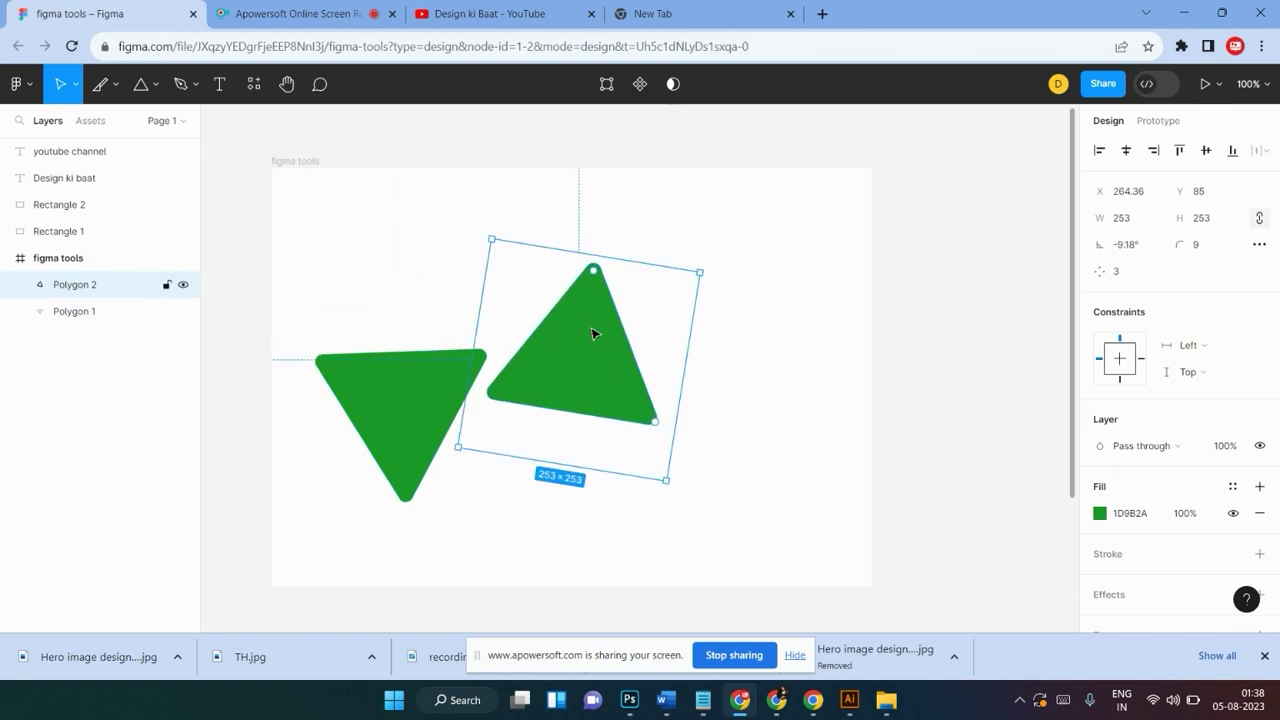
Change Polygon 2's fill to orange F2880C
left_click(1100, 514)
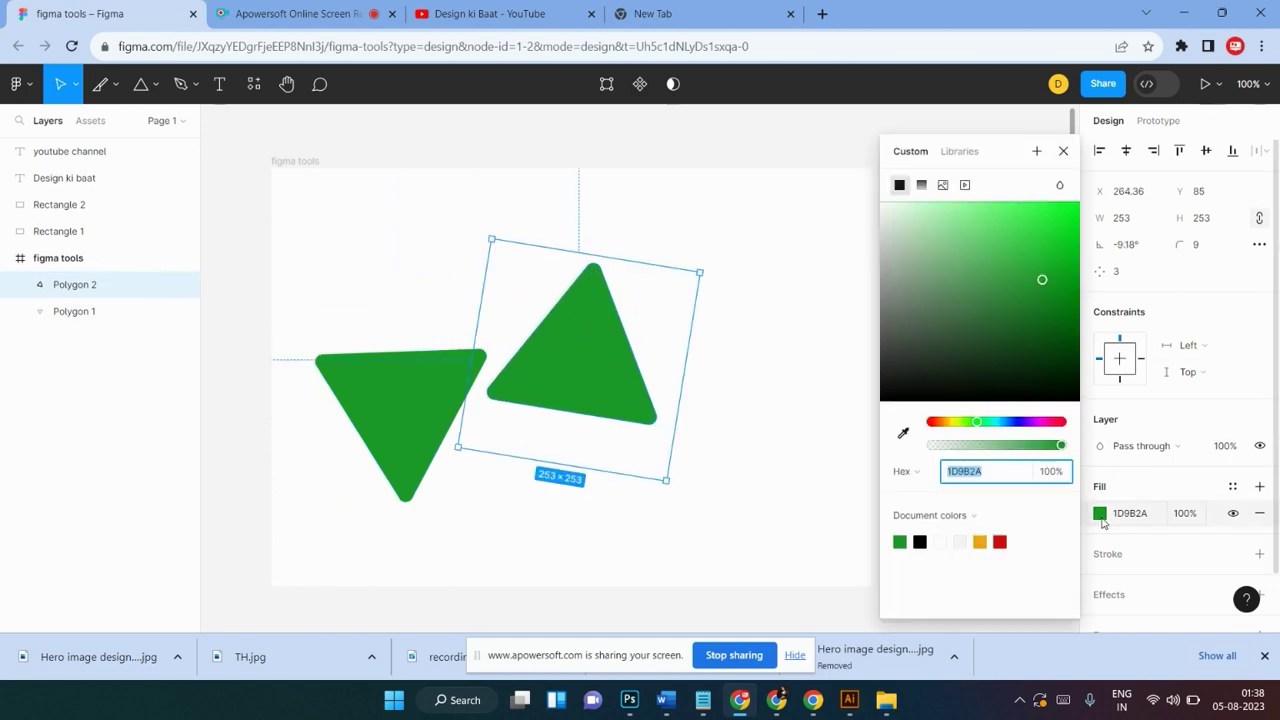
left_click_drag(942, 422, 954, 406)
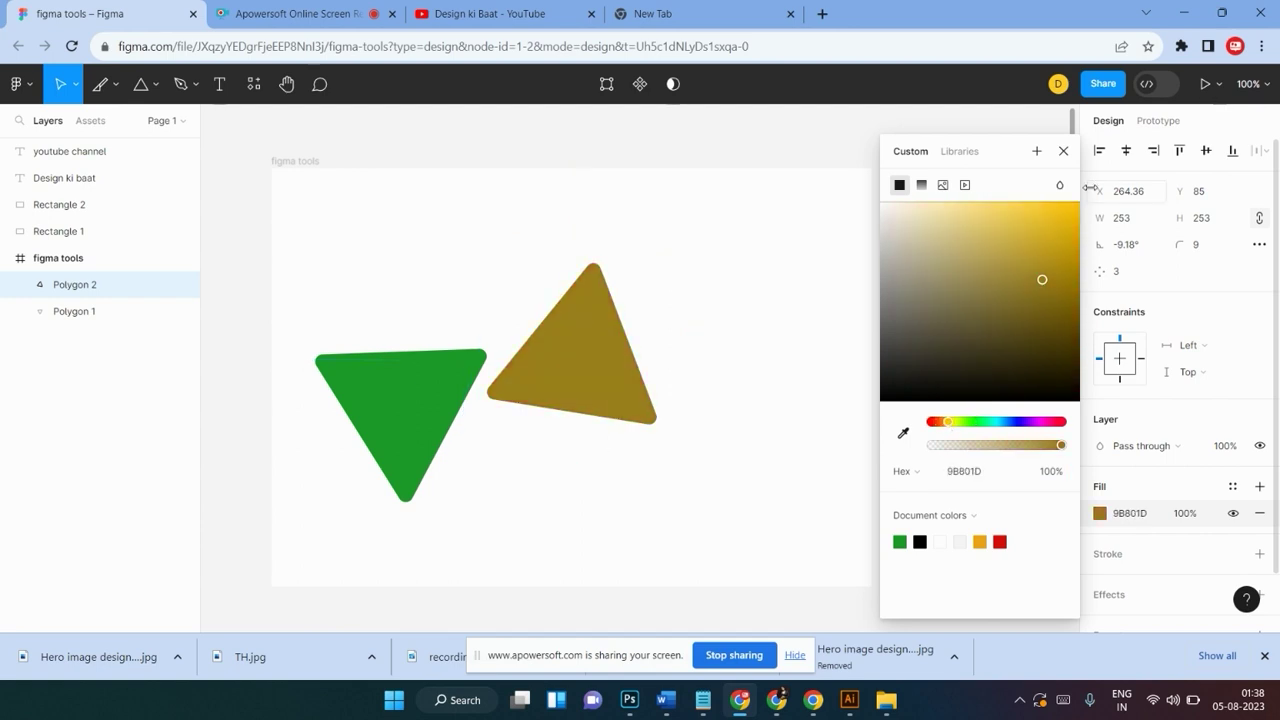
left_click(1070, 213)
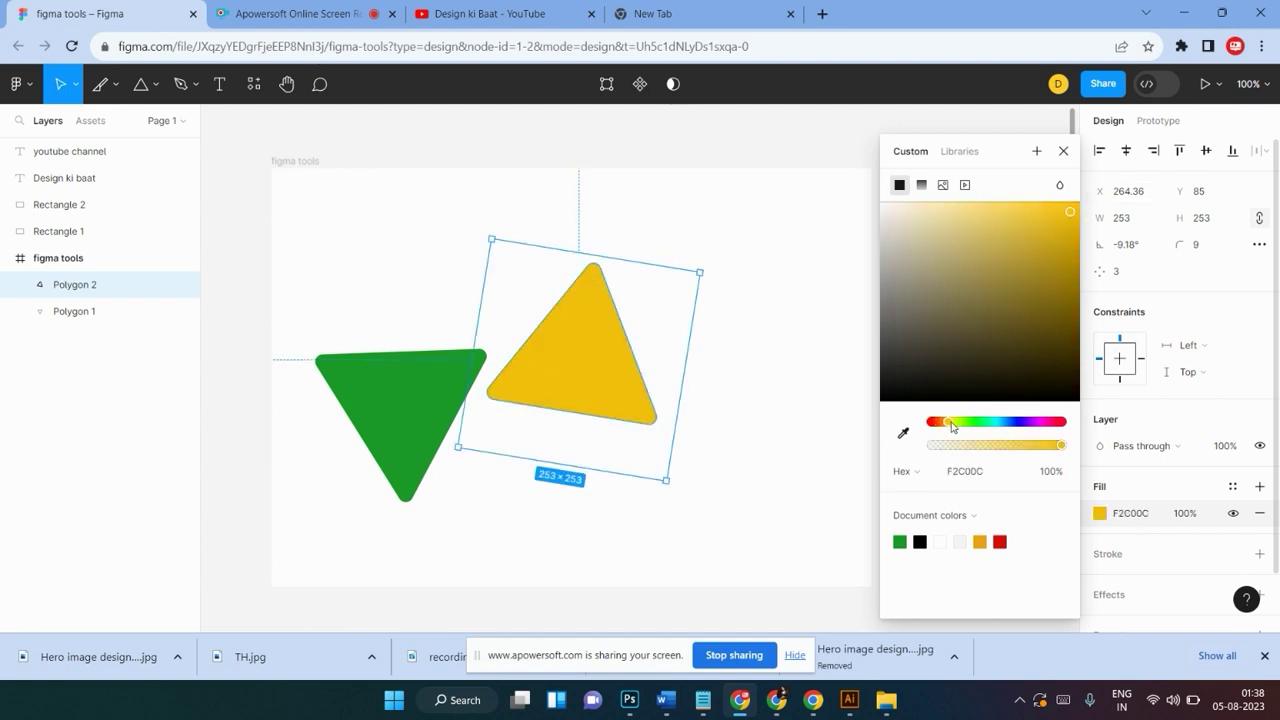
left_click_drag(955, 422, 943, 422)
left_click(726, 336)
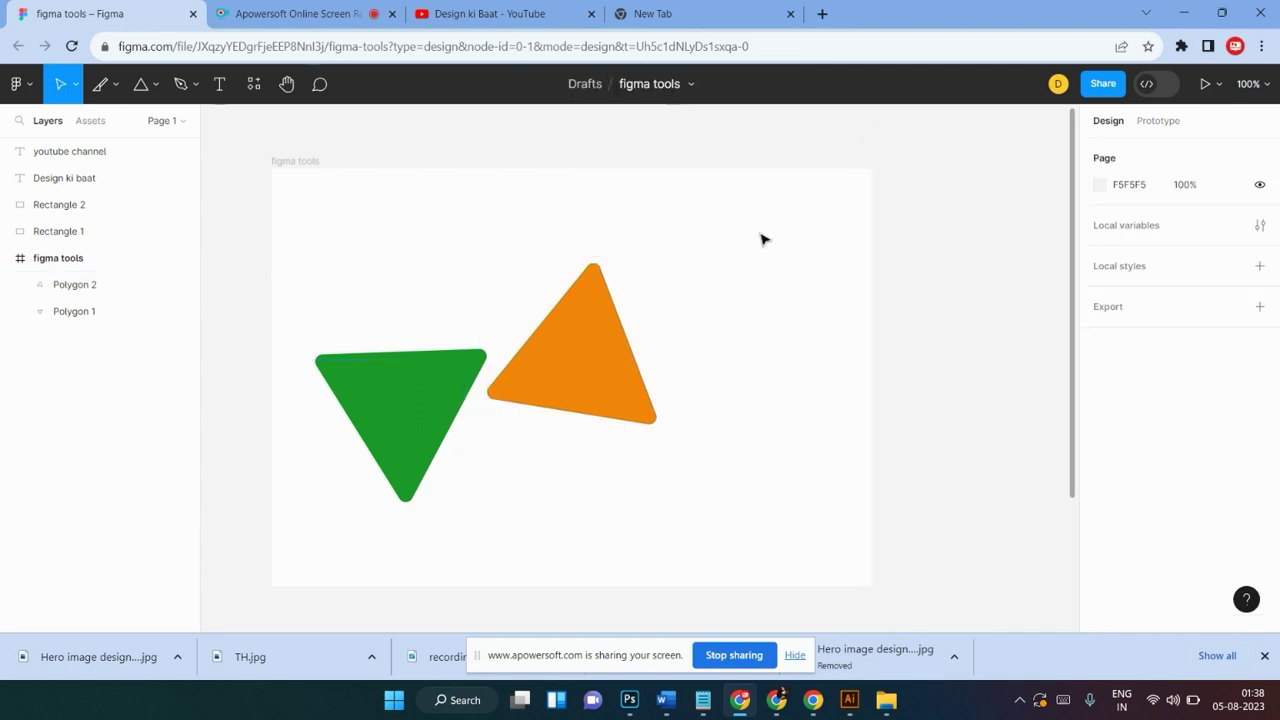
Shift the orange triangle slightly up and to the right
left_click_drag(614, 354, 654, 343)
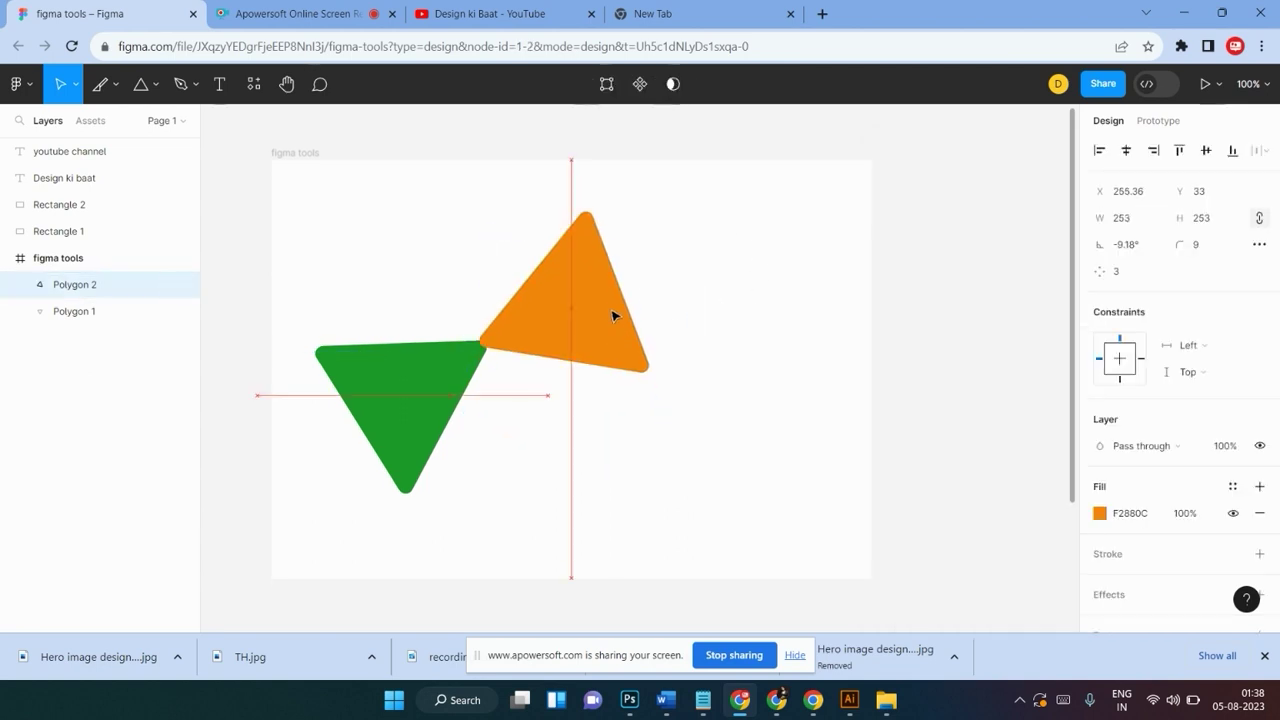
left_click(789, 240)
left_click_drag(532, 268, 655, 395)
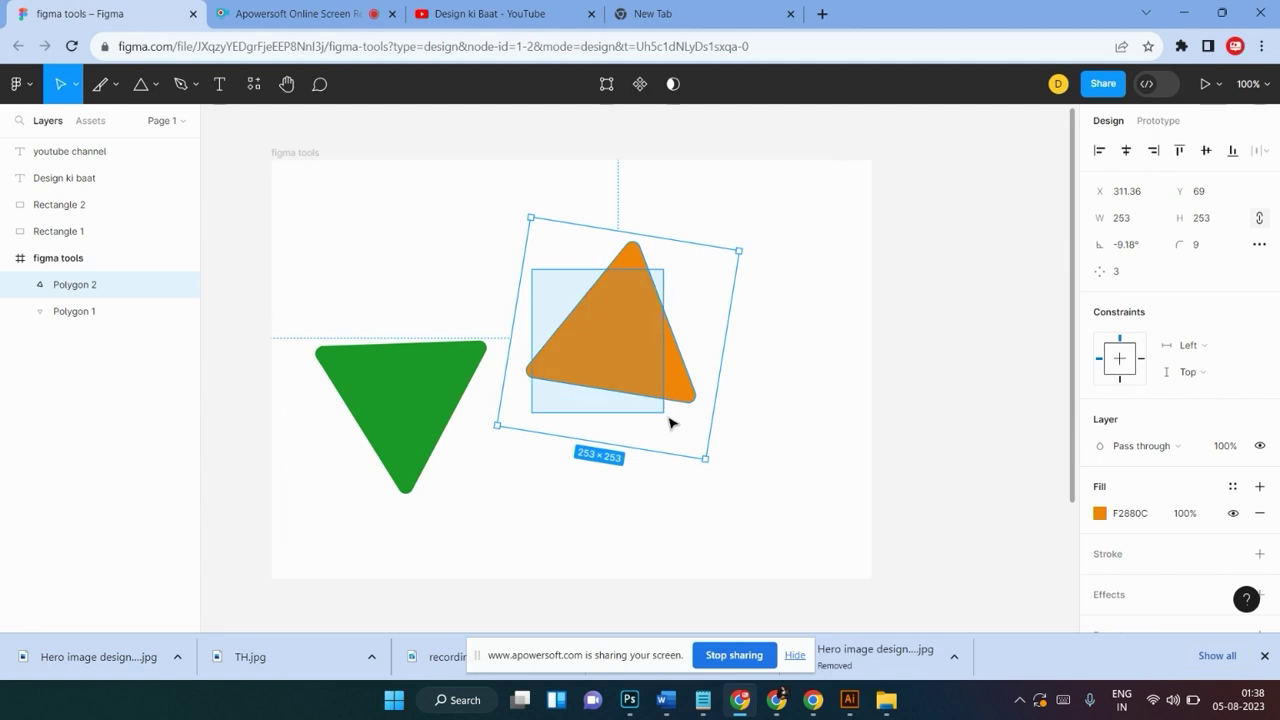
left_click(462, 289)
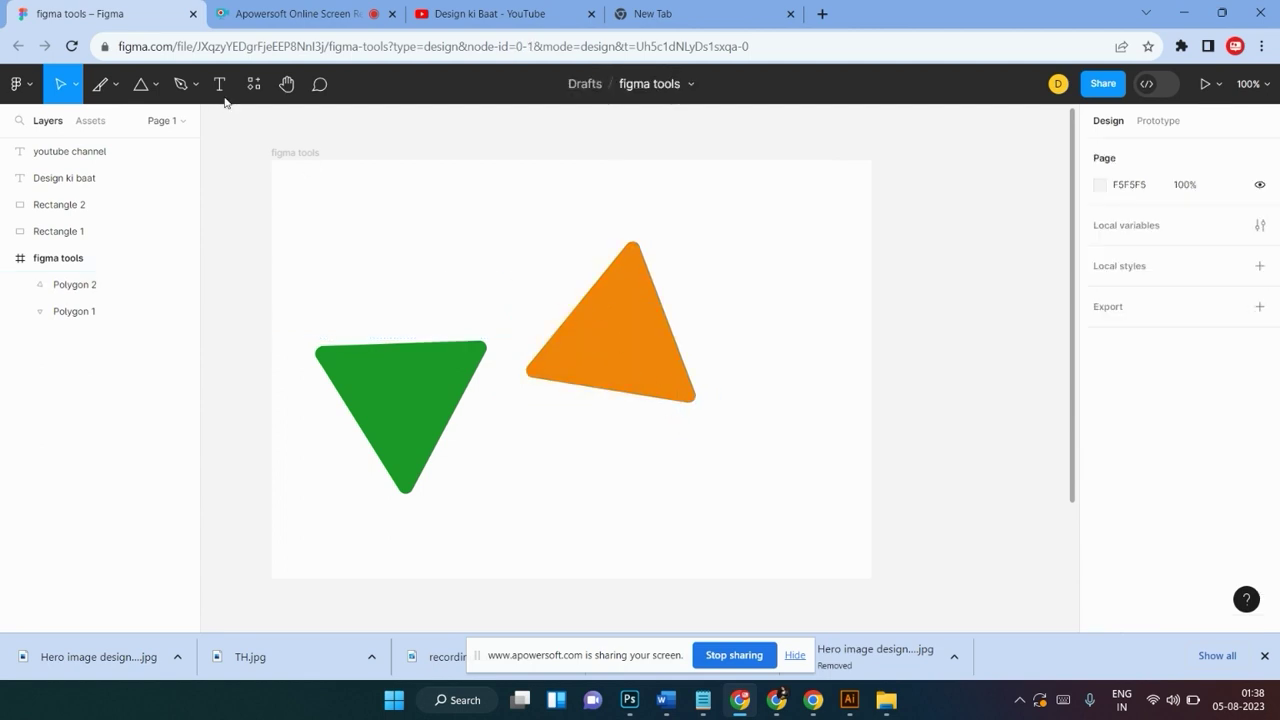
left_click(145, 88)
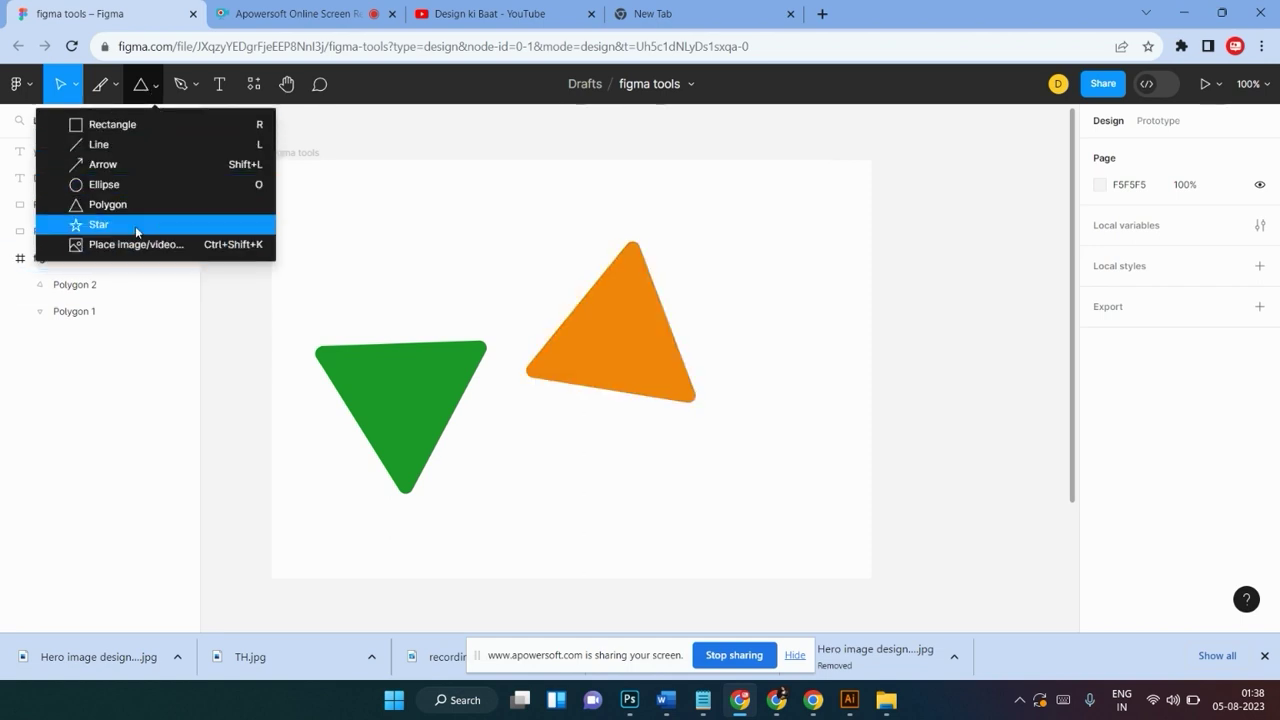
Select the orange triangle and round its corners to radius 26
left_click(758, 306)
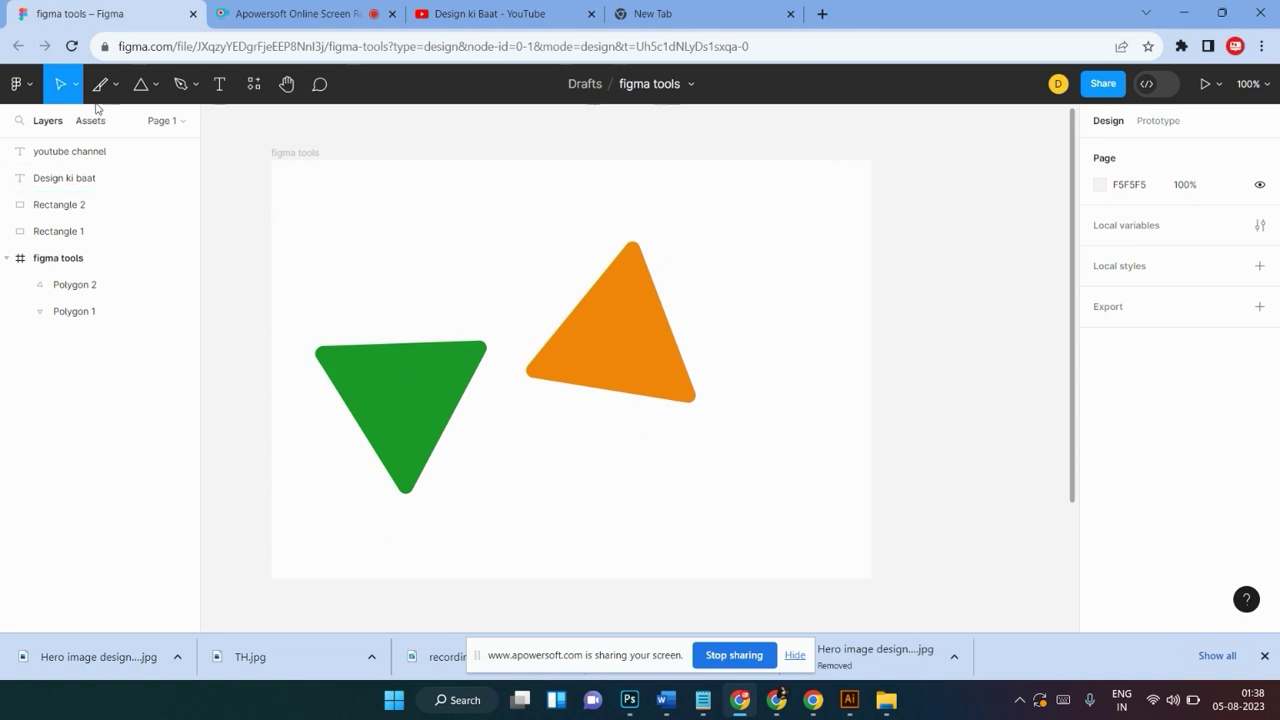
left_click(153, 88)
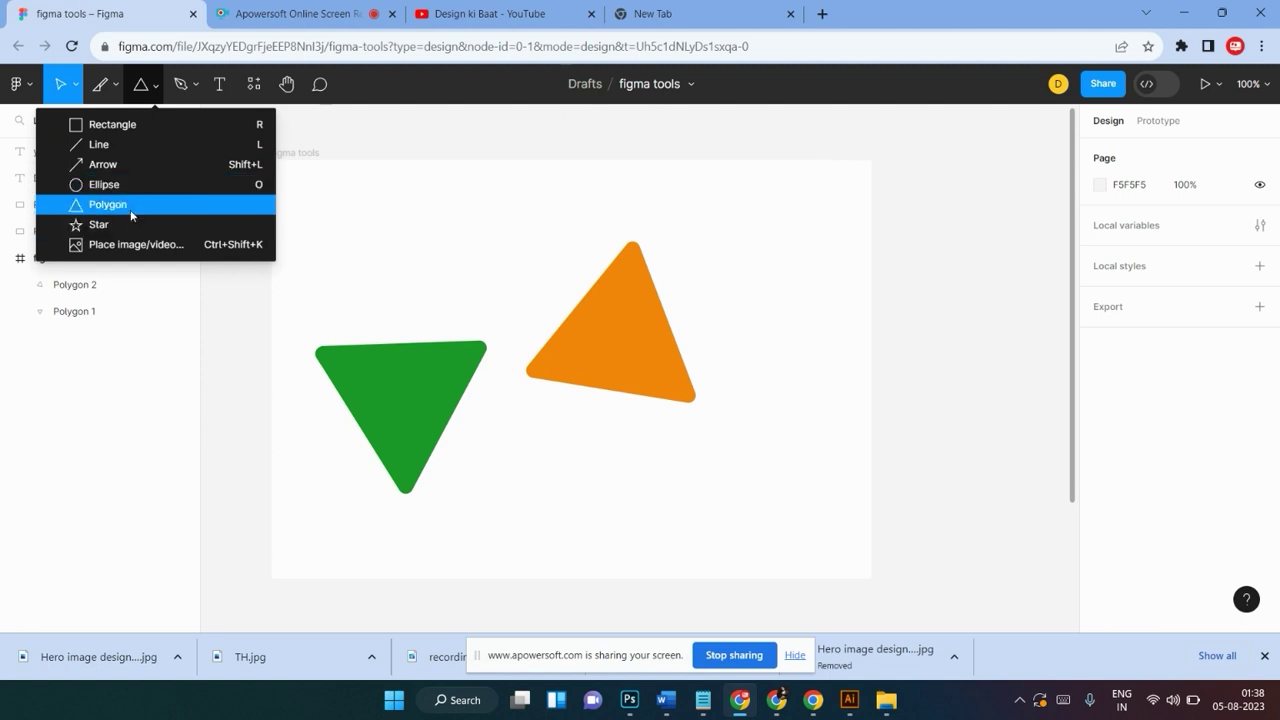
left_click(625, 320)
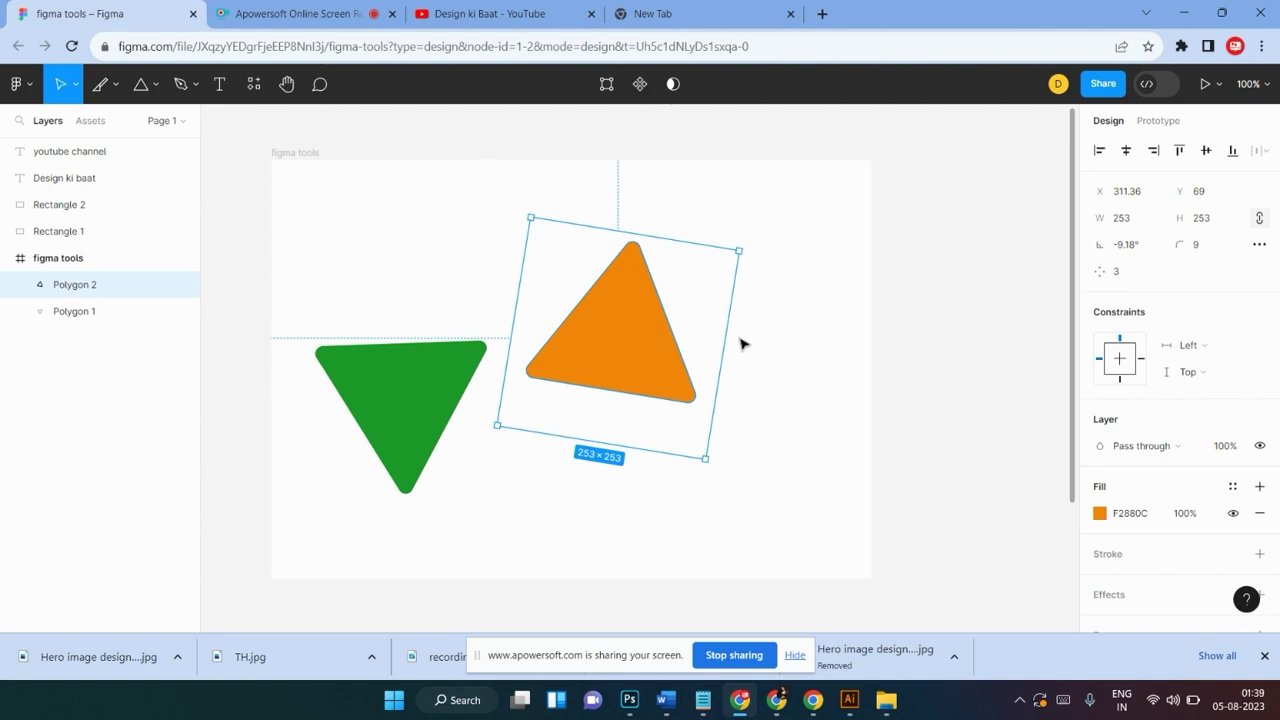
left_click_drag(594, 351, 630, 363)
mouse_move(662, 259)
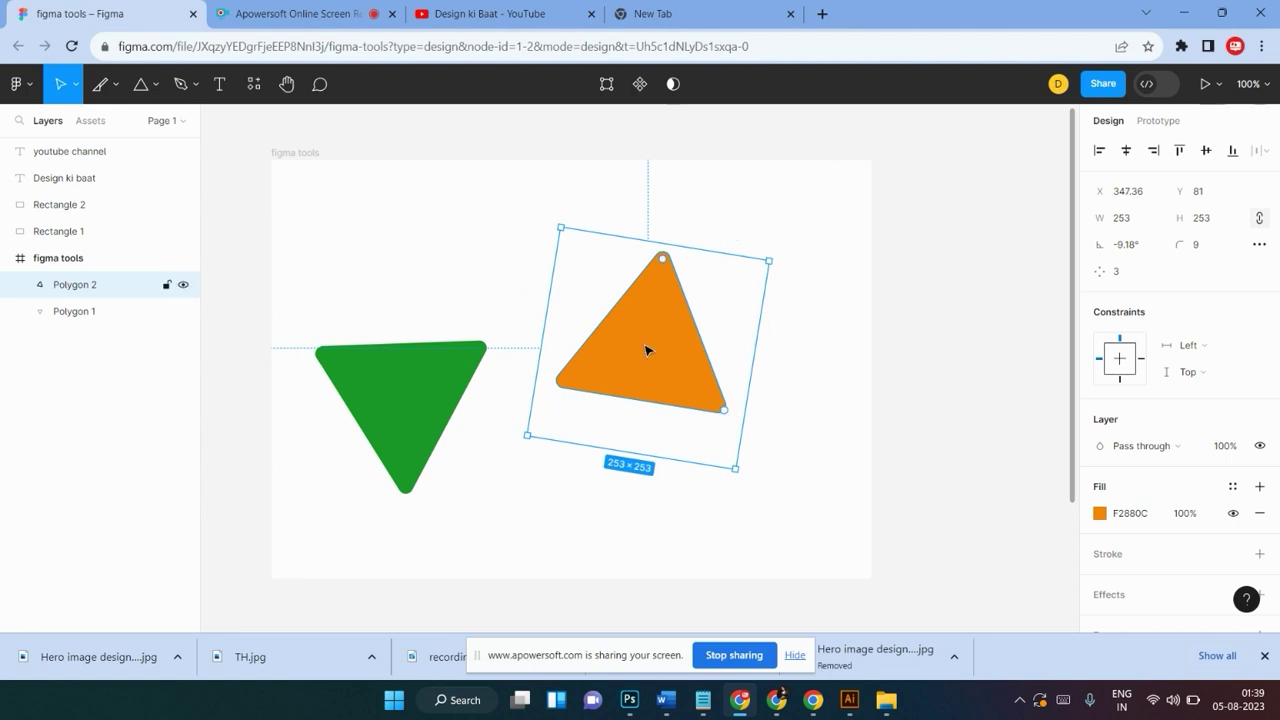
left_click_drag(663, 261, 680, 385)
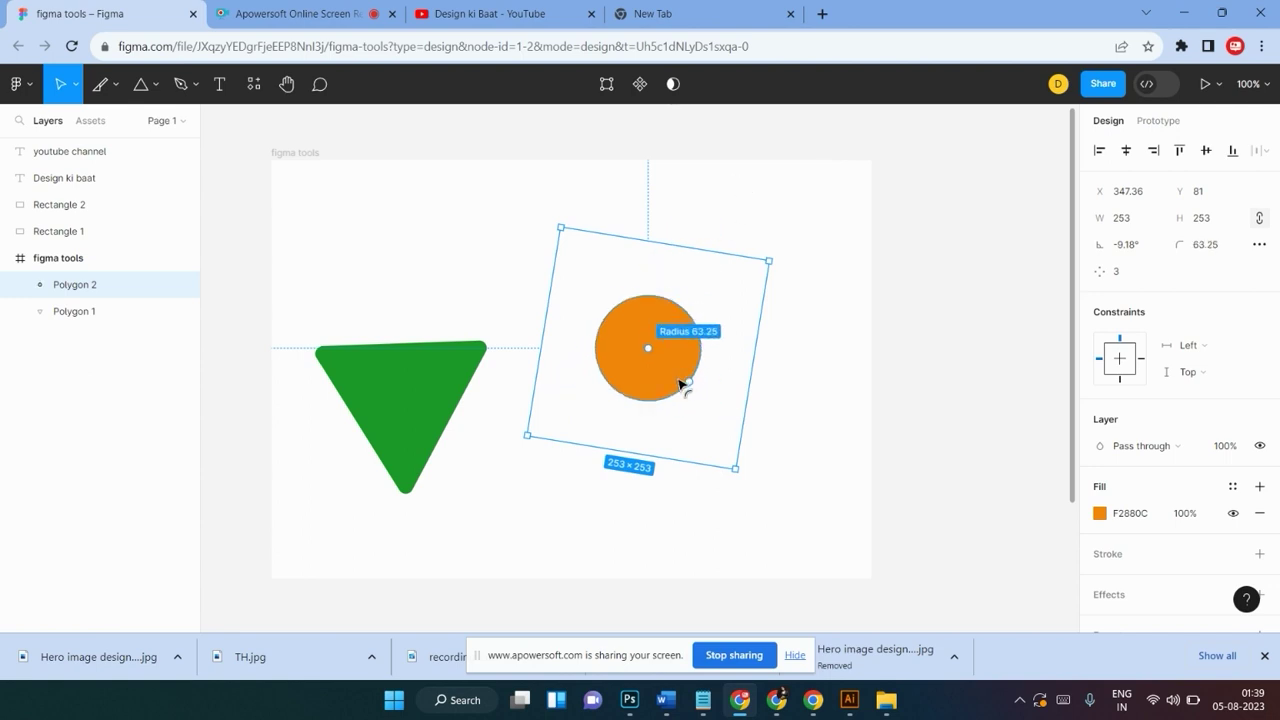
mouse_move(680, 385)
left_mouse_down()
mouse_move(658, 392)
mouse_move(744, 250)
left_mouse_up()
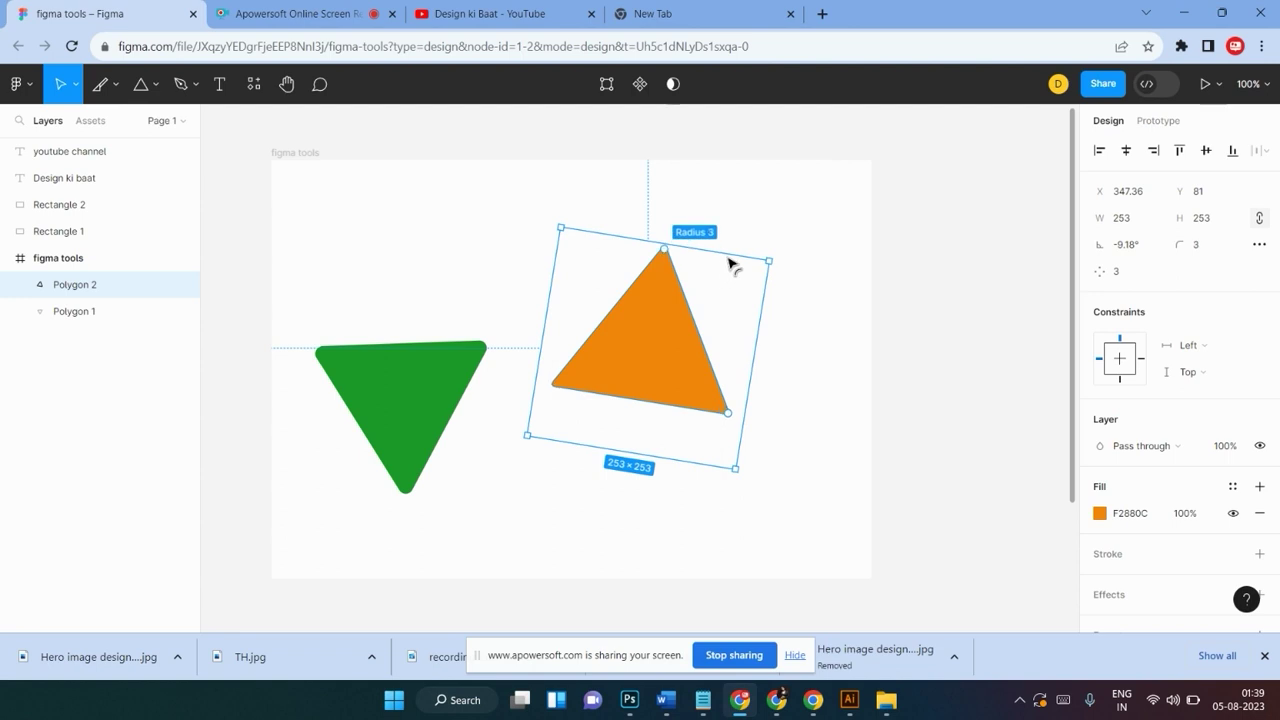
left_click_drag(744, 250, 680, 289)
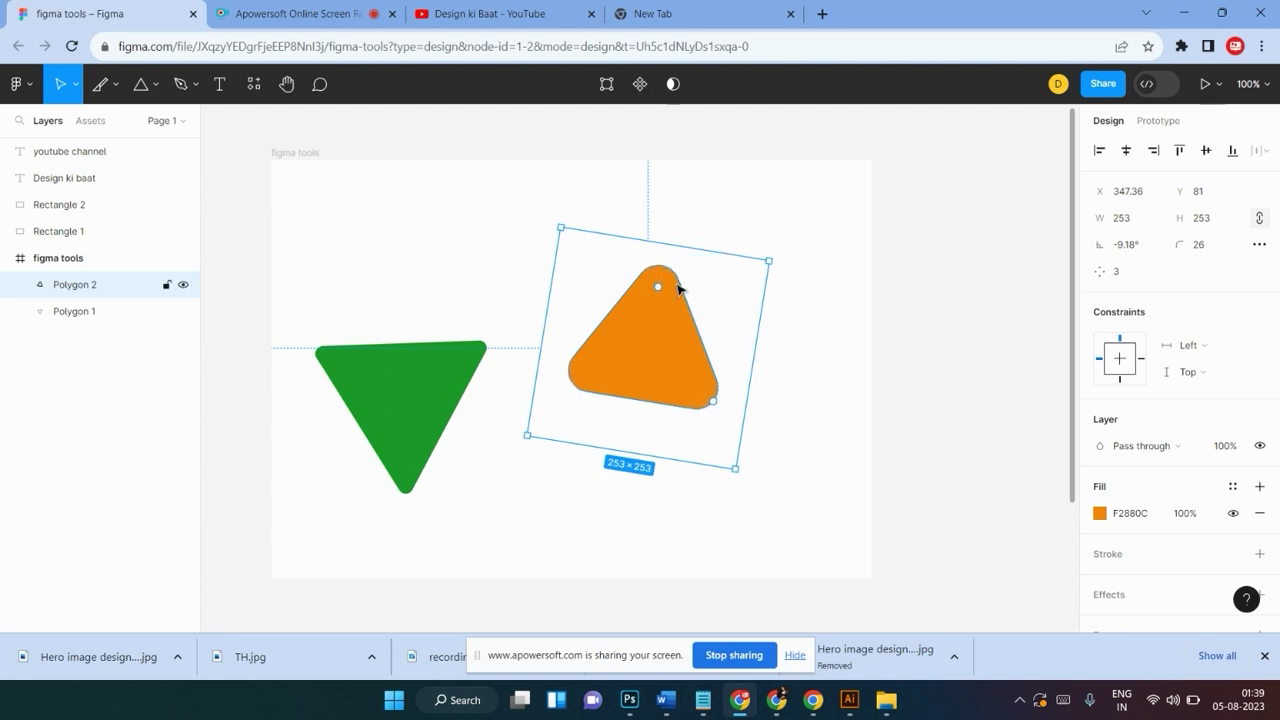
Rotate the orange triangle about -92° to point right, move it upper right, and nudge Polygon 1
mouse_move(783, 263)
left_mouse_down()
mouse_move(765, 467)
mouse_move(746, 466)
left_mouse_up()
mouse_move(666, 334)
left_mouse_down()
mouse_move(679, 374)
mouse_move(571, 377)
left_mouse_up()
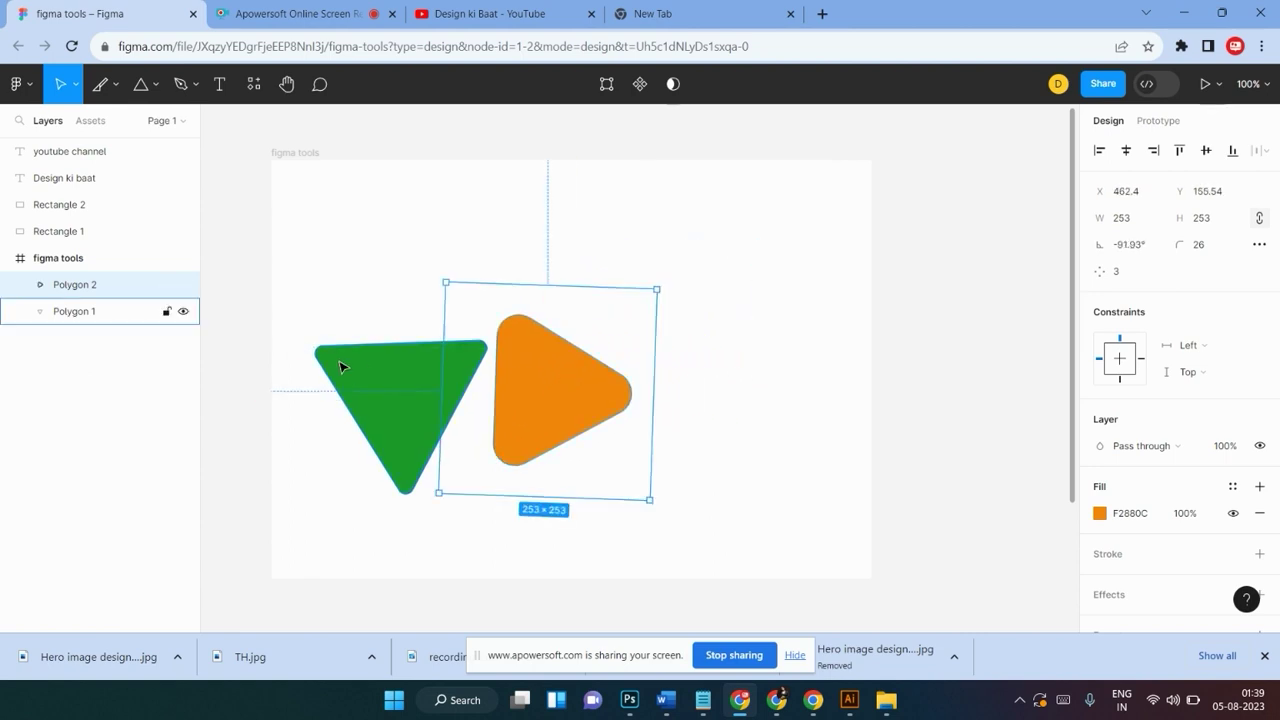
left_click_drag(340, 367, 369, 378)
left_click(652, 323)
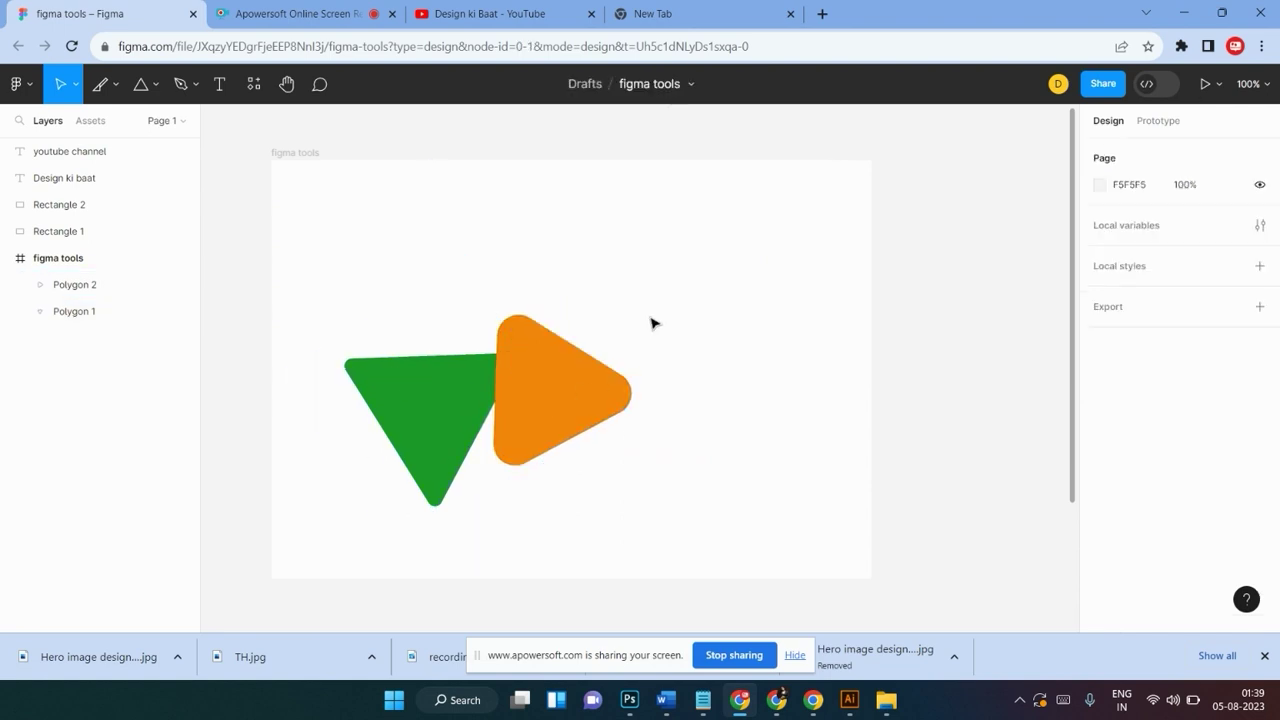
left_click_drag(577, 383, 752, 272)
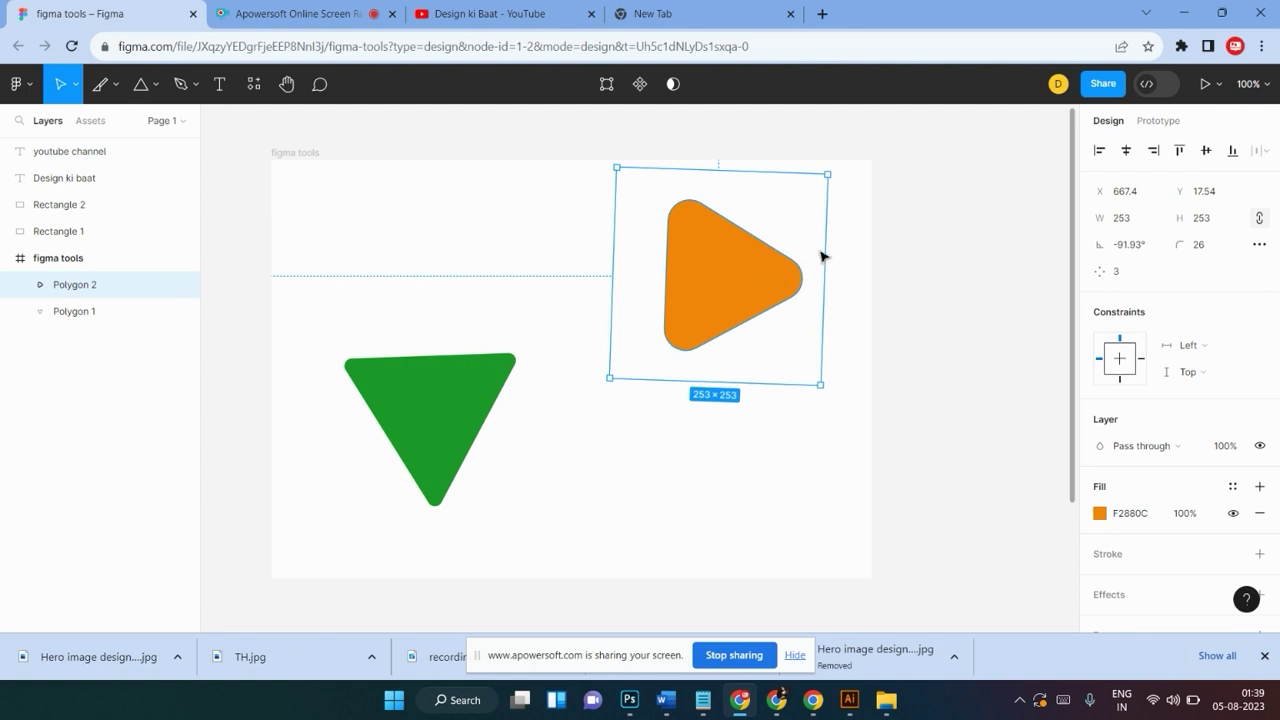
left_click(677, 451)
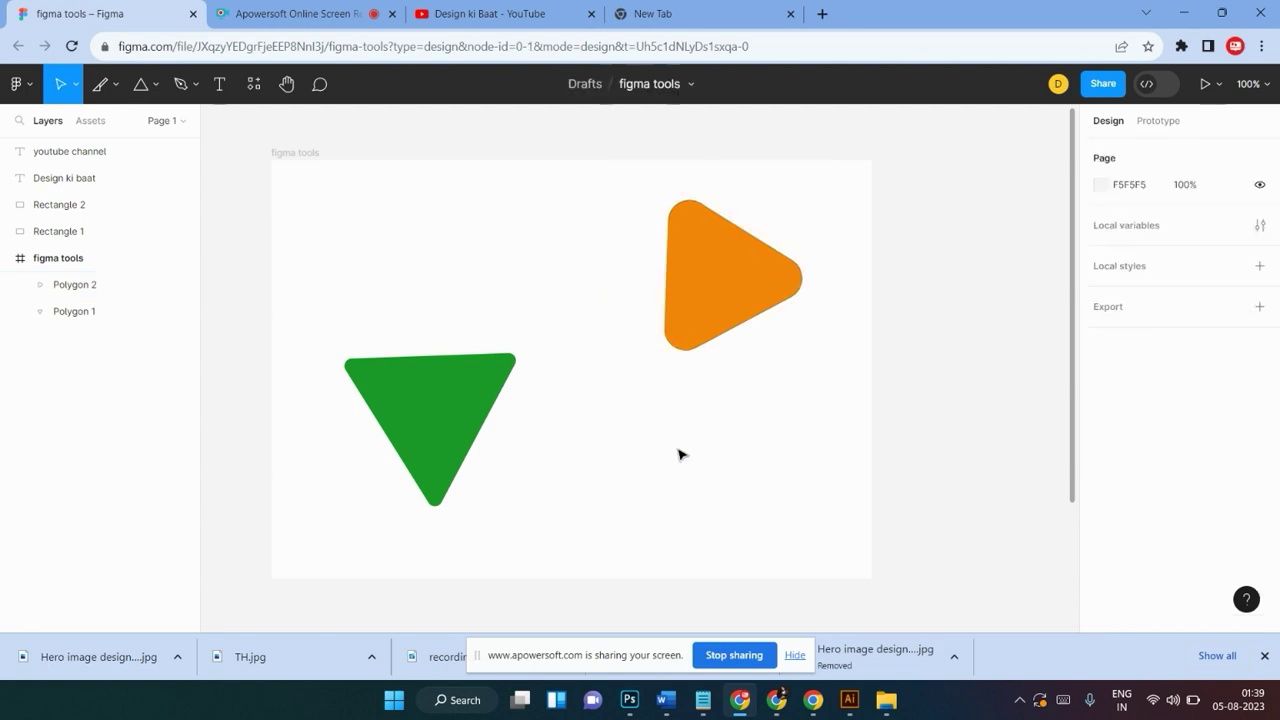
left_click(723, 266)
left_click(714, 438)
Import the neon walking-figure photo with Ctrl+Shift+K and place it on the canvas
key("ctrl+shift+k")
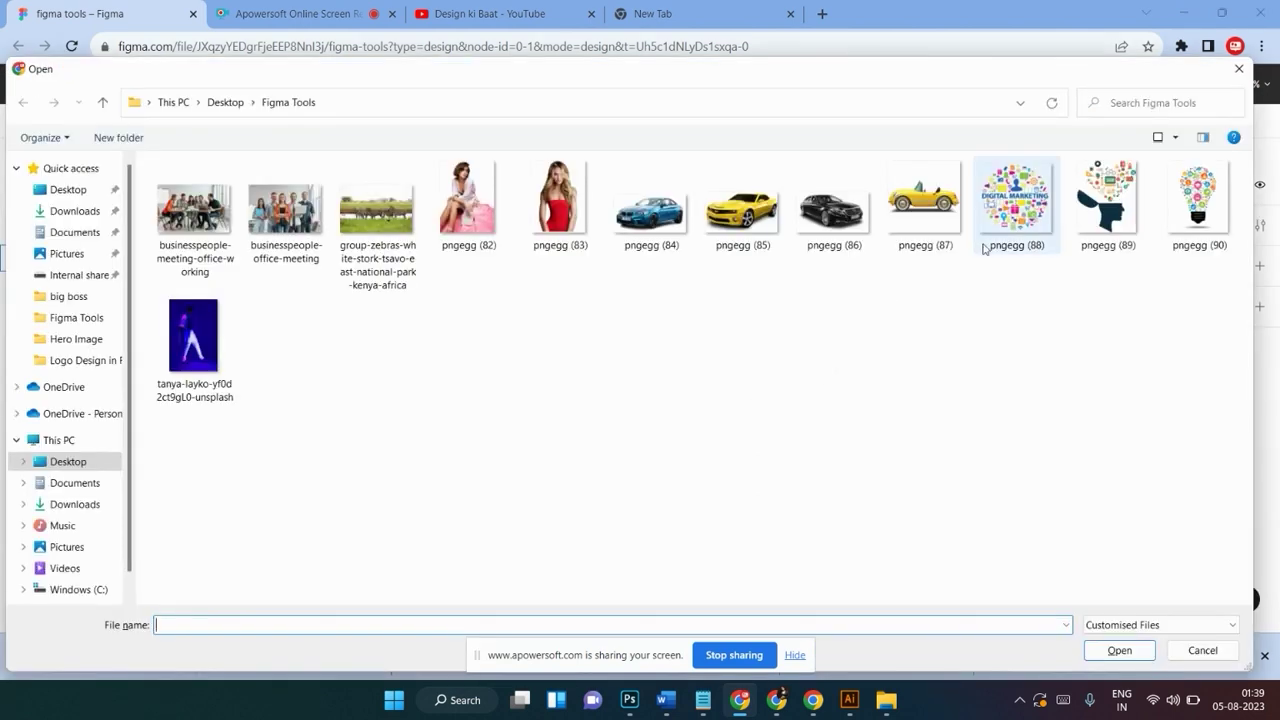
left_click(193, 340)
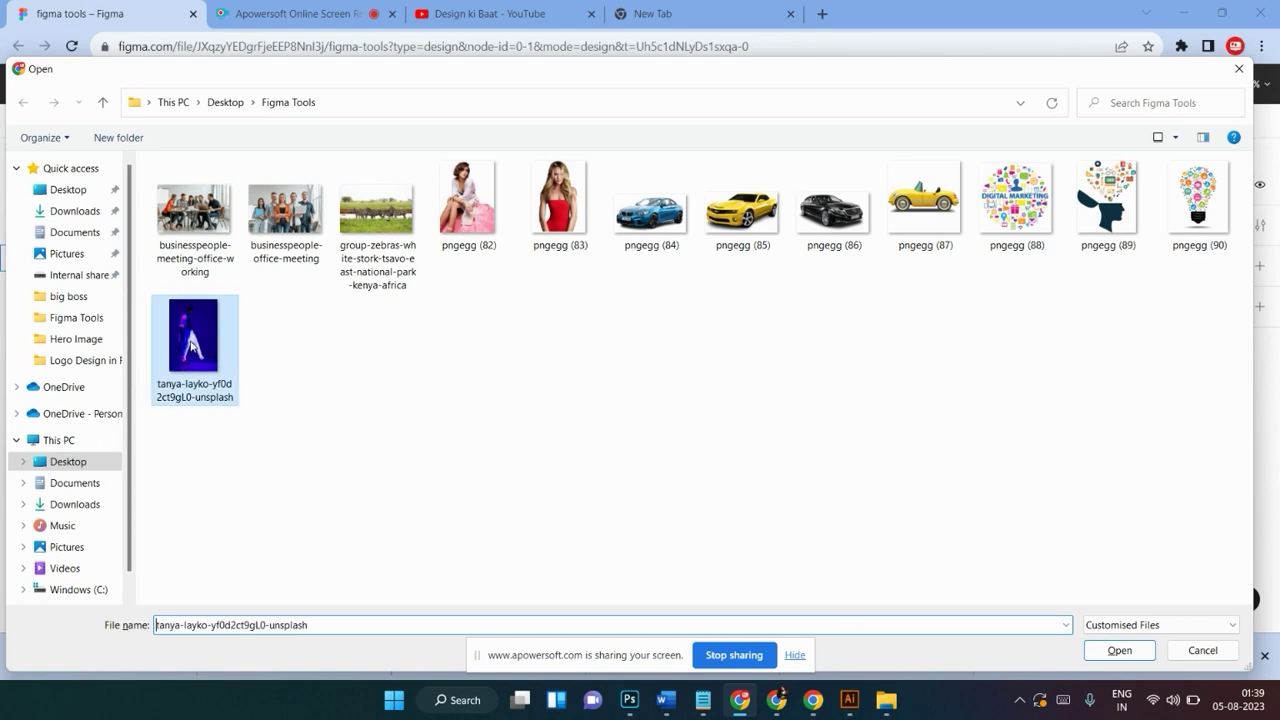
left_click(1119, 650)
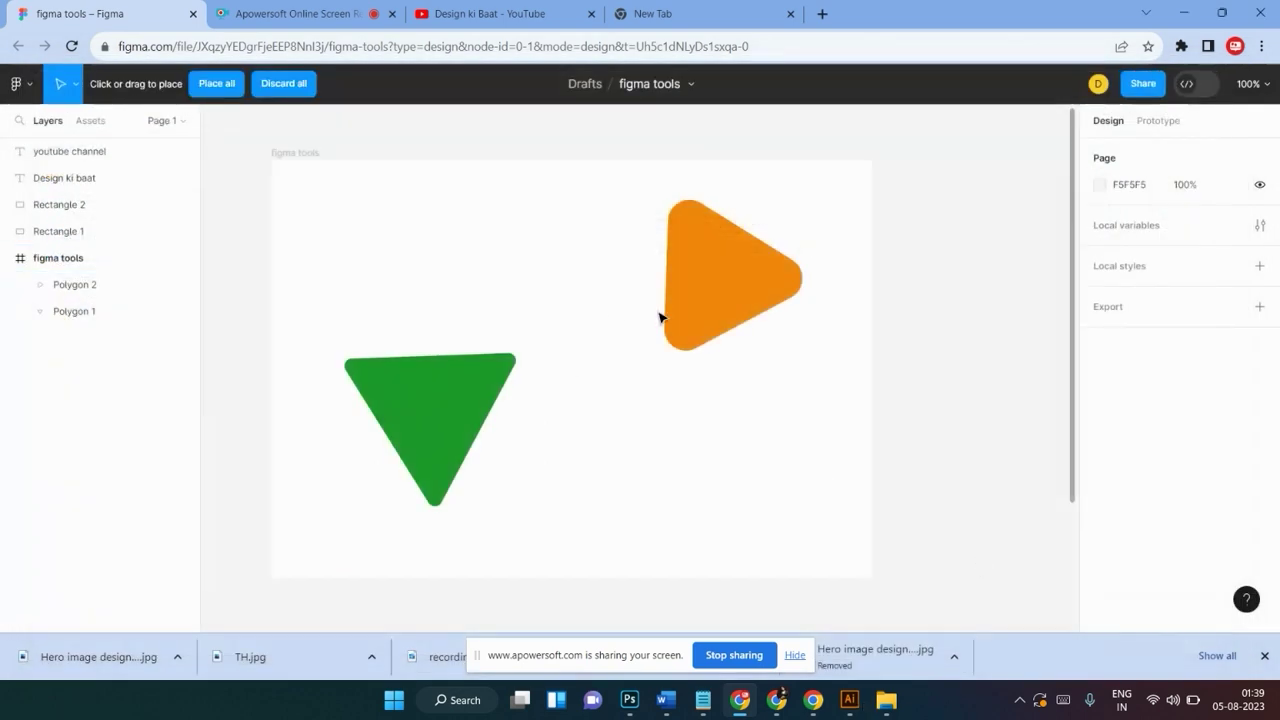
left_click(657, 427)
left_click_drag(691, 331, 1018, 574)
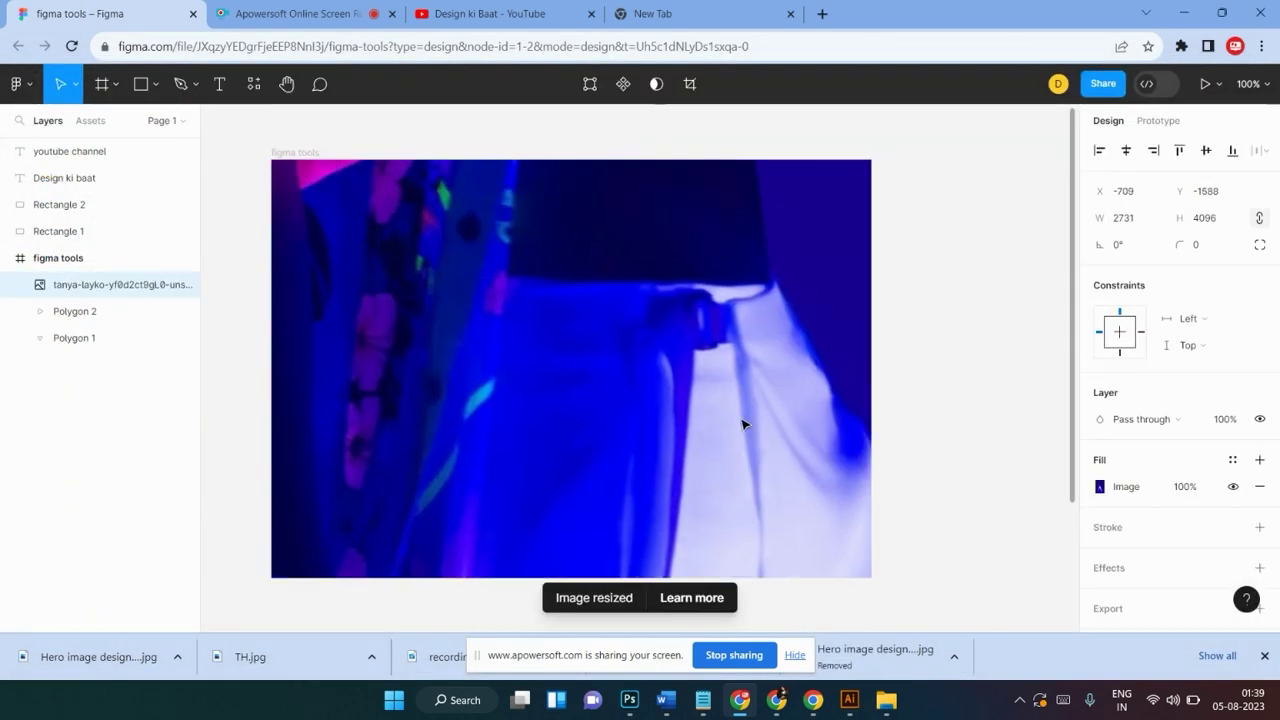
key("shift+1")
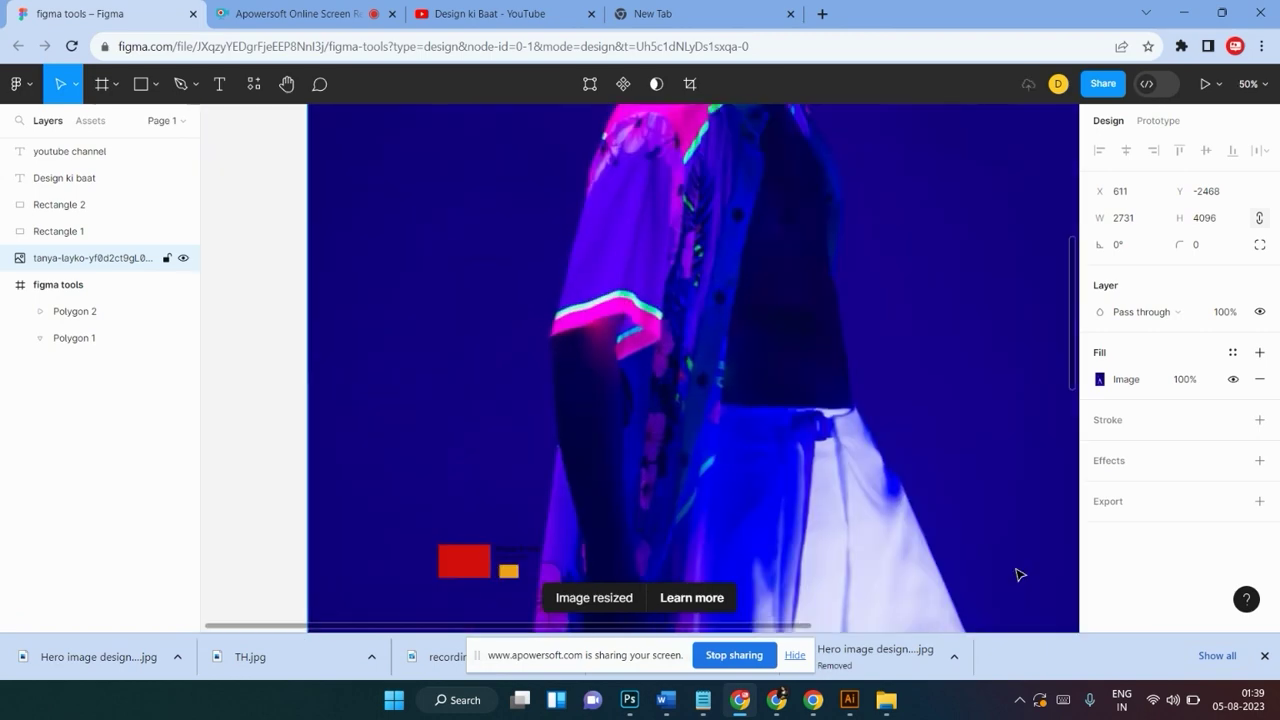
left_click_drag(646, 366, 735, 390)
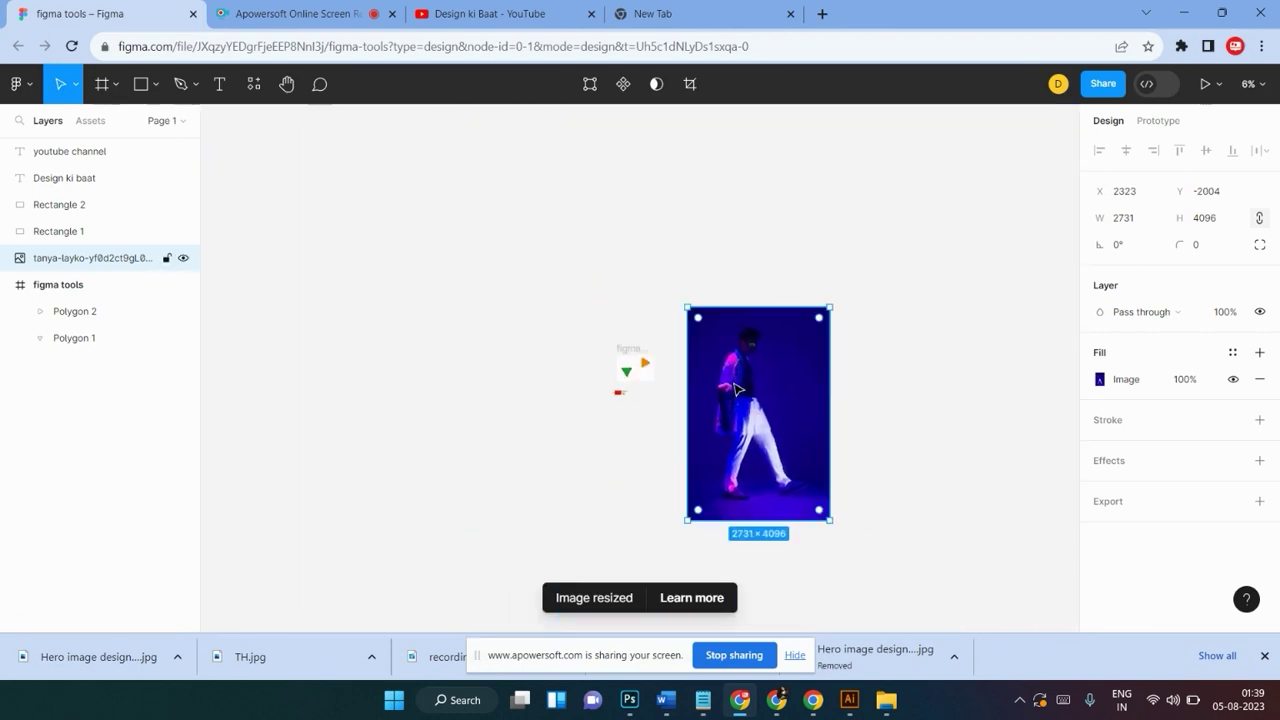
Resize the photo to 363×544 beside the frame and zoom to 100%
key("ctrl+plus")
key("ctrl+plus")
left_click_drag(903, 394, 677, 380)
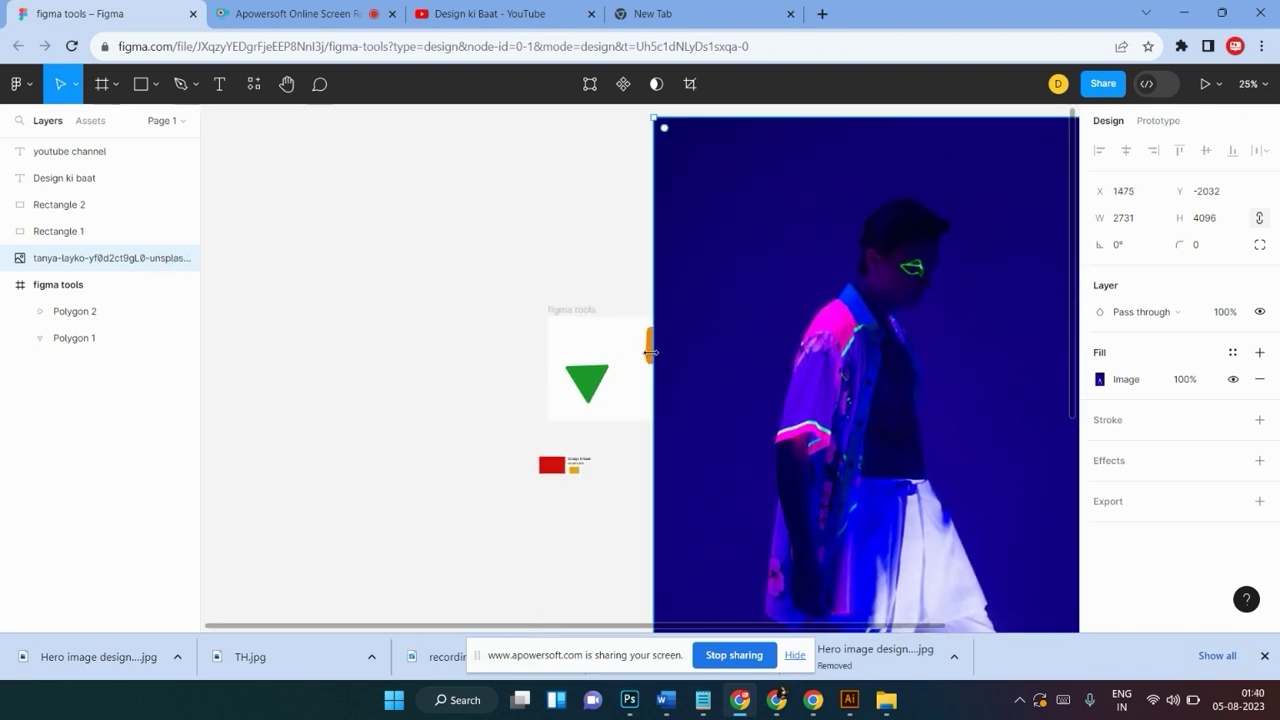
left_click_drag(838, 376, 731, 410)
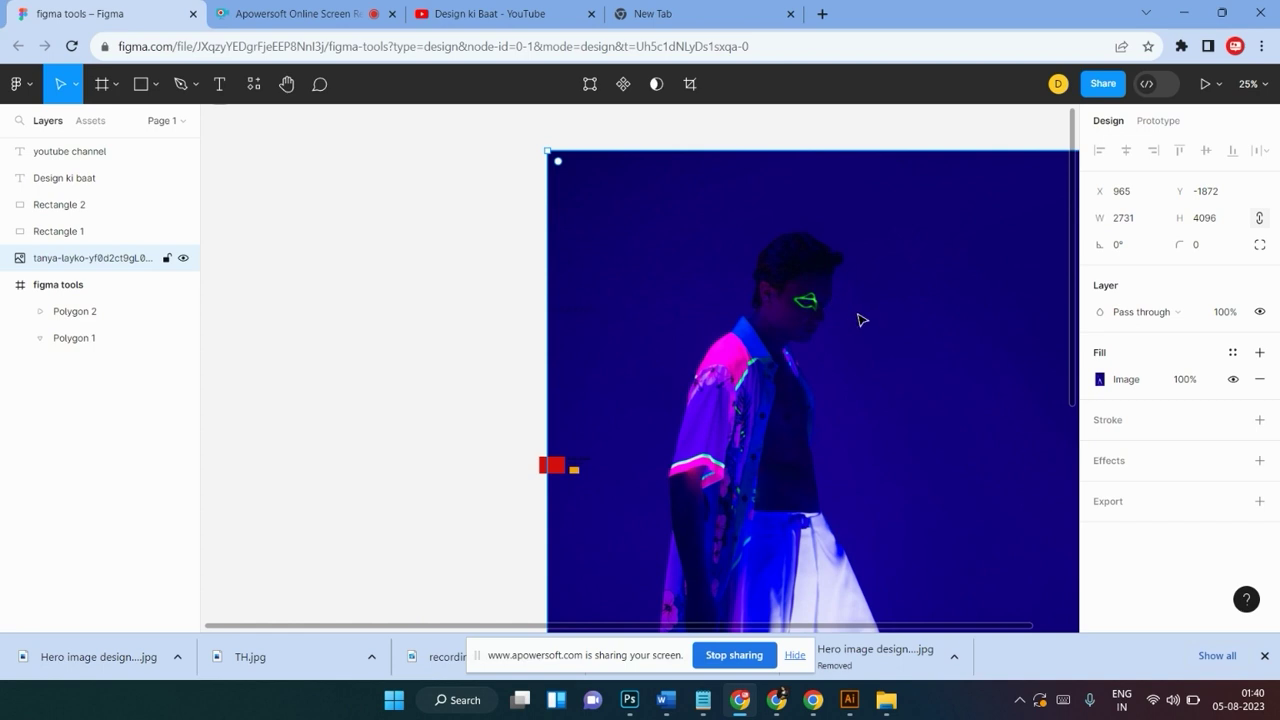
key("ctrl+minus")
key("ctrl+minus")
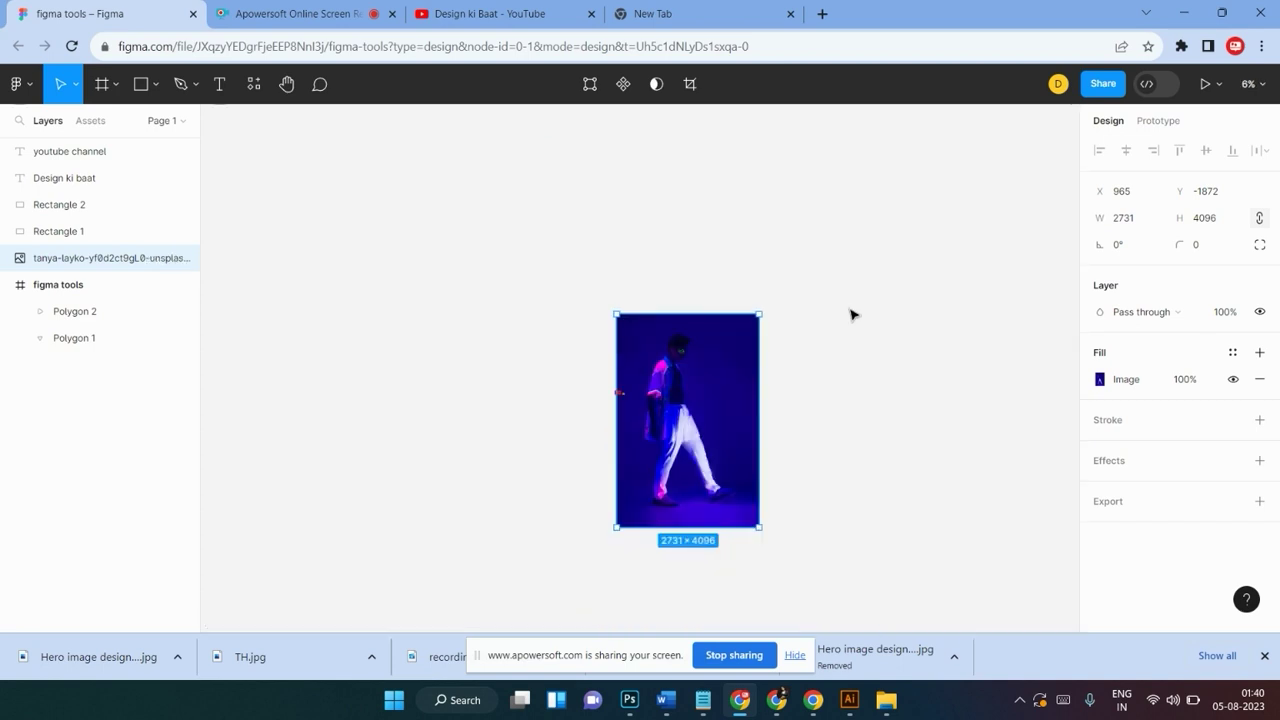
mouse_move(758, 315)
left_click_drag(757, 316, 637, 494)
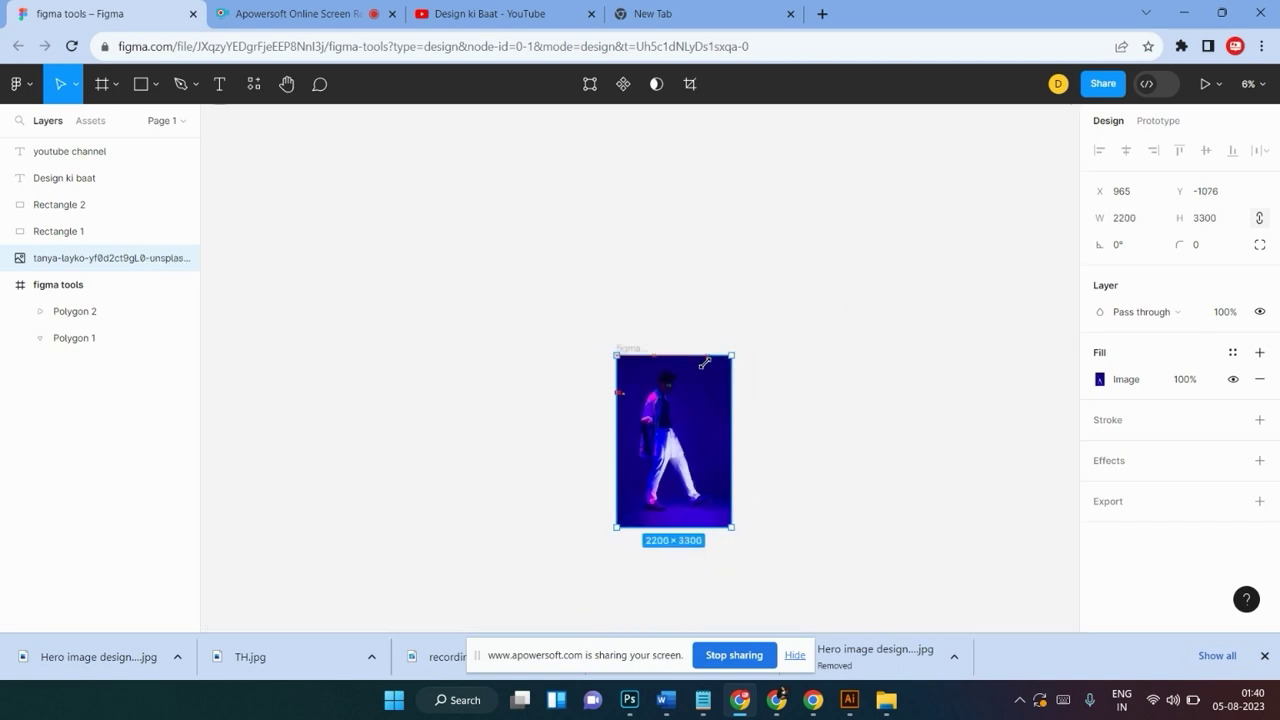
left_click_drag(637, 494, 698, 366)
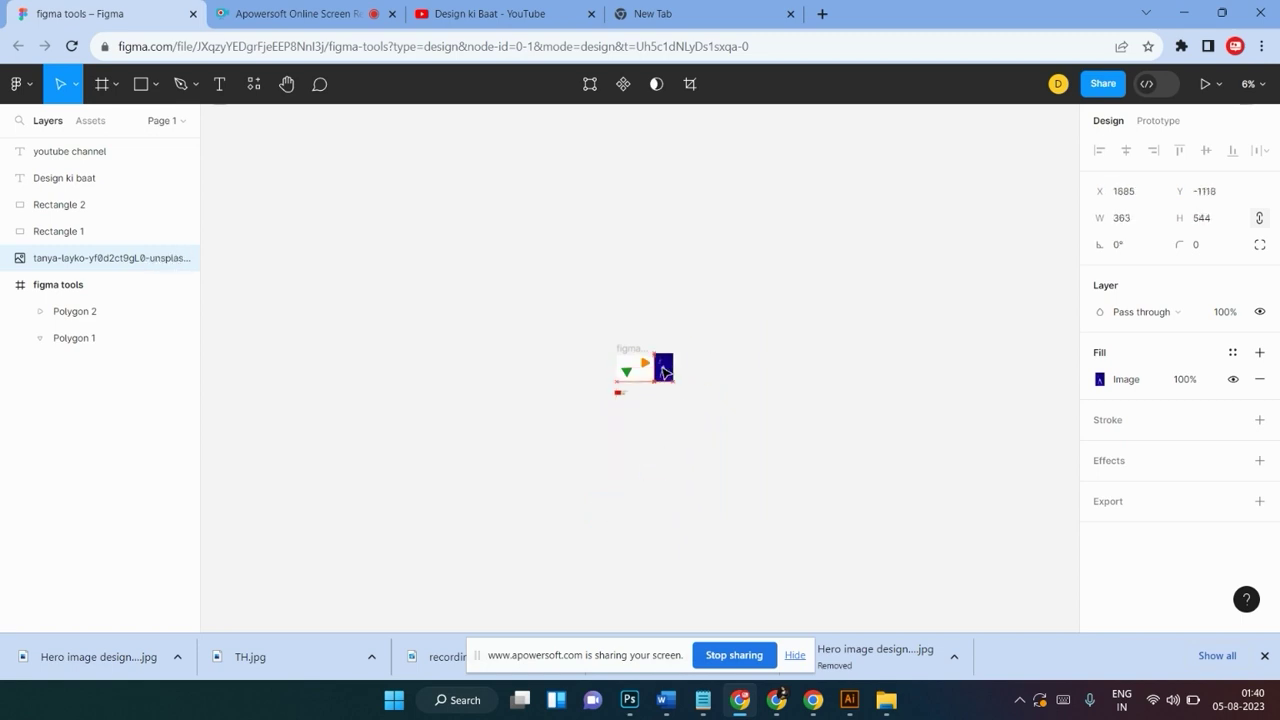
scroll(690, 366, "up", 3, "ctrl")
scroll(674, 368, "up", 5, "ctrl")
key("shift+0")
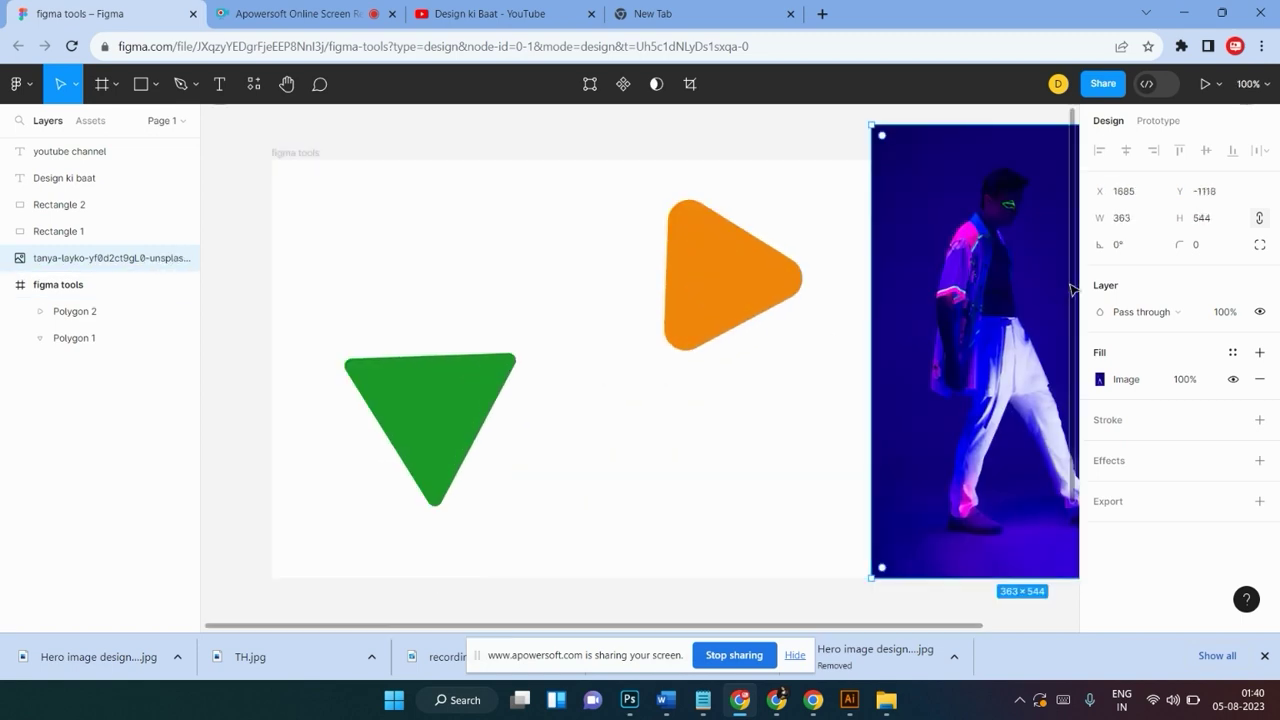
Lay the photo over the orange triangle and select both together
mouse_move(986, 286)
left_mouse_down()
mouse_move(843, 327)
mouse_move(941, 297)
left_mouse_up()
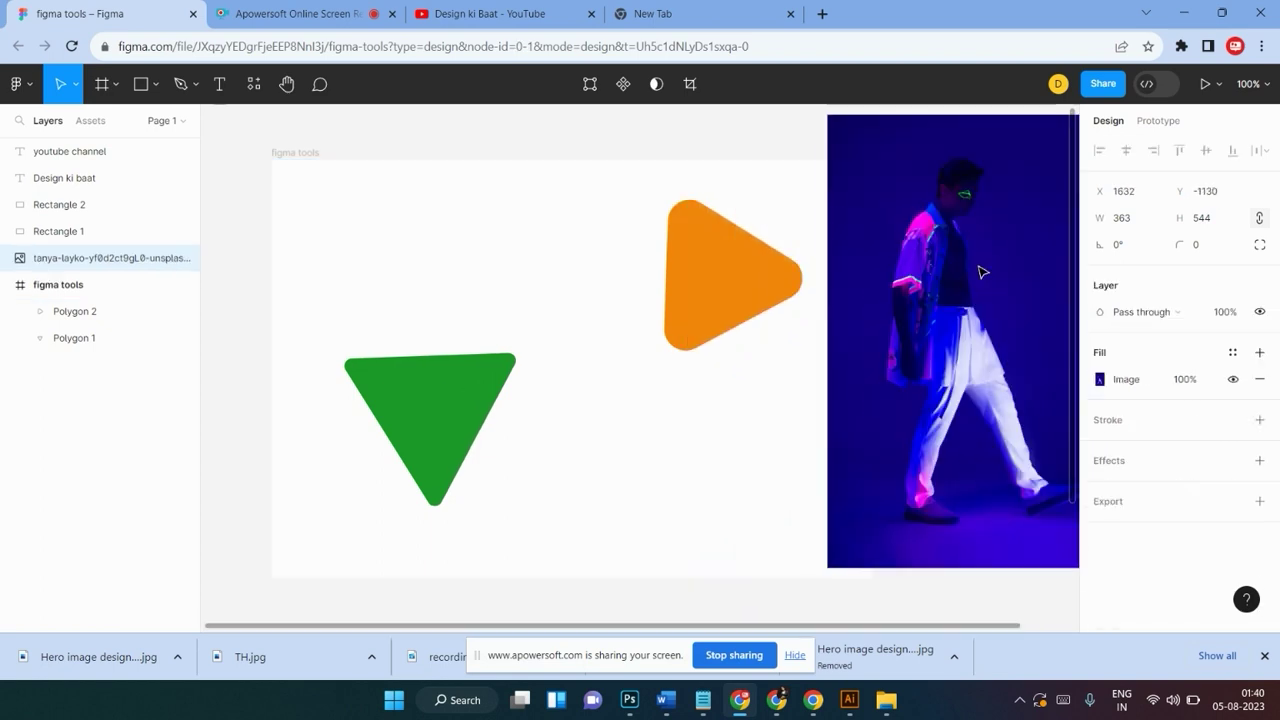
scroll(545, 345, "right", 8)
scroll(545, 345, "left", 8)
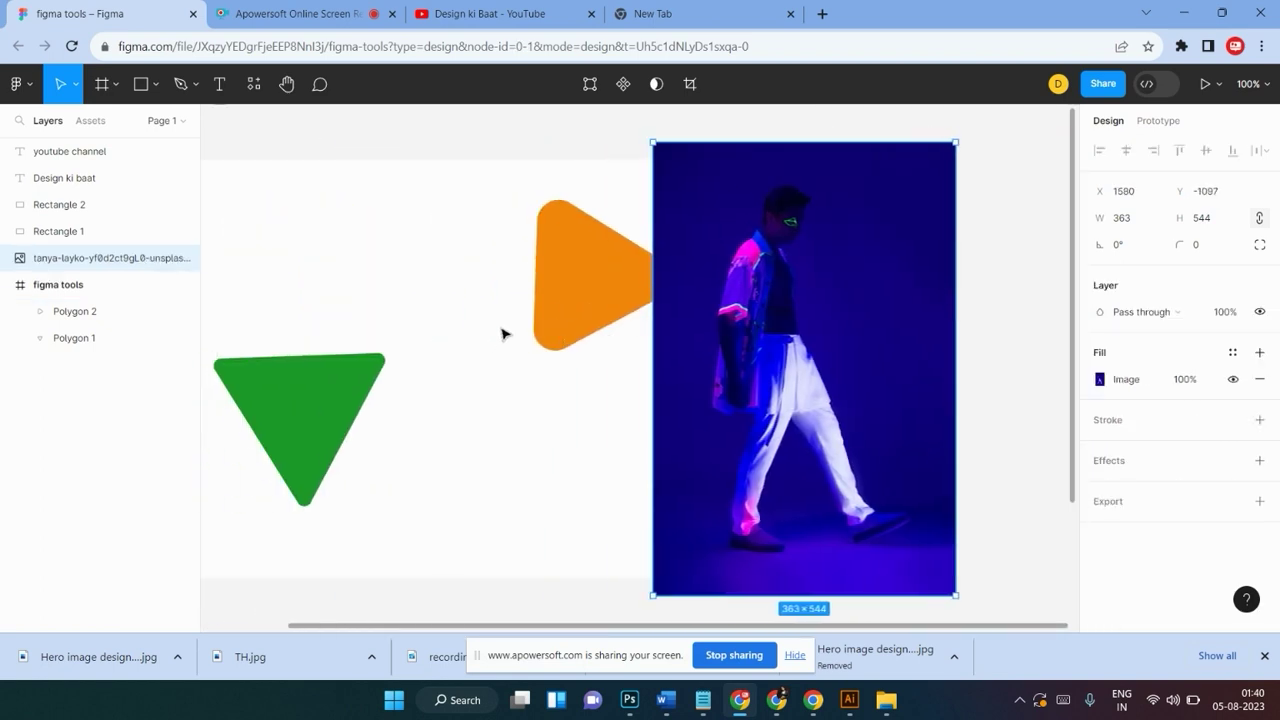
left_click_drag(614, 306, 998, 280)
scroll(998, 280, "right", 6)
scroll(966, 300, "right", 2)
mouse_move(523, 352)
left_mouse_down()
mouse_move(770, 377)
mouse_move(746, 369)
left_mouse_up()
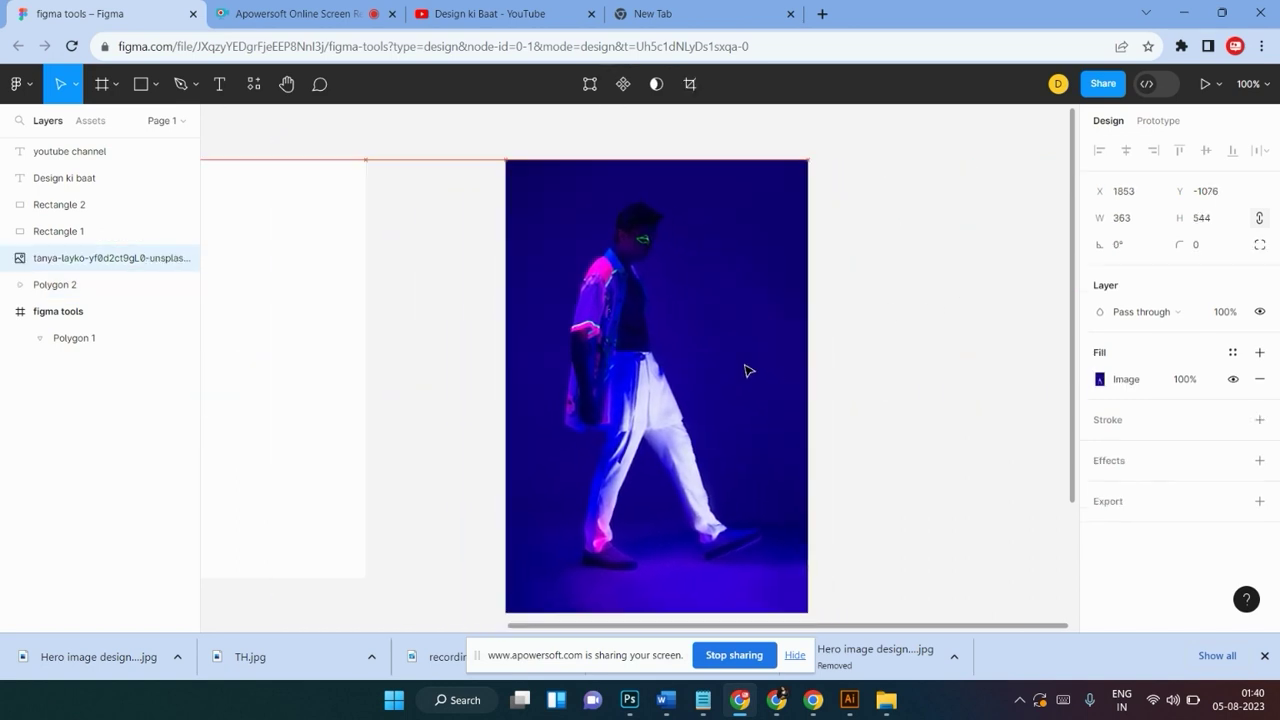
left_click_drag(476, 144, 628, 281)
right_click(614, 280)
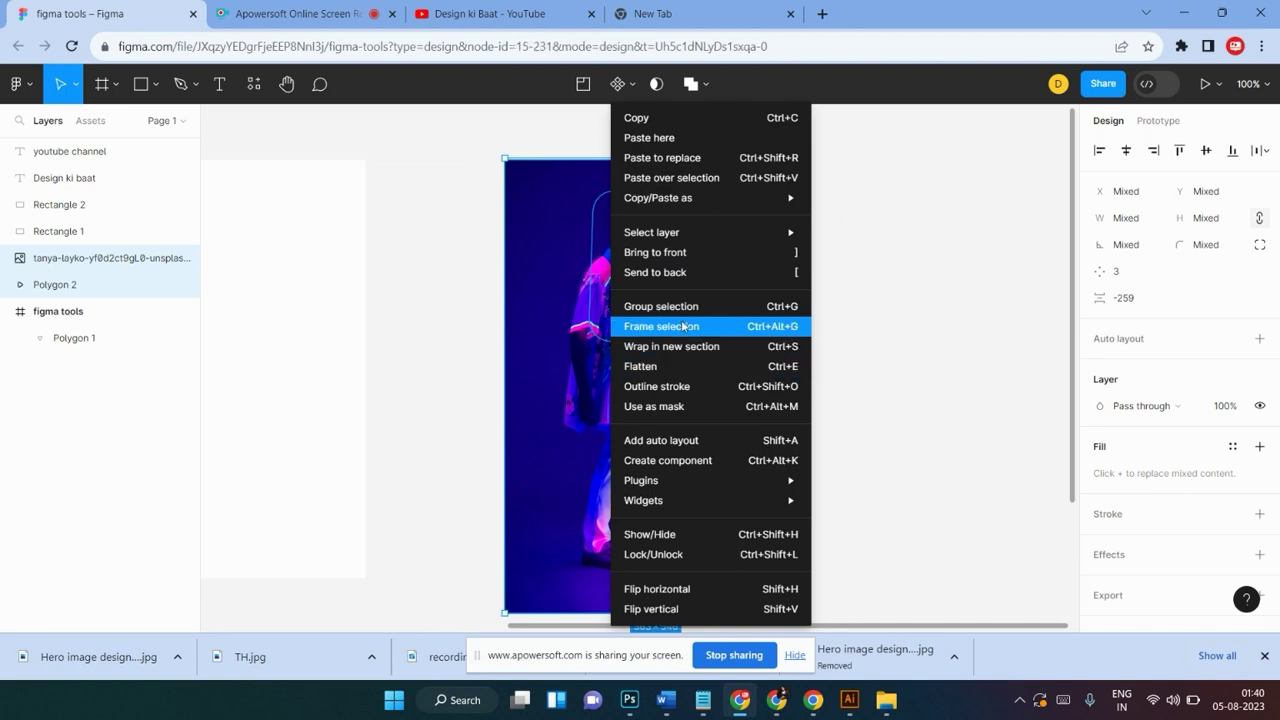
Mask the photo with the orange triangle using Use as mask, after undoing a frame wrap
left_click(684, 326)
key("ctrl+z")
right_click(676, 298)
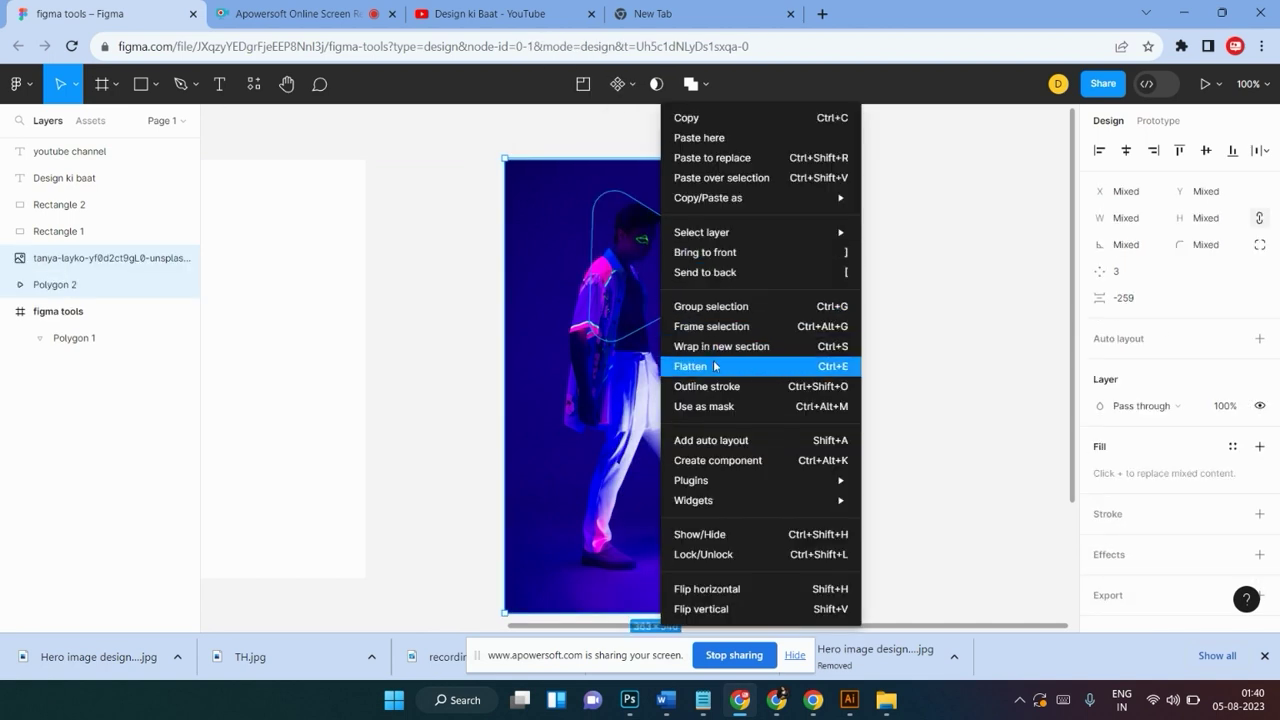
left_click(728, 406)
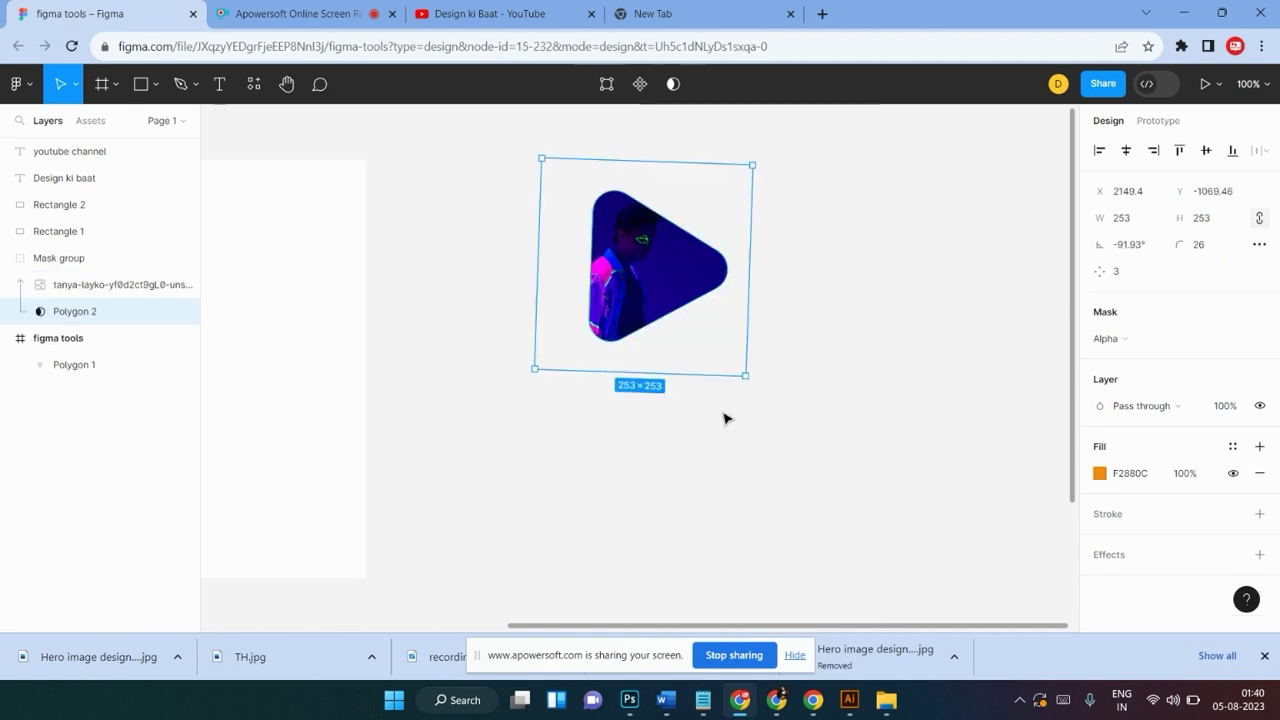
left_click(815, 318)
Reposition the image inside the triangle and move the mask group into the figma tools frame
left_click_drag(689, 263, 607, 301)
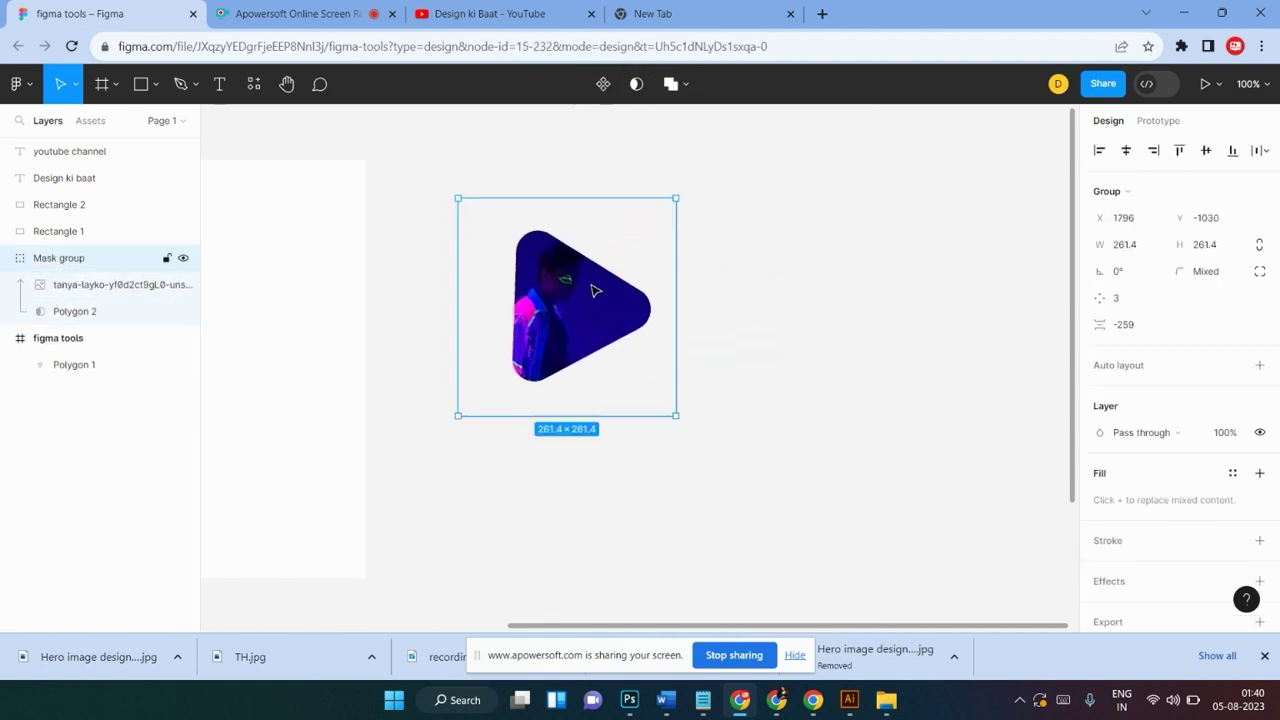
left_click(700, 323)
left_click(540, 312)
double_click(543, 314)
left_click_drag(543, 314, 558, 331)
left_click(772, 177)
left_click_drag(740, 197, 528, 360)
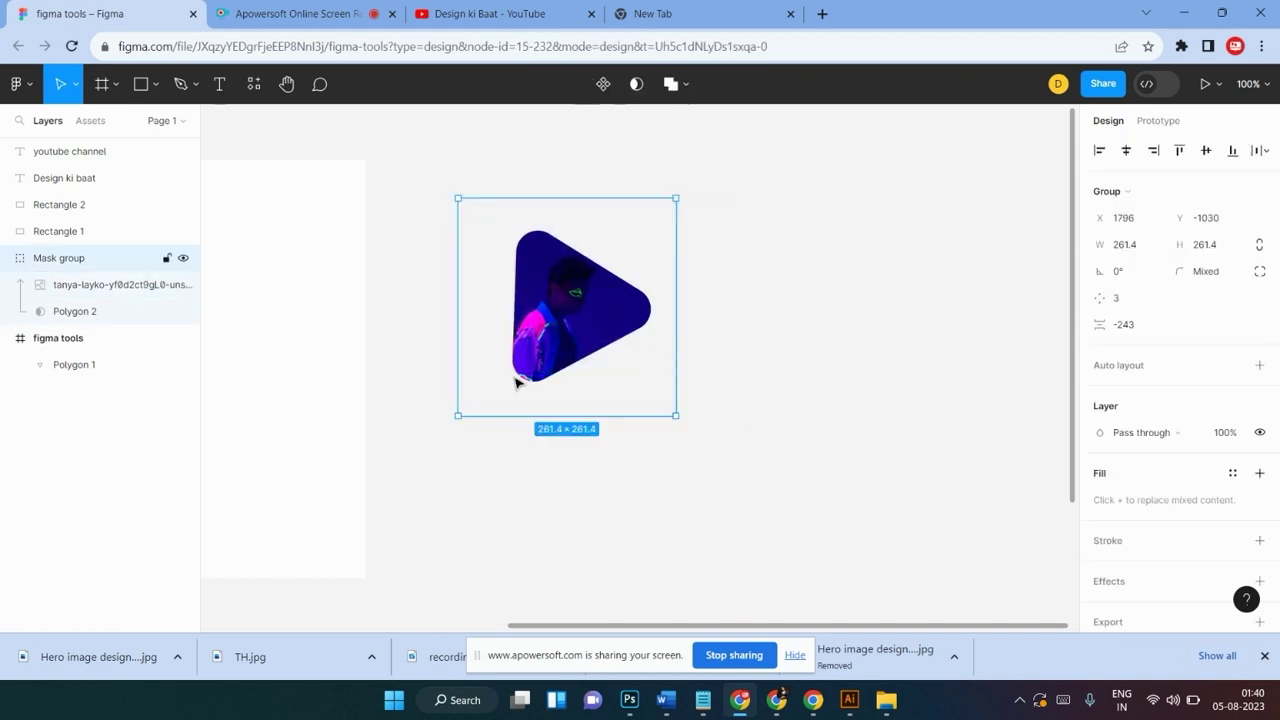
scroll(600, 350, "left", 5)
left_click_drag(800, 308, 505, 268)
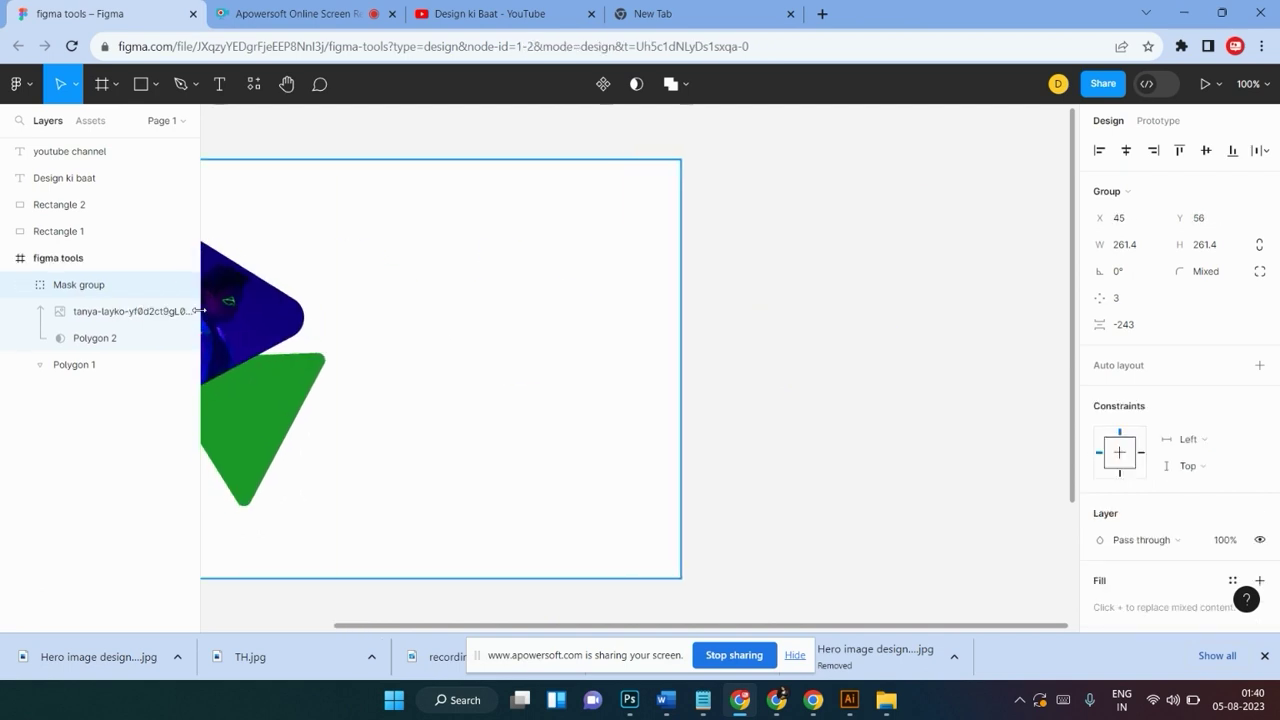
left_click(767, 303)
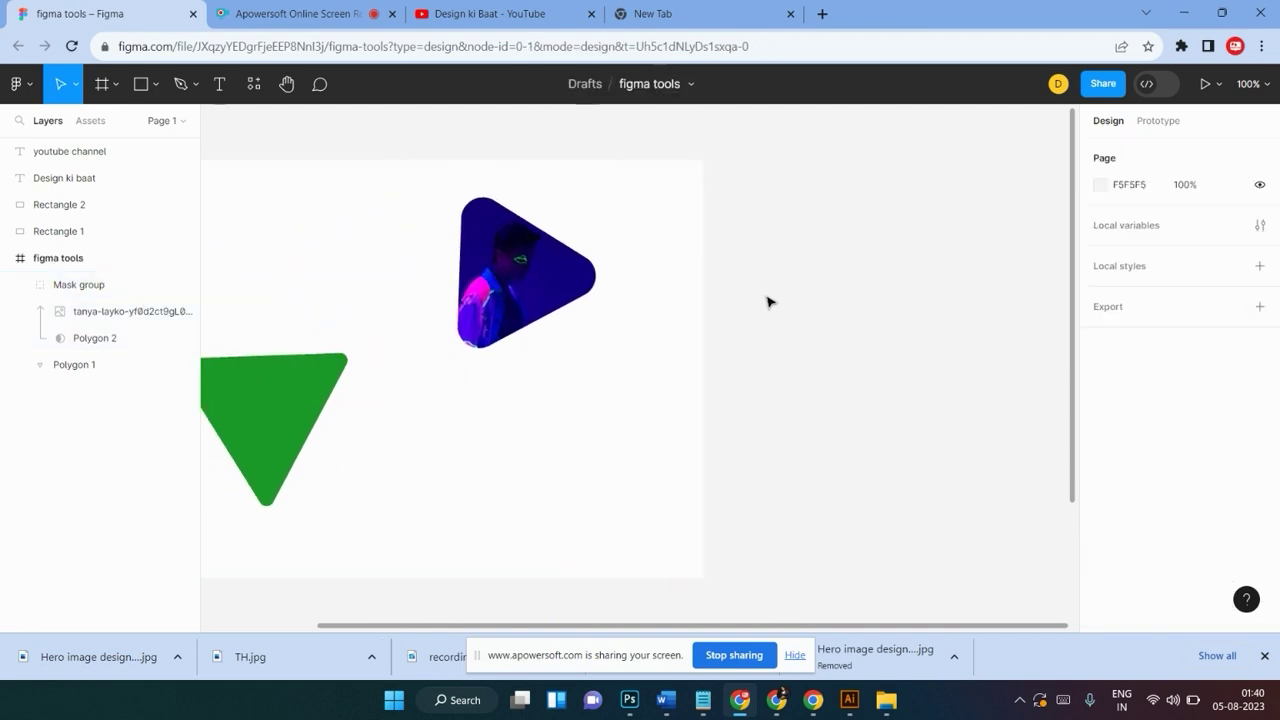
Delete the photo and the leftover mask group, leaving only Polygon 1
scroll(750, 310, "left", 4)
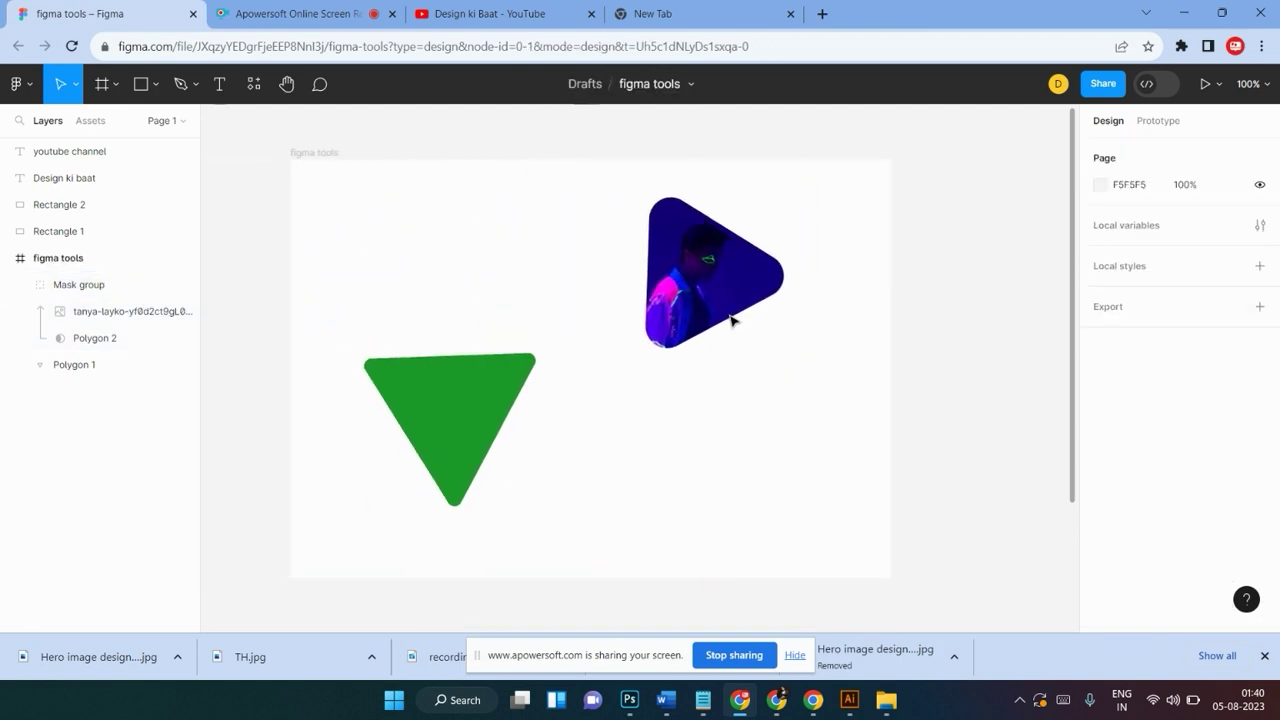
double_click(693, 269)
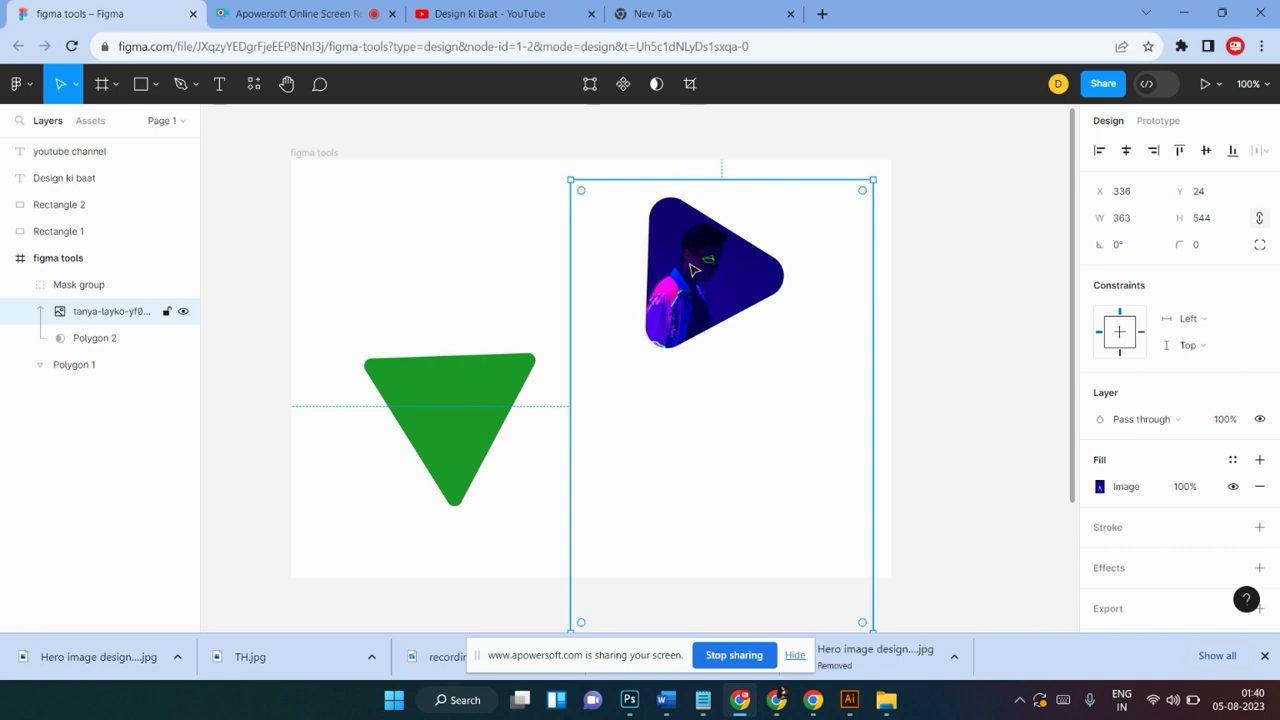
key("Delete")
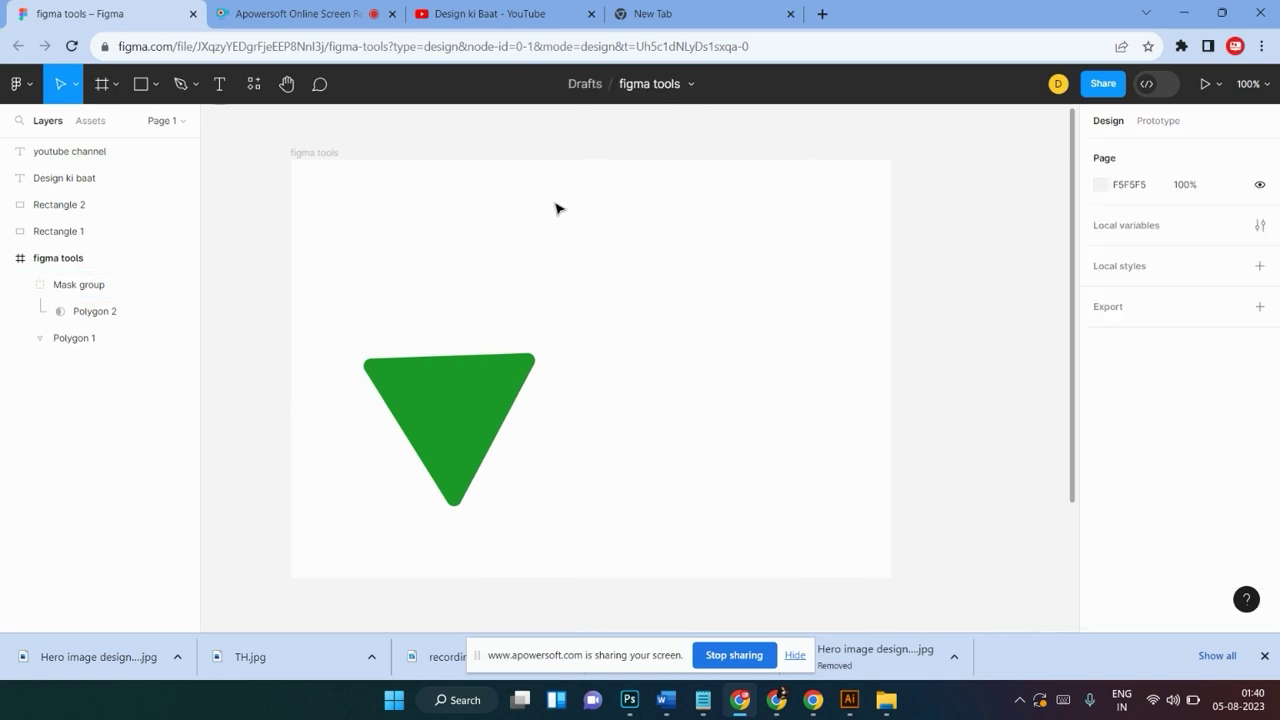
left_click(755, 345)
key("Delete")
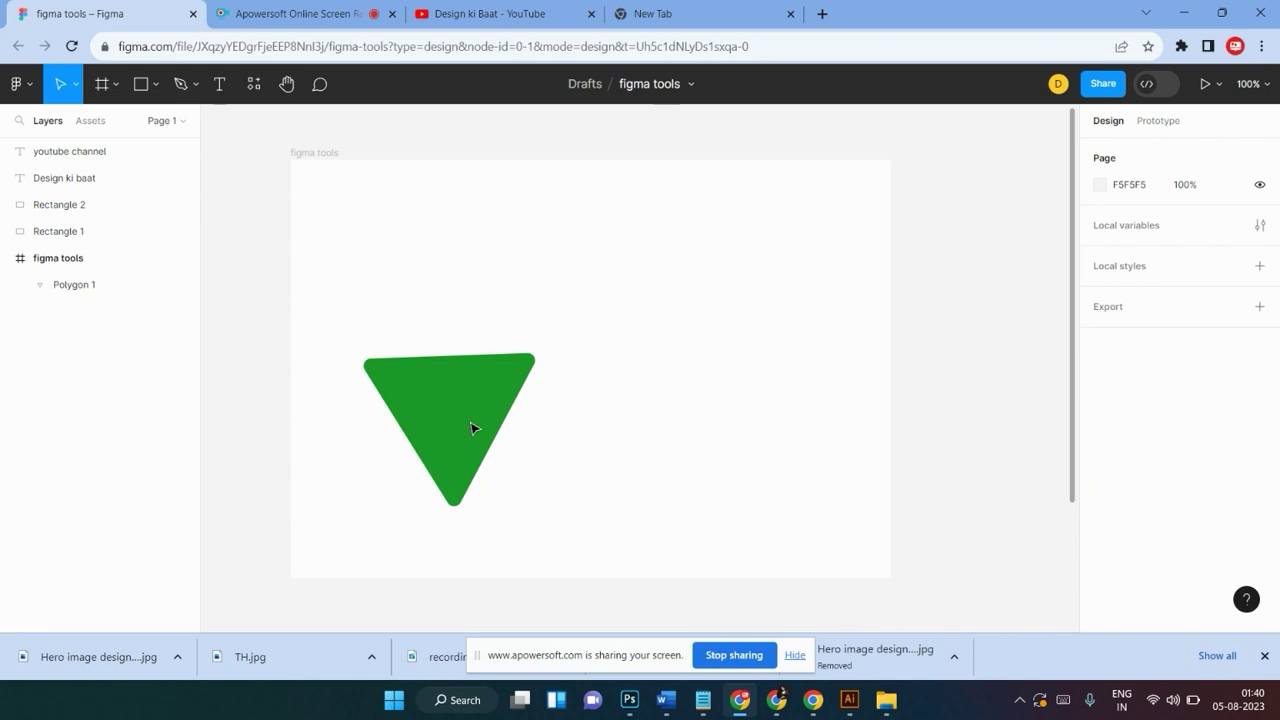
Reposition the green triangle onto the frame's centre line
left_click_drag(445, 400, 577, 319)
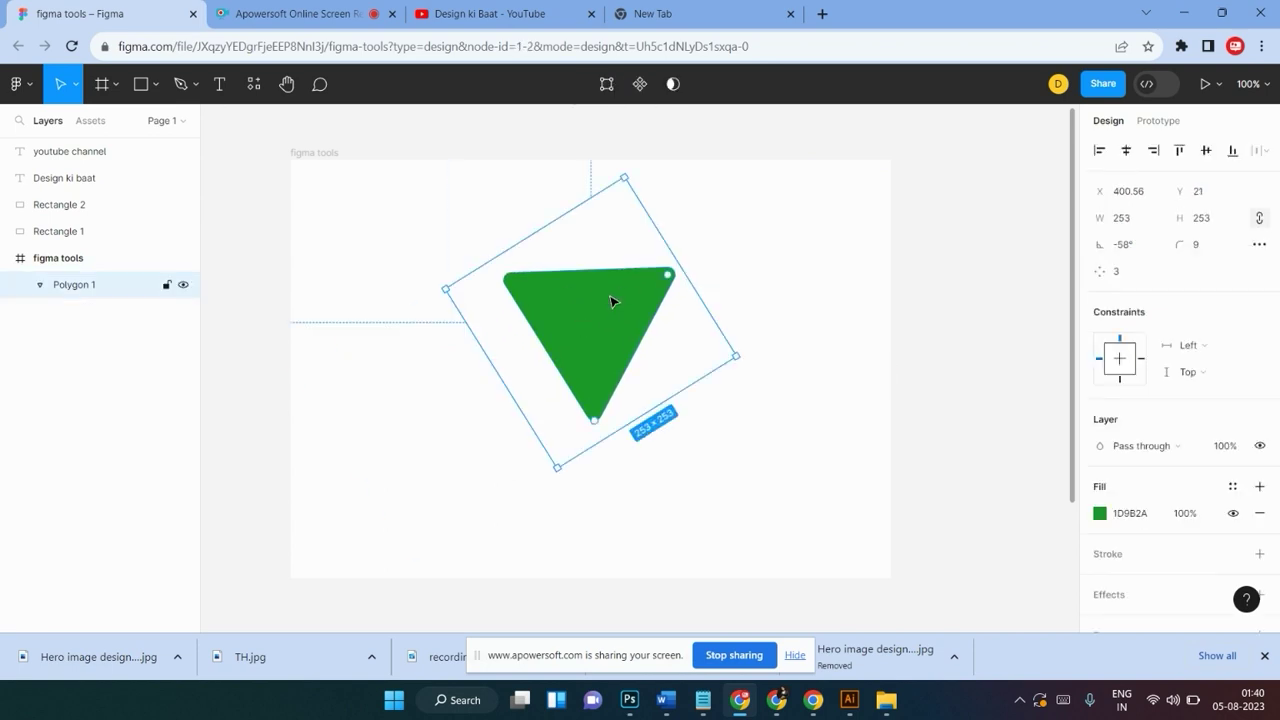
right_click(608, 300)
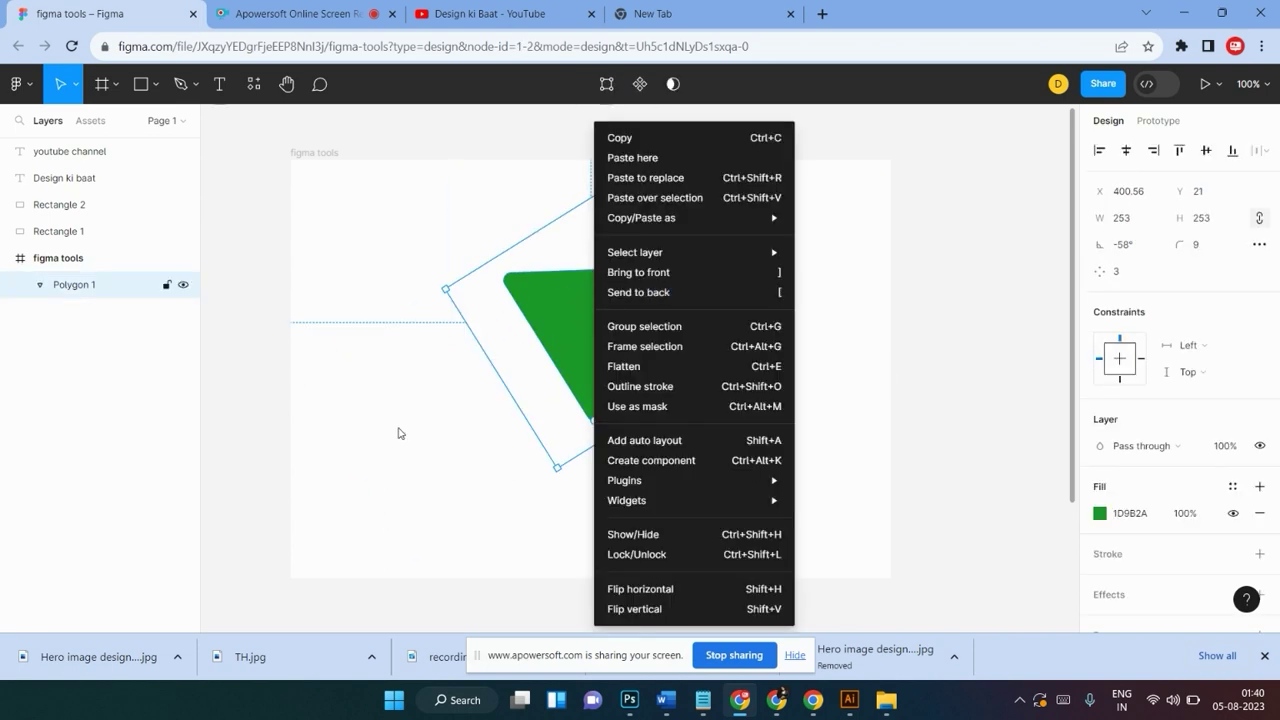
left_click(406, 434)
left_click(734, 266)
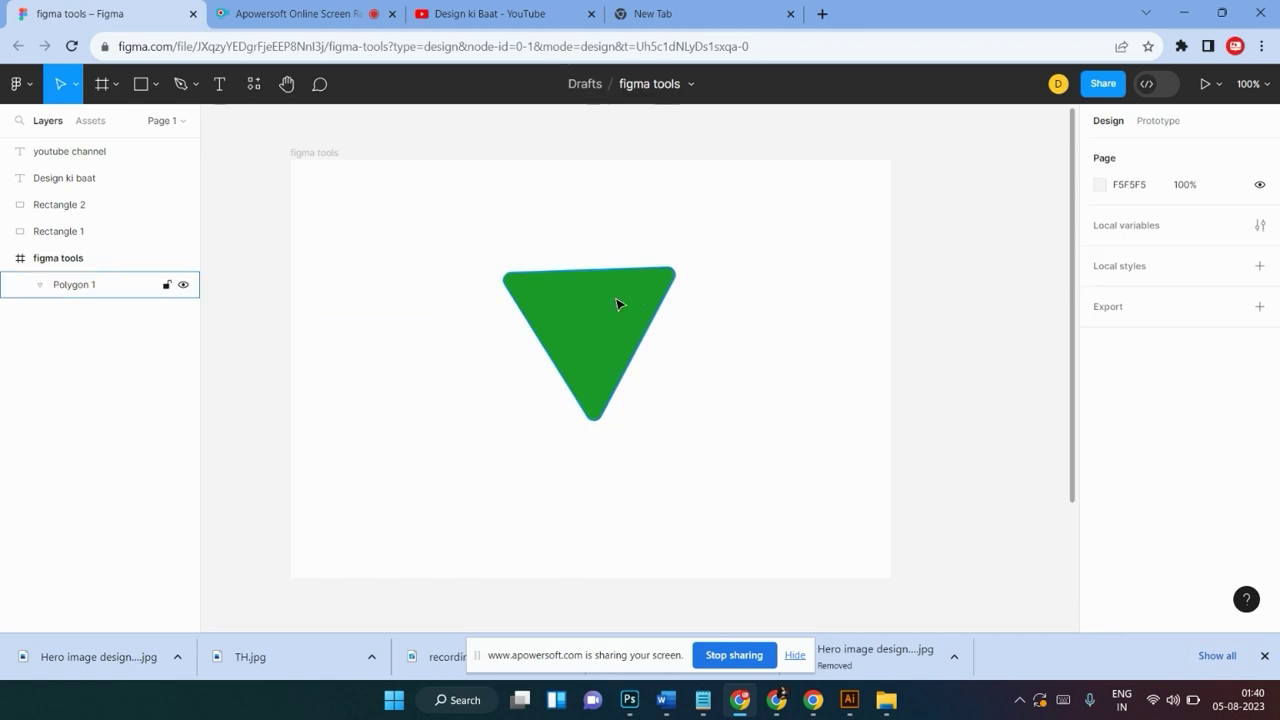
left_click_drag(630, 299, 551, 328)
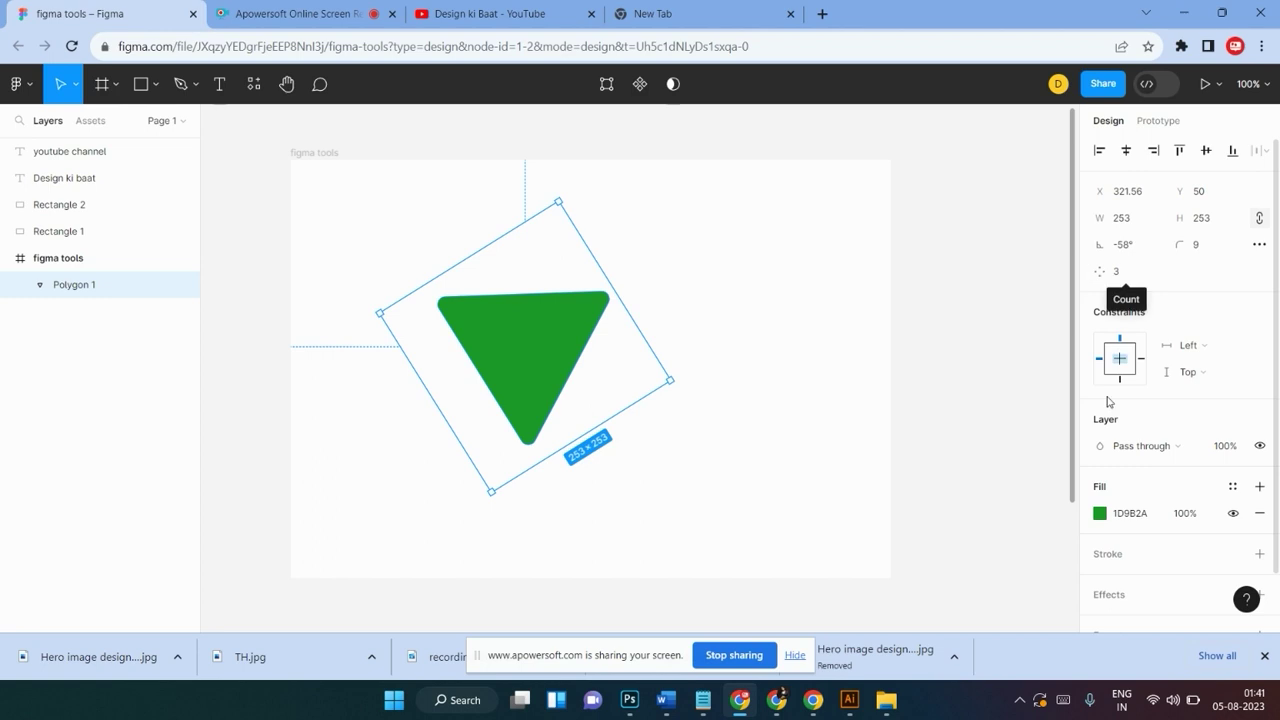
scroll(1205, 516, "down", 1)
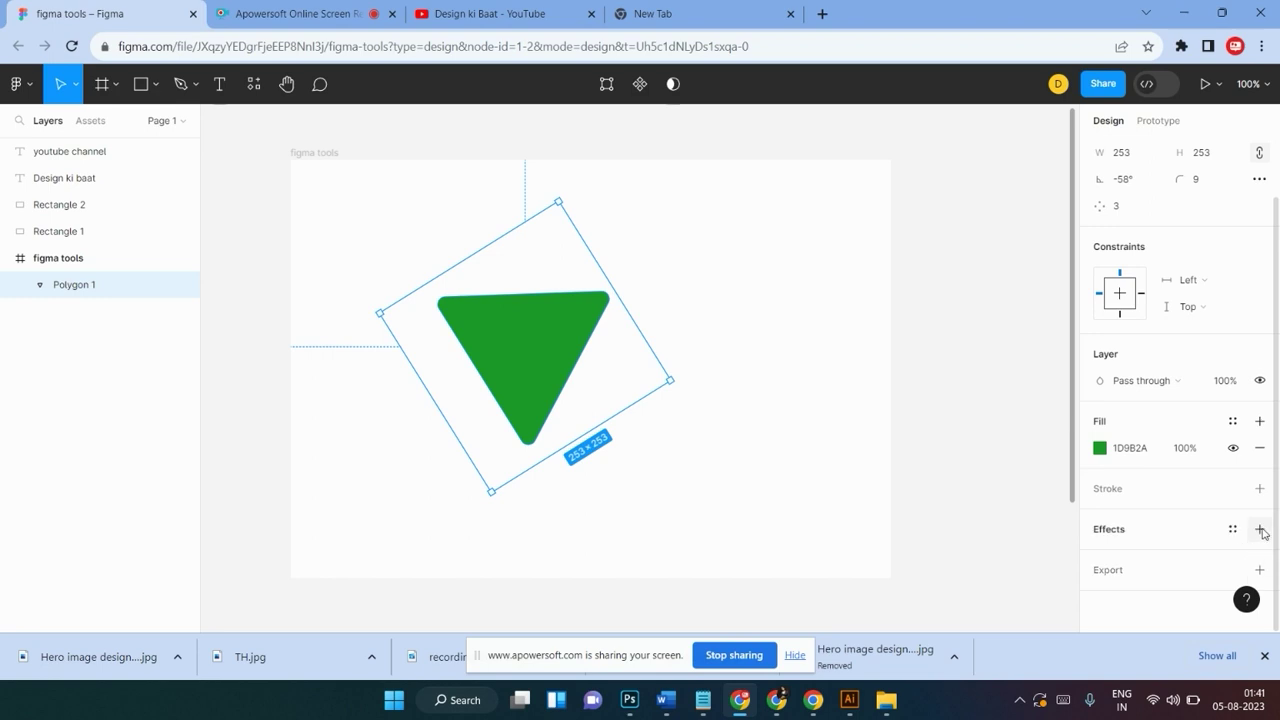
left_click(660, 328)
left_click_drag(571, 338, 617, 327)
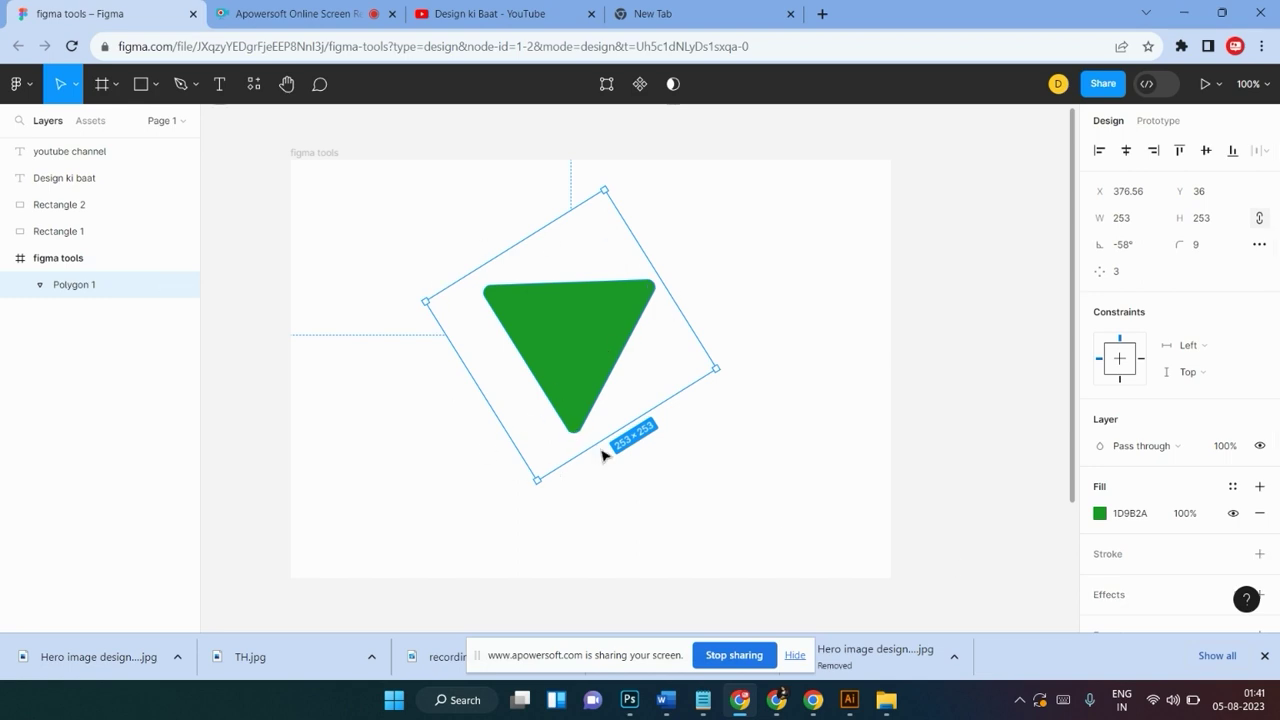
Rotate the green triangle back upright to 0° and delete it
left_click(766, 320)
mouse_move(609, 233)
left_mouse_down()
mouse_move(490, 424)
mouse_move(454, 449)
left_mouse_up()
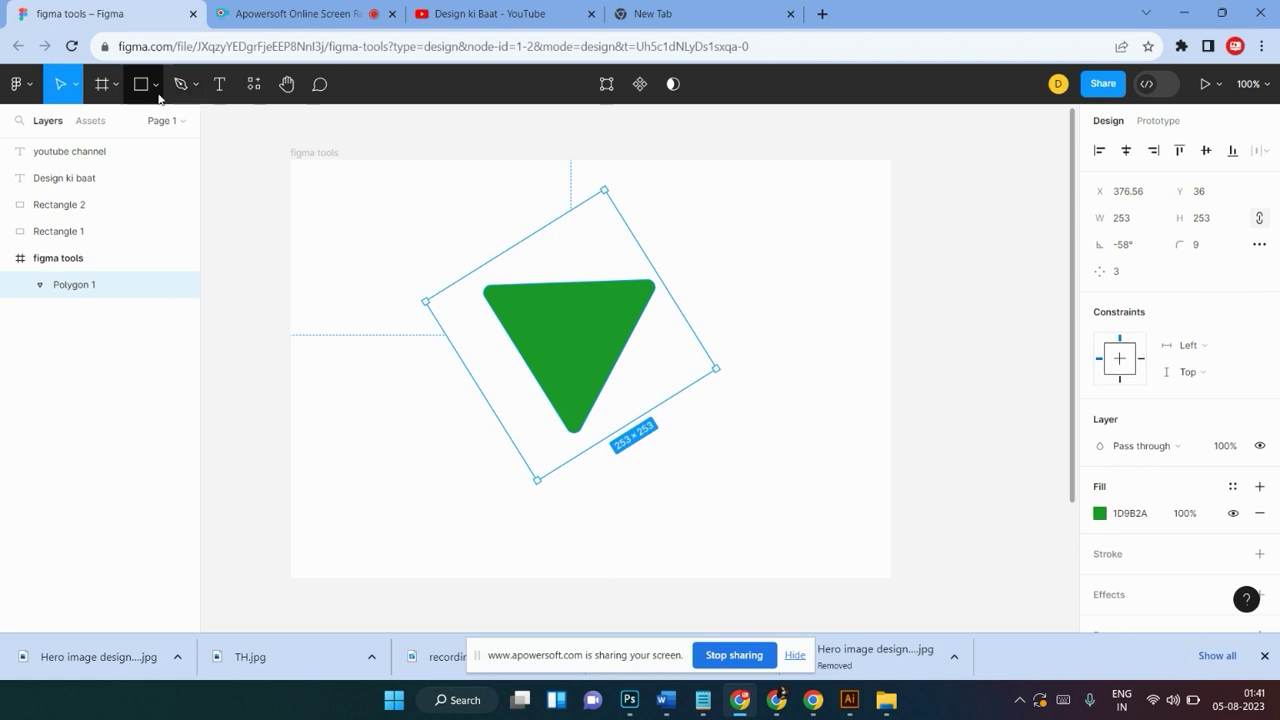
left_click(195, 86)
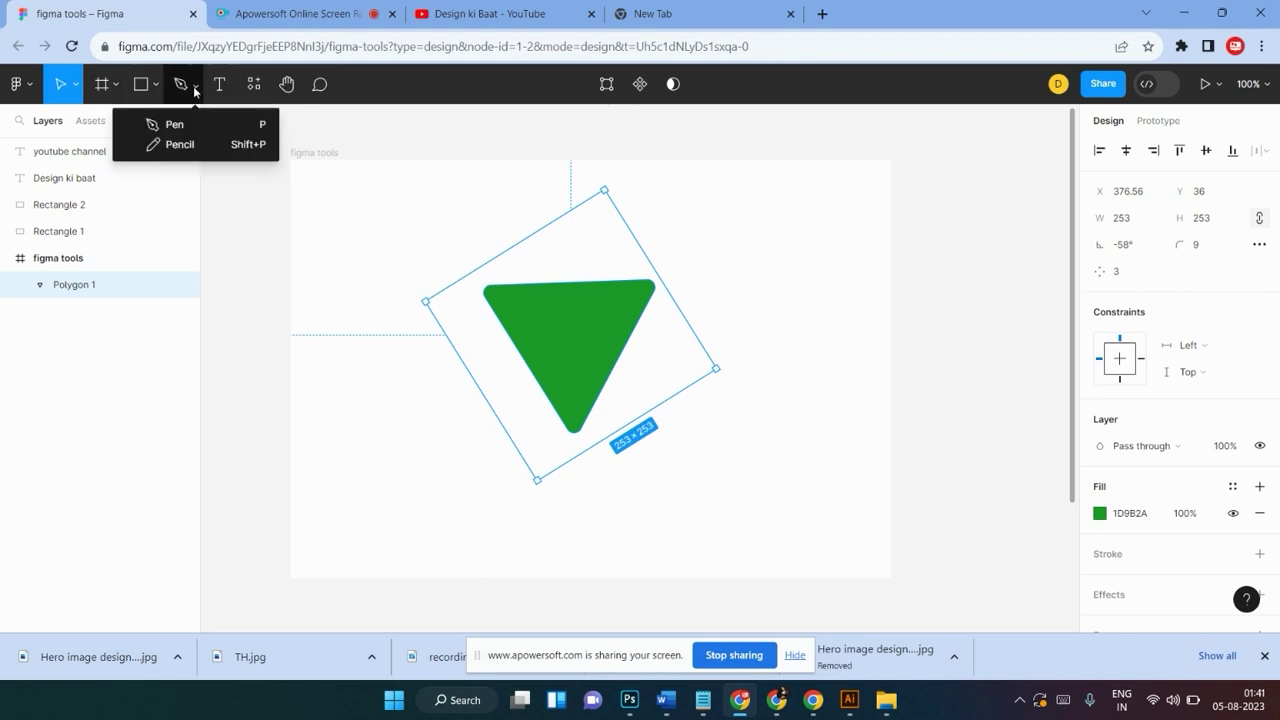
left_click(191, 92)
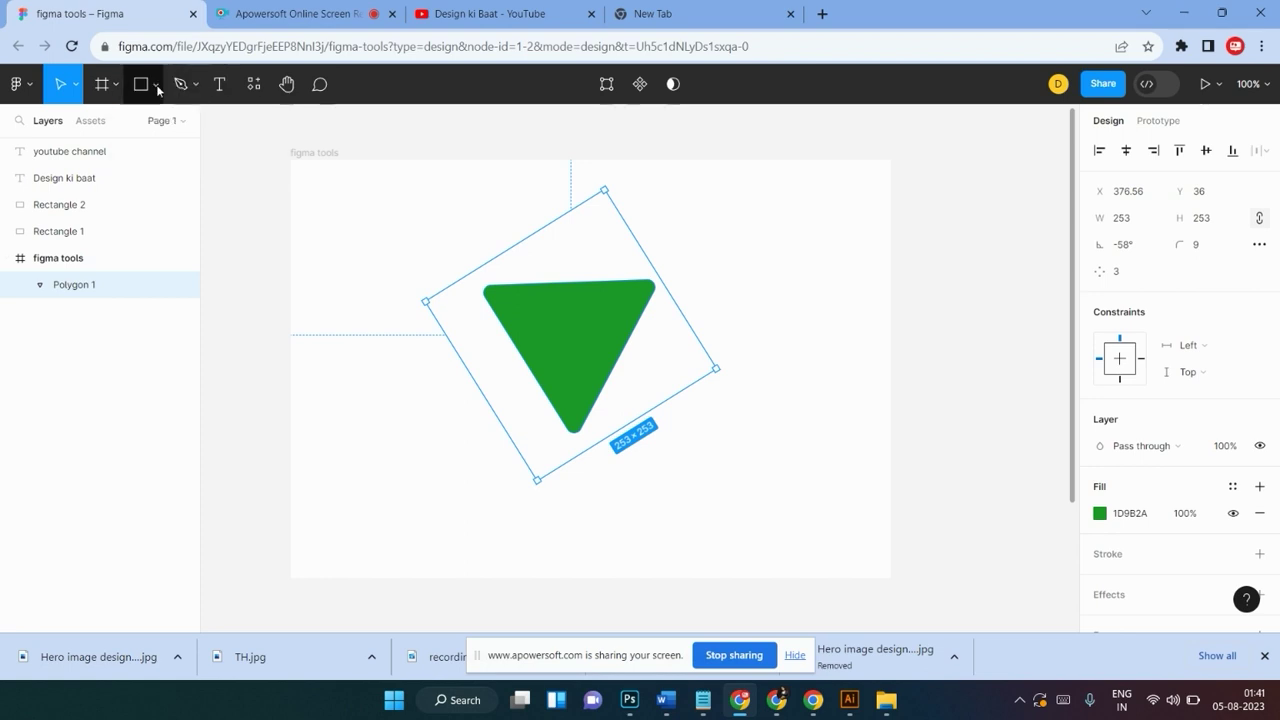
left_click(157, 90)
mouse_move(616, 323)
left_mouse_down()
mouse_move(519, 366)
mouse_move(618, 337)
left_mouse_up()
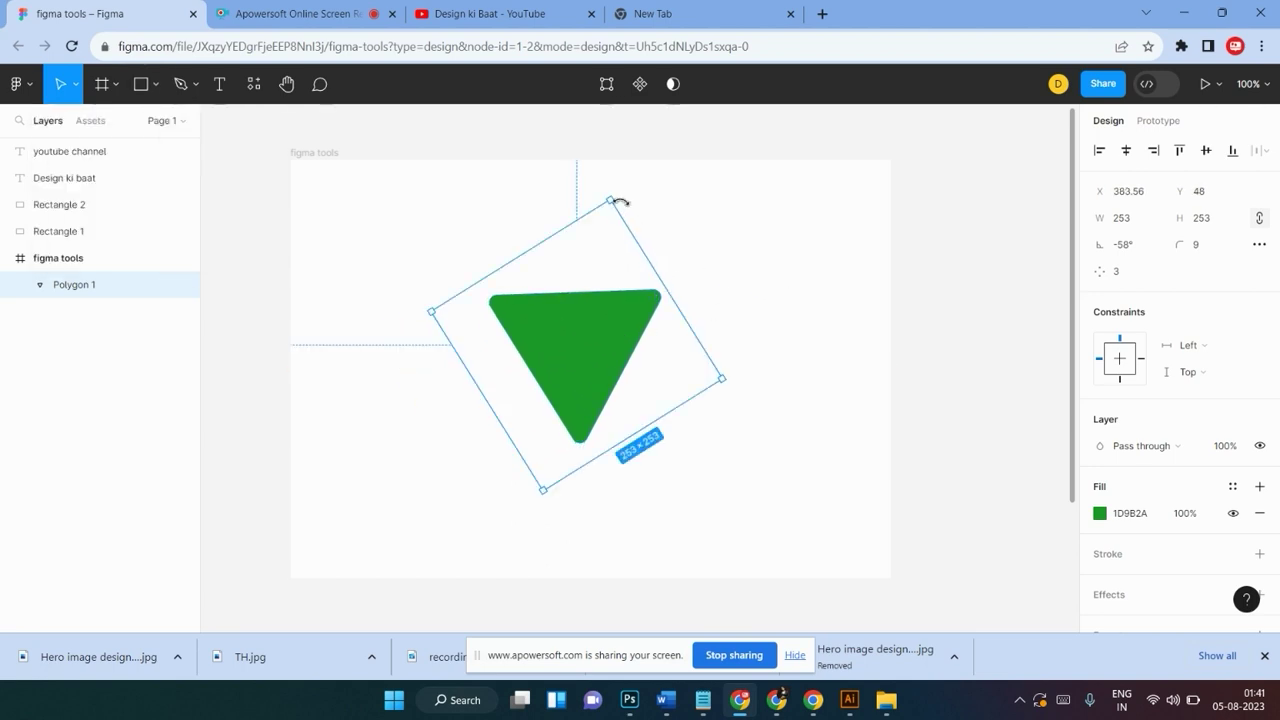
left_click_drag(620, 201, 489, 254)
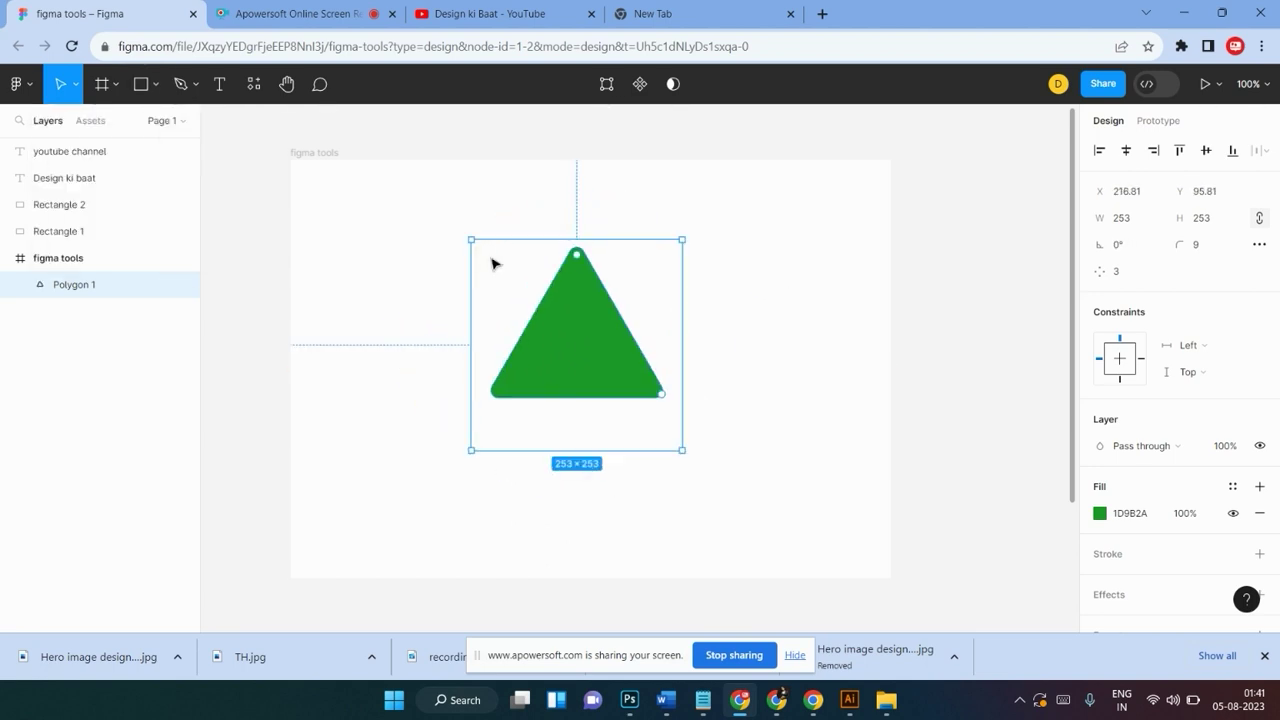
key("Delete")
scroll(678, 354, "up", 2)
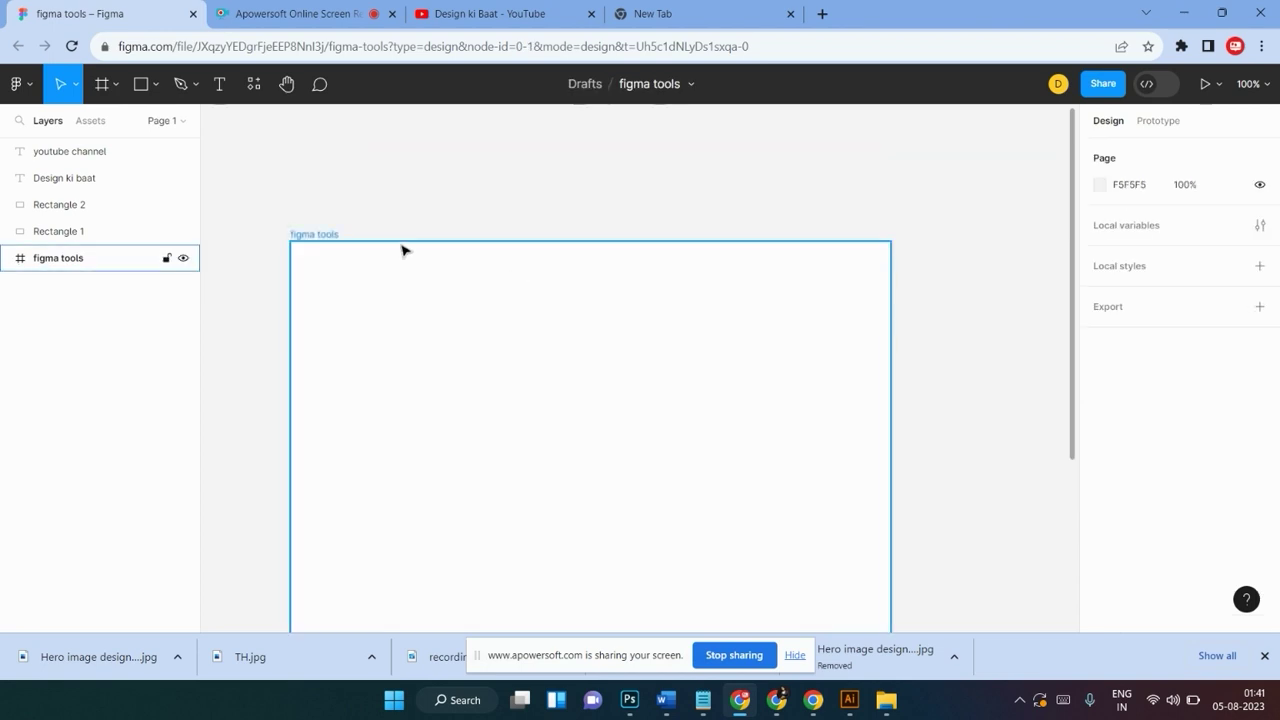
Draw a 228×228 grey five-point star and move it to X 72, Y 61 in the frame's upper left
left_click(156, 86)
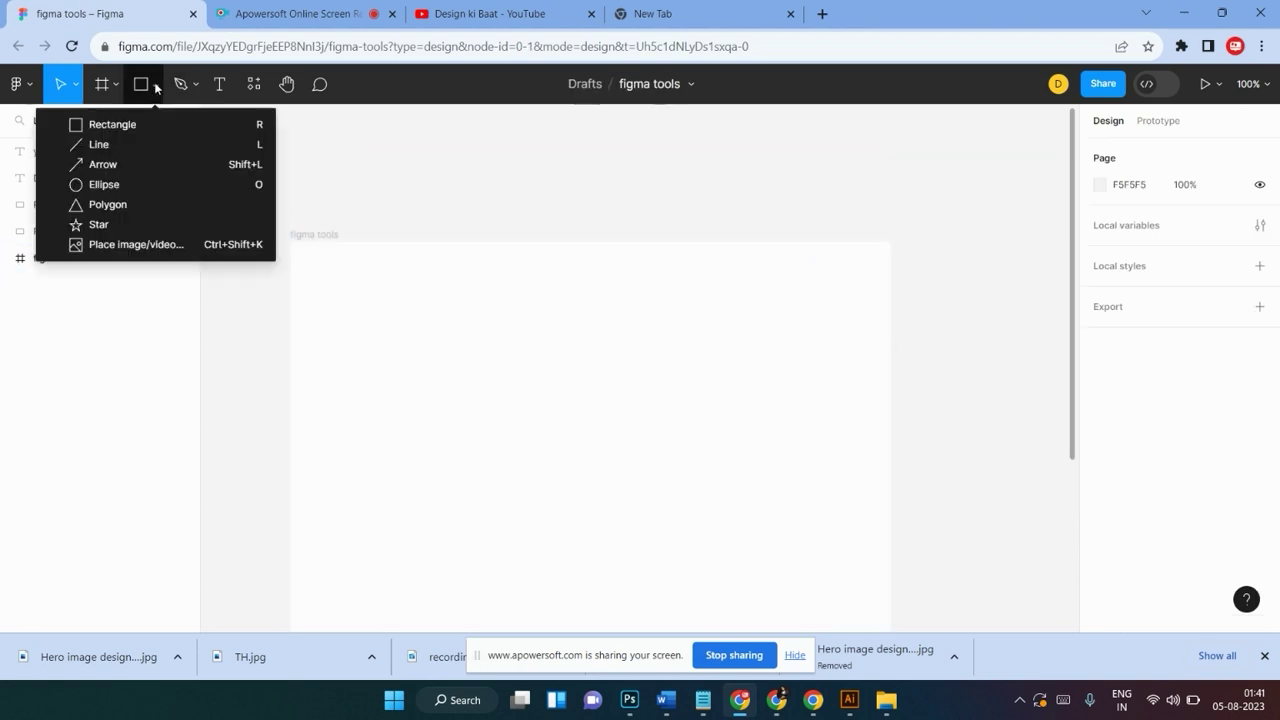
left_click(156, 225)
scroll(461, 340, "down", 2)
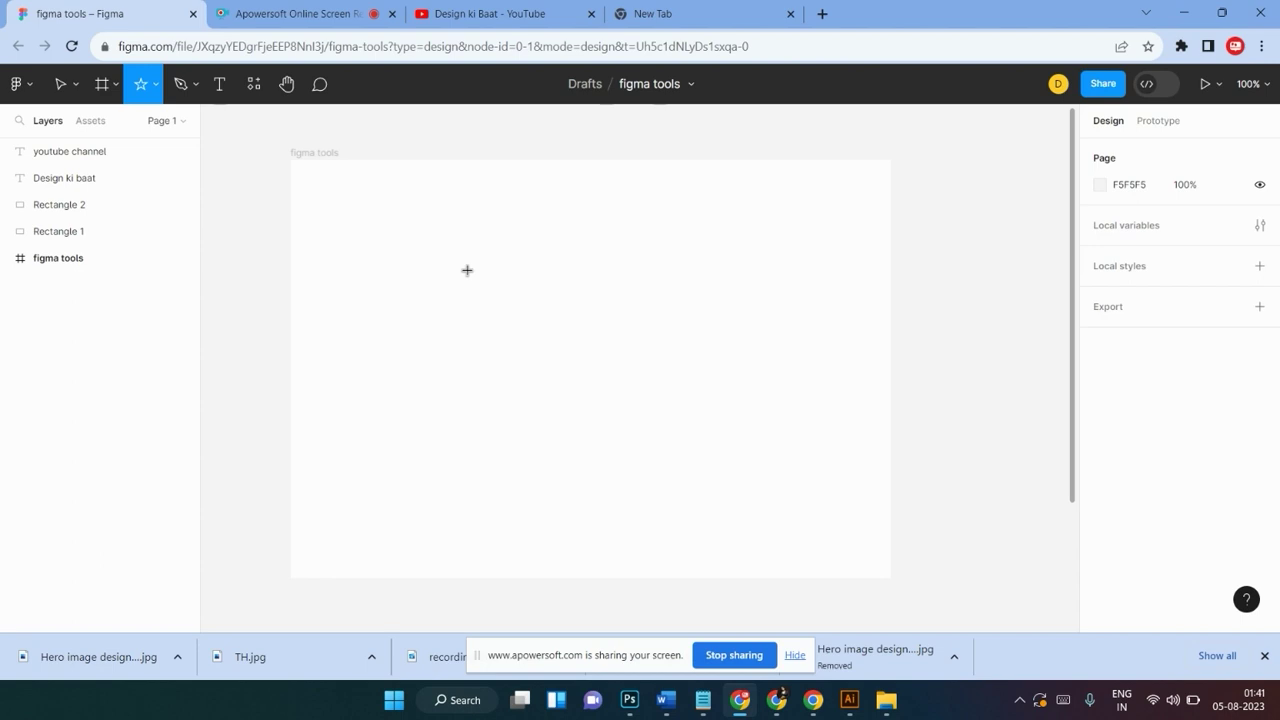
left_click_drag(469, 269, 654, 457)
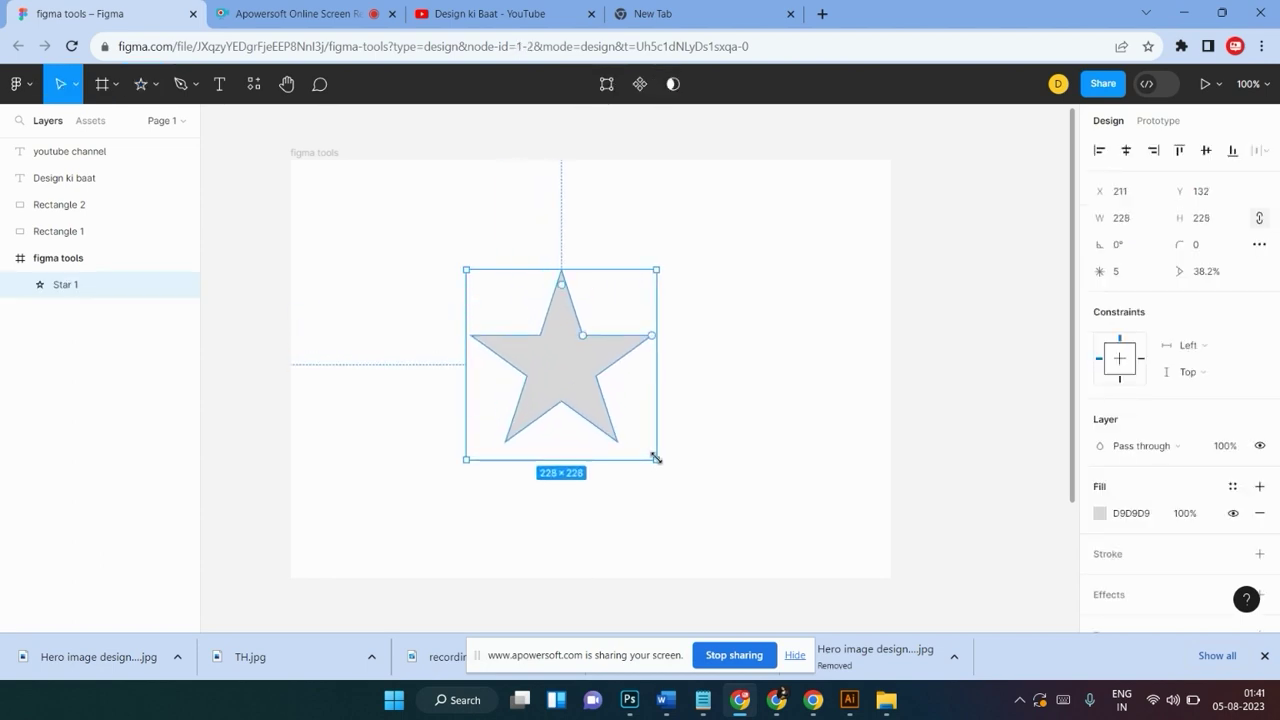
left_click(727, 336)
left_click_drag(586, 363, 580, 331)
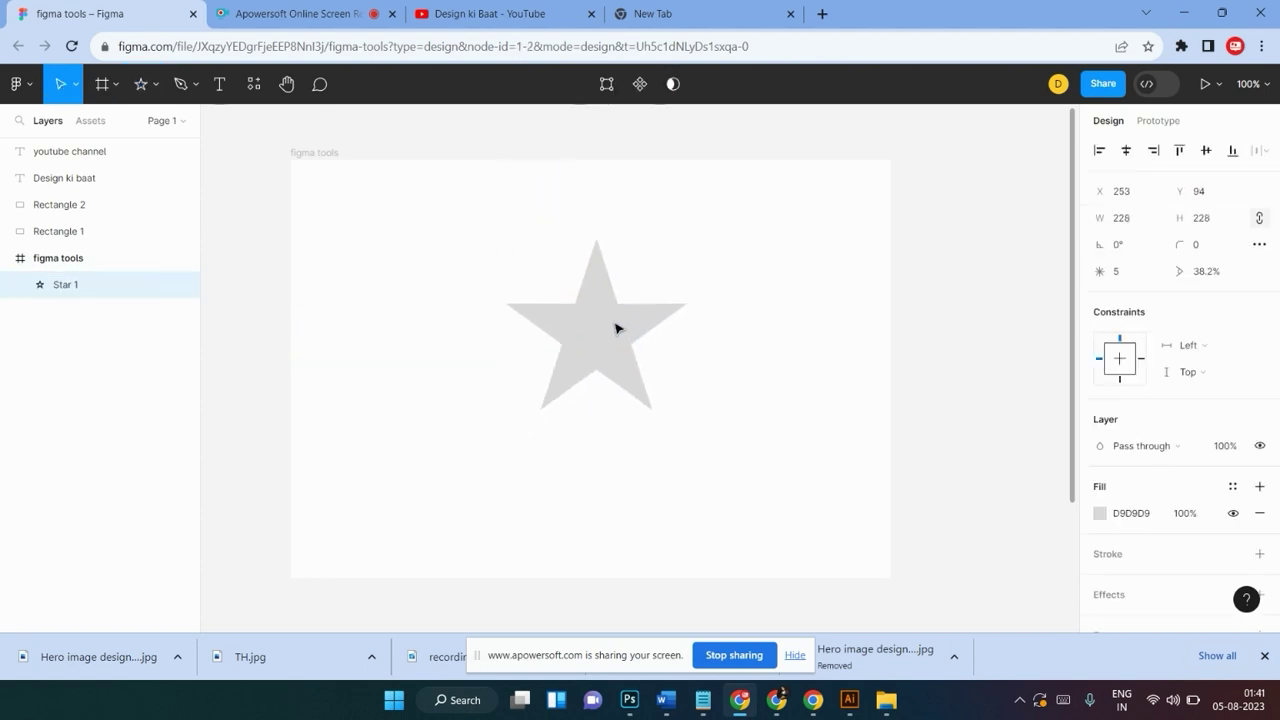
left_click(675, 219)
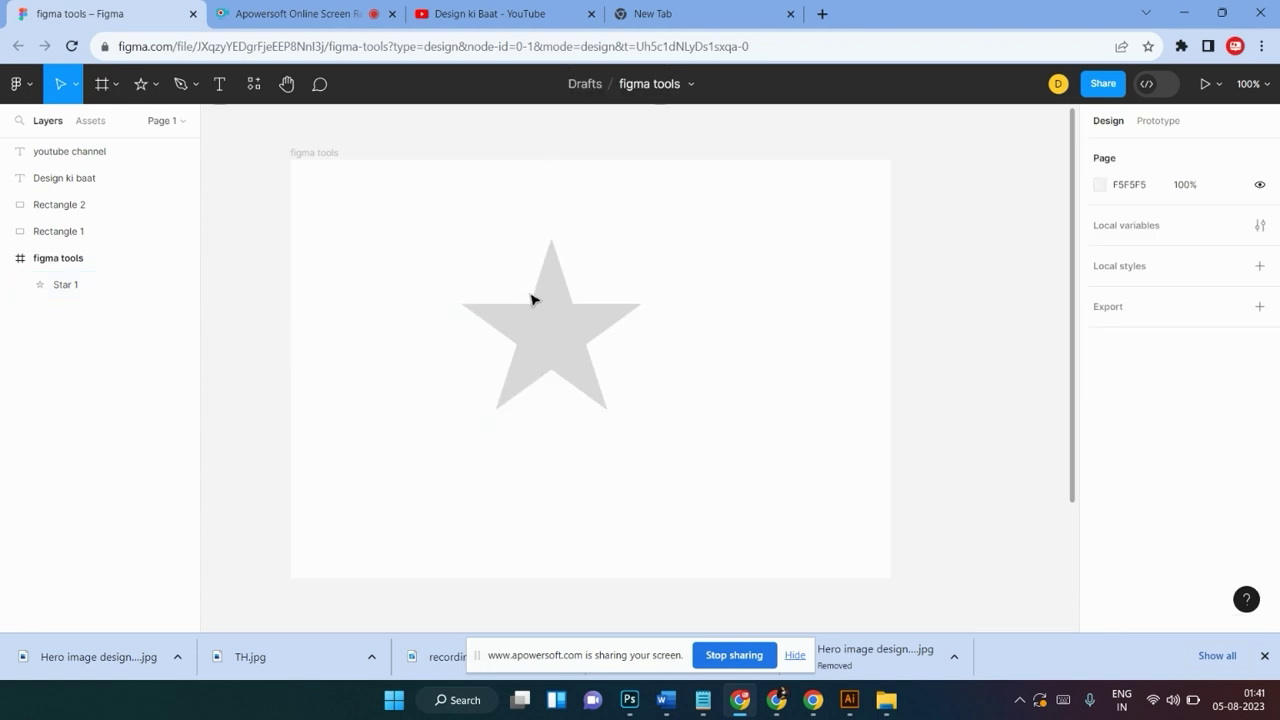
left_click_drag(546, 317, 440, 287)
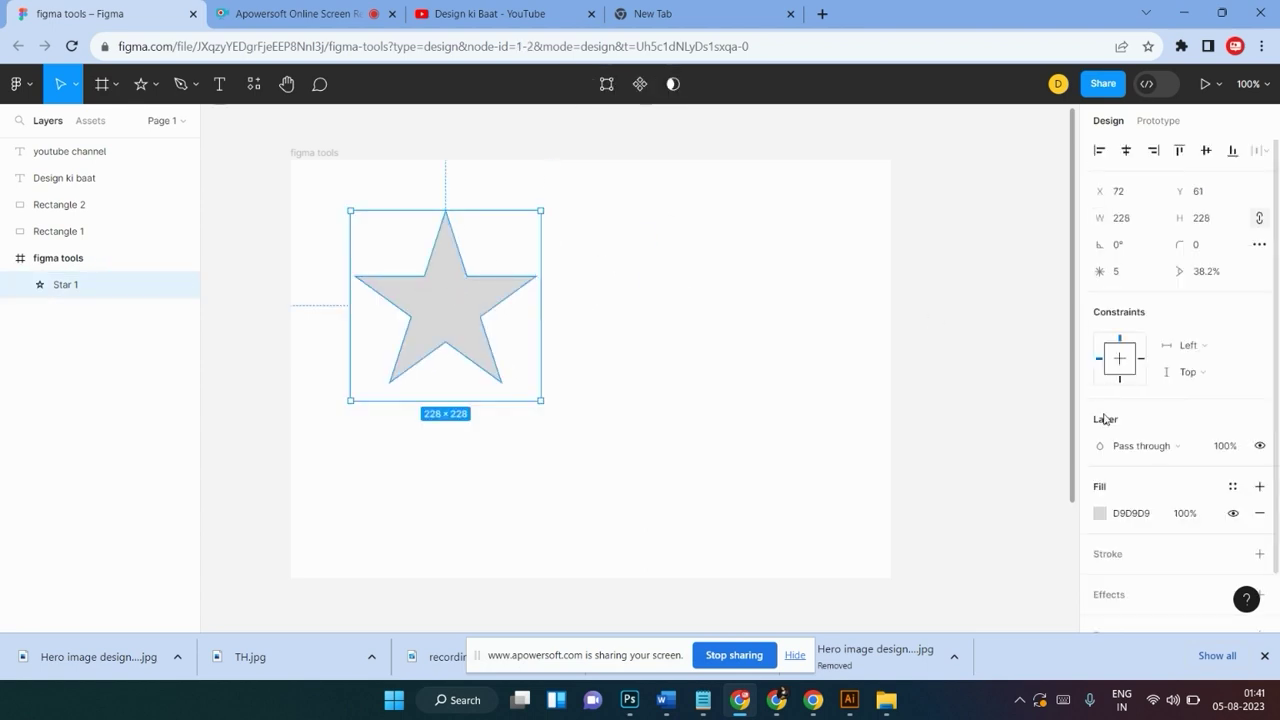
left_click(1100, 514)
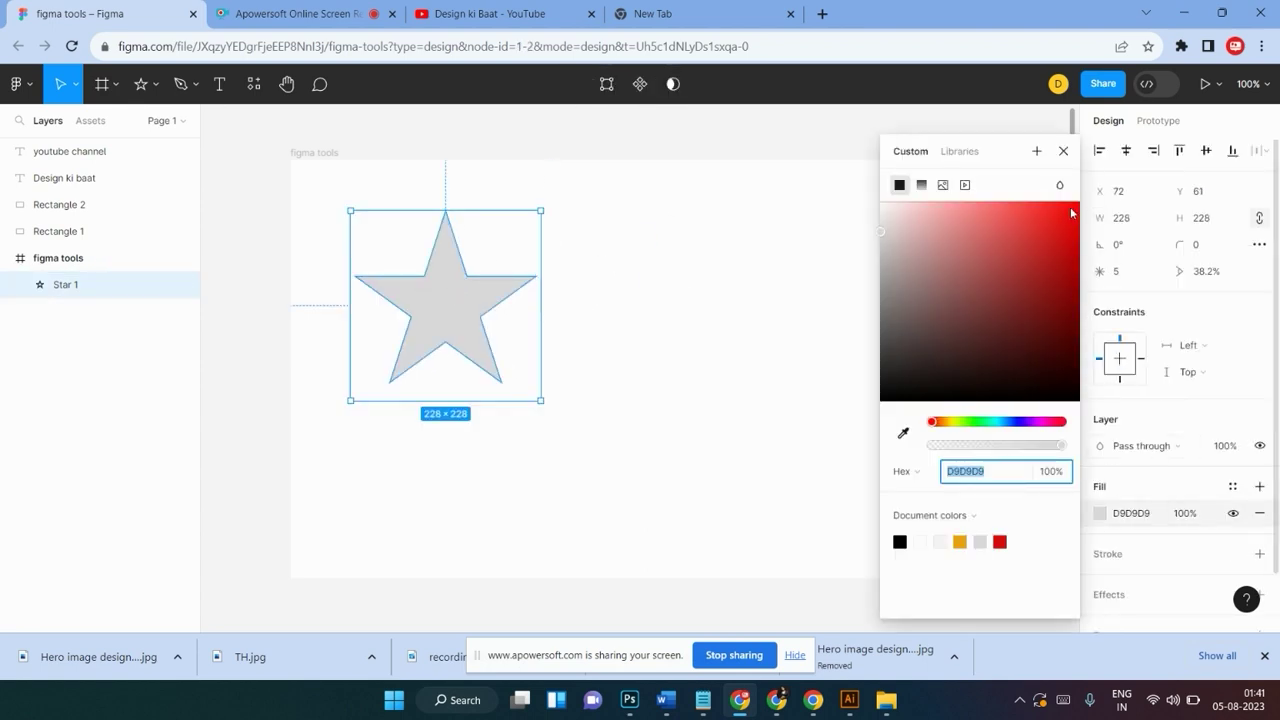
Make the star red DD1919 with a 58% ratio and corner radius 18
left_click(1060, 238)
left_click(614, 372)
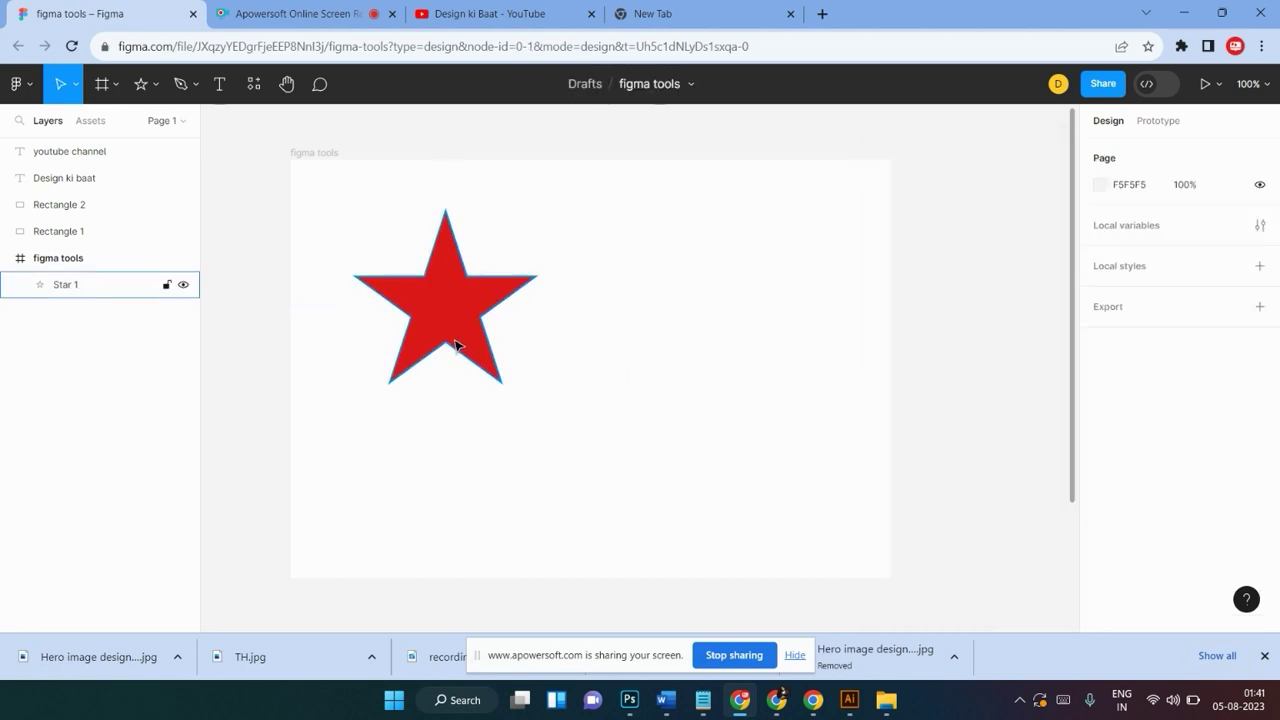
left_click_drag(455, 345, 410, 363)
left_click_drag(423, 294, 447, 288)
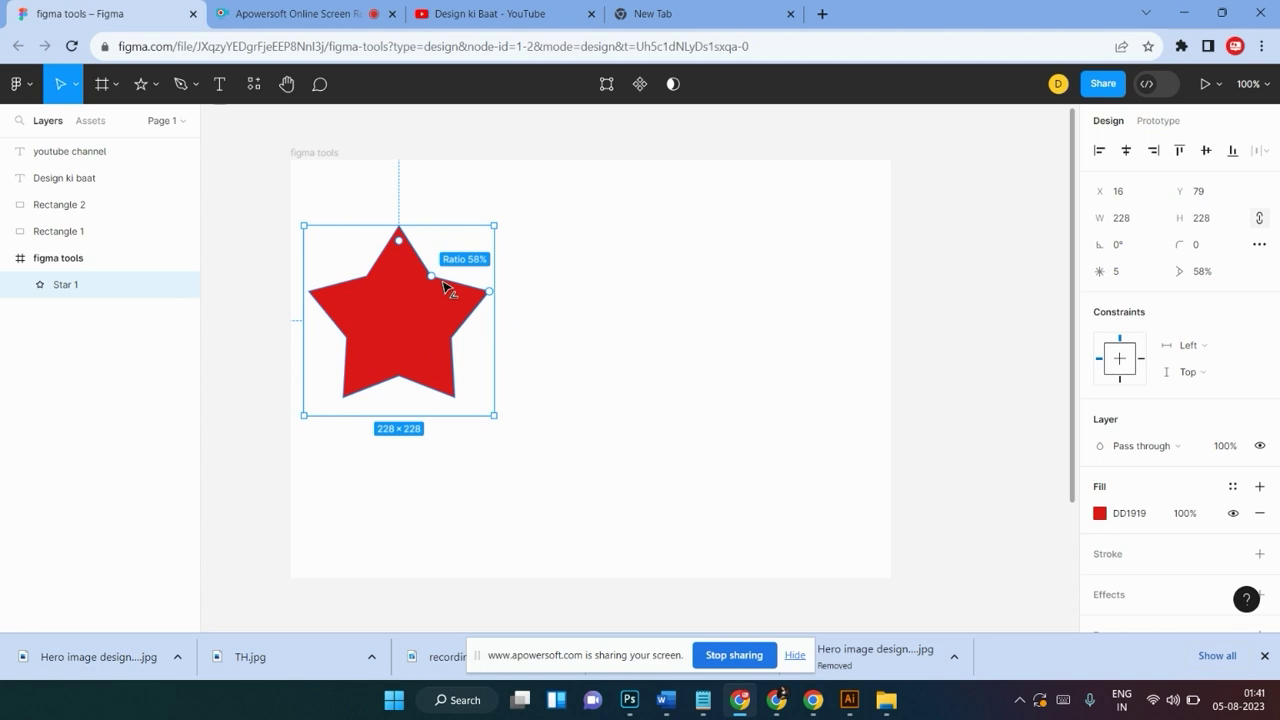
left_click_drag(402, 243, 414, 260)
Nudge the rounded star up and right, then place a duplicate, Star 2, beside it
left_click(585, 311)
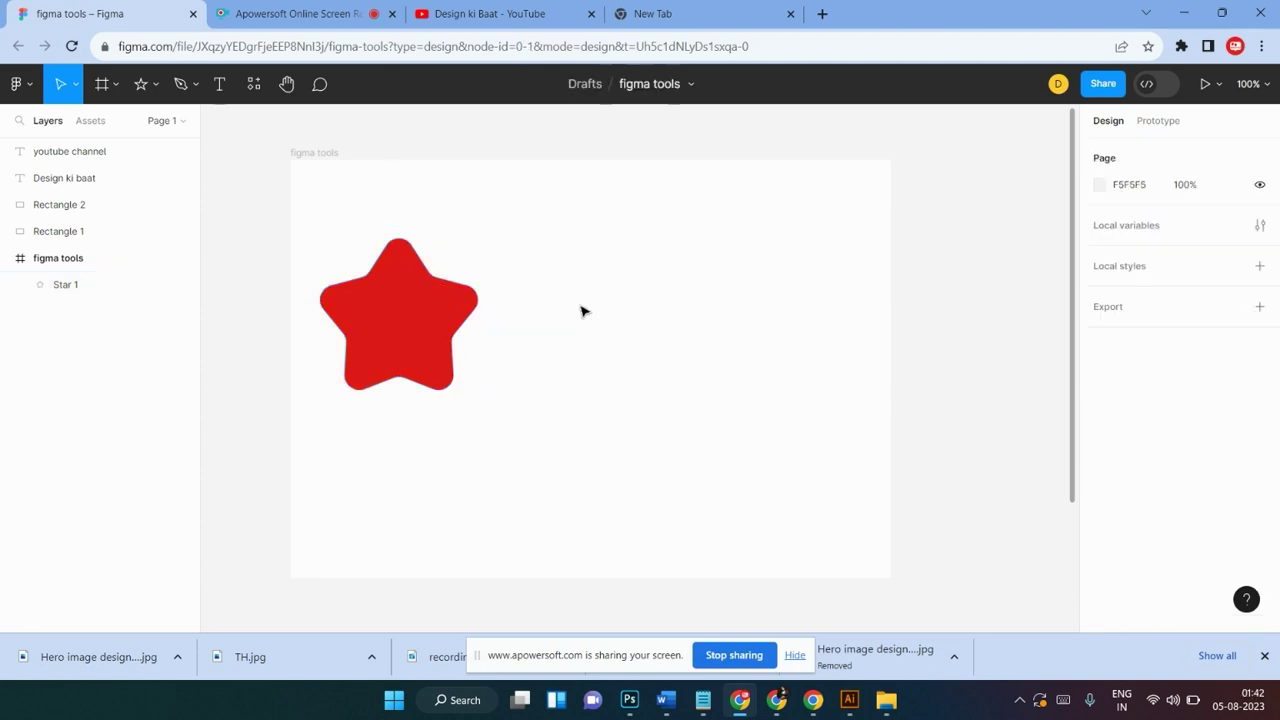
left_click_drag(434, 346, 456, 326)
left_click(605, 320)
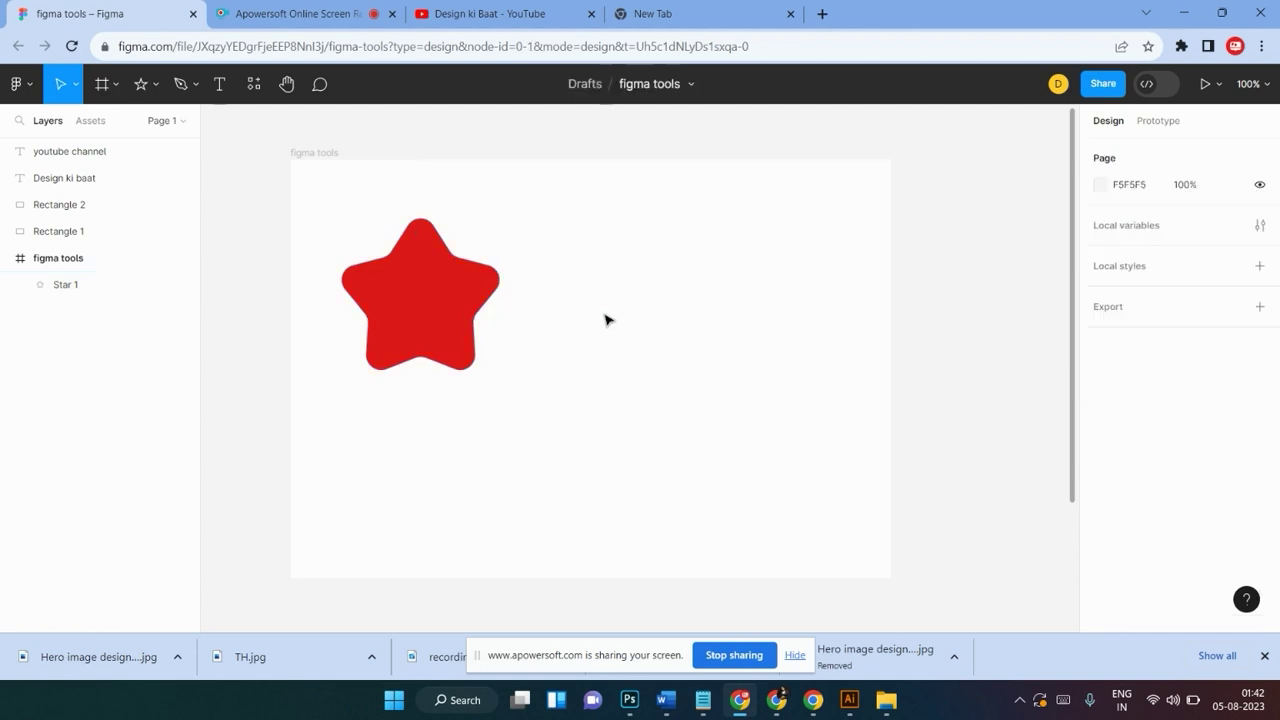
left_click(410, 329)
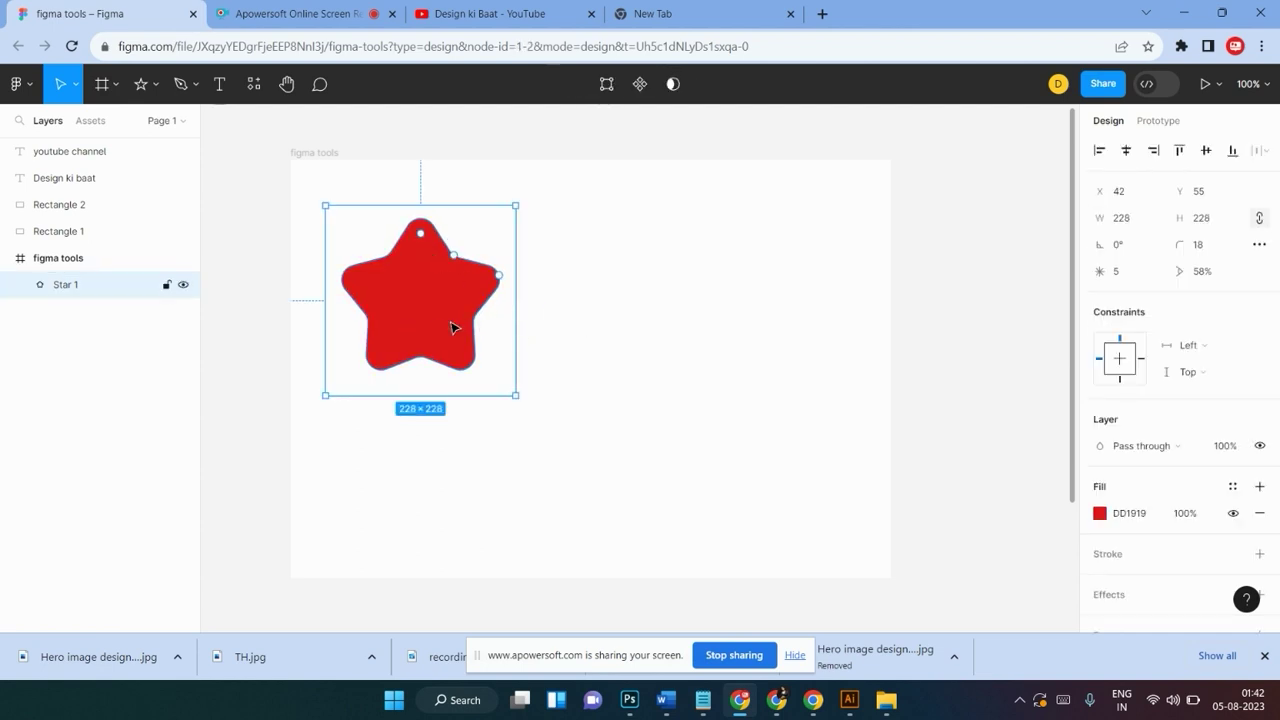
left_click_drag(450, 323, 690, 325)
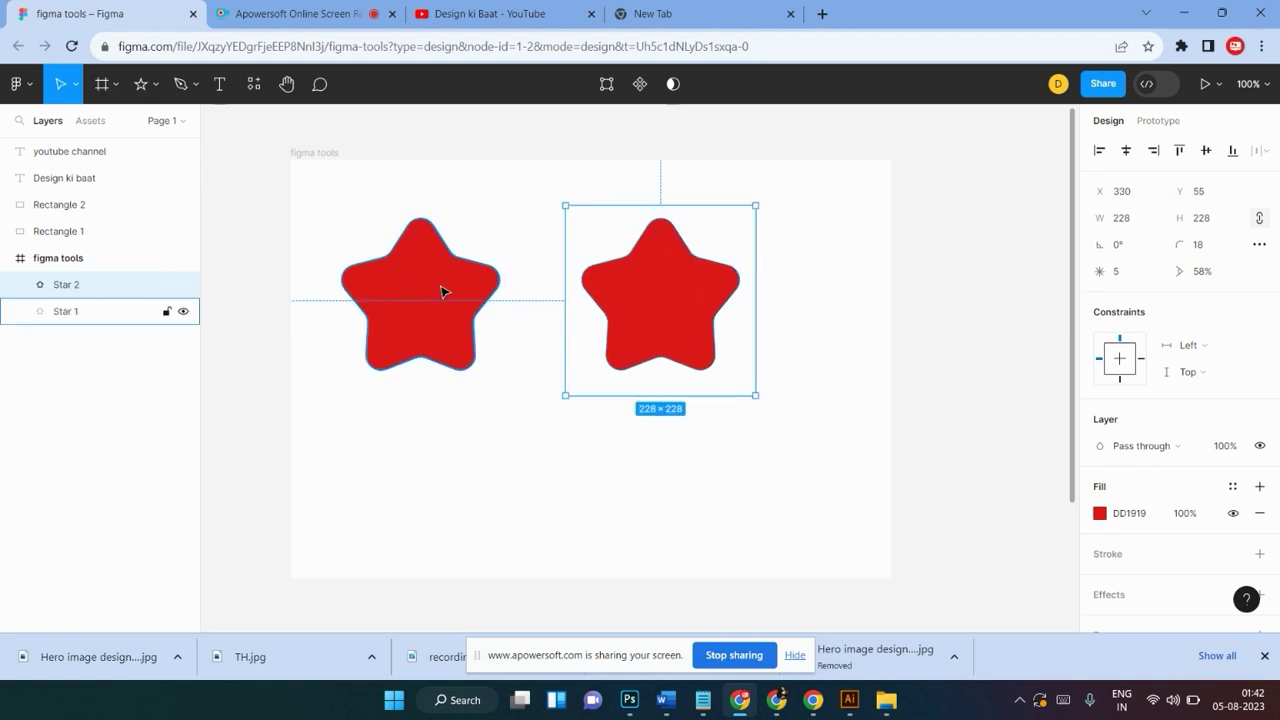
Sharpen the left star to corner radius 0 and shift the rounded star slightly left
left_click(440, 318)
left_click_drag(427, 237, 421, 208)
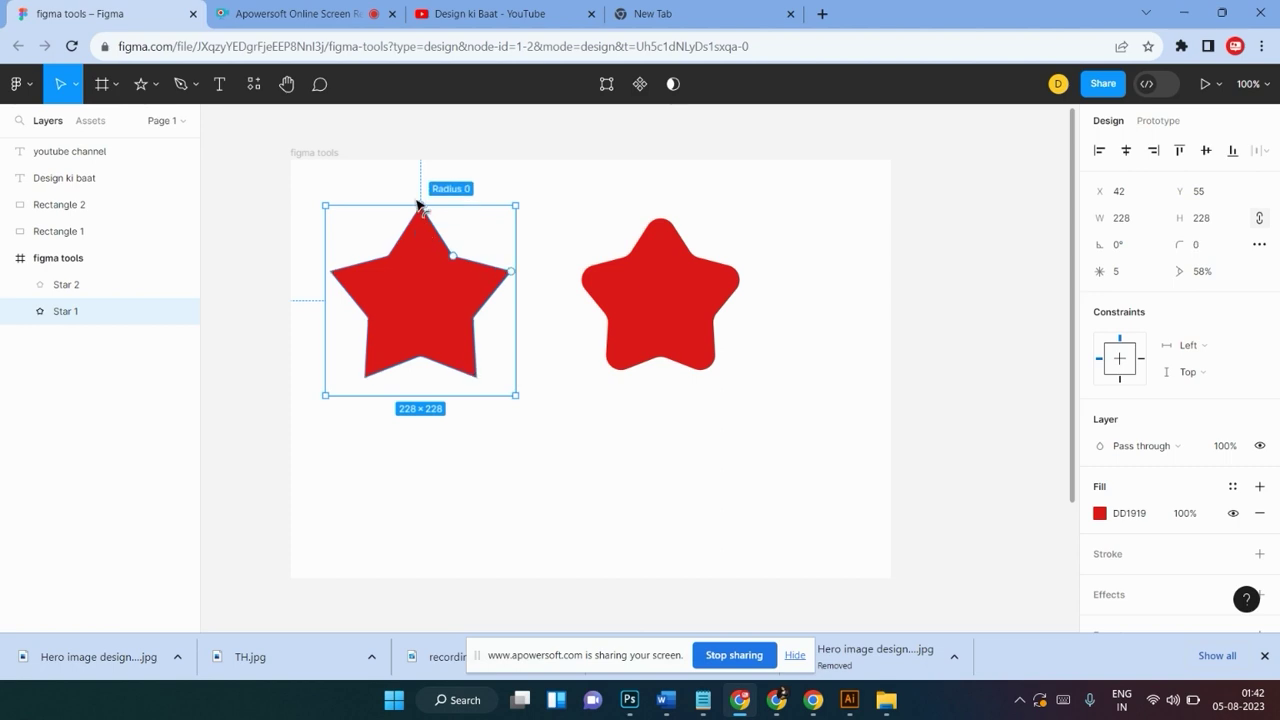
left_click(556, 374)
left_click_drag(642, 322, 636, 319)
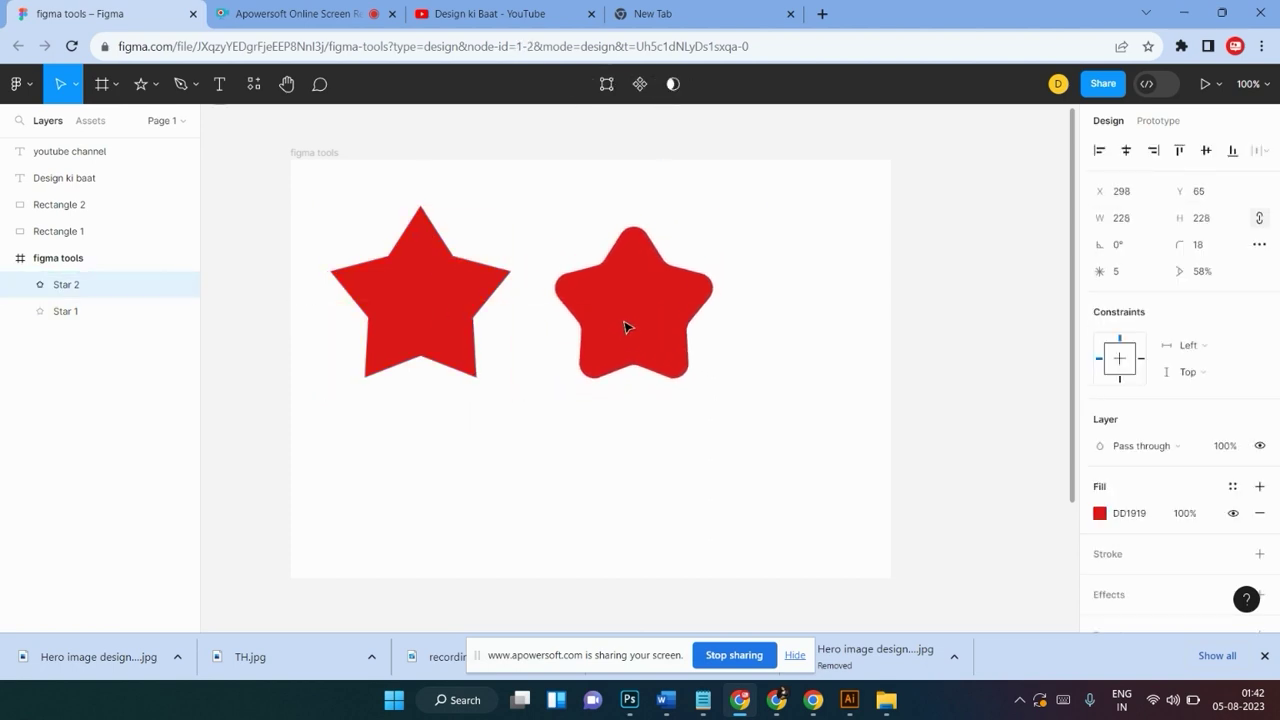
left_click_drag(636, 319, 640, 323)
scroll(631, 309, "down", 2)
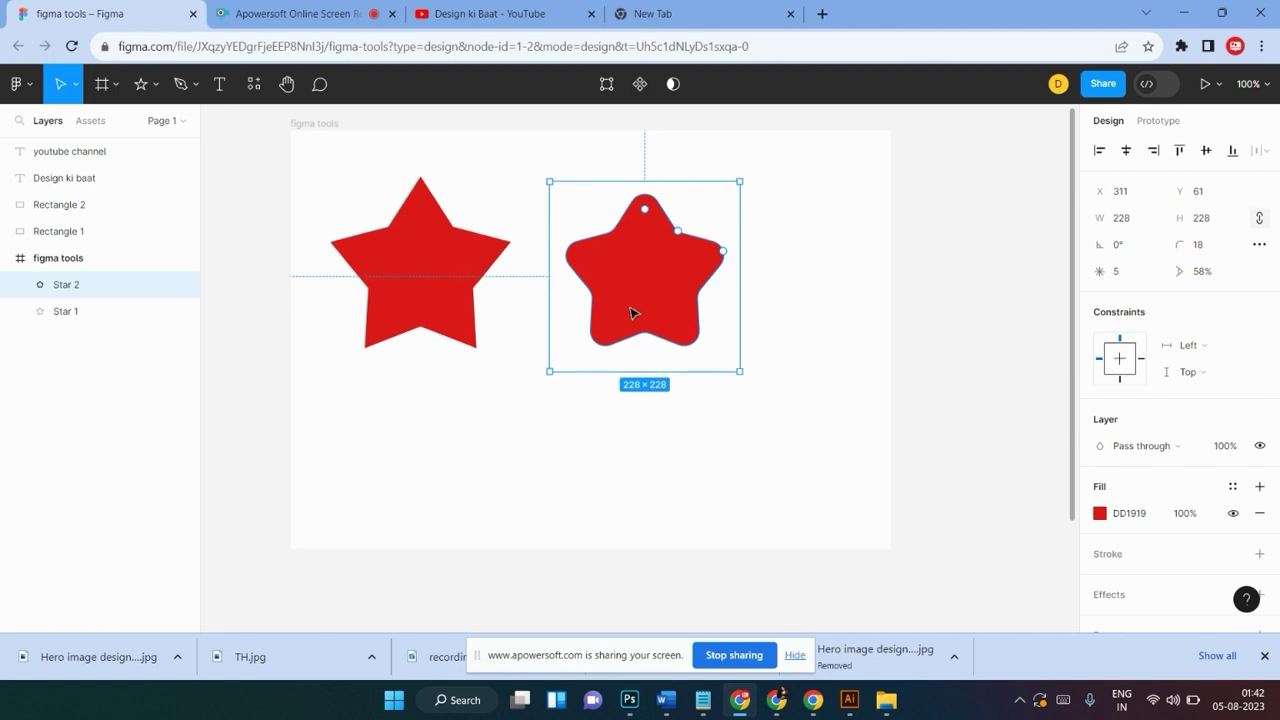
Give the left star a 39% ratio and five points, then place a copy on the right
left_click(434, 251)
left_click_drag(457, 238, 450, 250)
left_click(544, 371)
left_click(443, 286)
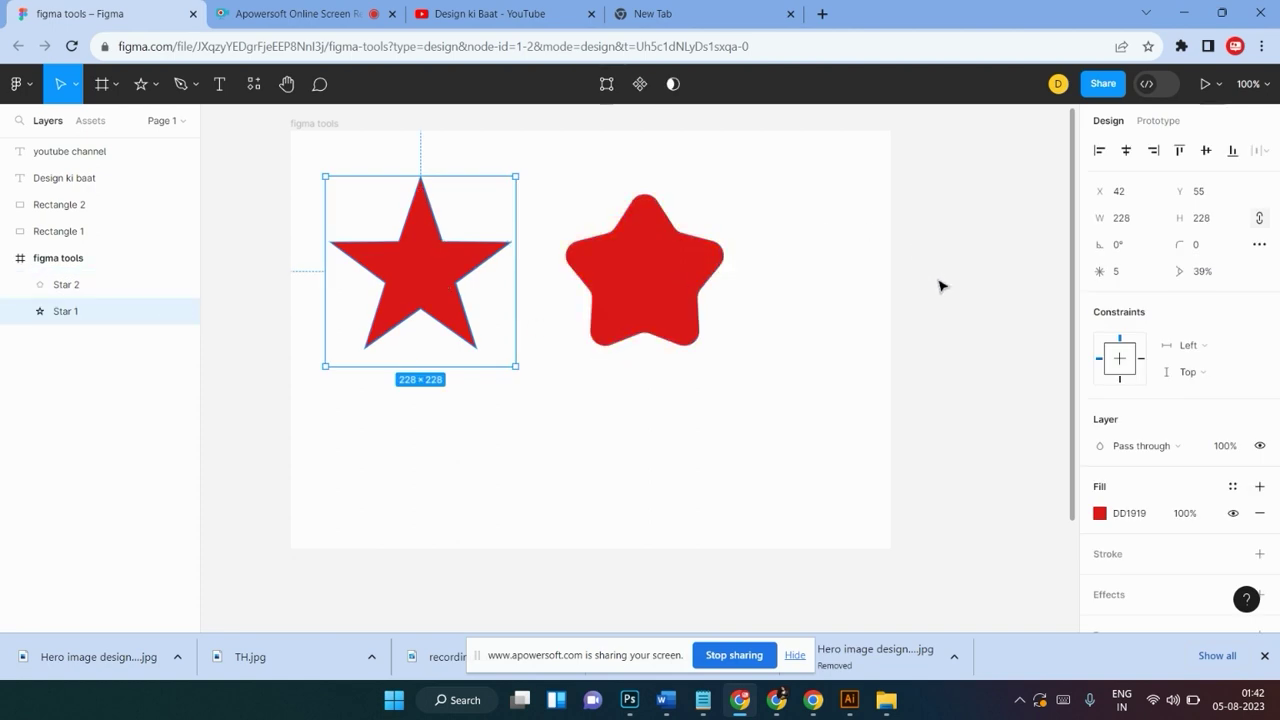
left_click(1116, 276)
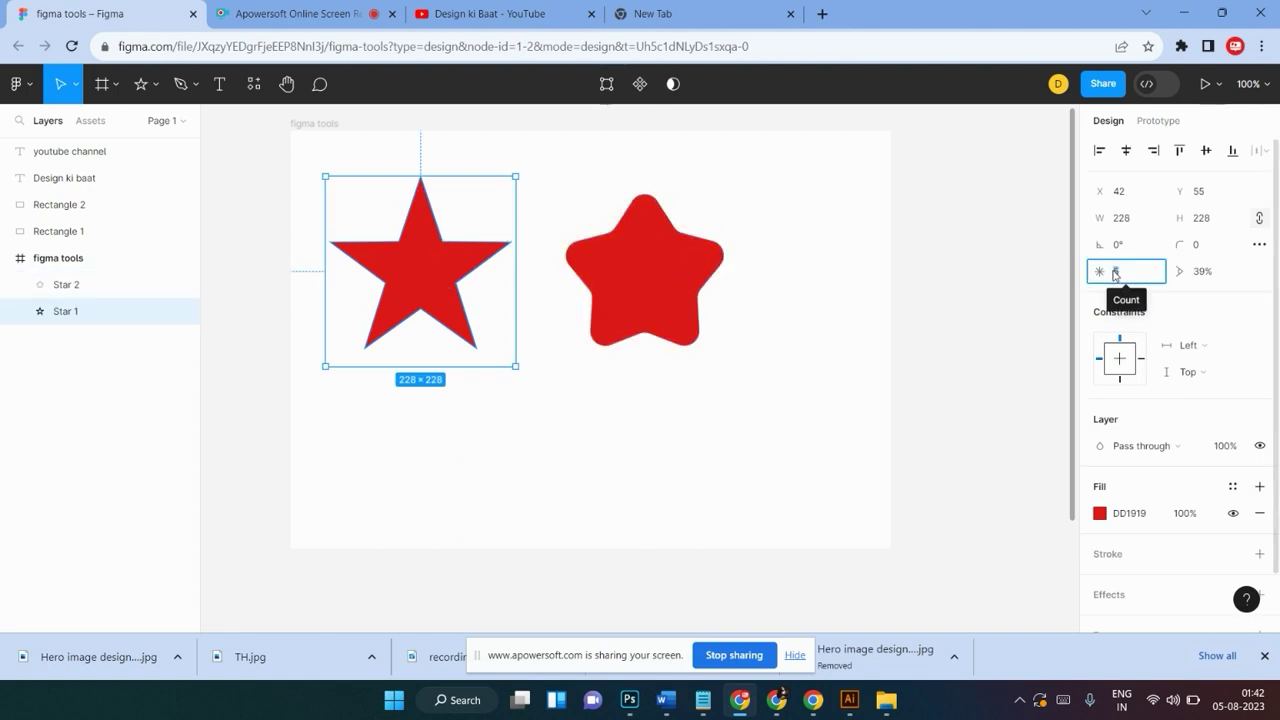
left_click_drag(1097, 271, 1155, 245)
type("5")
key("Return")
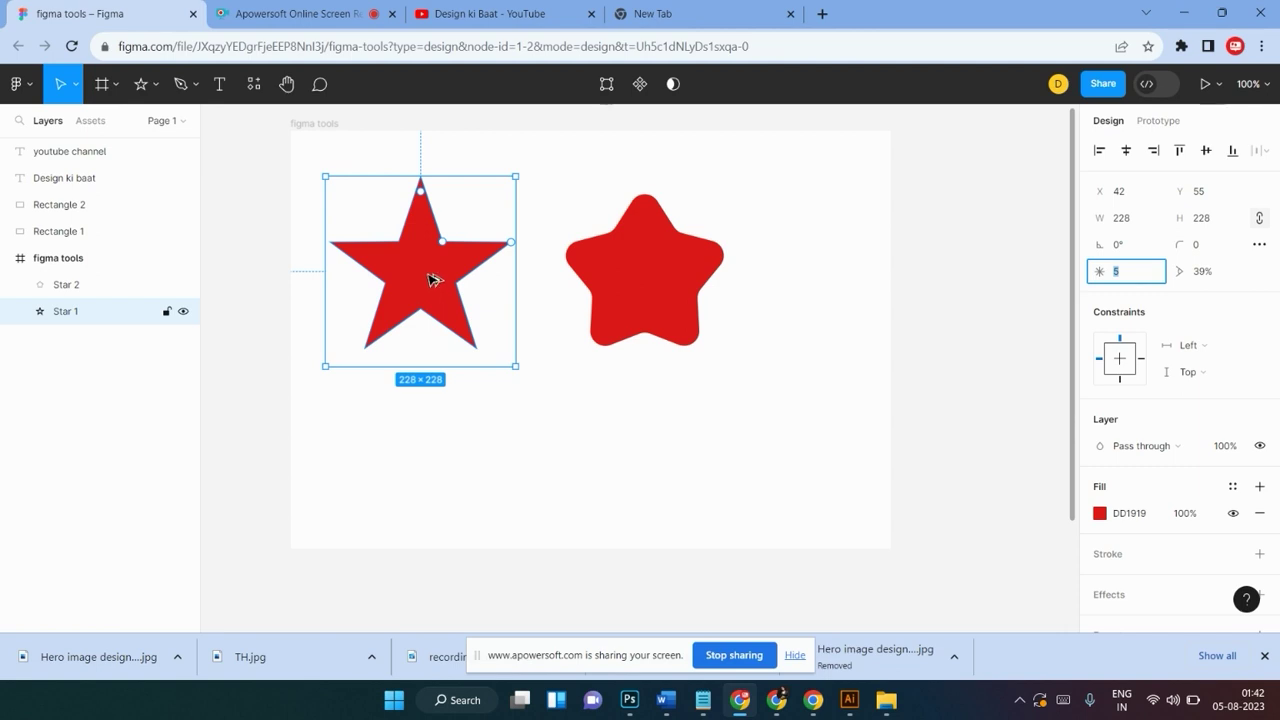
left_click_drag(432, 279, 806, 271)
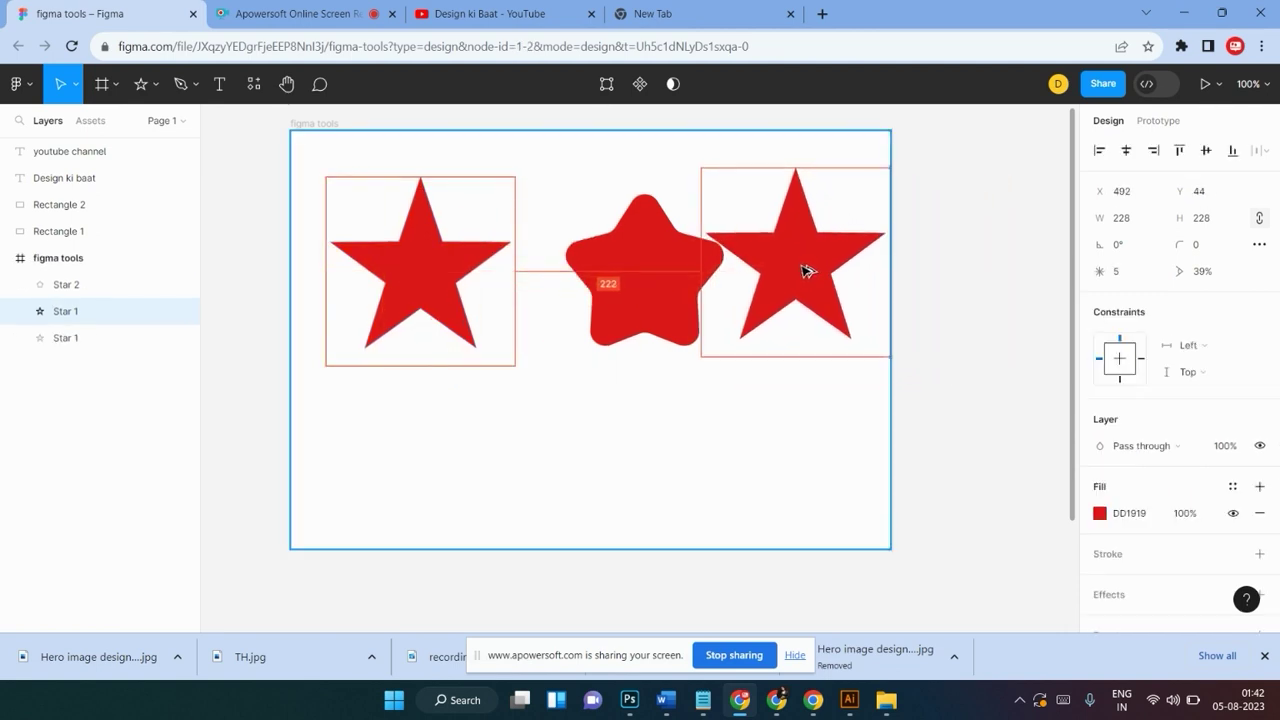
Widen the figma tools frame to 1025 and move it left
left_click(891, 446)
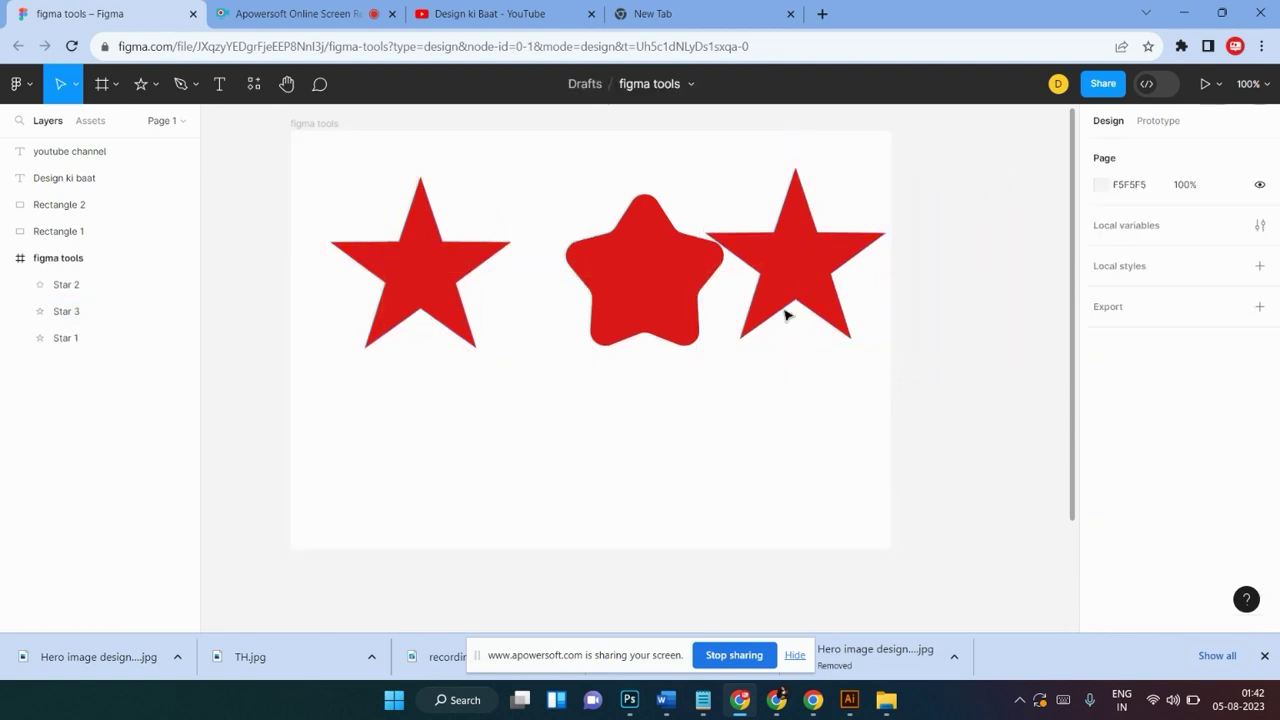
left_click(310, 131)
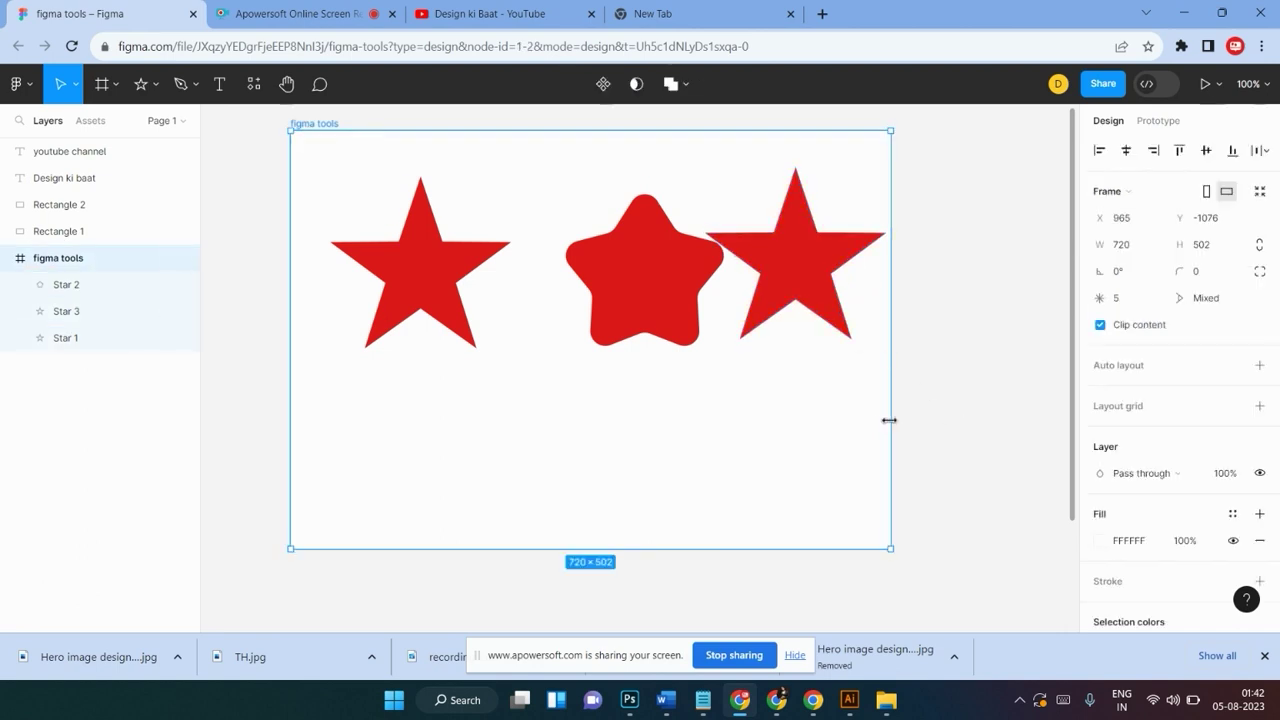
left_click_drag(889, 420, 933, 421)
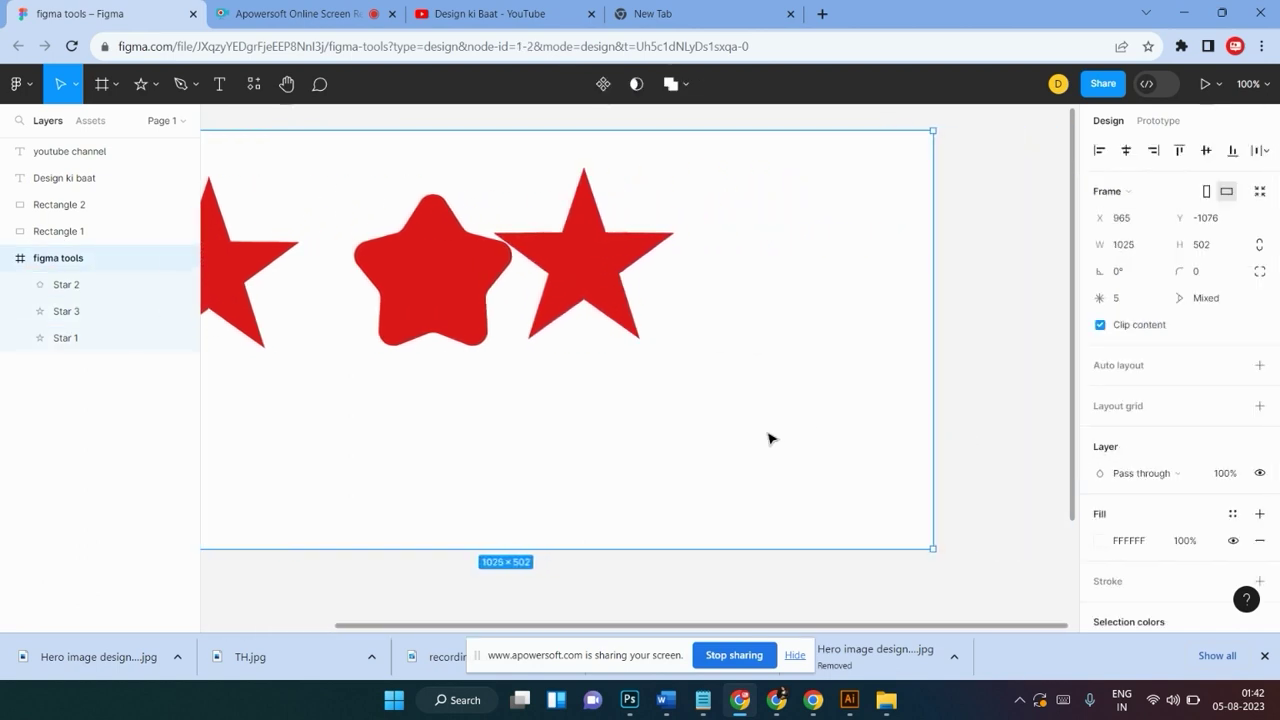
scroll(768, 436, "left", 2)
scroll(814, 377, "left", 4)
scroll(860, 310, "right", 1)
left_click_drag(815, 292, 719, 279)
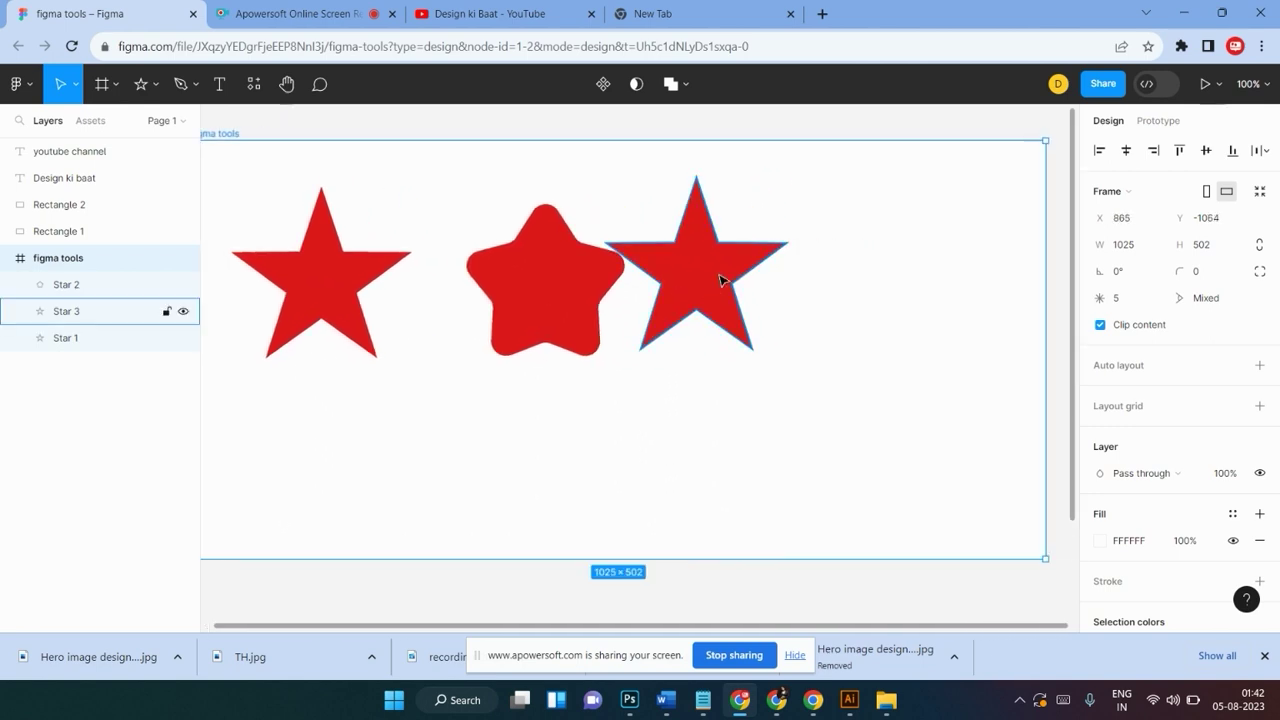
Line the third star up with the others and give it eight points
left_click_drag(680, 274, 766, 276)
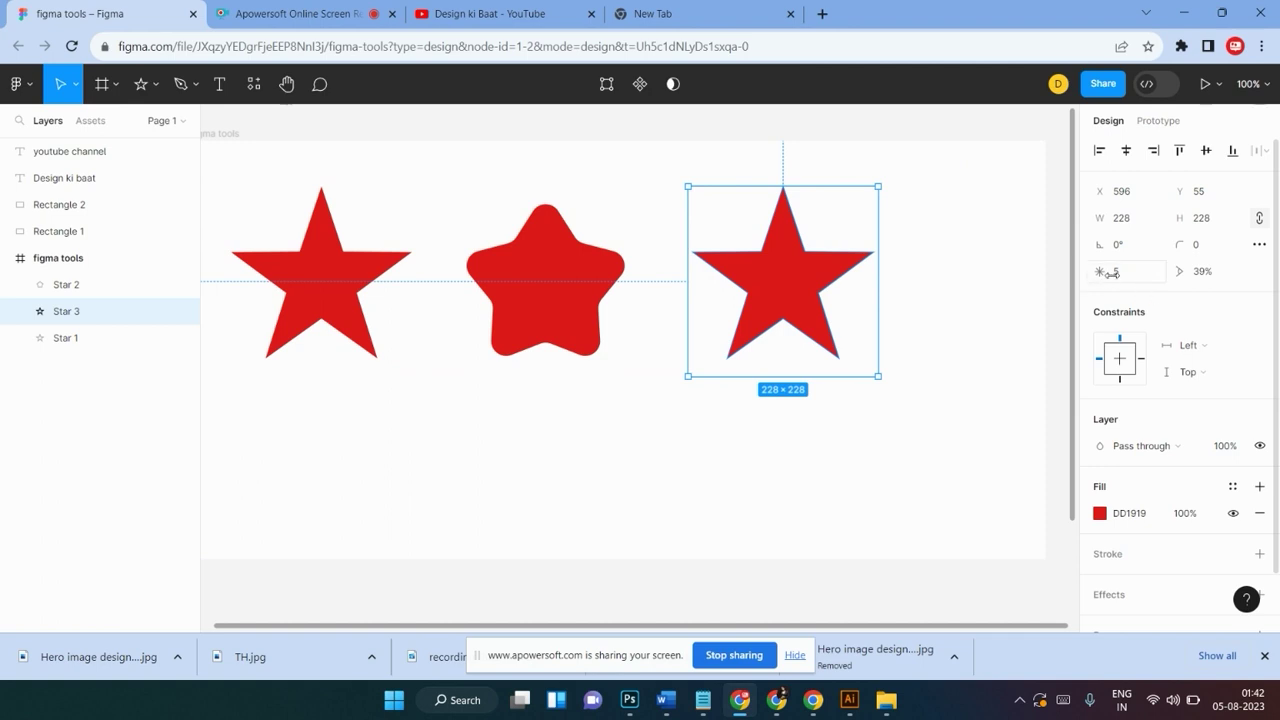
mouse_move(1112, 273)
left_mouse_down()
mouse_move(1147, 273)
mouse_move(1112, 272)
left_mouse_up()
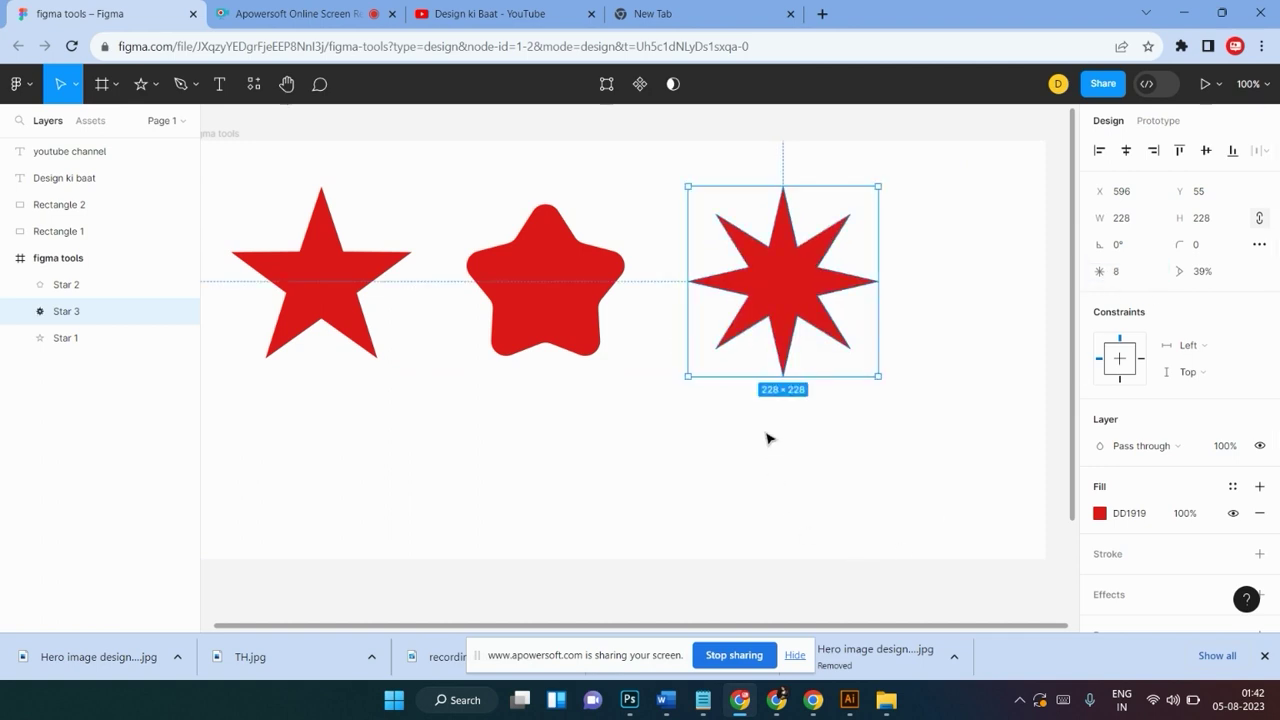
scroll(768, 437, "down", 1)
scroll(768, 435, "up", 2)
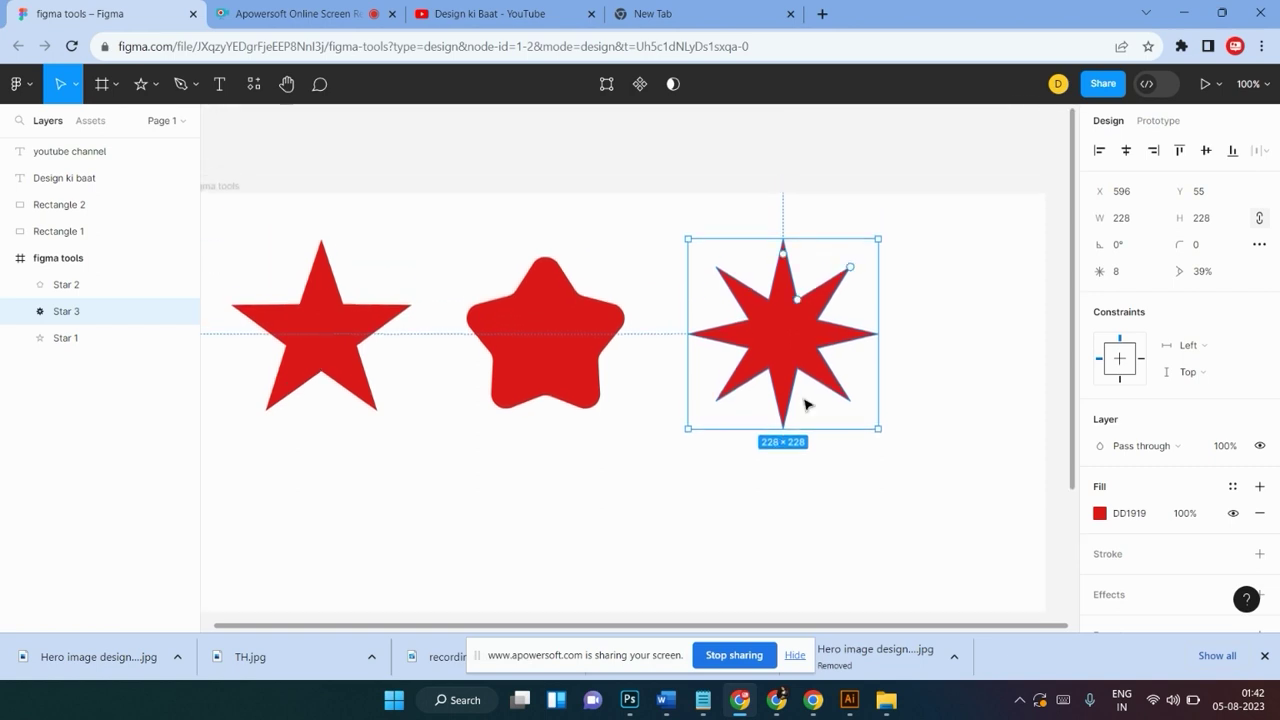
Scale all three stars down together and reposition them within the frame
mouse_move(948, 262)
left_mouse_down()
mouse_move(171, 441)
mouse_move(443, 441)
left_mouse_up()
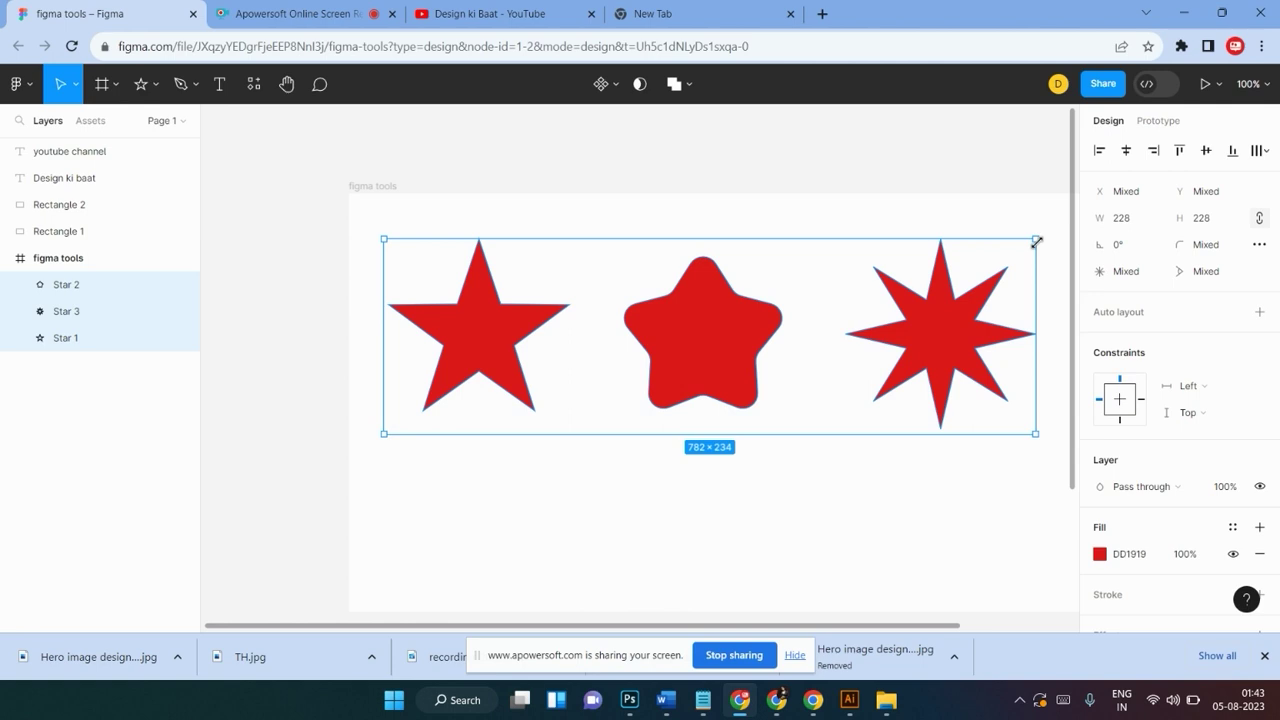
left_click_drag(1036, 241, 897, 283)
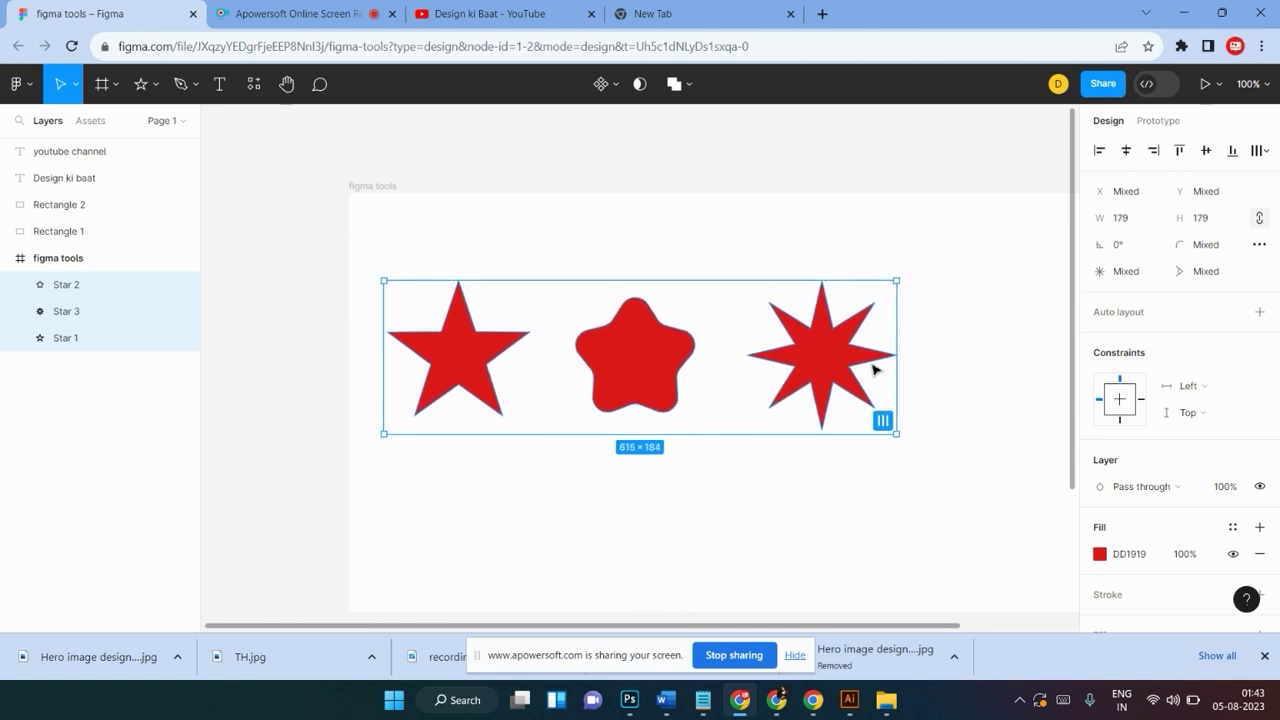
scroll(886, 366, "right", 3)
left_click_drag(614, 372, 727, 327)
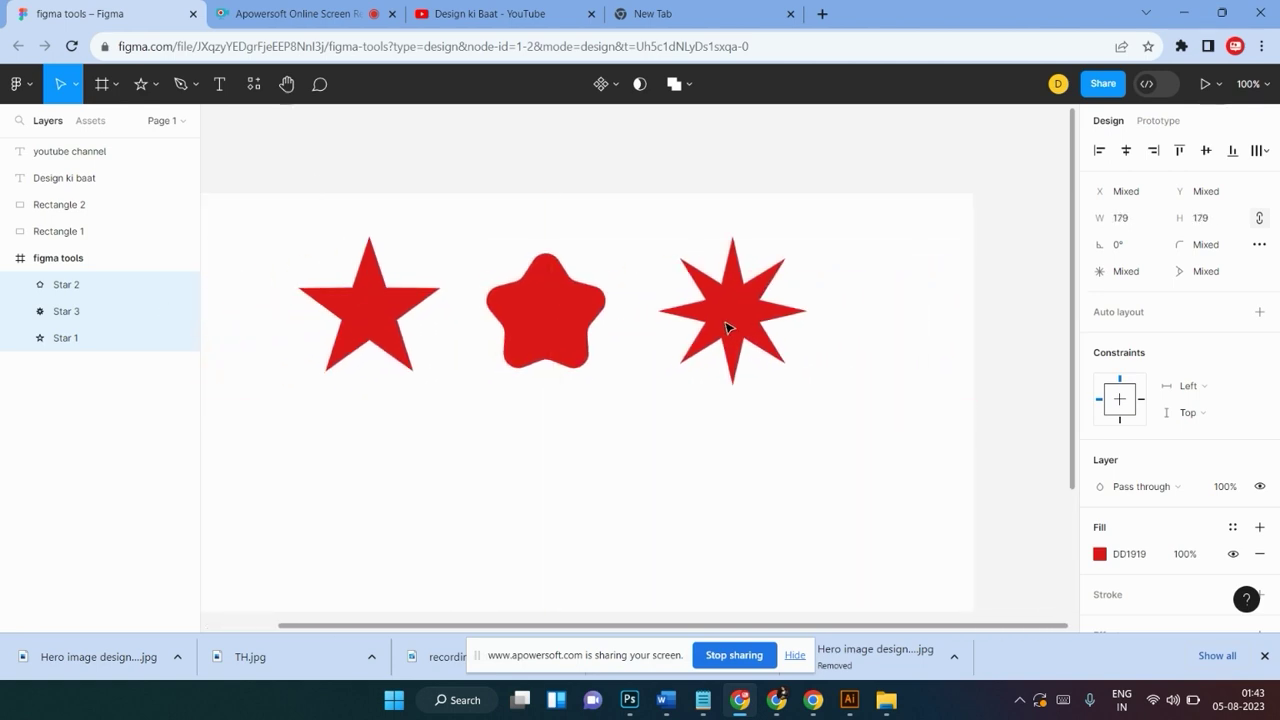
scroll(790, 381, "down", 2)
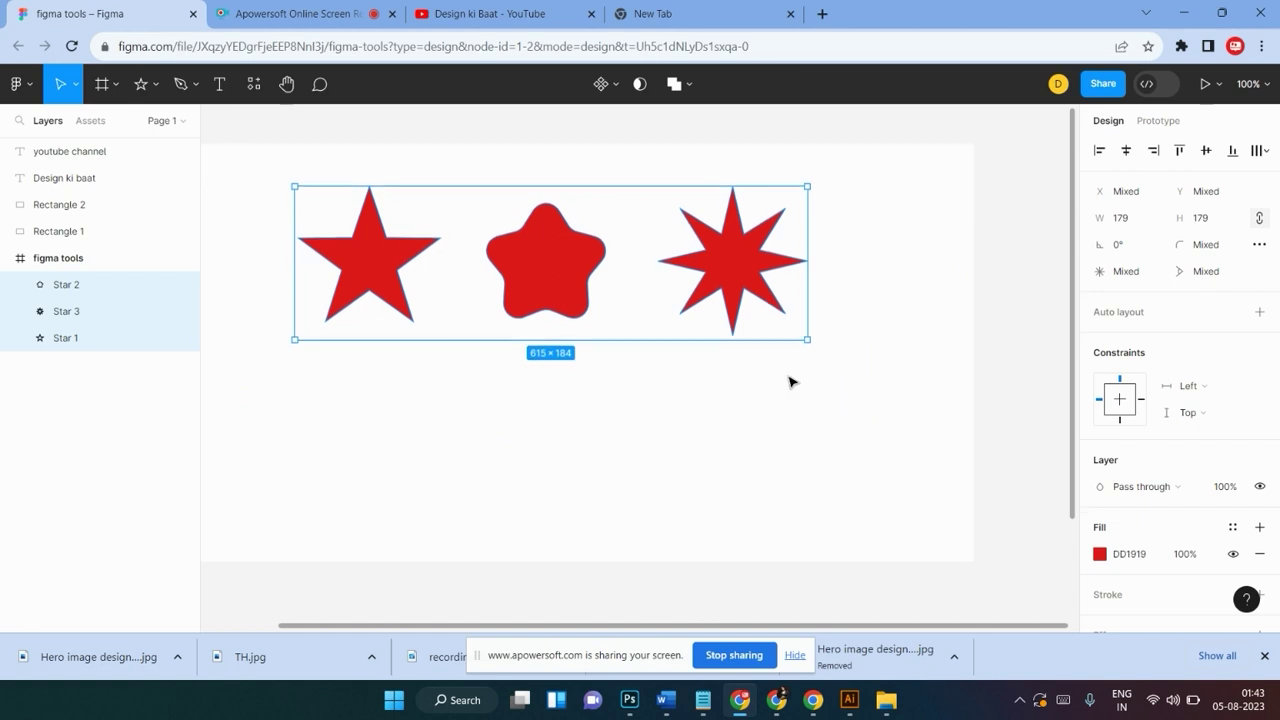
left_click(816, 414)
left_click_drag(853, 208, 203, 378)
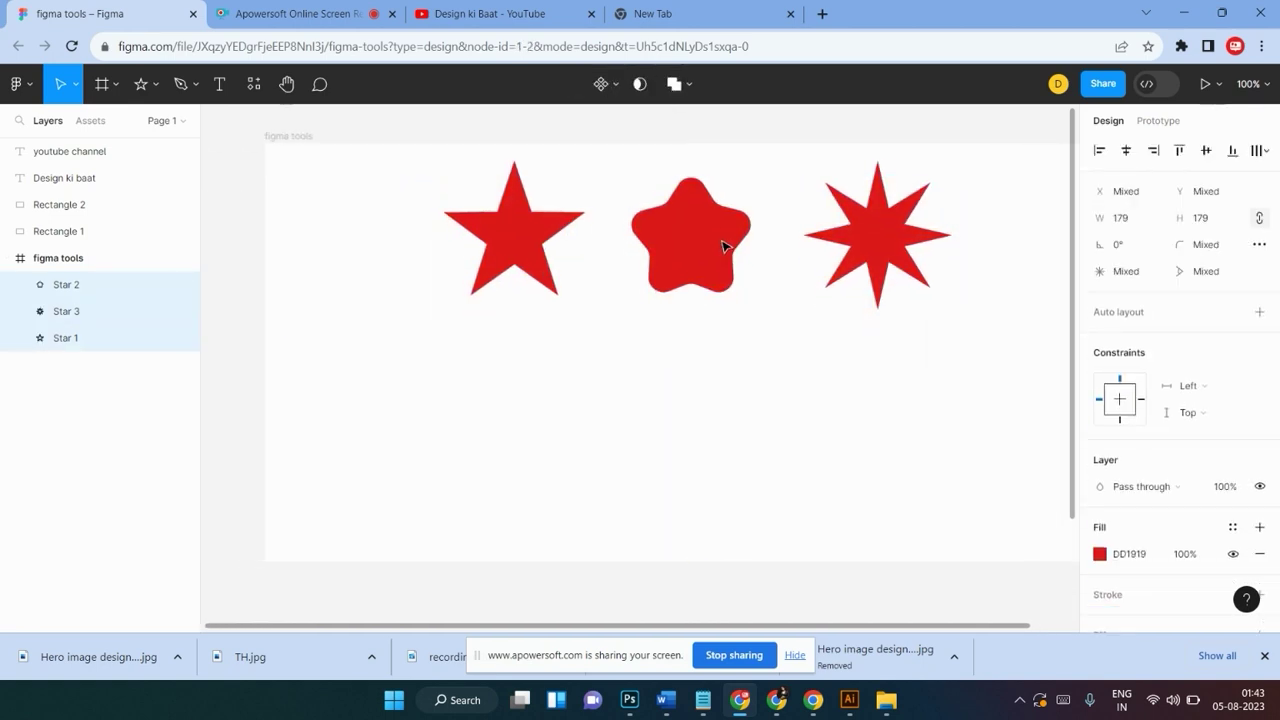
scroll(734, 303, "right", 3)
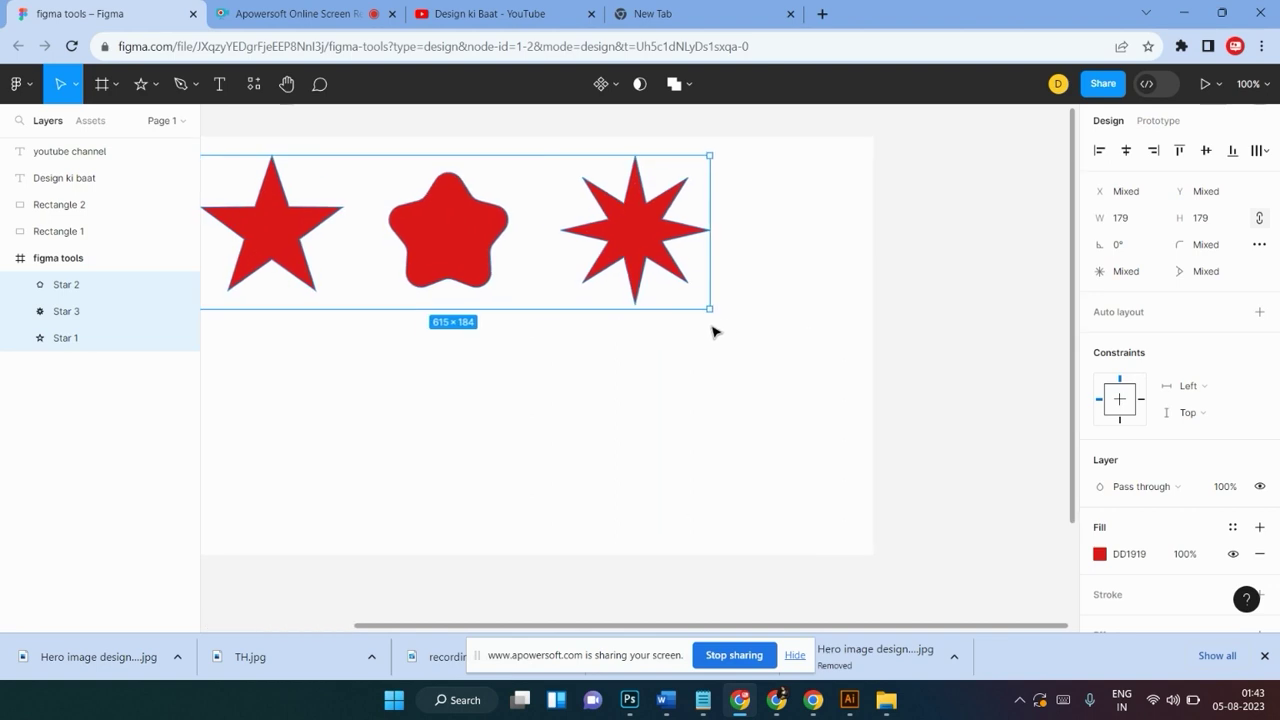
left_click(714, 396)
scroll(714, 396, "left", 3)
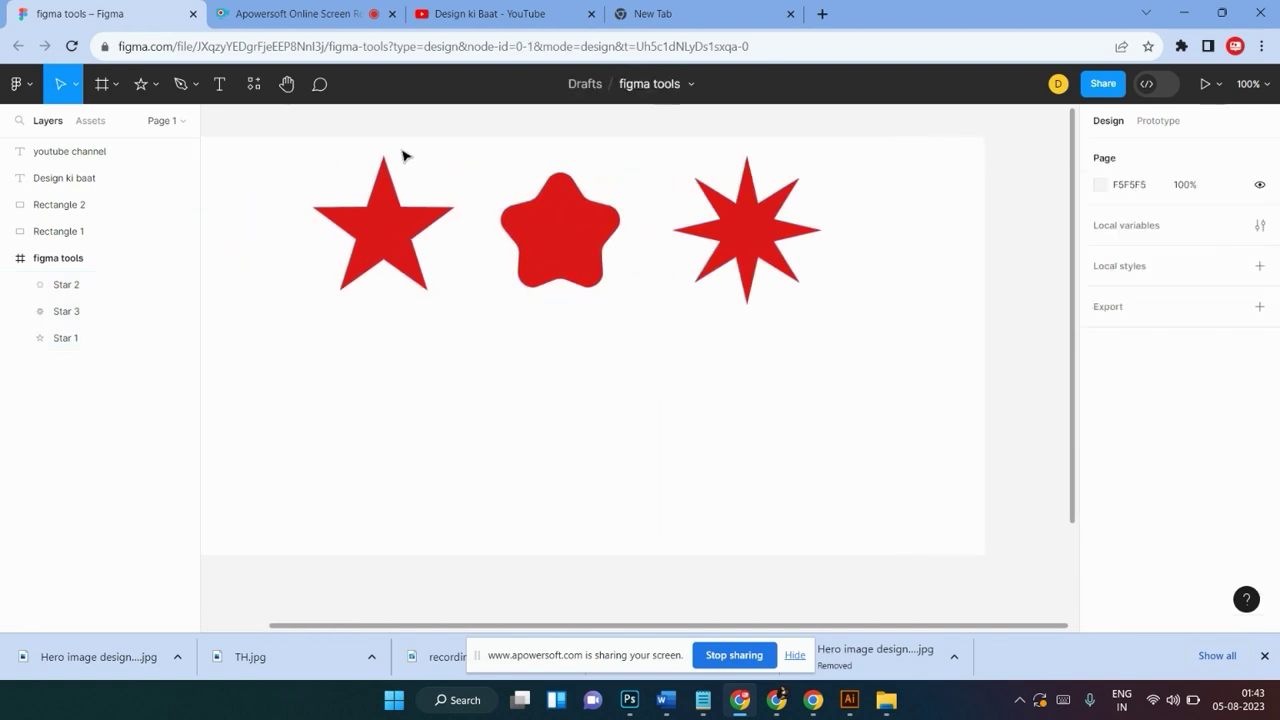
left_click(150, 84)
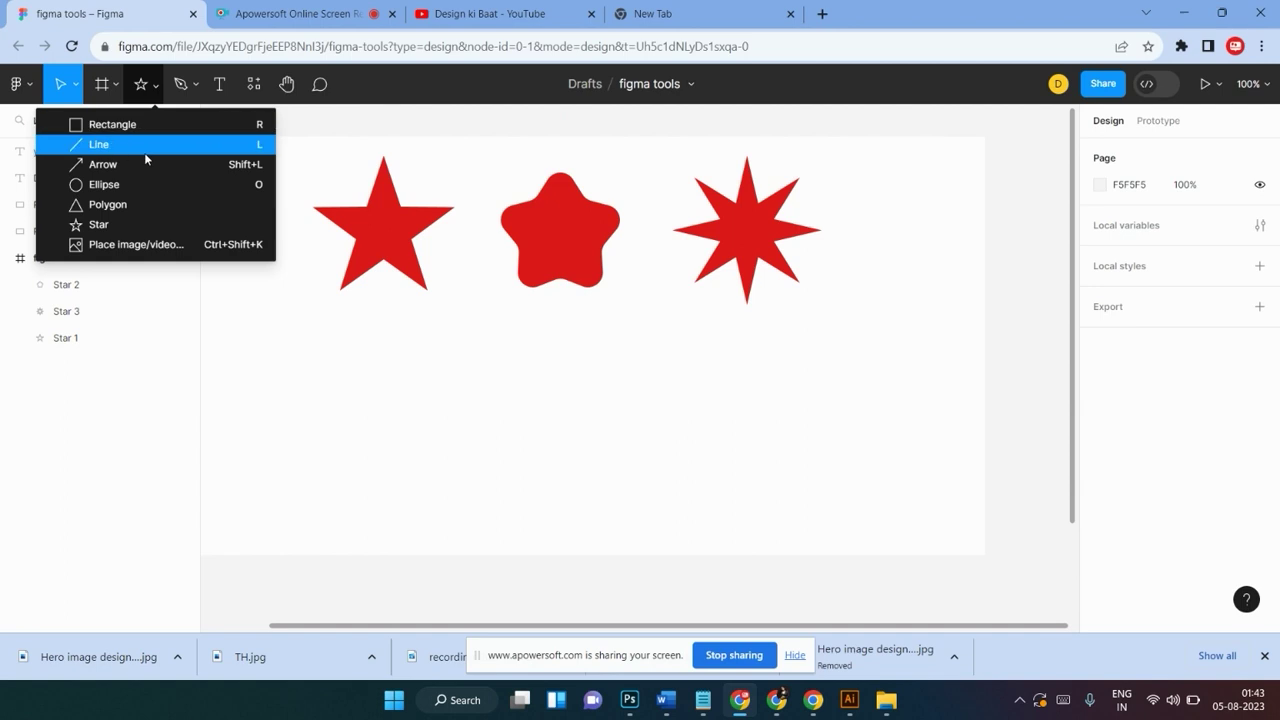
Draw a grey 169×169 star with 20 points, 65% ratio and corner radius 5 below the middle red star
left_click(130, 225)
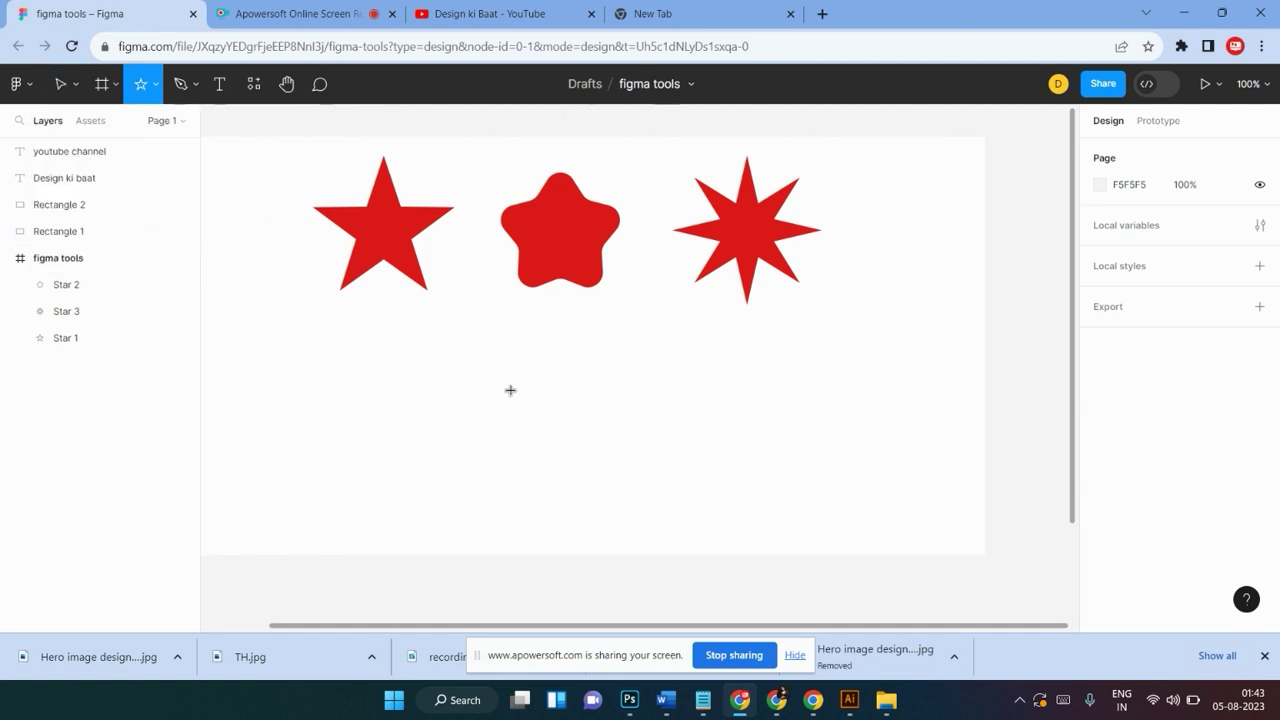
left_click_drag(510, 390, 650, 530)
mouse_move(600, 487)
left_mouse_down()
mouse_move(591, 429)
mouse_move(566, 420)
left_mouse_up()
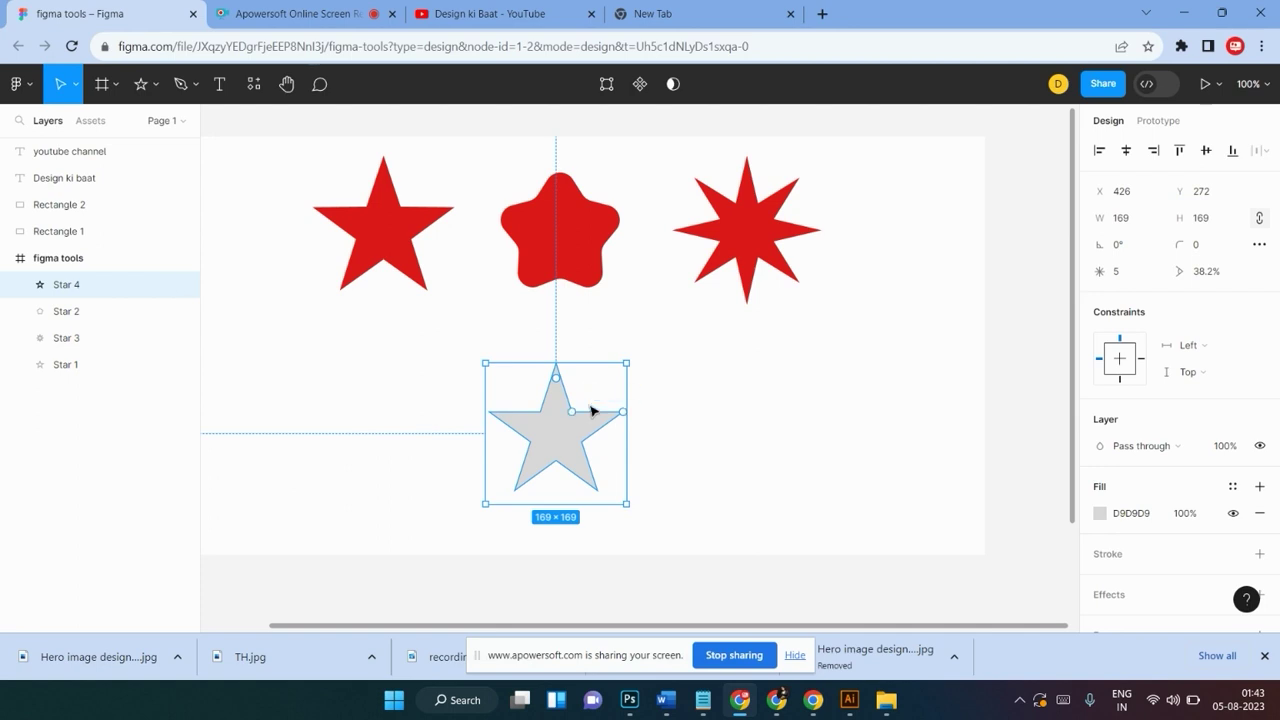
mouse_move(628, 420)
left_mouse_down()
mouse_move(632, 408)
mouse_move(594, 410)
left_mouse_up()
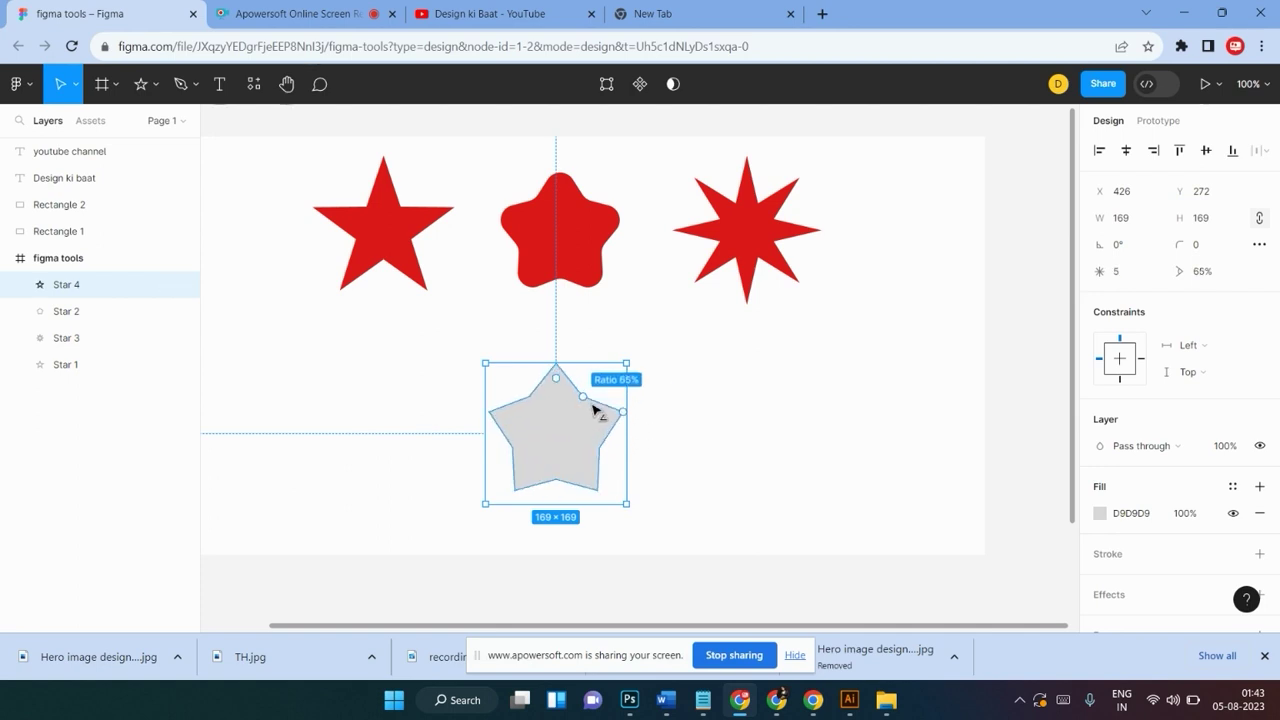
mouse_move(1103, 268)
left_mouse_down()
mouse_move(680, 357)
mouse_move(843, 331)
mouse_move(48, 235)
mouse_move(988, 289)
left_mouse_up()
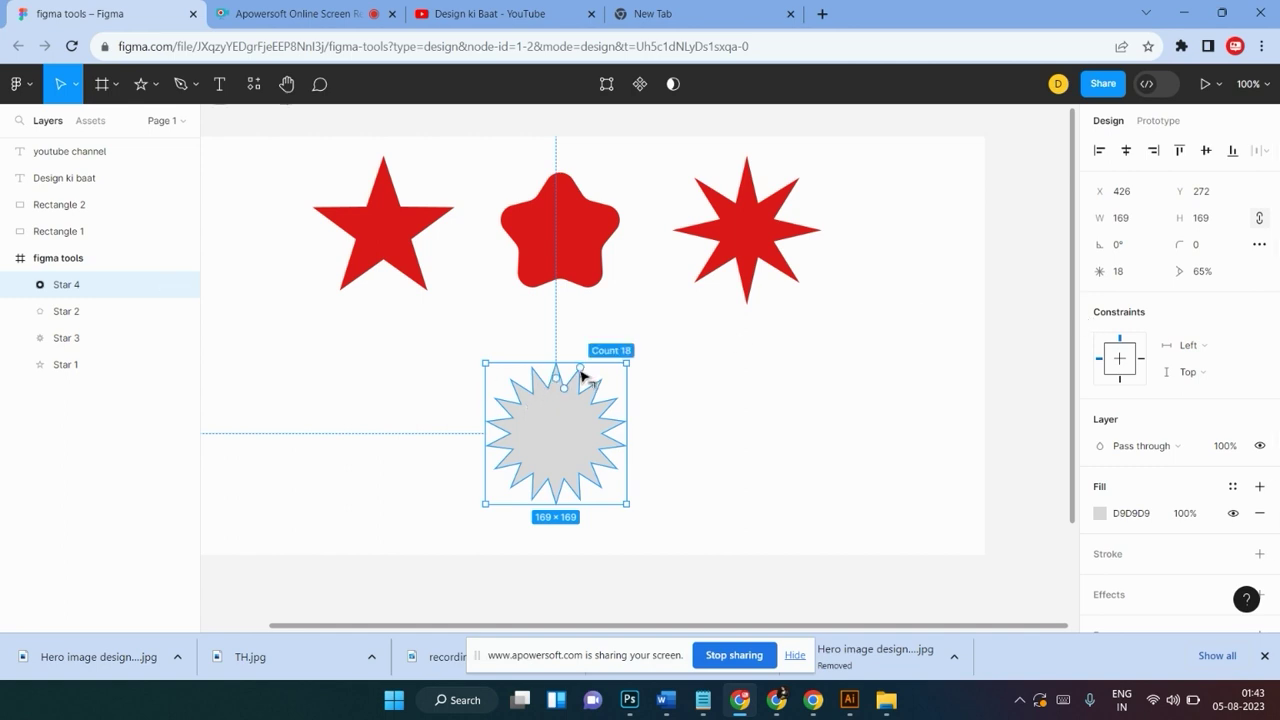
left_click_drag(581, 374, 576, 379)
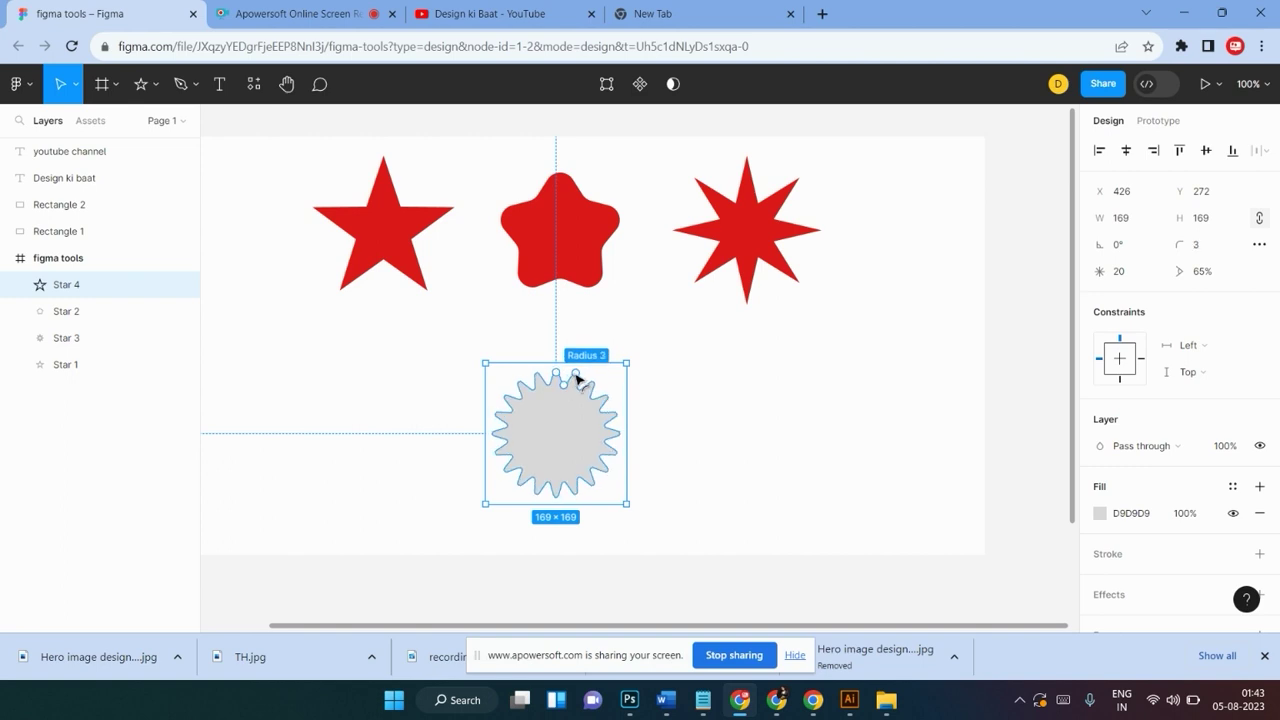
mouse_move(579, 432)
left_mouse_down()
mouse_move(643, 411)
mouse_move(567, 437)
left_mouse_up()
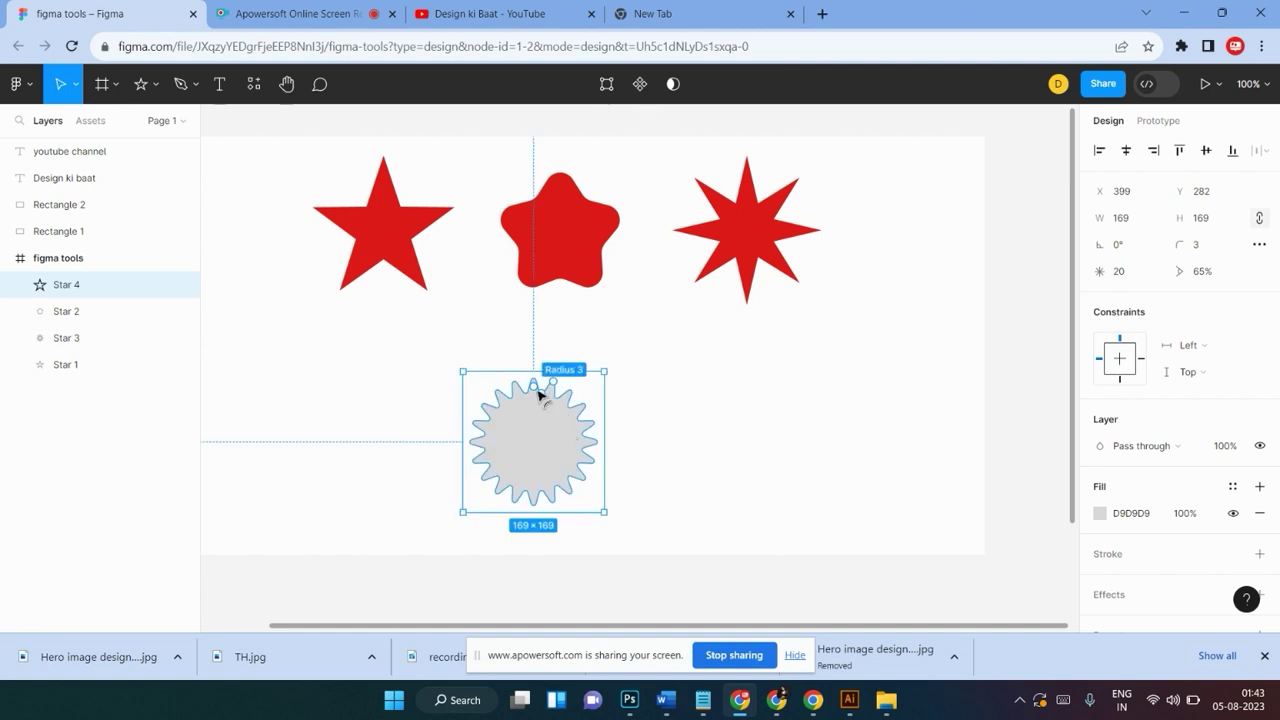
left_click_drag(541, 393, 540, 393)
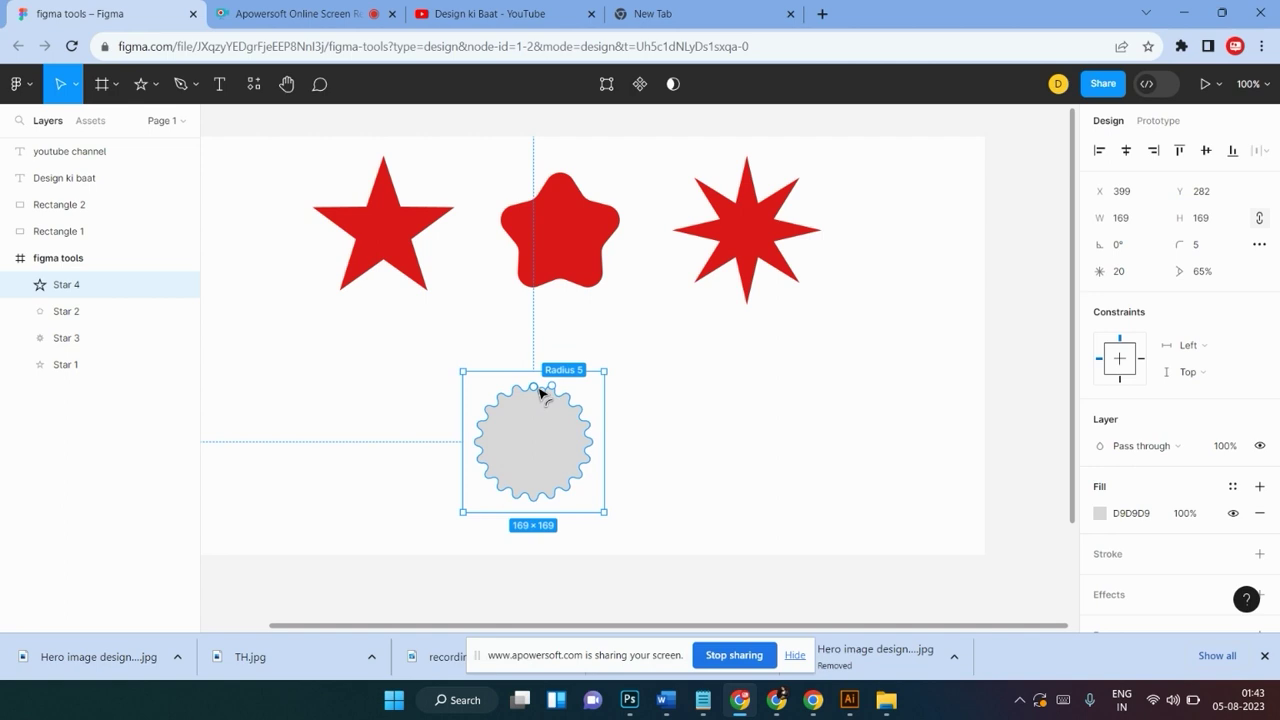
left_click_drag(540, 463, 603, 423)
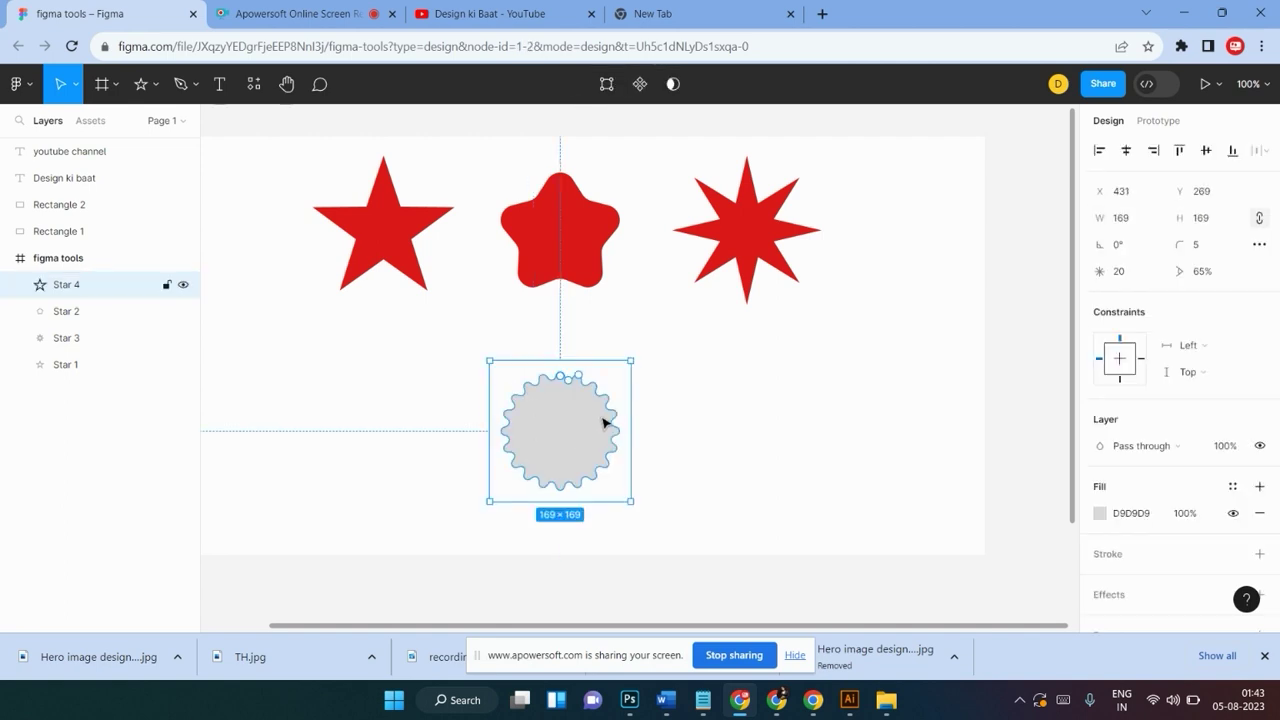
Fill the 20-point star green 20CC11 with a drop shadow and settle it below the red stars
left_click(1102, 513)
left_click(1063, 242)
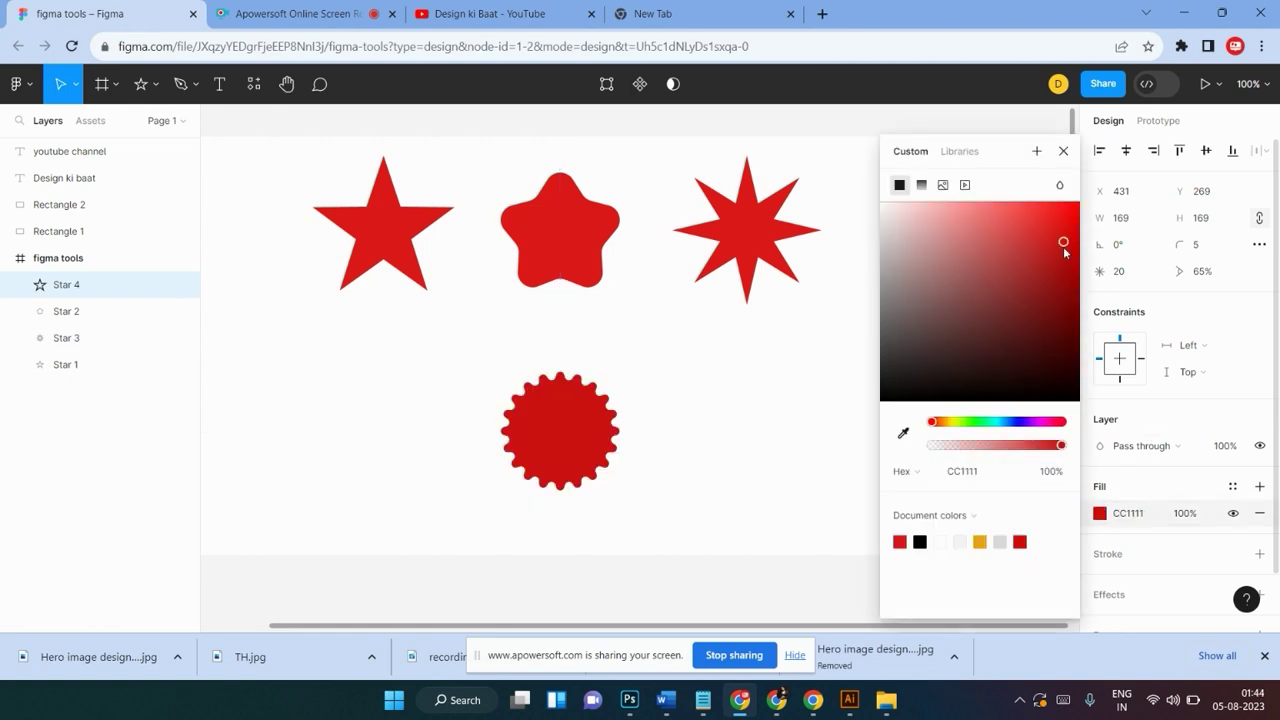
left_click(974, 422)
left_click(729, 409)
left_click(565, 440)
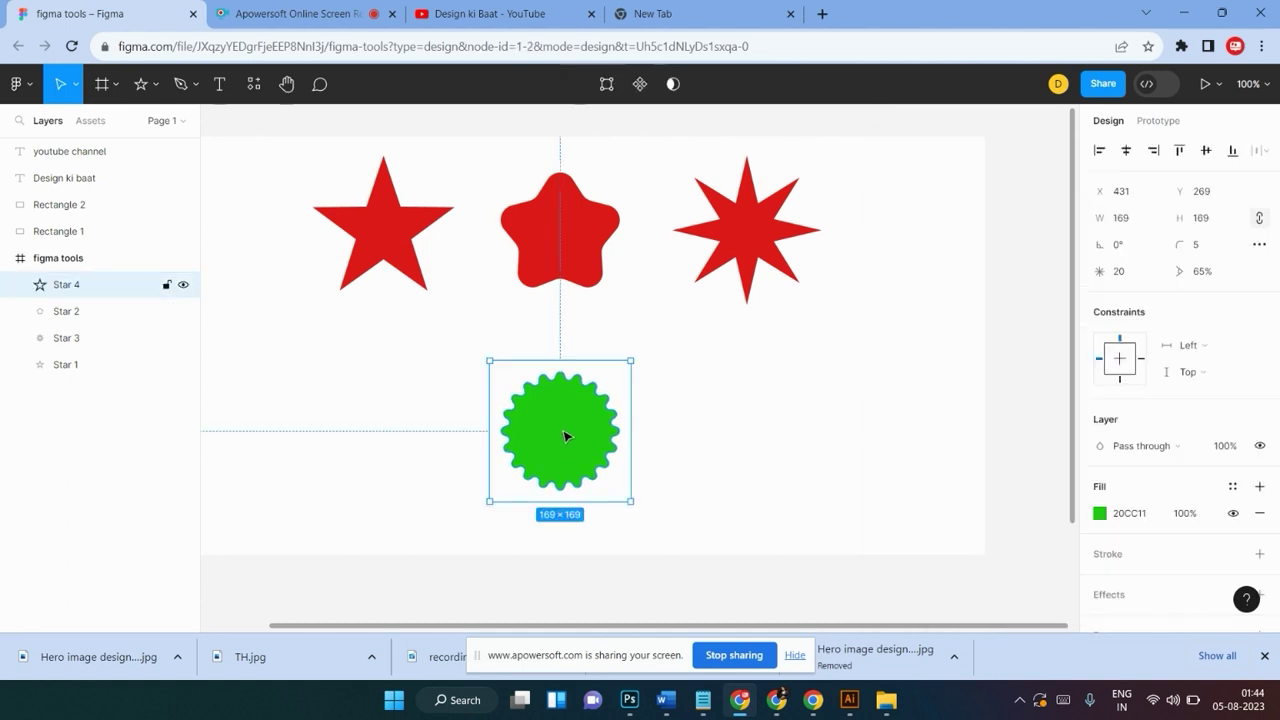
left_click_drag(565, 440, 543, 422)
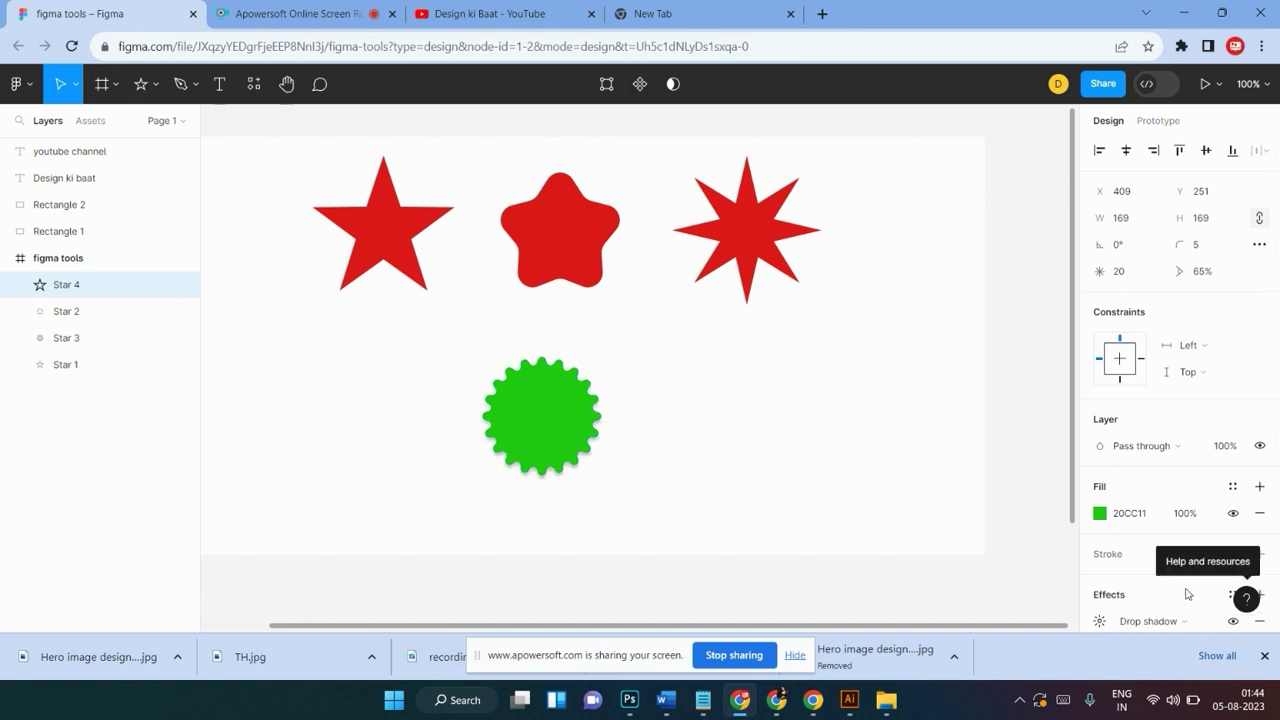
left_click(706, 449)
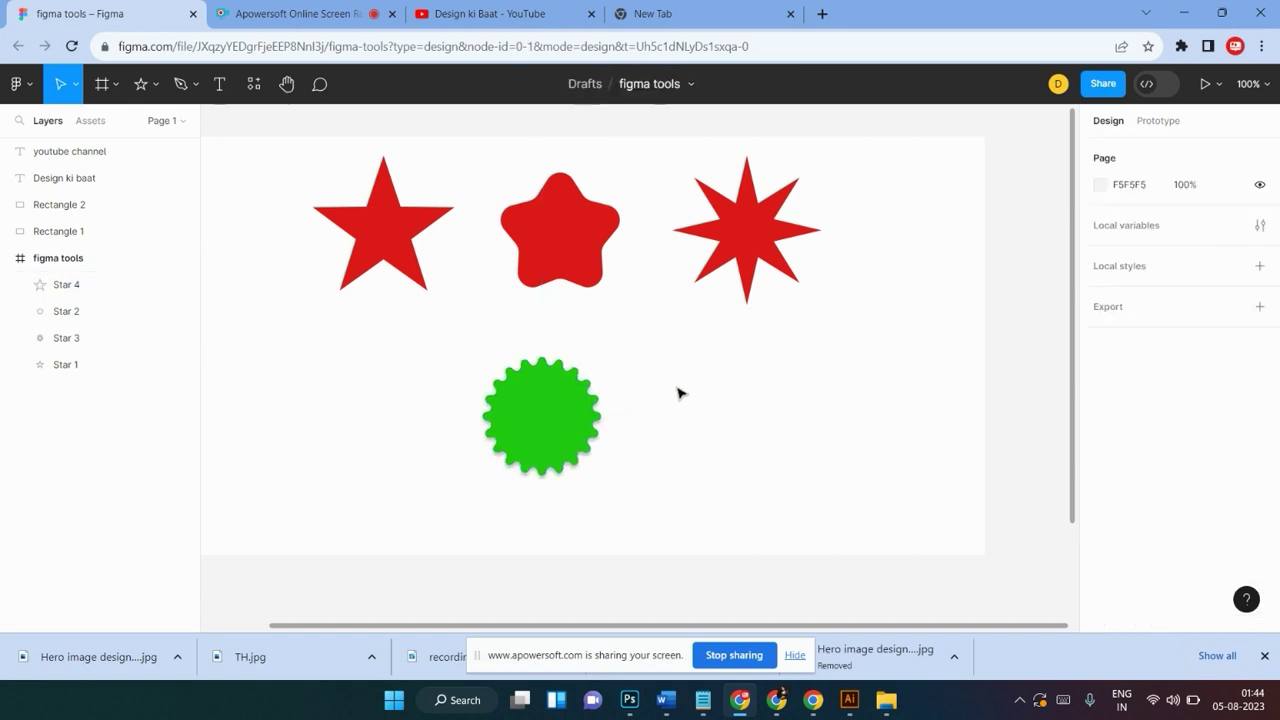
left_click_drag(491, 429, 591, 411)
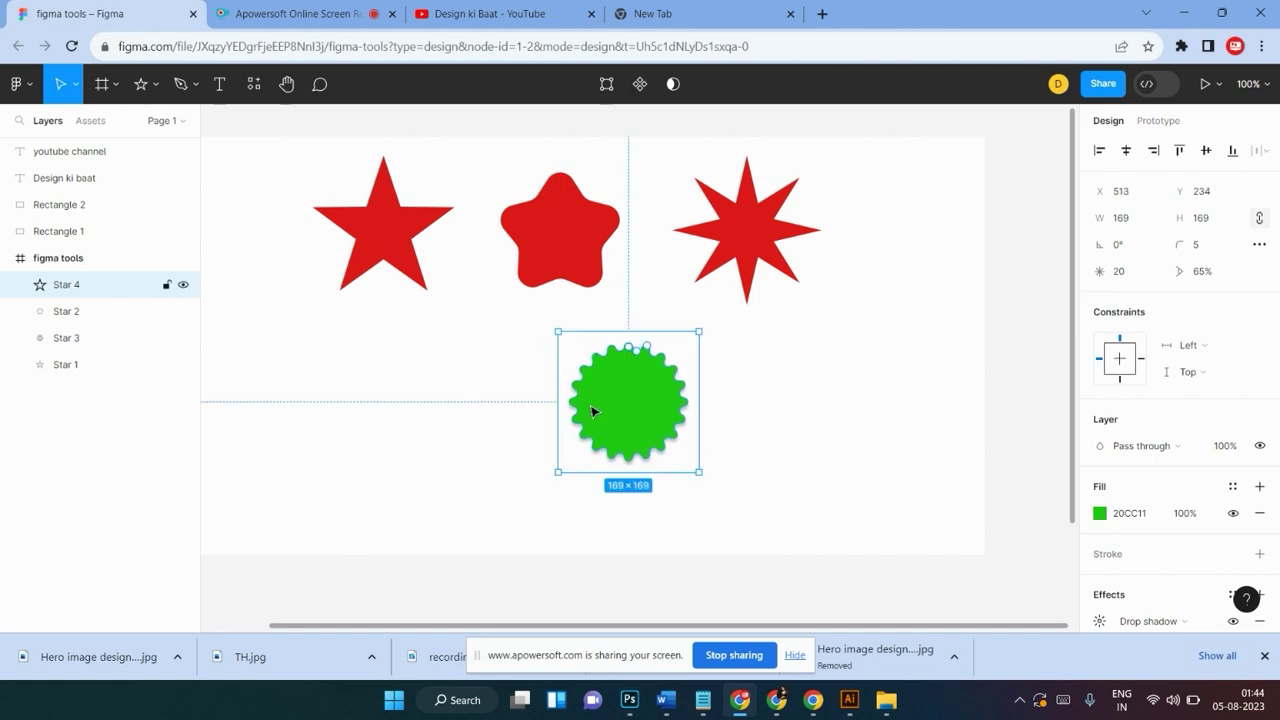
left_click(736, 396)
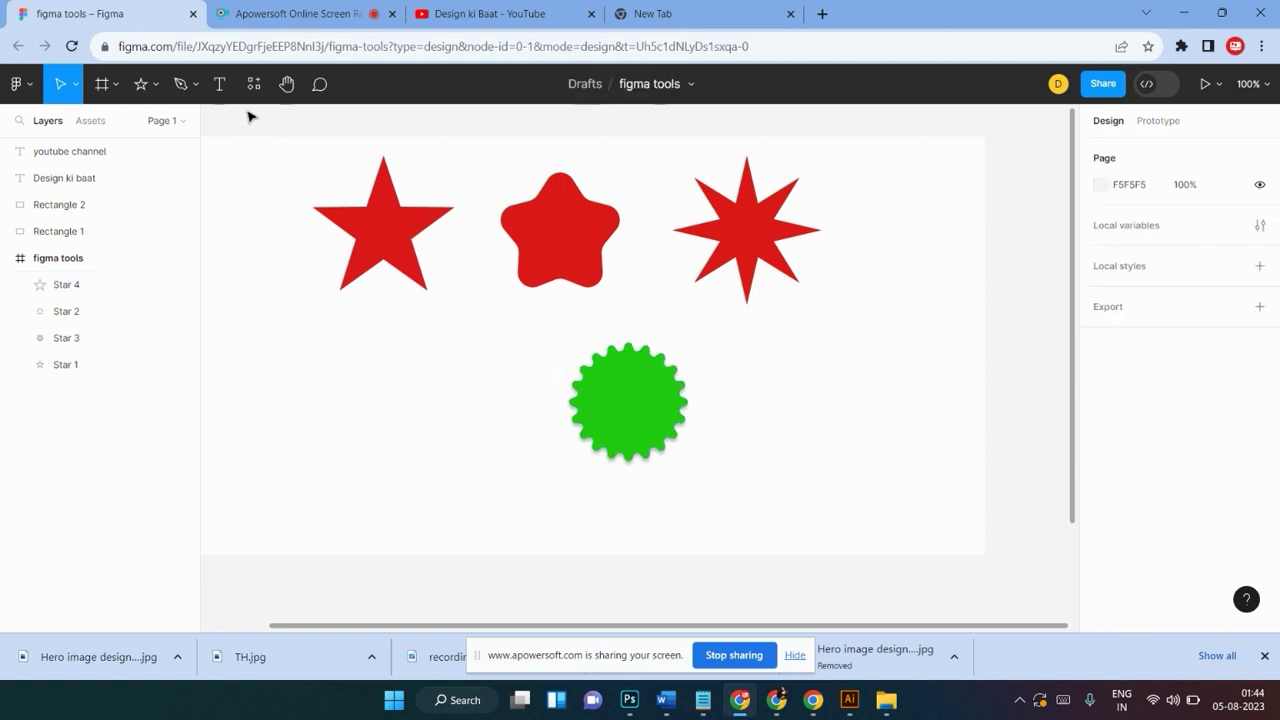
left_click(221, 86)
left_click(335, 432)
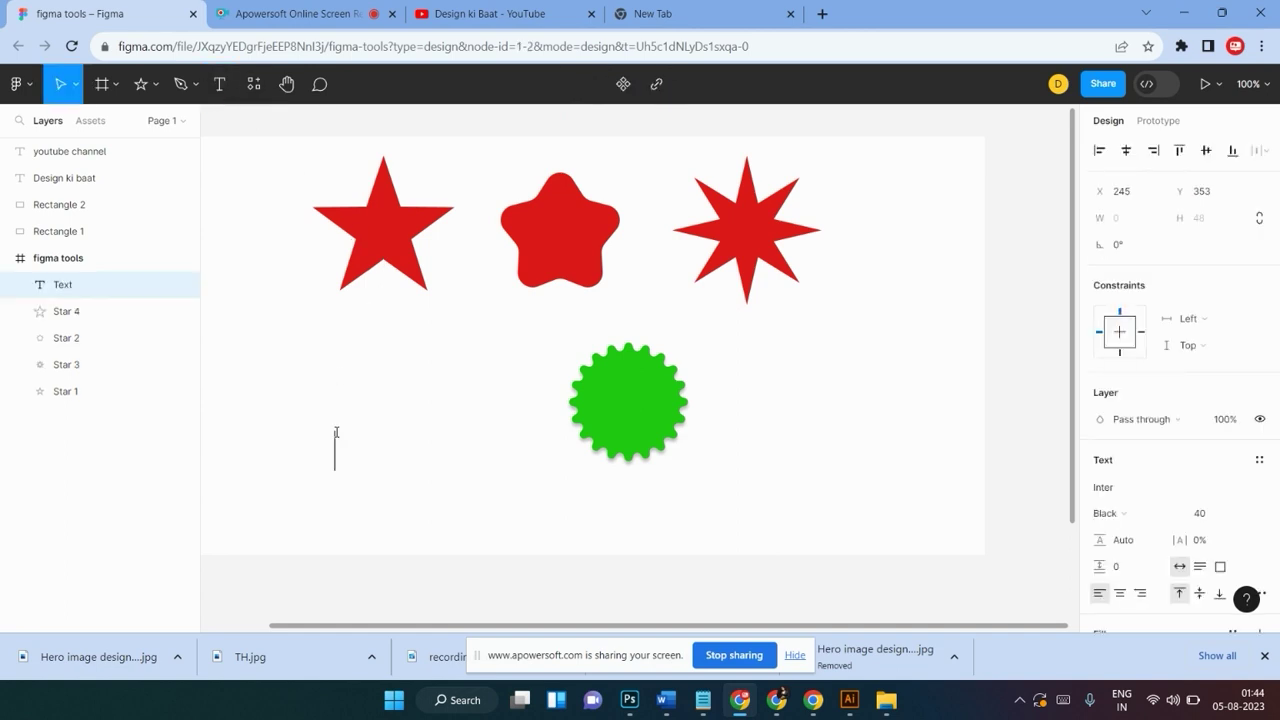
Write the label '50% Discount' with Discount on its own line, centre-aligned
type("Disco")
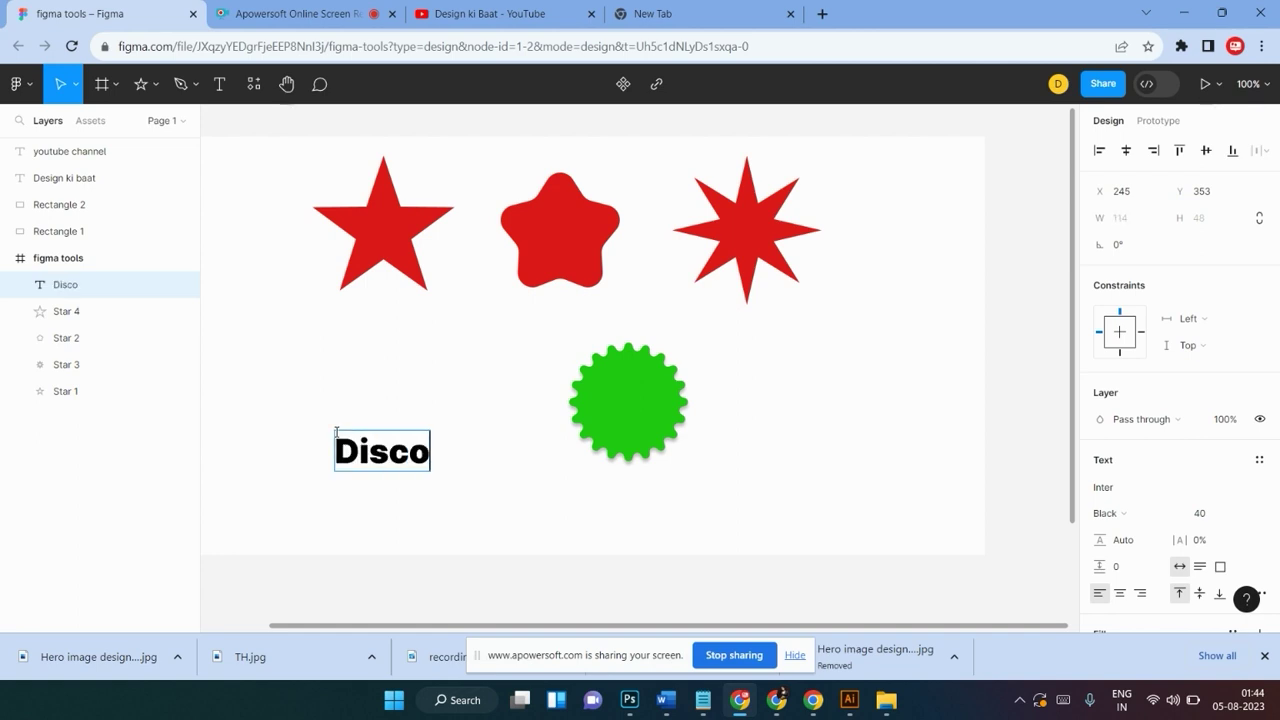
type("unt")
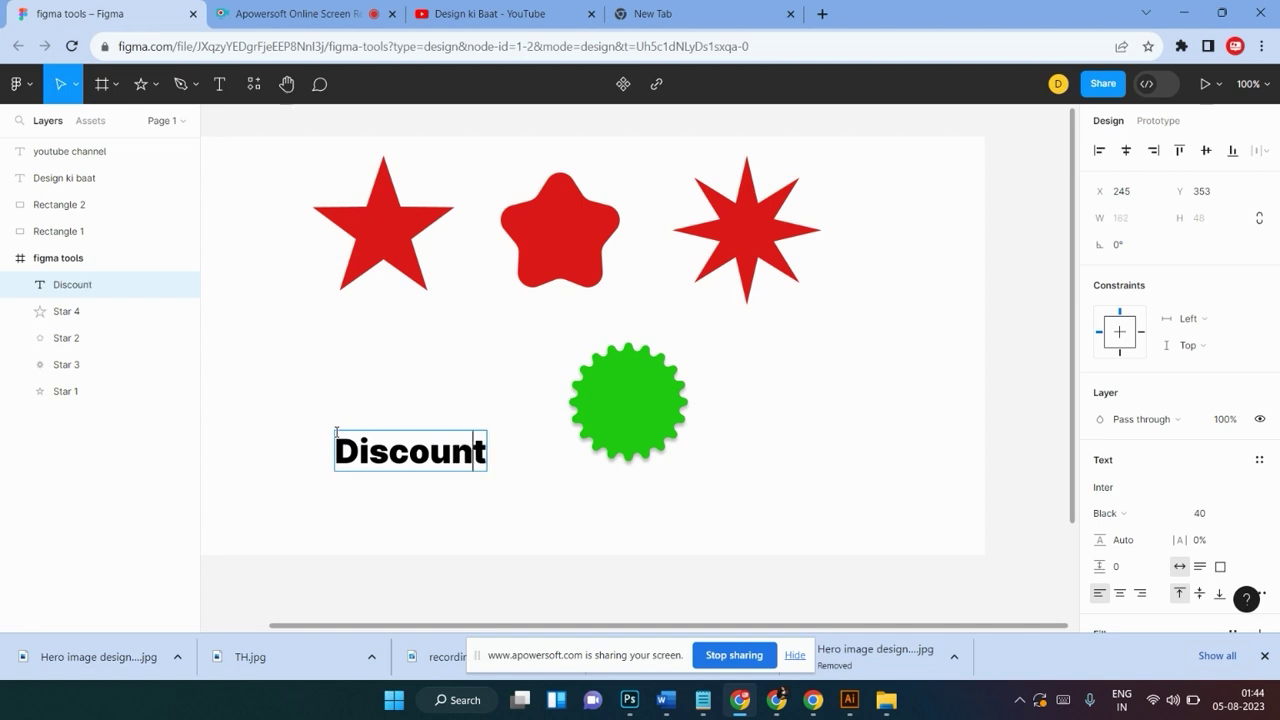
type("50")
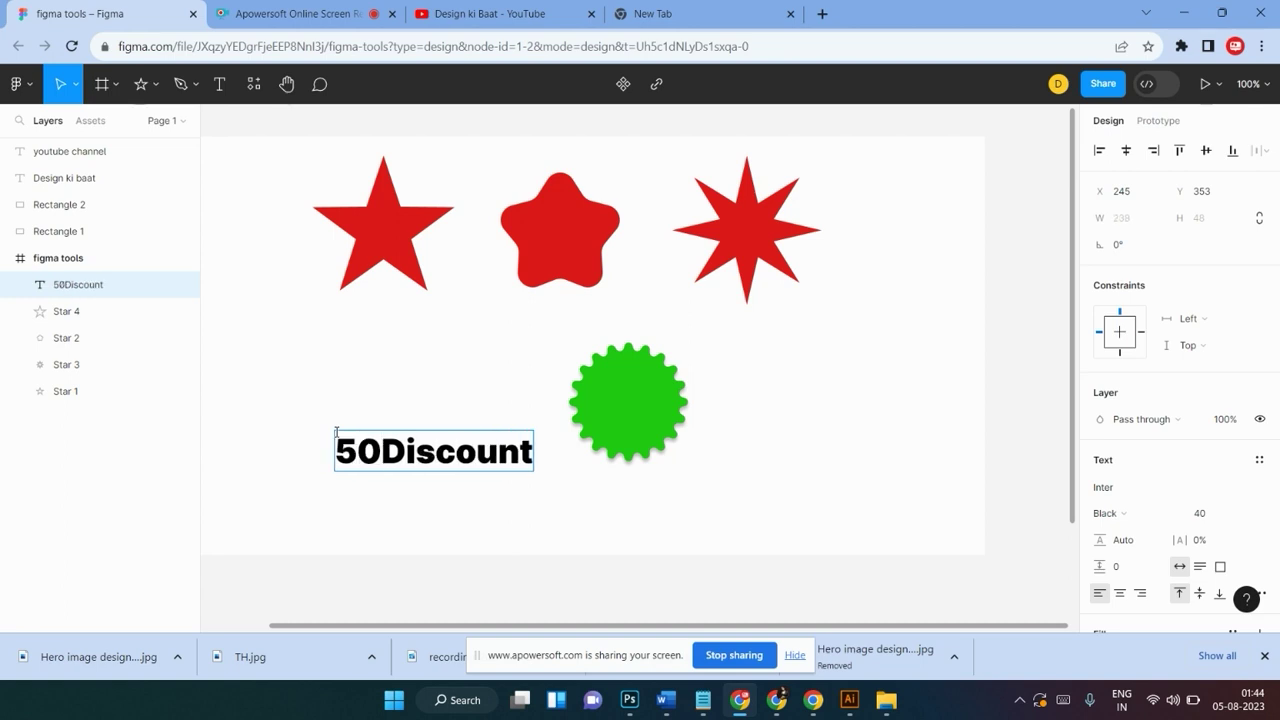
type("%")
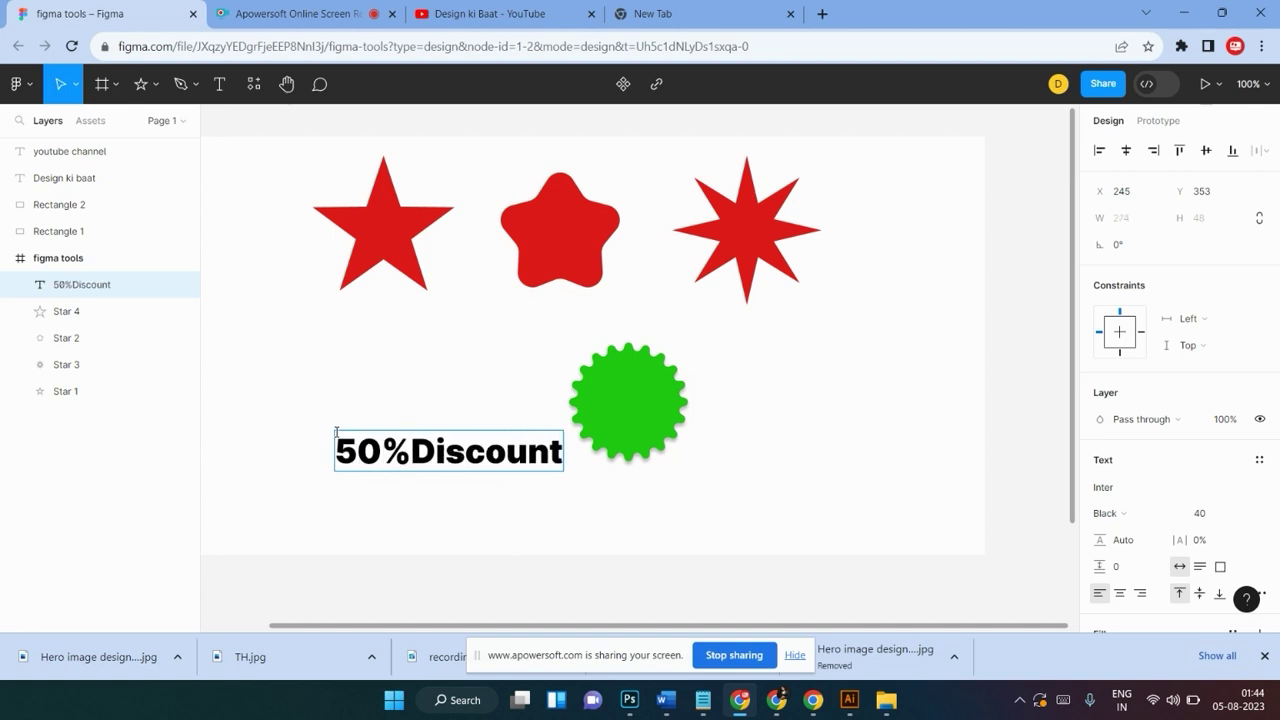
key("BackSpace")
key("Return")
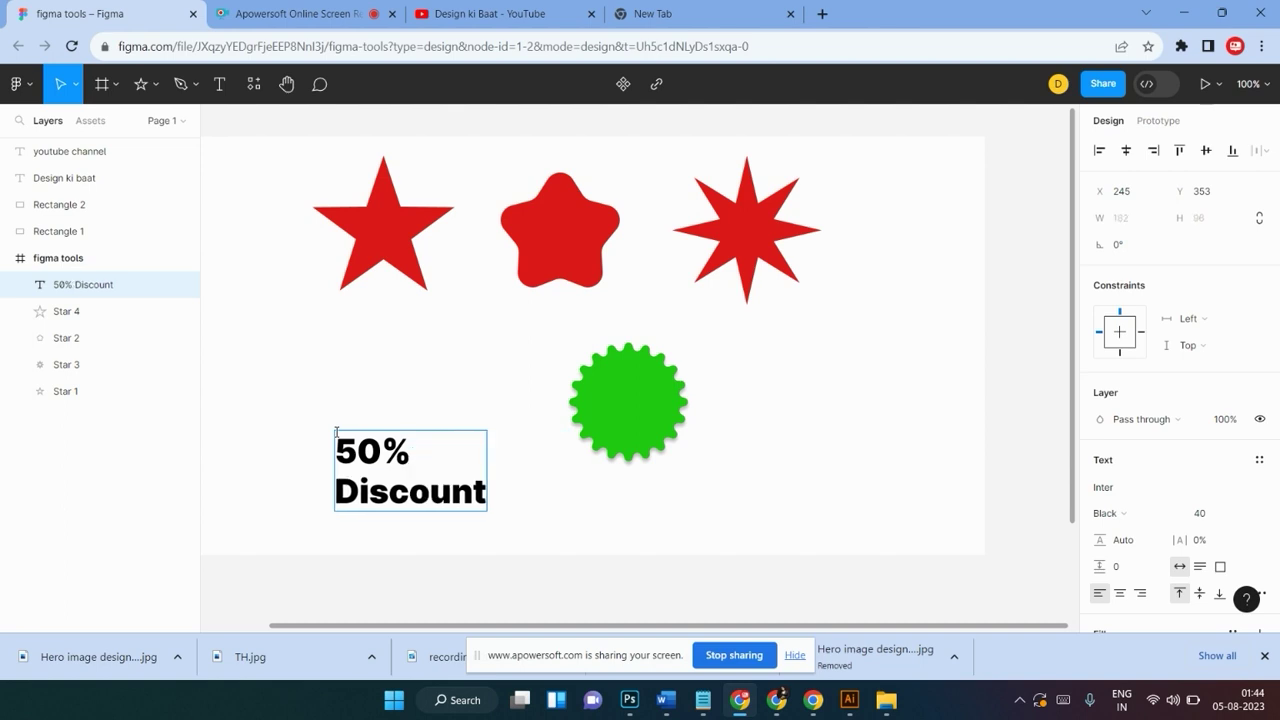
key("Escape")
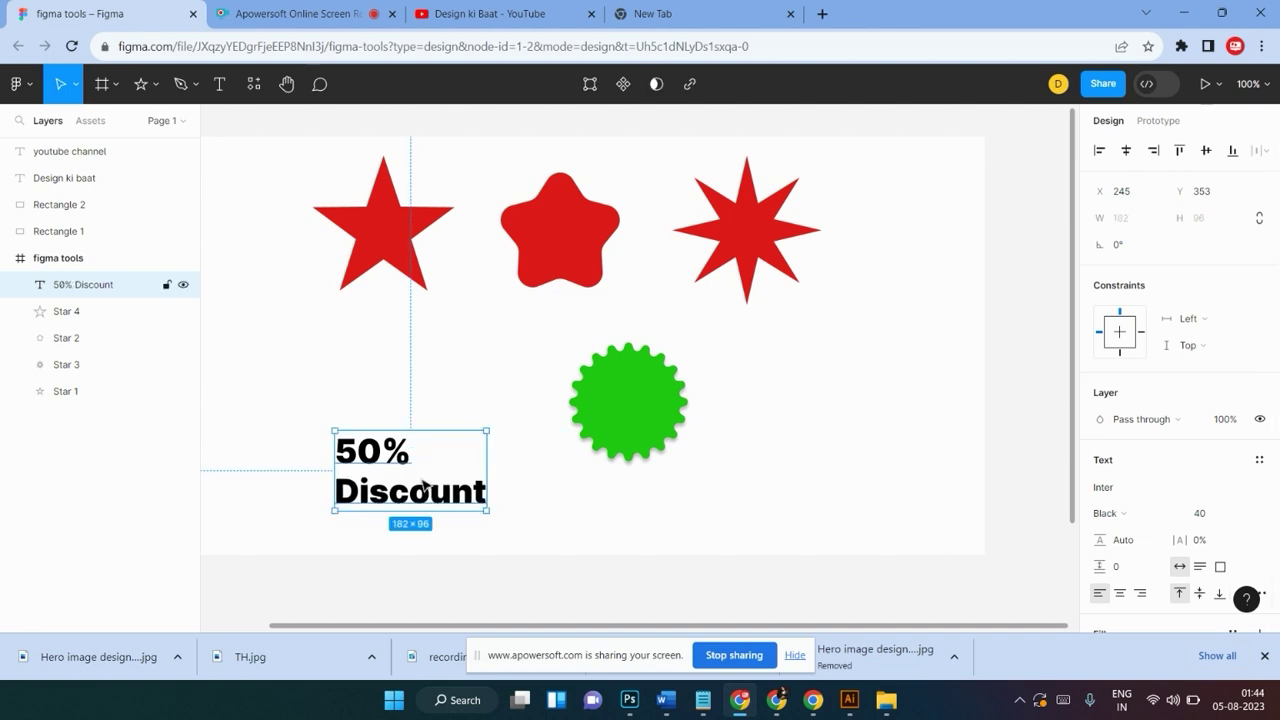
left_click(1120, 593)
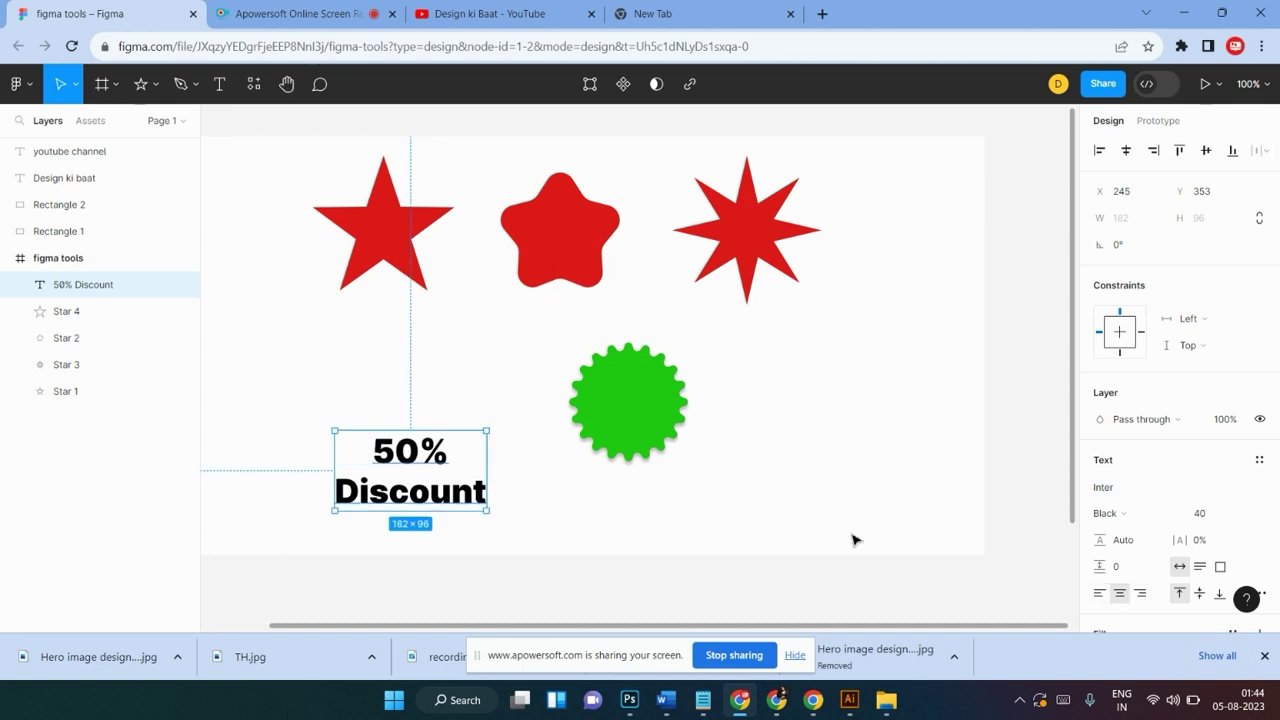
Centre the label on the green badge and set its font size to 20
left_click_drag(400, 498, 630, 425)
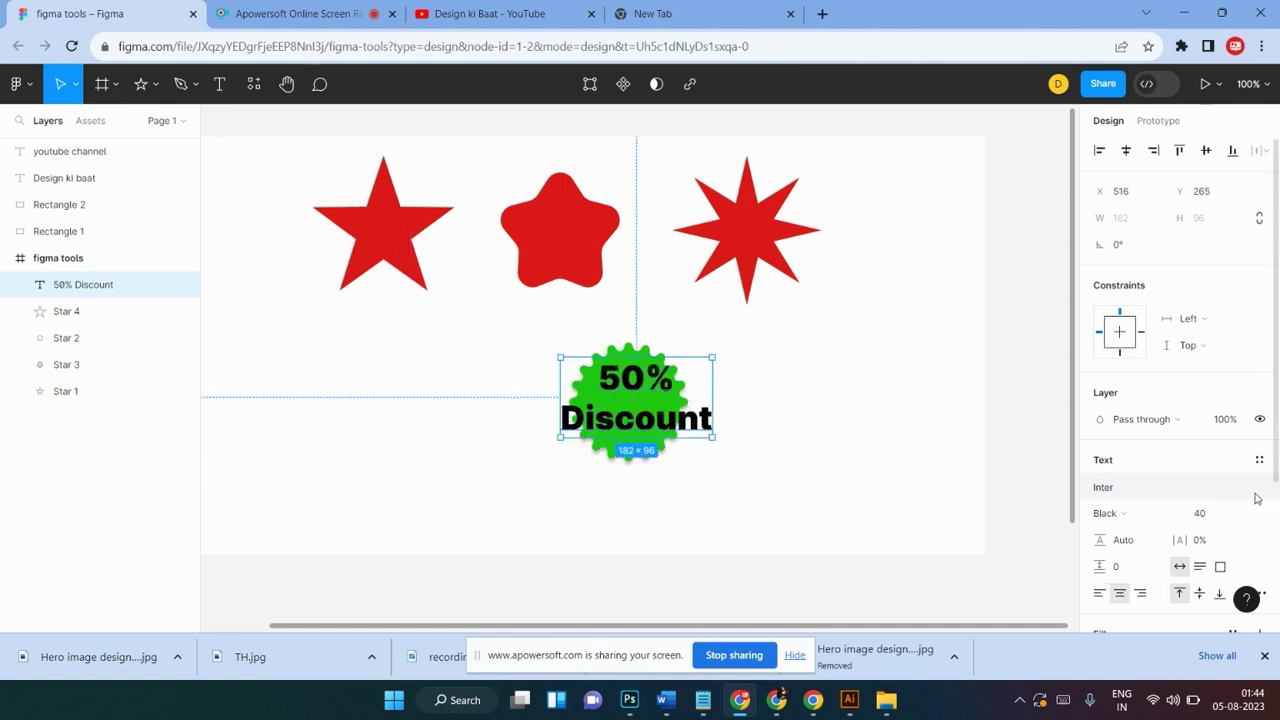
left_click(1210, 517)
left_click(1243, 514)
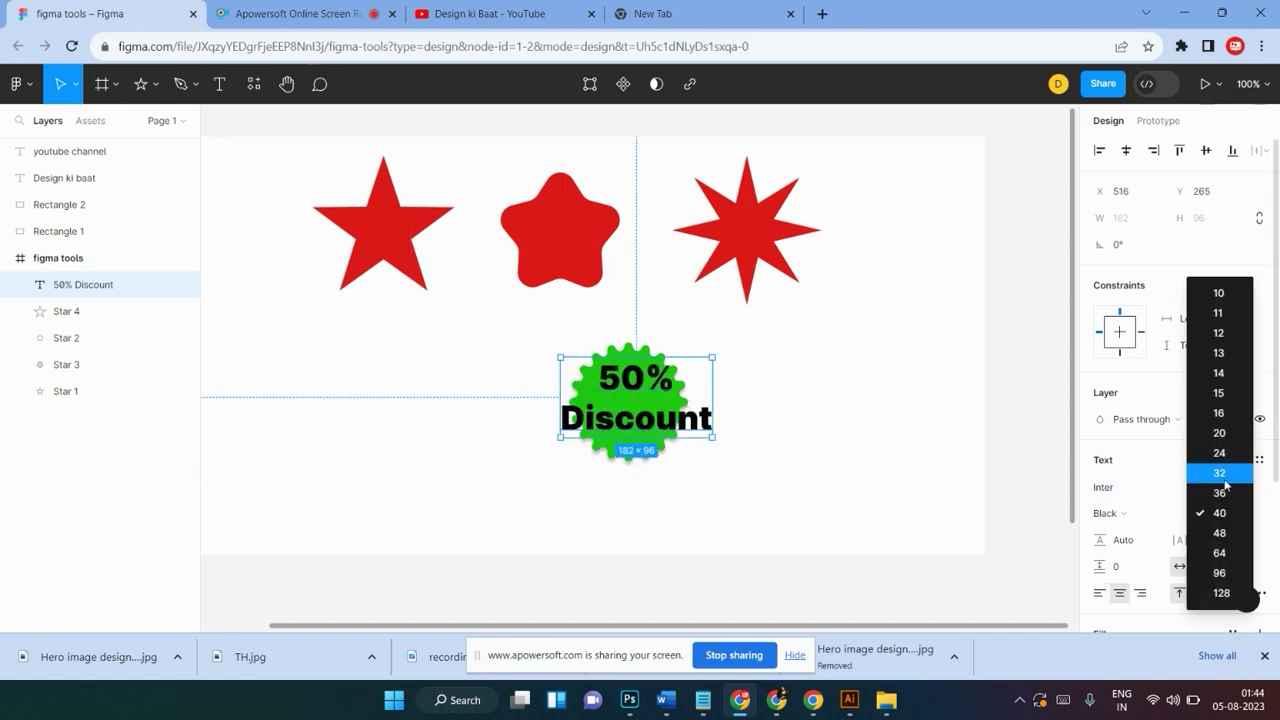
left_click(1204, 407)
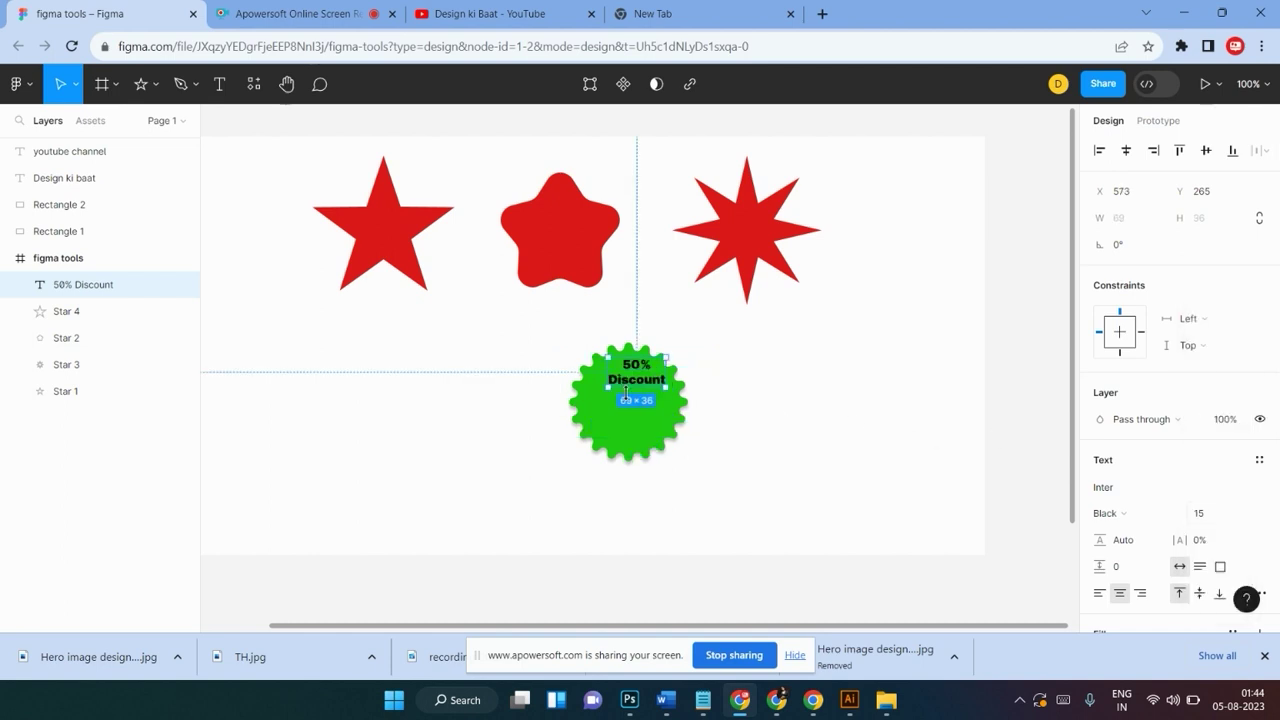
left_click_drag(636, 387, 626, 422)
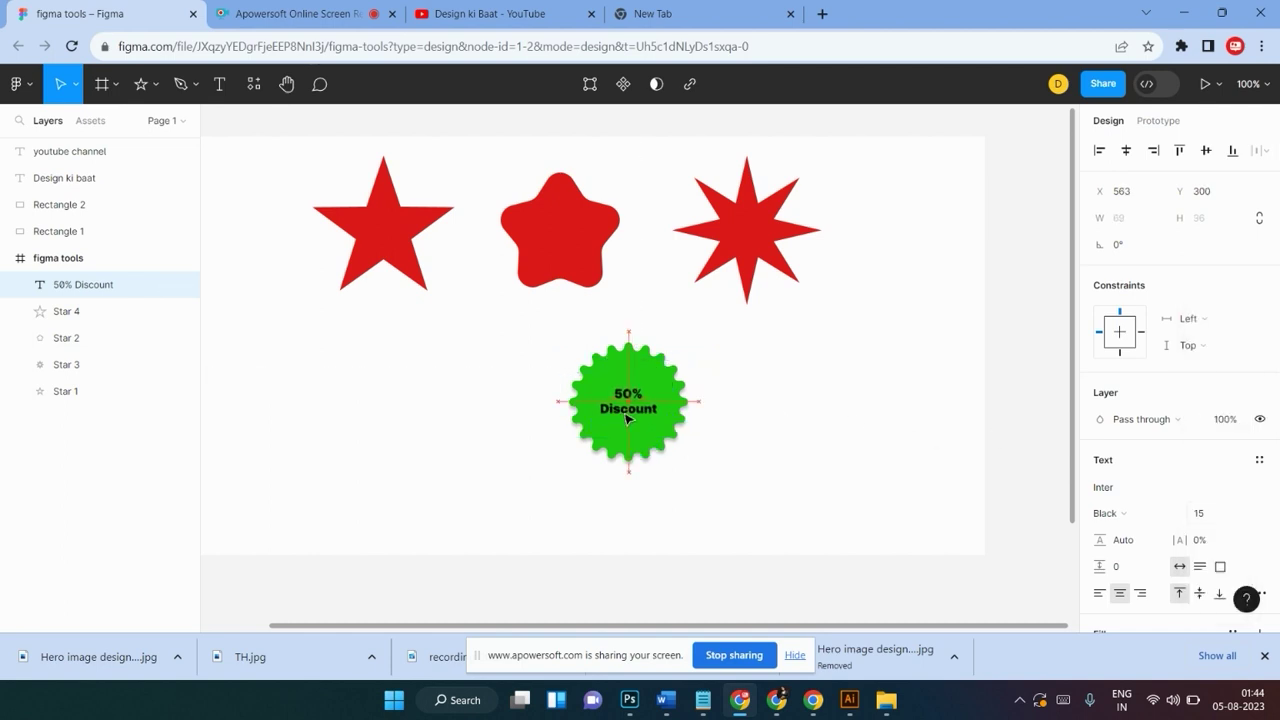
mouse_move(1215, 513)
left_click(1243, 513)
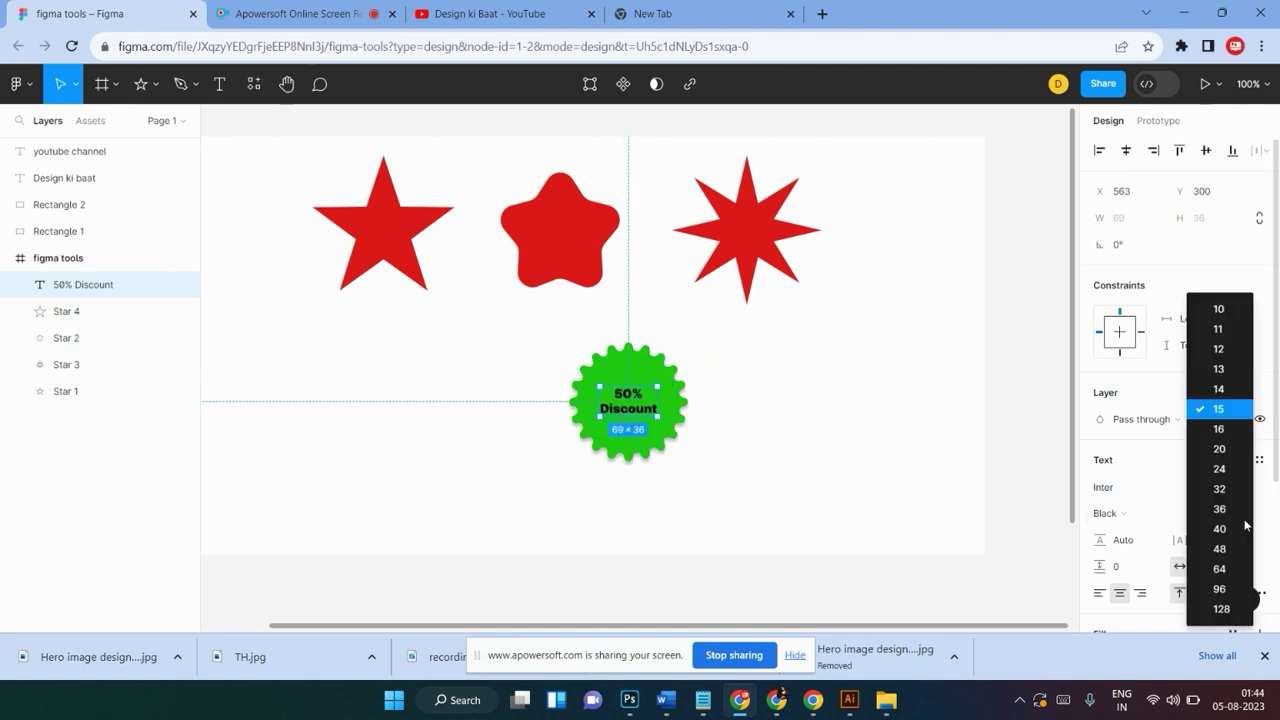
left_click(1223, 450)
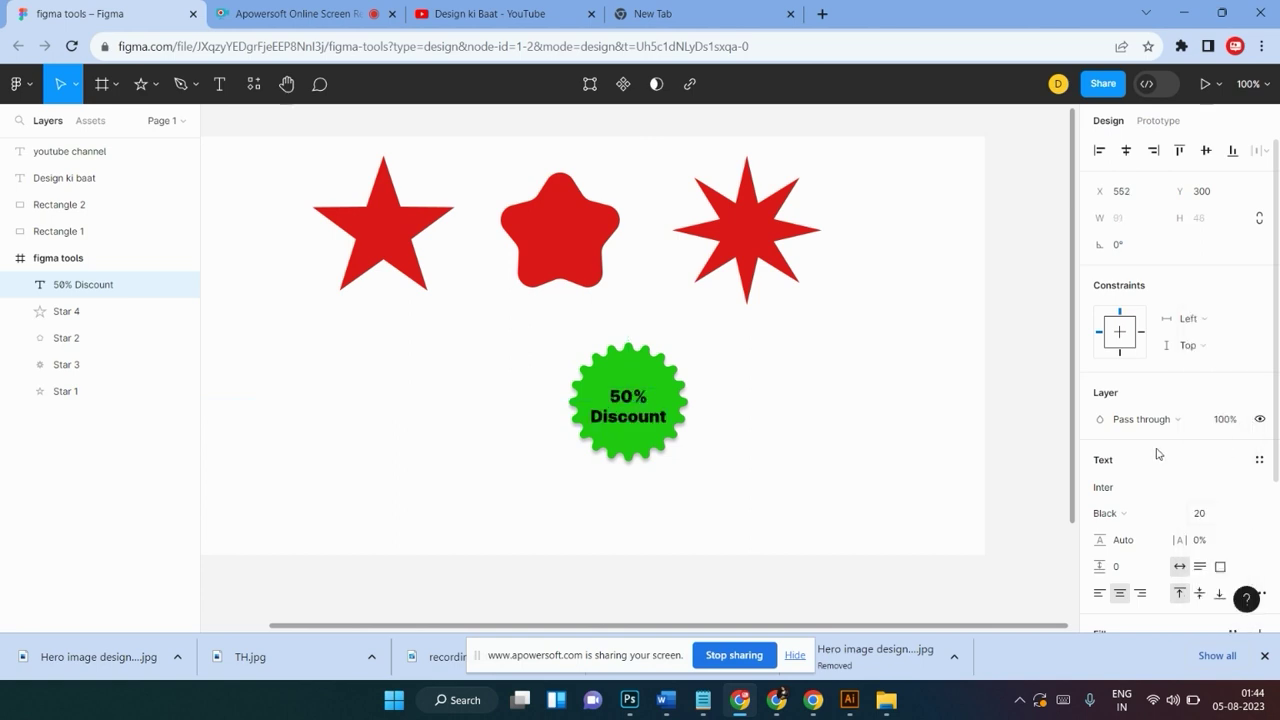
left_click_drag(636, 427, 633, 420)
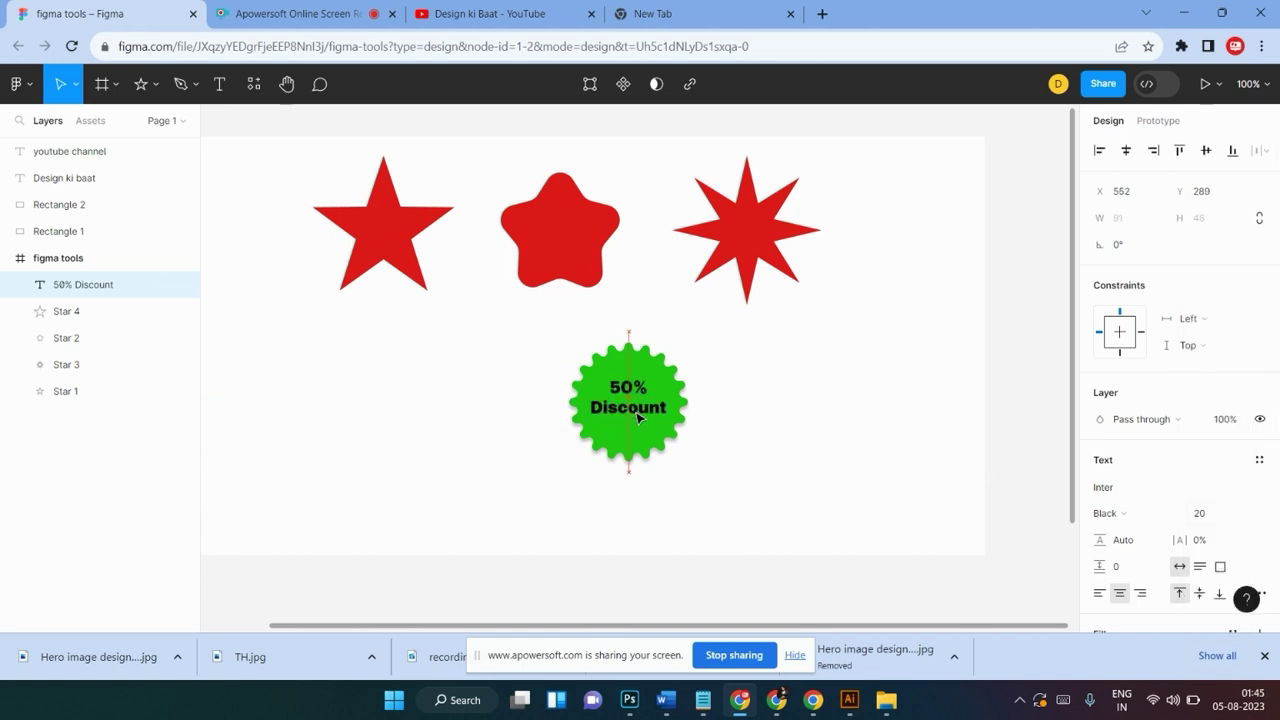
left_click(766, 358)
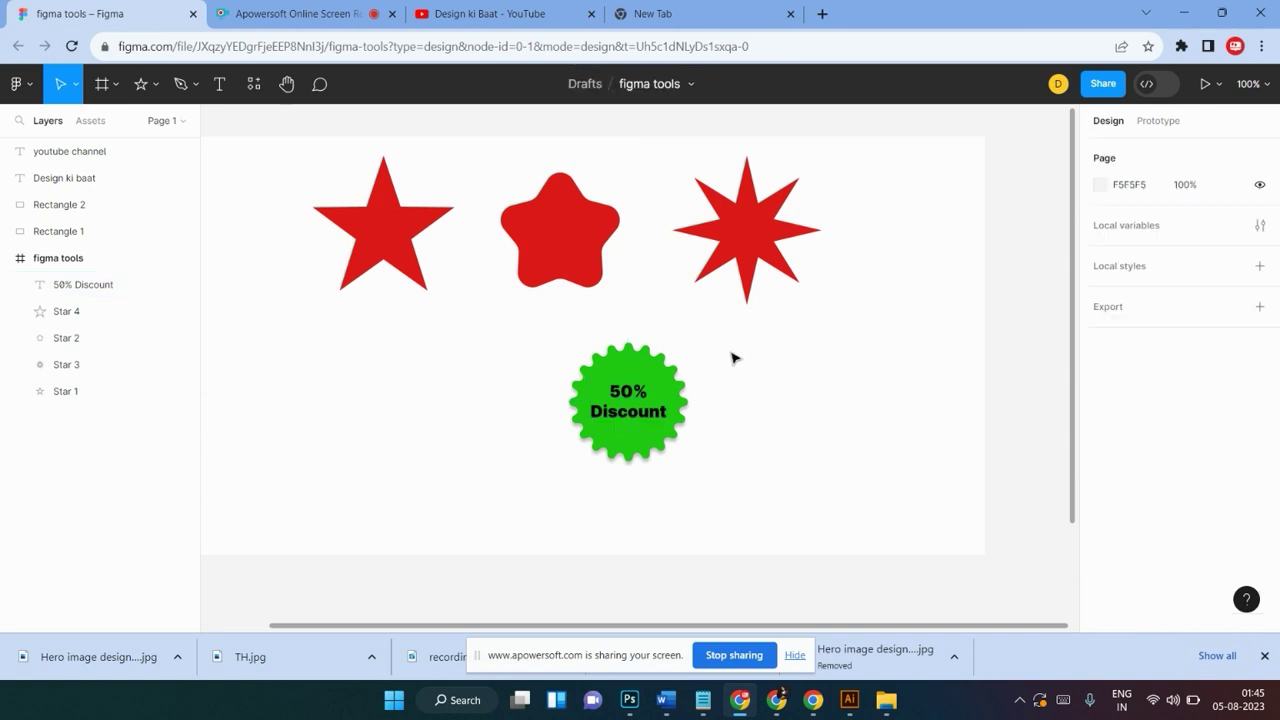
left_click(642, 414)
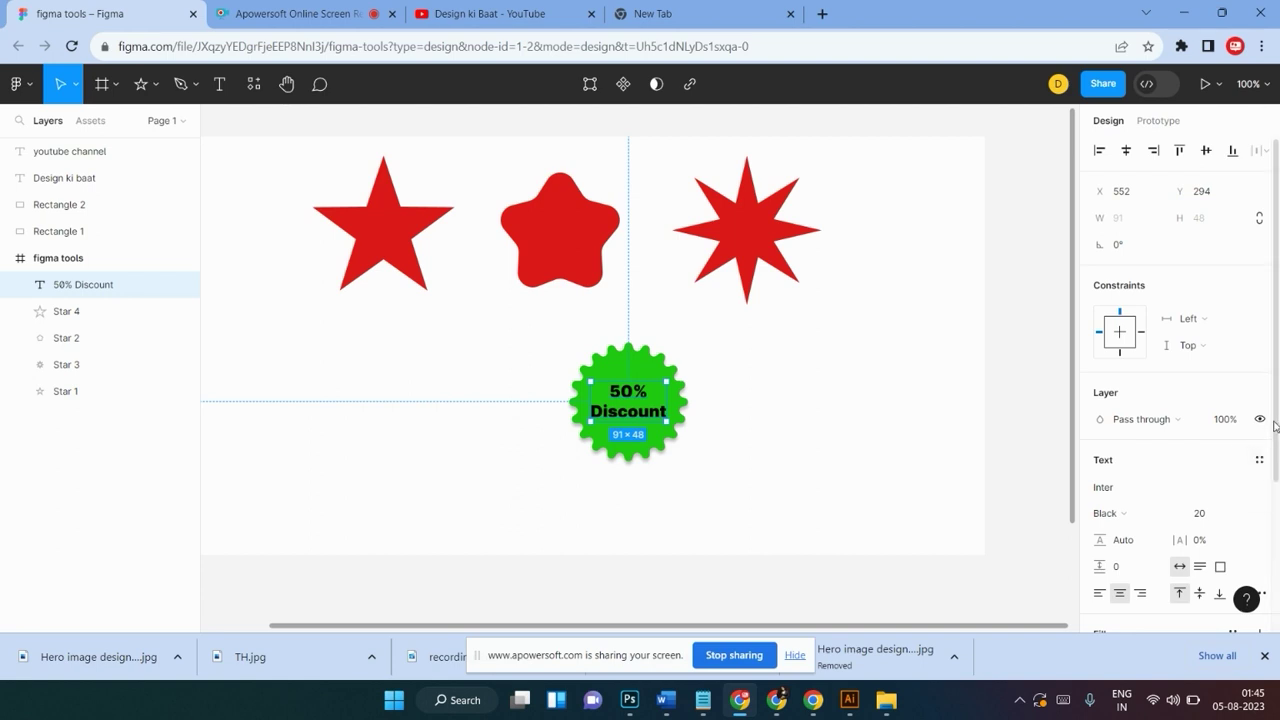
Colour the label text white FFFFFF
scroll(1275, 425, "down", 3)
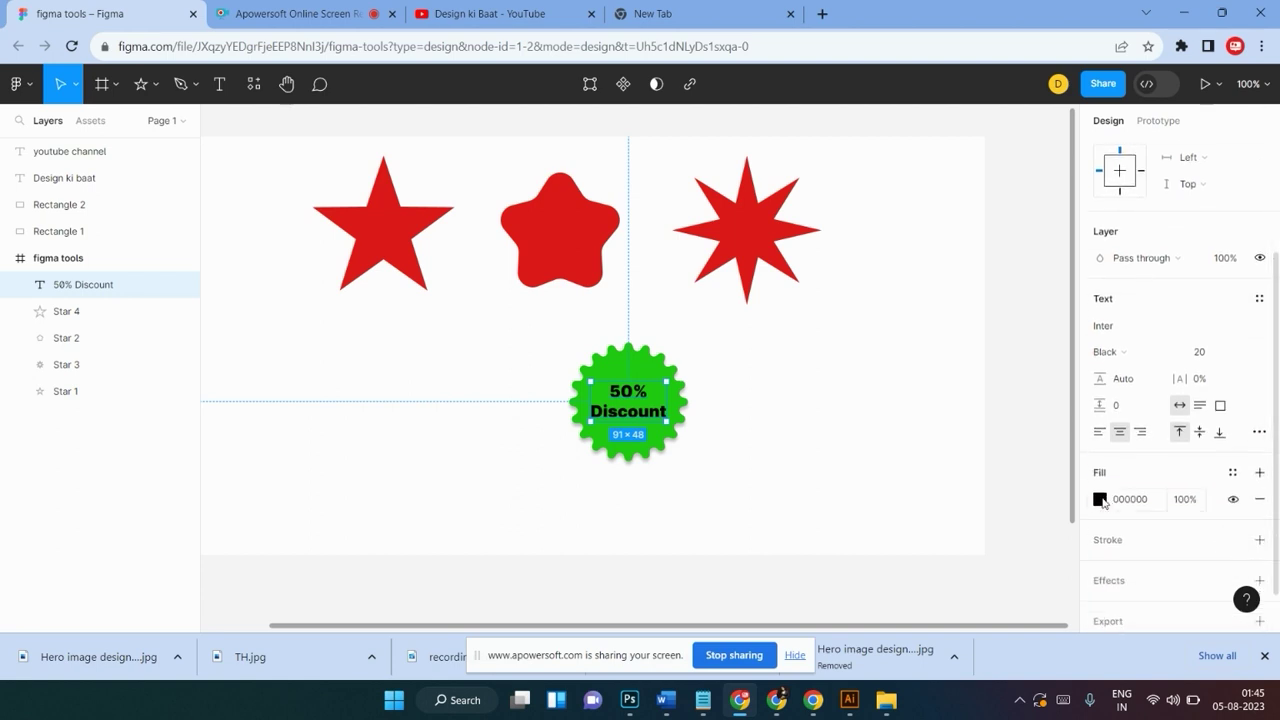
left_click(1100, 499)
type("ffffff")
key("Return")
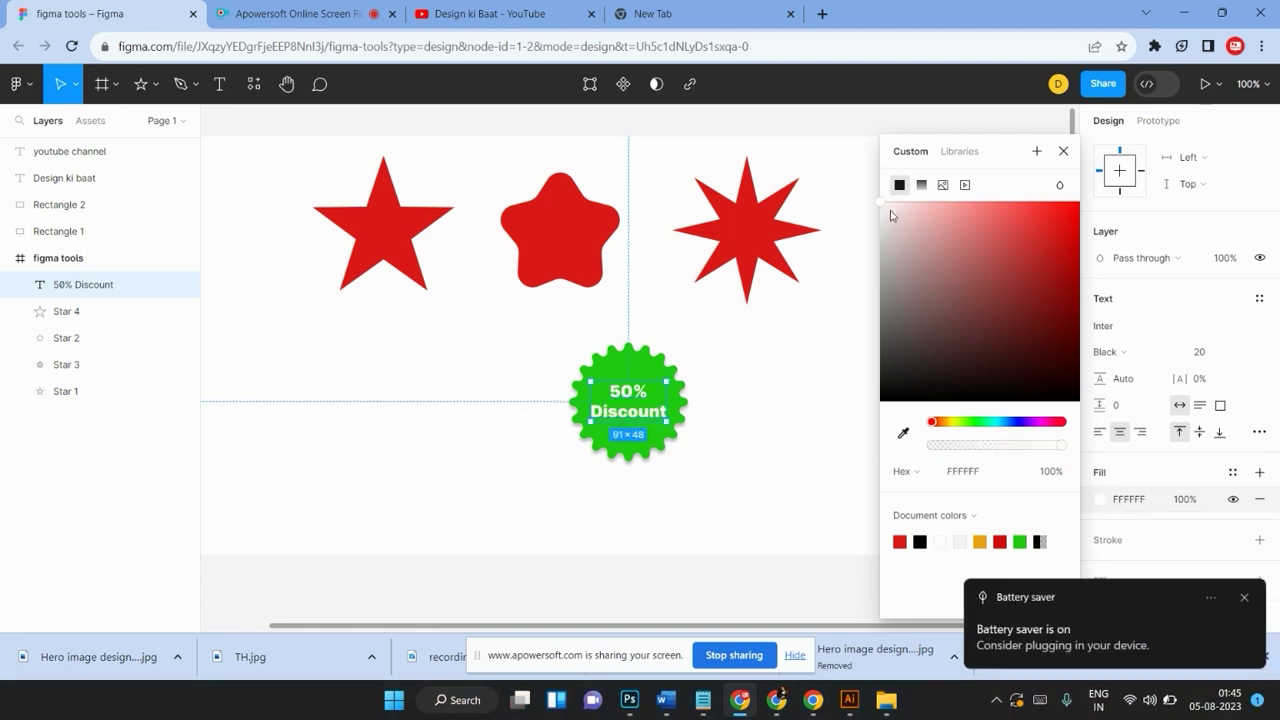
left_click(765, 516)
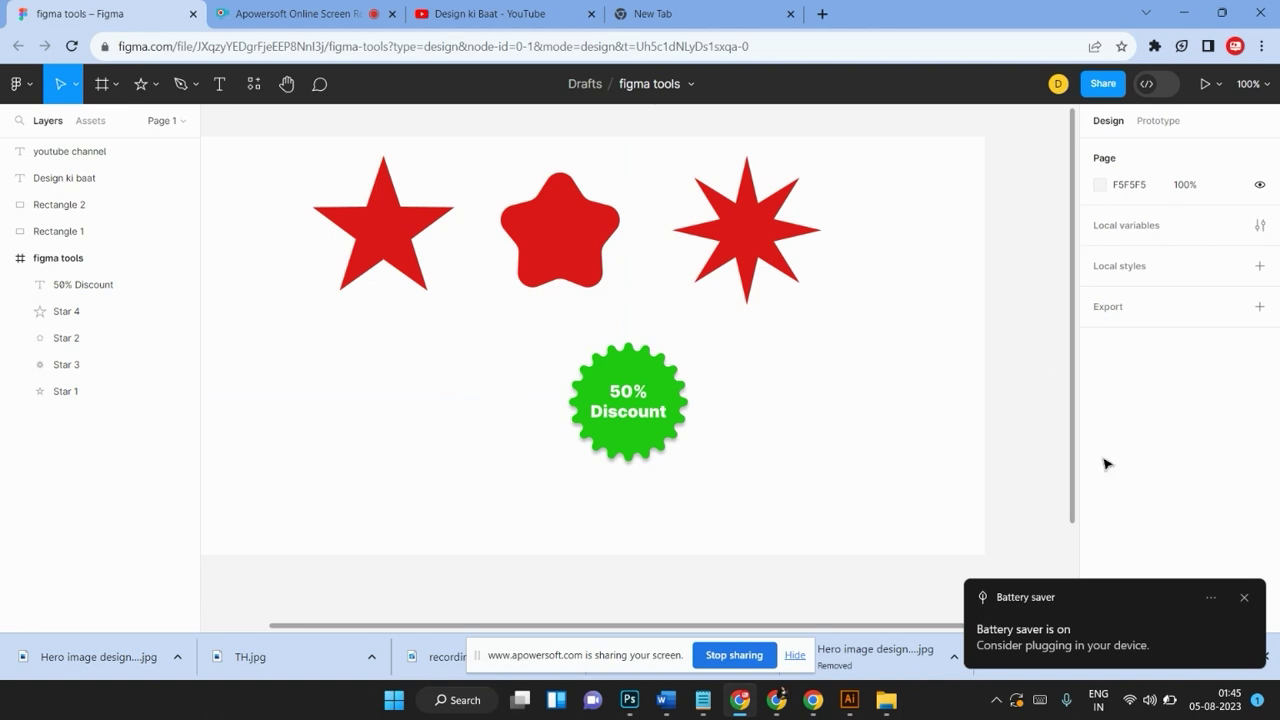
left_click(1244, 599)
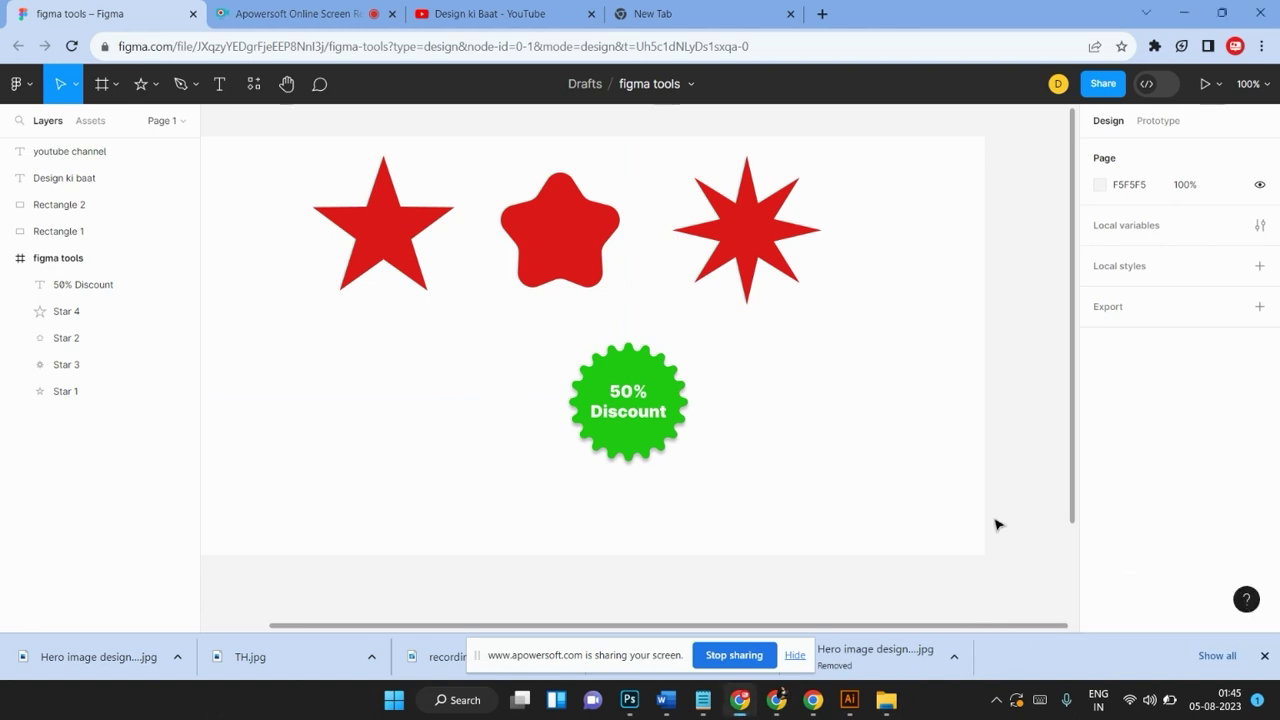
left_click_drag(715, 325, 560, 457)
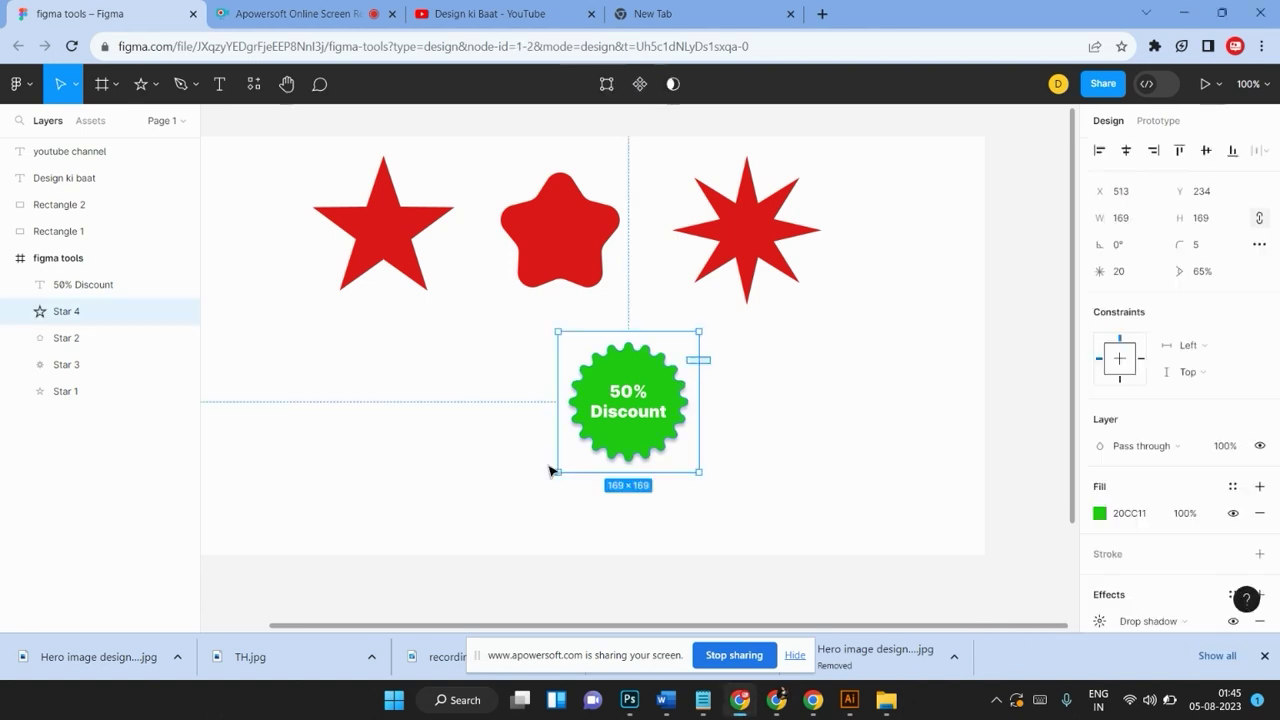
Shift the badge and its label left, then slightly back to the right
left_click(770, 392)
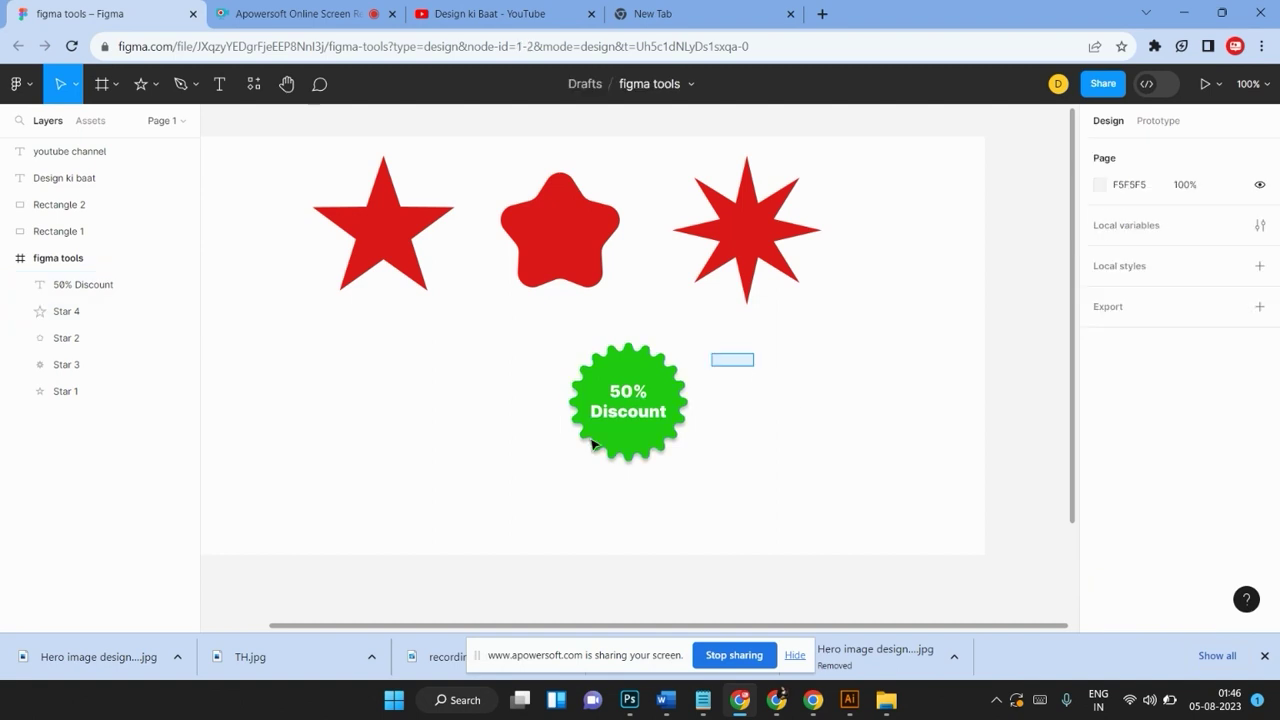
left_click_drag(752, 352, 545, 466)
left_click_drag(594, 424, 490, 433)
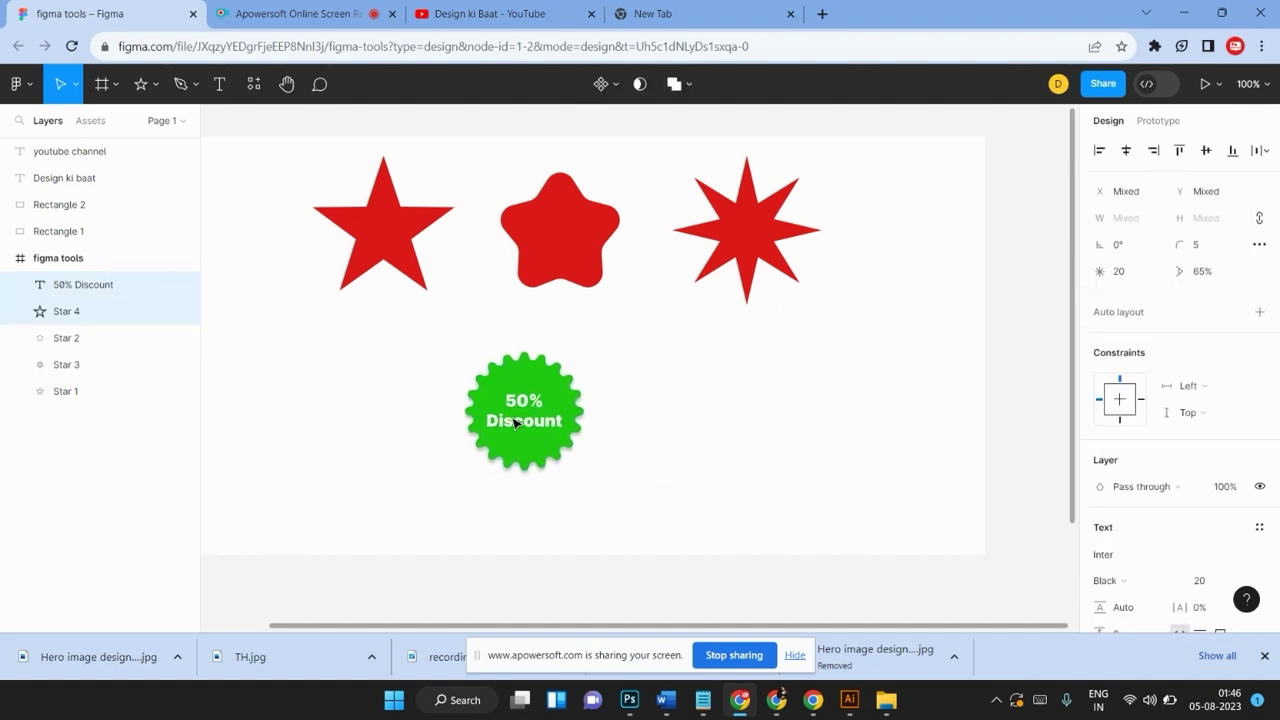
left_click(669, 391)
left_click_drag(588, 381, 420, 483)
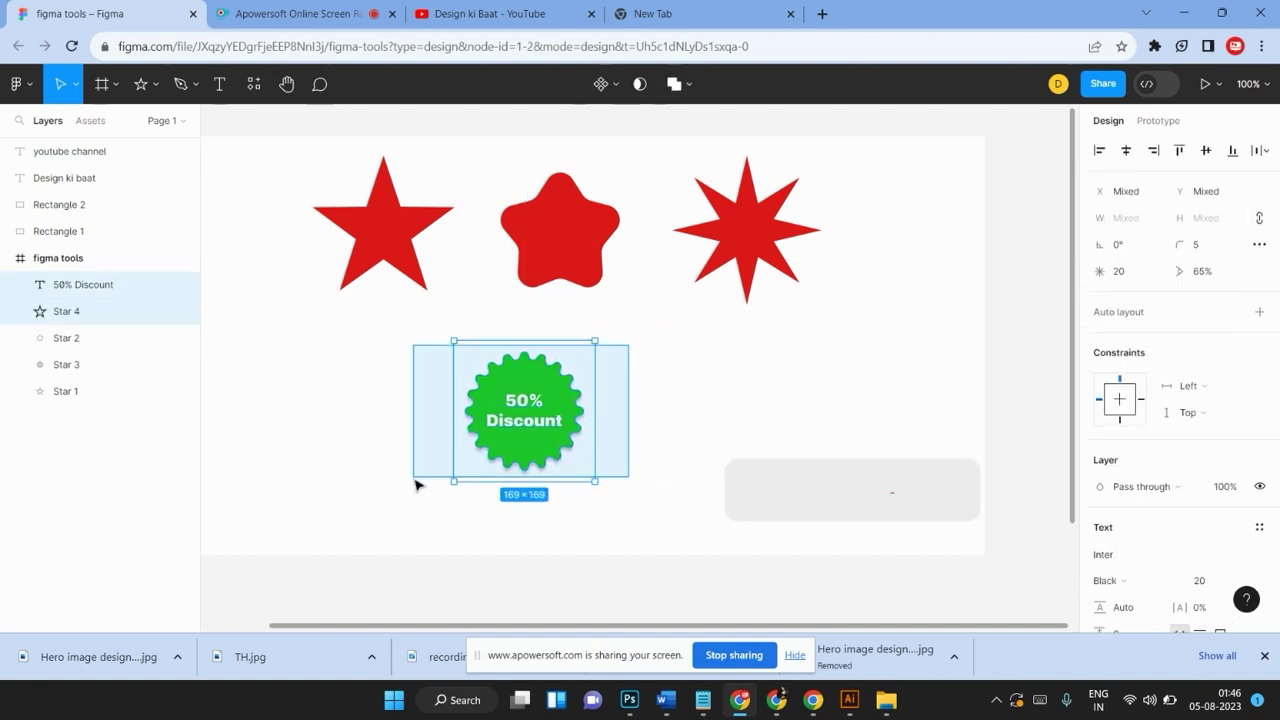
left_click_drag(510, 448, 575, 445)
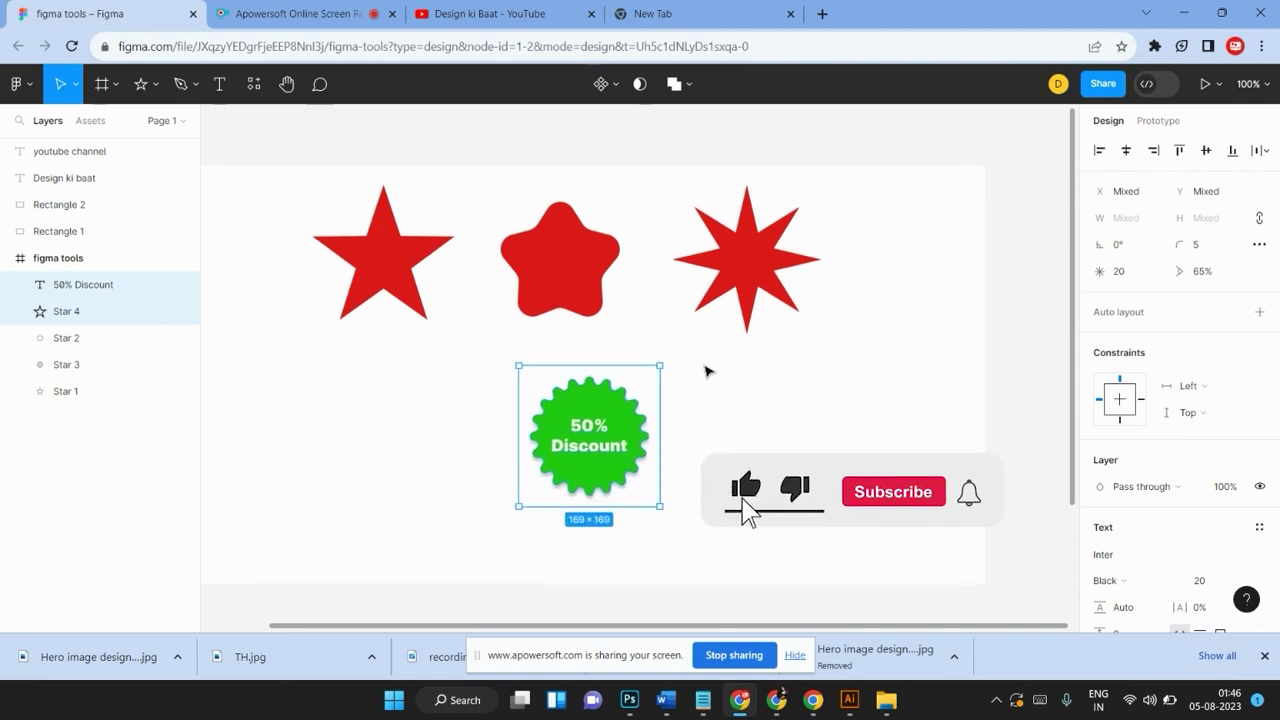
Delete all the stars and the badge, undo the deletion, and zoom out
scroll(706, 371, "up", 2)
mouse_move(866, 271)
left_mouse_down()
mouse_move(272, 510)
mouse_move(330, 526)
left_mouse_up()
key("Delete")
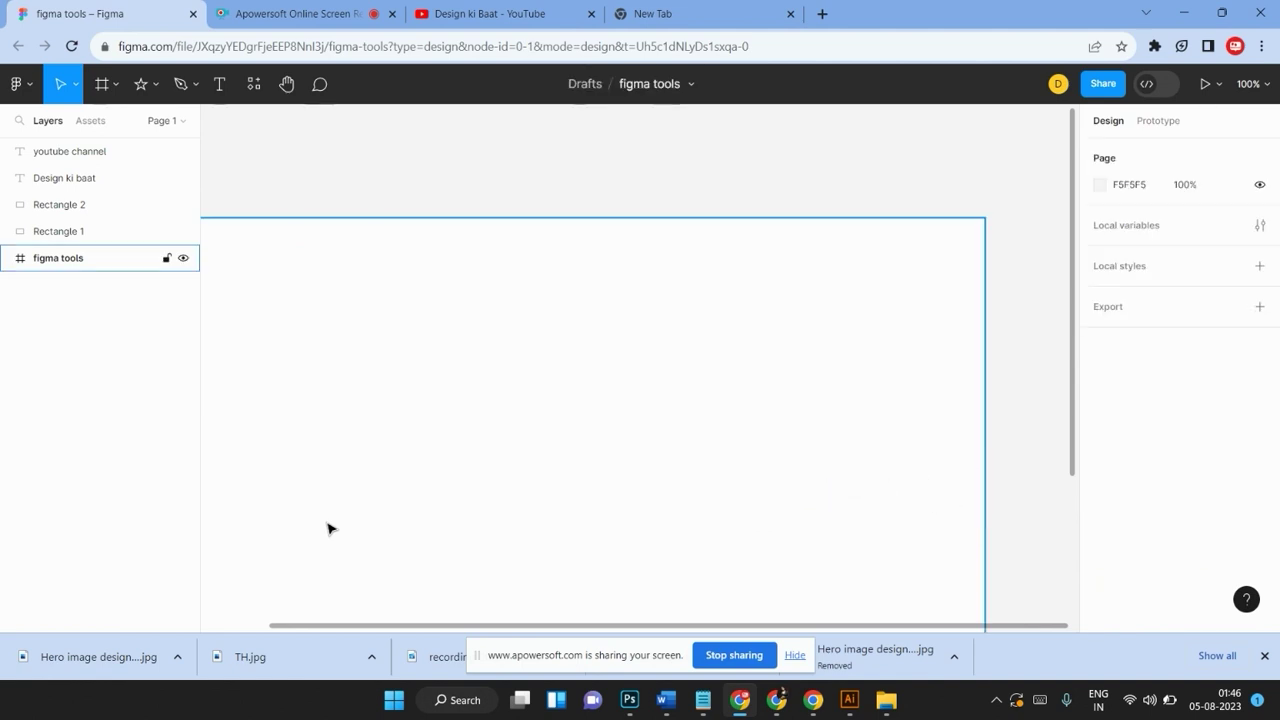
key("ctrl+z")
scroll(503, 443, "down", 4)
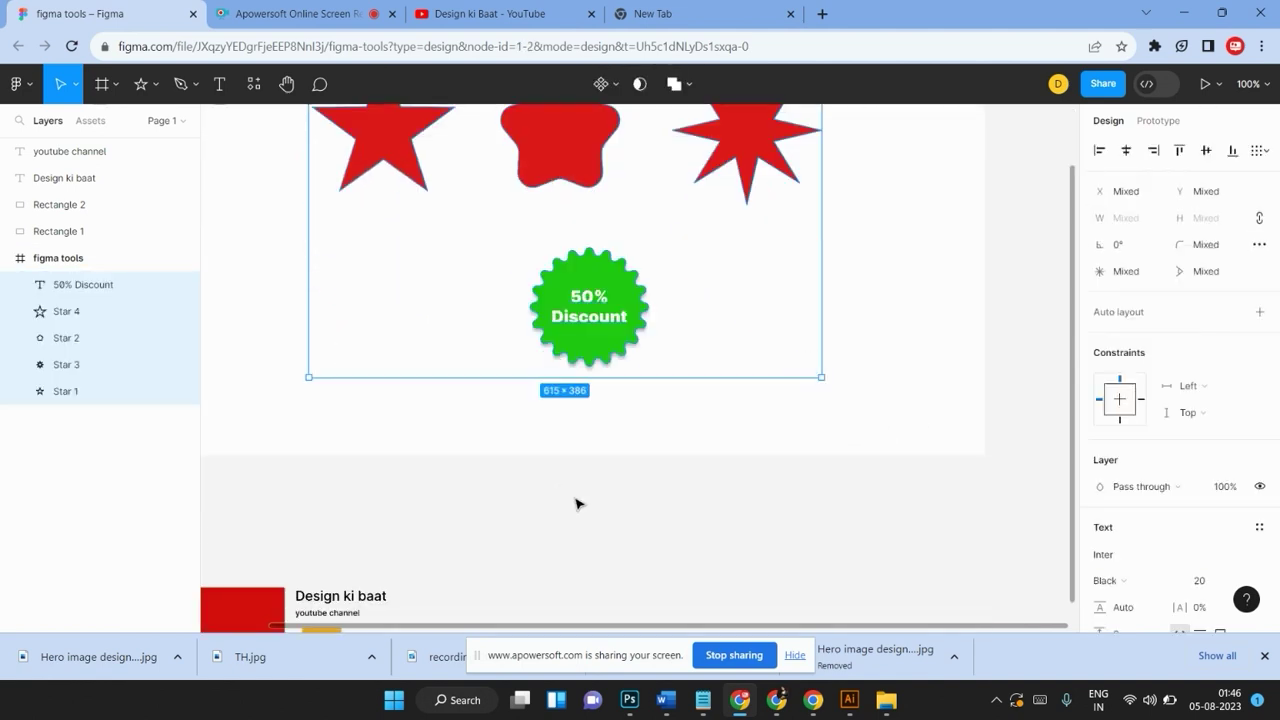
scroll(576, 503, "up", 2)
key("ctrl+minus")
key("ctrl+minus")
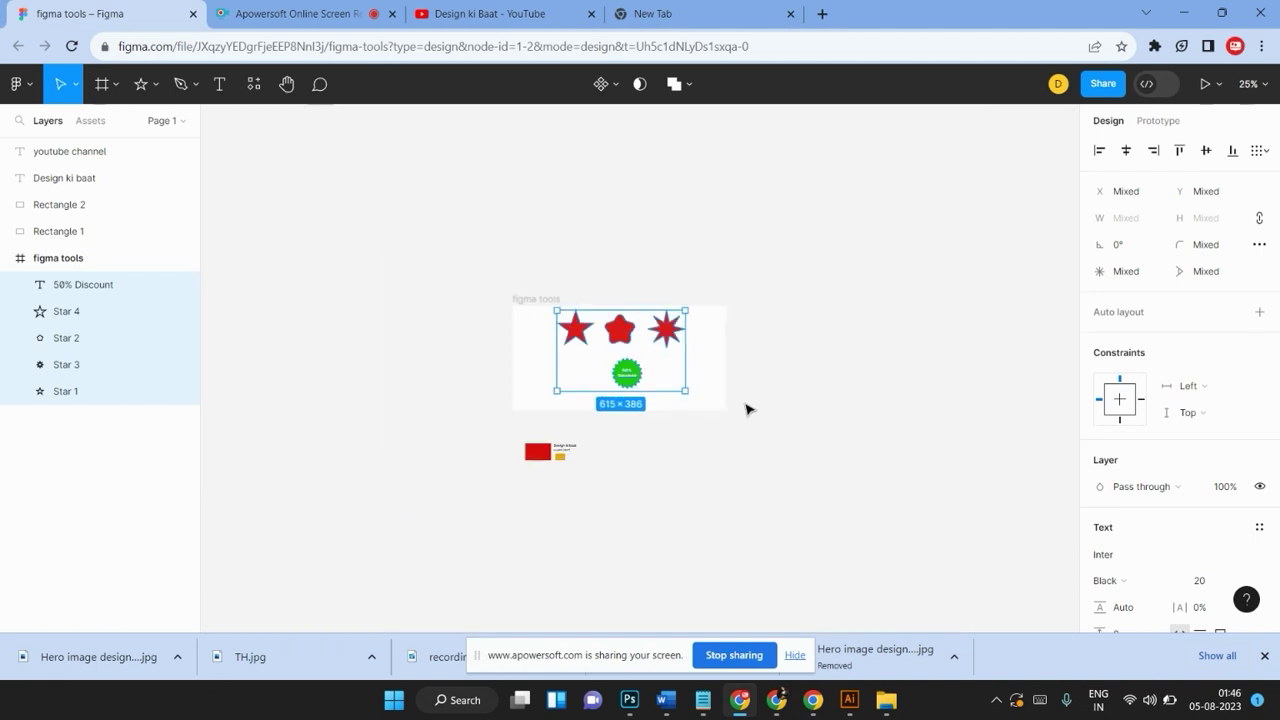
left_click(778, 398)
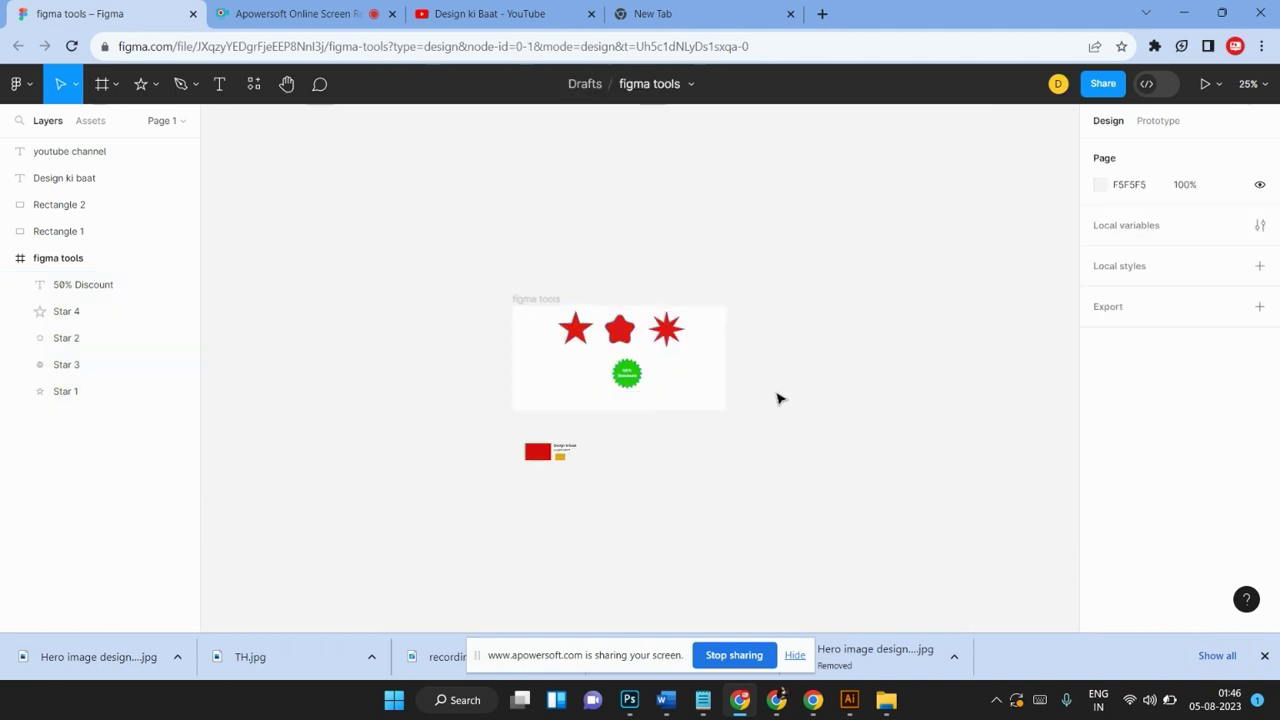
Place and delete a trial pngegg (83) photo, then drag the rounded red star right of the frame
left_click(156, 86)
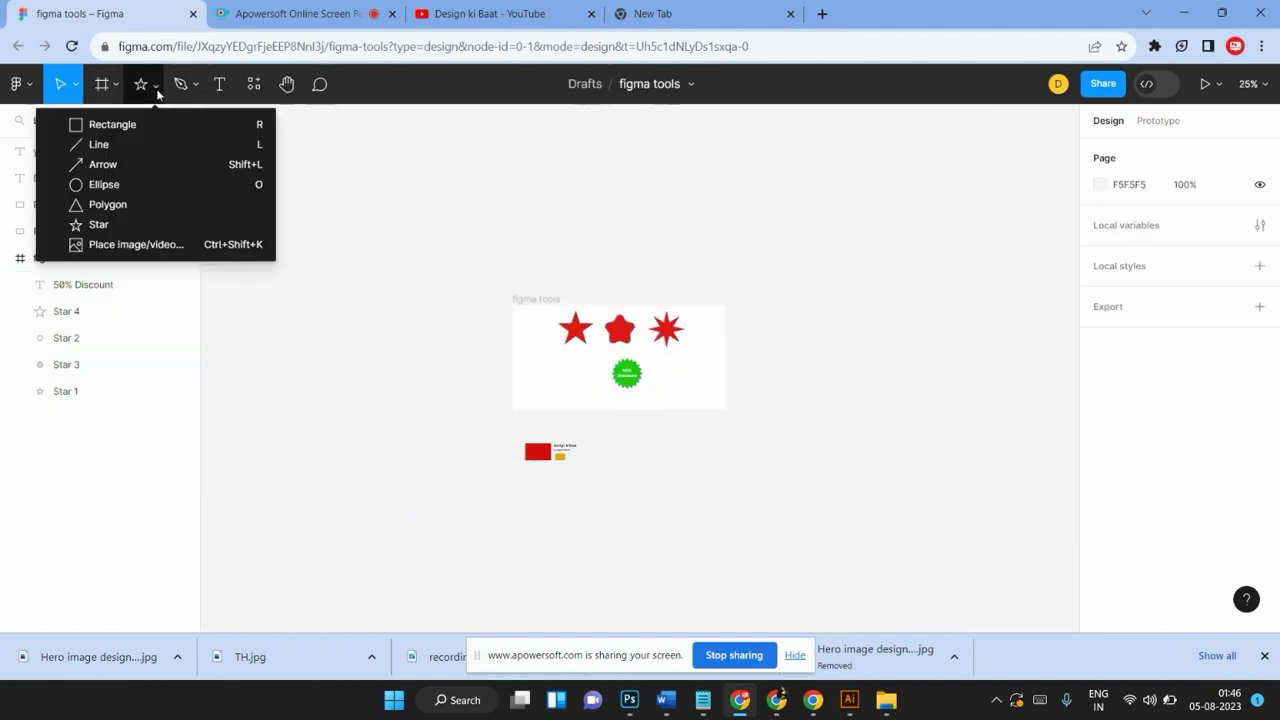
left_click(116, 250)
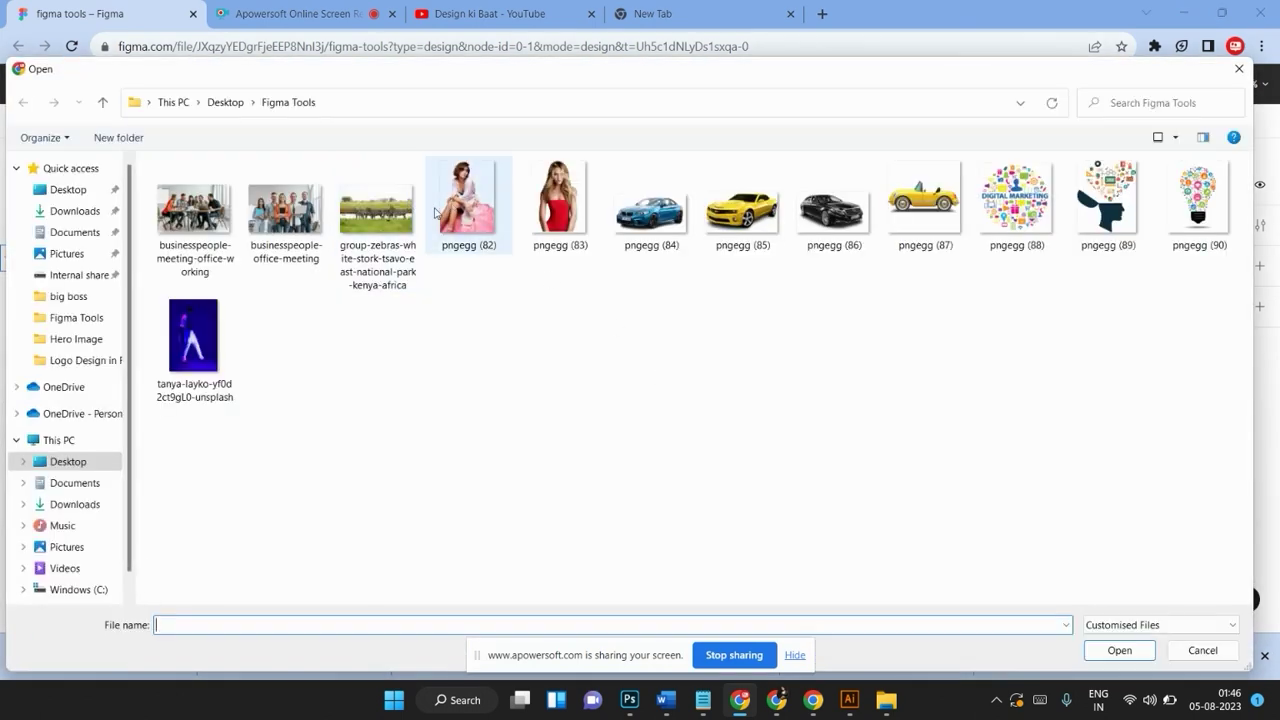
left_click(559, 233)
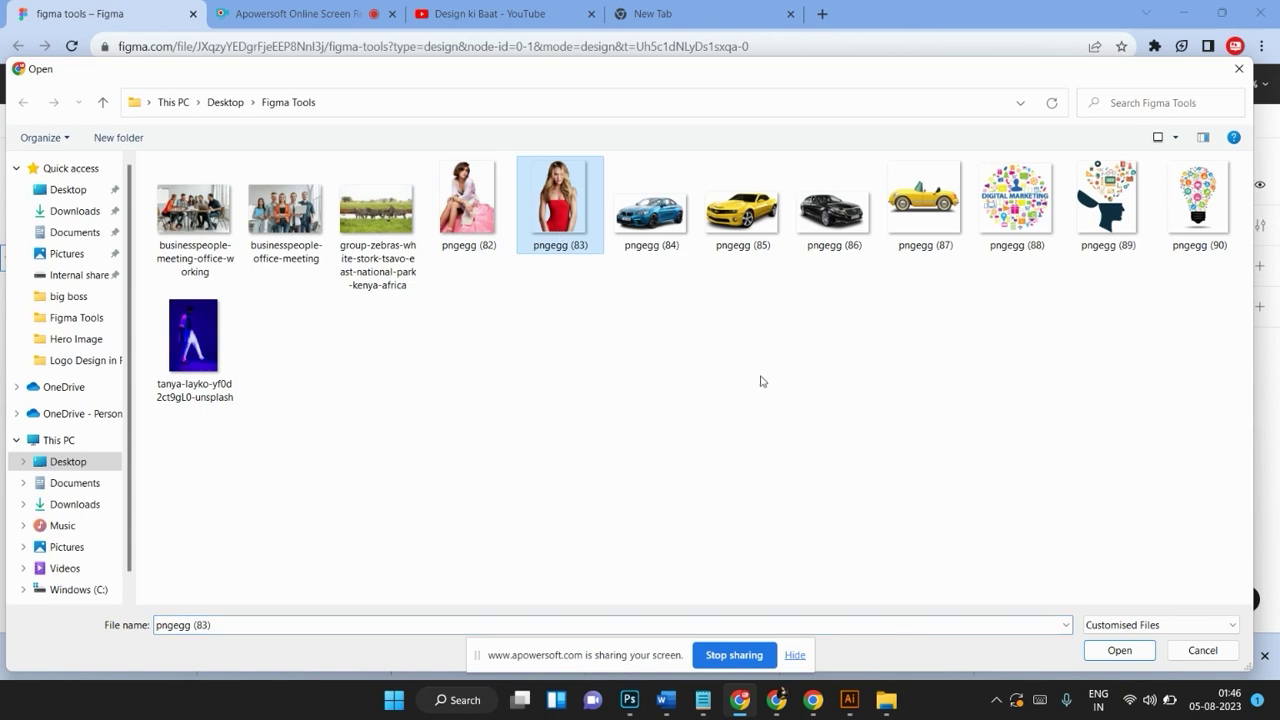
left_click(1119, 651)
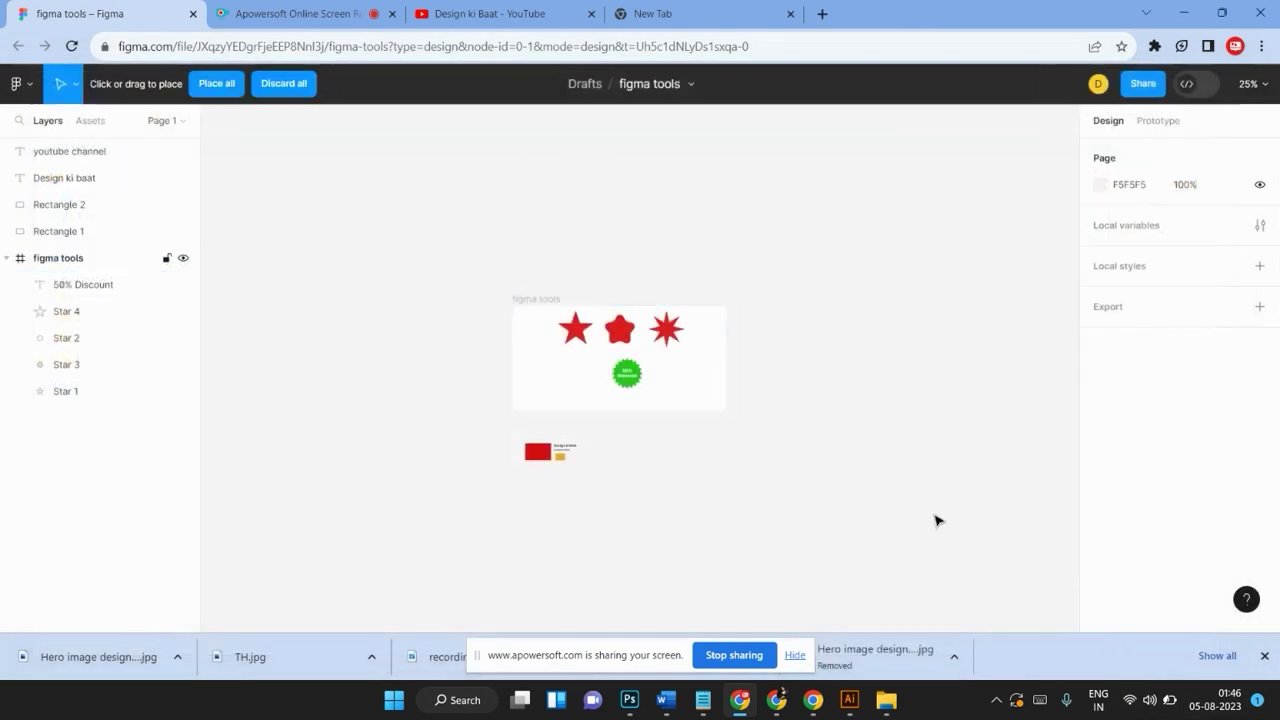
left_click(800, 392)
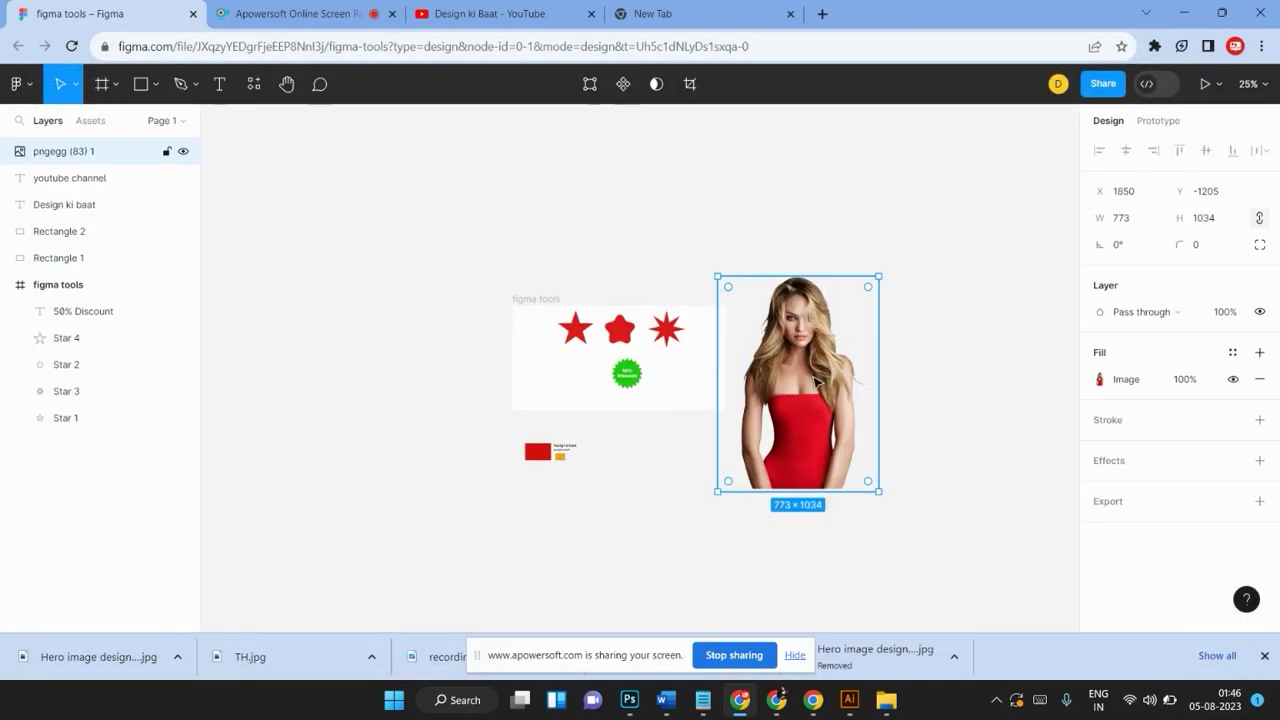
left_click_drag(815, 380, 880, 335)
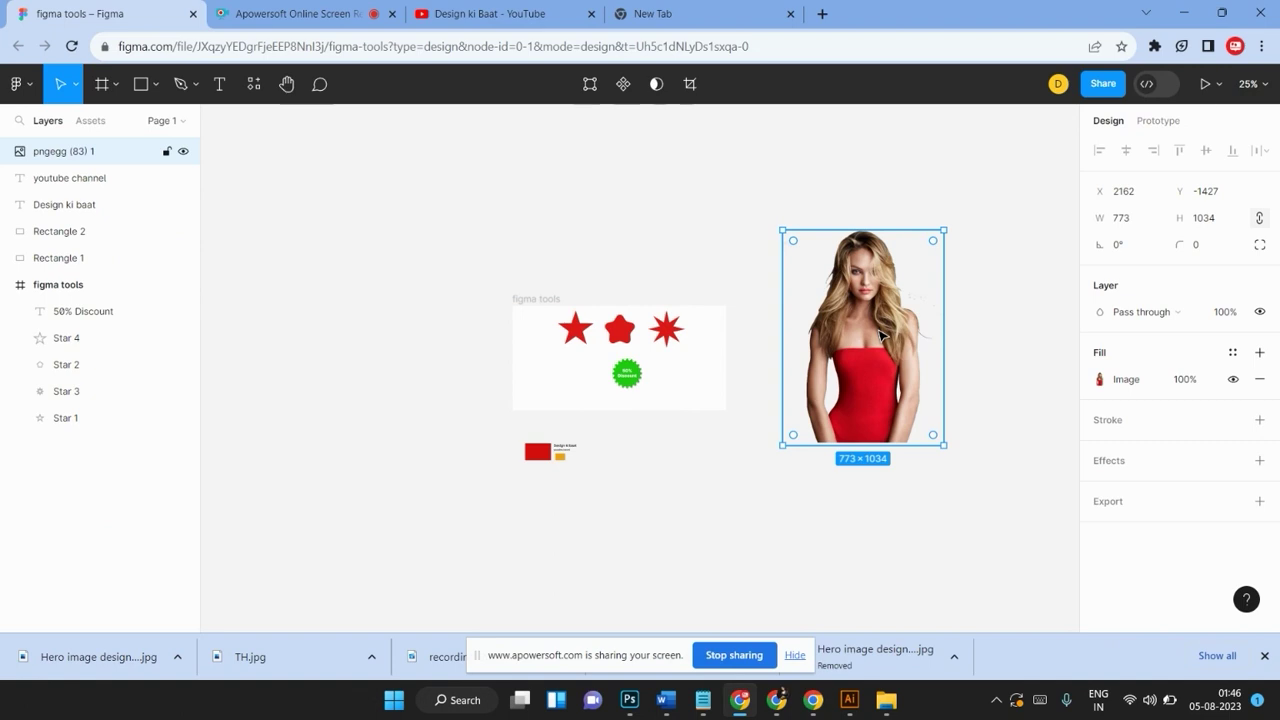
key("Delete")
mouse_move(620, 330)
left_mouse_down()
mouse_move(810, 395)
mouse_move(818, 378)
mouse_move(942, 498)
left_mouse_up()
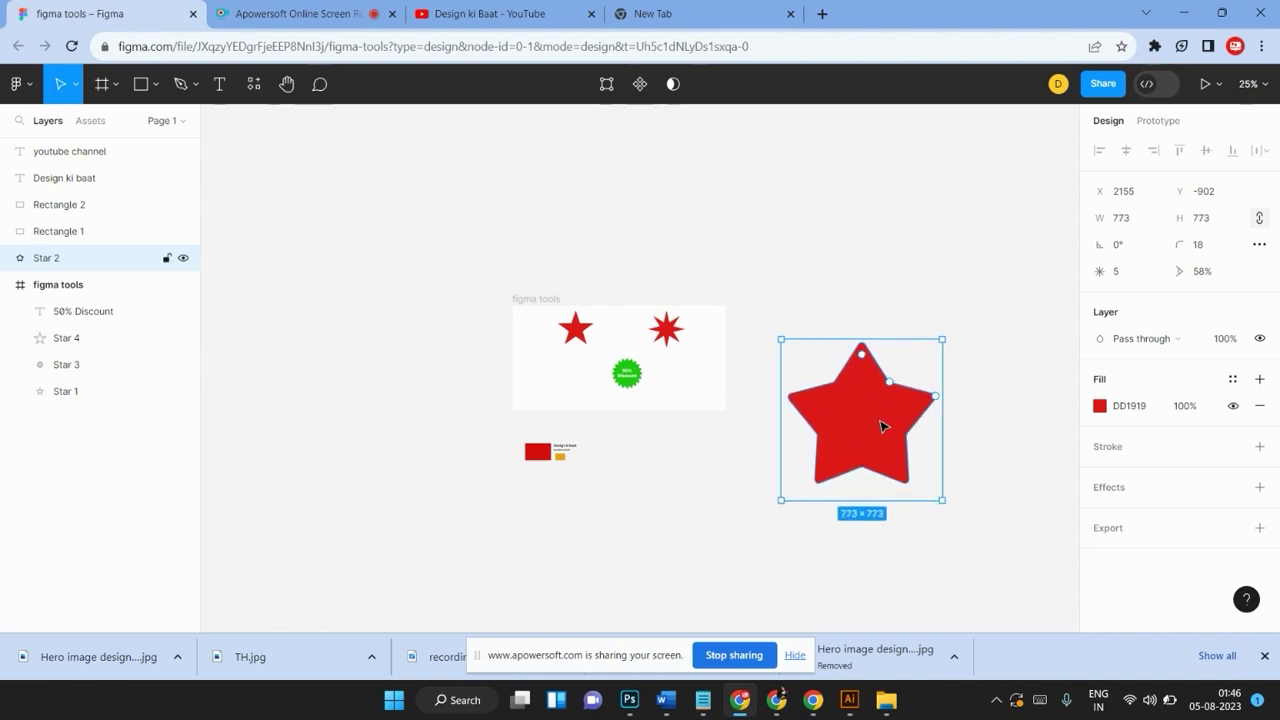
Fill the selected Star 2 with the pngegg (83) photo and nudge it up-right
left_click(155, 85)
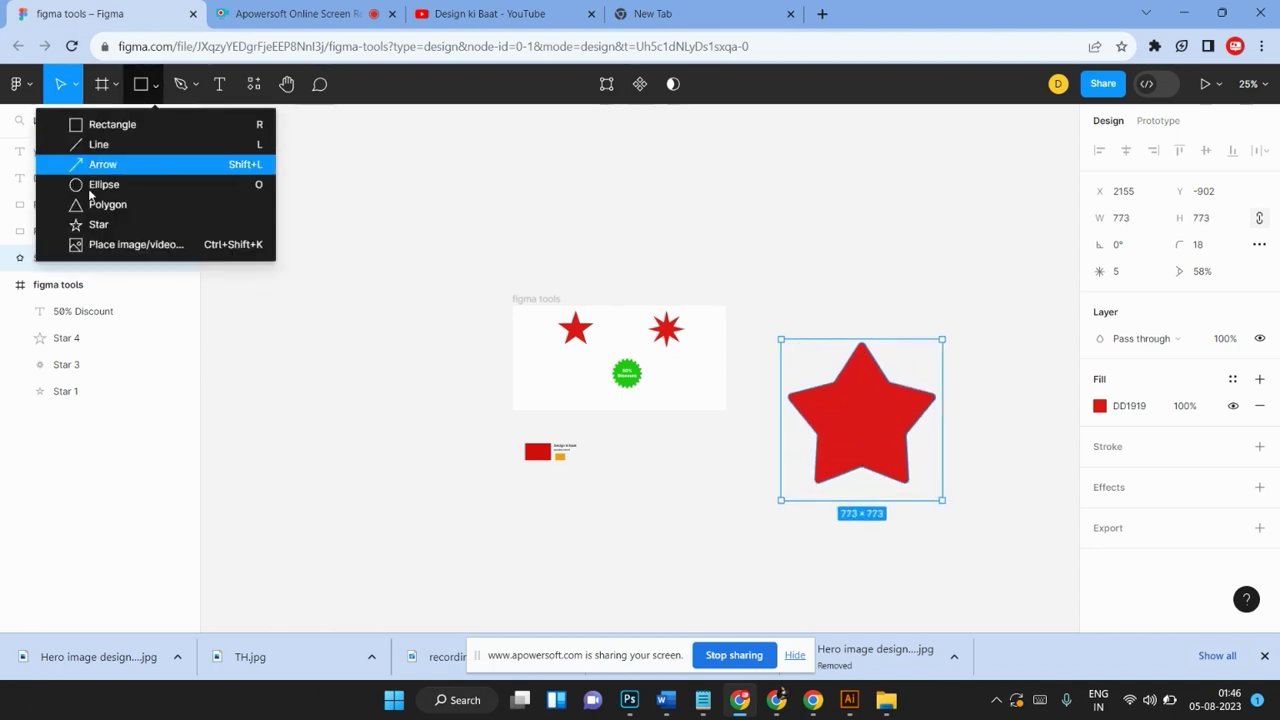
left_click(116, 249)
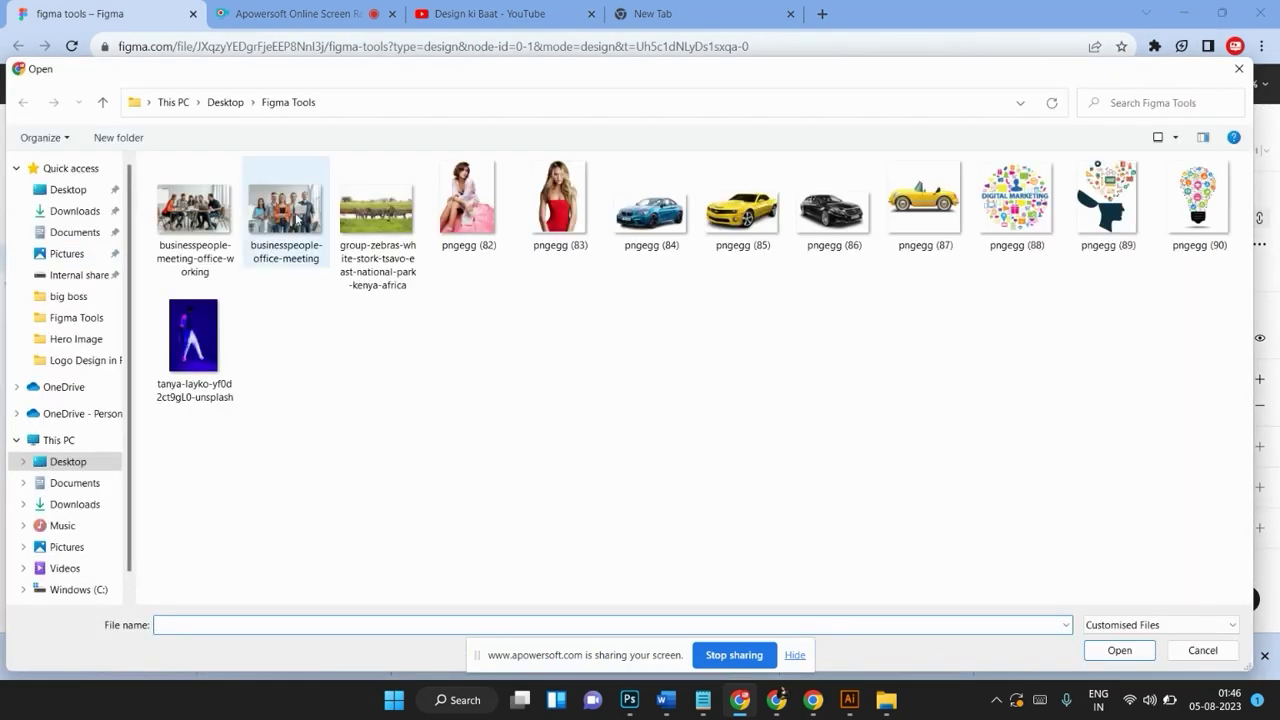
left_click(560, 205)
left_click(1119, 650)
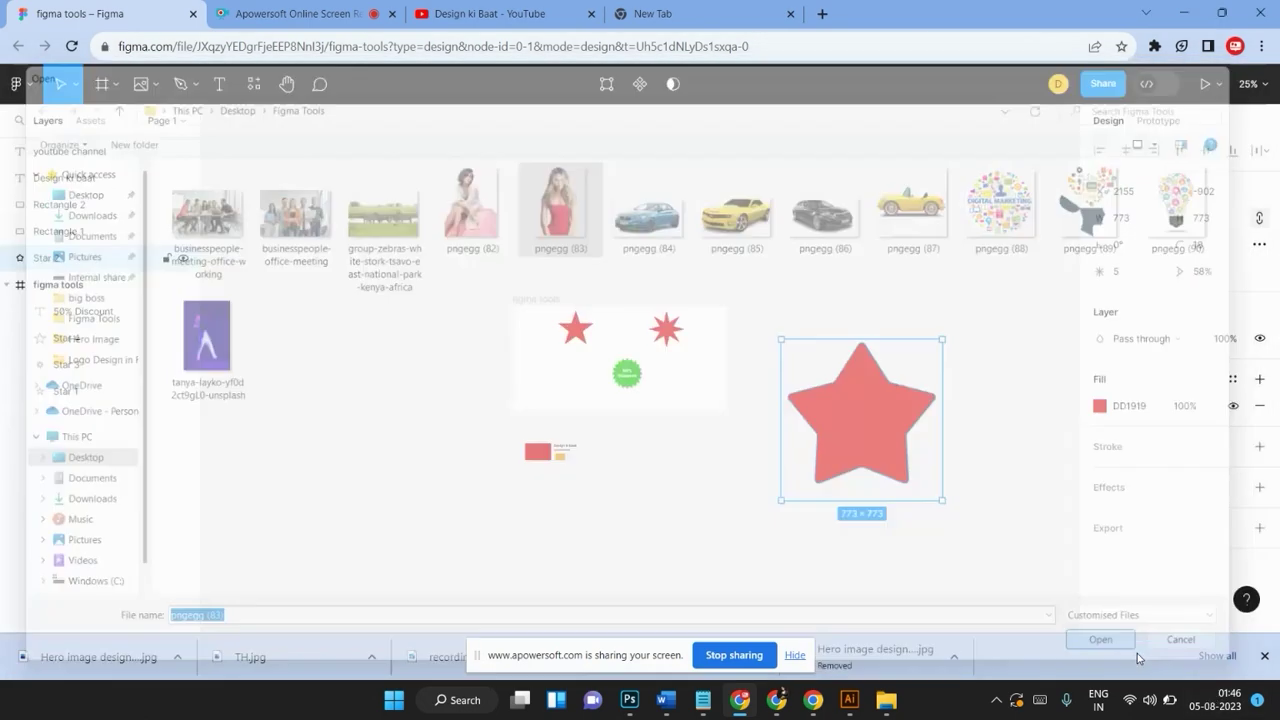
left_click(840, 399)
left_click_drag(872, 420, 875, 405)
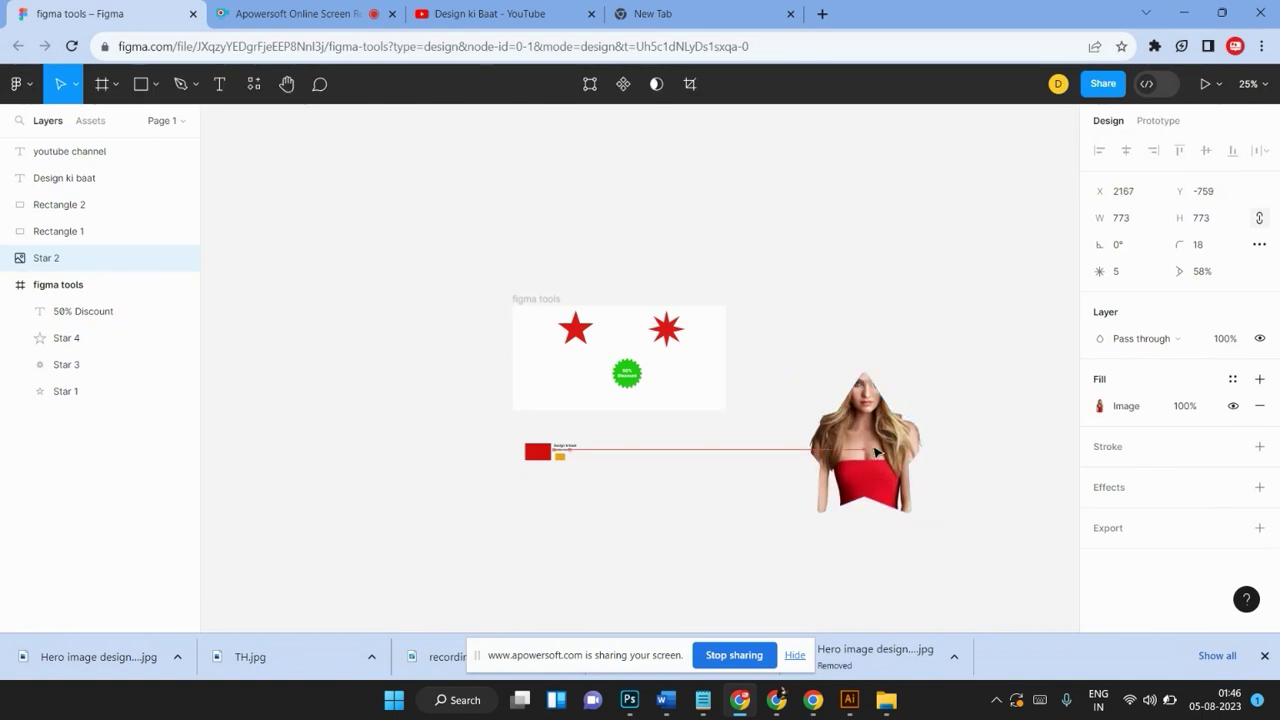
Adjust the image-filled star's outline points, reposition it, then delete it
double_click(875, 405)
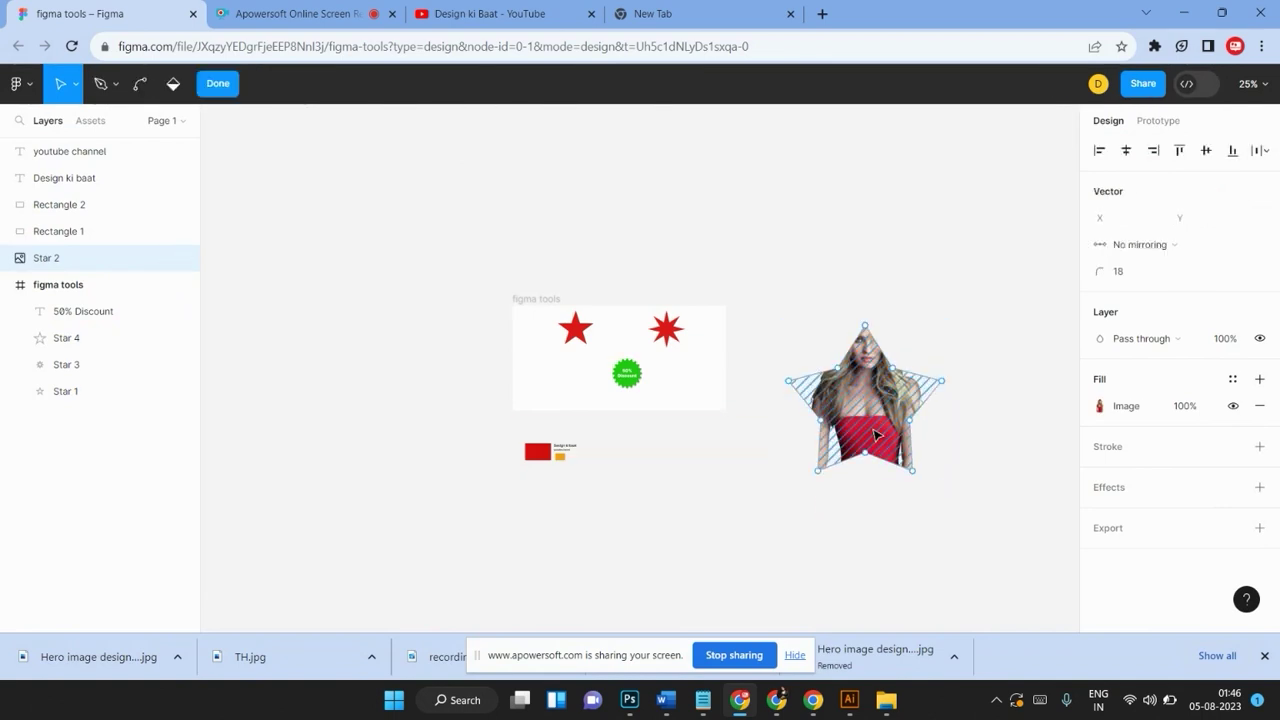
left_click_drag(875, 433, 875, 426)
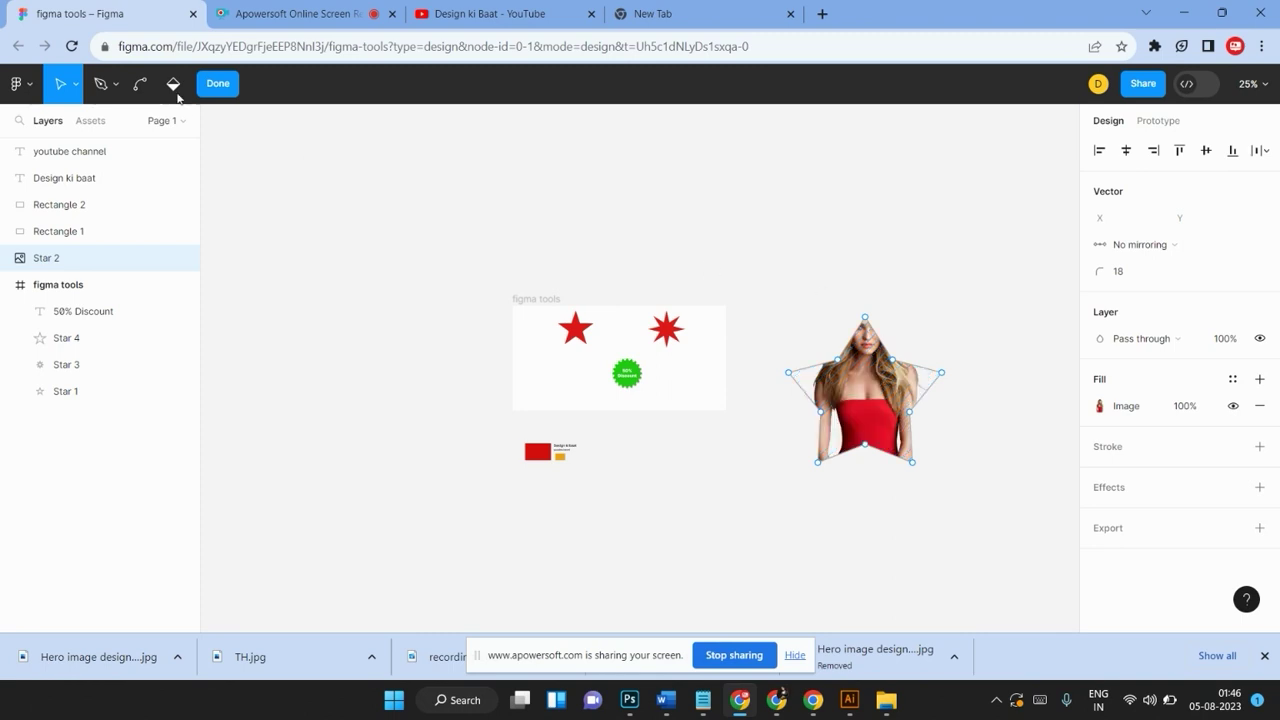
left_click(218, 84)
mouse_move(822, 385)
left_mouse_down()
mouse_move(812, 320)
mouse_move(844, 385)
left_mouse_up()
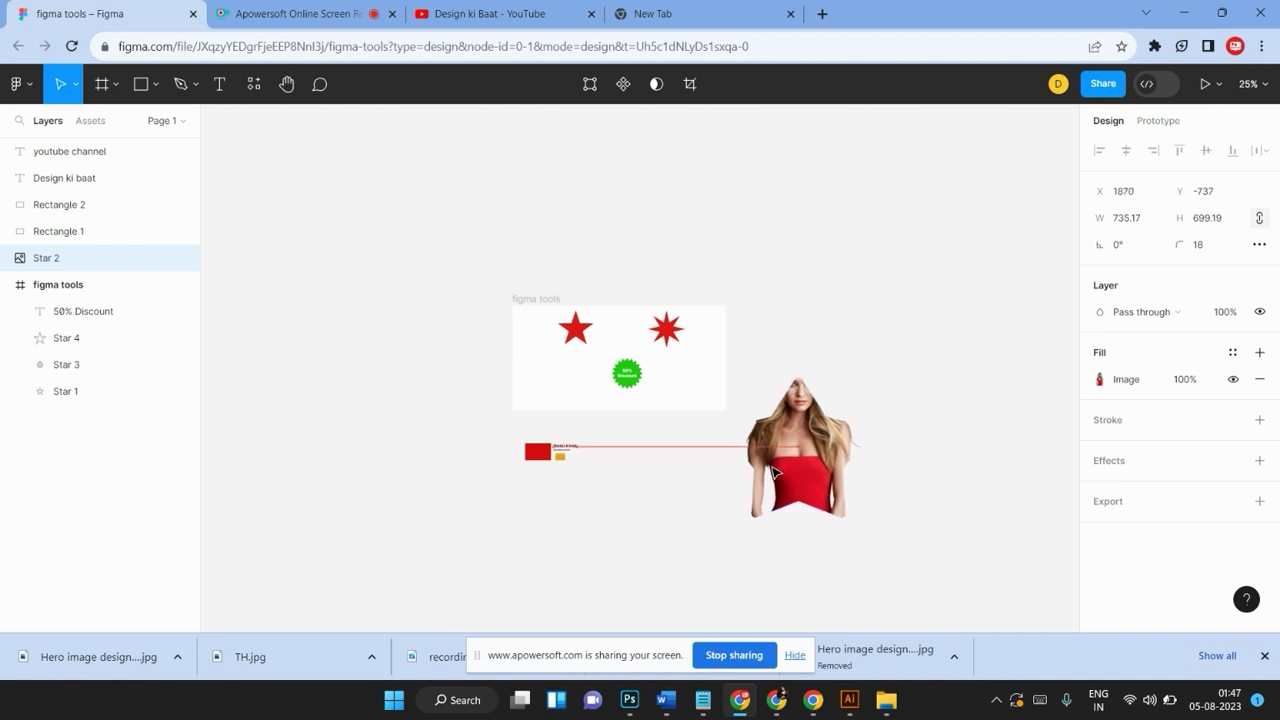
left_click_drag(780, 246, 950, 517)
key("Delete")
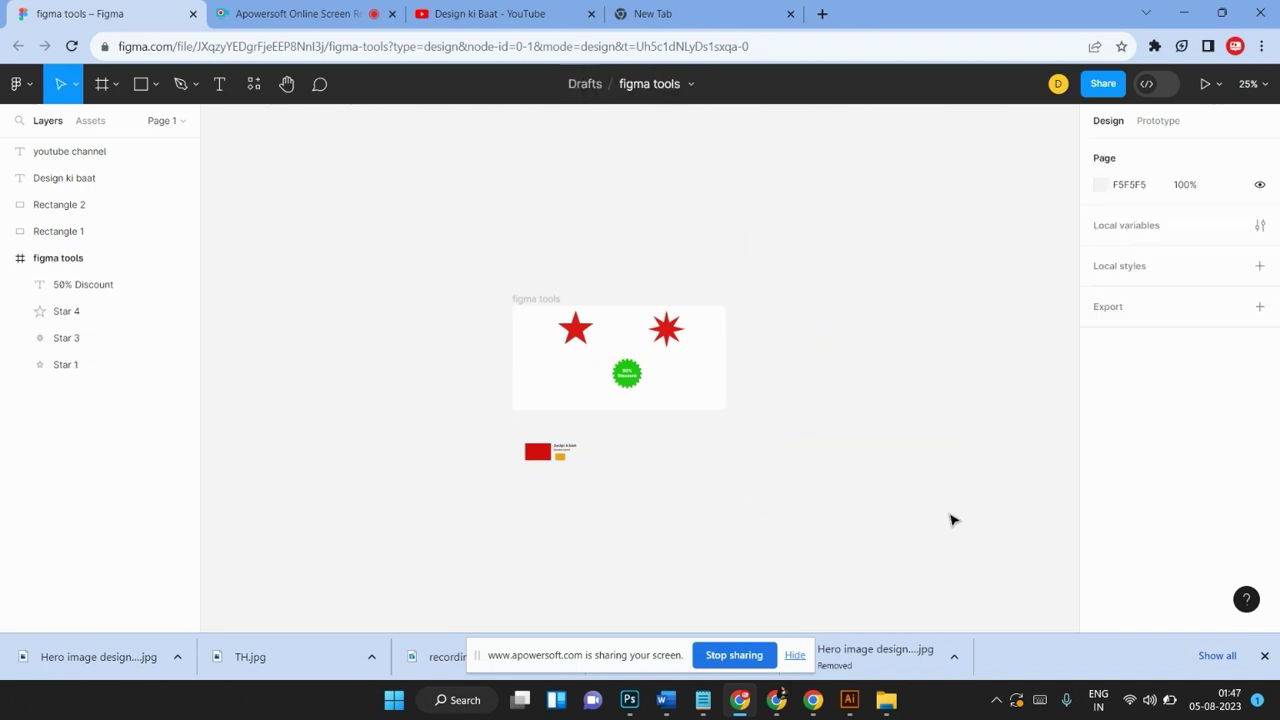
Close the shape tools list and show the Pen and Pencil tool choices
left_click(156, 85)
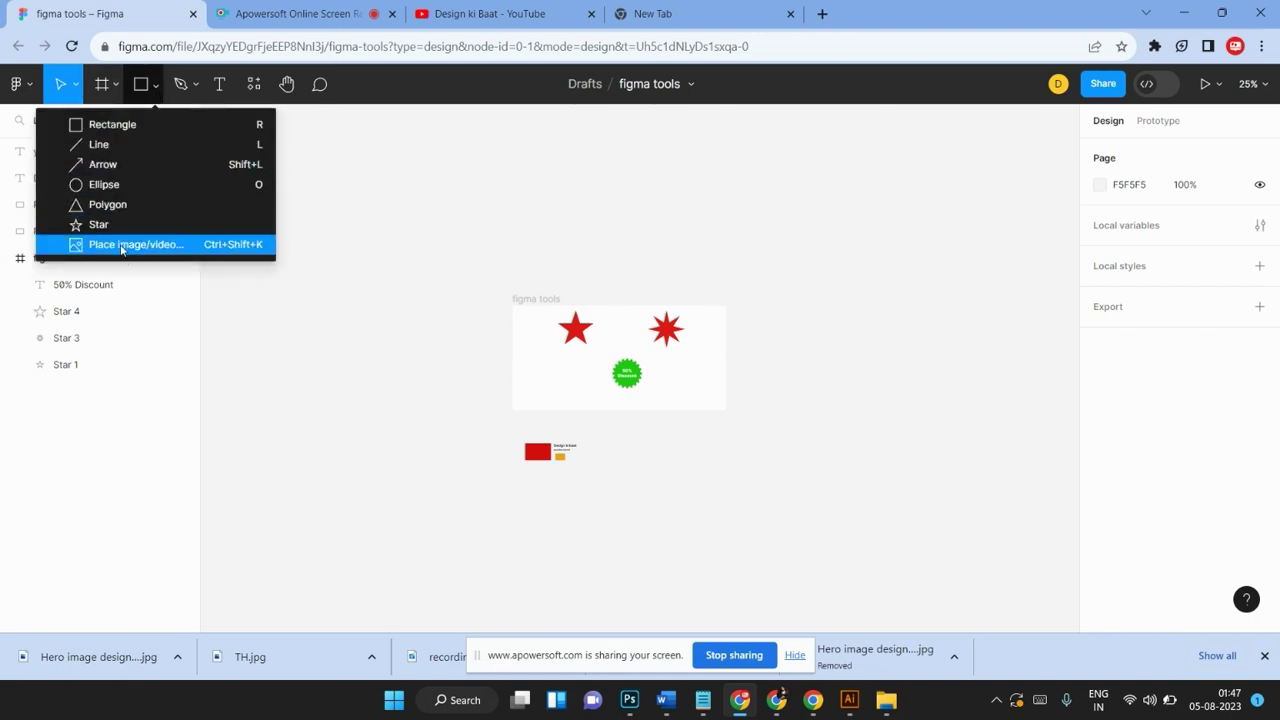
left_click(514, 231)
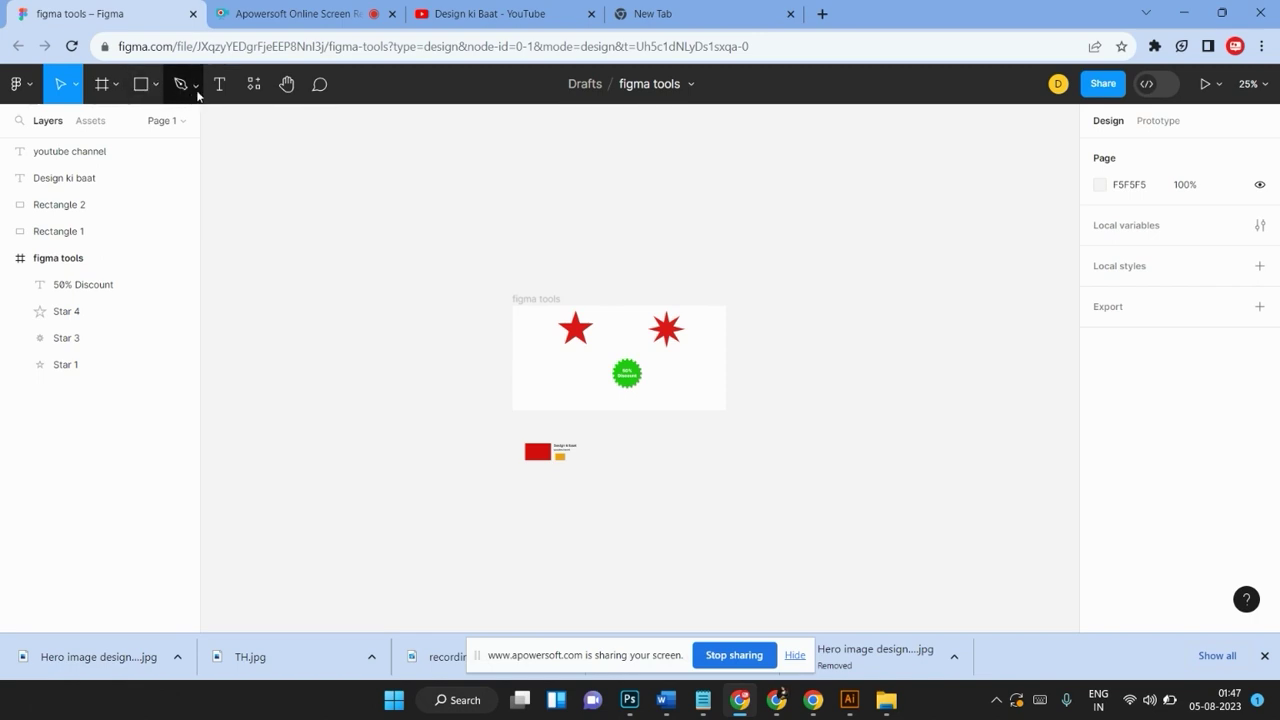
left_click(196, 92)
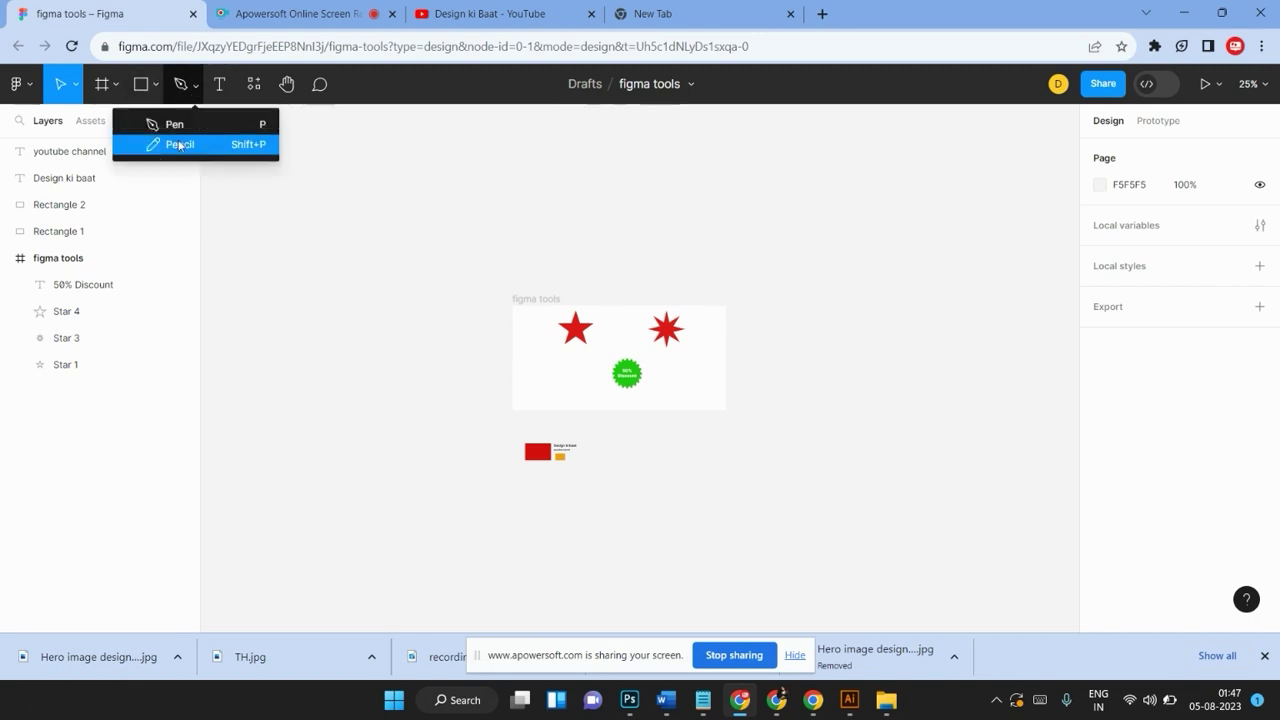
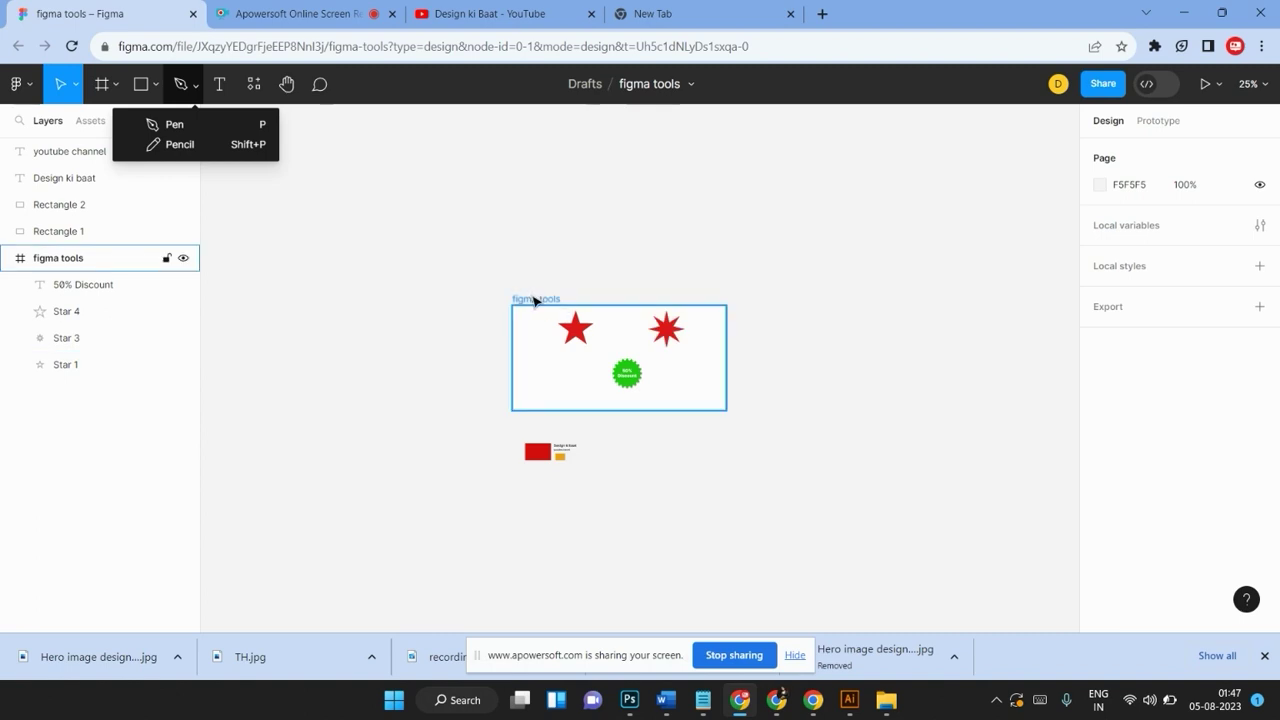
Move the figma tools frame up-left and resize it to 2503×1220
left_click_drag(535, 300, 441, 250)
mouse_move(633, 352)
left_mouse_down()
mouse_move(894, 371)
mouse_move(940, 358)
left_mouse_up()
left_click_drag(854, 362, 896, 510)
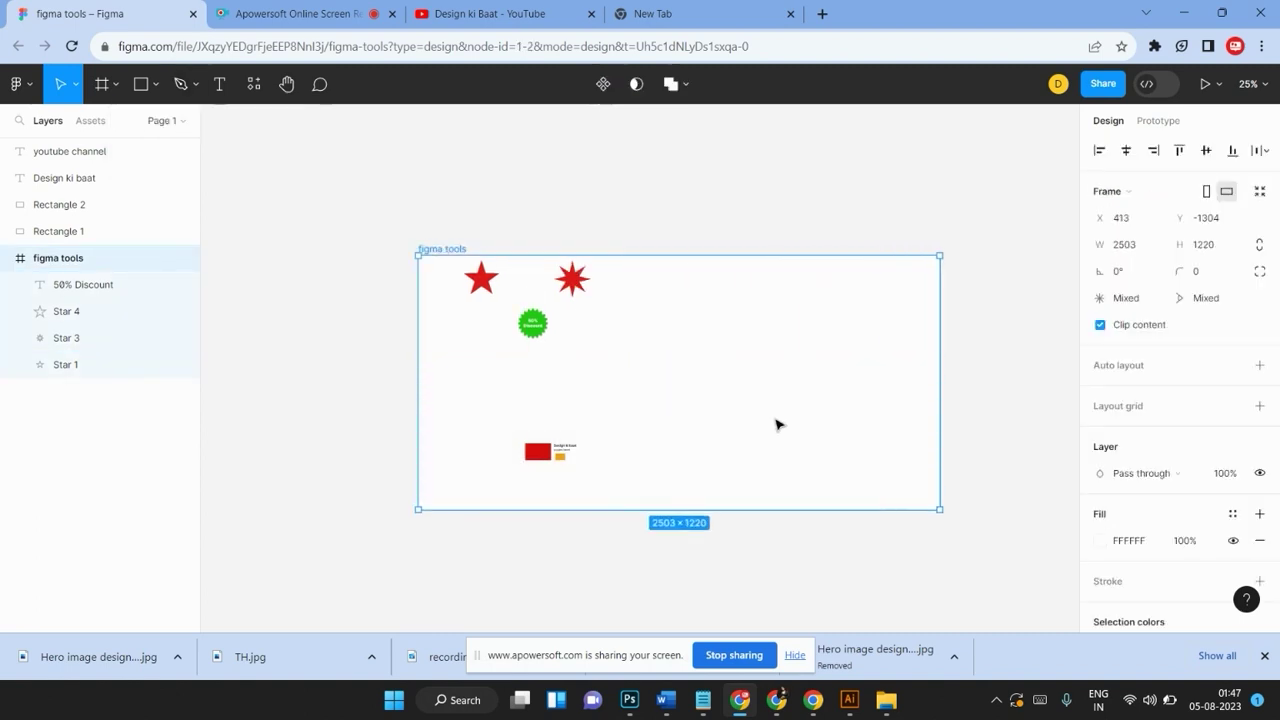
Draw a closed four-point pen outline on the frame's right side and nudge it right
left_click(180, 86)
left_click(822, 323)
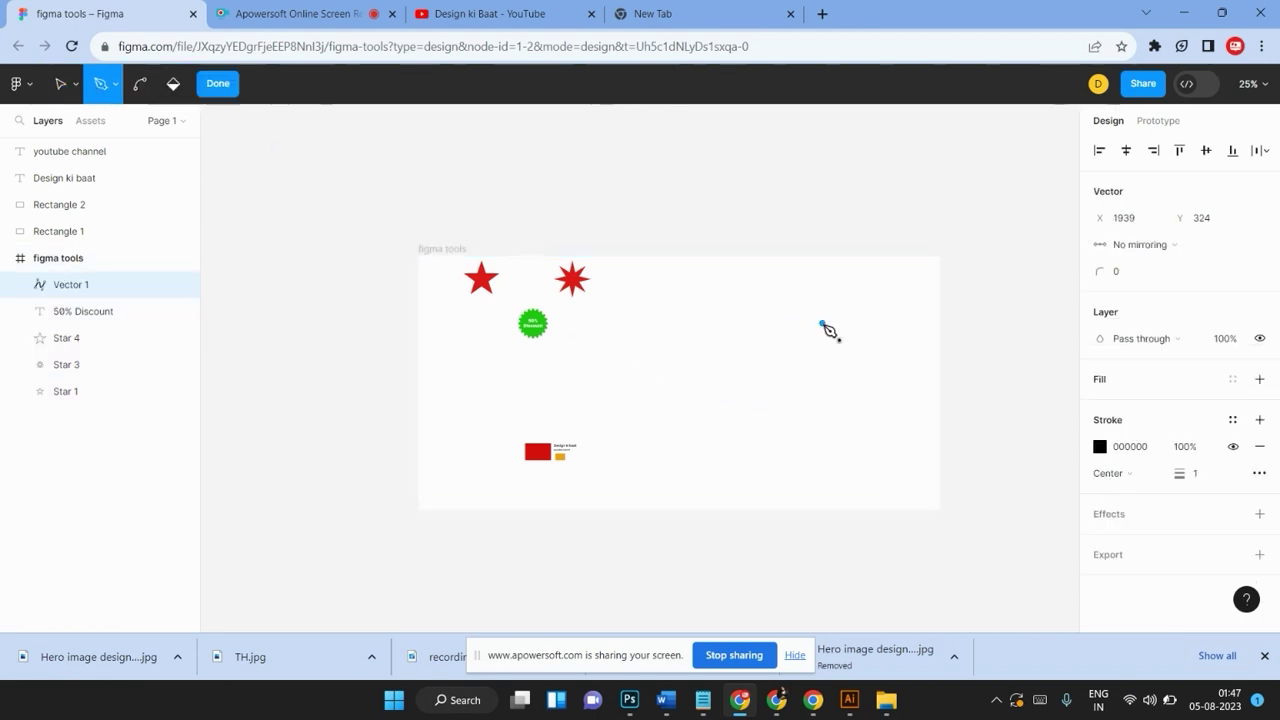
left_click(731, 350)
left_click(757, 435)
left_click(856, 413)
left_click(822, 323)
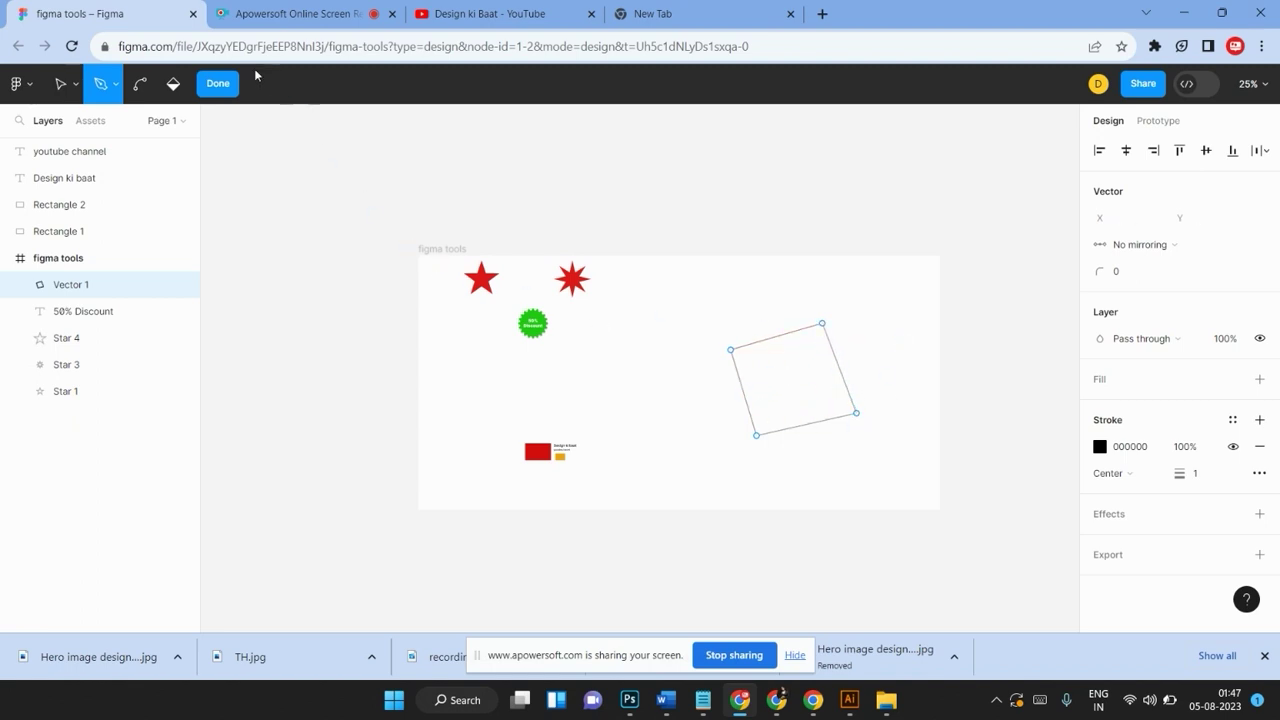
left_click(229, 86)
mouse_move(842, 365)
left_mouse_down()
mouse_move(895, 380)
mouse_move(808, 348)
left_mouse_up()
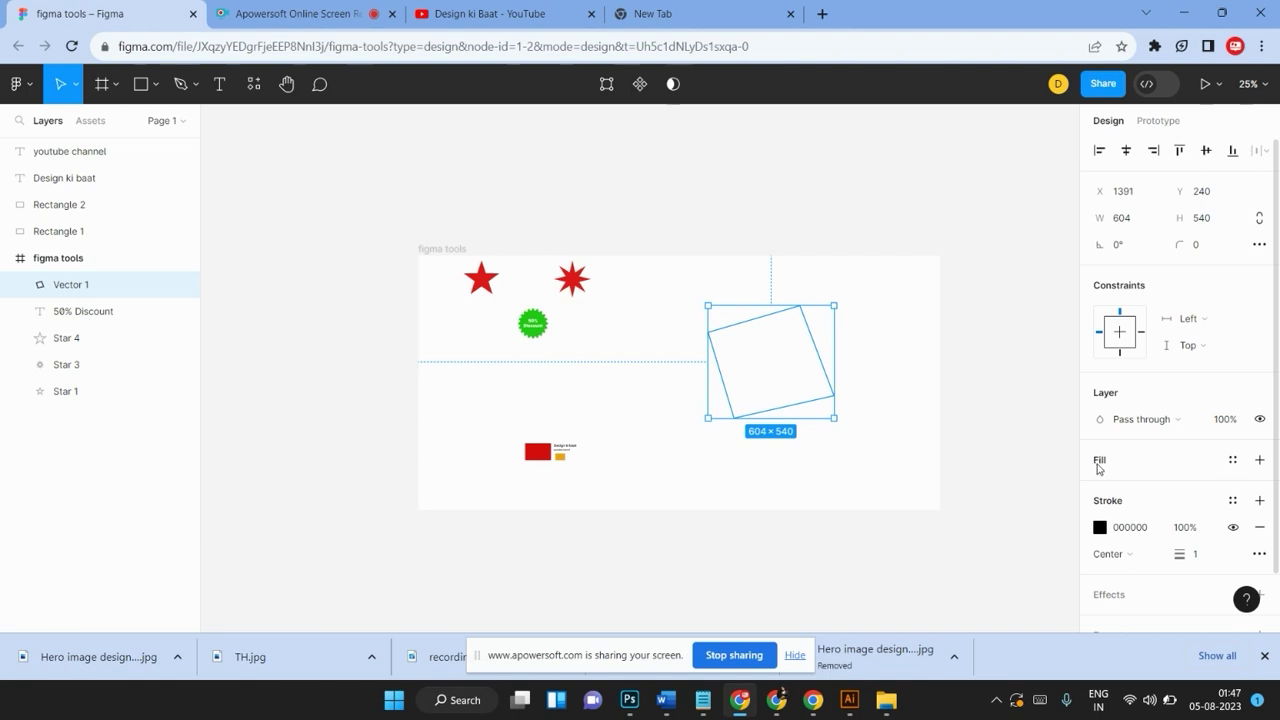
Give the four-sided shape a grey fill, drop its outline, move it, then delete it
left_click(1260, 460)
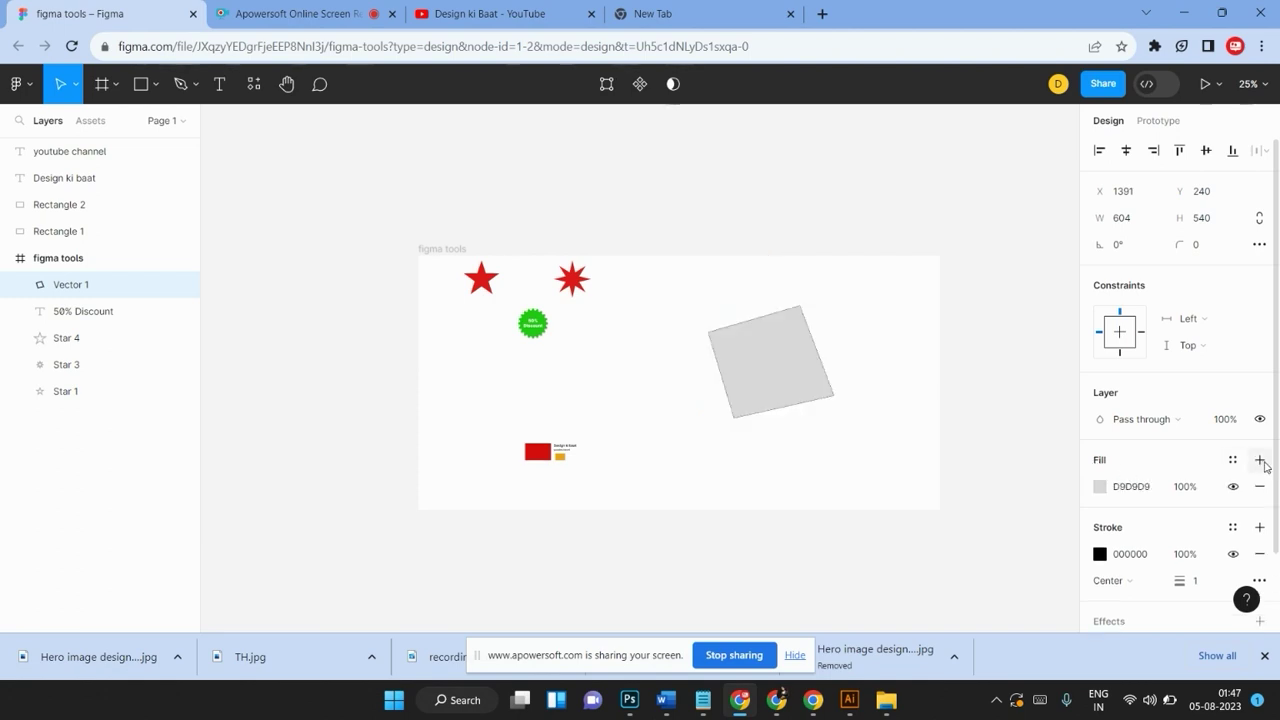
left_click_drag(763, 377, 749, 403)
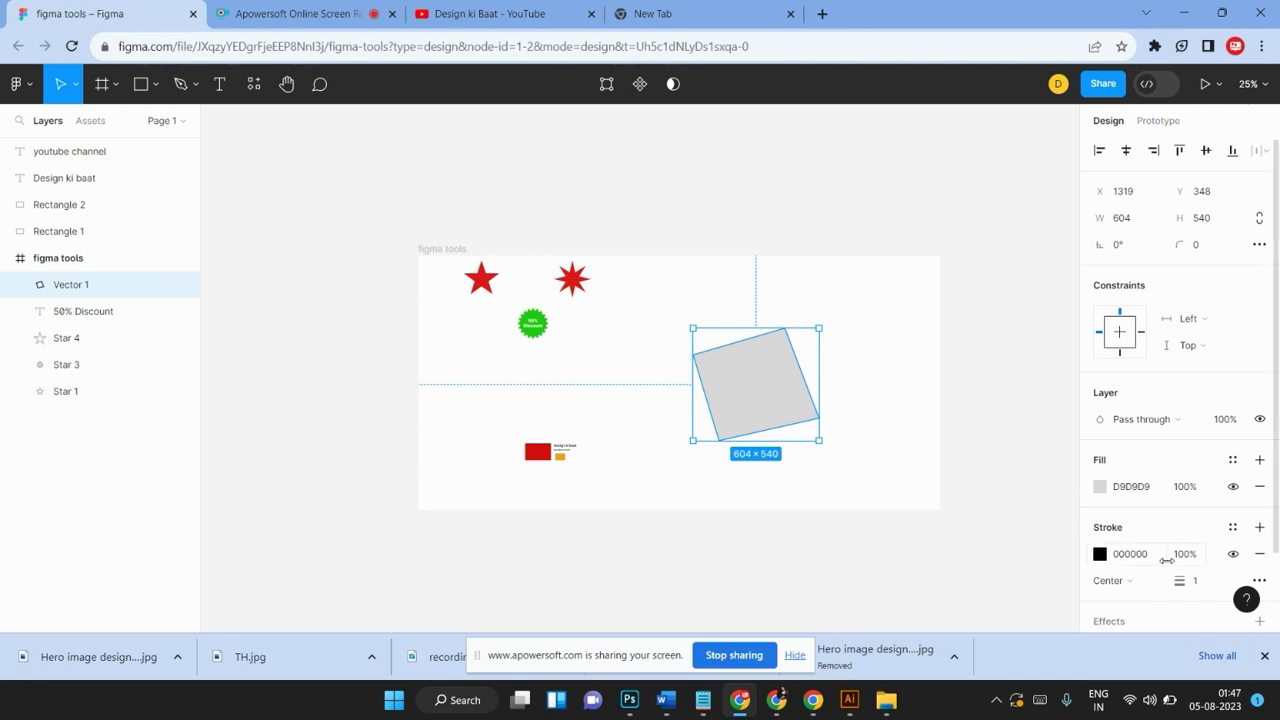
left_click(1260, 554)
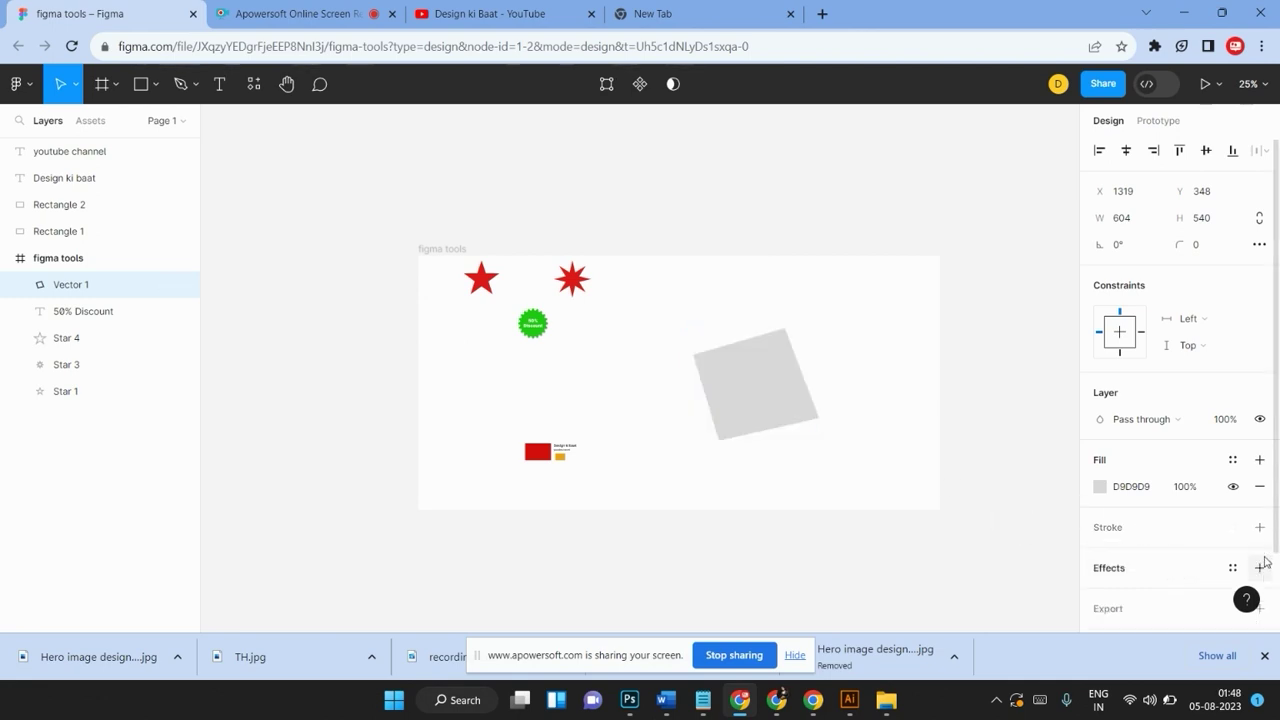
left_click_drag(774, 380, 800, 375)
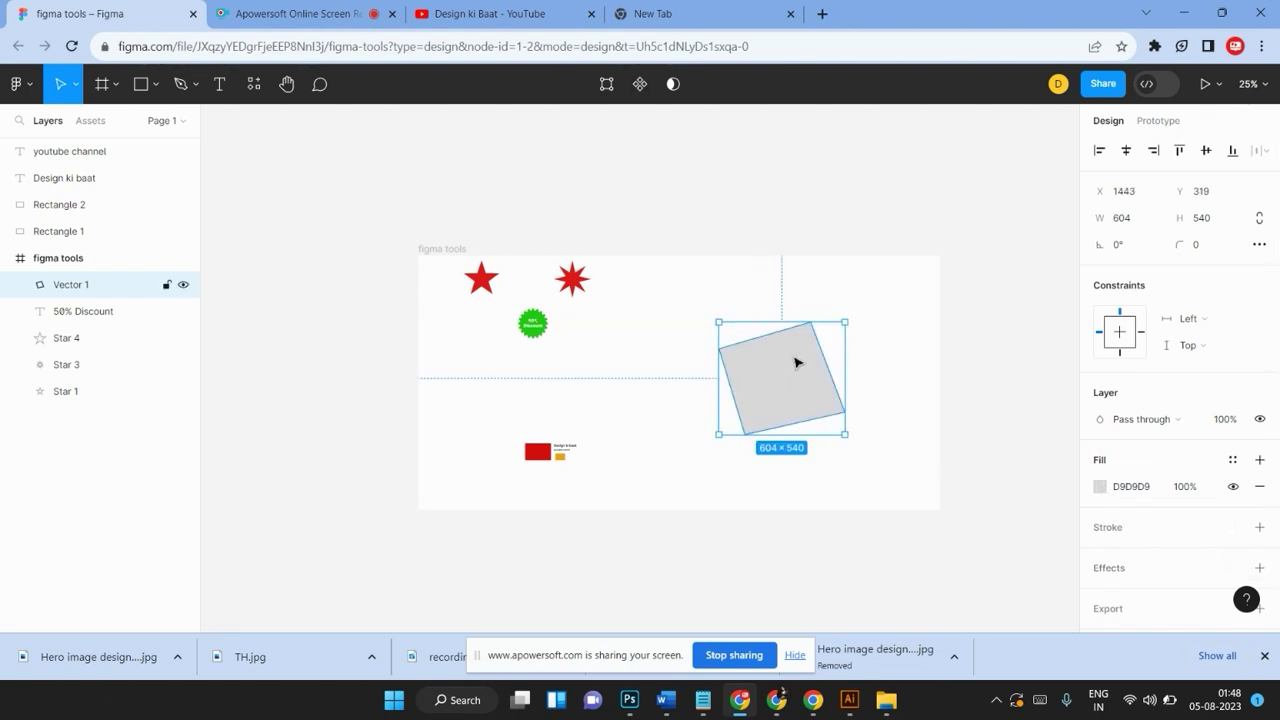
left_click_drag(797, 367, 800, 350)
key("Delete")
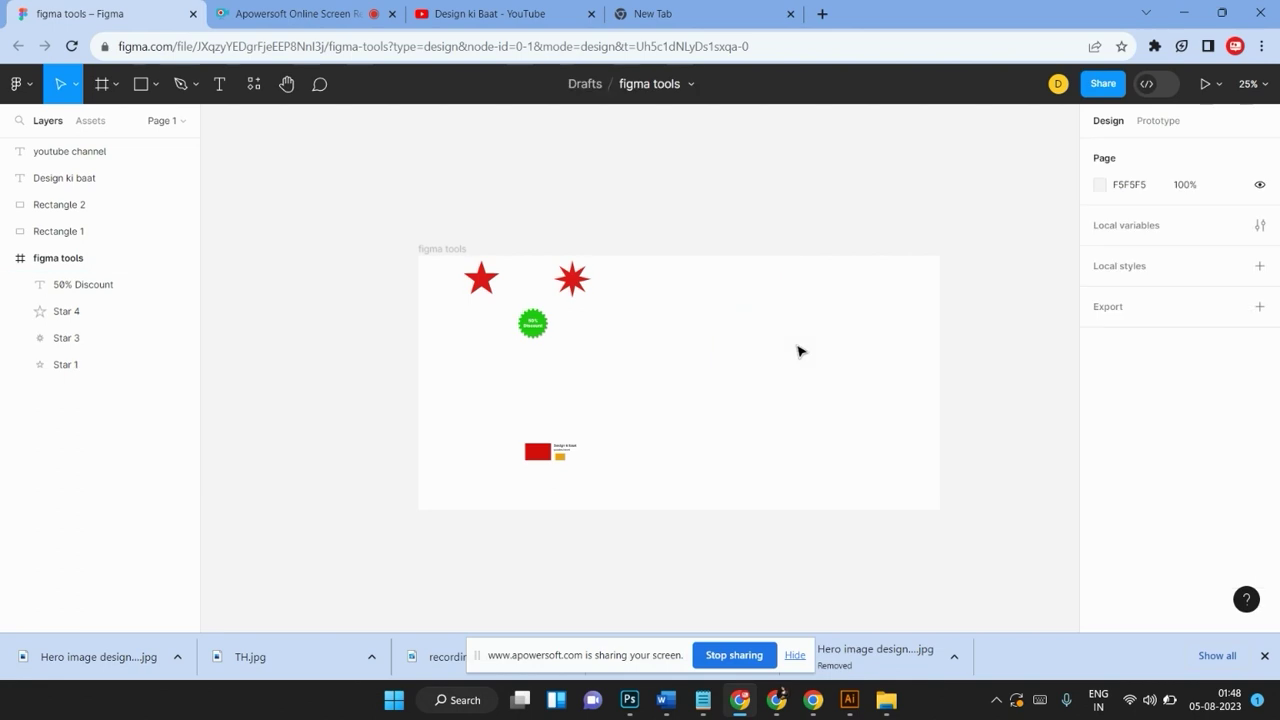
Draw a closed six-point irregular pen path, Vector 1, in the frame
left_click(180, 84)
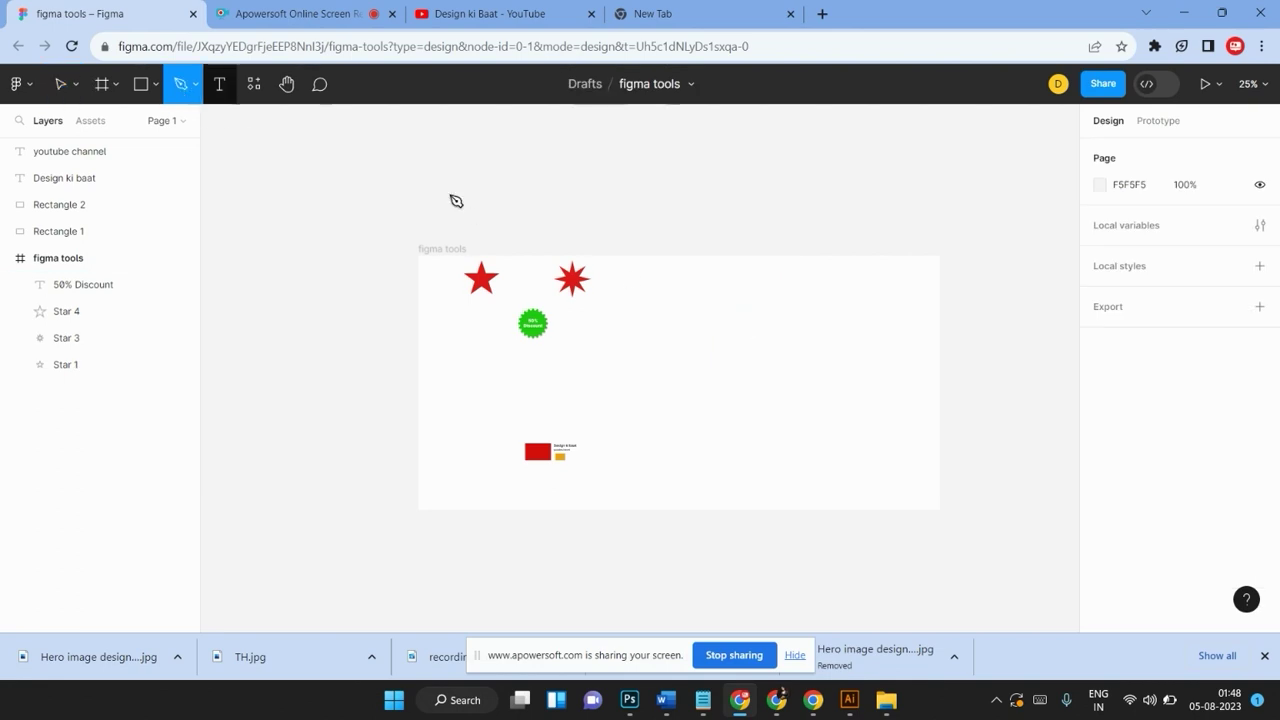
left_click(848, 313)
left_click(698, 339)
left_click(772, 379)
left_click(676, 299)
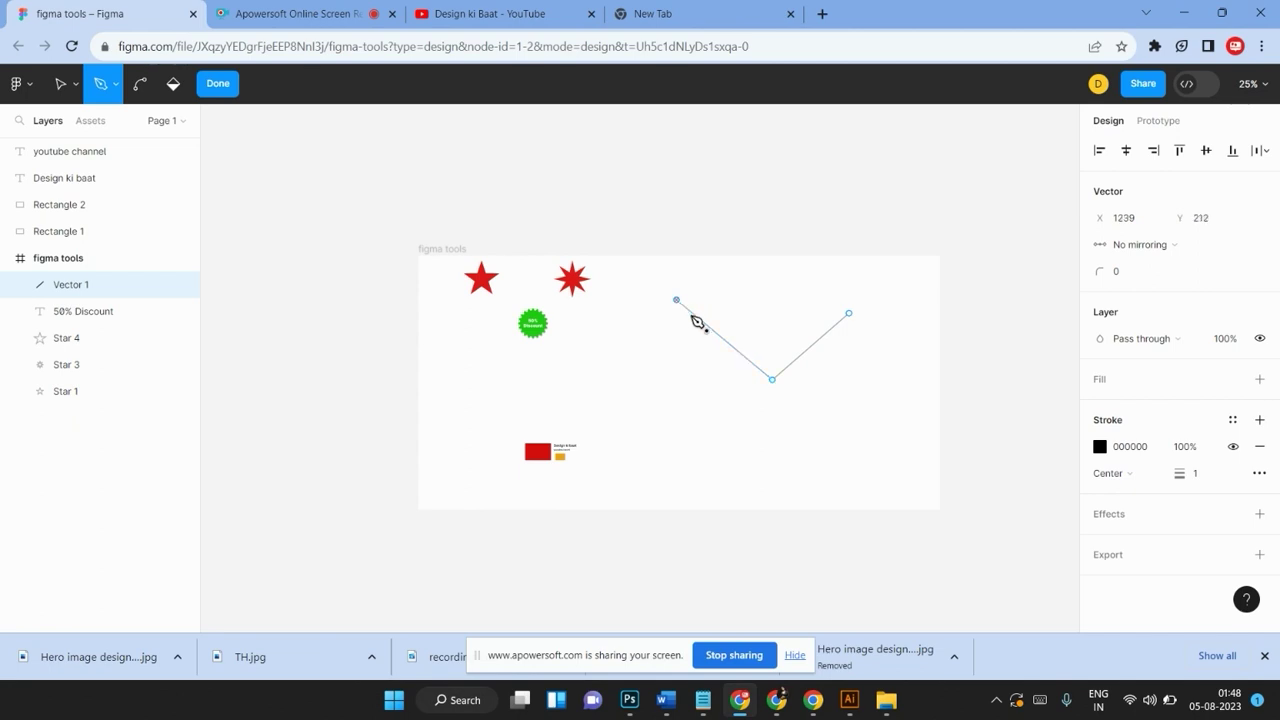
left_click(719, 422)
left_click(820, 459)
left_click(848, 313)
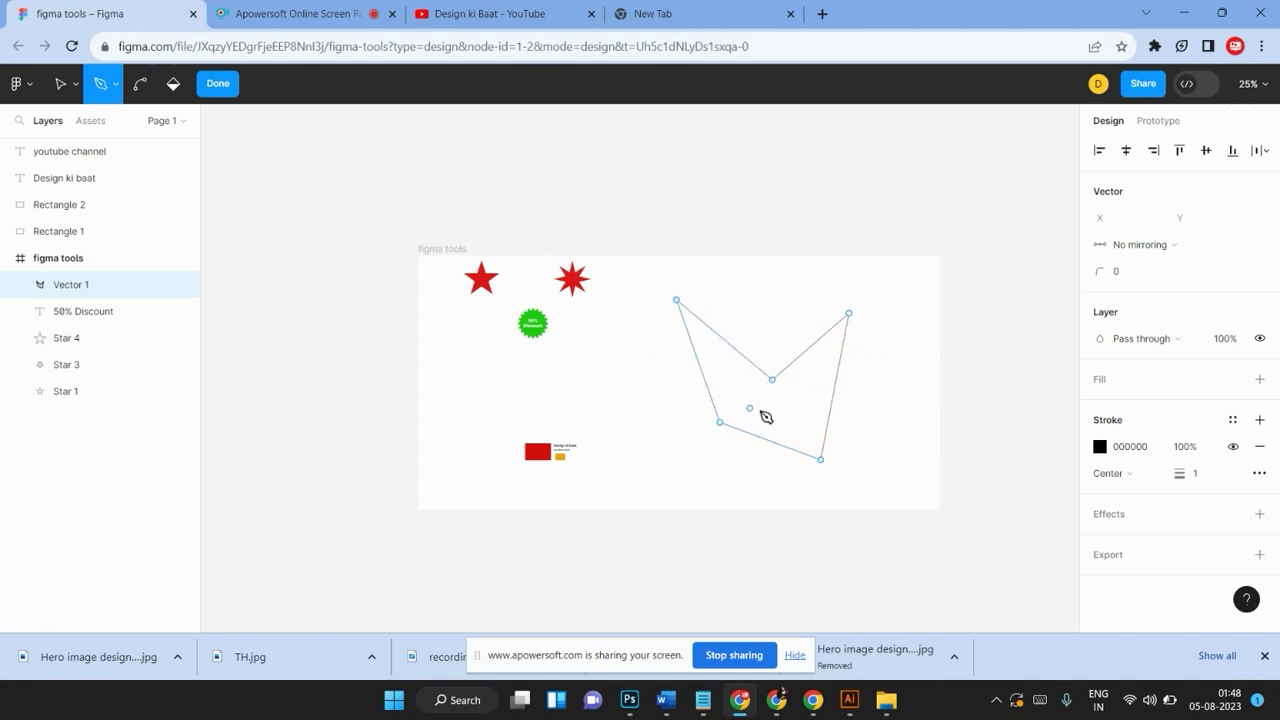
left_click(218, 85)
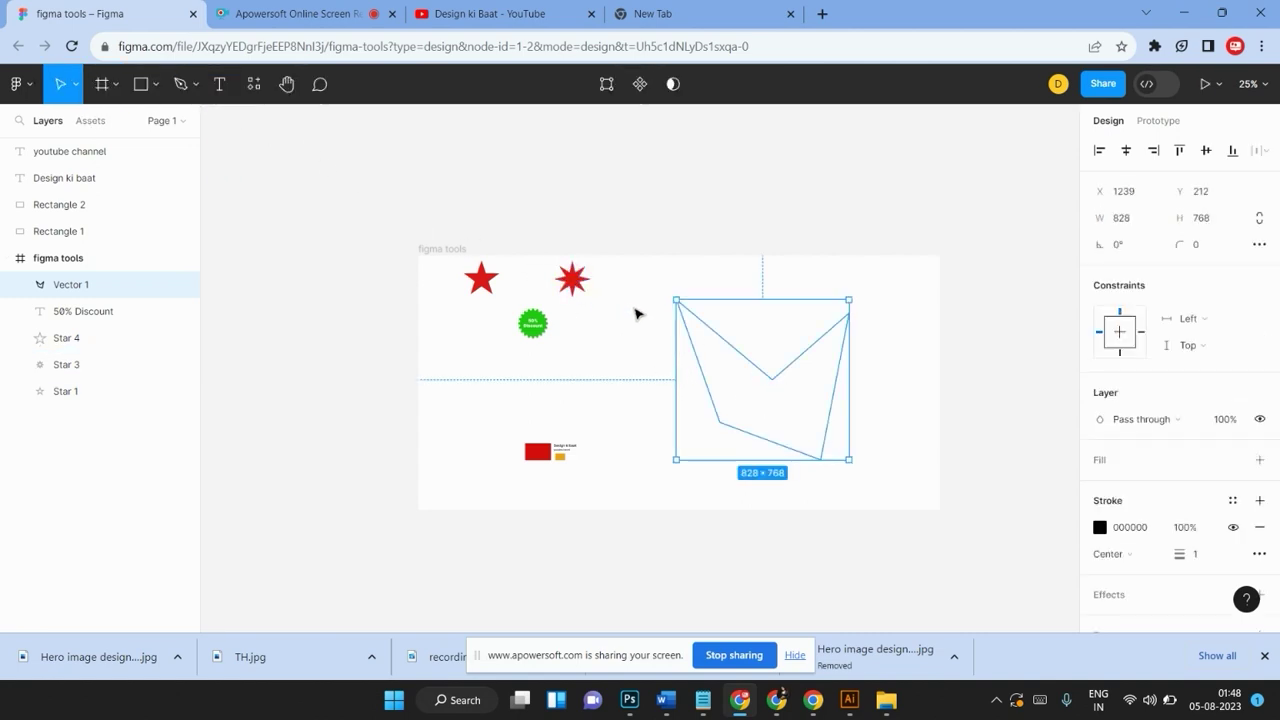
Drag Vector 1's points into a five-sided pentagon
left_click(775, 380)
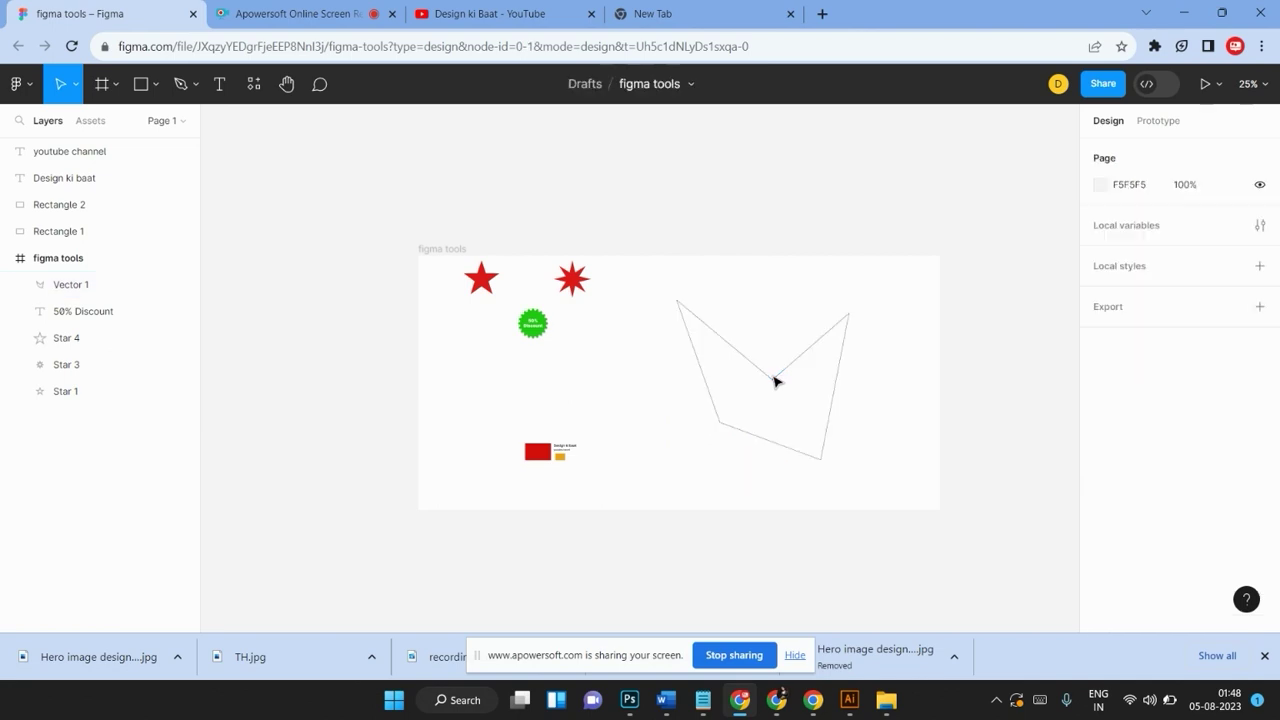
left_click(776, 381)
double_click(773, 383)
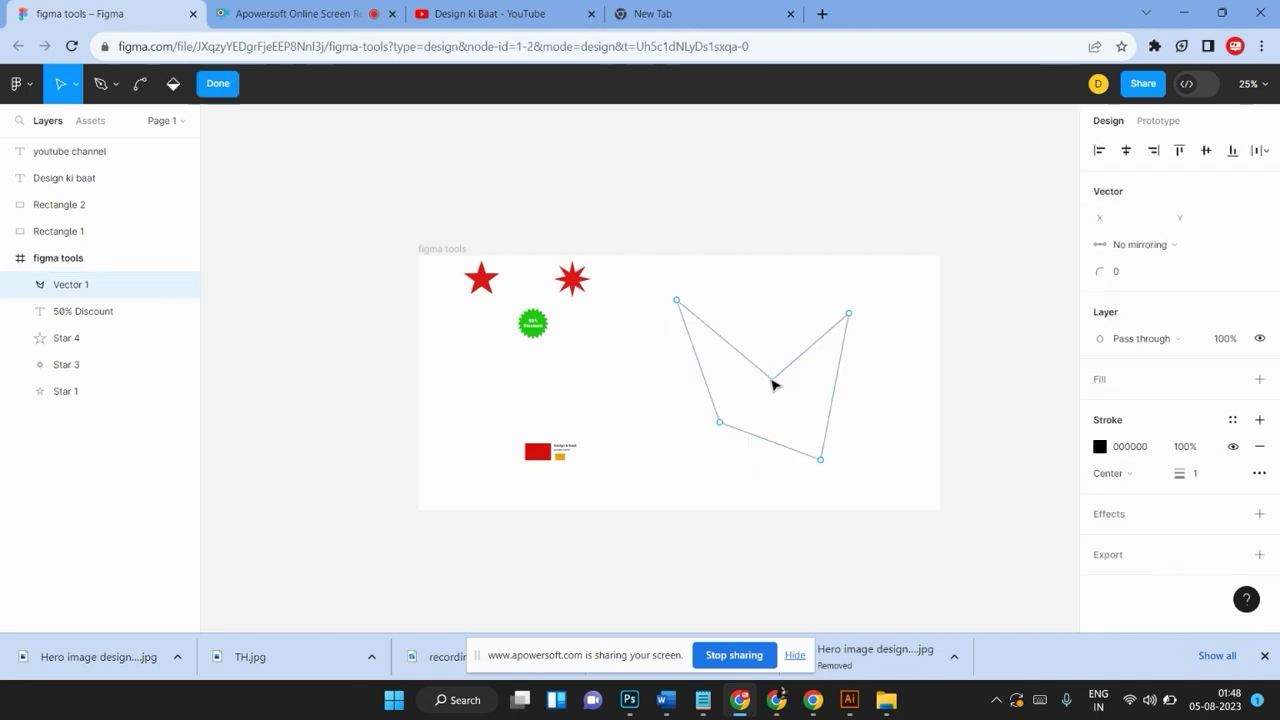
mouse_move(776, 384)
left_mouse_down()
mouse_move(794, 294)
mouse_move(963, 431)
mouse_move(734, 320)
mouse_move(838, 304)
mouse_move(814, 300)
left_mouse_up()
mouse_move(820, 460)
left_mouse_down()
mouse_move(894, 482)
mouse_move(857, 360)
mouse_move(812, 410)
left_mouse_up()
left_click_drag(827, 427, 833, 427)
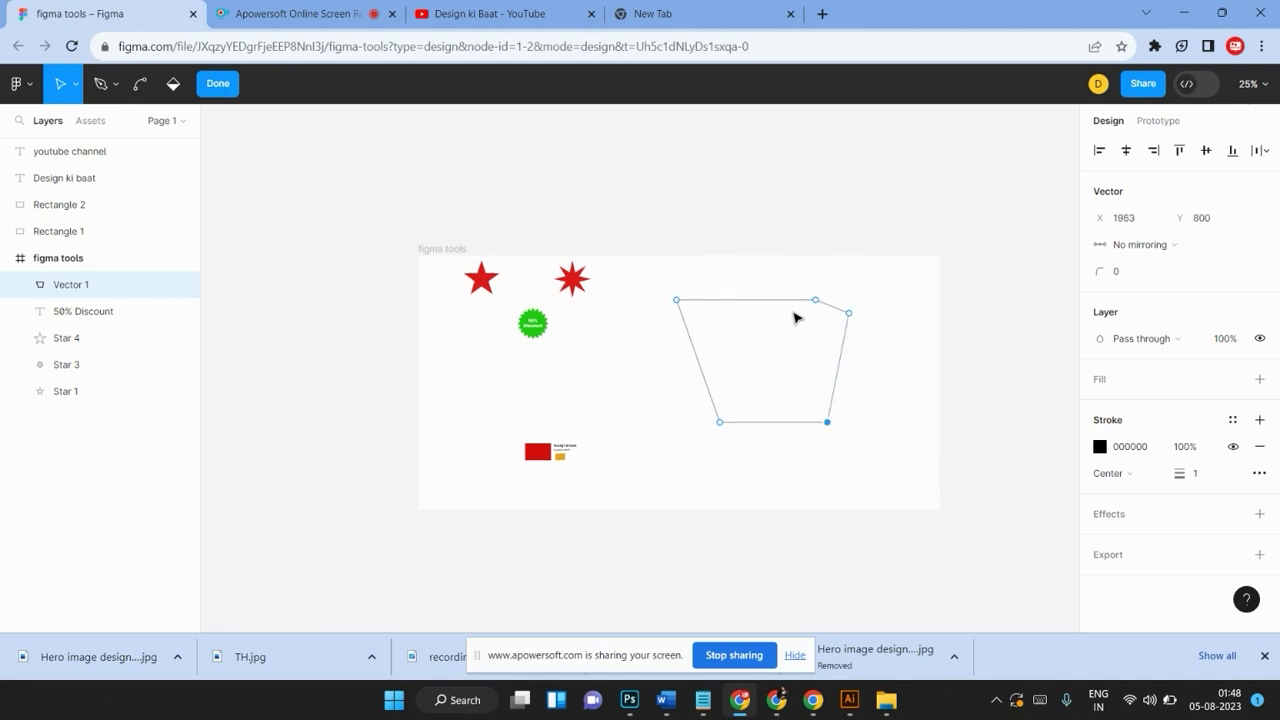
mouse_move(813, 300)
left_mouse_down()
mouse_move(737, 291)
mouse_move(761, 284)
left_mouse_up()
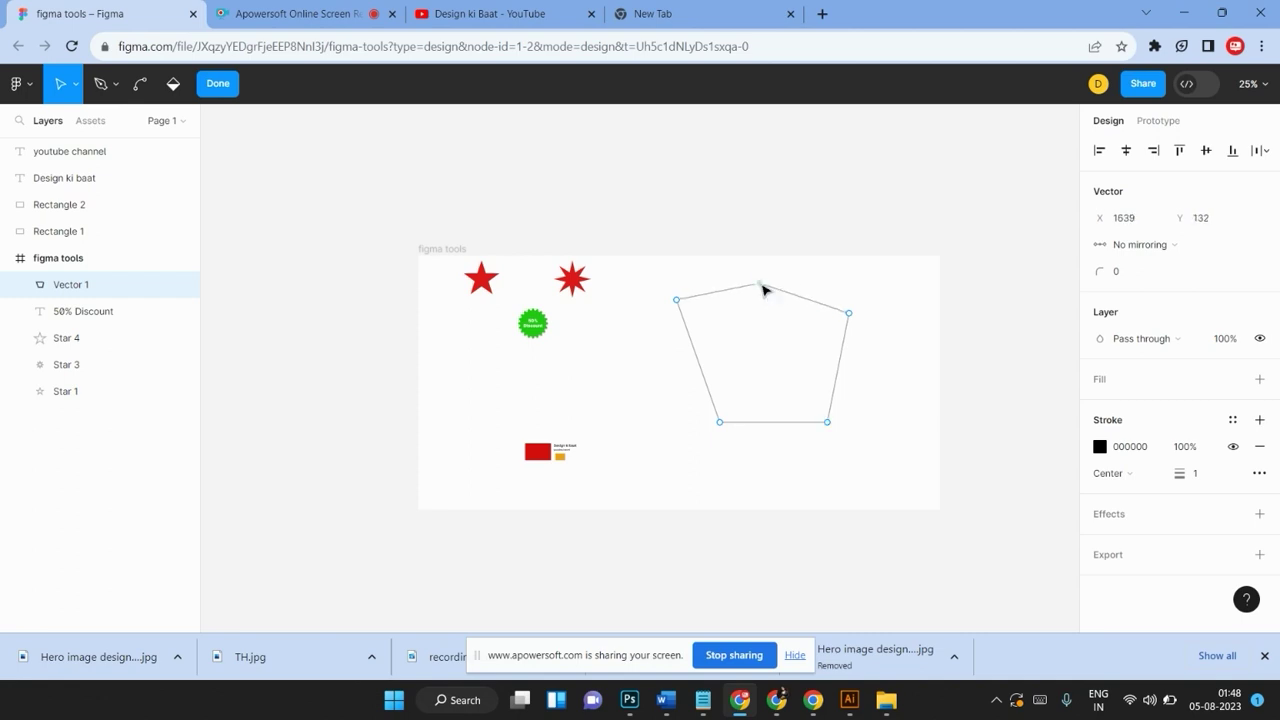
left_click(217, 83)
Draw a 396×446 Rectangle 3 at the frame's lower right with a black outline and no fill
left_click(140, 83)
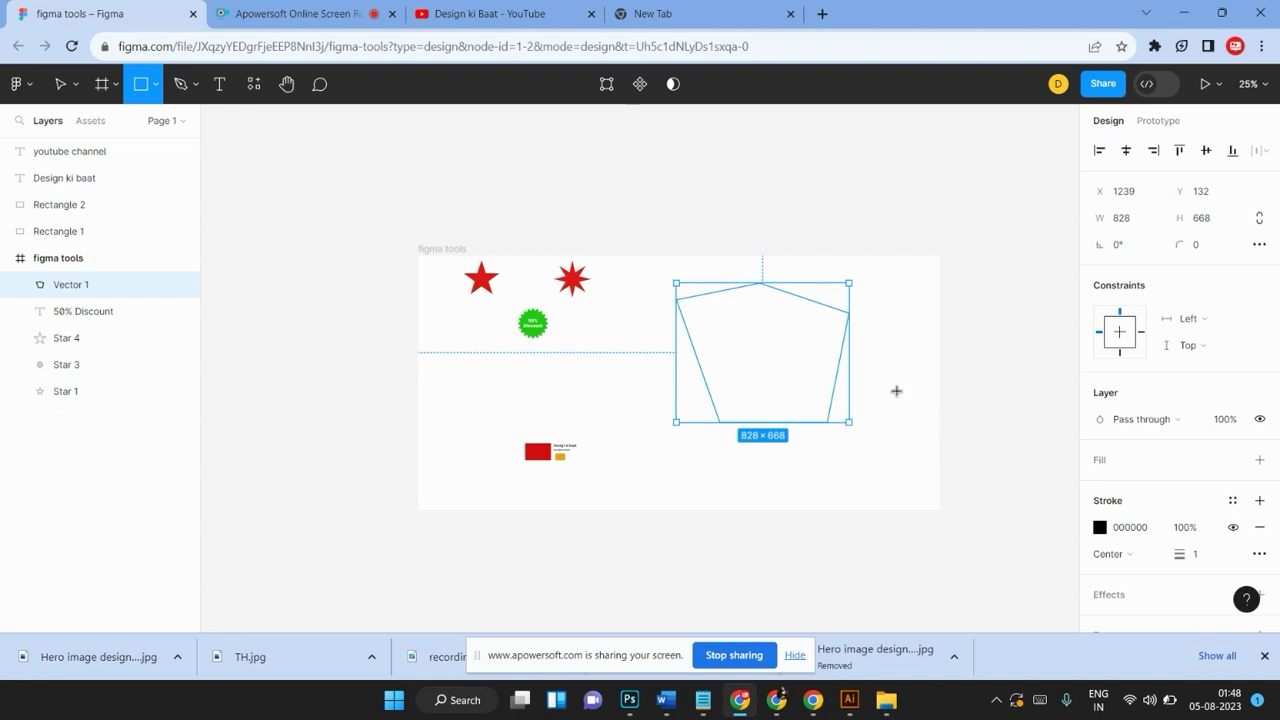
left_click_drag(884, 383, 972, 478)
left_click(868, 450)
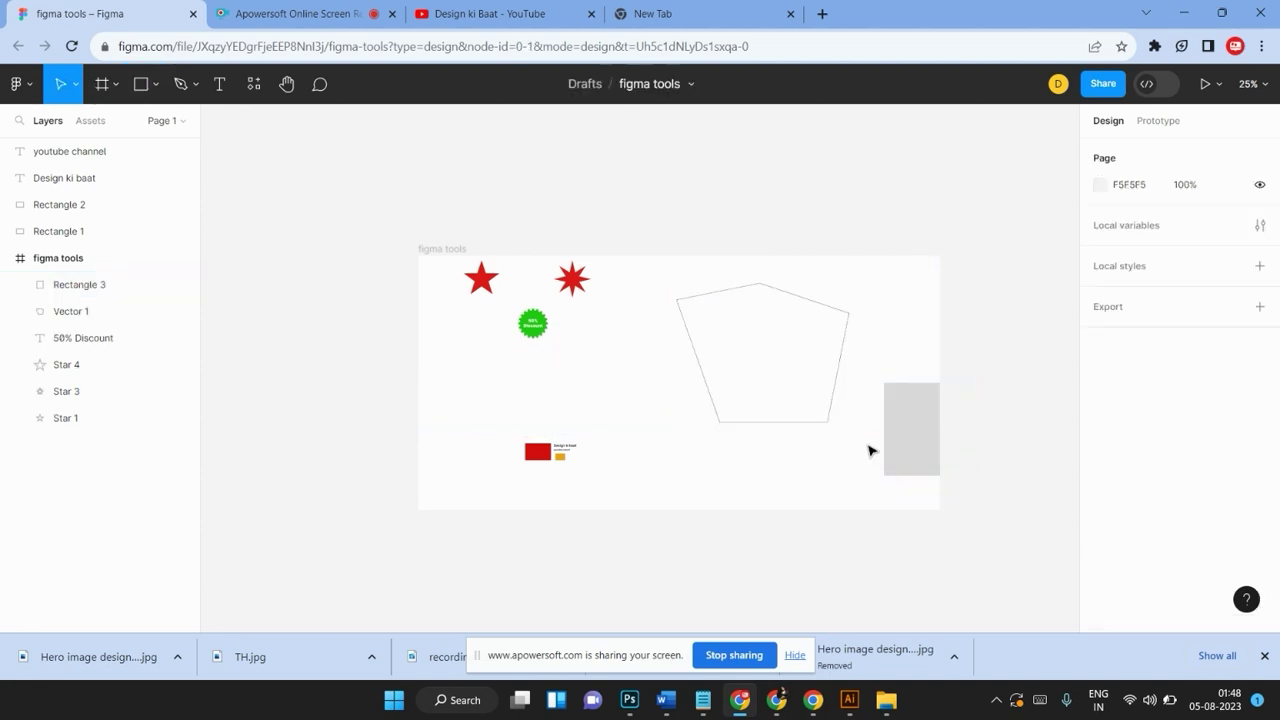
left_click_drag(889, 438, 889, 455)
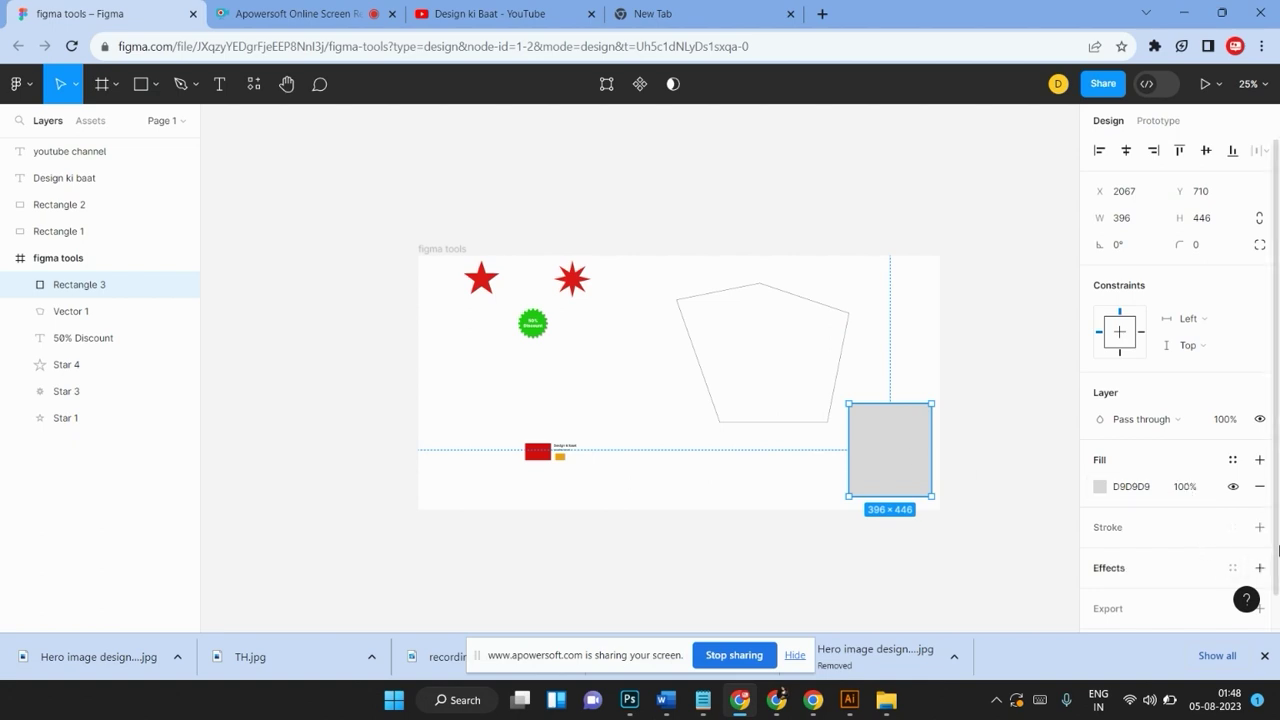
left_click(1259, 527)
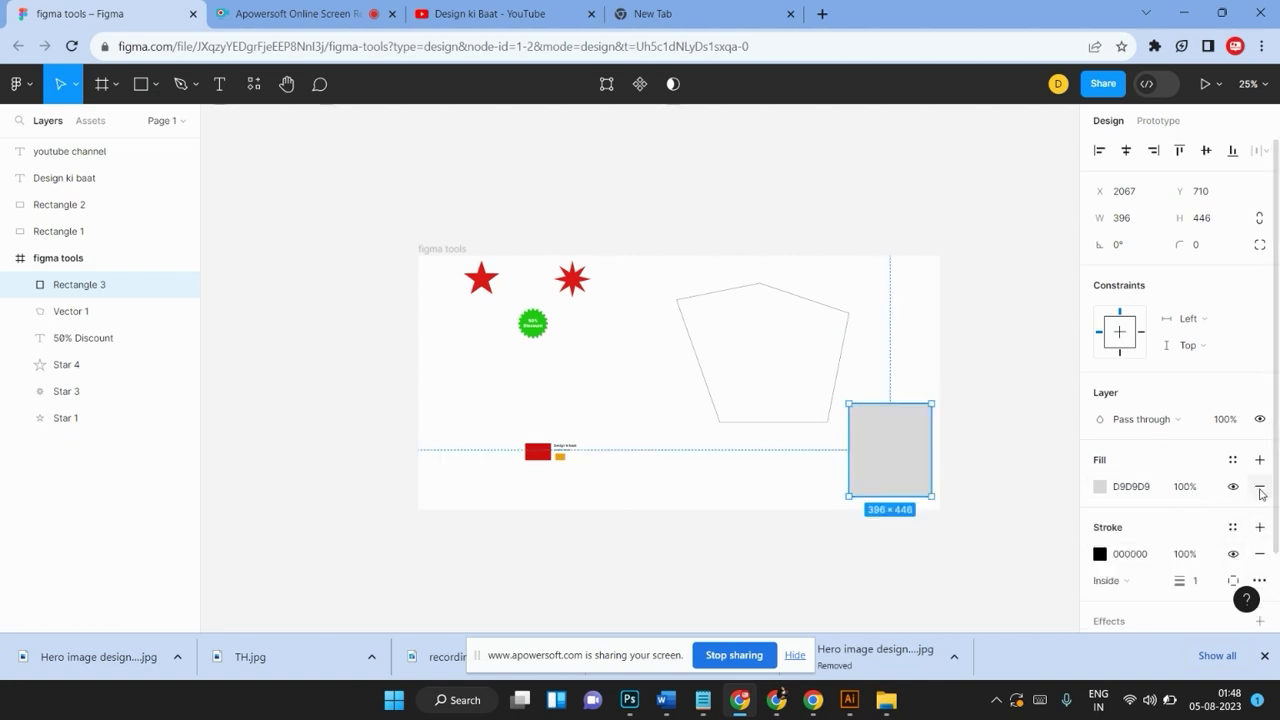
left_click(1259, 488)
left_click(893, 382)
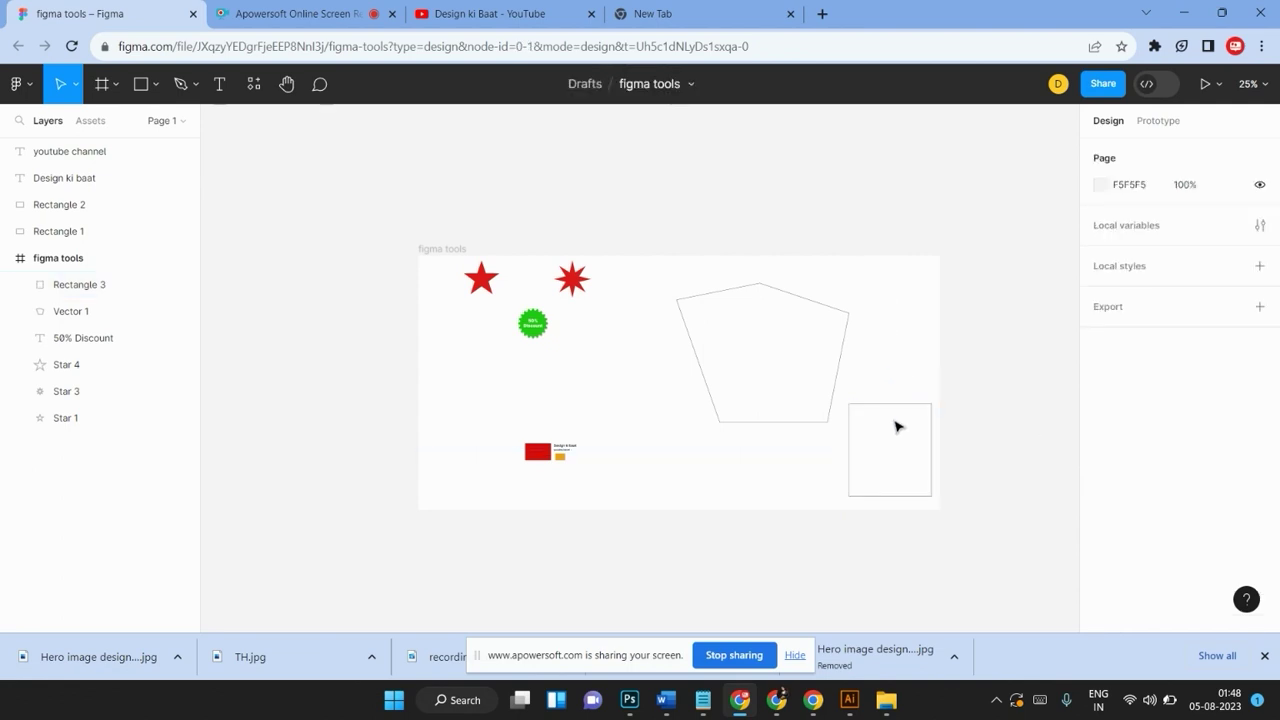
left_click(891, 405)
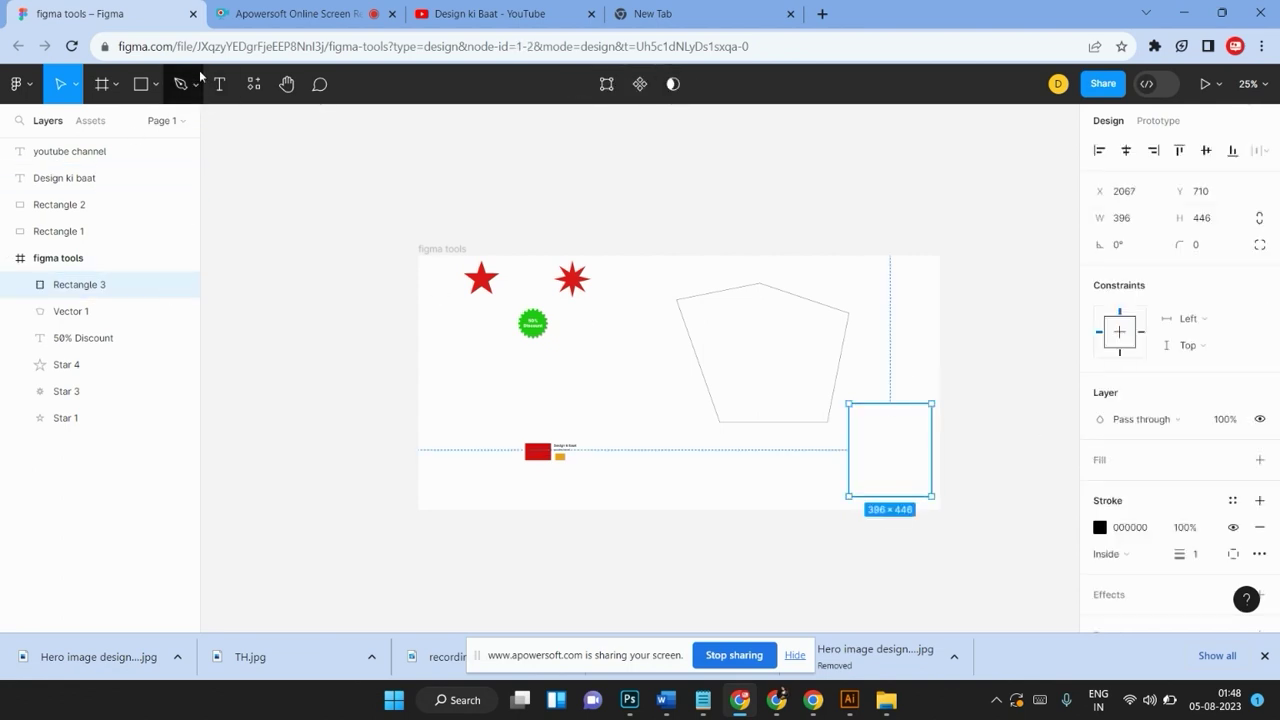
Zoom in and skew Rectangle 3 by shifting its top corners
key("ctrl+plus")
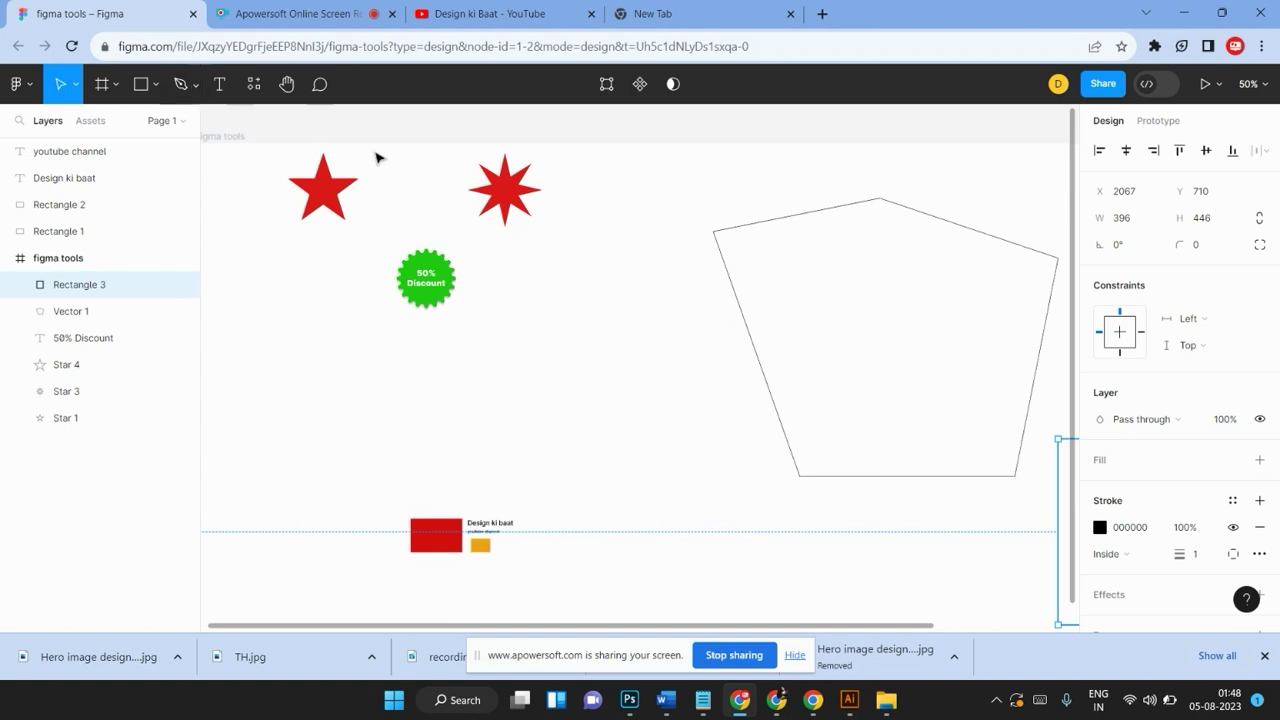
scroll(813, 379, "right", 4)
scroll(813, 379, "down", 2)
mouse_move(748, 385)
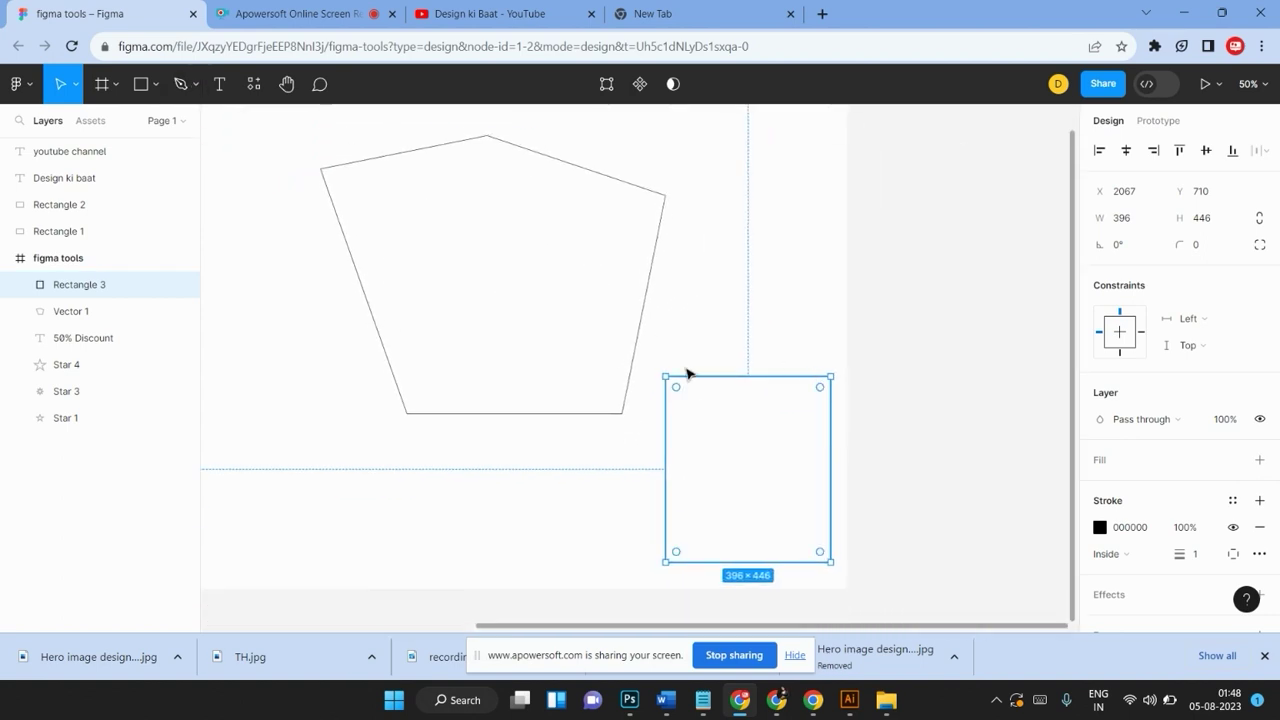
left_click(815, 372)
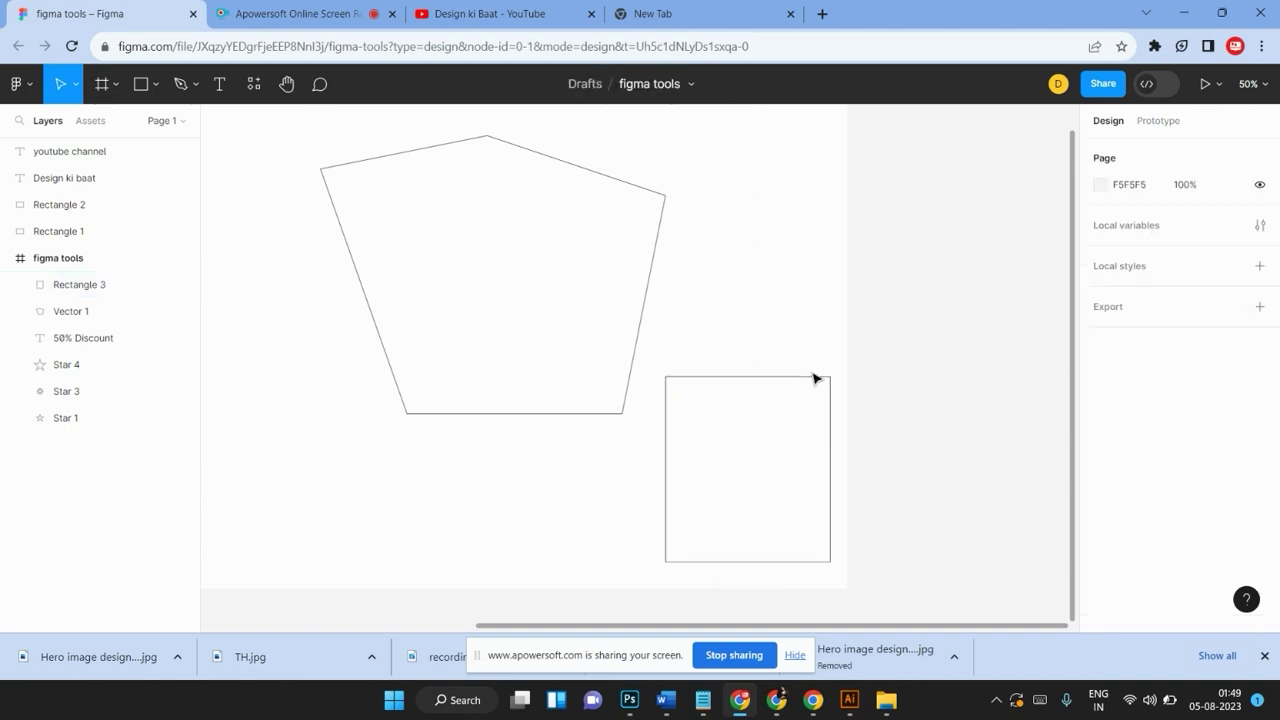
double_click(815, 380)
mouse_move(830, 378)
left_mouse_down()
mouse_move(659, 462)
mouse_move(822, 378)
left_mouse_up()
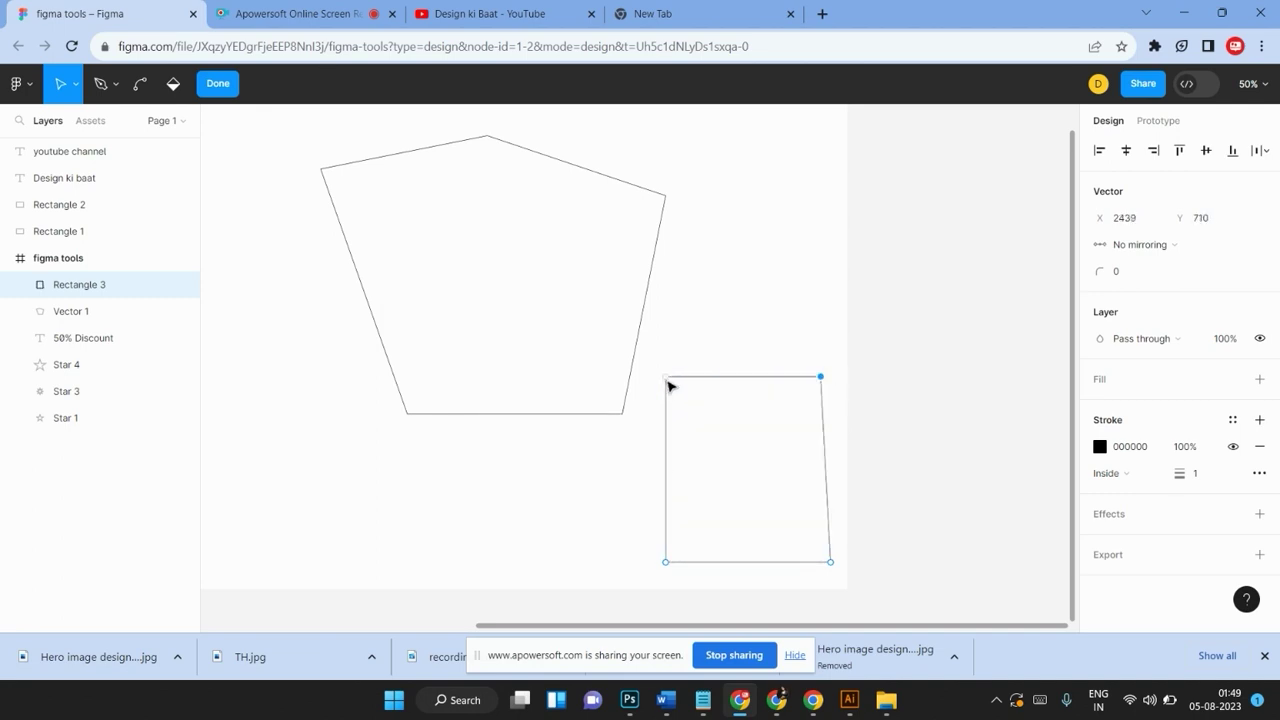
mouse_move(667, 380)
left_mouse_down()
mouse_move(743, 449)
mouse_move(691, 443)
mouse_move(666, 383)
left_mouse_up()
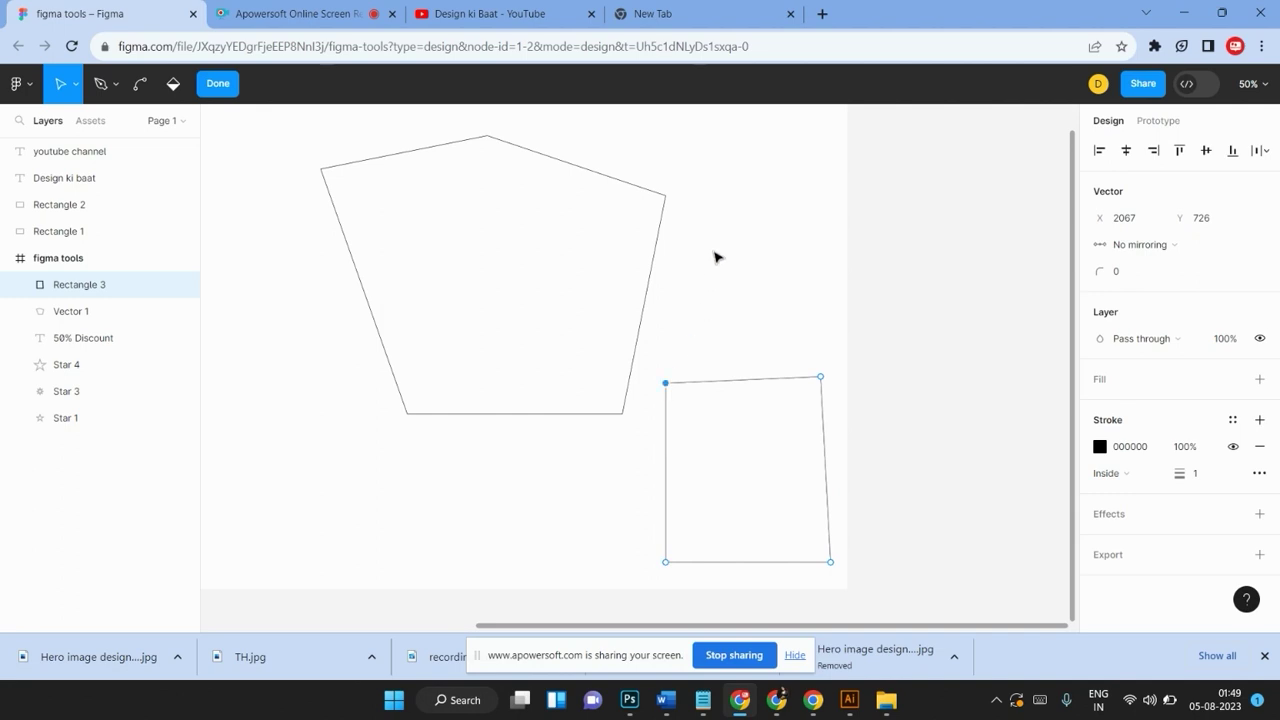
Add a triangular peak on top and a left-pointing wedge to Rectangle 3 with the Pen
key("p")
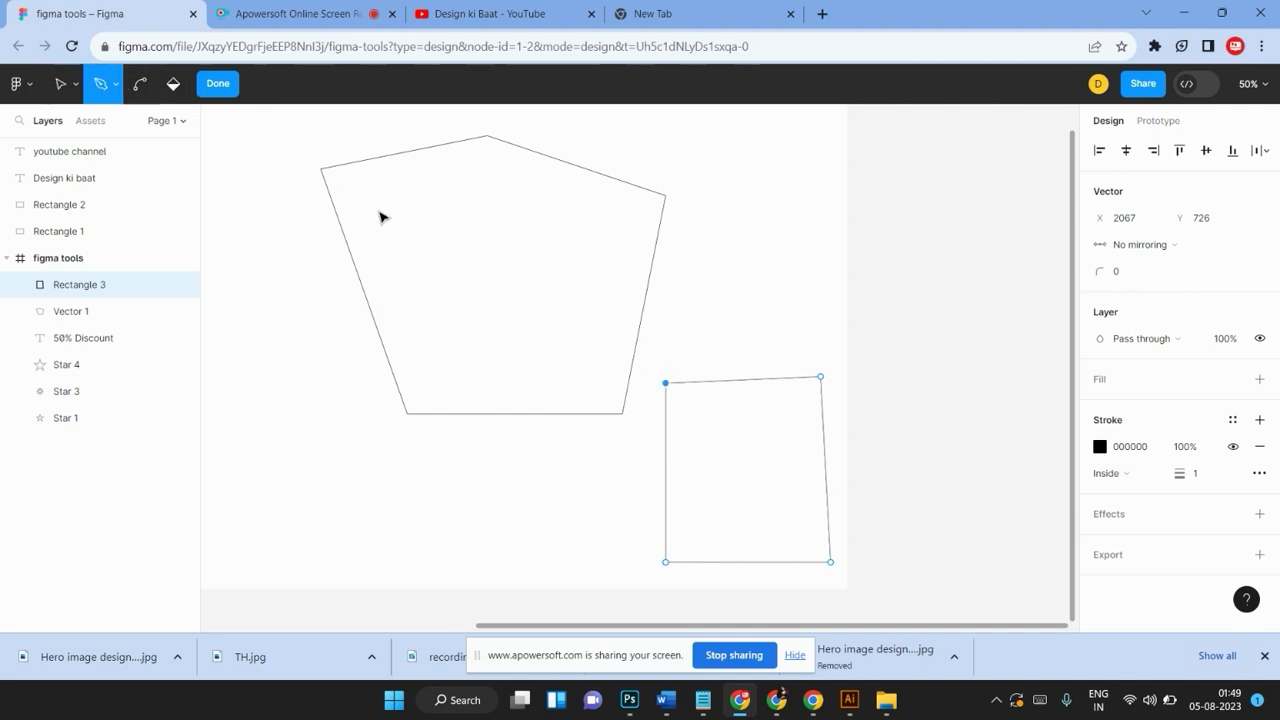
left_click(731, 270)
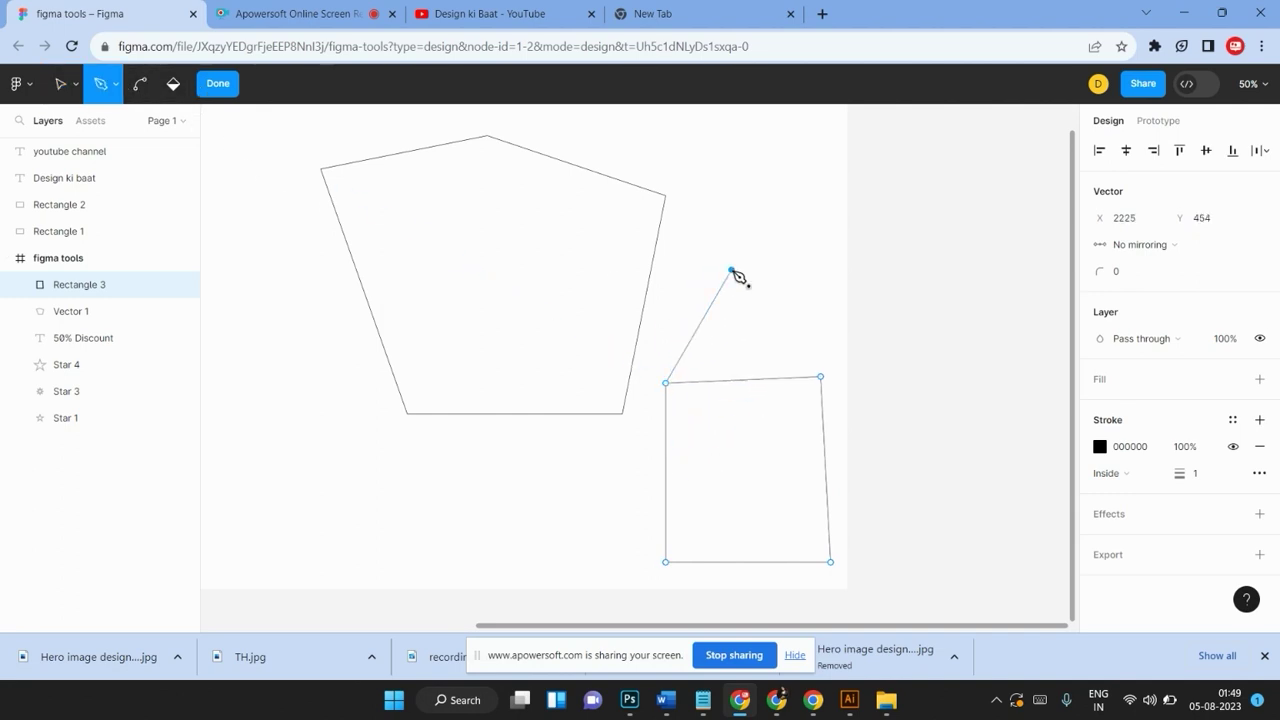
left_click(820, 377)
left_click(665, 561)
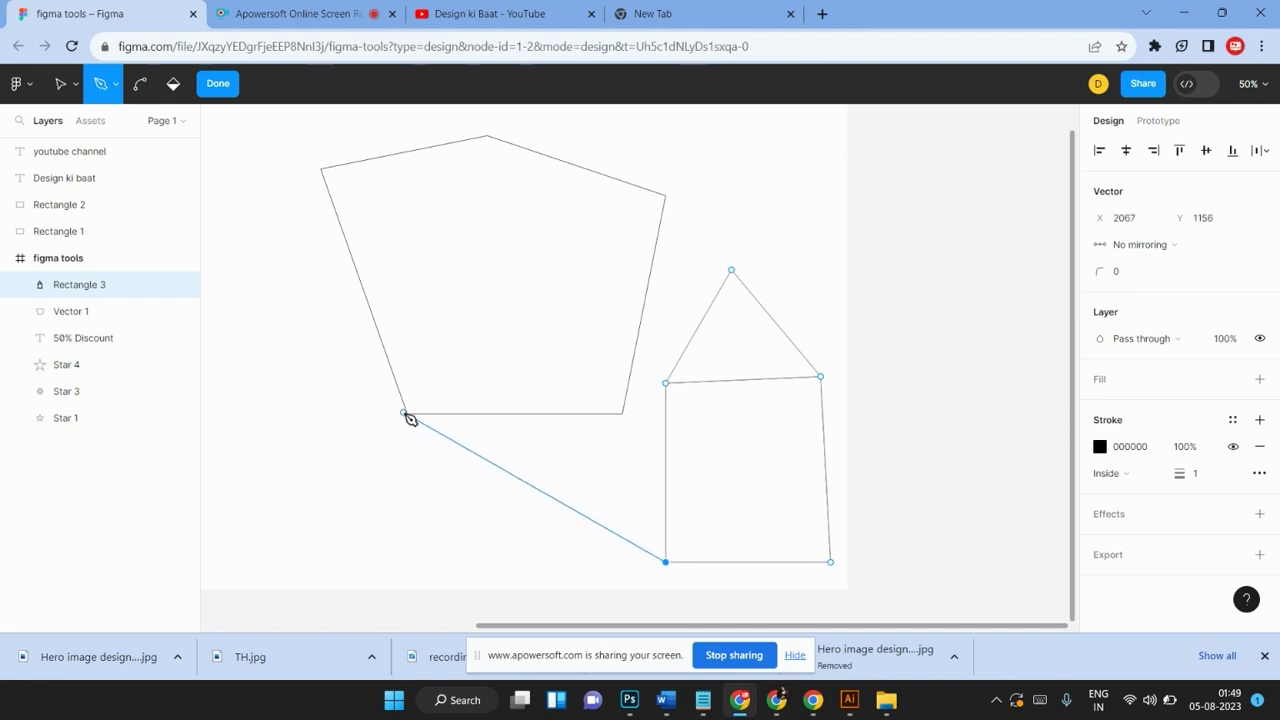
left_click(399, 461)
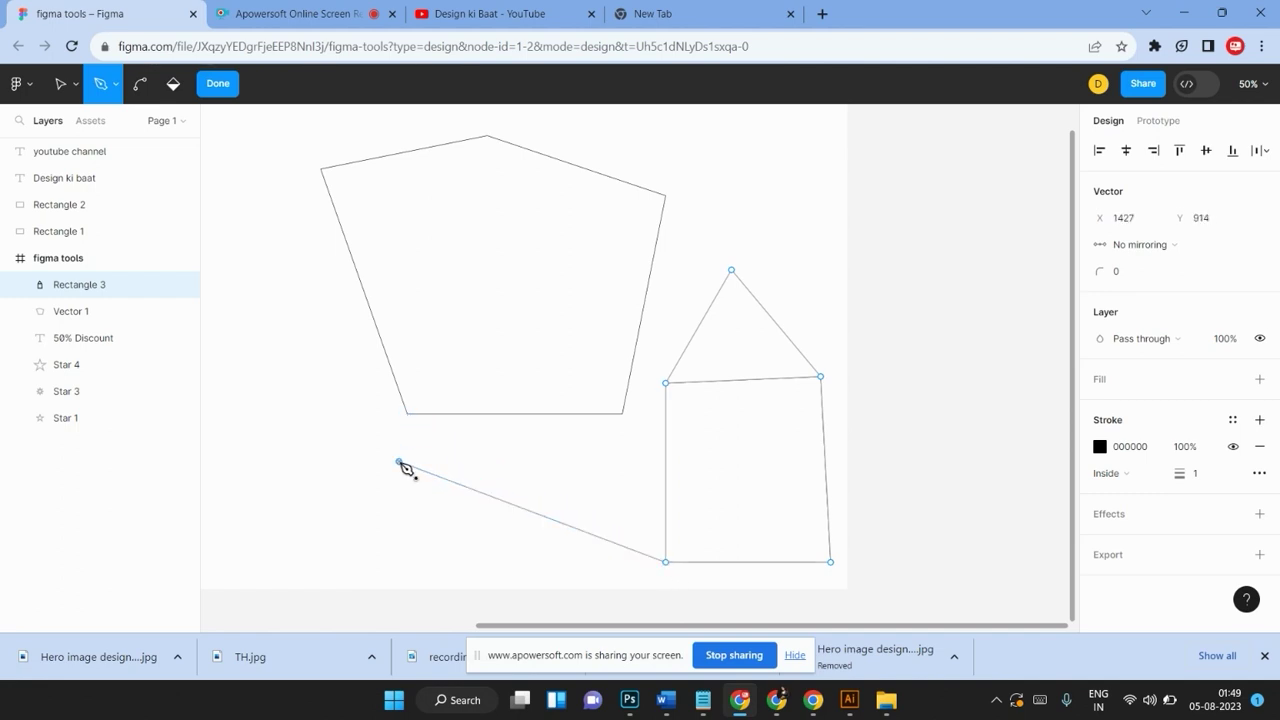
left_click(666, 384)
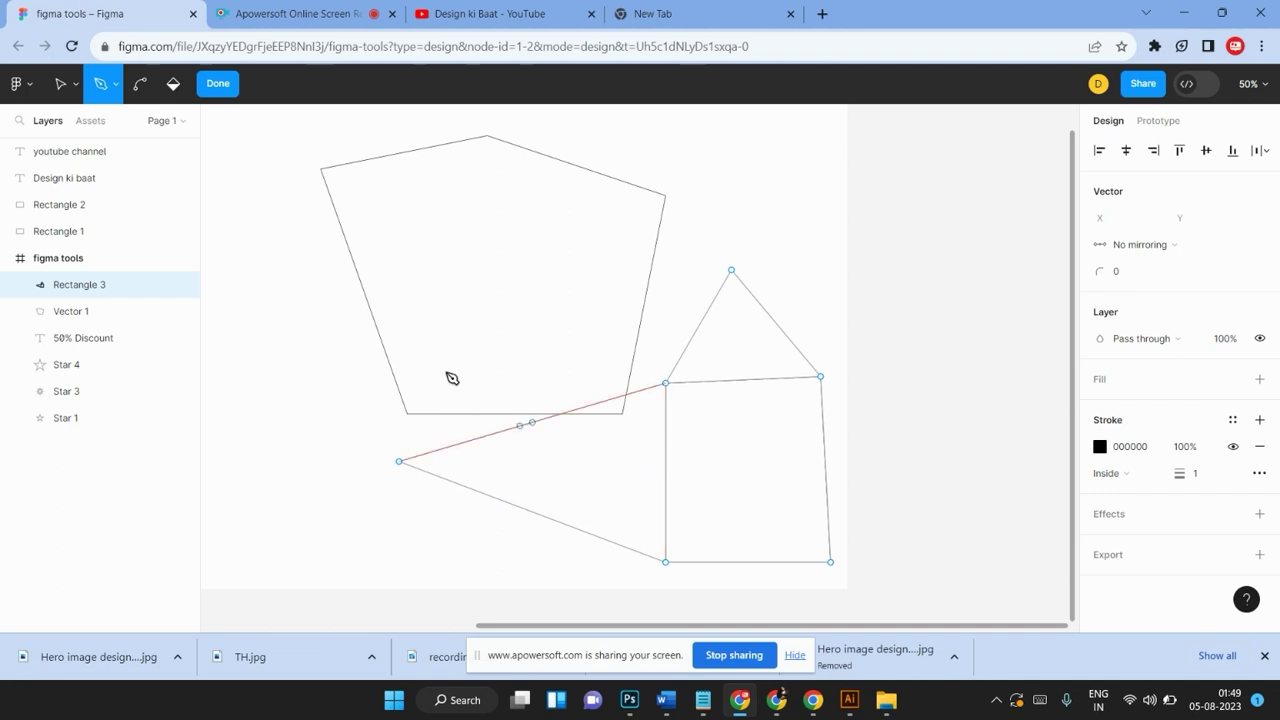
left_click(219, 84)
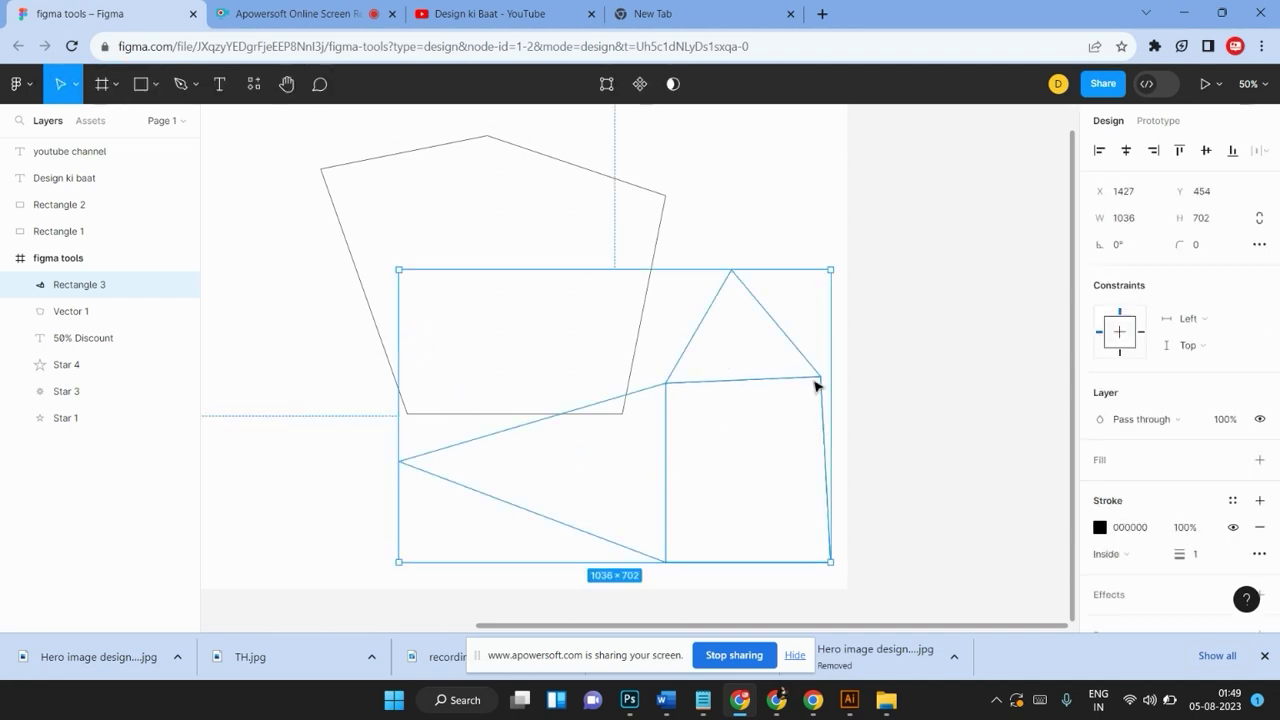
Move the edited Rectangle 3 back inside the figma tools frame at its right side
left_click_drag(689, 515, 893, 367)
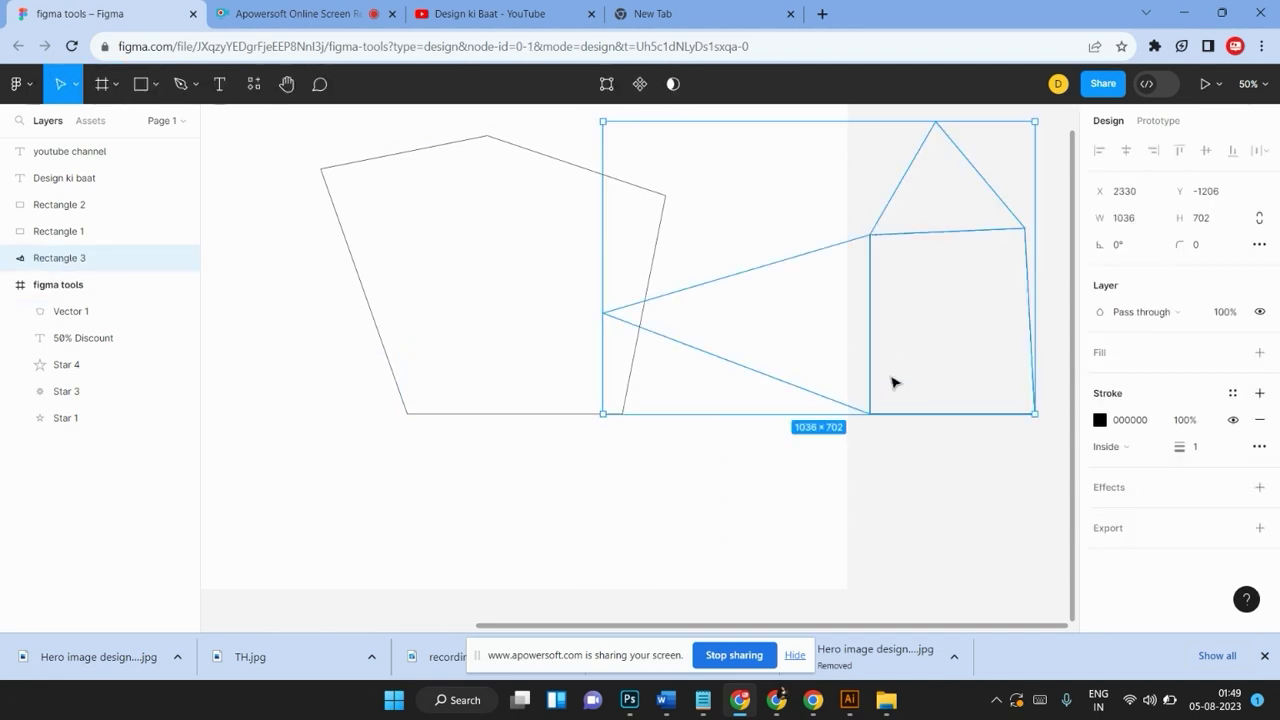
scroll(893, 382, "up", 5)
left_click_drag(928, 520, 778, 443)
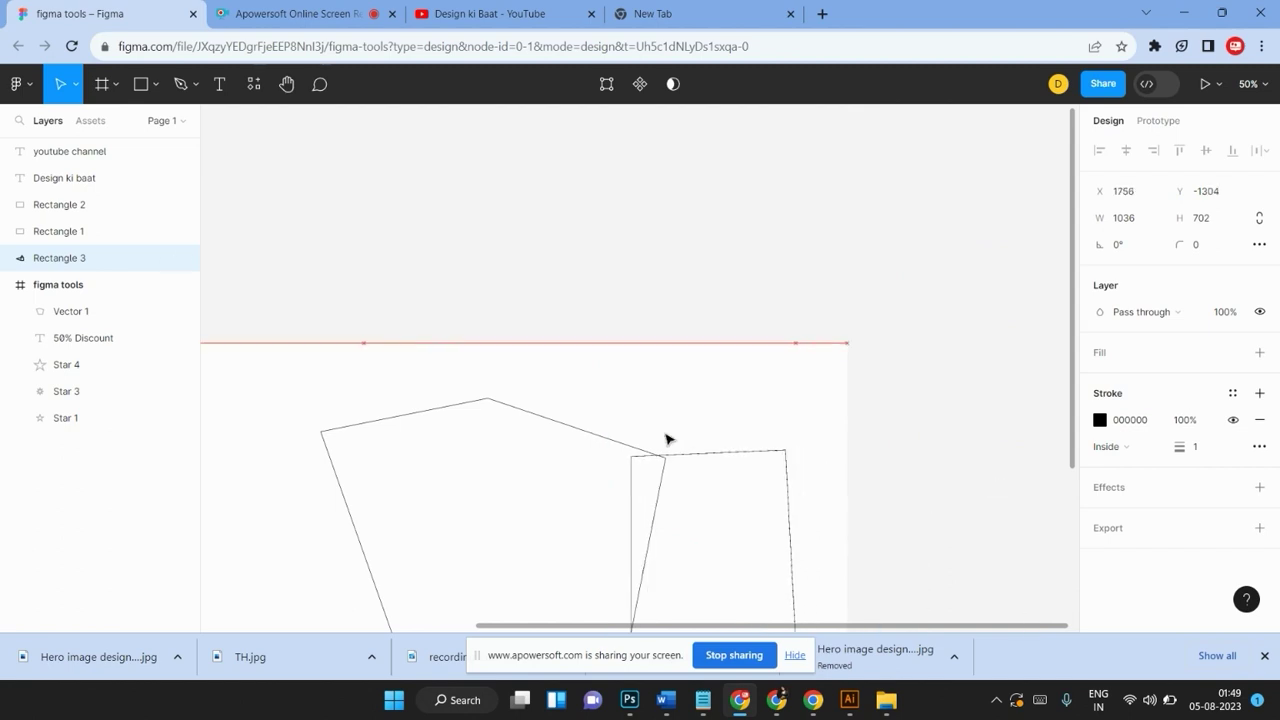
scroll(778, 443, "down", 2)
scroll(778, 443, "up", 3)
scroll(778, 443, "down", 2)
key("minus")
key("minus")
mouse_move(671, 354)
left_mouse_down()
mouse_move(621, 427)
mouse_move(658, 383)
left_mouse_up()
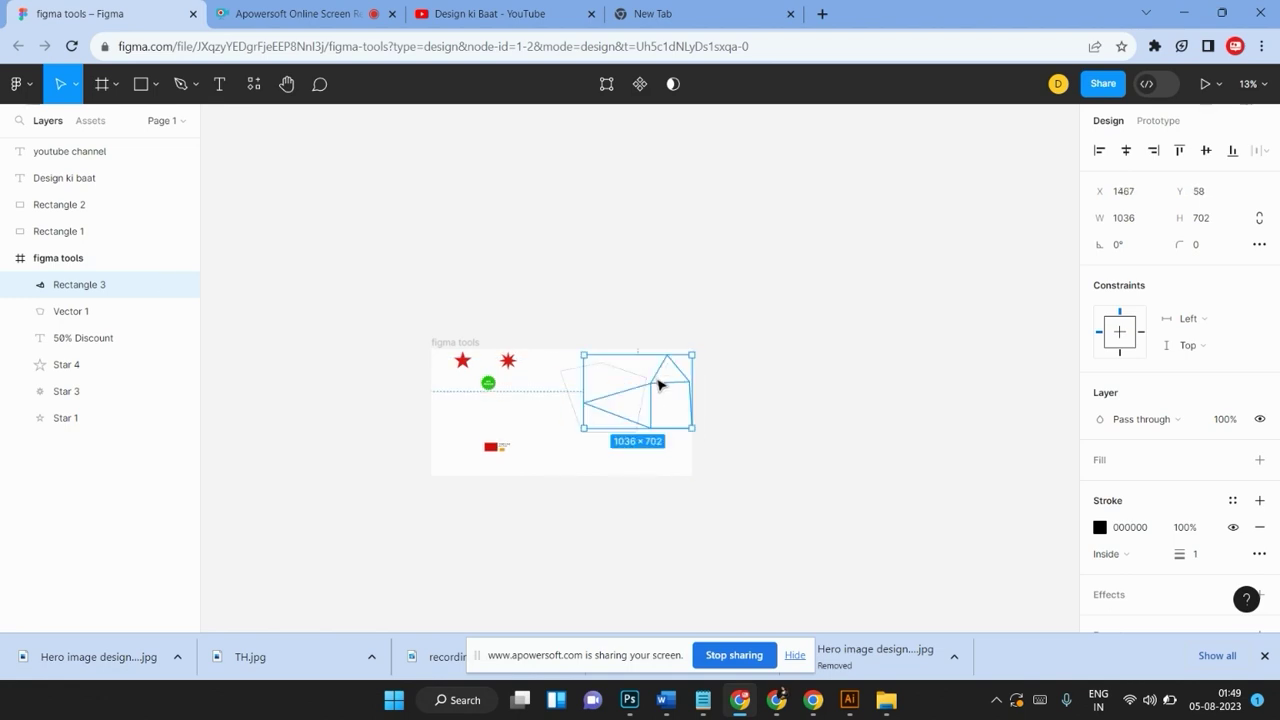
Reshape Rectangle 3's point onto the square's corner, then delete Rectangle 3
left_click(672, 313)
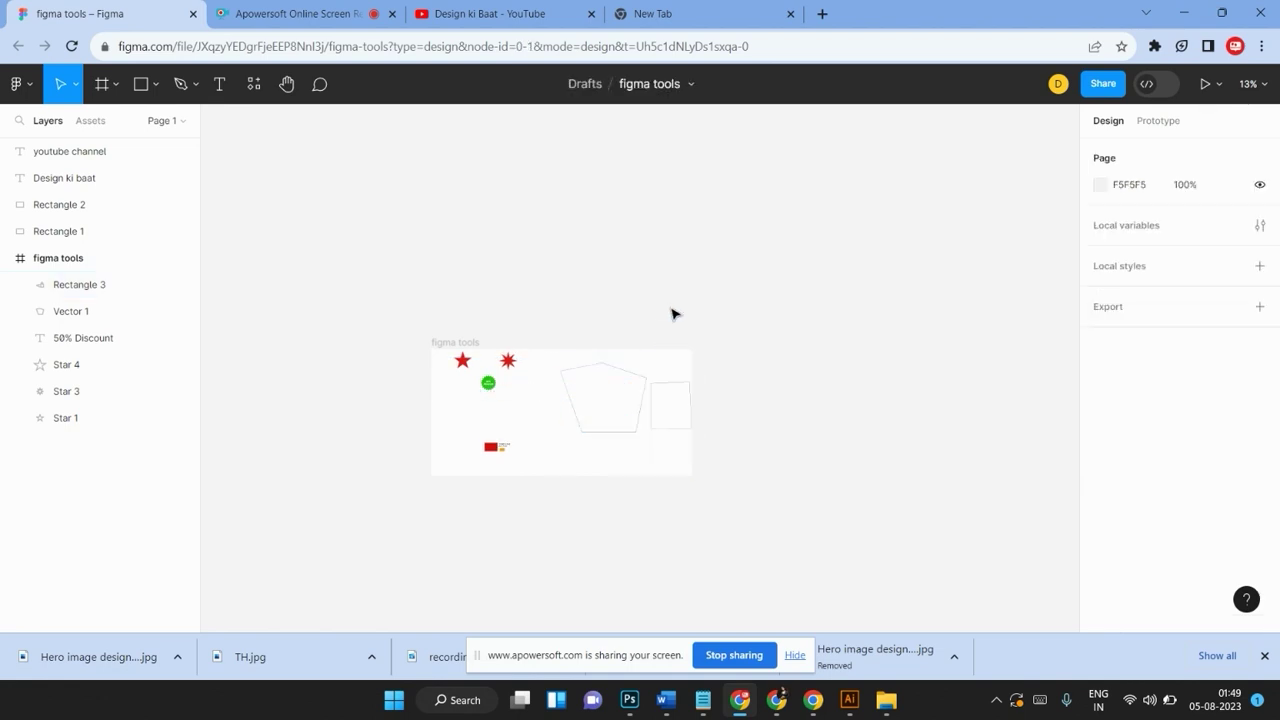
double_click(672, 389)
left_click_drag(651, 386, 628, 328)
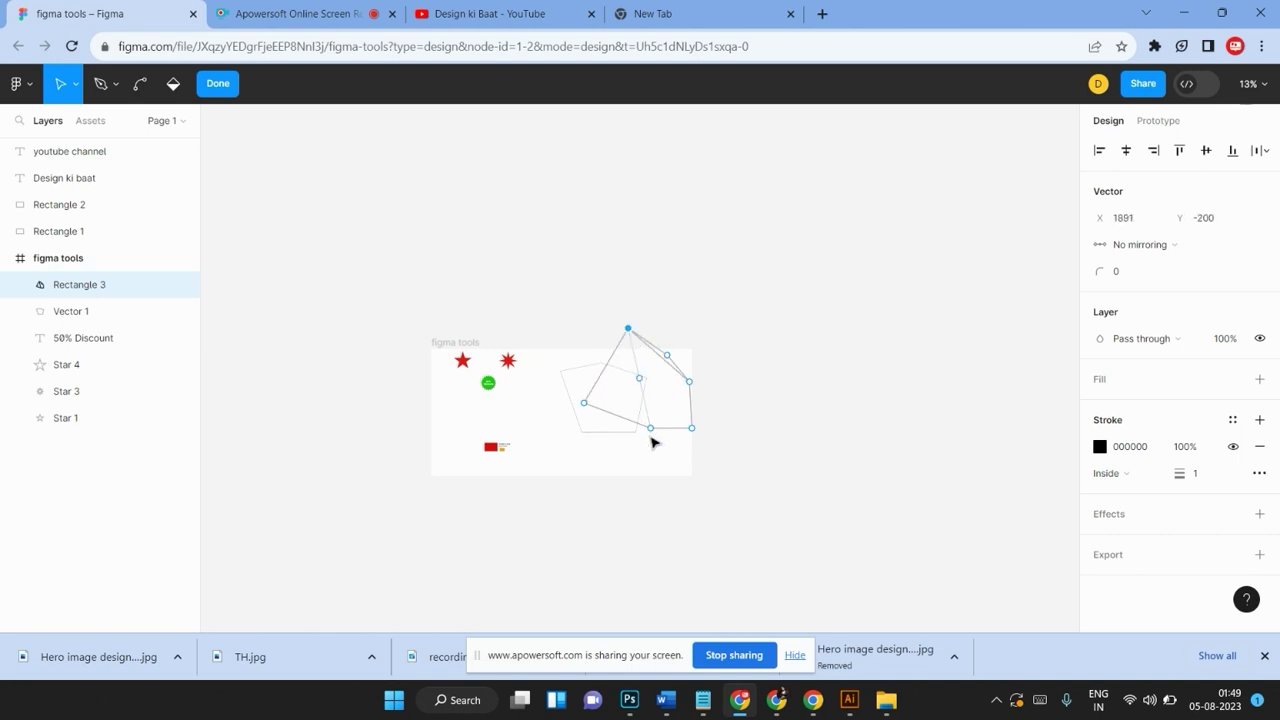
left_click(568, 396)
left_click_drag(628, 330, 611, 356)
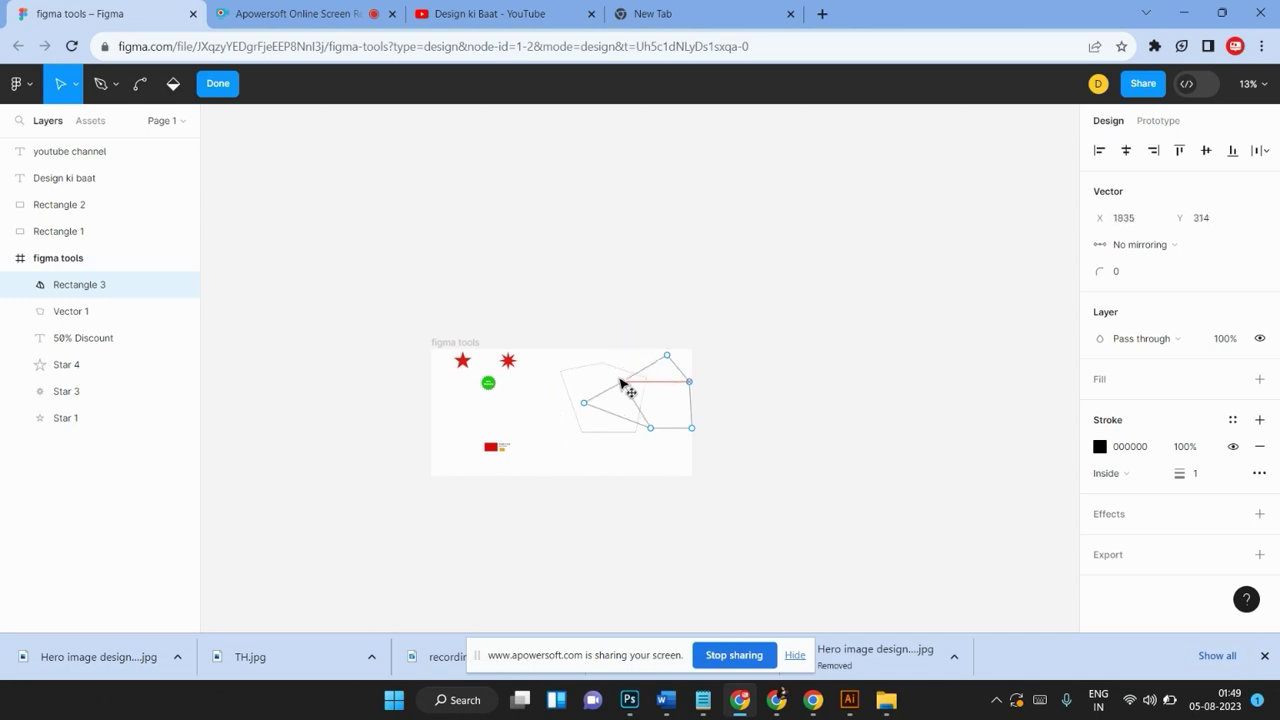
left_click_drag(611, 356, 657, 390)
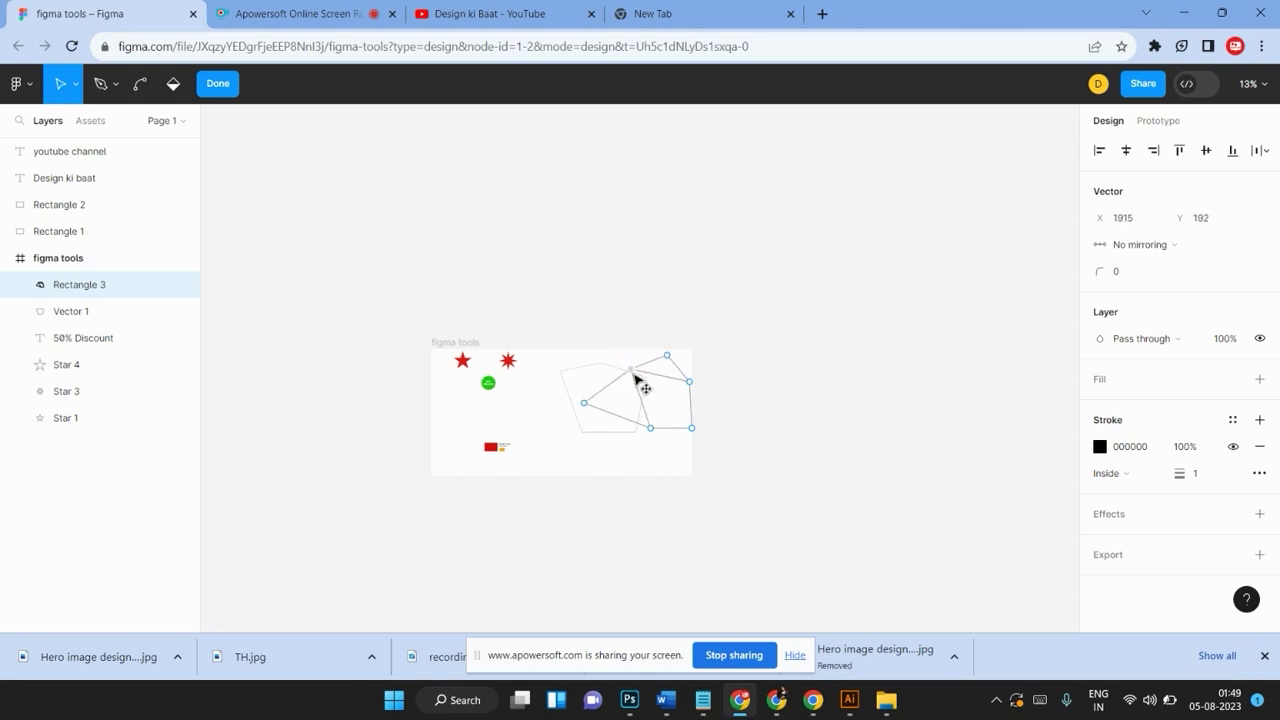
left_click_drag(650, 385, 644, 382)
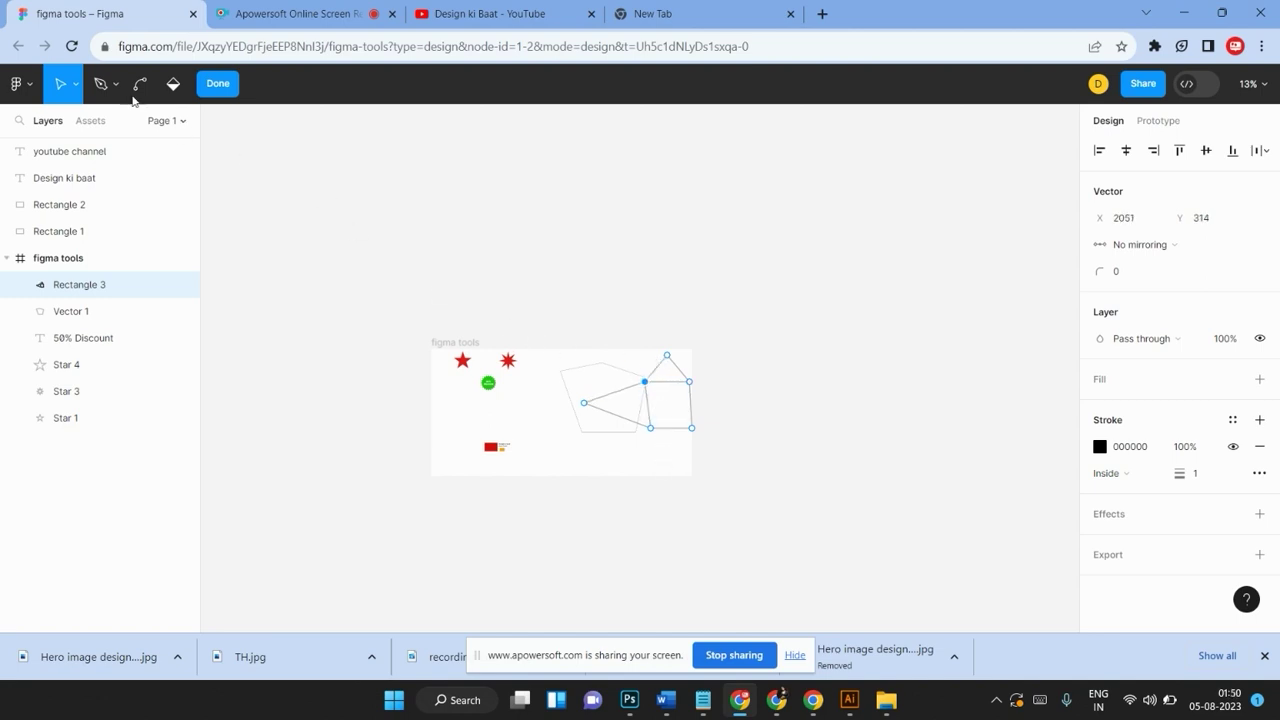
left_click(216, 86)
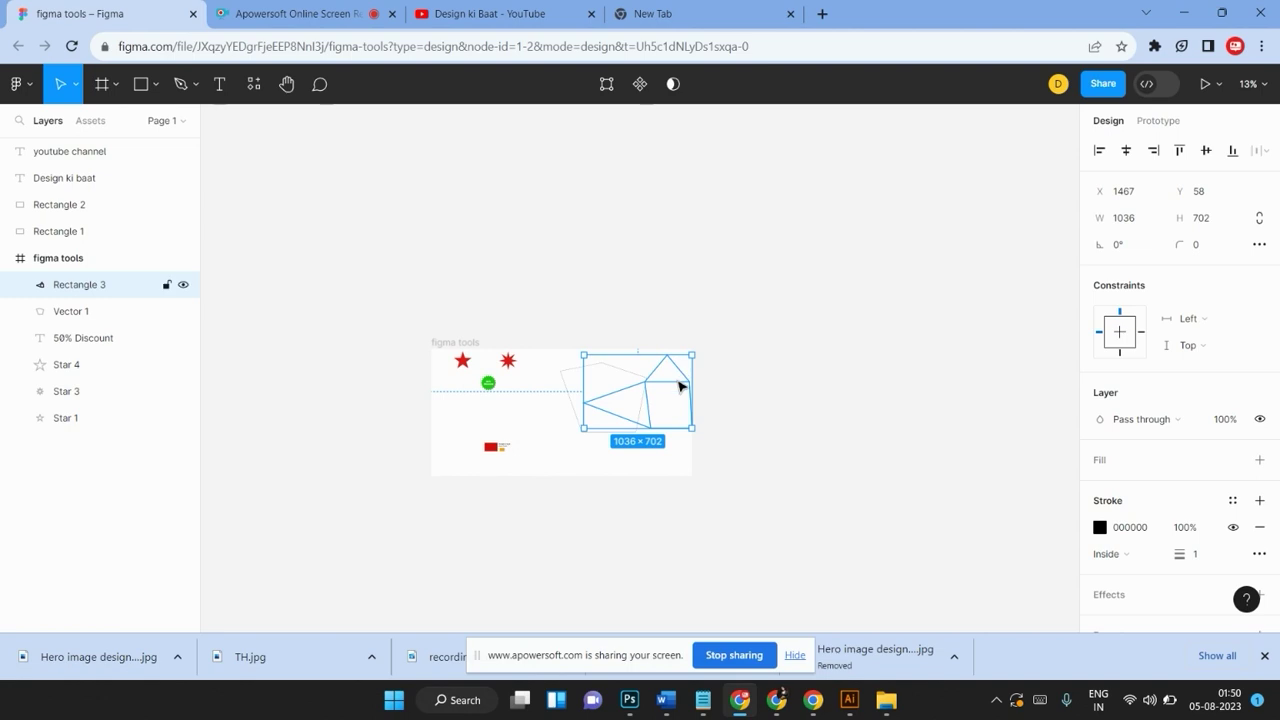
left_click_drag(679, 386, 674, 420)
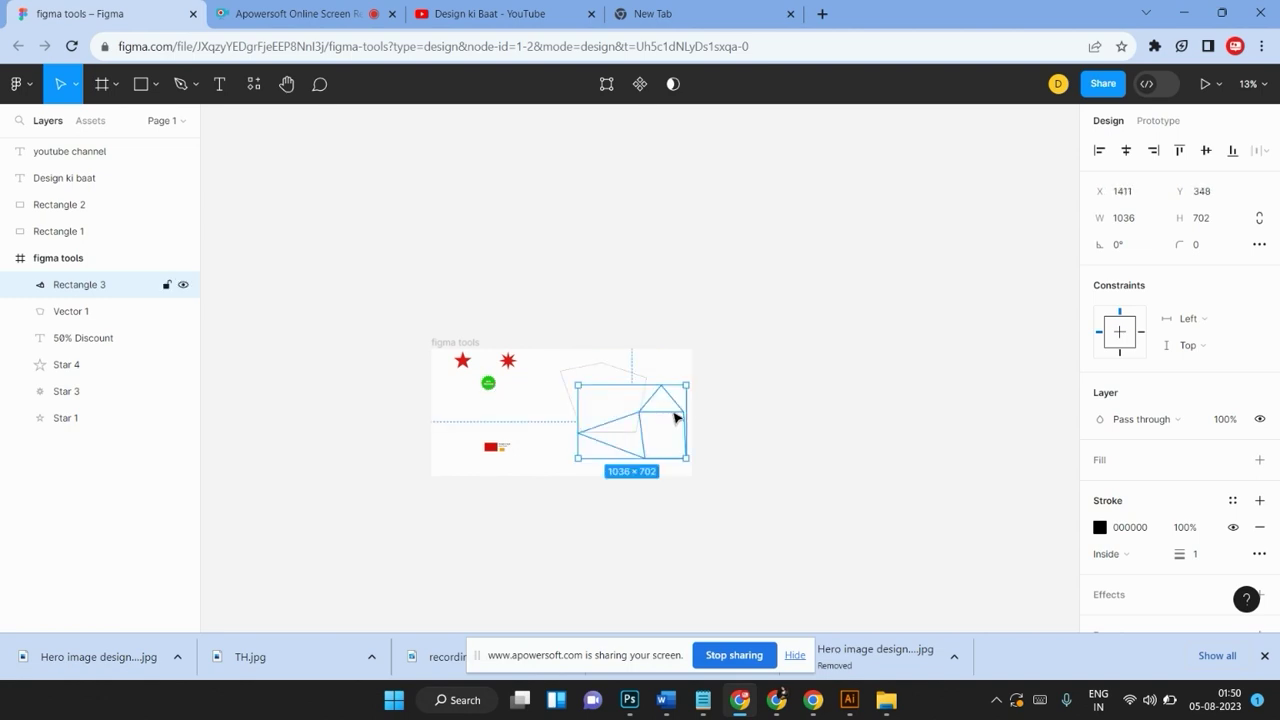
key("Delete")
Select and delete the Vector 1 pentagon outline
mouse_move(629, 380)
left_mouse_down()
mouse_move(628, 400)
mouse_move(646, 376)
left_mouse_up()
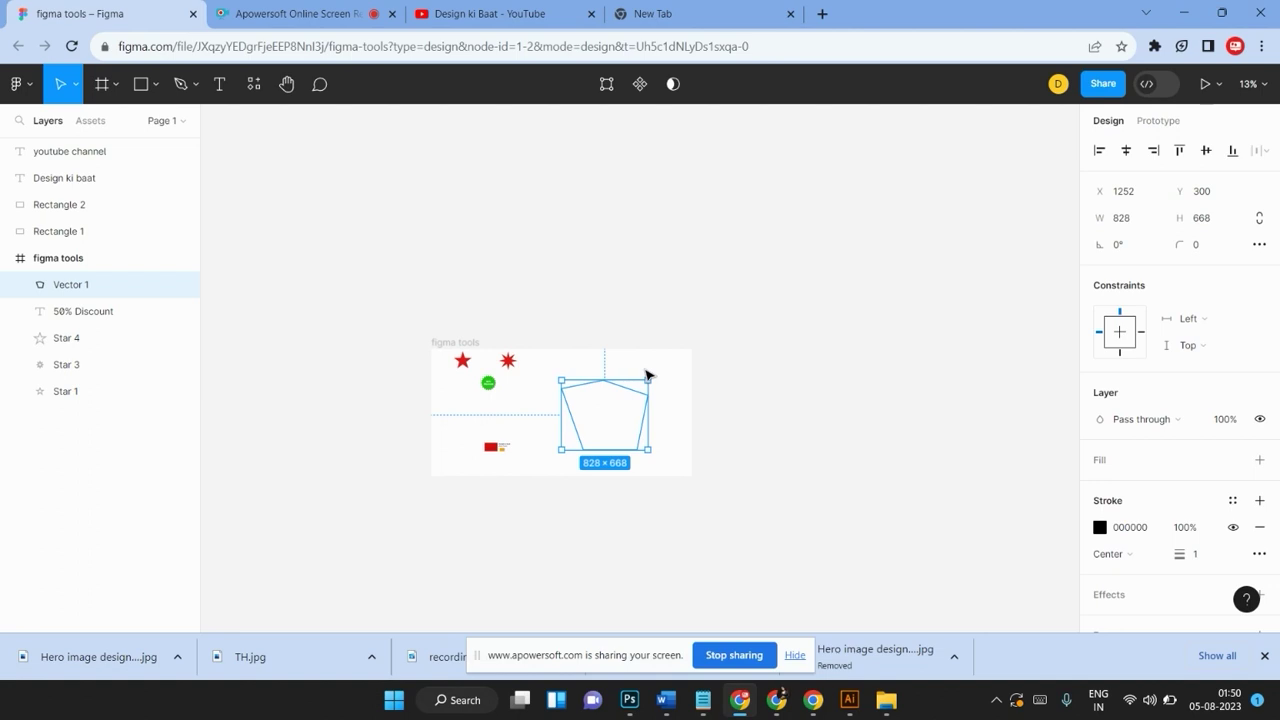
left_click(669, 374)
left_click(585, 420)
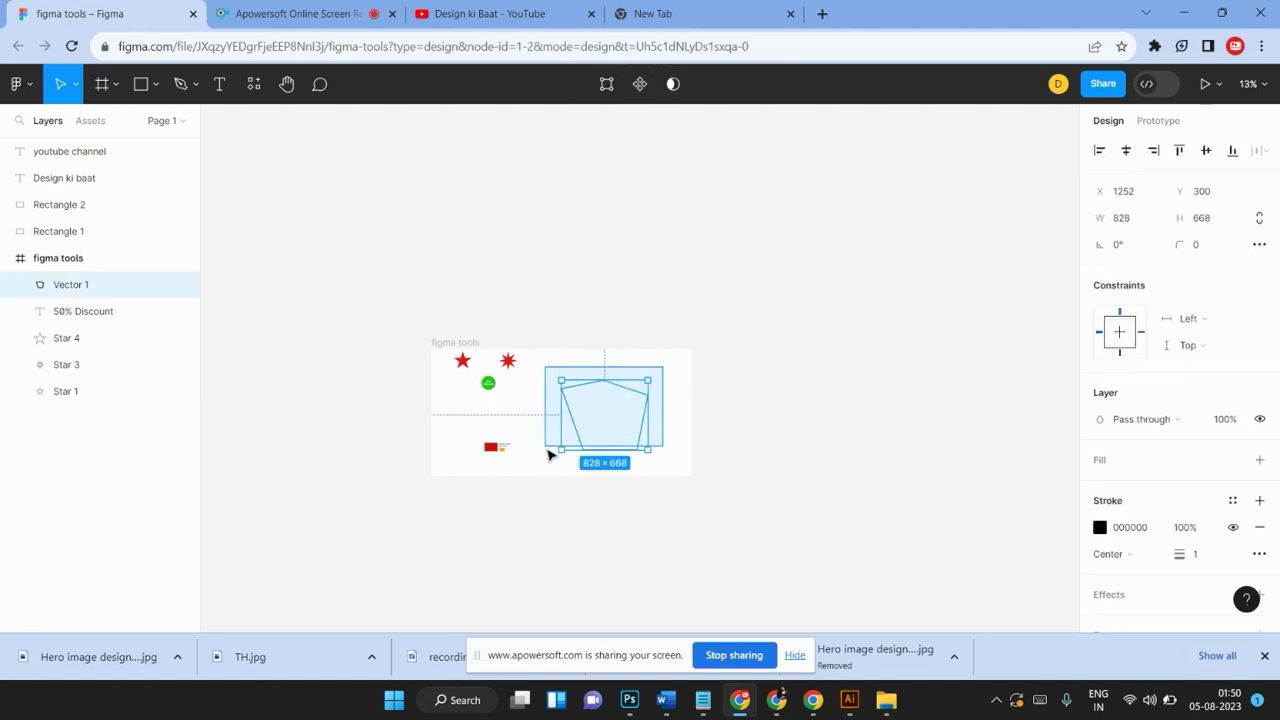
key("Delete")
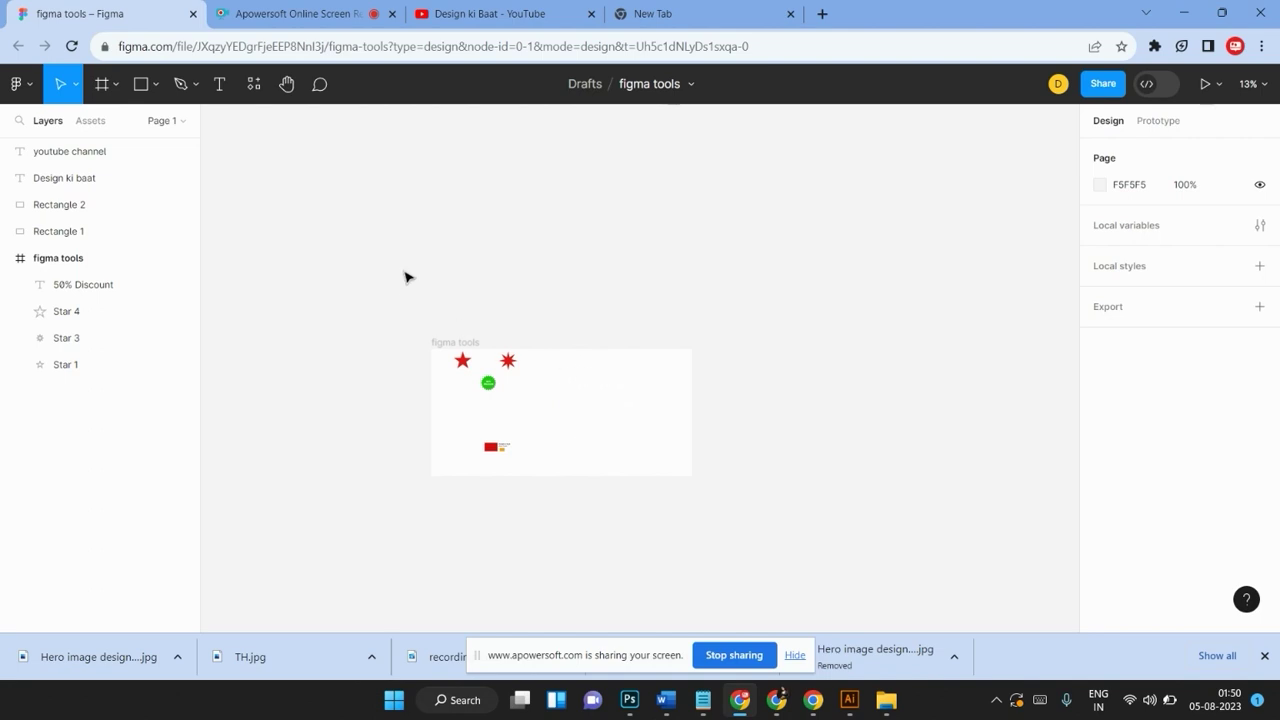
left_click(141, 86)
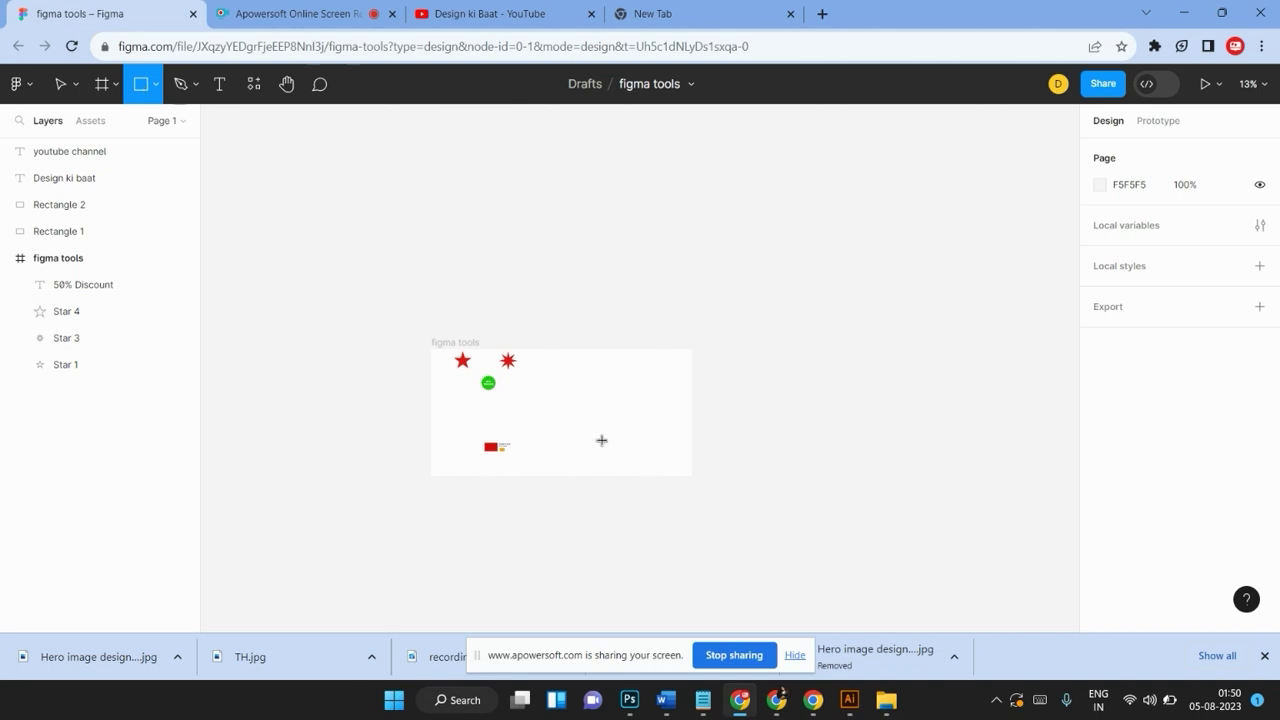
Draw a grey 576×576 square and rotate it 44.25° into a diamond
left_click_drag(558, 387, 622, 446)
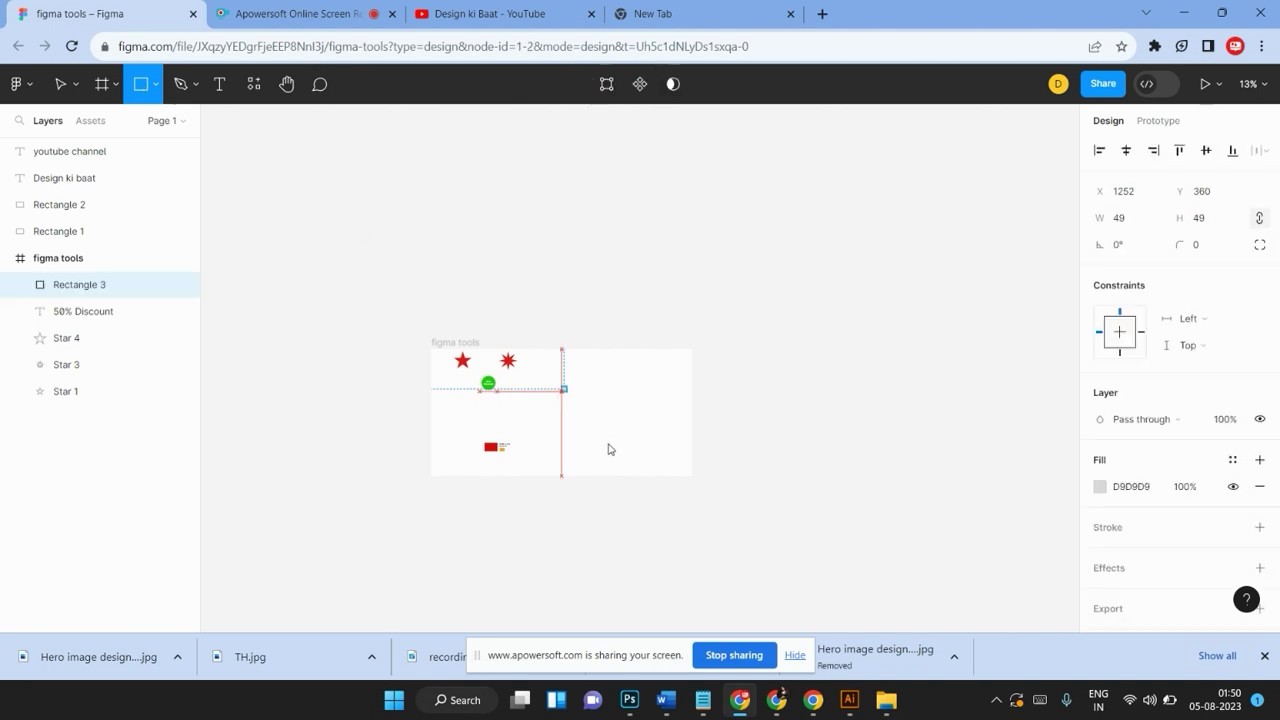
left_click_drag(630, 381, 594, 373)
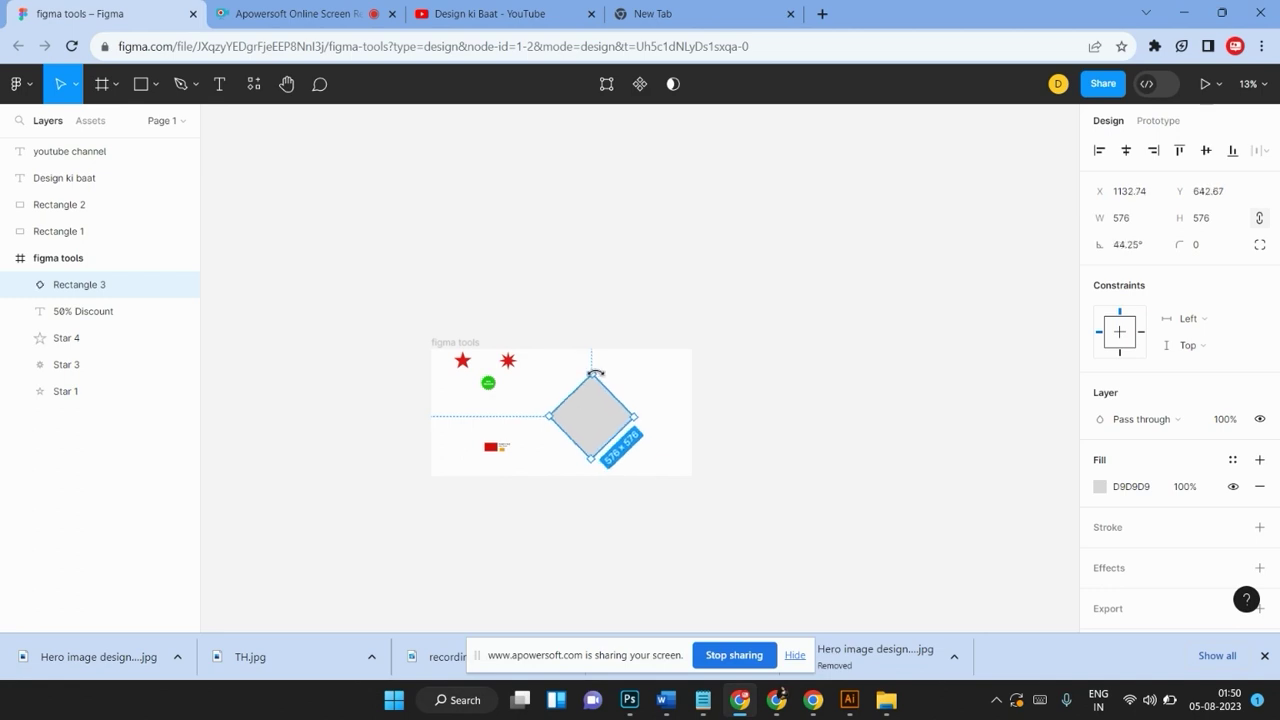
left_click_drag(594, 431, 596, 427)
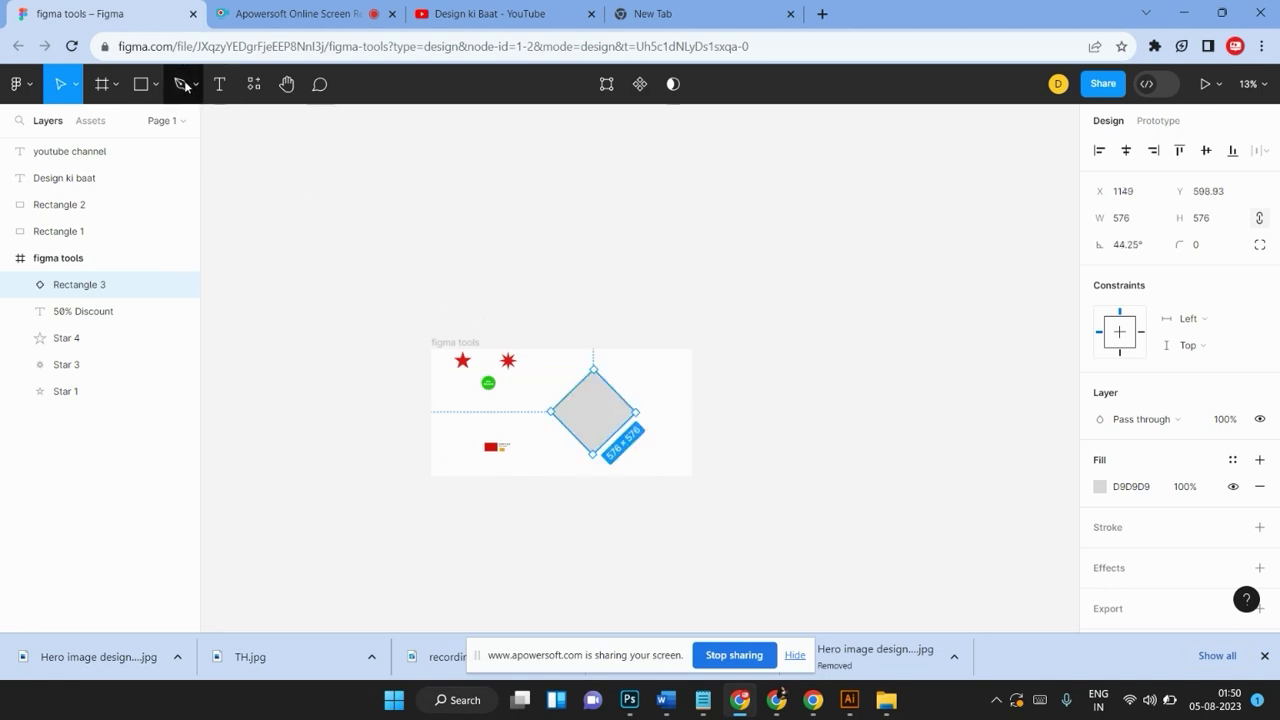
Pen-draw a side-face path below the diamond, then move both right of the frame
left_click(182, 84)
scroll(648, 392, "down", 2)
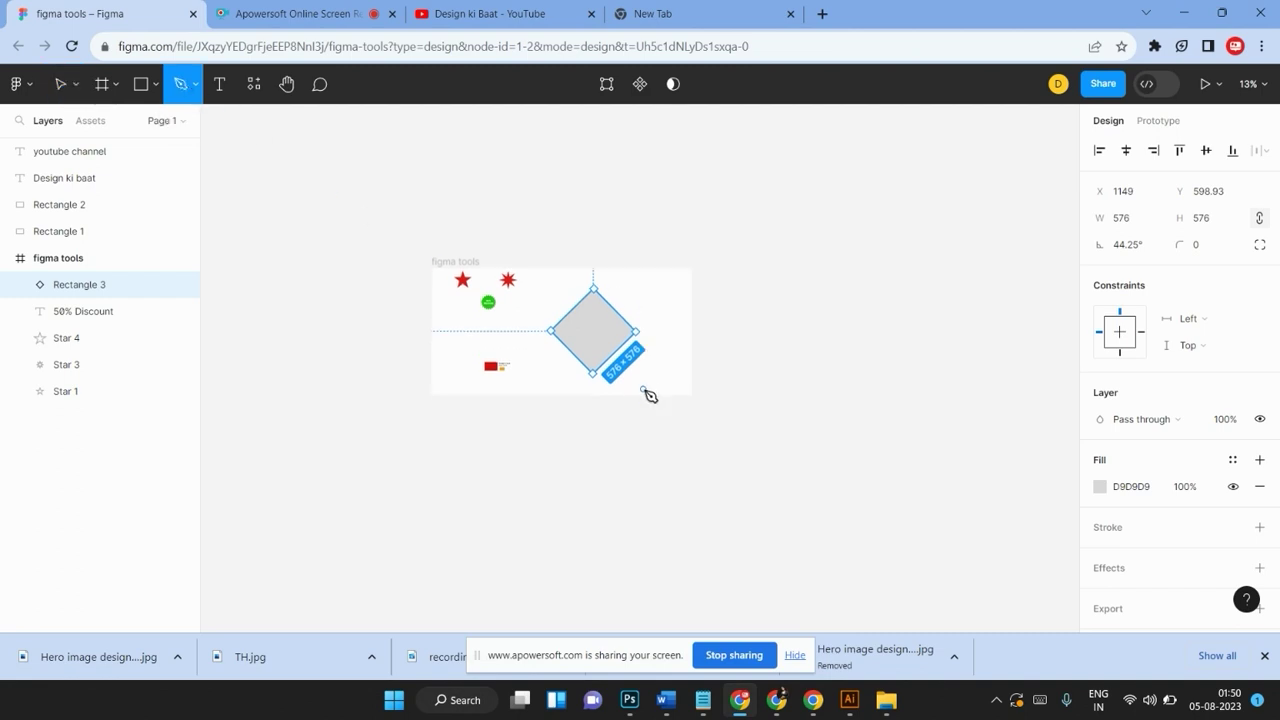
left_click(549, 331)
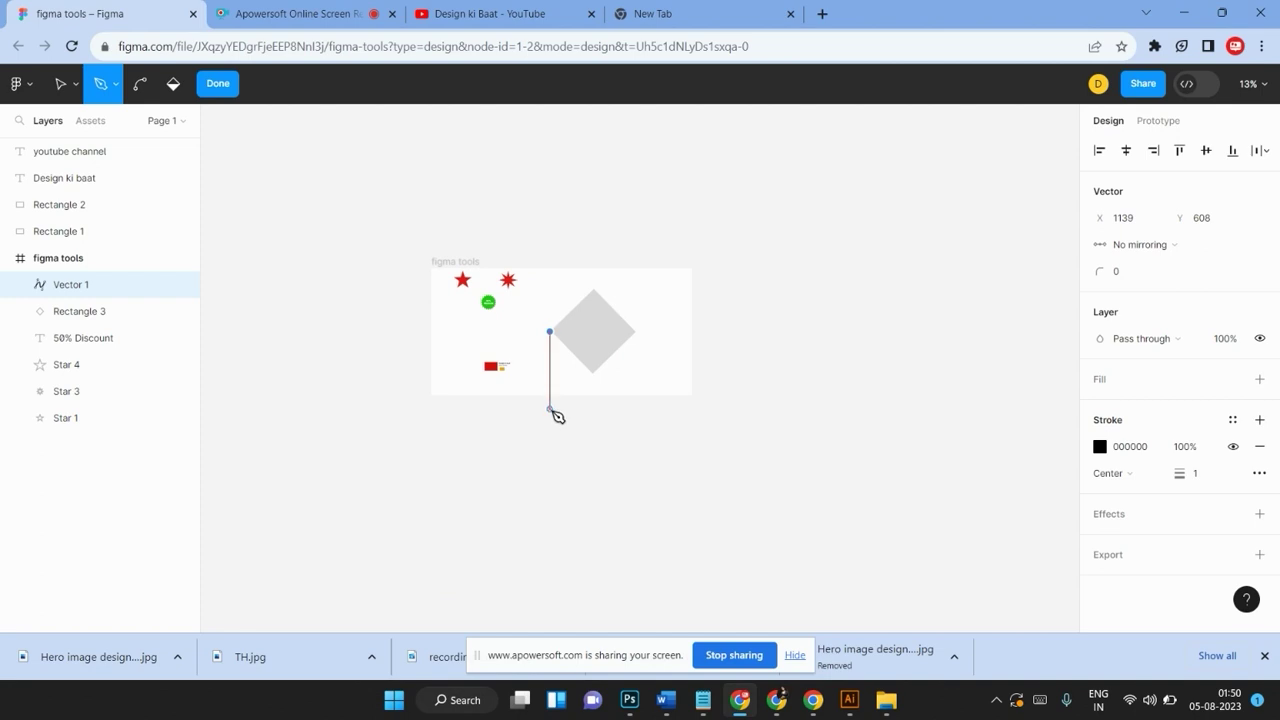
left_click(550, 410)
left_click(593, 442)
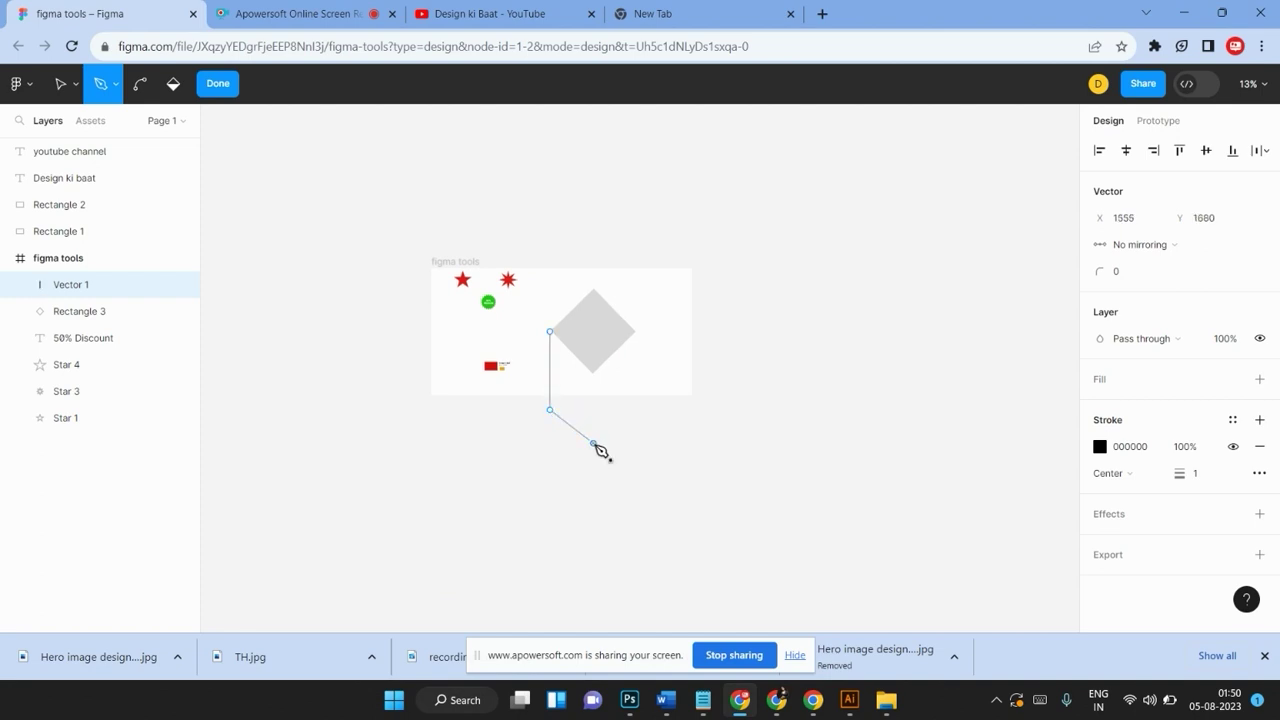
left_click(593, 371)
left_click(218, 84)
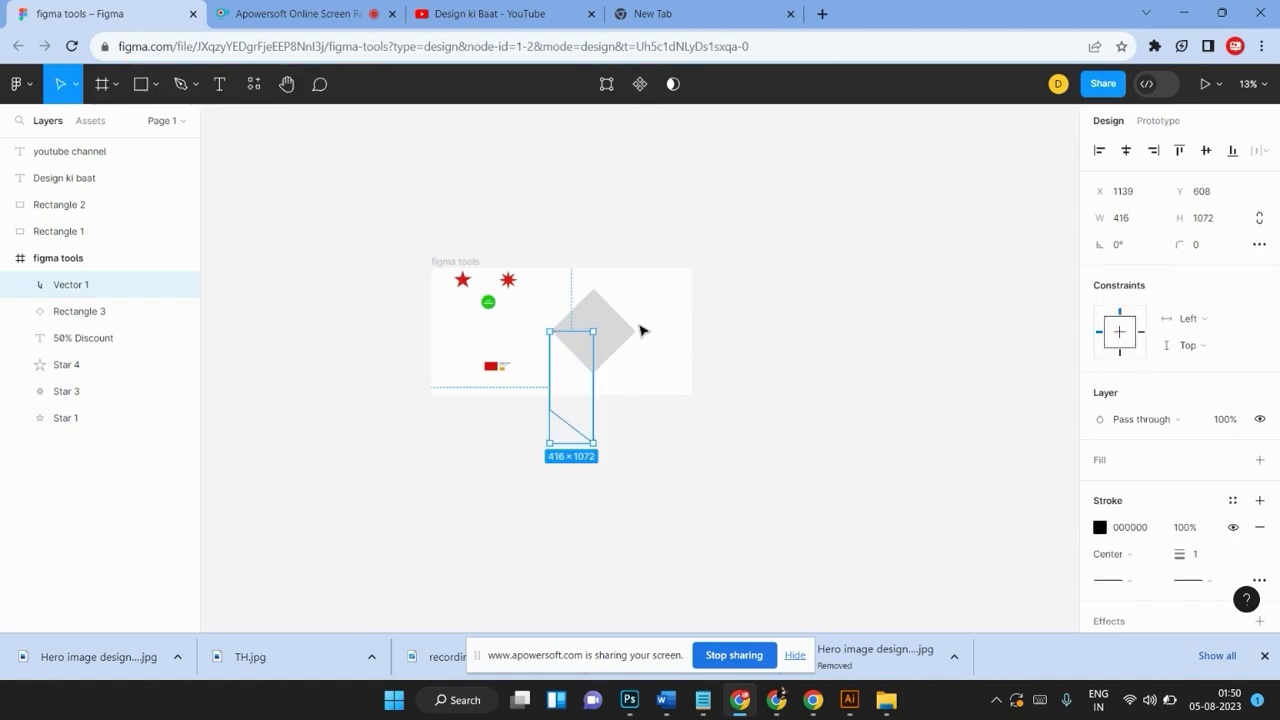
mouse_move(671, 306)
left_mouse_down()
mouse_move(571, 374)
mouse_move(725, 410)
mouse_move(834, 320)
left_mouse_up()
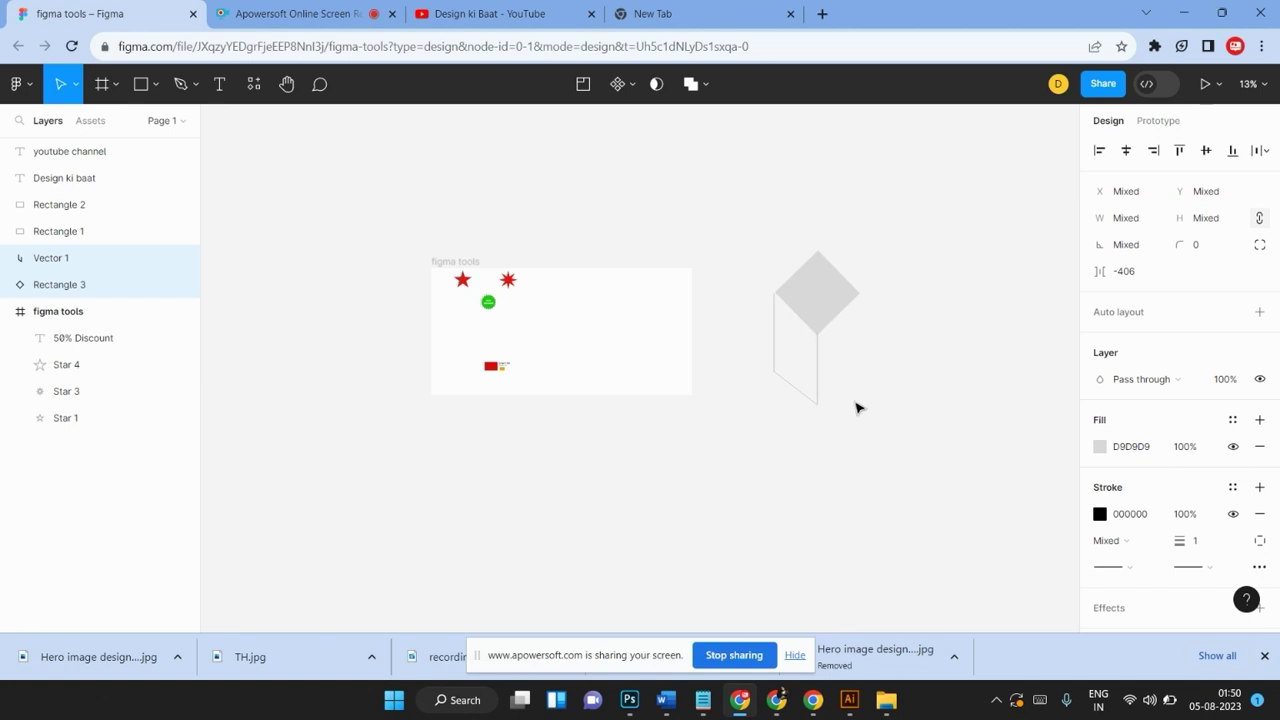
Remove the diamond's grey fill, give it a thin black outline and move it up
key("ctrl+plus")
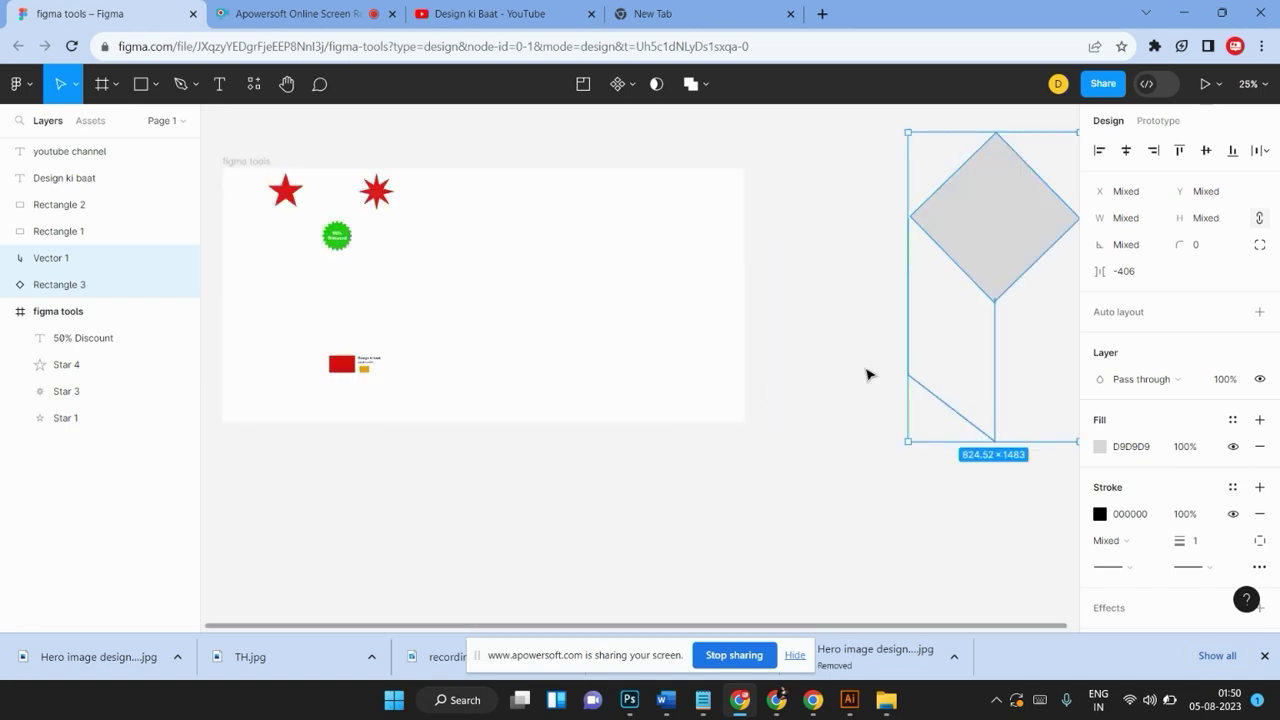
scroll(866, 371, "right", 5)
left_click(762, 303)
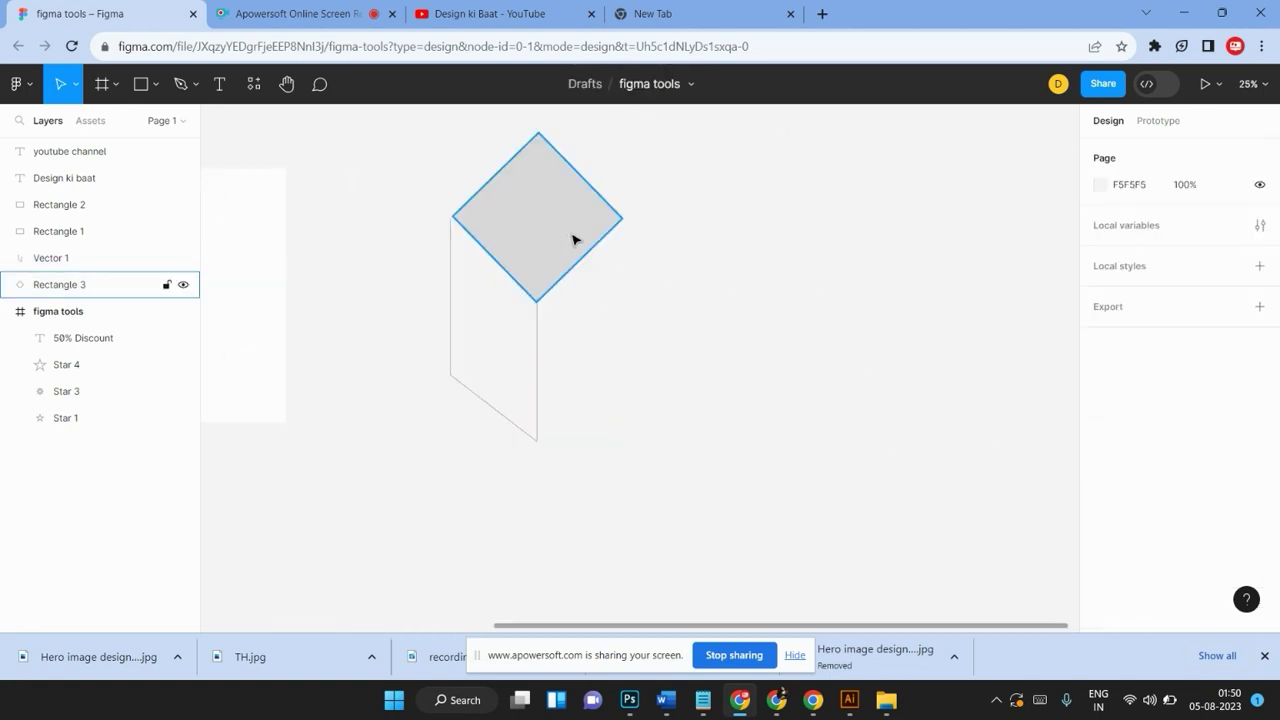
left_click(583, 246)
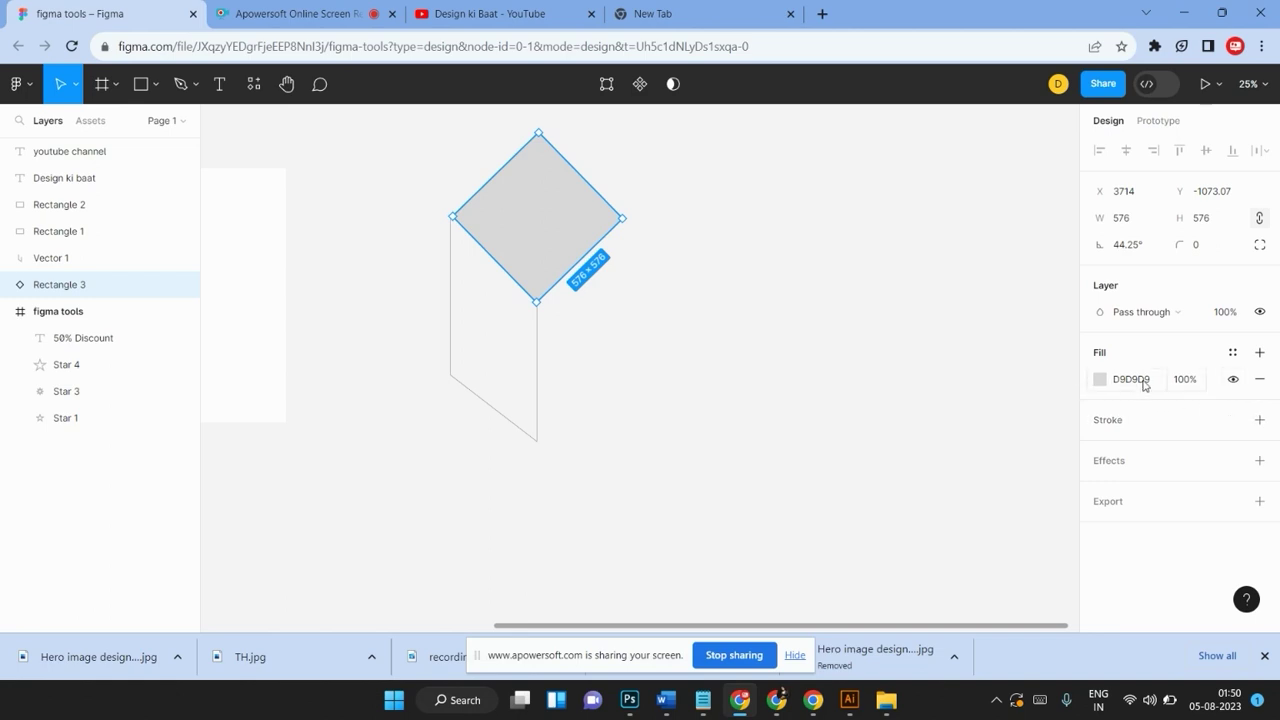
left_click(1259, 381)
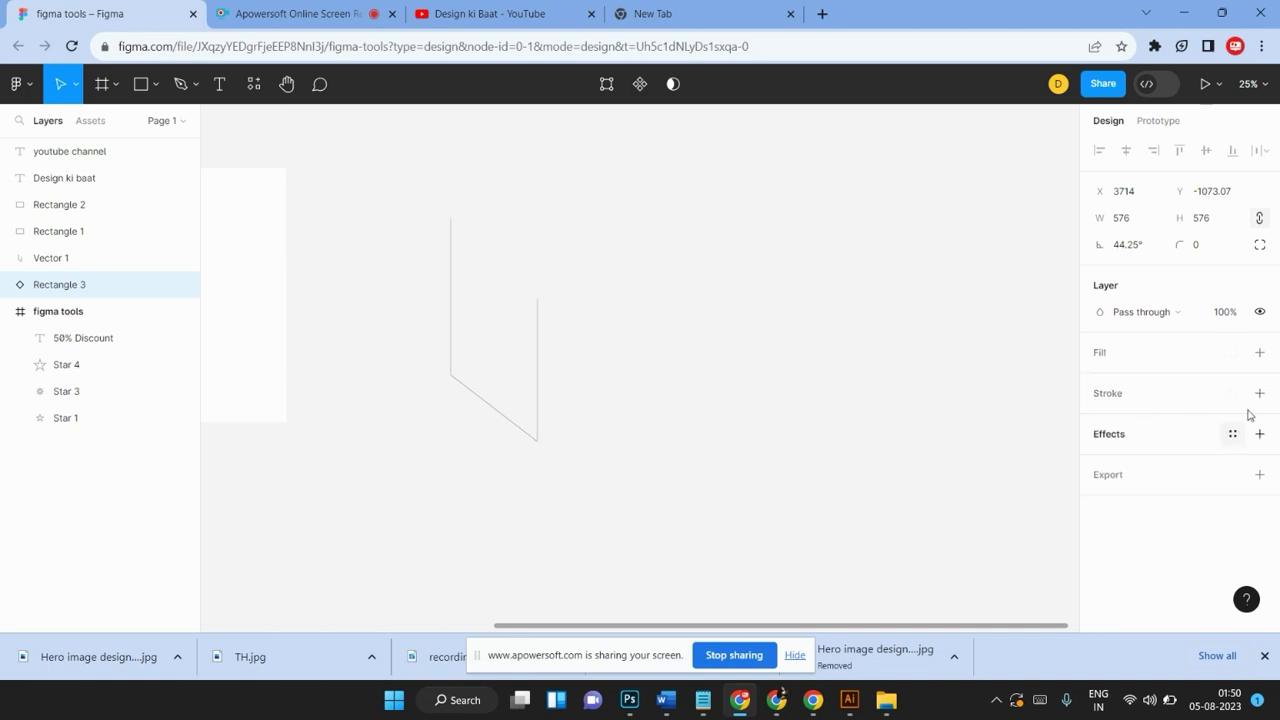
left_click(1259, 393)
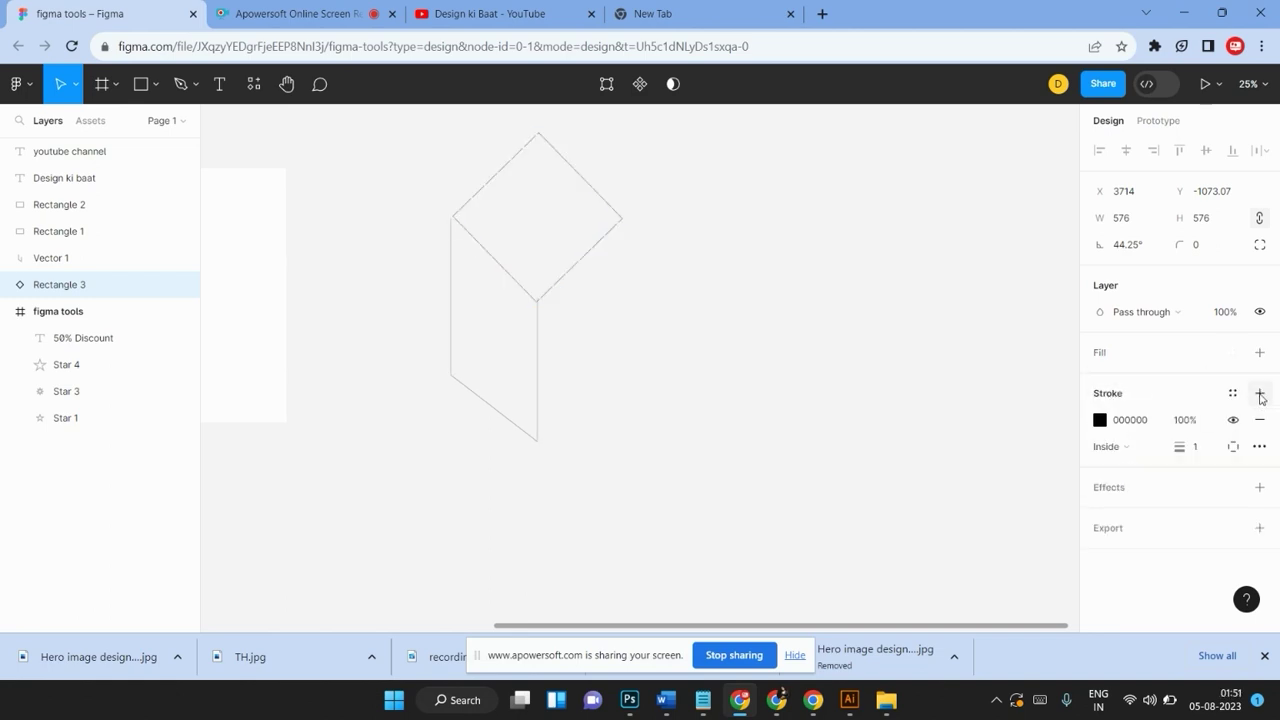
left_click(666, 382)
left_click_drag(533, 302, 541, 250)
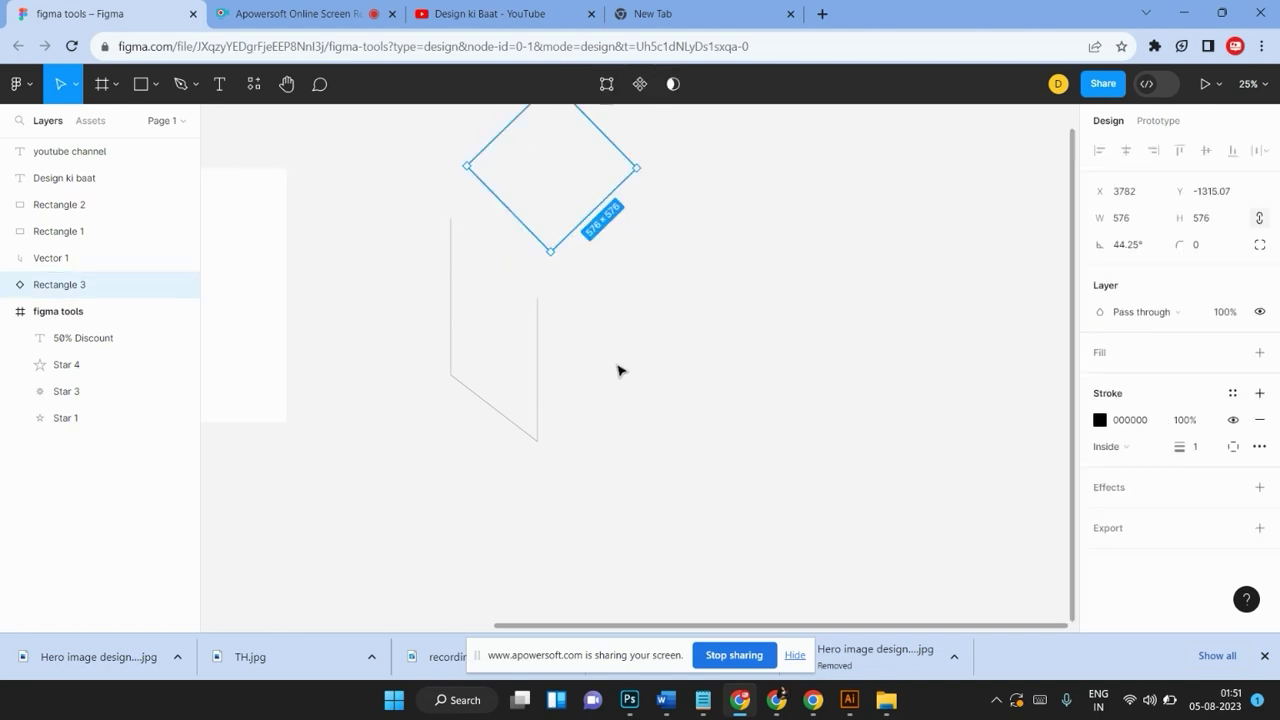
Delete the stray Vector 1 line and move the diamond down
scroll(525, 320, "up", 1)
left_click_drag(574, 326, 401, 462)
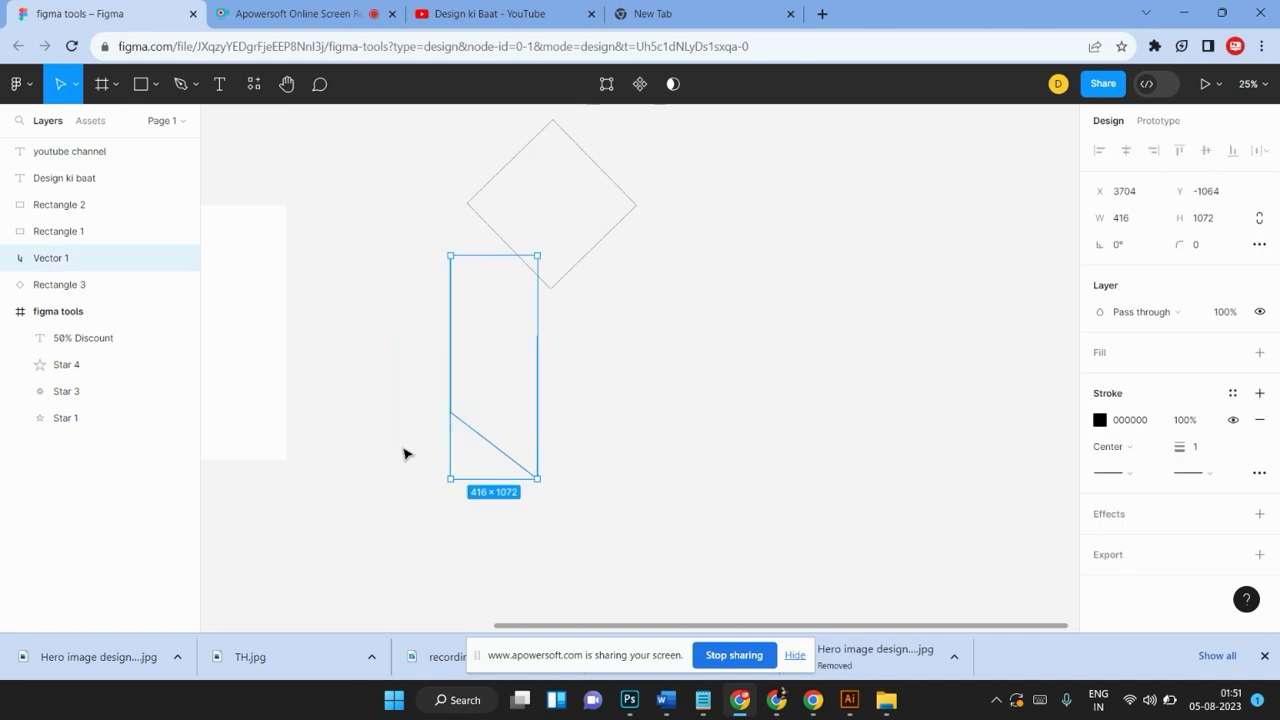
key("Delete")
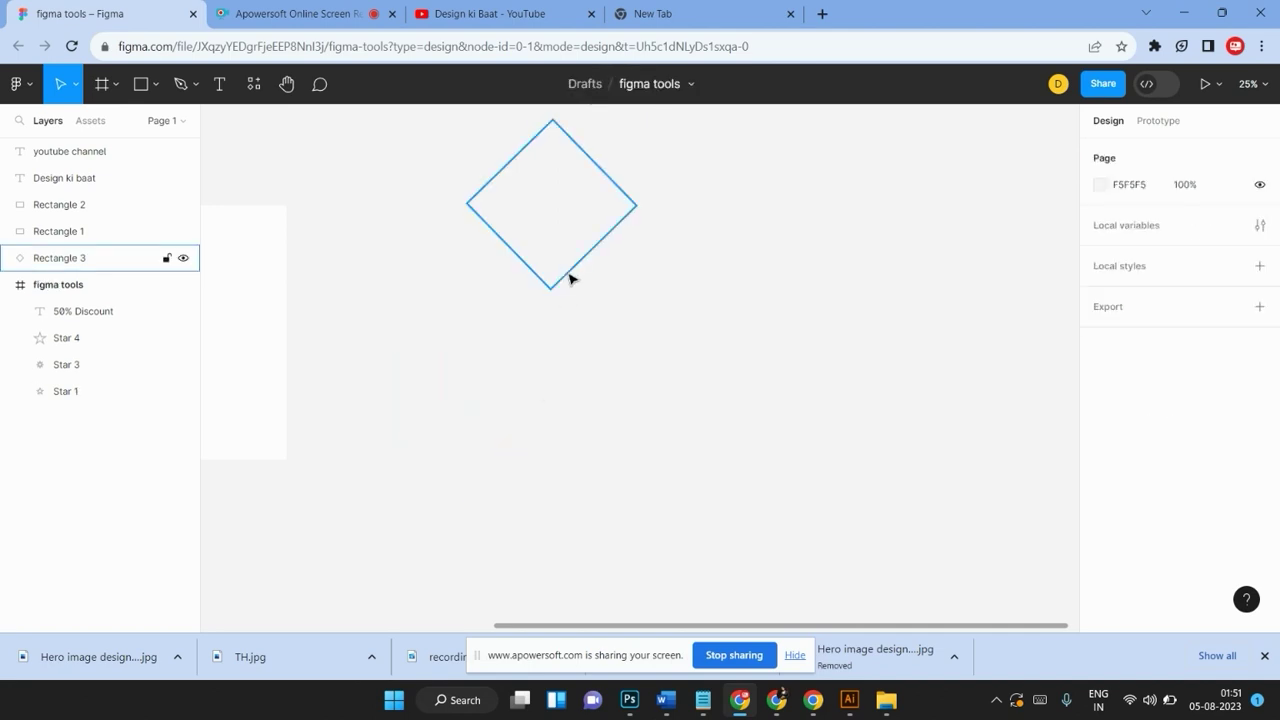
left_click_drag(571, 278, 563, 354)
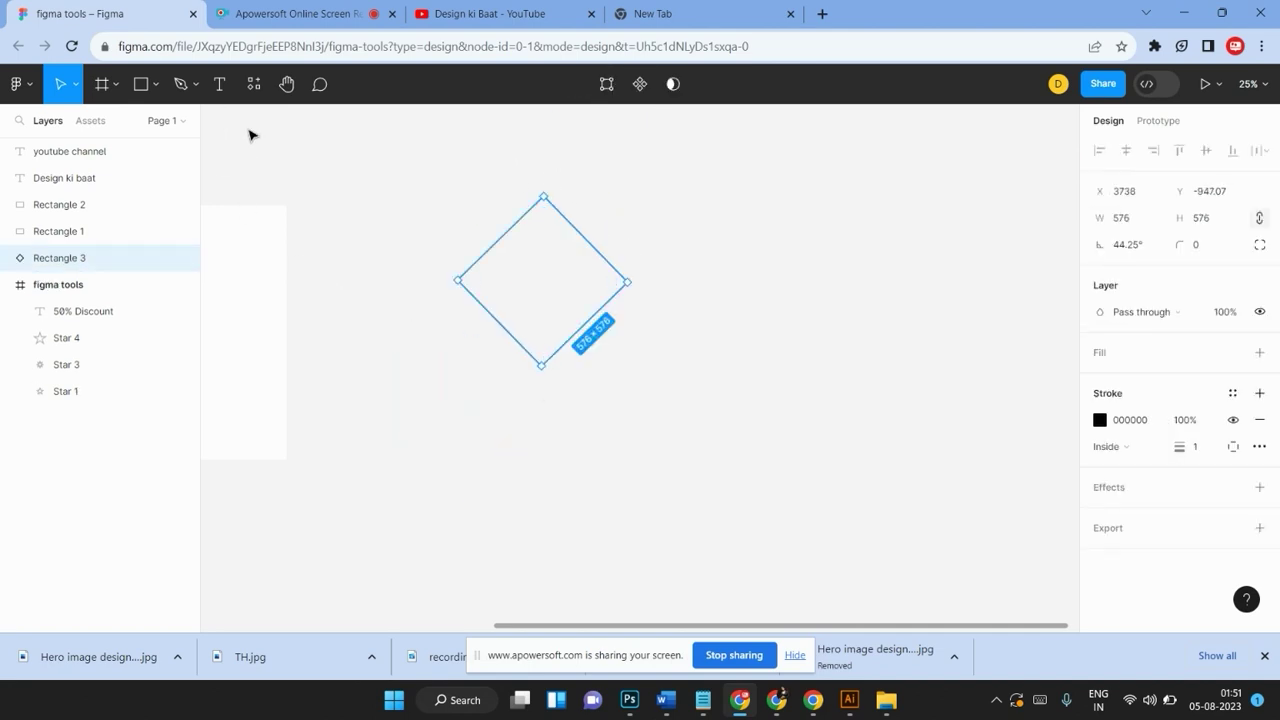
Add the box's left face edges from the diamond's left corner to its bottom corner
double_click(512, 342)
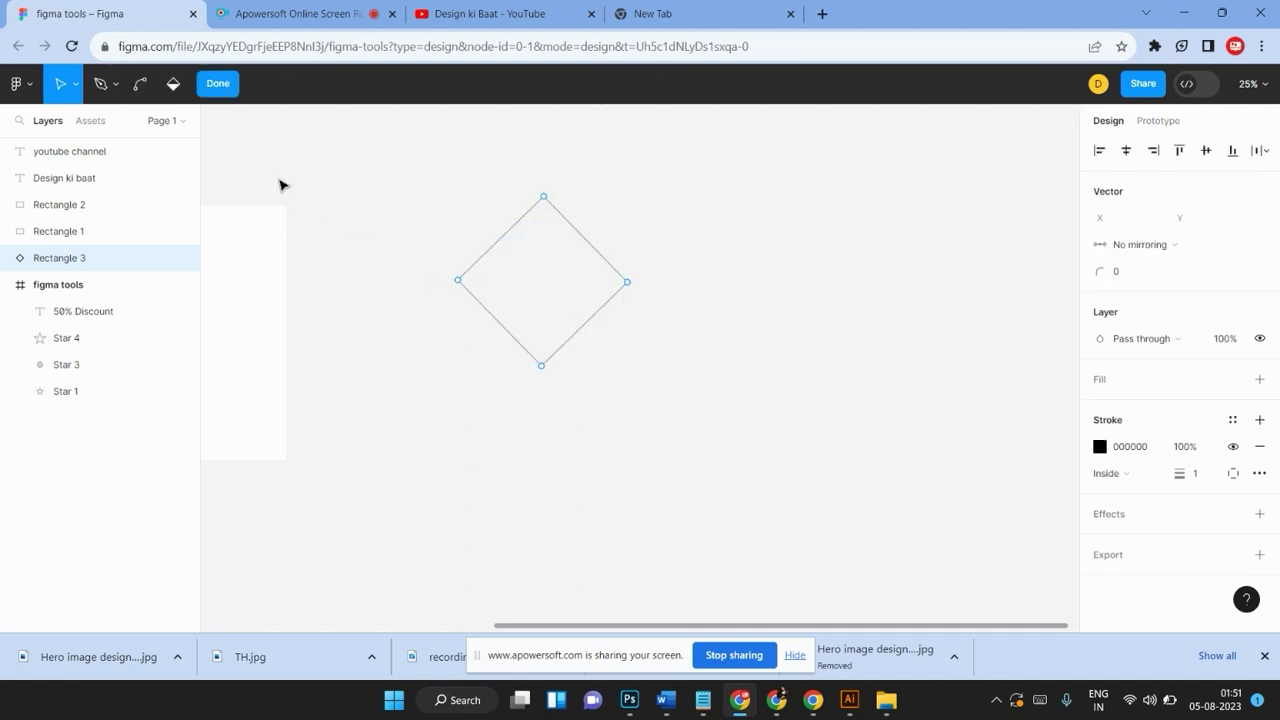
left_click(100, 85)
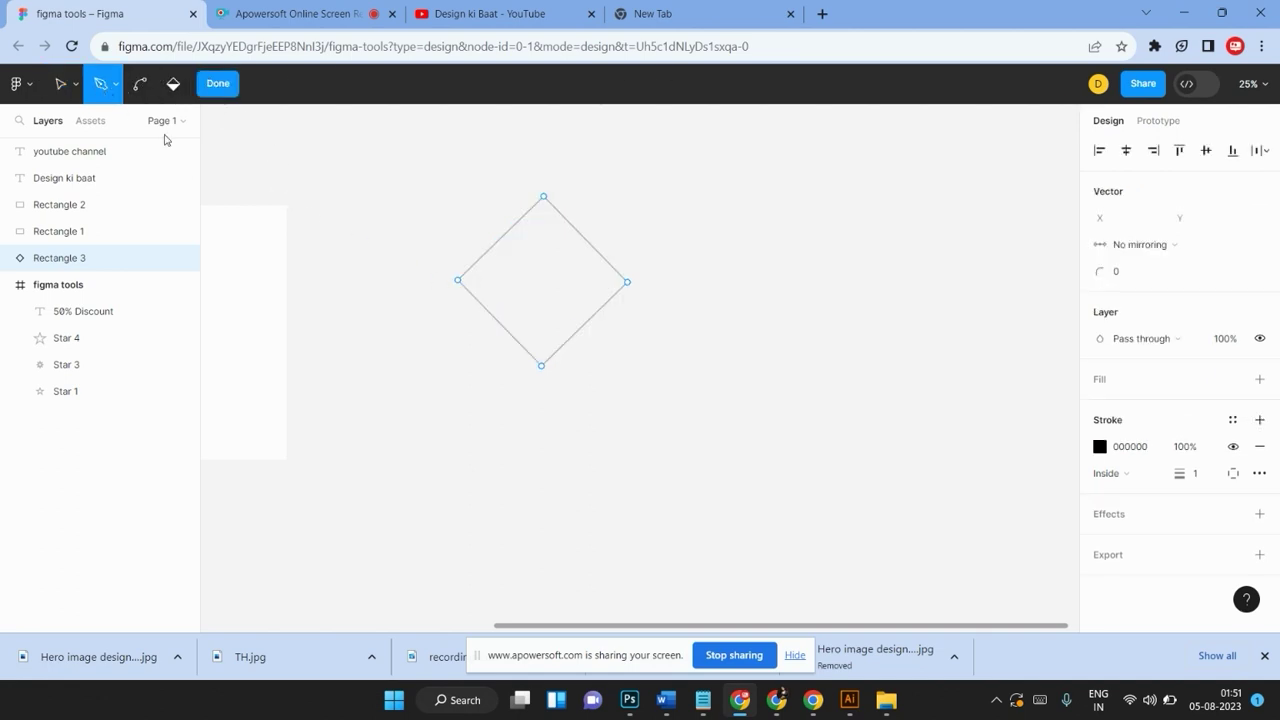
left_click(458, 280)
left_click(458, 458)
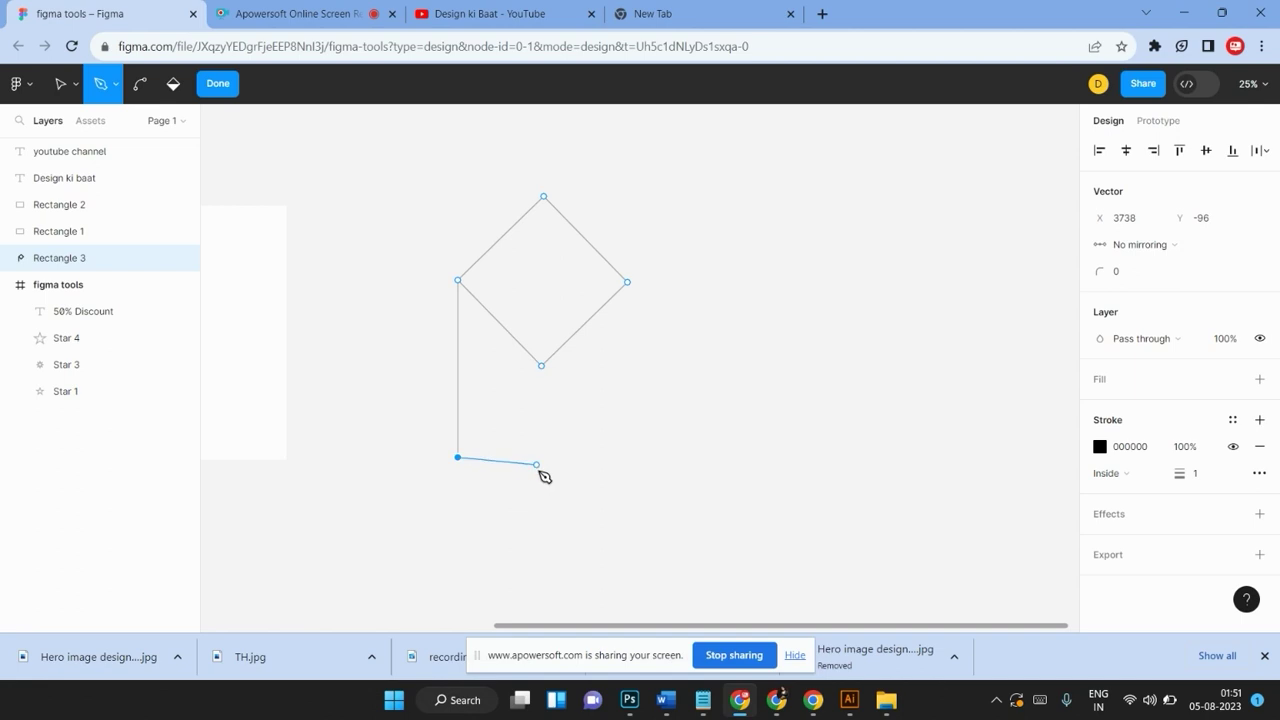
left_click(541, 536)
left_click(541, 367)
Add the right face edges up to the diamond's right corner, then move the box left and down
left_click(541, 536)
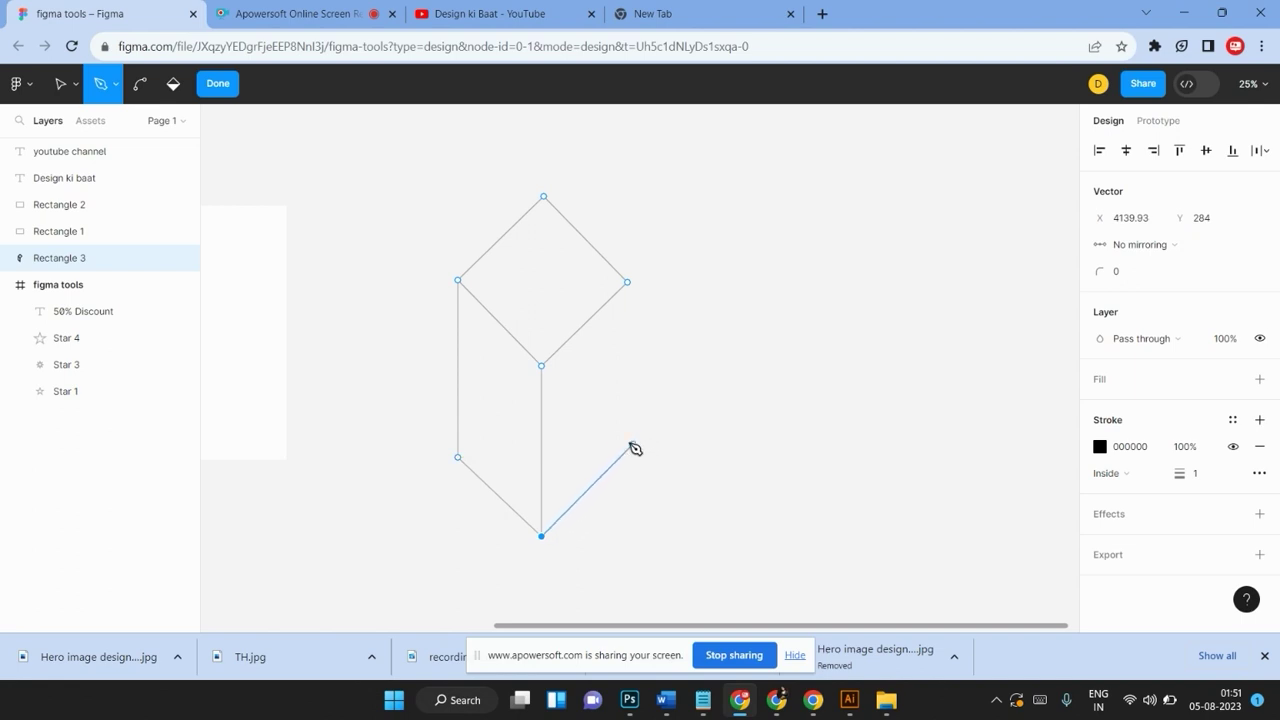
left_click(627, 440)
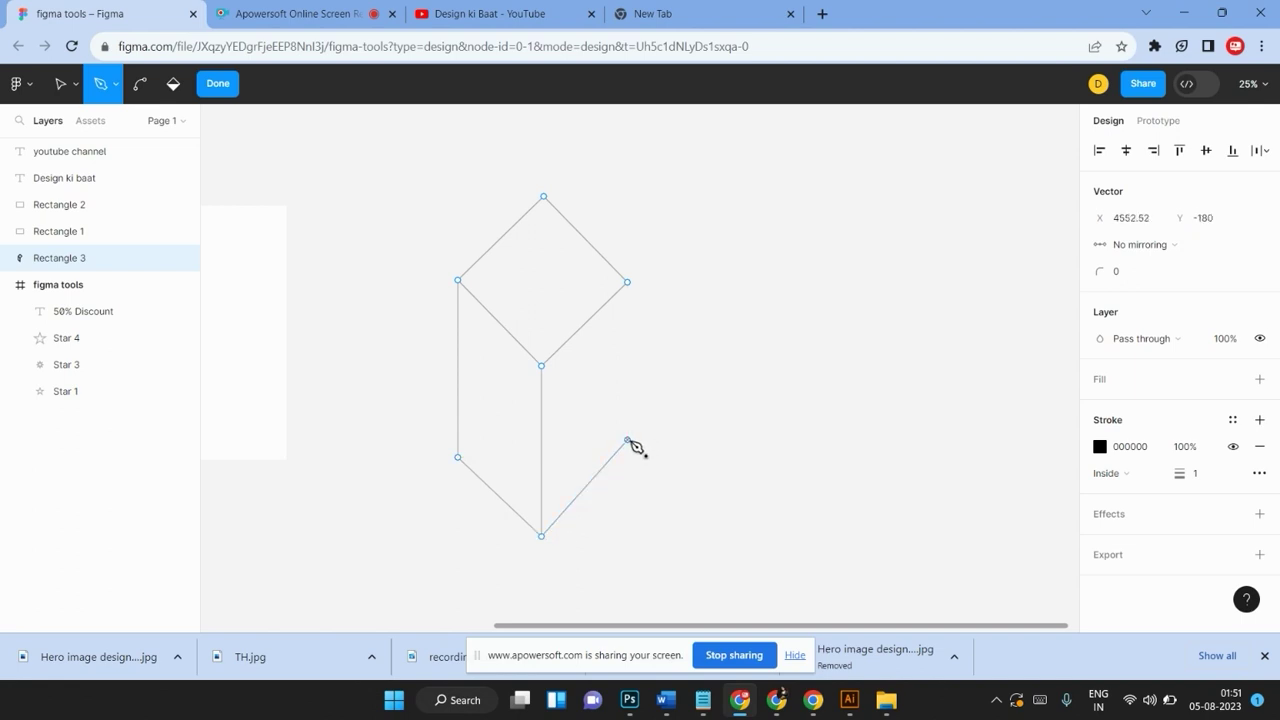
left_click(628, 283)
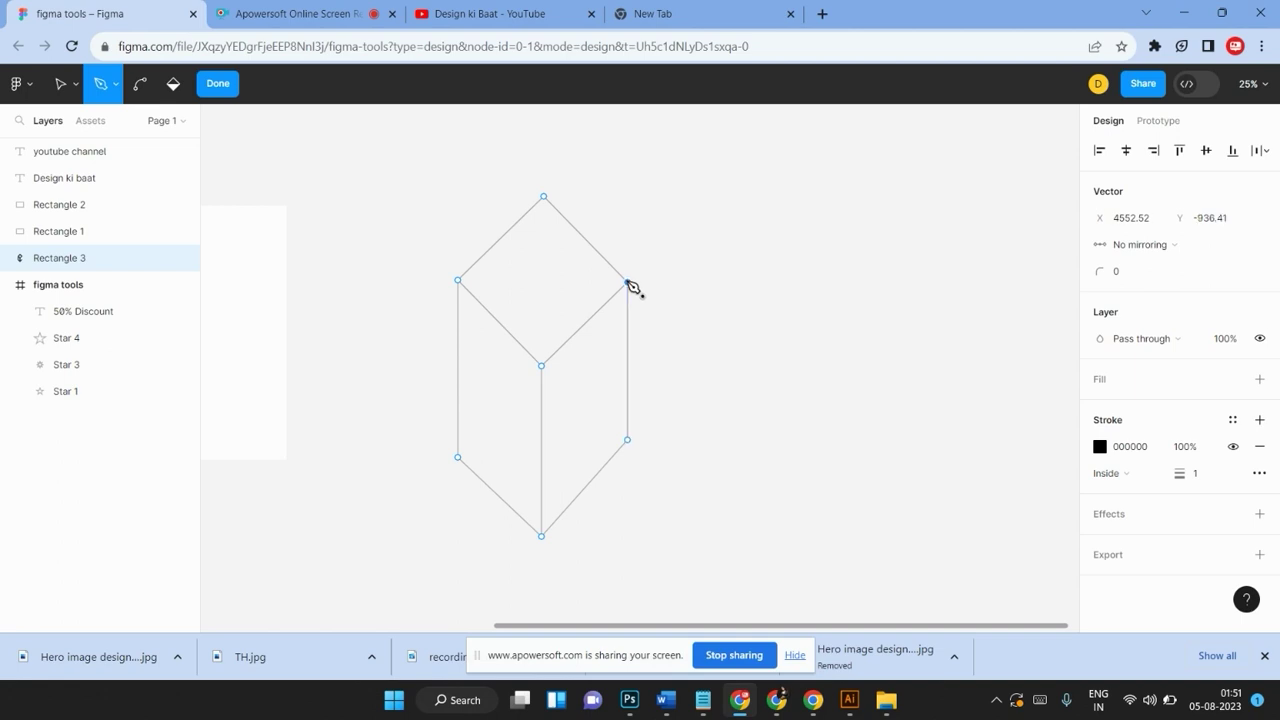
left_click(226, 84)
left_click(457, 249)
left_click(603, 289)
left_click(715, 240)
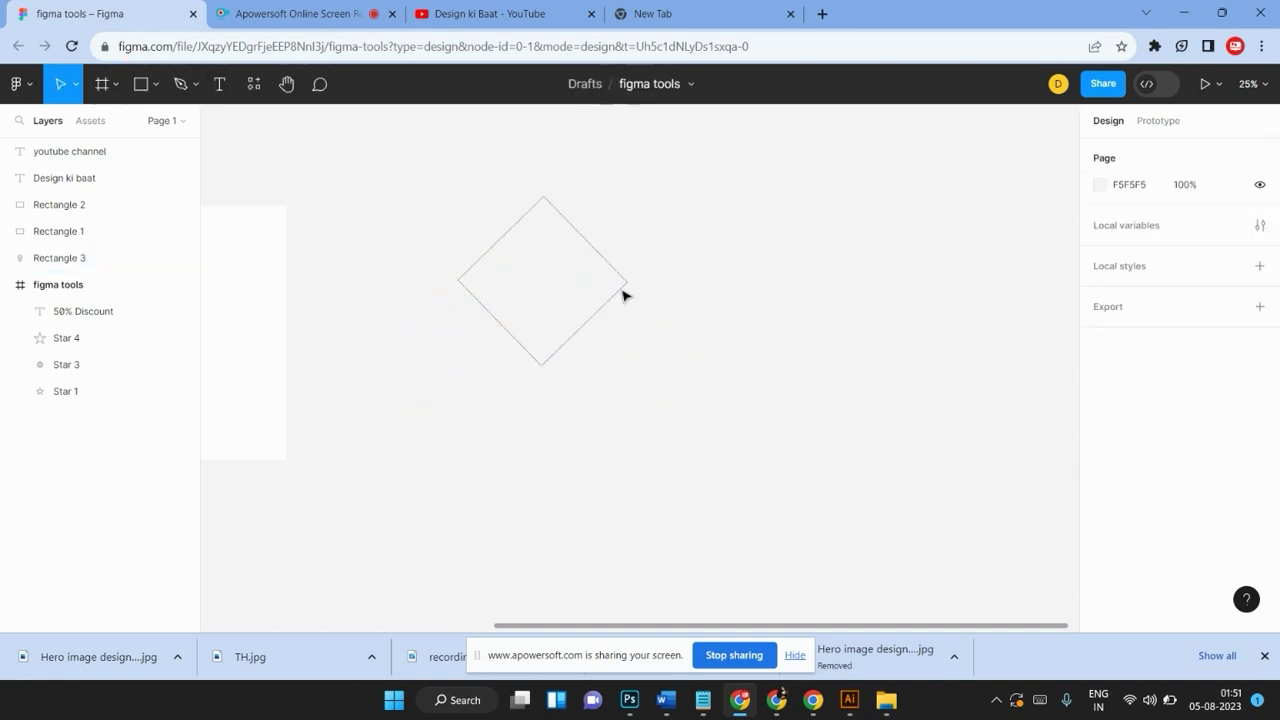
left_click(600, 345)
left_click_drag(593, 326, 537, 360)
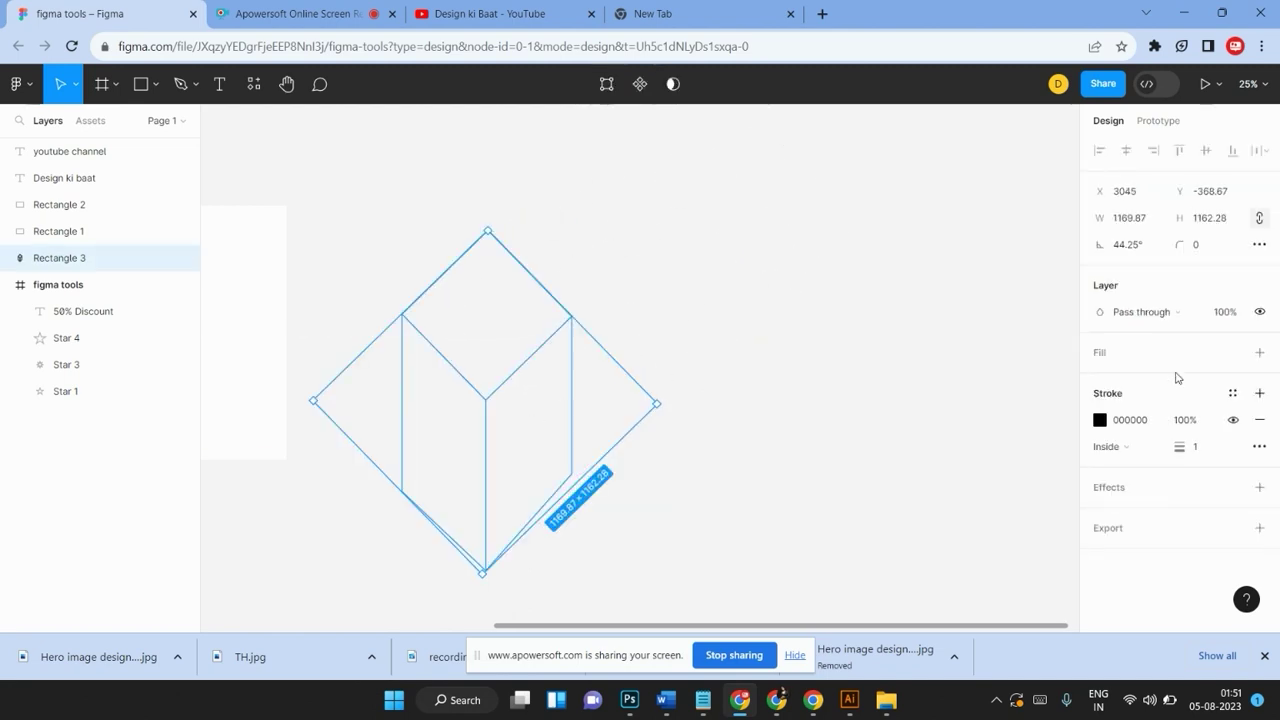
Fill the box shape's top face light grey D9D9D9 and inspect its path points
left_click(1097, 356)
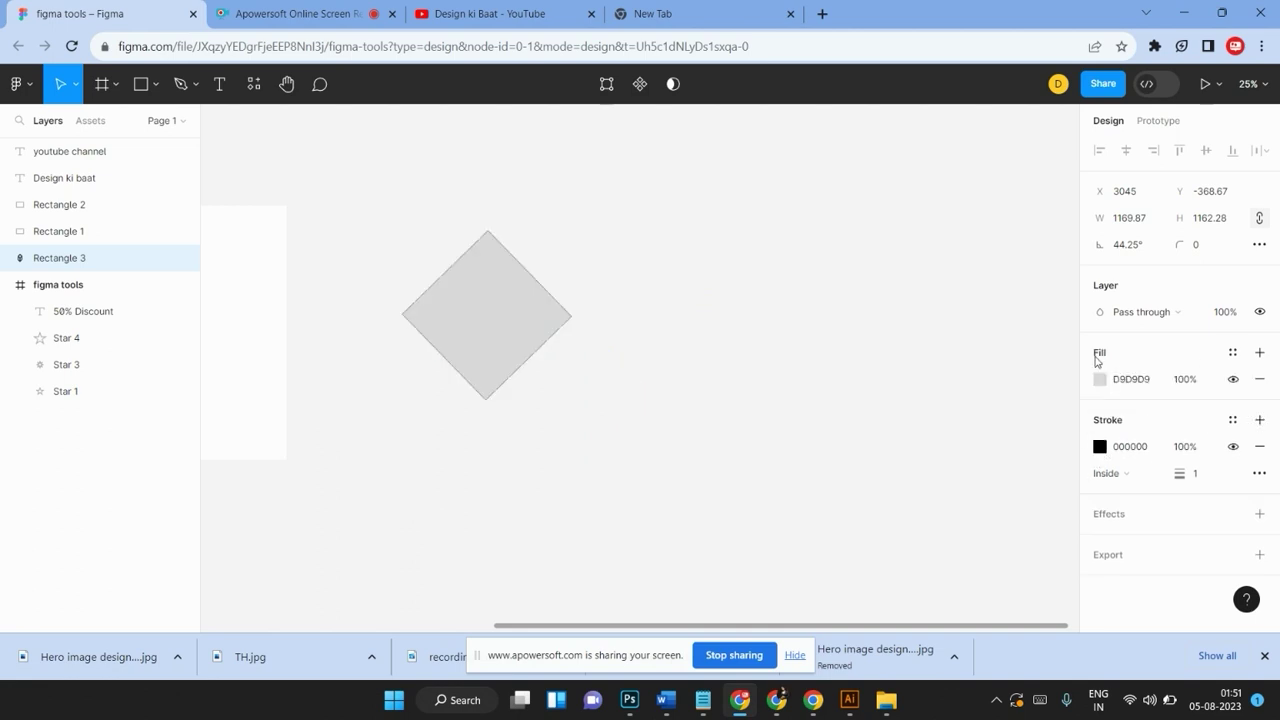
left_click(450, 462)
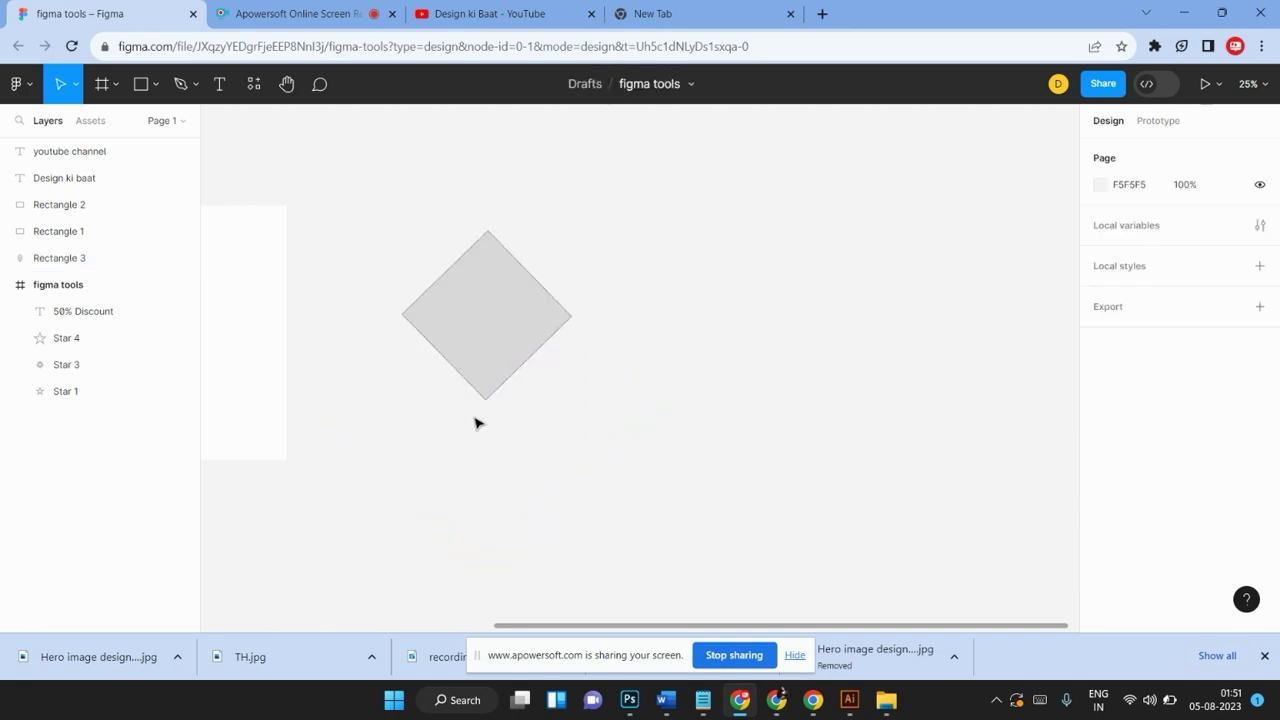
left_click_drag(358, 425, 560, 512)
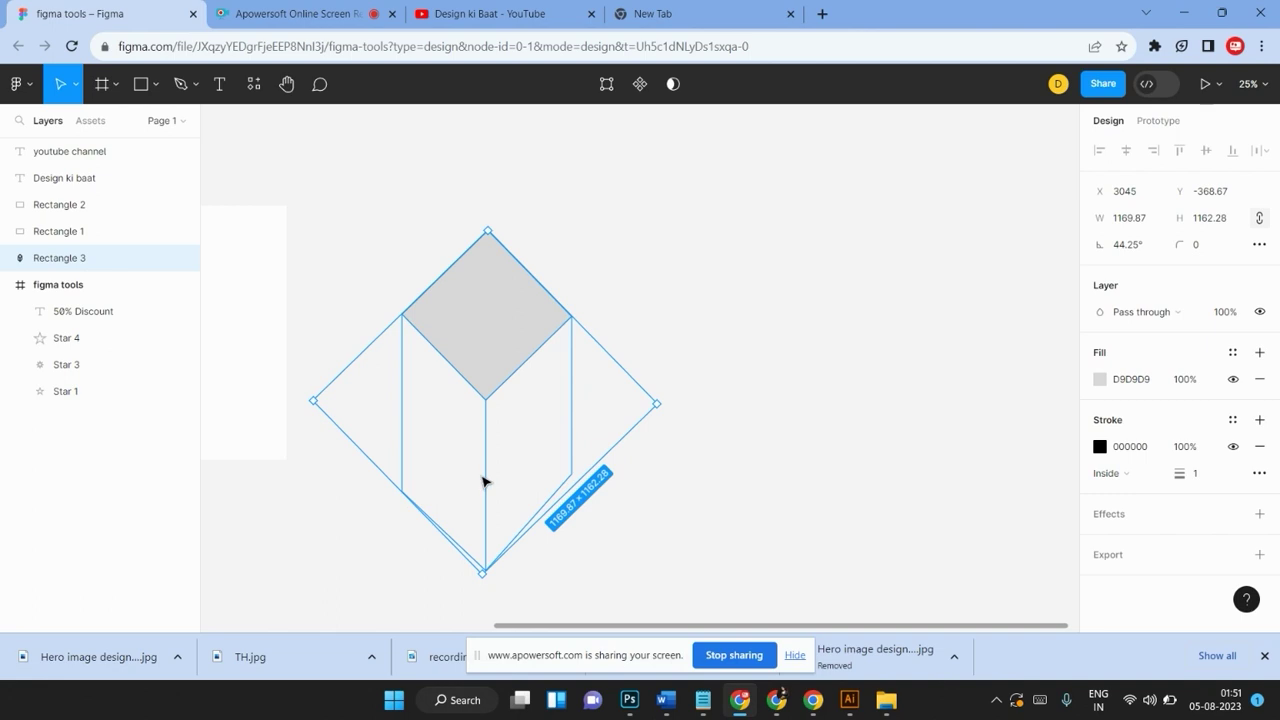
left_click(484, 481)
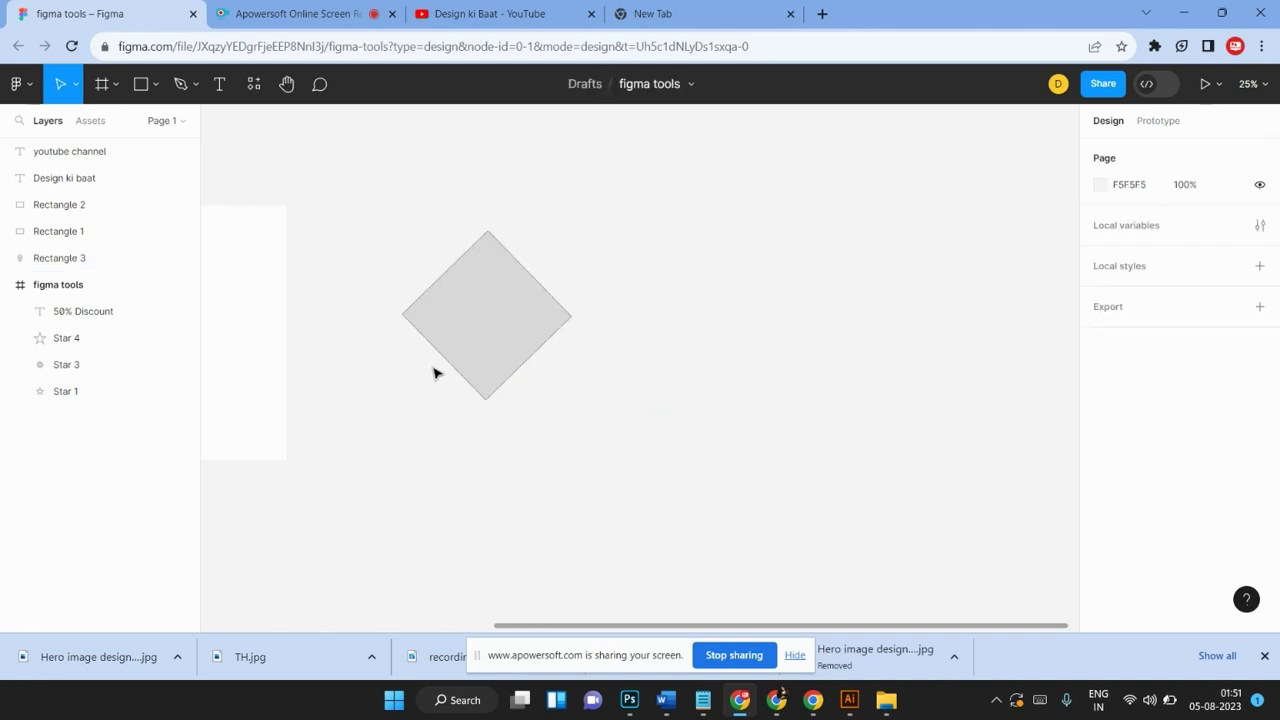
left_click(474, 371)
double_click(491, 393)
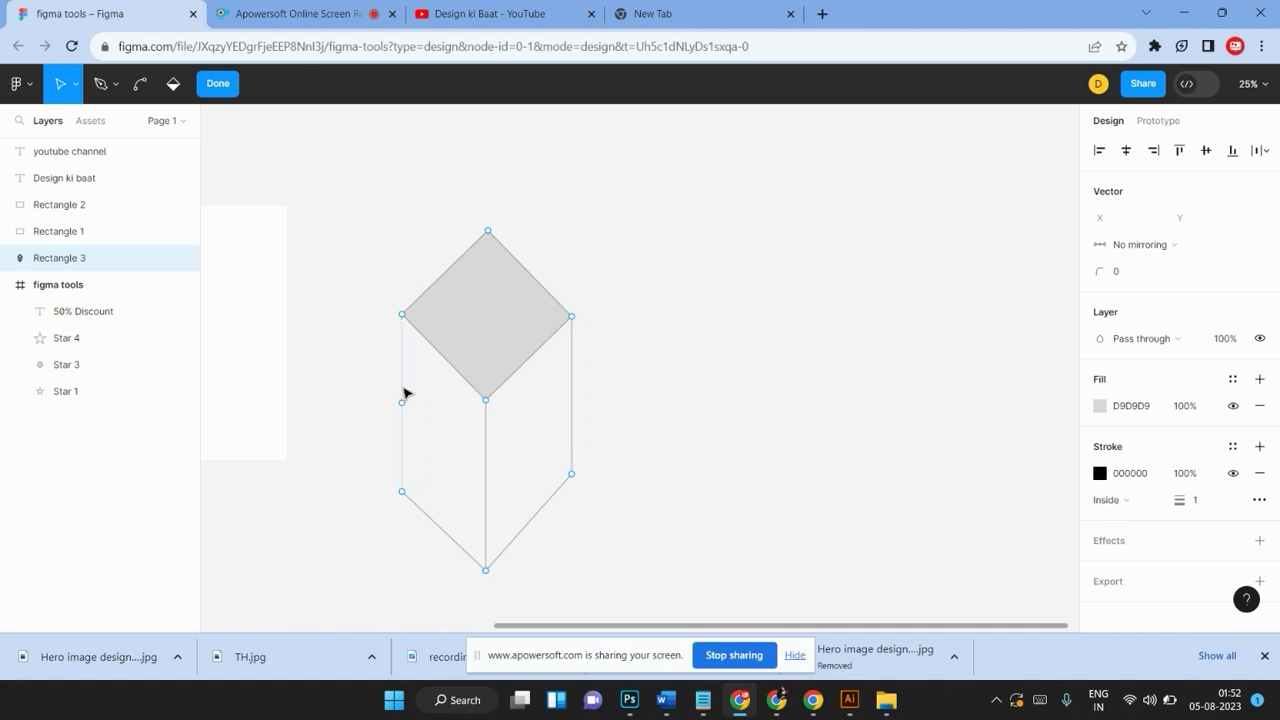
left_click(400, 348)
left_click(224, 86)
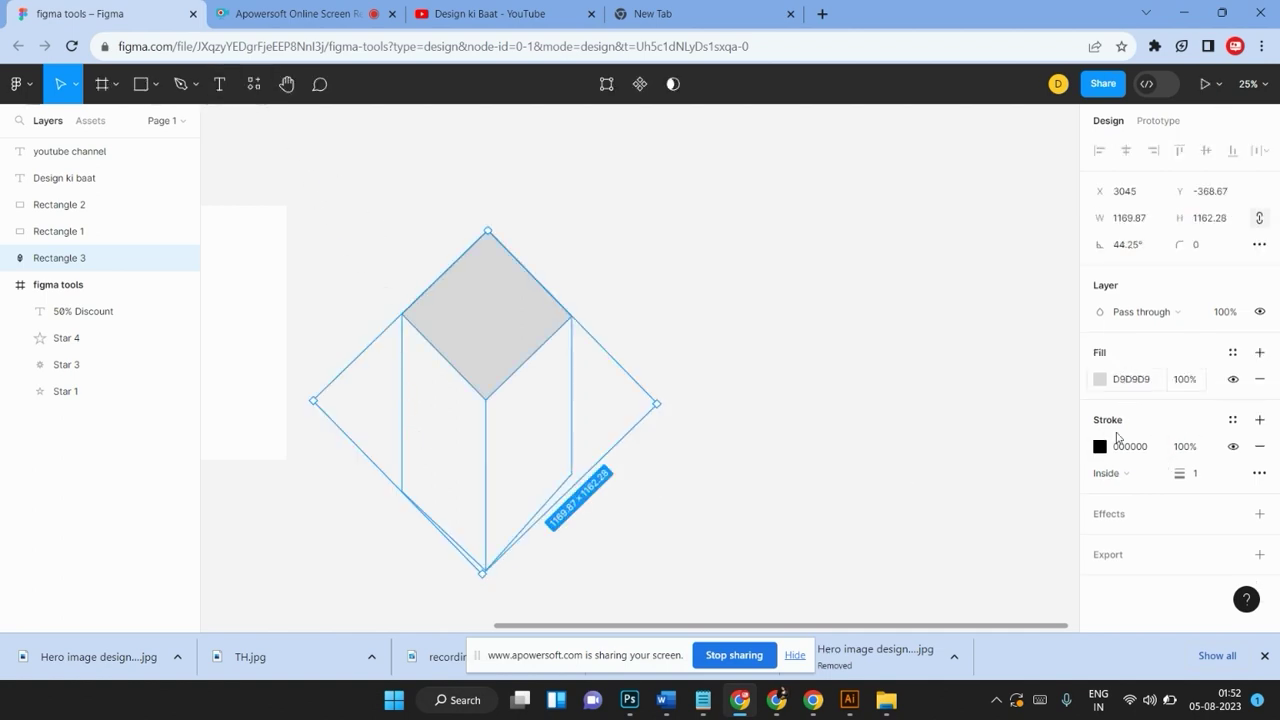
left_click(485, 536)
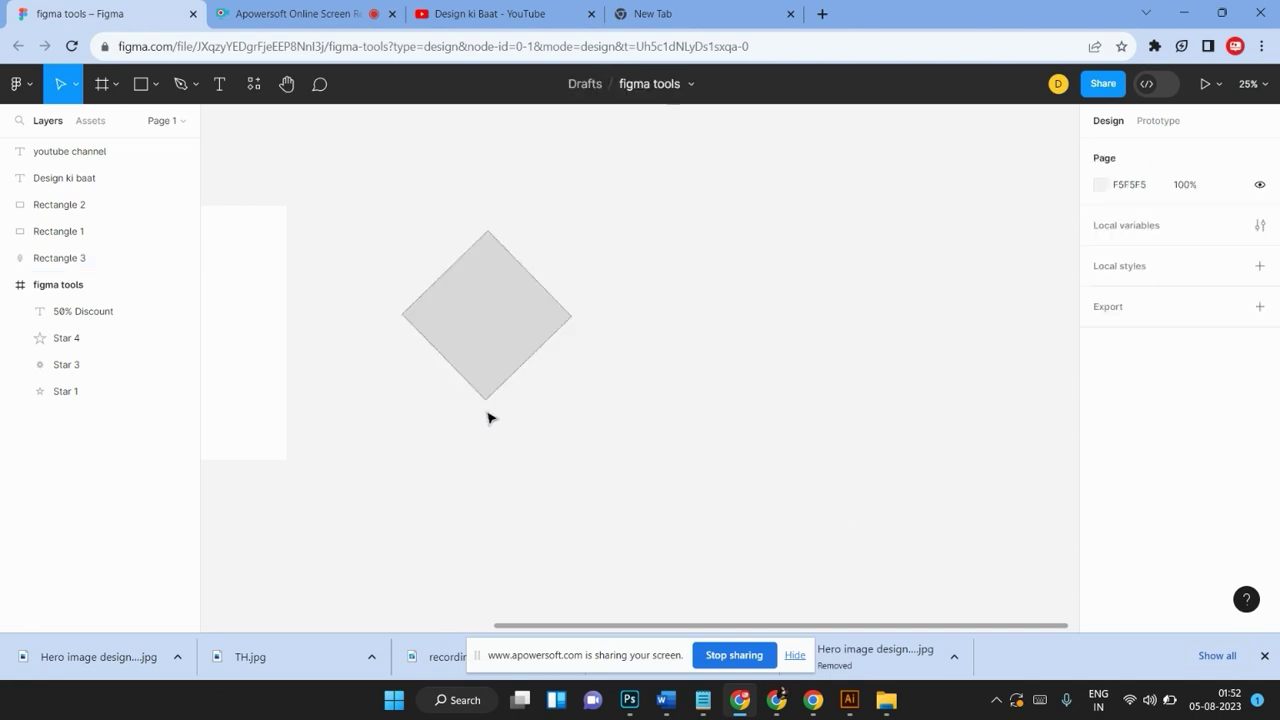
mouse_move(626, 238)
left_mouse_down()
mouse_move(456, 479)
mouse_move(442, 290)
left_mouse_up()
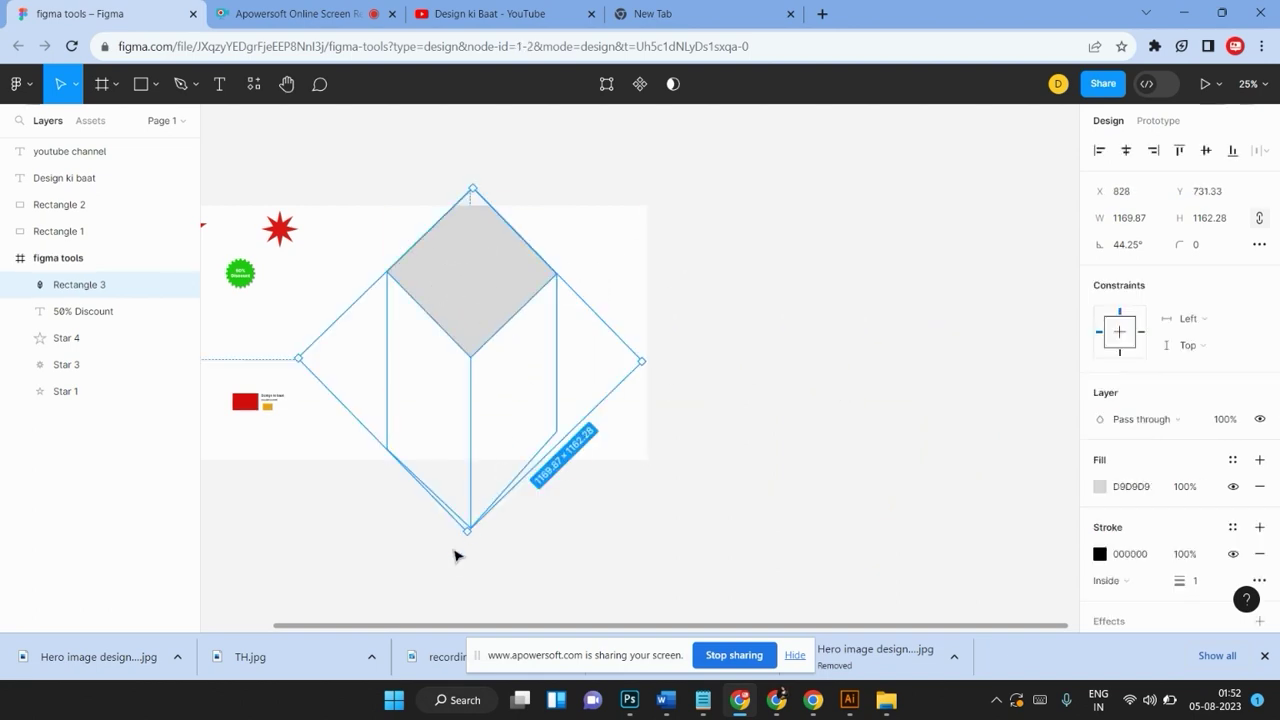
Shrink the grey box shape inside the figma tools frame to about 664×706
mouse_move(465, 510)
left_mouse_down()
mouse_move(382, 396)
mouse_move(434, 396)
left_mouse_up()
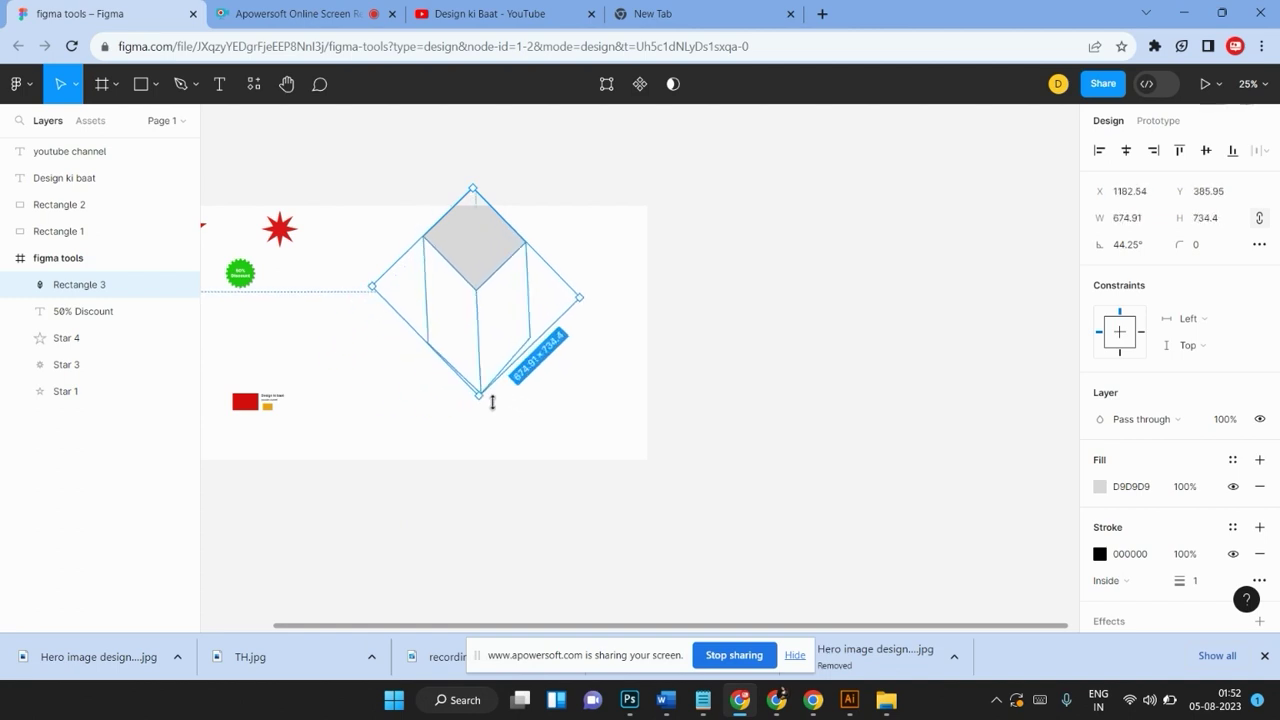
left_click_drag(434, 396, 472, 390)
left_click_drag(465, 302, 450, 306)
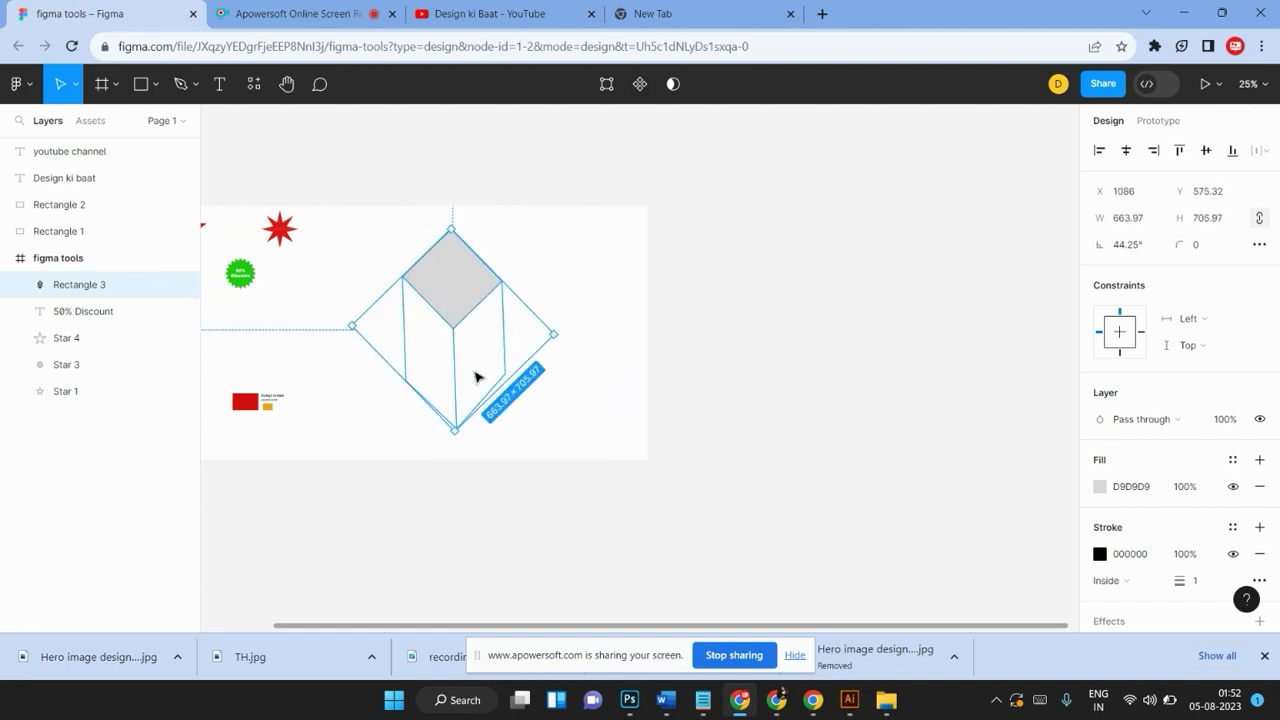
left_click(430, 350)
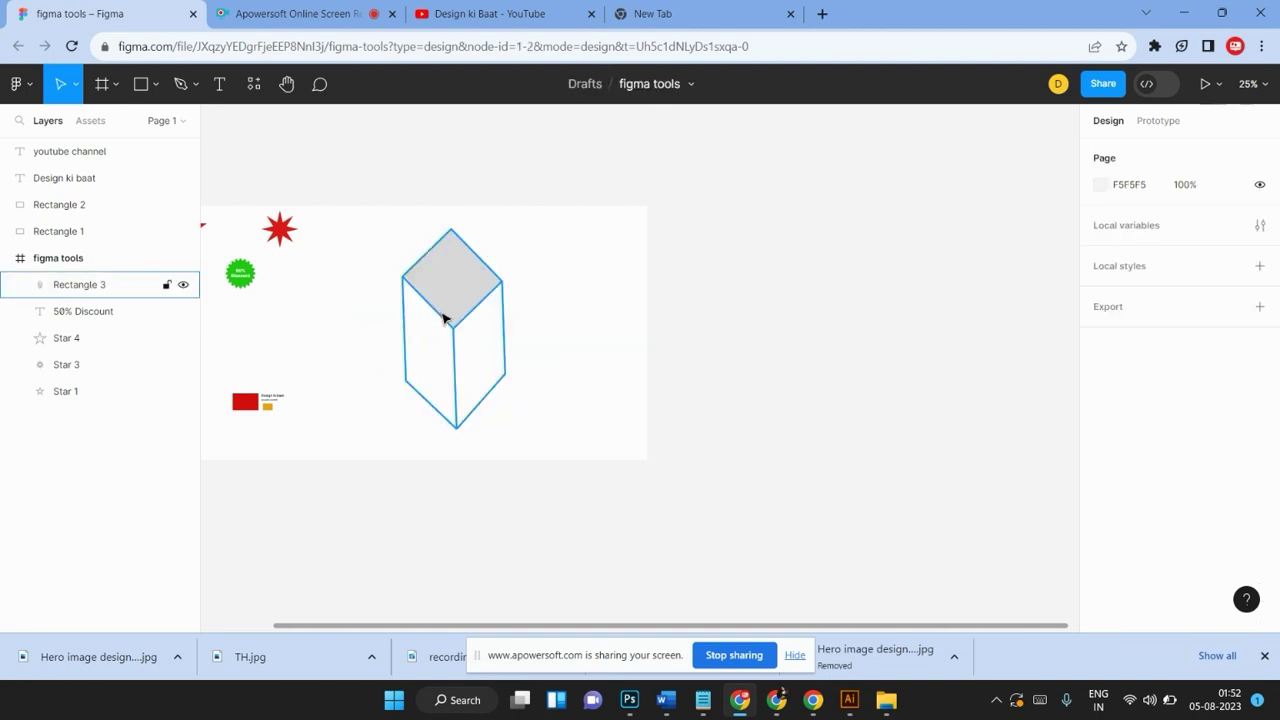
left_click(451, 340)
key("Escape")
Position the box right of the red and yellow blocks, around X 922, Y 665
left_click_drag(372, 309, 478, 431)
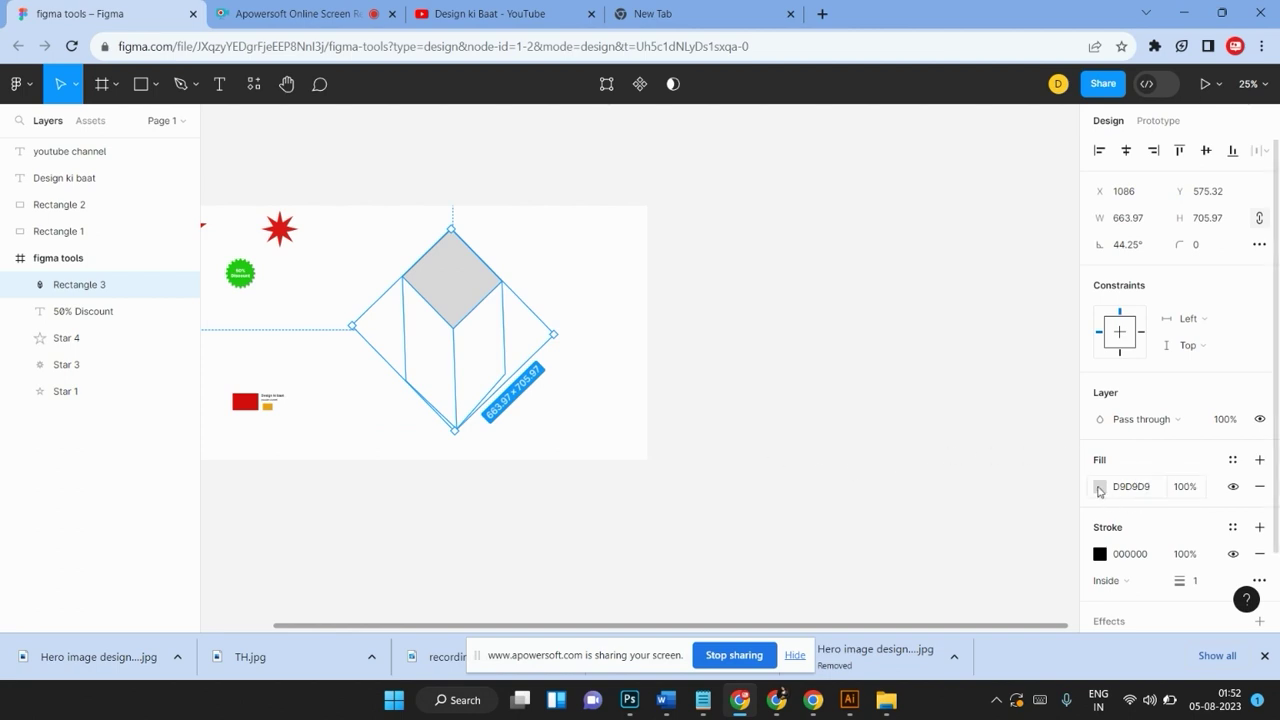
mouse_move(470, 271)
left_mouse_down()
mouse_move(561, 271)
mouse_move(485, 286)
left_mouse_up()
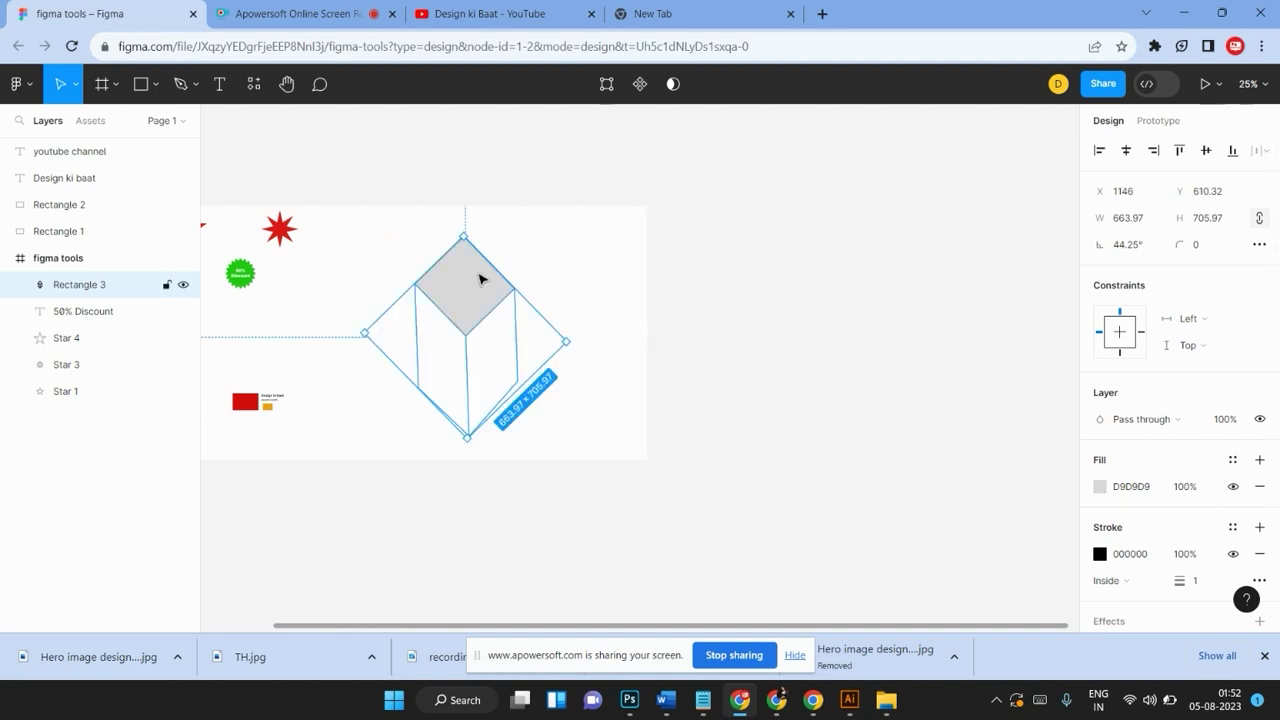
left_click(540, 252)
left_click(378, 362)
left_click_drag(447, 328, 438, 314)
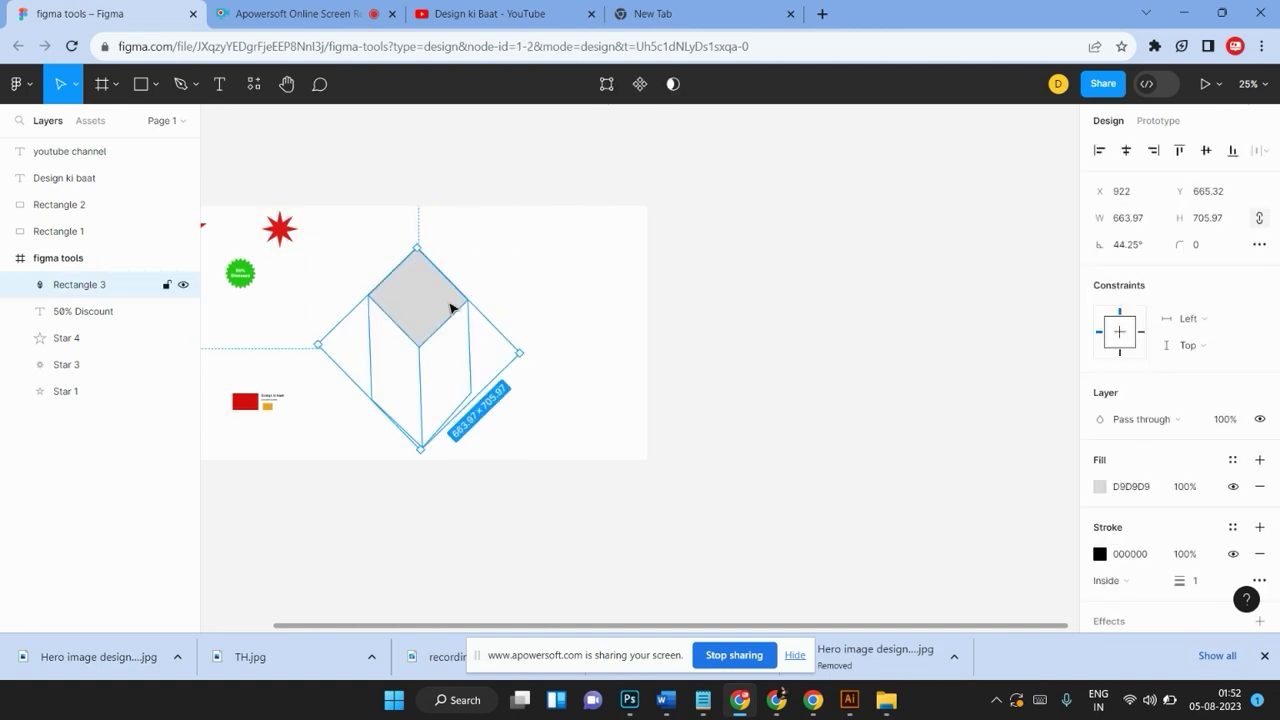
scroll(500, 286, "left", 3)
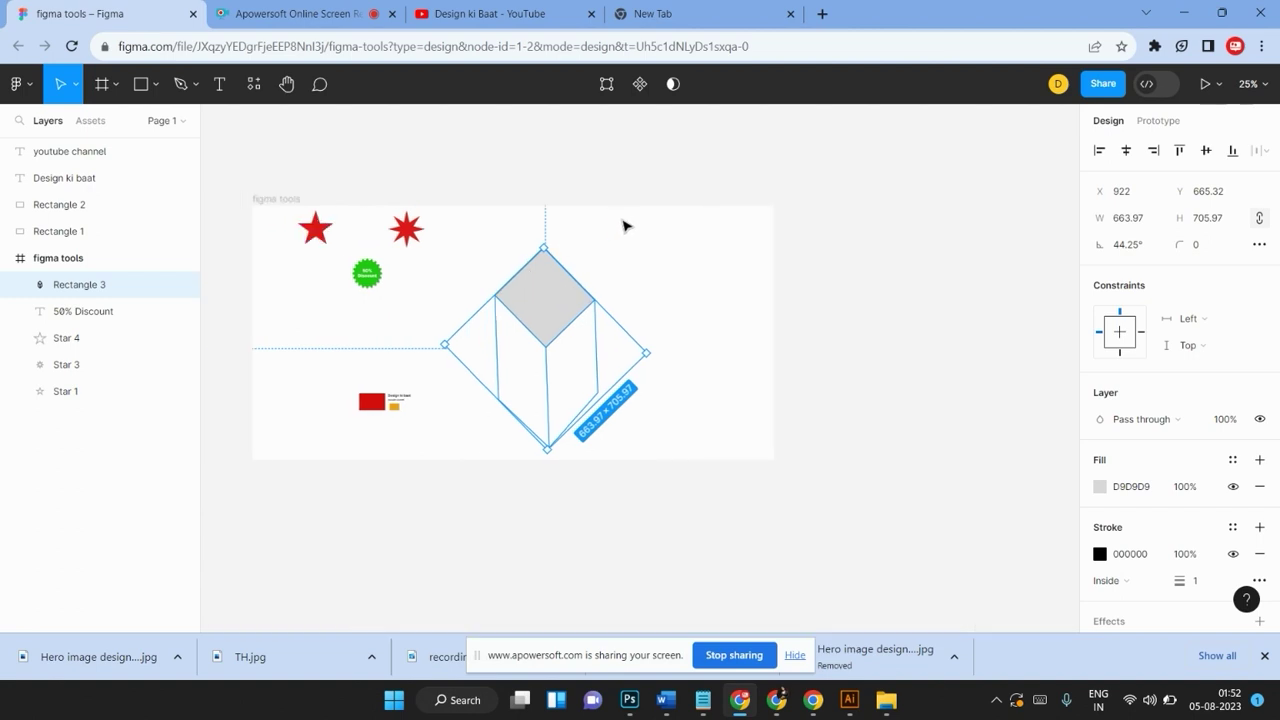
left_click(624, 230)
left_click(545, 320)
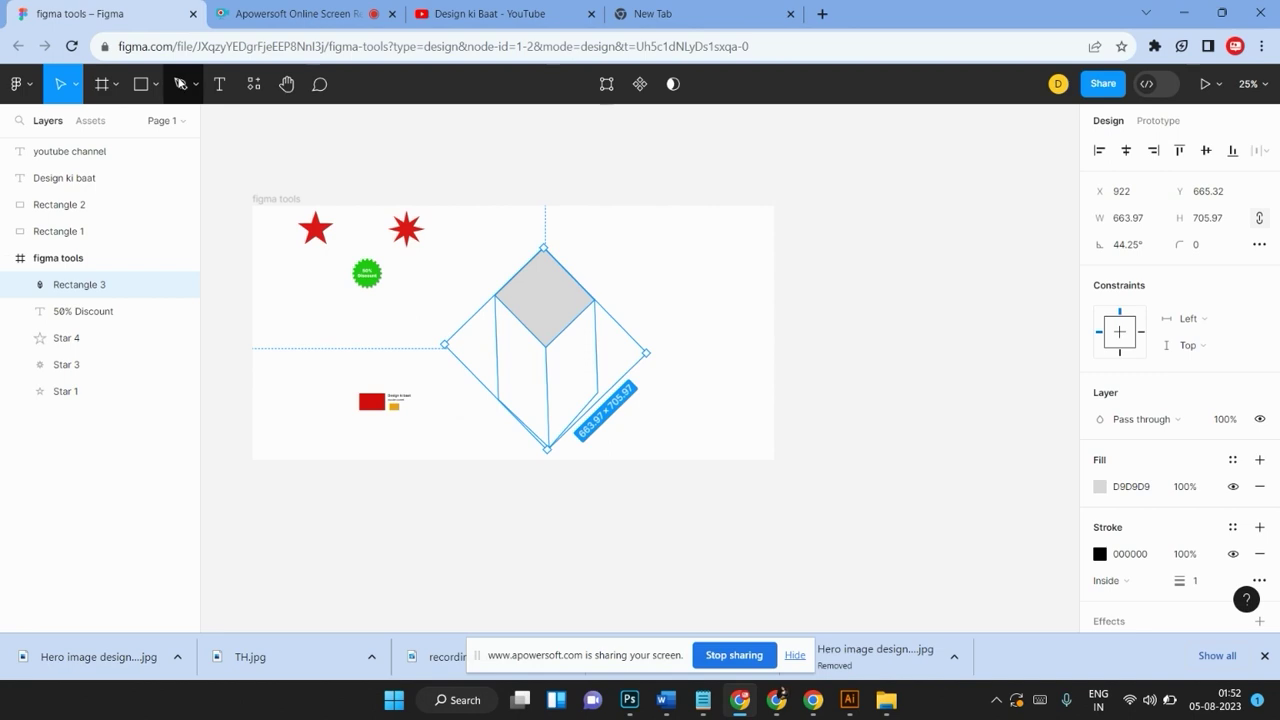
Draw a triangle-shaped pen path with extra anchor points beside the grey diamond
left_click(181, 84)
left_click(675, 240)
left_click(613, 265)
left_click(664, 301)
left_click(675, 241)
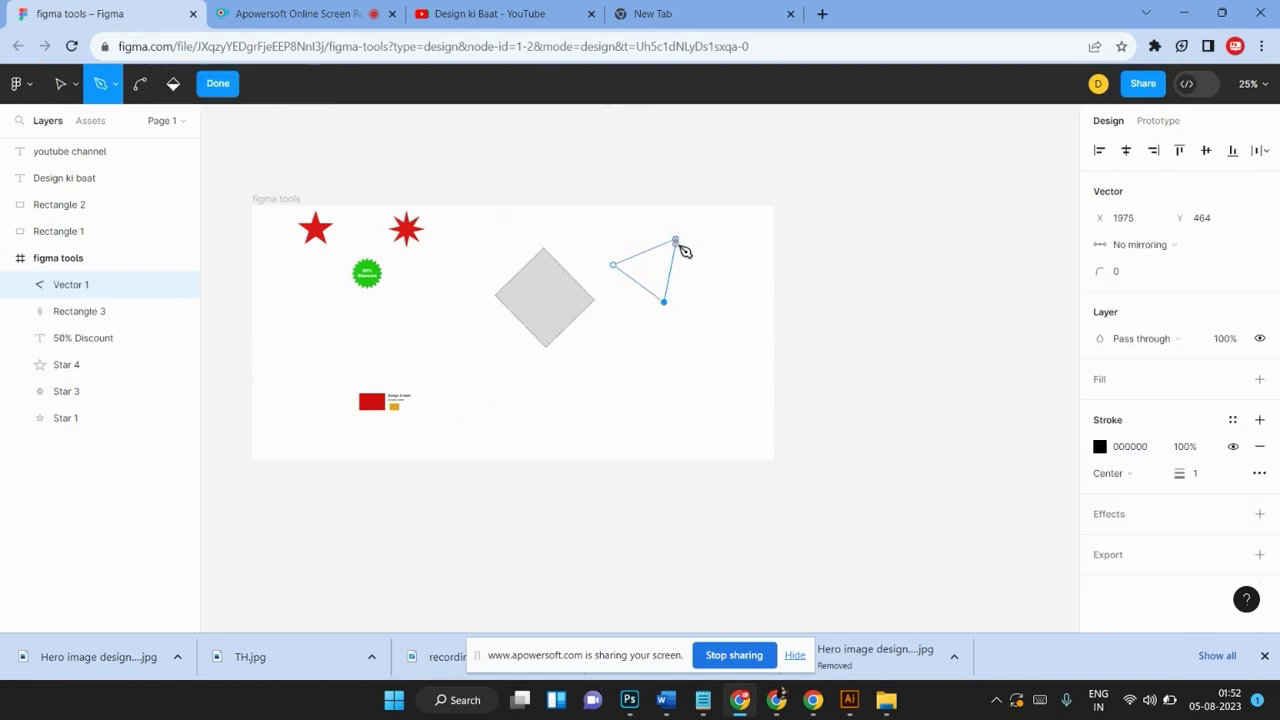
left_click(719, 301)
left_click(675, 240)
left_click(687, 293)
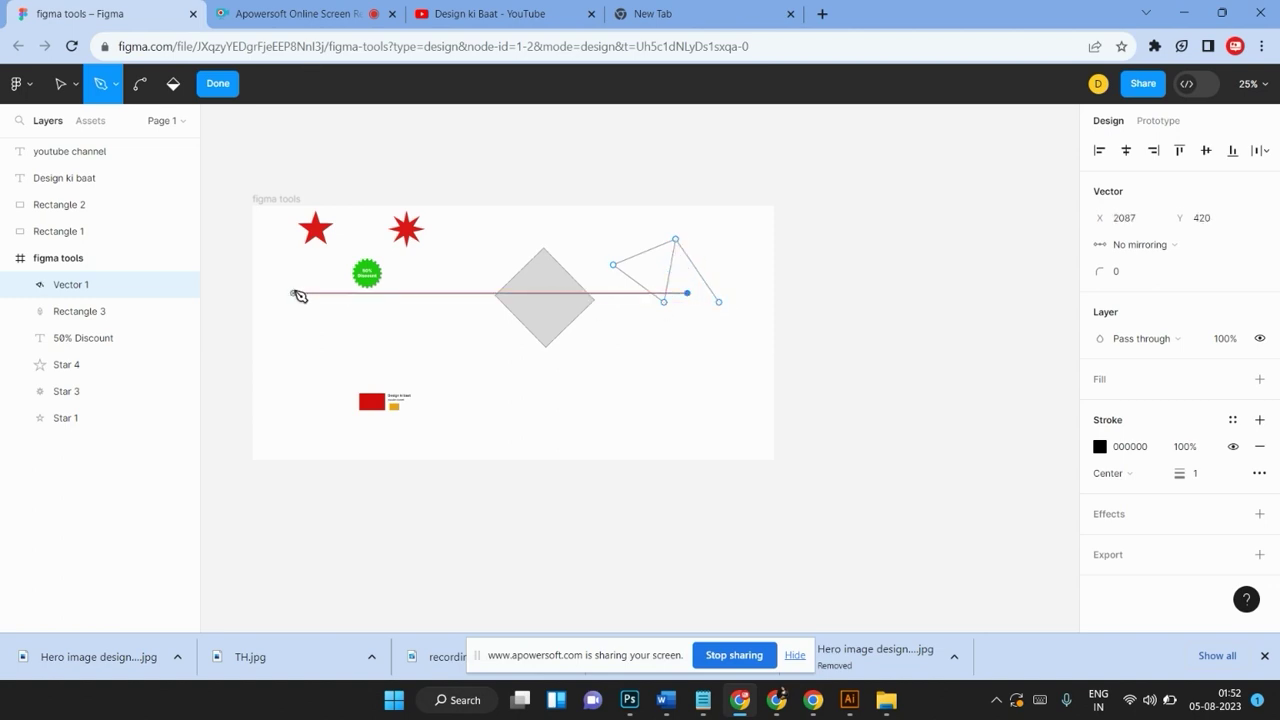
left_click(218, 83)
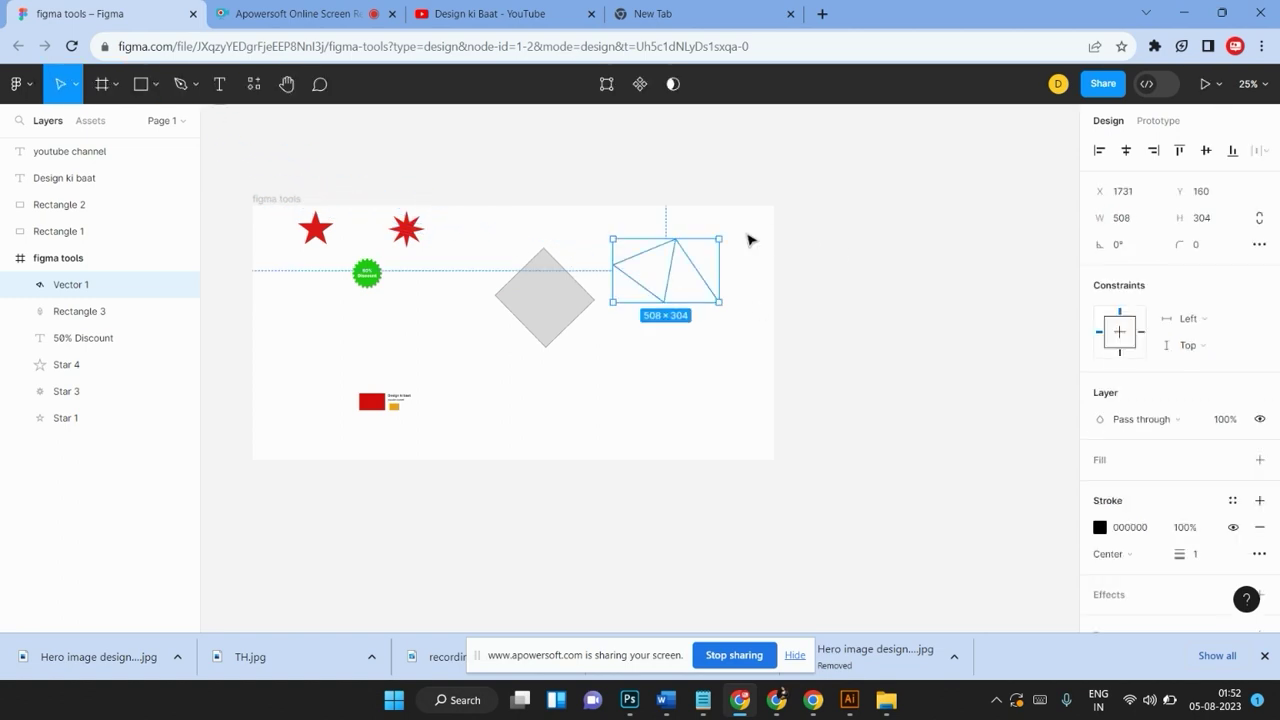
Select Vector 1 and Rectangle 3 together and delete them
left_click(691, 326)
left_click_drag(429, 457, 620, 260)
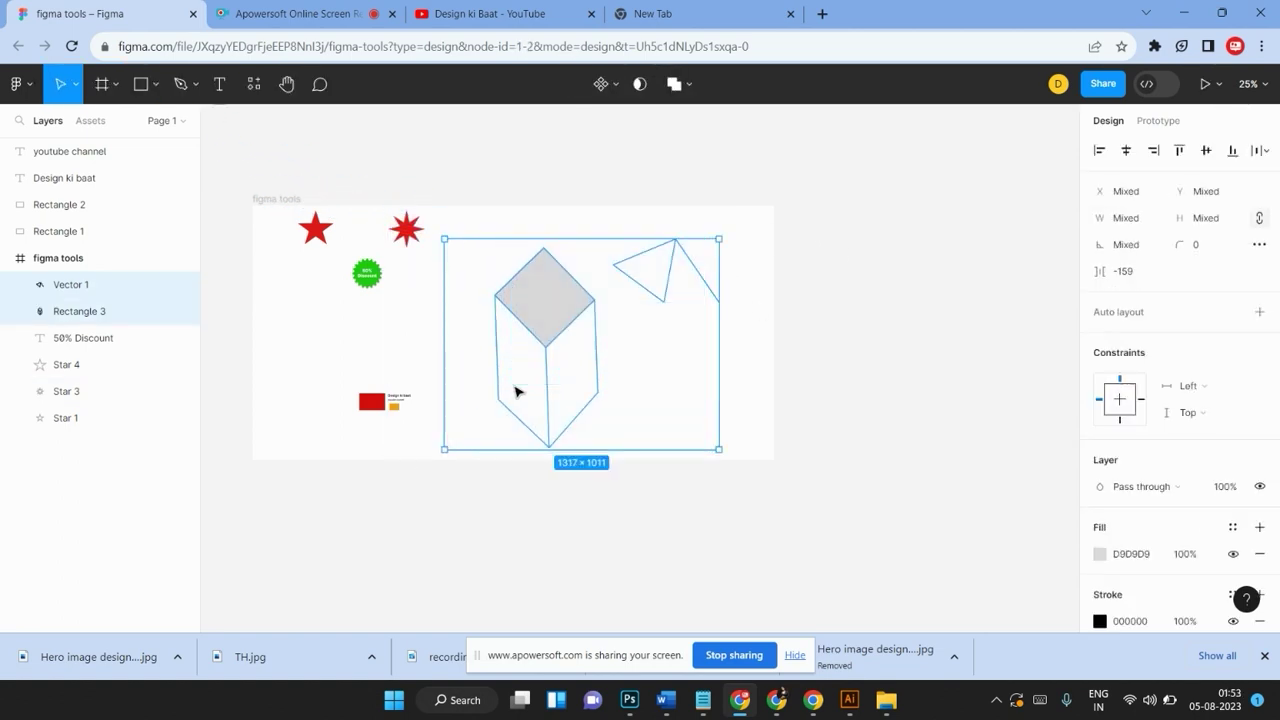
key("Delete")
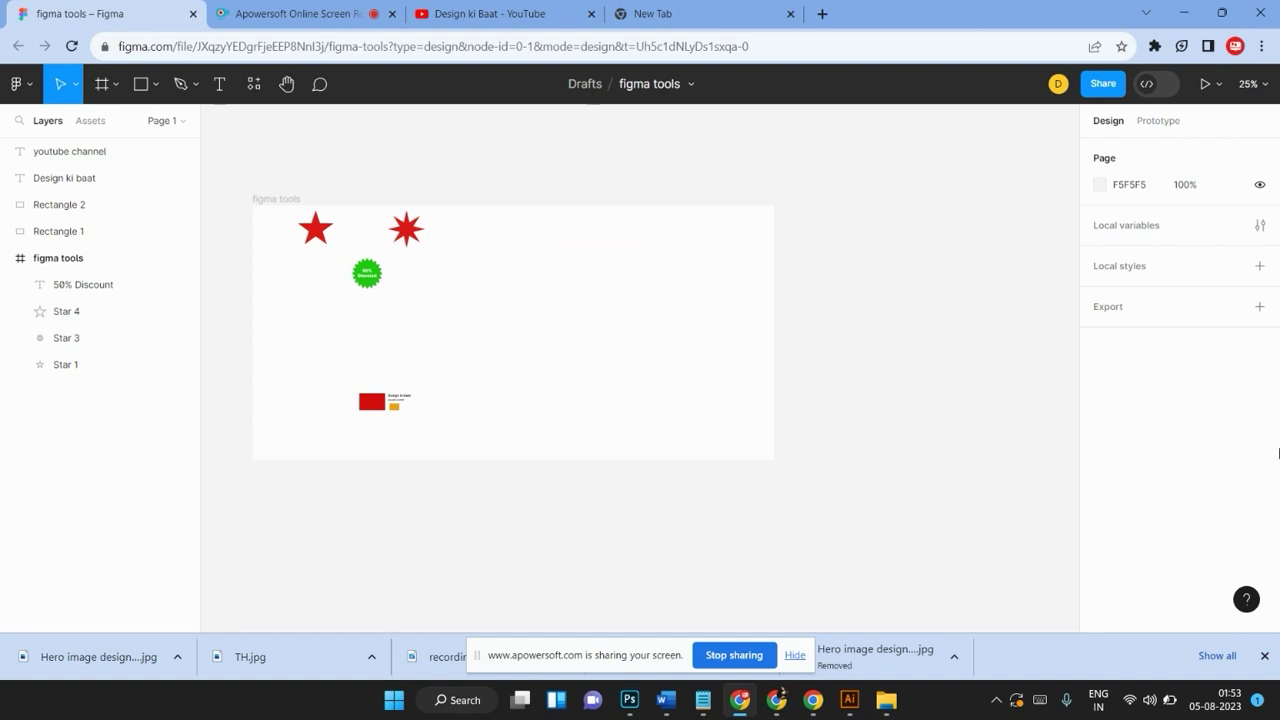
Switch to the Pencil tool and draw the first freehand strokes across the frame
left_click(197, 88)
left_click(177, 143)
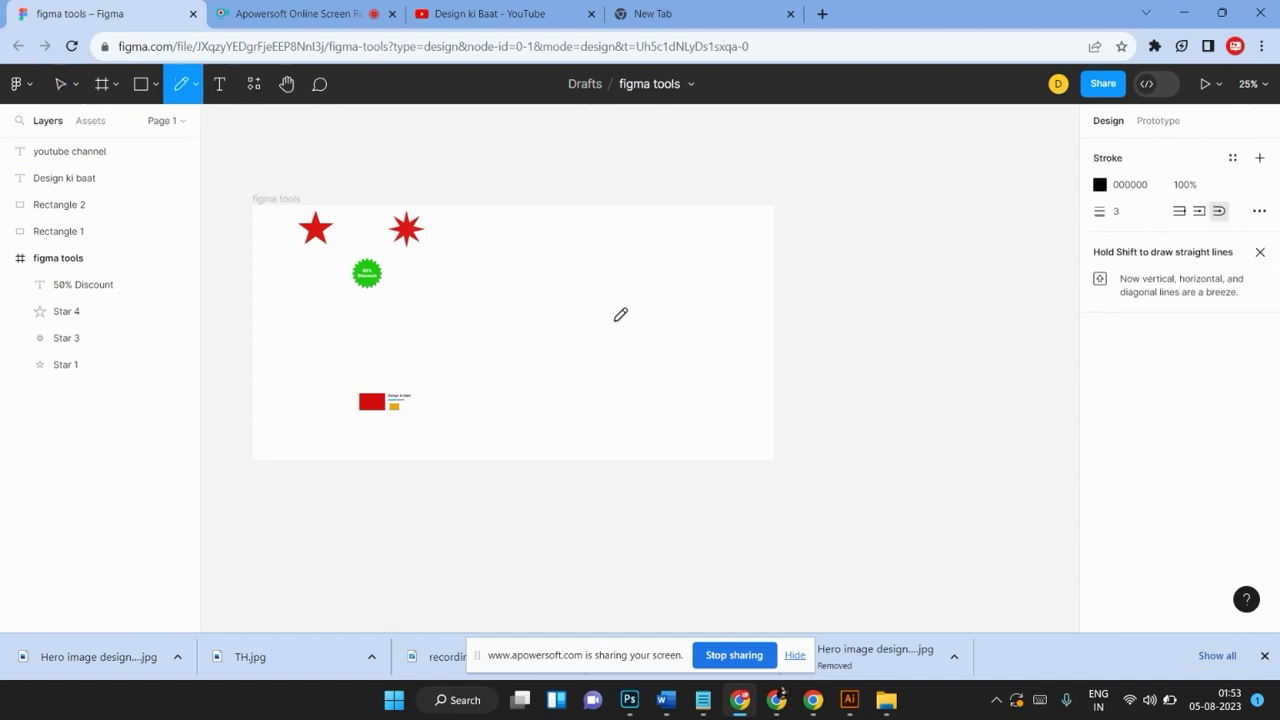
mouse_move(654, 291)
left_mouse_down()
mouse_move(617, 322)
mouse_move(543, 278)
mouse_move(640, 312)
mouse_move(651, 343)
mouse_move(511, 360)
mouse_move(497, 271)
mouse_move(735, 278)
mouse_move(626, 249)
mouse_move(371, 374)
mouse_move(651, 272)
mouse_move(608, 400)
mouse_move(571, 277)
mouse_move(466, 363)
mouse_move(569, 325)
left_mouse_up()
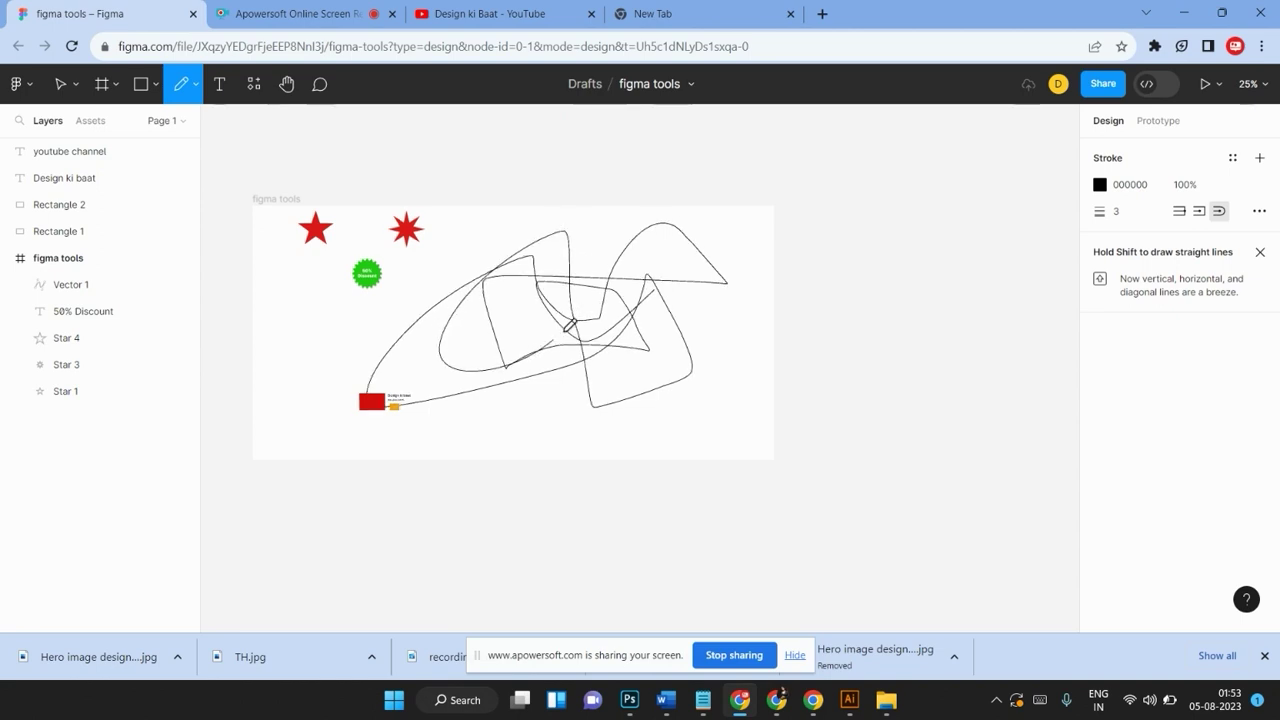
scroll(580, 300, "up", 1)
left_click_drag(651, 343, 620, 303)
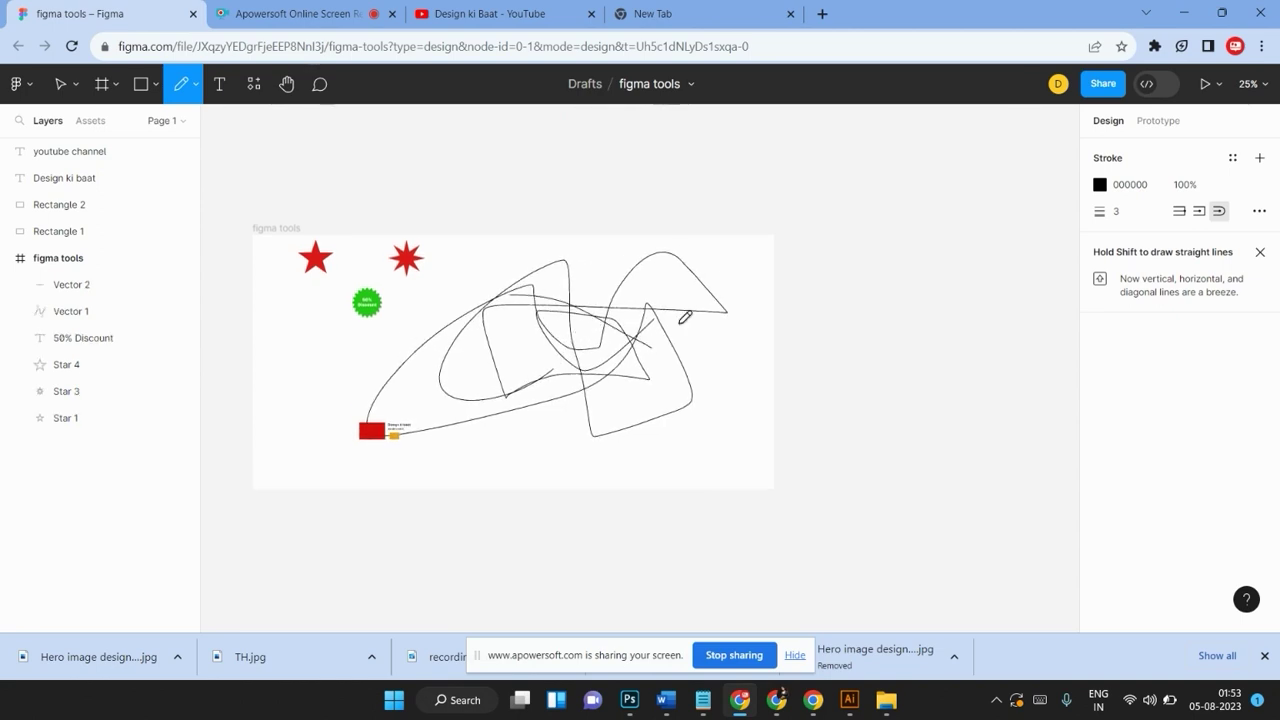
left_click_drag(700, 386, 612, 326)
left_click_drag(657, 363, 600, 330)
Add more pencil strokes, reaching ten scribbles, then return to the Move tool
mouse_move(637, 383)
left_mouse_down()
mouse_move(490, 296)
mouse_move(424, 334)
left_mouse_up()
left_click_drag(582, 390, 476, 362)
left_click_drag(648, 392, 408, 382)
left_click_drag(546, 354, 419, 377)
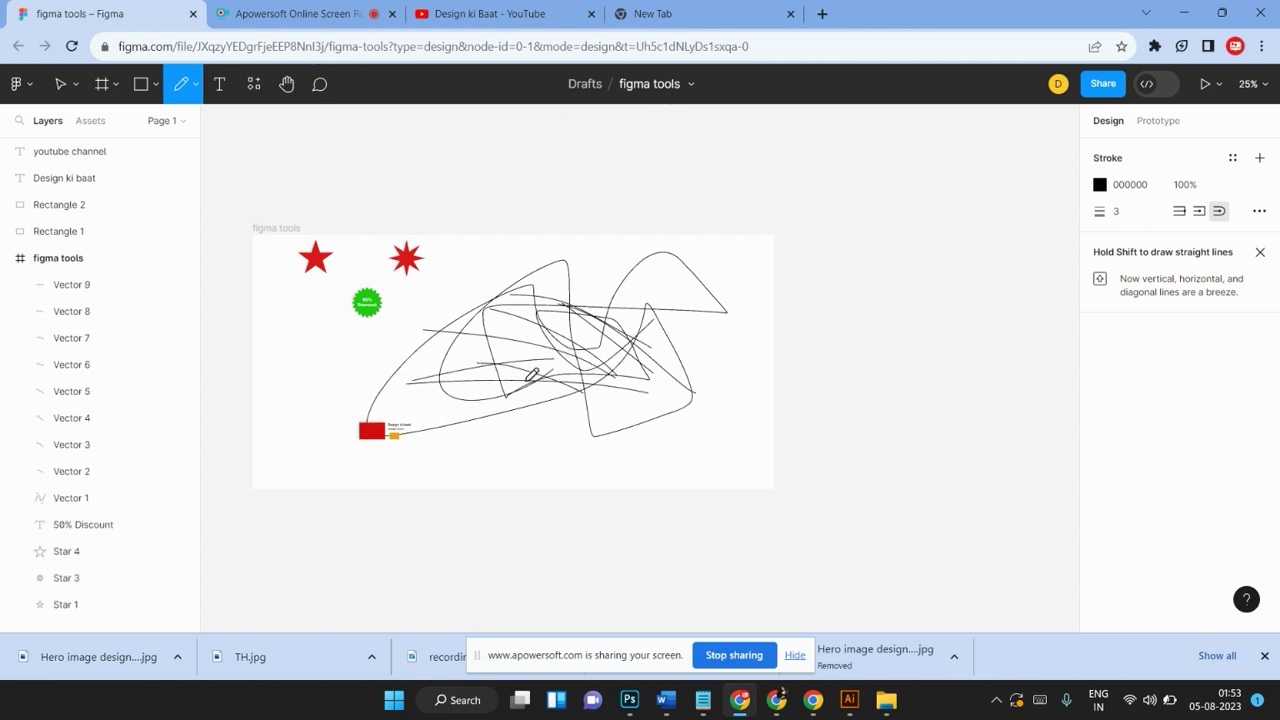
left_click_drag(732, 262, 702, 359)
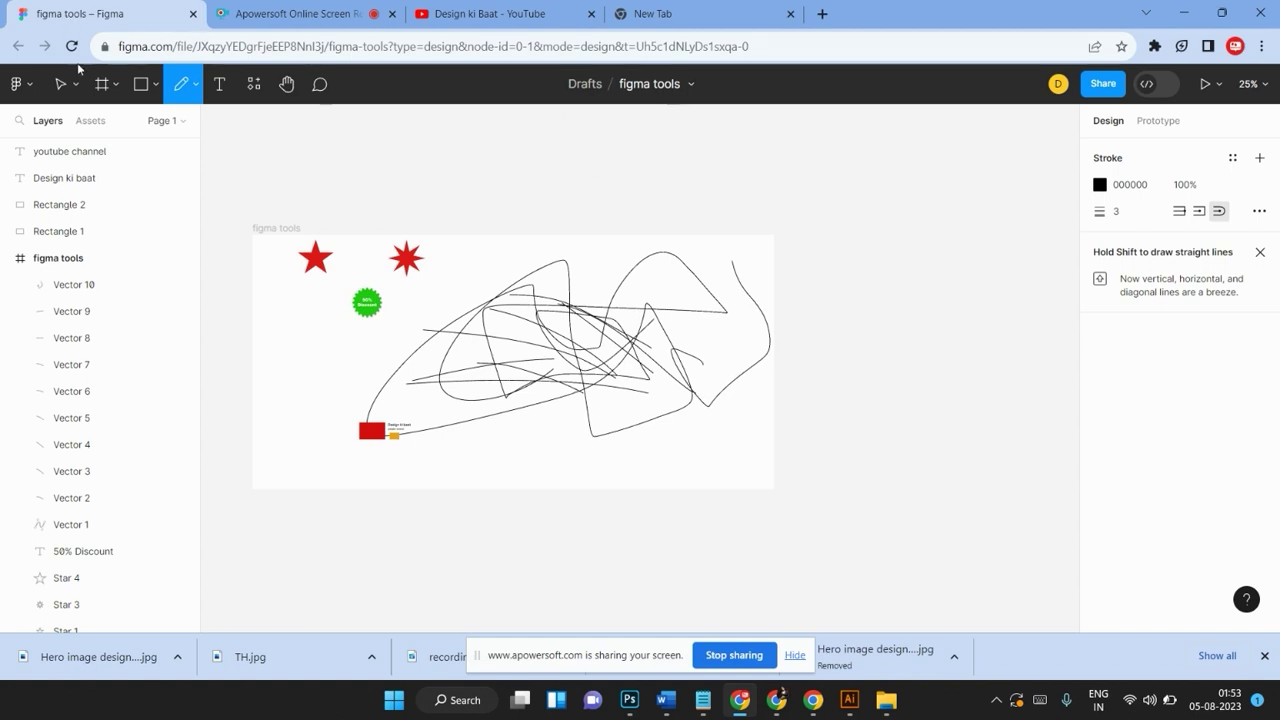
left_click(194, 85)
left_click(177, 140)
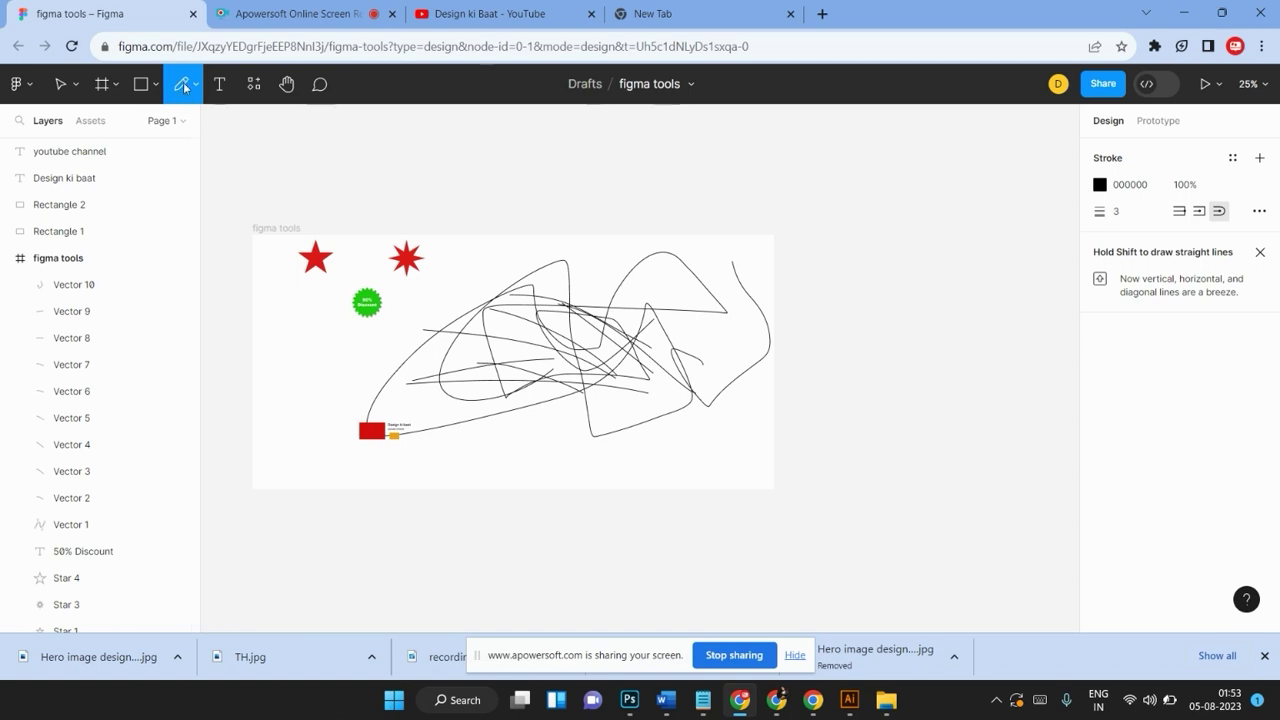
left_click(60, 86)
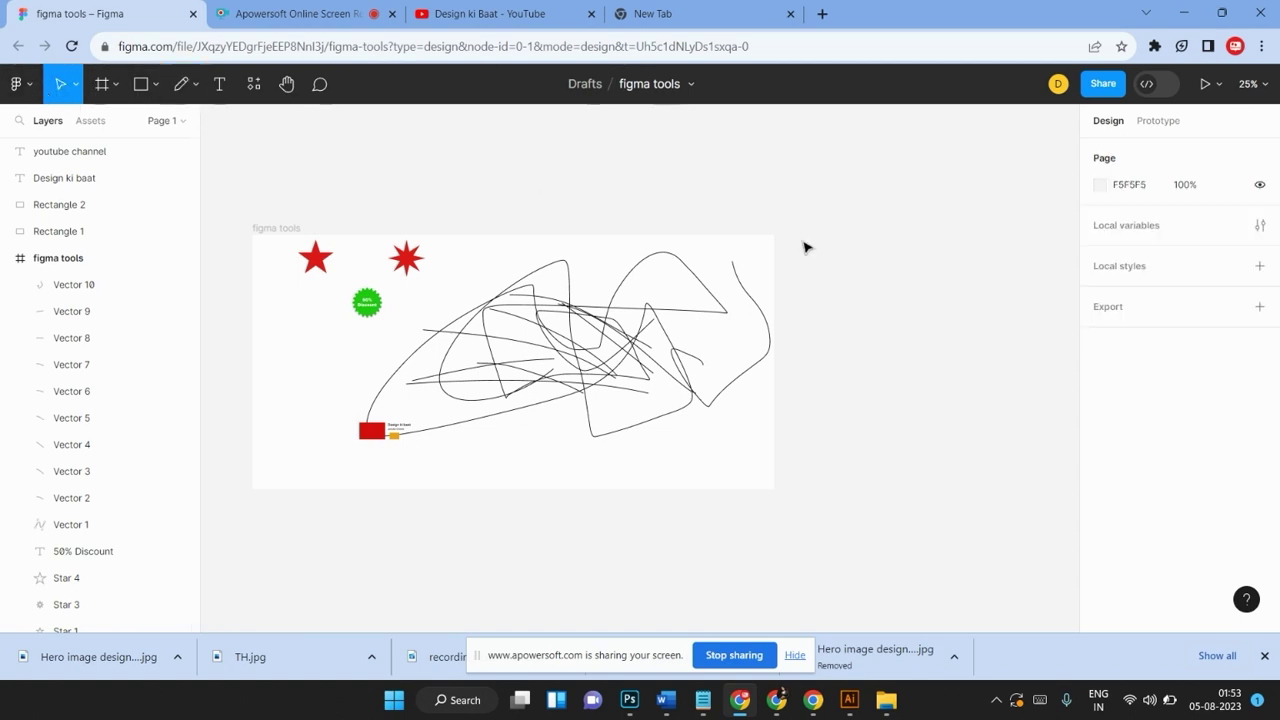
Marquee-select all ten pencil scribbles (Vector 1–10) and delete them
left_click_drag(777, 251, 428, 479)
key("Delete")
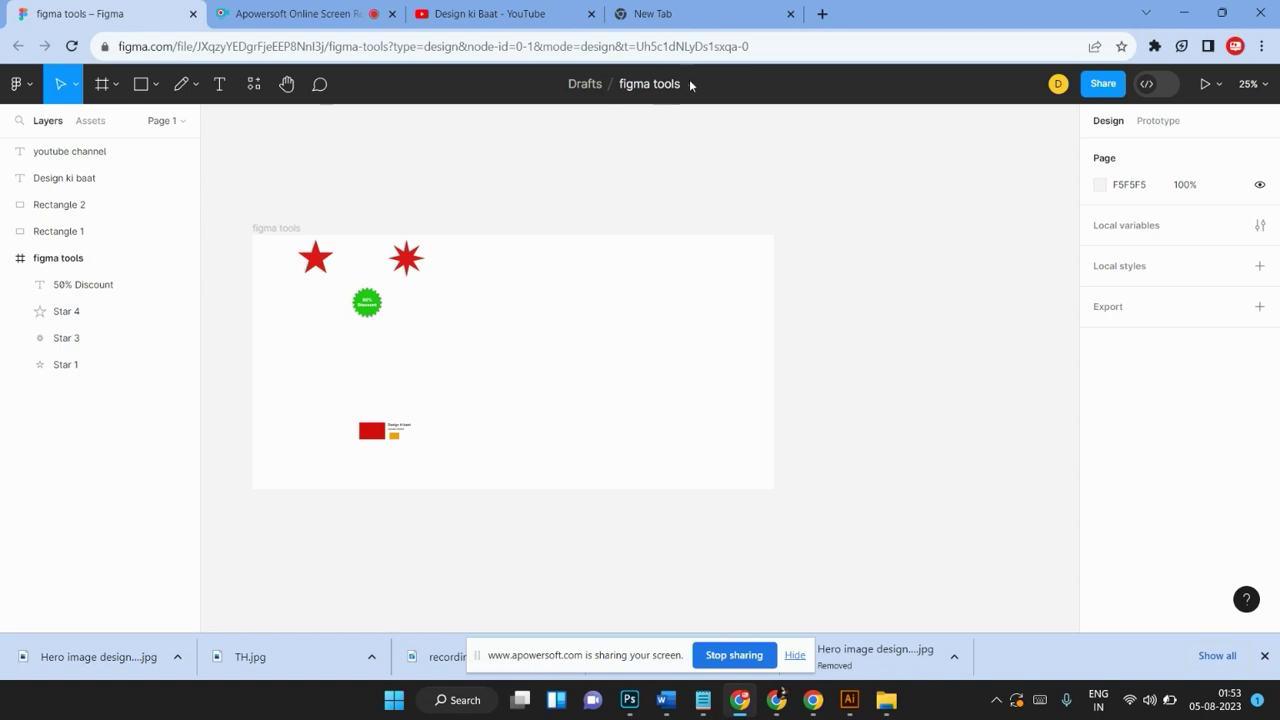
left_click(219, 84)
left_click_drag(514, 317, 634, 408)
Browse the rectangle, shape and pen/pencil tool menus, ending on the Text tool
left_click(141, 84)
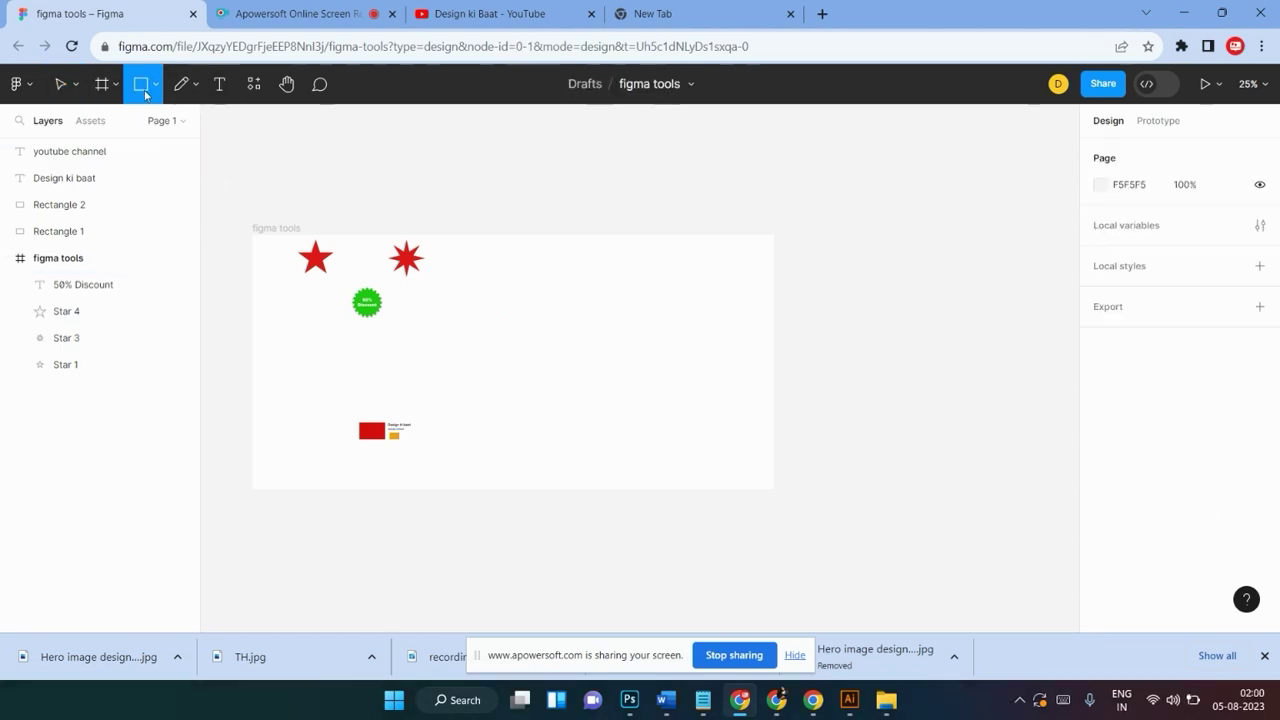
left_click(155, 86)
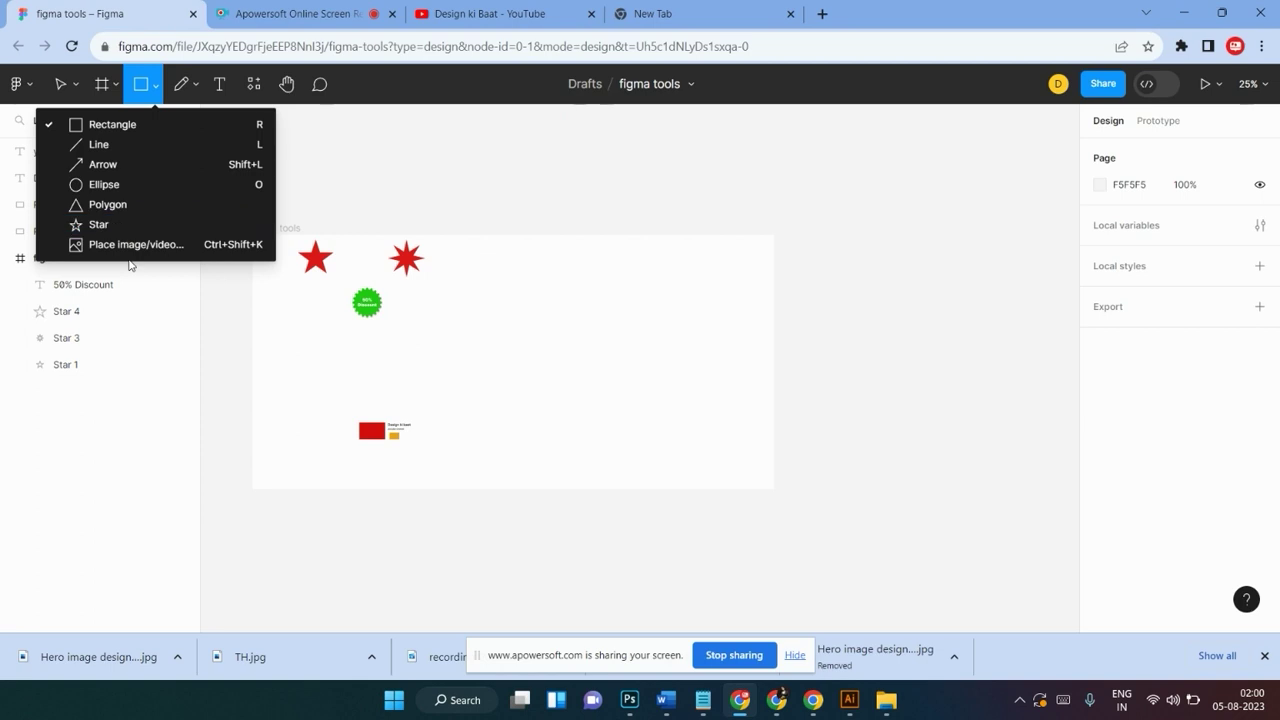
left_click(188, 83)
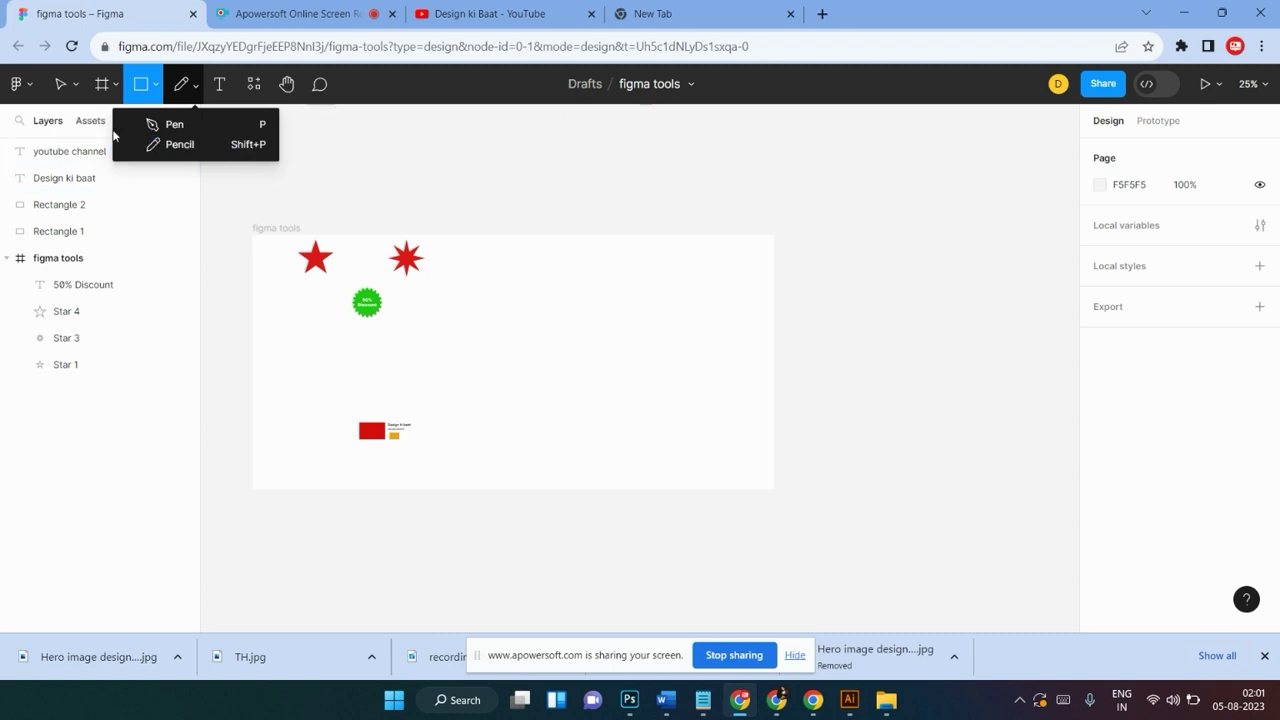
left_click(197, 89)
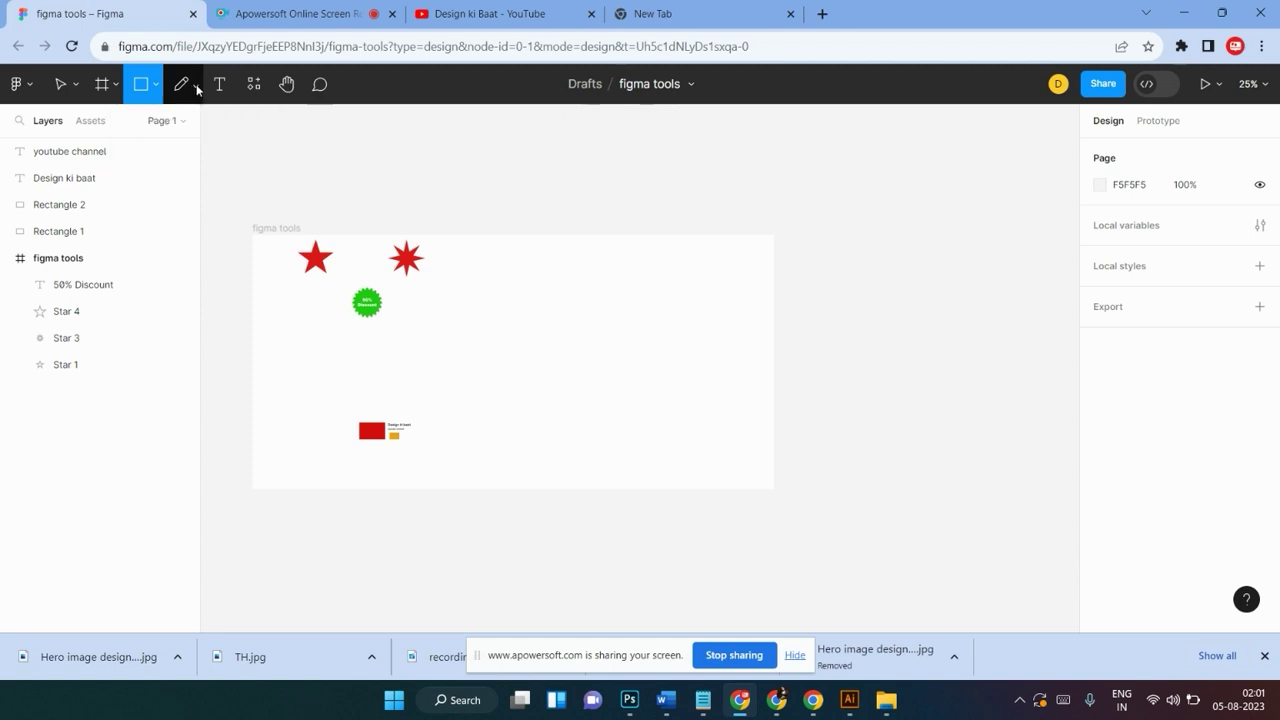
left_click(221, 88)
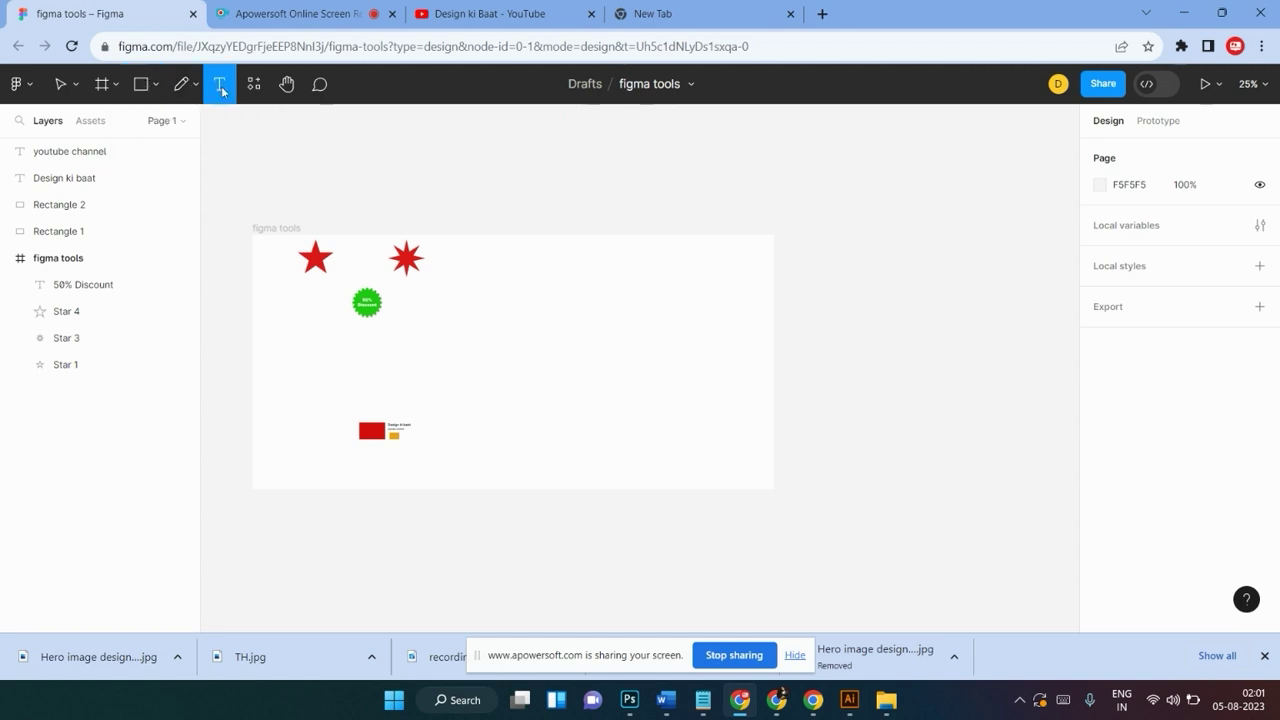
Create a mid-frame text box holding placeholder text 'app' plus extra letters
left_click(557, 317)
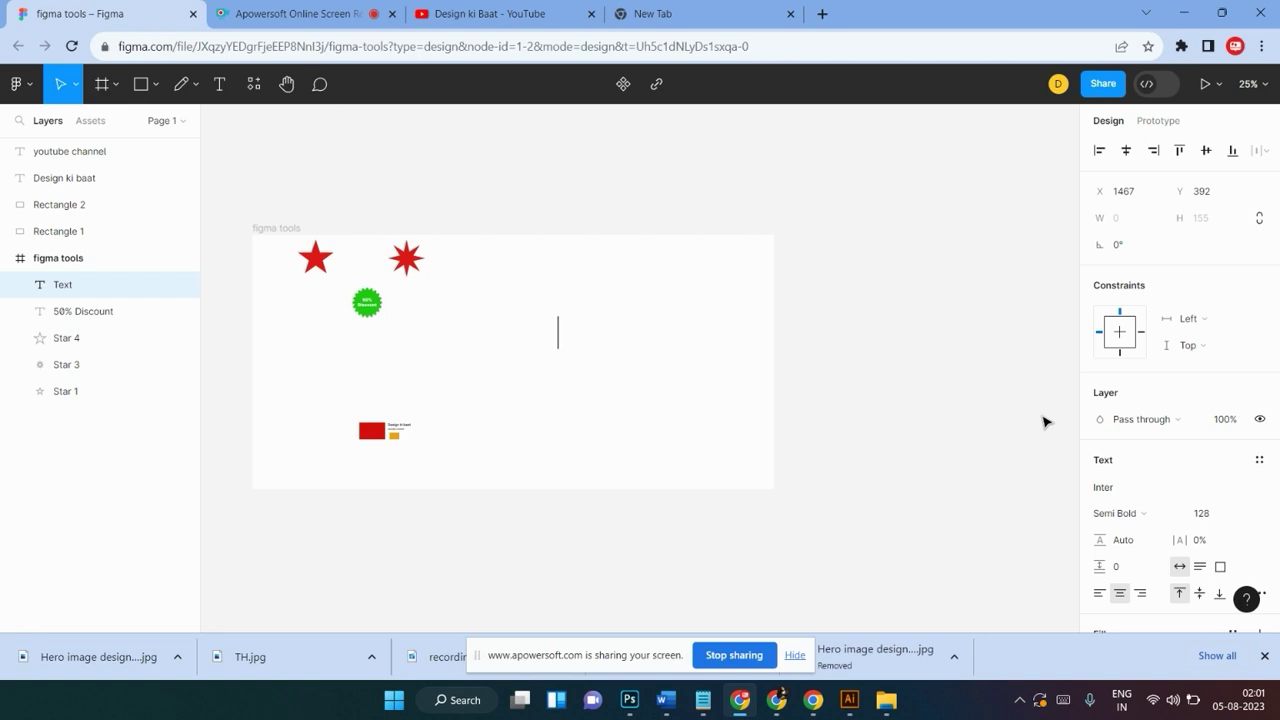
type("appp")
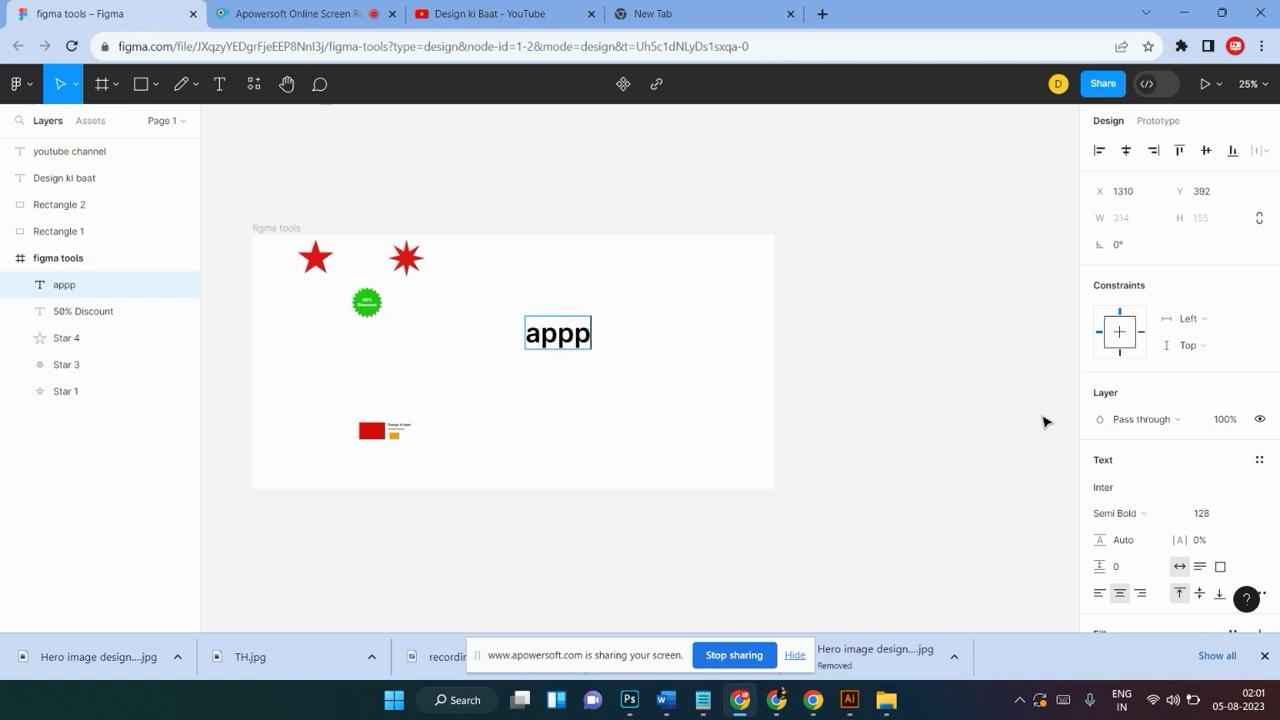
type("p")
key("BackSpace")
key("BackSpace")
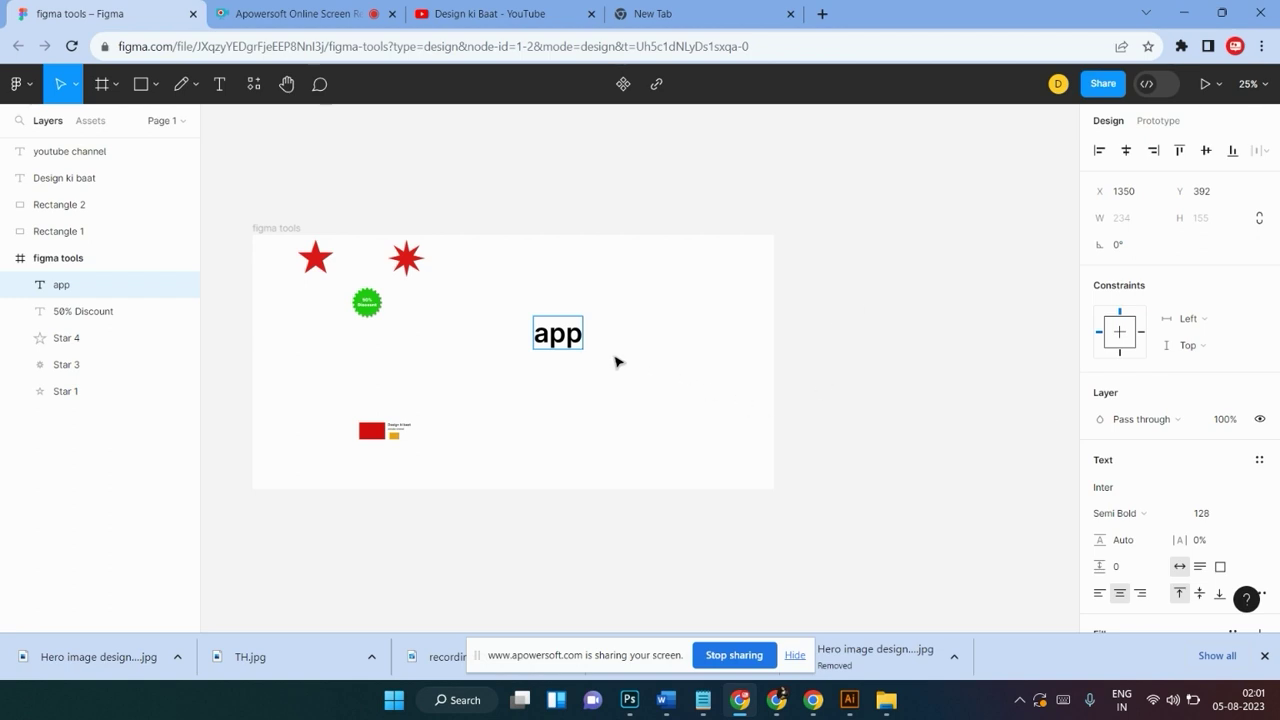
key("Escape")
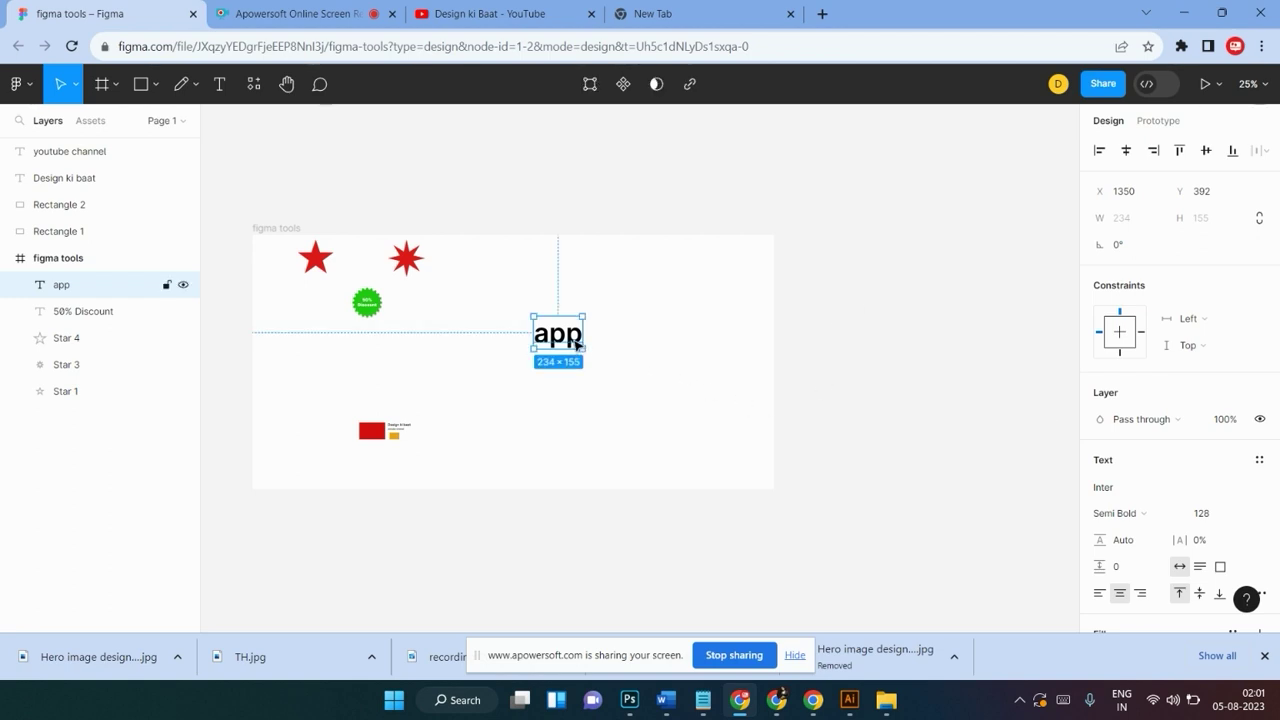
double_click(574, 341)
left_click(571, 339)
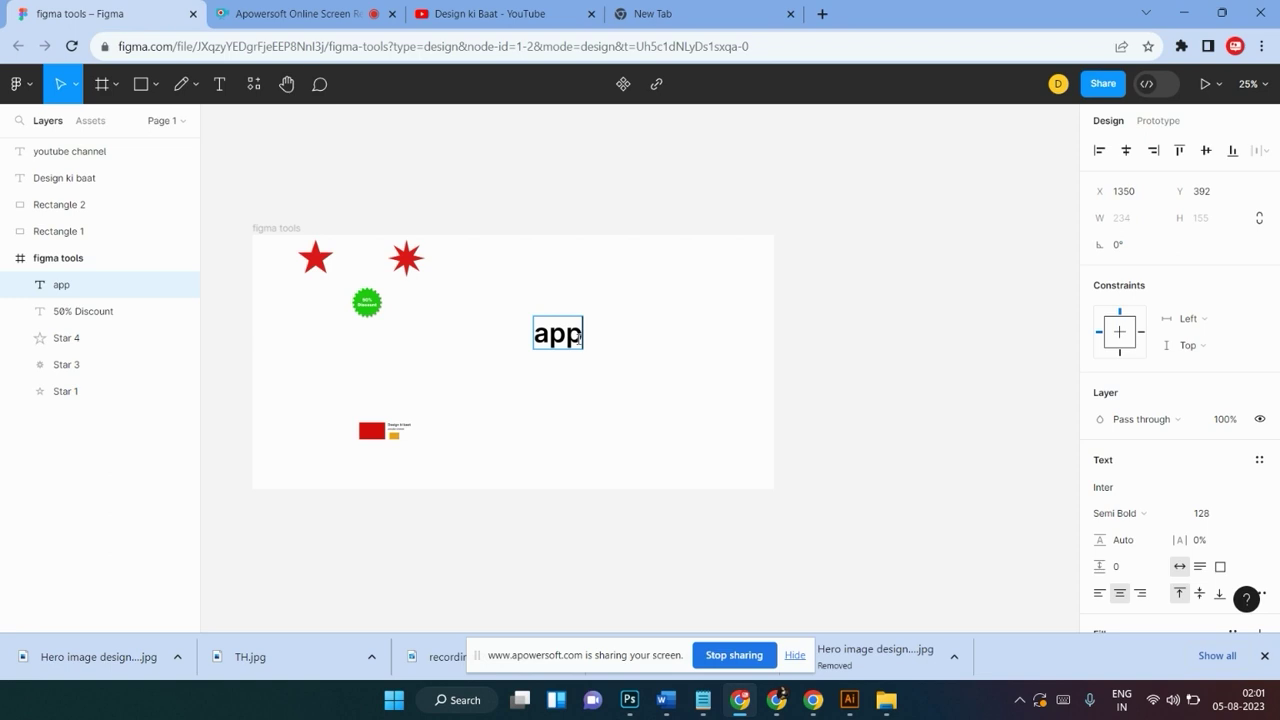
type(" djfkjkjd")
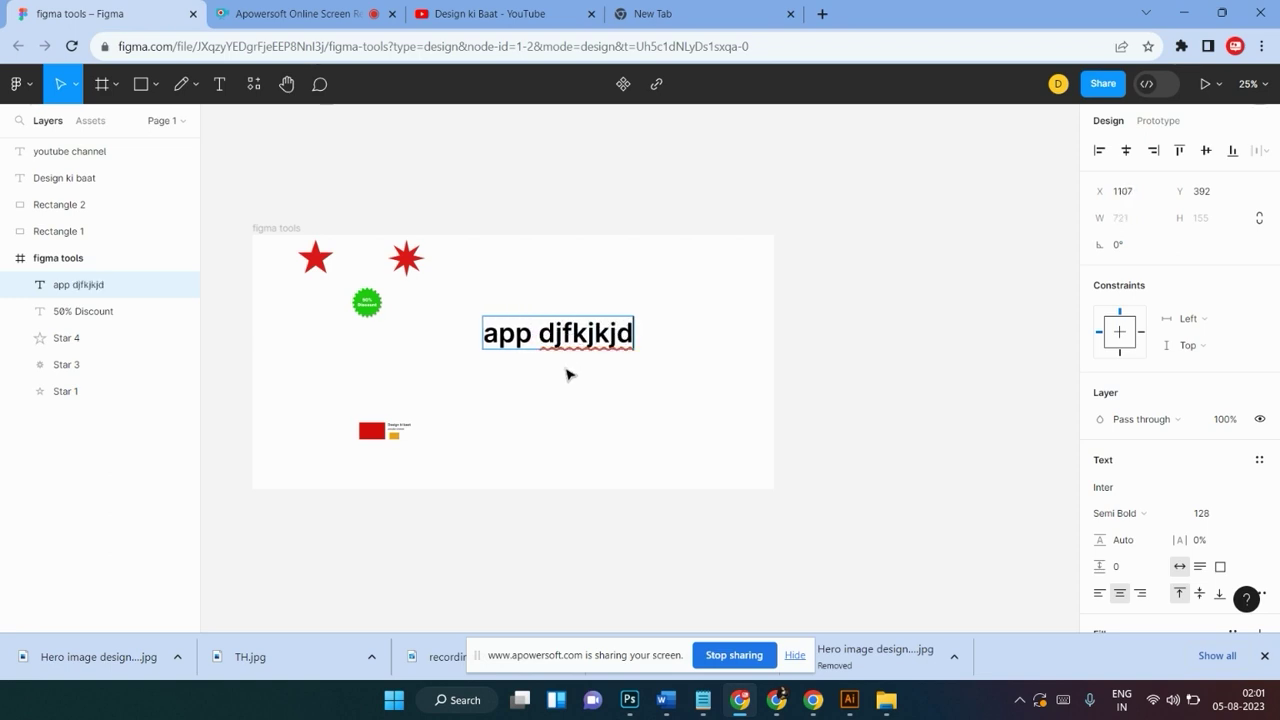
key("Escape")
Replace the text with 'design ki baat' and nudge it slightly right and down
double_click(564, 341)
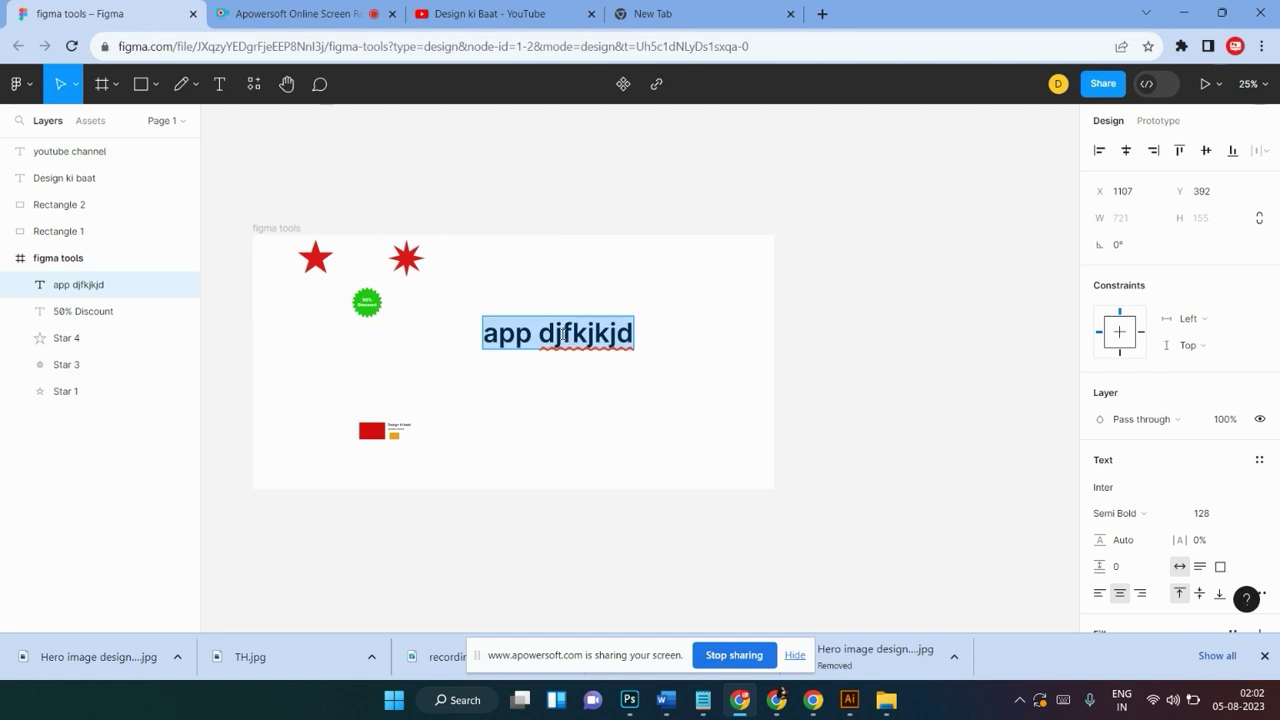
type("design ki baat")
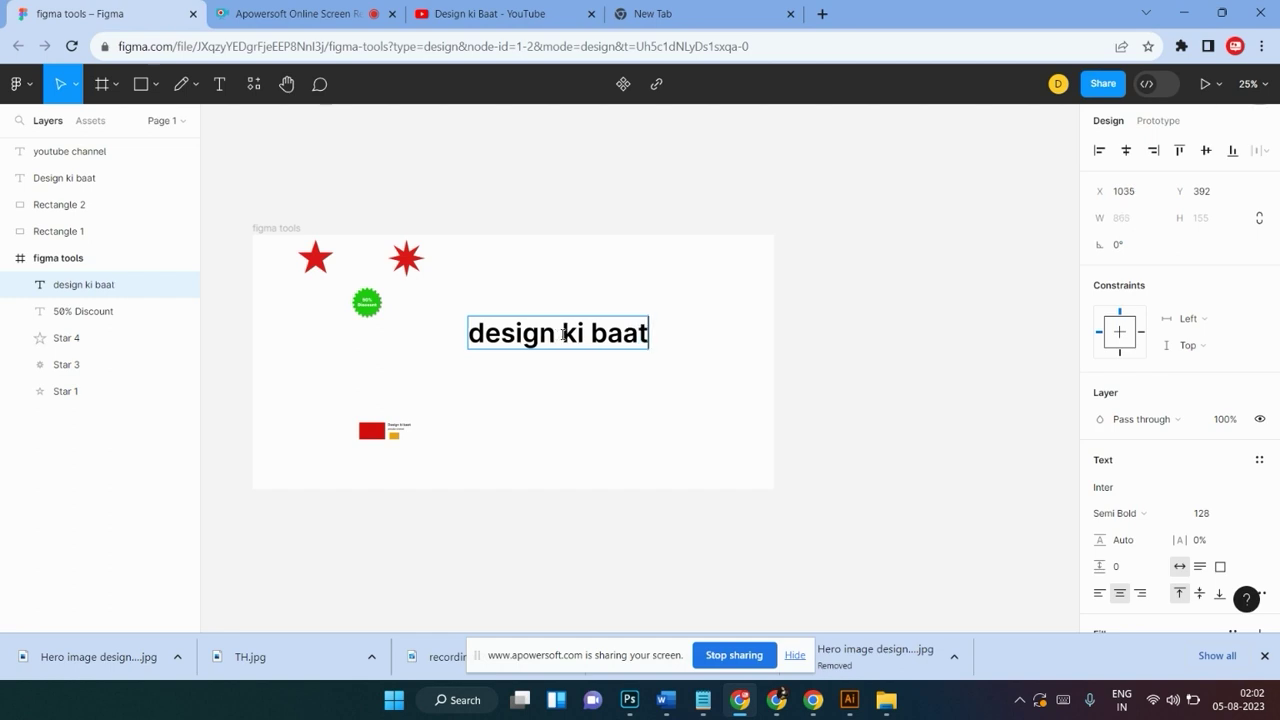
key("Escape")
left_click_drag(637, 347, 660, 358)
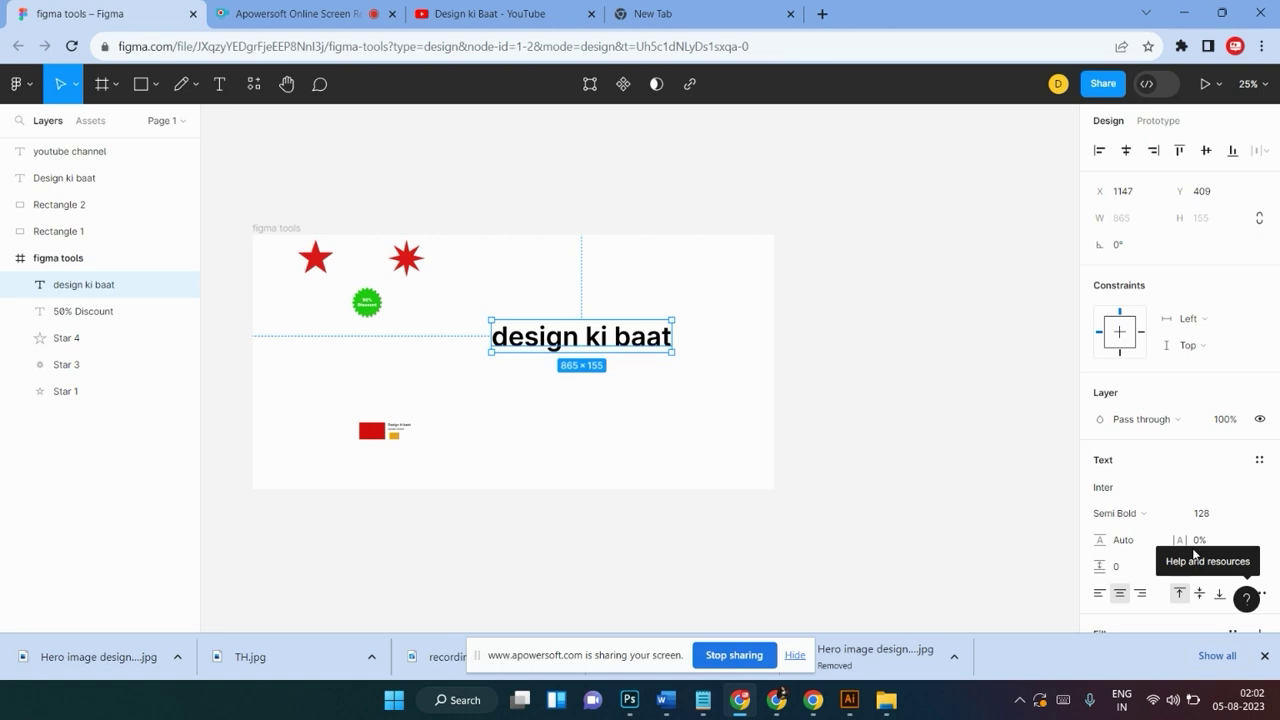
Change the text font to Kanit, after briefly trying JejuGothic
left_click(1102, 487)
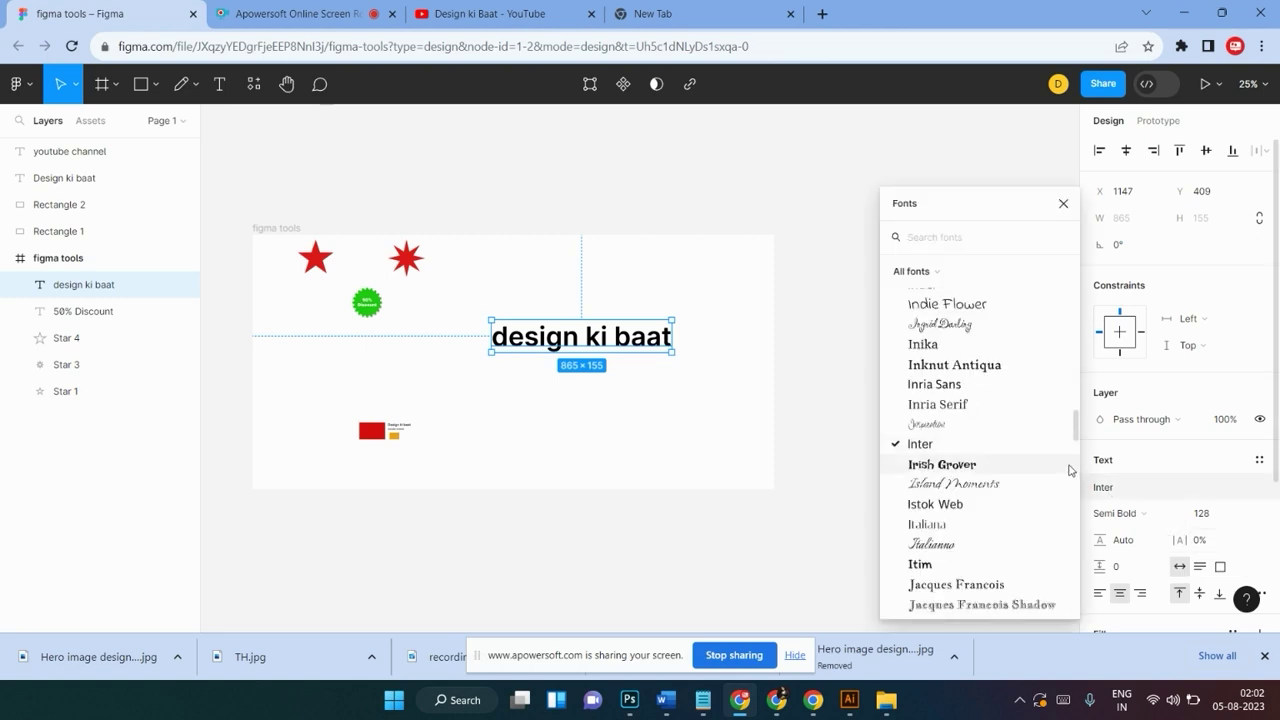
scroll(940, 508, "down", 3)
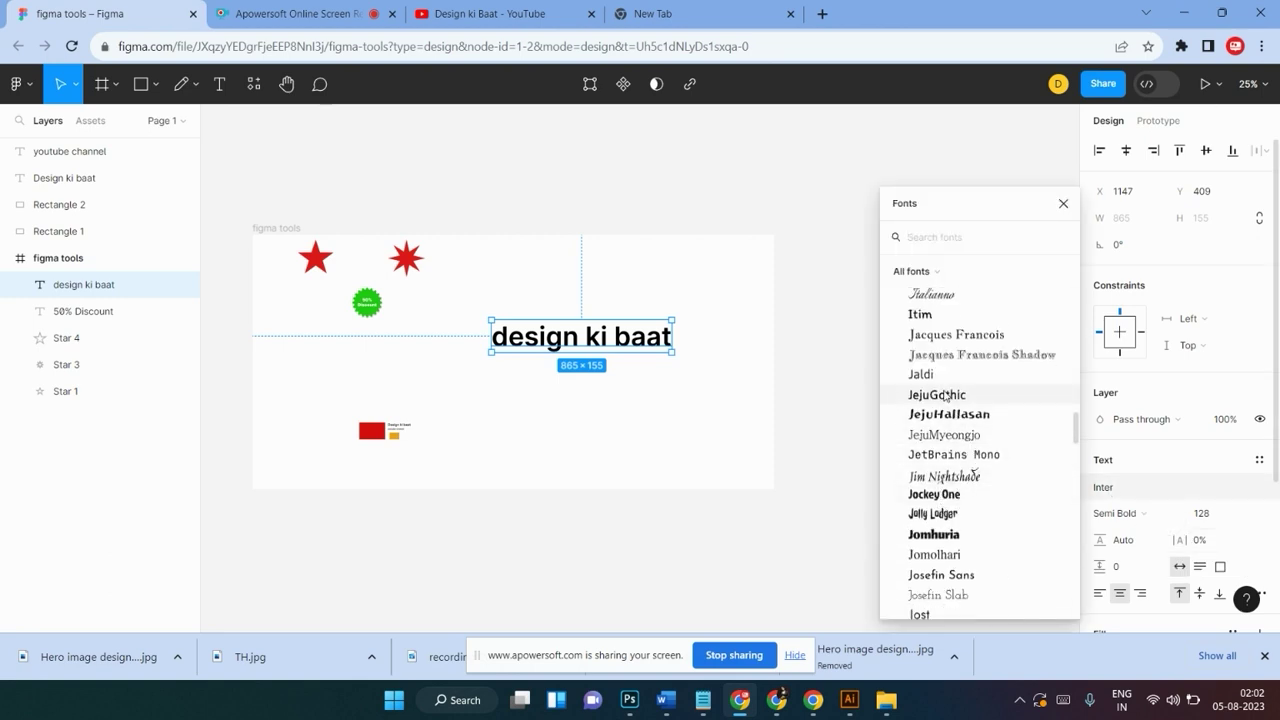
left_click(946, 397)
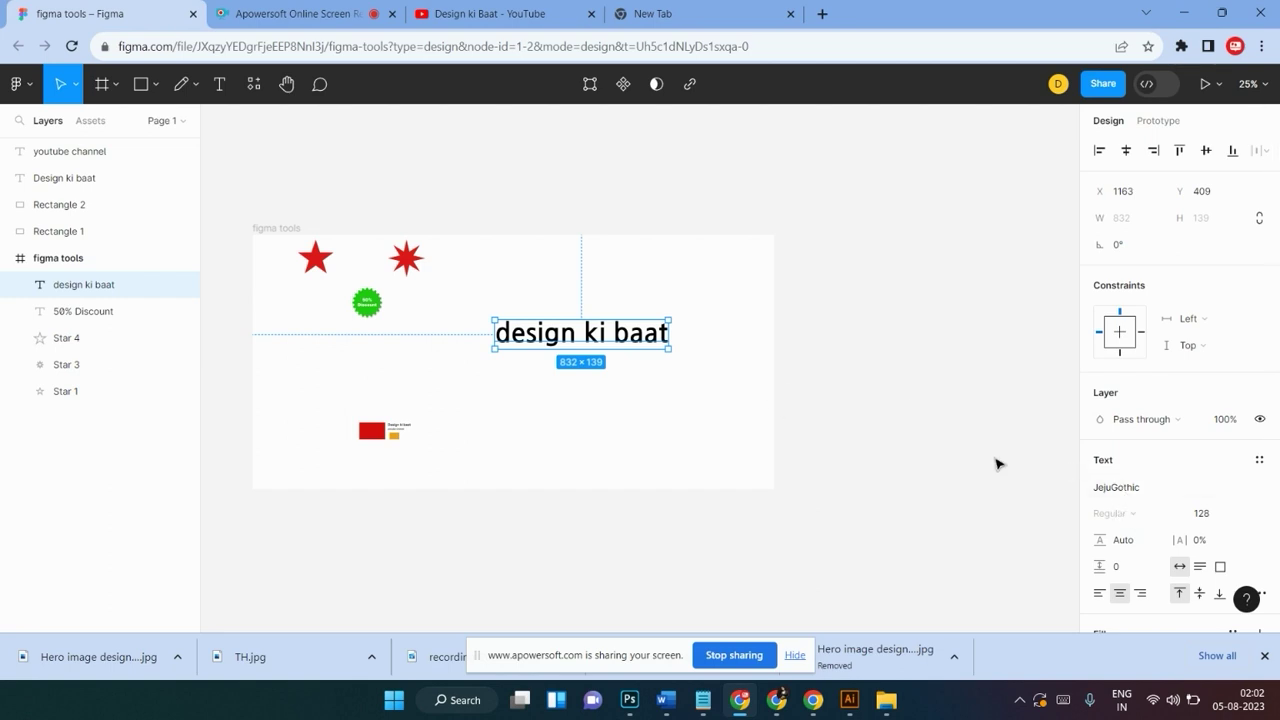
left_click(1100, 489)
scroll(948, 489, "down", 2)
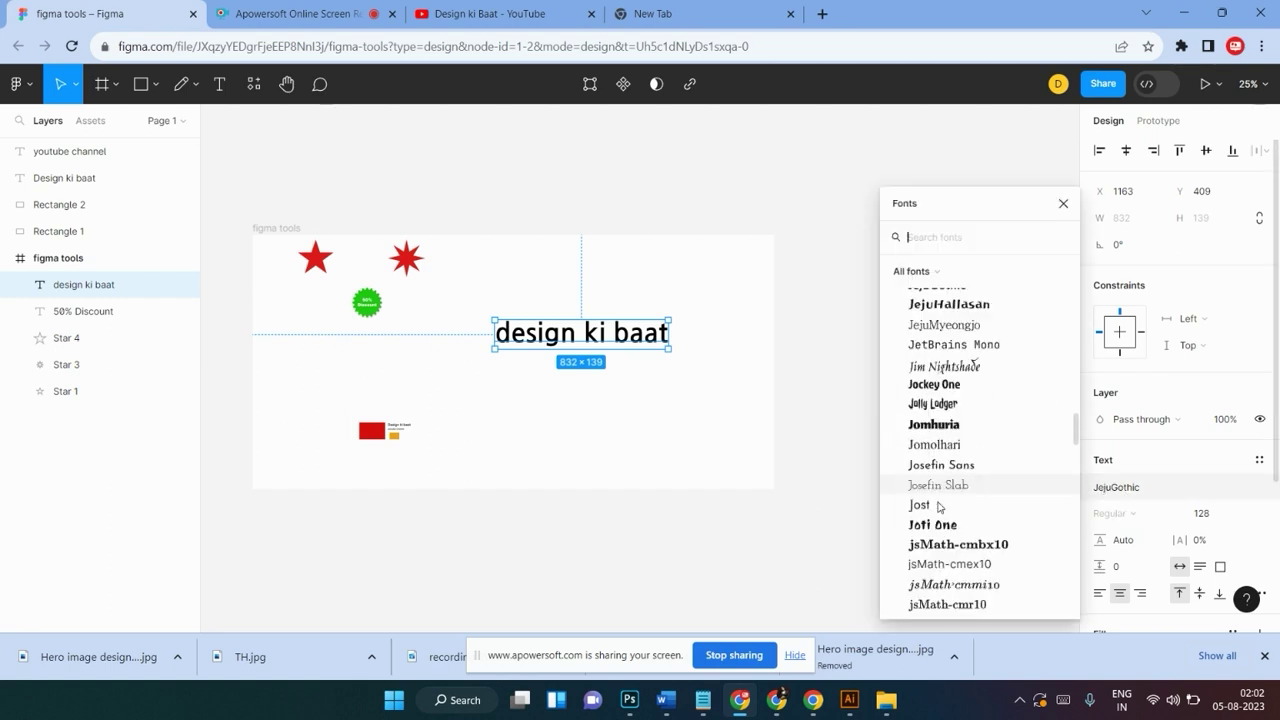
scroll(945, 495, "down", 3)
scroll(938, 503, "down", 3)
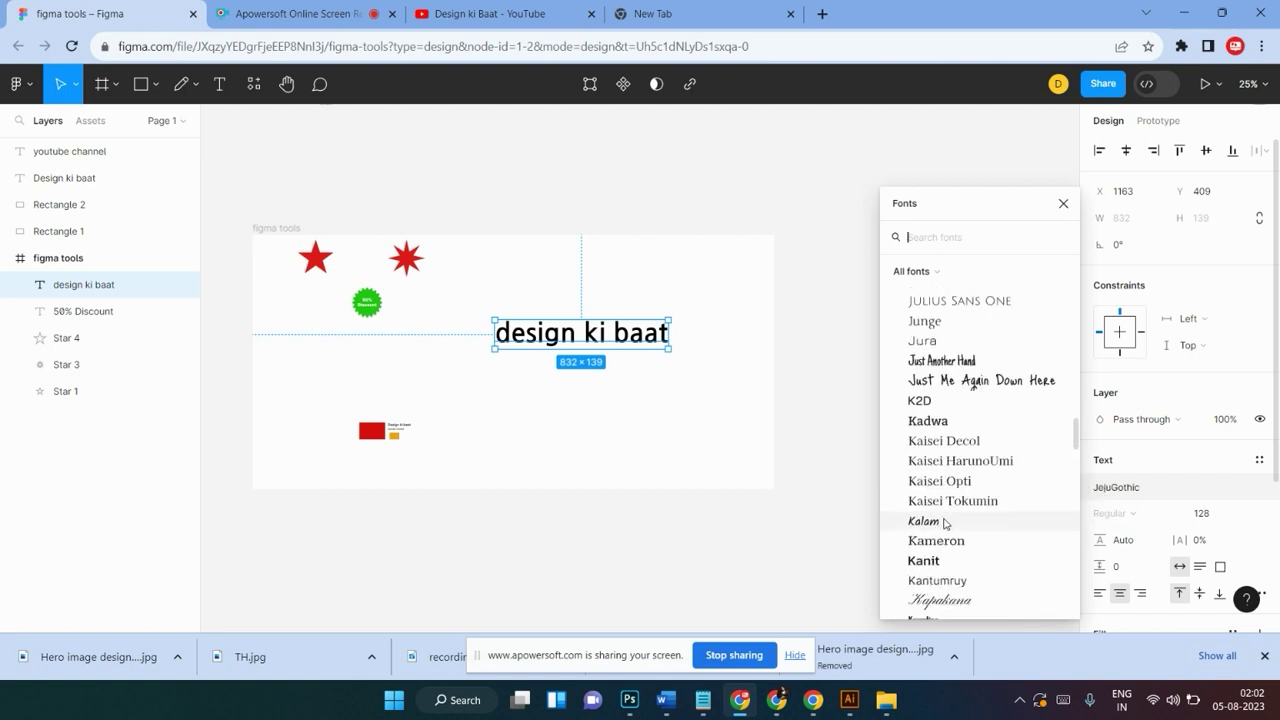
left_click(934, 563)
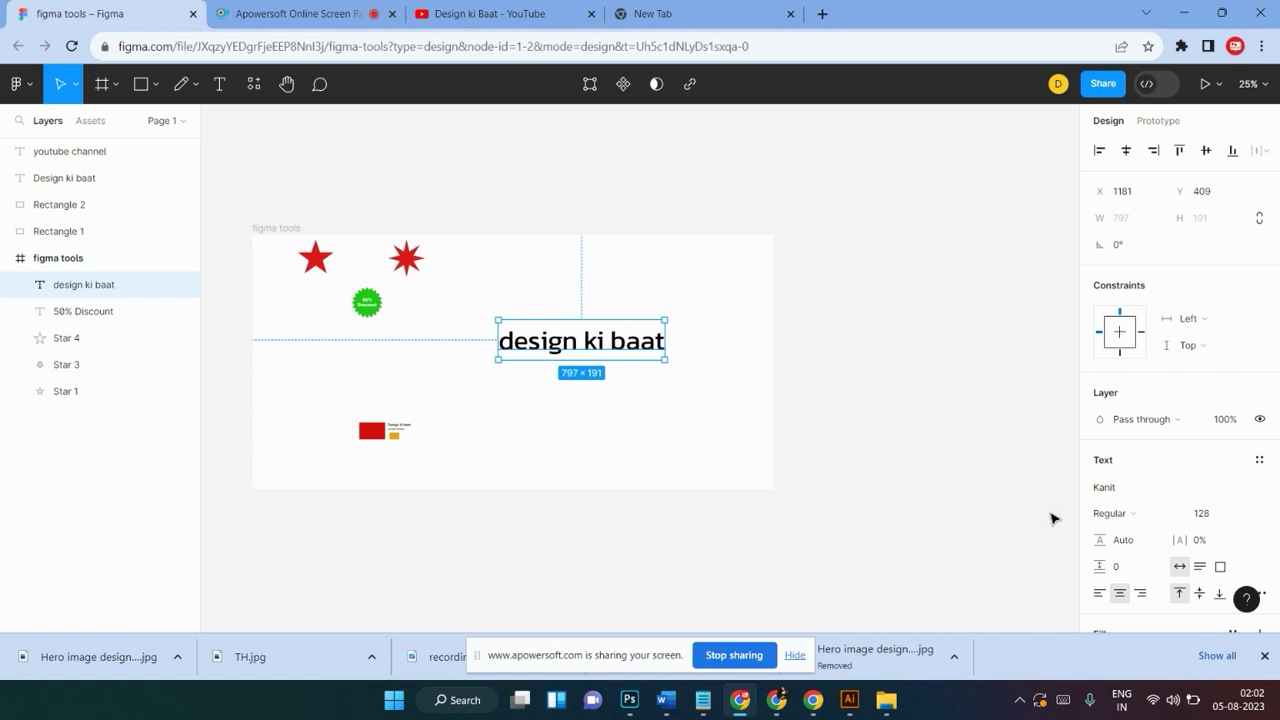
Set the text weight to Bold and the font size to 96
left_click(1128, 521)
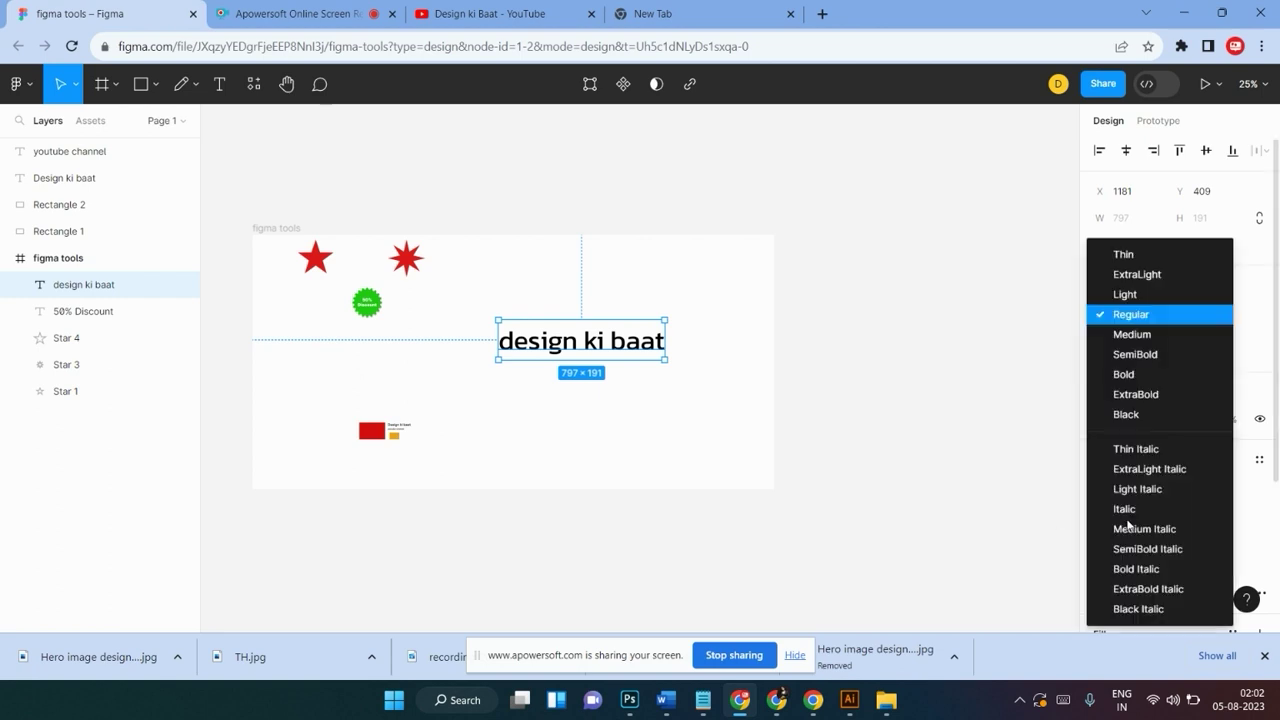
left_click(1128, 376)
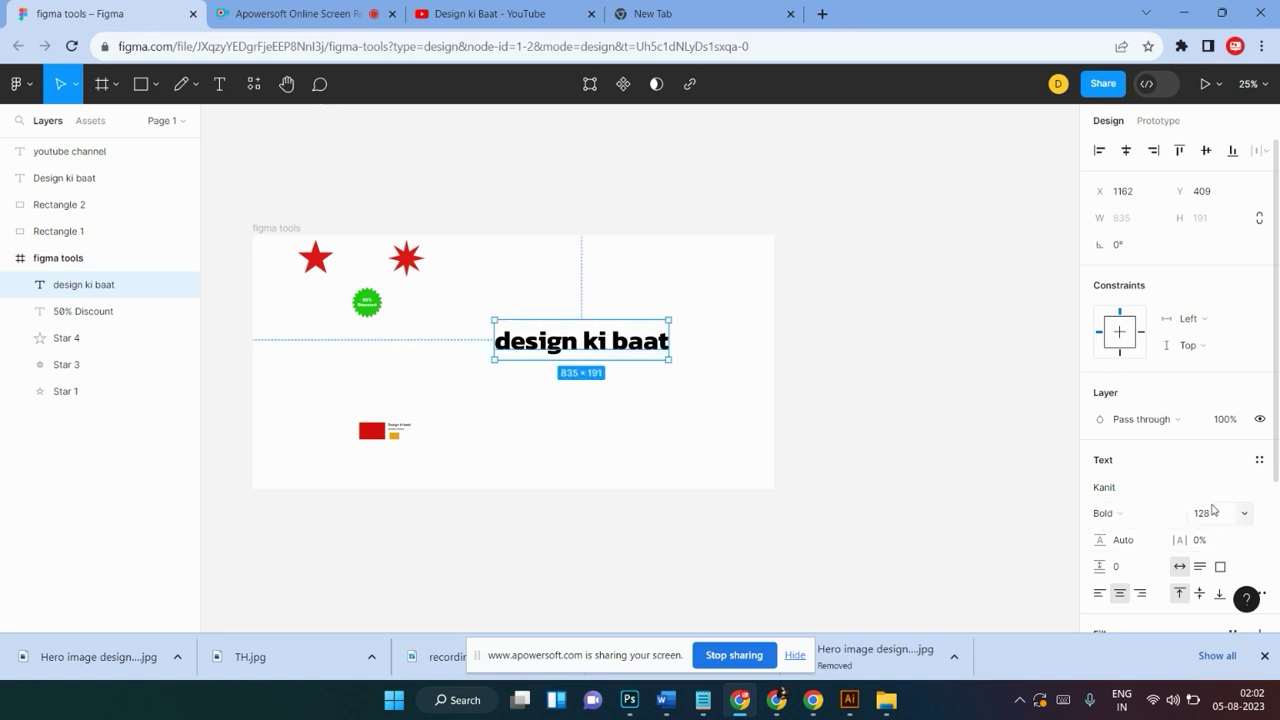
scroll(1212, 509, "down", 1)
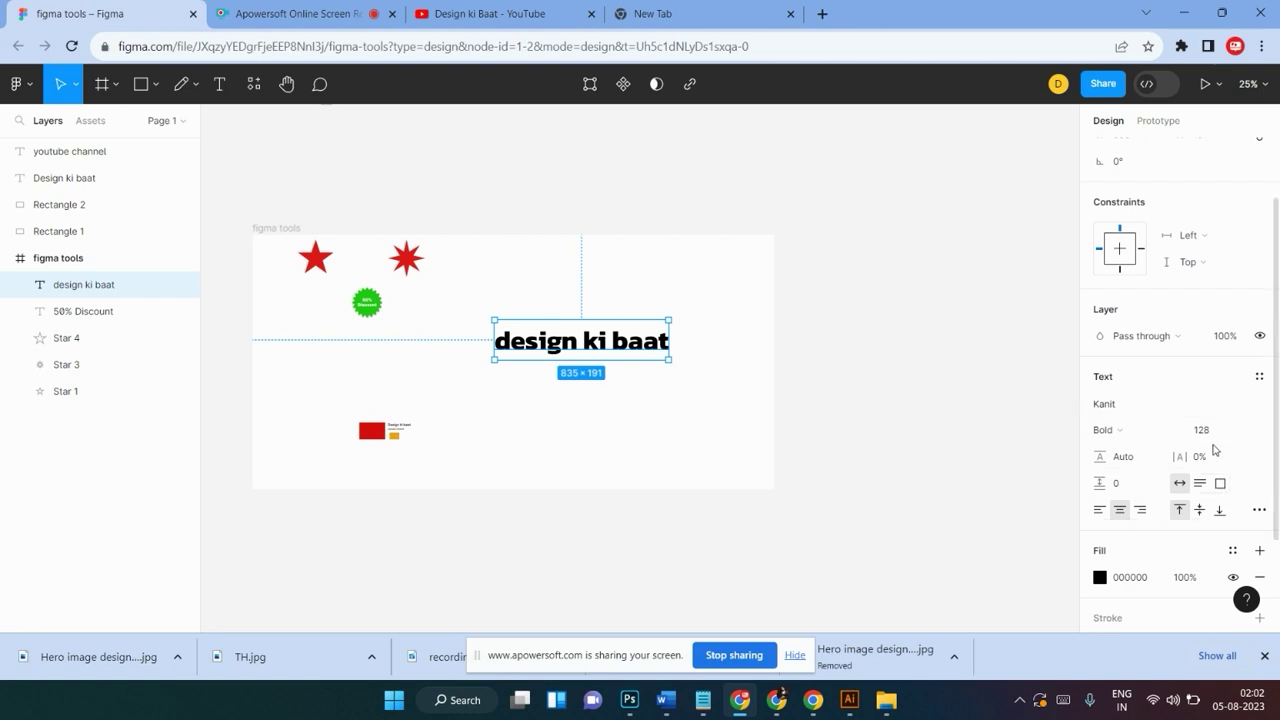
left_click(1245, 431)
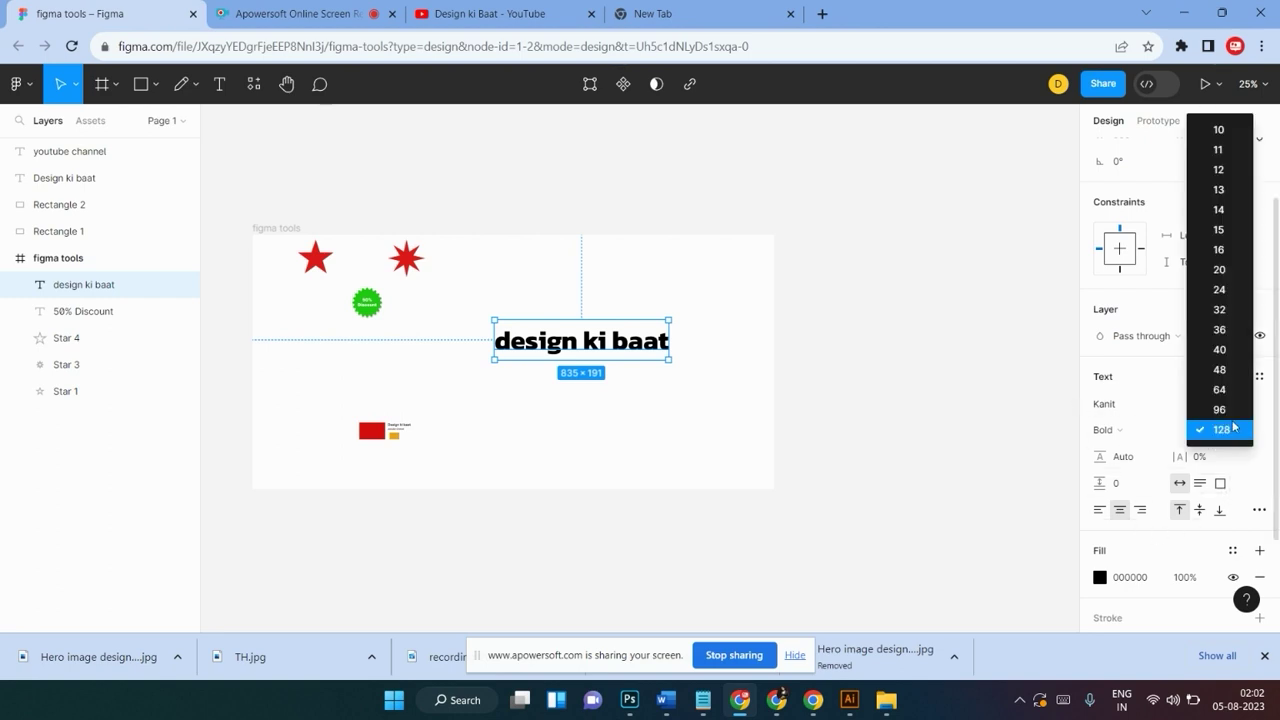
left_click(1222, 411)
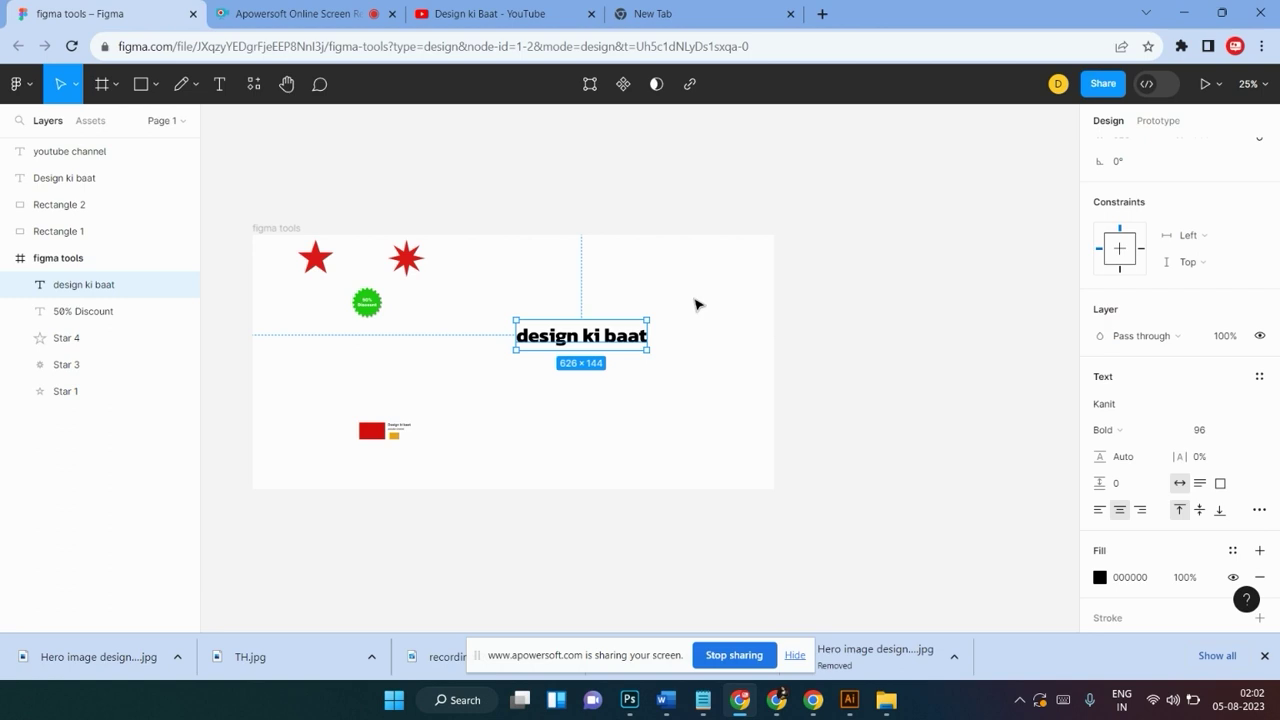
Add a second line with a pasted copy of 'design ki baat' and shift the block
double_click(640, 337)
left_click(645, 337)
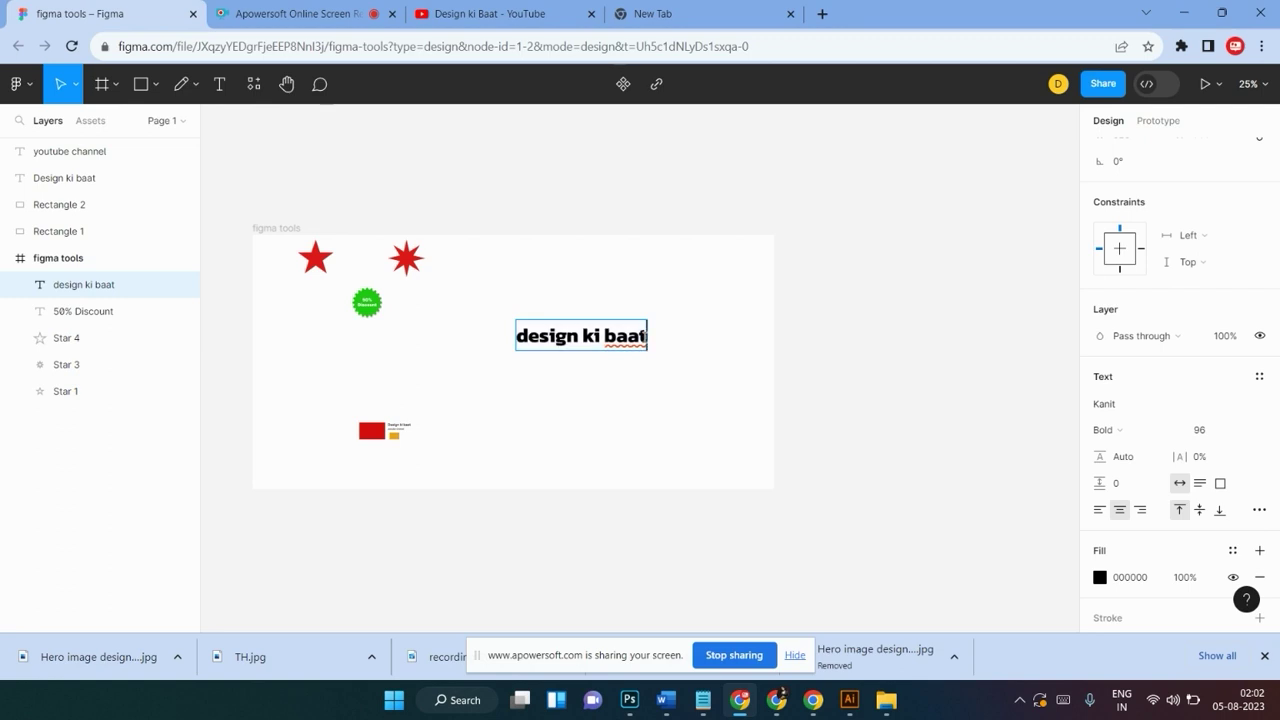
left_click_drag(643, 337, 428, 380)
key("ctrl+c")
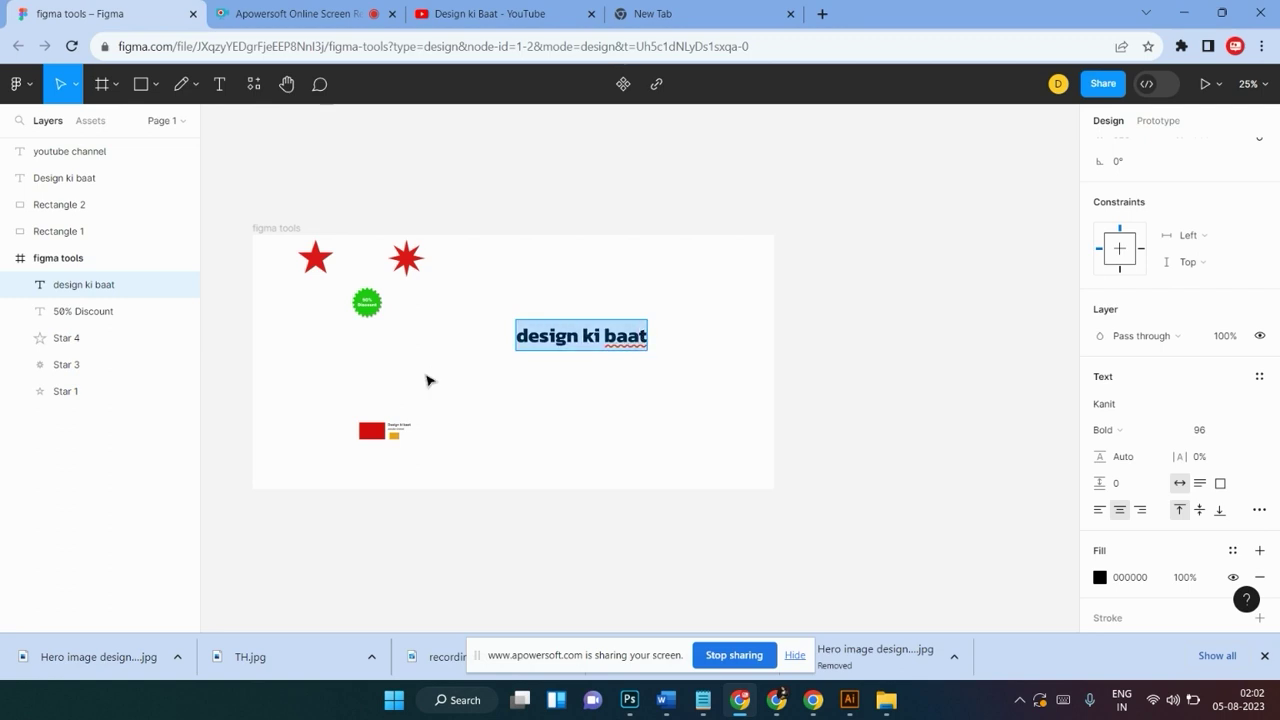
left_click(647, 337)
key("Return")
key("ctrl+v")
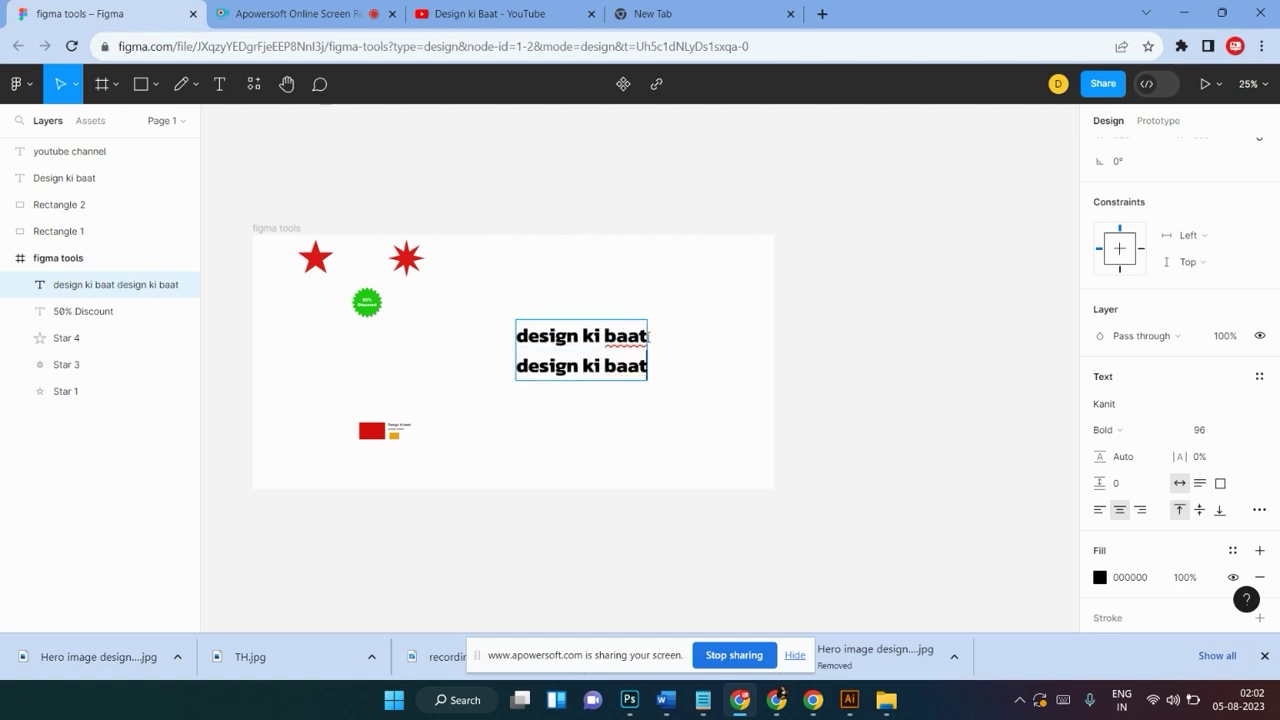
key("Escape")
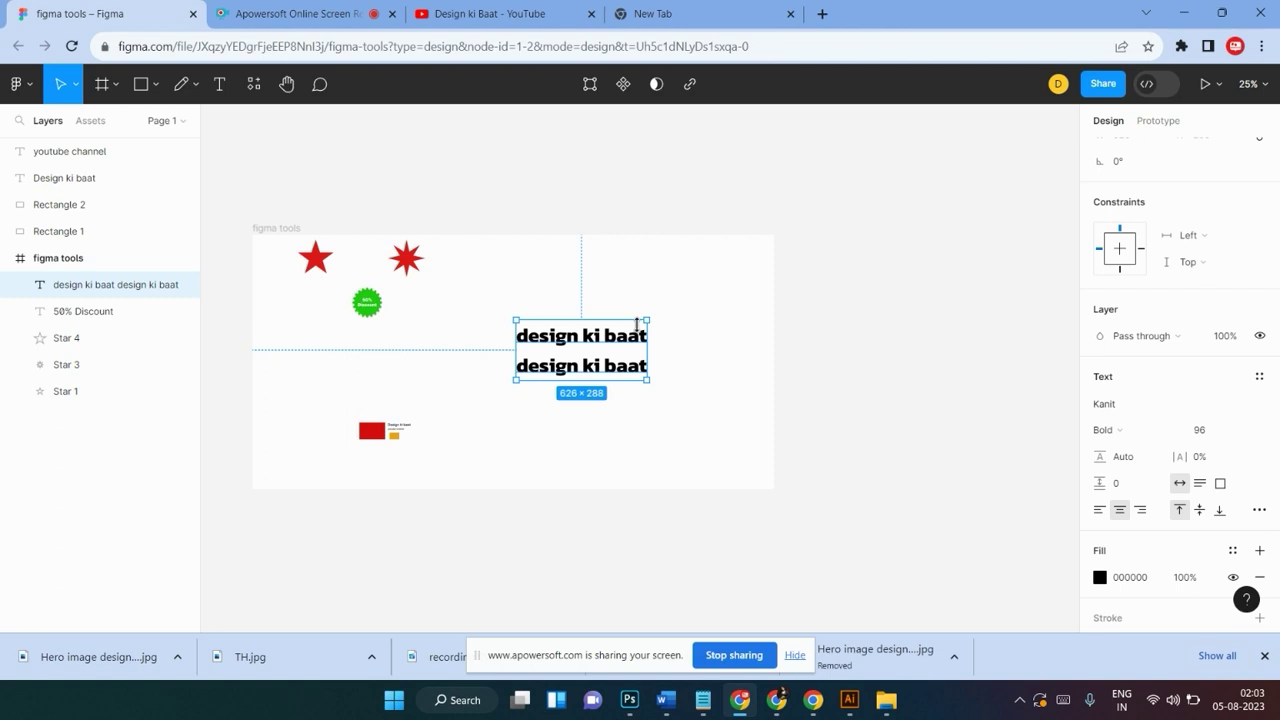
left_click_drag(626, 339, 647, 350)
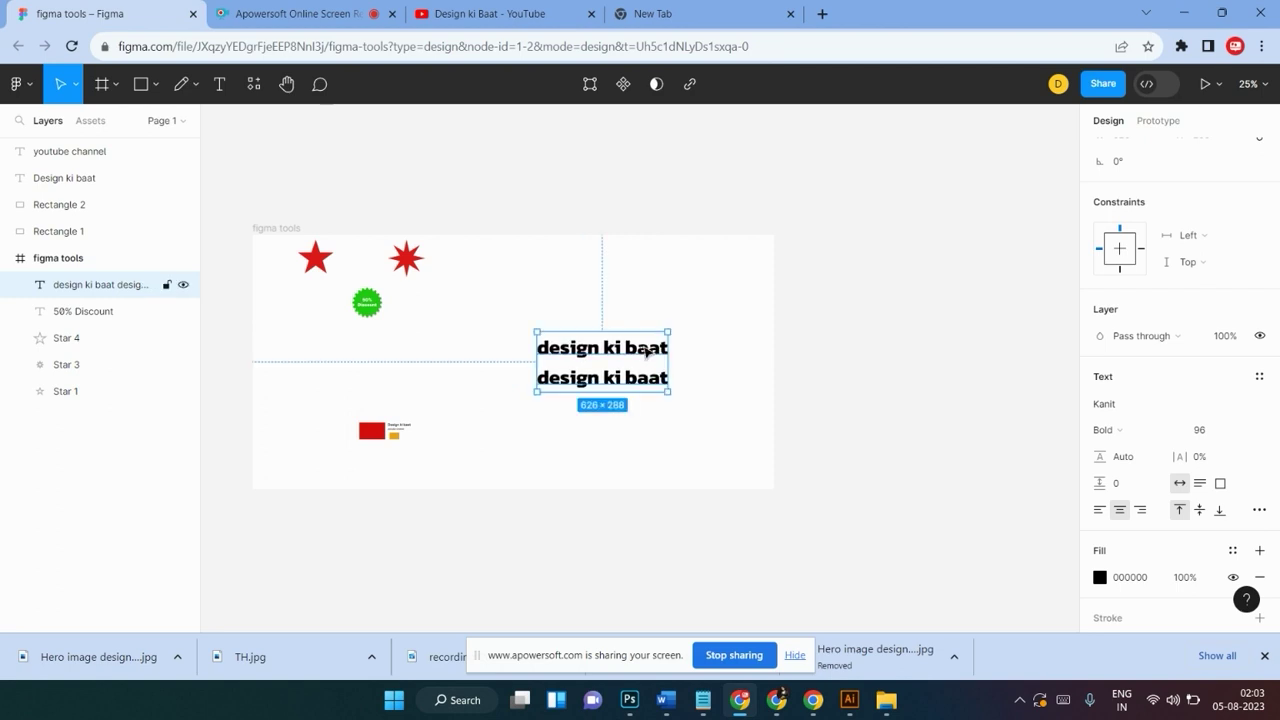
Set line height to 165% and letter spacing to 0%
key("ctrl+plus")
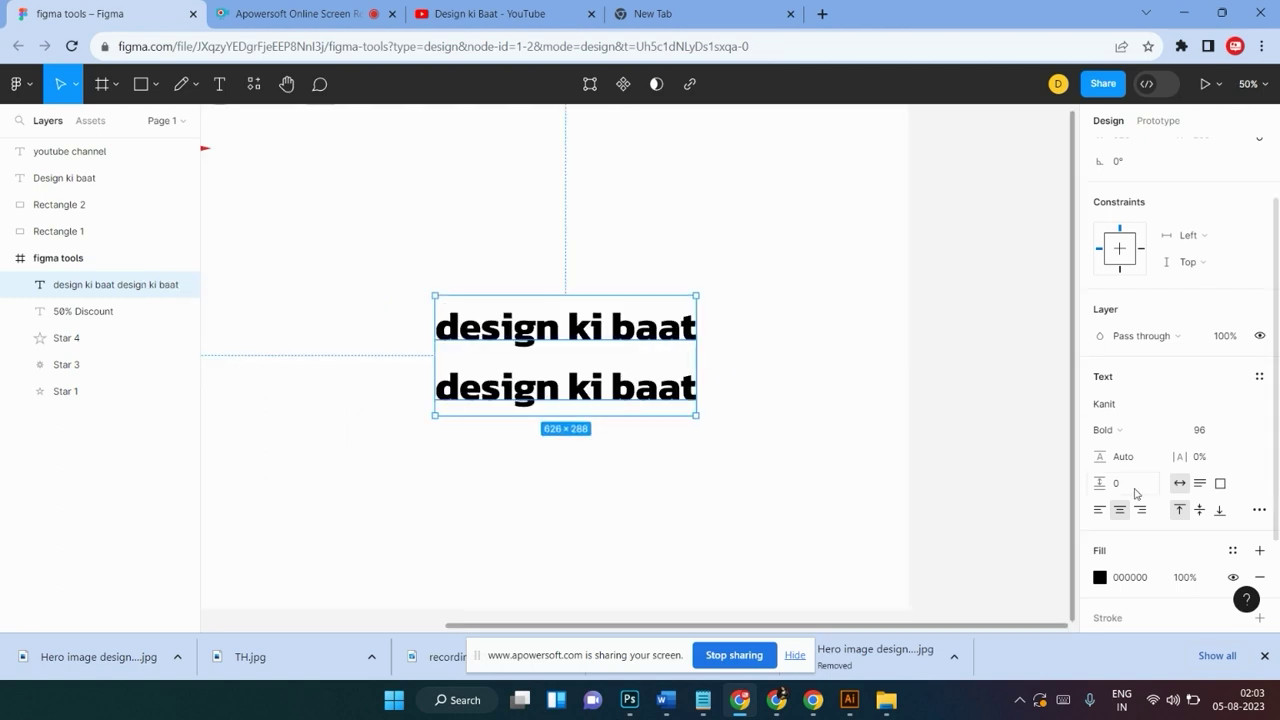
mouse_move(1102, 456)
left_mouse_down()
mouse_move(7, 430)
mouse_move(1127, 440)
mouse_move(740, 361)
left_mouse_up()
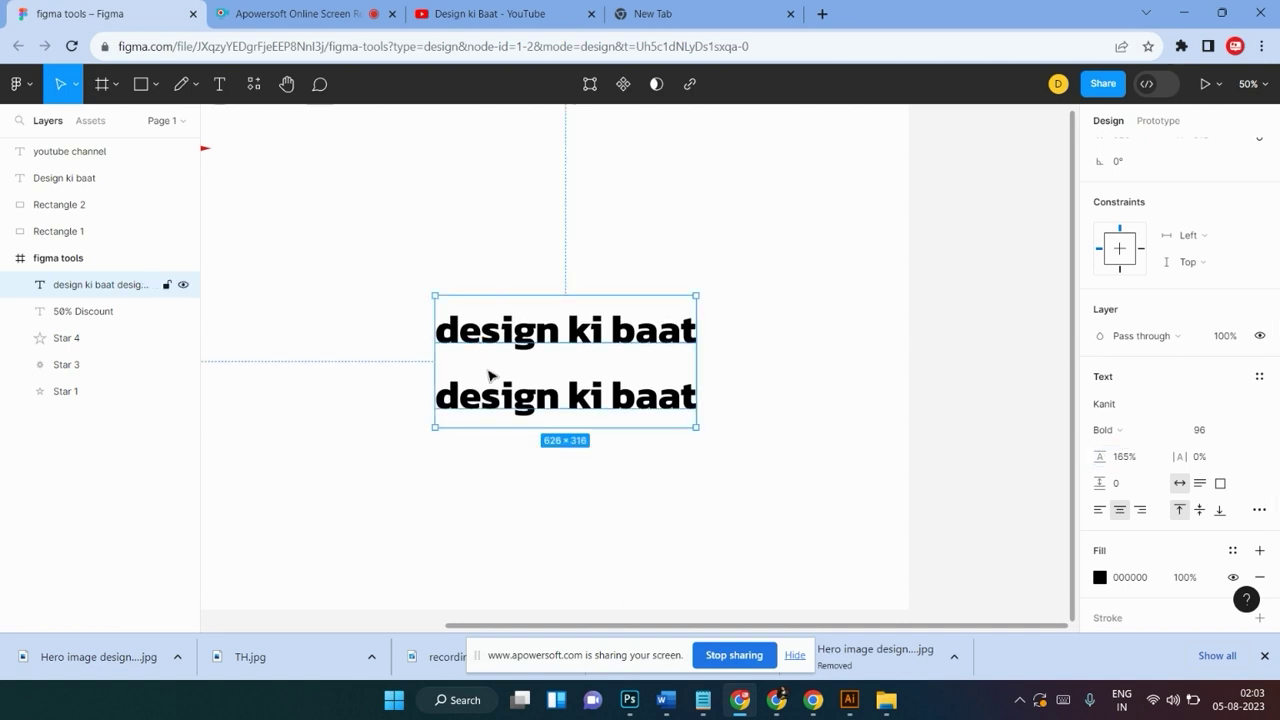
mouse_move(565, 356)
mouse_move(1178, 456)
left_mouse_down()
mouse_move(1185, 473)
mouse_move(1232, 461)
mouse_move(1142, 456)
mouse_move(1187, 458)
left_mouse_up()
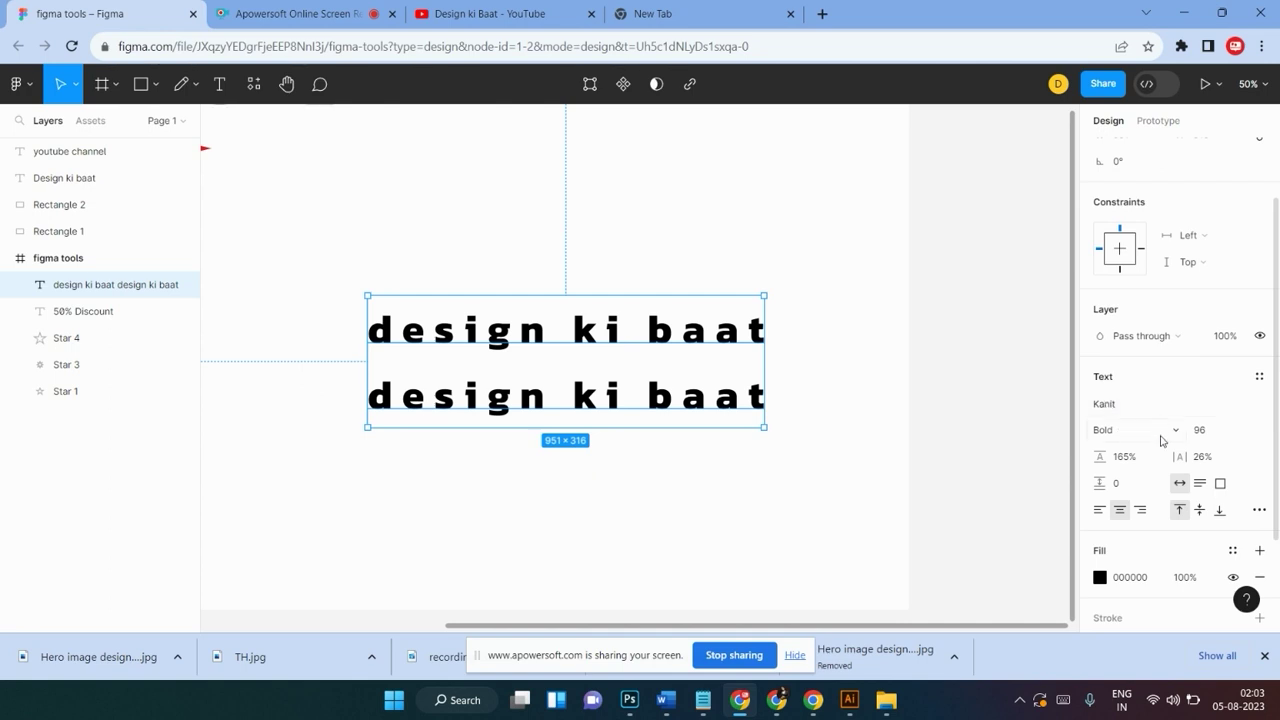
left_click(1205, 458)
type("0")
key("Return")
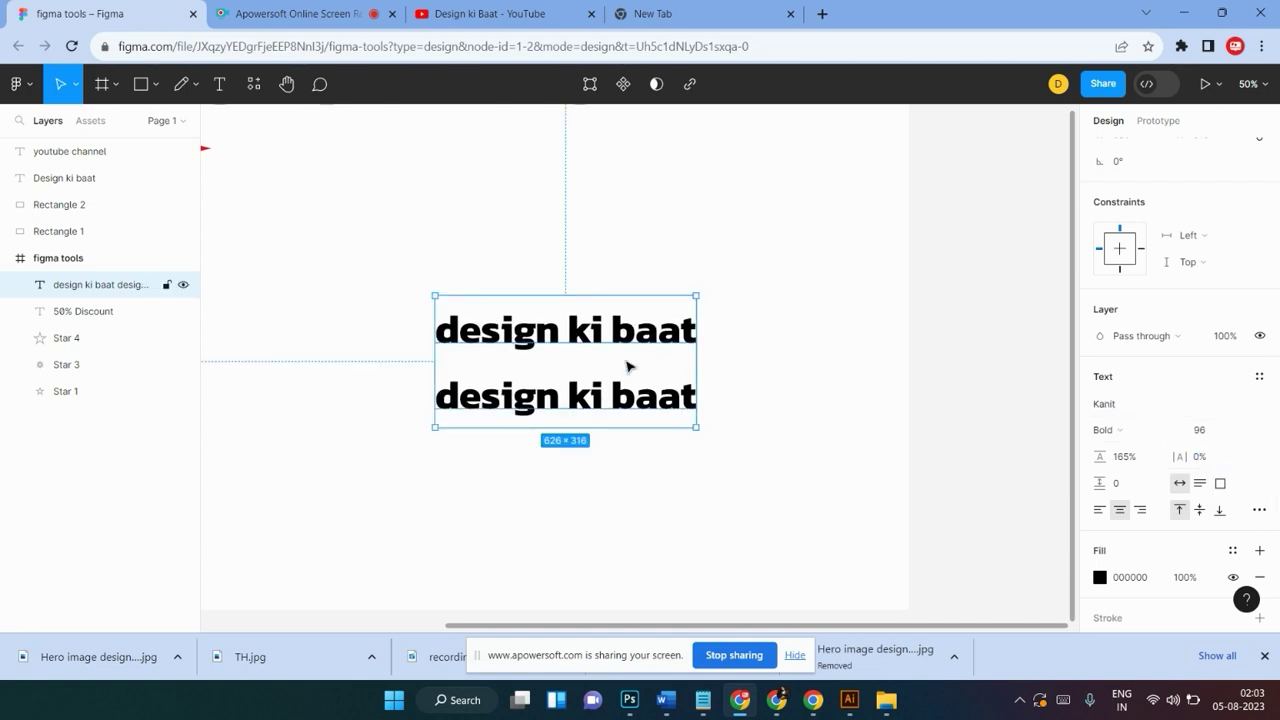
Centre the text lines horizontally and align them to the bottom of the box
left_click(1102, 512)
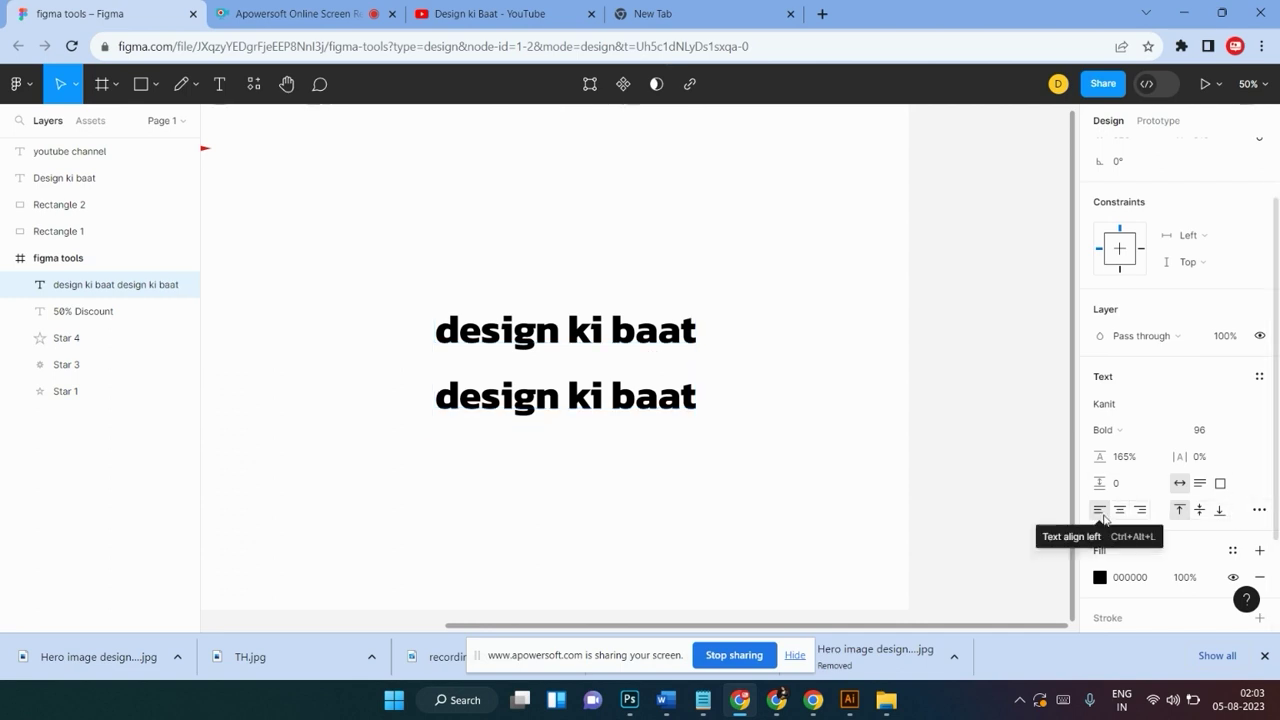
left_click(1120, 511)
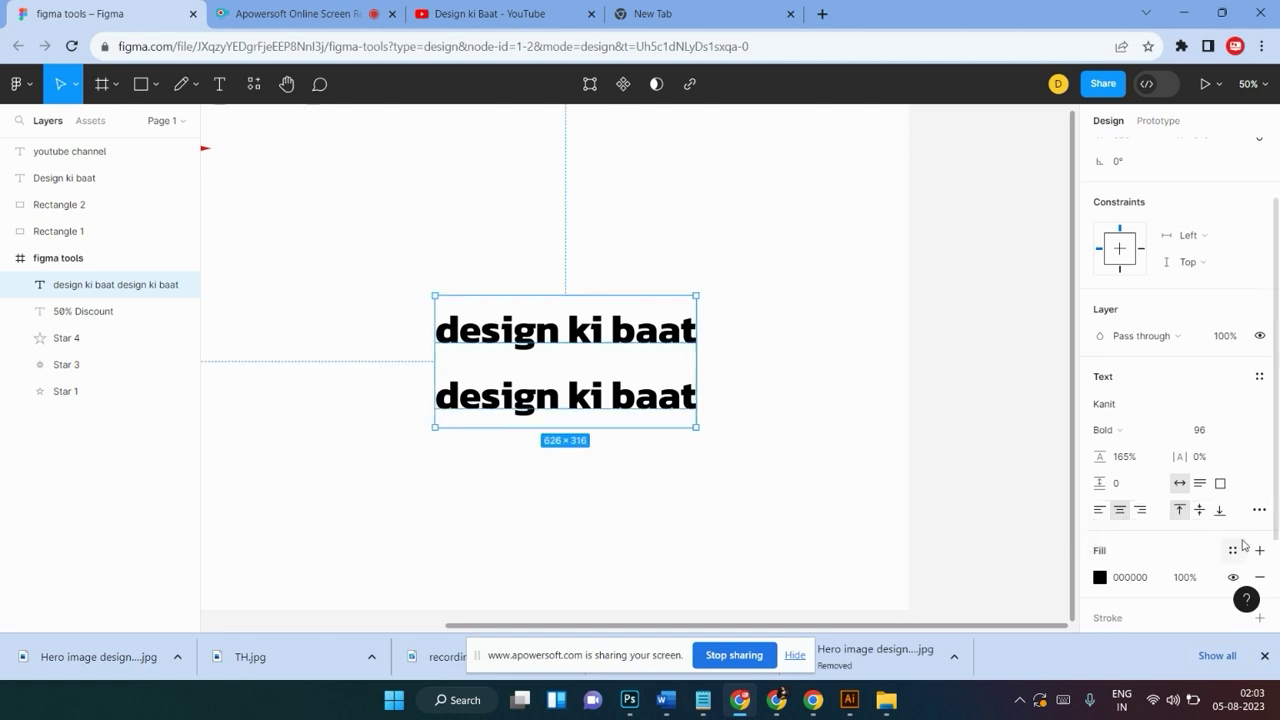
left_click(1201, 511)
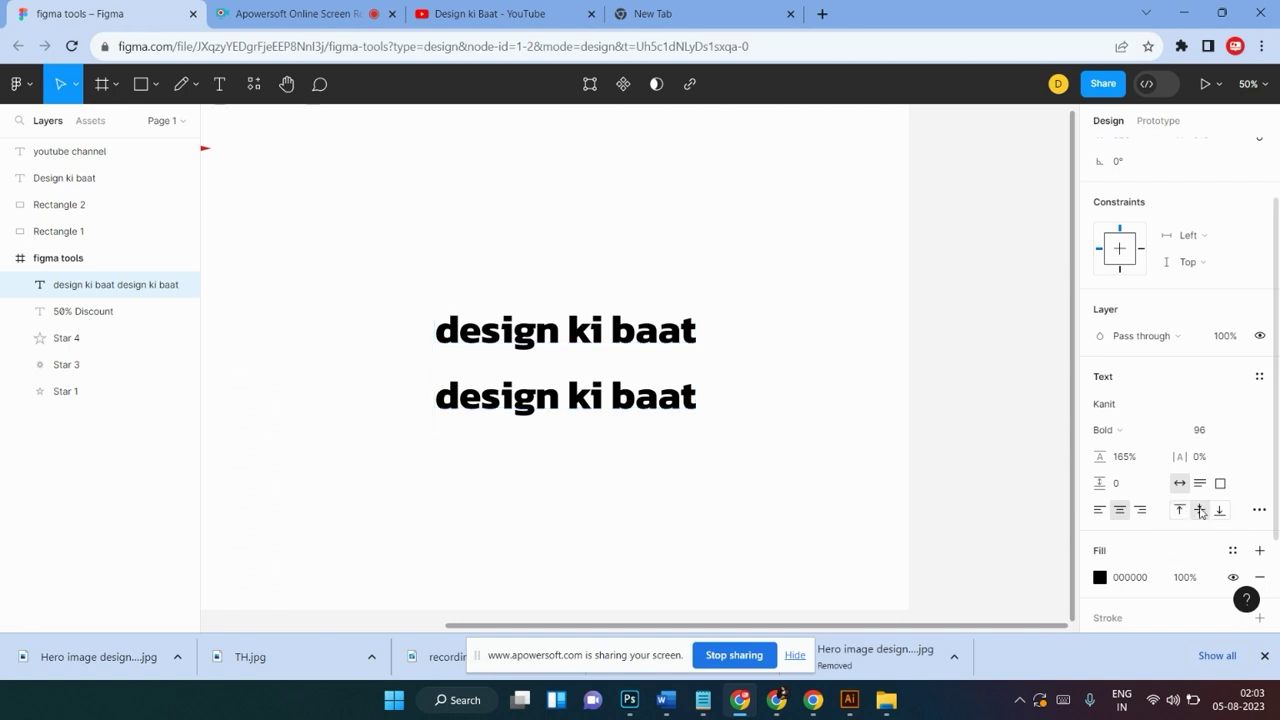
left_click(1218, 516)
left_click(1259, 510)
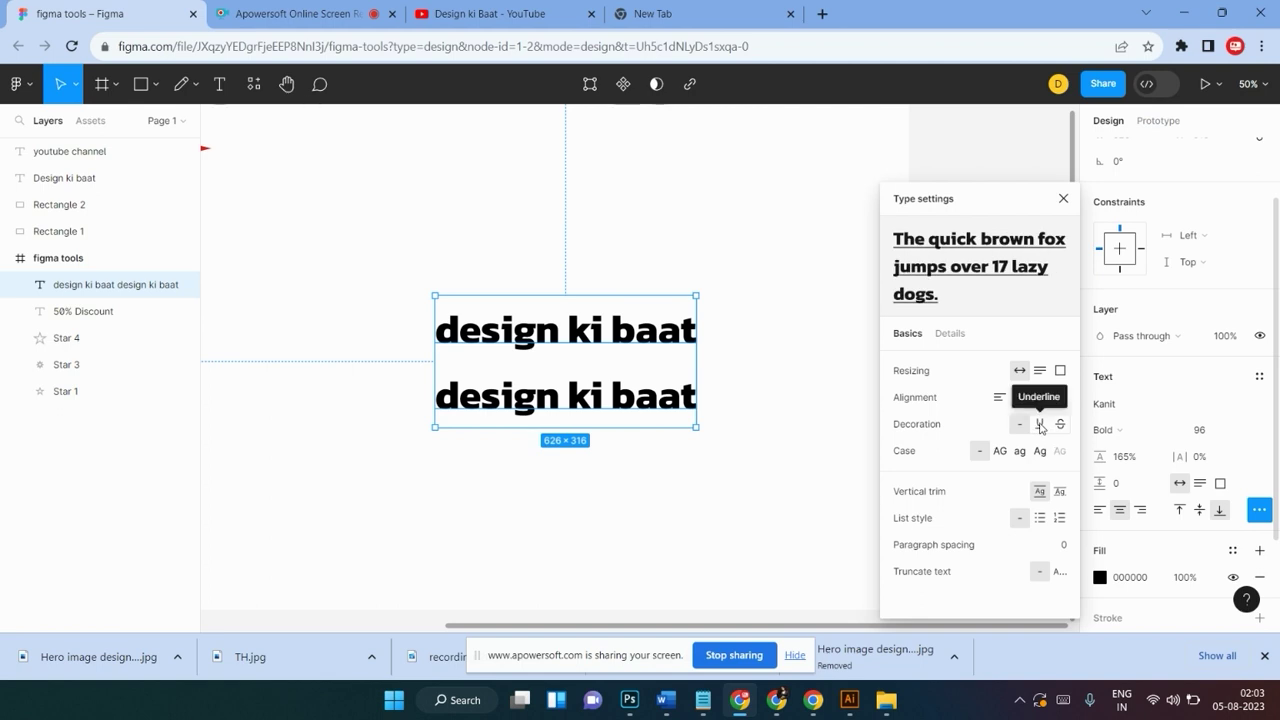
Try strikethrough, underline and case options, settling on no decoration and Uppercase
left_click(1062, 425)
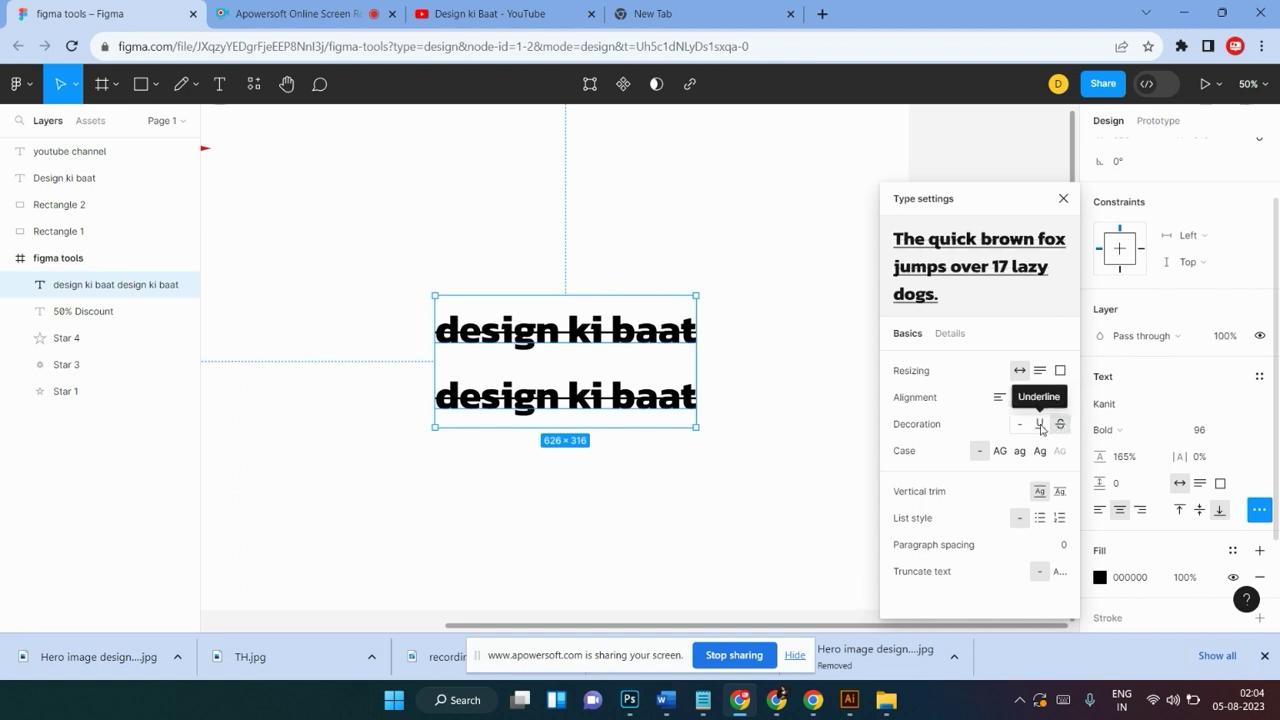
left_click(1041, 425)
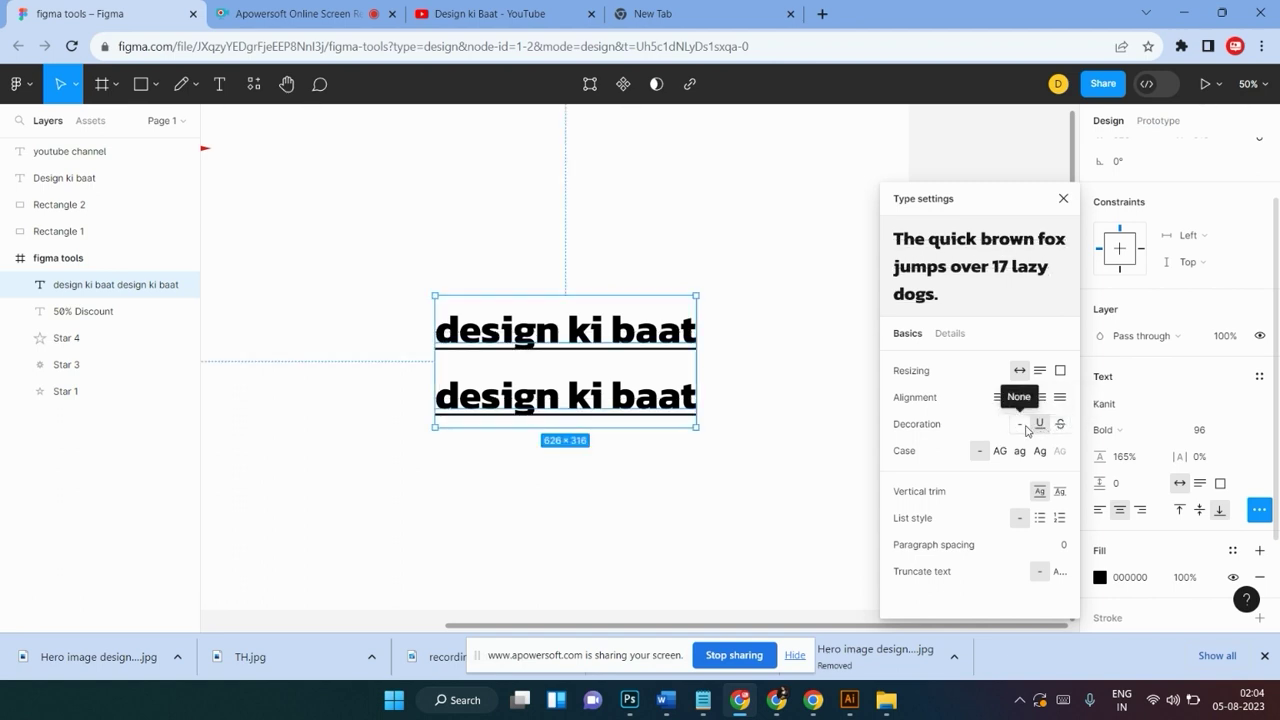
left_click(1020, 424)
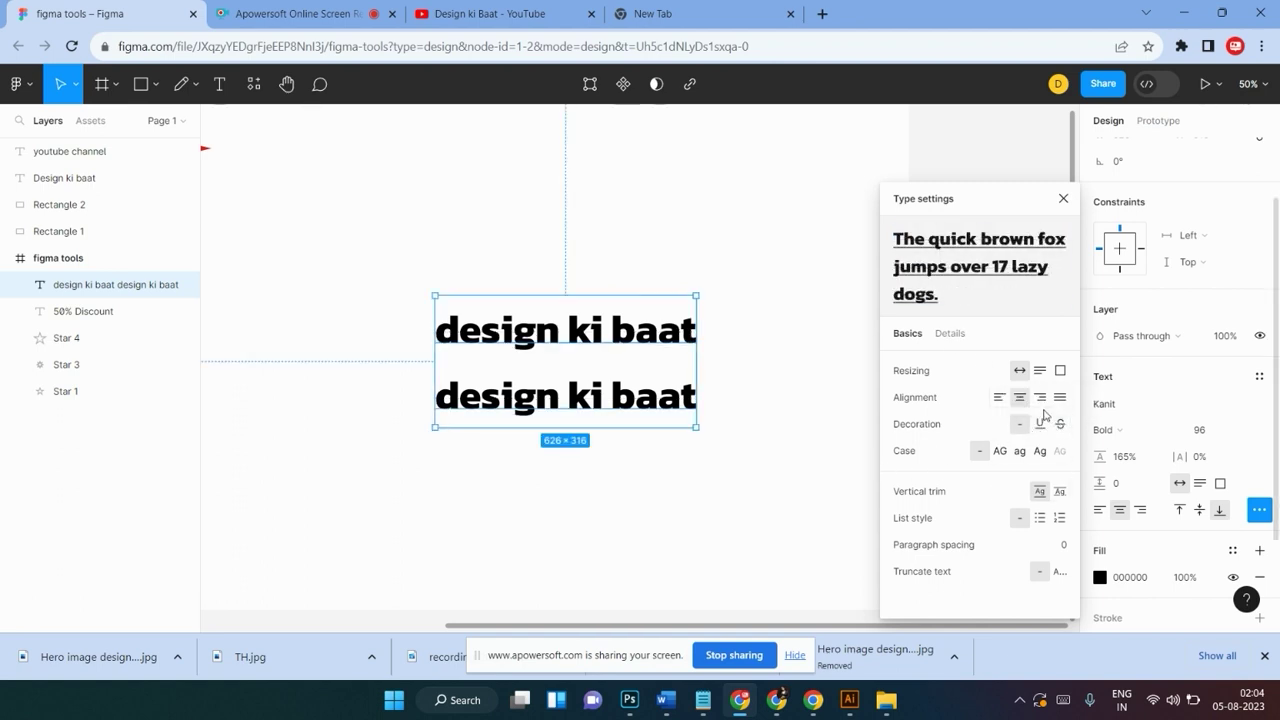
left_click(1000, 452)
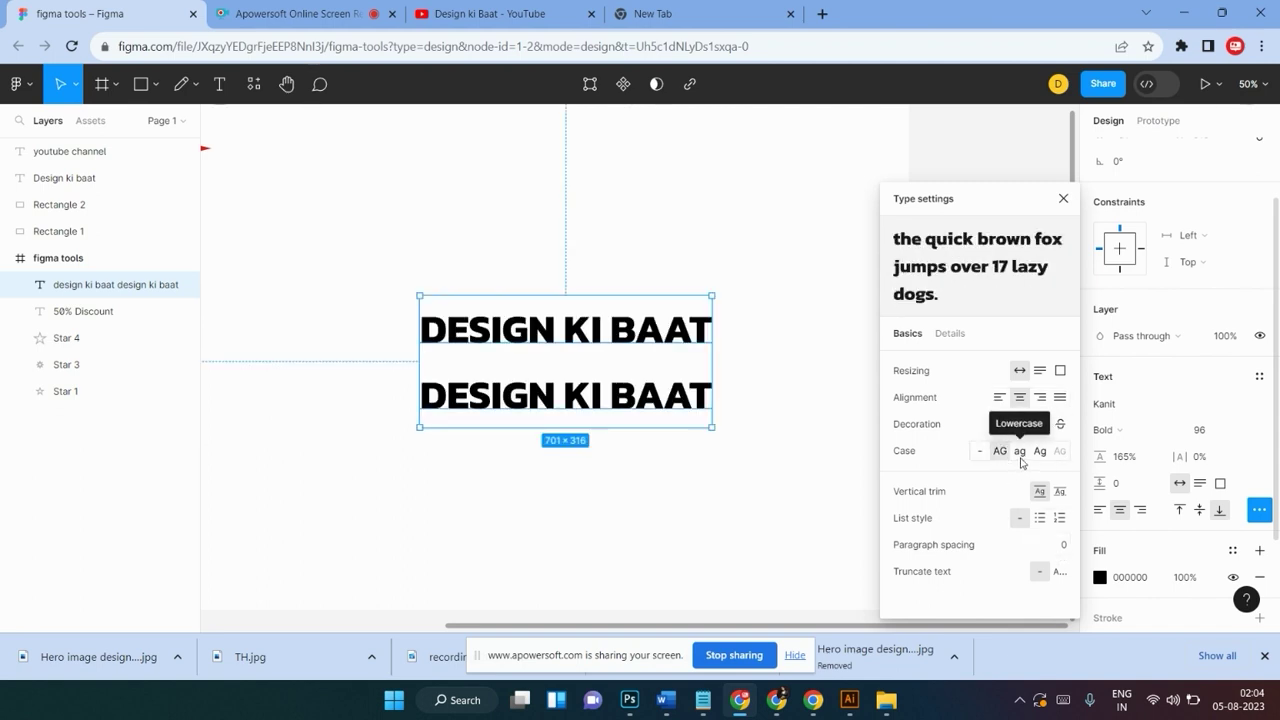
left_click(1020, 452)
left_click(1041, 455)
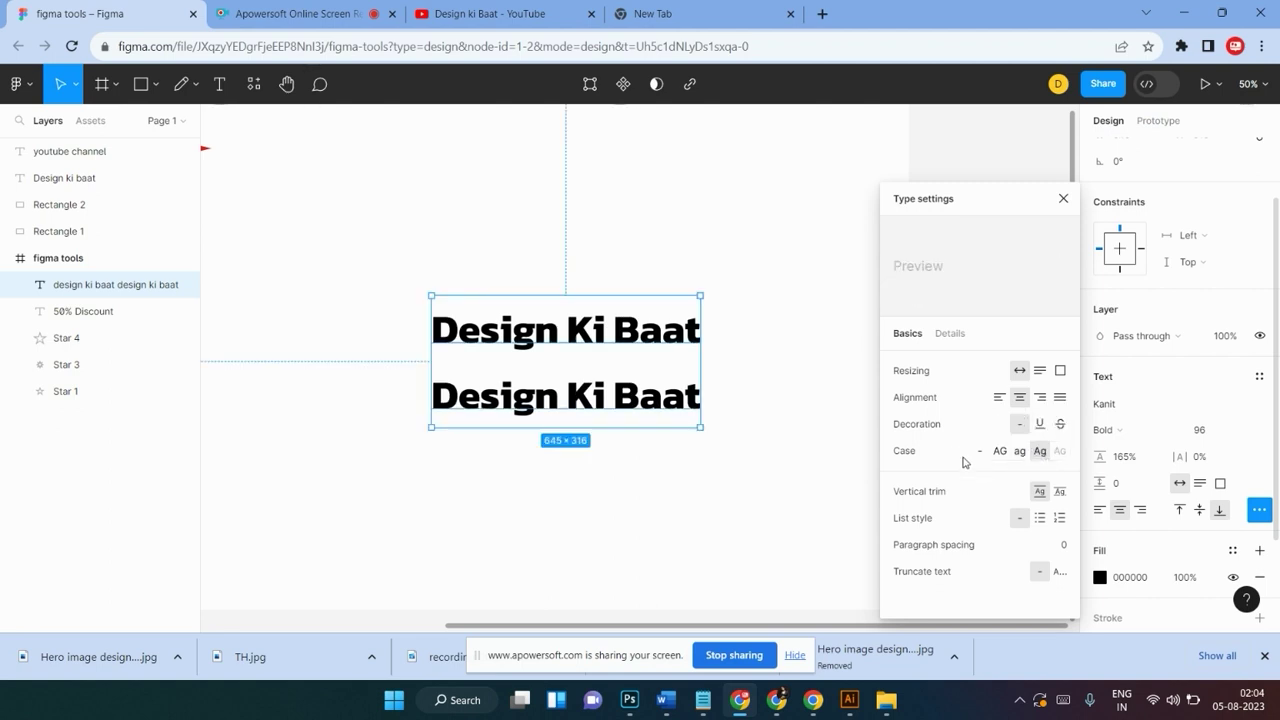
left_click(1003, 451)
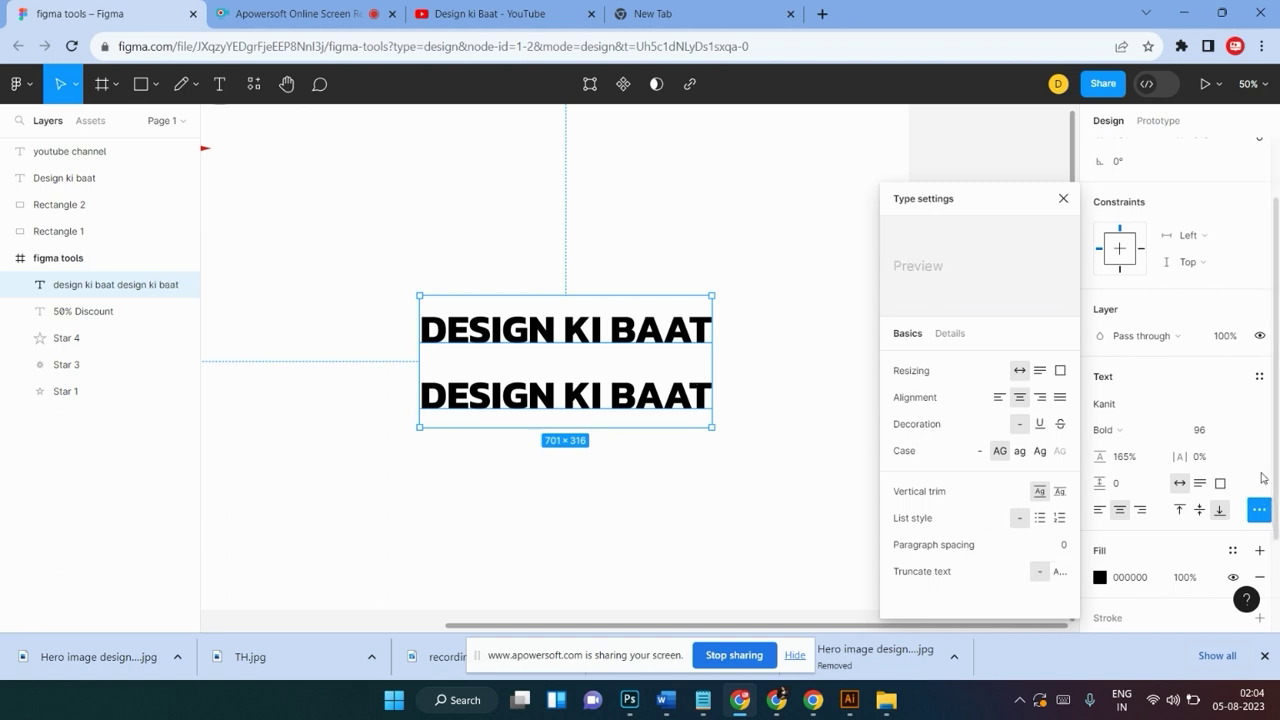
left_click(1061, 202)
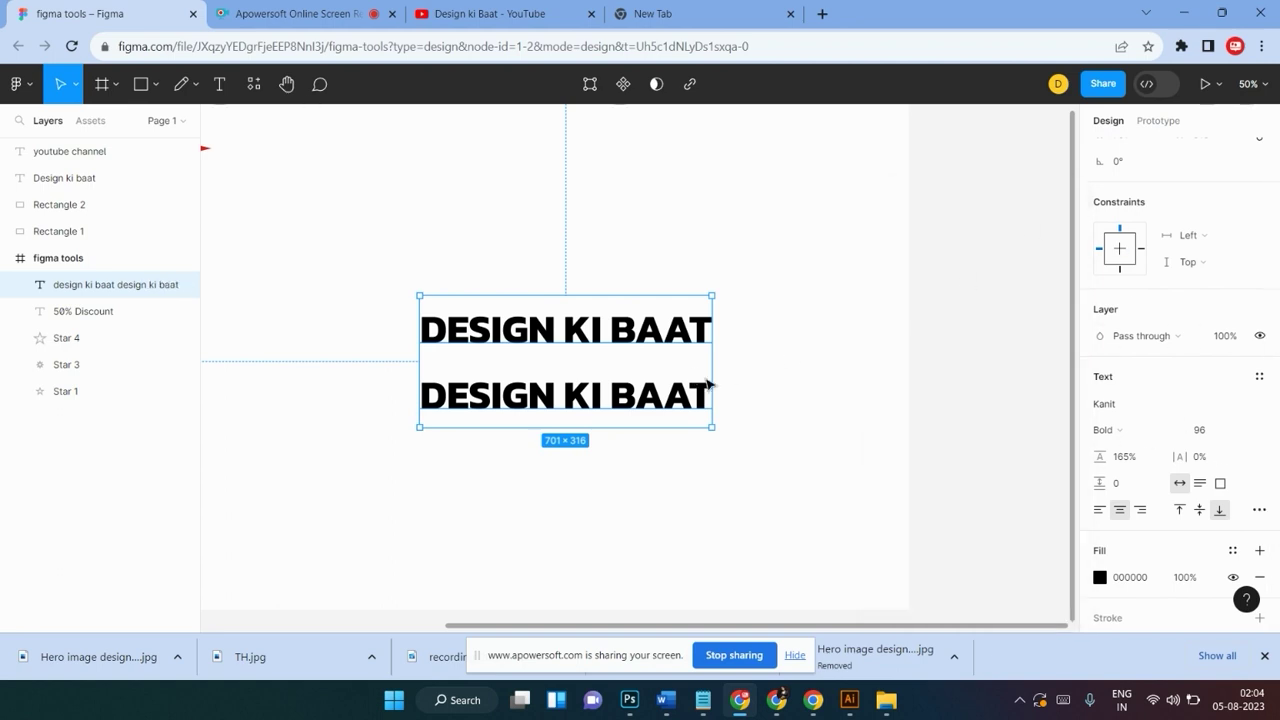
Move the DESIGN KI BAAT text block higher in the frame
left_click_drag(622, 347, 619, 284)
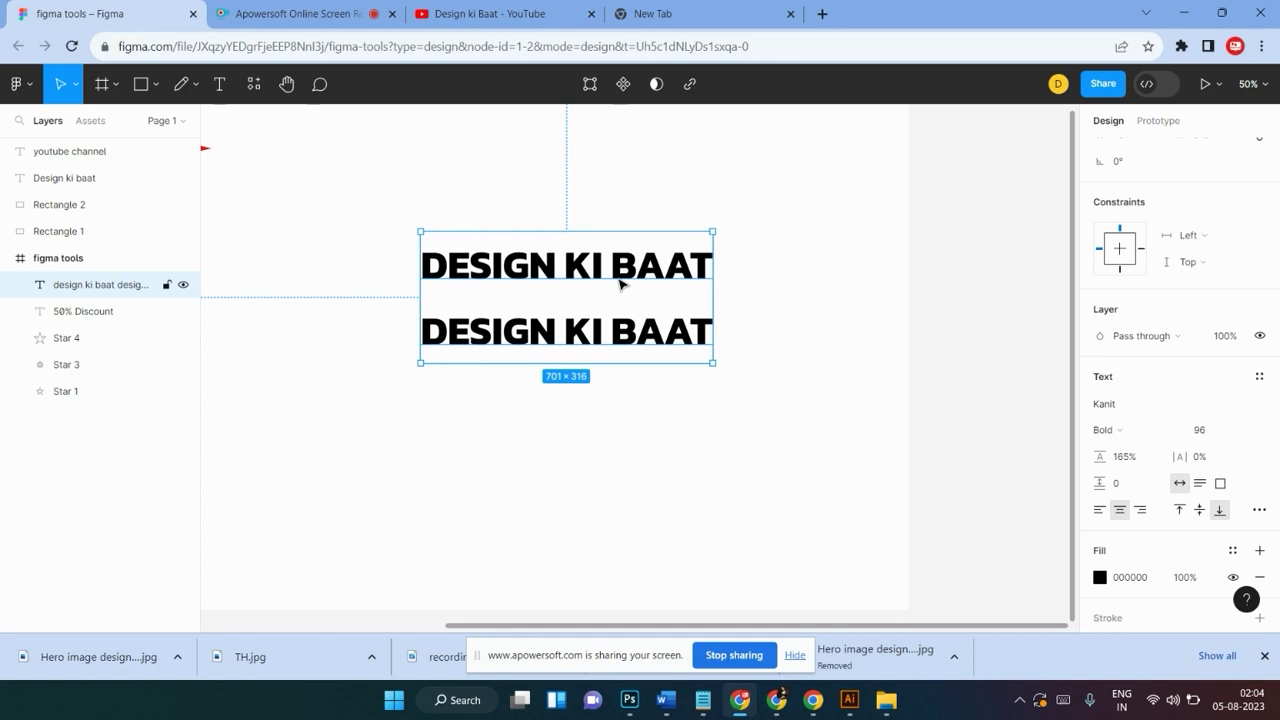
key("minus")
left_click_drag(722, 287, 482, 405)
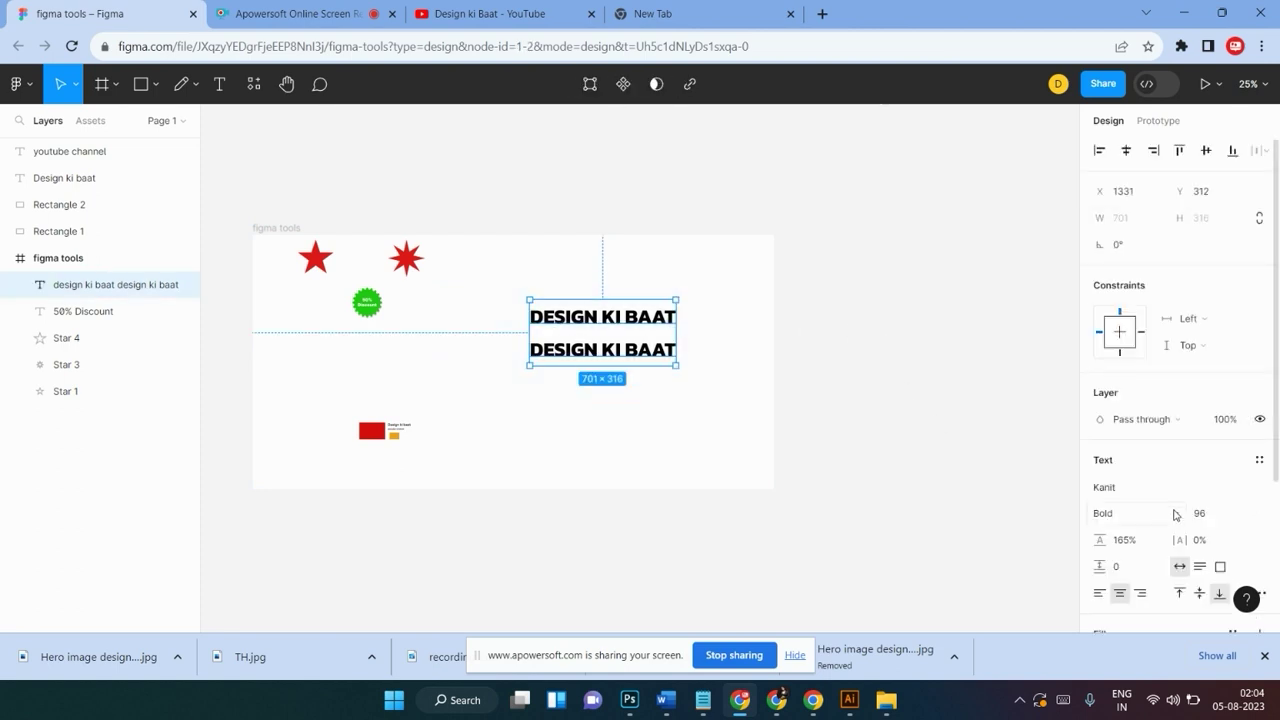
scroll(1226, 484, "down", 2)
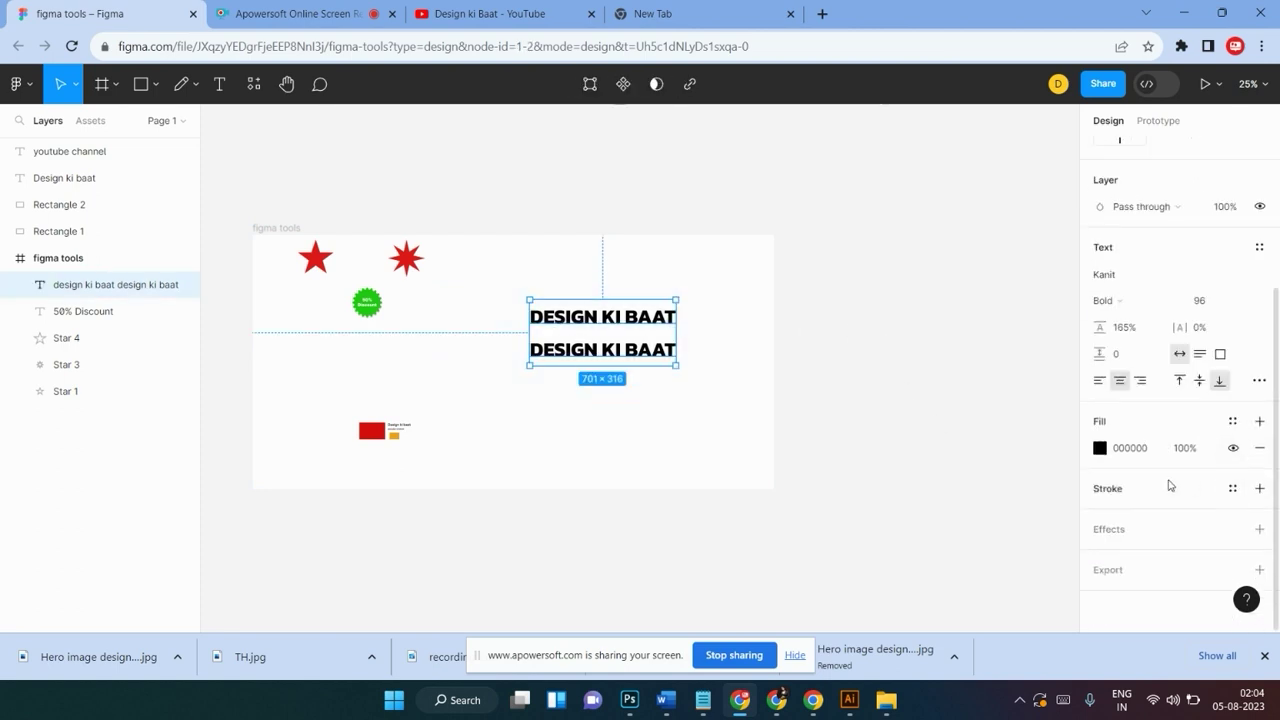
left_click(752, 348)
key("ctrl+plus")
scroll(703, 328, "up", 3)
scroll(703, 325, "left", 3)
scroll(703, 325, "down", 2)
scroll(703, 325, "left", 4)
scroll(703, 322, "right", 4)
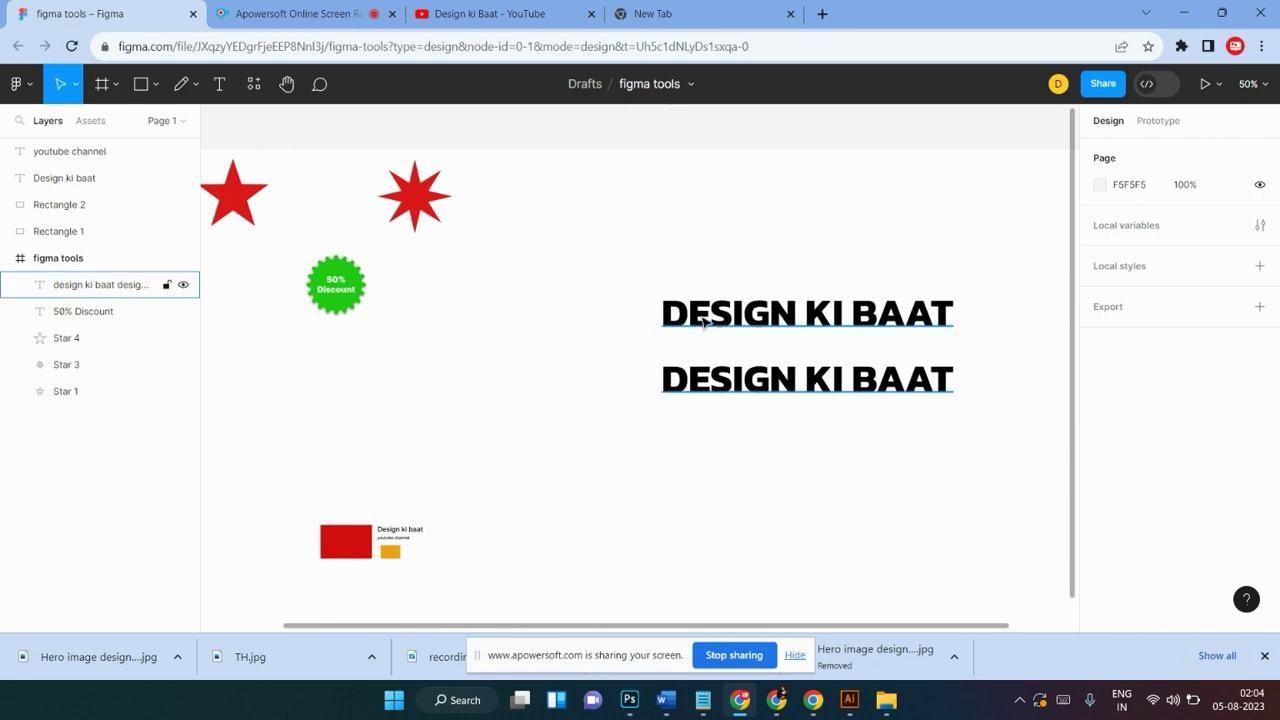
scroll(750, 310, "right", 4)
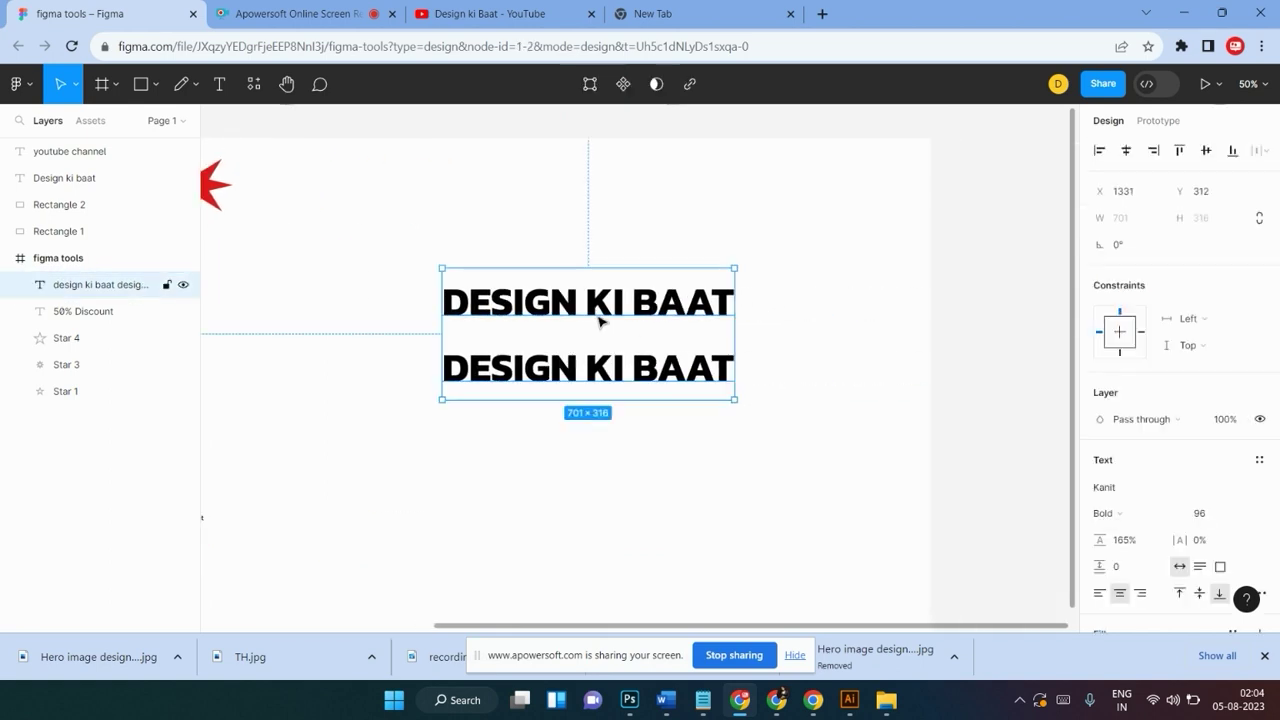
Reposition the text block up and across, then nudge it slightly lower
left_click_drag(598, 330, 541, 295)
scroll(541, 293, "left", 4)
scroll(541, 293, "up", 1)
scroll(540, 289, "up", 2)
scroll(540, 289, "right", 3)
scroll(543, 291, "right", 3)
scroll(539, 285, "right", 1)
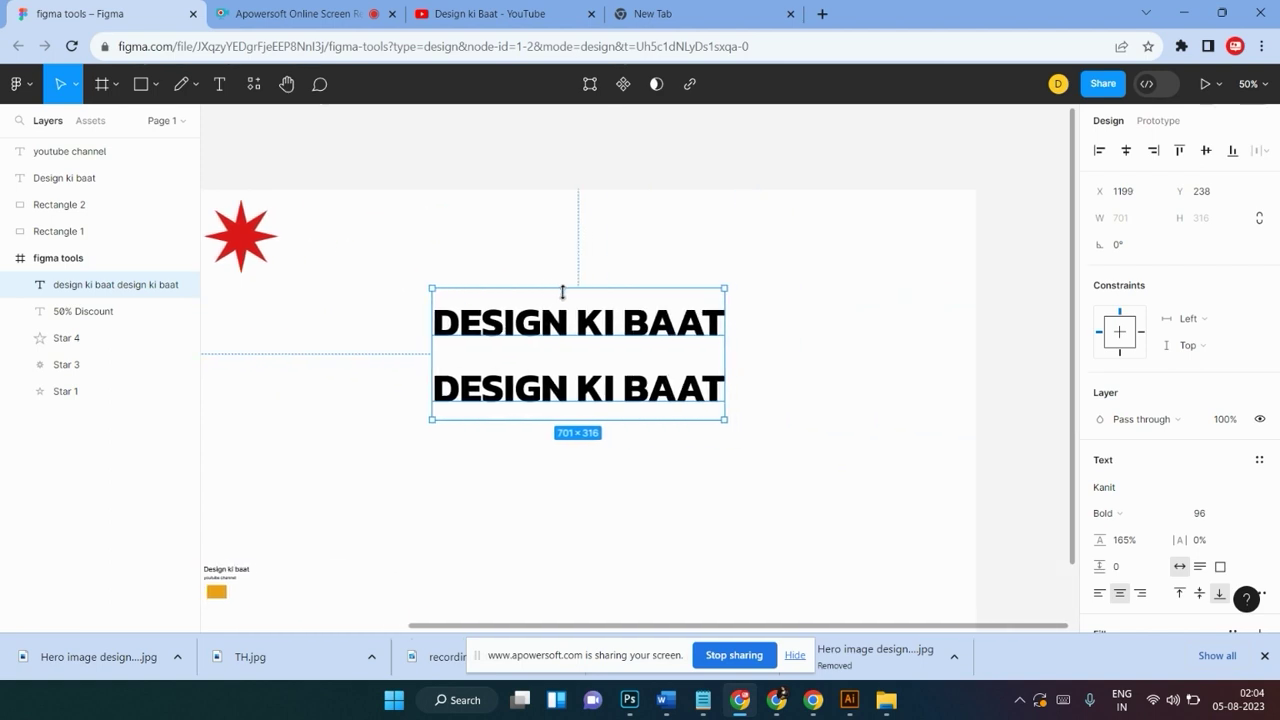
left_click_drag(614, 329, 648, 290)
scroll(648, 290, "right", 3)
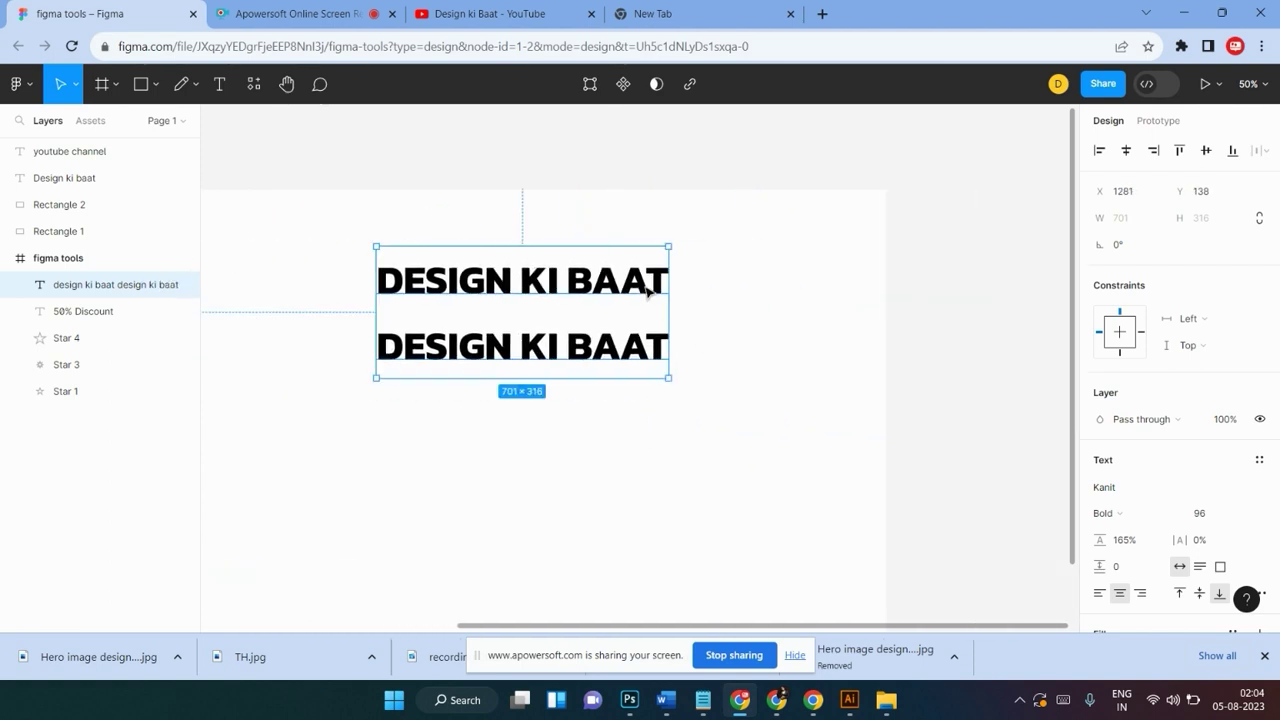
scroll(648, 290, "up", 2)
scroll(600, 280, "down", 1)
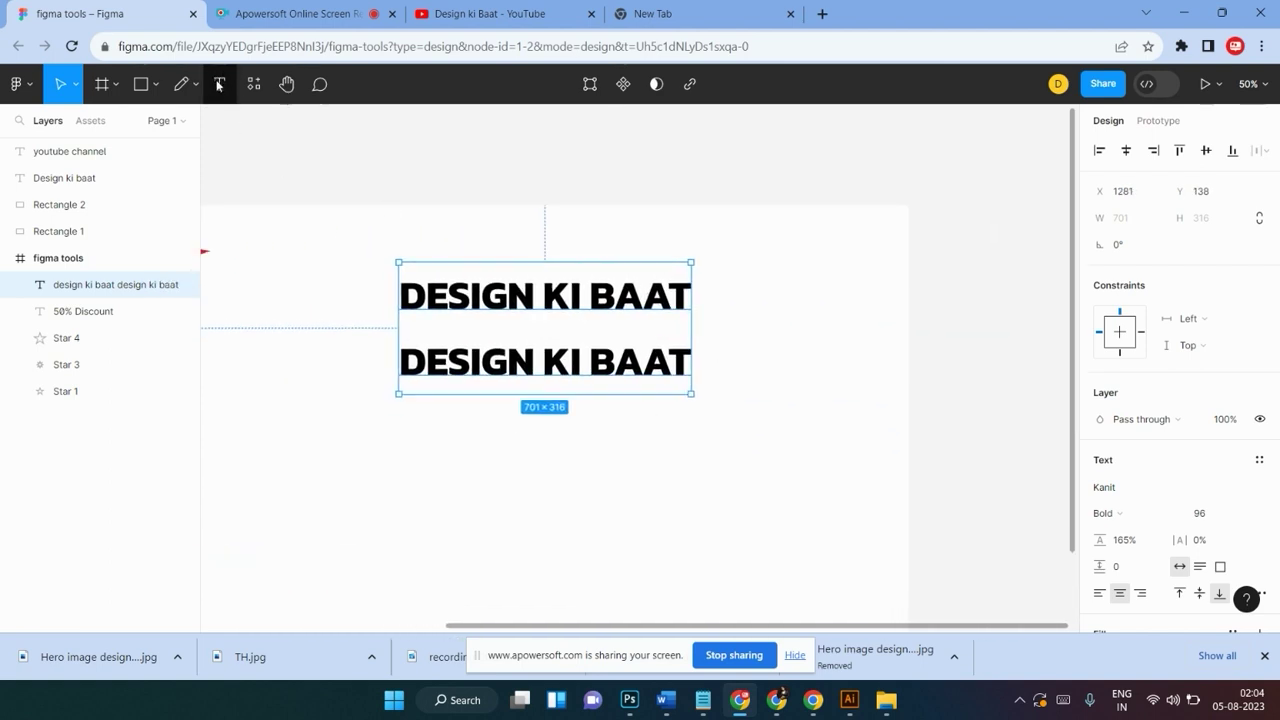
scroll(803, 363, "down", 1)
scroll(1051, 394, "down", 1)
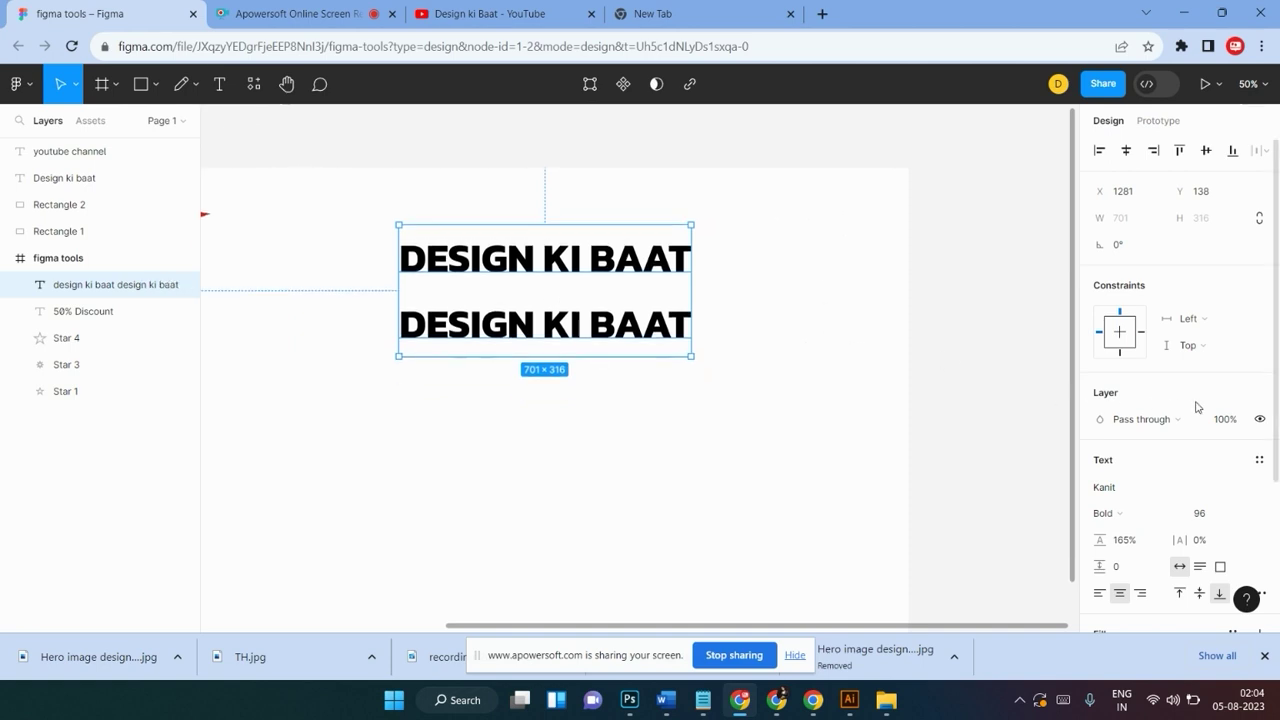
scroll(1193, 407, "down", 2)
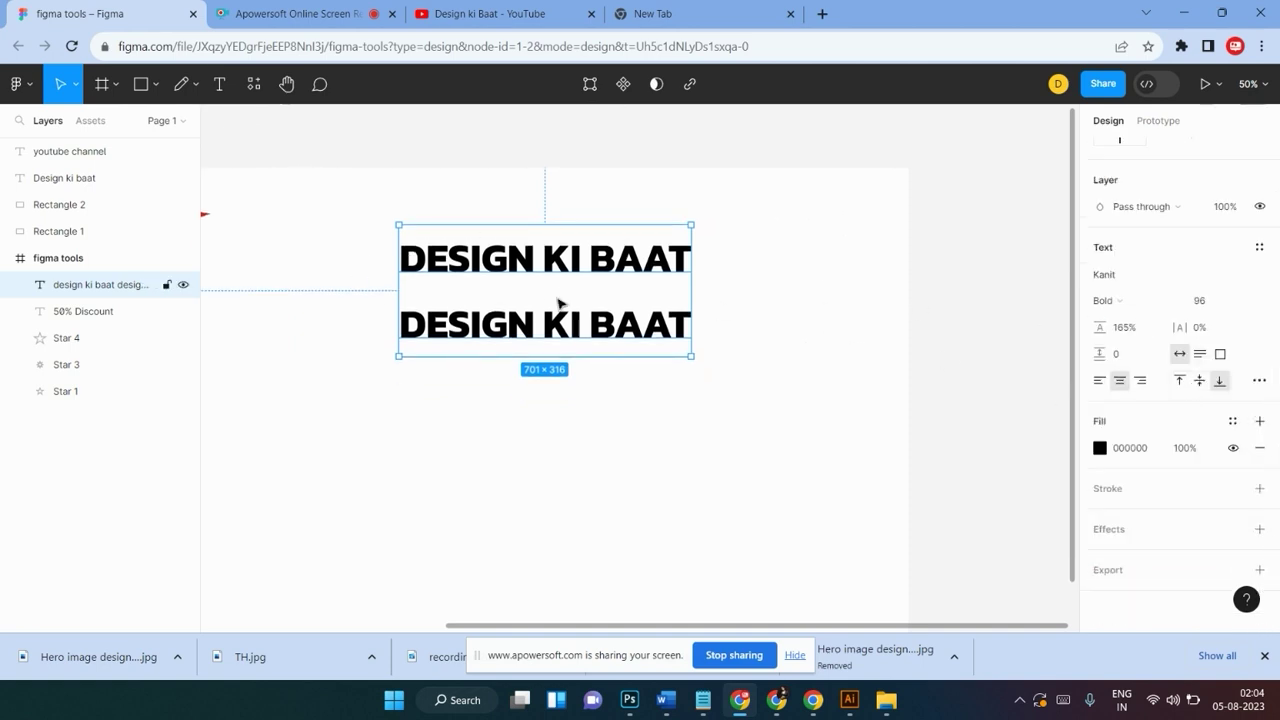
left_click_drag(549, 277, 538, 353)
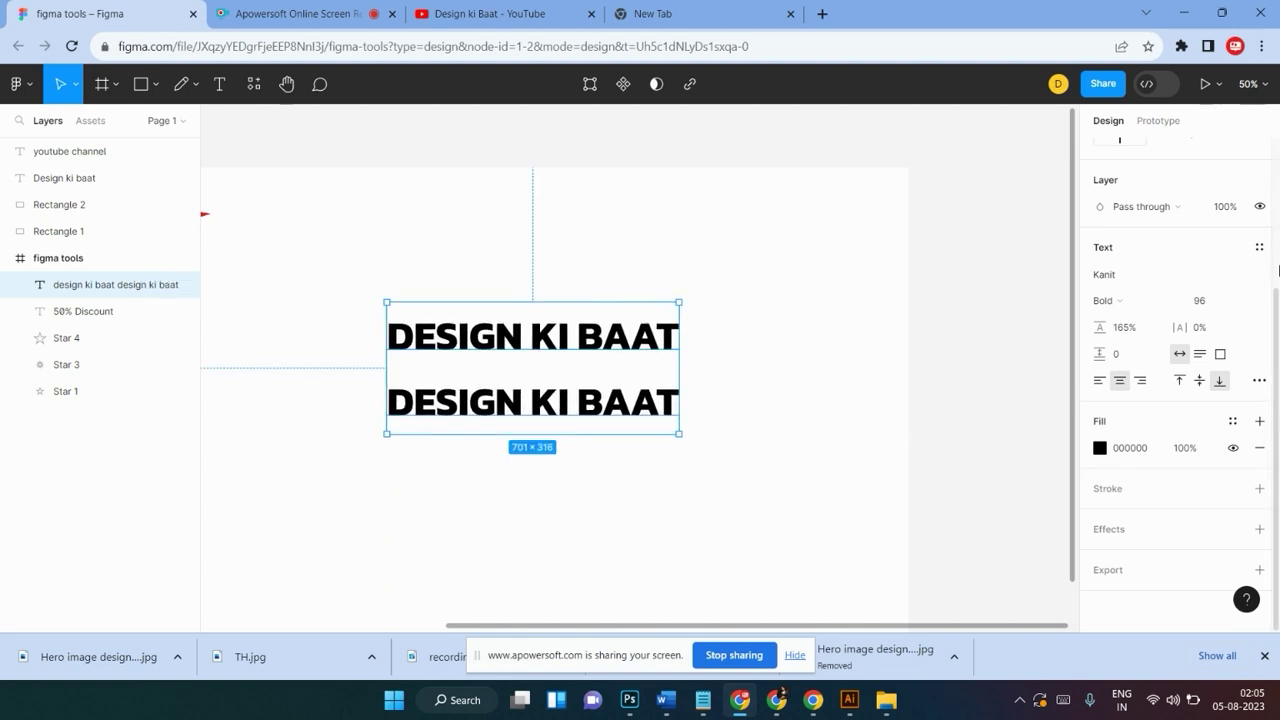
left_click(1258, 380)
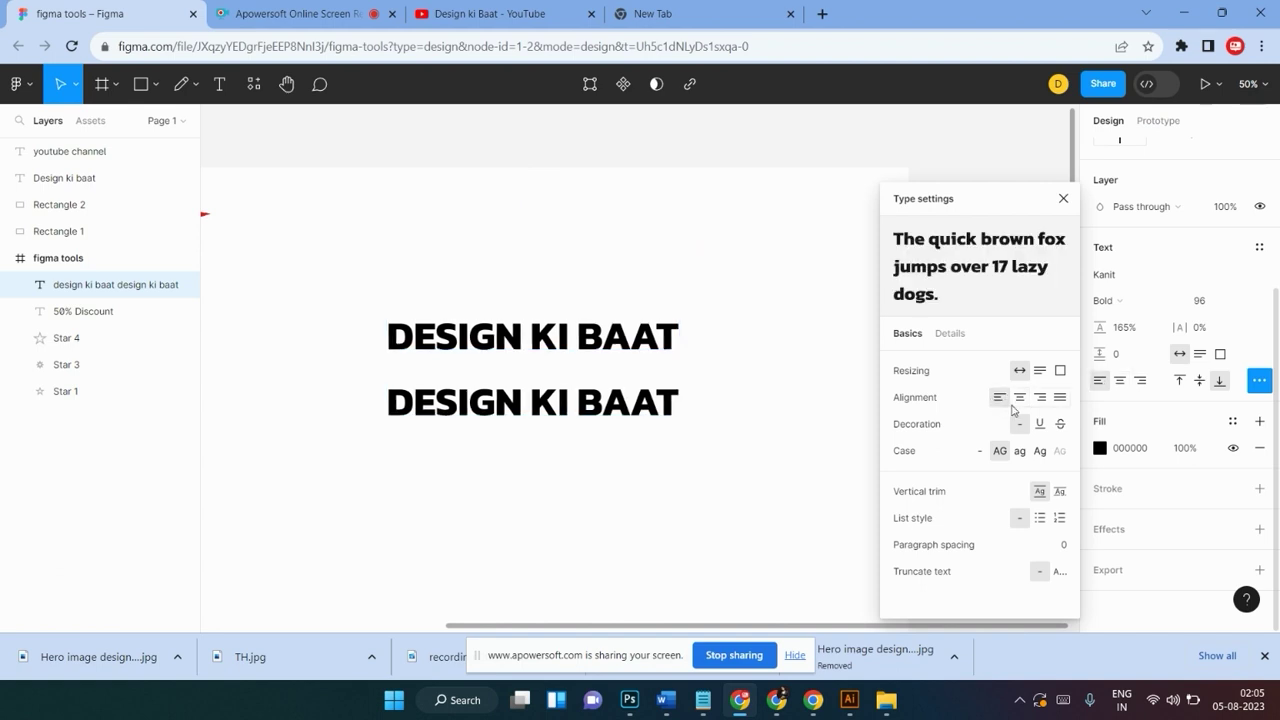
Right-align the DESIGN KI BAAT text, then select and delete the text layer
left_click(1040, 398)
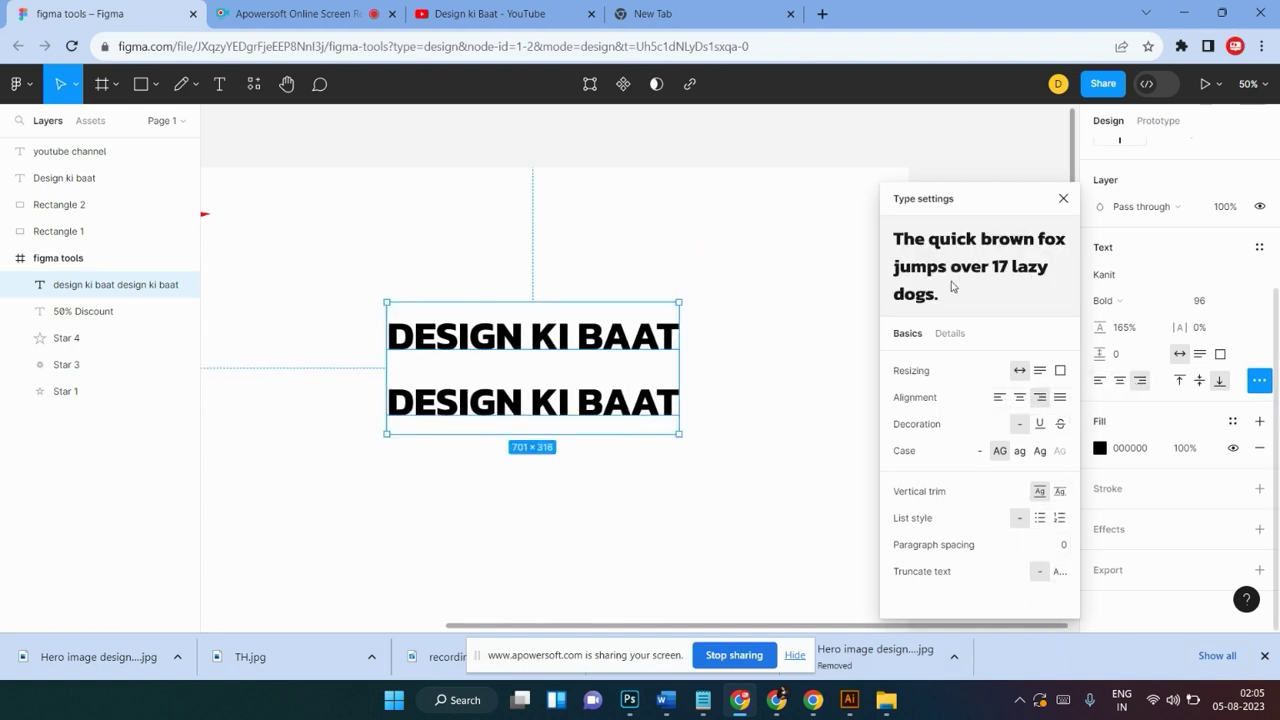
left_click(1063, 198)
left_click(760, 283)
left_click_drag(589, 349, 620, 288)
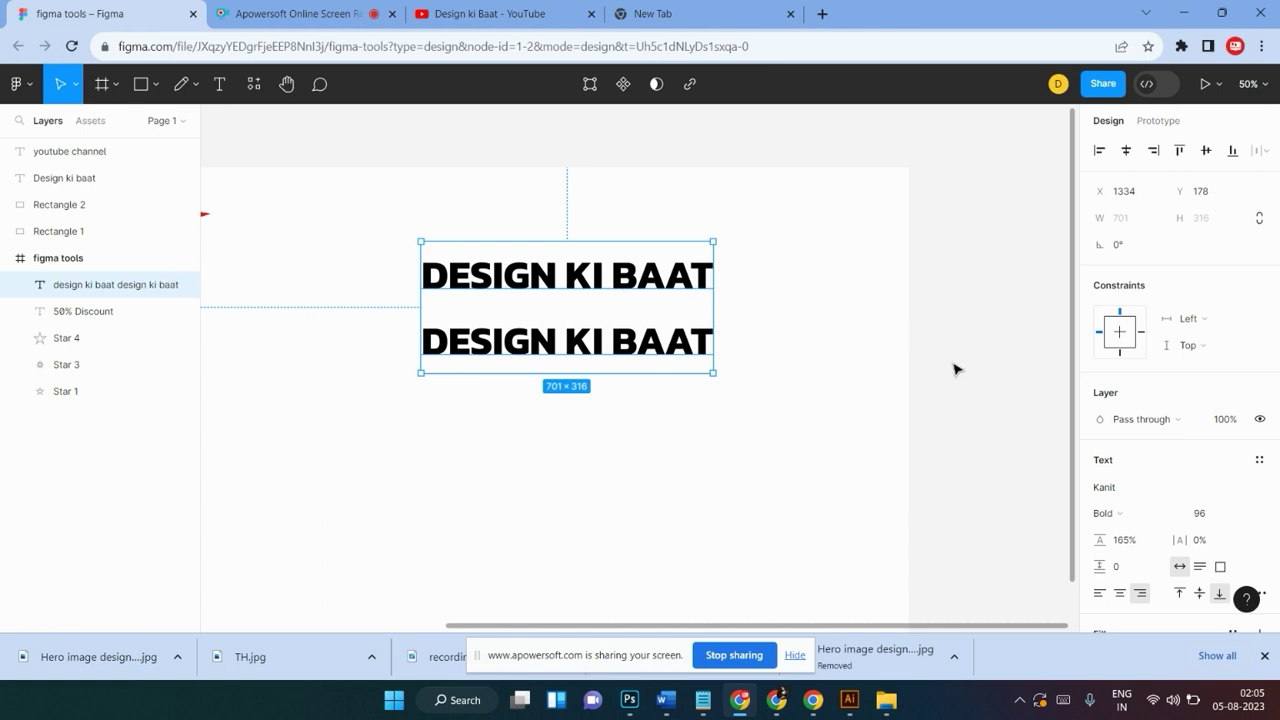
key("Delete")
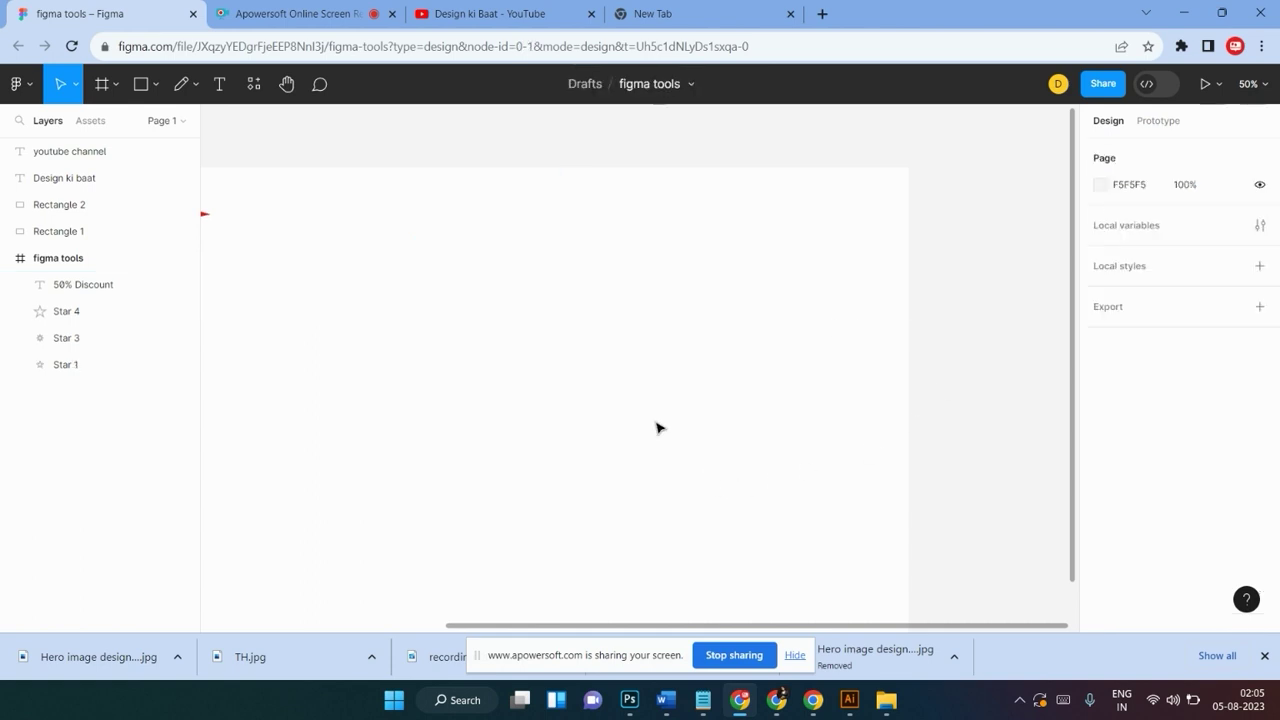
left_click(252, 85)
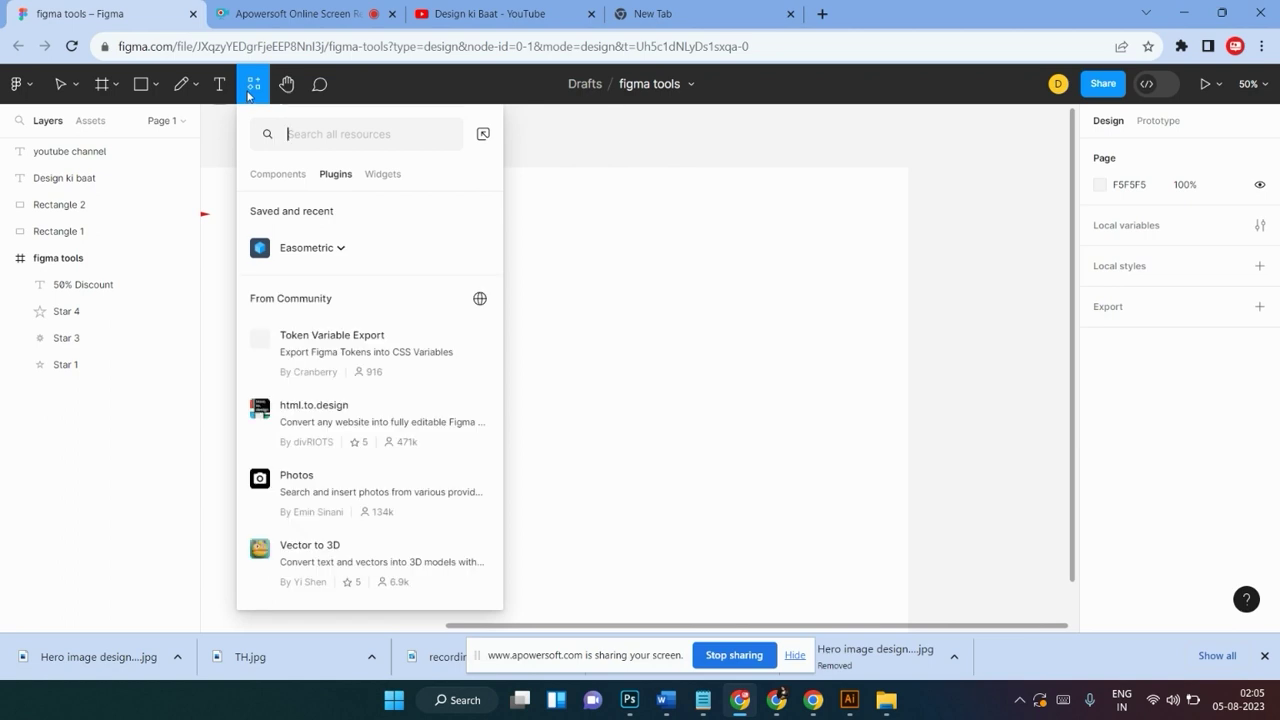
left_click(293, 175)
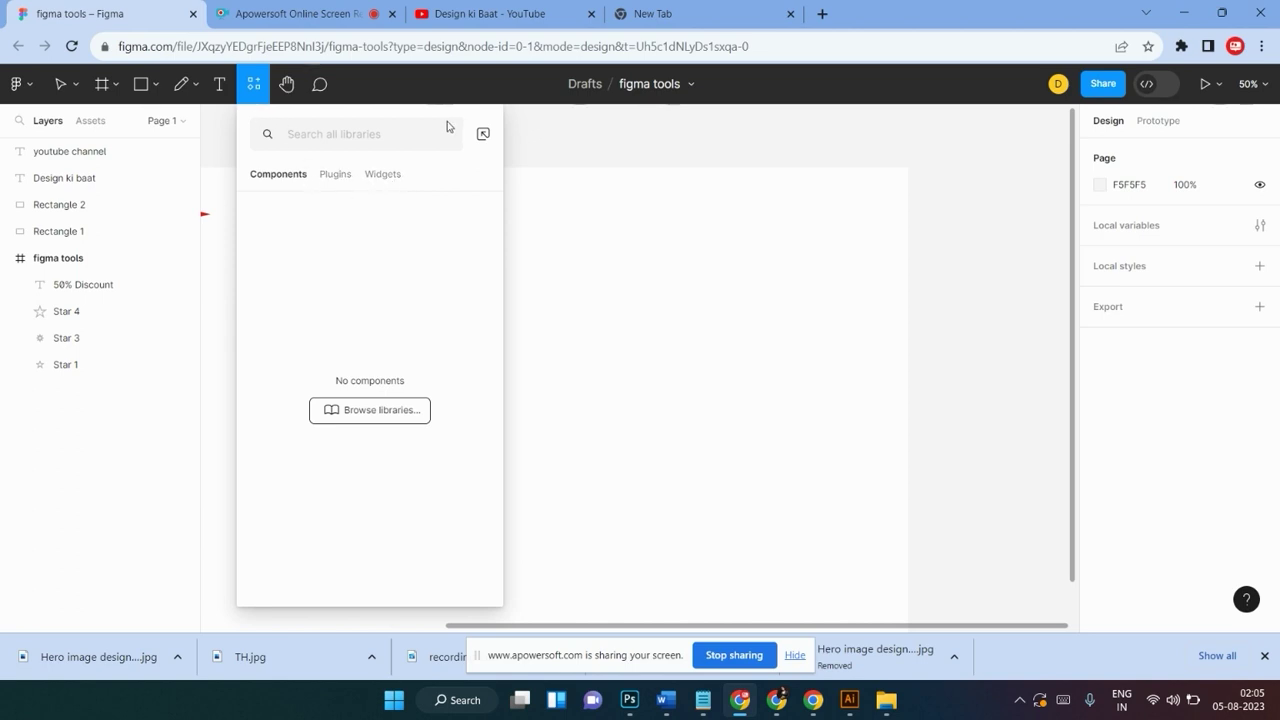
left_click(575, 345)
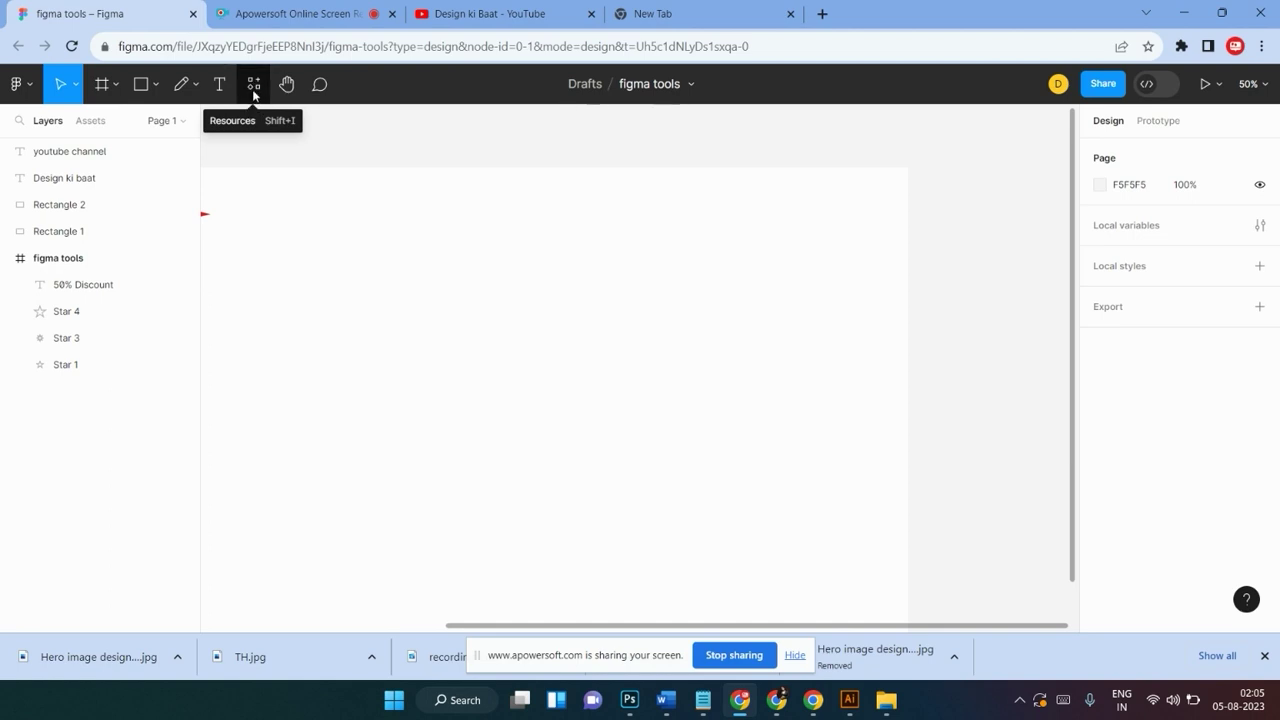
left_click(254, 87)
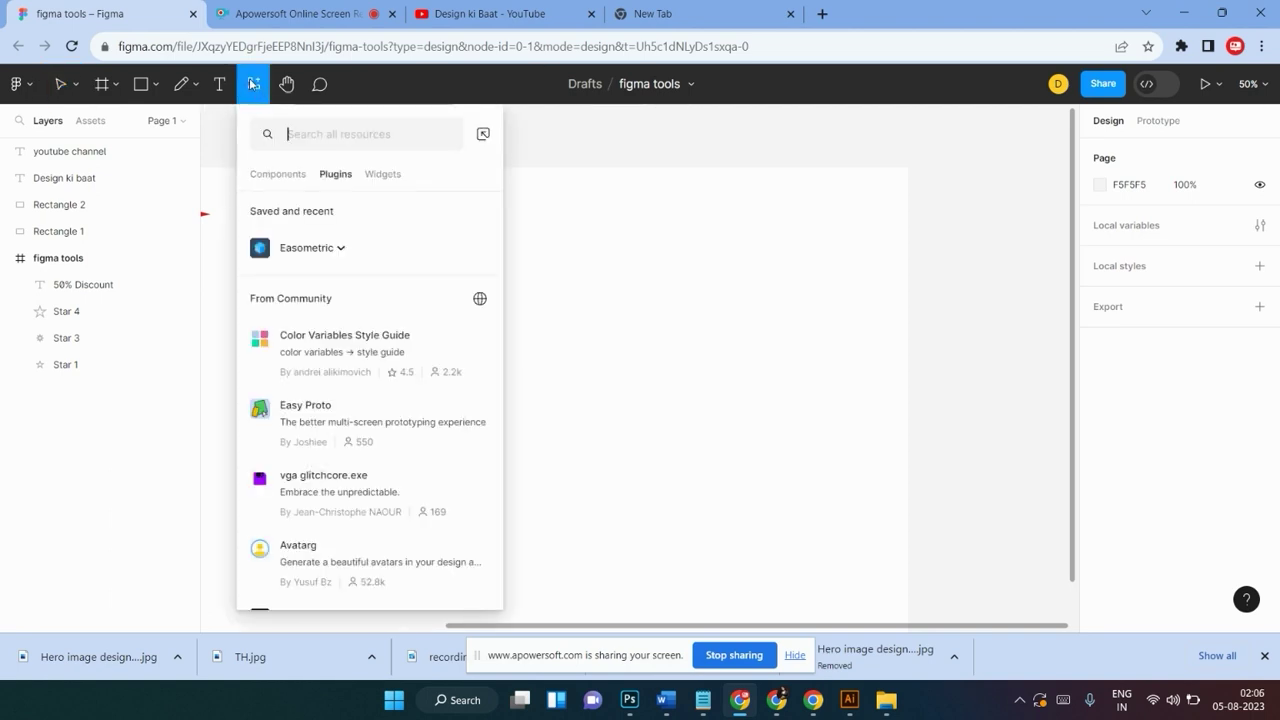
left_click(588, 142)
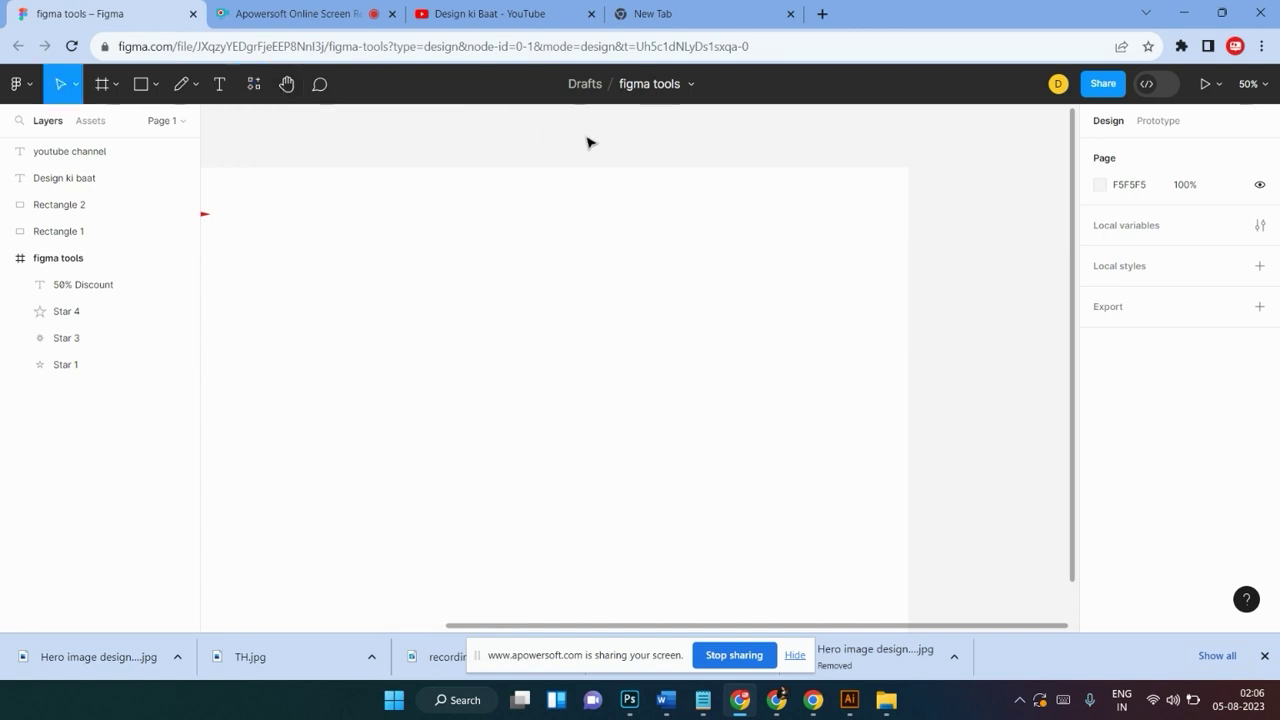
left_click(287, 84)
Pan the canvas with the Hand tool to bring the stars, badge and rectangles into view
left_click_drag(346, 283, 646, 329)
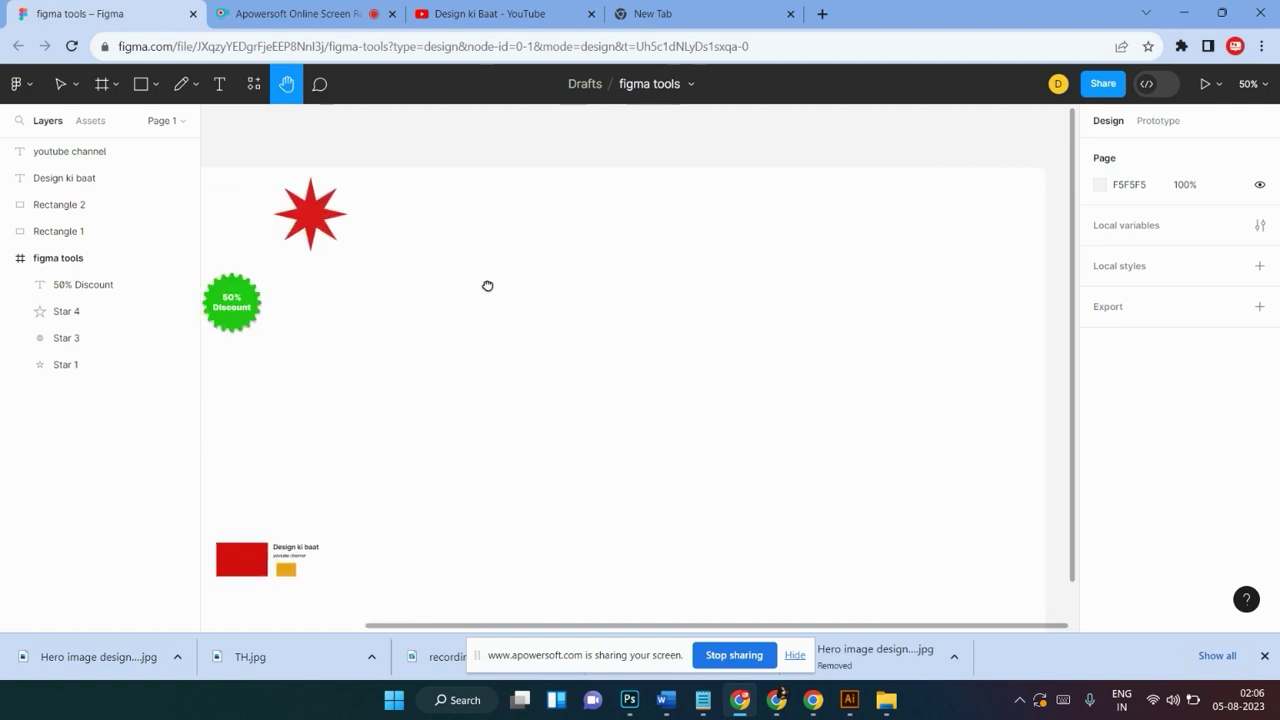
mouse_move(346, 277)
left_mouse_down()
mouse_move(697, 240)
mouse_move(397, 191)
left_mouse_up()
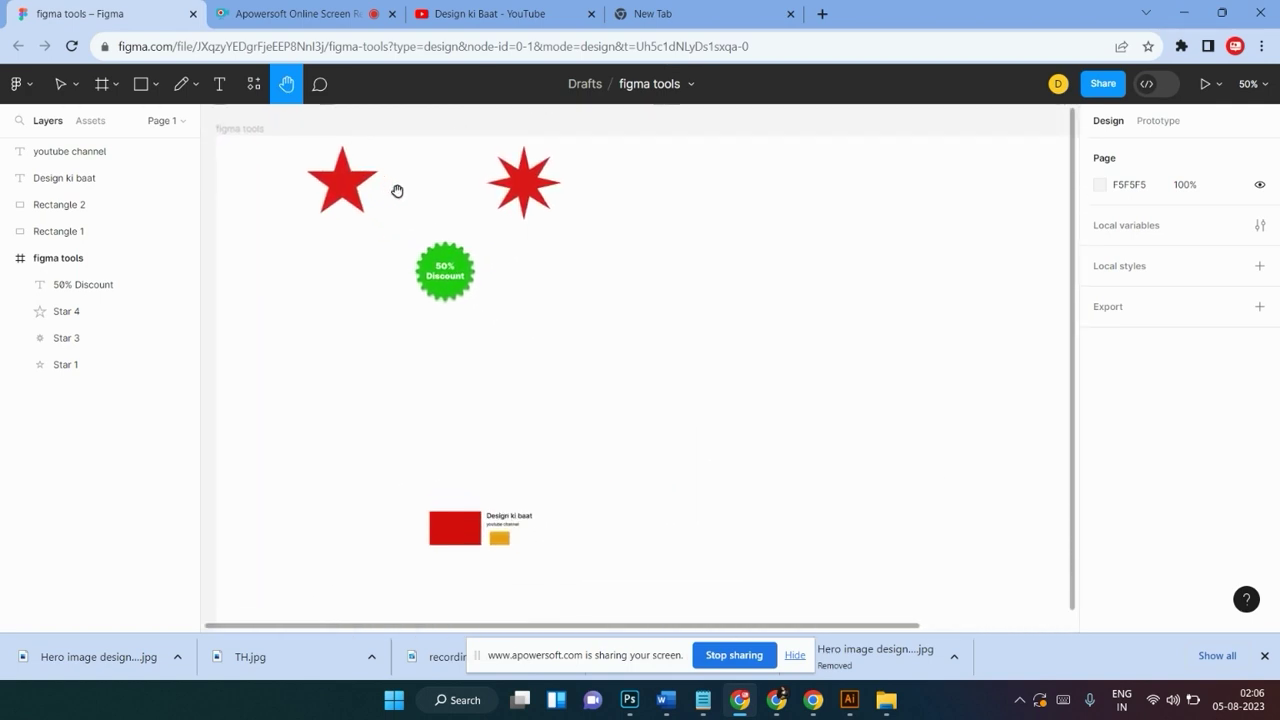
mouse_move(571, 260)
left_mouse_down()
mouse_move(594, 355)
mouse_move(531, 140)
left_mouse_up()
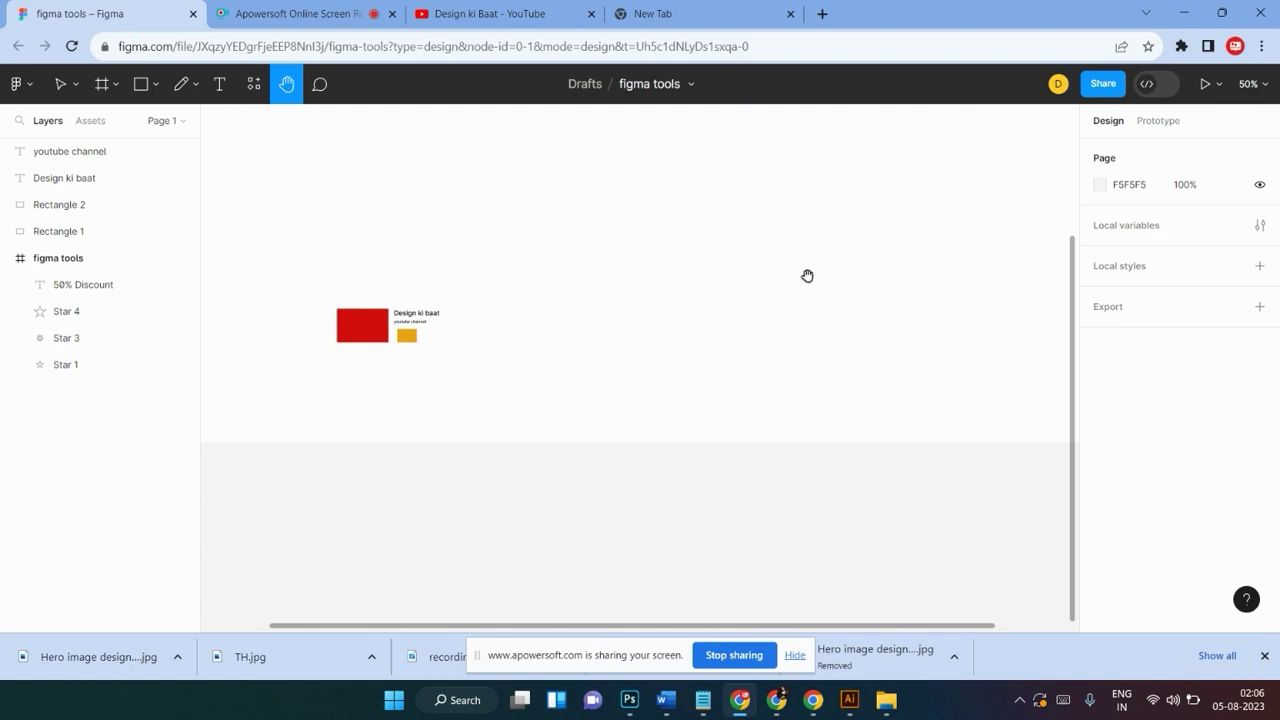
left_click_drag(1003, 371, 597, 540)
left_click_drag(552, 311, 746, 443)
left_click_drag(638, 345, 924, 308)
mouse_move(463, 338)
left_mouse_down()
mouse_move(766, 317)
mouse_move(758, 262)
left_mouse_up()
left_click_drag(863, 292, 809, 303)
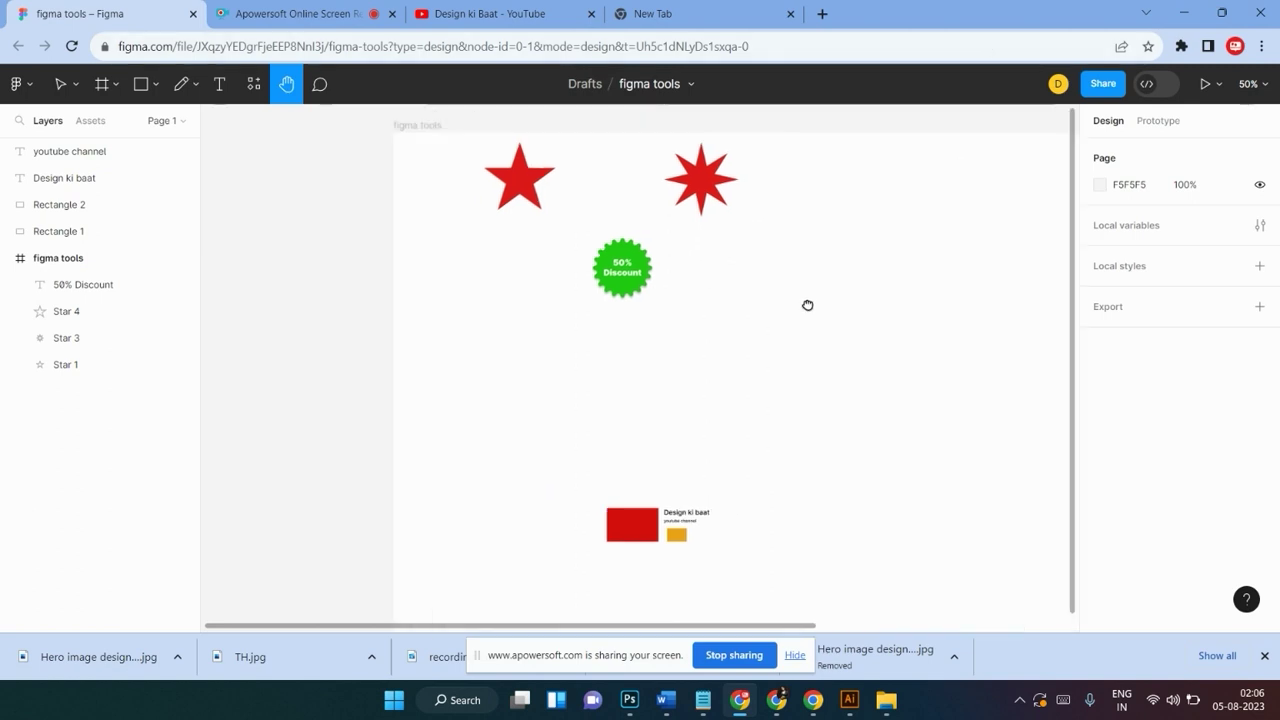
left_click_drag(1034, 257, 814, 346)
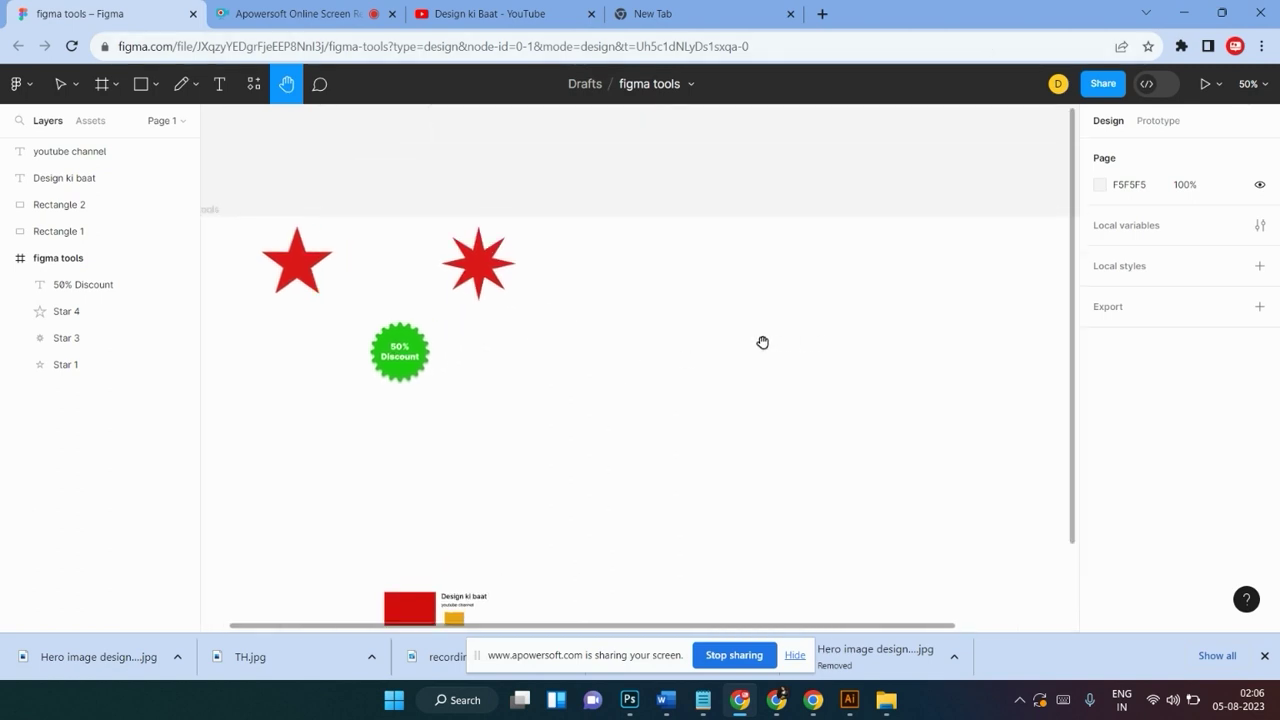
mouse_move(823, 331)
left_mouse_down()
mouse_move(640, 329)
mouse_move(626, 237)
left_mouse_up()
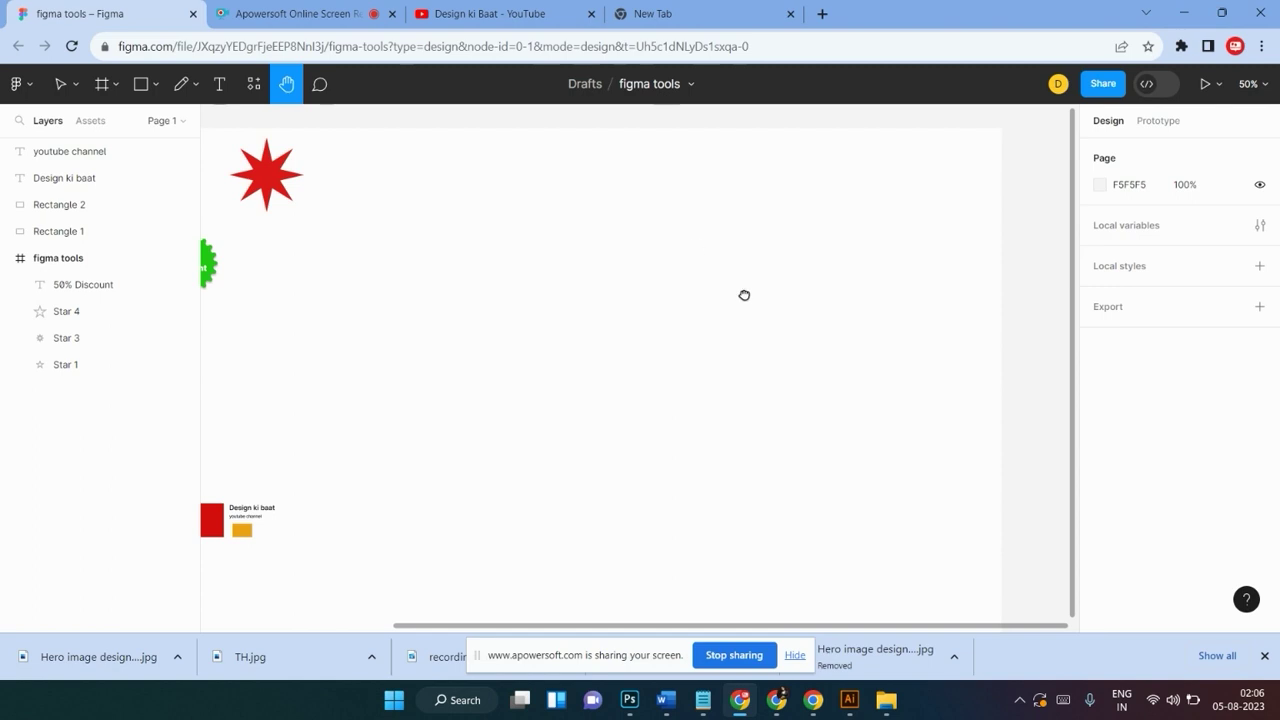
mouse_move(744, 295)
left_mouse_down()
mouse_move(689, 337)
mouse_move(880, 260)
mouse_move(829, 314)
left_mouse_up()
left_click_drag(550, 308, 714, 286)
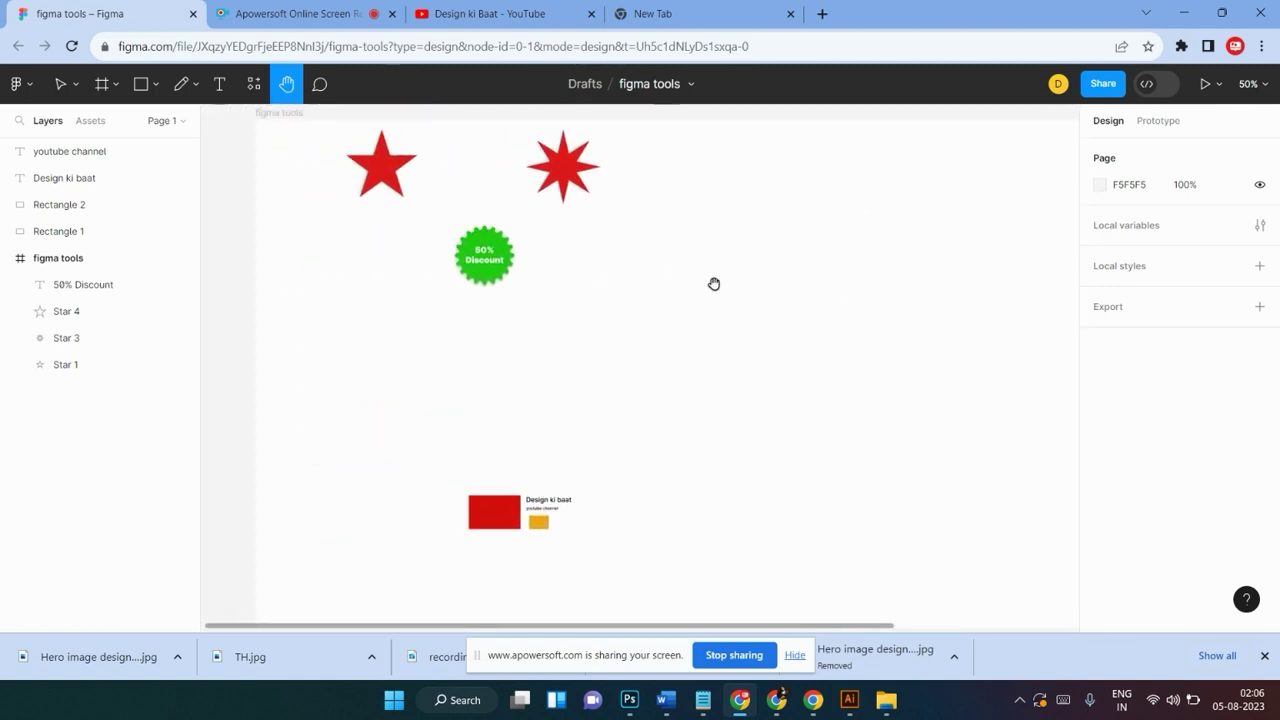
left_click_drag(786, 237, 722, 300)
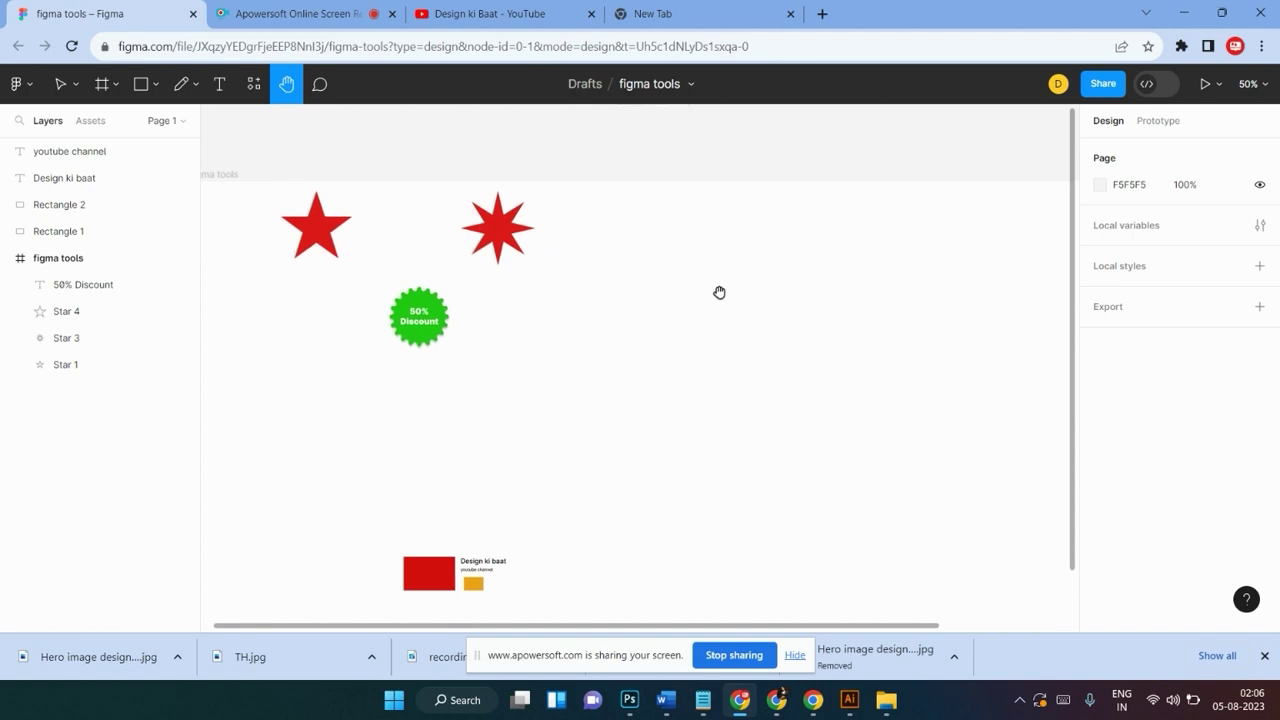
left_click_drag(820, 318, 626, 251)
mouse_move(791, 331)
left_mouse_down()
mouse_move(689, 403)
mouse_move(889, 251)
left_mouse_up()
left_click_drag(623, 246, 694, 443)
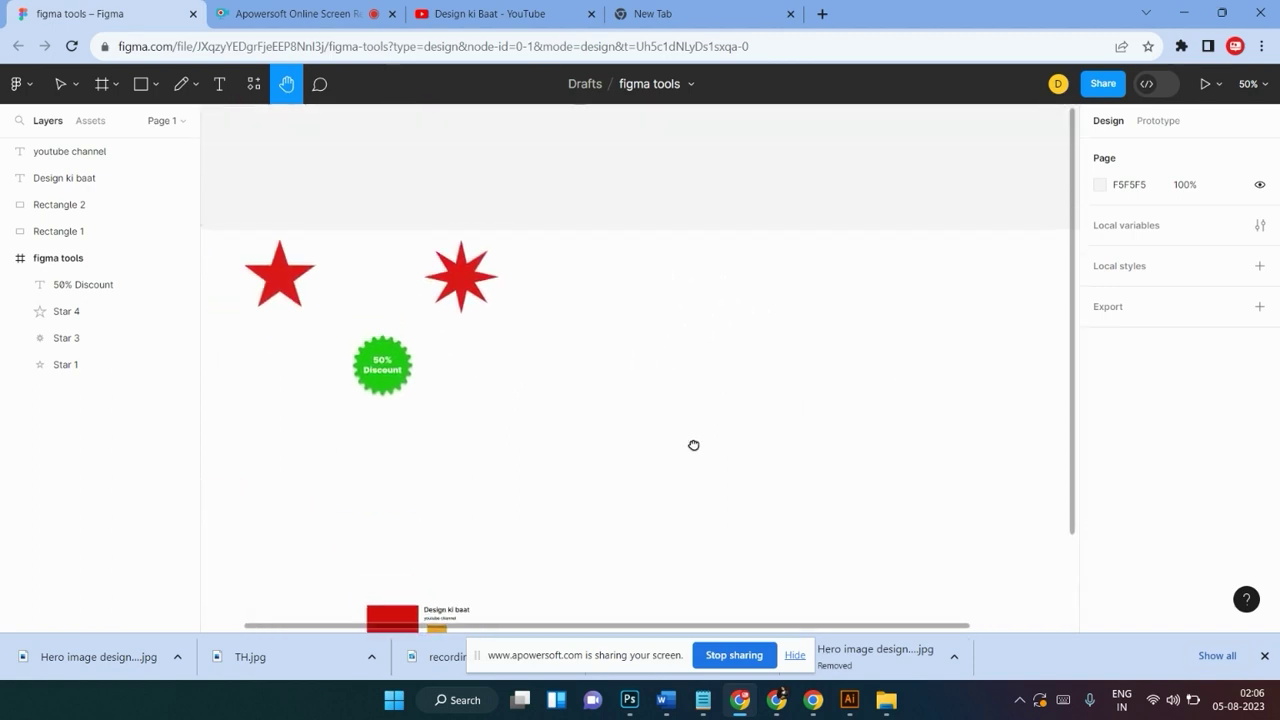
left_click_drag(554, 283, 737, 194)
mouse_move(763, 263)
left_mouse_down()
mouse_move(588, 220)
mouse_move(592, 281)
left_mouse_up()
mouse_move(777, 240)
left_mouse_down()
mouse_move(629, 351)
mouse_move(729, 323)
left_mouse_up()
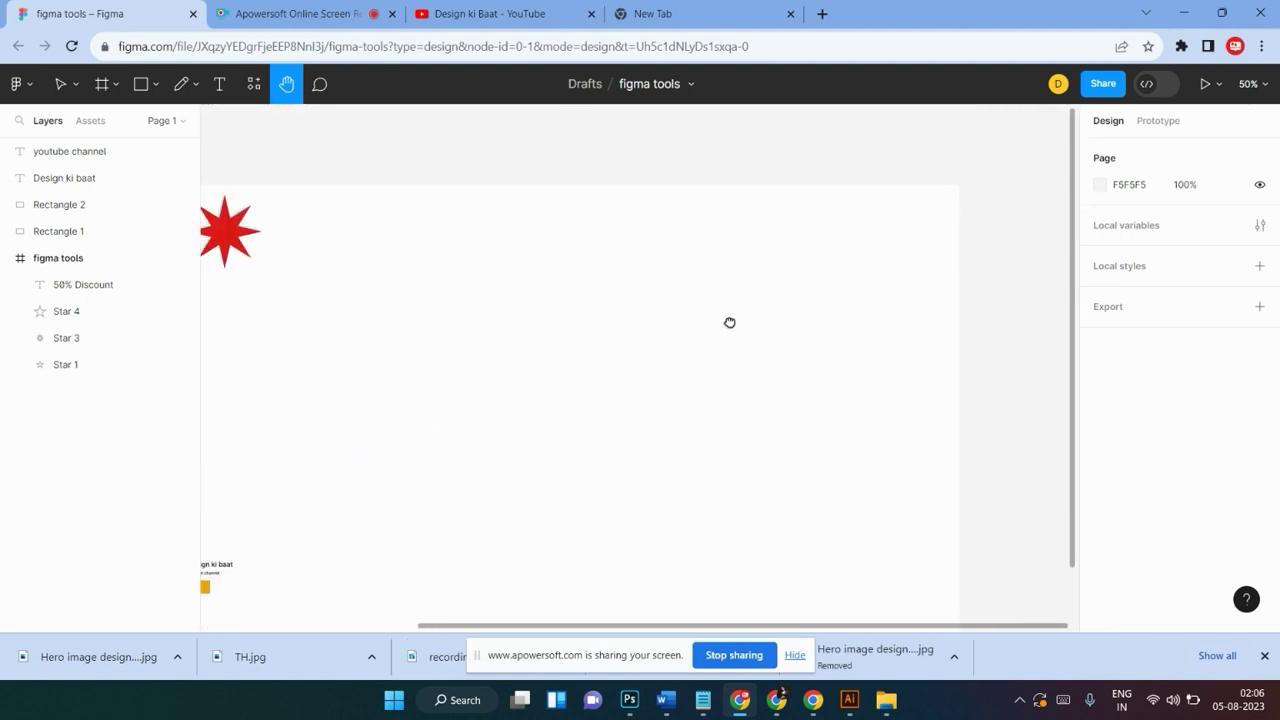
left_click_drag(480, 263, 457, 255)
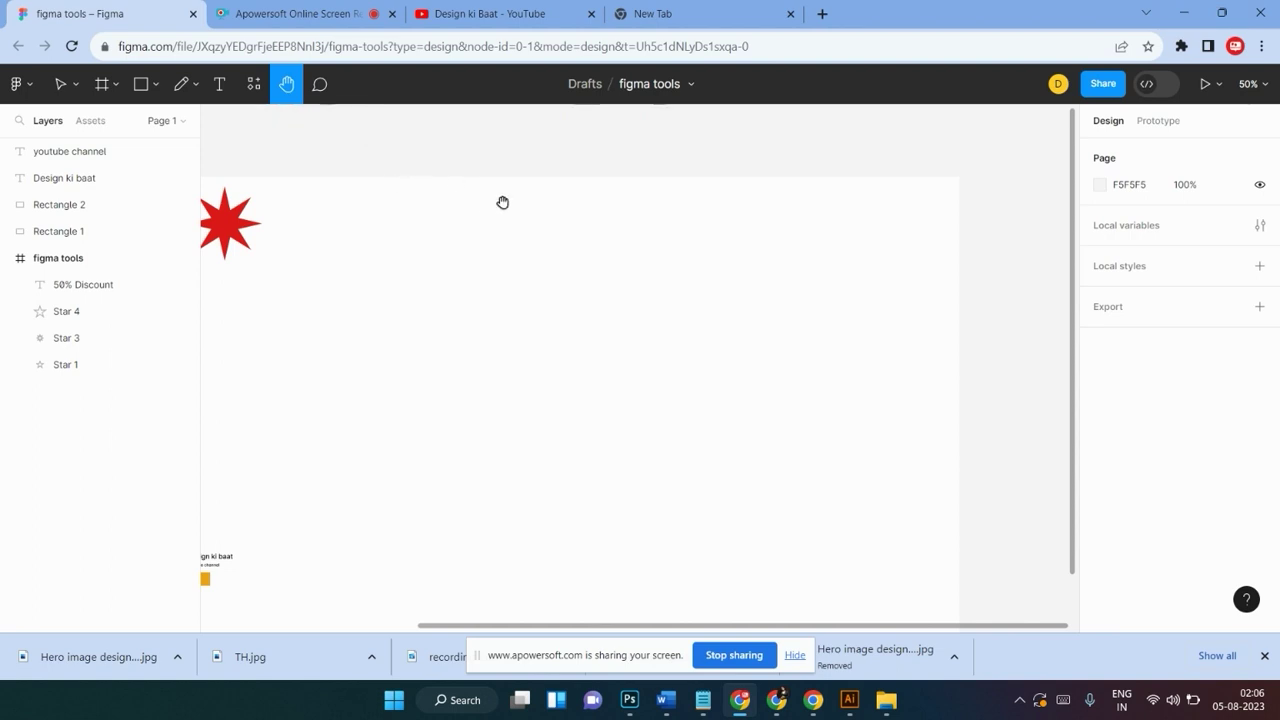
Scroll the canvas up, down, left and right to fine-tune the view of the frame
scroll(584, 360, "down", 1)
scroll(584, 360, "up", 1)
scroll(584, 360, "left", 5)
scroll(584, 360, "left", 1)
scroll(585, 359, "down", 1)
scroll(585, 359, "right", 1)
scroll(585, 359, "up", 1)
scroll(585, 359, "right", 2)
scroll(585, 359, "left", 1)
scroll(585, 359, "left", 1)
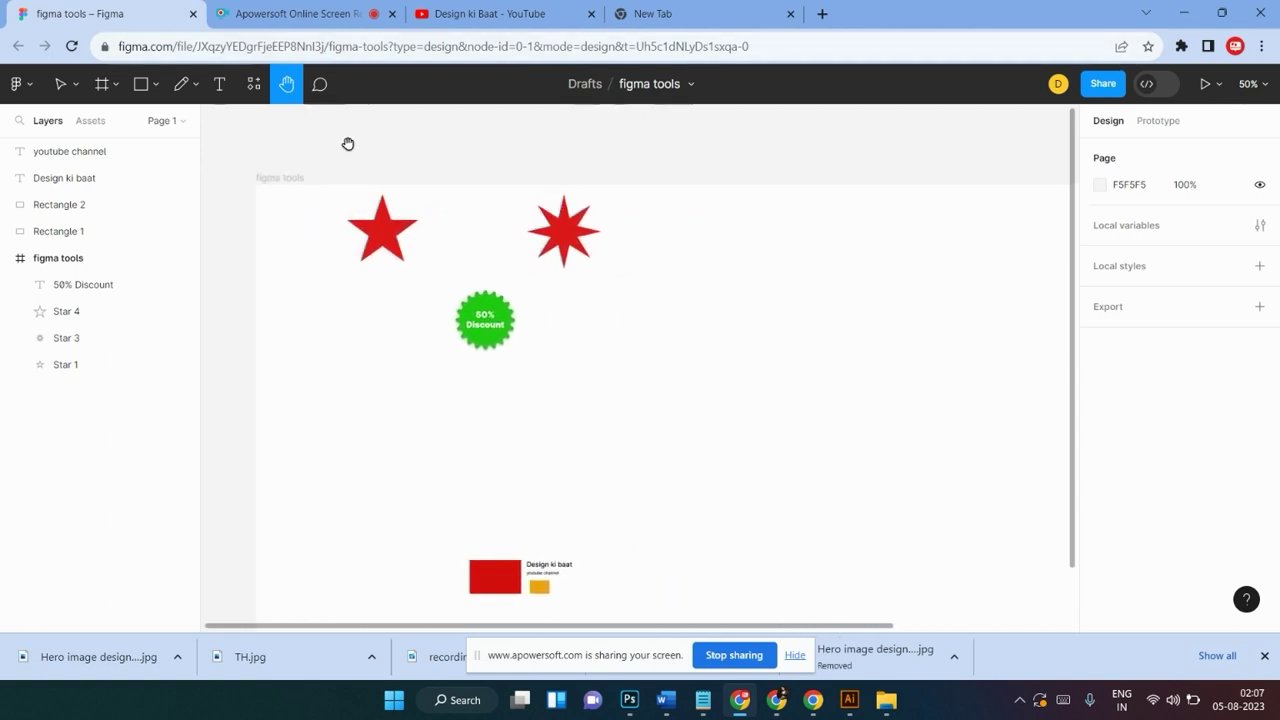
scroll(480, 243, "right", 3)
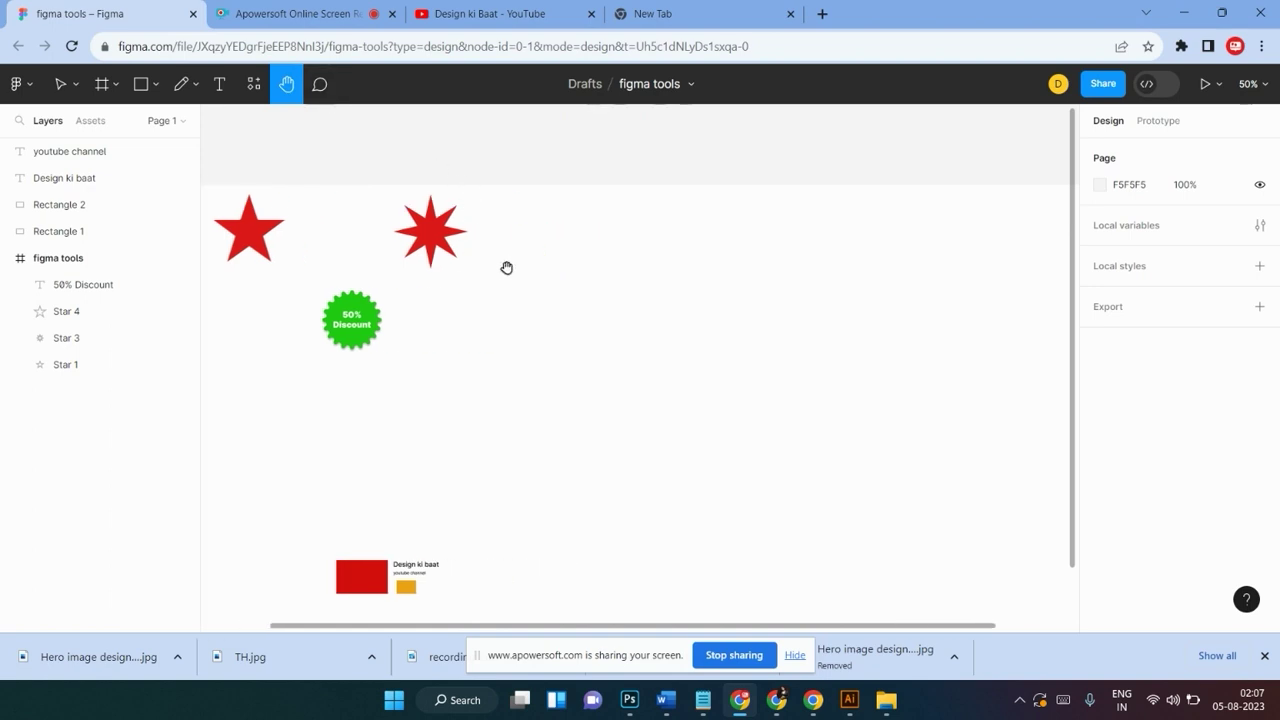
Post a comment reading 'bvcbbv vv' beside the green 50% Discount badge
left_click(320, 86)
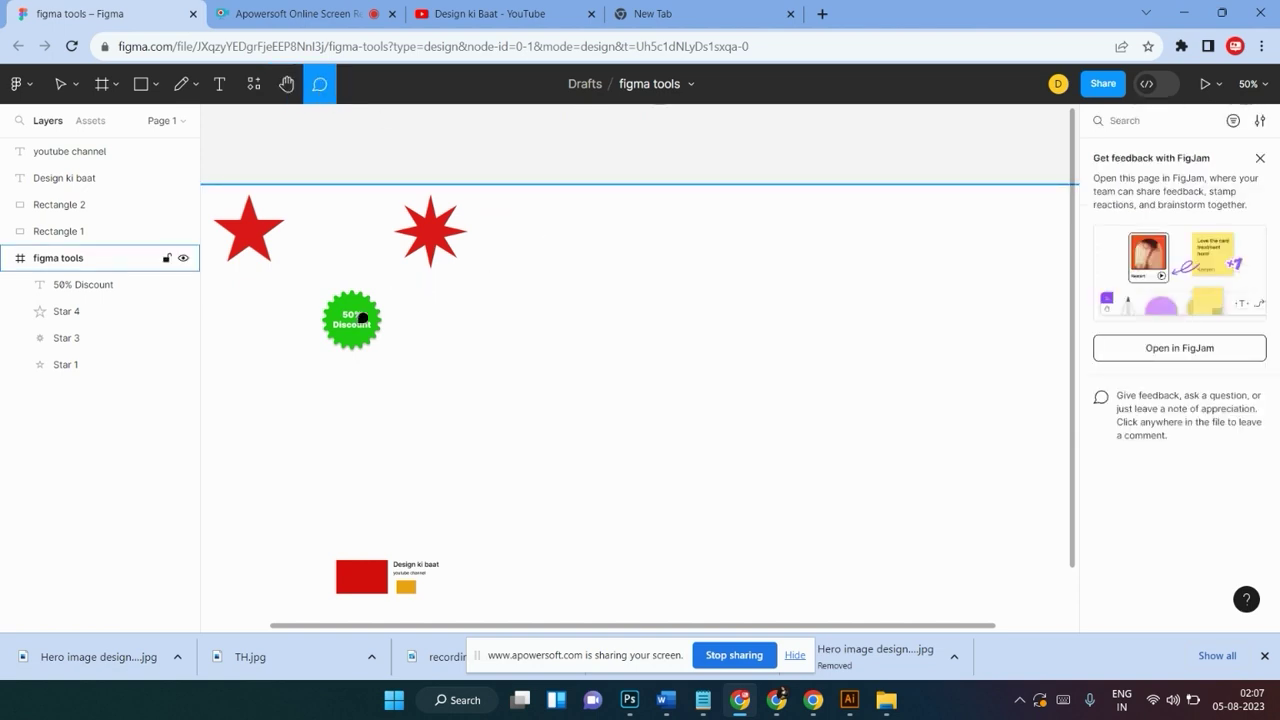
left_click(377, 318)
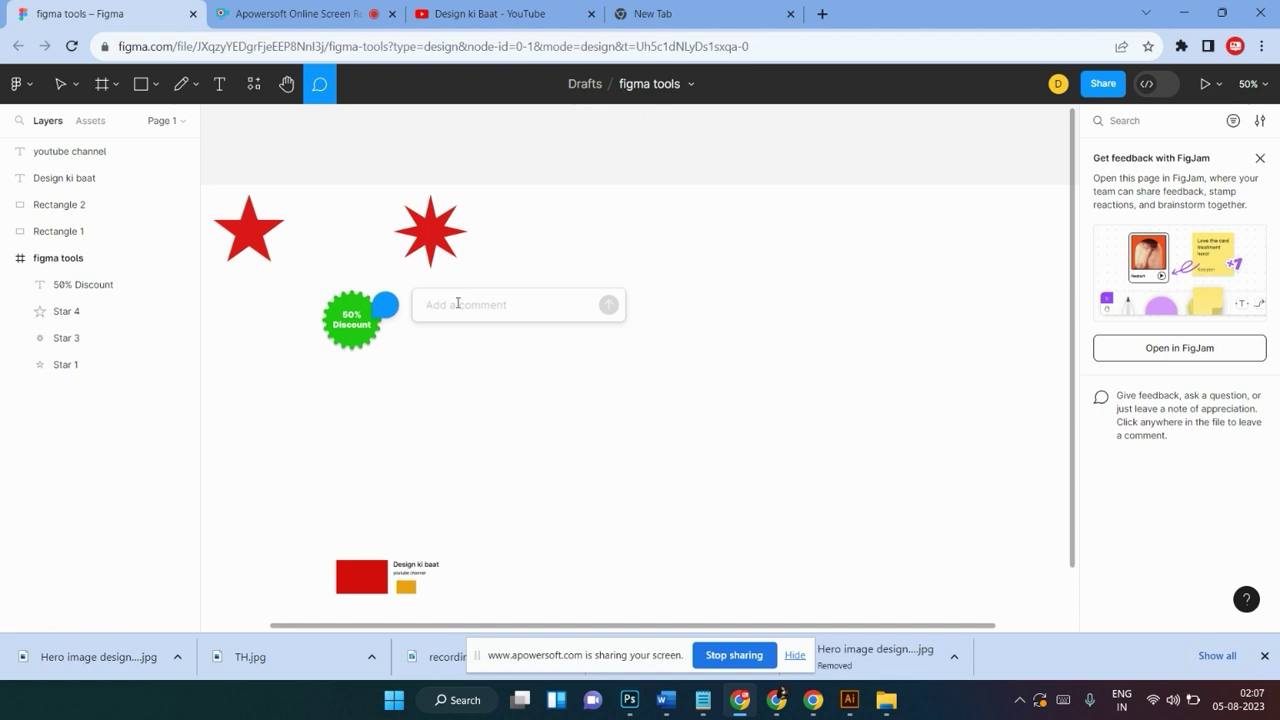
type("bvcbbv vv")
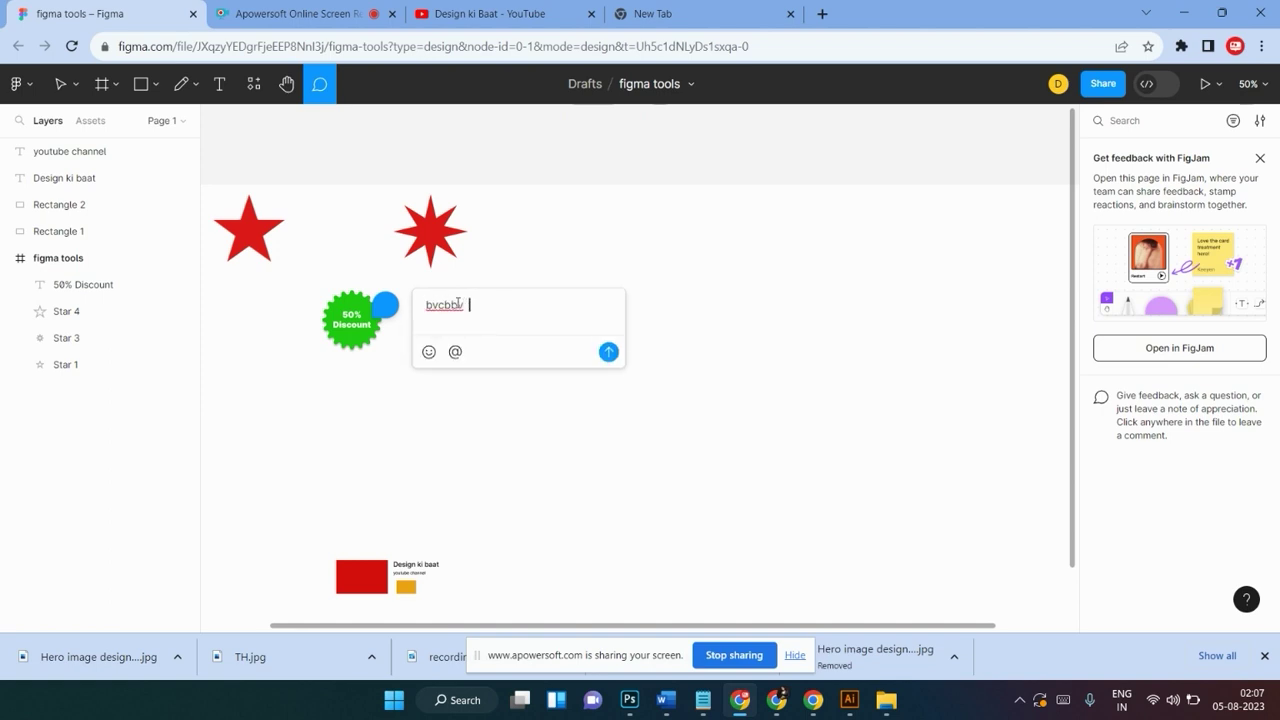
left_click(609, 351)
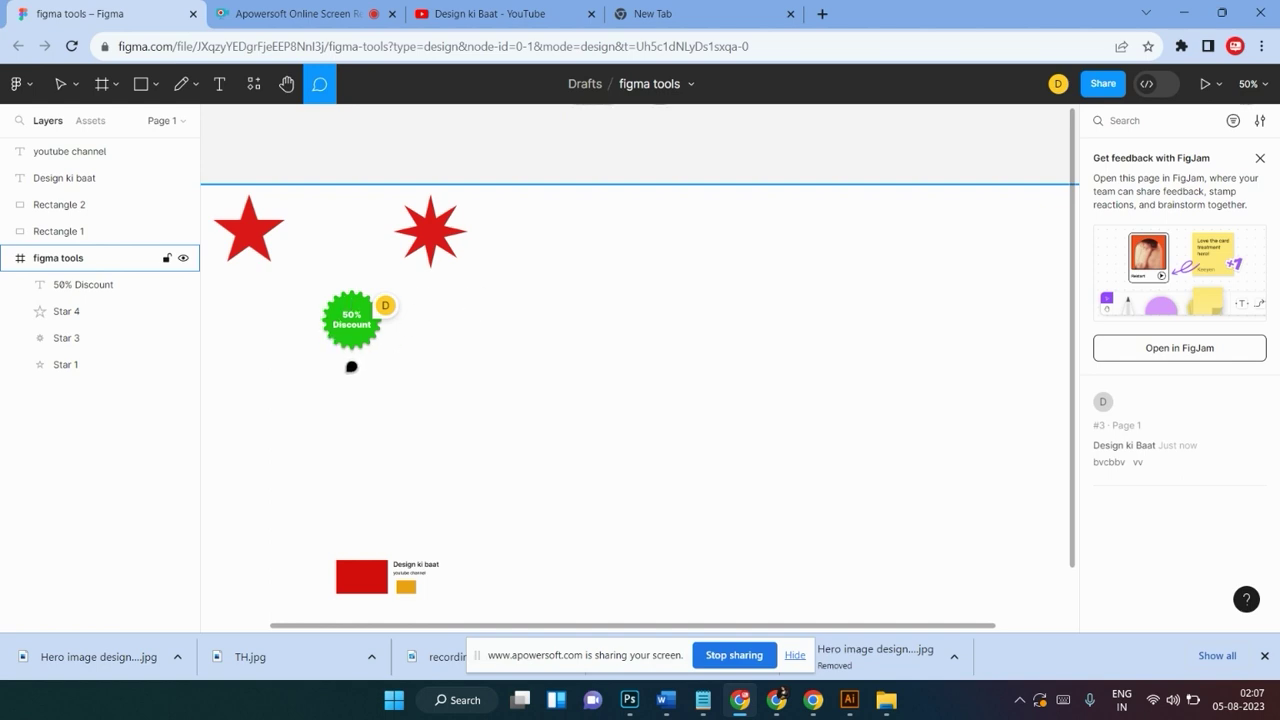
mouse_move(391, 296)
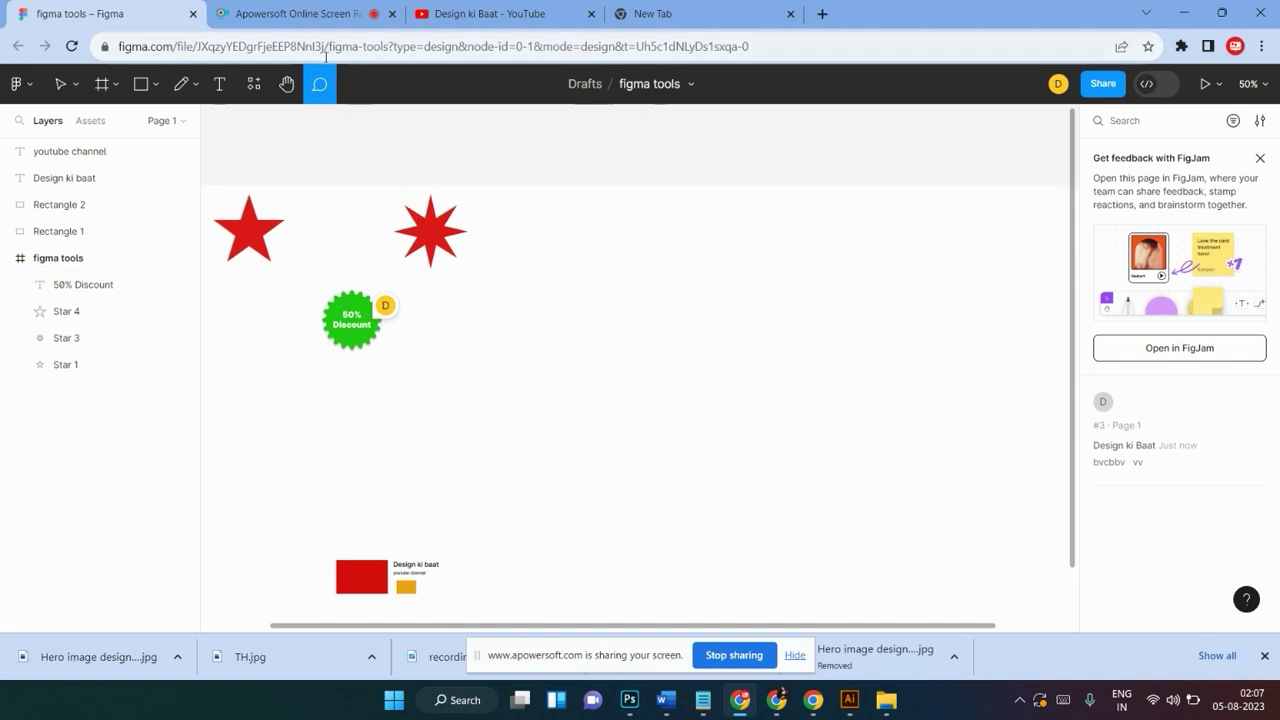
mouse_move(471, 297)
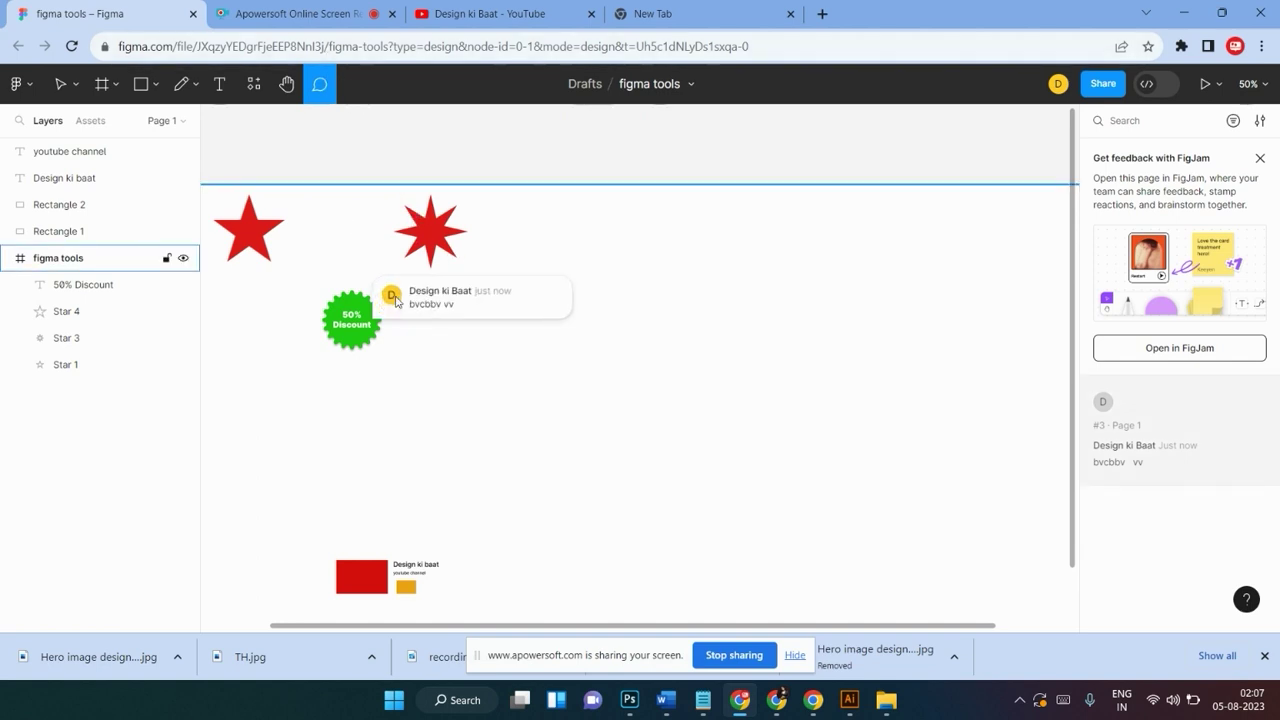
Reply 'done' in the badge comment's thread
left_click(394, 300)
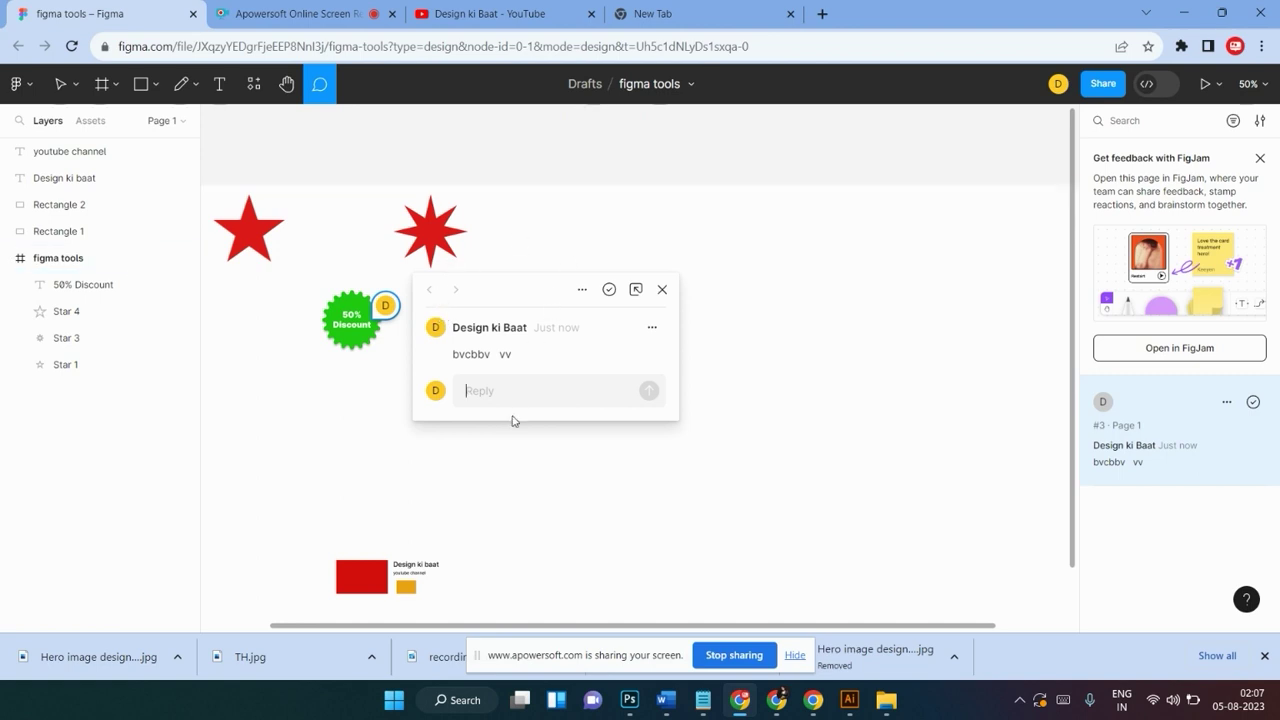
type("vcb n b bv")
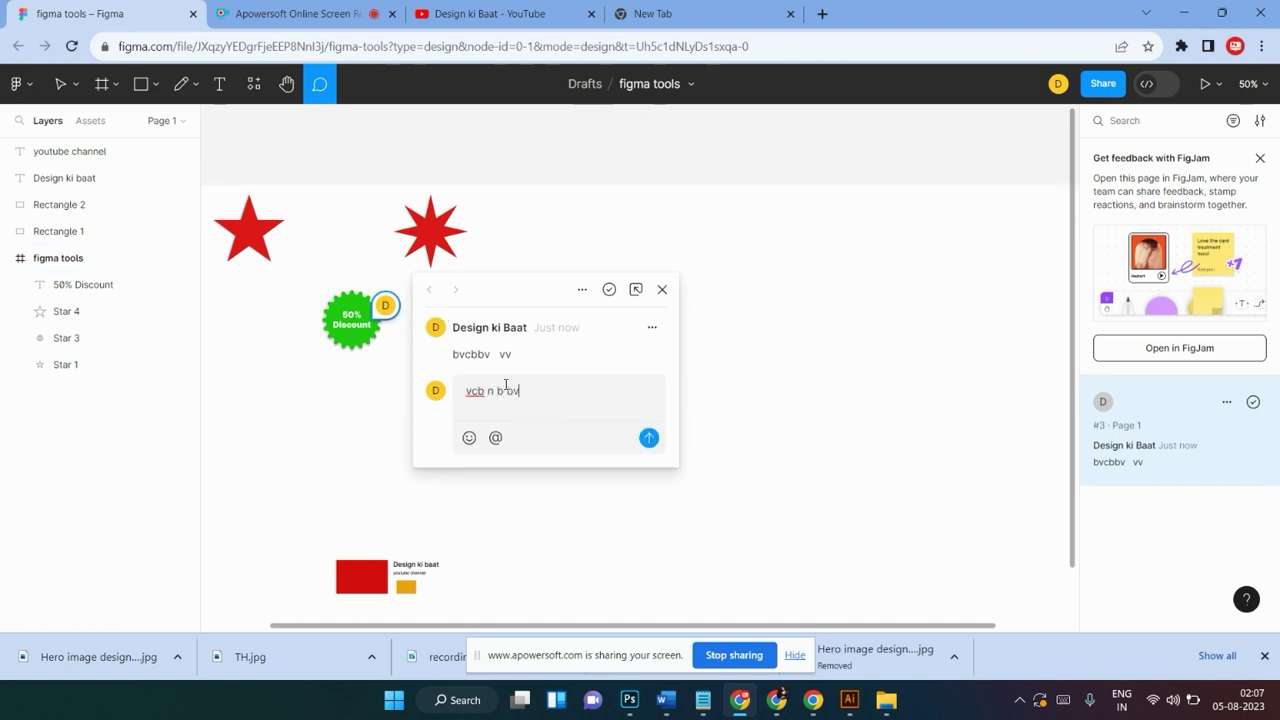
key("BackSpace")
key("BackSpace")
key("BackSpace")
key("BackSpace")
key("BackSpace")
key("BackSpace")
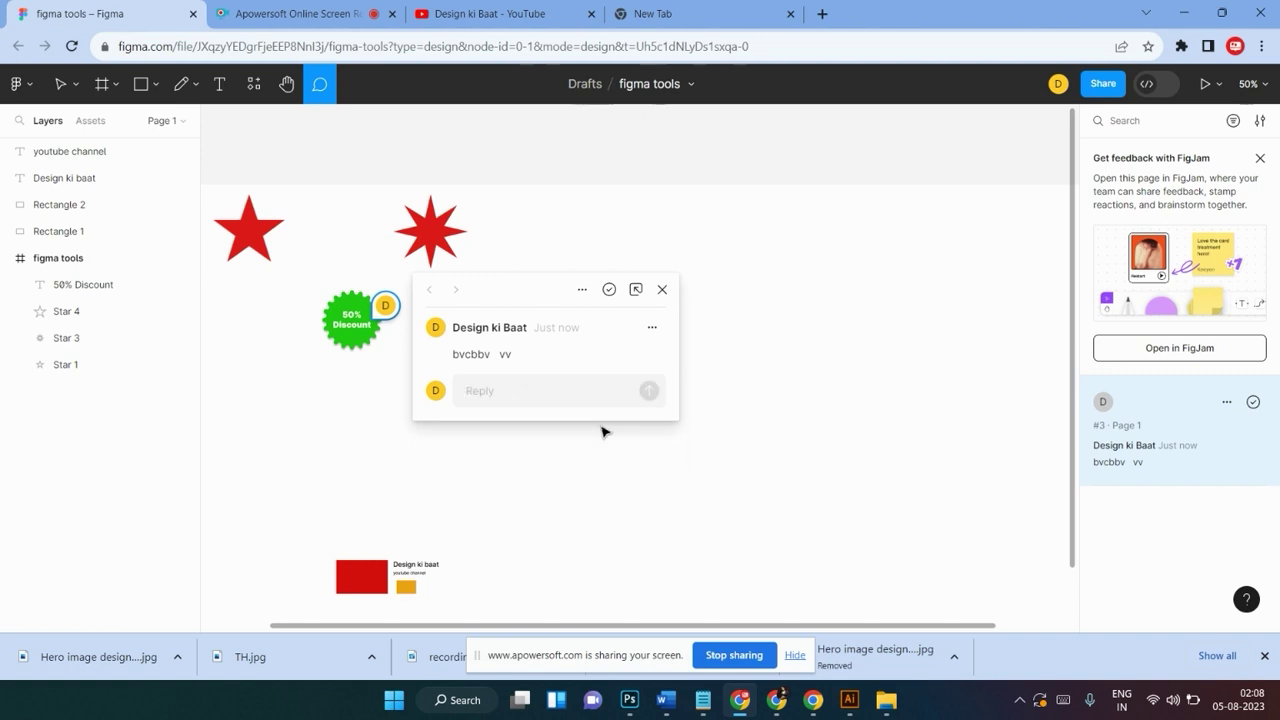
type("don")
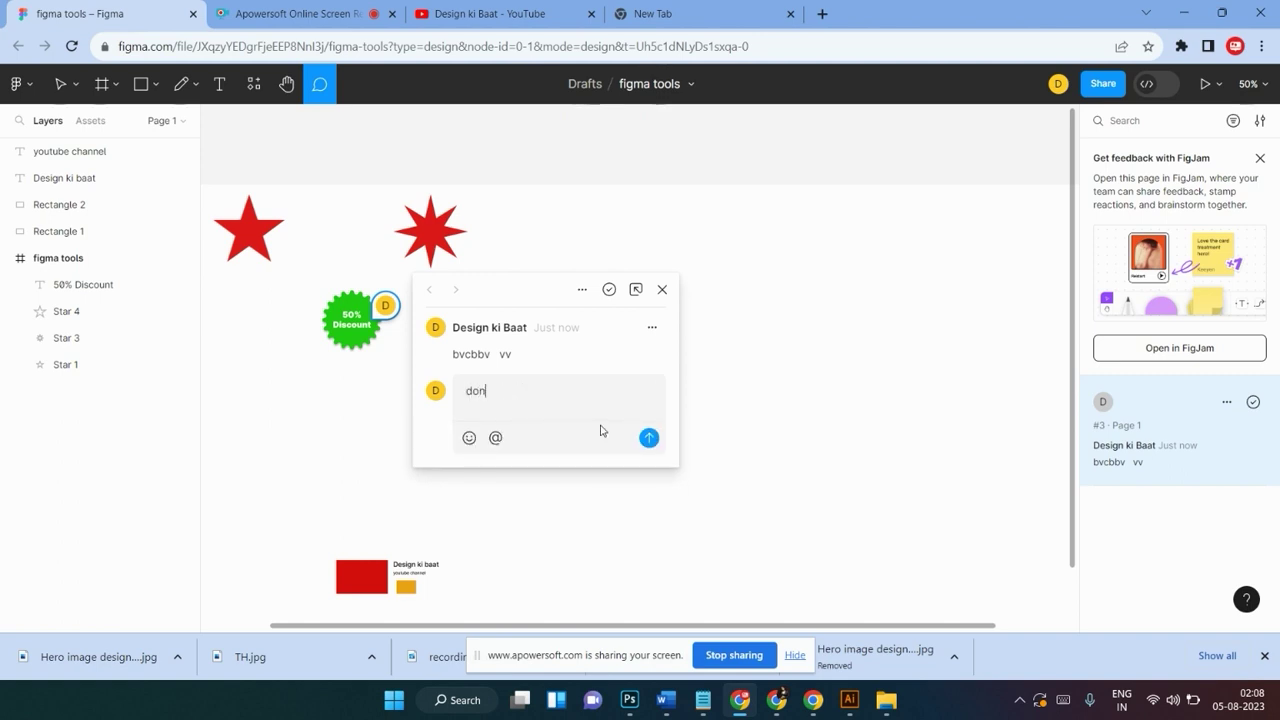
type("e")
left_click(649, 438)
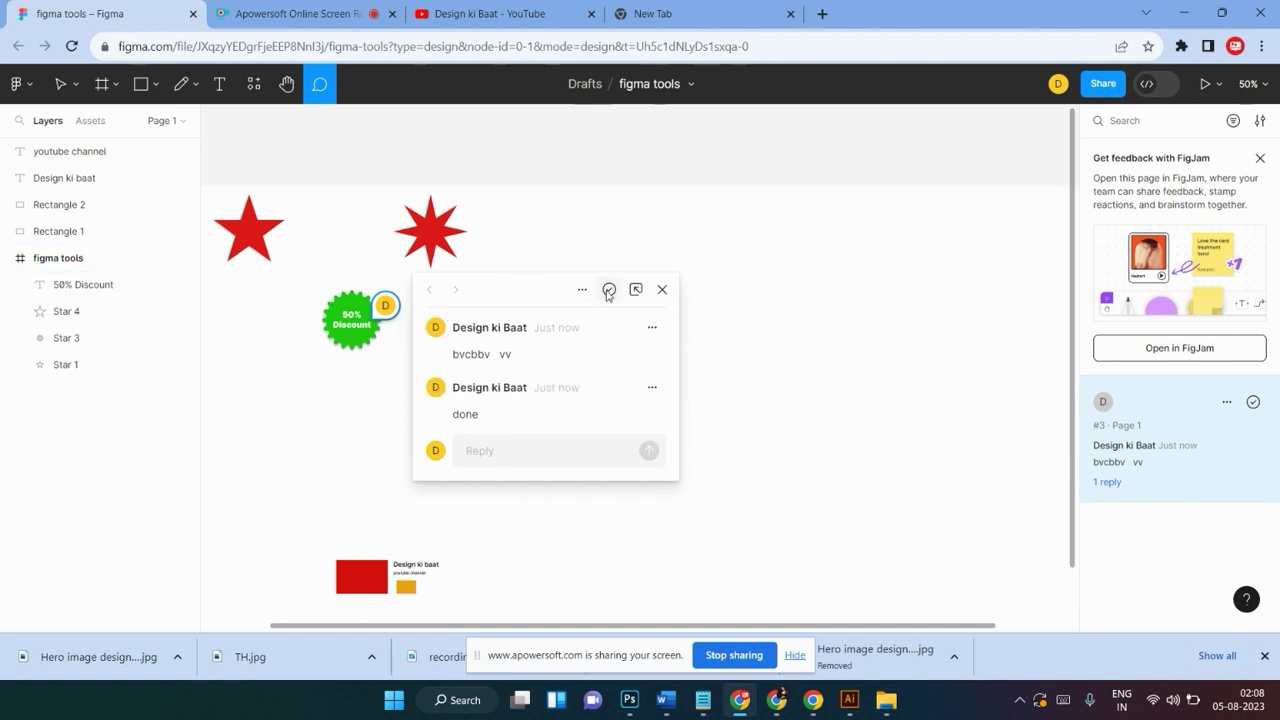
Dock the comment thread to the side and resolve it
mouse_move(508, 290)
left_mouse_down()
mouse_move(613, 271)
mouse_move(616, 292)
left_mouse_up()
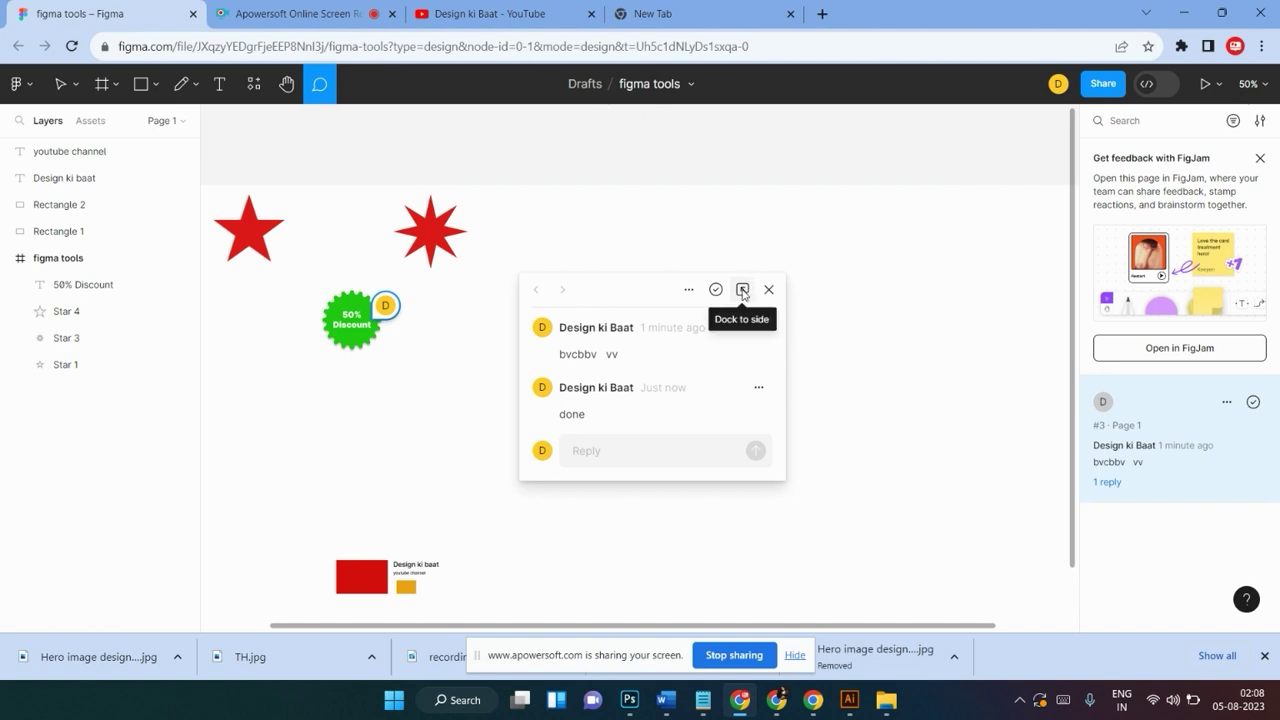
left_click(742, 290)
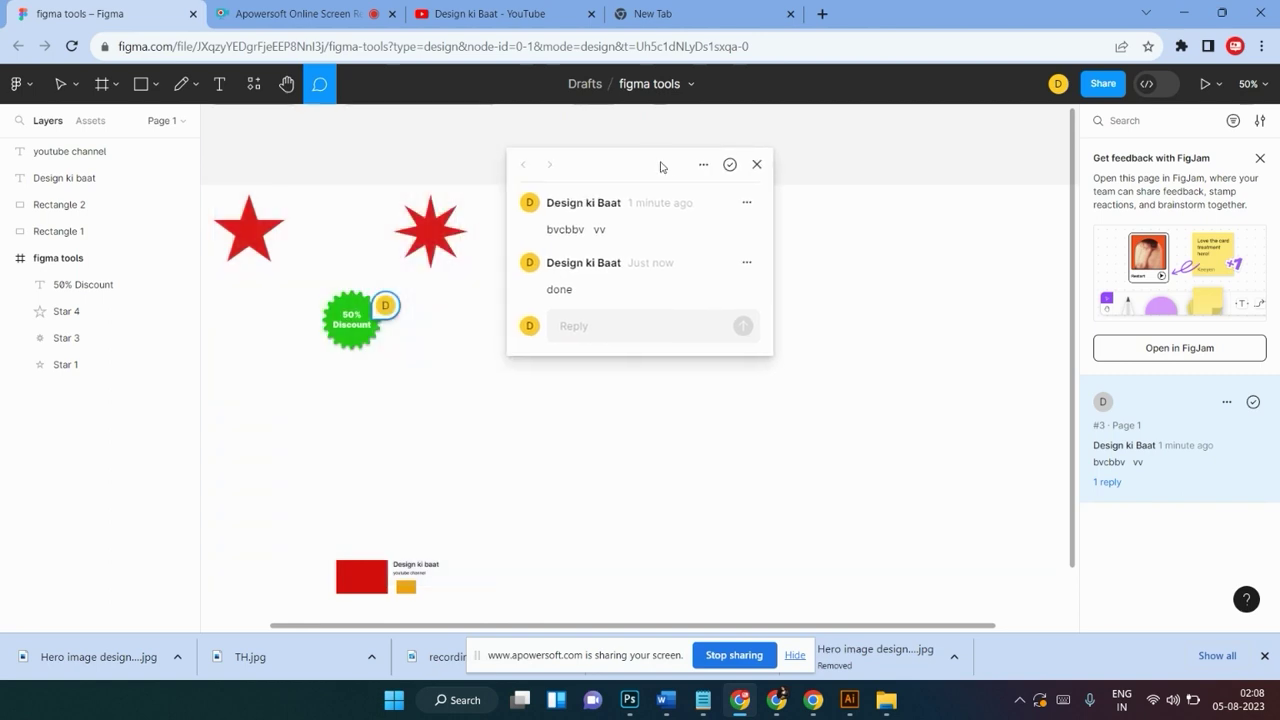
left_click(736, 185)
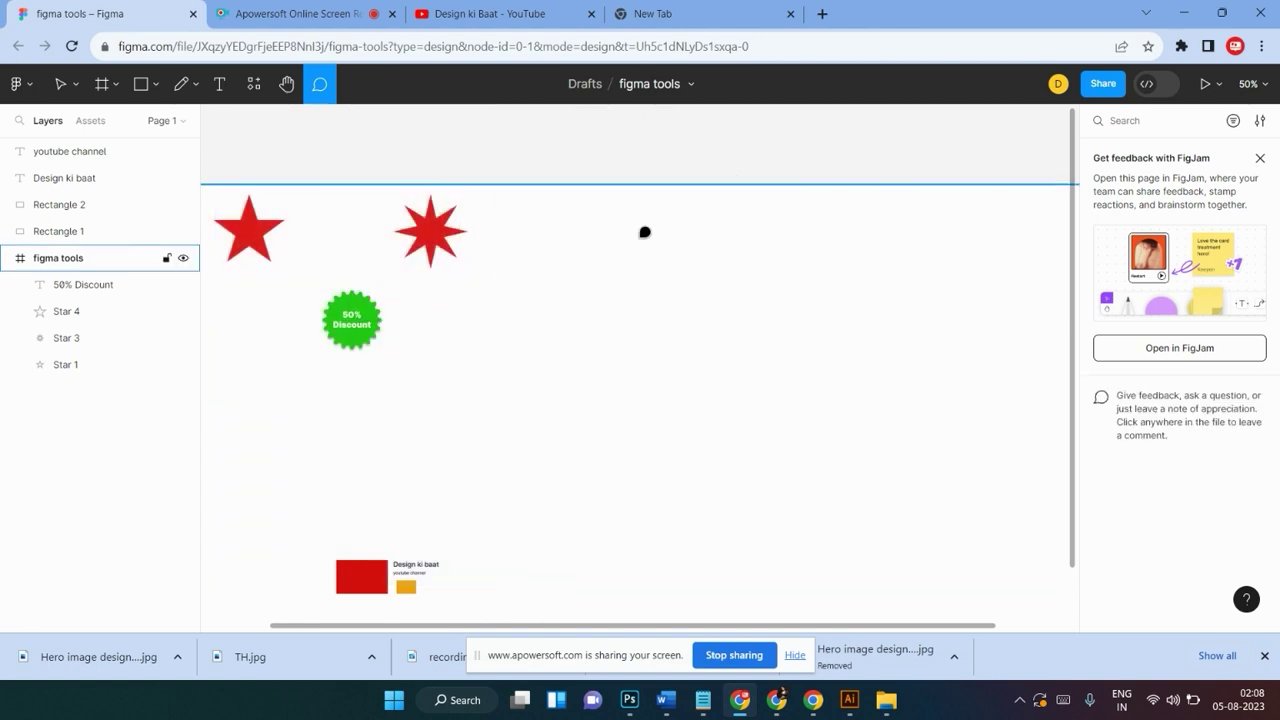
scroll(403, 197, "up", 3)
scroll(628, 266, "down", 2)
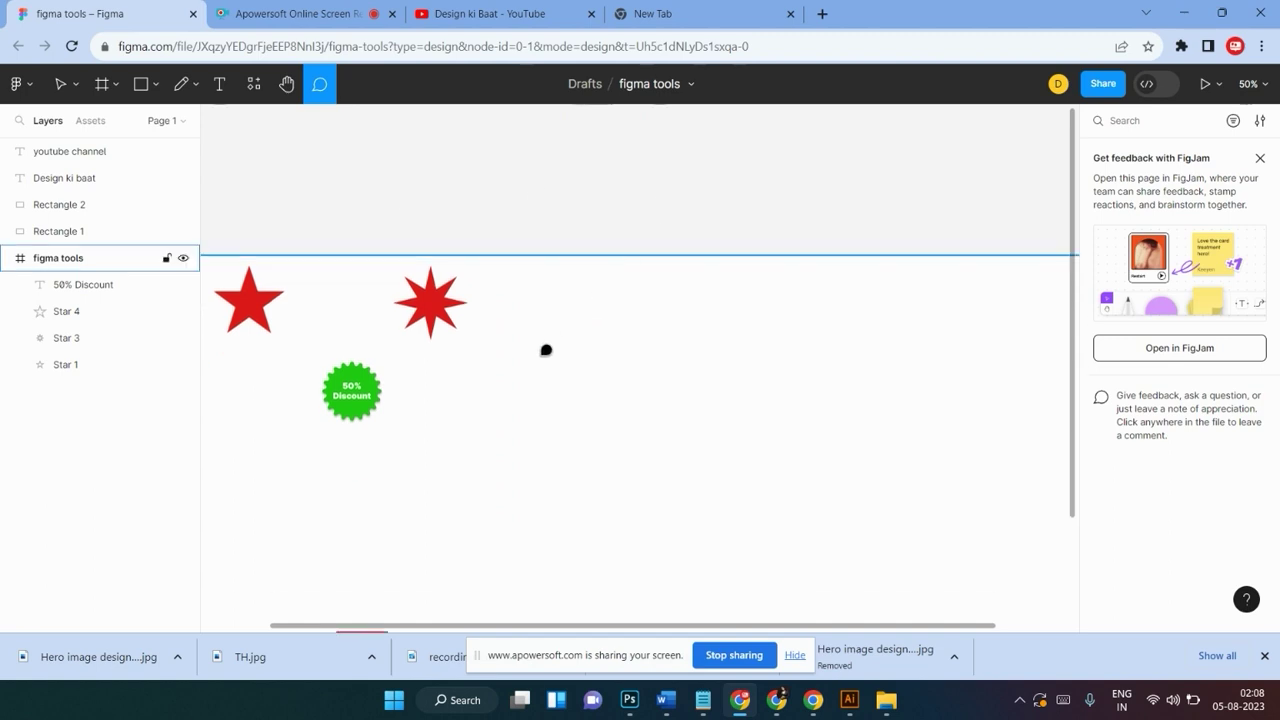
Post a new comment 'fdby' to the right of the stars
left_click(545, 350)
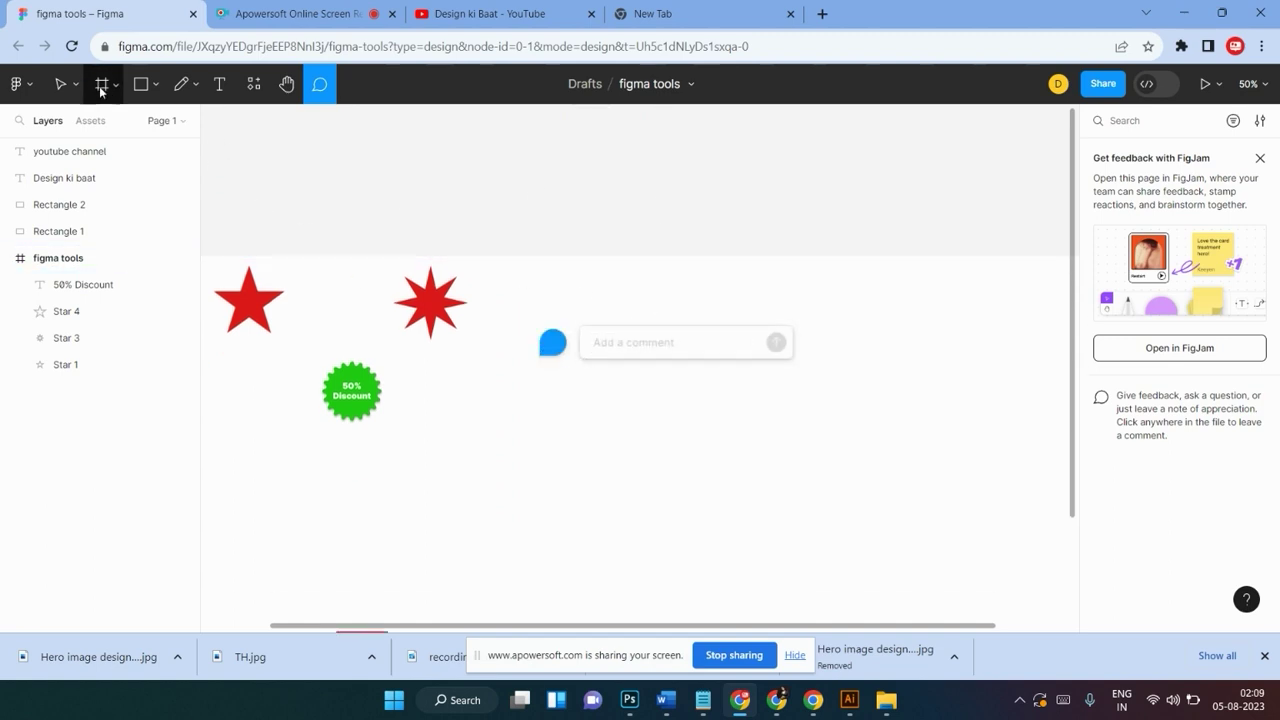
left_click(62, 84)
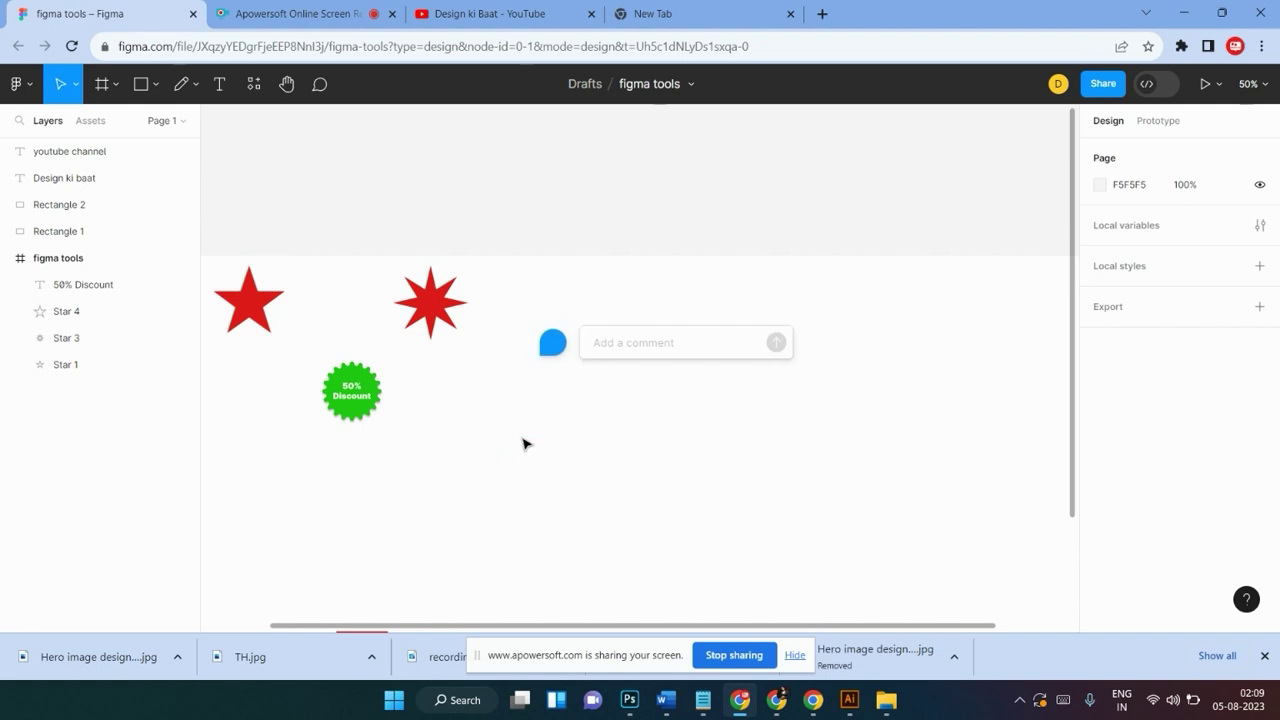
left_click(101, 84)
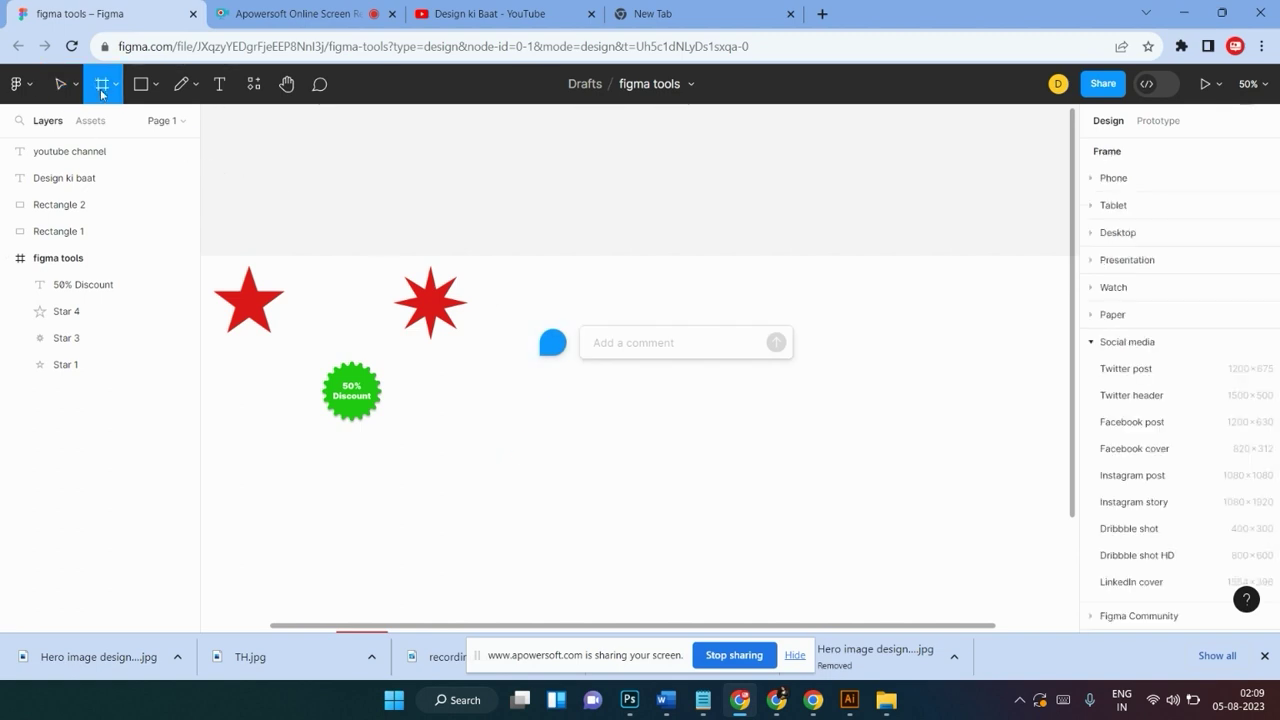
left_click(66, 82)
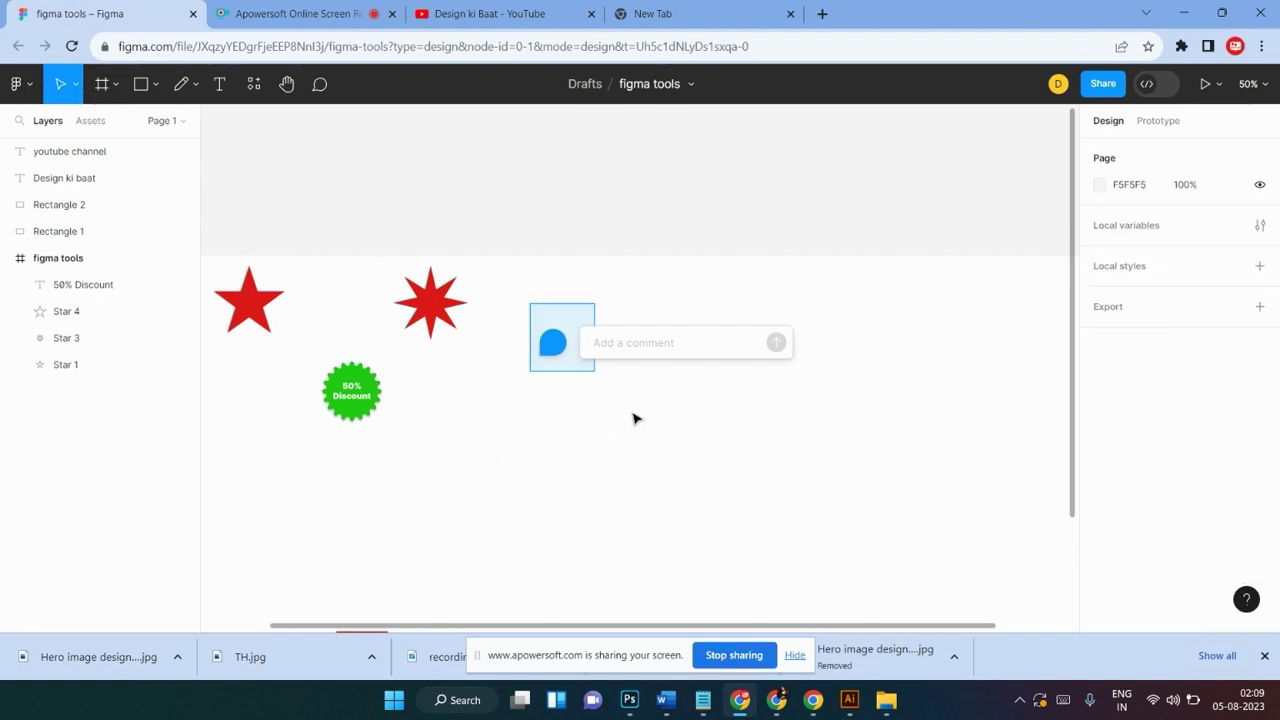
left_click(320, 84)
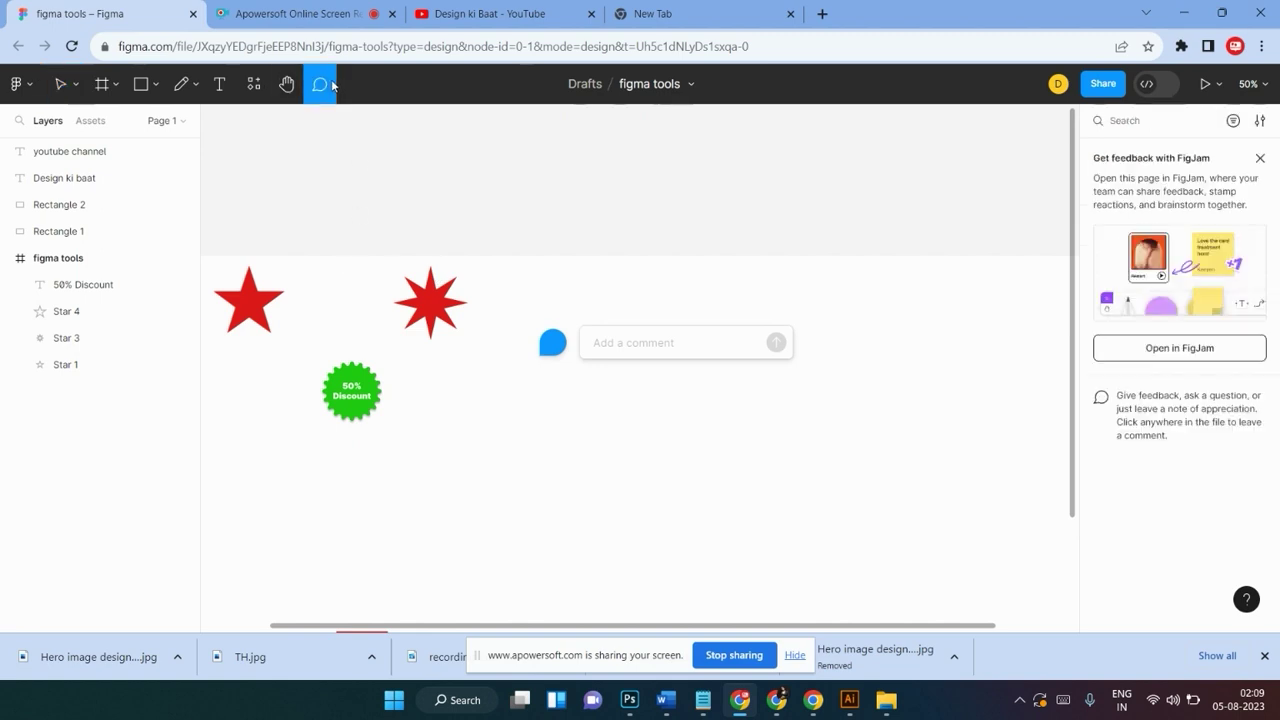
type("fdby")
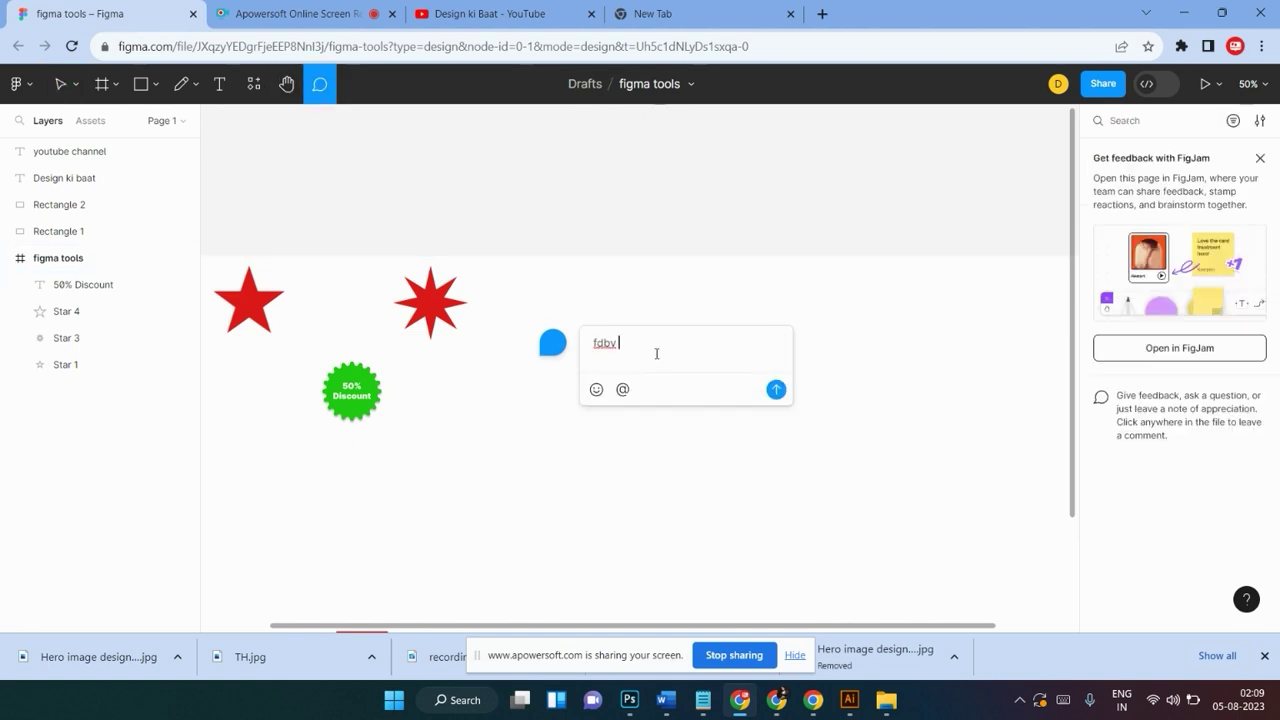
left_click(776, 390)
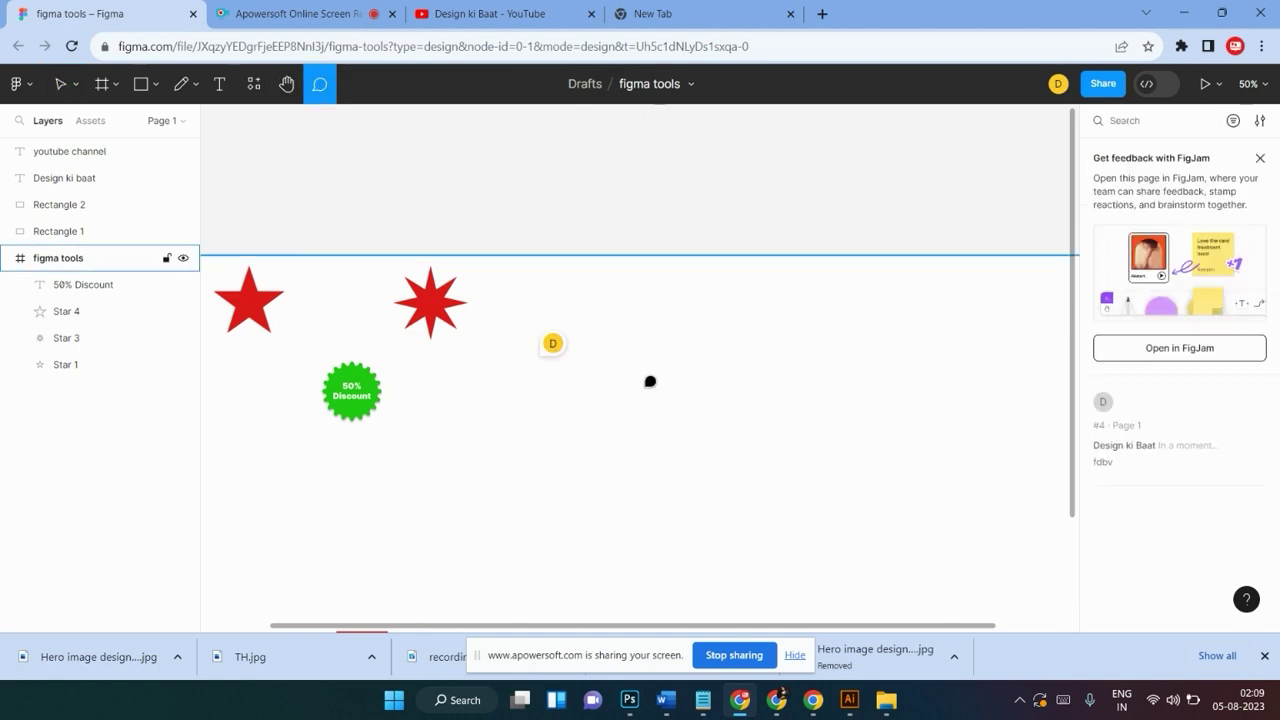
Discard the empty draft comment and delete the 'fdby' comment thread
left_click(527, 393)
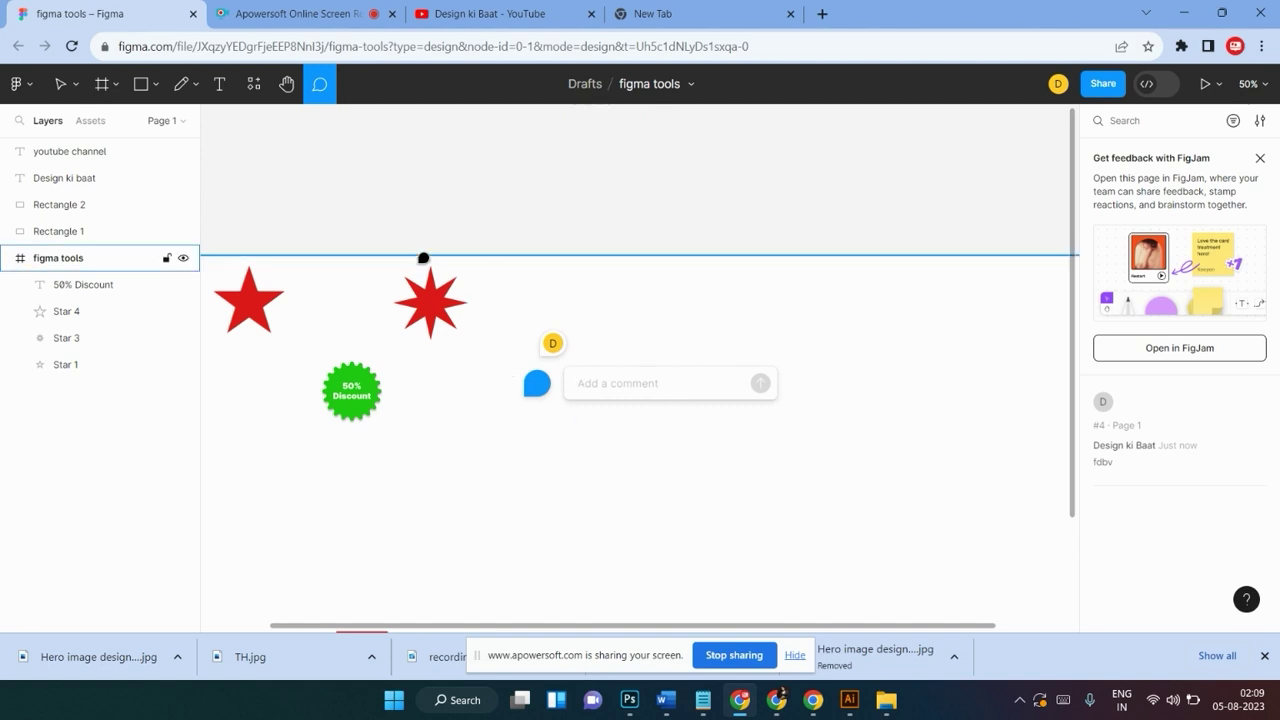
key("Escape")
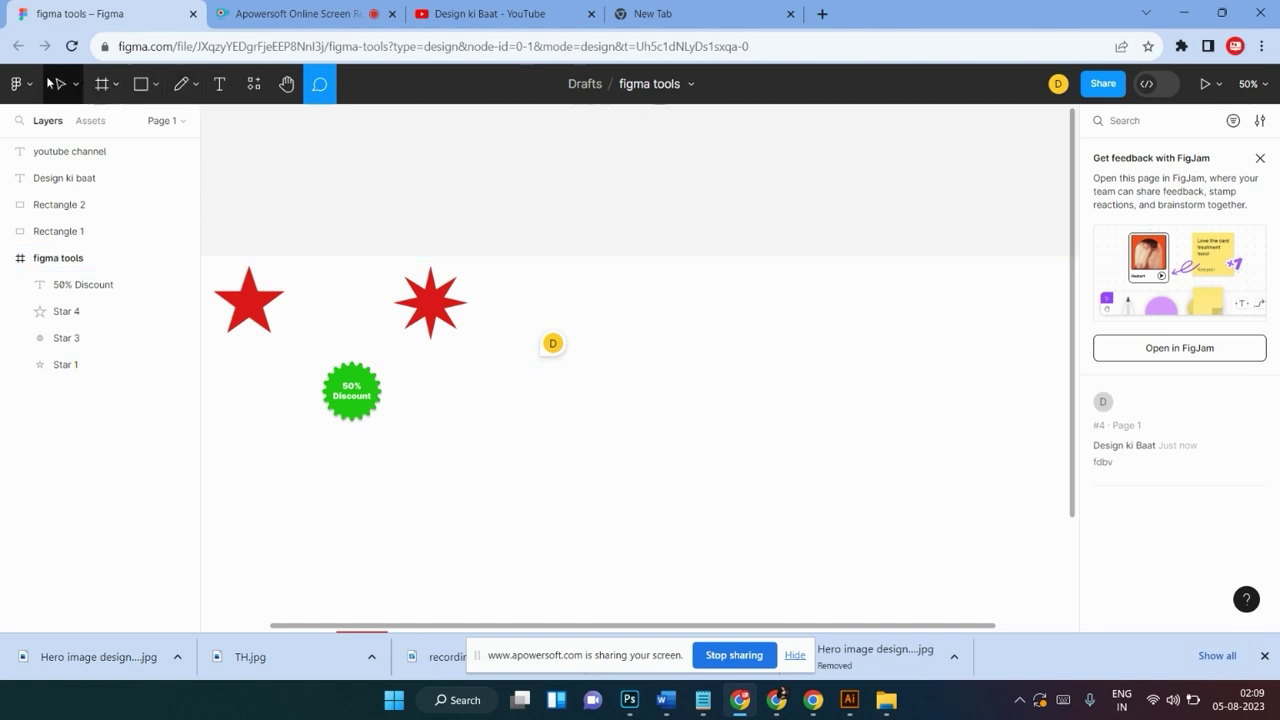
left_click(52, 84)
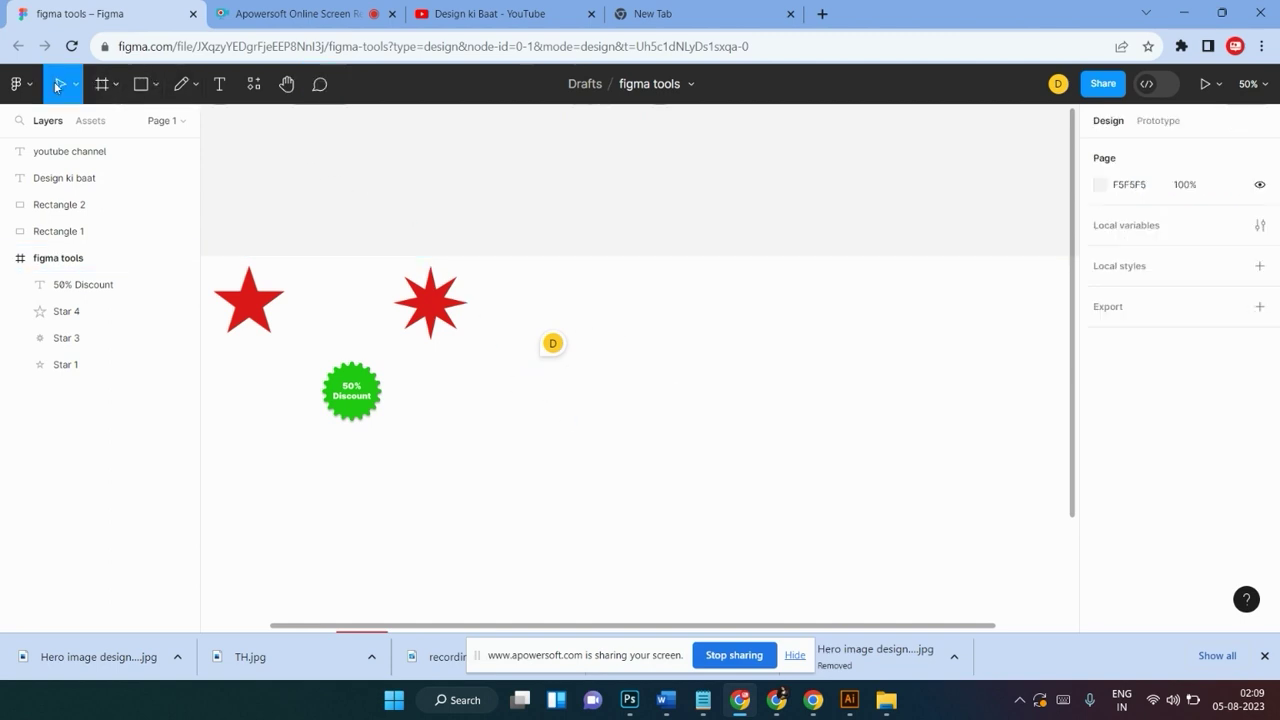
left_click(564, 341)
left_click(751, 330)
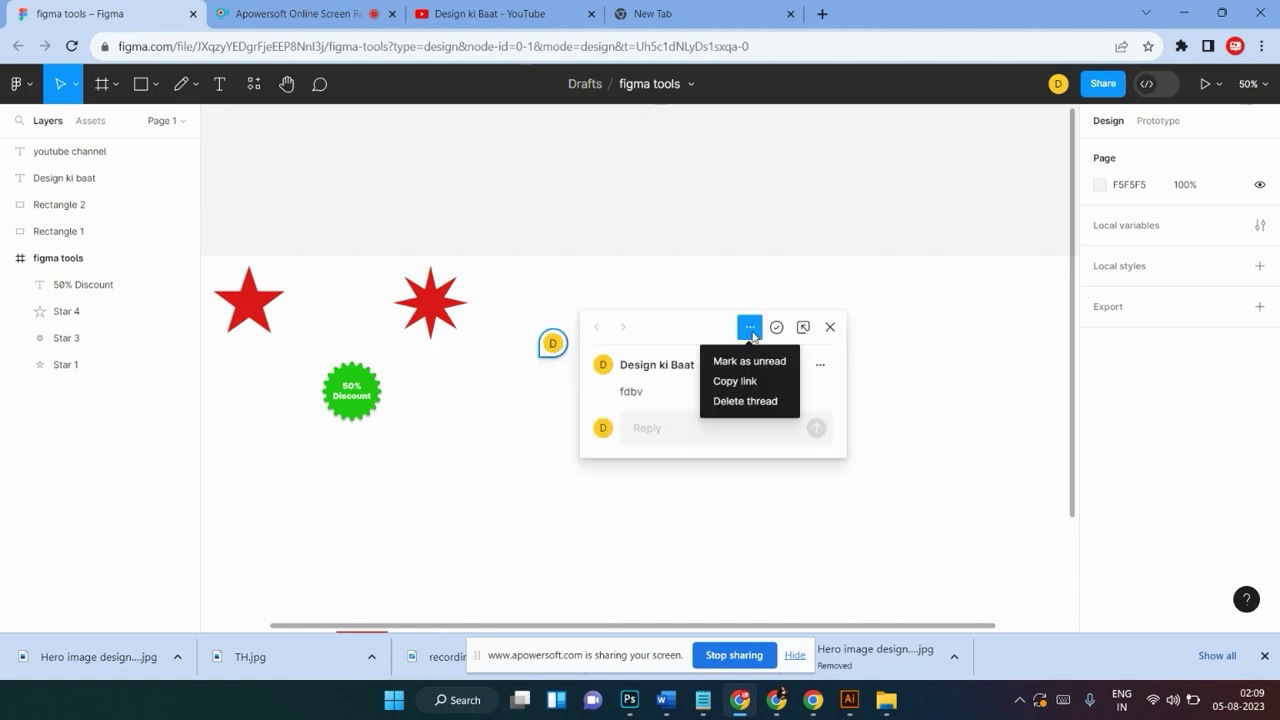
left_click(752, 401)
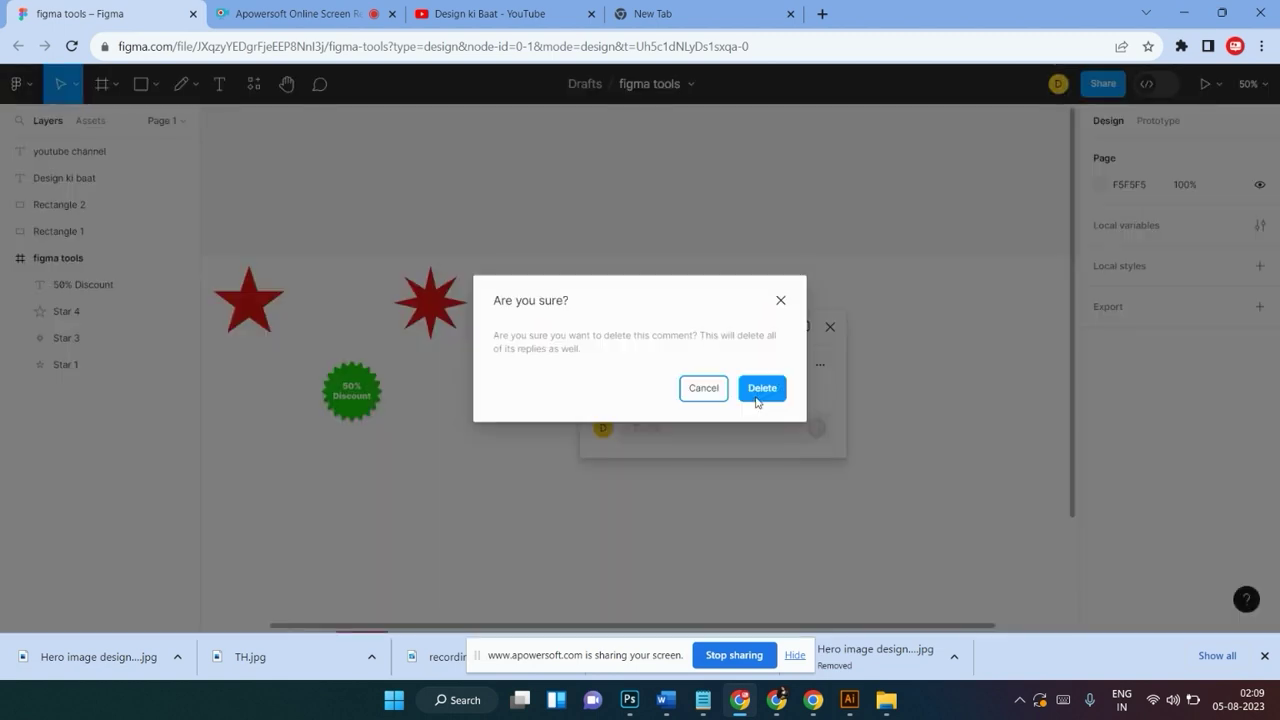
left_click(762, 387)
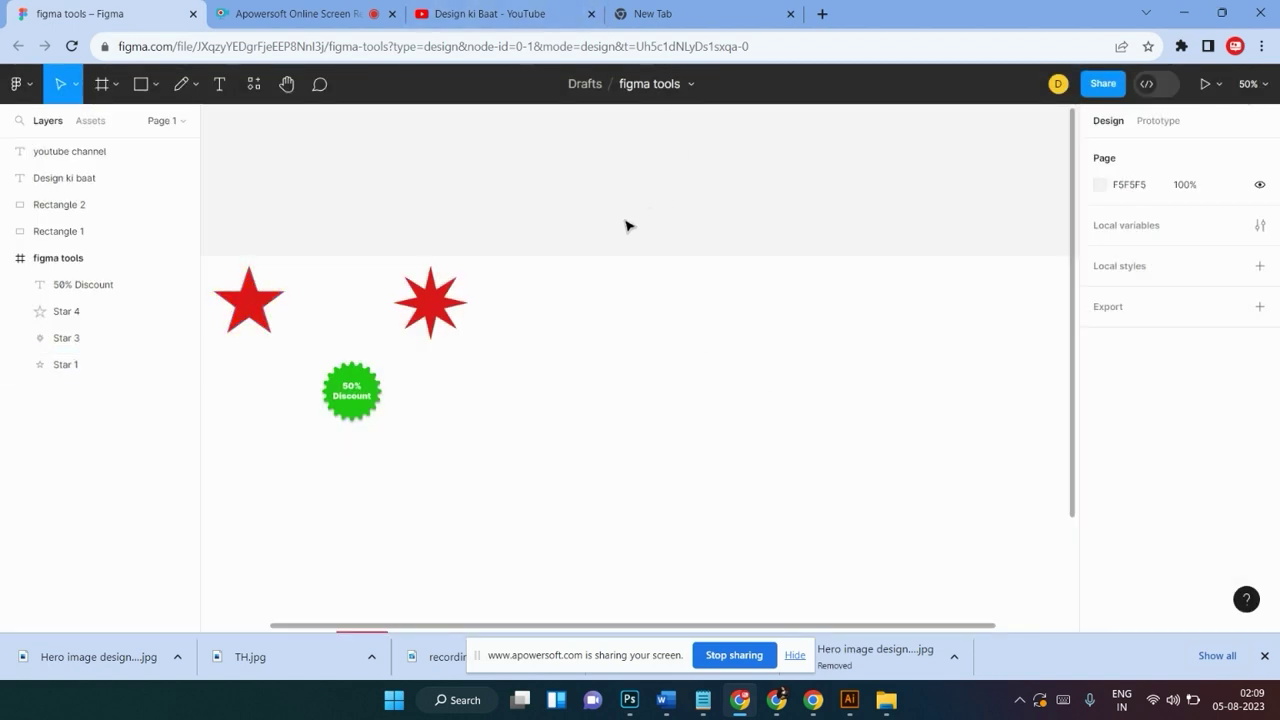
Zoom out and begin a zigzag path across the frame with the Pen tool
scroll(623, 226, "down", 1)
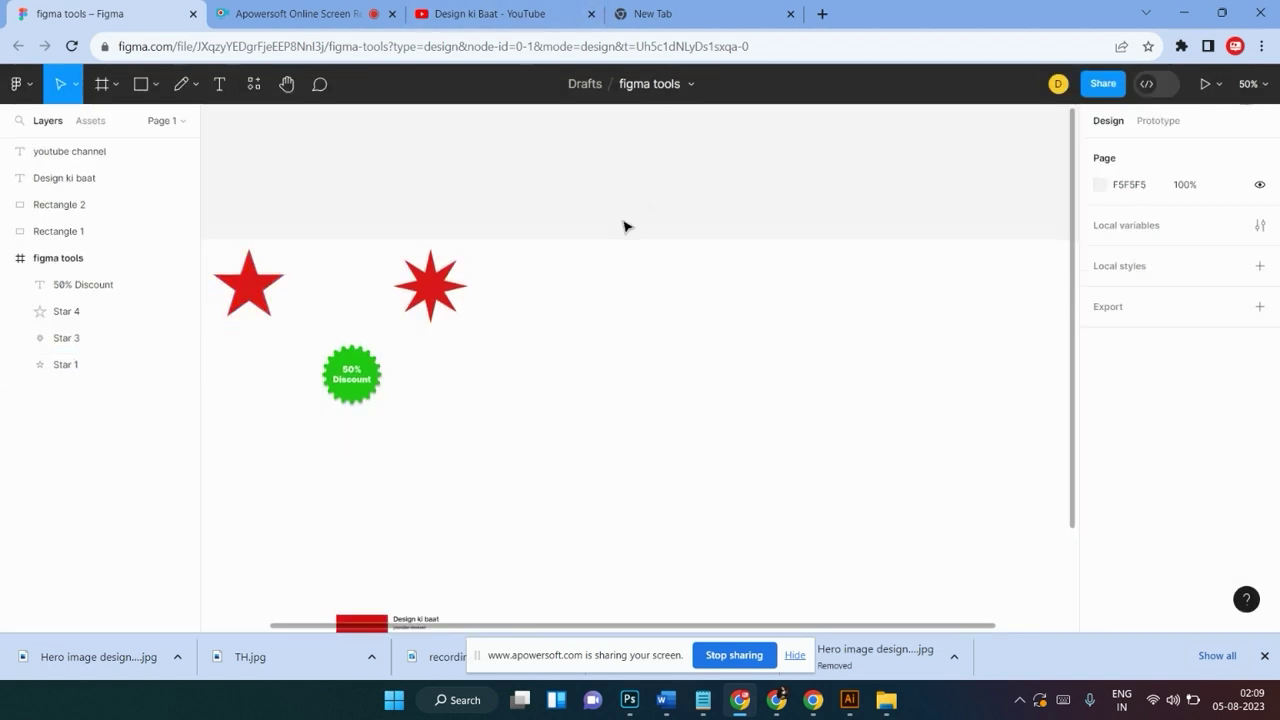
scroll(623, 226, "down", 3)
scroll(623, 226, "up", 3)
key("minus")
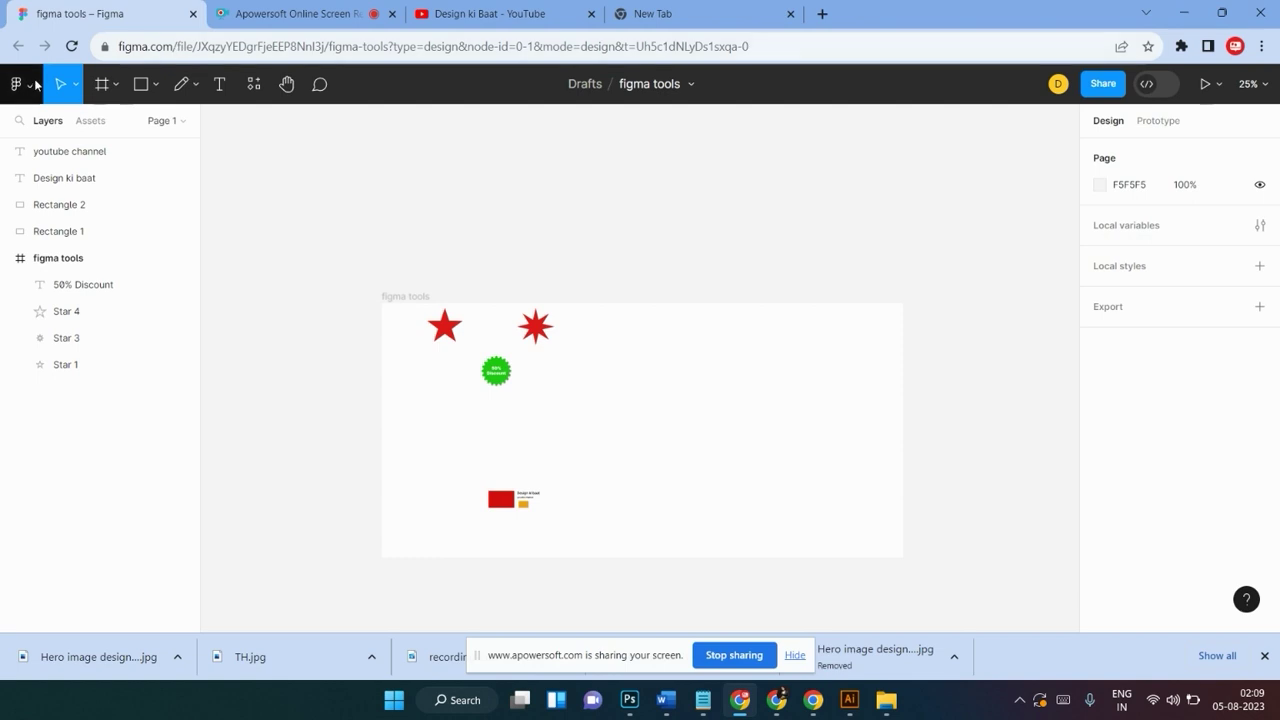
left_click(193, 96)
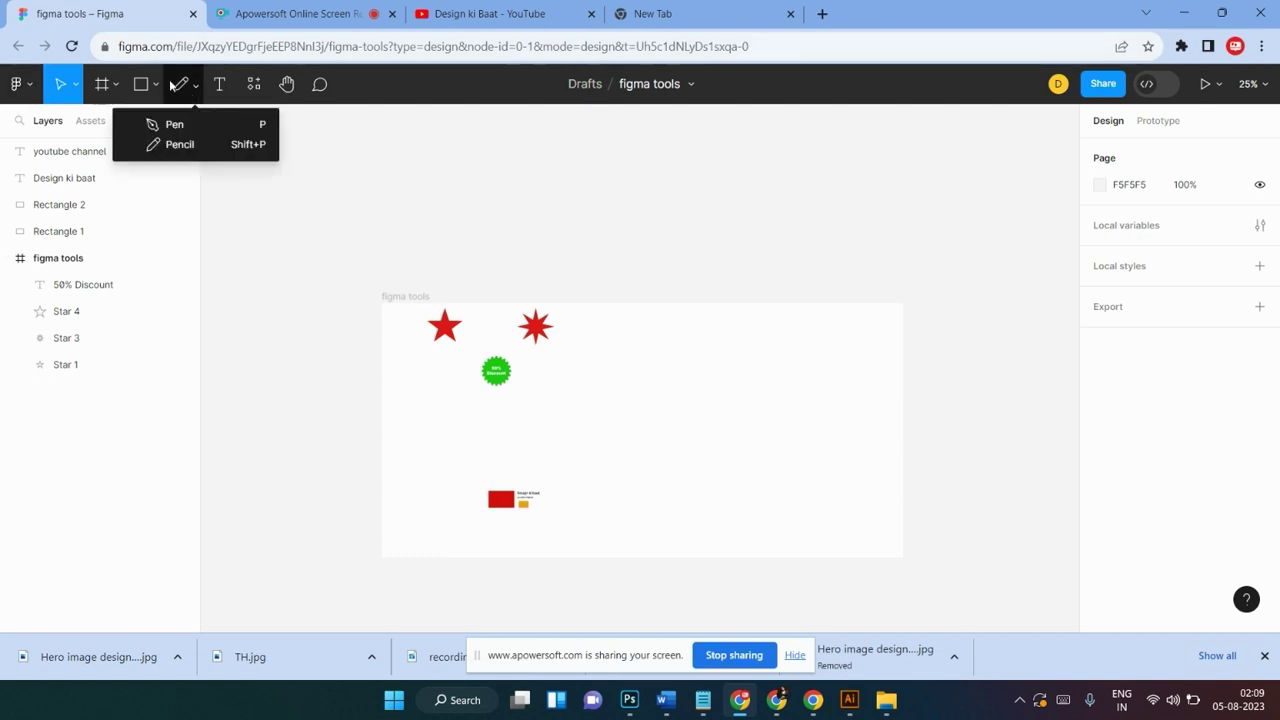
left_click(172, 124)
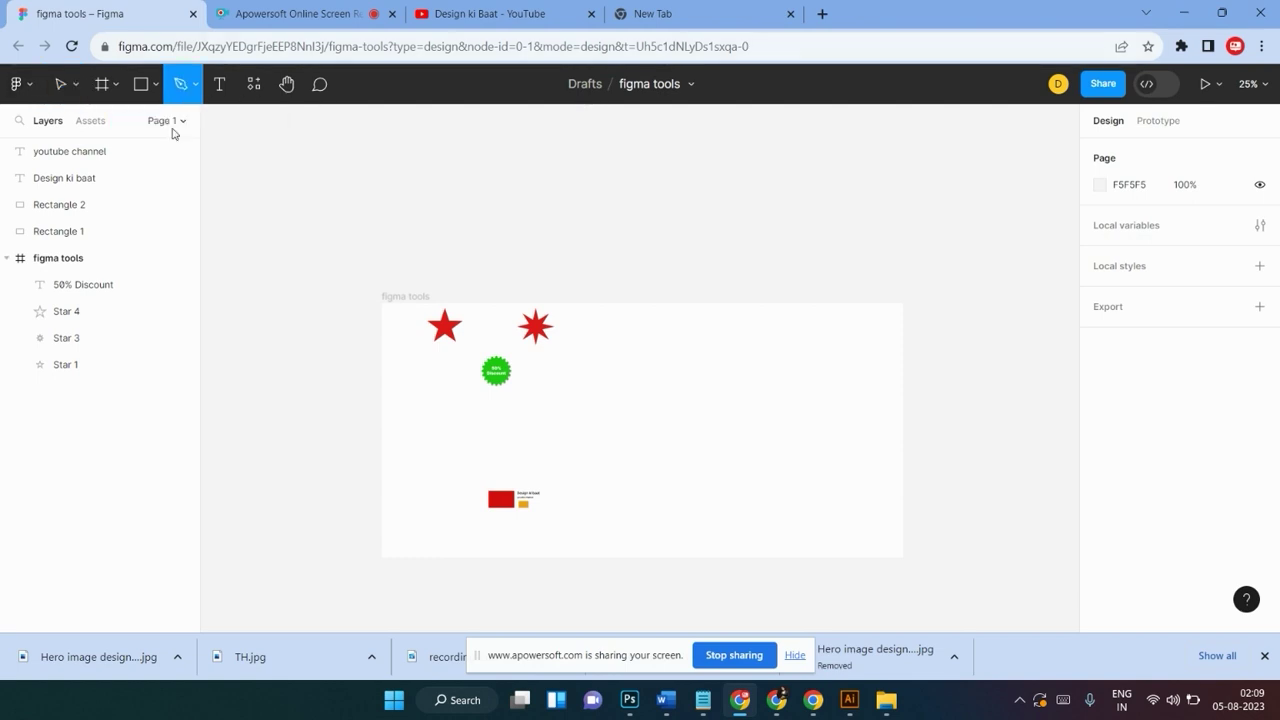
left_click(633, 359)
left_click(559, 453)
left_click(668, 519)
left_click(771, 404)
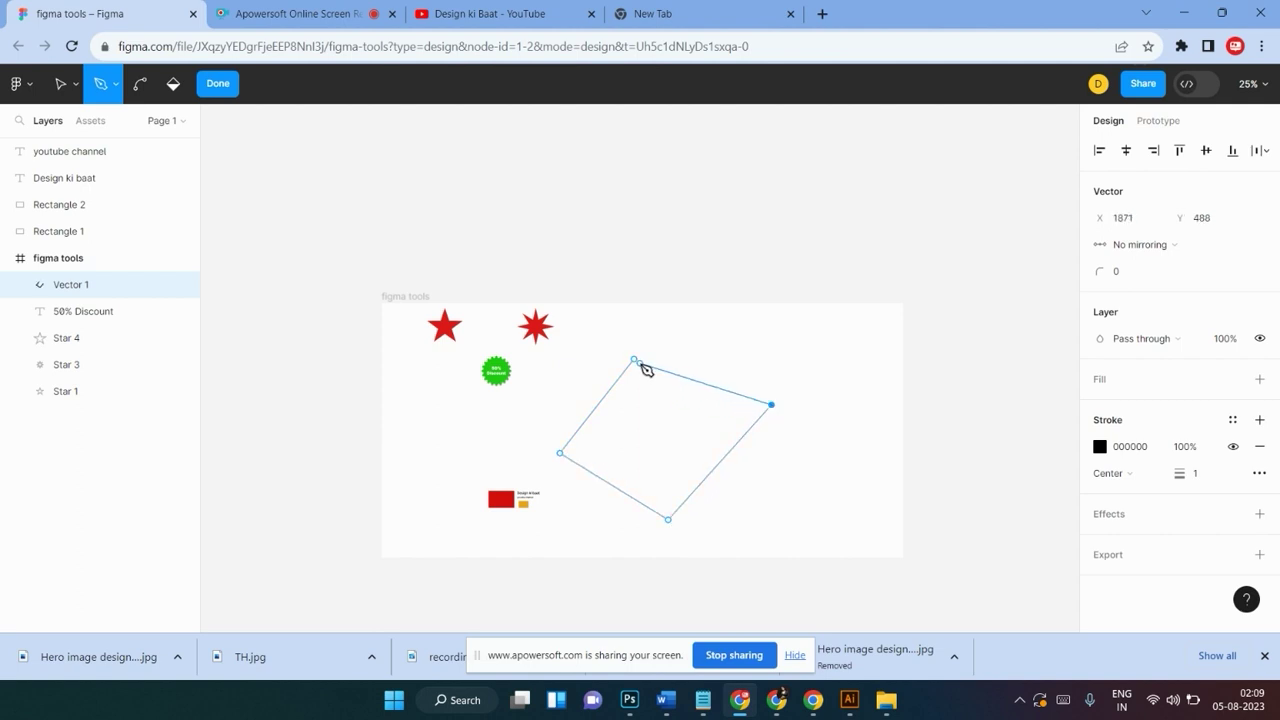
Add the remaining zigzag corners and close the path at its starting point
left_click(726, 373)
left_click(861, 387)
left_click(853, 440)
left_click(753, 490)
left_click(799, 498)
left_click(659, 431)
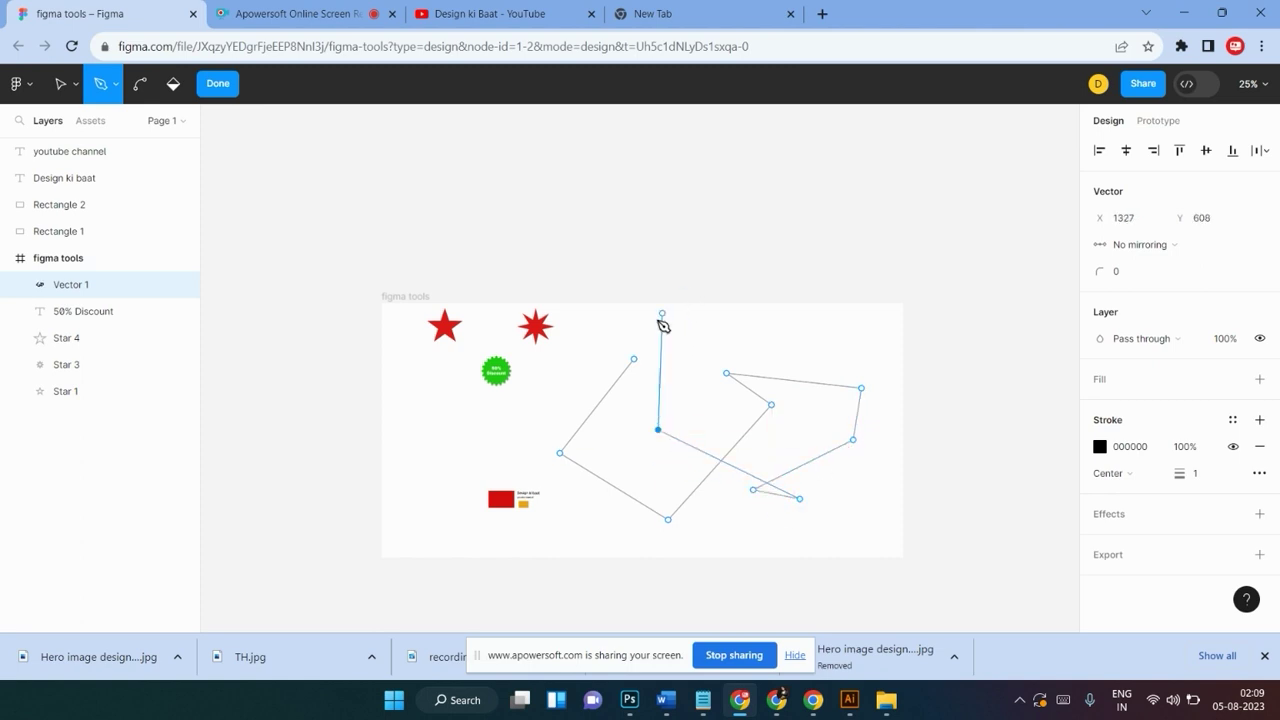
left_click(634, 360)
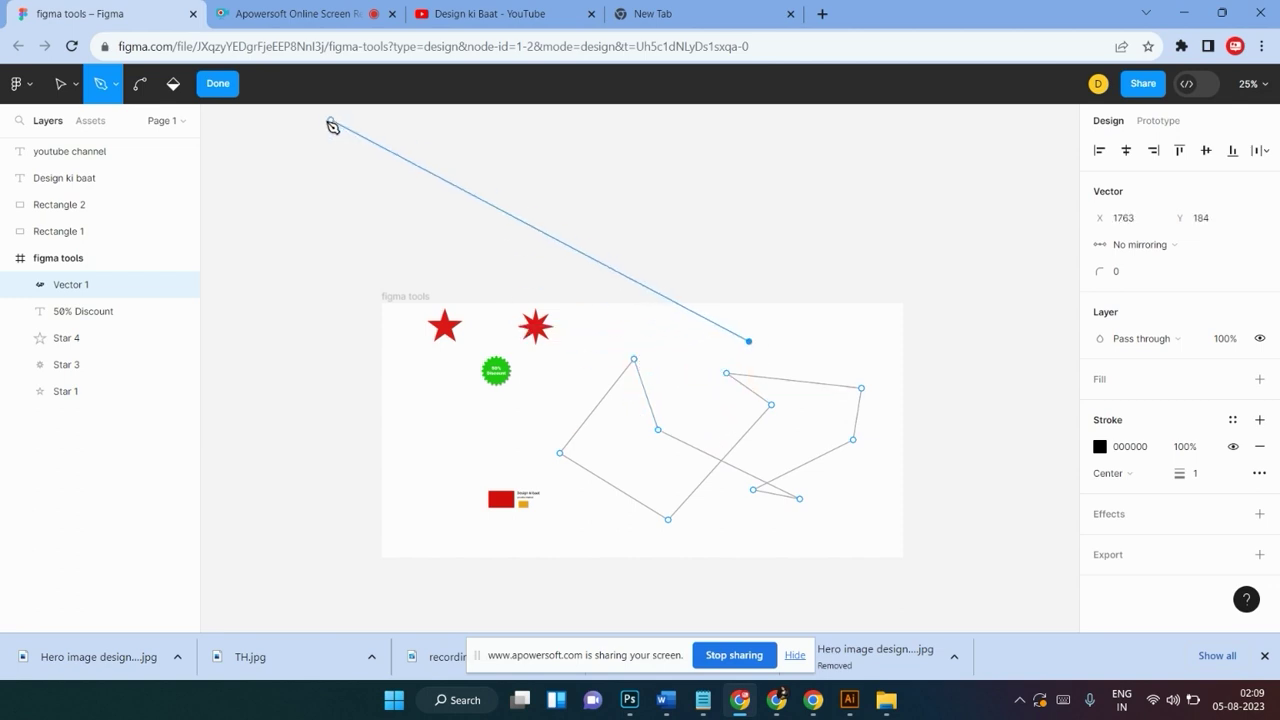
Finish the zigzag path, then select Vector 1 and delete it
left_click(218, 84)
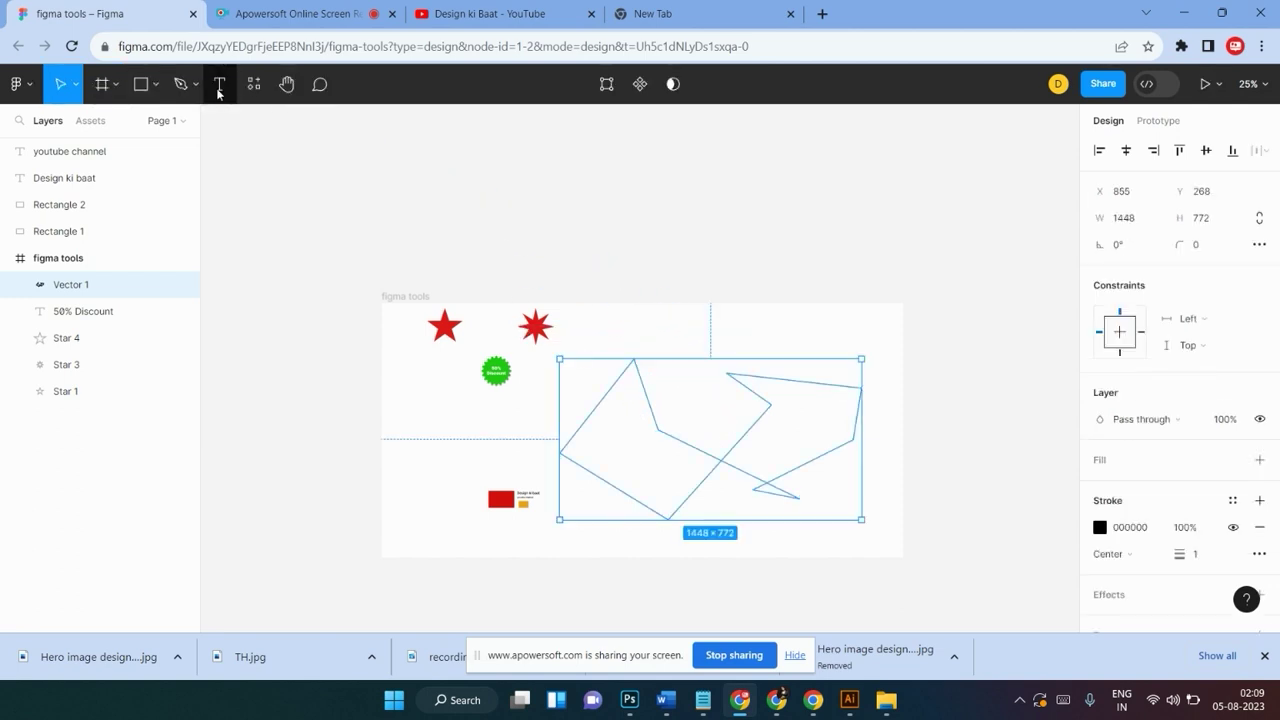
left_click(866, 352)
left_click(770, 405)
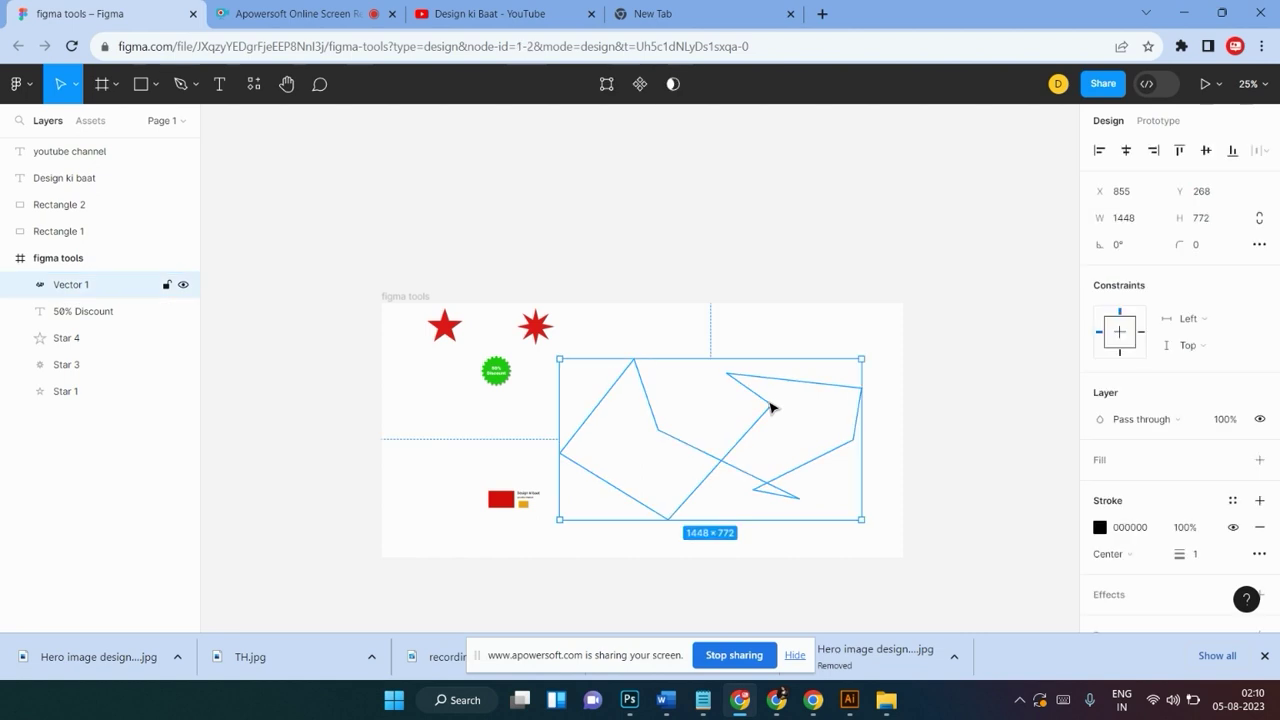
key("Delete")
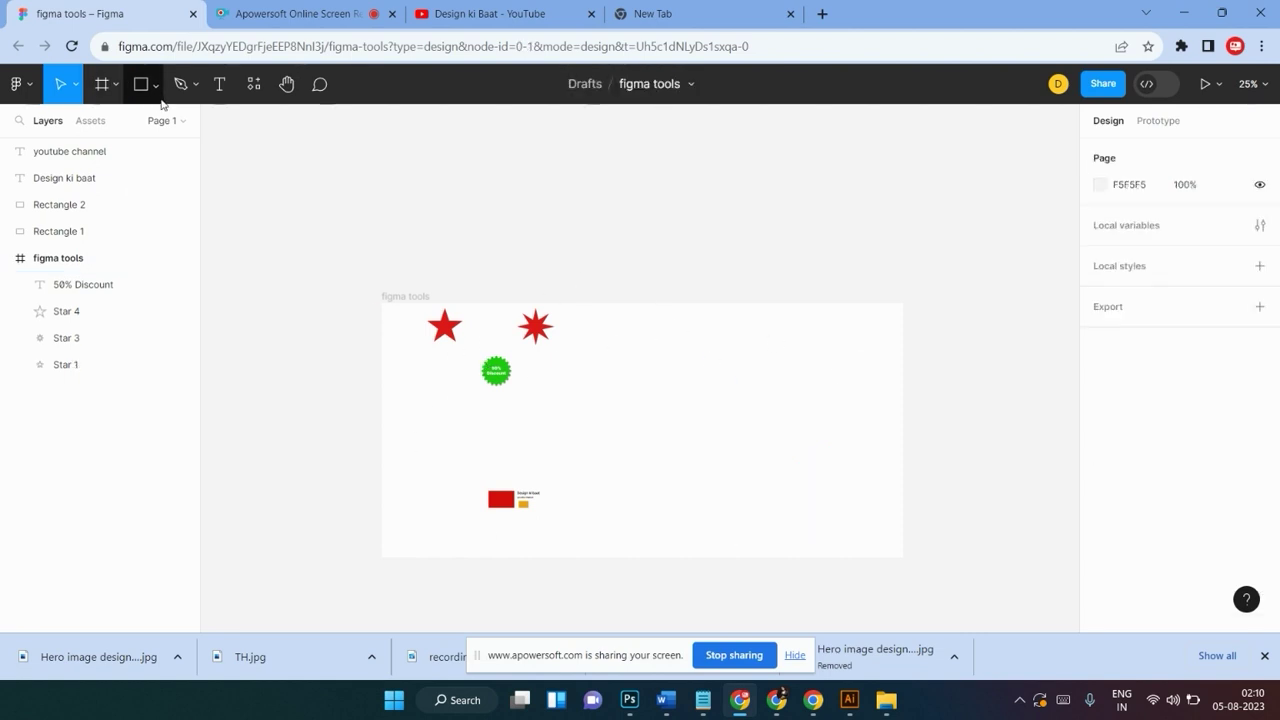
left_click(181, 84)
left_click(717, 429)
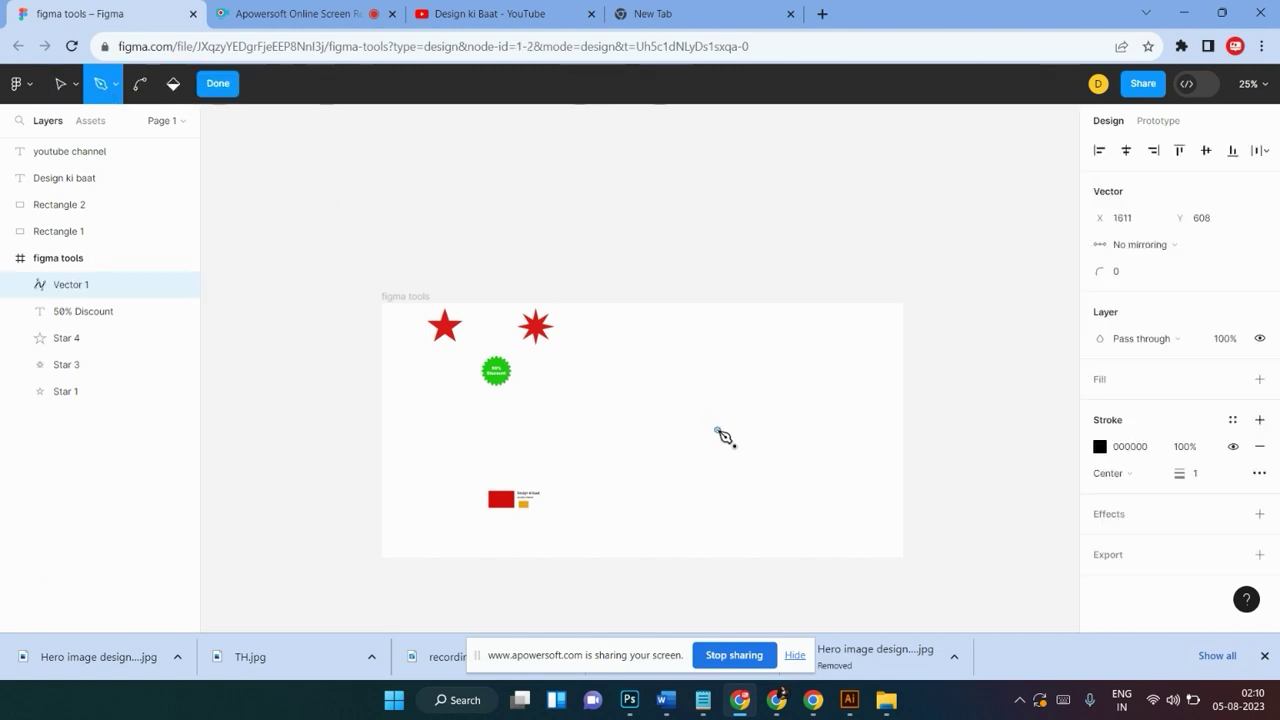
left_click(777, 362)
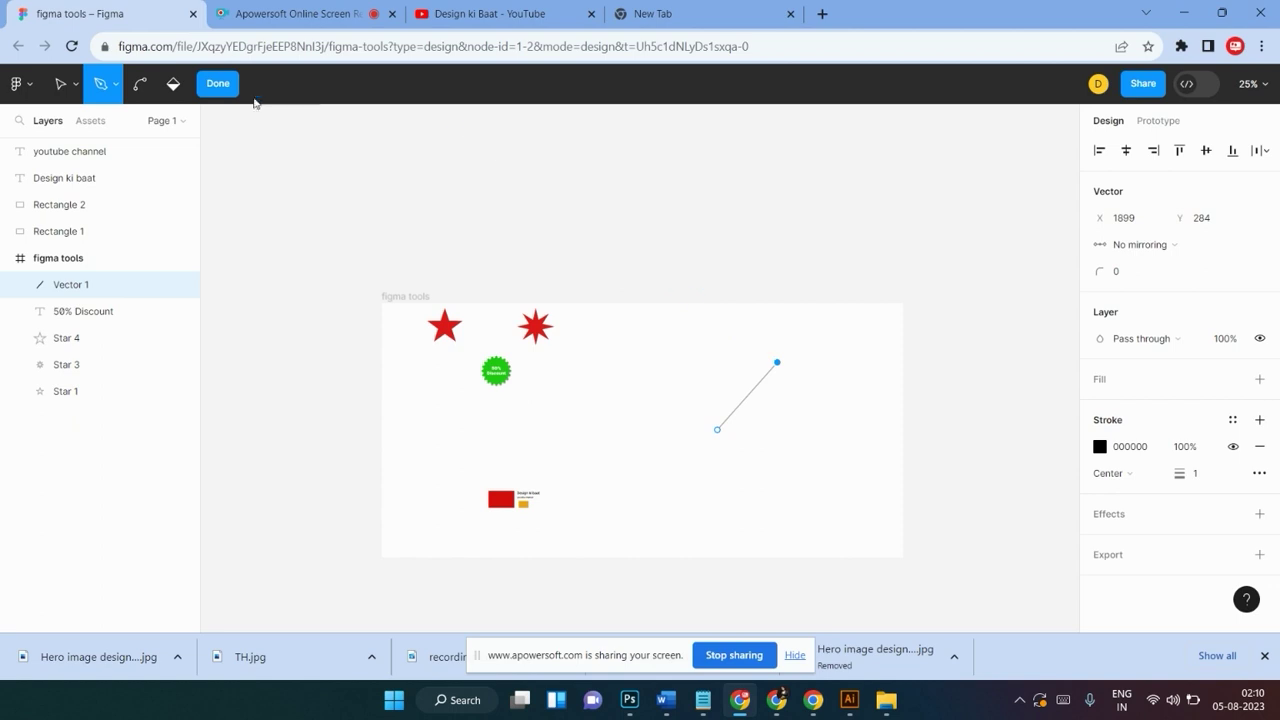
left_click(218, 83)
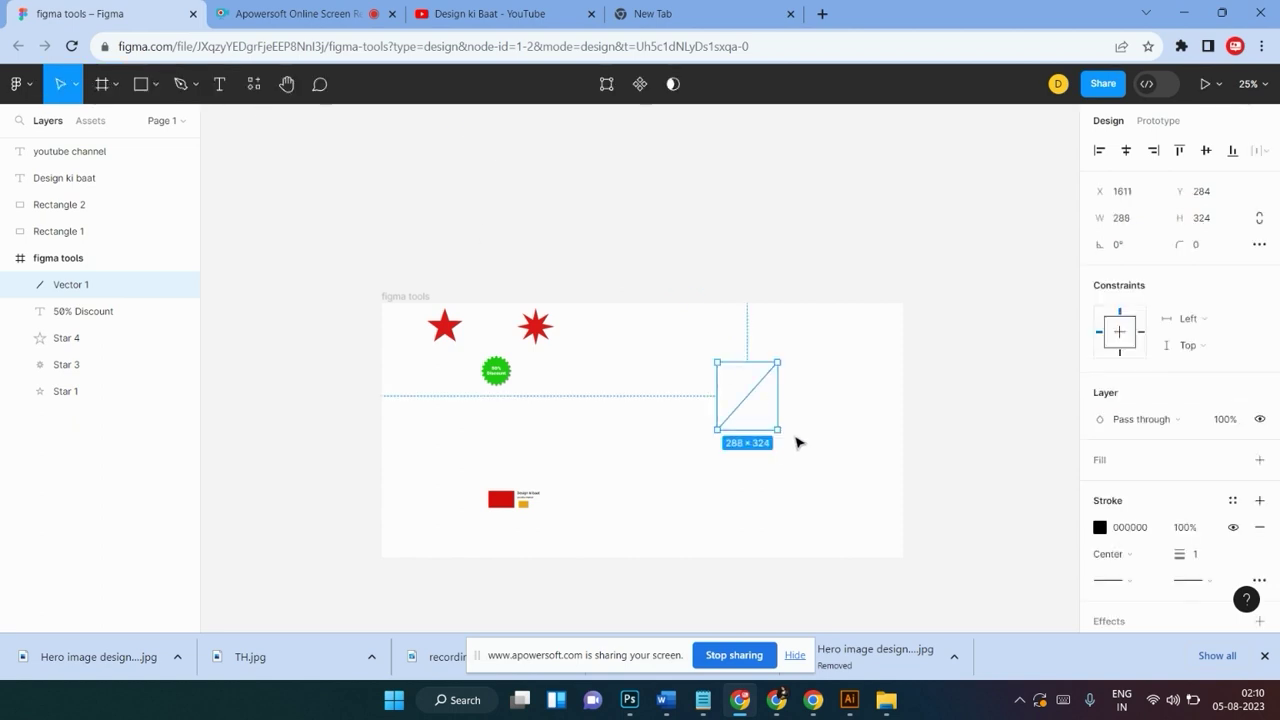
left_click(625, 399)
left_click(724, 426)
left_click(183, 85)
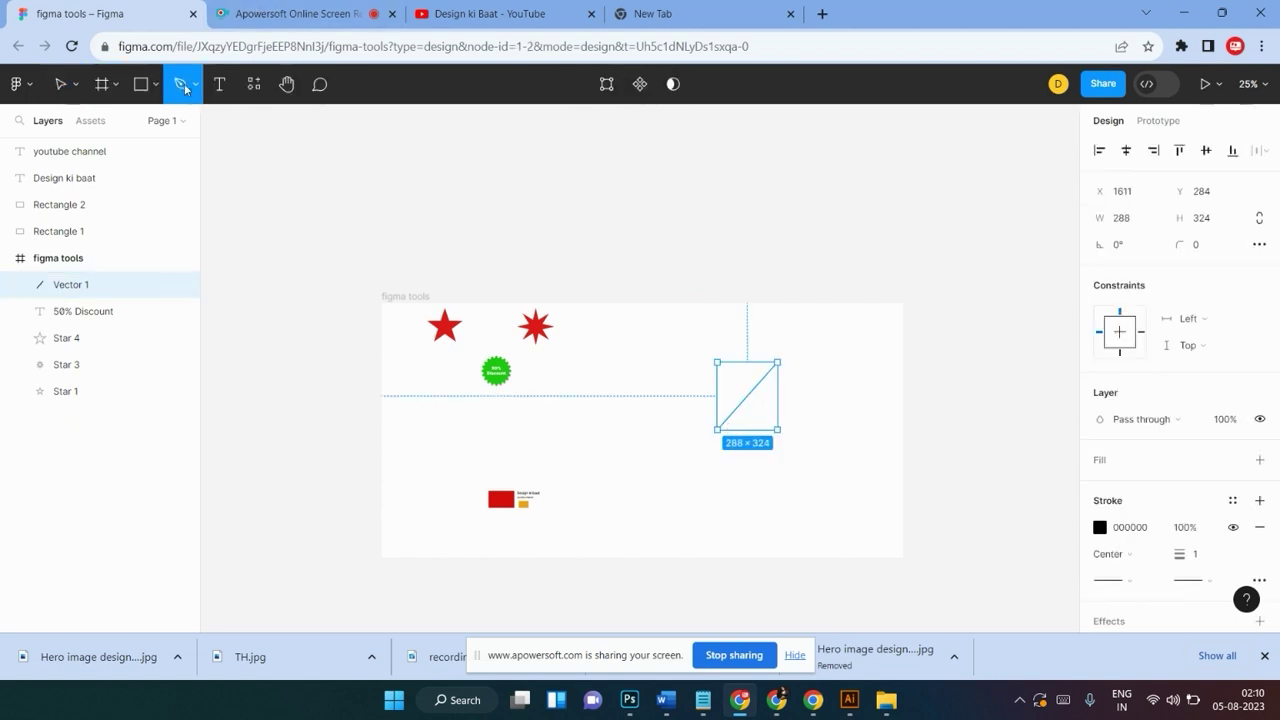
left_click(716, 432)
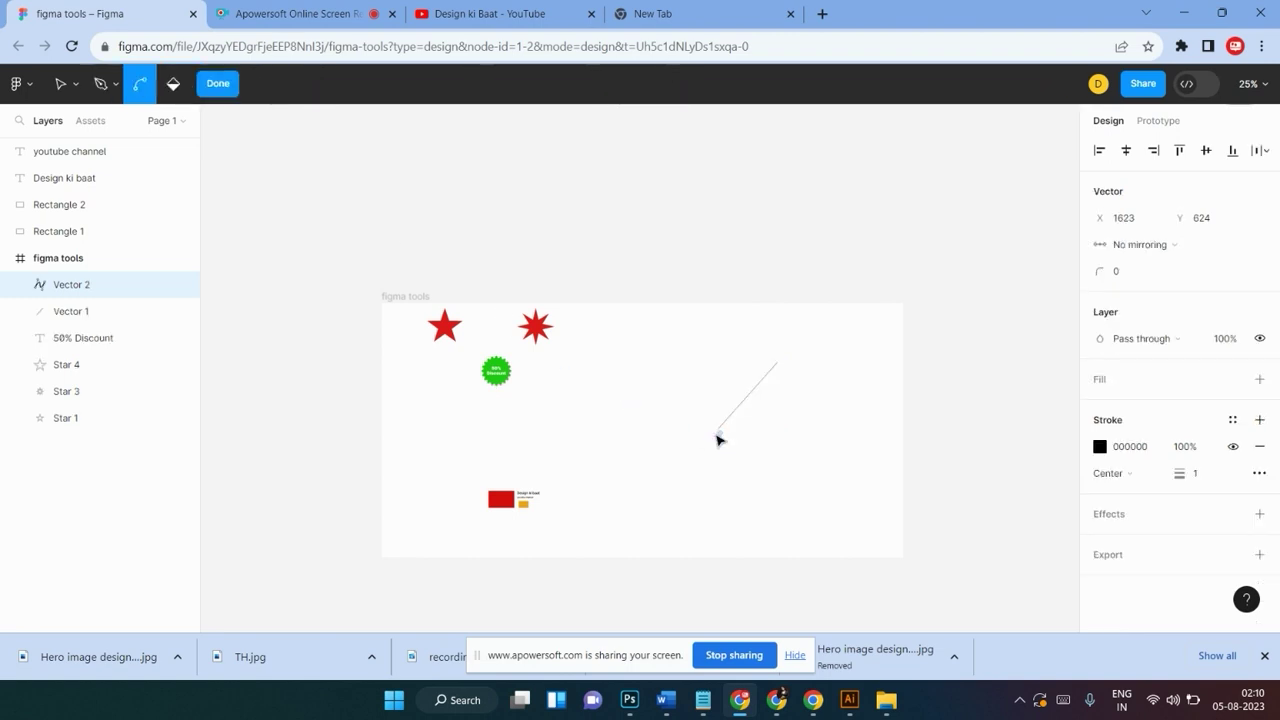
key("shift+0")
scroll(720, 440, "right", 3)
scroll(724, 438, "right", 2)
scroll(700, 470, "right", 3)
scroll(700, 470, "down", 2)
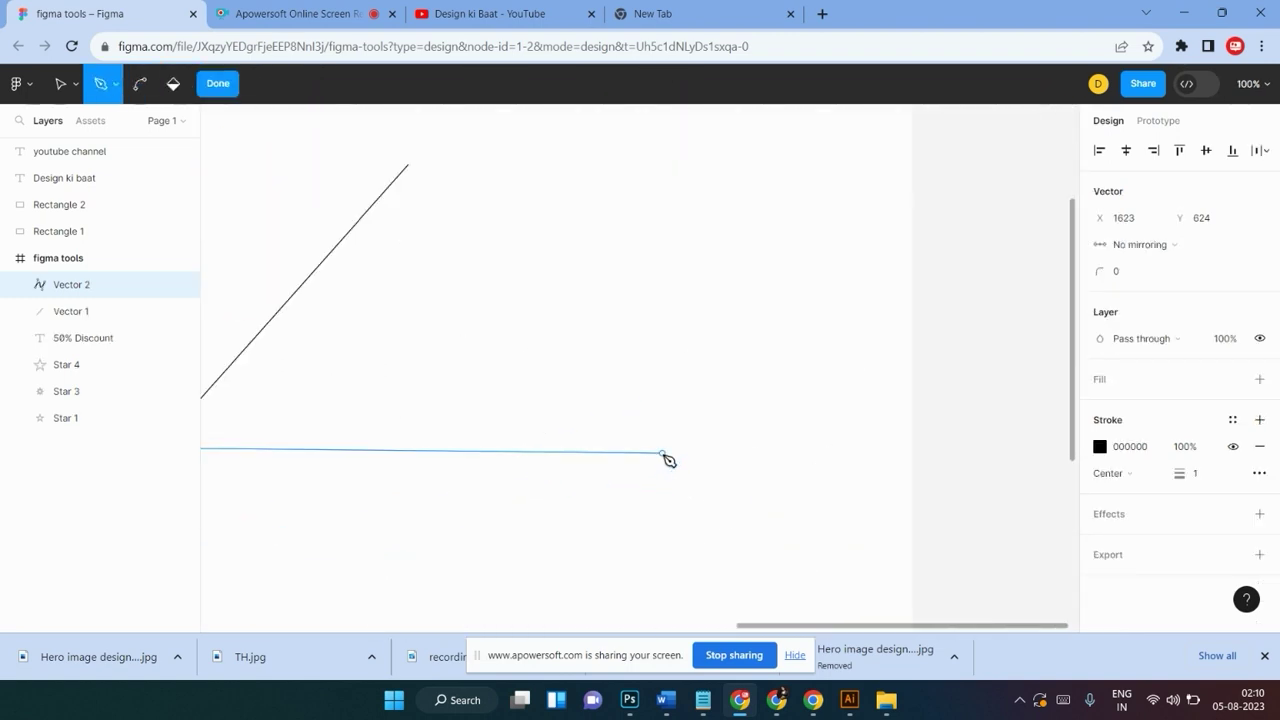
scroll(530, 449, "left", 5)
scroll(531, 449, "left", 4)
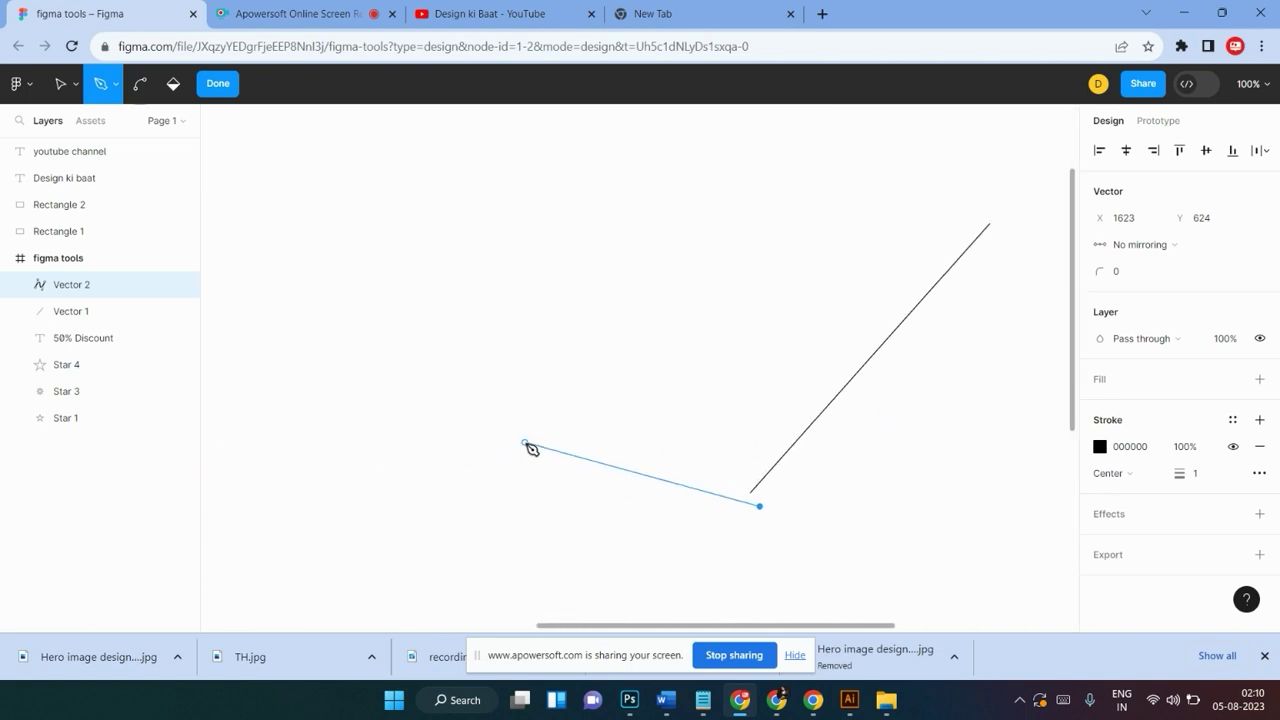
key("Escape")
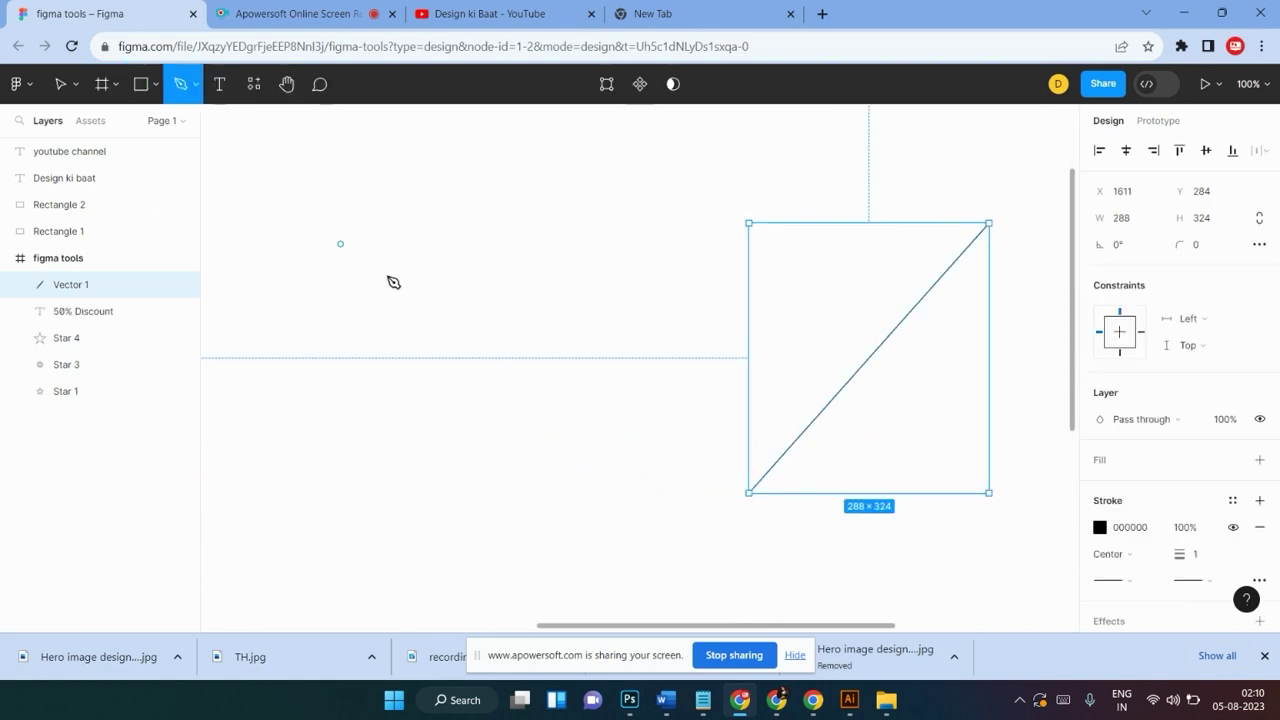
left_click(750, 493)
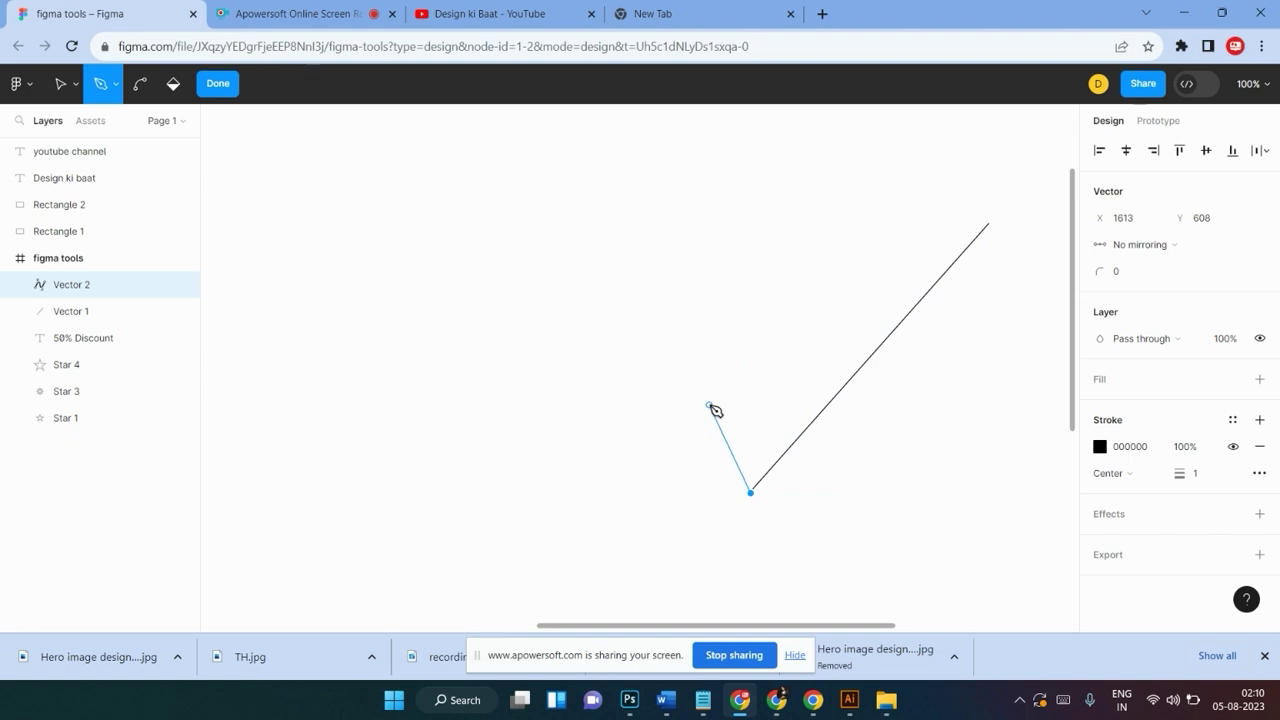
left_click(570, 201)
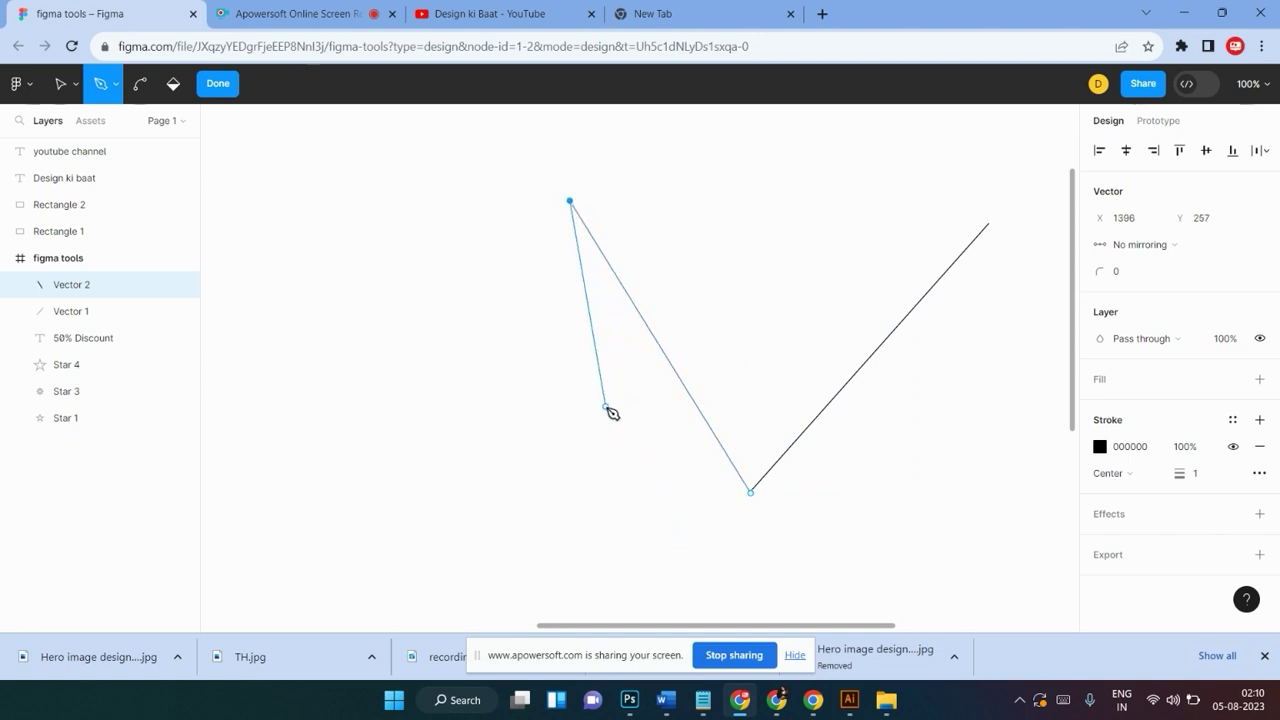
left_click(222, 84)
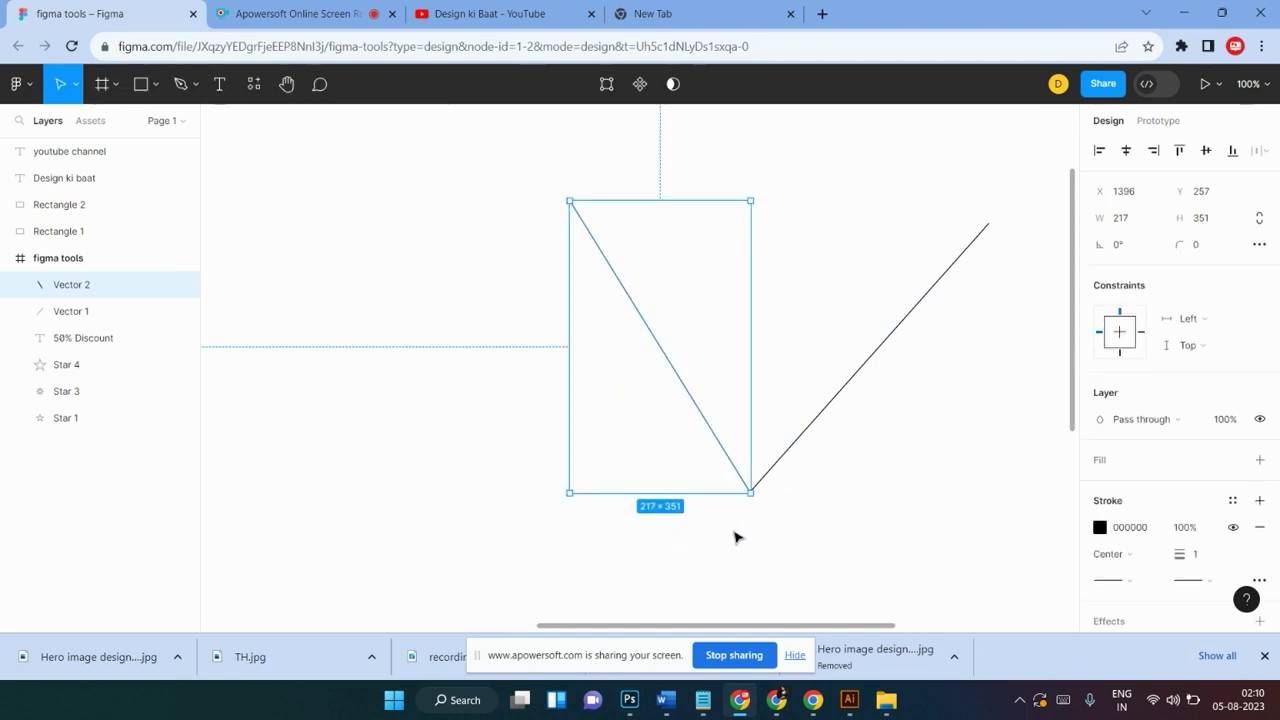
left_click(820, 463)
left_click_drag(838, 479, 611, 543)
left_click_drag(763, 477, 636, 482)
key("minus")
key("minus")
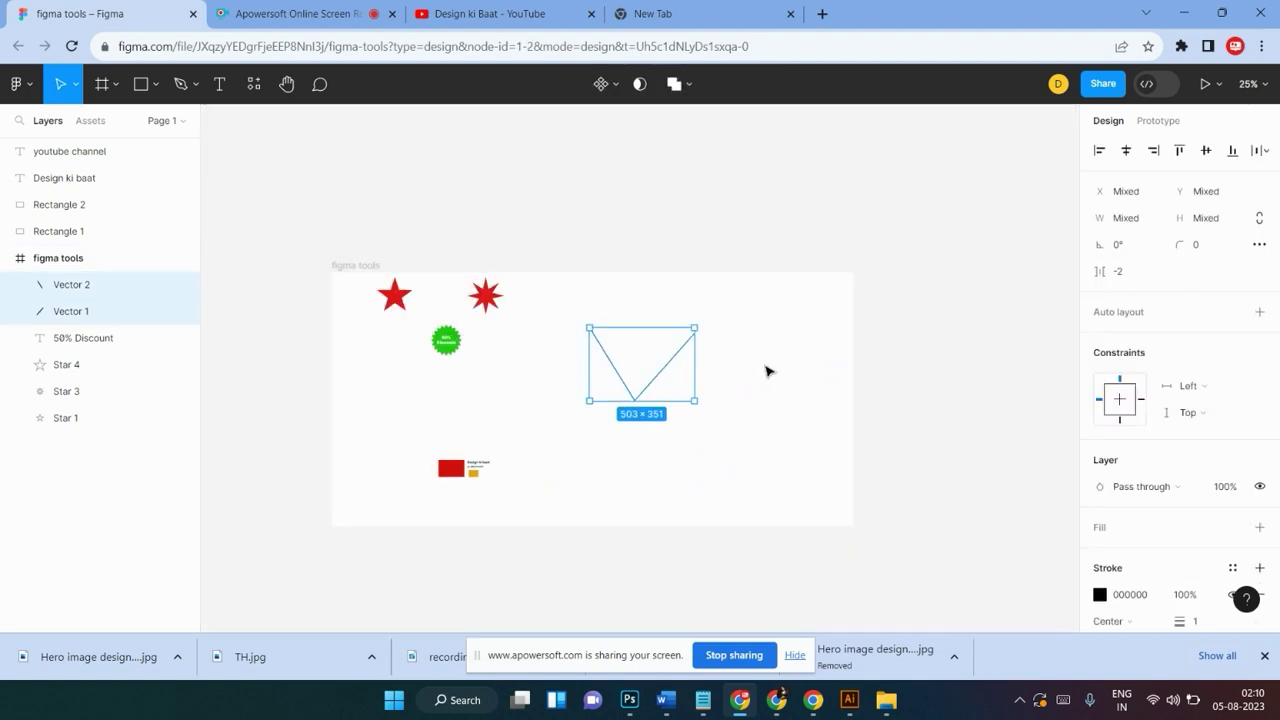
left_click(670, 302)
left_click_drag(730, 328, 593, 403)
key("Delete")
left_click_drag(684, 315, 583, 449)
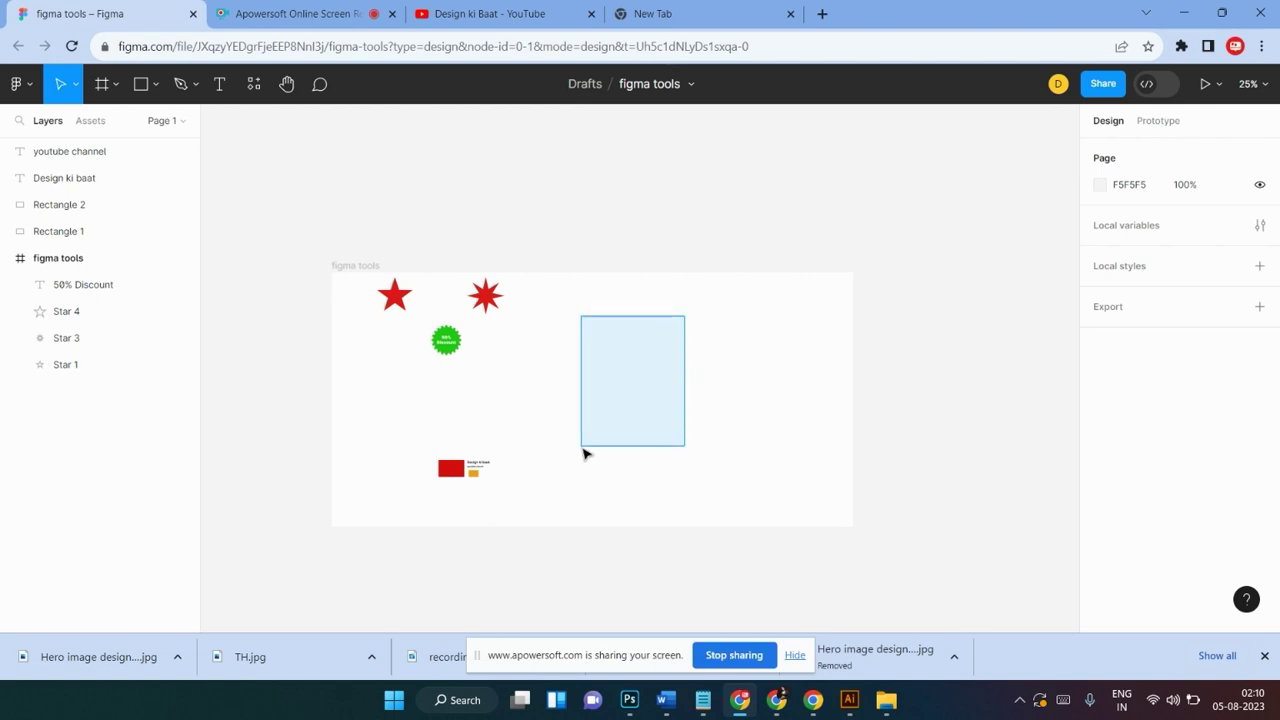
Draw a closed curved loop with the Pen tool inside the frame
left_click(183, 84)
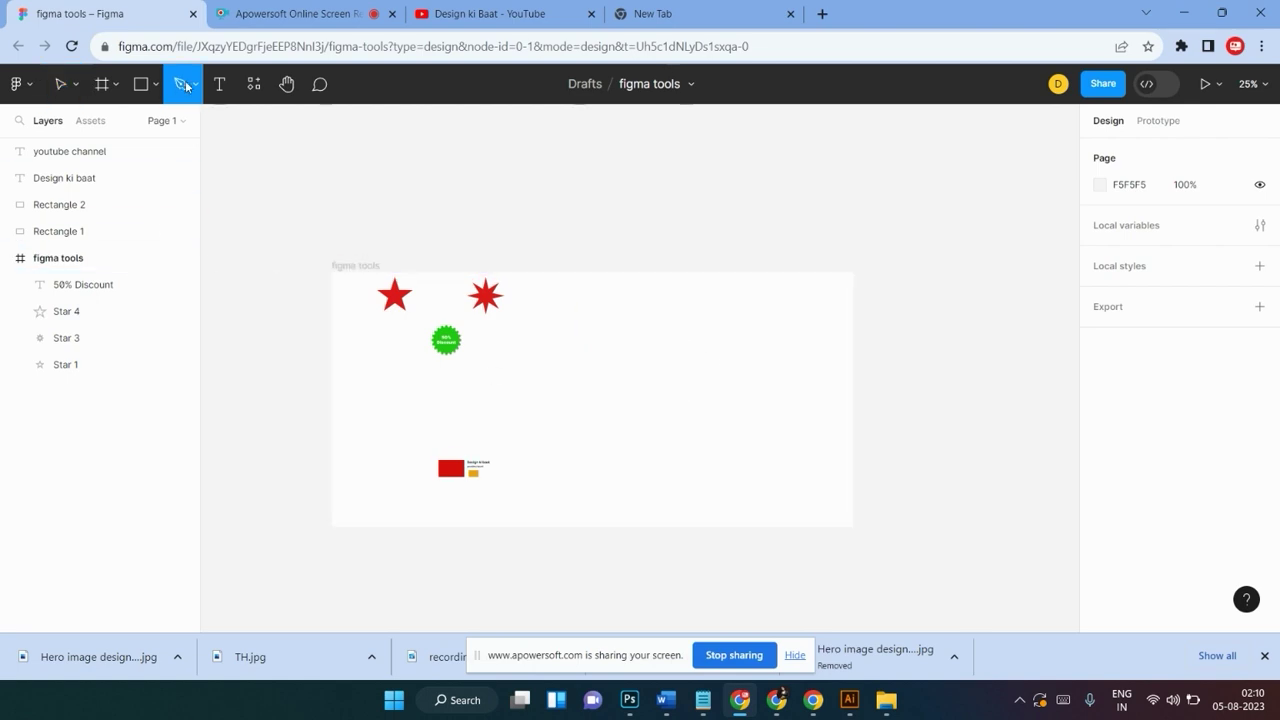
left_click(705, 354)
mouse_move(622, 326)
left_mouse_down()
mouse_move(600, 366)
mouse_move(577, 364)
mouse_move(643, 460)
left_mouse_up()
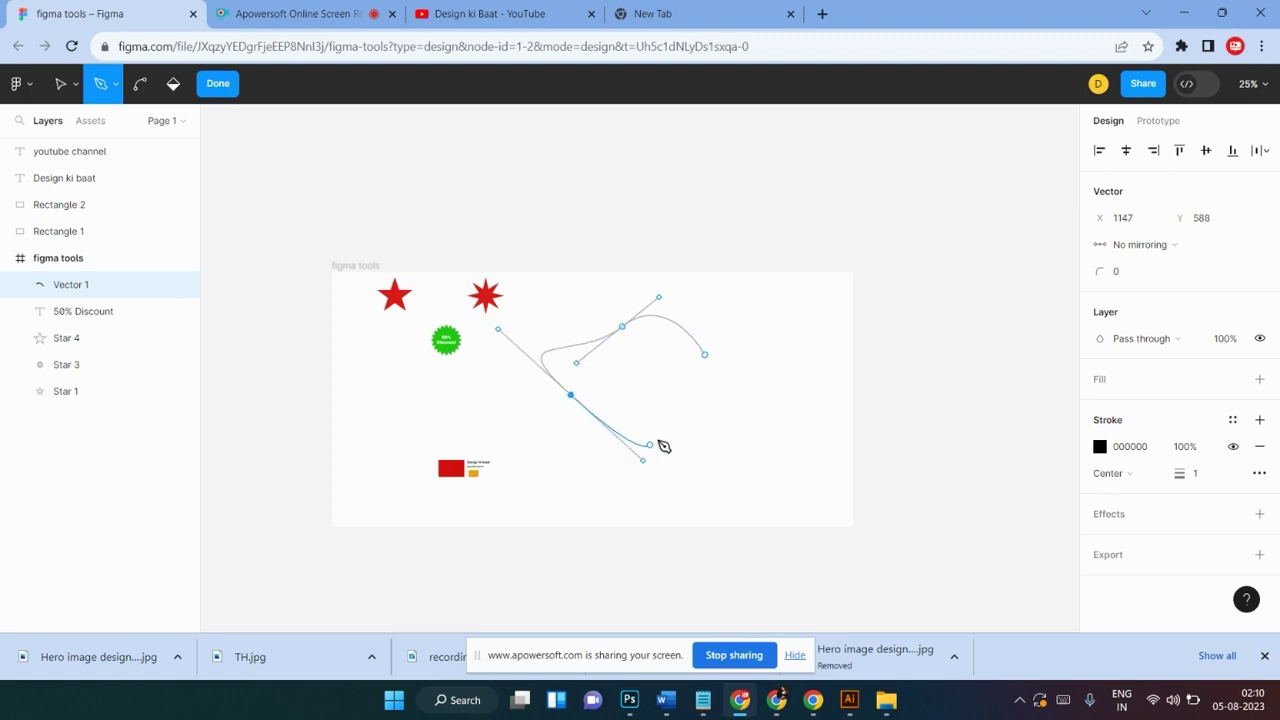
left_click(705, 354)
left_click(707, 356)
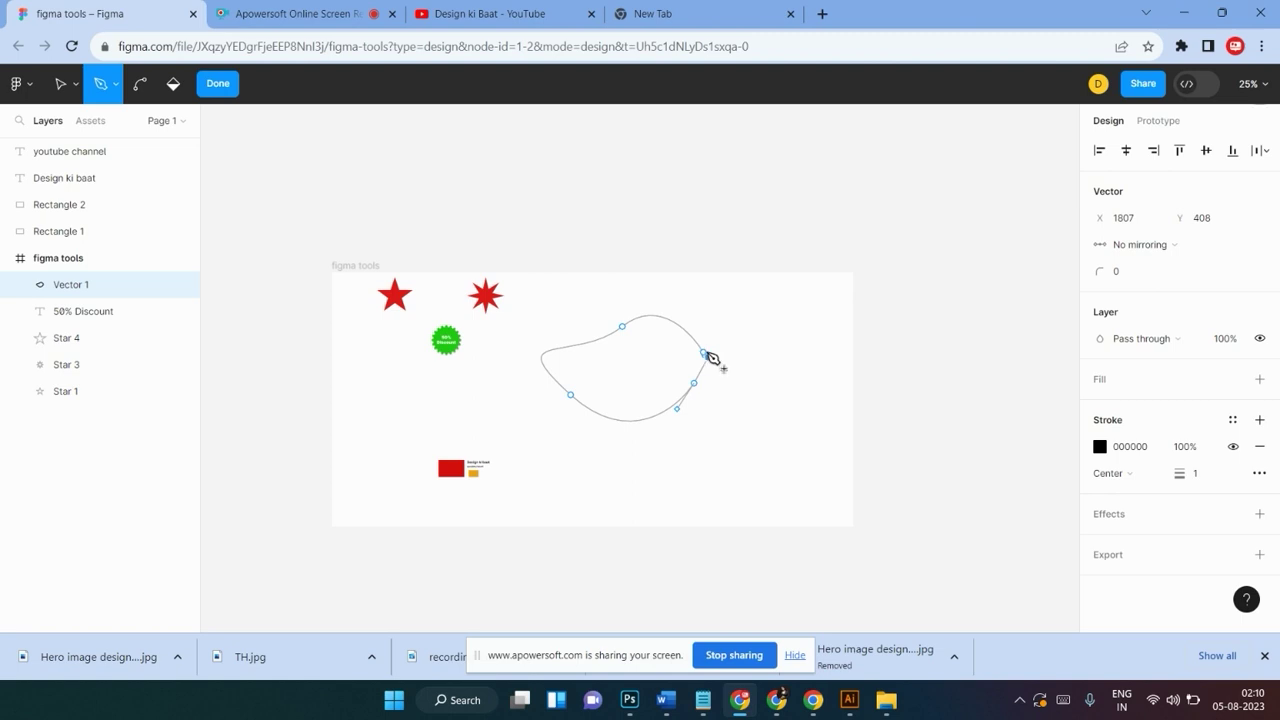
left_click(708, 358)
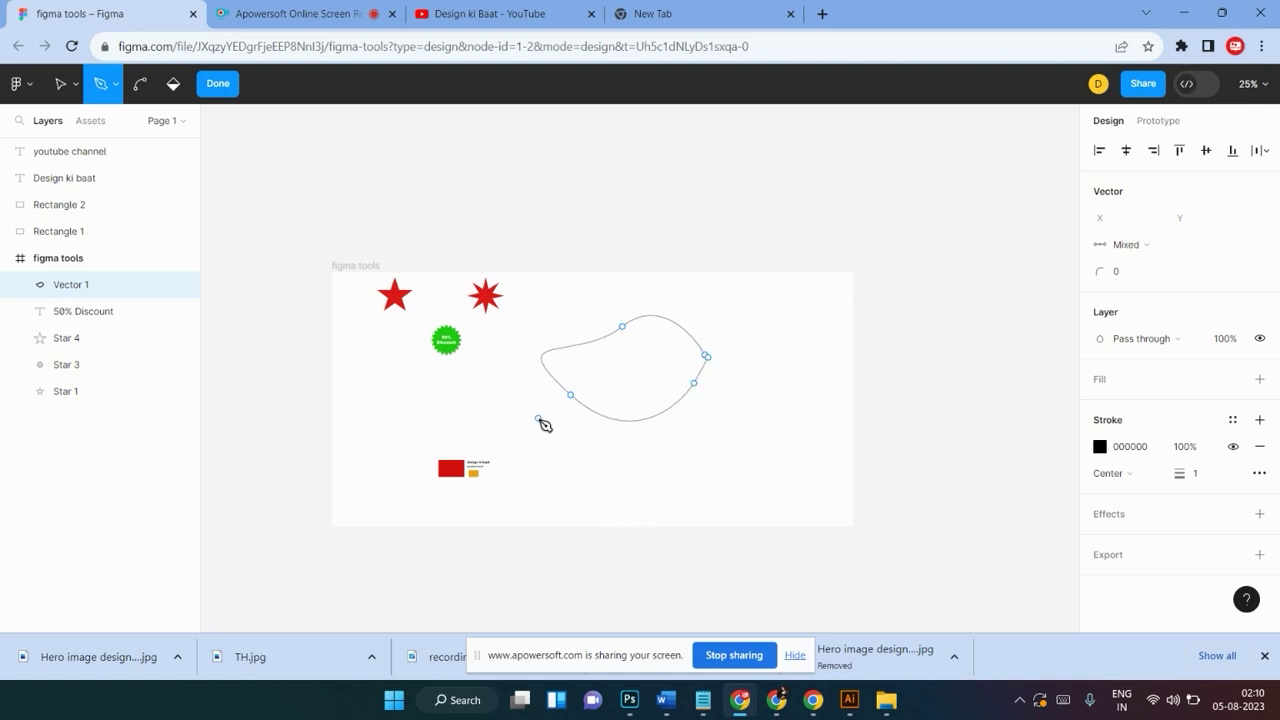
Finish and delete the curved shape, then open the place-image file picker
left_click(218, 84)
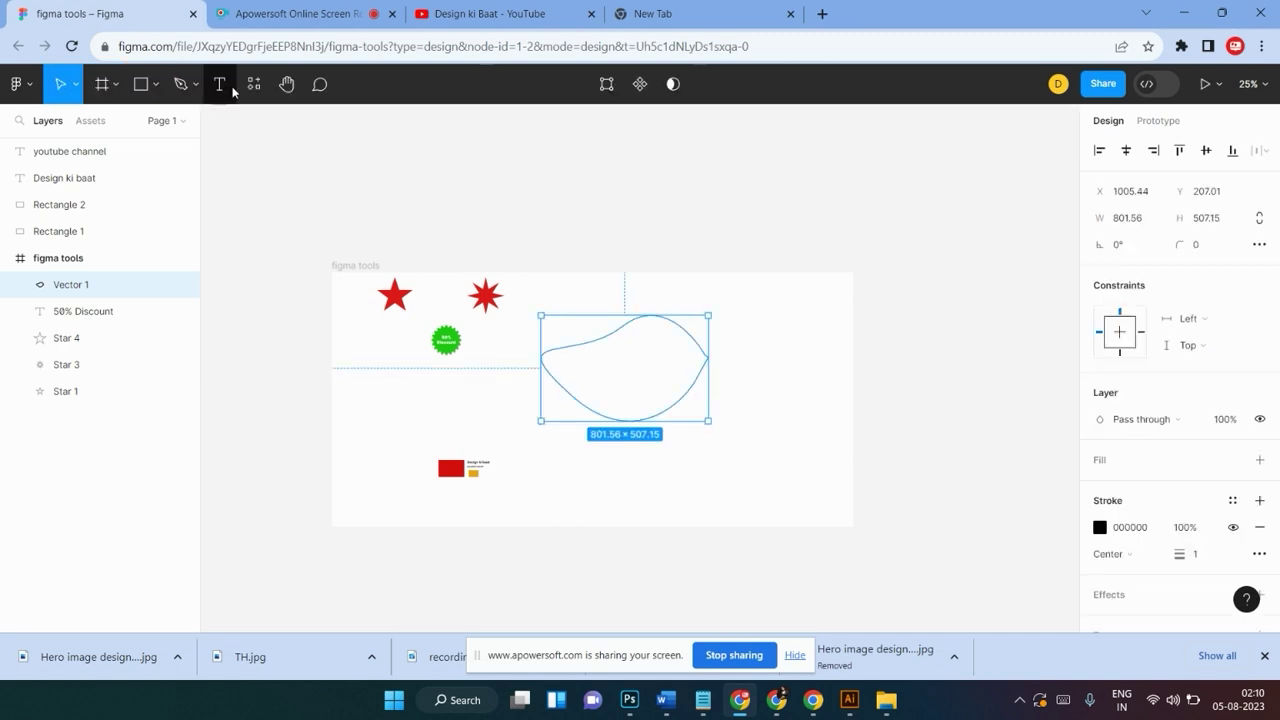
key("Delete")
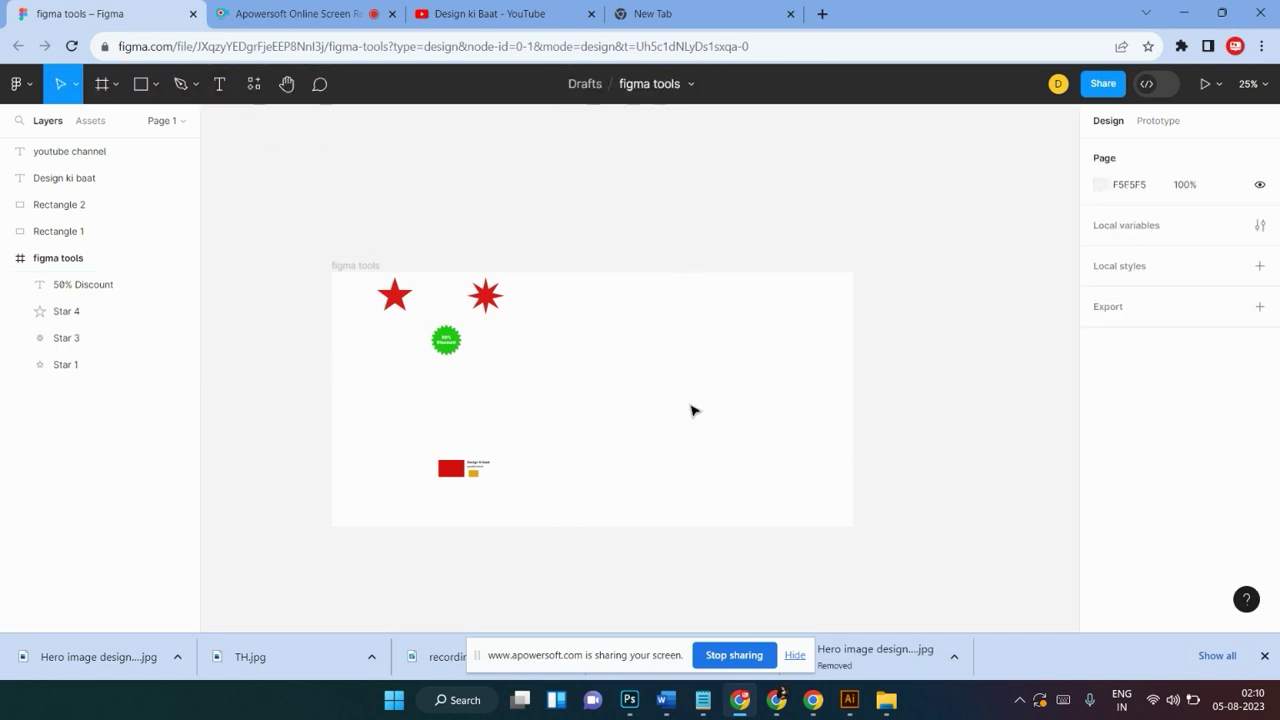
key("ctrl+shift+k")
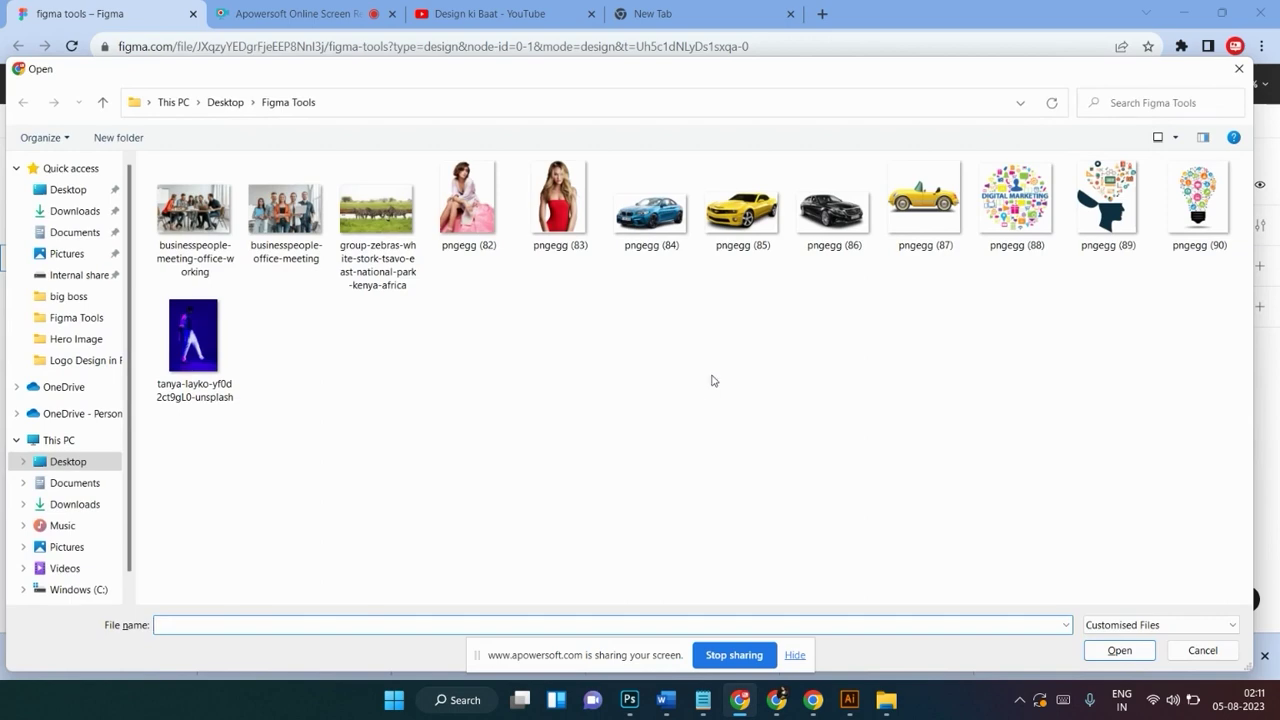
Place the yellow convertible car image pngegg (87) onto the canvas
left_click(926, 210)
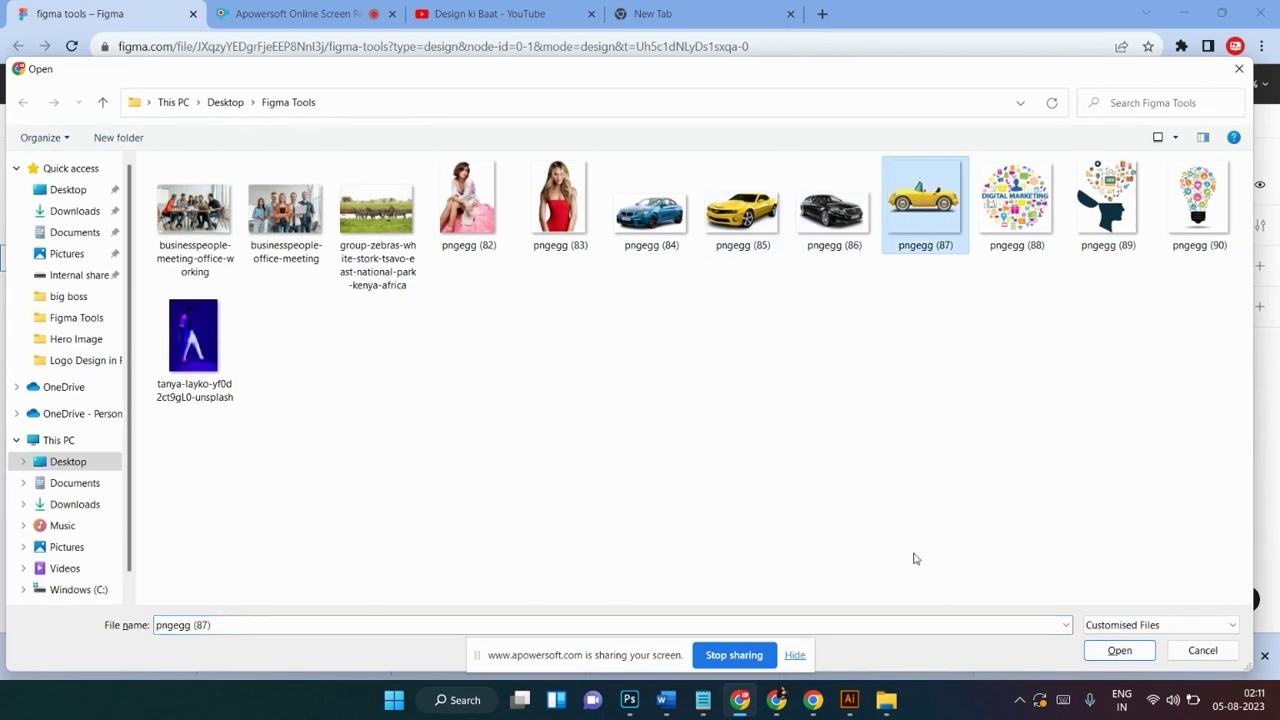
left_click(1120, 650)
left_click(658, 387)
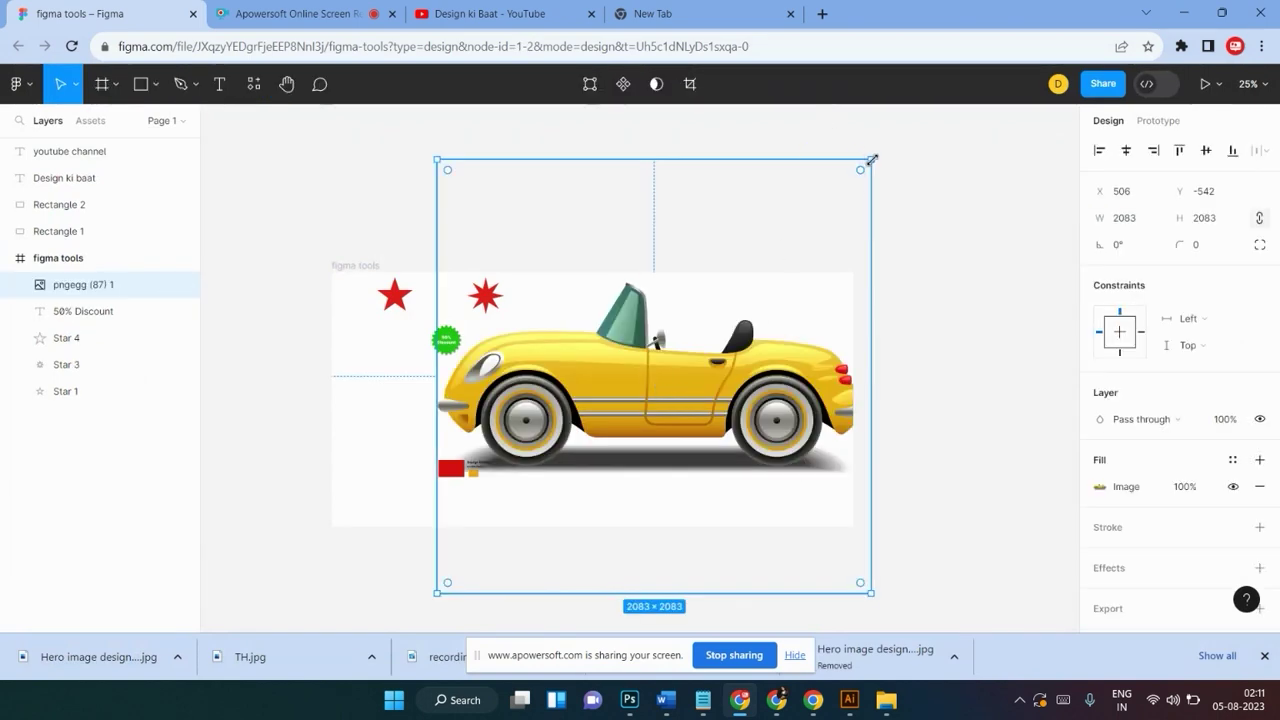
Resize the car image to 961×961 and move it into the frame's right half
left_click_drag(871, 159, 541, 397)
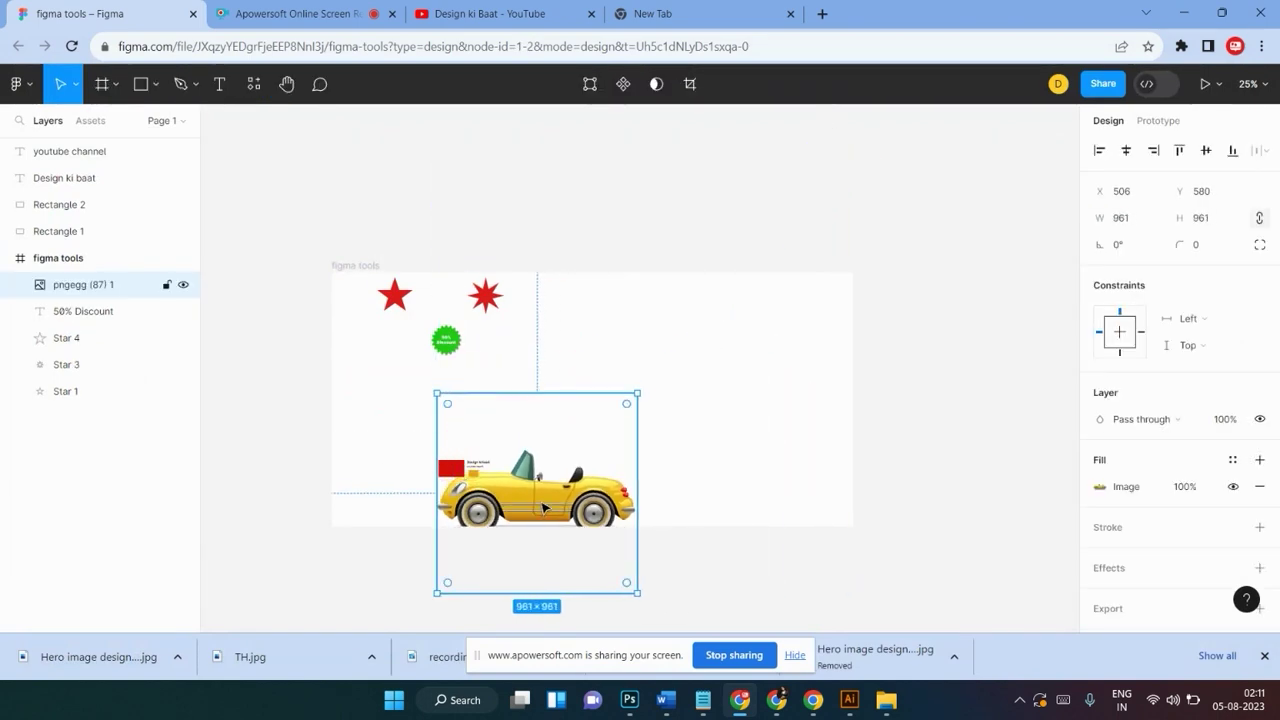
left_click_drag(543, 508, 712, 398)
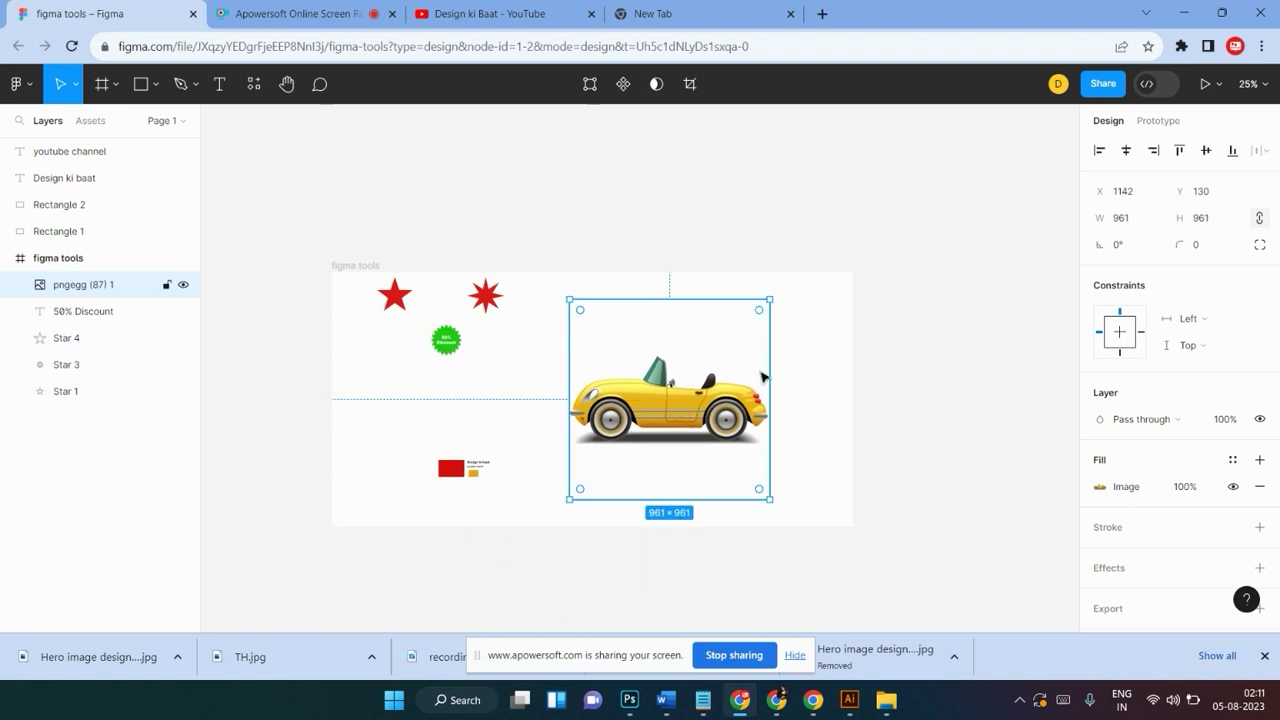
scroll(762, 376, "up", 2)
scroll(762, 376, "up", 2)
scroll(762, 376, "up", 1)
scroll(762, 376, "up", 1)
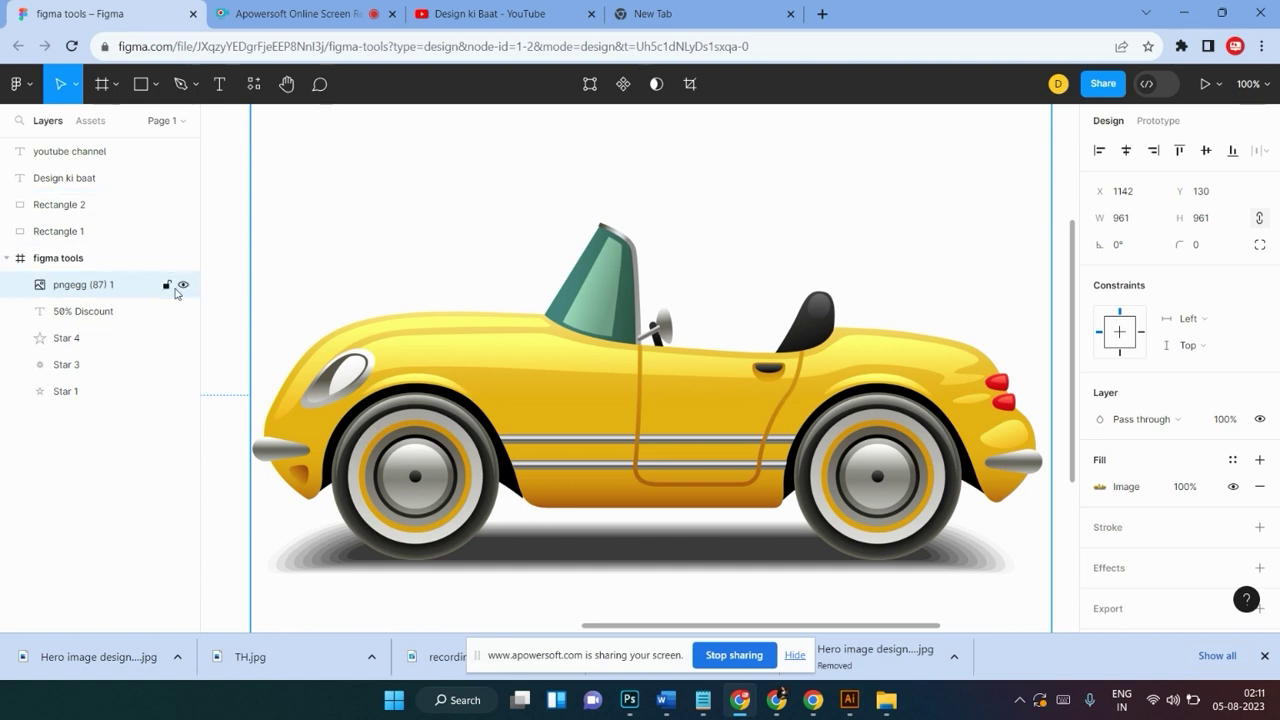
Lock the pngegg car image layer and move the car frame up and right
left_click(166, 285)
left_click(662, 356)
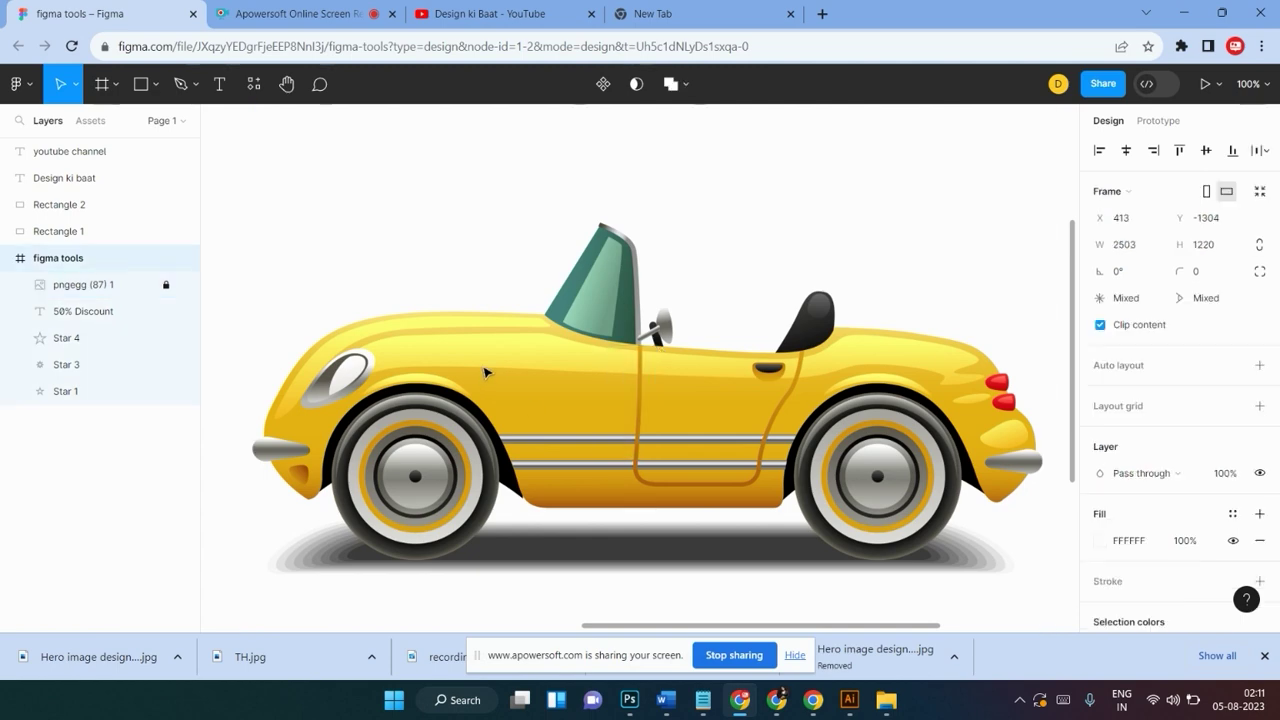
scroll(420, 300, "up", 3)
left_click_drag(538, 367, 691, 291)
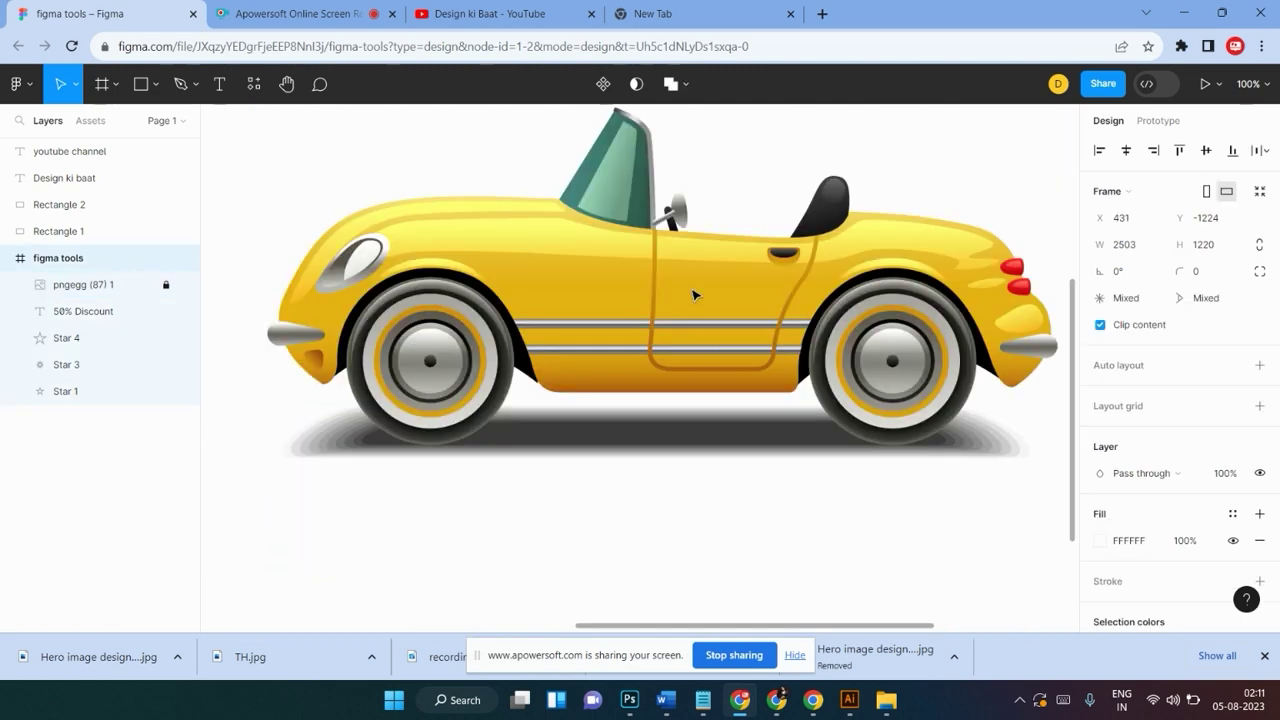
Start a Pen path at the windshield base with curved points along the hood and front bumper
left_click(183, 86)
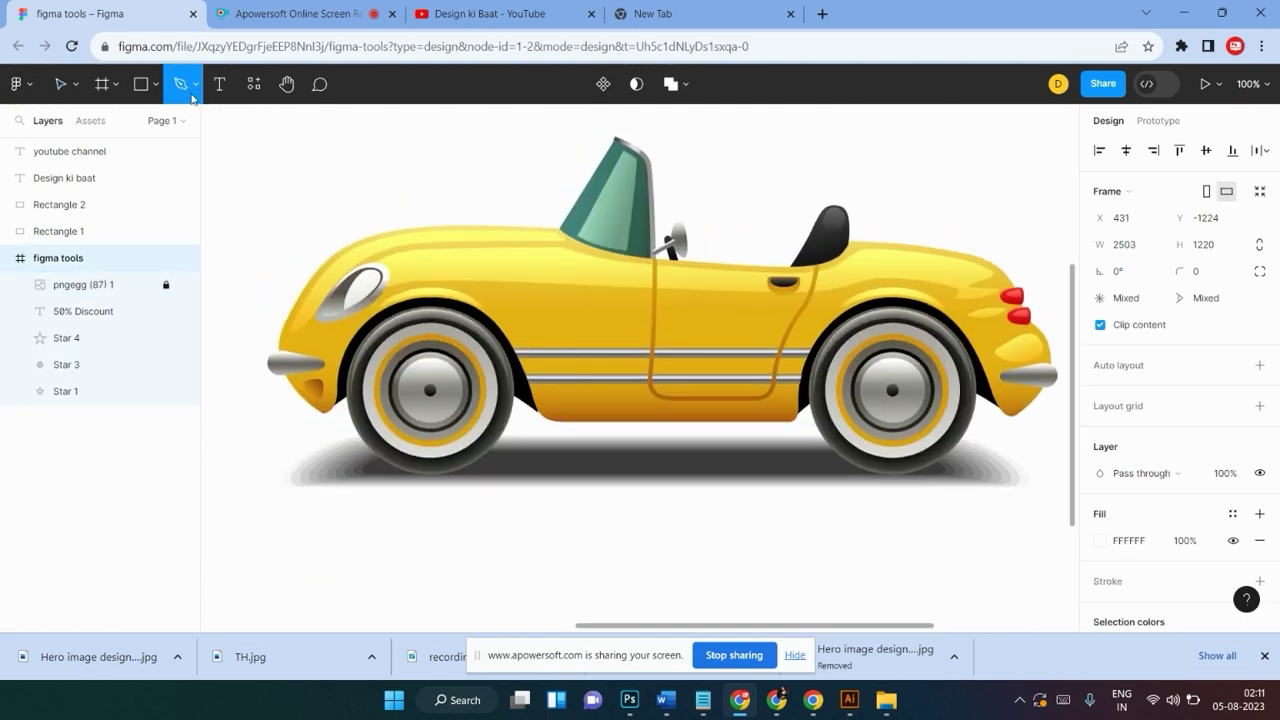
left_click(556, 229)
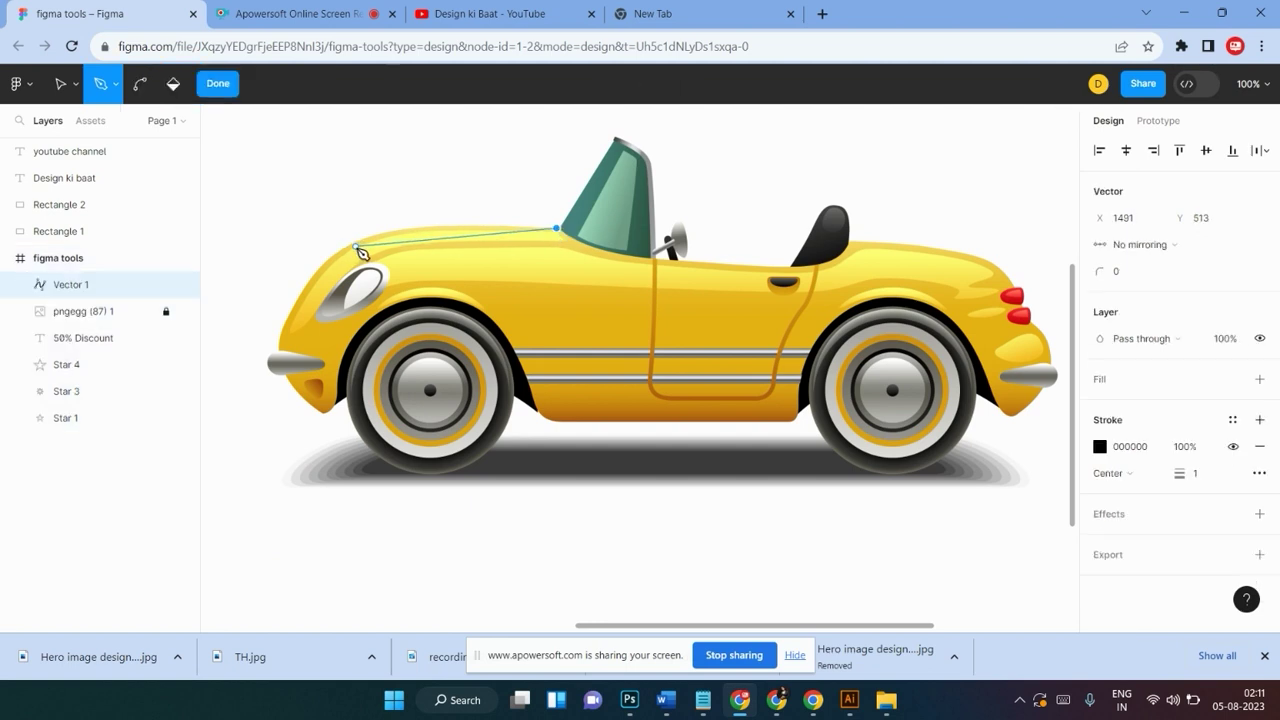
left_click_drag(352, 243, 321, 279)
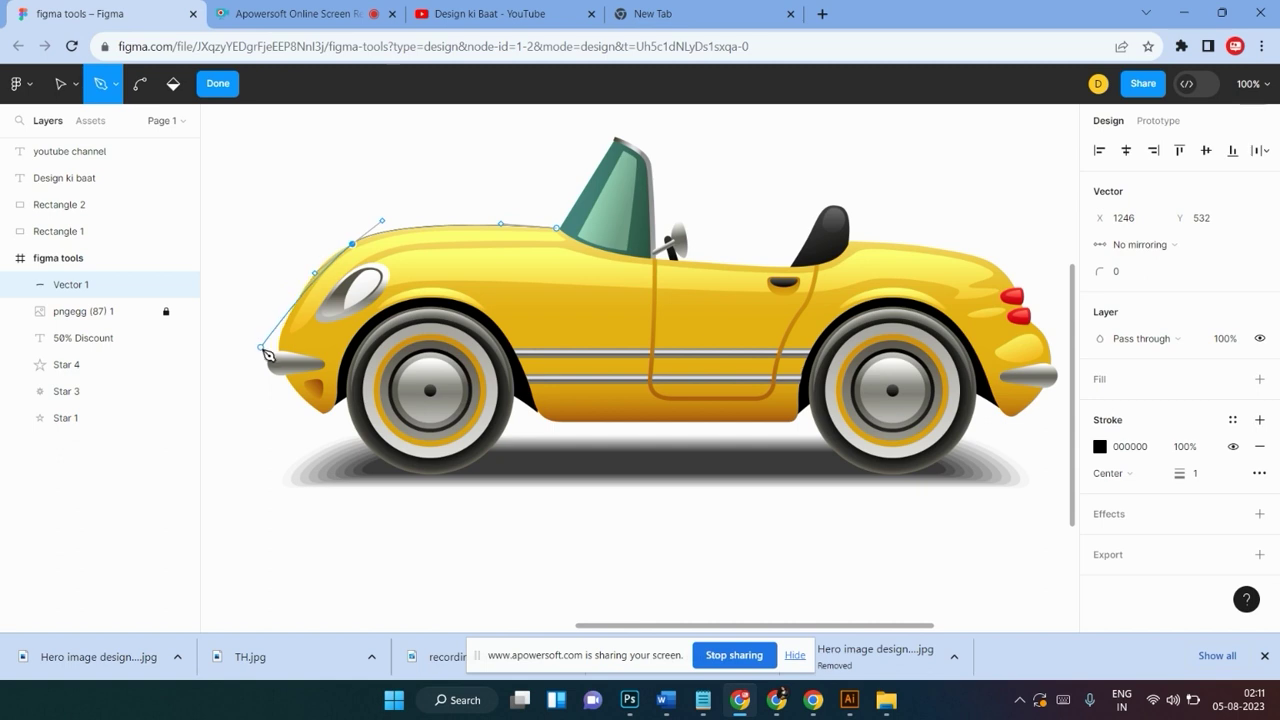
mouse_move(278, 352)
left_mouse_down()
mouse_move(277, 412)
mouse_move(269, 403)
left_mouse_up()
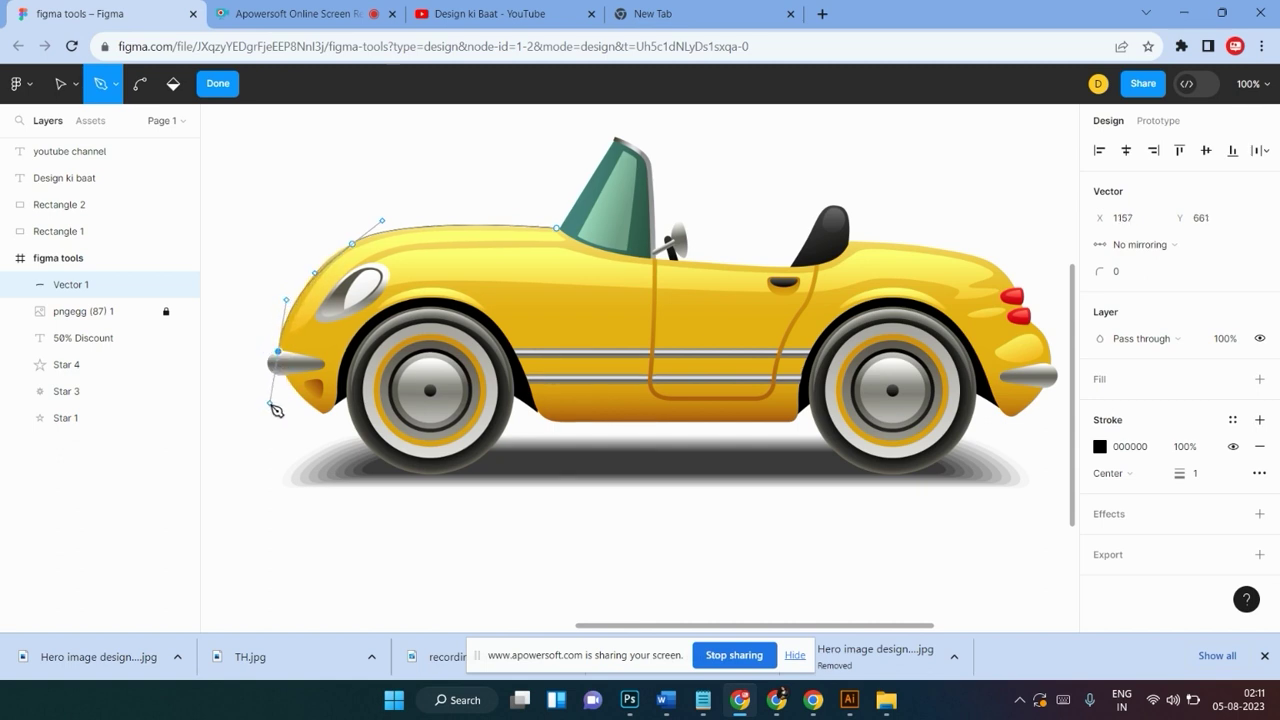
left_click(316, 284)
Adjust the curve at the front bumper point and add a point below it
left_click(313, 277)
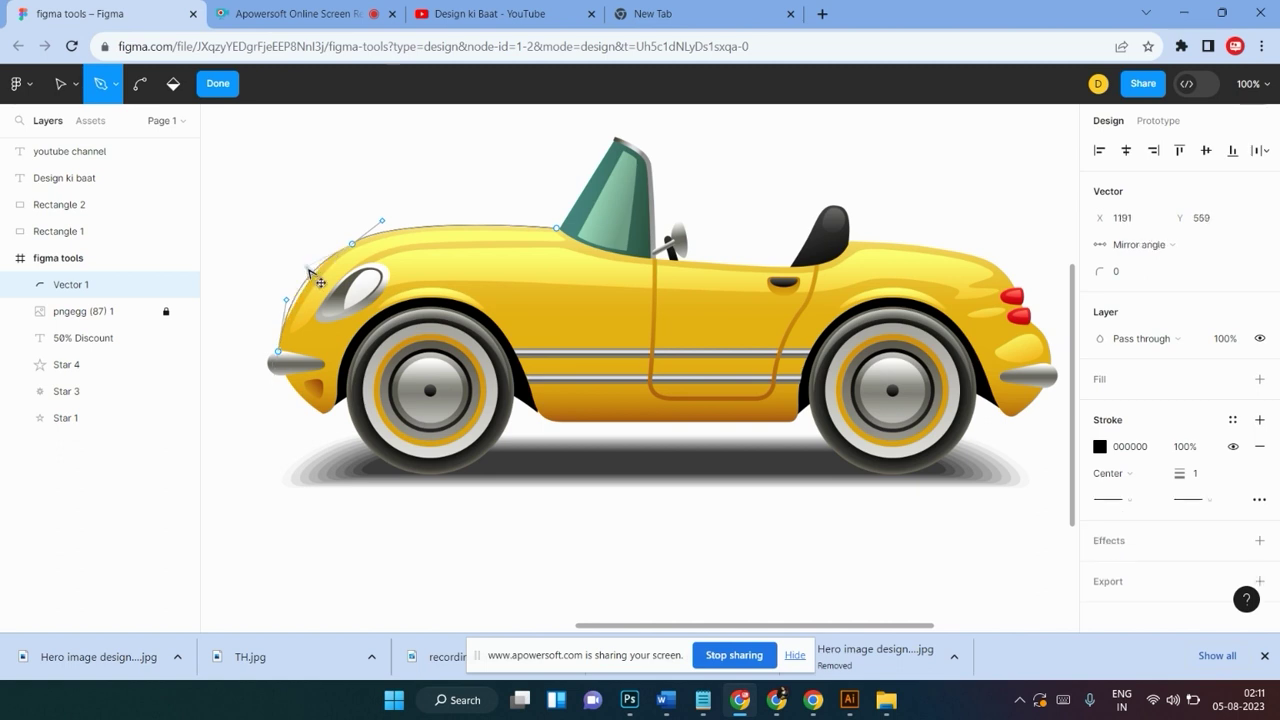
left_click(314, 276)
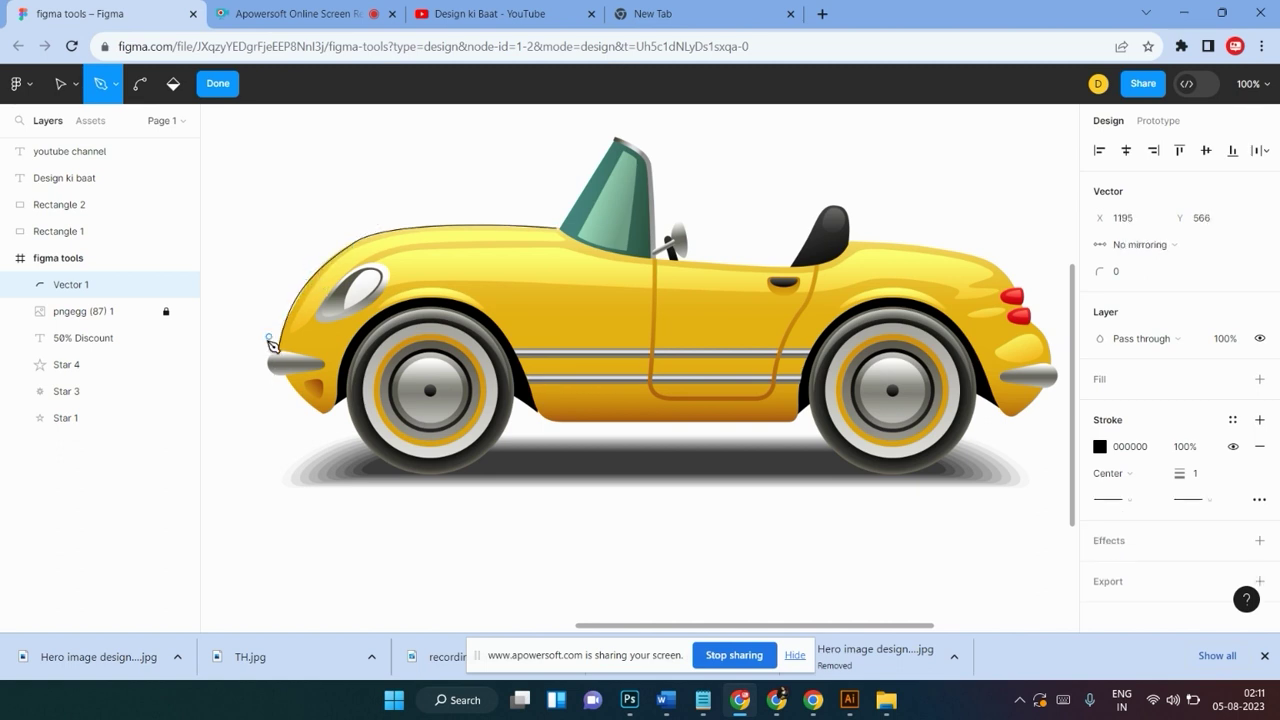
left_click(278, 352)
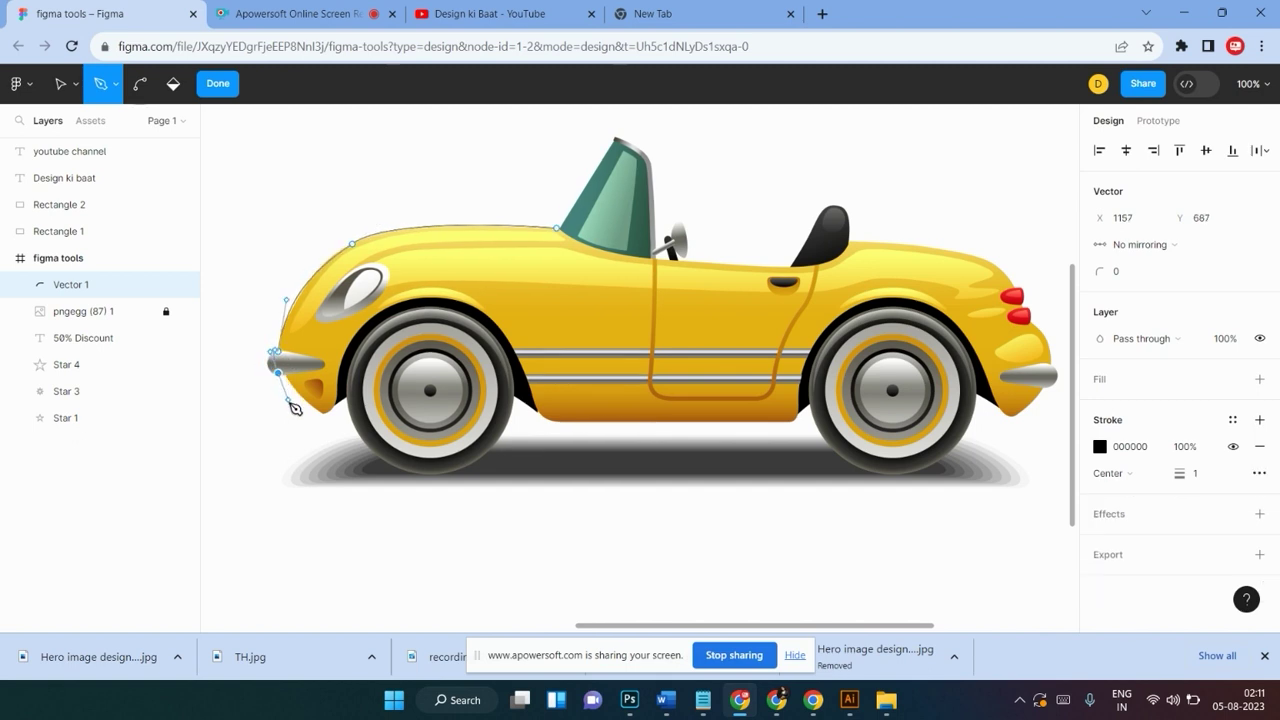
left_click_drag(281, 378, 312, 389)
left_click(300, 402)
left_click(300, 386)
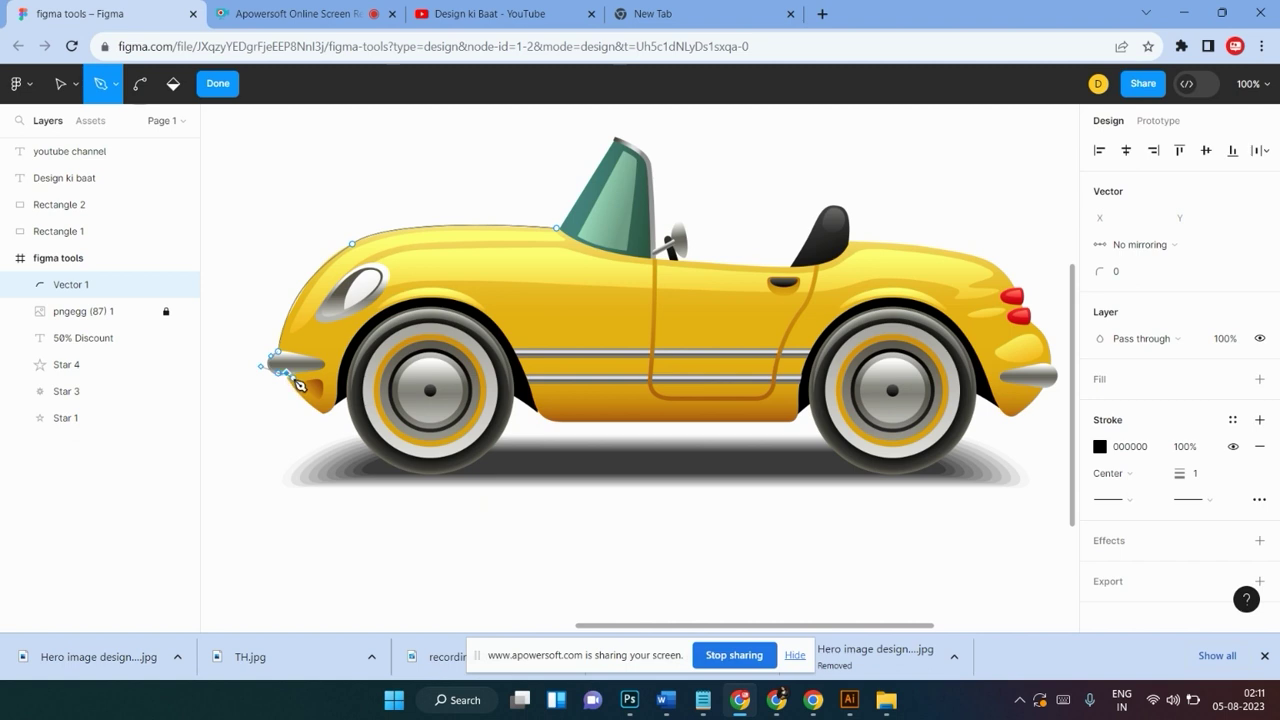
Extend the path under the front bumper, over the front wheel arch and behind the wheel
left_click(293, 374)
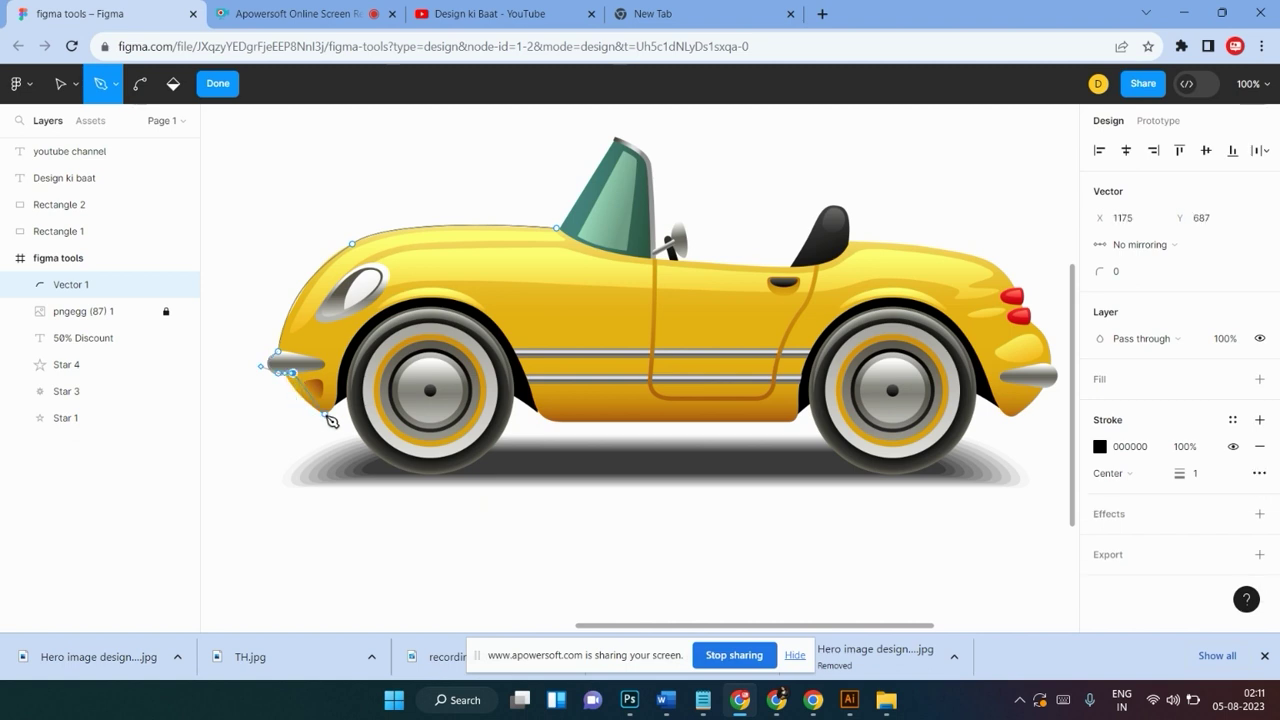
left_click_drag(325, 413, 349, 422)
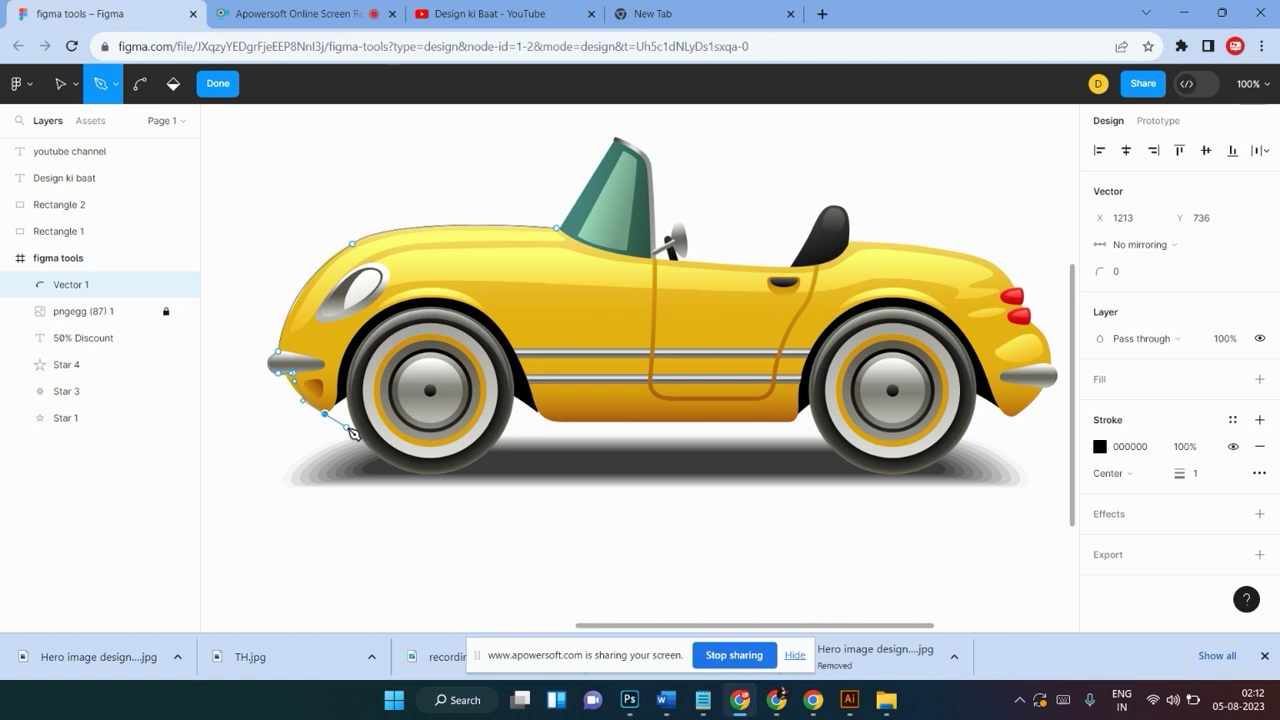
key("Escape")
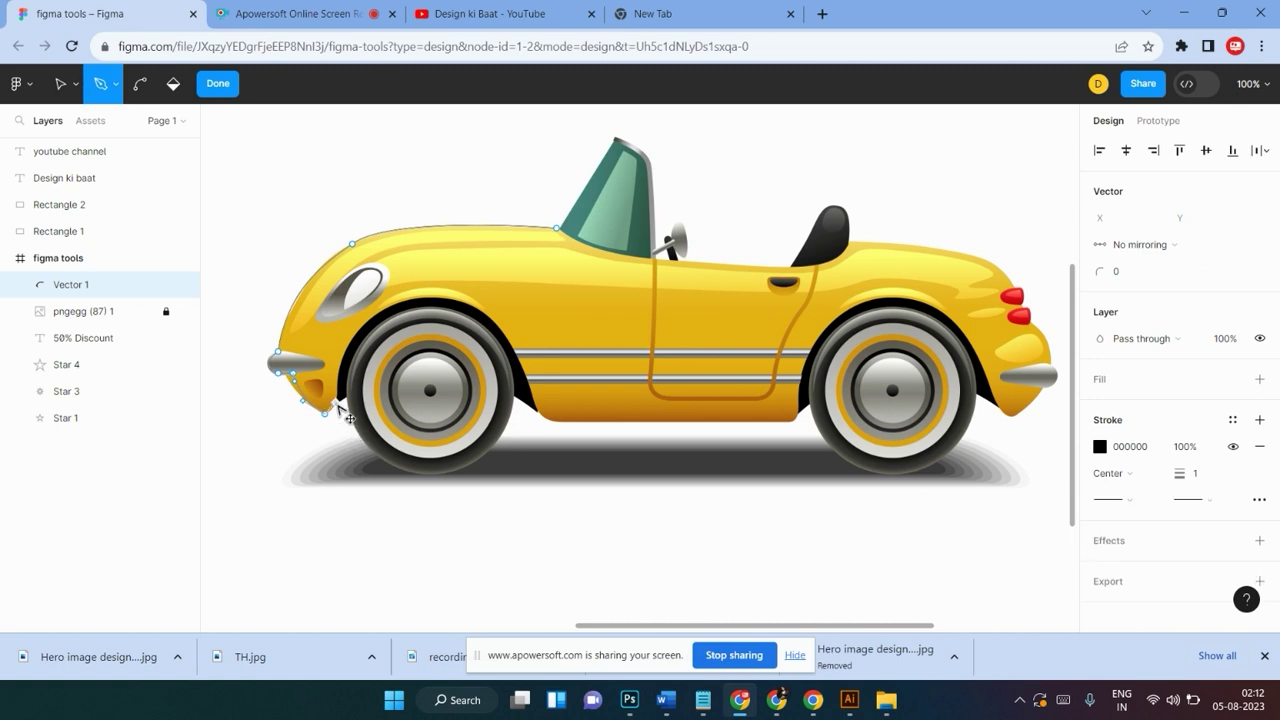
left_click_drag(384, 309, 425, 303)
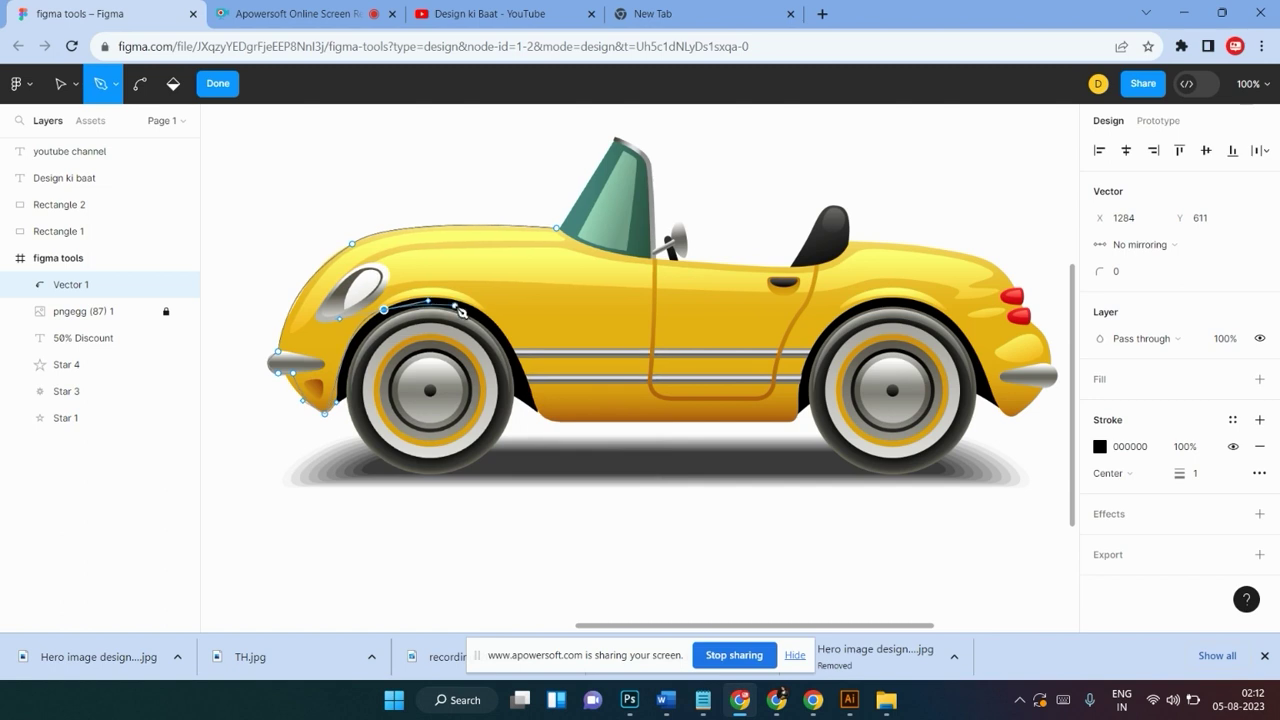
mouse_move(539, 413)
left_mouse_down()
mouse_move(558, 440)
mouse_move(469, 531)
mouse_move(557, 487)
mouse_move(540, 461)
mouse_move(646, 500)
mouse_move(461, 482)
mouse_move(502, 529)
mouse_move(554, 540)
mouse_move(481, 221)
mouse_move(474, 305)
mouse_move(620, 580)
mouse_move(471, 523)
mouse_move(527, 577)
mouse_move(583, 478)
mouse_move(553, 584)
mouse_move(547, 575)
left_mouse_up()
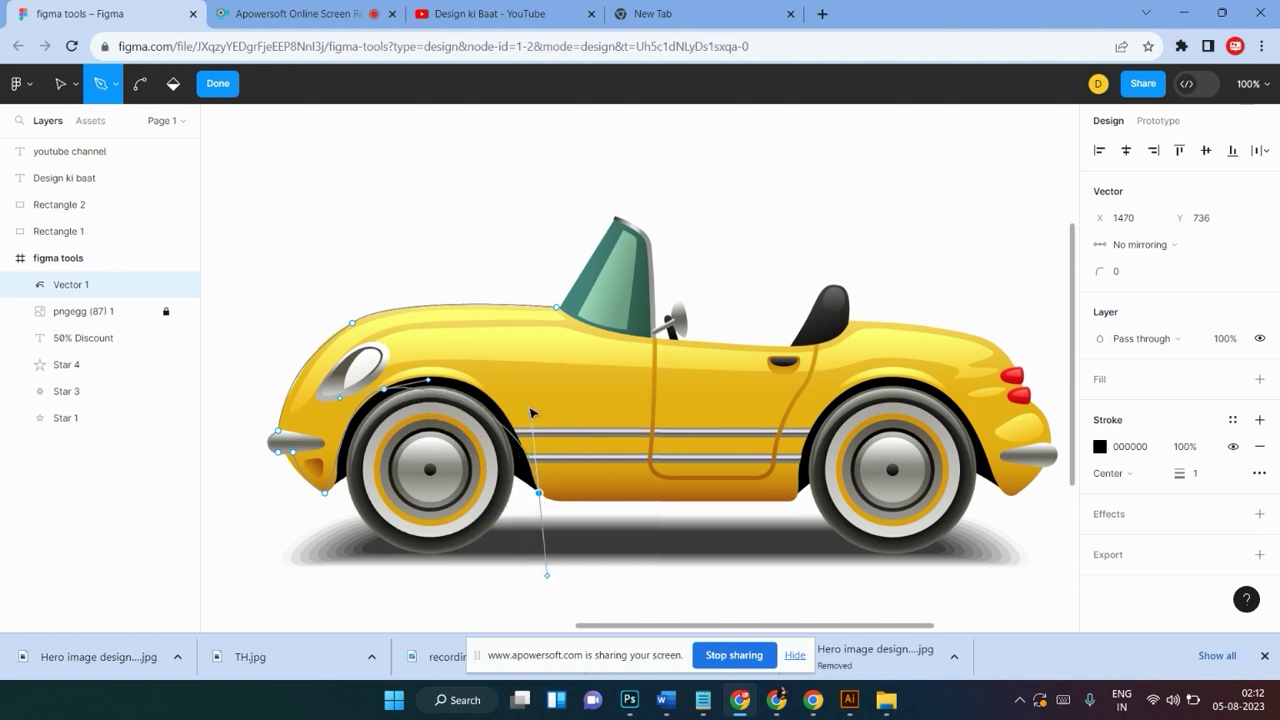
Trace the front wheel arch, the car's underside and the curve over the rear wheel
left_click_drag(531, 412, 500, 350)
scroll(520, 390, "down", 3)
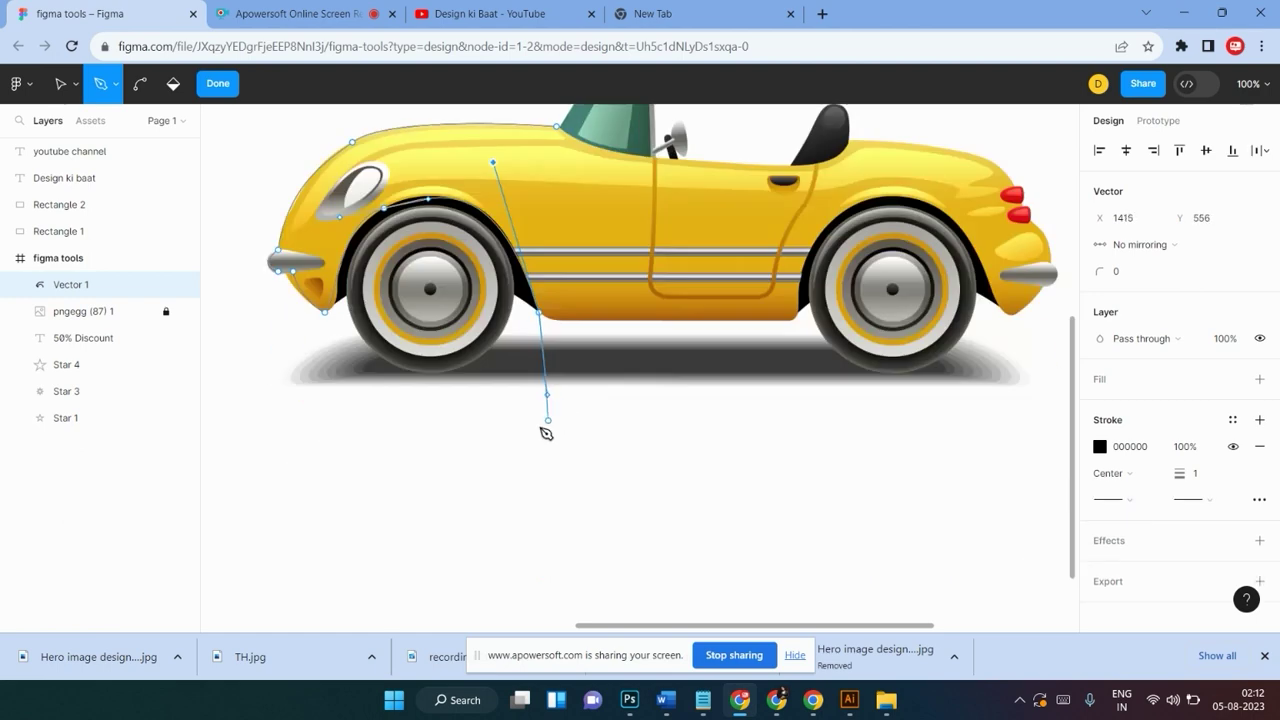
left_click_drag(549, 391, 594, 324)
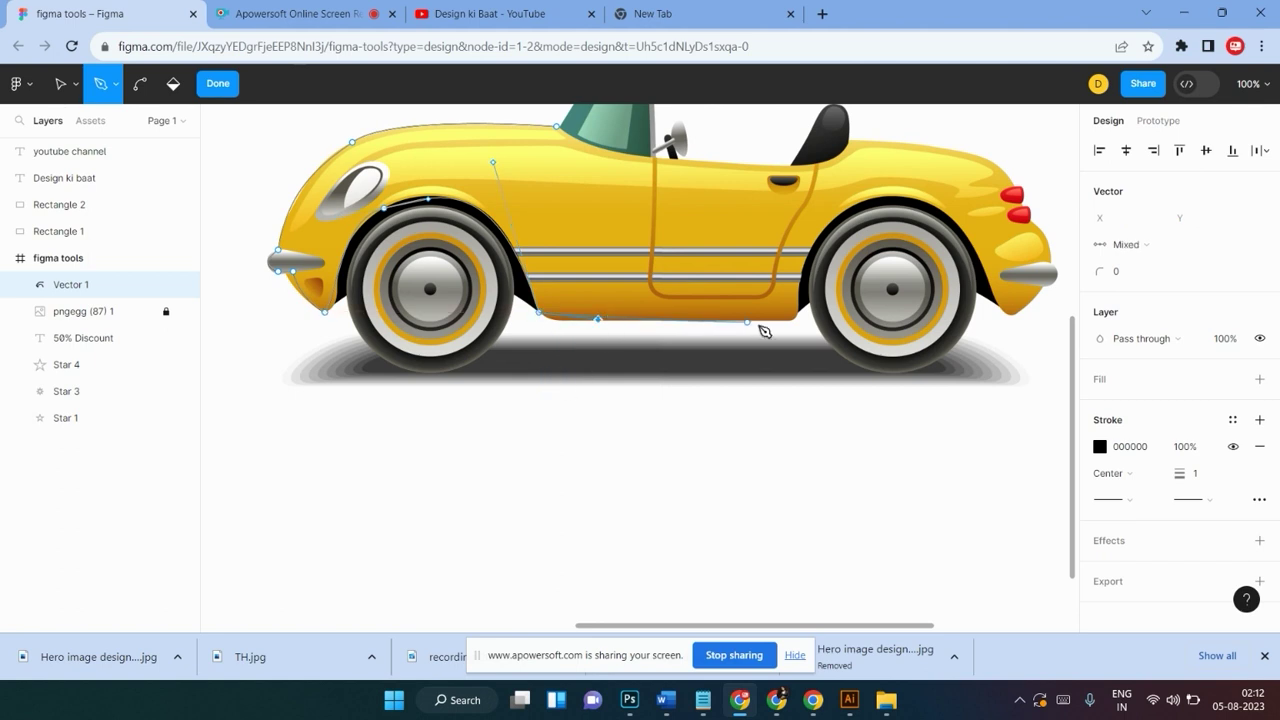
left_click(796, 320)
left_click_drag(920, 200, 1033, 248)
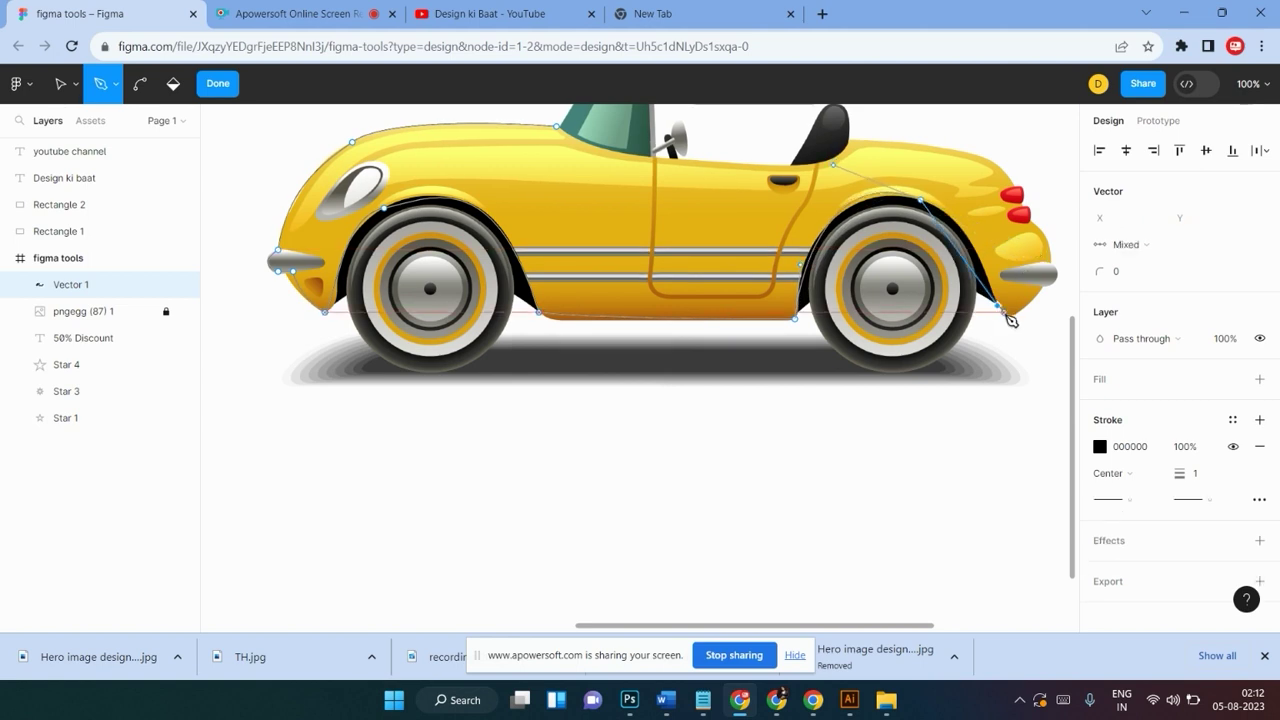
Trace the rear bumper, taillight and seat, then close the path at the windshield
left_click(1011, 311)
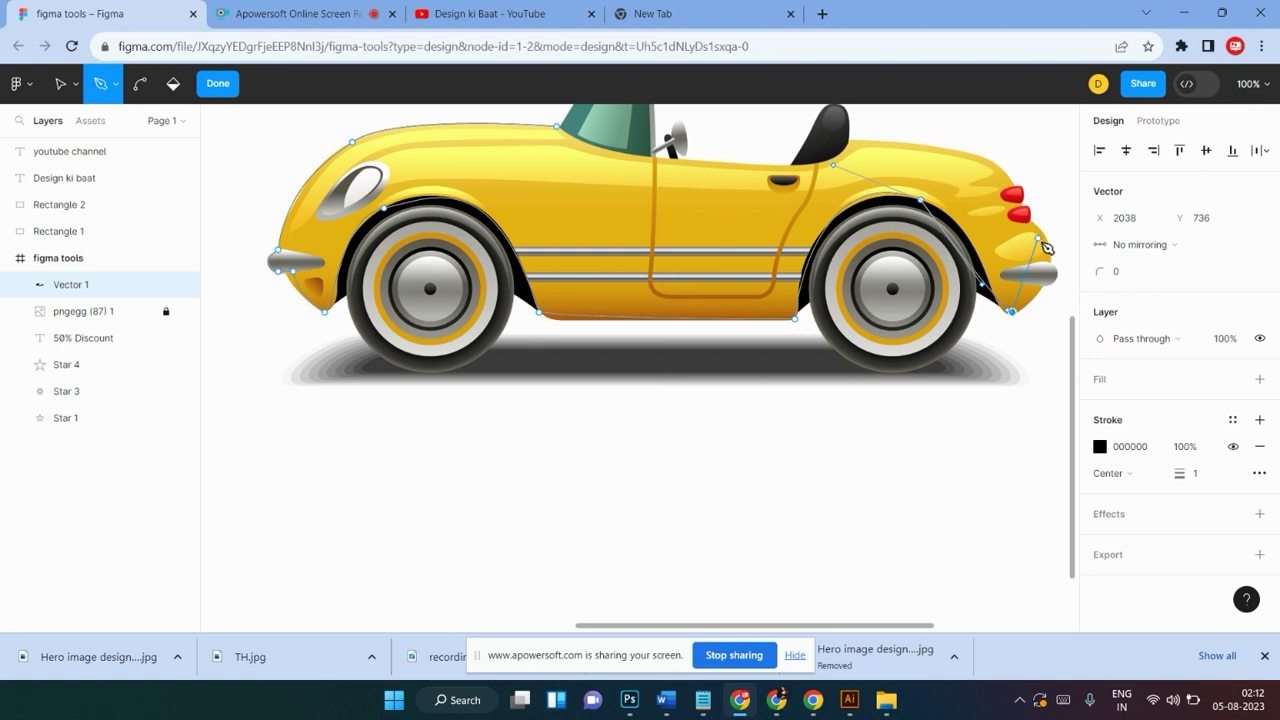
left_click_drag(1046, 234, 1073, 266)
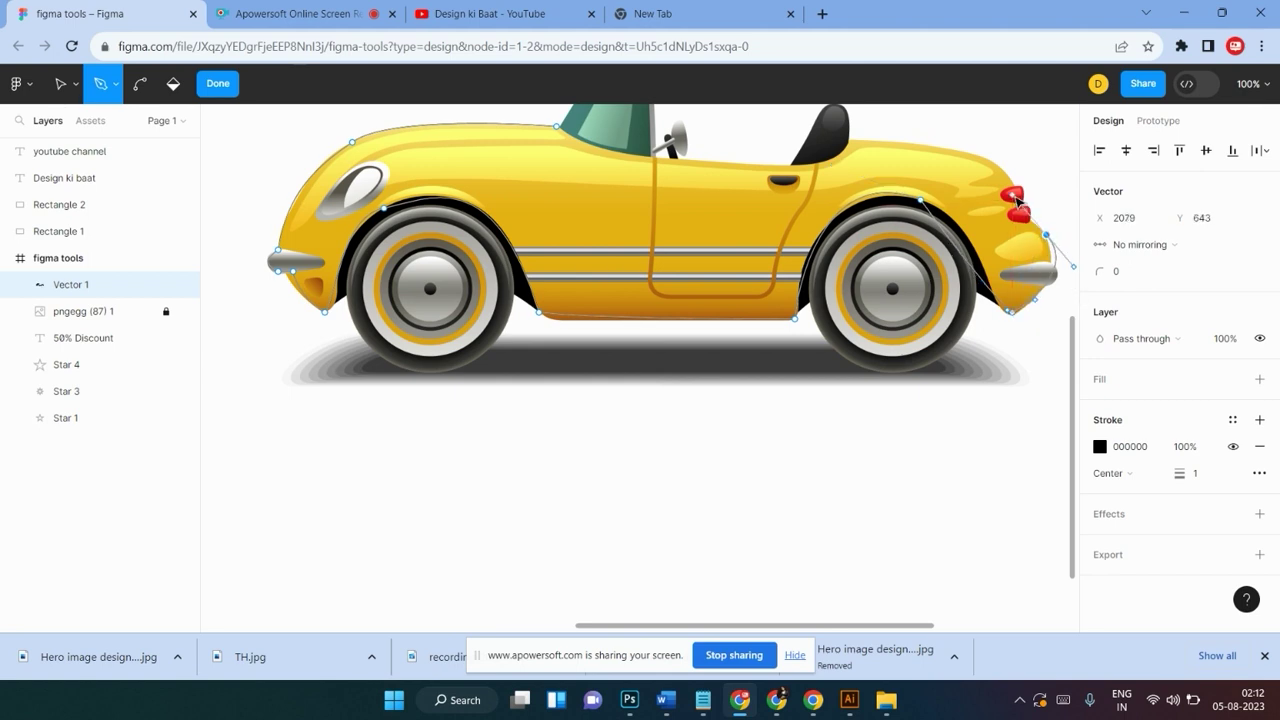
left_click(997, 161)
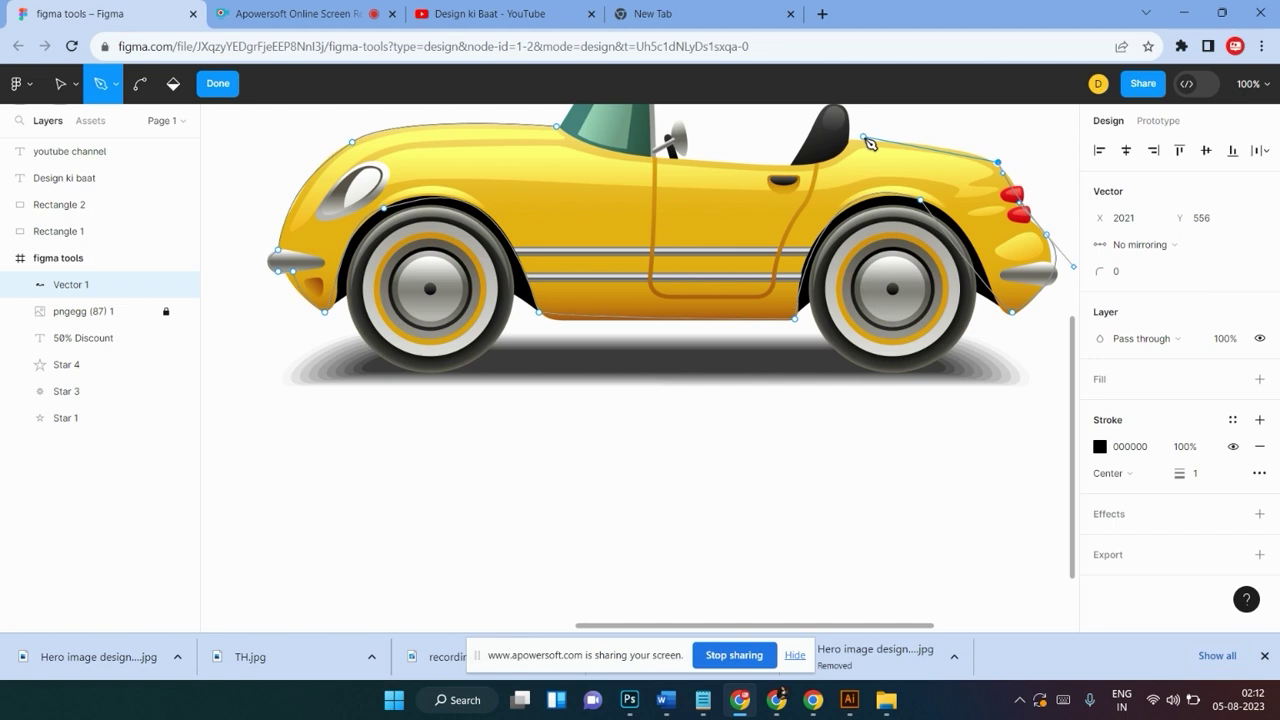
left_click_drag(850, 135, 839, 142)
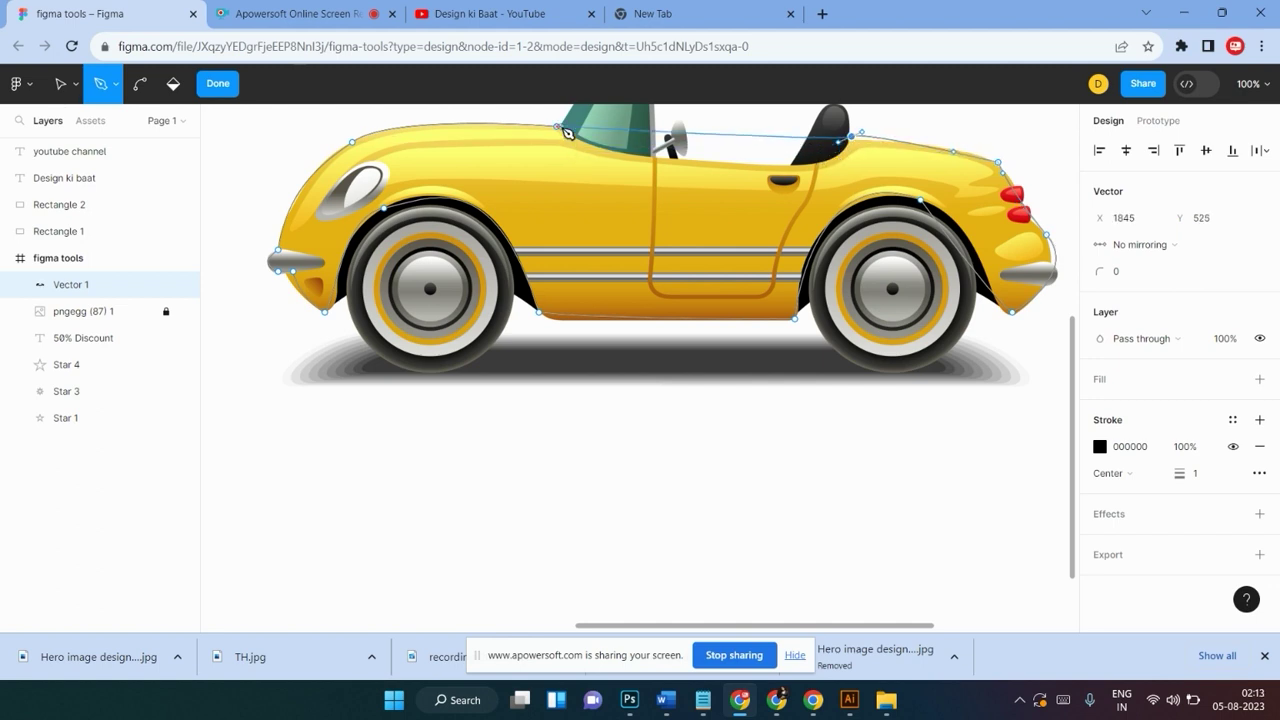
left_click_drag(556, 127, 367, 262)
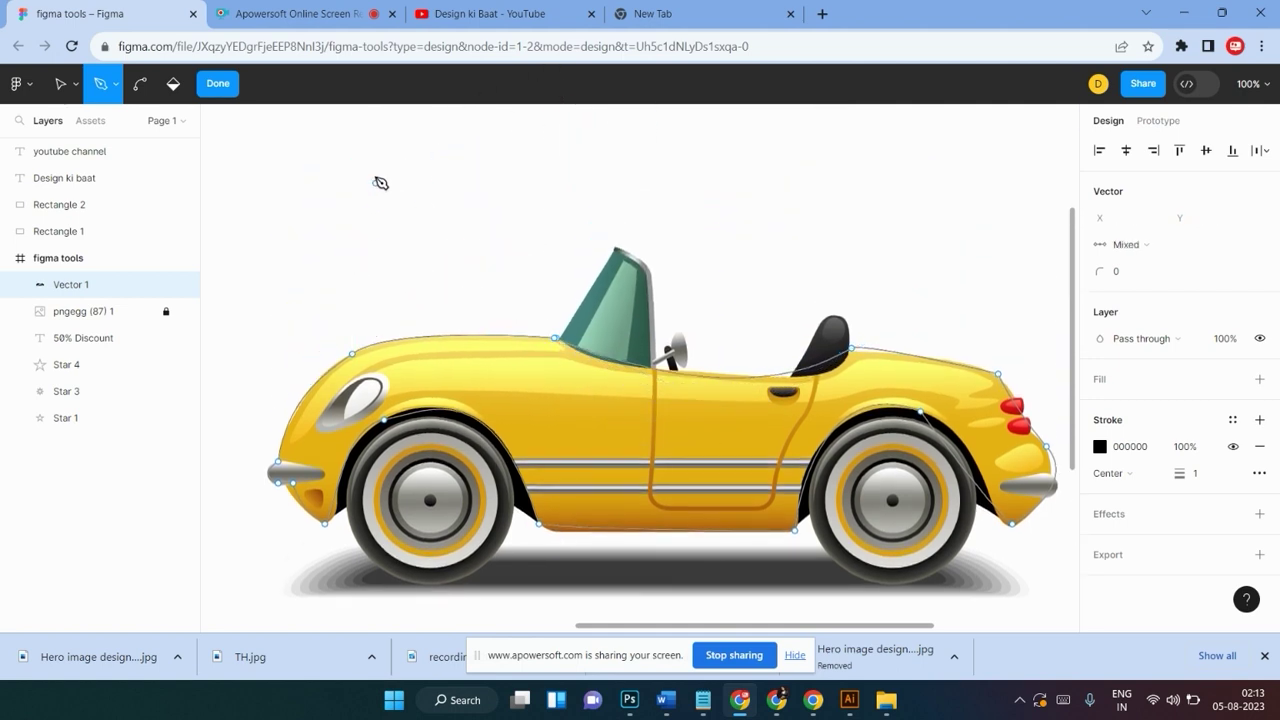
left_click(218, 83)
mouse_move(1179, 388)
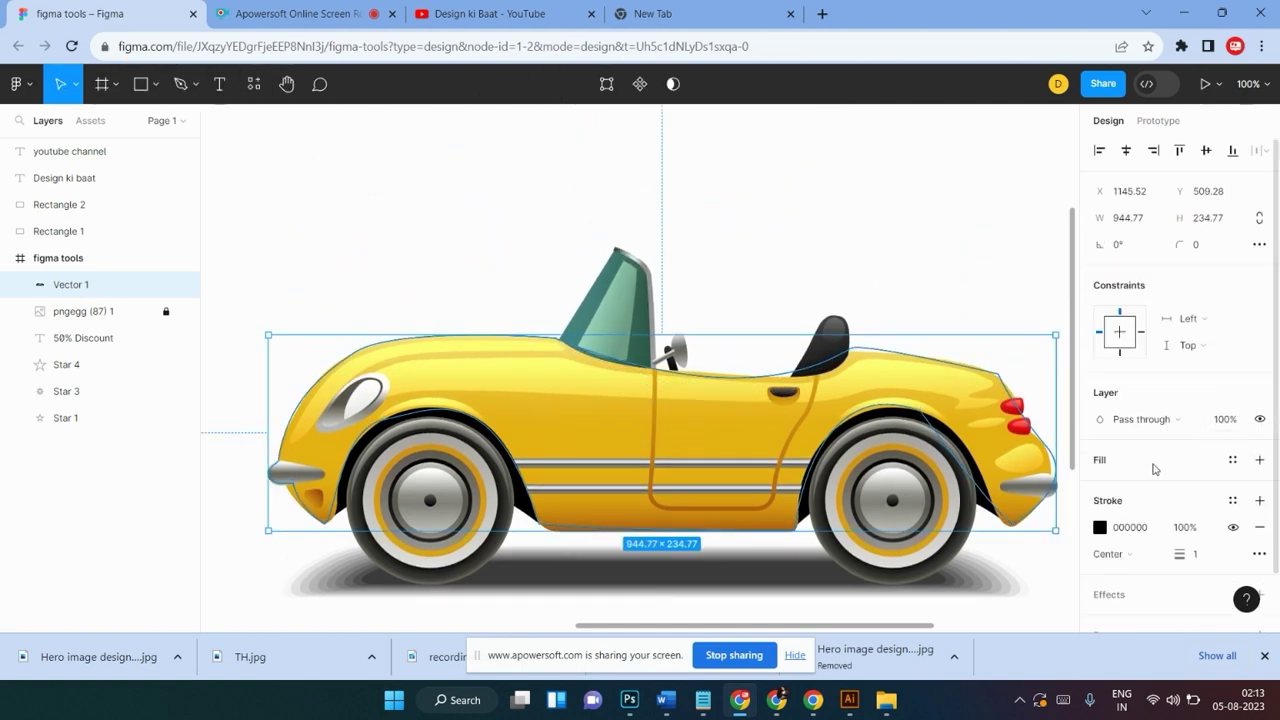
Fill the car-body vector with red D61A1A and remove its outline stroke
left_click(1100, 528)
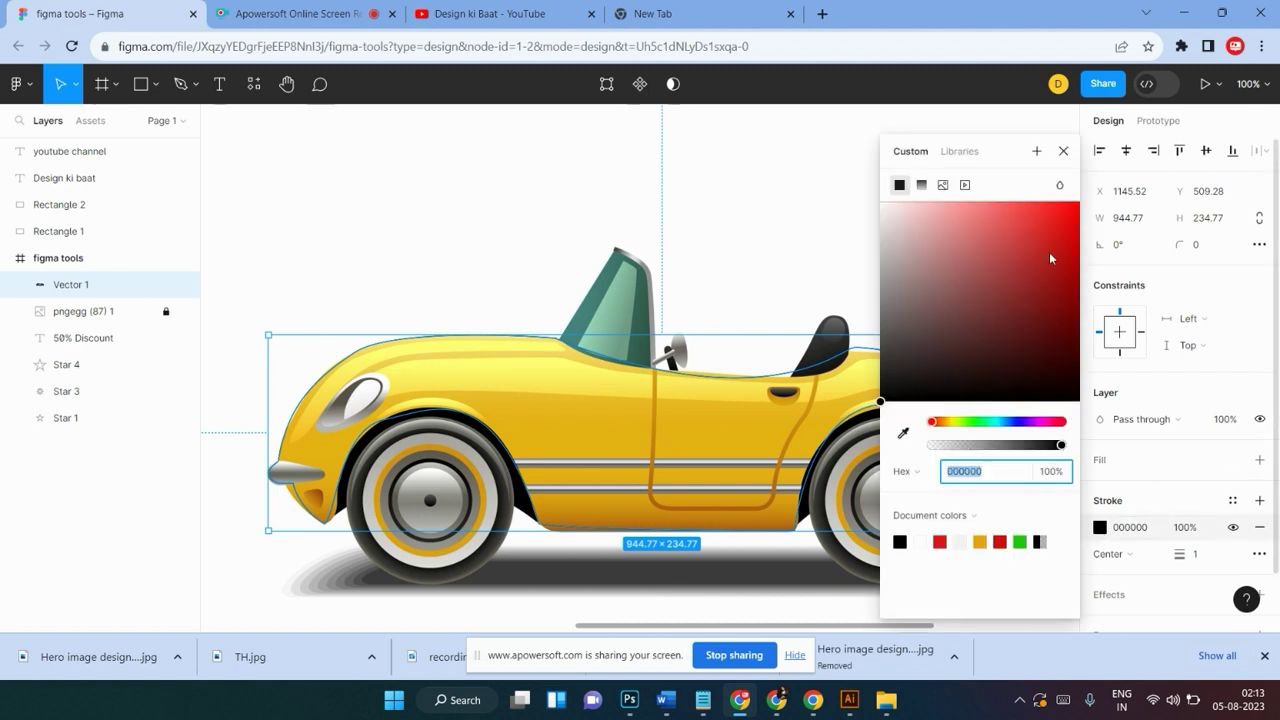
left_click(1050, 252)
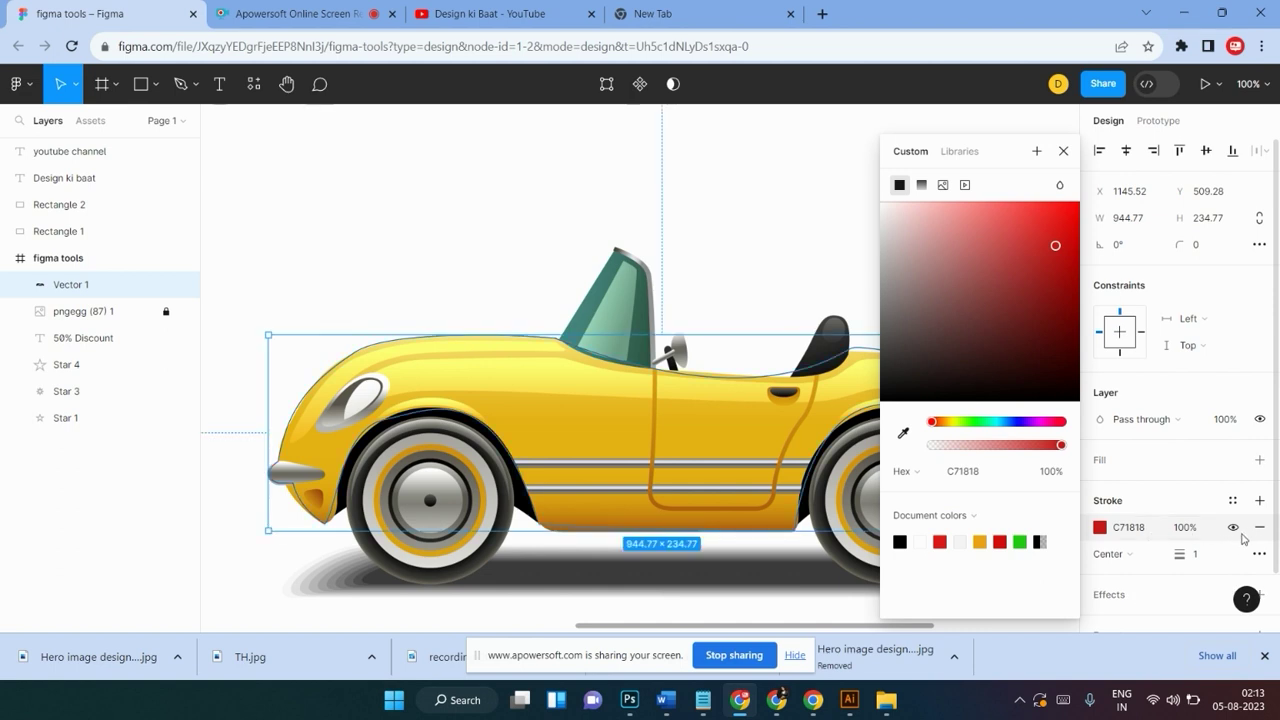
left_click(1183, 472)
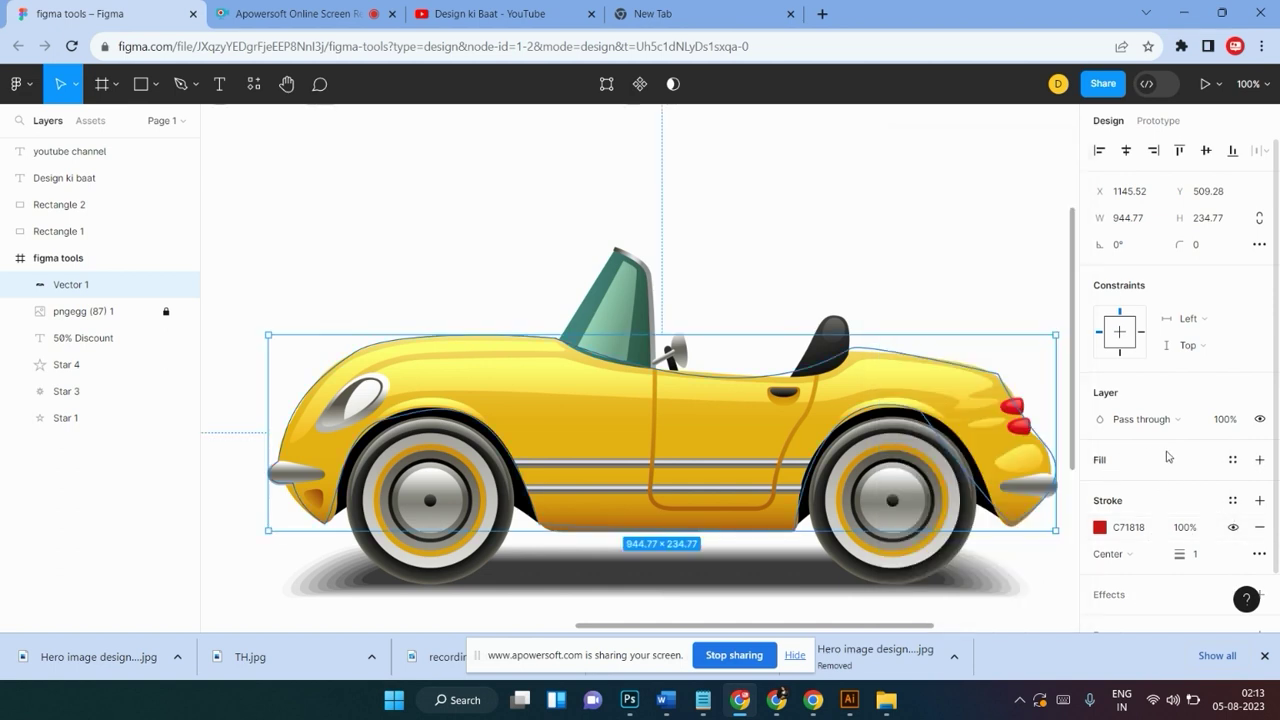
left_click(1259, 459)
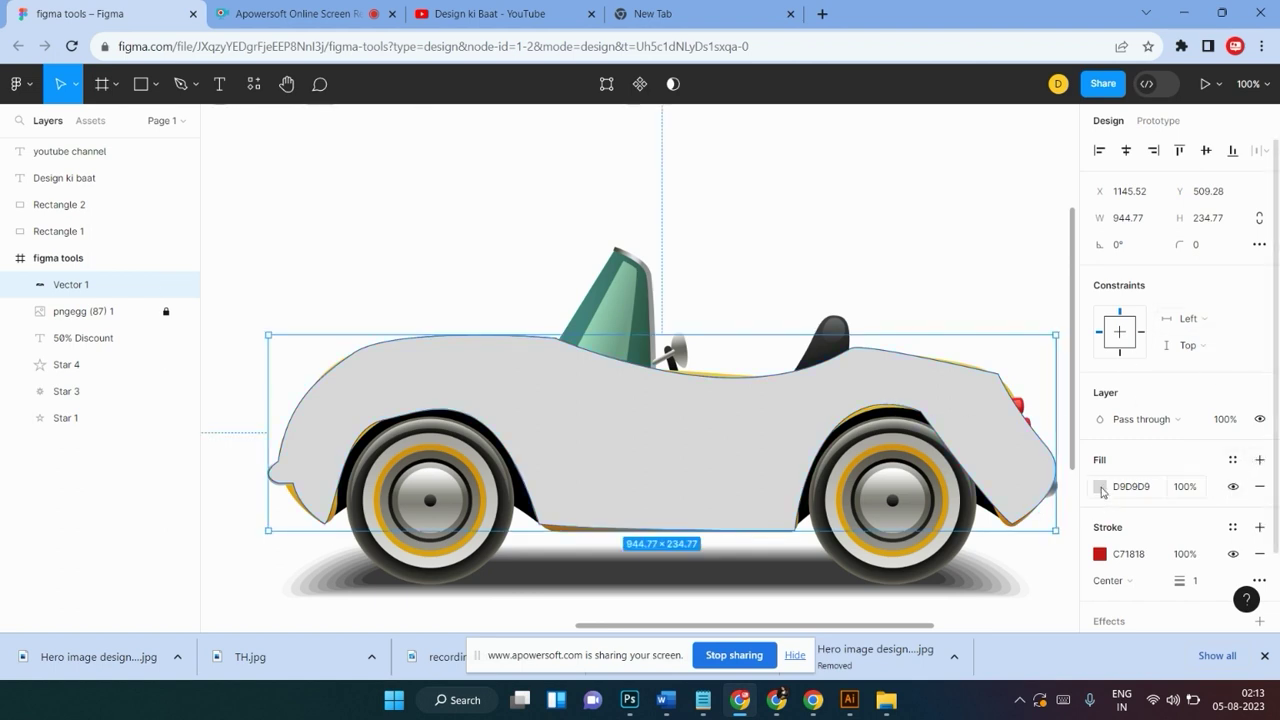
left_click(1101, 487)
left_click(1055, 236)
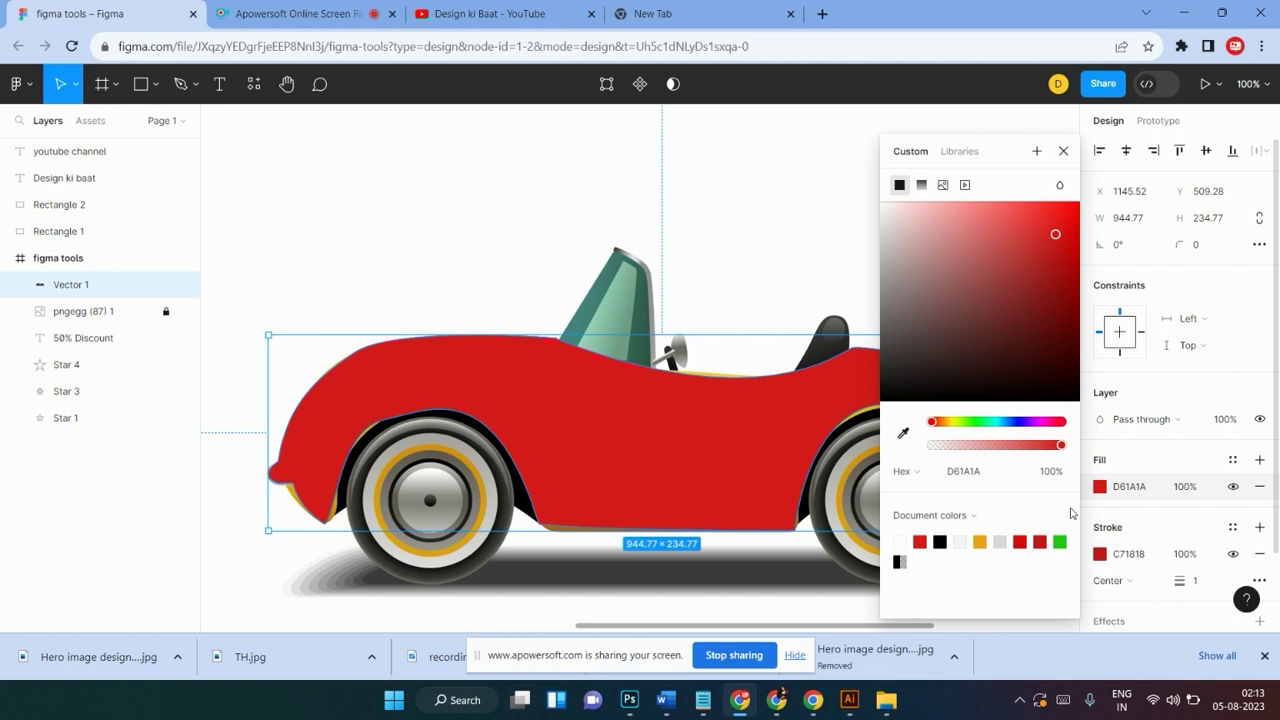
left_click(1262, 555)
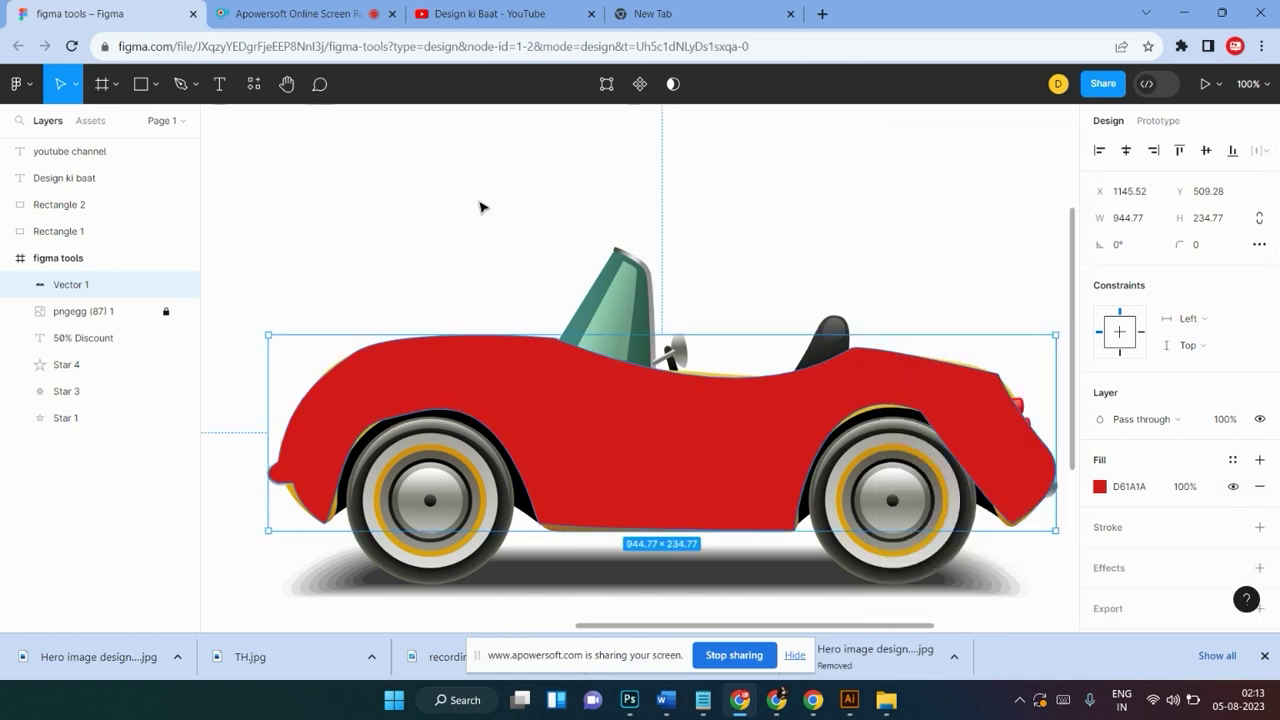
left_click(636, 197)
scroll(654, 203, "down", 3)
scroll(654, 323, "up", 2)
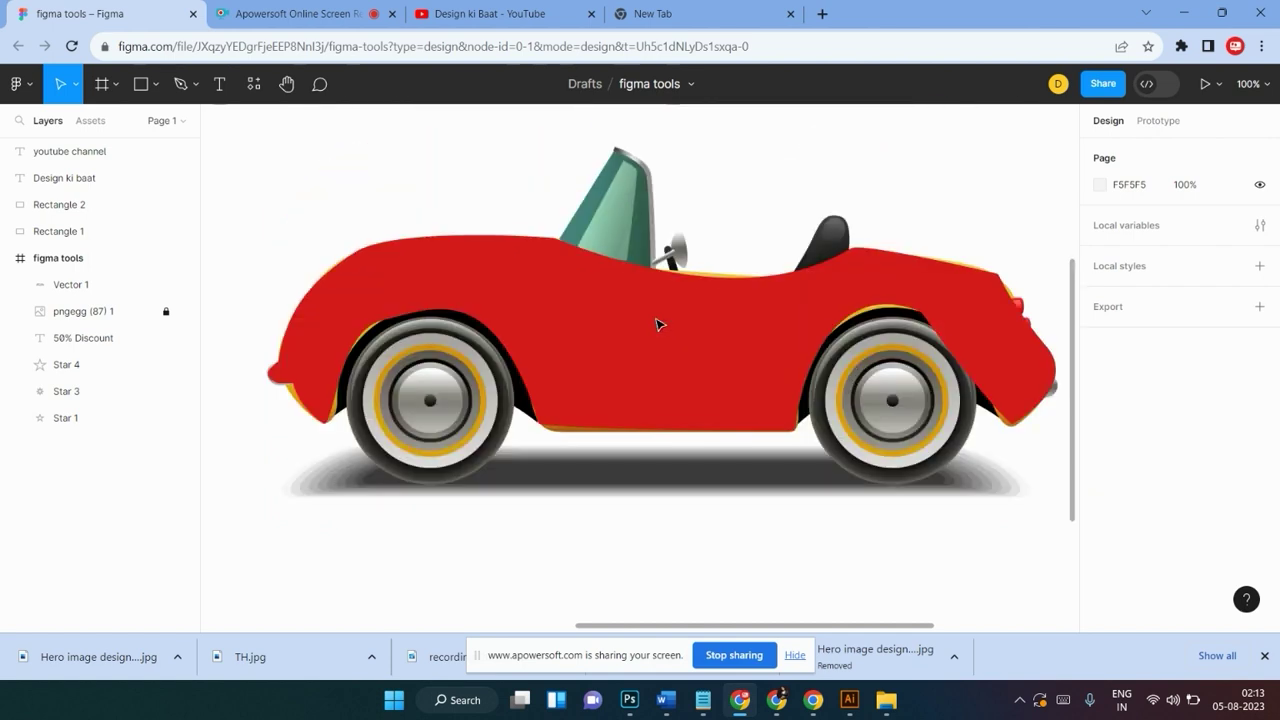
key("ctrl+minus")
key("ctrl+minus")
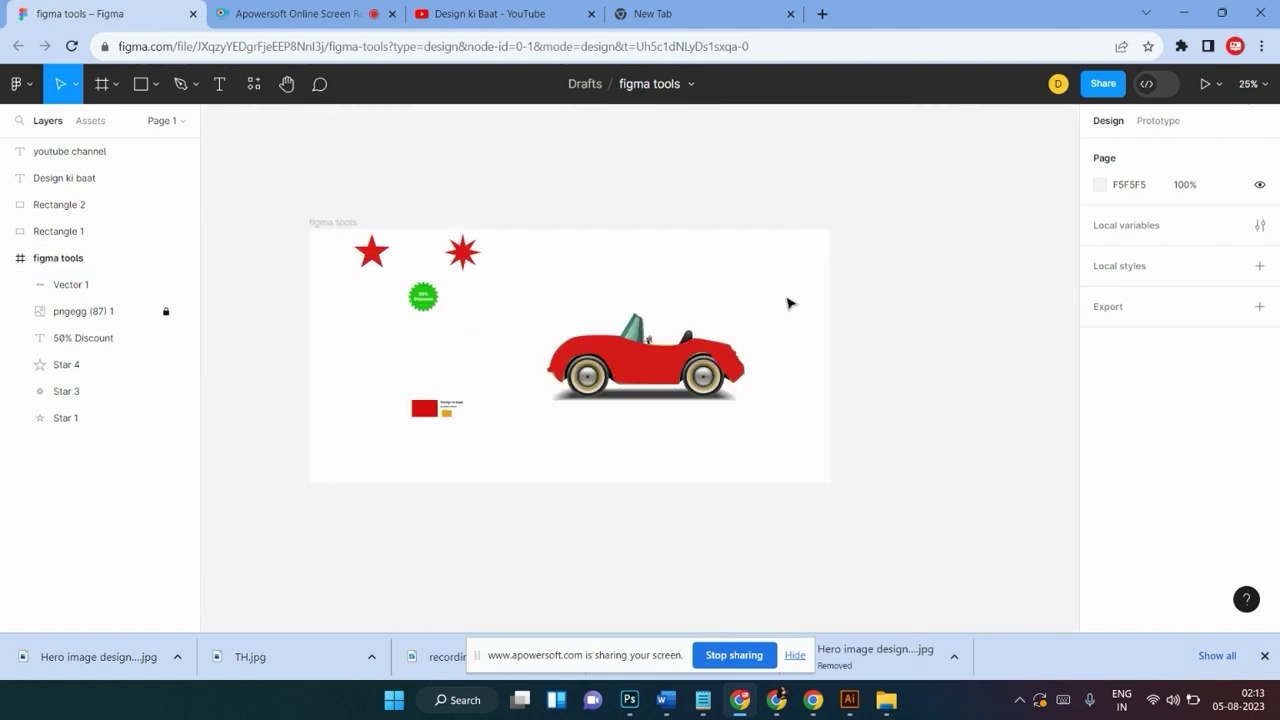
scroll(728, 331, "up", 1)
key("ctrl+plus")
key("ctrl+plus")
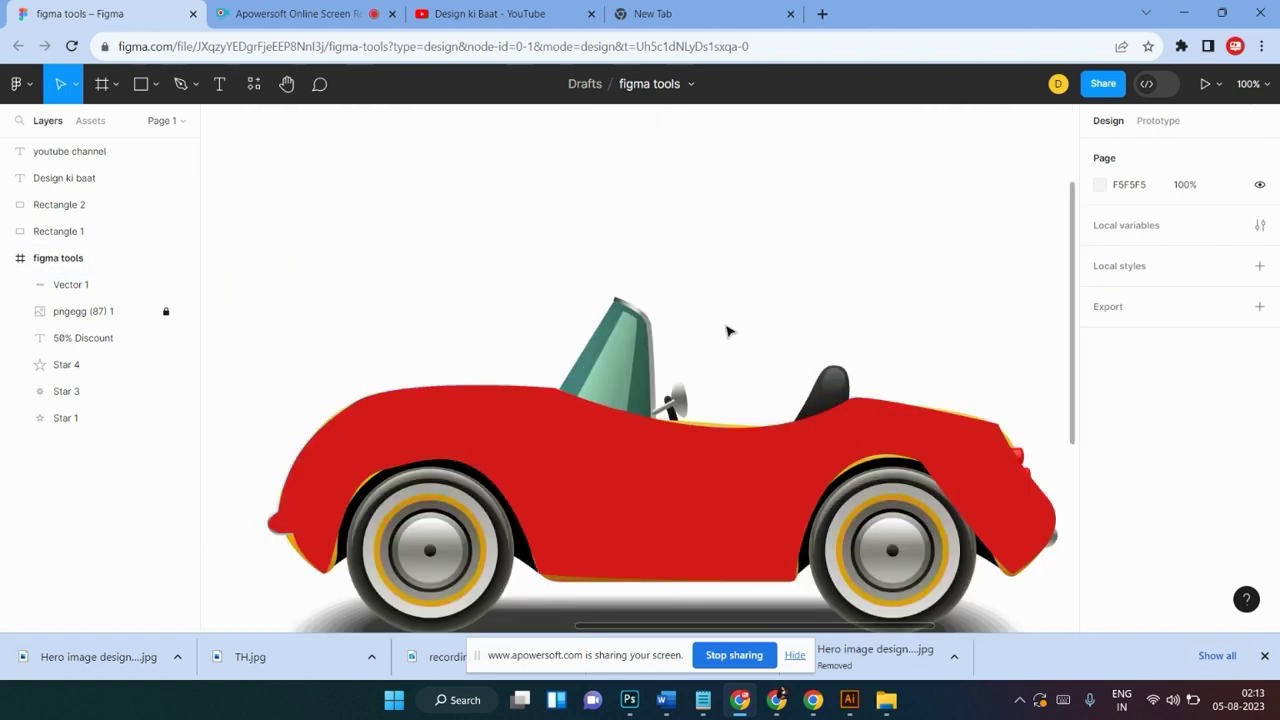
left_click(670, 386)
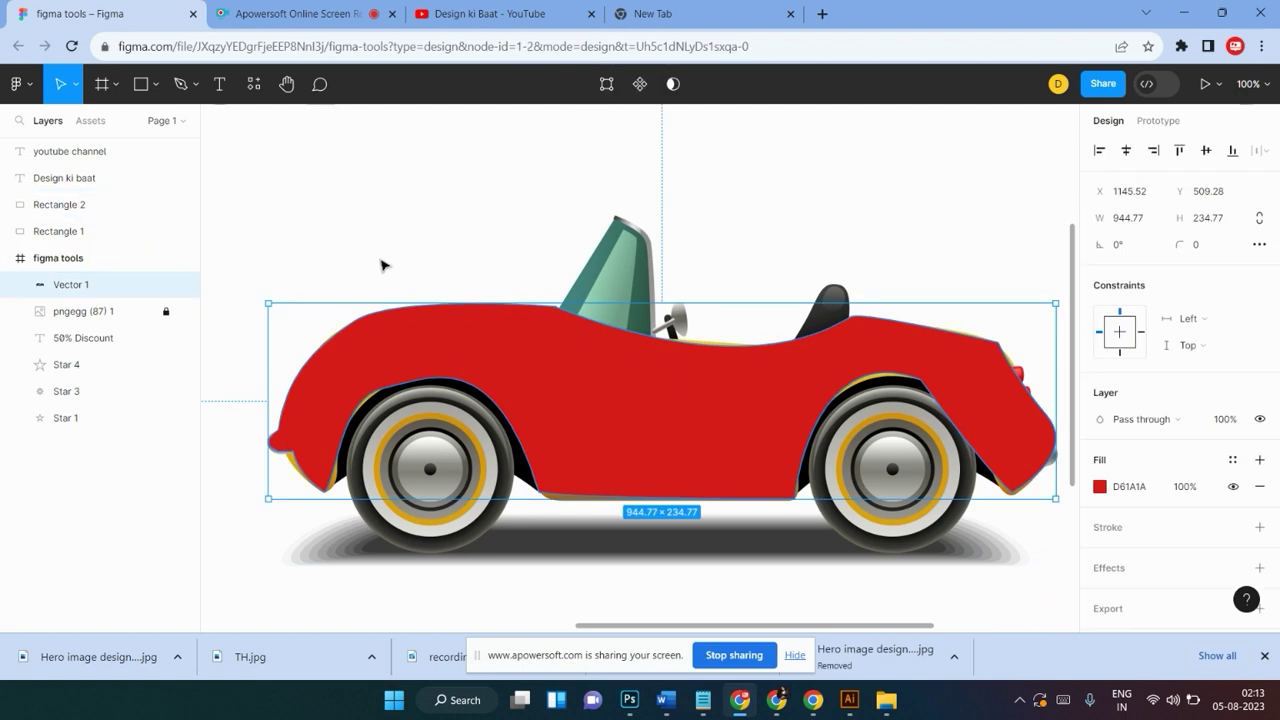
left_click(180, 90)
Draw a closed diamond of four straight-line points above the car
left_click(509, 155)
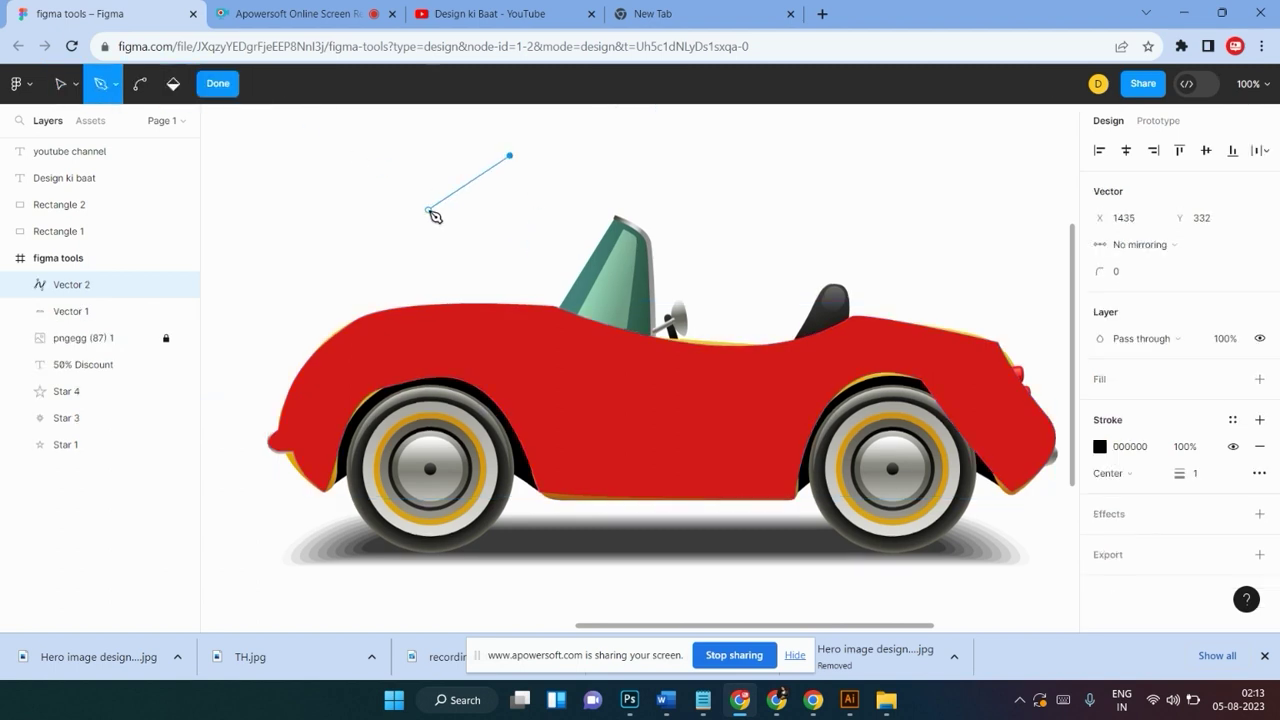
left_click(428, 210)
left_click(521, 235)
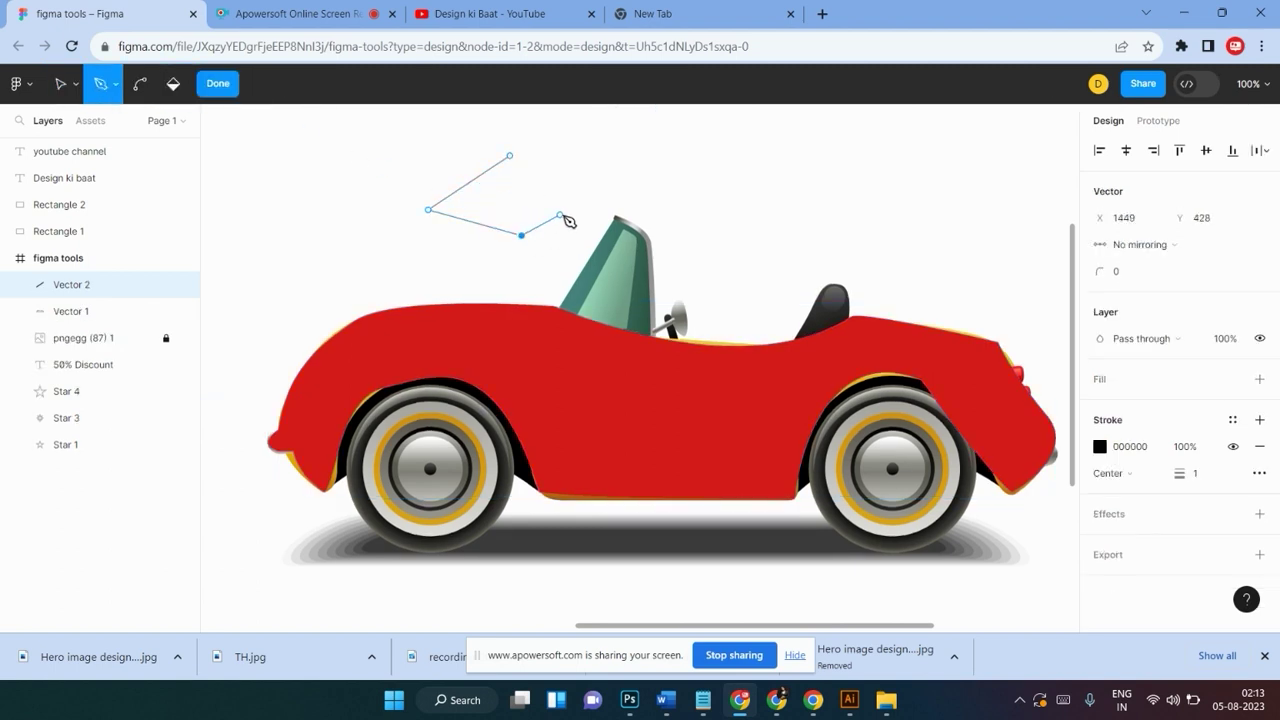
left_click(596, 186)
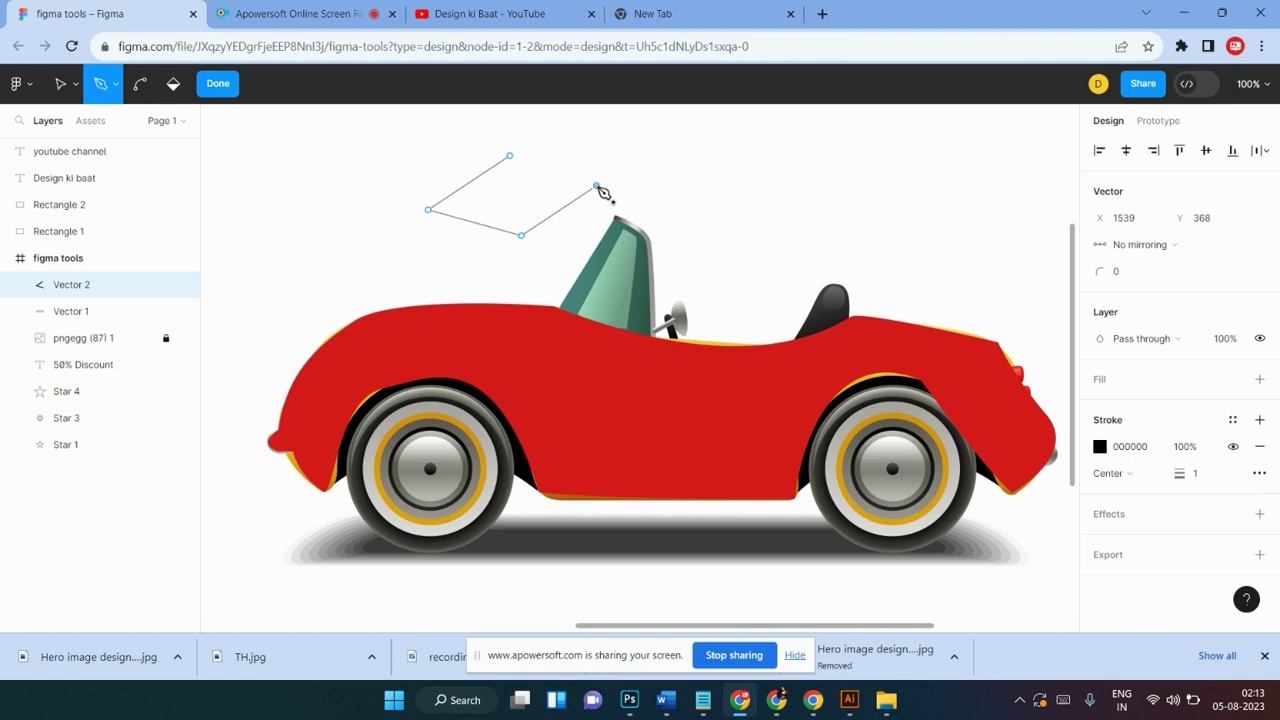
left_click(510, 156)
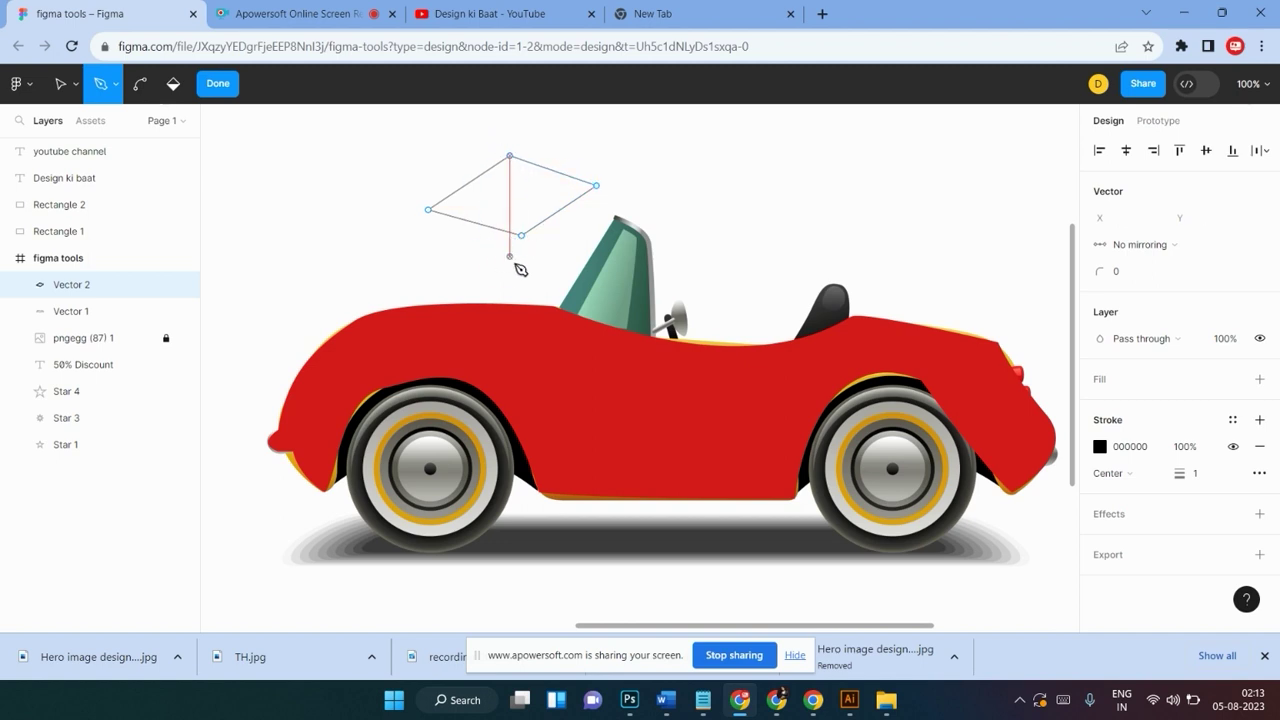
scroll(515, 175, "up", 2)
Add upright lines from the diamond's vertices to complete the open box drawing
left_click(510, 238)
left_click(503, 141)
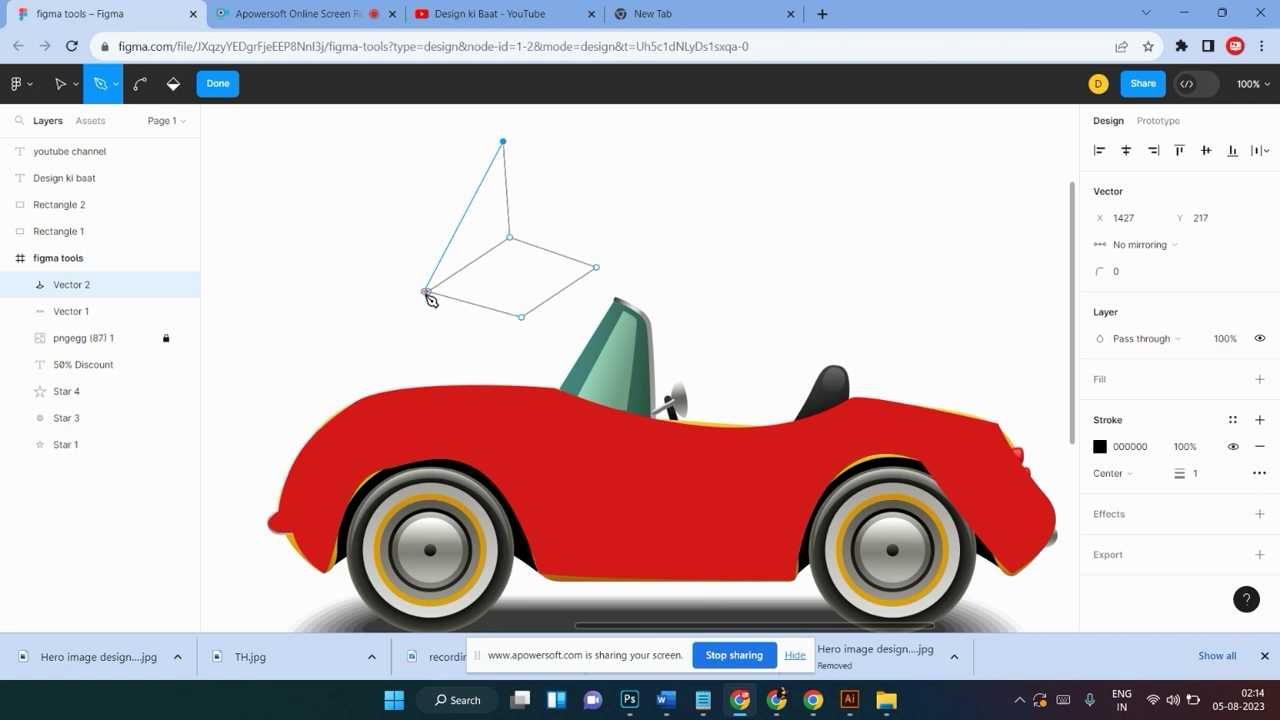
left_click(427, 292)
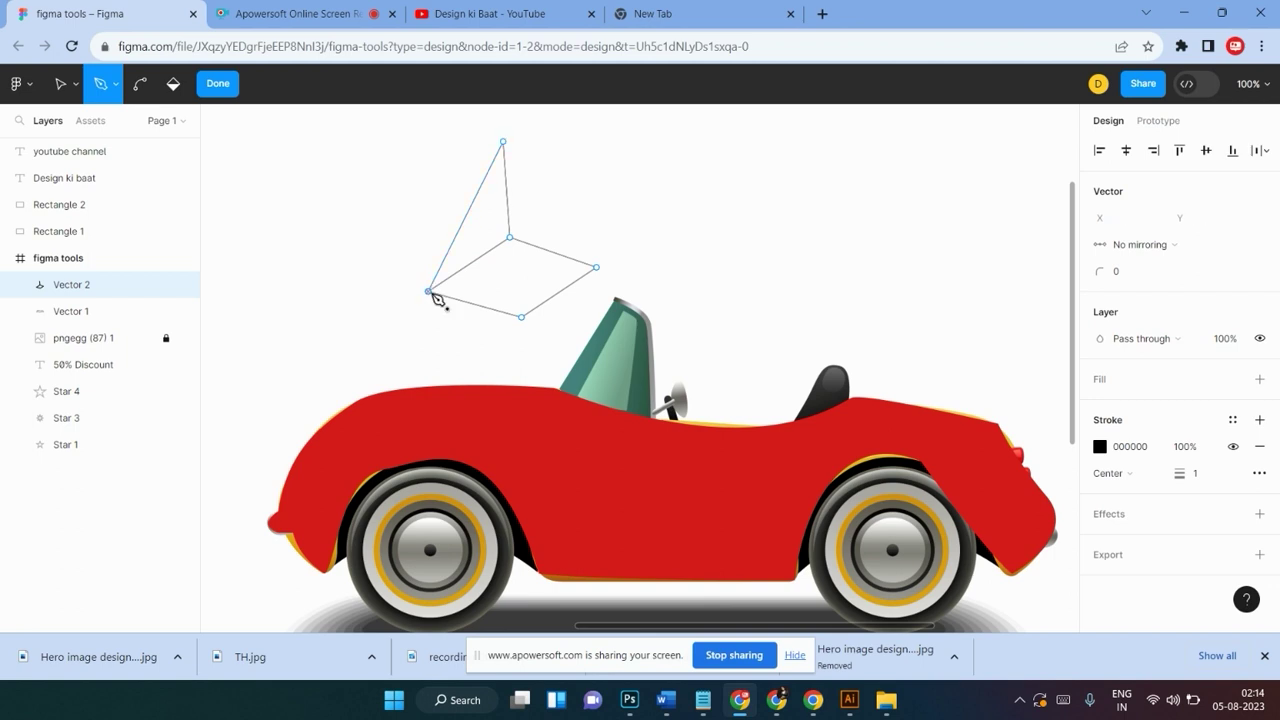
left_click(596, 267)
left_click(578, 141)
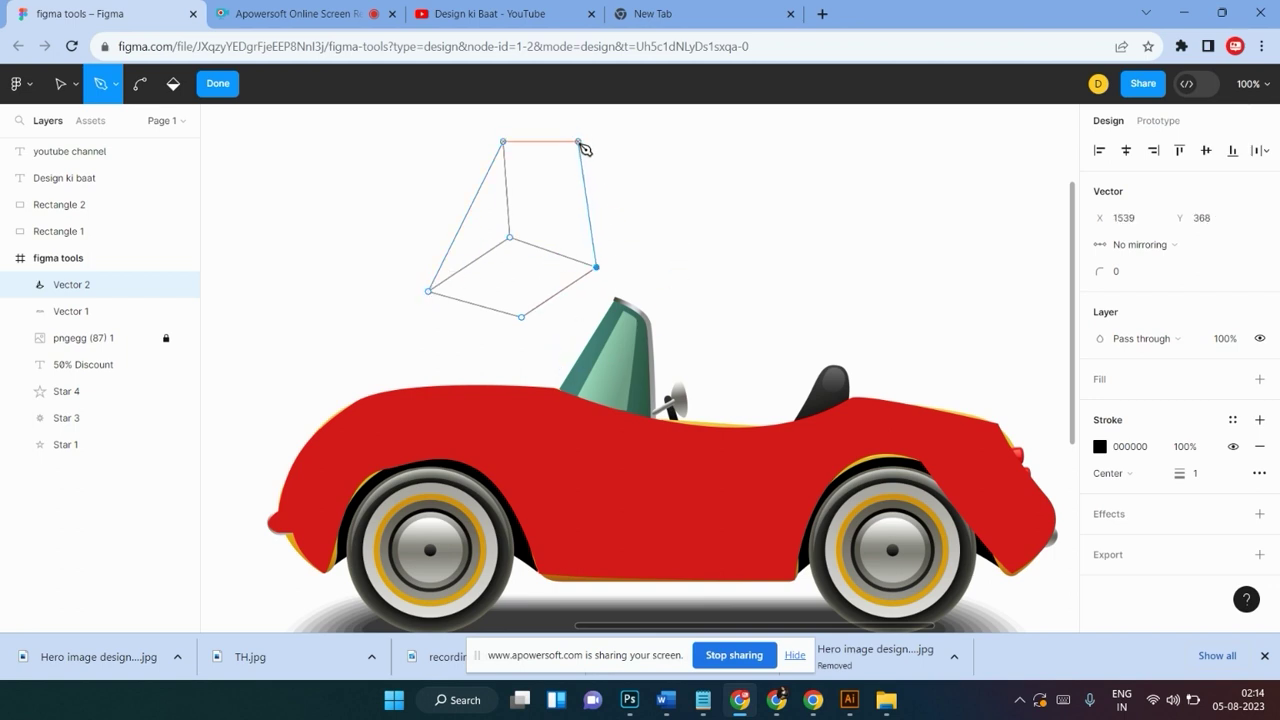
left_click(586, 148)
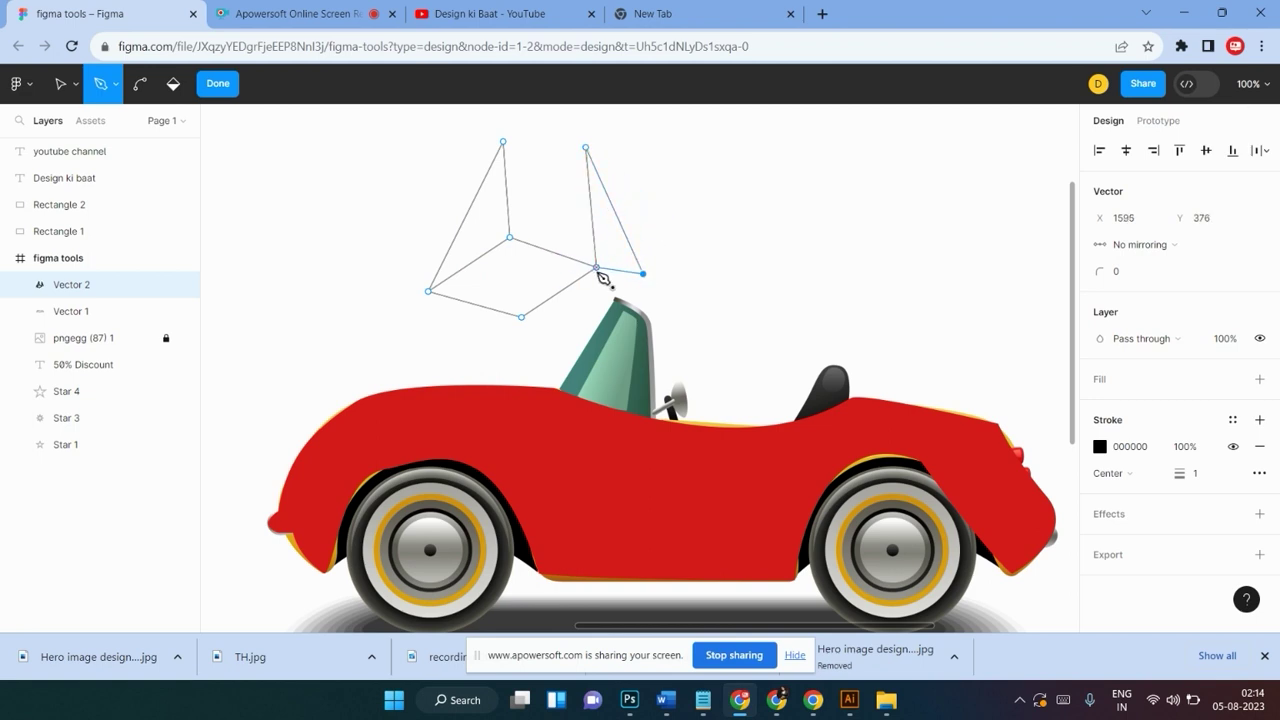
left_click(597, 268)
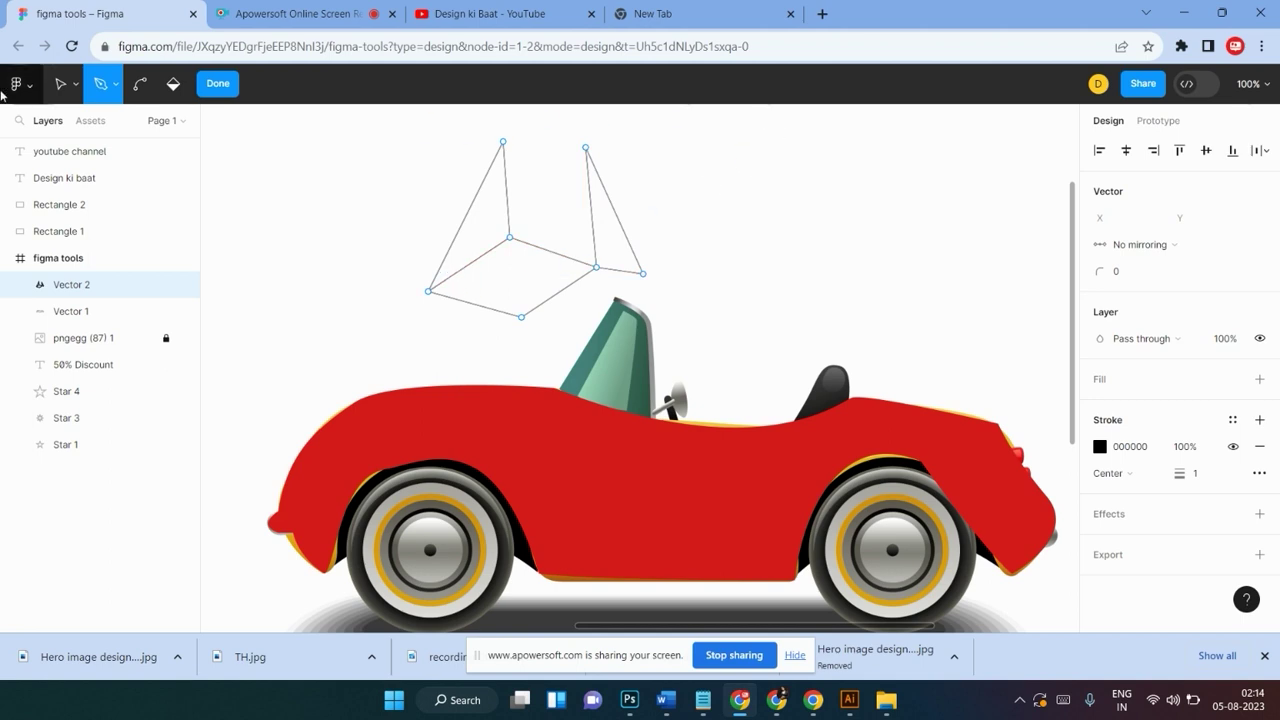
left_click(217, 88)
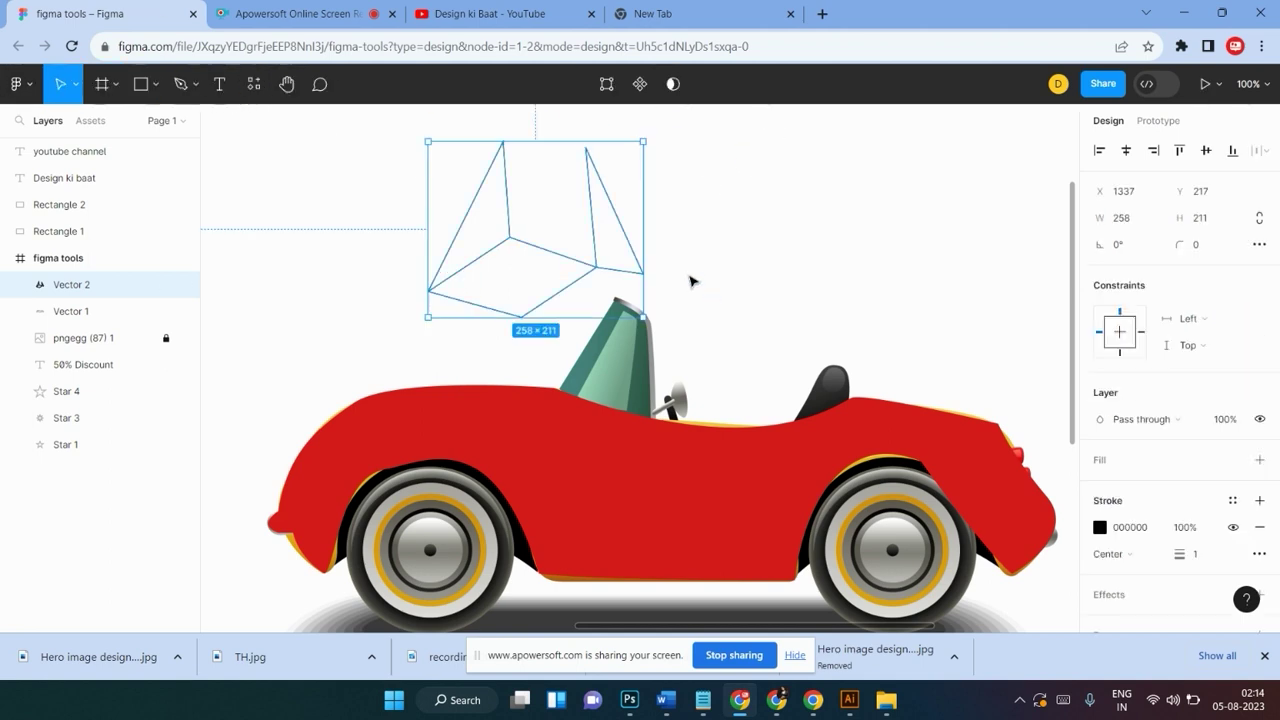
Shift the box drawing left and zoom out to view the whole frame
left_click_drag(597, 258, 522, 253)
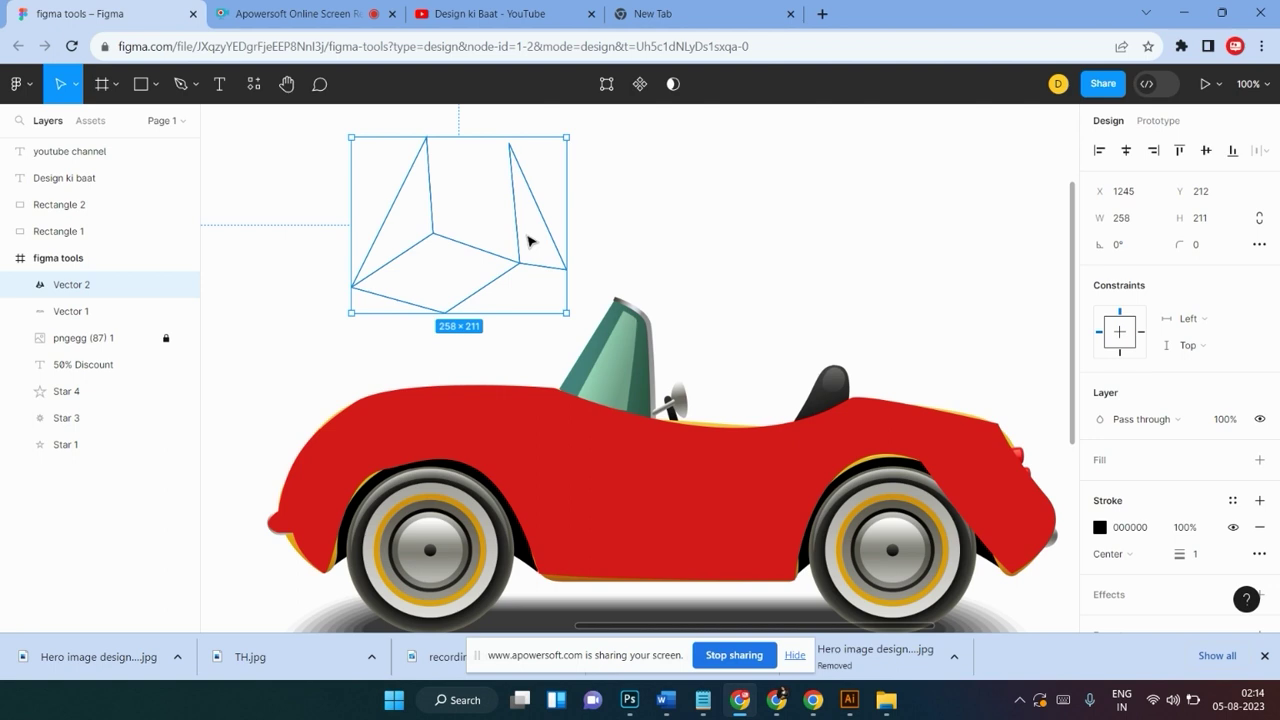
left_click(700, 210)
left_click_drag(668, 205, 485, 405)
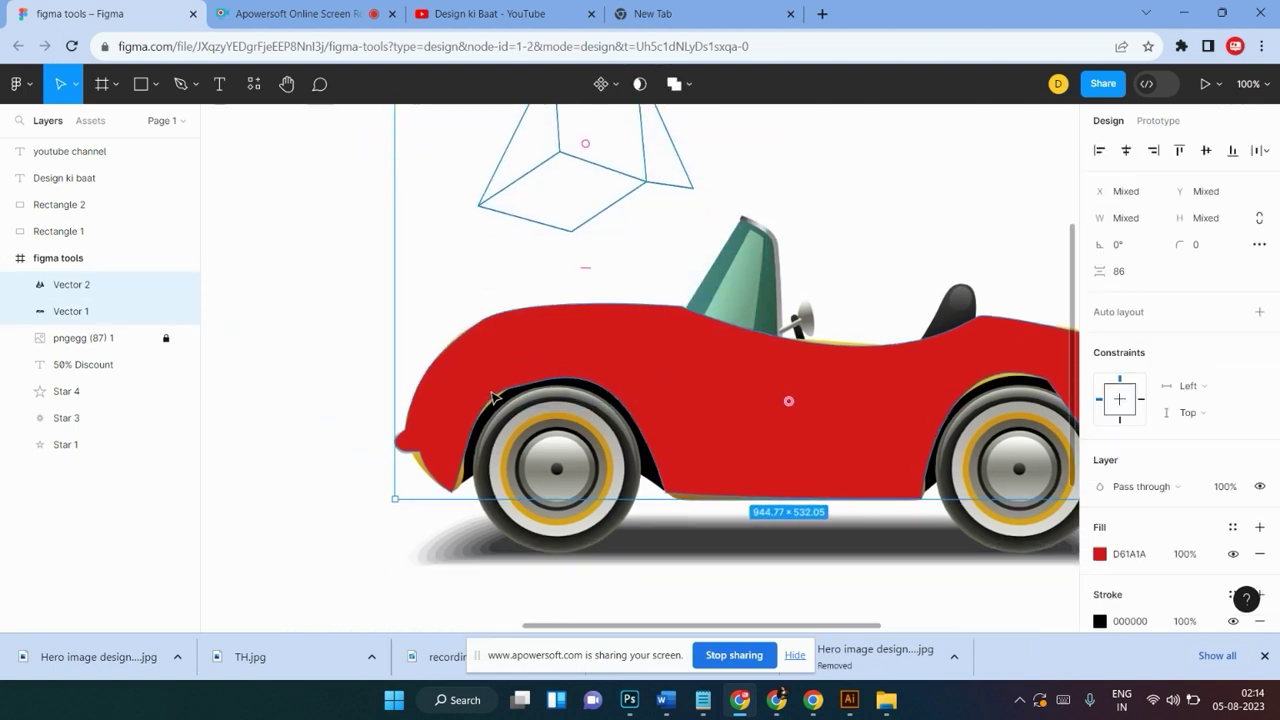
key("minus")
key("minus")
left_click(800, 308)
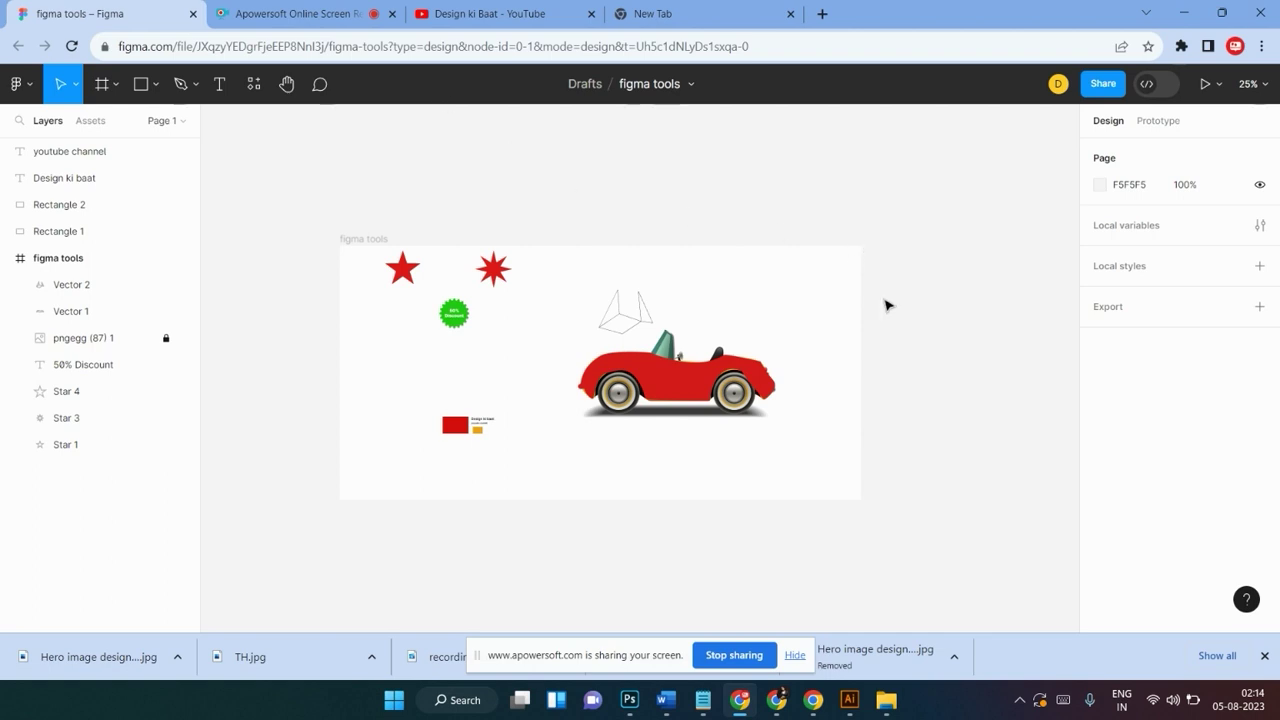
Marquee-select the red overlay, box drawing, texts and rectangles and delete them
left_click_drag(831, 279, 546, 483)
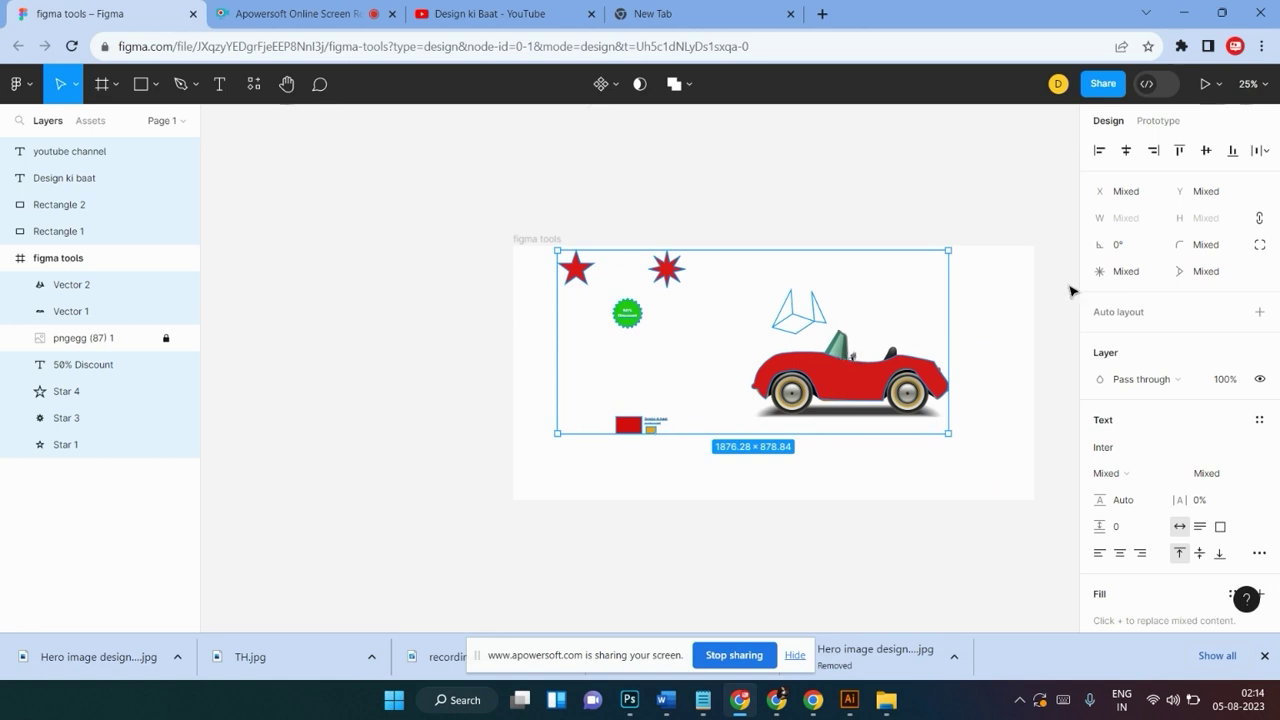
left_click(1017, 322)
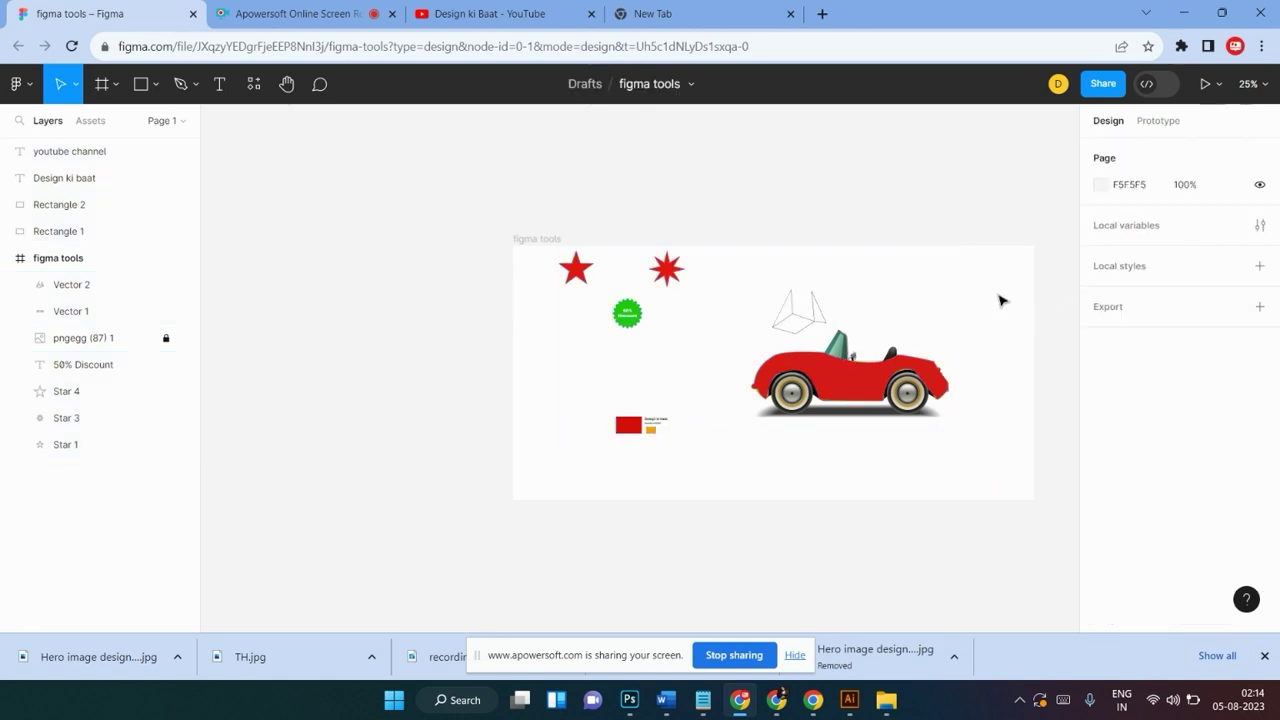
left_click_drag(988, 263, 494, 452)
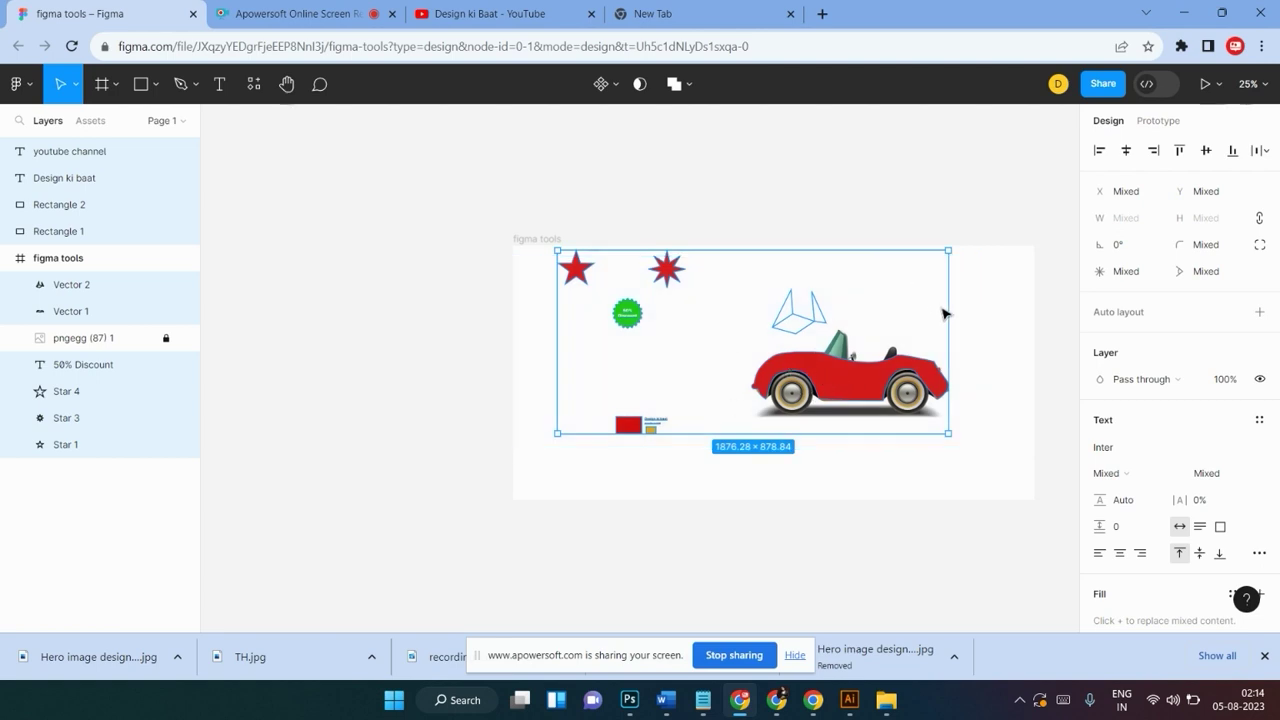
left_click(962, 334)
left_click_drag(960, 328, 631, 467)
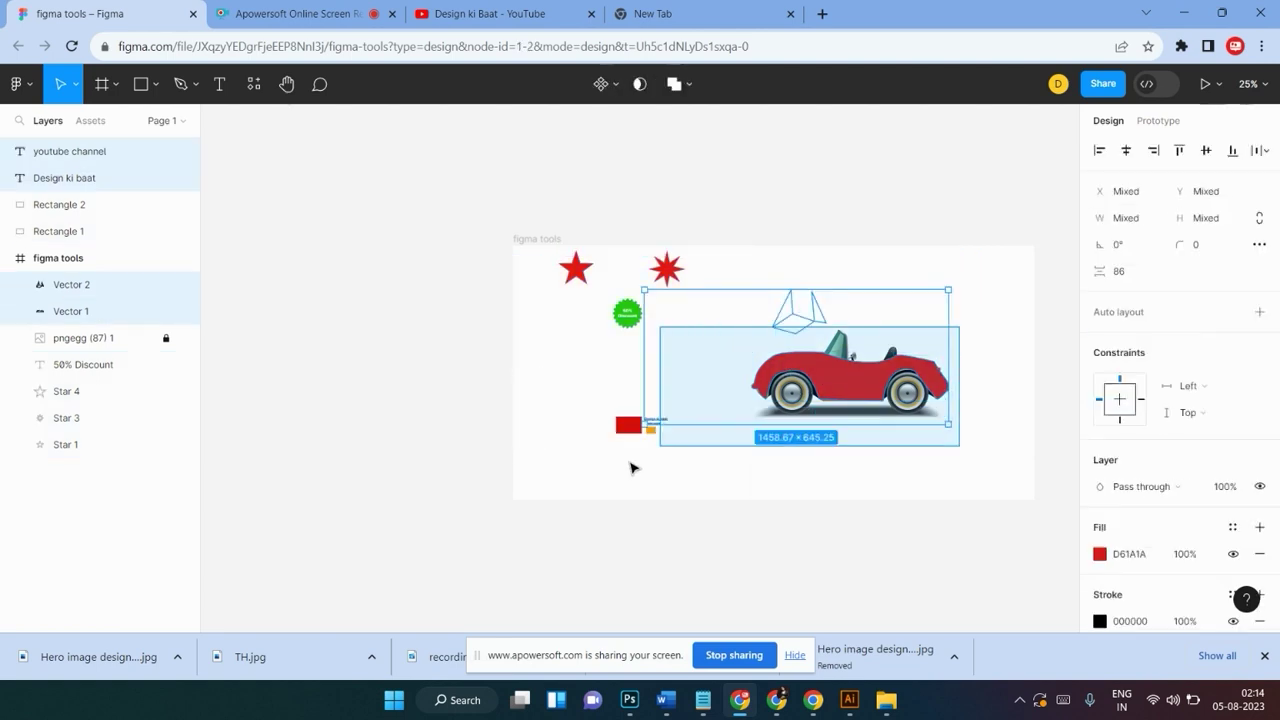
key("Delete")
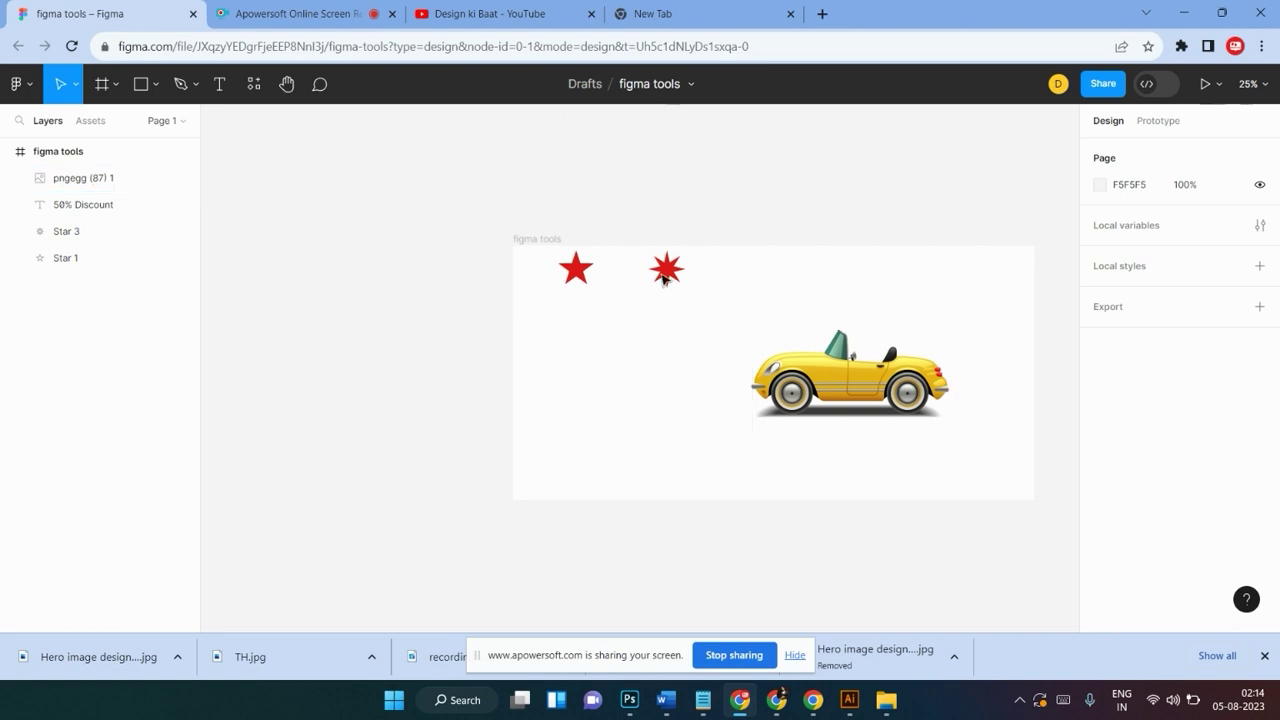
Draw a rectangle left of the car and sample the car's yellow E6B314 as its fill
left_click(155, 86)
left_click(575, 350)
left_click(146, 84)
mouse_move(600, 326)
left_mouse_down()
mouse_move(667, 412)
mouse_move(736, 445)
left_mouse_up()
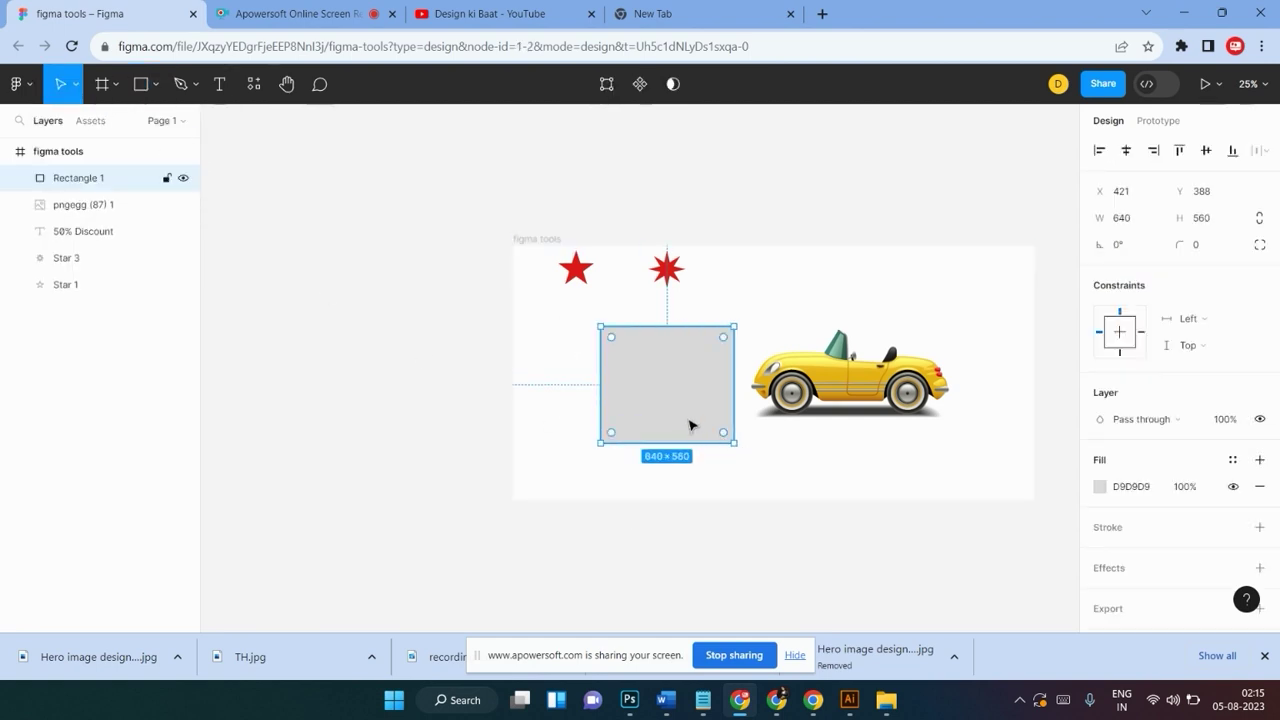
key("i")
left_click(800, 383)
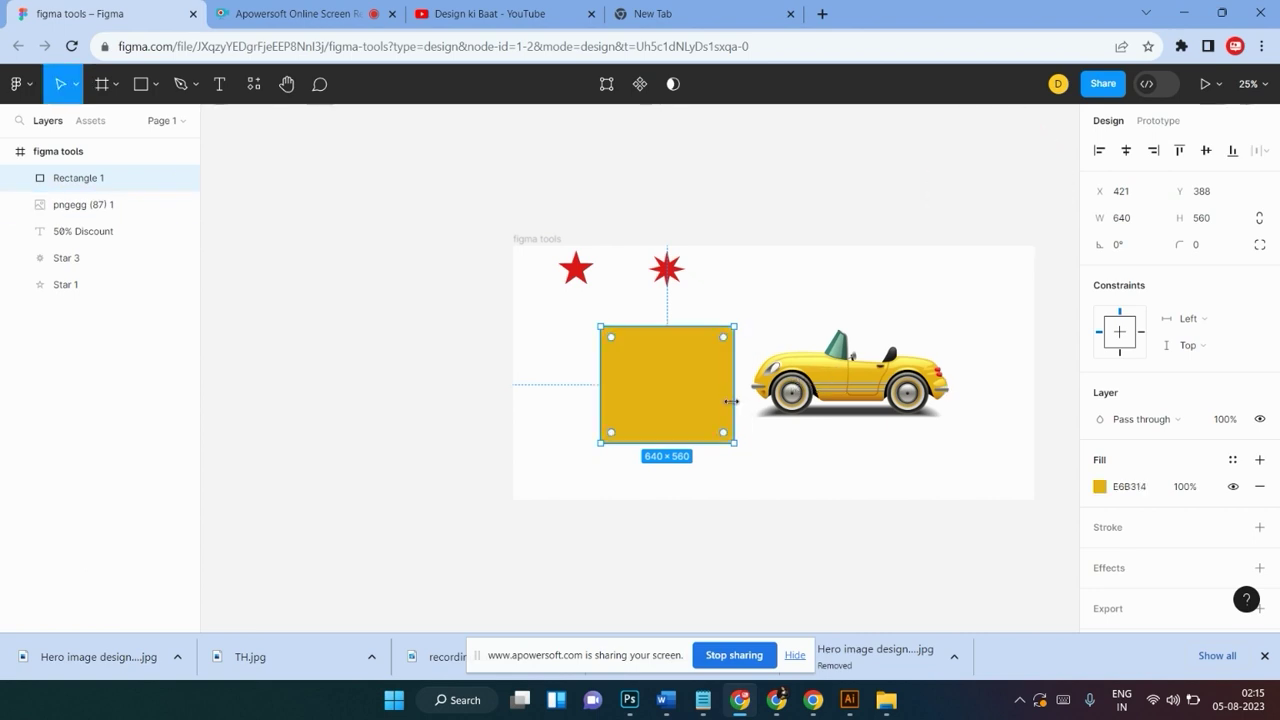
Position the yellow rectangle below the red stars and nudge the car image up and right
scroll(736, 400, "up", 3)
scroll(731, 406, "up", 3)
scroll(731, 406, "right", 5)
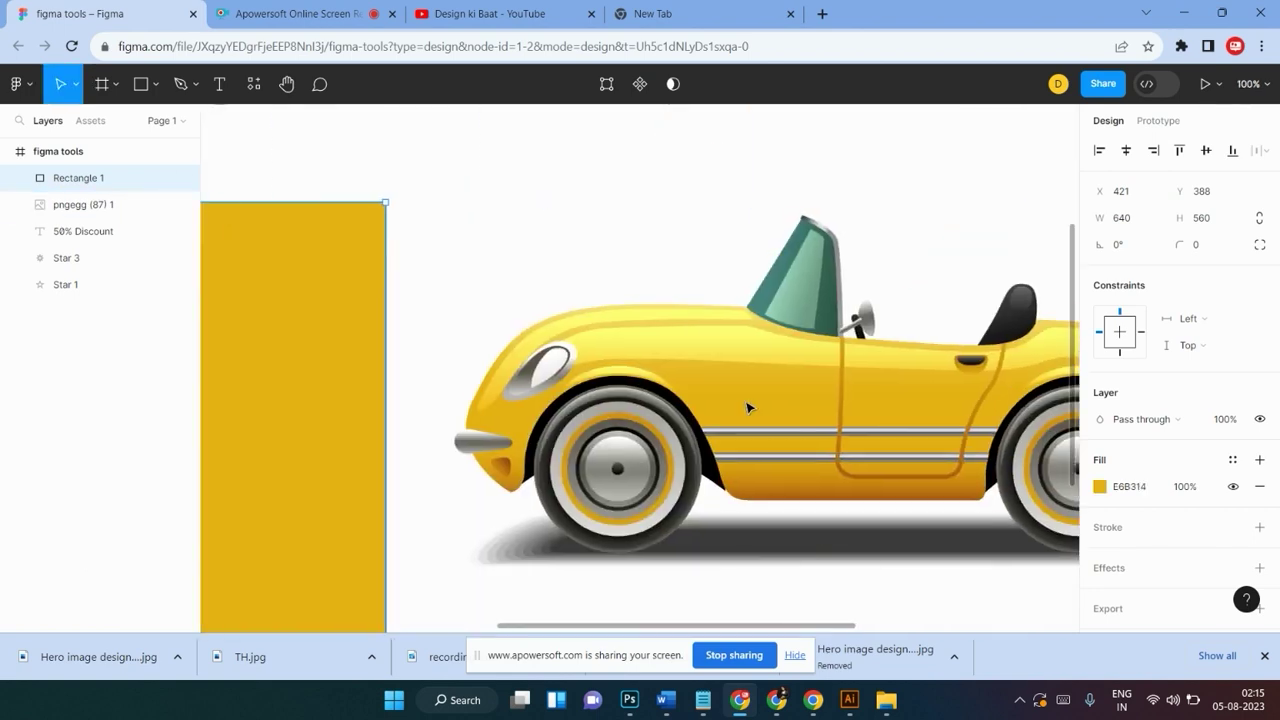
scroll(748, 407, "left", 5)
scroll(748, 407, "down", 2)
key("minus")
key("minus")
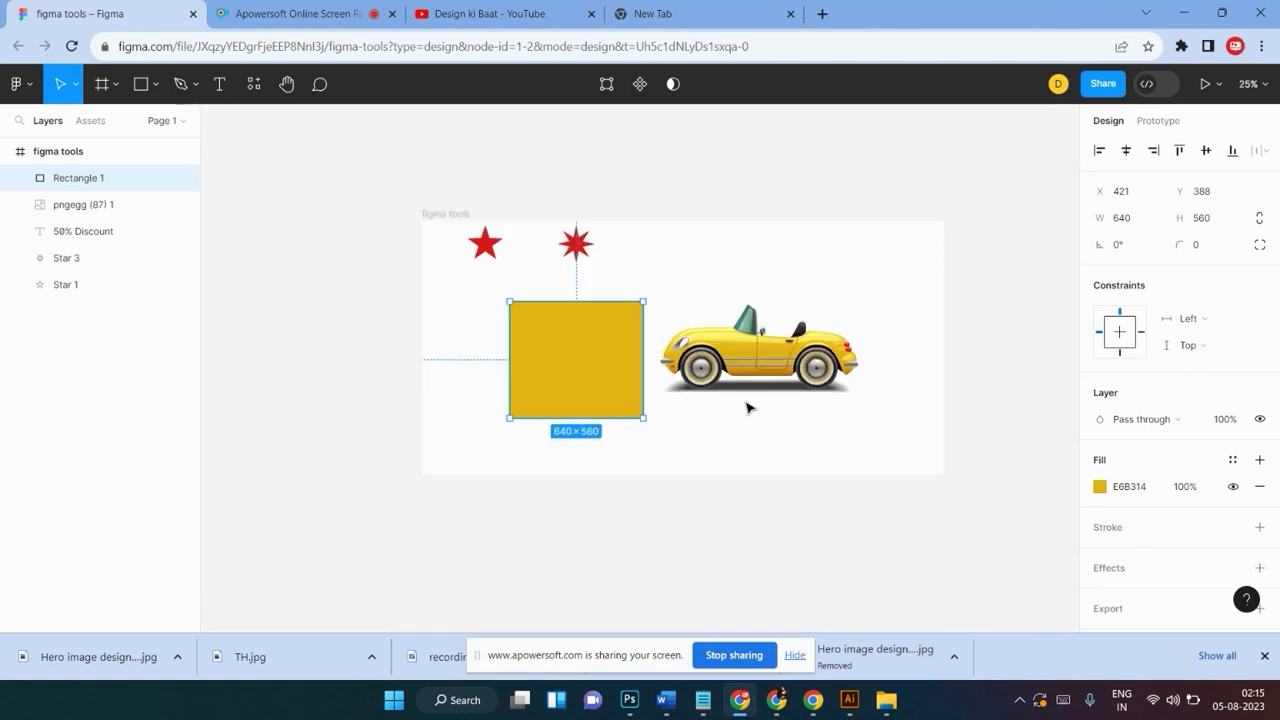
left_click(577, 291)
mouse_move(551, 374)
left_mouse_down()
mouse_move(561, 386)
mouse_move(535, 377)
left_mouse_up()
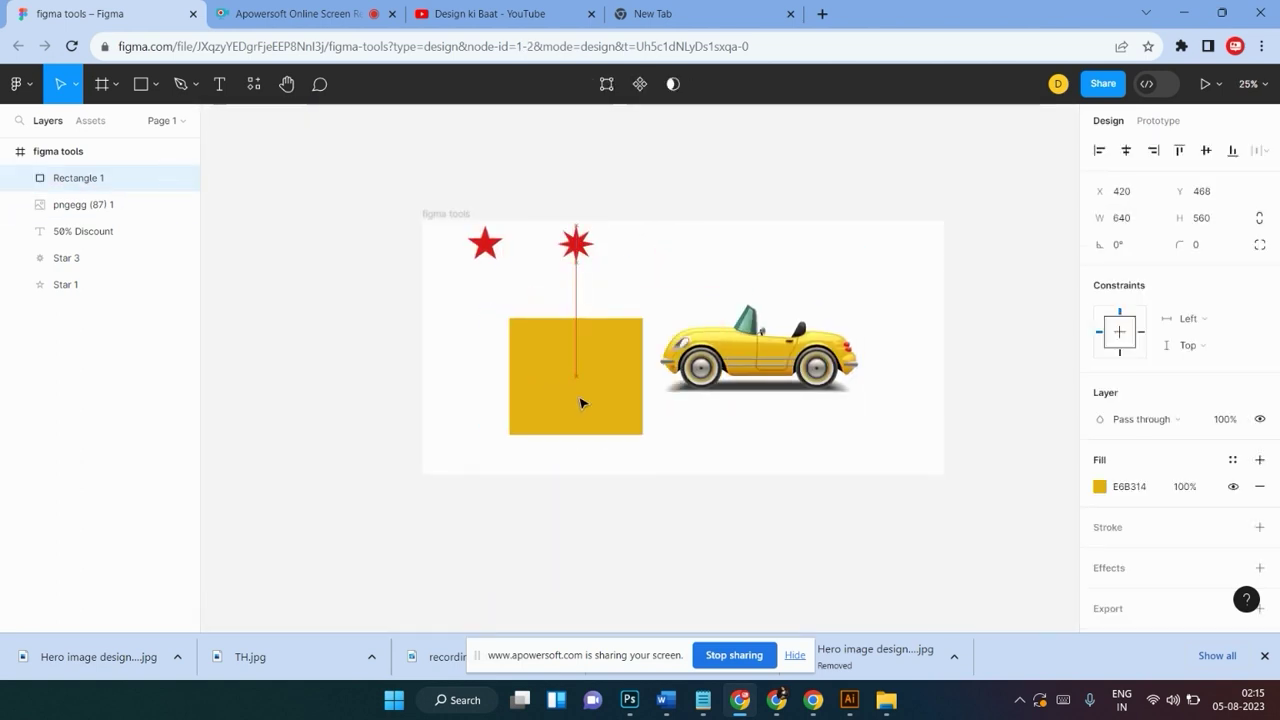
left_click_drag(558, 394, 558, 375)
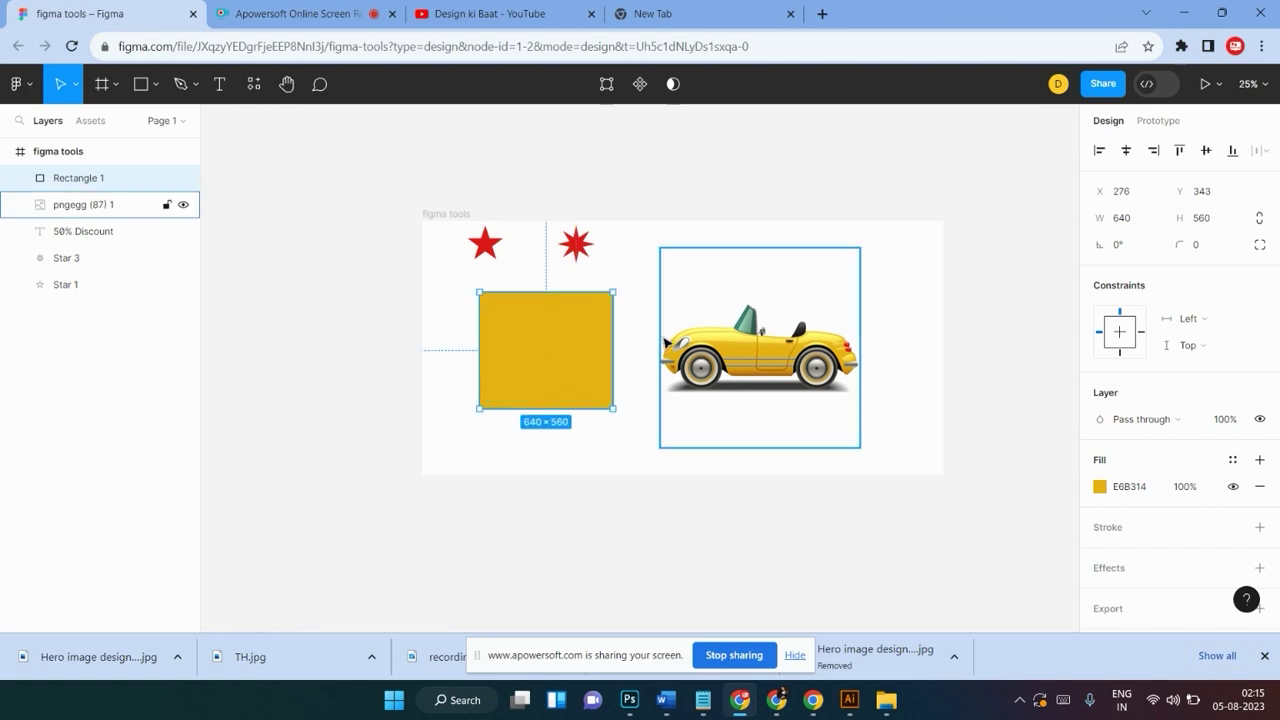
left_click_drag(730, 358, 736, 349)
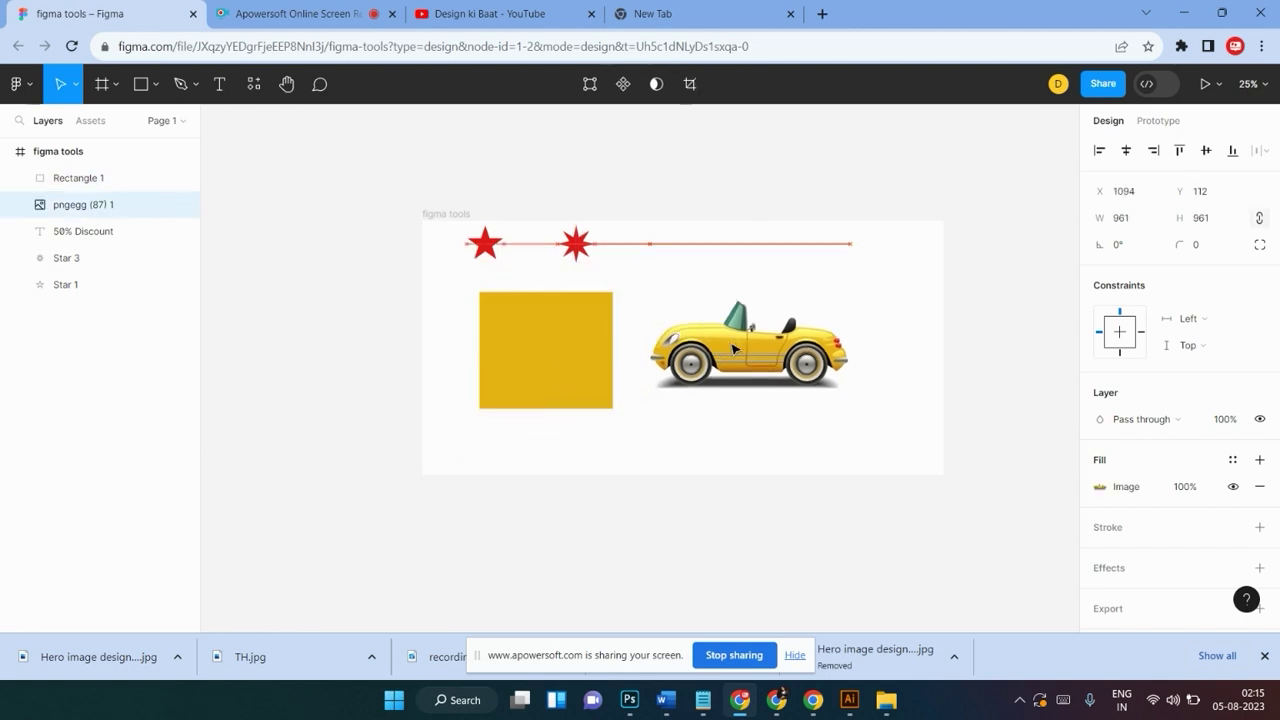
Drag the rectangle's top-right corner down to turn it into a triangle
left_click(577, 334)
double_click(576, 333)
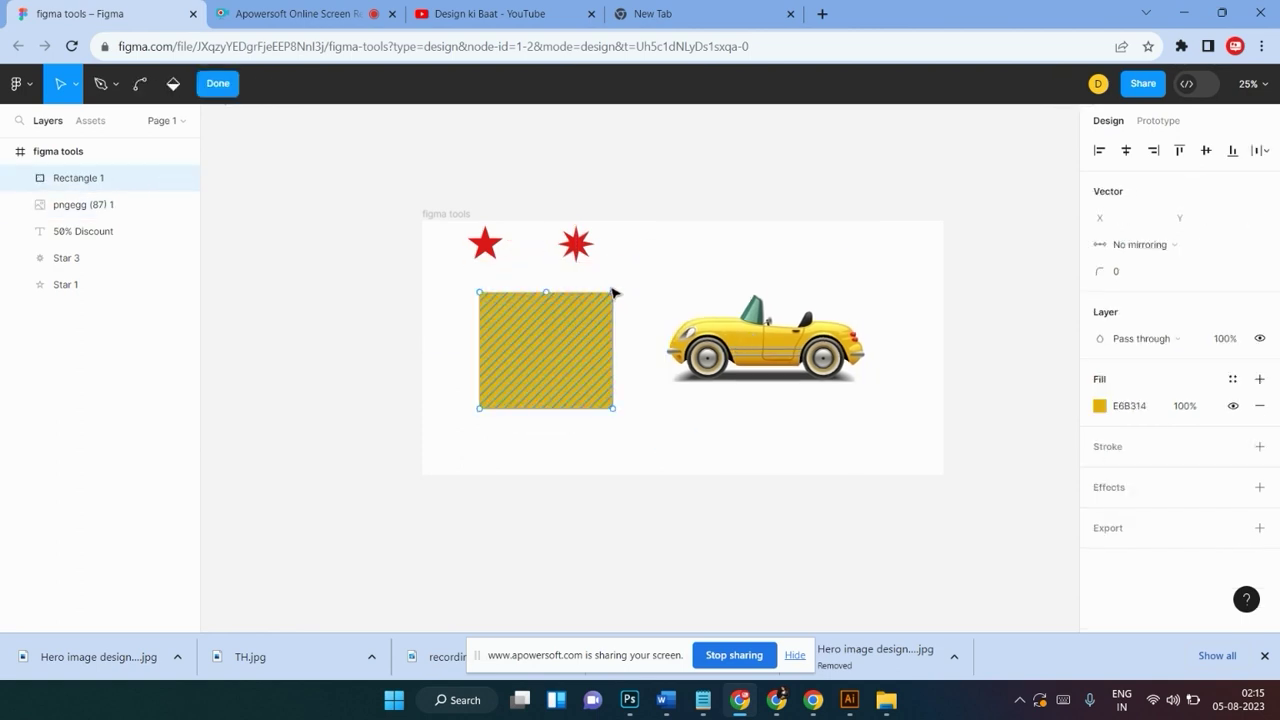
left_click_drag(613, 292, 541, 344)
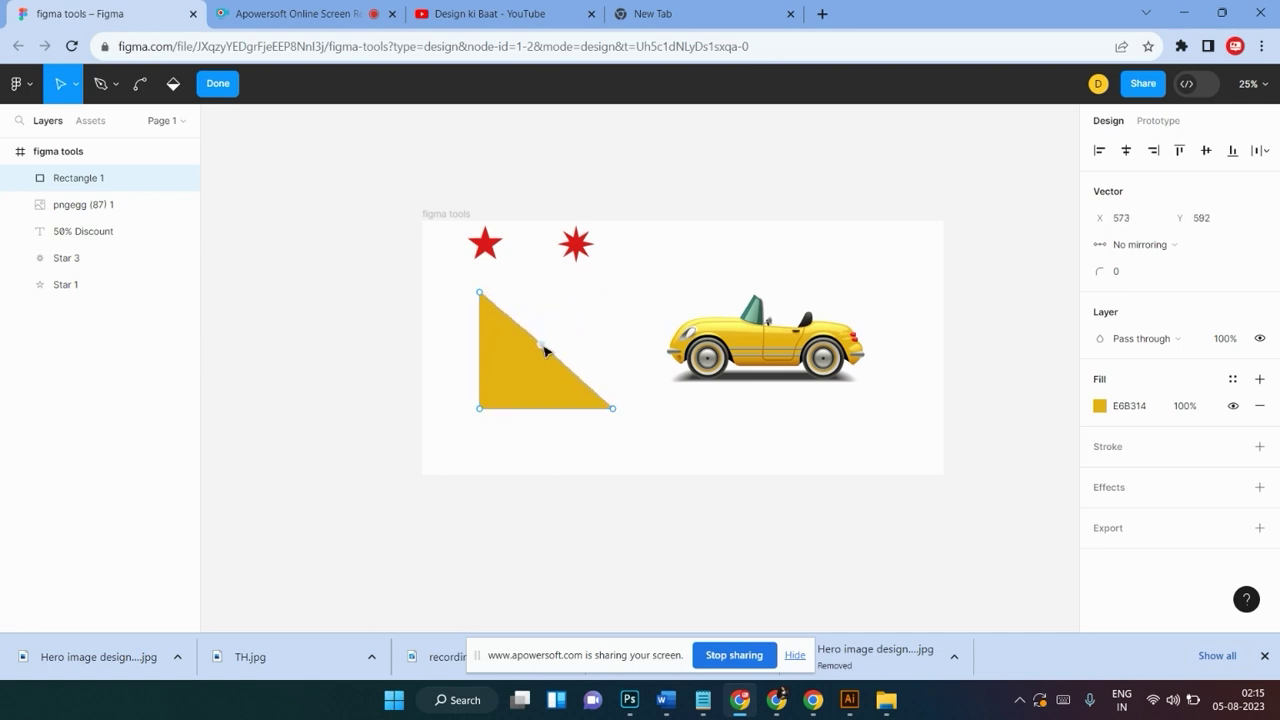
Bend the diagonal edge into a smooth inward concave curve
left_click(140, 83)
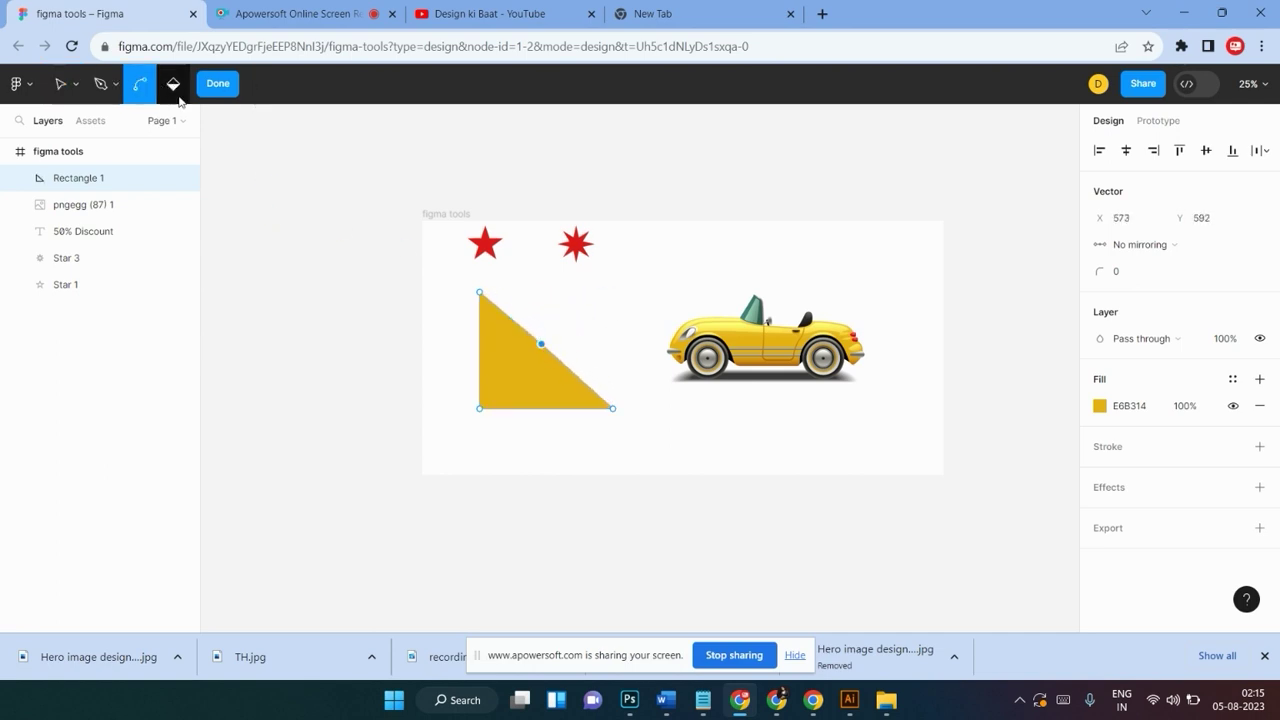
left_click(530, 325)
left_click_drag(530, 325, 568, 305)
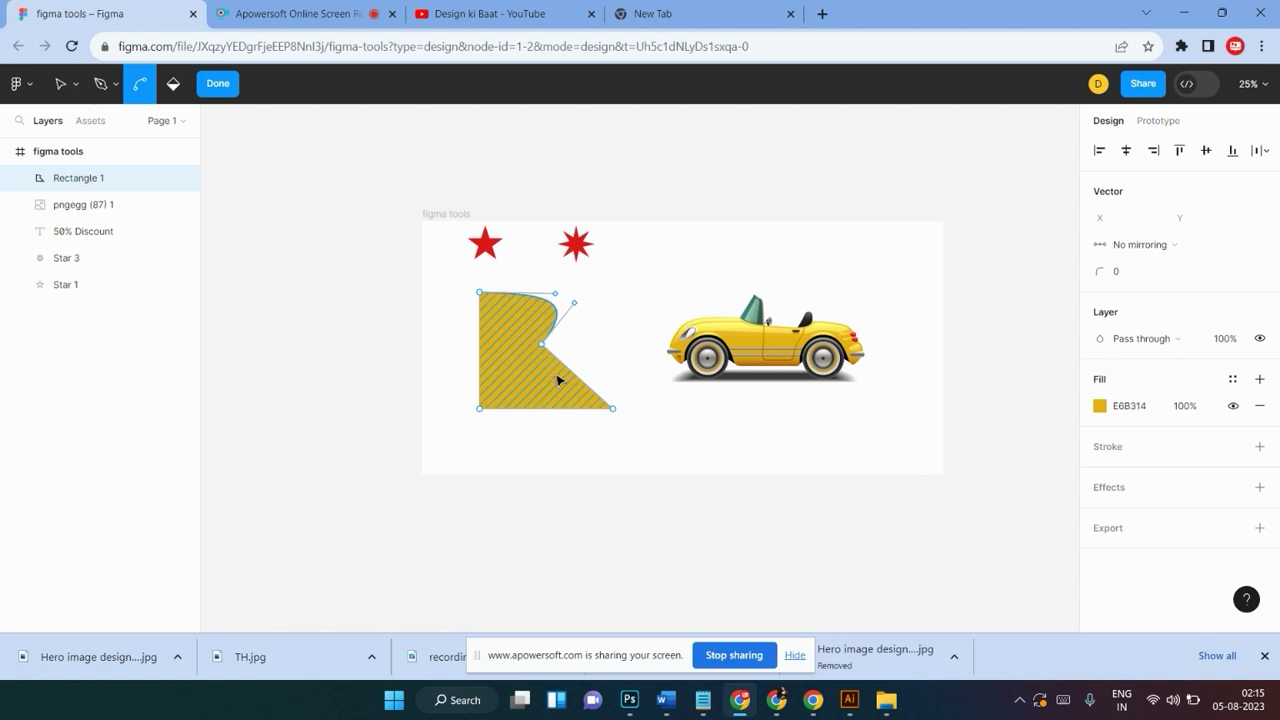
left_click_drag(573, 377, 548, 378)
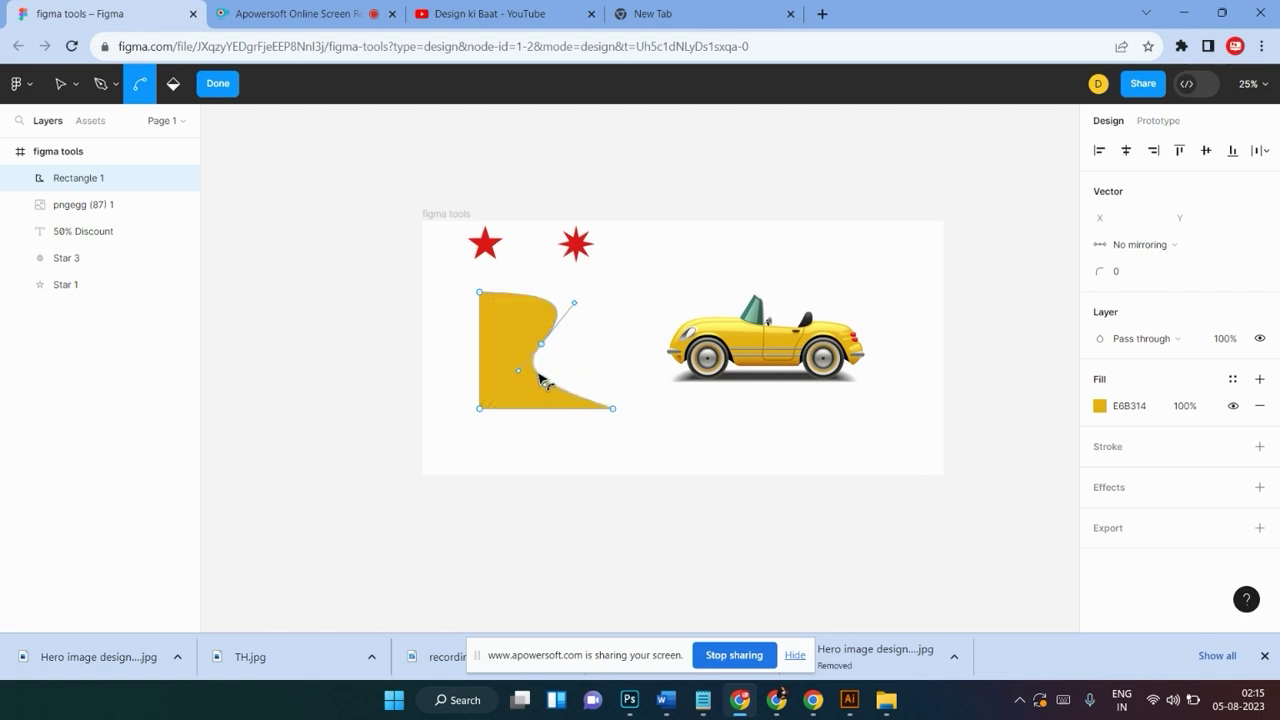
left_click_drag(540, 372, 586, 348)
left_click(218, 84)
Discard an empty text box left of the shape and select the red Star 1
left_click(461, 382)
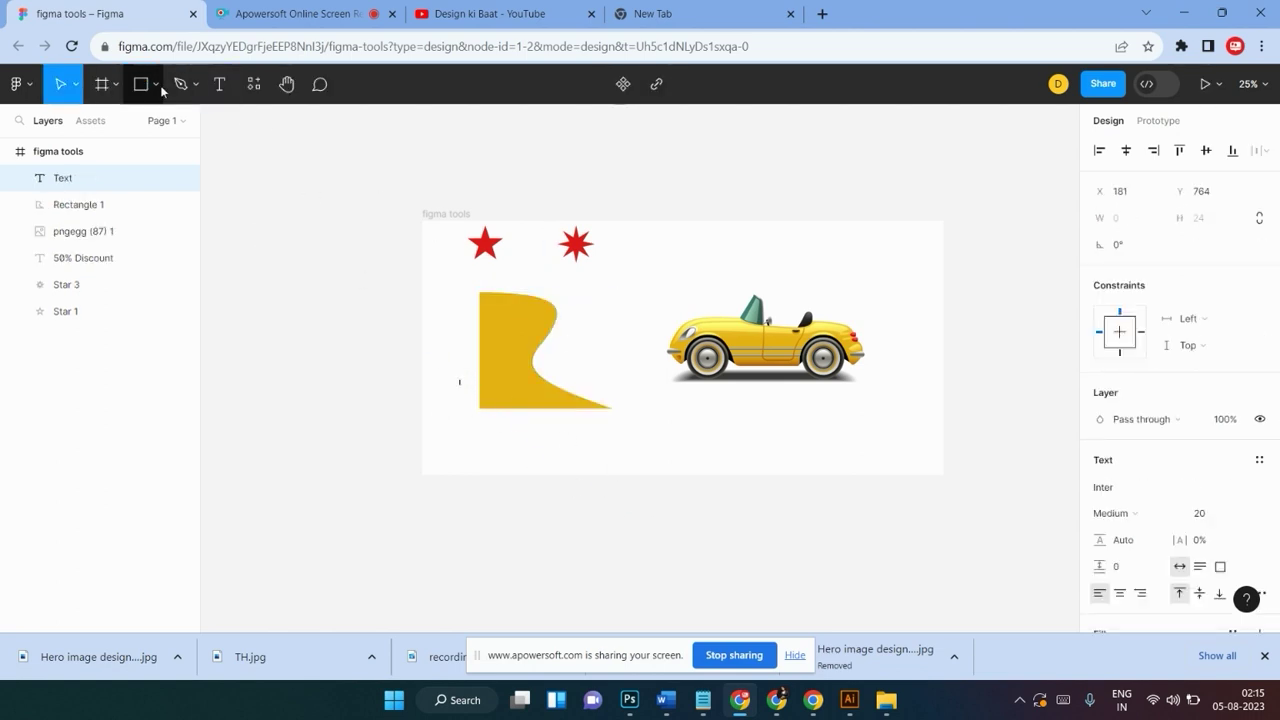
left_click(76, 86)
left_click(380, 97)
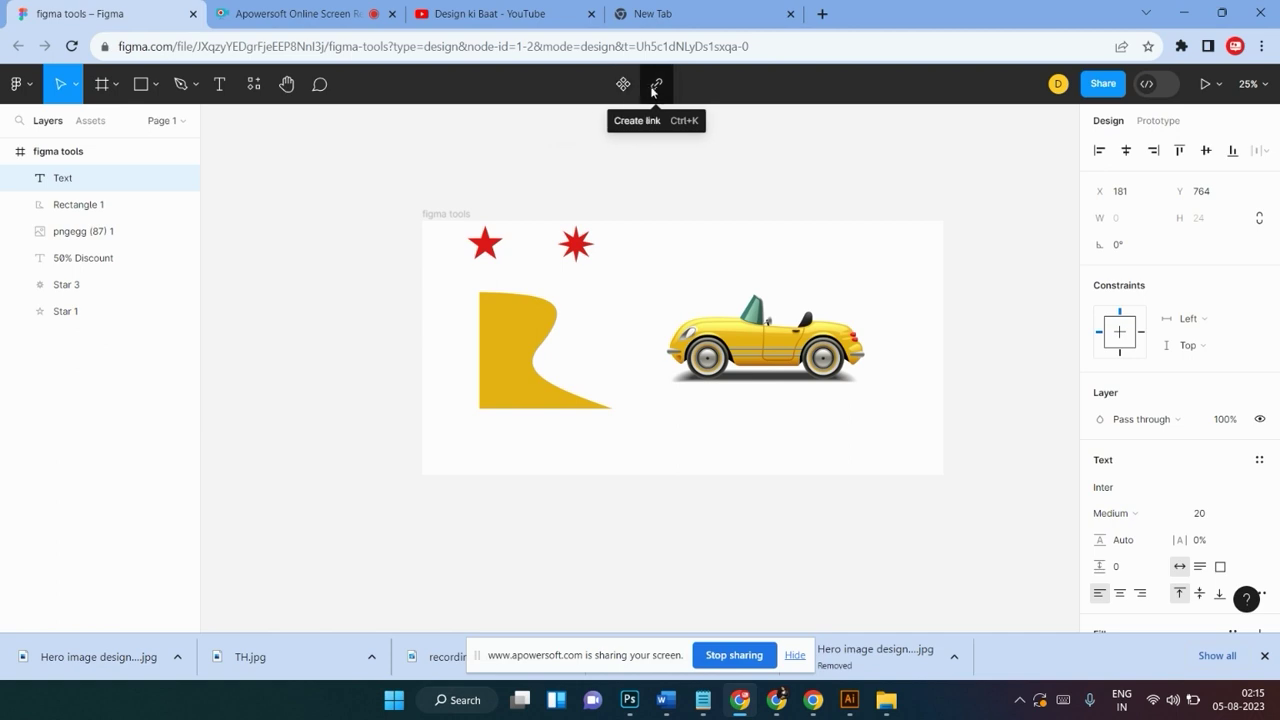
left_click(584, 185)
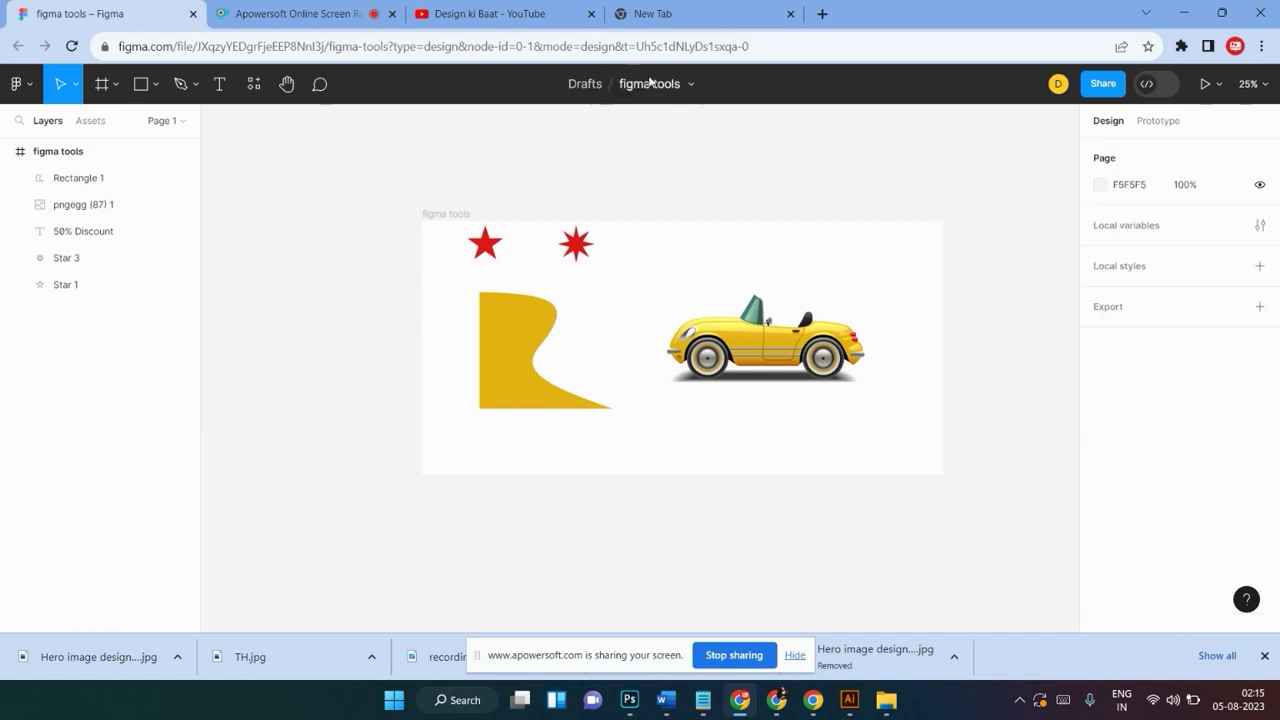
left_click(498, 258)
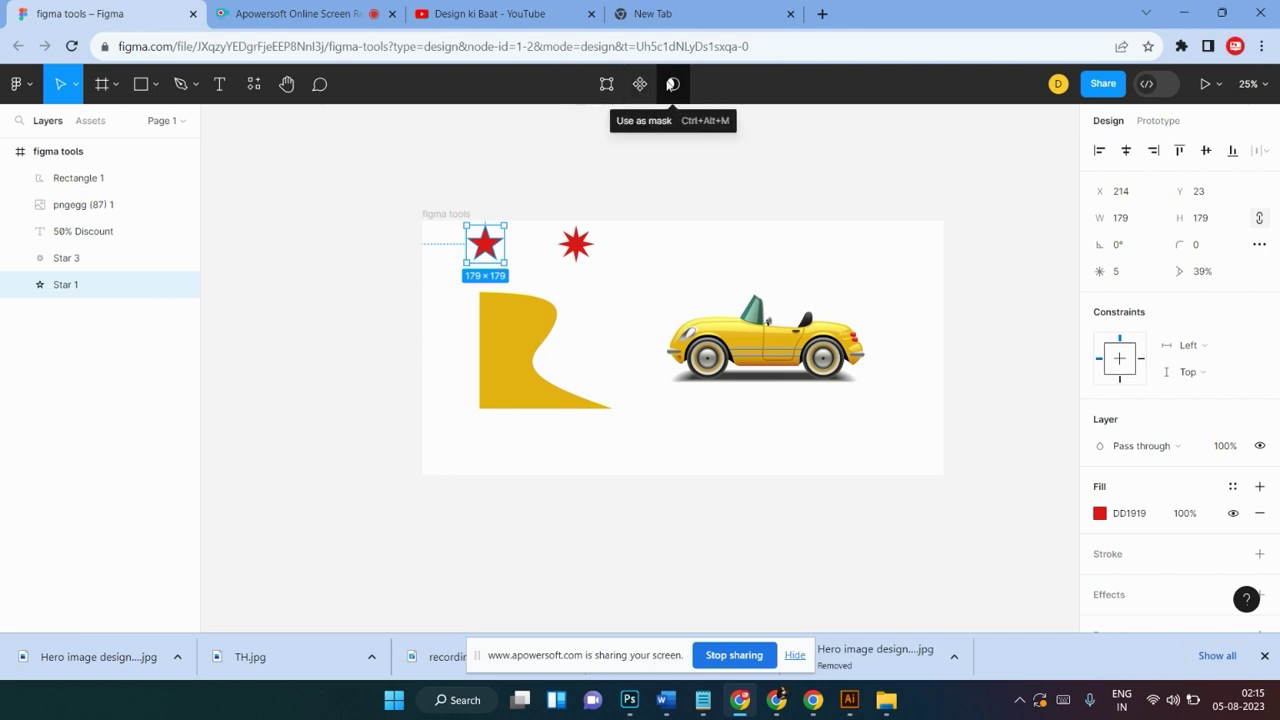
left_click(672, 88)
left_click(672, 88)
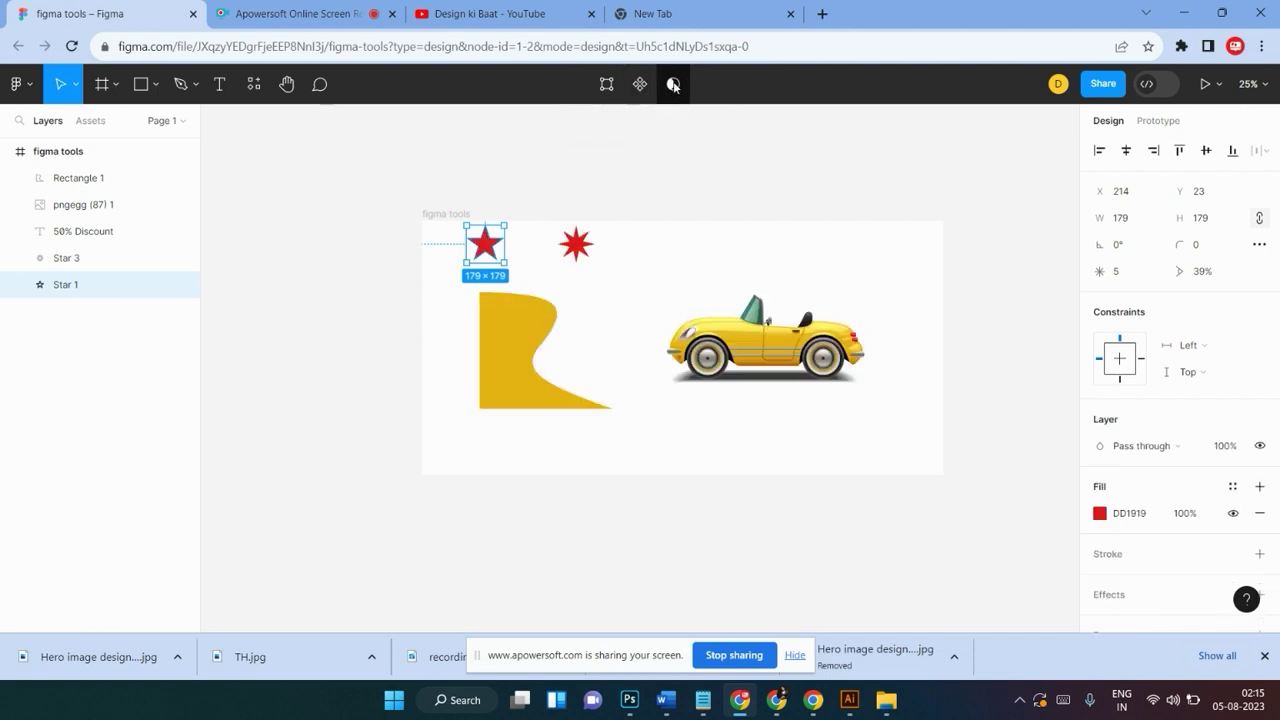
left_click(672, 88)
left_click(638, 84)
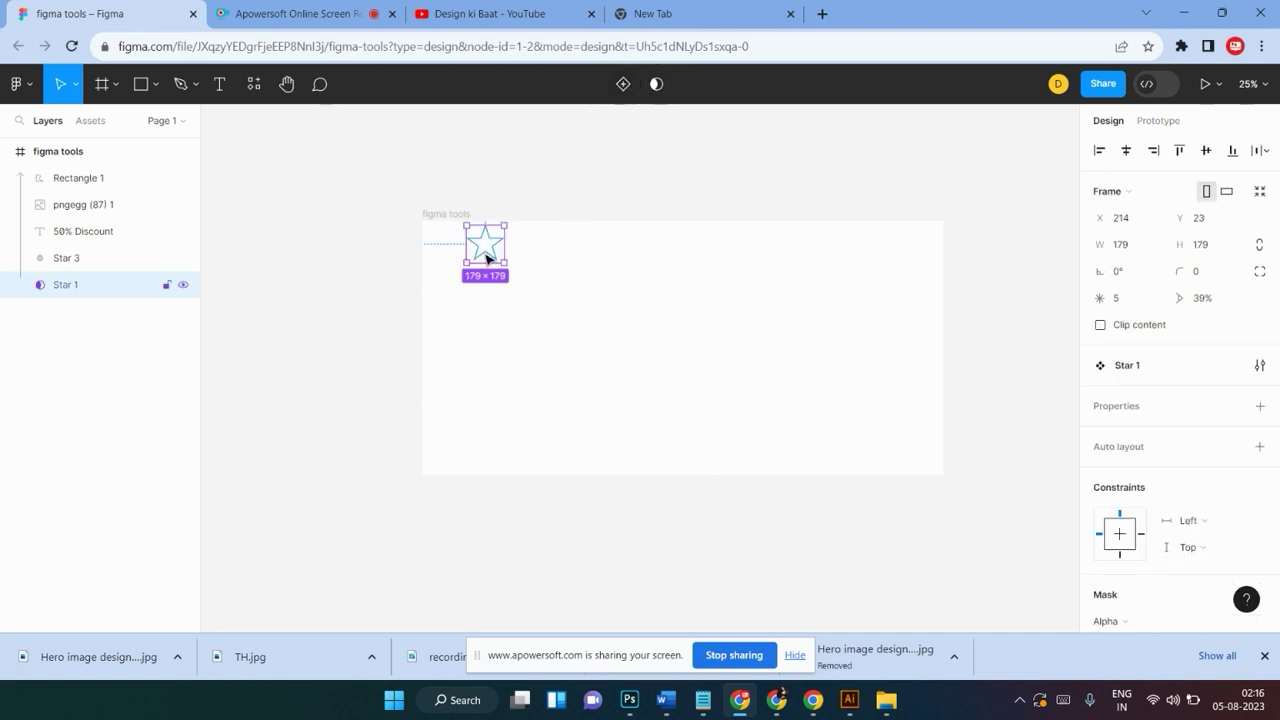
left_click(605, 262)
left_click(605, 262)
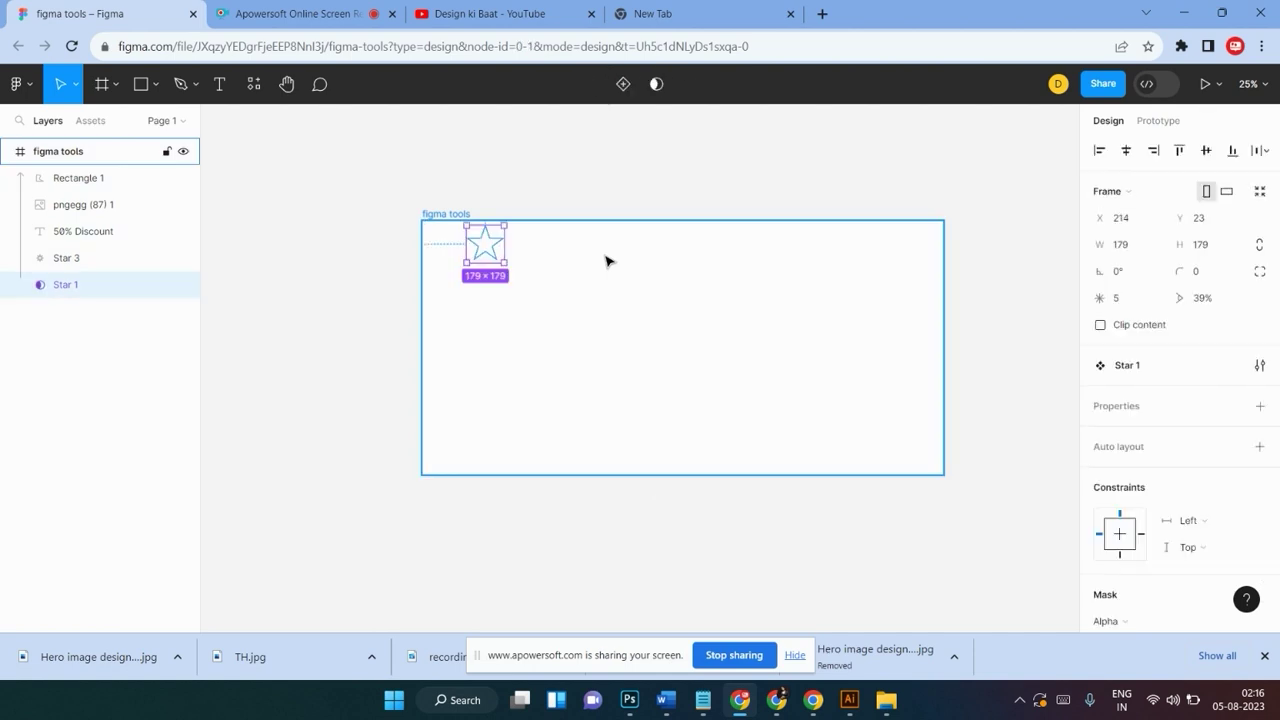
left_click(700, 256)
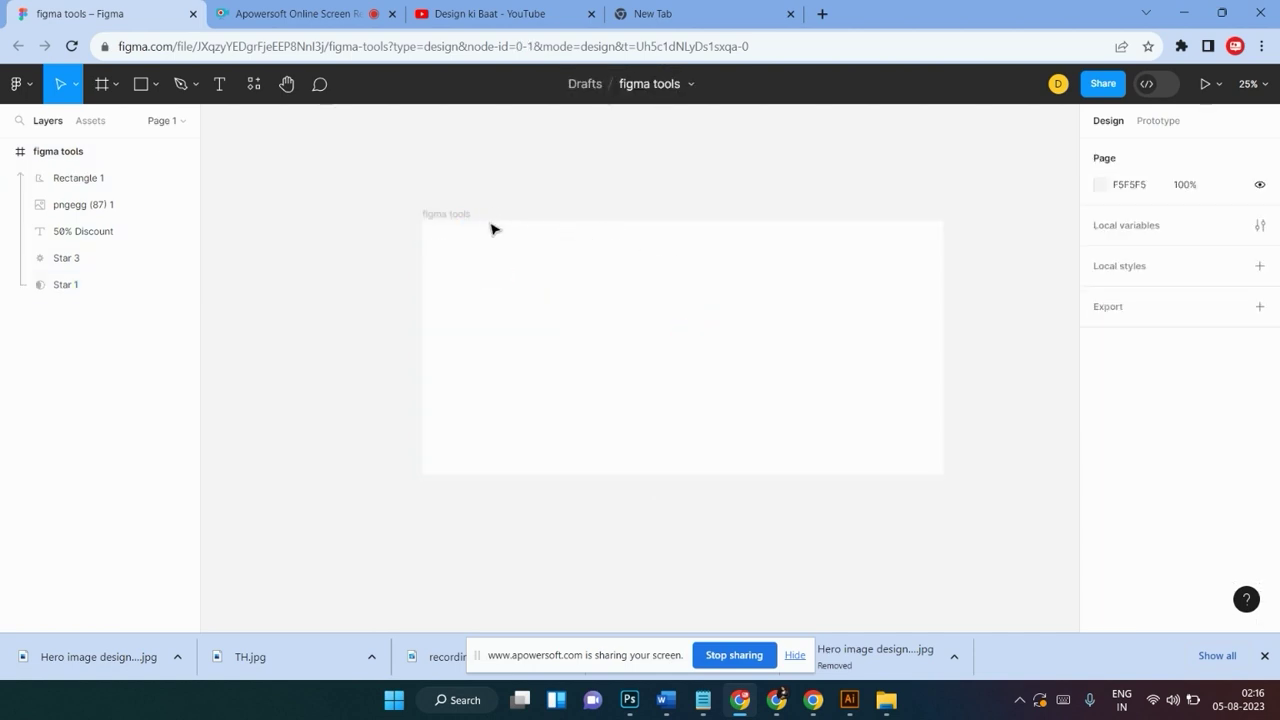
left_click(450, 222)
left_click(556, 297)
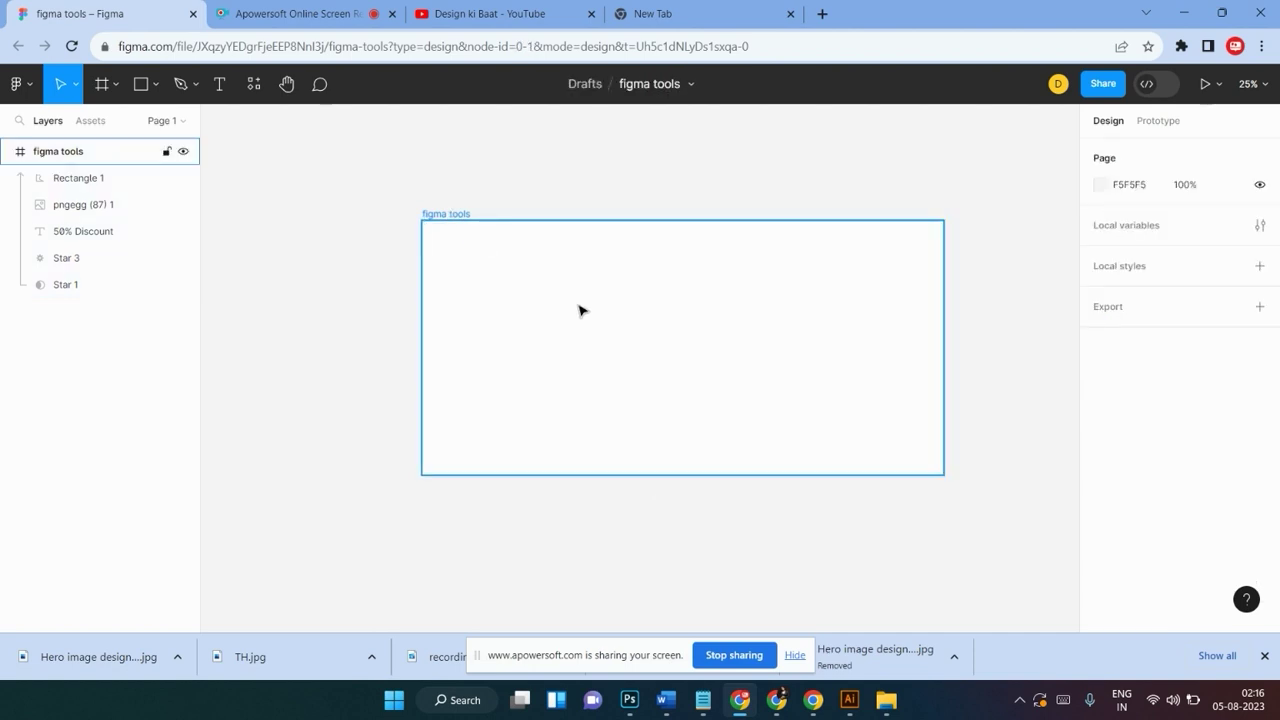
key("Tab")
left_click(670, 348)
left_click(889, 349)
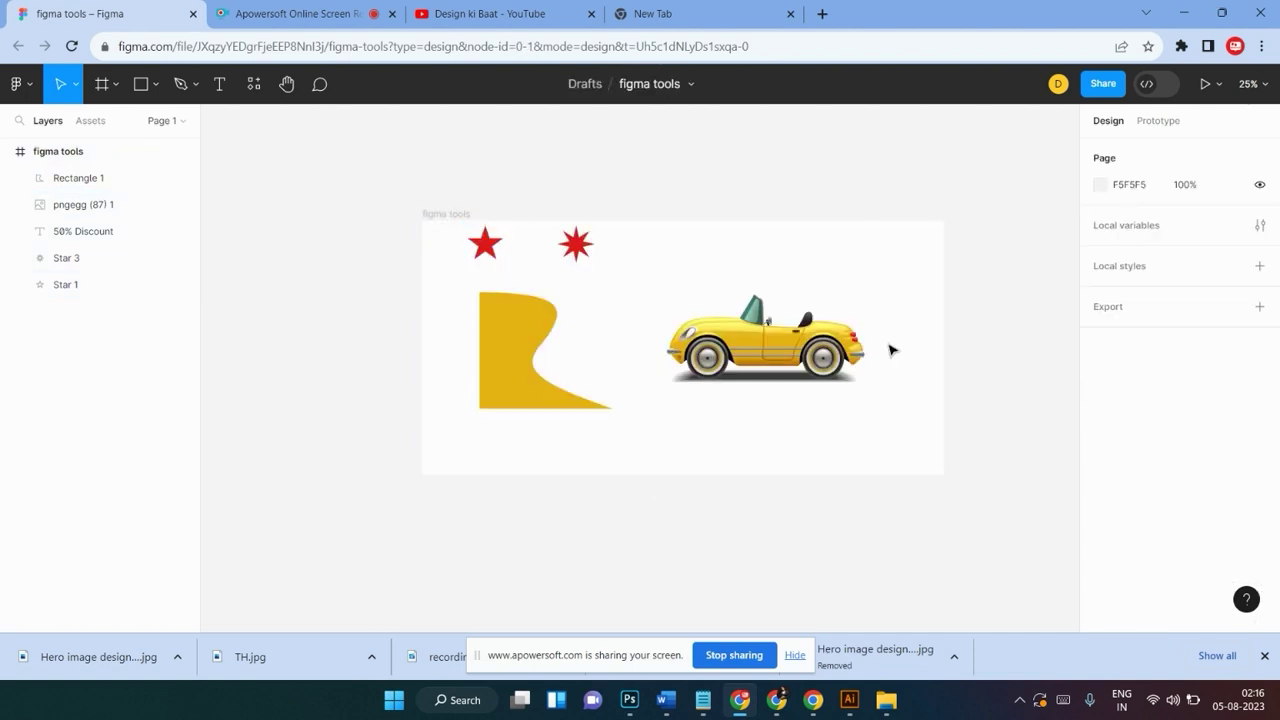